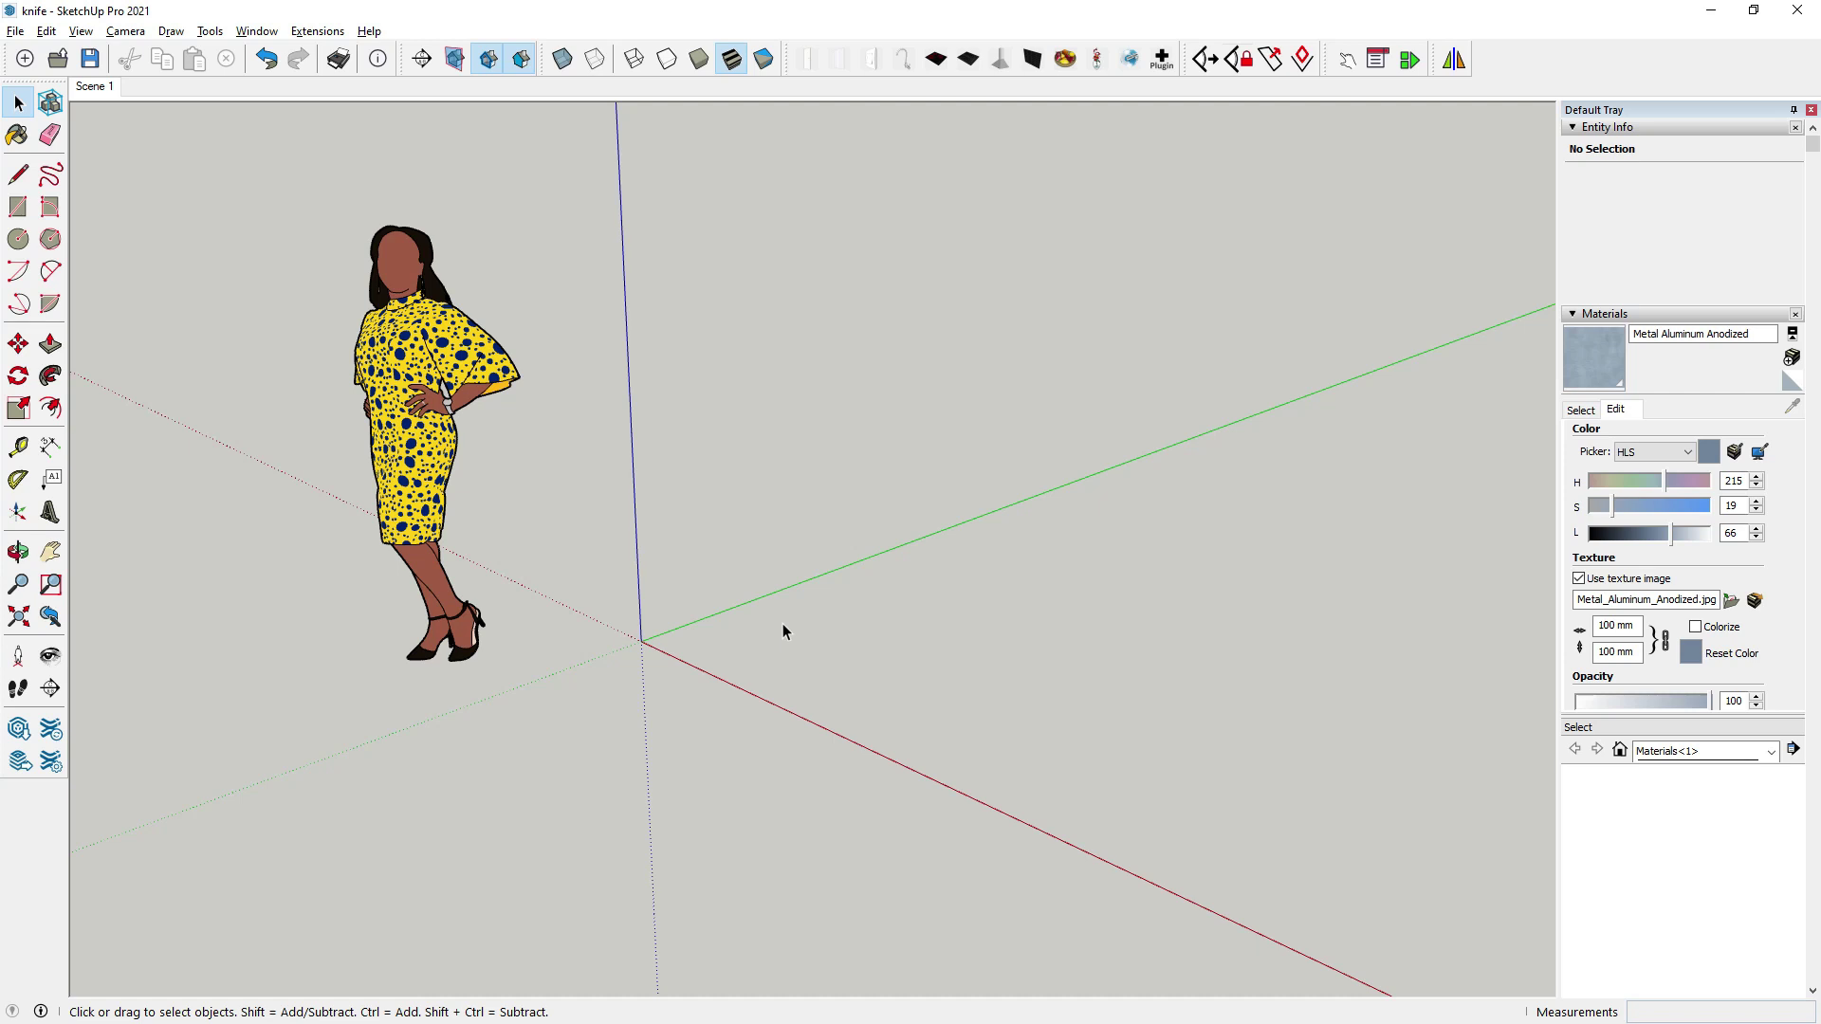
From the Scene 1 view, orbit and zoom around the finished kunai, ending on a low side view.
left_click(98, 86)
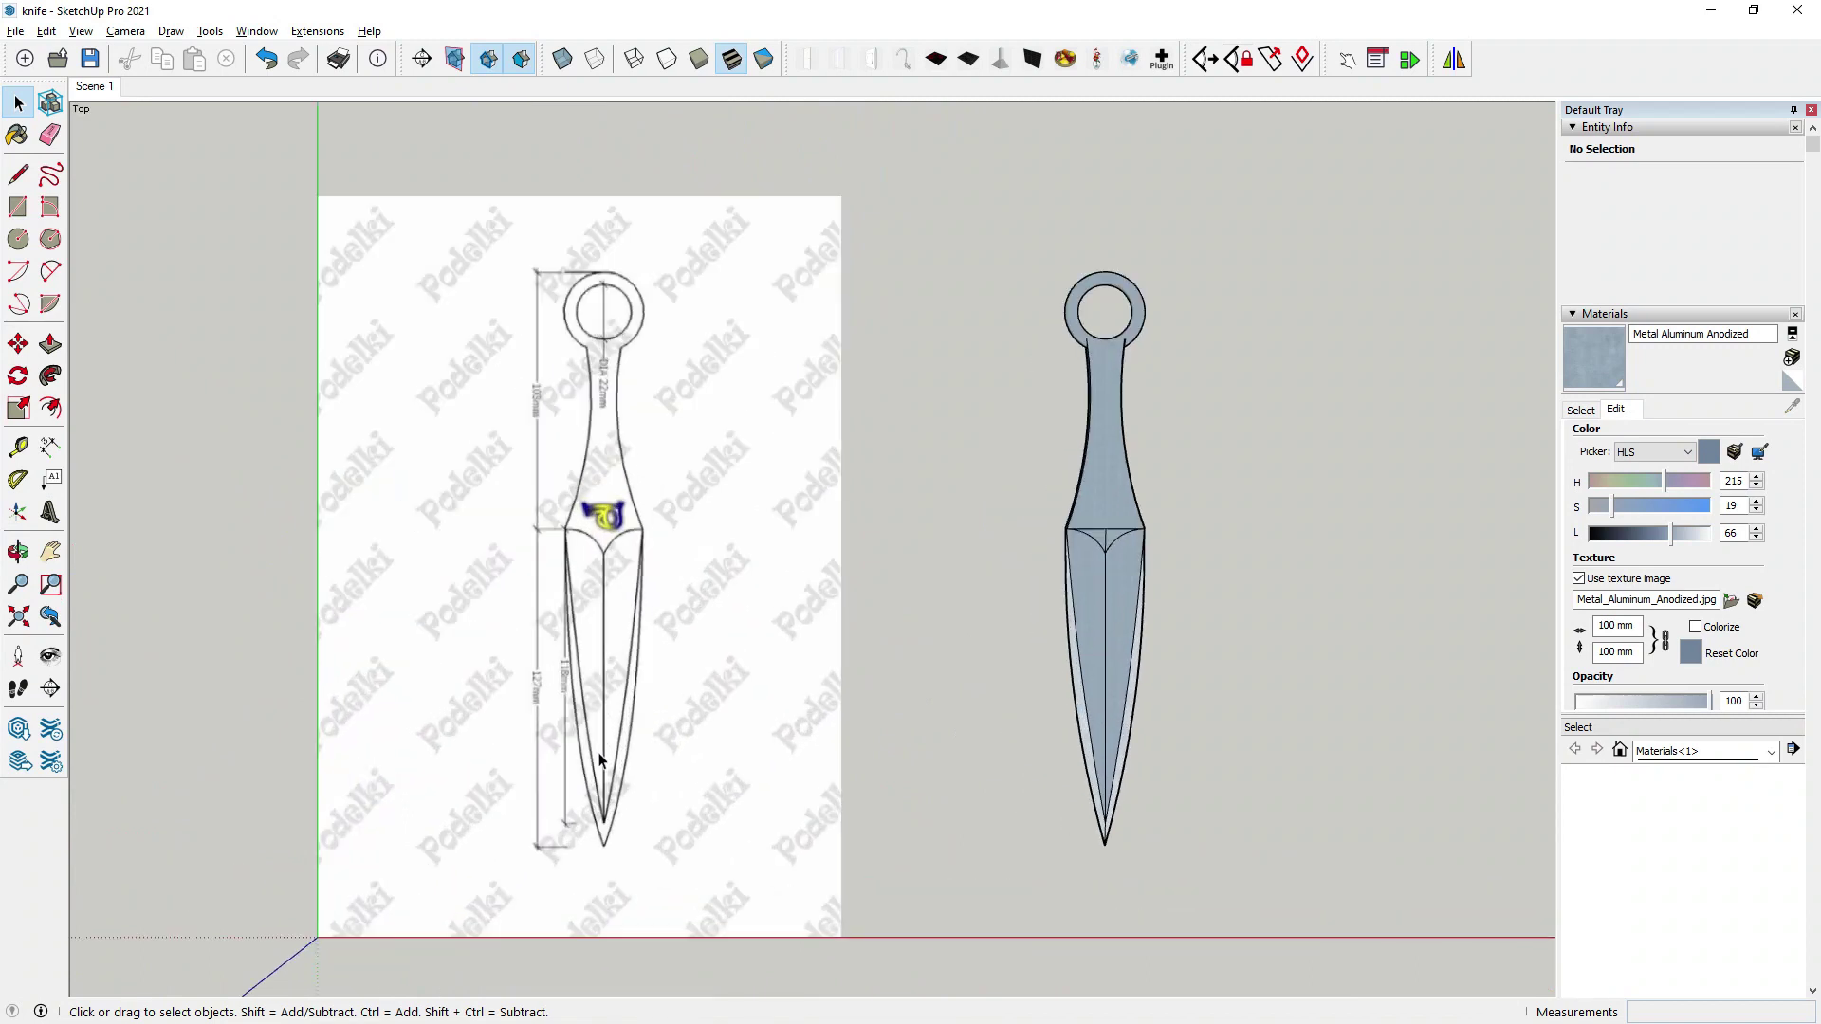
scroll(1022, 607, "up", 3)
mouse_move(1087, 590)
middle_mouse_down()
mouse_move(1221, 224)
mouse_move(1180, 530)
mouse_move(1121, 476)
mouse_move(1110, 418)
mouse_move(1175, 379)
mouse_move(879, 589)
mouse_move(1073, 507)
mouse_move(622, 487)
mouse_move(496, 281)
mouse_move(550, 487)
middle_mouse_up()
scroll(952, 598, "up", 3)
scroll(968, 544, "up", 2)
mouse_move(968, 545)
middle_mouse_down()
mouse_move(1012, 333)
mouse_move(1032, 319)
mouse_move(1090, 472)
mouse_move(1134, 508)
mouse_move(1410, 617)
mouse_move(1394, 468)
mouse_move(1233, 375)
mouse_move(1293, 162)
mouse_move(1197, 447)
mouse_move(1041, 669)
mouse_move(893, 667)
middle_mouse_up()
scroll(866, 658, "down", 5)
scroll(956, 676, "down", 3)
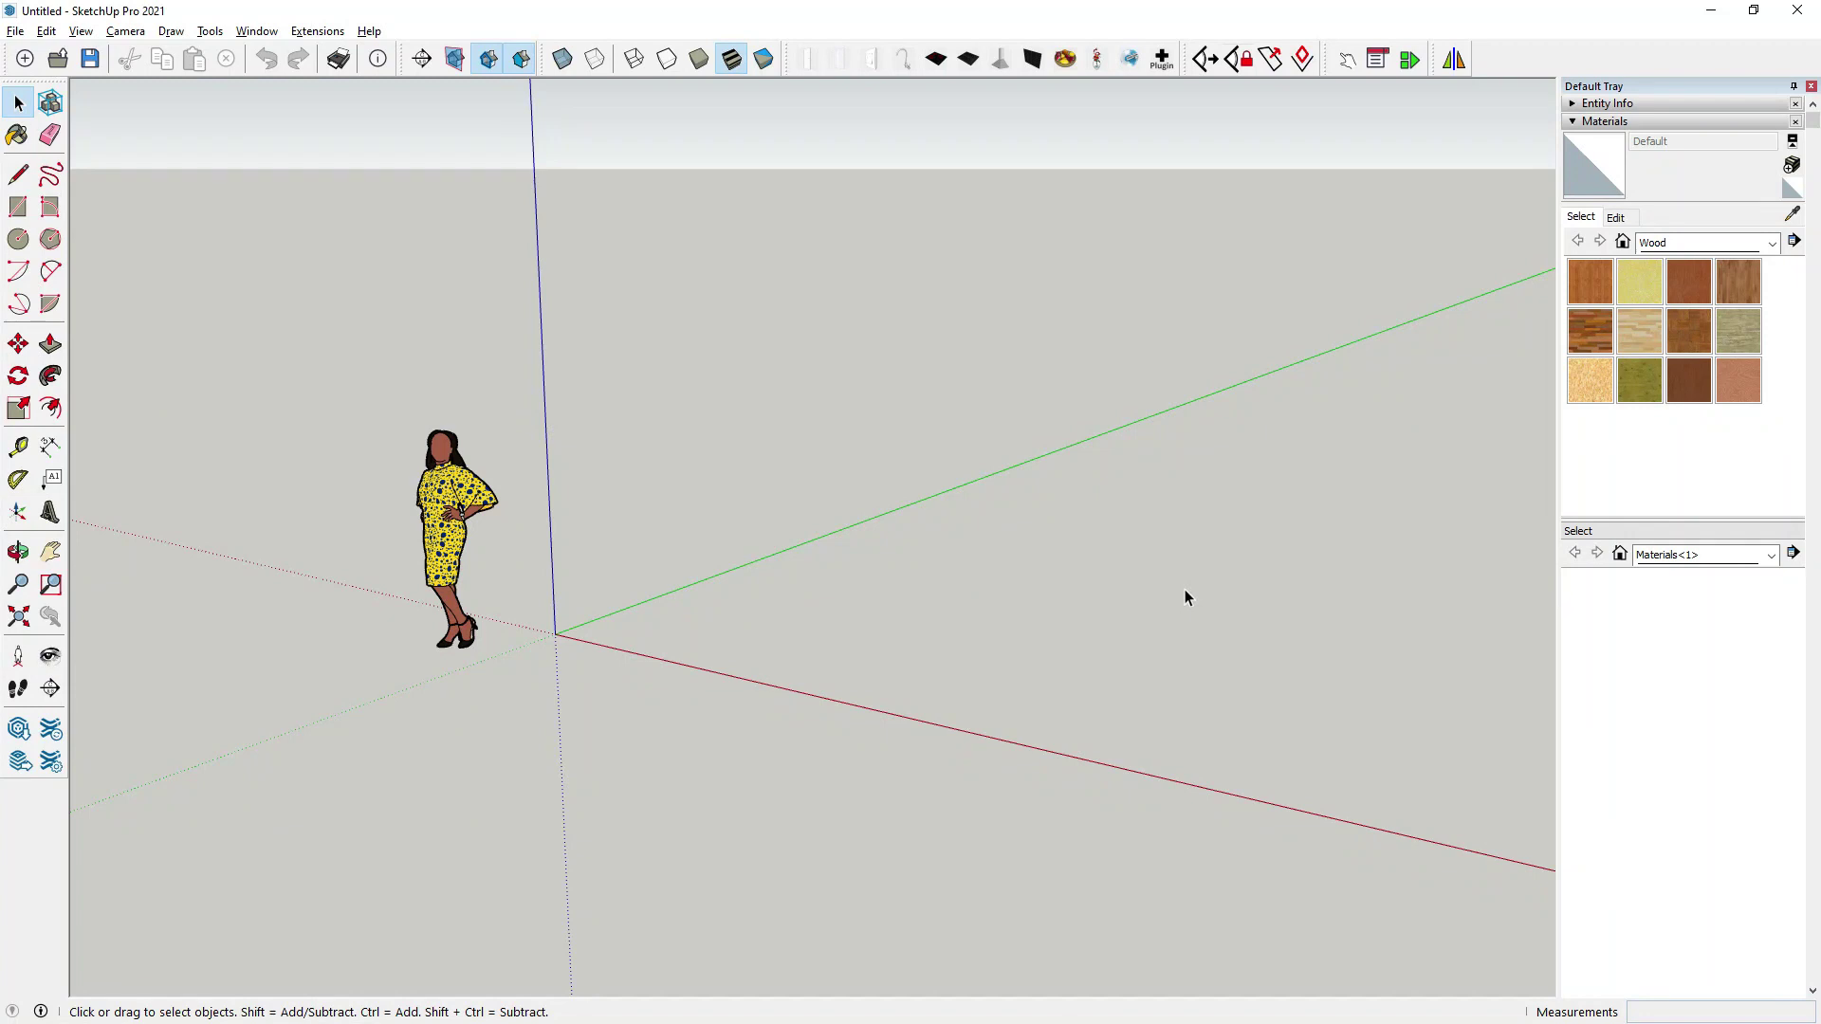
Import the kunai reference drawing image and place it at the origin.
left_click(16, 31)
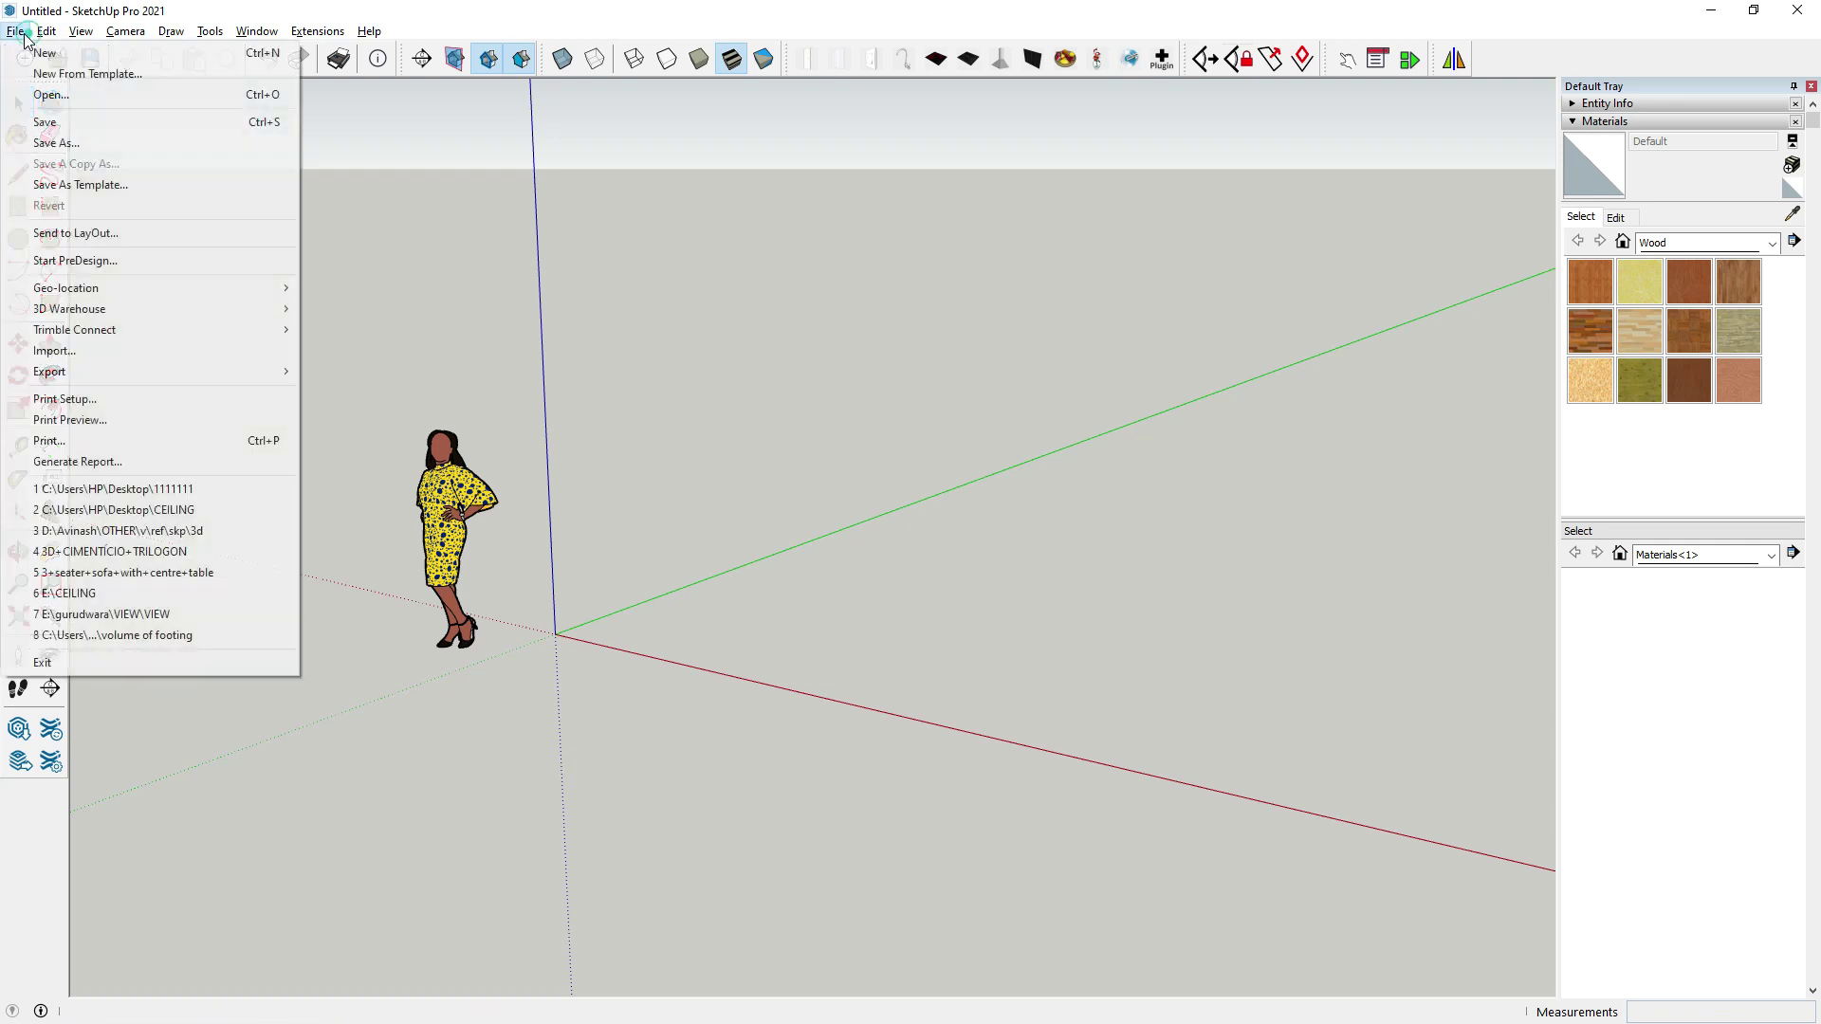
left_click(93, 350)
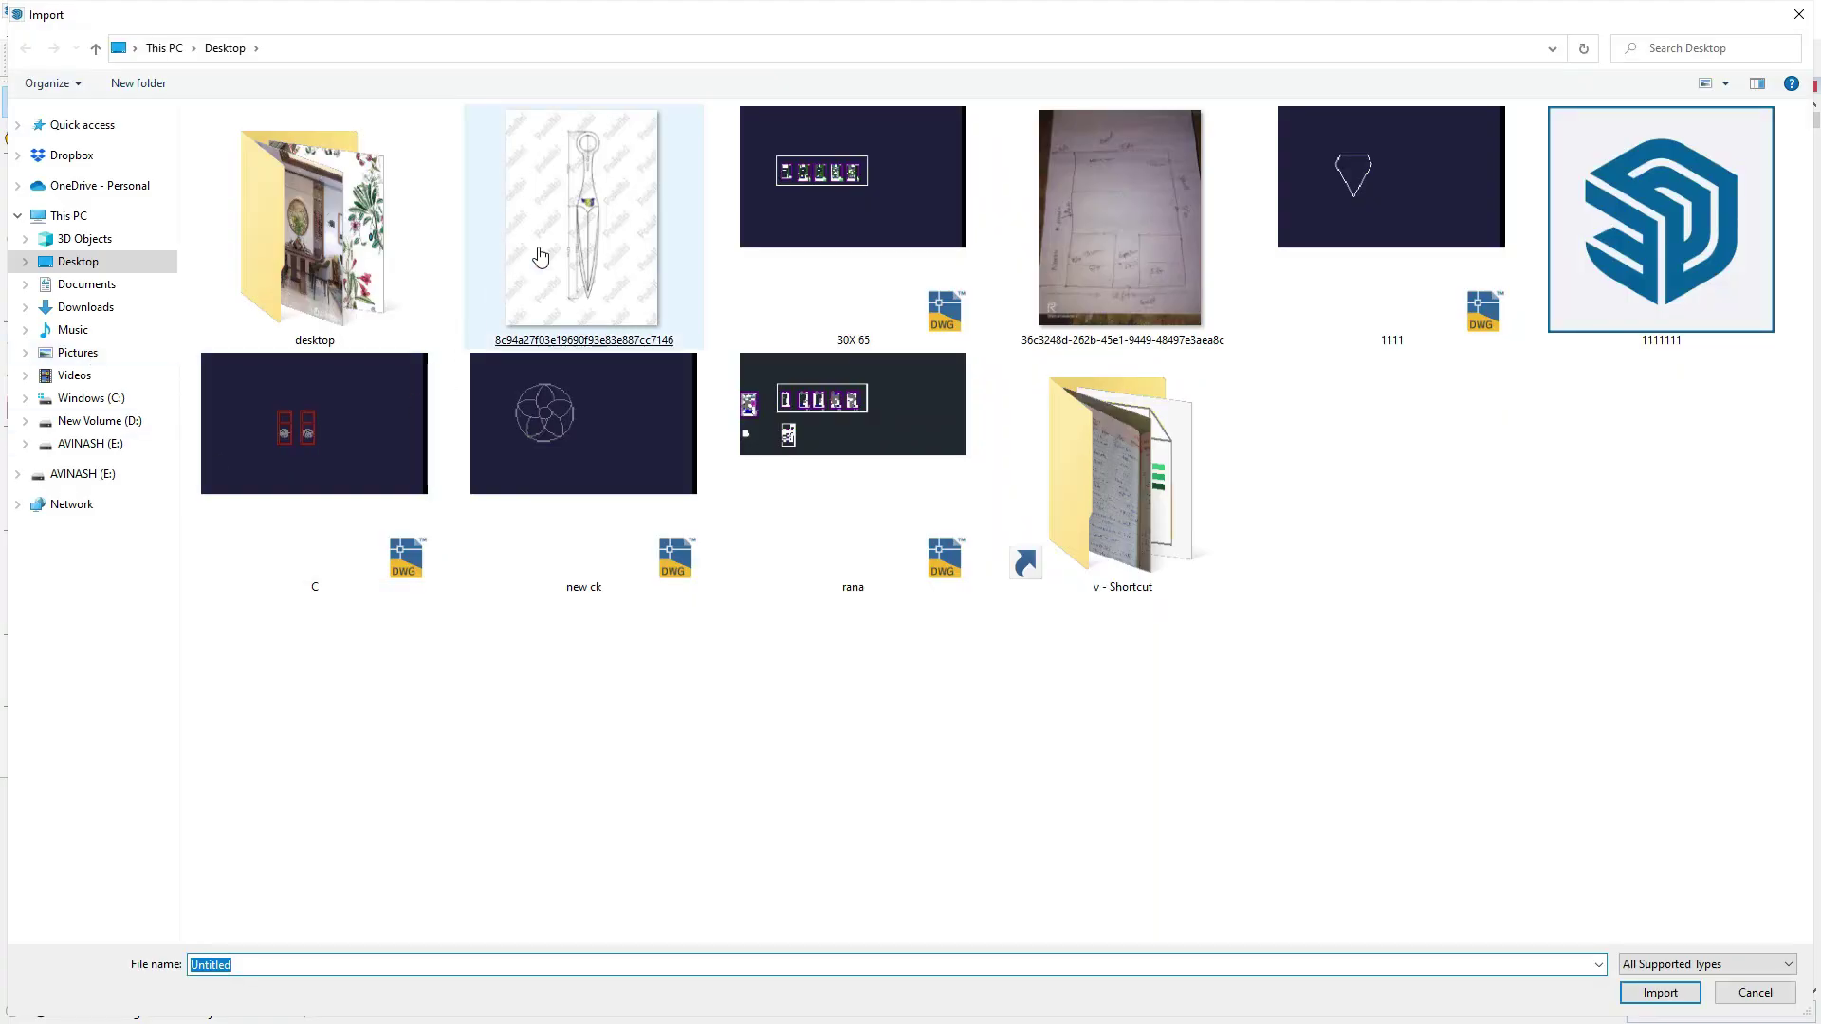
double_click(541, 256)
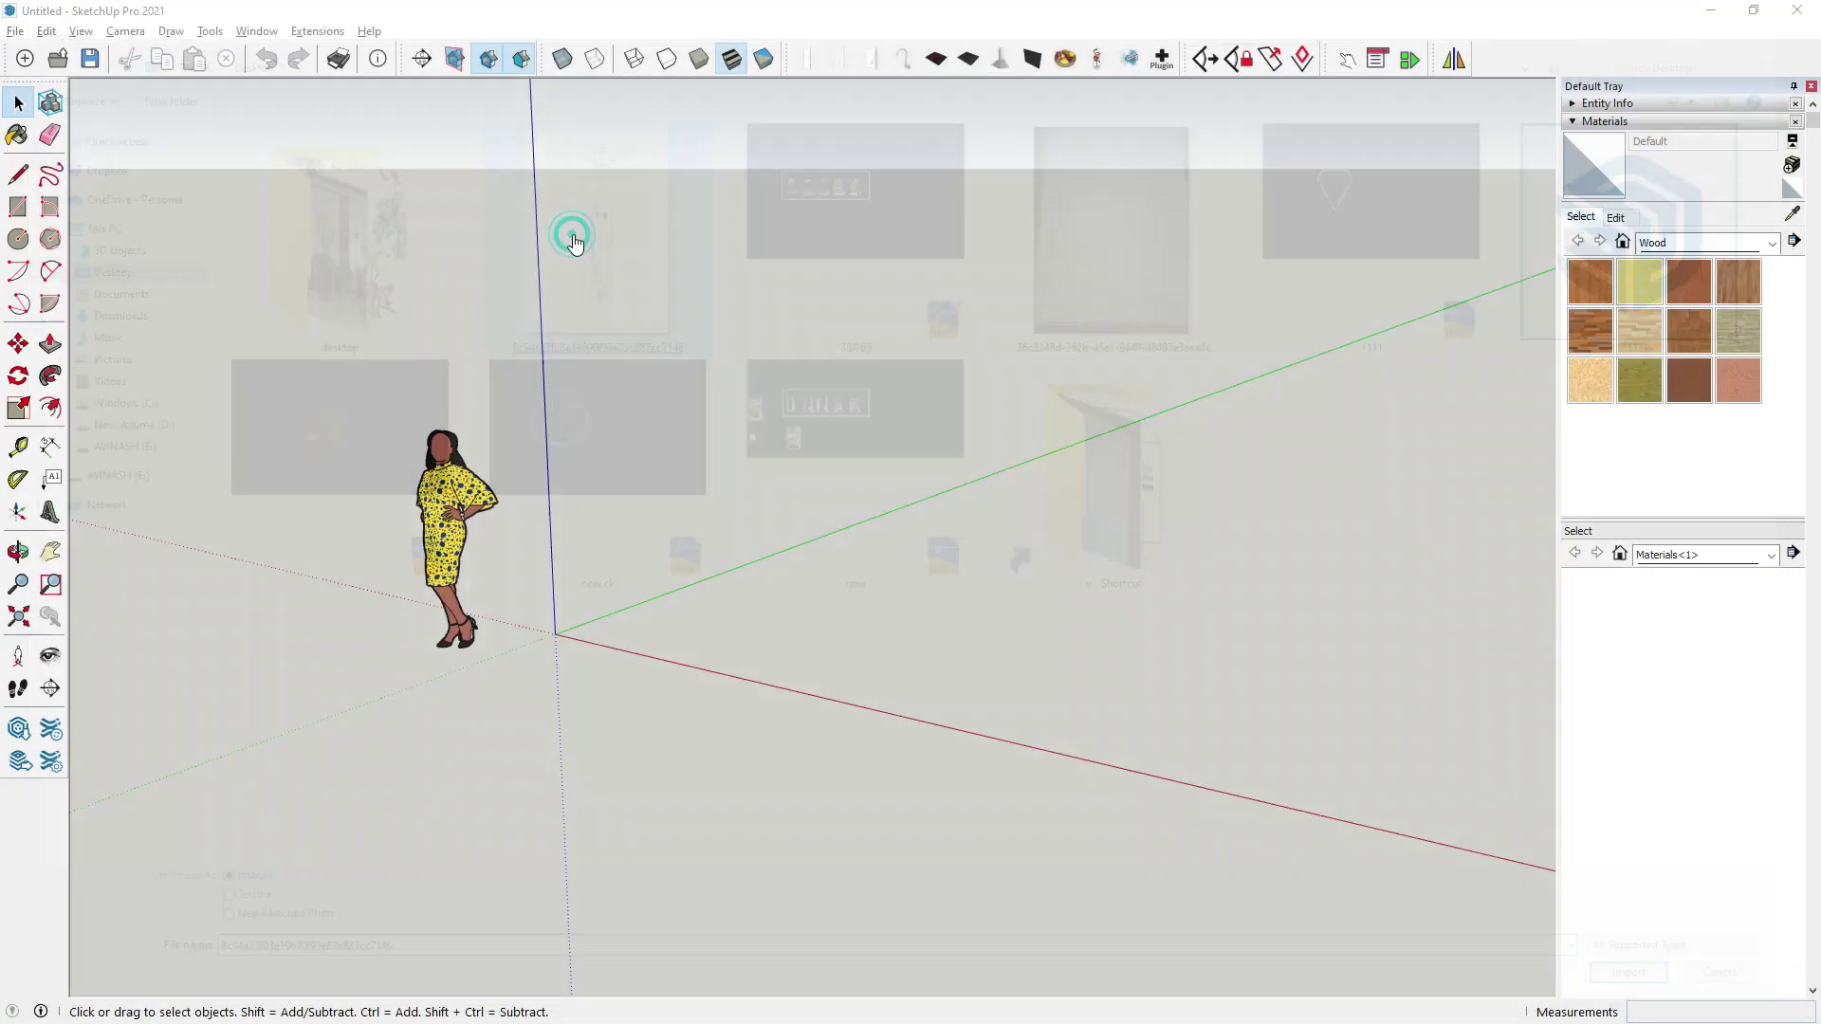
left_click(557, 630)
left_click(834, 468)
scroll(854, 406, "up", 2)
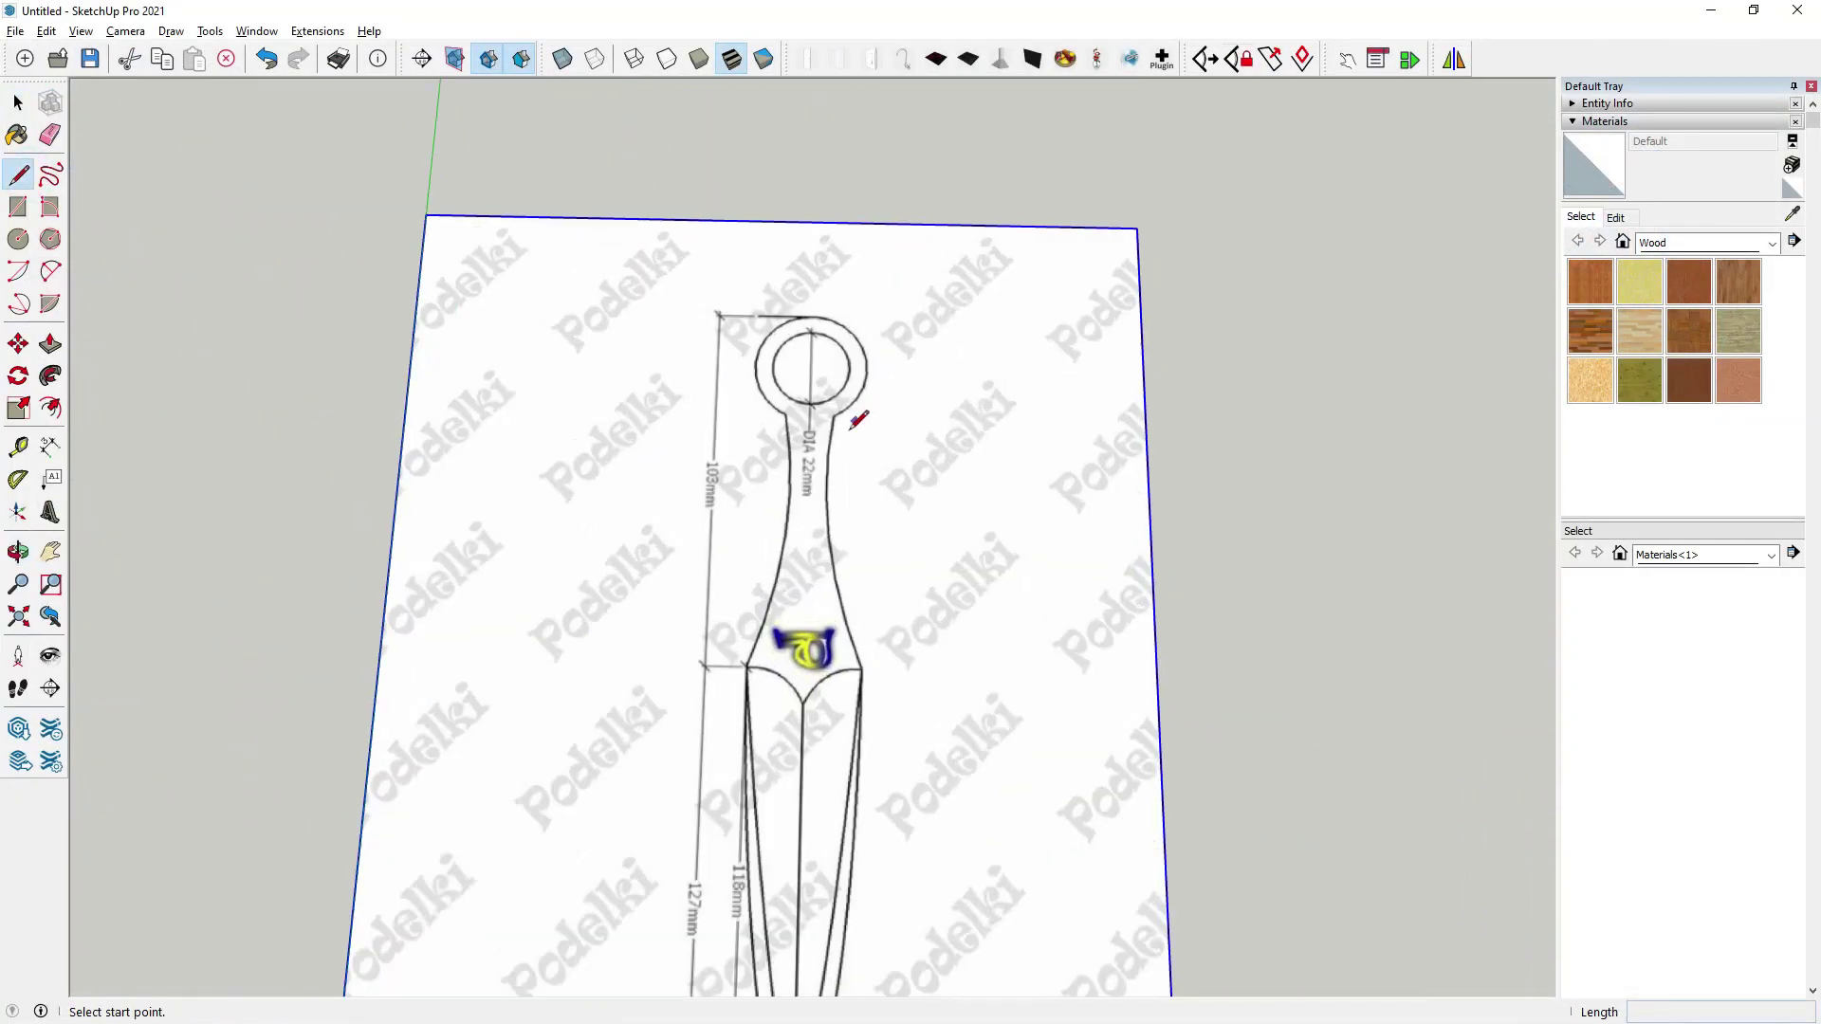
scroll(835, 432, "up", 2)
scroll(832, 438, "up", 1)
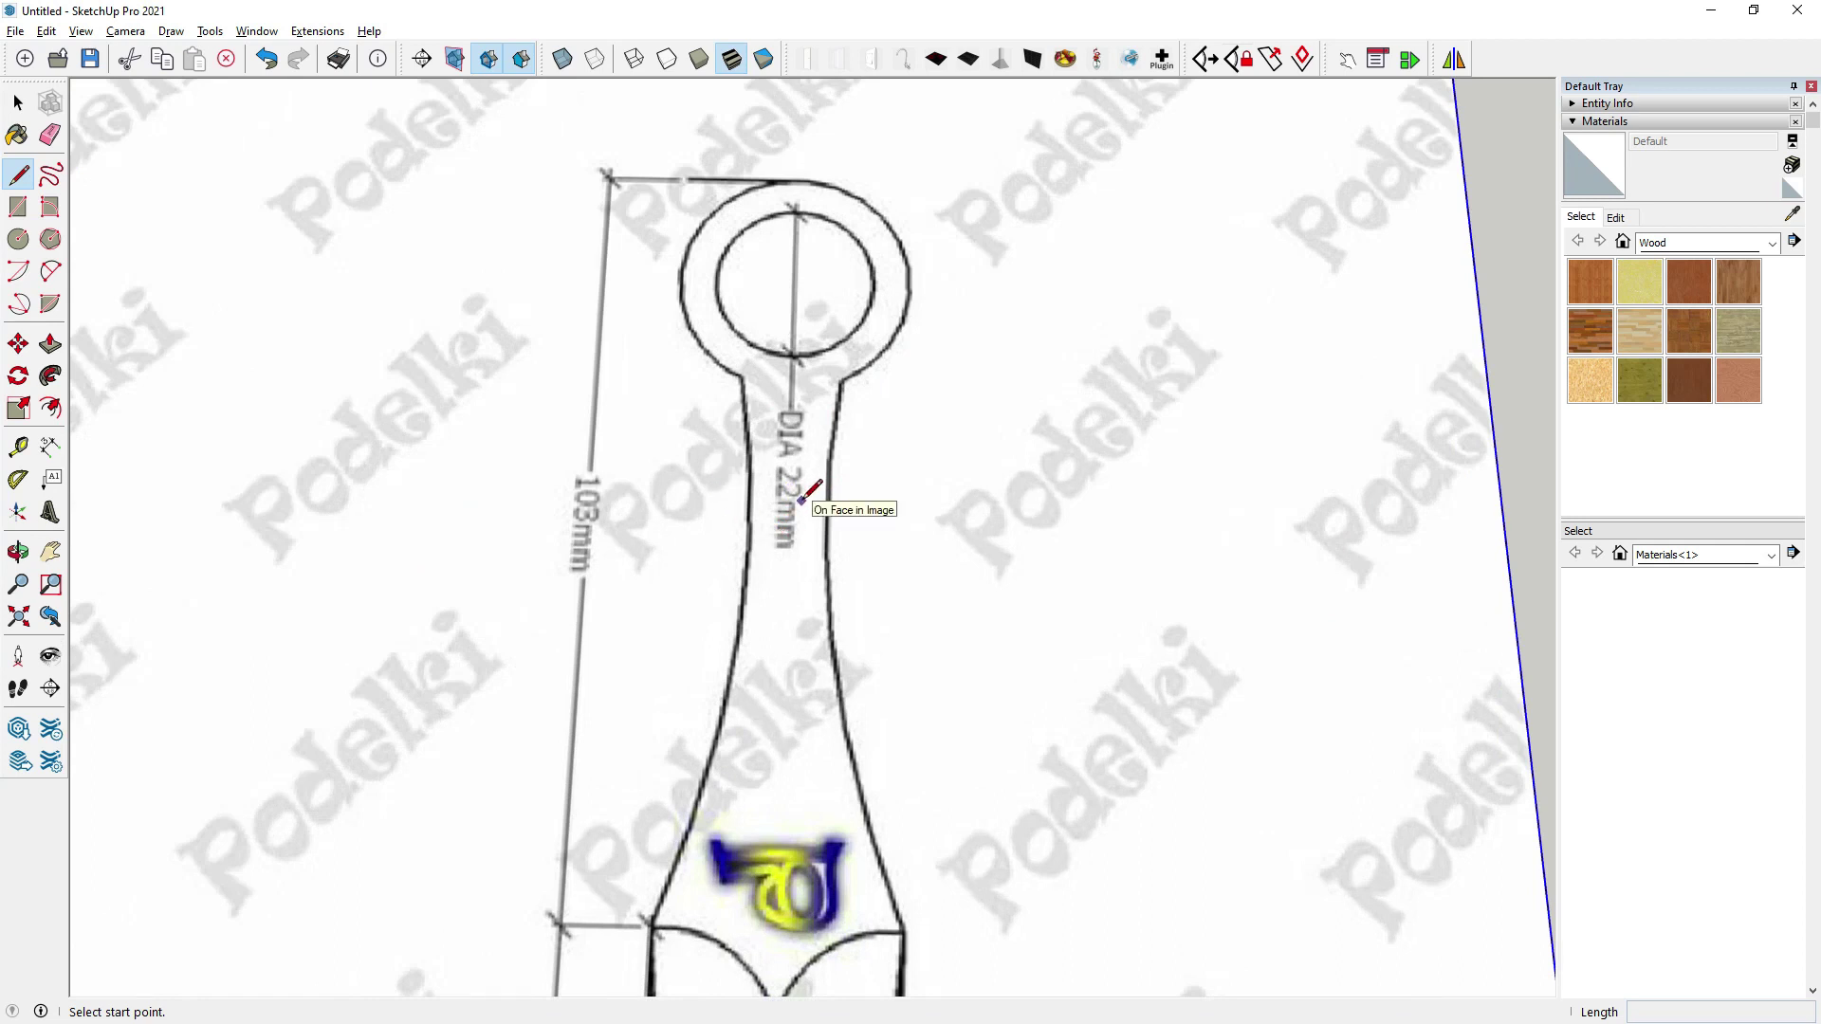
scroll(803, 497, "down", 2)
scroll(802, 497, "down", 2)
scroll(802, 497, "down", 2)
scroll(802, 497, "up", 1)
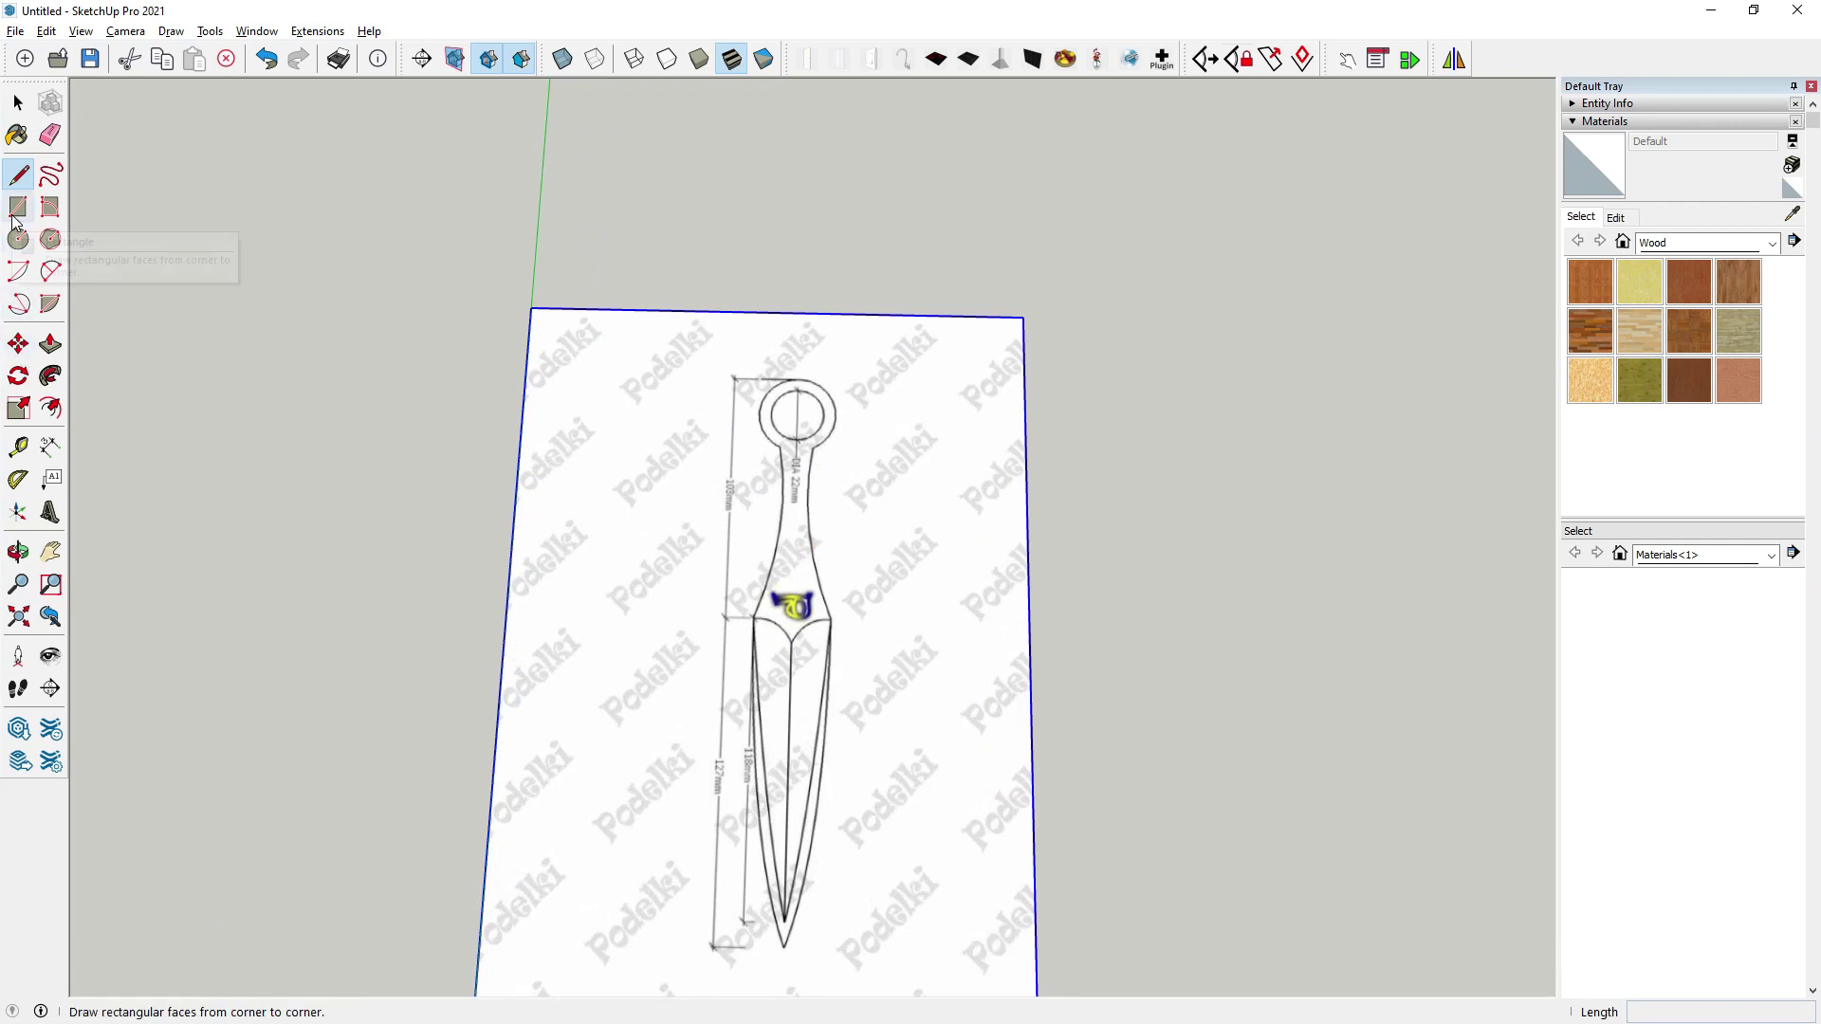
Start a dimension on the ring's inner circle, then cancel it.
left_click(50, 446)
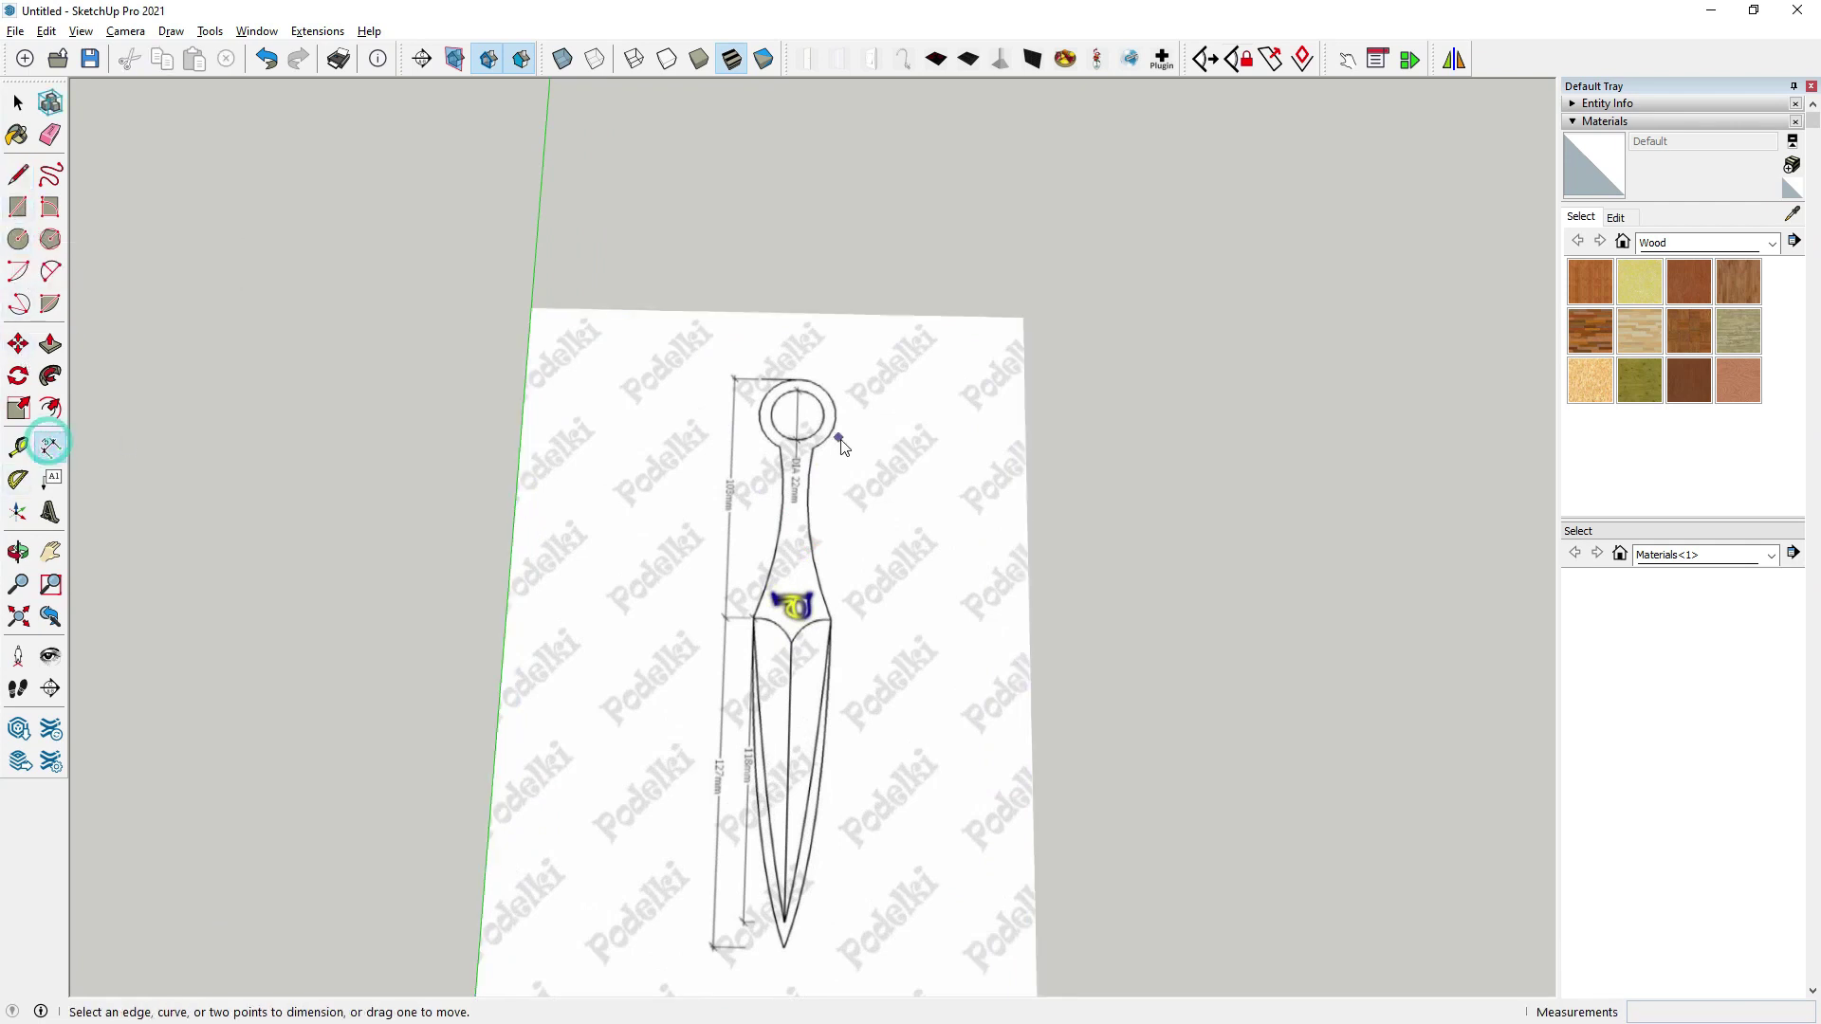
scroll(735, 387, "up", 3)
left_click(674, 405)
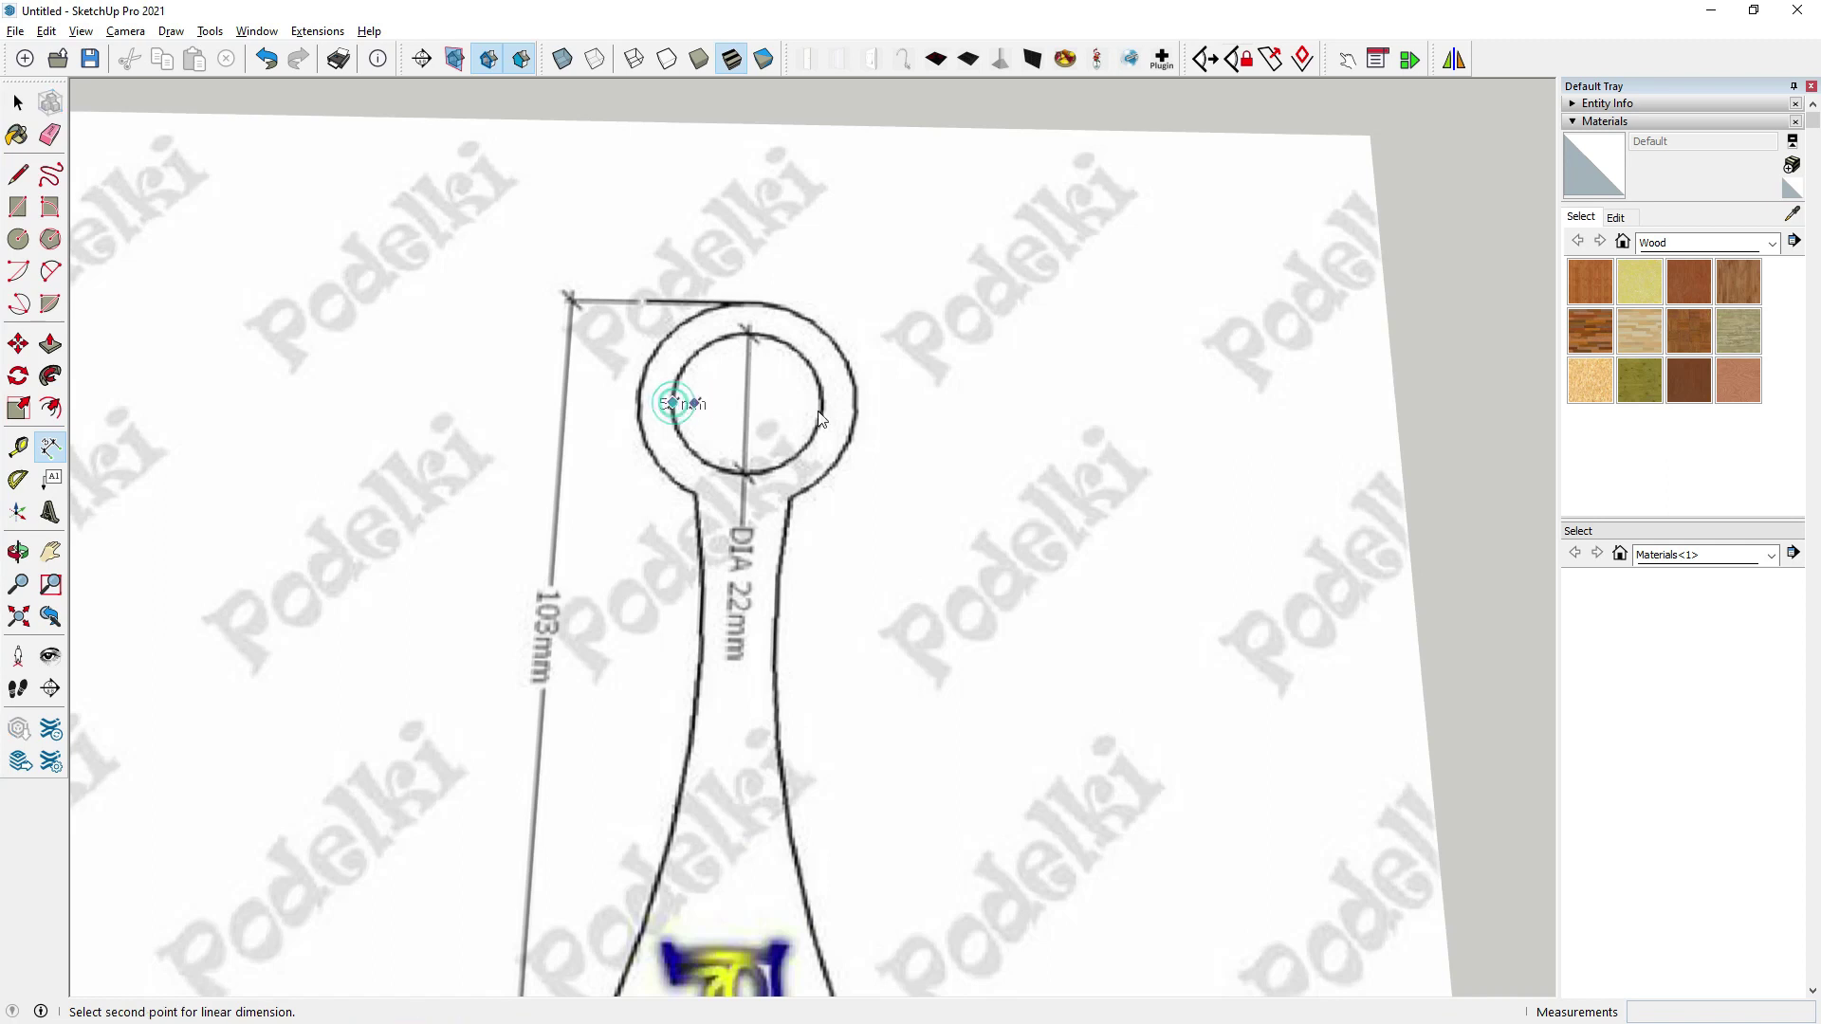
scroll(825, 410, "up", 2)
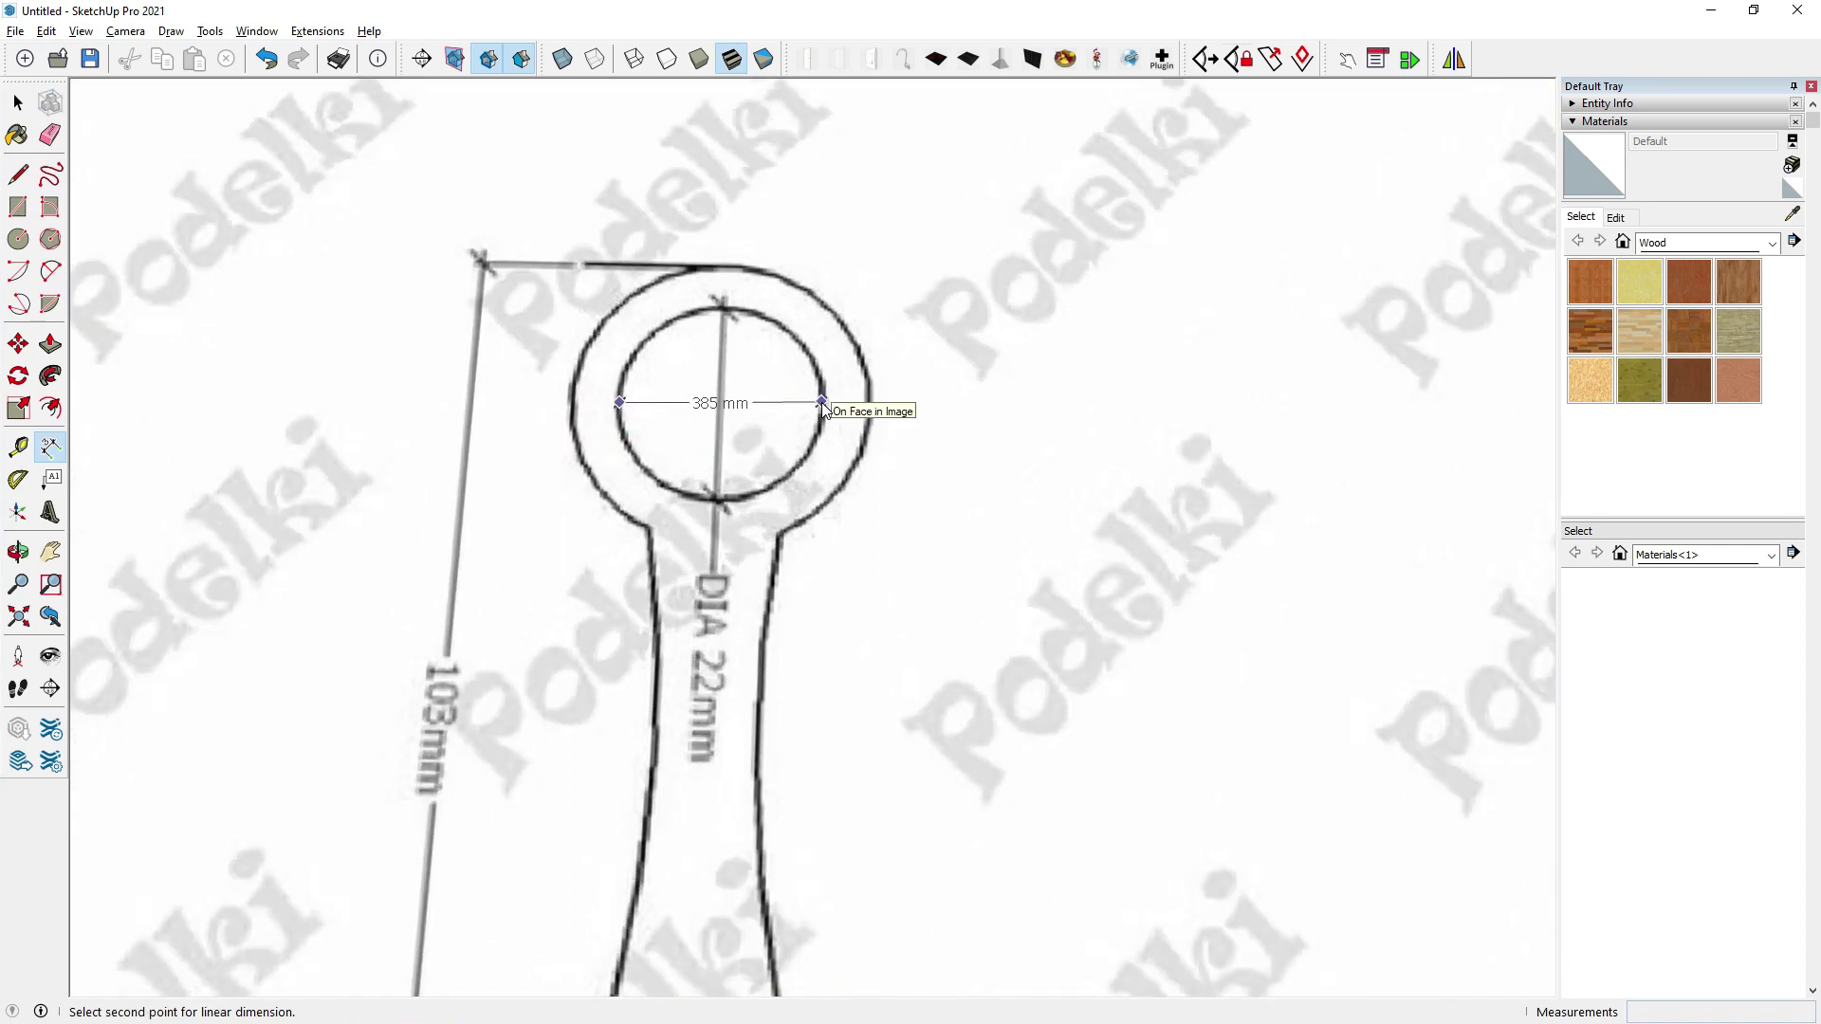
key("Escape")
Draw a line across the ring hole to measure its inner diameter against the DIA 22mm label.
left_click(18, 173)
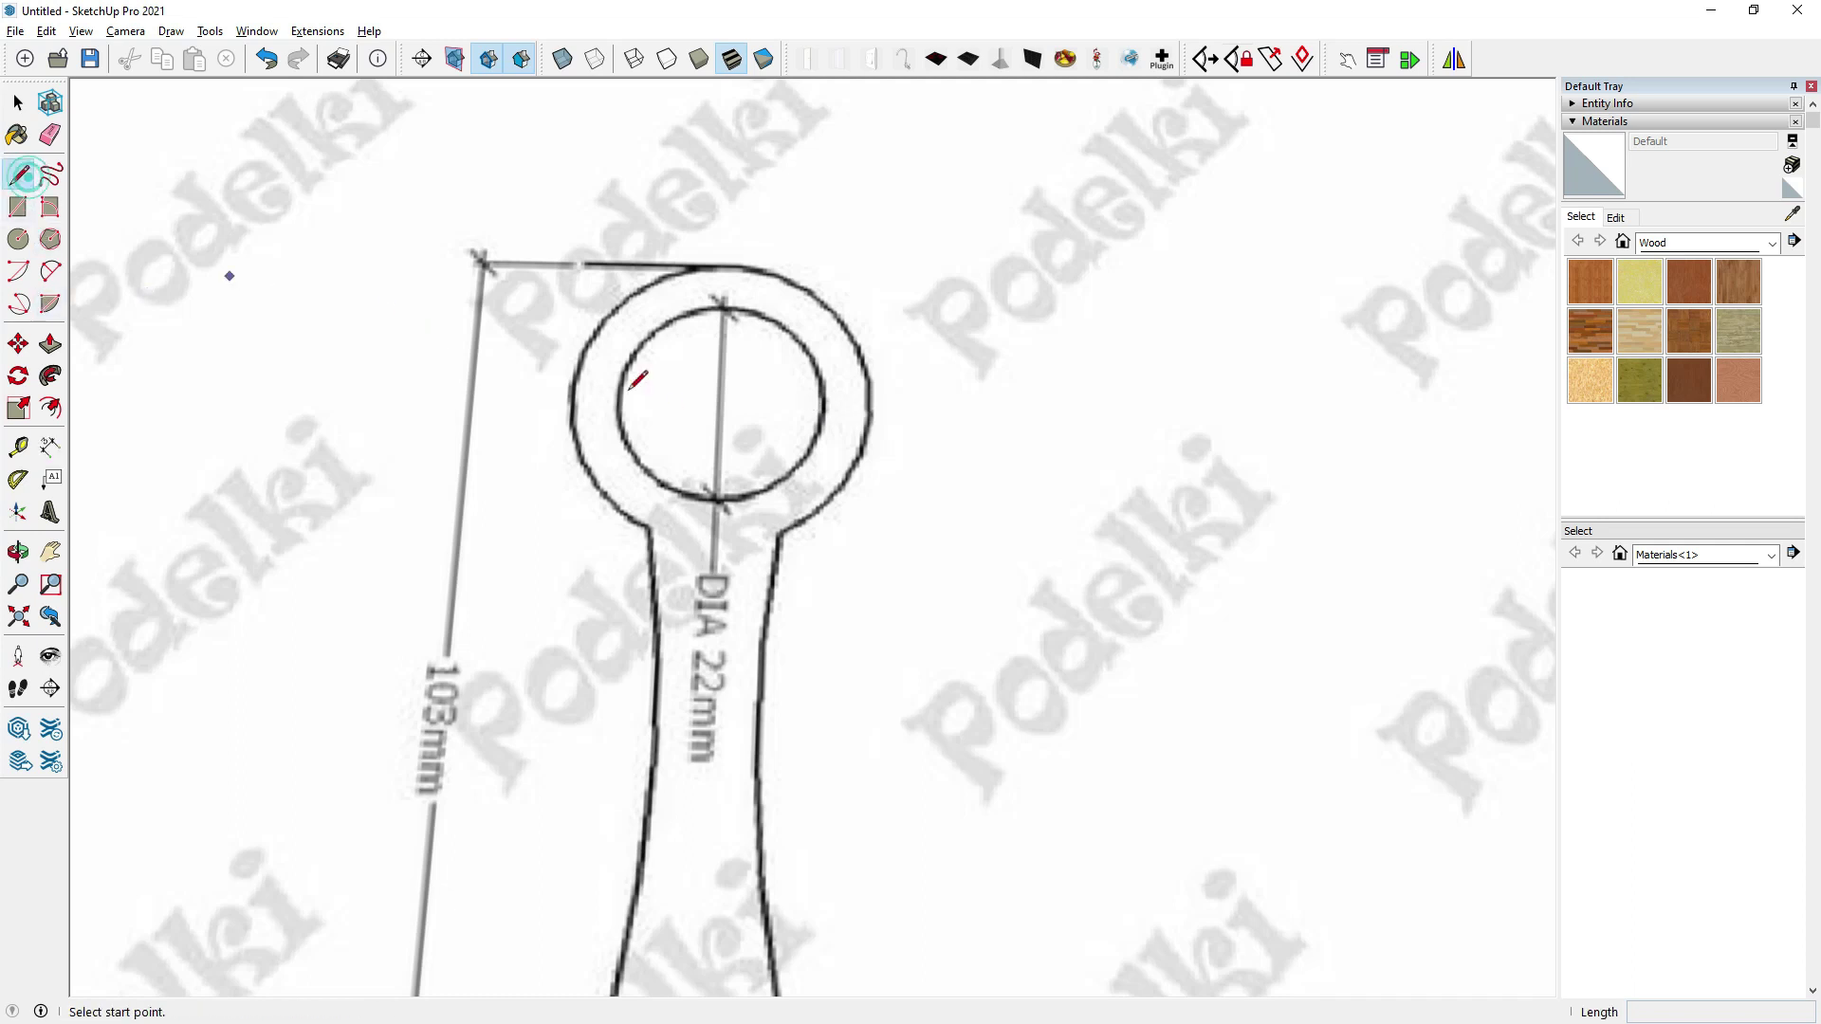
scroll(712, 833, "down", 3)
scroll(713, 599, "down", 2)
scroll(697, 962, "up", 3)
scroll(724, 963, "up", 3)
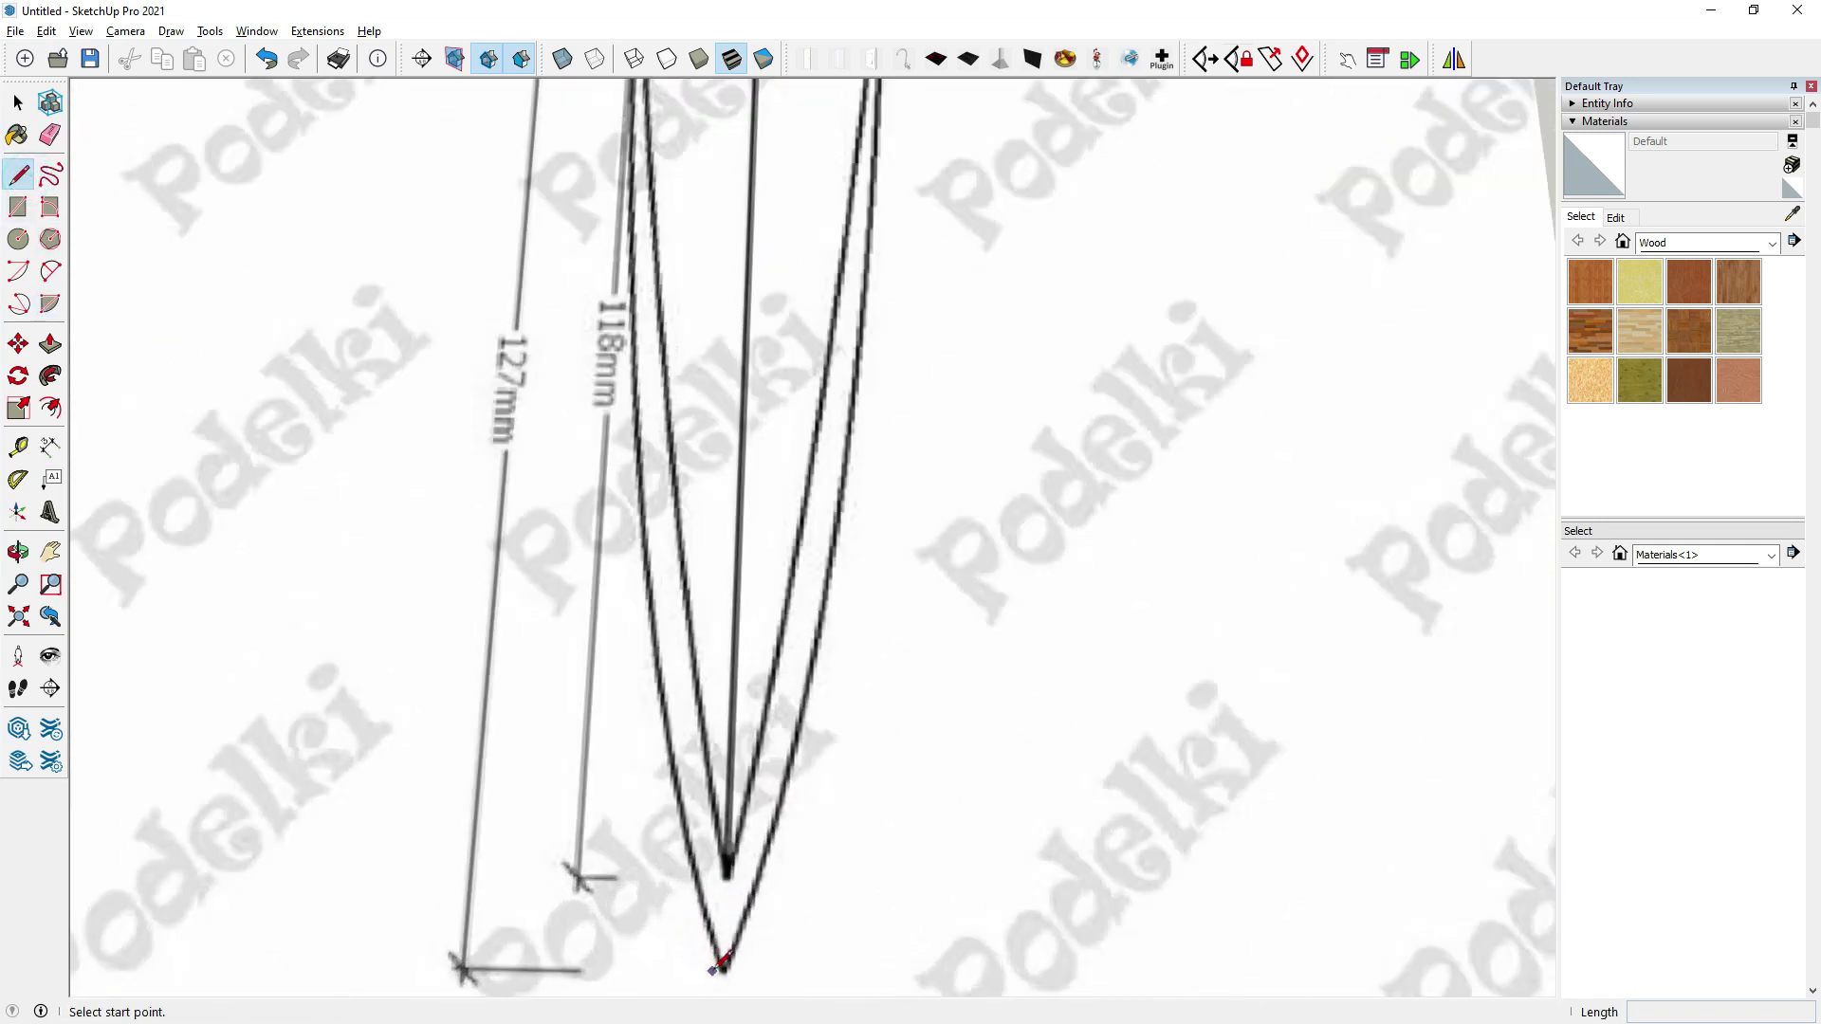
scroll(730, 958, "up", 2)
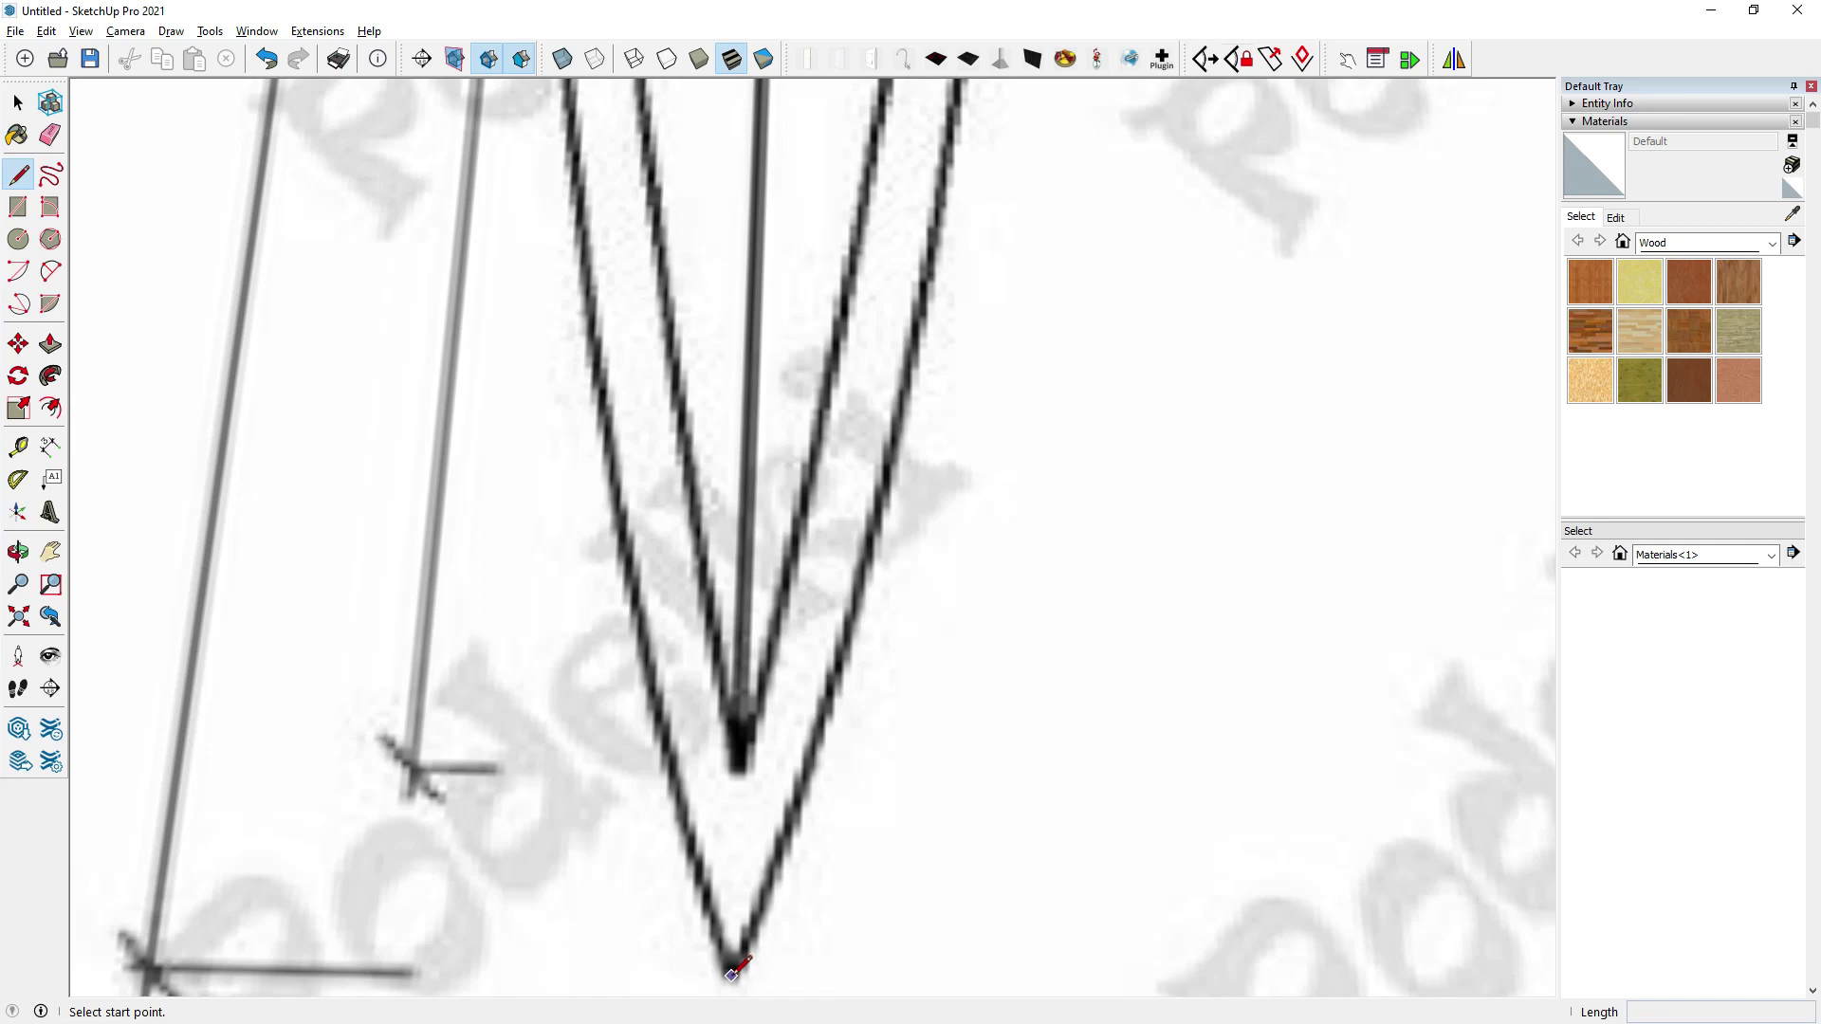
left_click(735, 970)
scroll(731, 963, "down", 2)
scroll(756, 618, "up", 2)
scroll(793, 132, "up", 3)
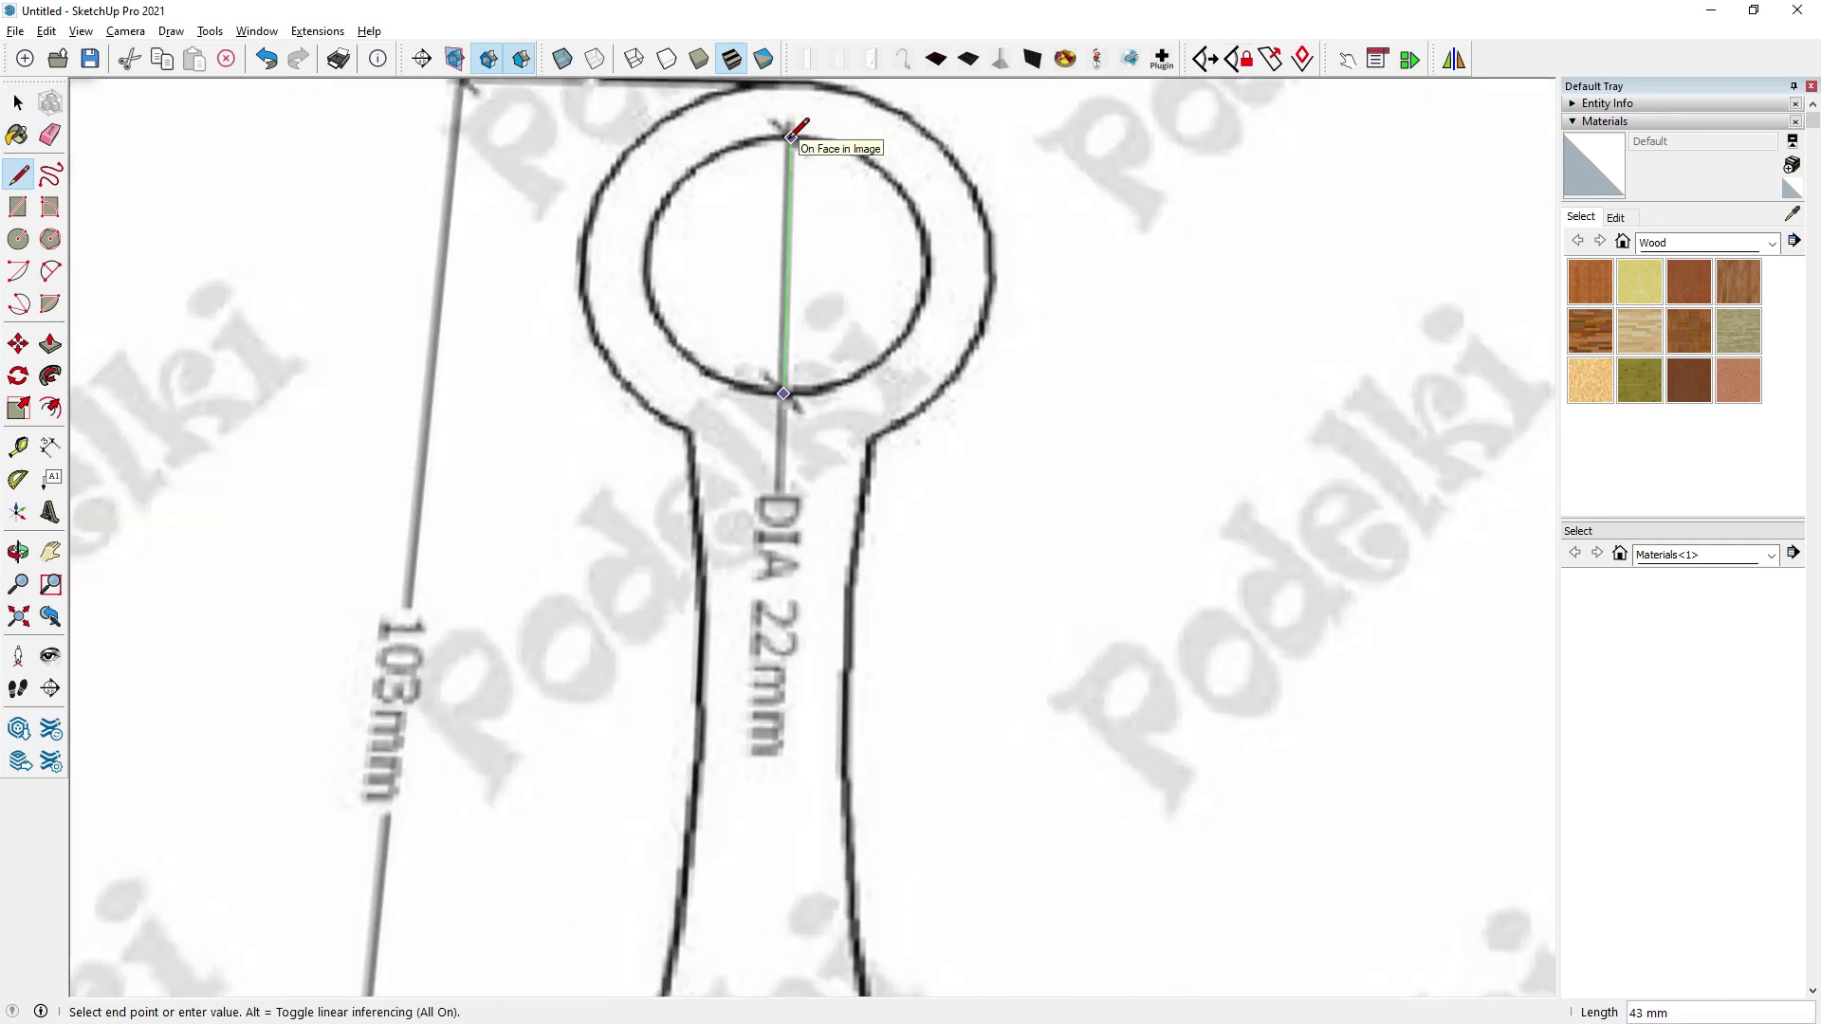
scroll(786, 480, "down", 1)
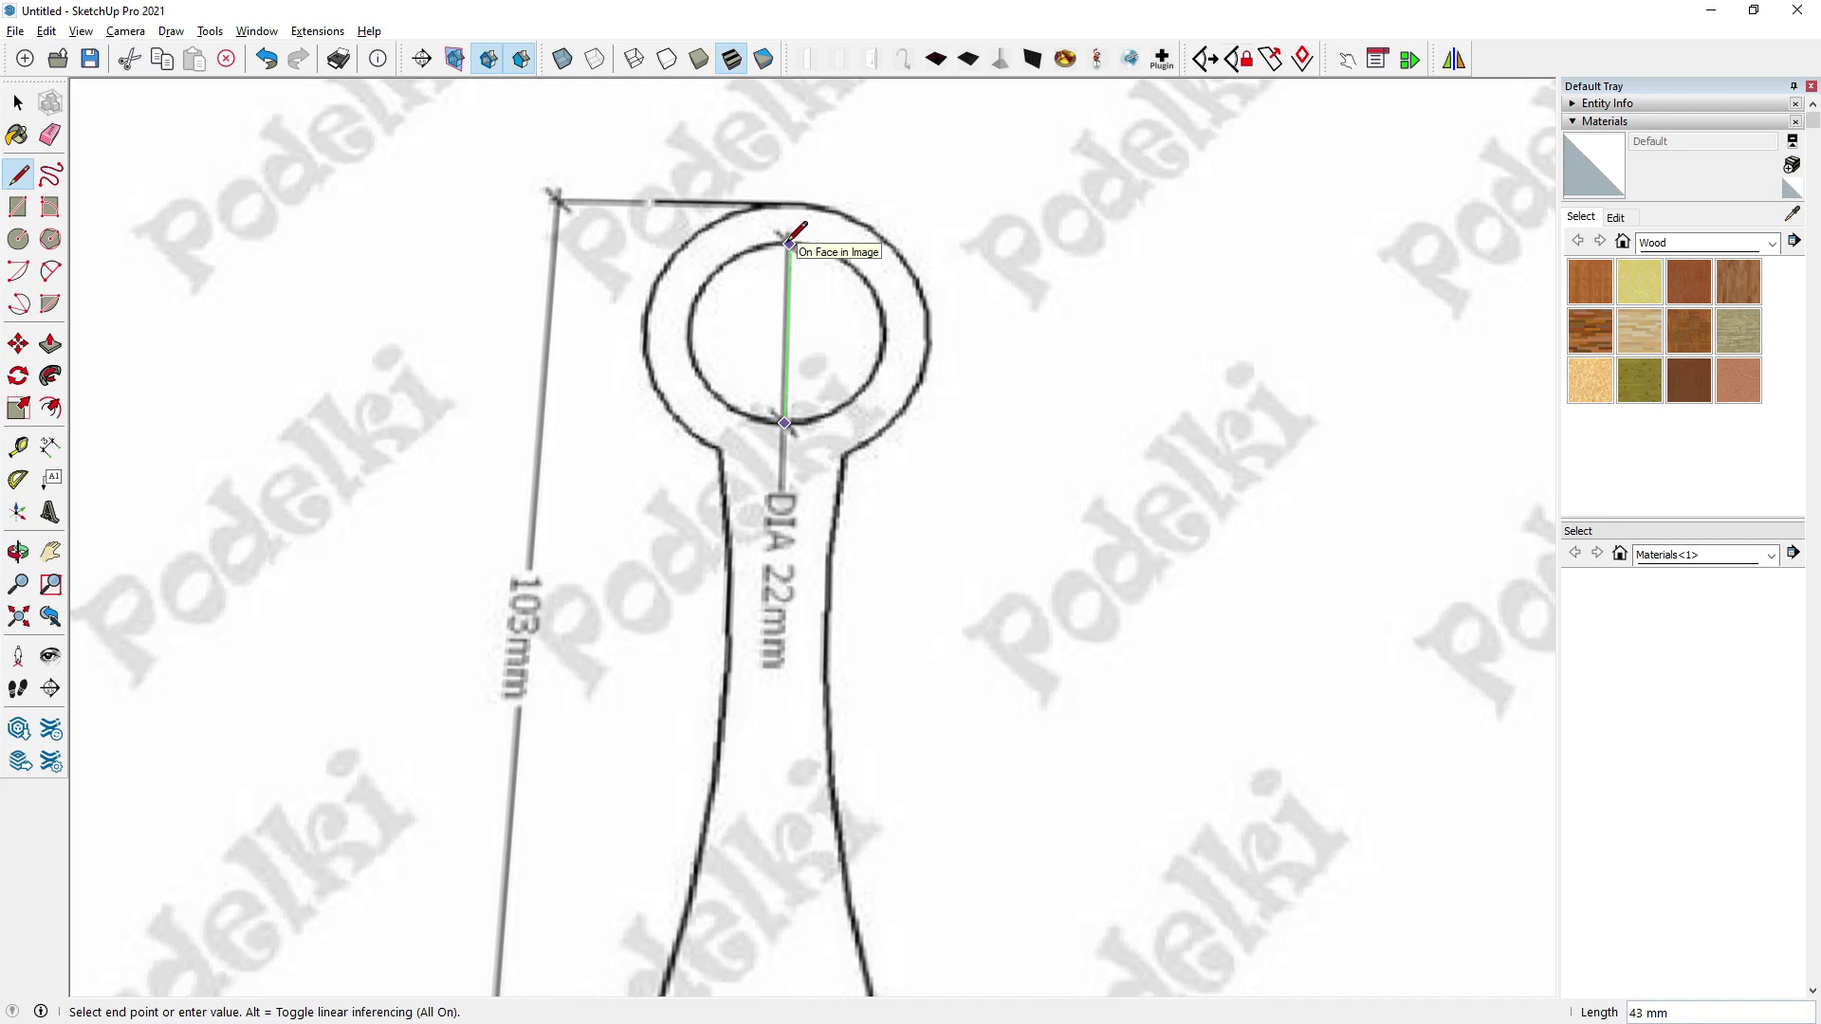
left_click(789, 243)
scroll(789, 243, "down", 2)
scroll(790, 243, "down", 2)
left_click(50, 407)
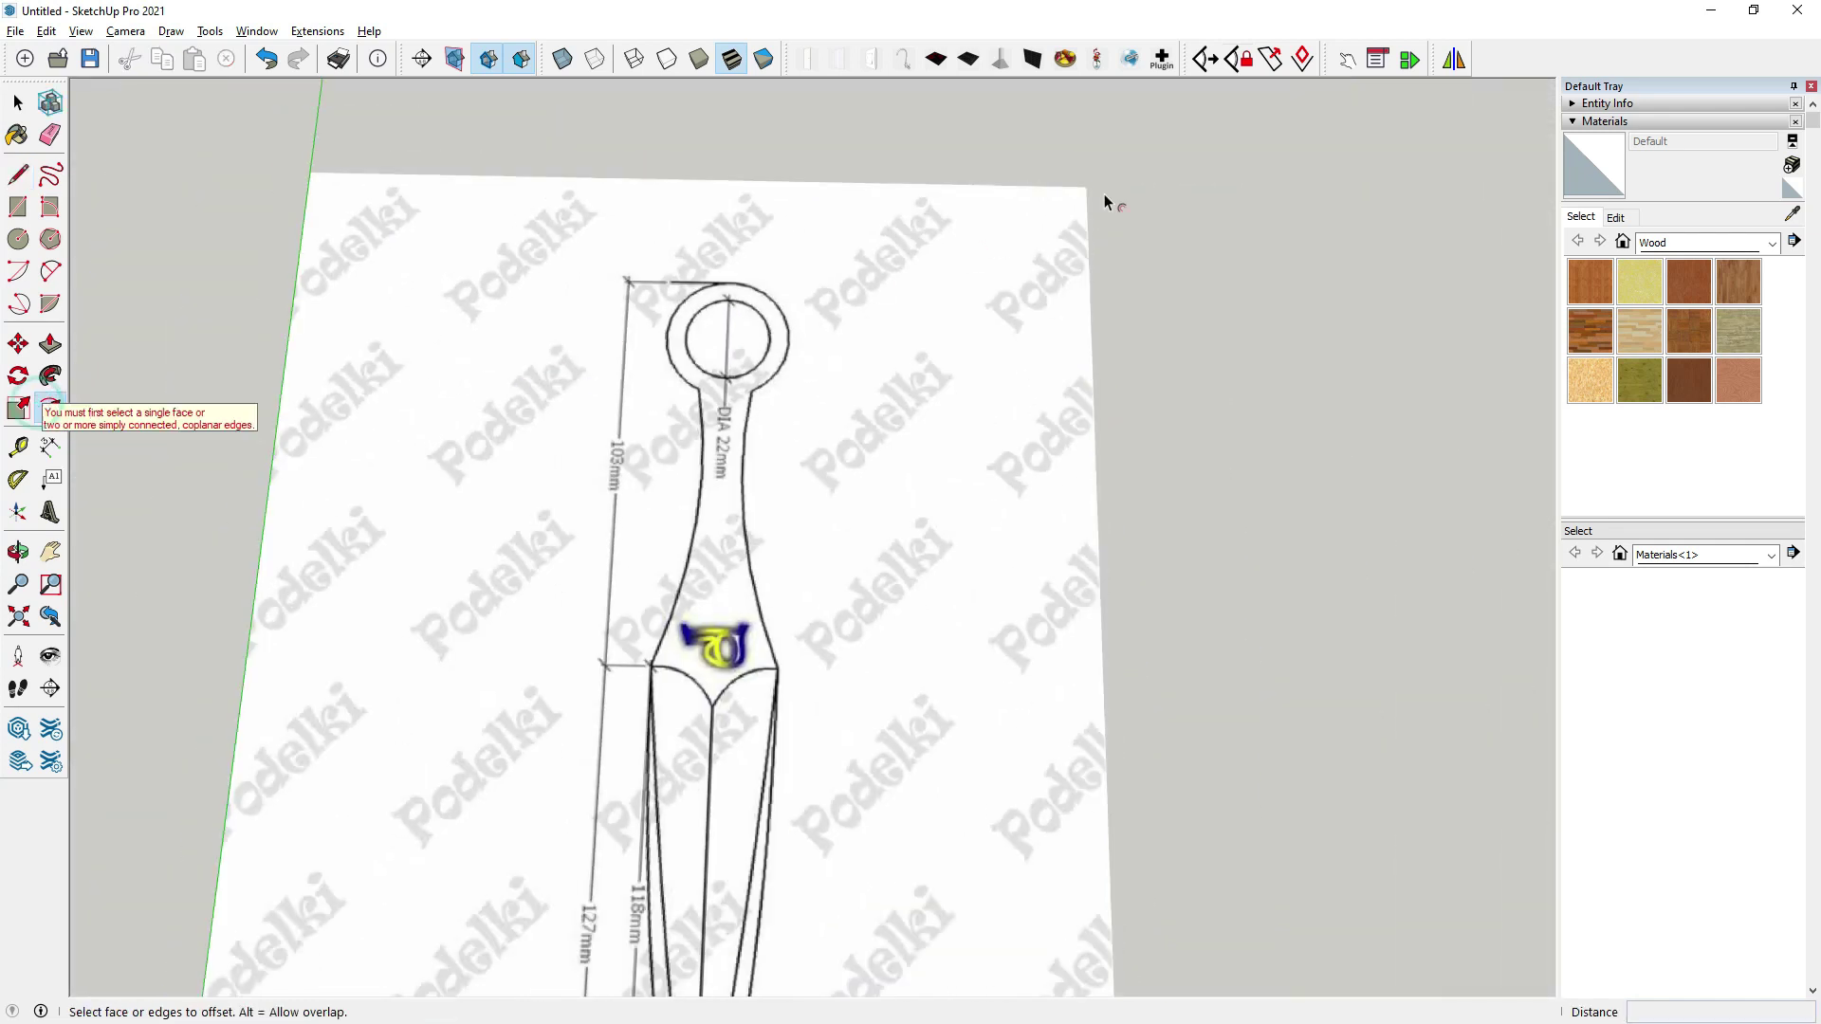
Shrink the reference image from its corner with the Scale tool.
key("s")
left_click(892, 504)
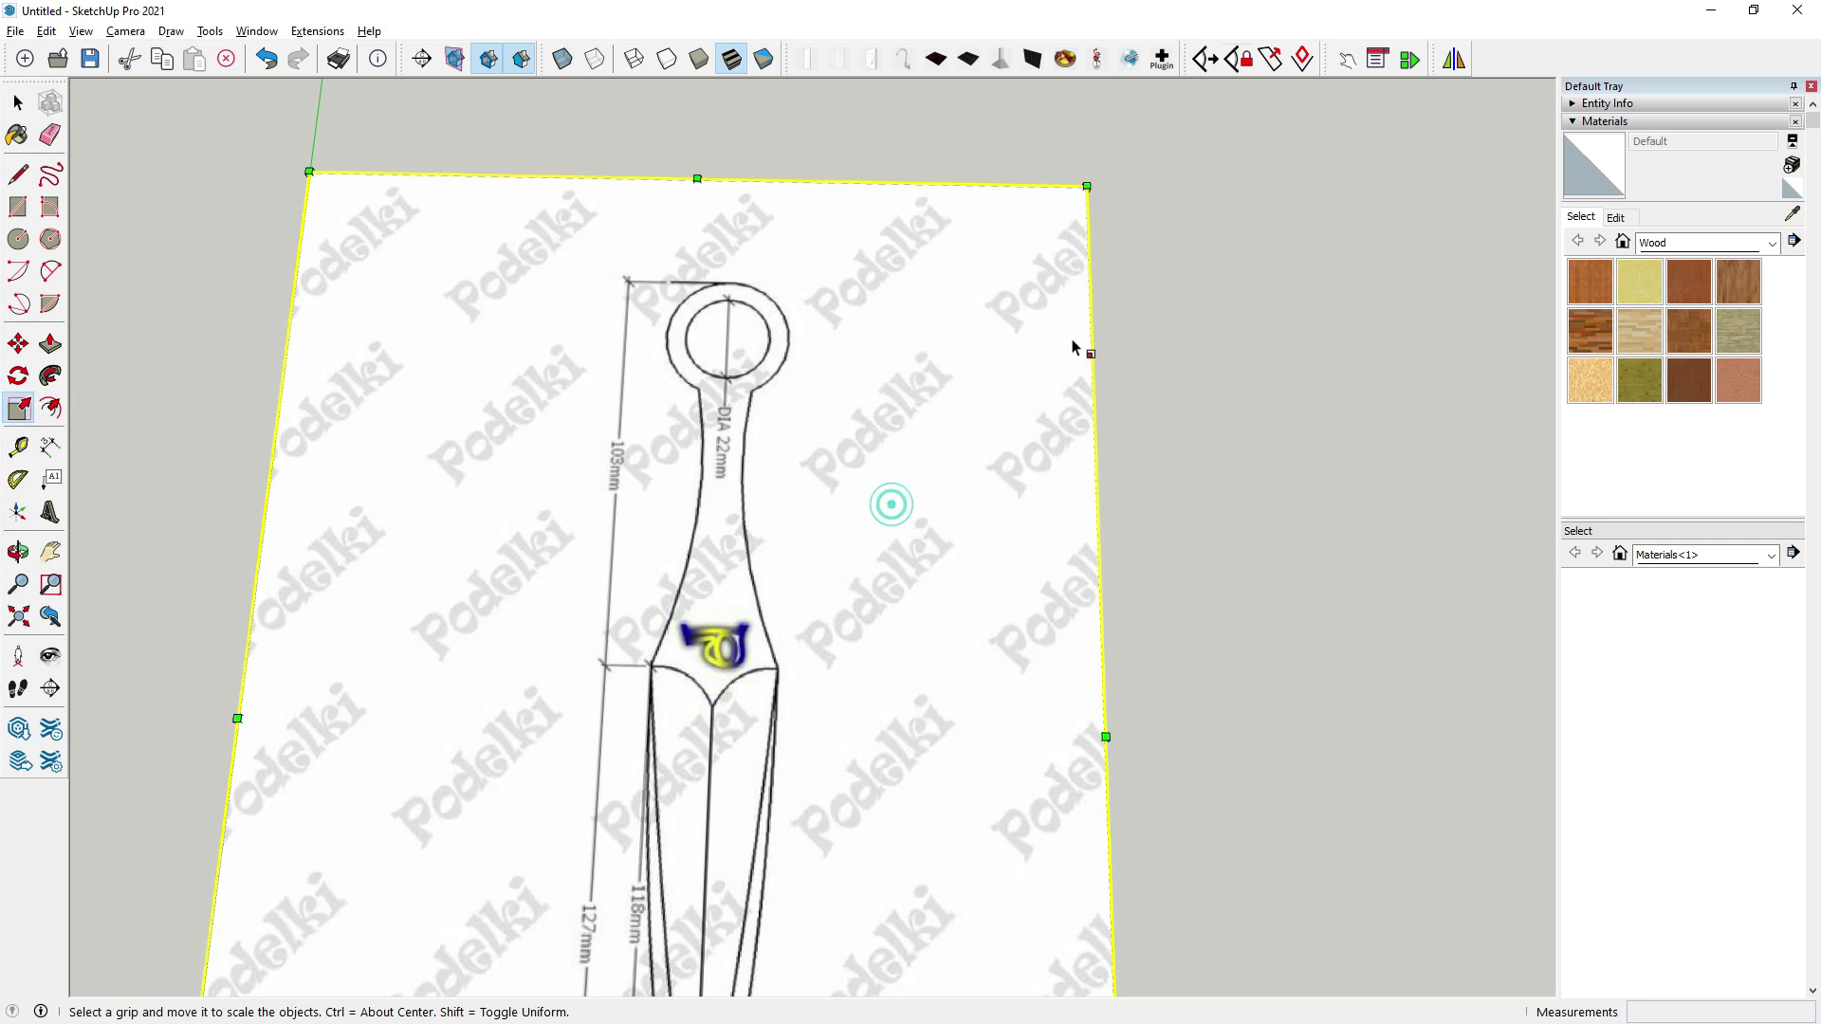
left_click_drag(1087, 185, 1008, 378)
type(".5")
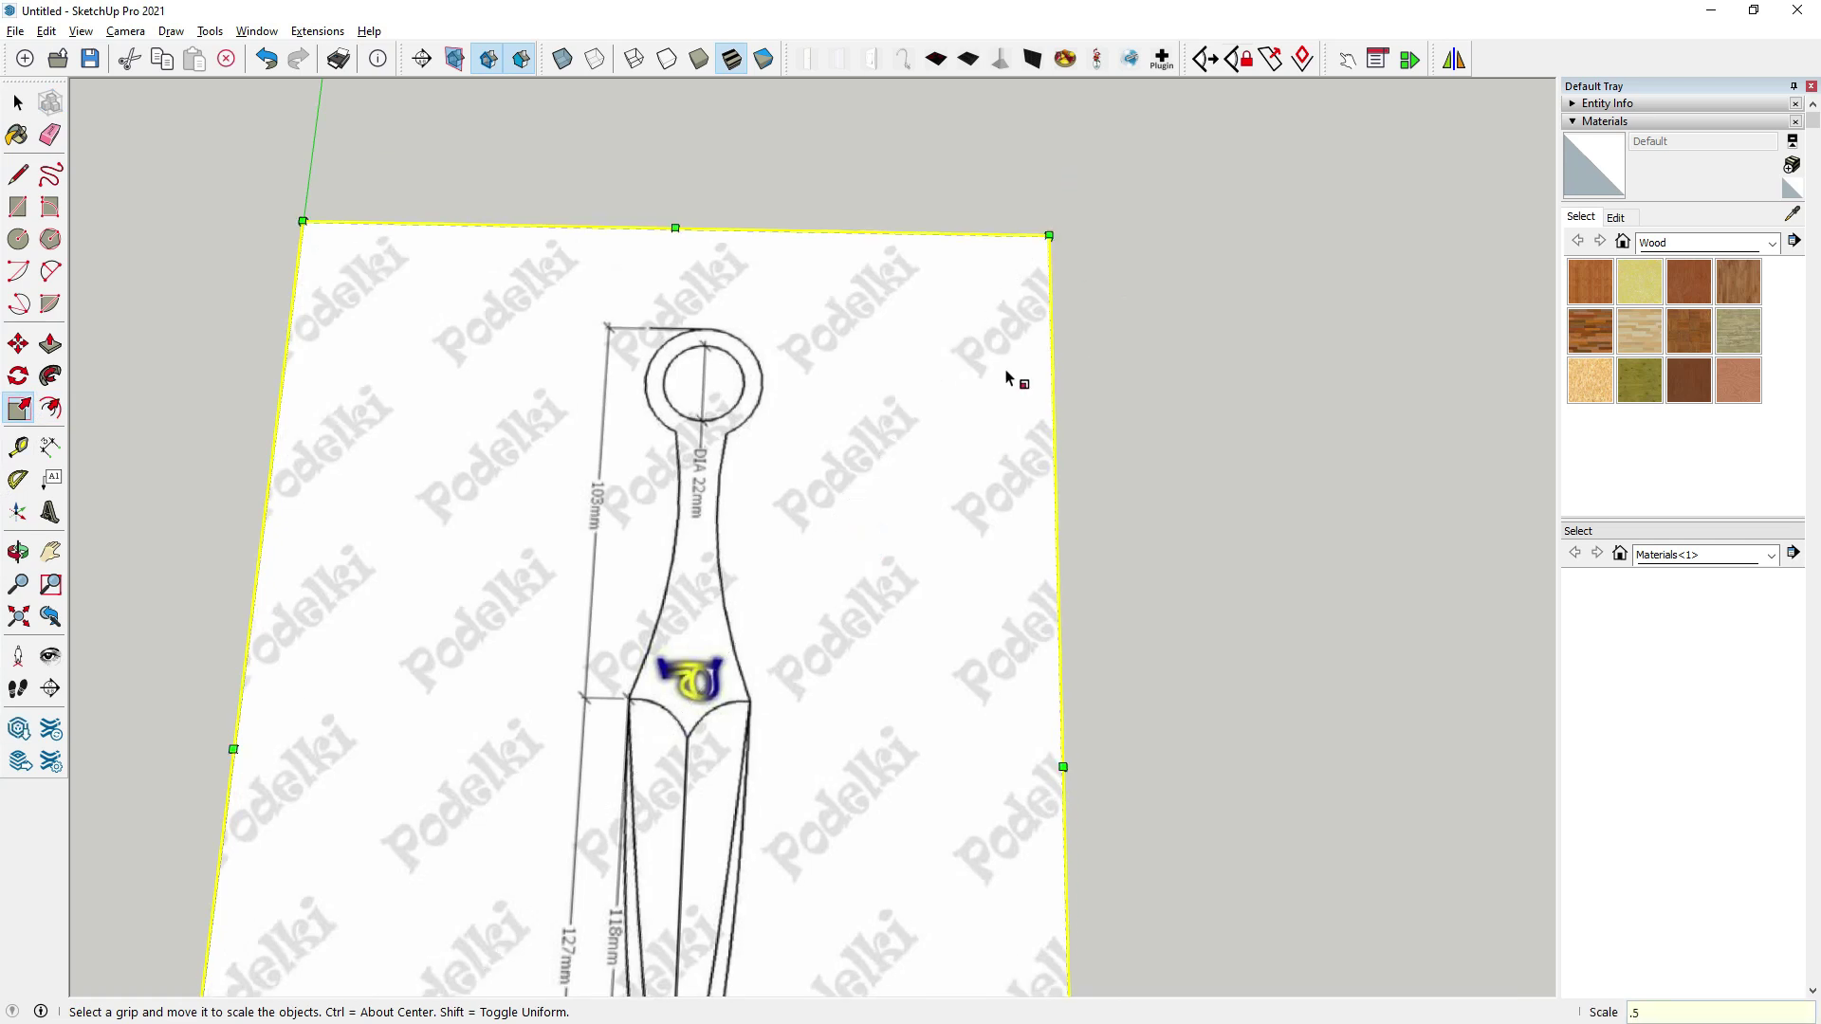
key("Return")
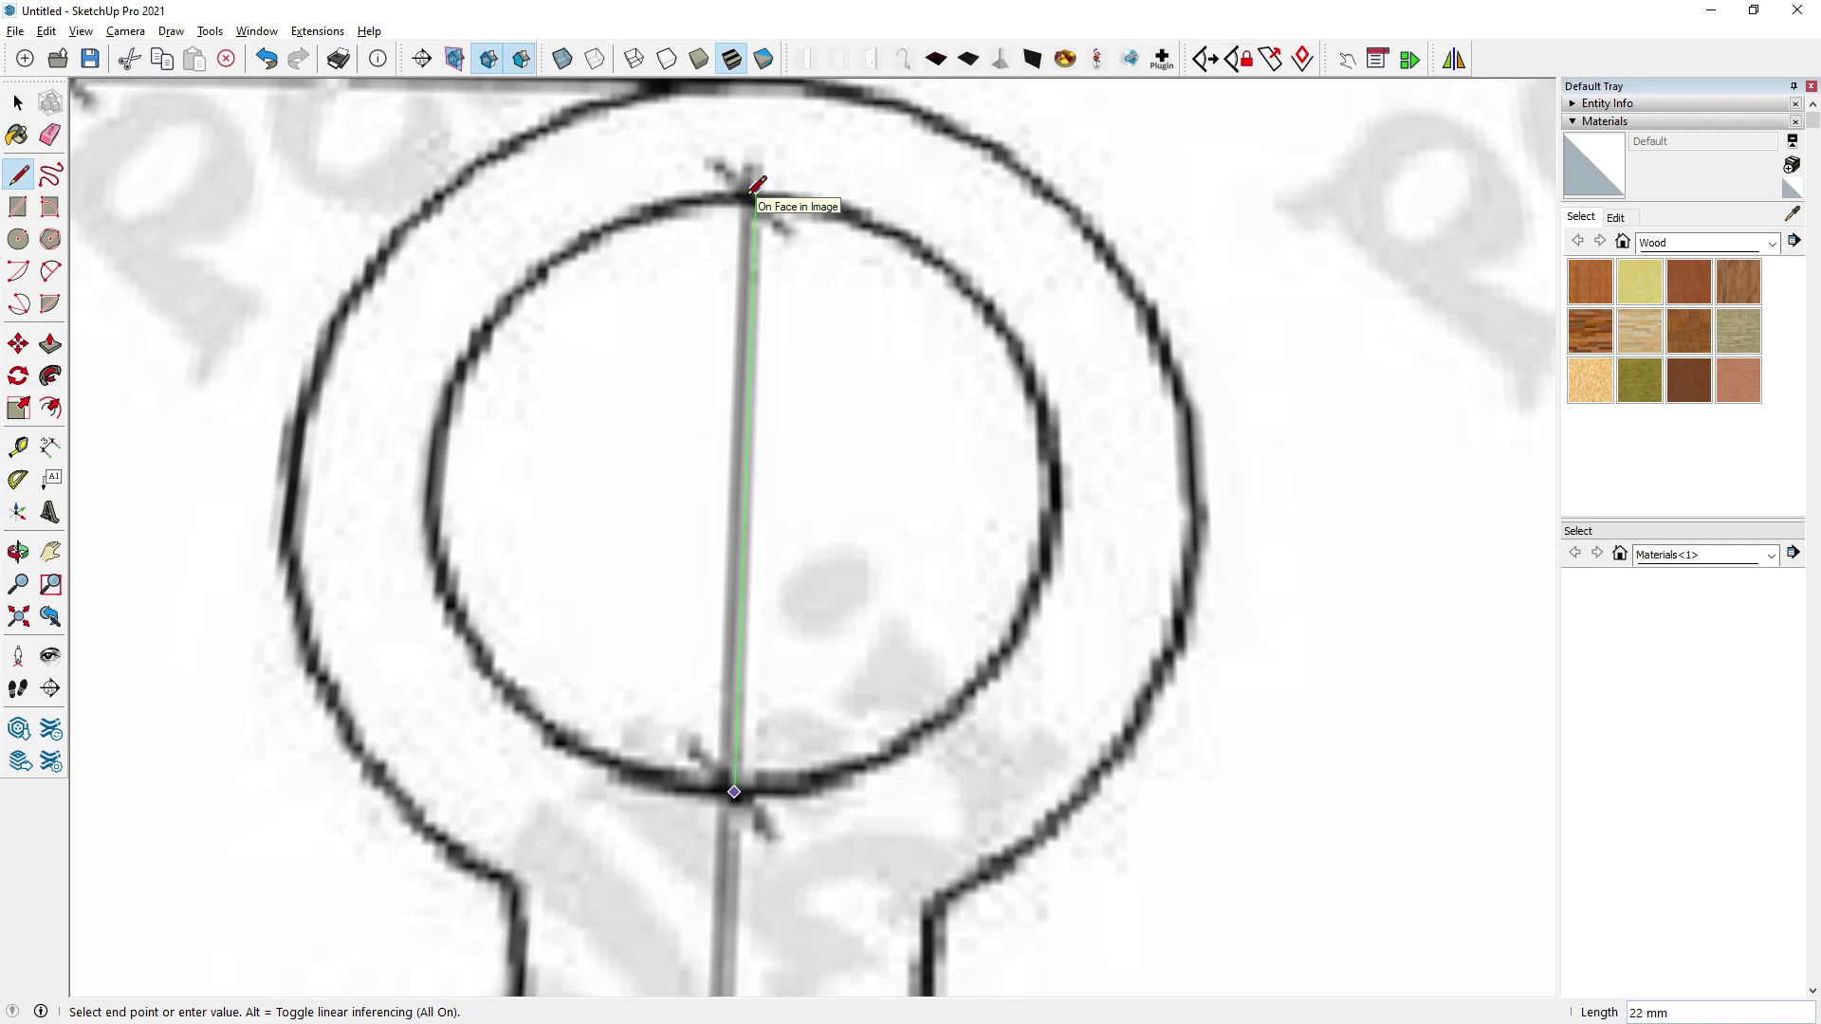
key("Escape")
scroll(772, 406, "down", 3)
scroll(772, 406, "down", 3)
Enlarge the reference image slightly so the ring hole measures 22 mm.
left_click(18, 408)
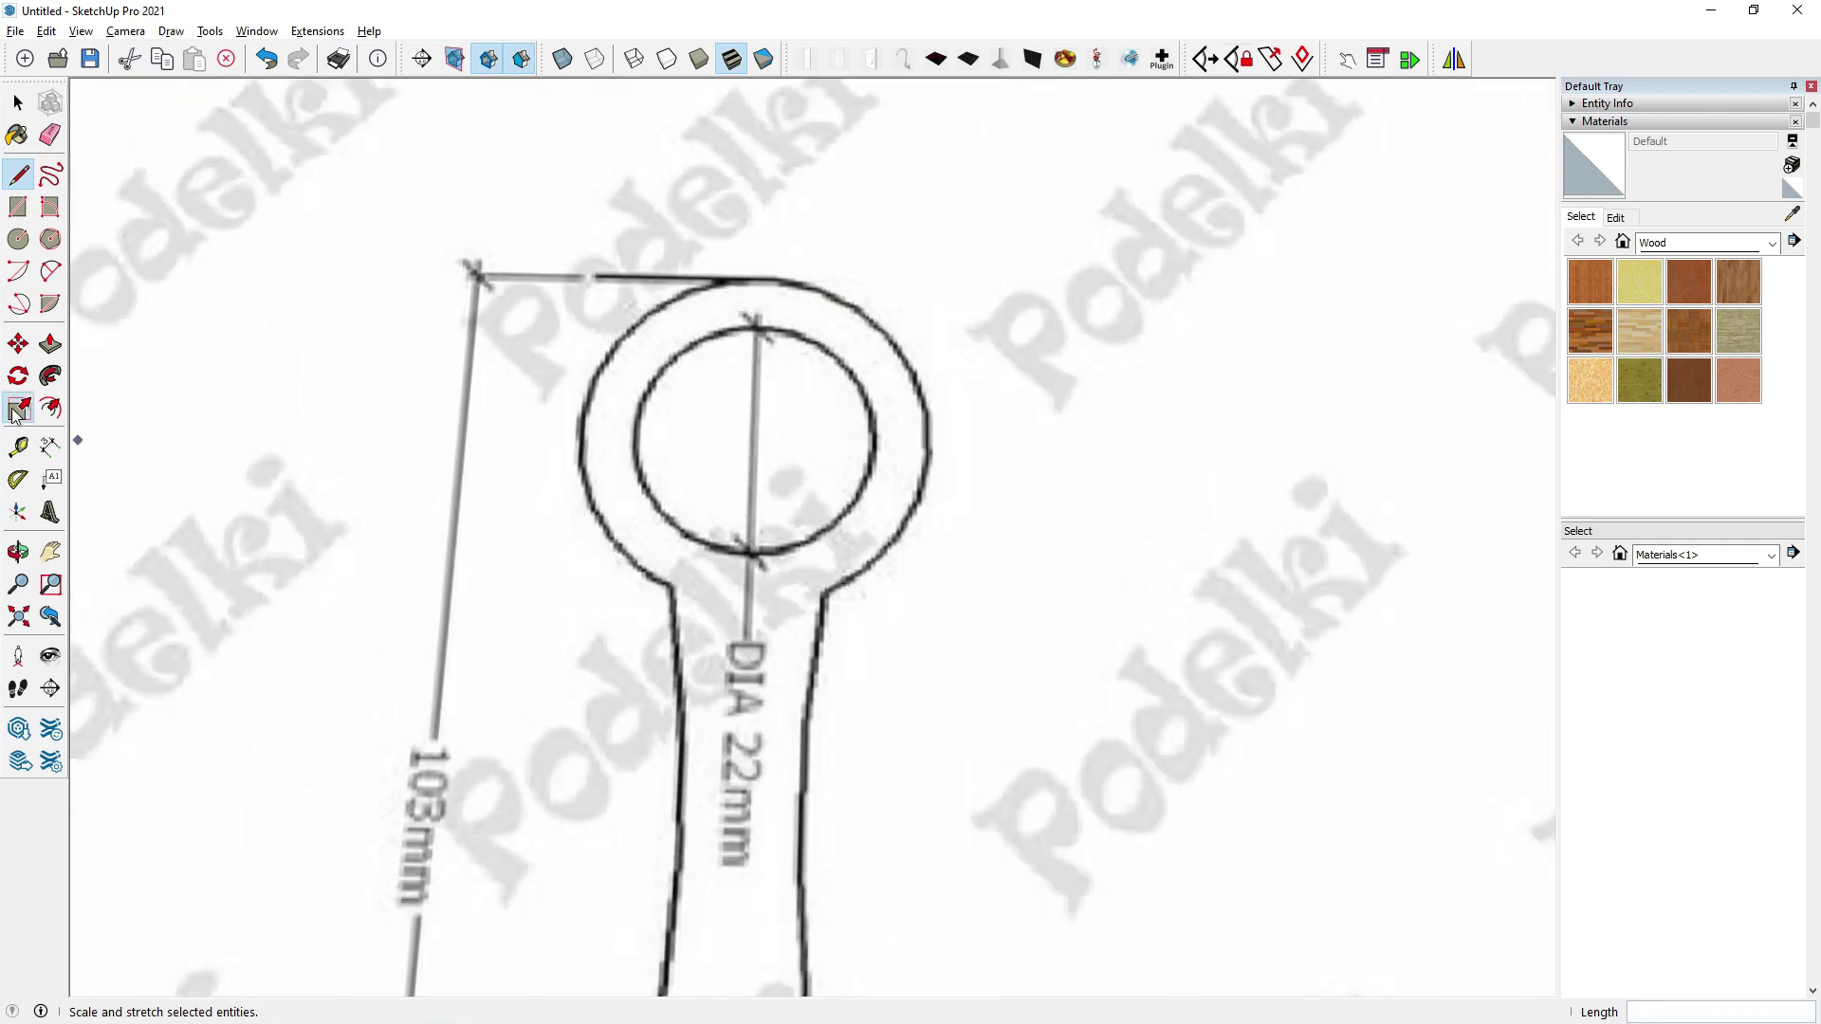
left_click(877, 536)
scroll(878, 536, "down", 2)
scroll(1205, 332, "up", 3)
scroll(1234, 322, "up", 2)
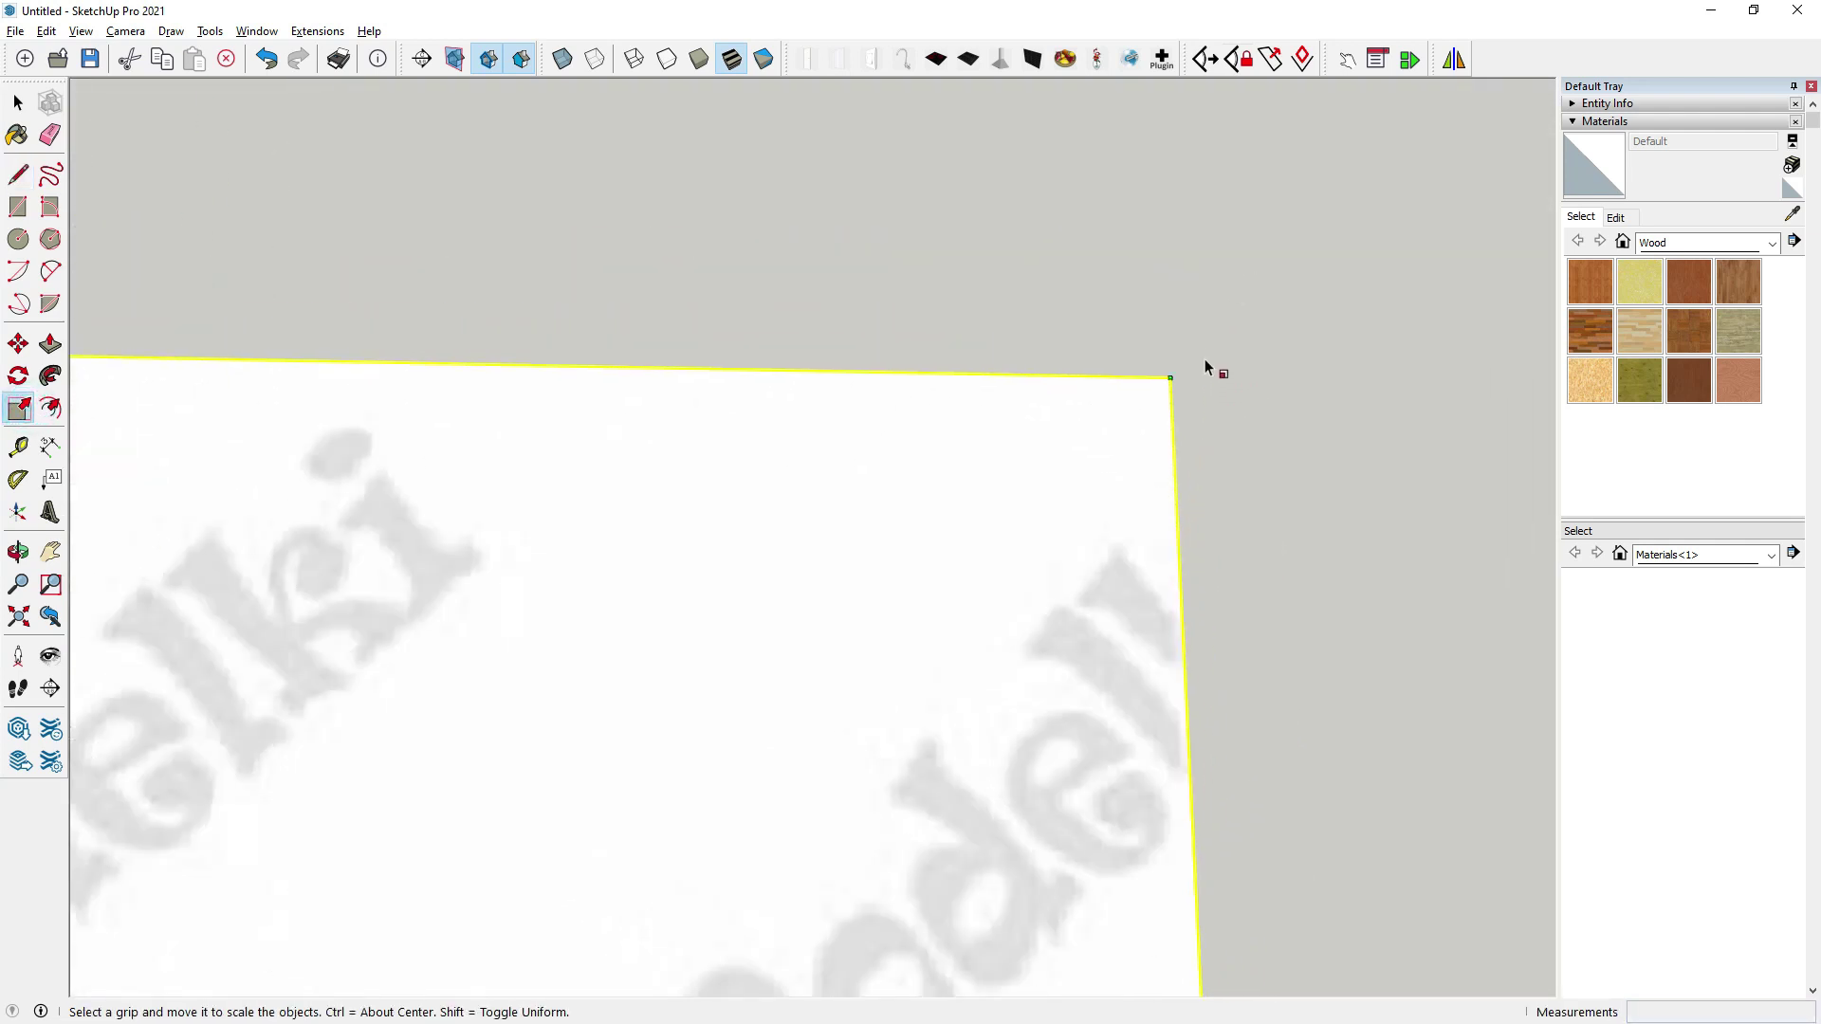
scroll(1186, 374, "up", 2)
left_click_drag(1158, 387, 1170, 373)
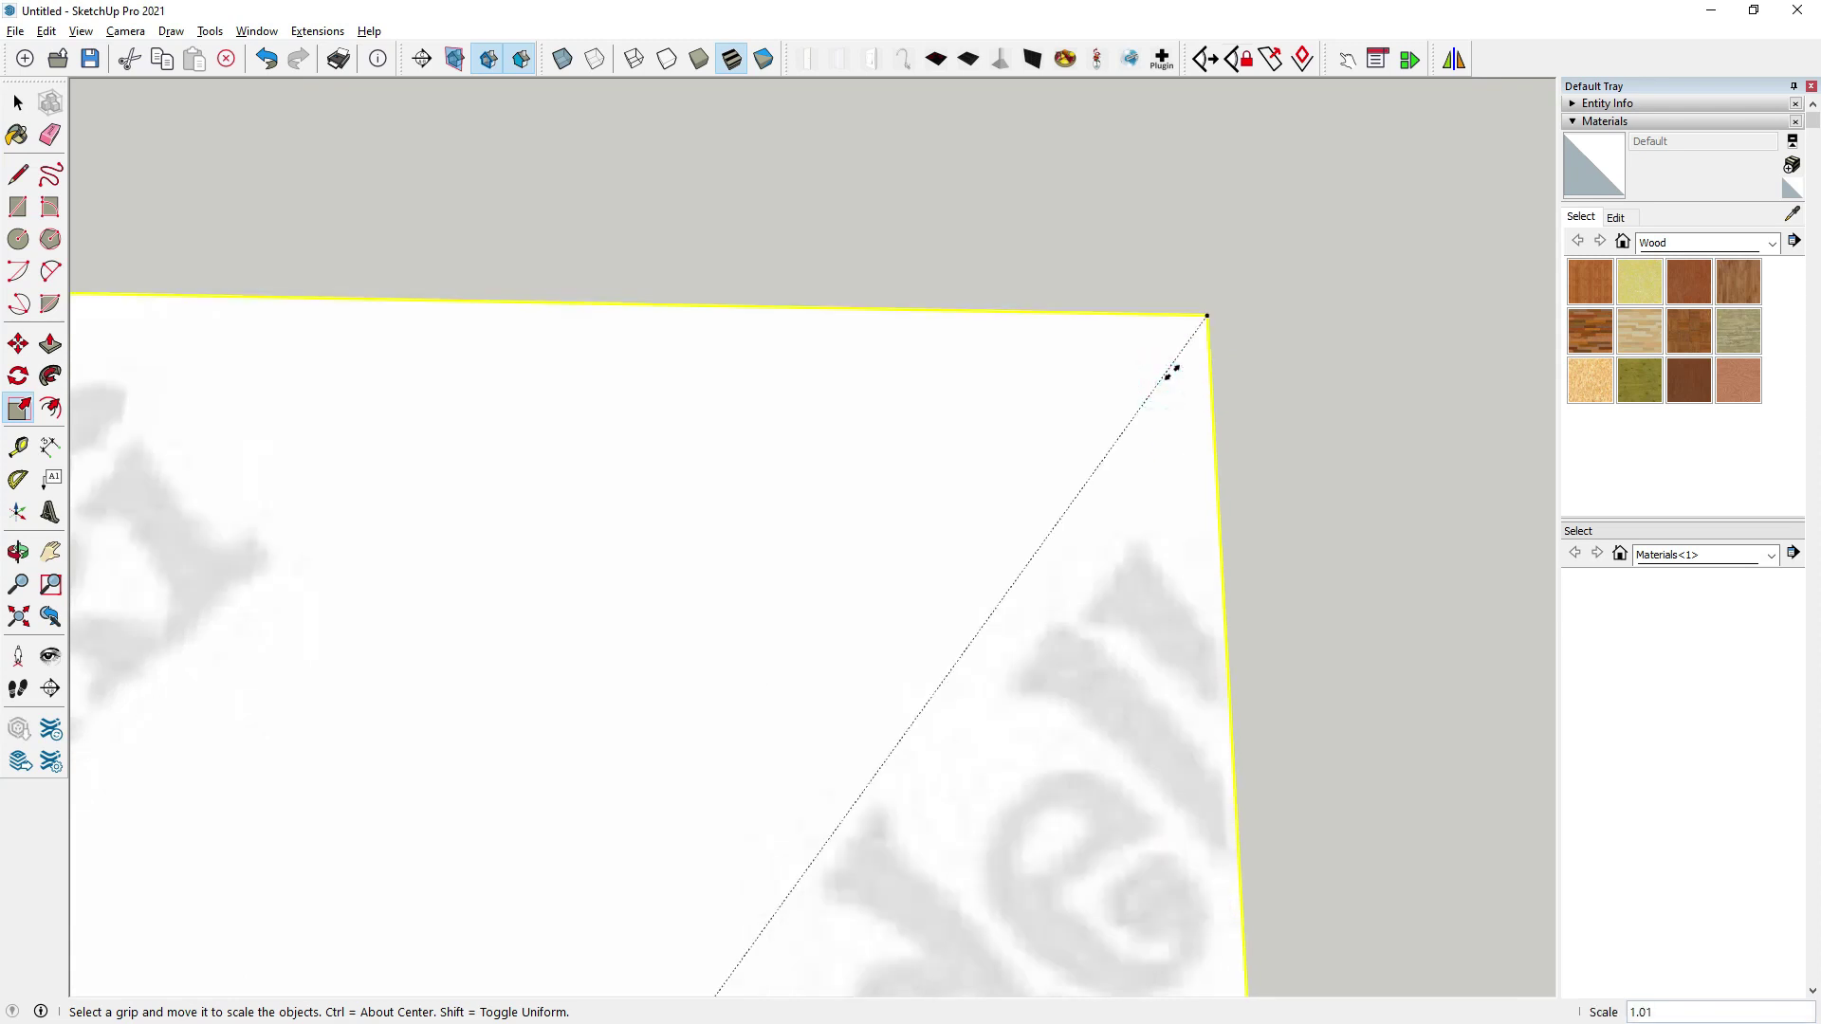
key("l")
scroll(1138, 380, "down", 5)
scroll(853, 878, "up", 2)
scroll(854, 887, "up", 3)
Run a vertical centre line along the whole drawing, from below the blade tip up through the ring.
scroll(852, 897, "up", 3)
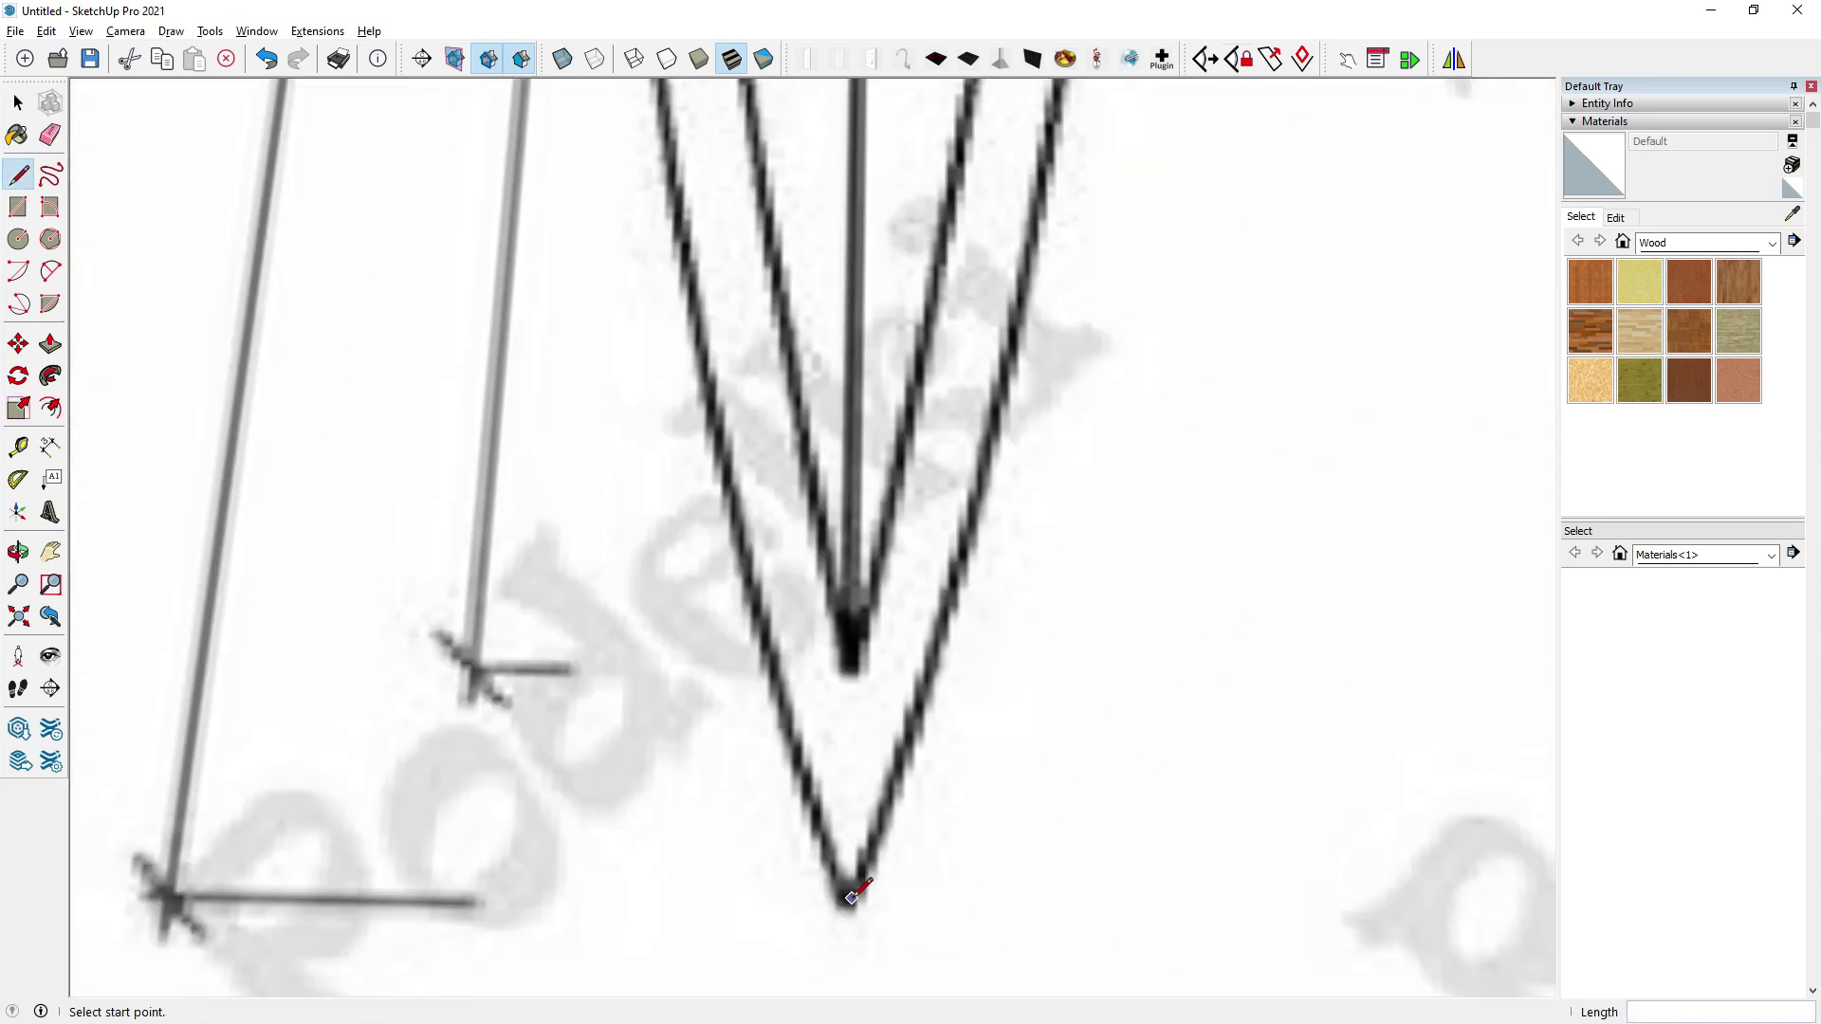
scroll(852, 897, "up", 1)
scroll(703, 358, "down", 4)
scroll(852, 276, "down", 2)
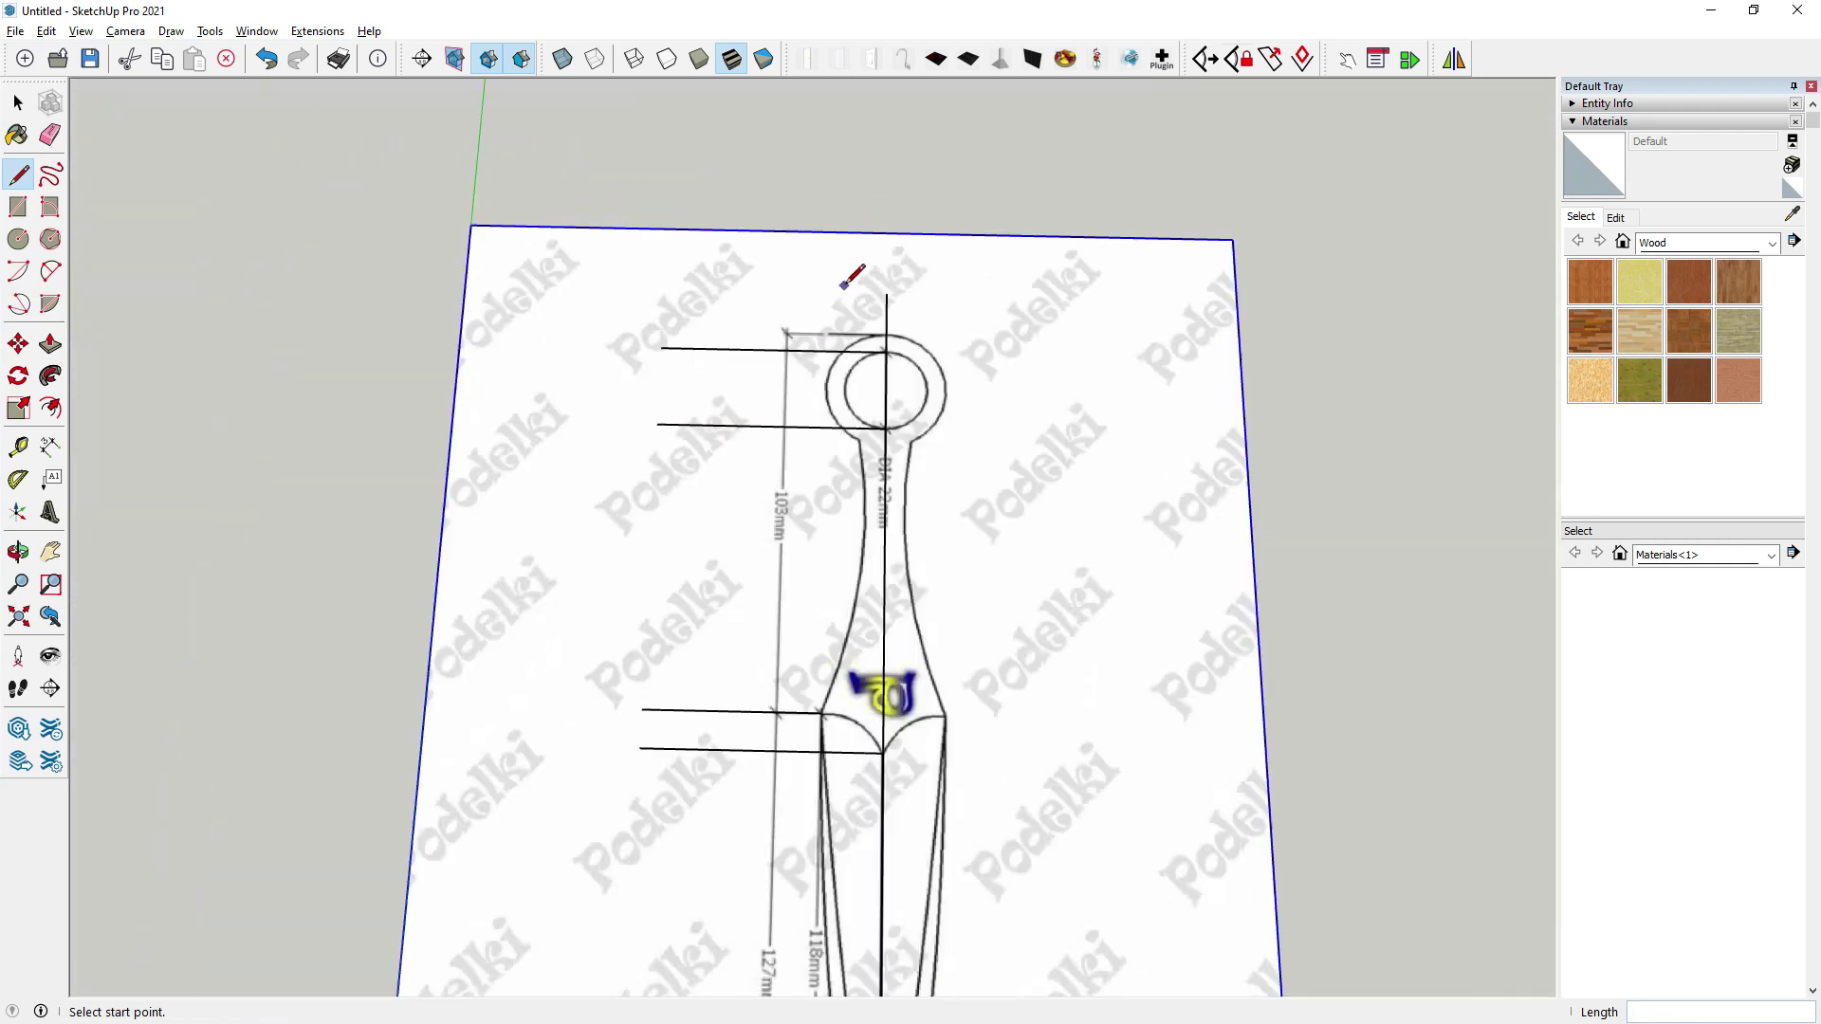
scroll(841, 286, "down", 2)
scroll(865, 814, "up", 1)
scroll(865, 814, "up", 2)
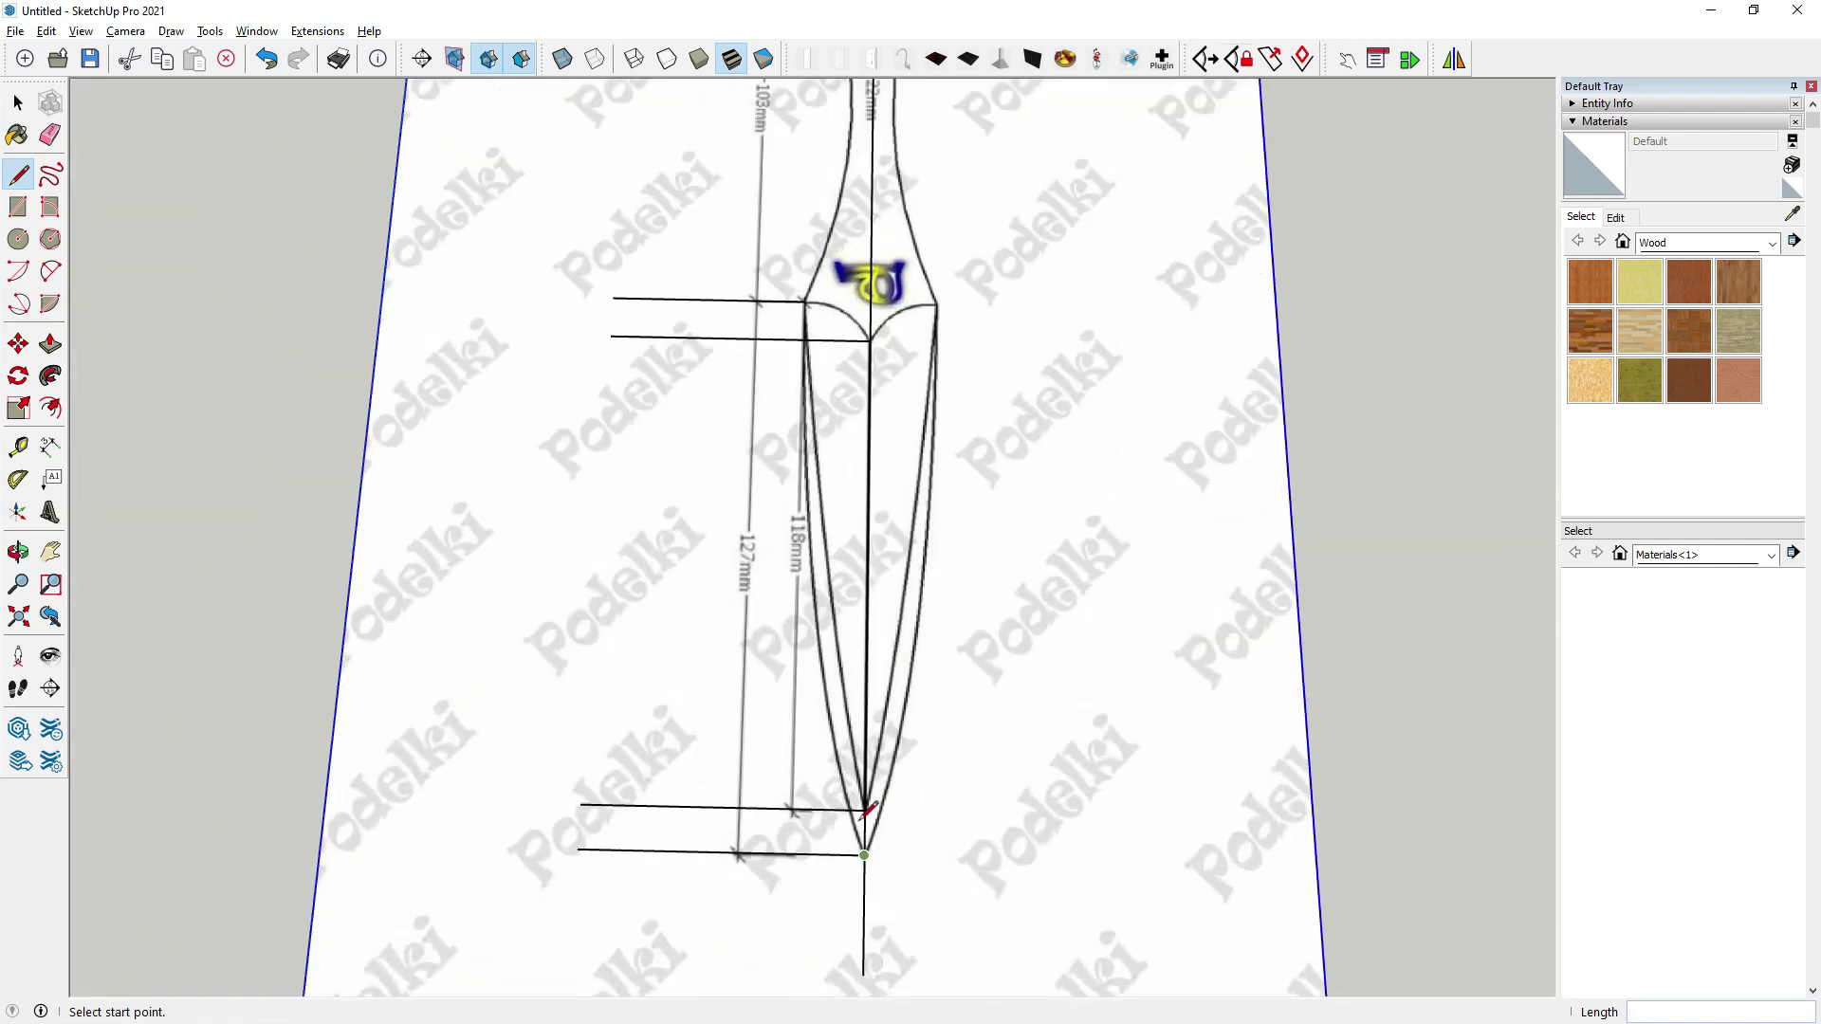
scroll(849, 731, "down", 1)
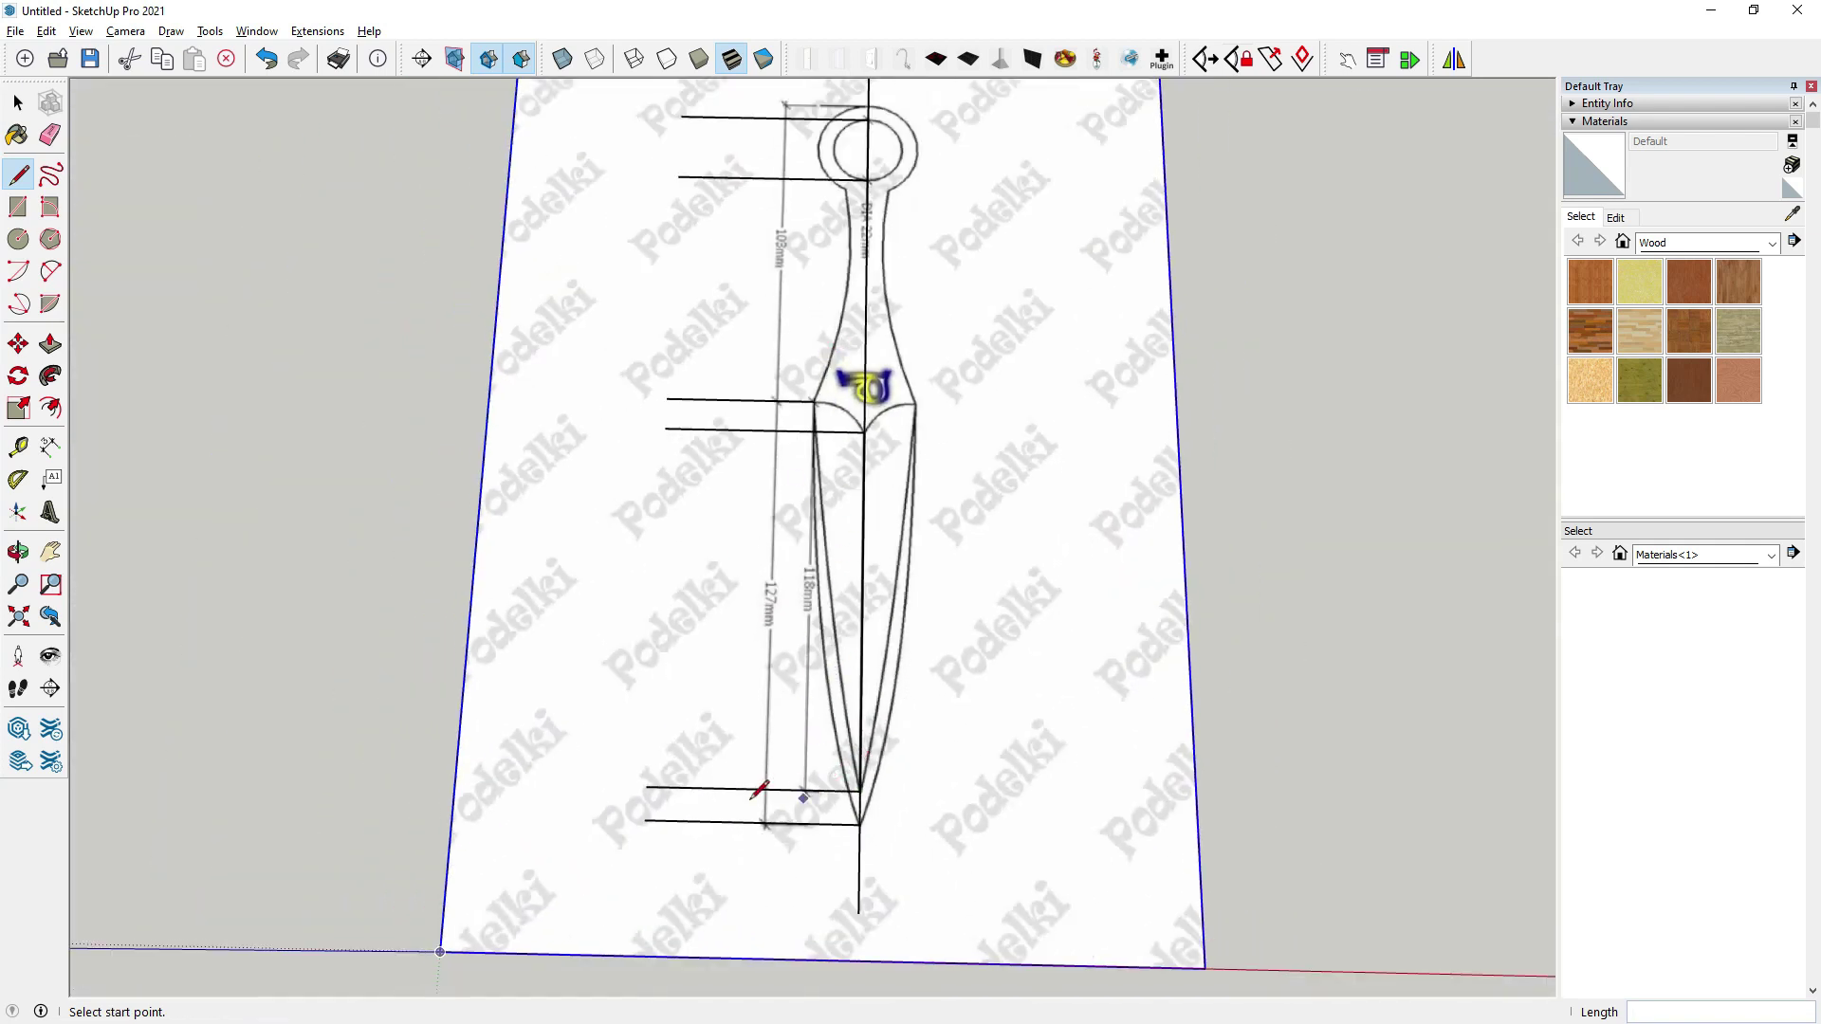
scroll(801, 441, "up", 1)
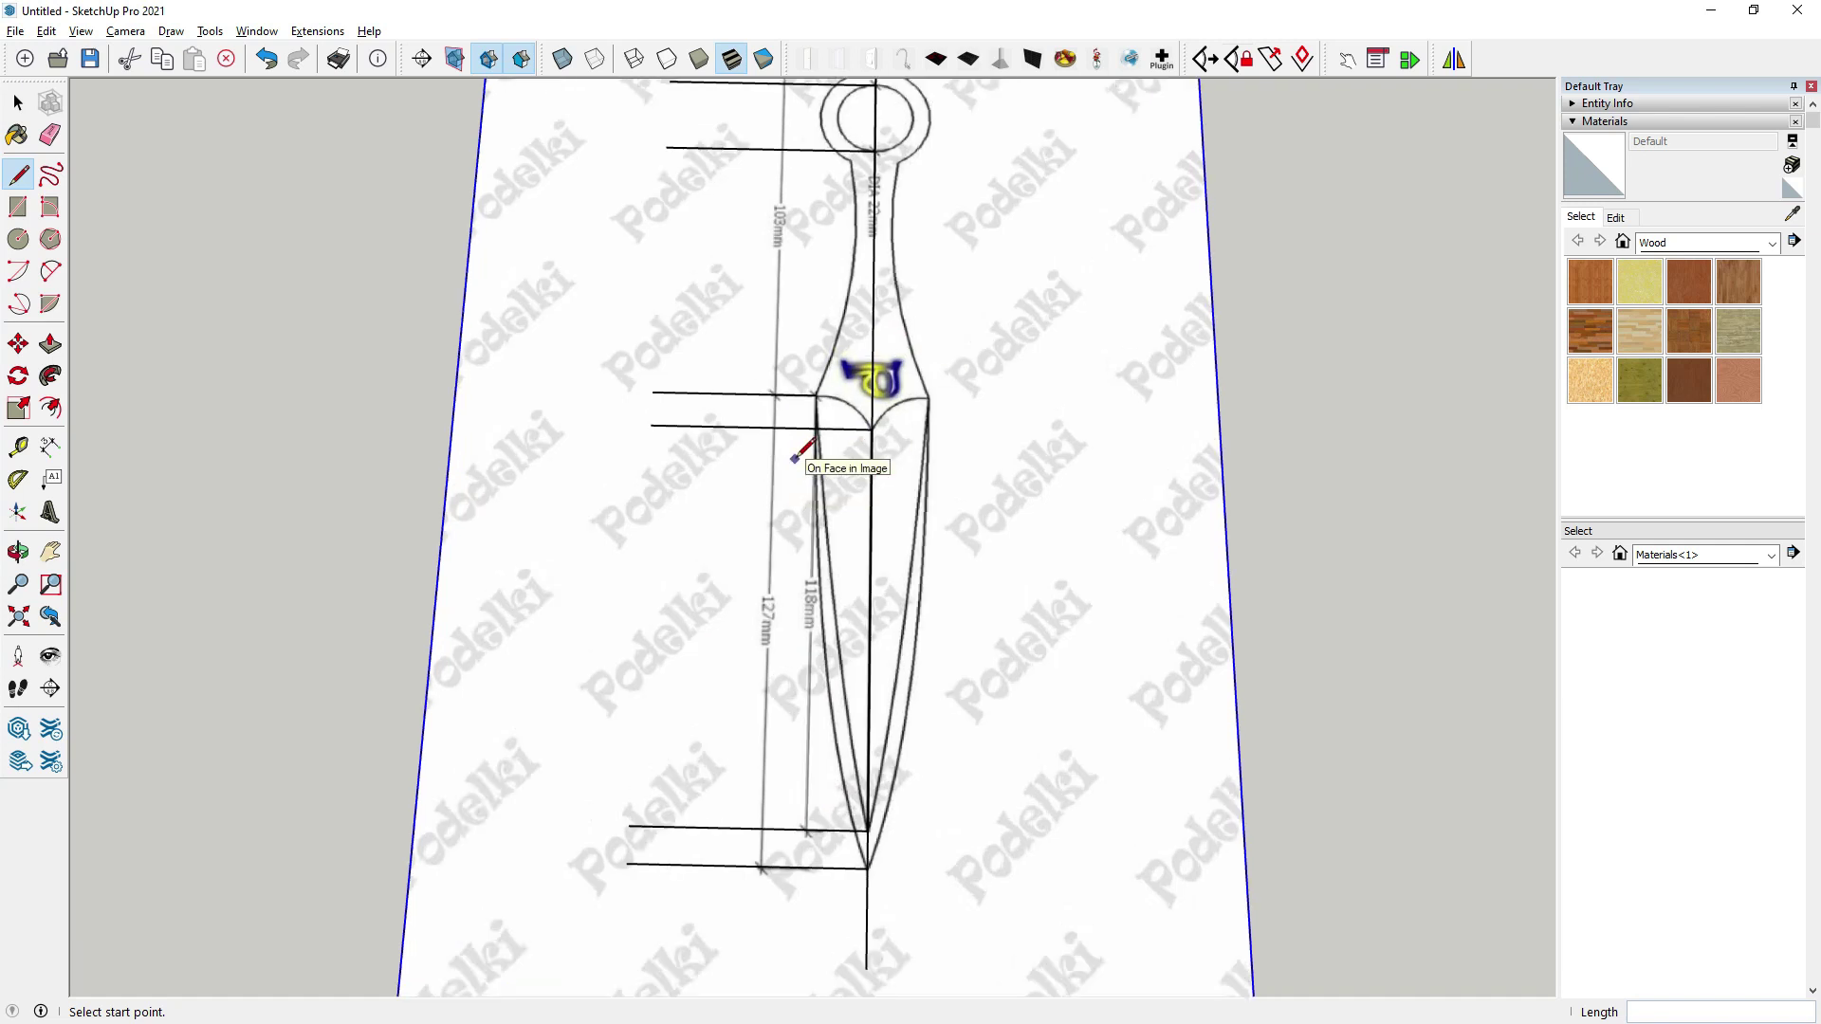
scroll(833, 859, "down", 1)
scroll(865, 864, "up", 3)
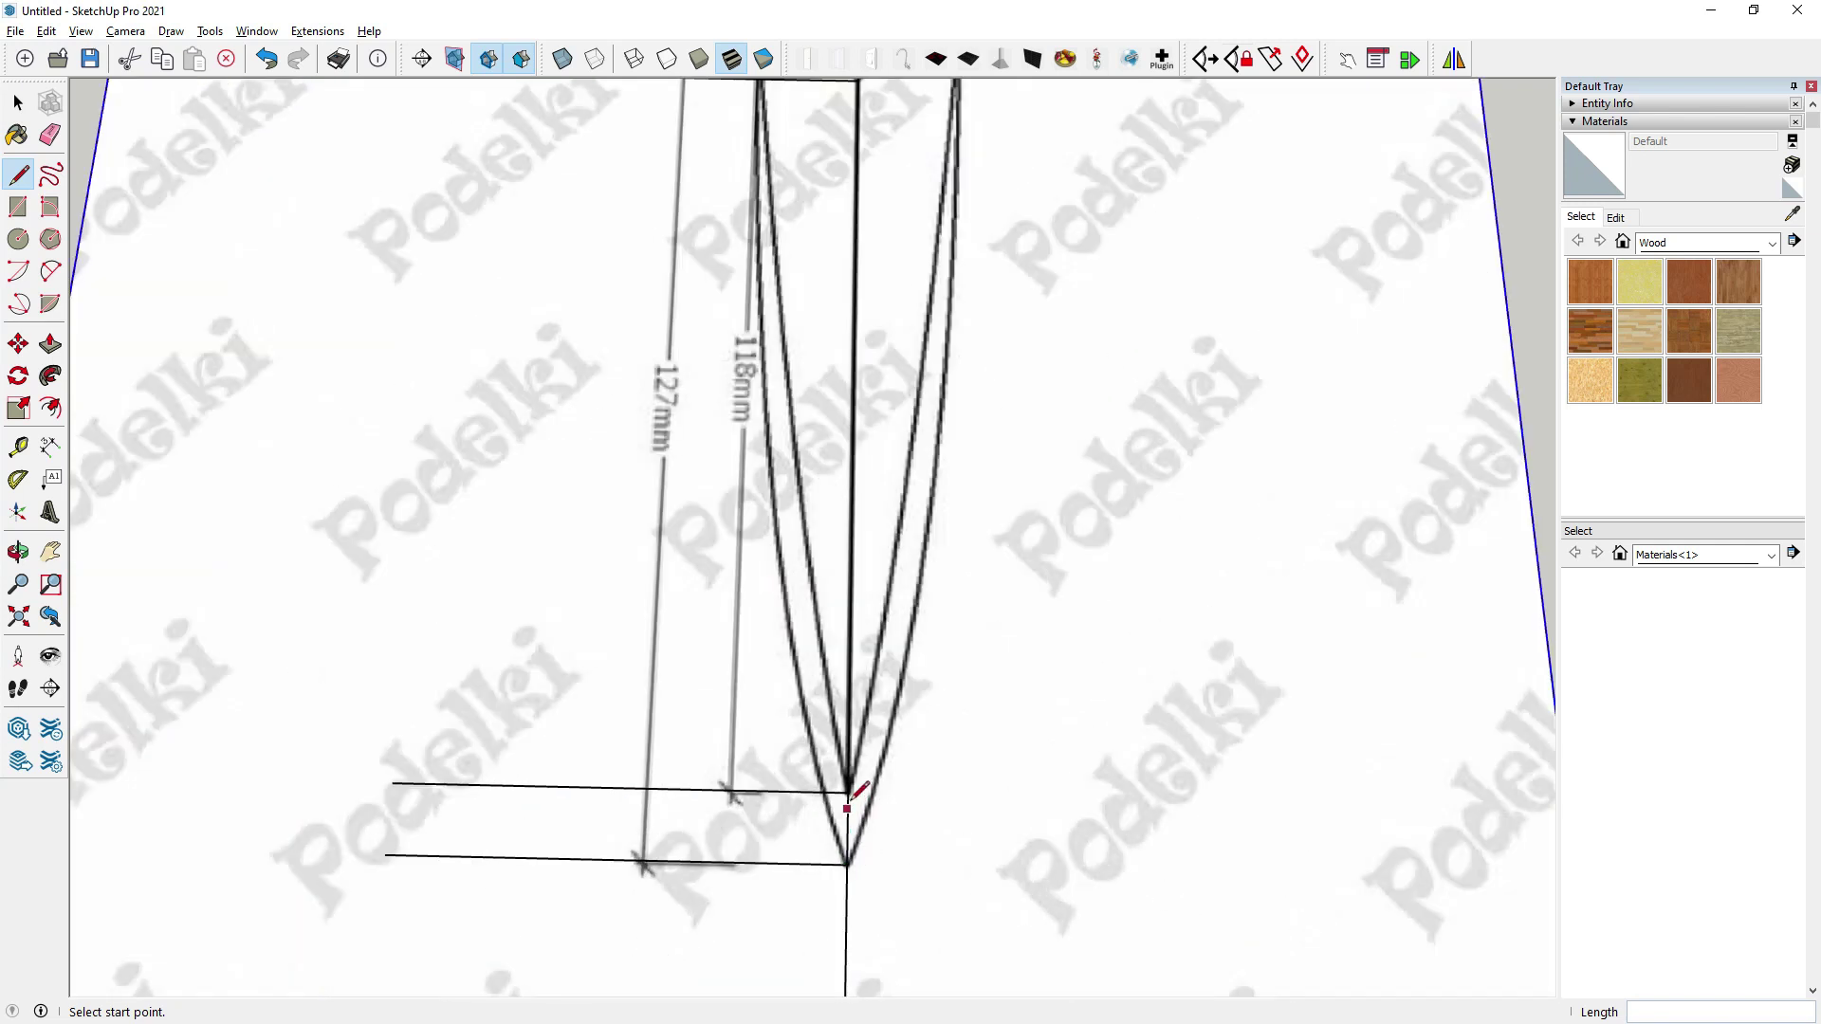
scroll(818, 899, "down", 3)
scroll(874, 366, "up", 1)
scroll(825, 195, "up", 1)
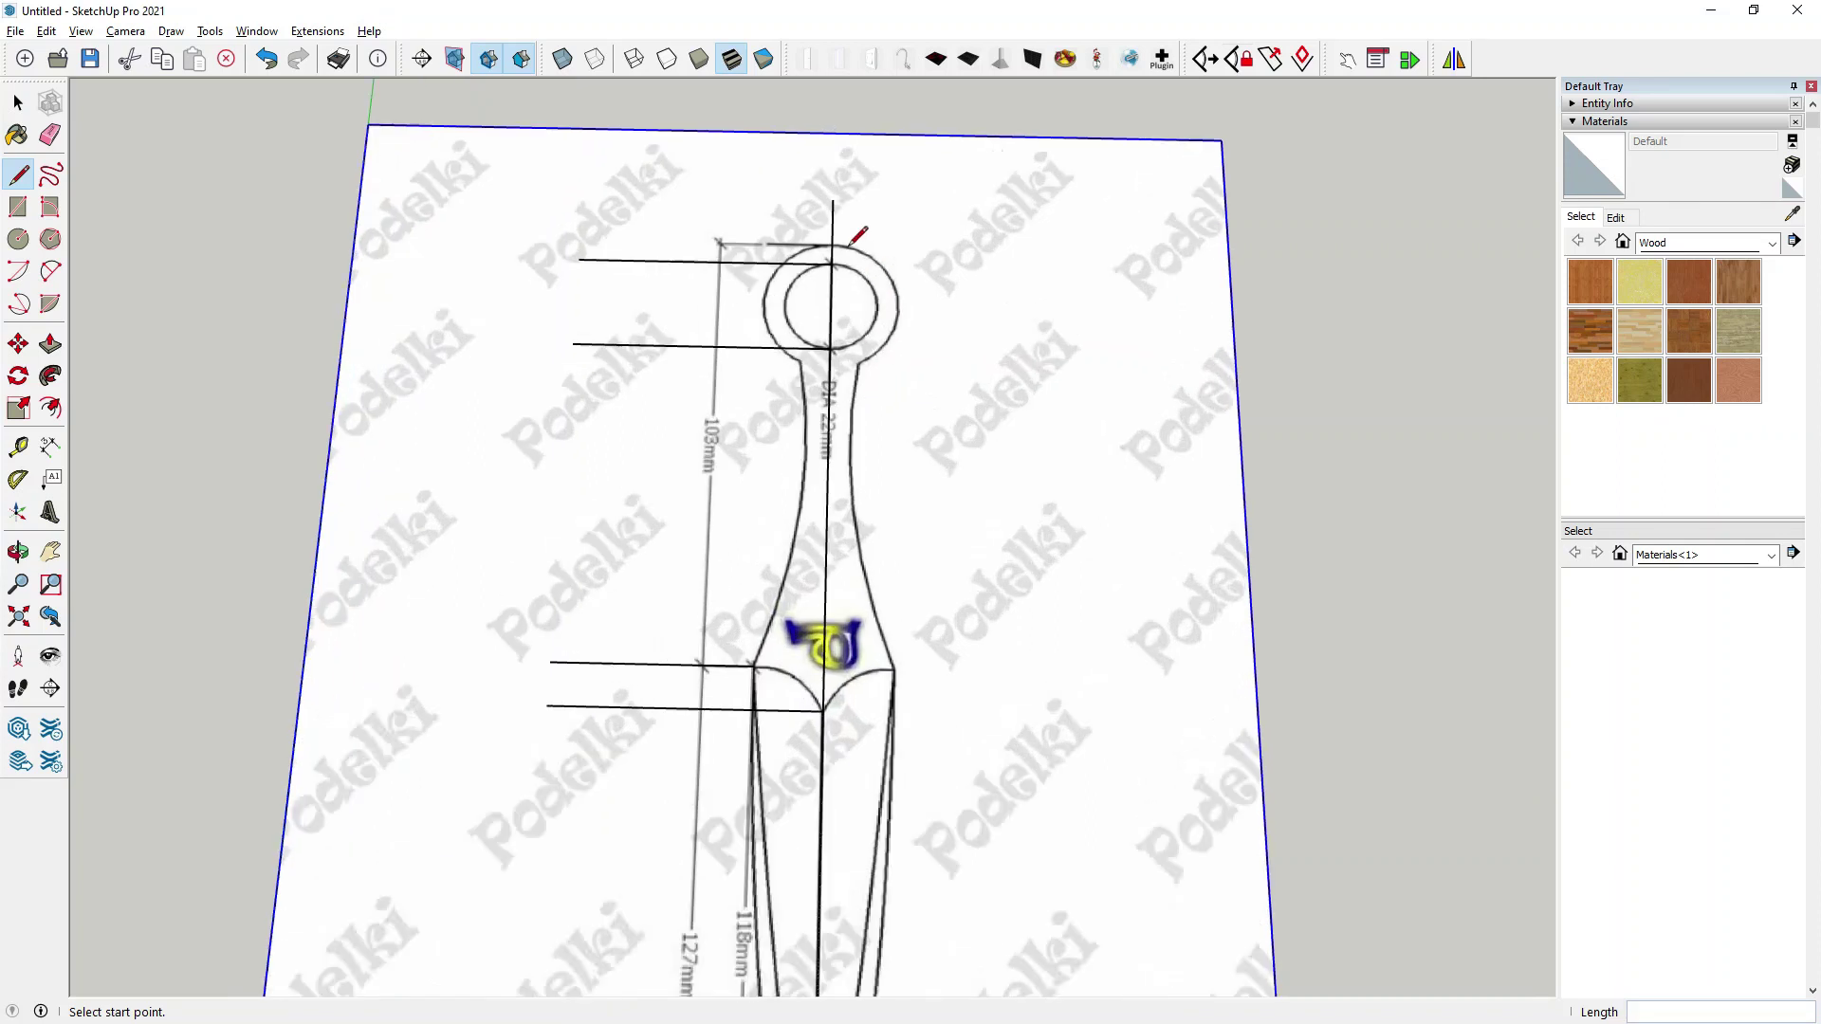
scroll(814, 266, "up", 2)
scroll(816, 264, "up", 2)
scroll(840, 265, "up", 1)
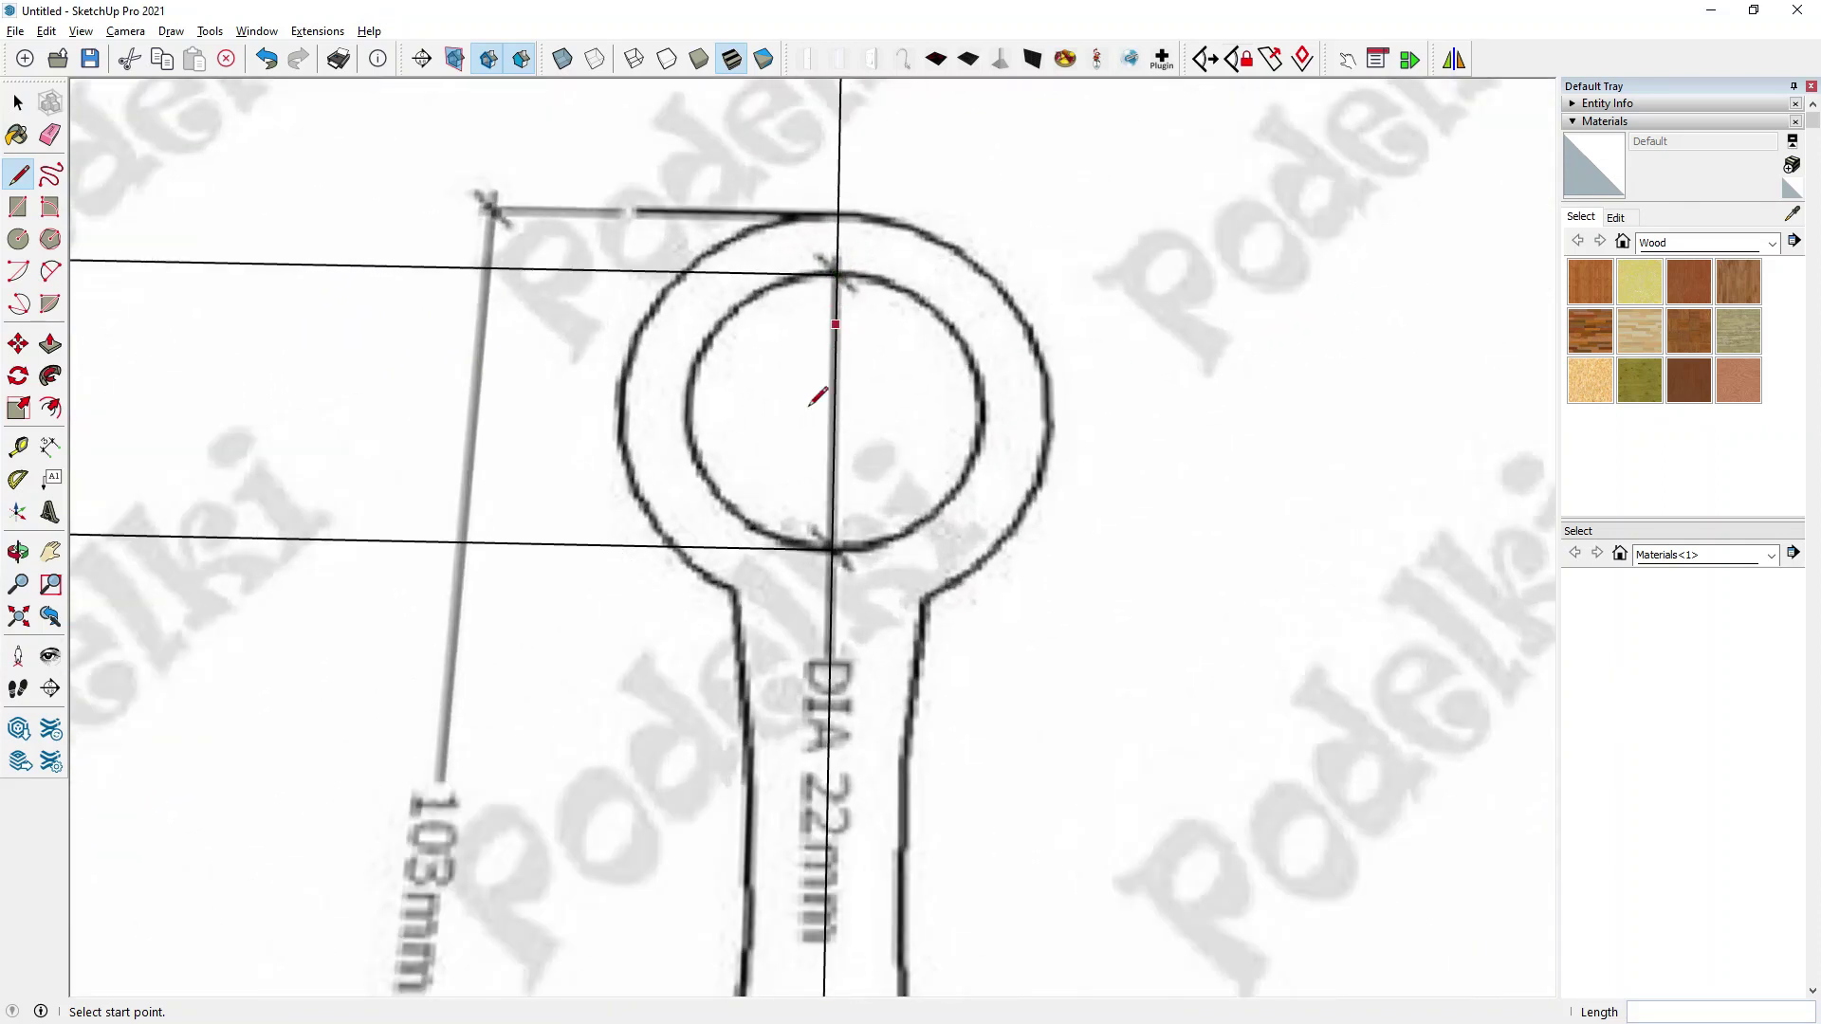
left_click(50, 134)
scroll(560, 370, "down", 2)
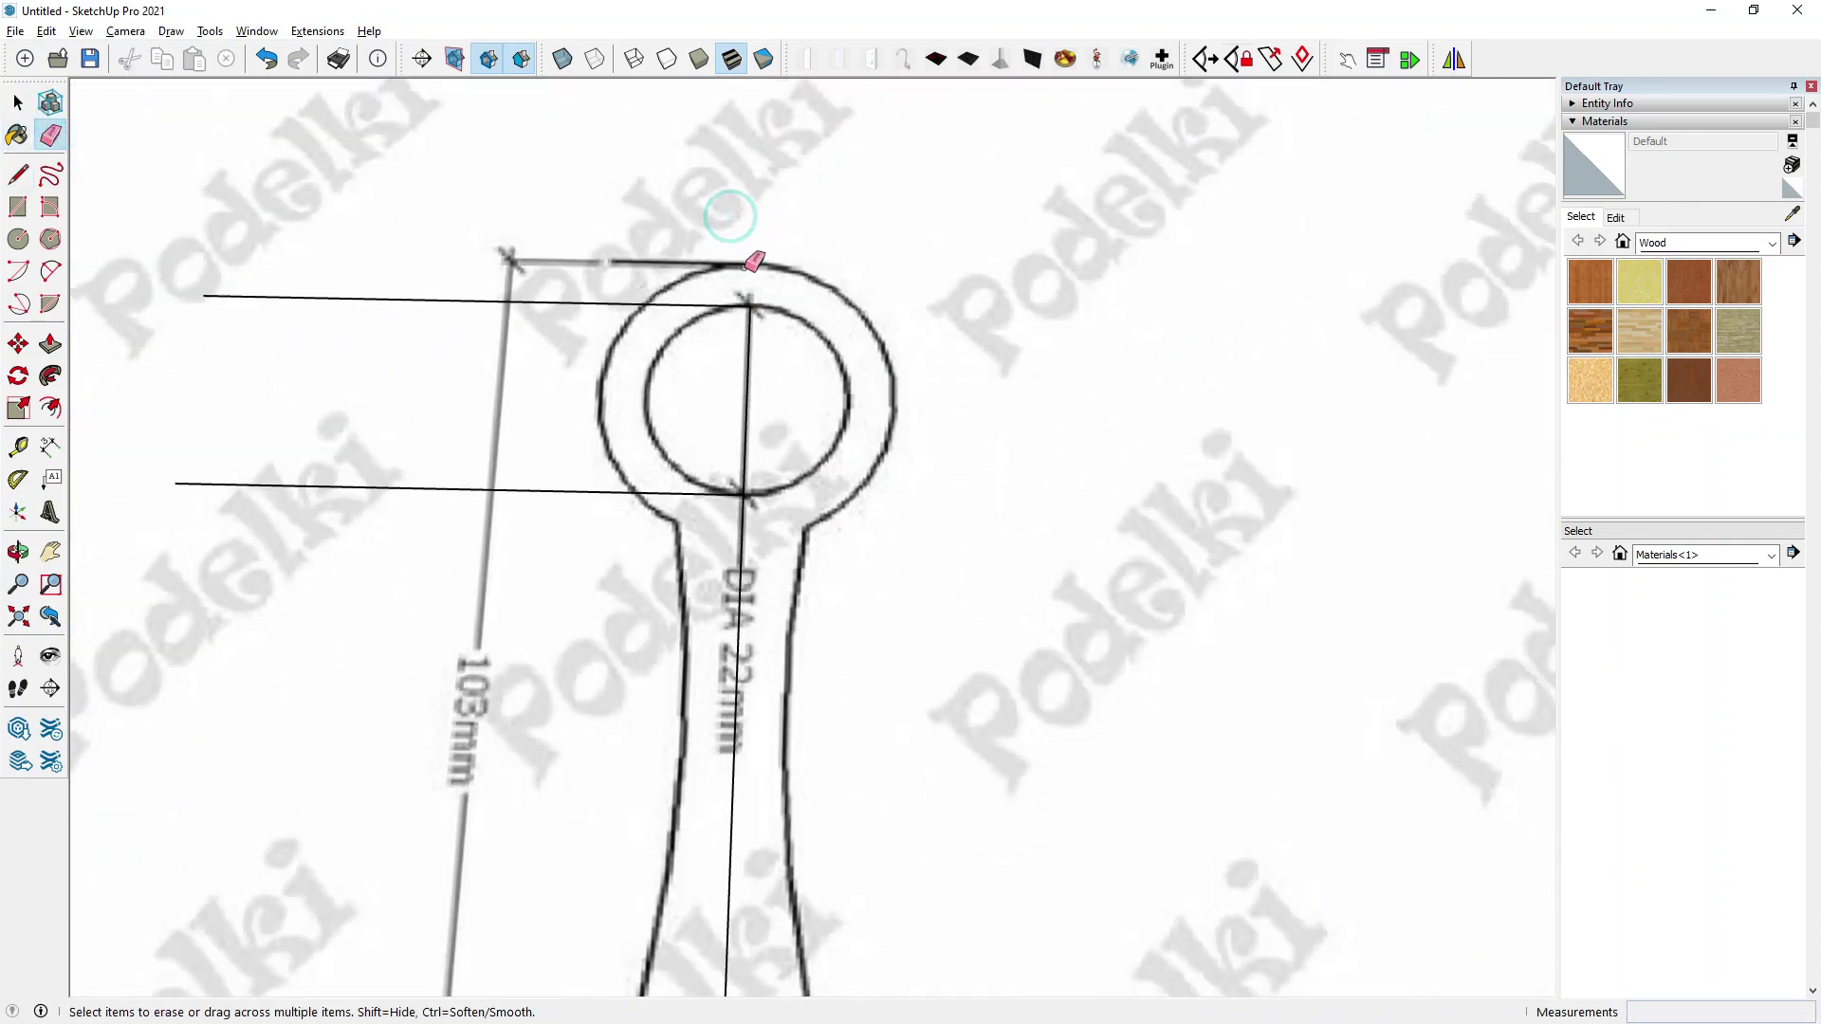
Draw a circle filling the pommel's inner ring.
scroll(754, 262, "up", 1)
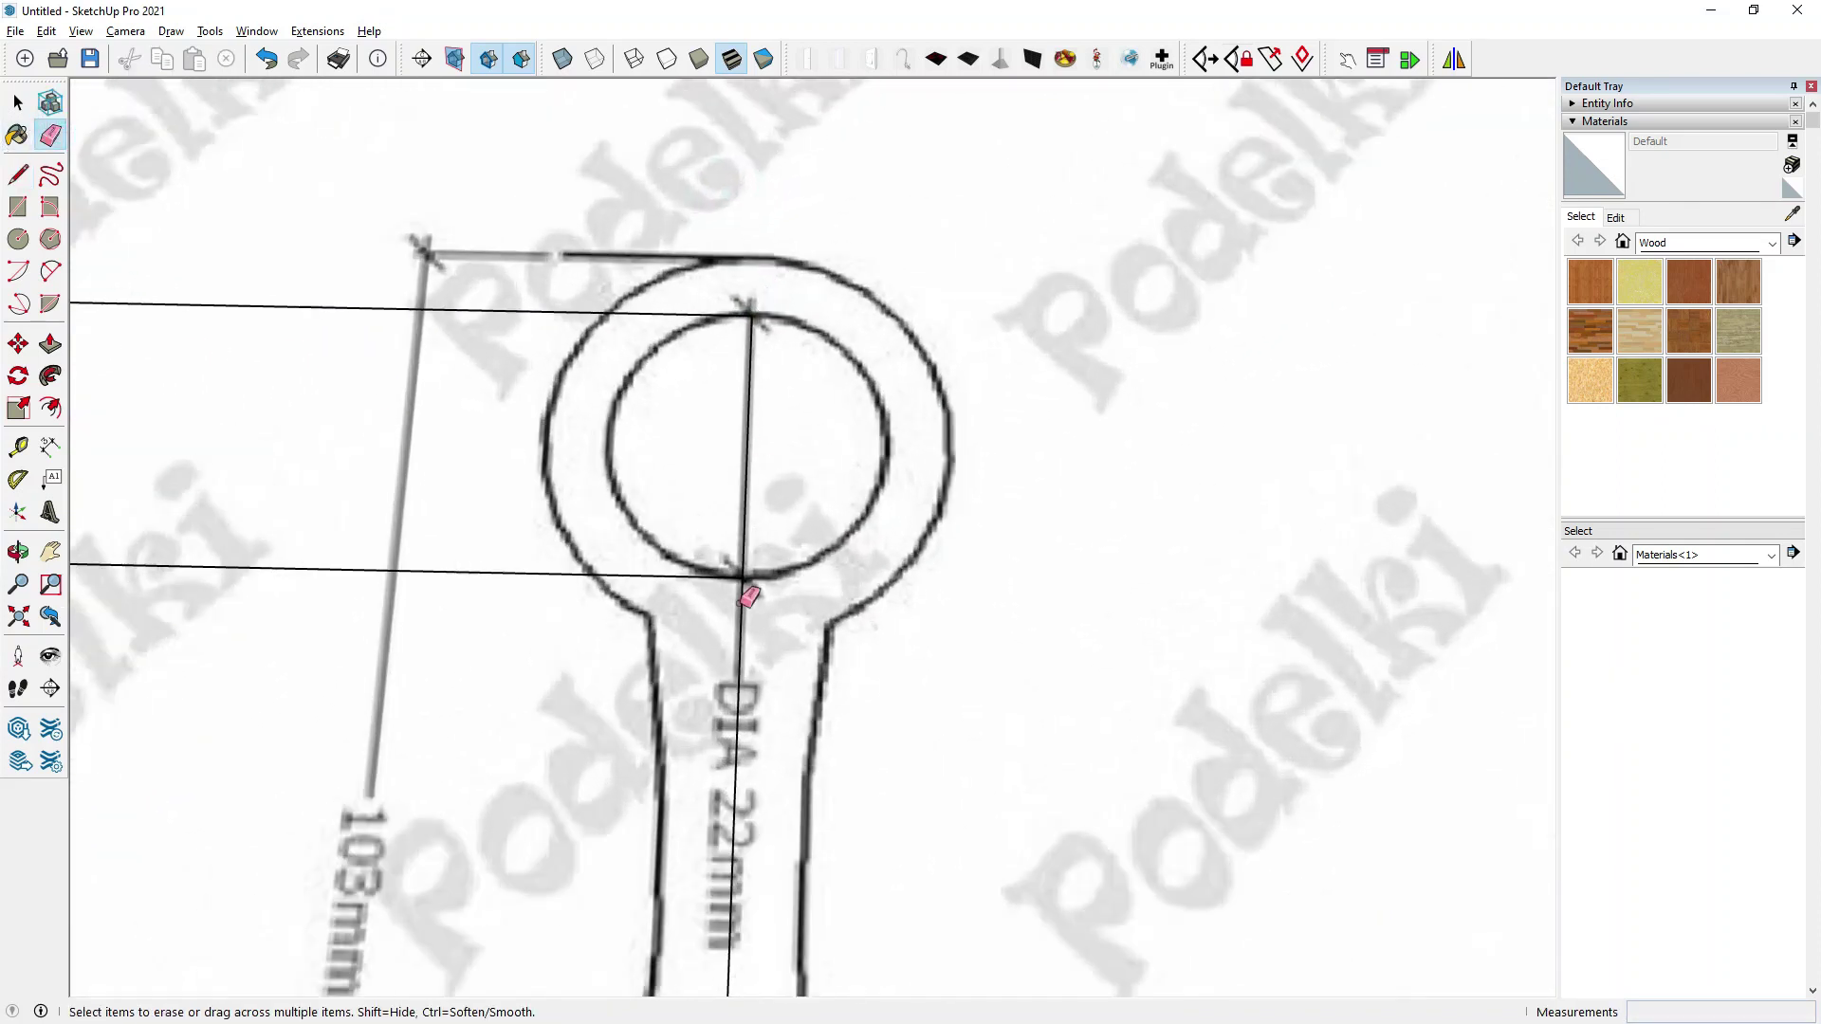
left_click(17, 239)
left_click(748, 442)
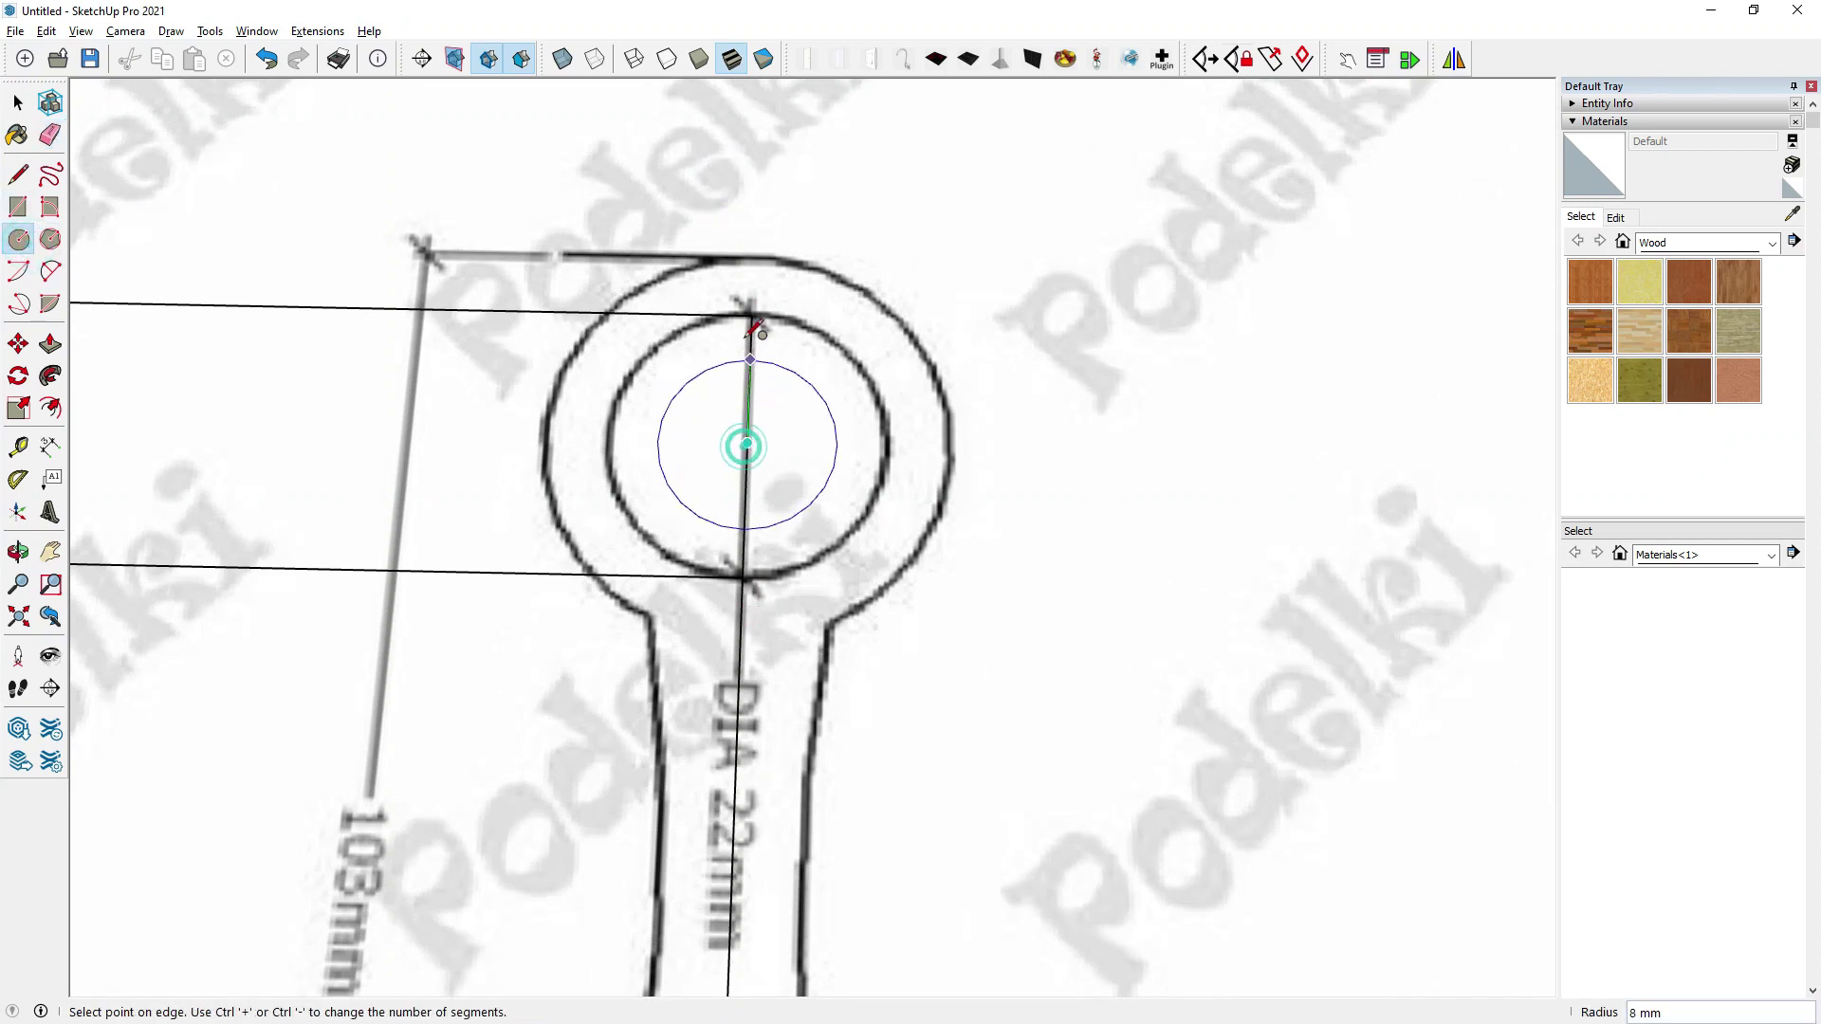
left_click(748, 317)
key("space")
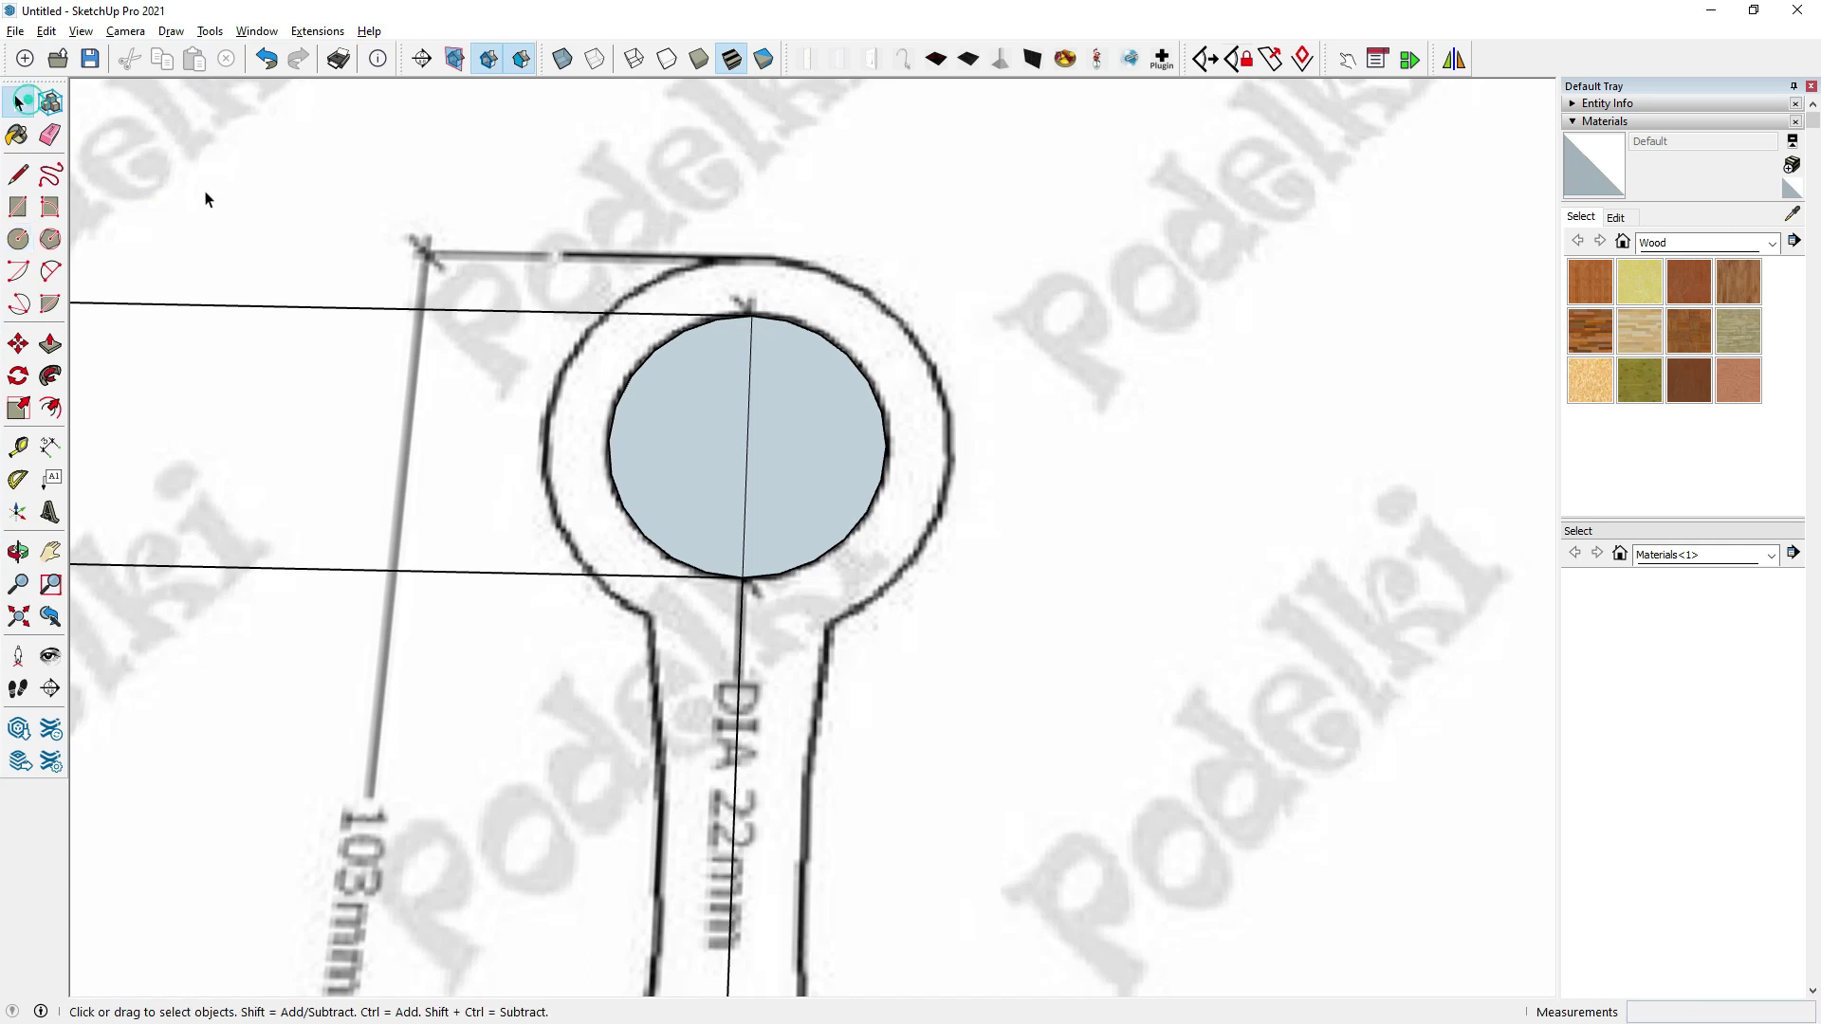
scroll(662, 288, "up", 2)
Erase the vertical line through the circle and view the circle edges in Entity Info.
left_click(49, 135)
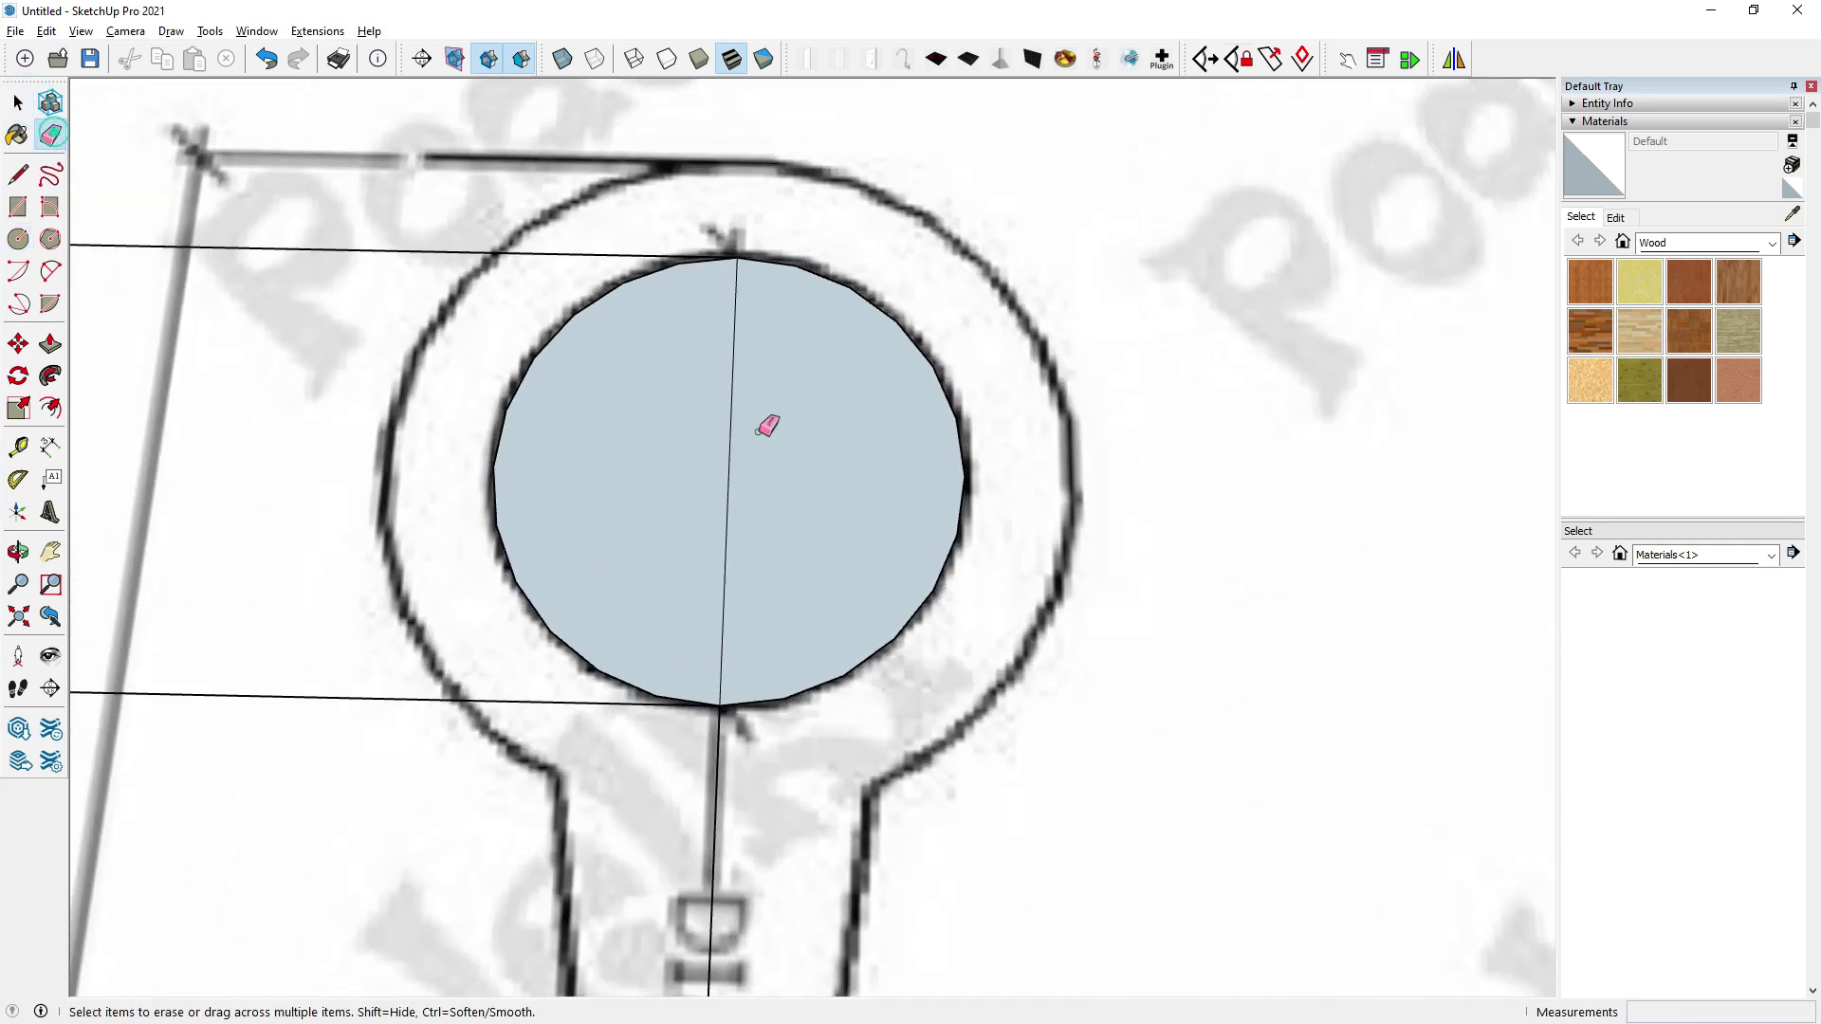
left_click(726, 439)
left_click(17, 104)
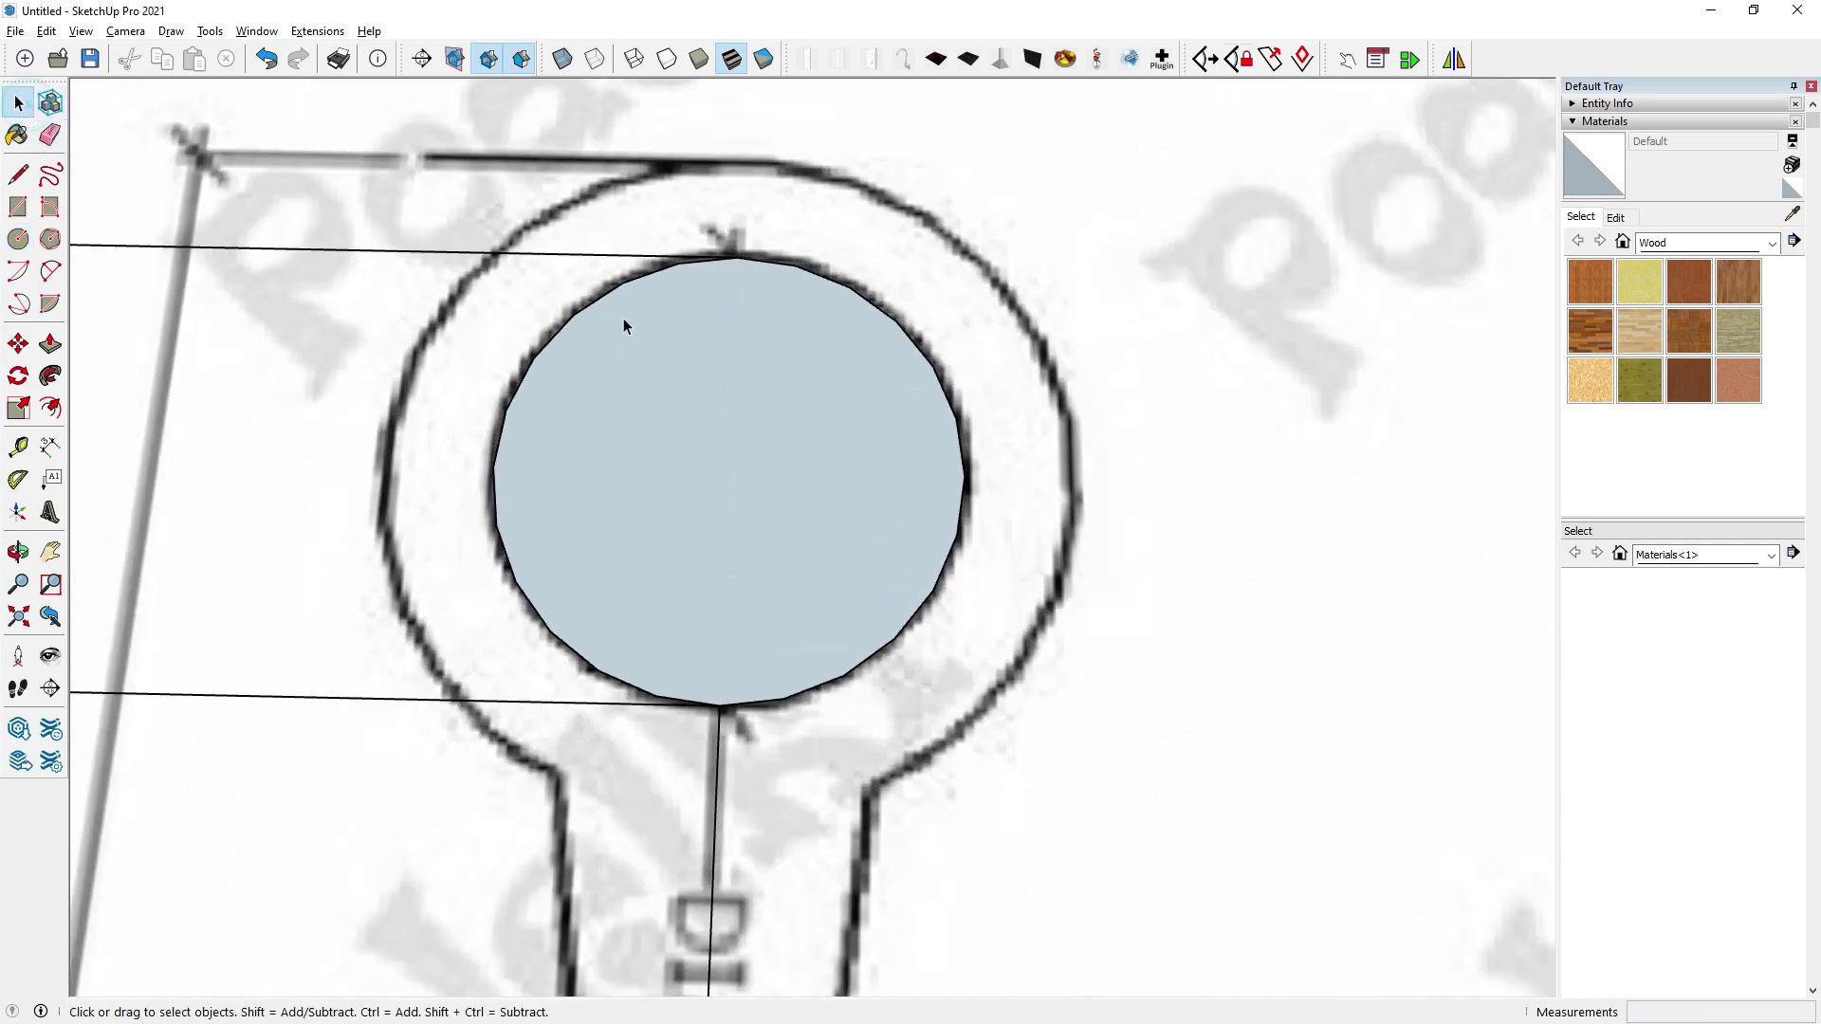
left_click(606, 296)
left_click(1575, 104)
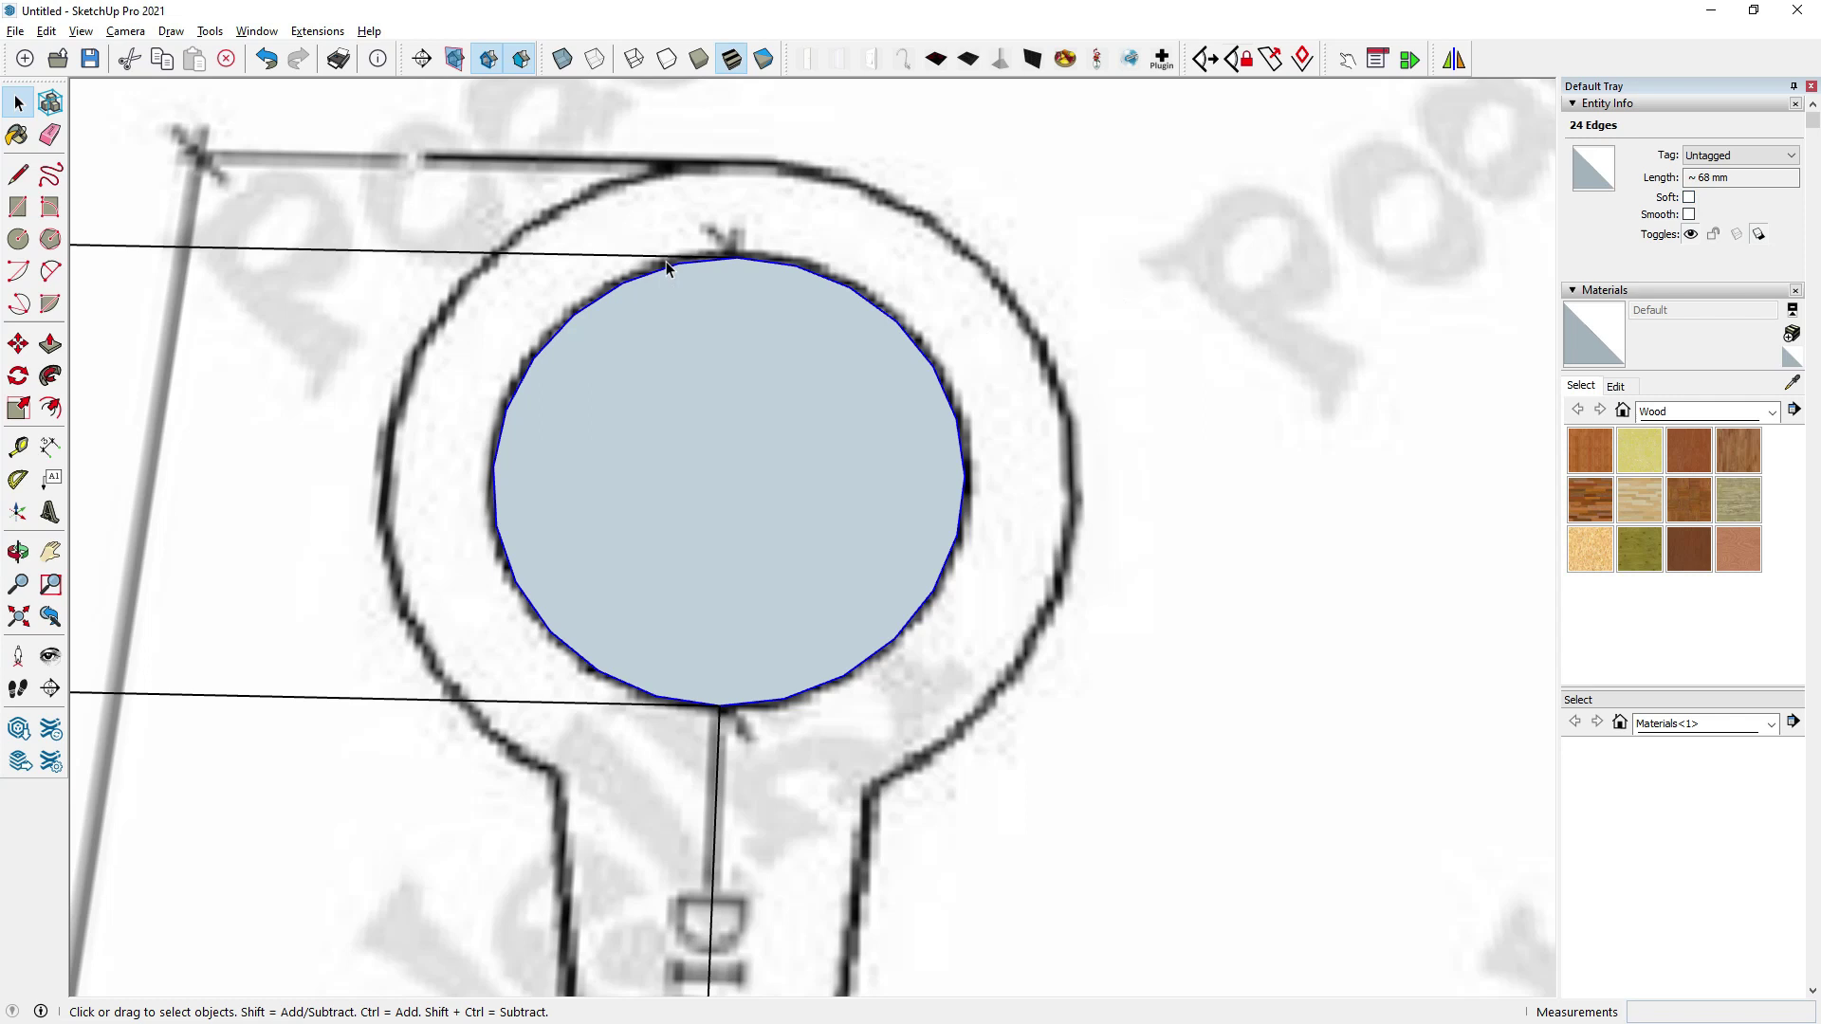
Erase the upper and lower horizontal guide lines and confirm the circle has 24 segments.
left_click(50, 135)
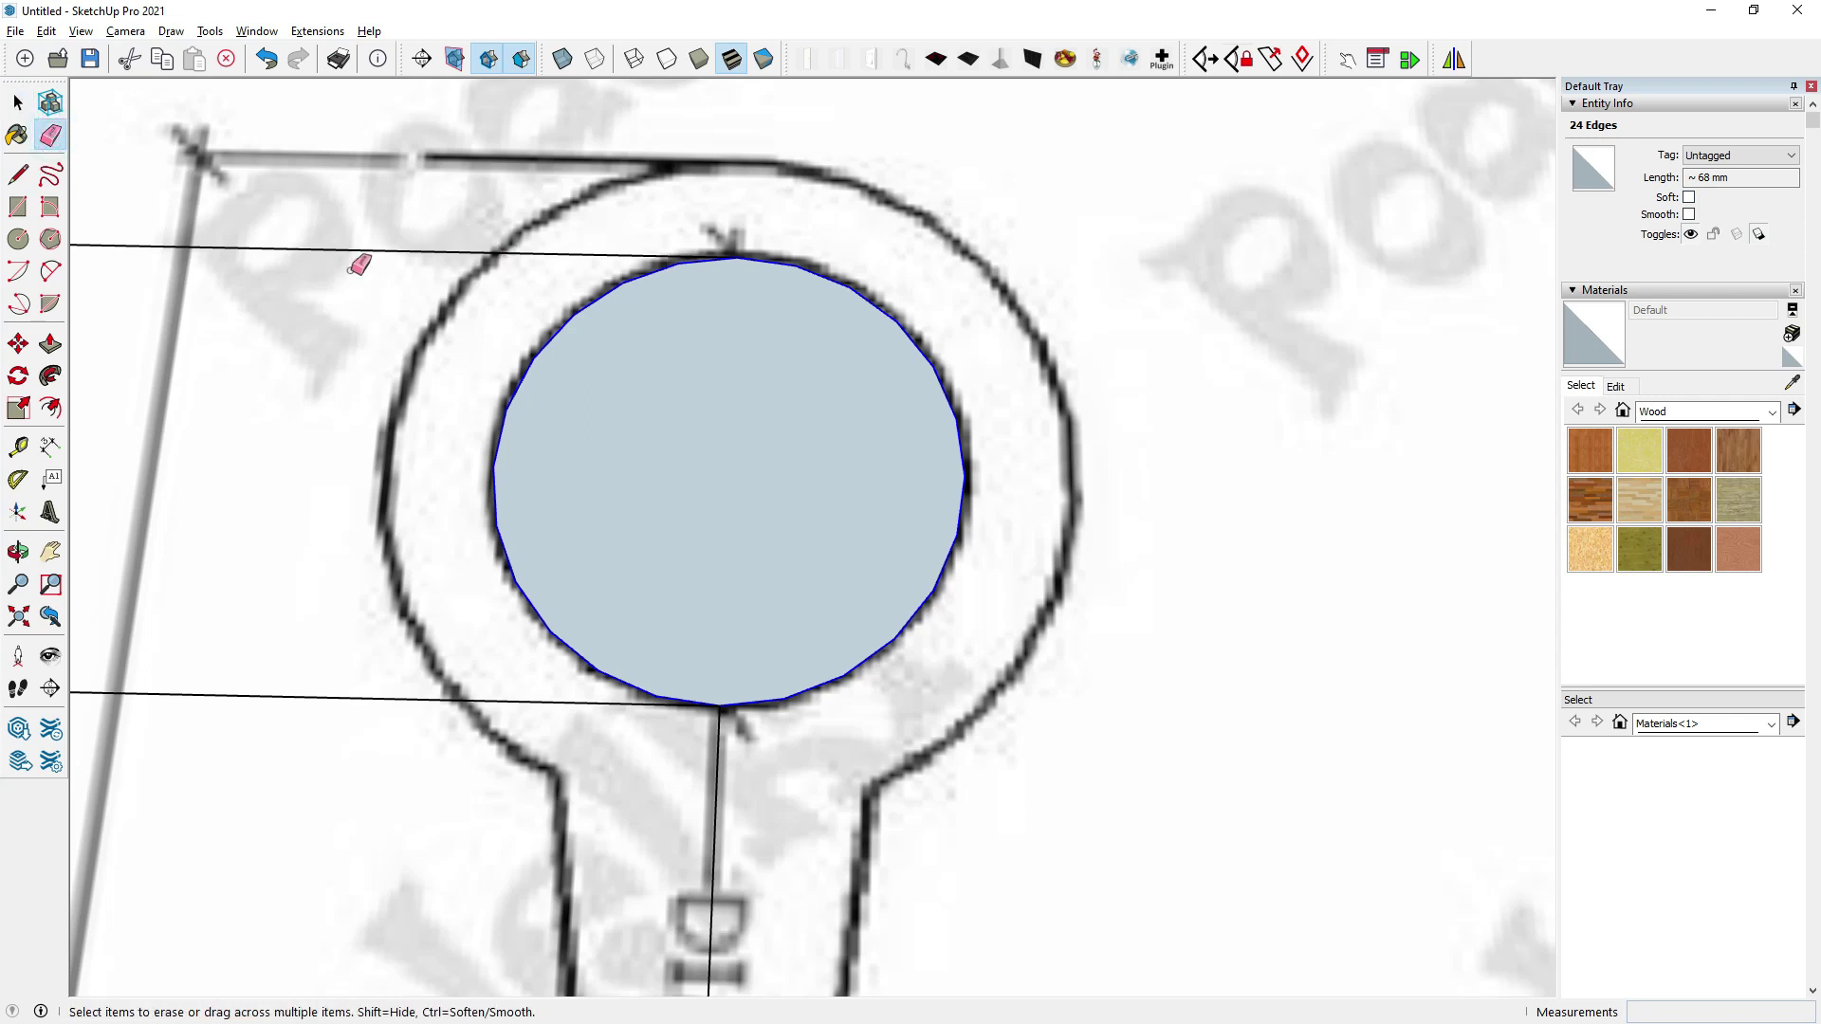
left_click(505, 258)
left_click_drag(291, 613, 324, 738)
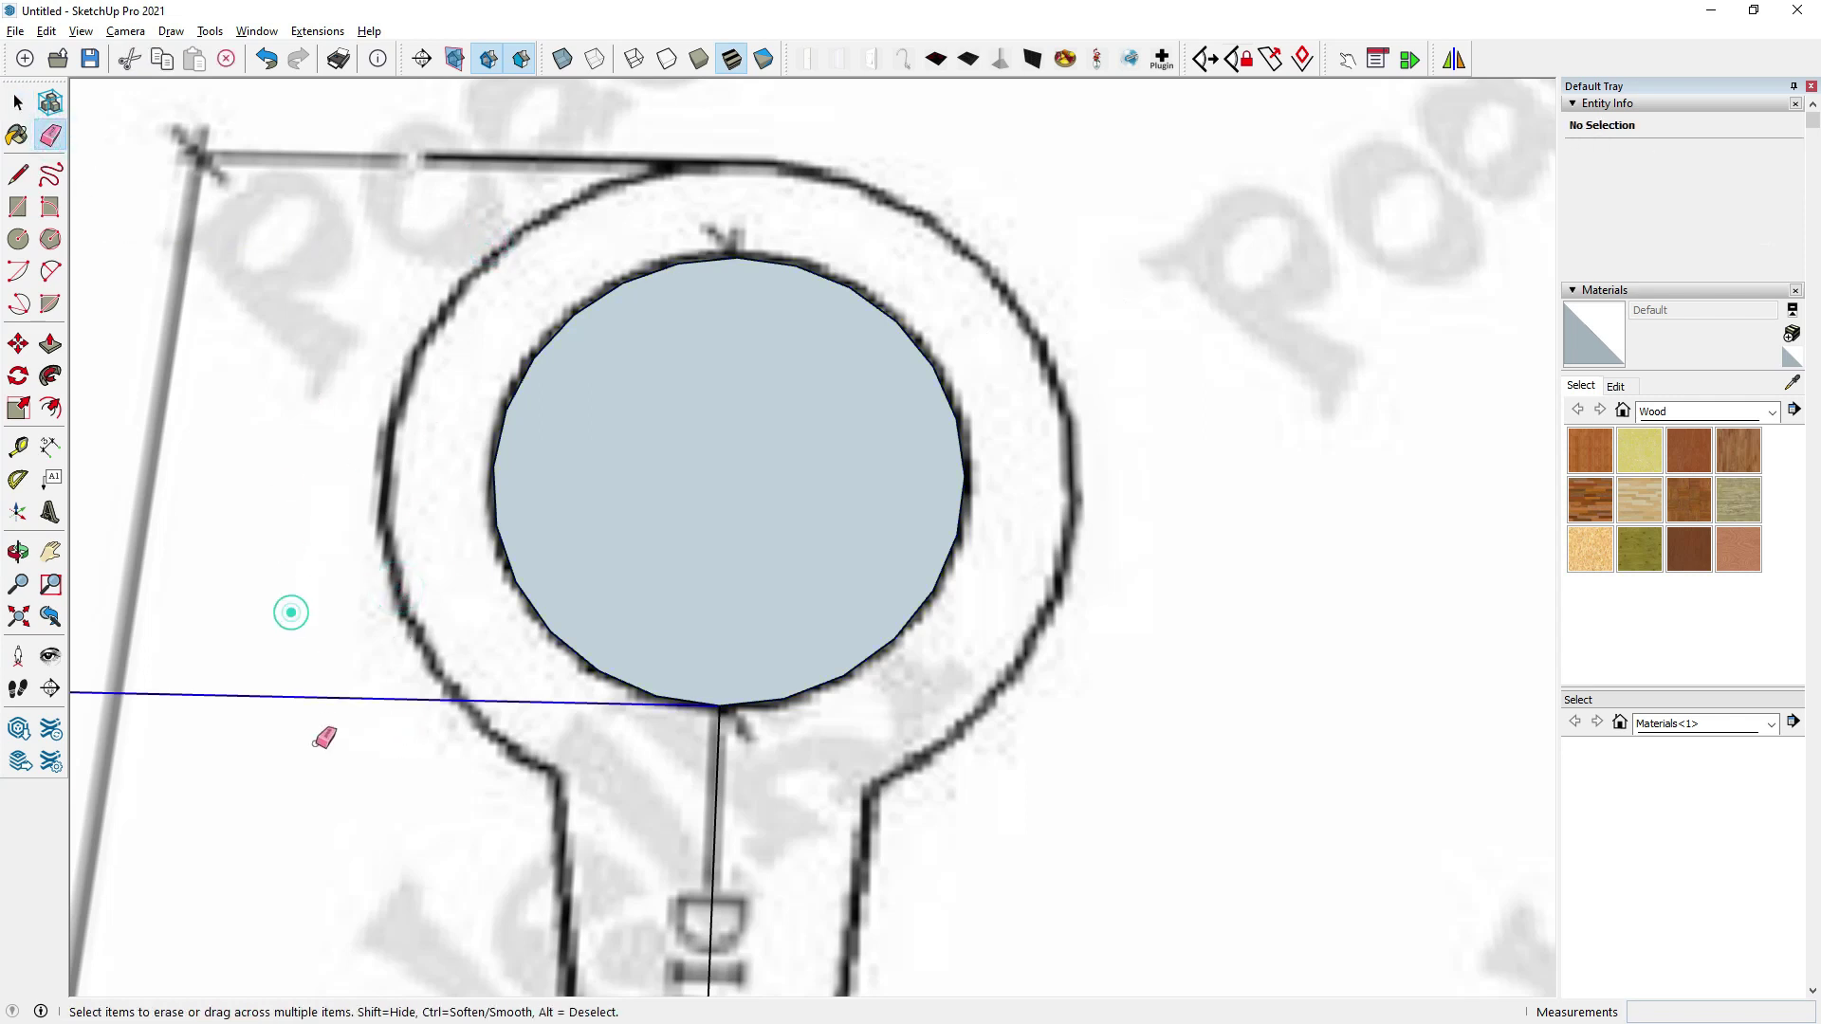
left_click(18, 101)
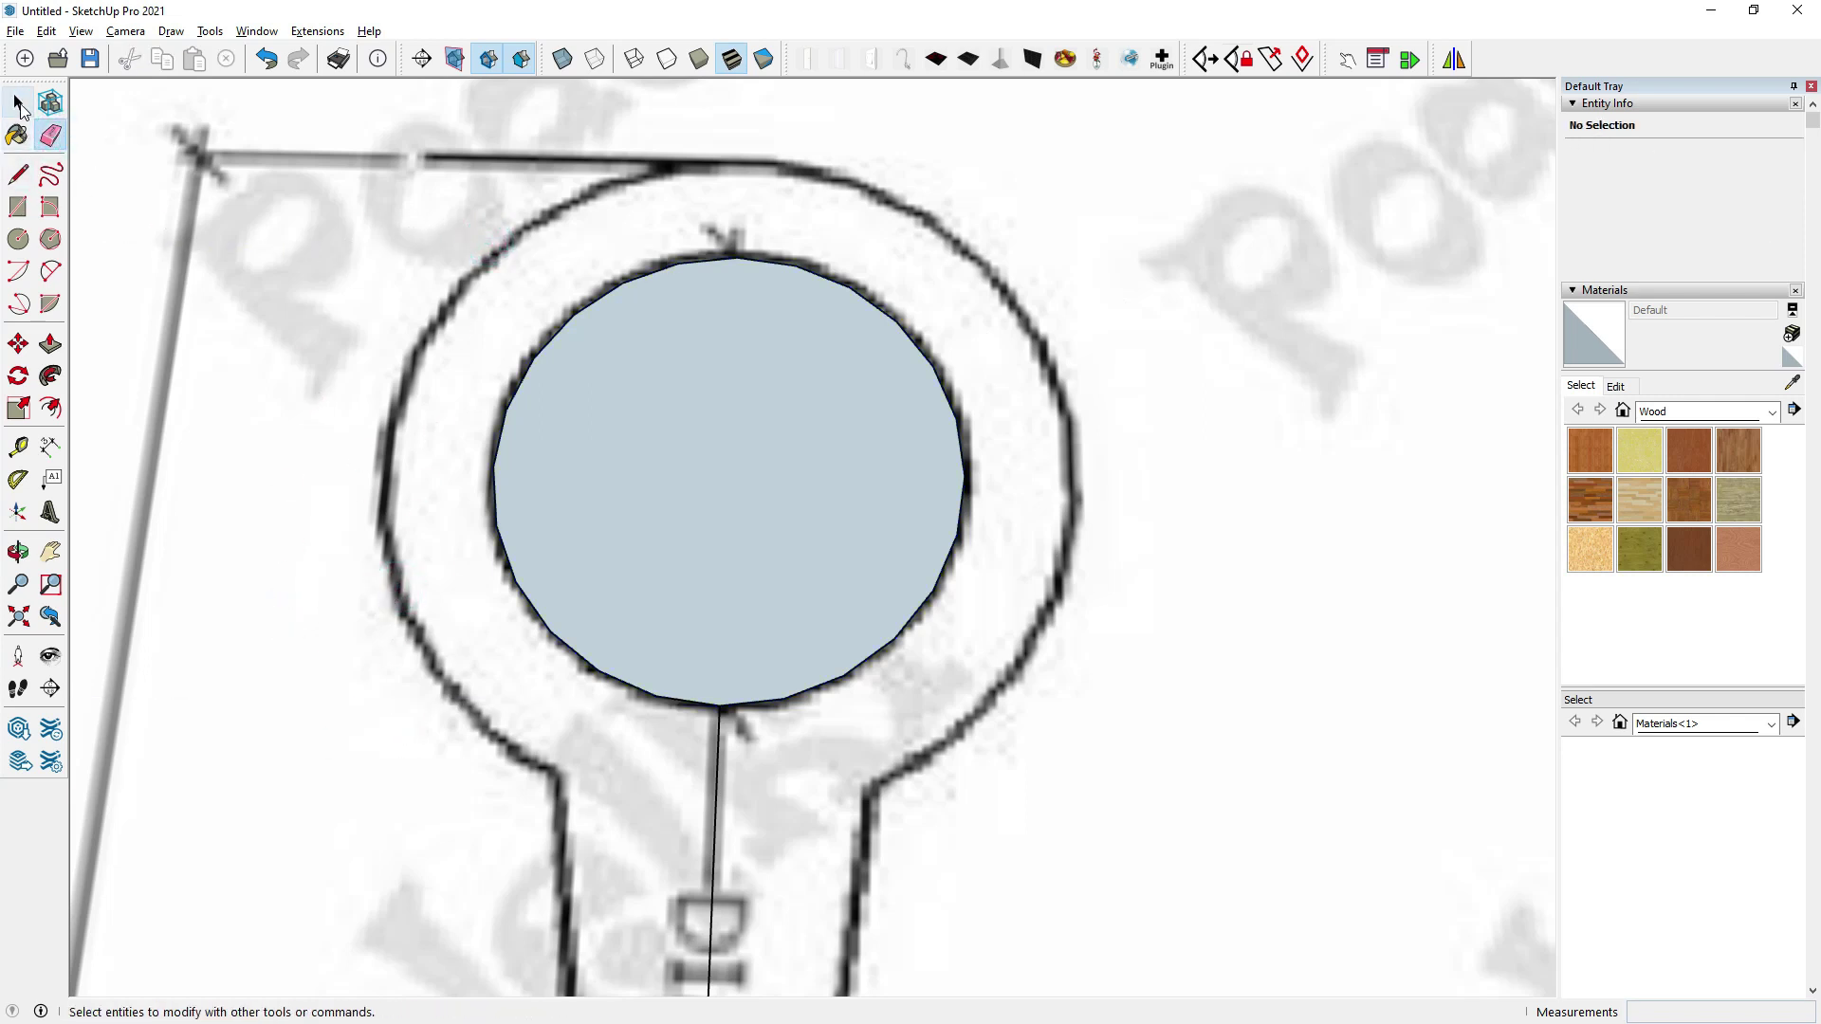
left_click(756, 707)
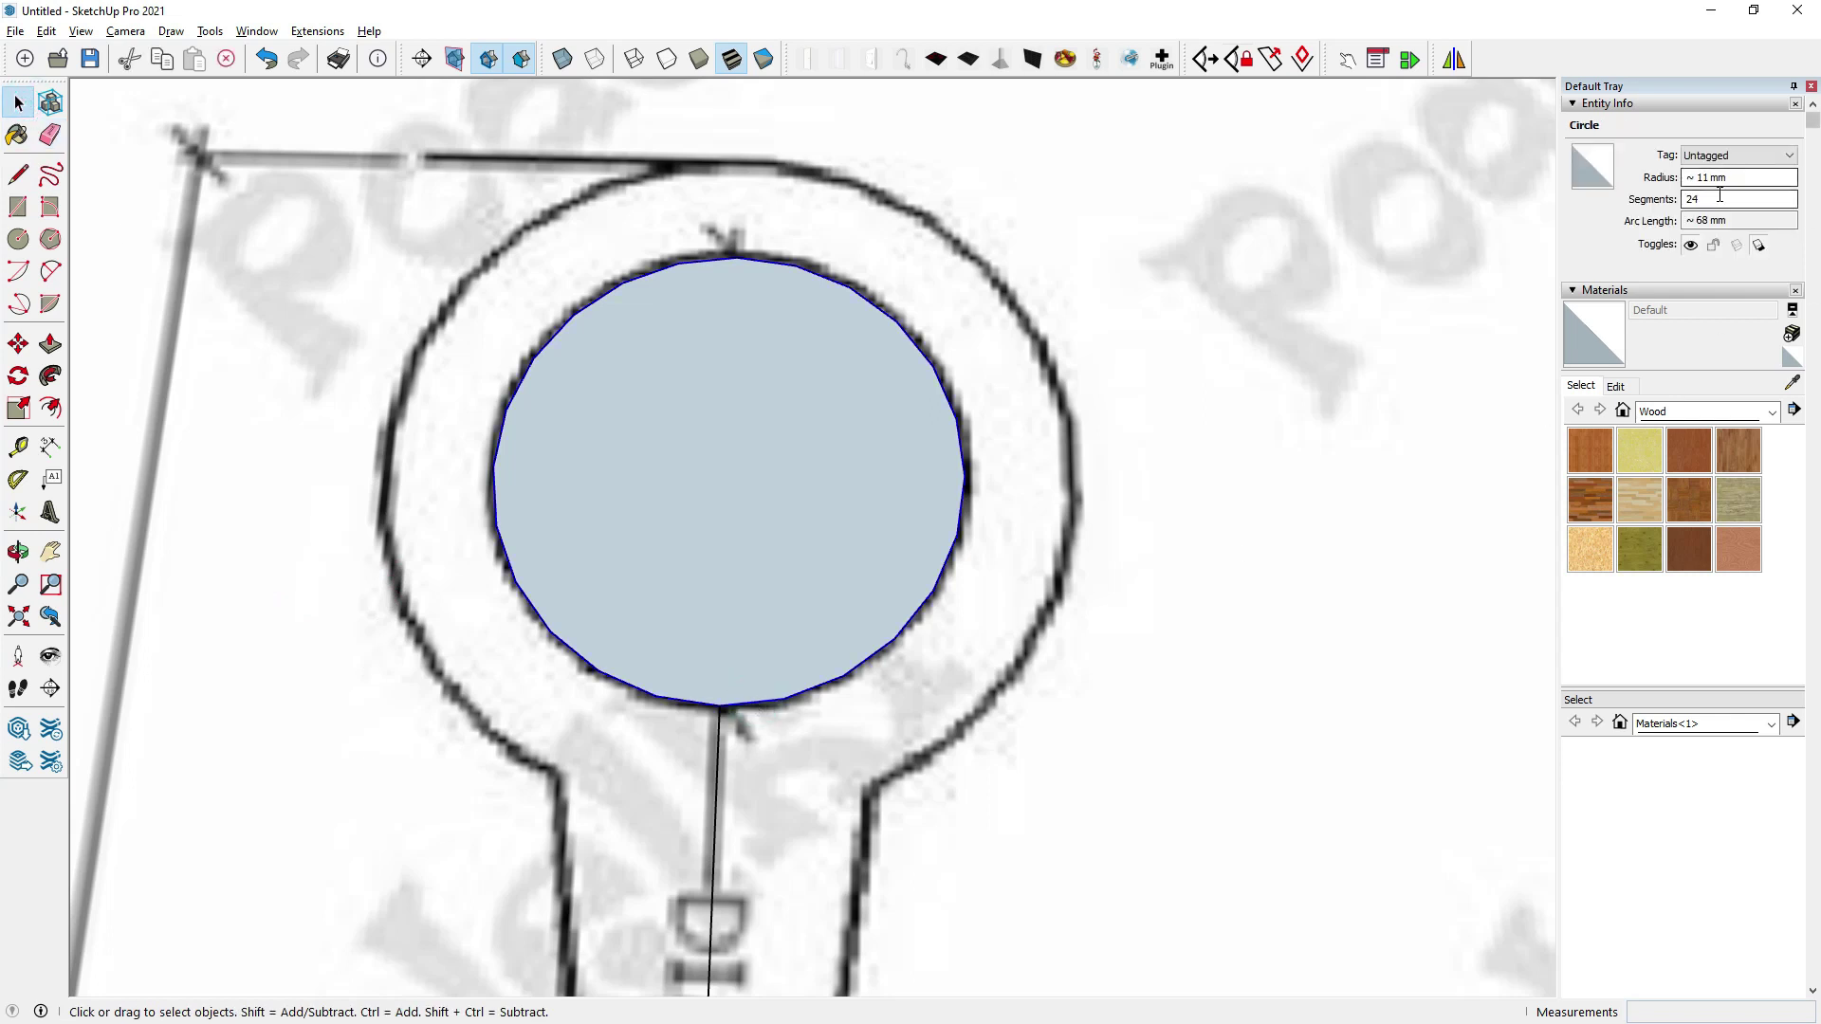
left_click(1715, 199)
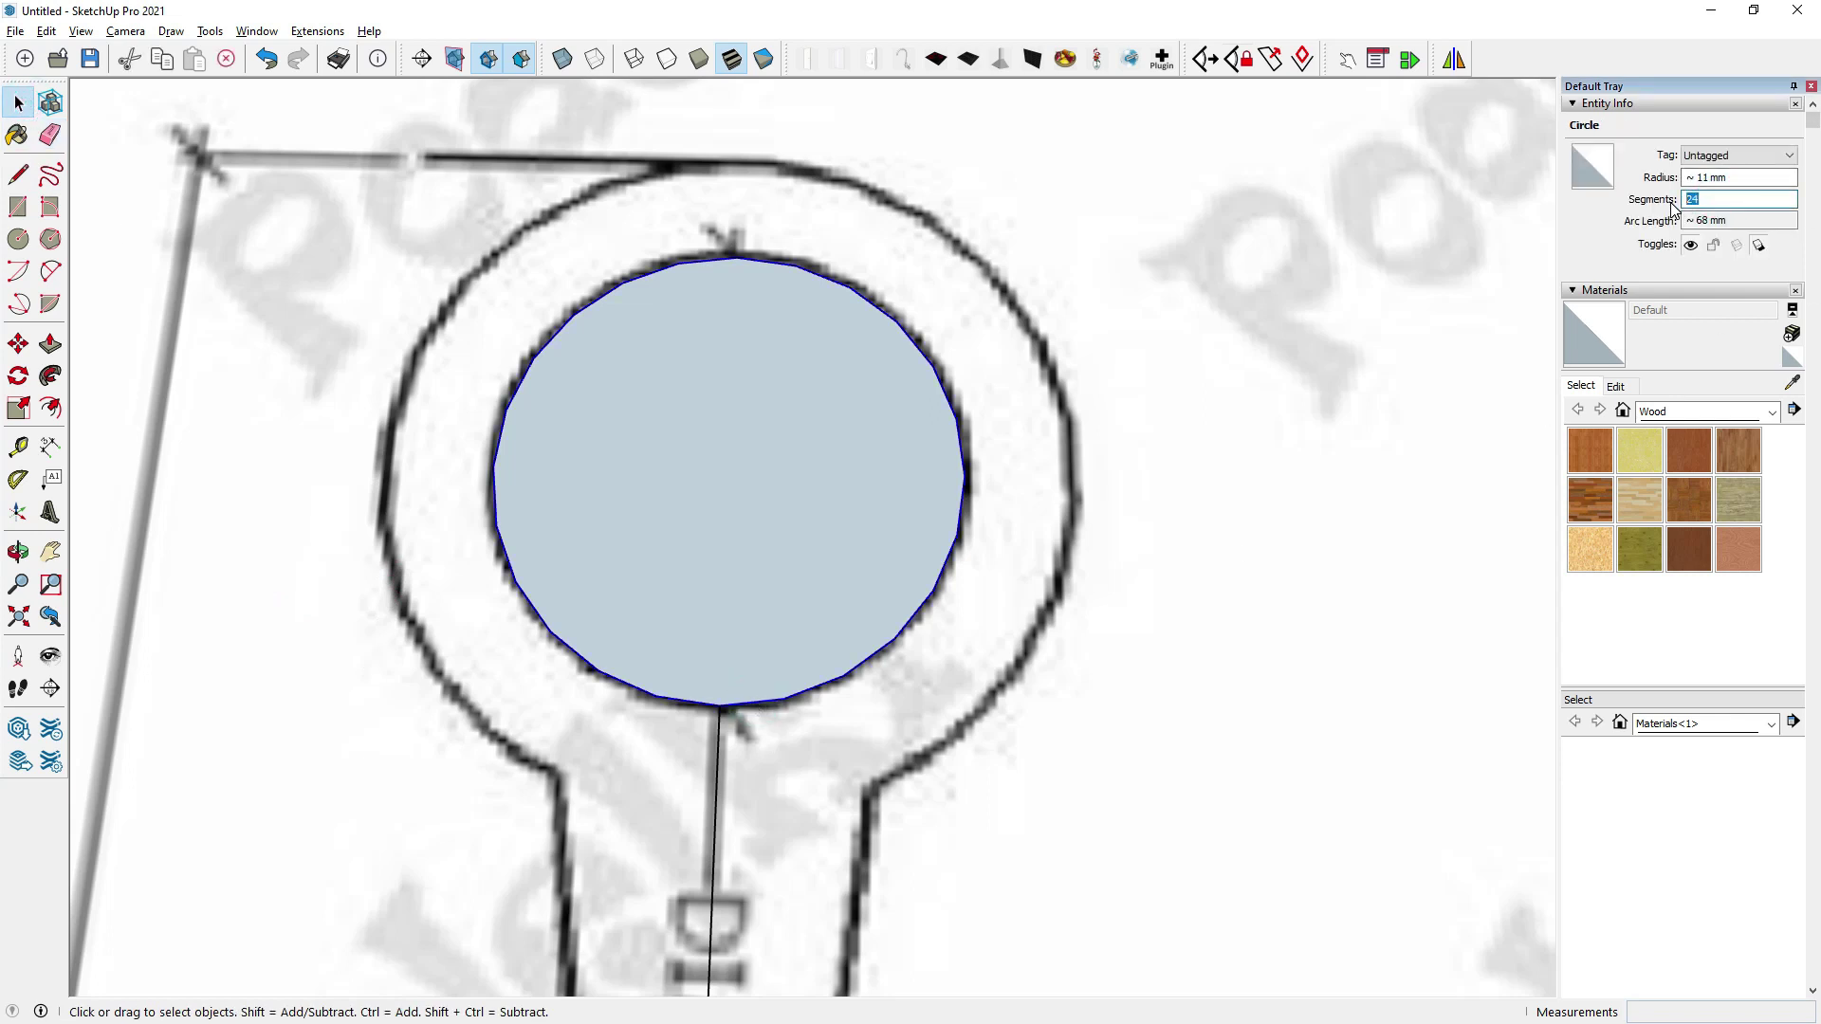
Undo the guide line erasures, then redo to keep the circle face.
left_click(1276, 455)
key("ctrl+z")
key("ctrl+z")
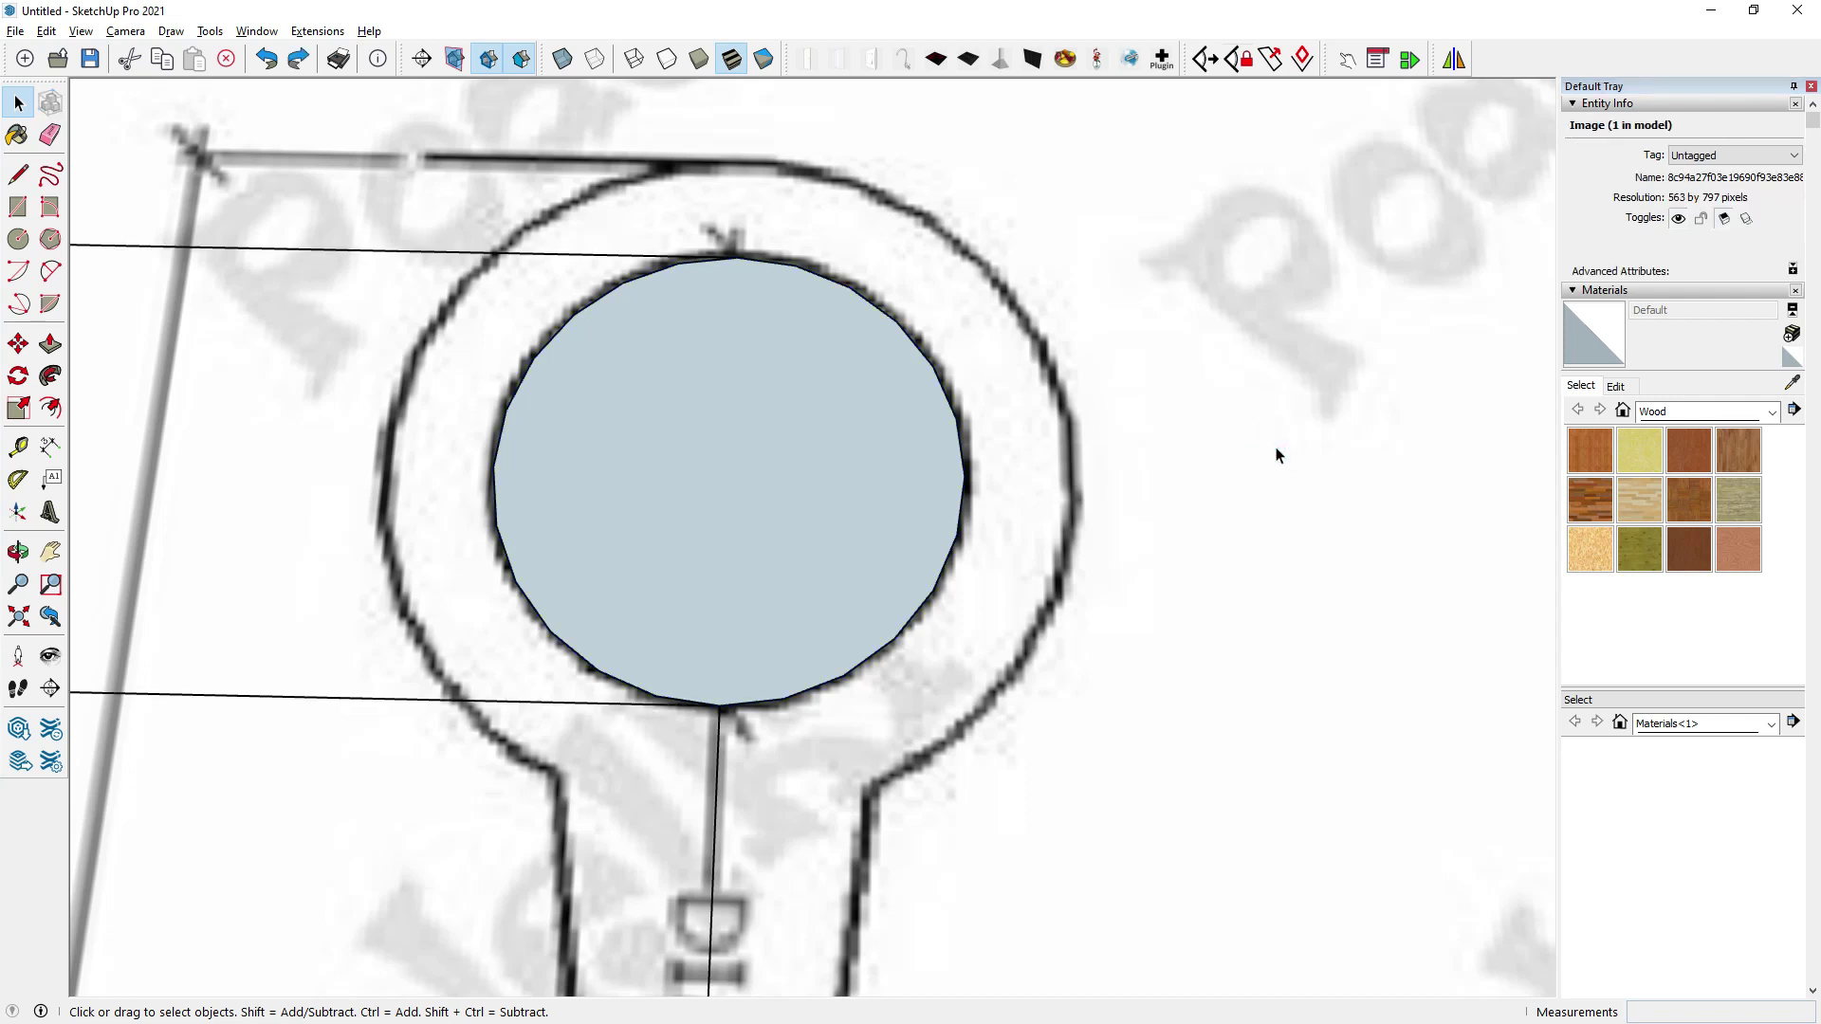
scroll(1053, 460, "down", 3)
scroll(835, 351, "down", 2)
scroll(838, 349, "down", 1)
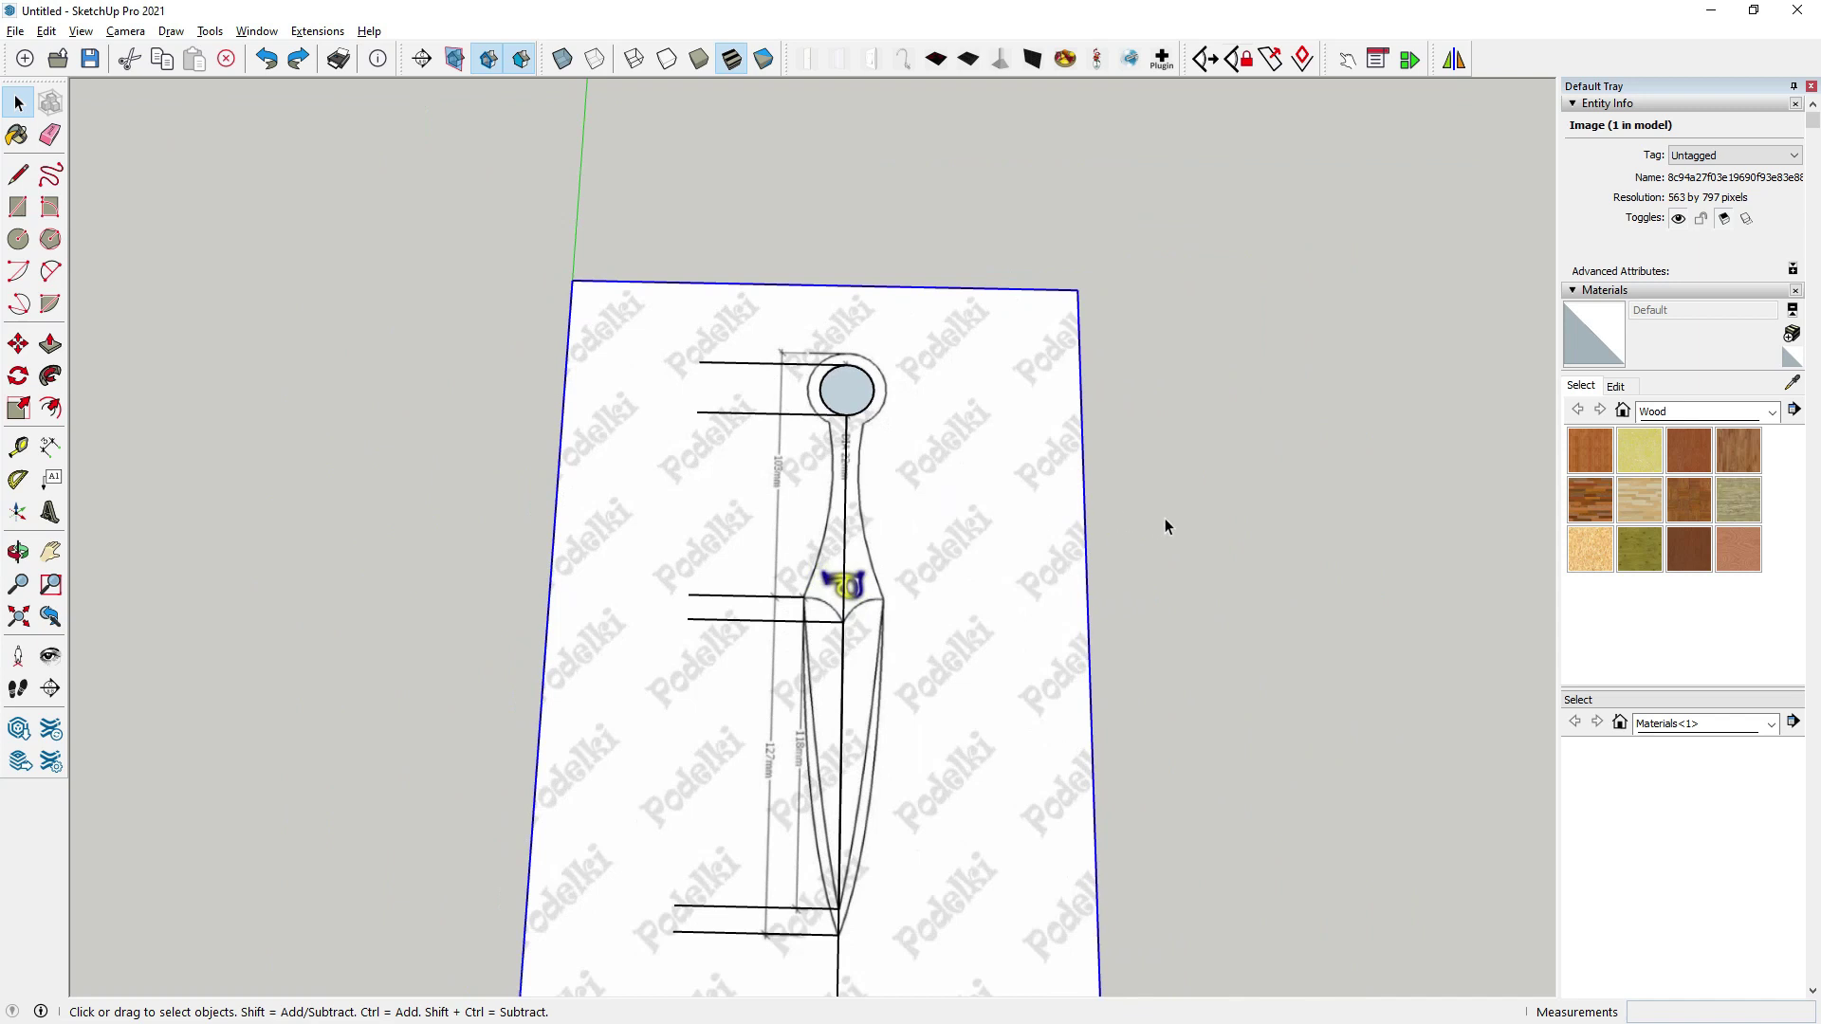
key("ctrl+z")
key("ctrl+z")
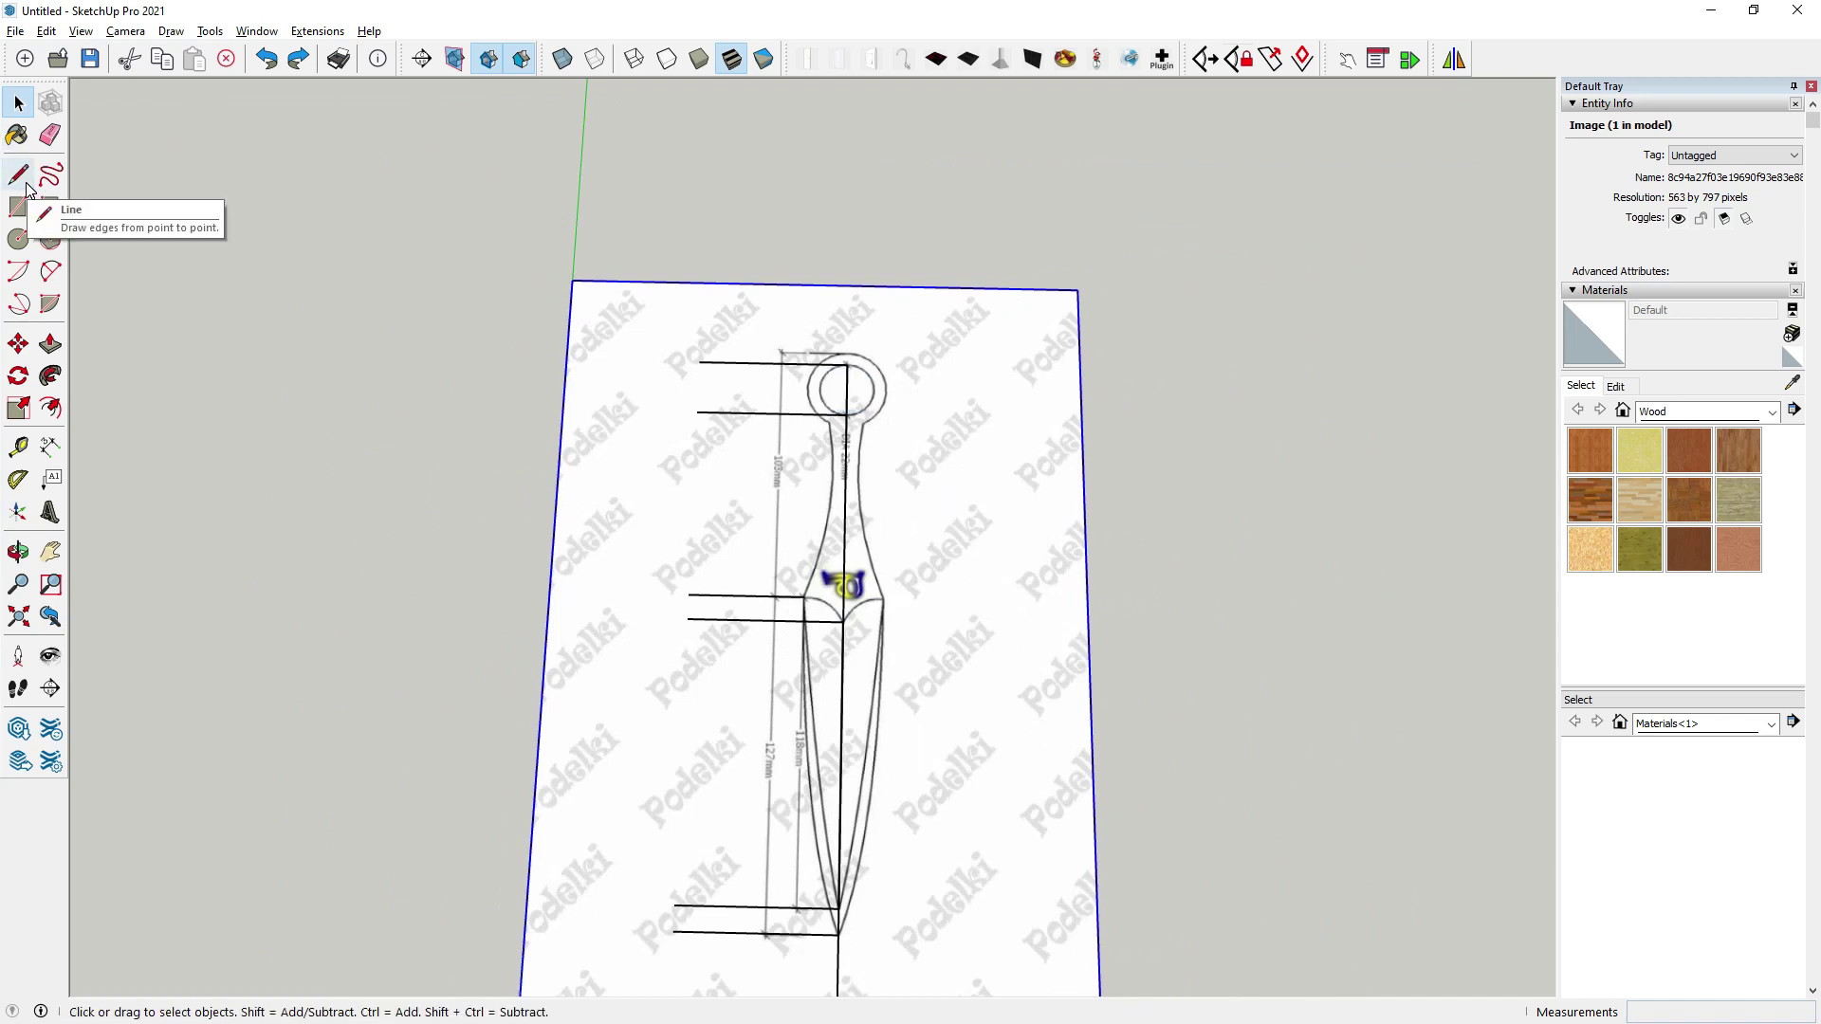
key("ctrl+y")
Select the whole traced drawing and orbit to an eye-level view.
scroll(849, 427, "up", 2)
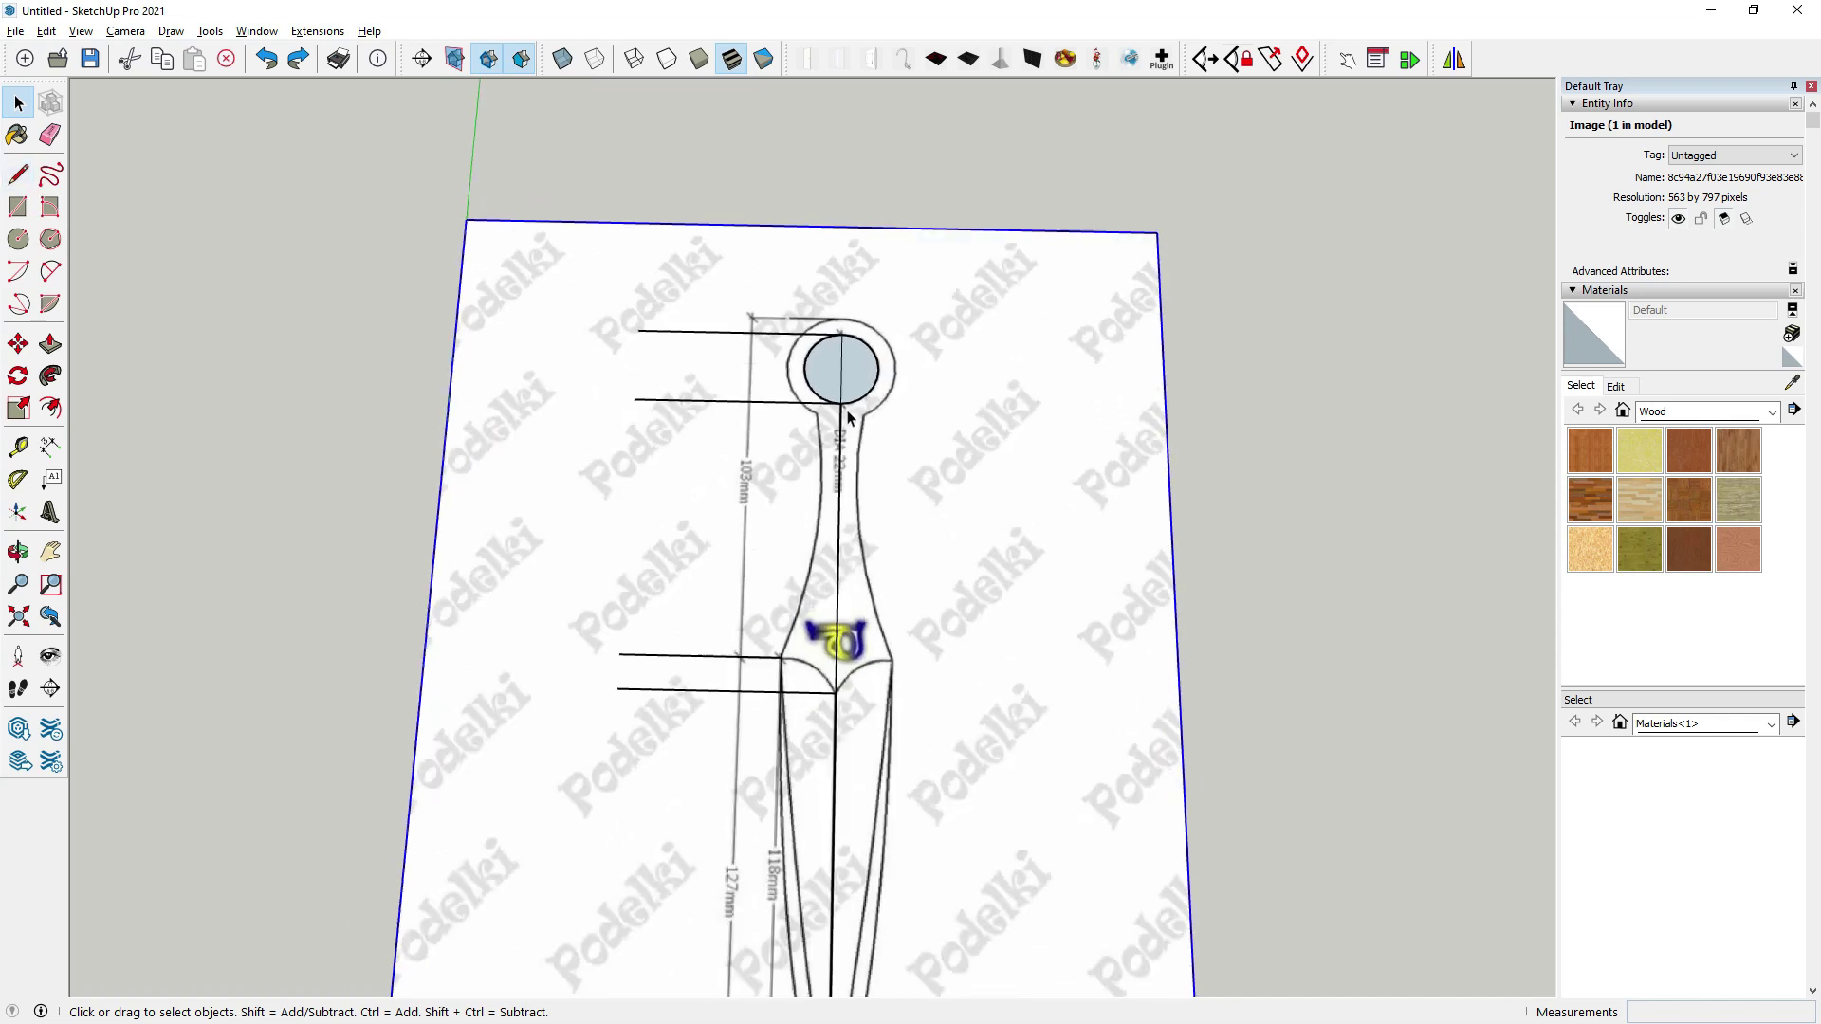
scroll(847, 418, "down", 3)
scroll(712, 577, "down", 1)
scroll(713, 578, "down", 2)
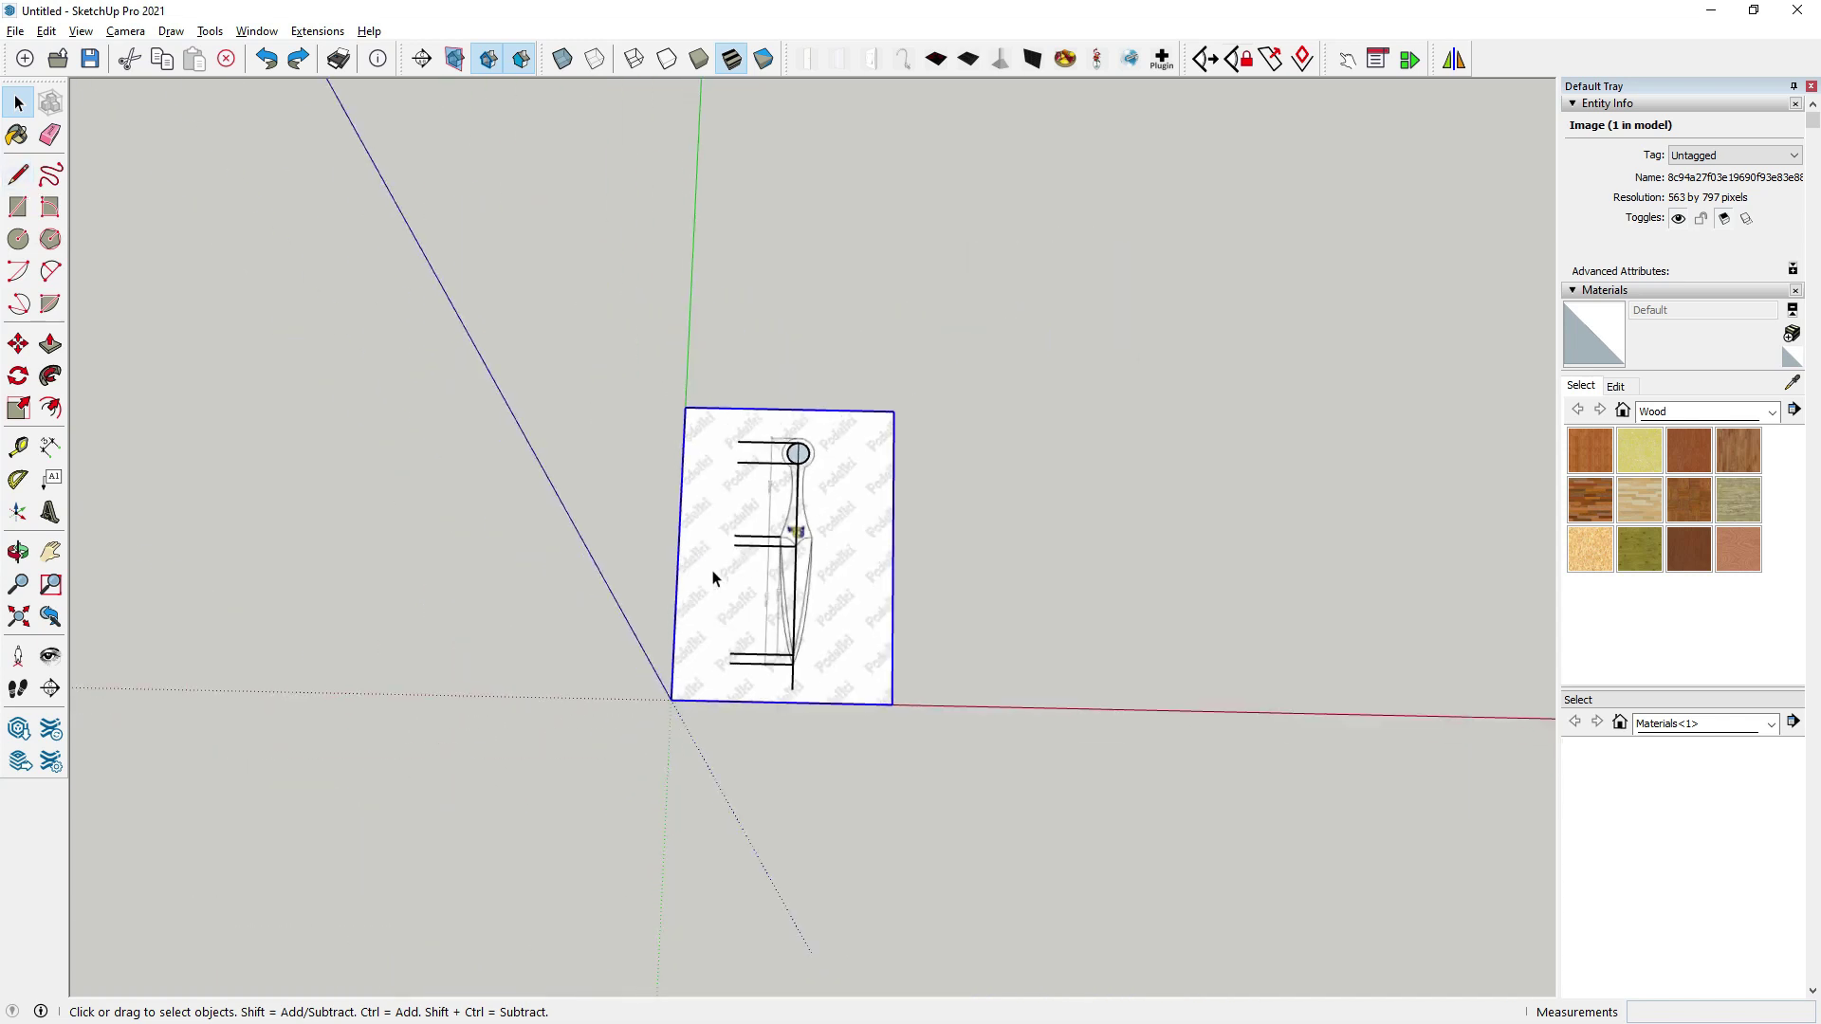
scroll(890, 500, "up", 2)
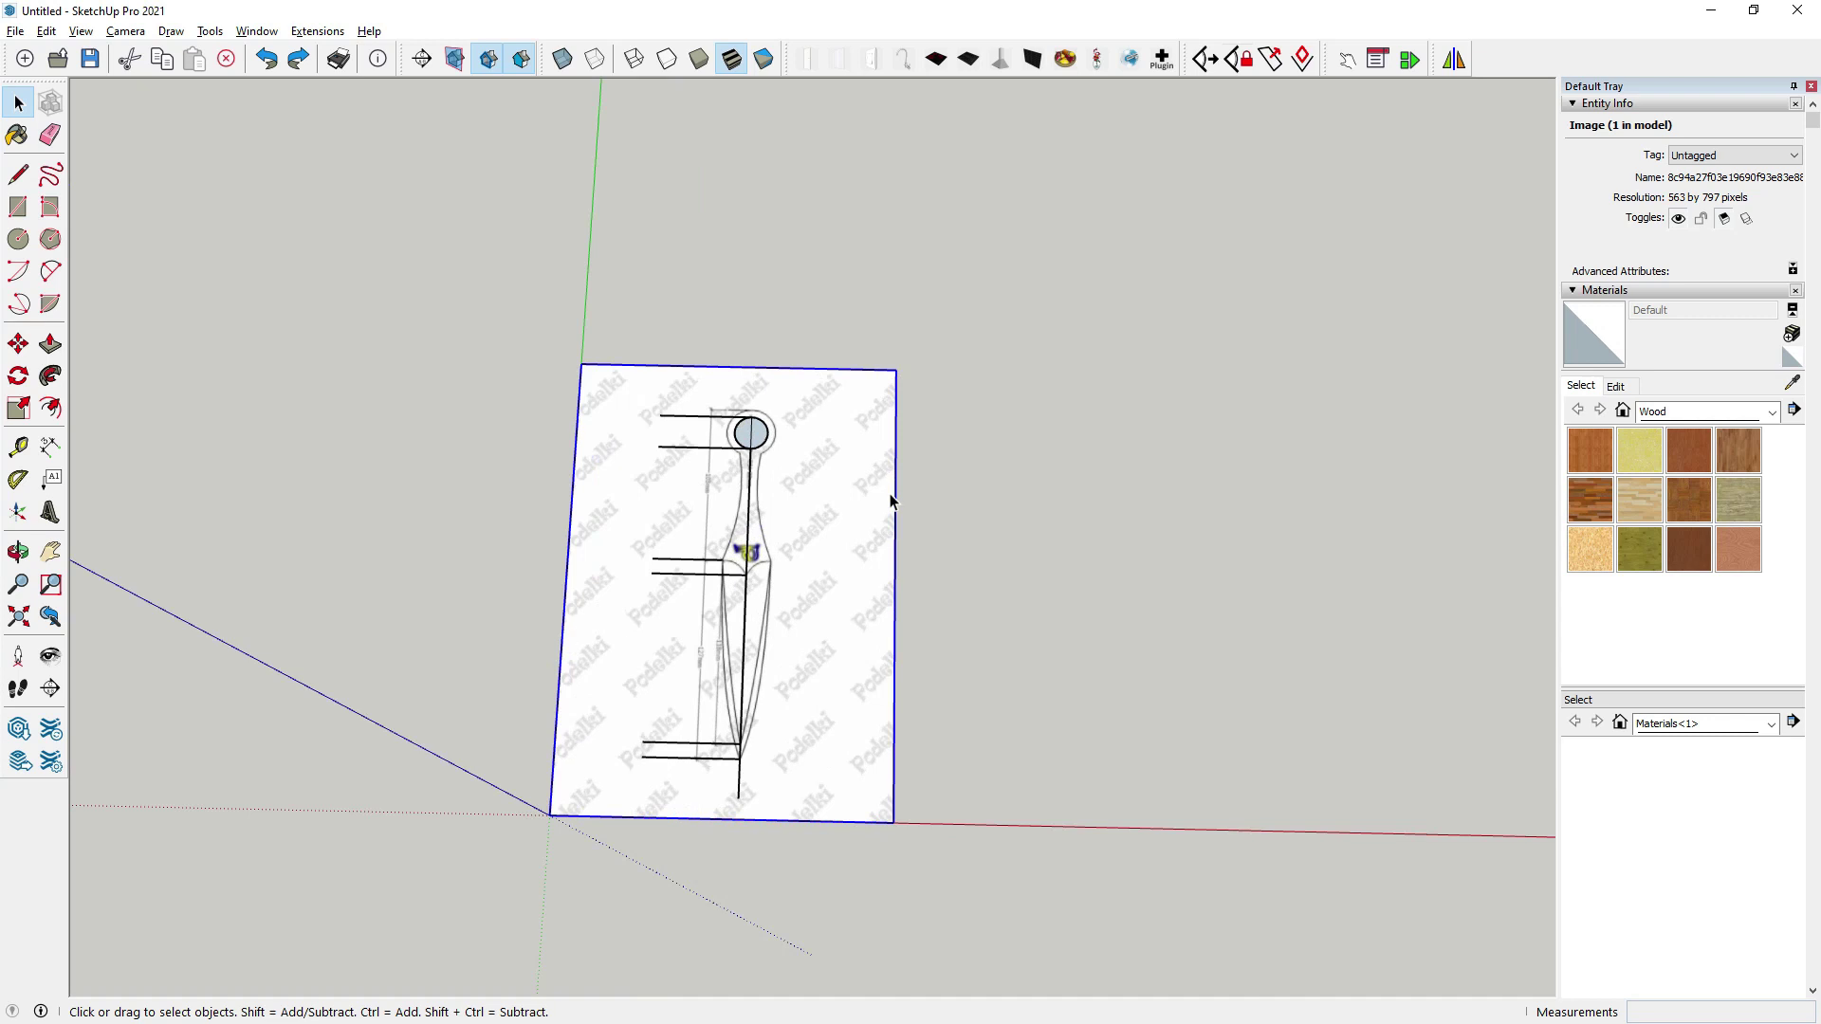
scroll(890, 501, "up", 2)
scroll(718, 408, "up", 2)
scroll(766, 441, "up", 1)
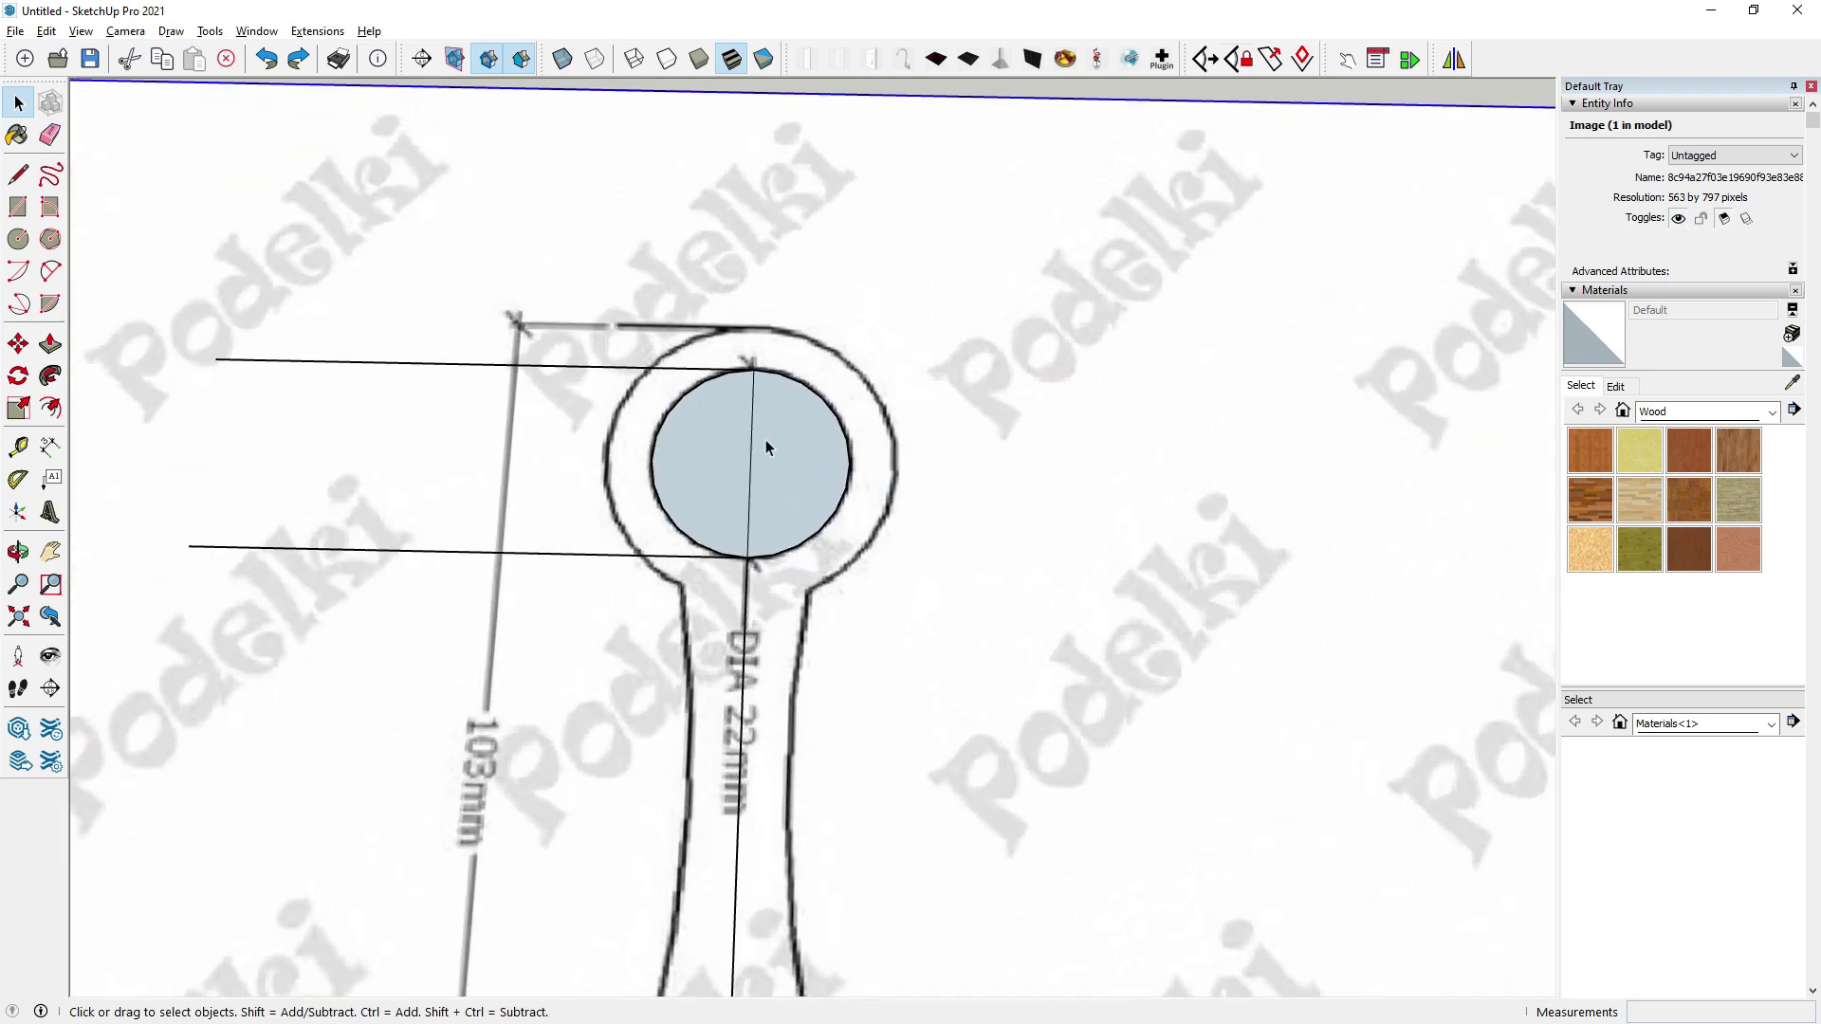
scroll(782, 457, "down", 1)
scroll(773, 427, "down", 1)
scroll(764, 399, "down", 1)
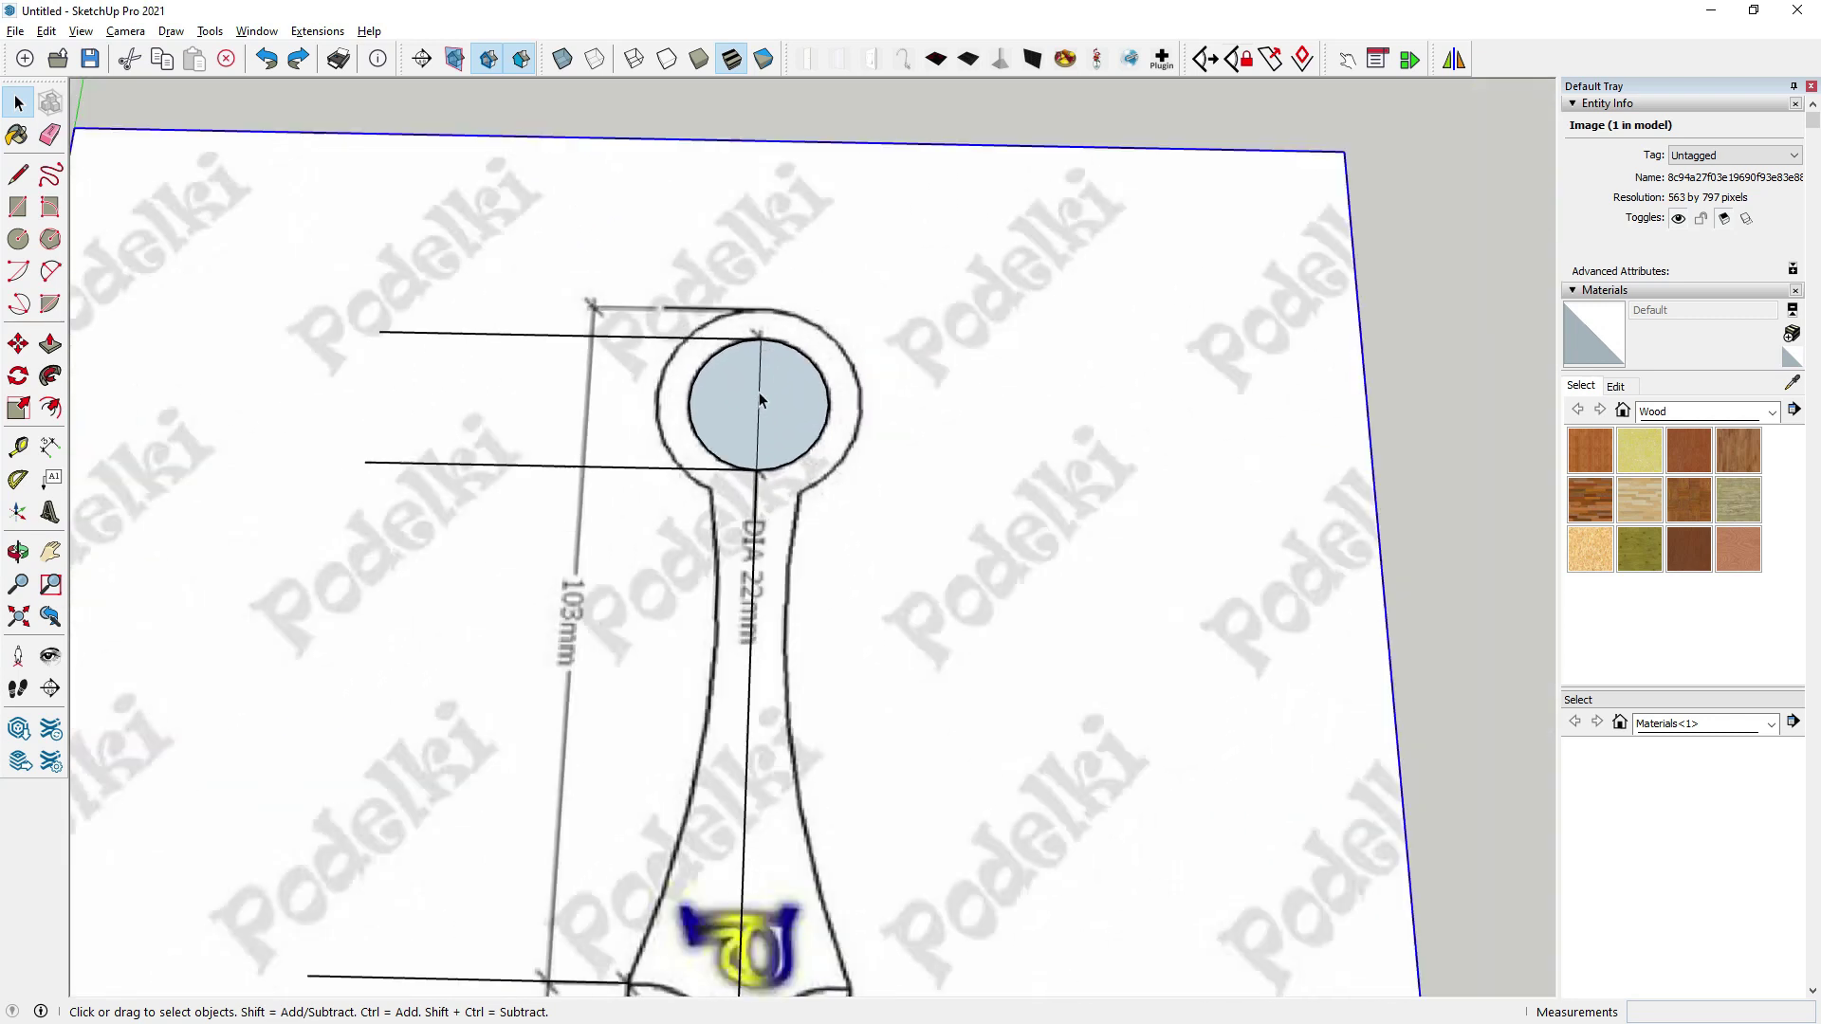
scroll(761, 332, "down", 1)
scroll(761, 332, "down", 3)
scroll(816, 512, "up", 1)
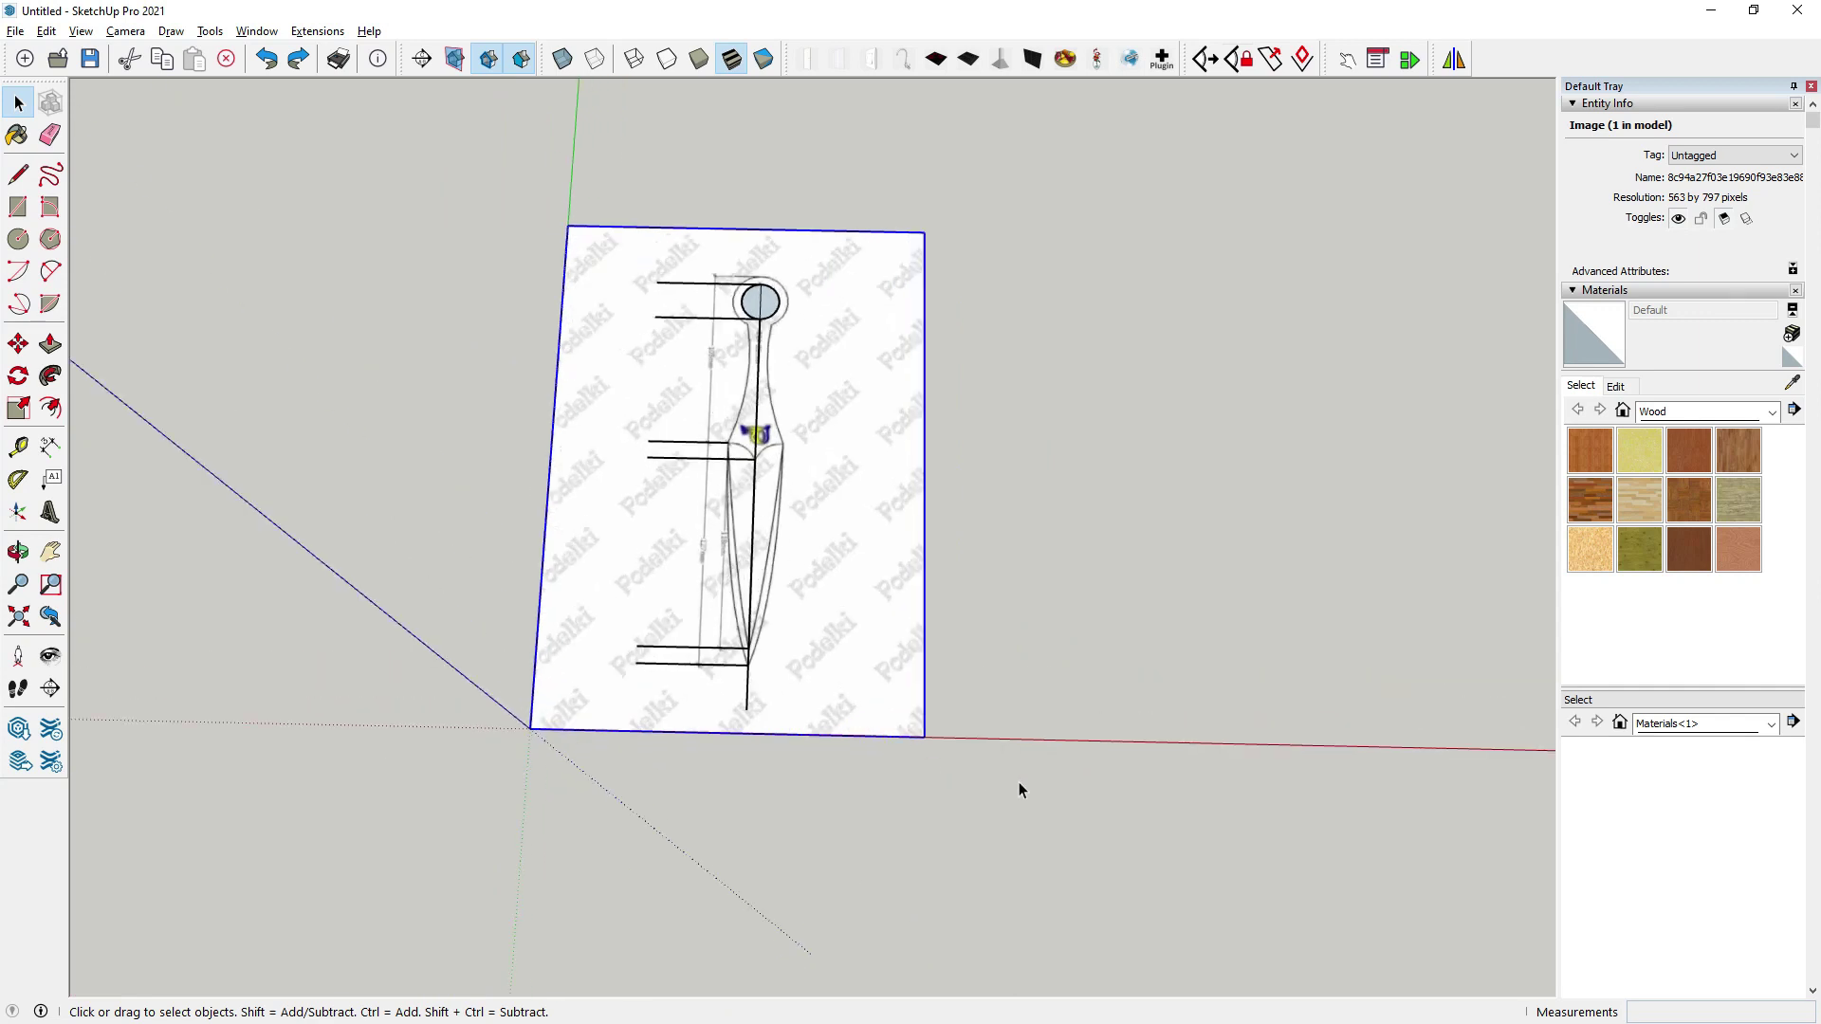
left_click_drag(1019, 790, 664, 162)
scroll(711, 376, "down", 2)
scroll(731, 548, "down", 3)
middle_click_drag(732, 548, 768, 268)
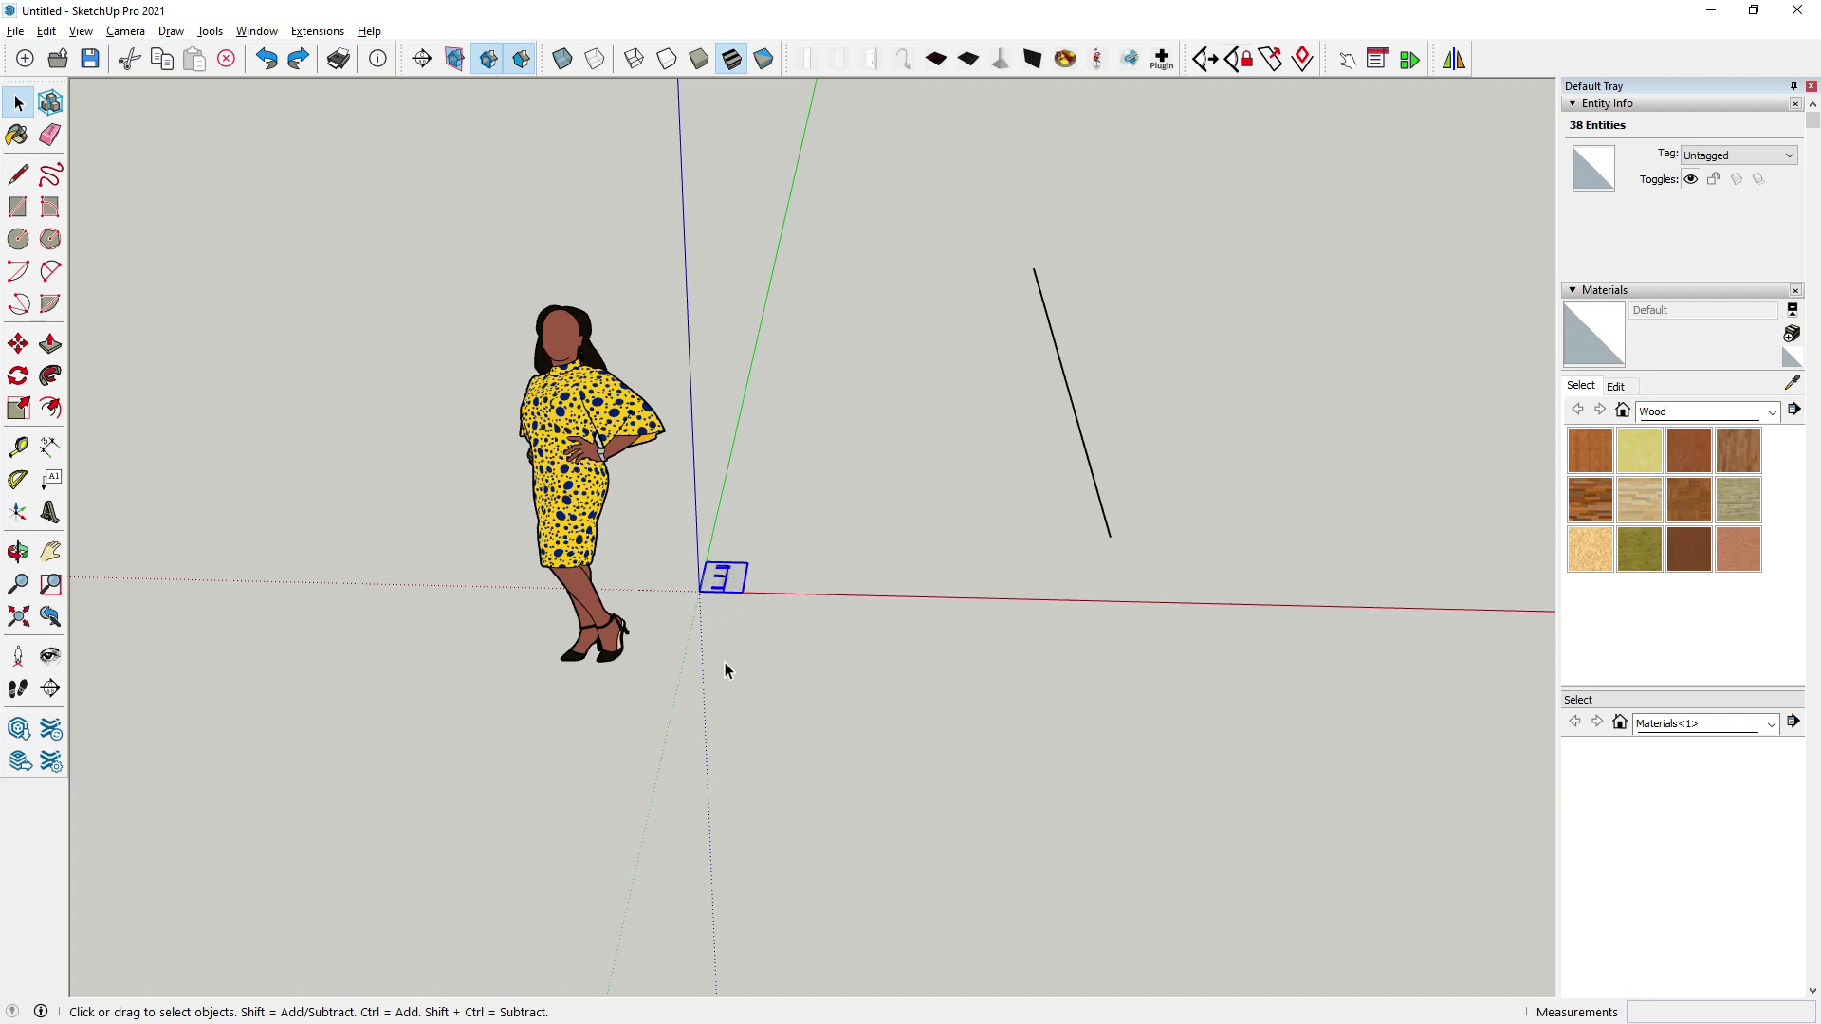
Delete the stray line on the right of the drawing.
left_click_drag(1148, 590, 1078, 357)
scroll(917, 445, "down", 1)
key("Delete")
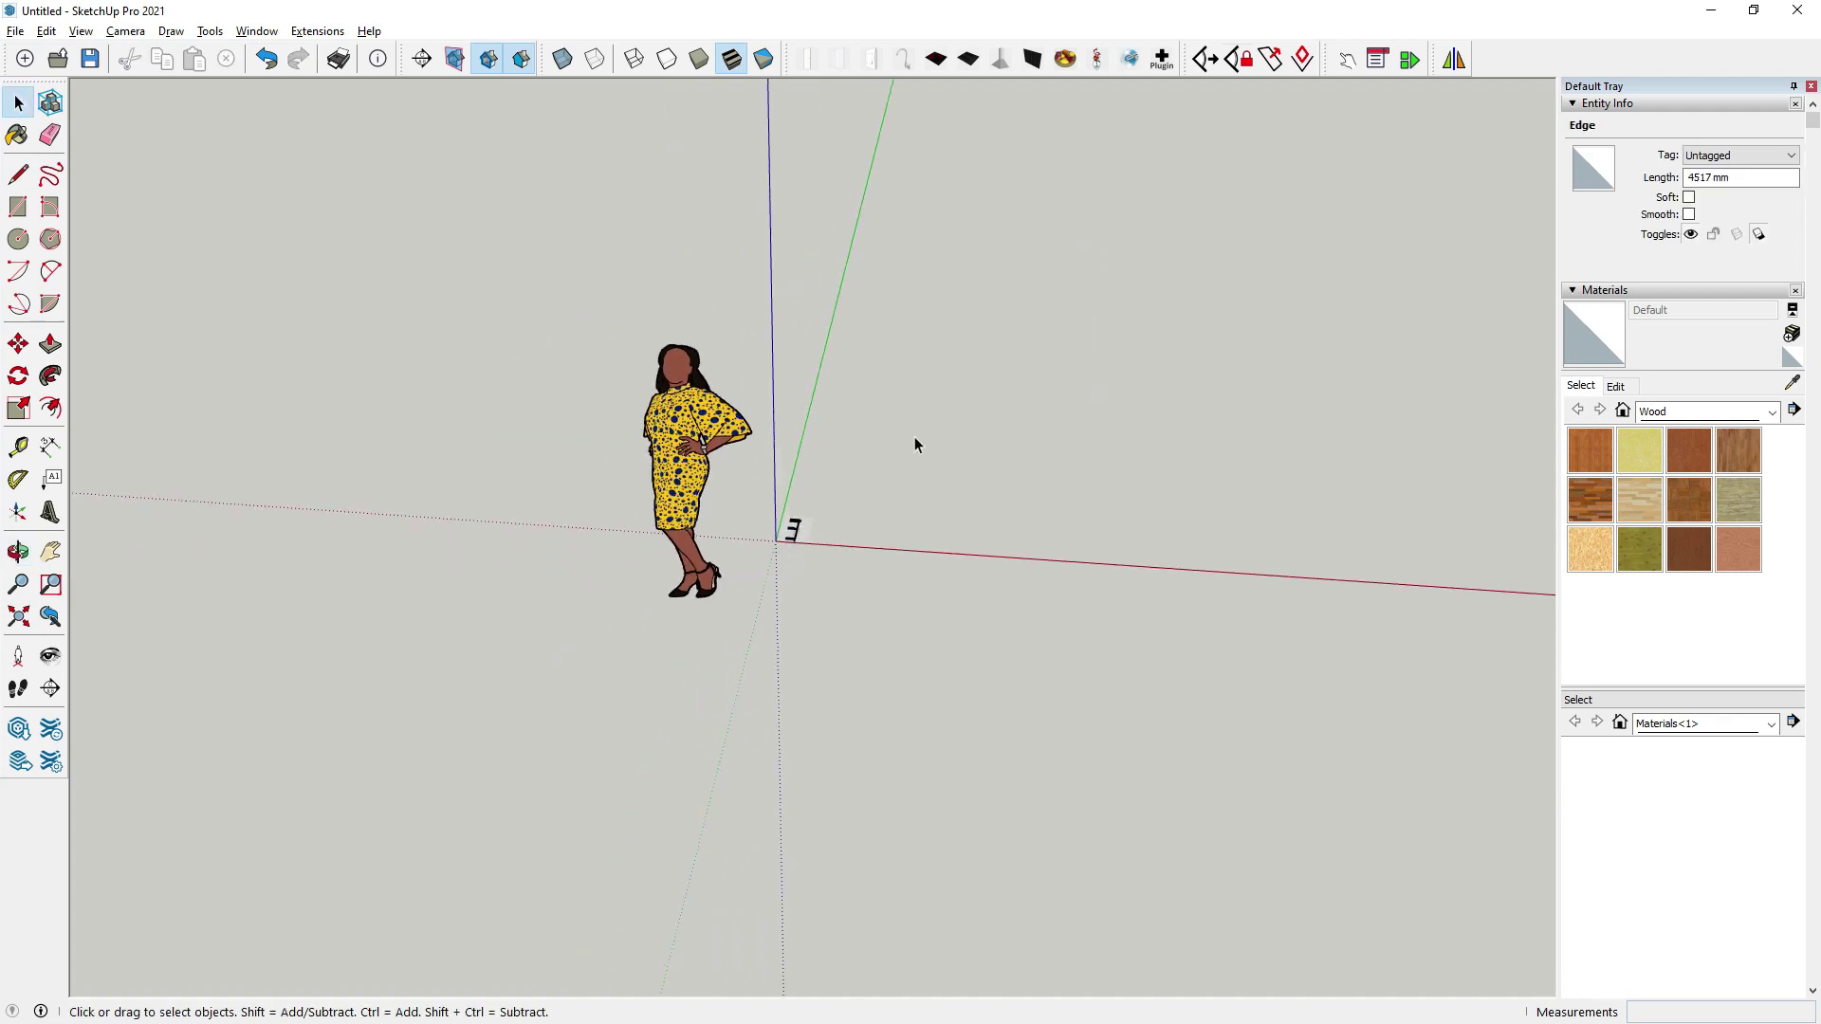
scroll(869, 483, "up", 3)
middle_click_drag(822, 521, 935, 764)
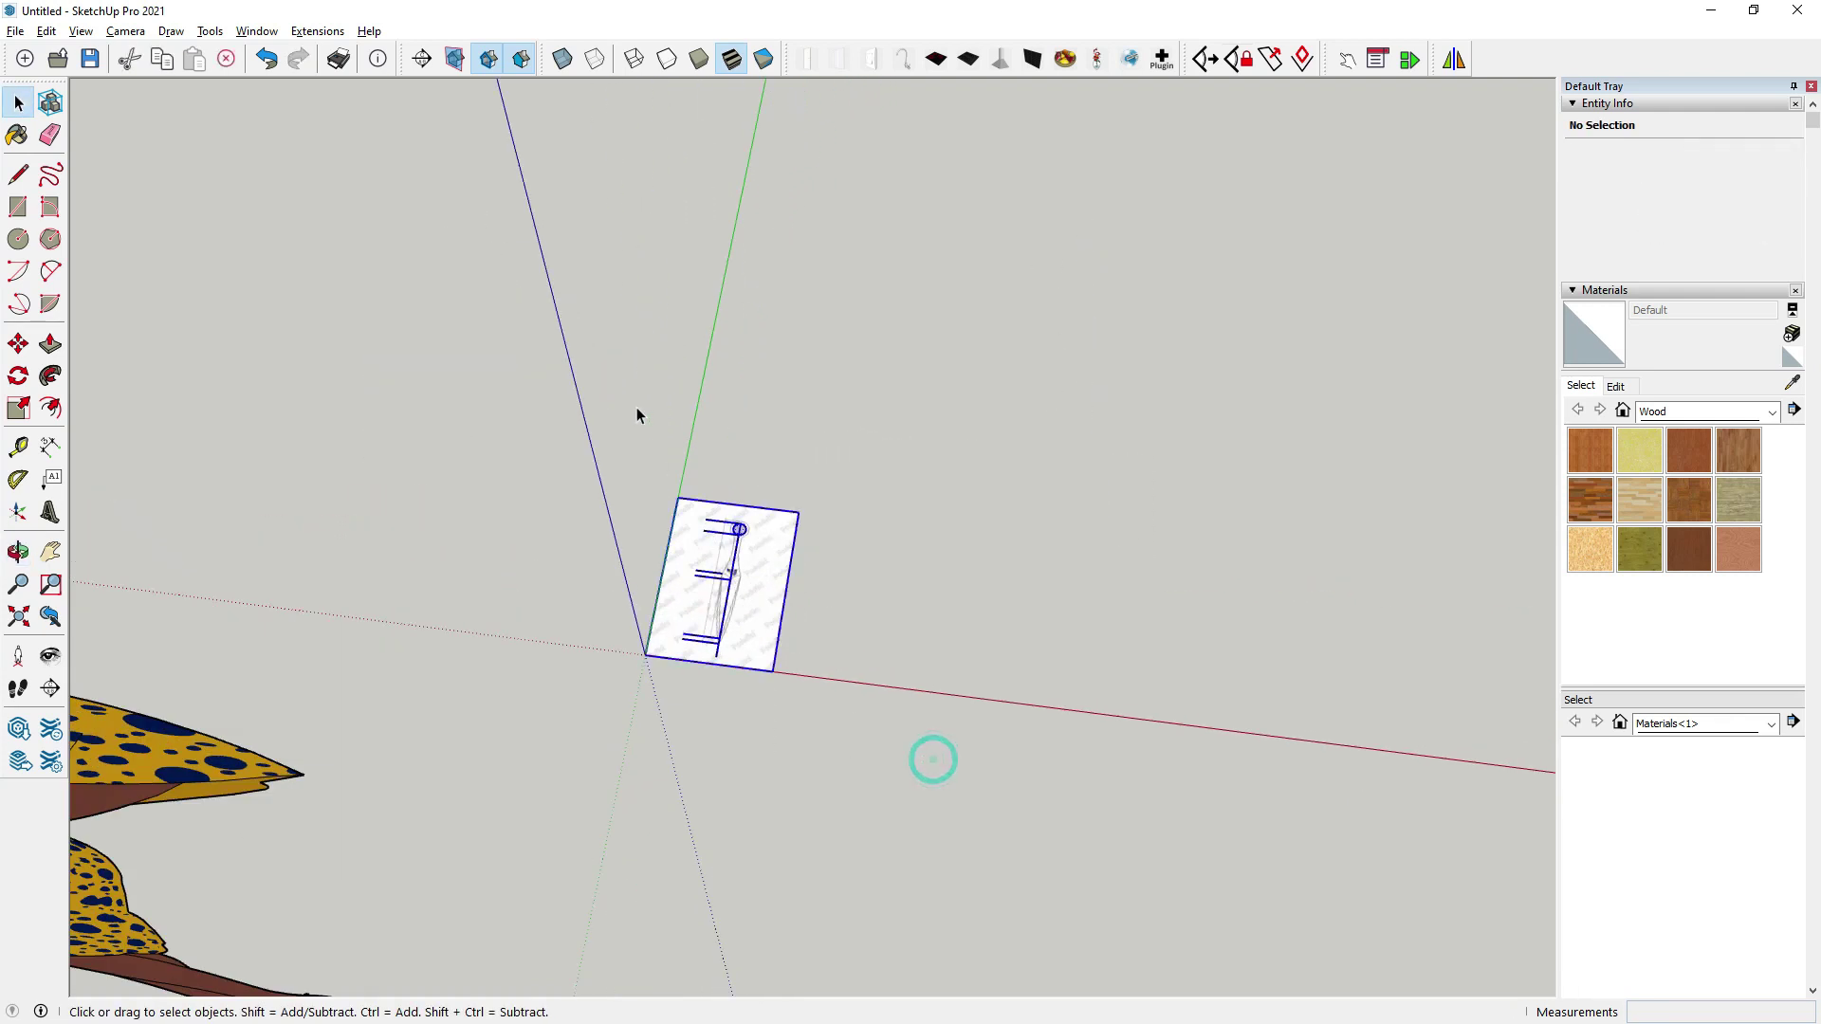
Copy the entire drawing along the red axis.
key("ctrl+a")
key("m")
key("ctrl")
left_click(645, 656)
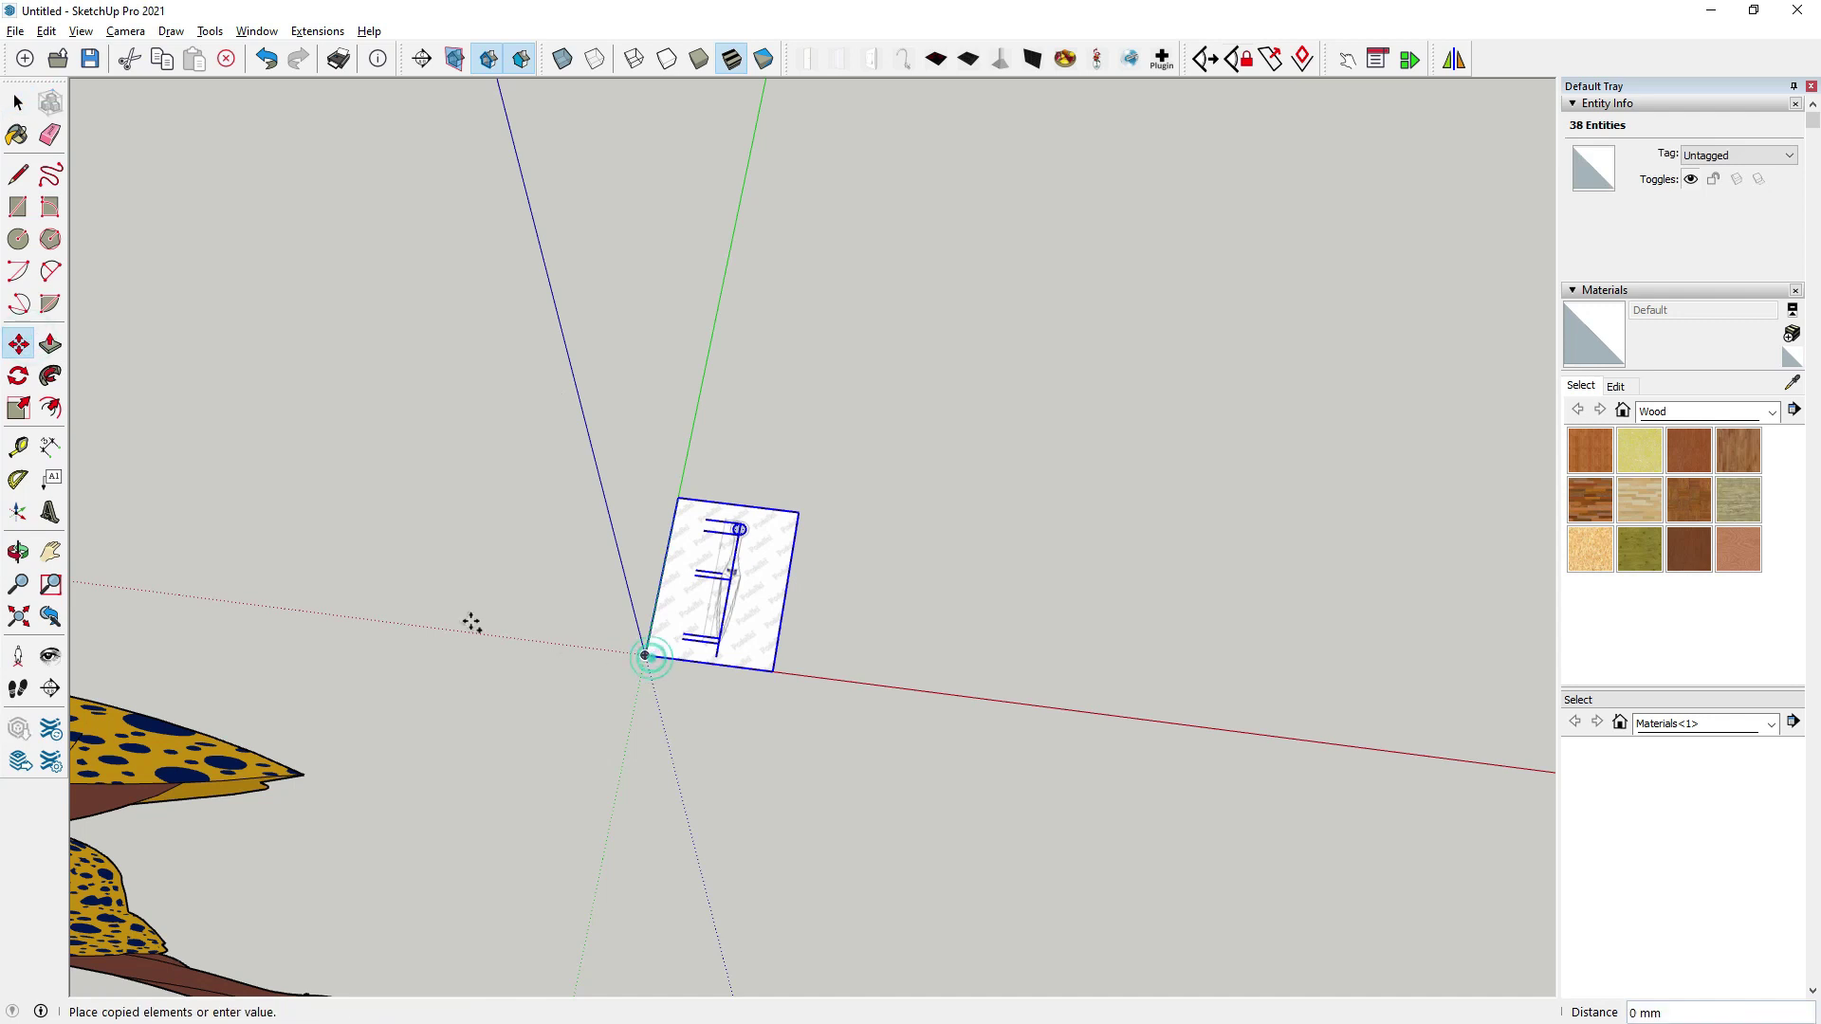
scroll(471, 623, "down", 2)
left_click(1018, 696)
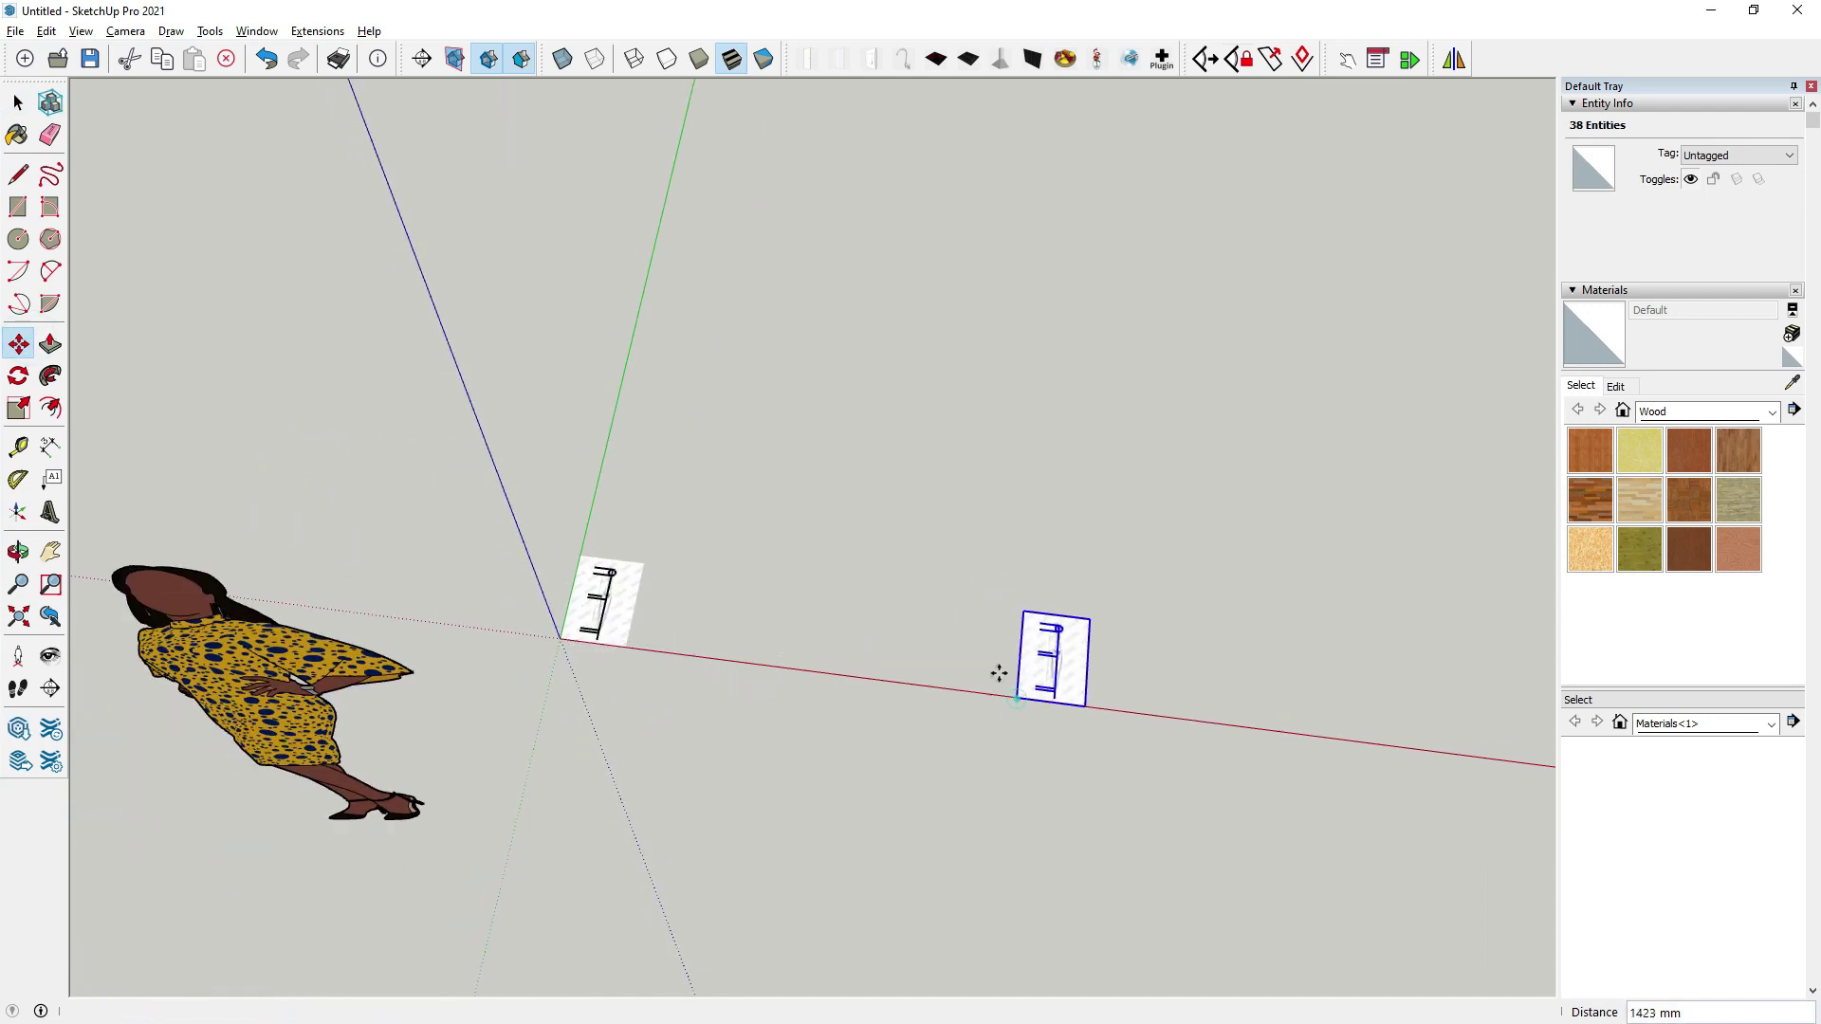
Scale the copy up by a factor of 20.
left_click(21, 410)
scroll(200, 427, "down", 1)
left_click(850, 563)
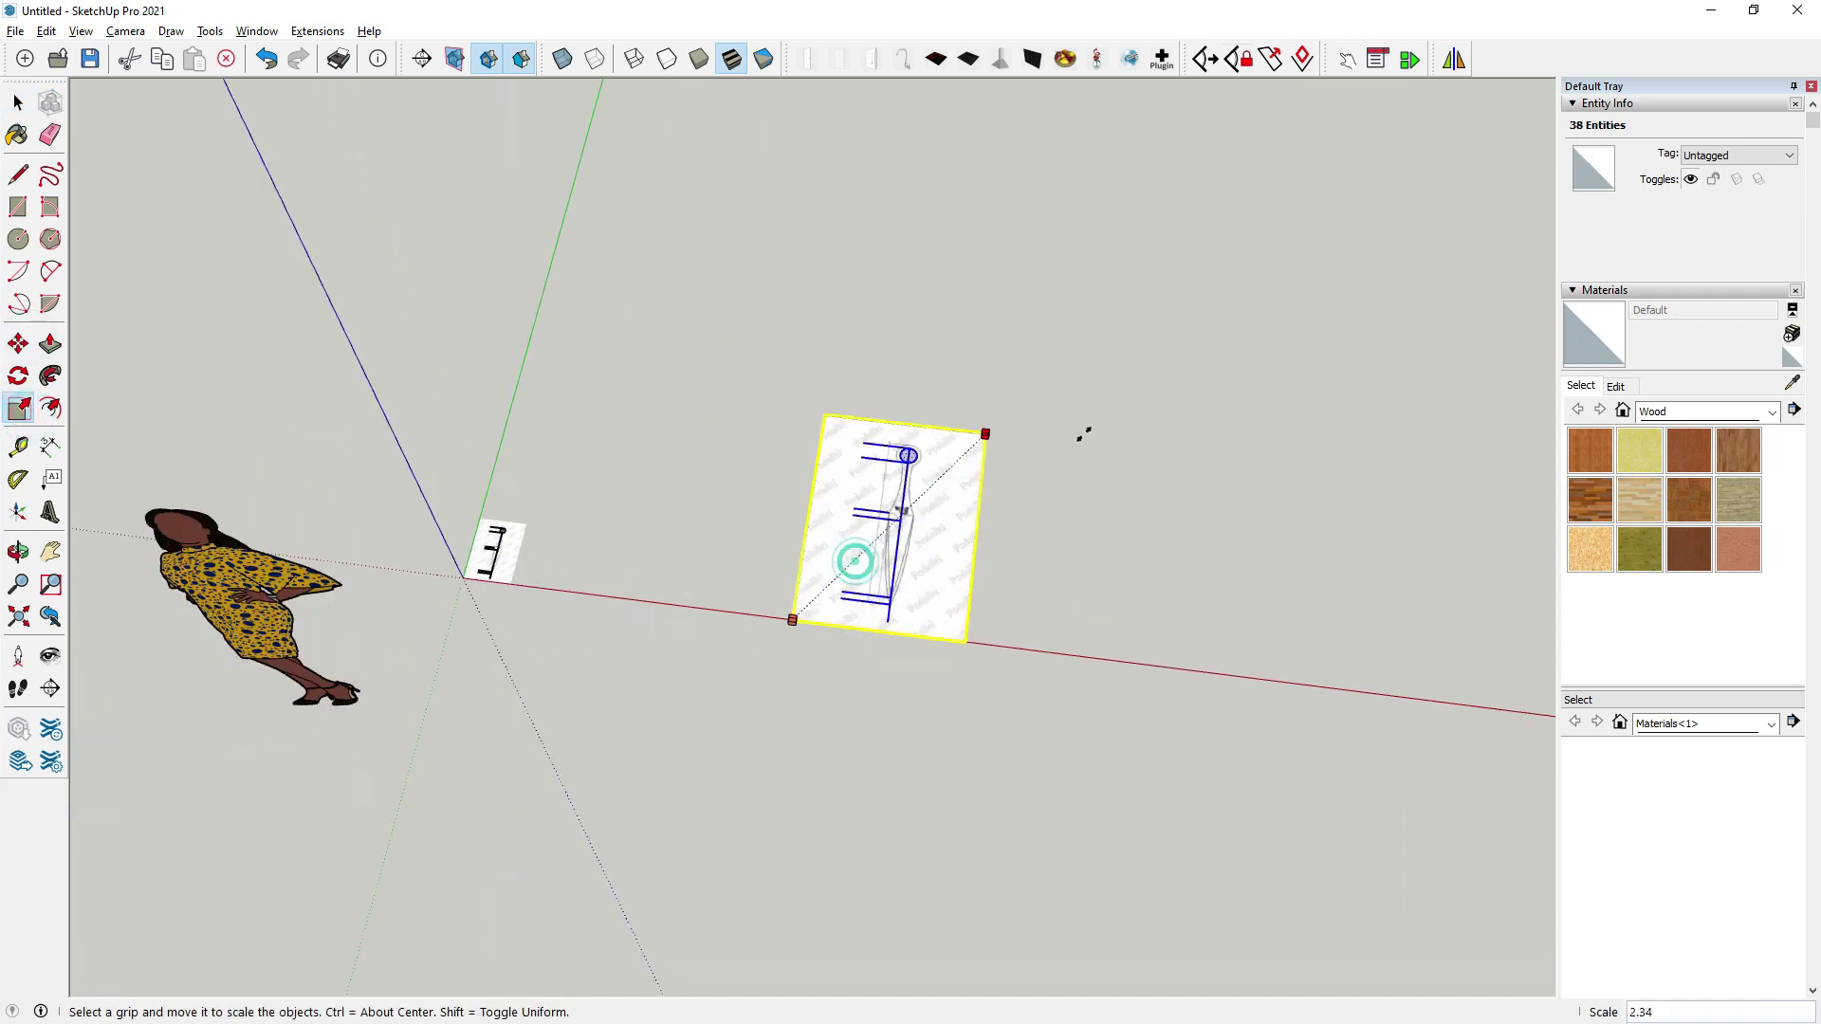
scroll(1085, 432, "down", 3)
scroll(1303, 310, "up", 1)
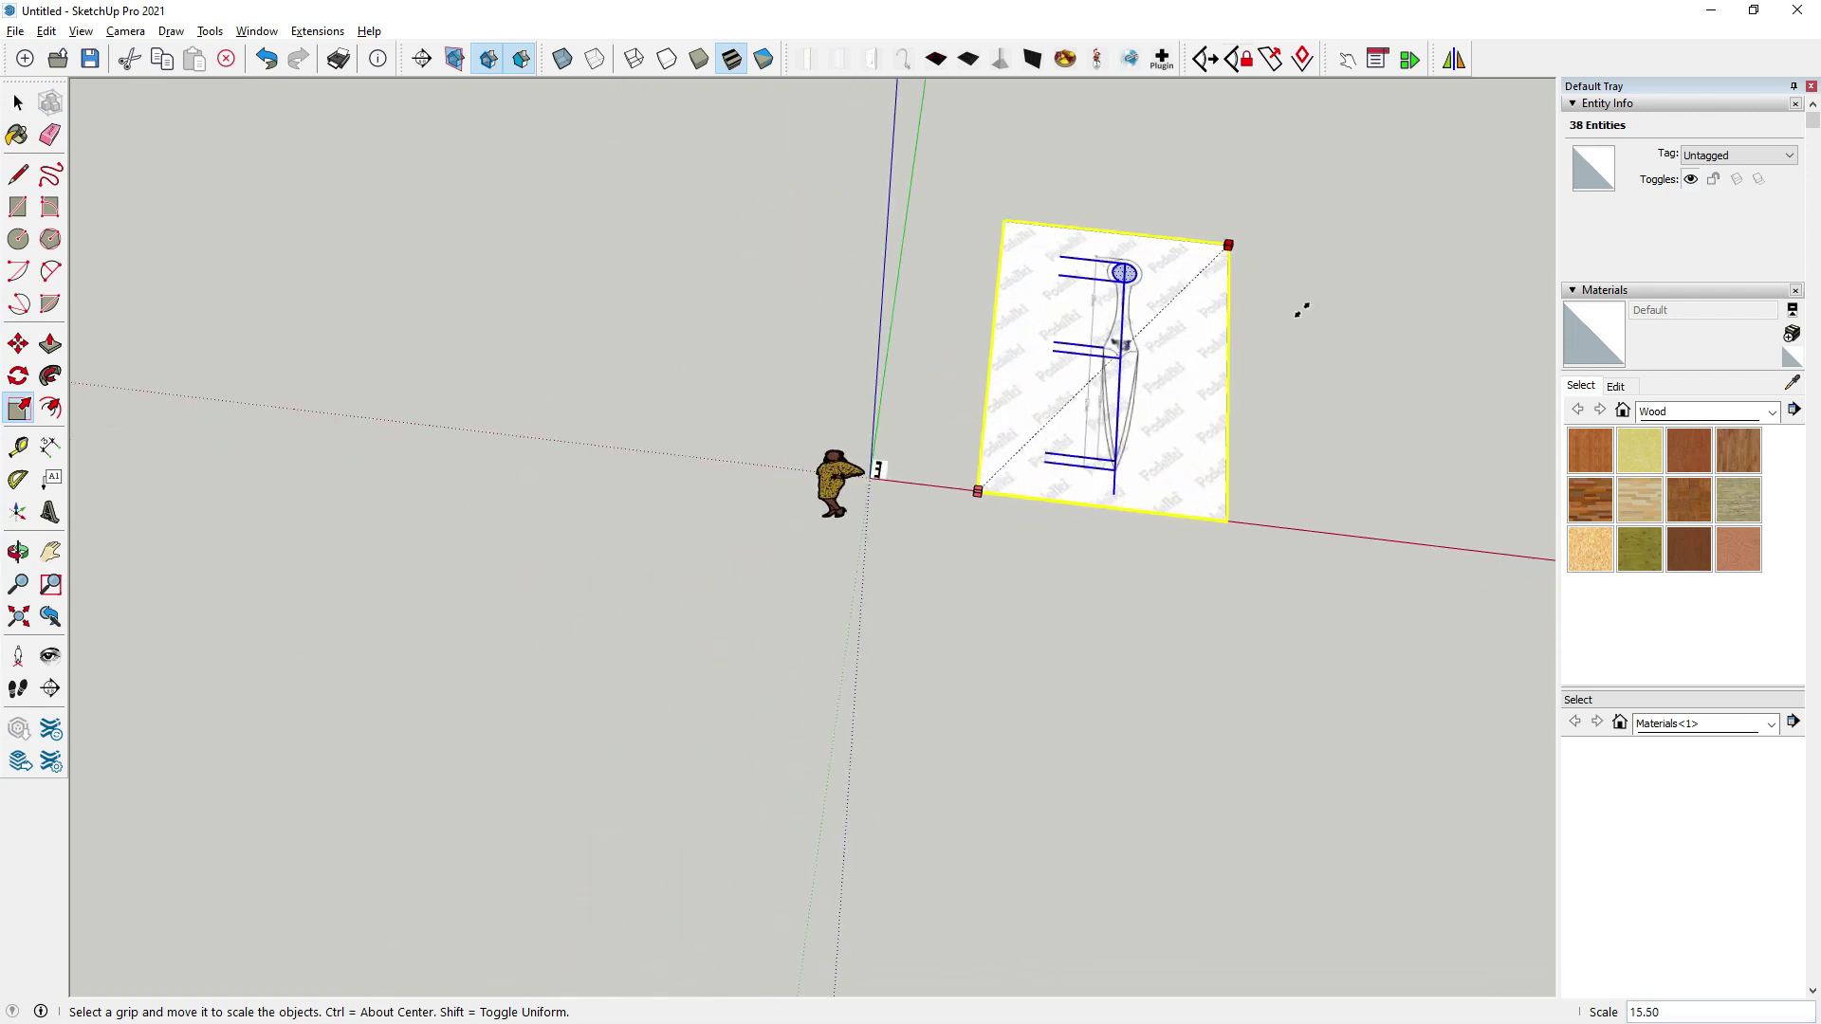
left_click(1303, 310)
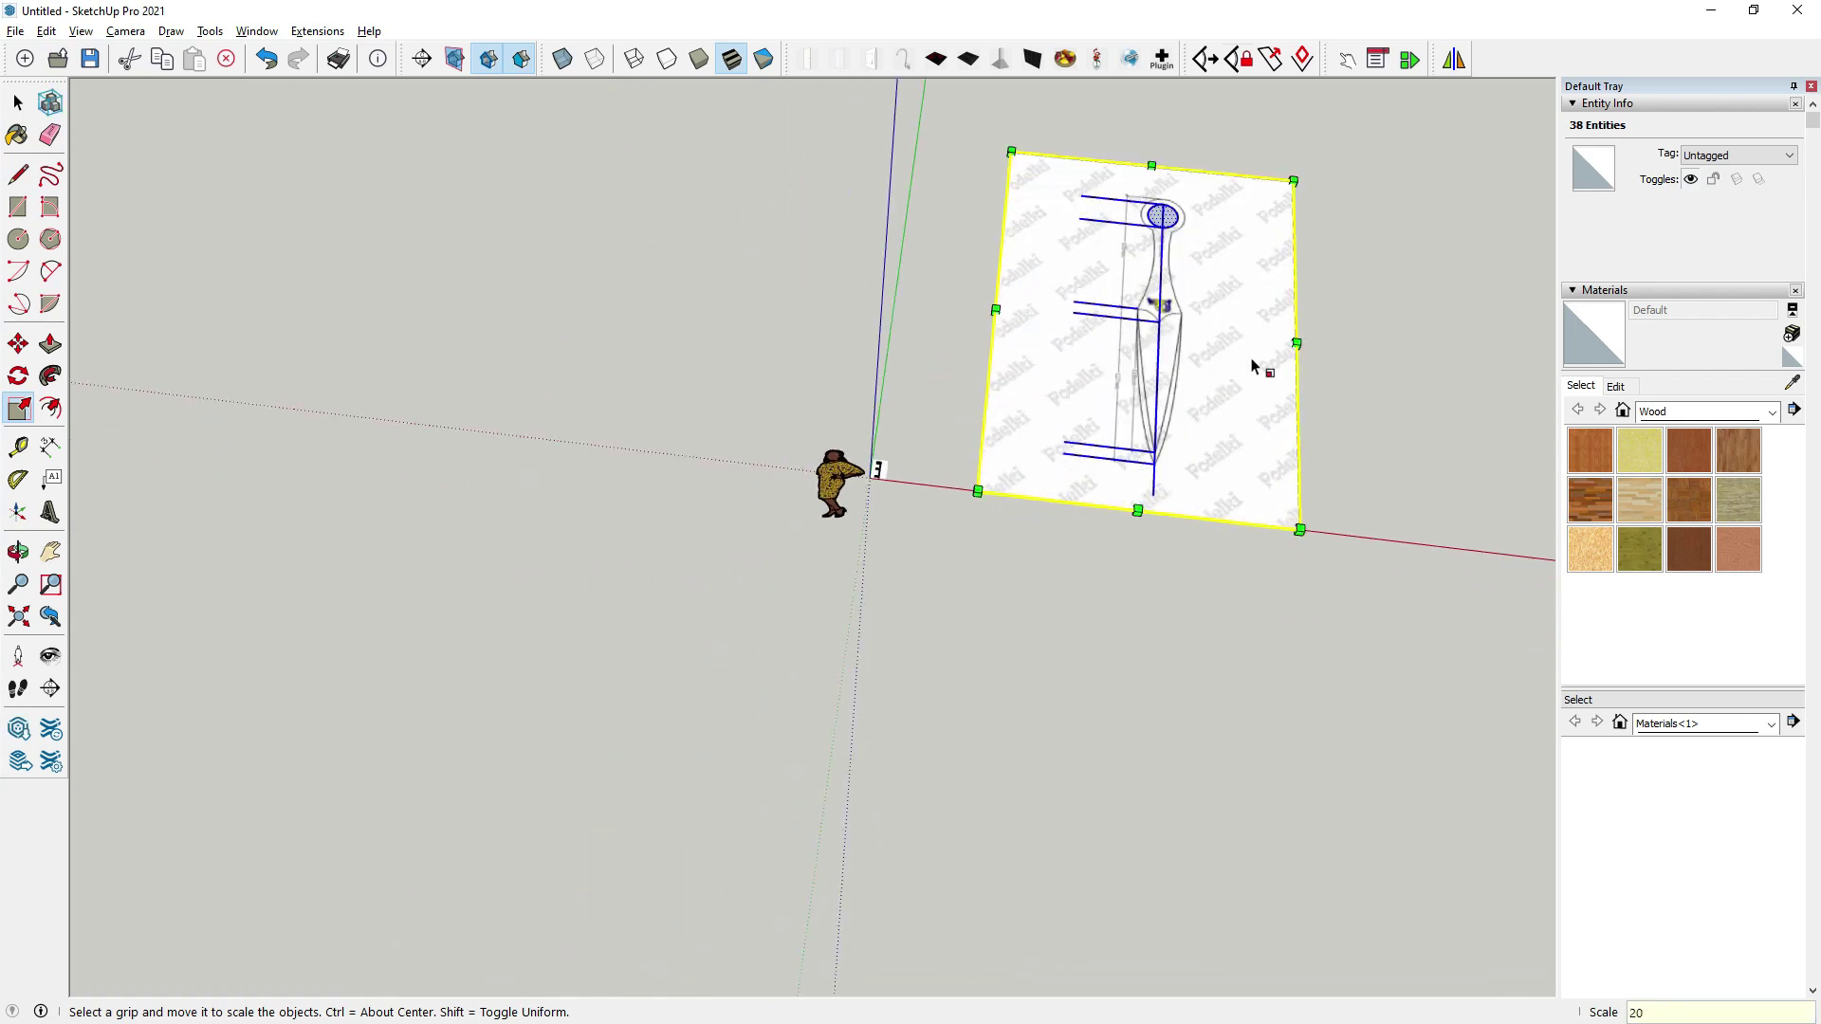
scroll(1260, 361, "down", 2)
key("space")
Erase the diameter line and the two long lines crossing the pommel circle.
middle_click_drag(563, 472, 1124, 166)
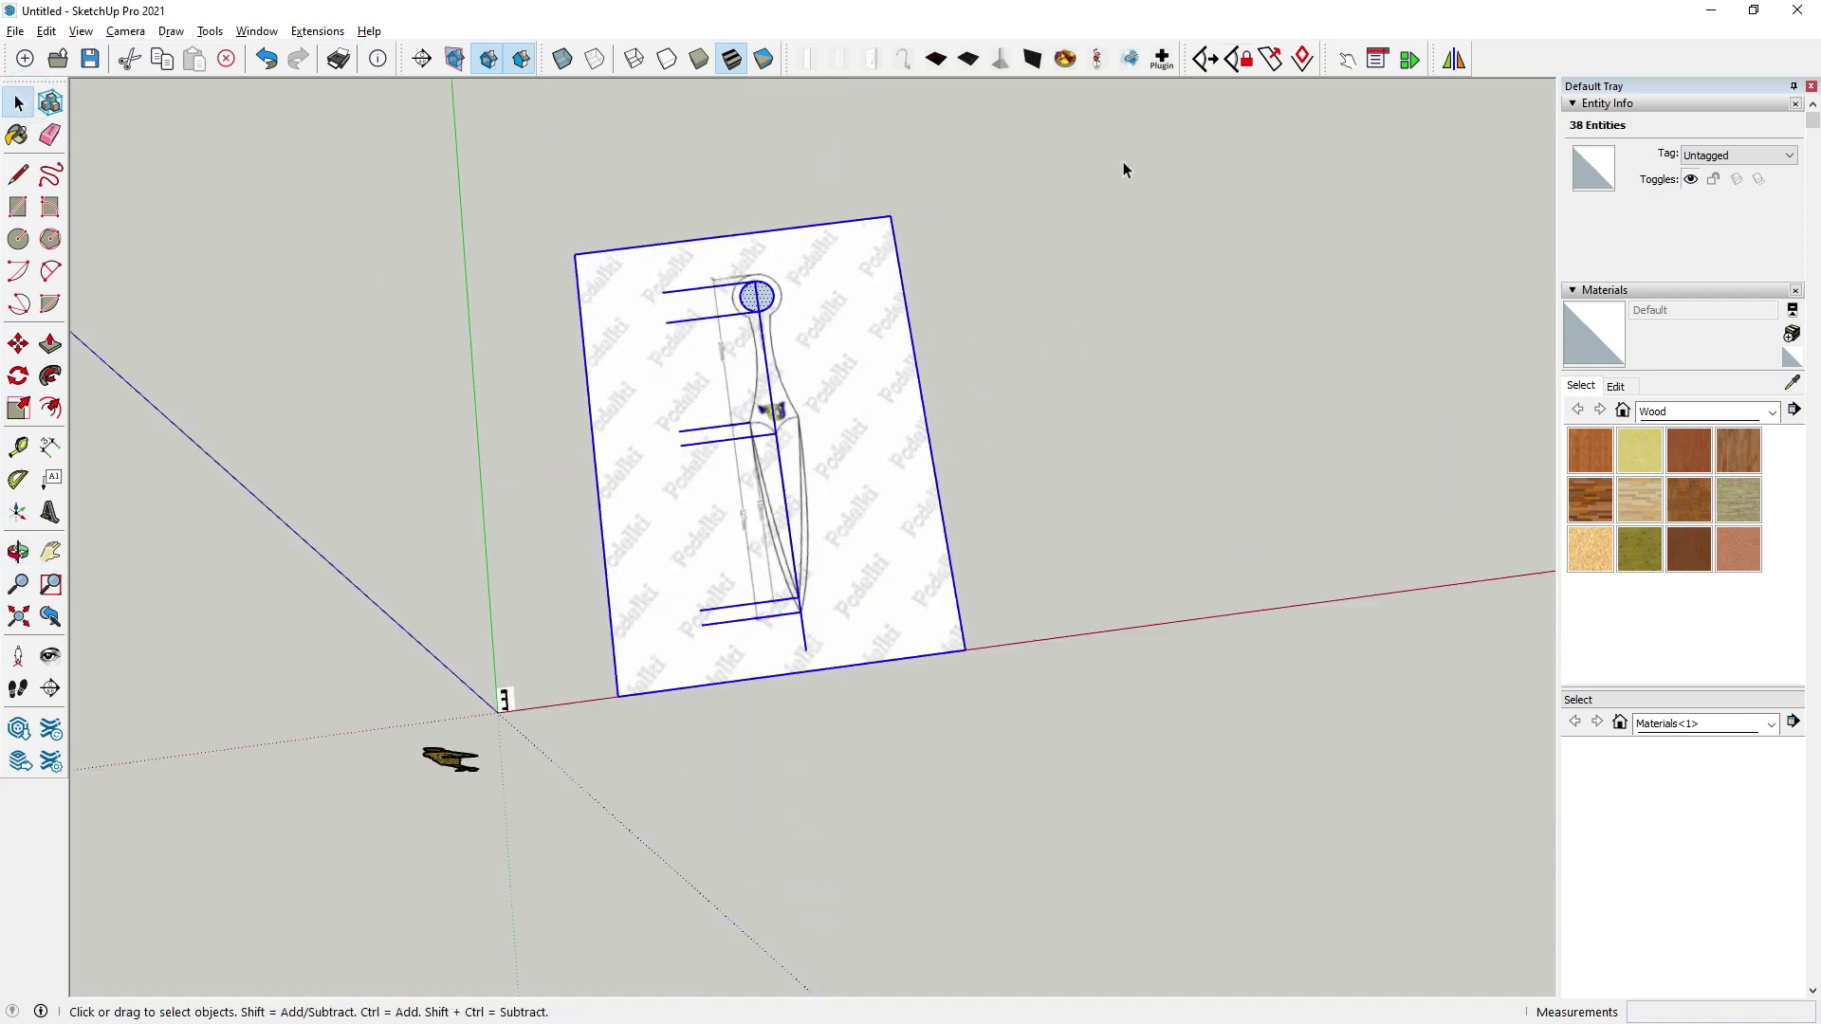
scroll(637, 285, "up", 5)
scroll(799, 381, "up", 5)
scroll(810, 412, "up", 3)
left_click(810, 412)
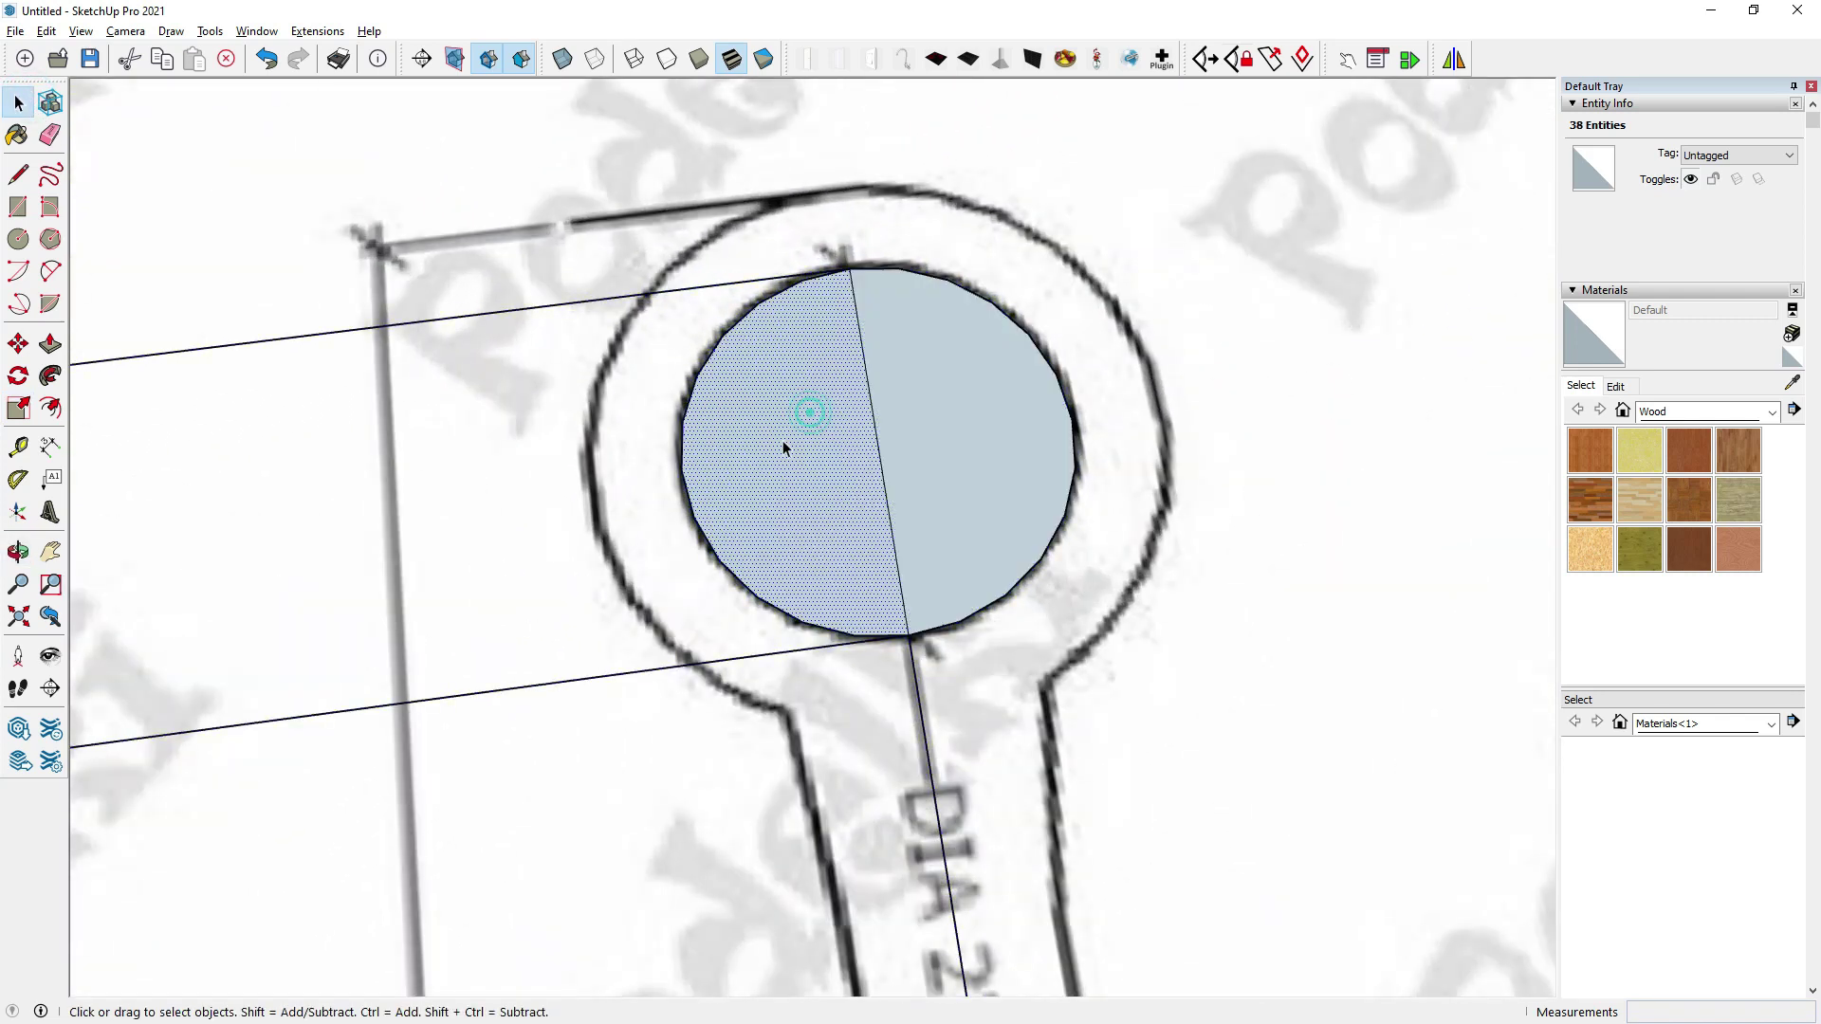
left_click(47, 142)
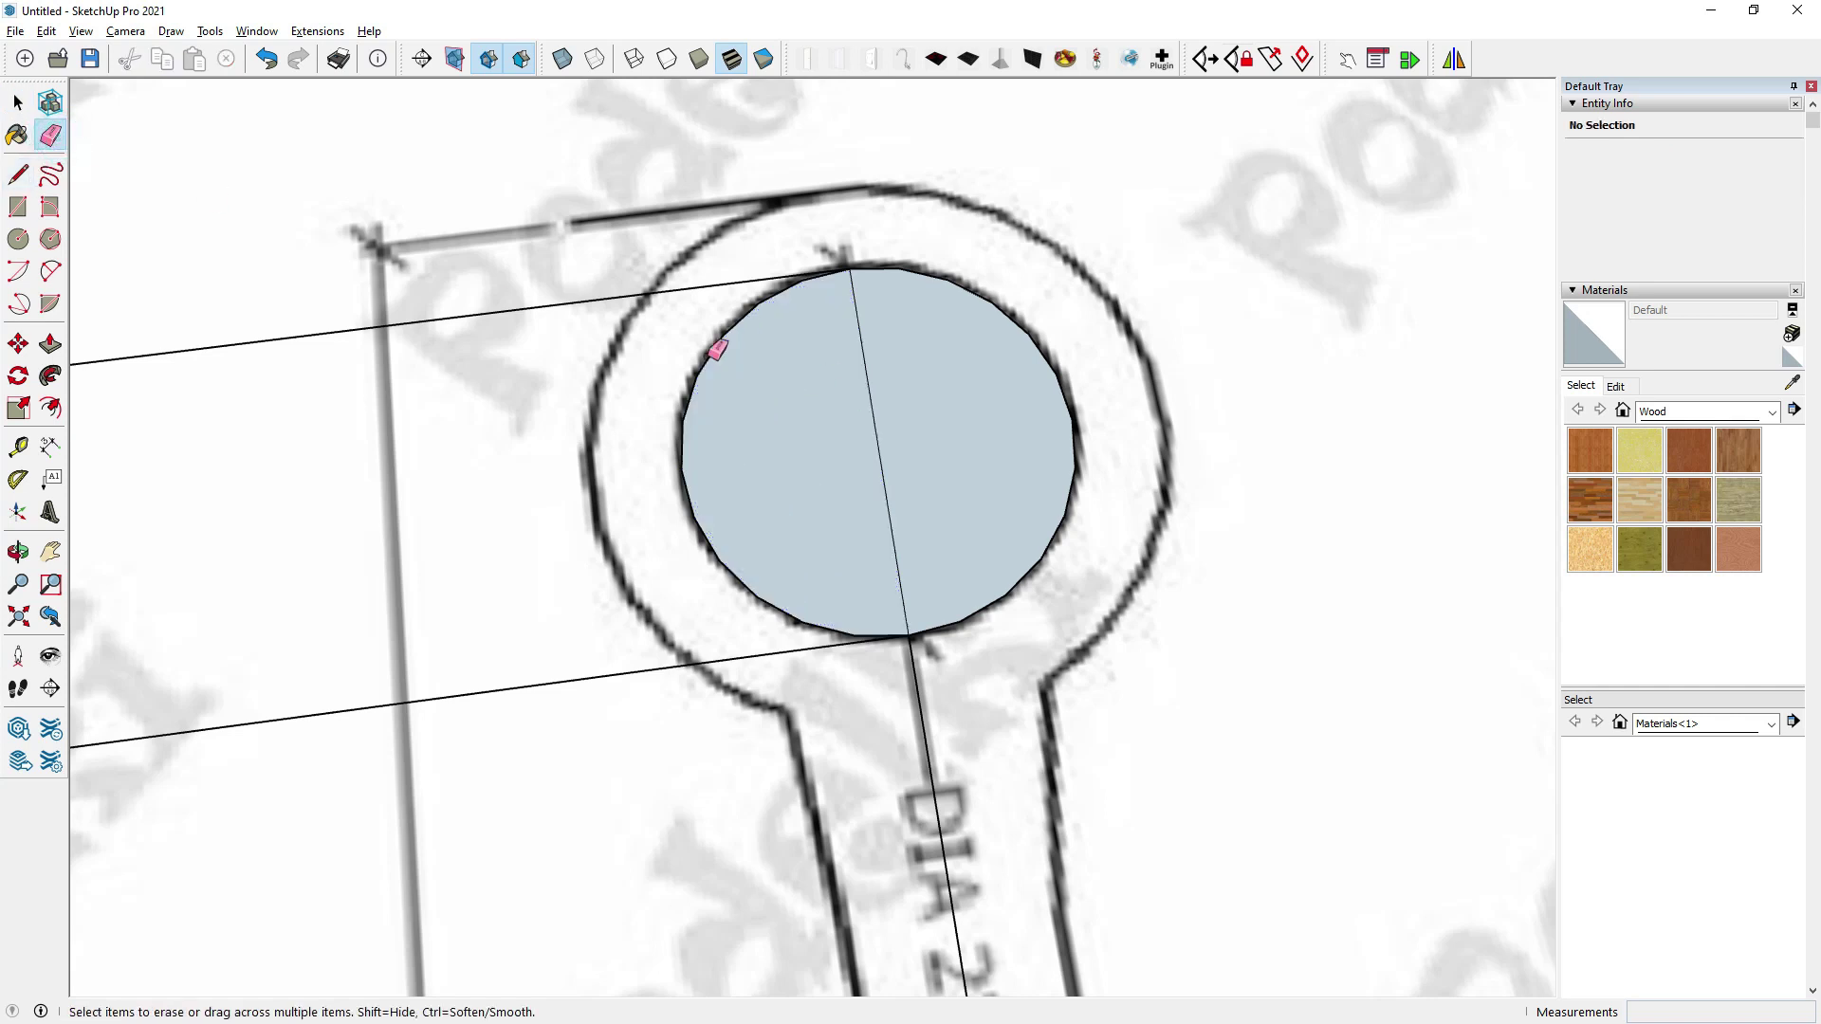
left_click_drag(861, 324, 870, 342)
left_click_drag(671, 585, 653, 420)
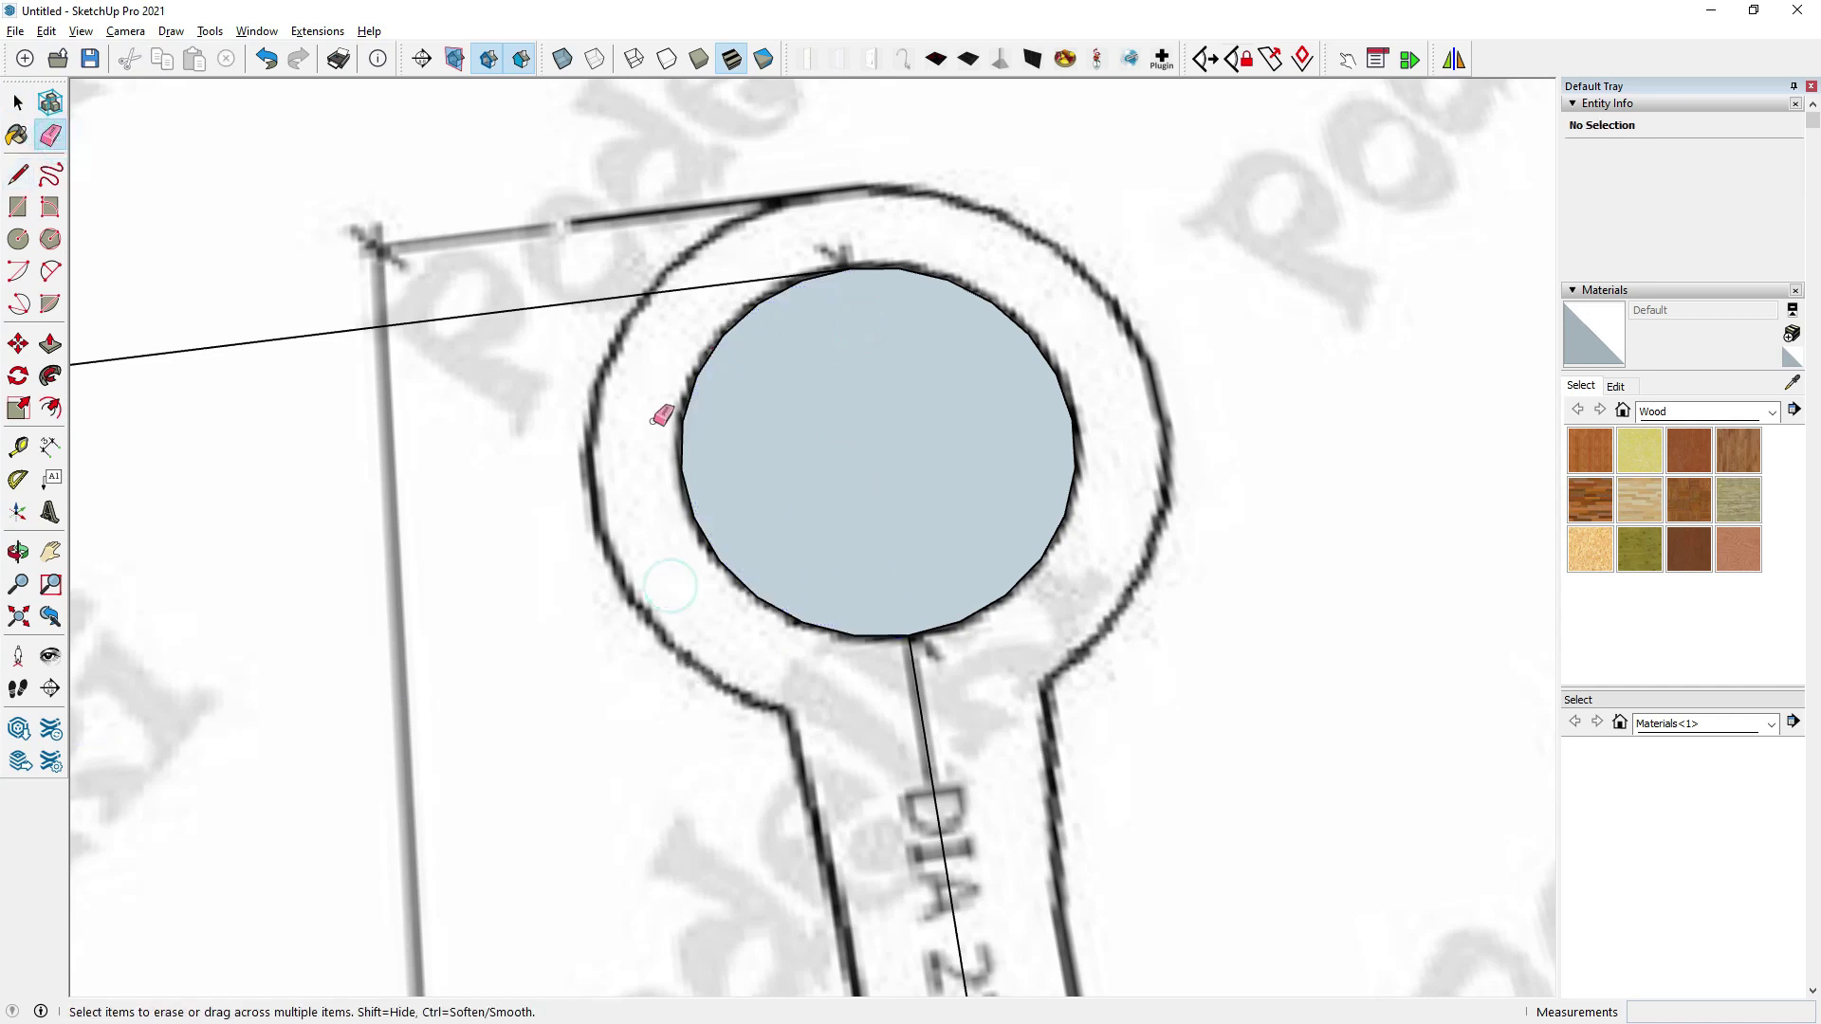
left_click_drag(655, 232, 646, 319)
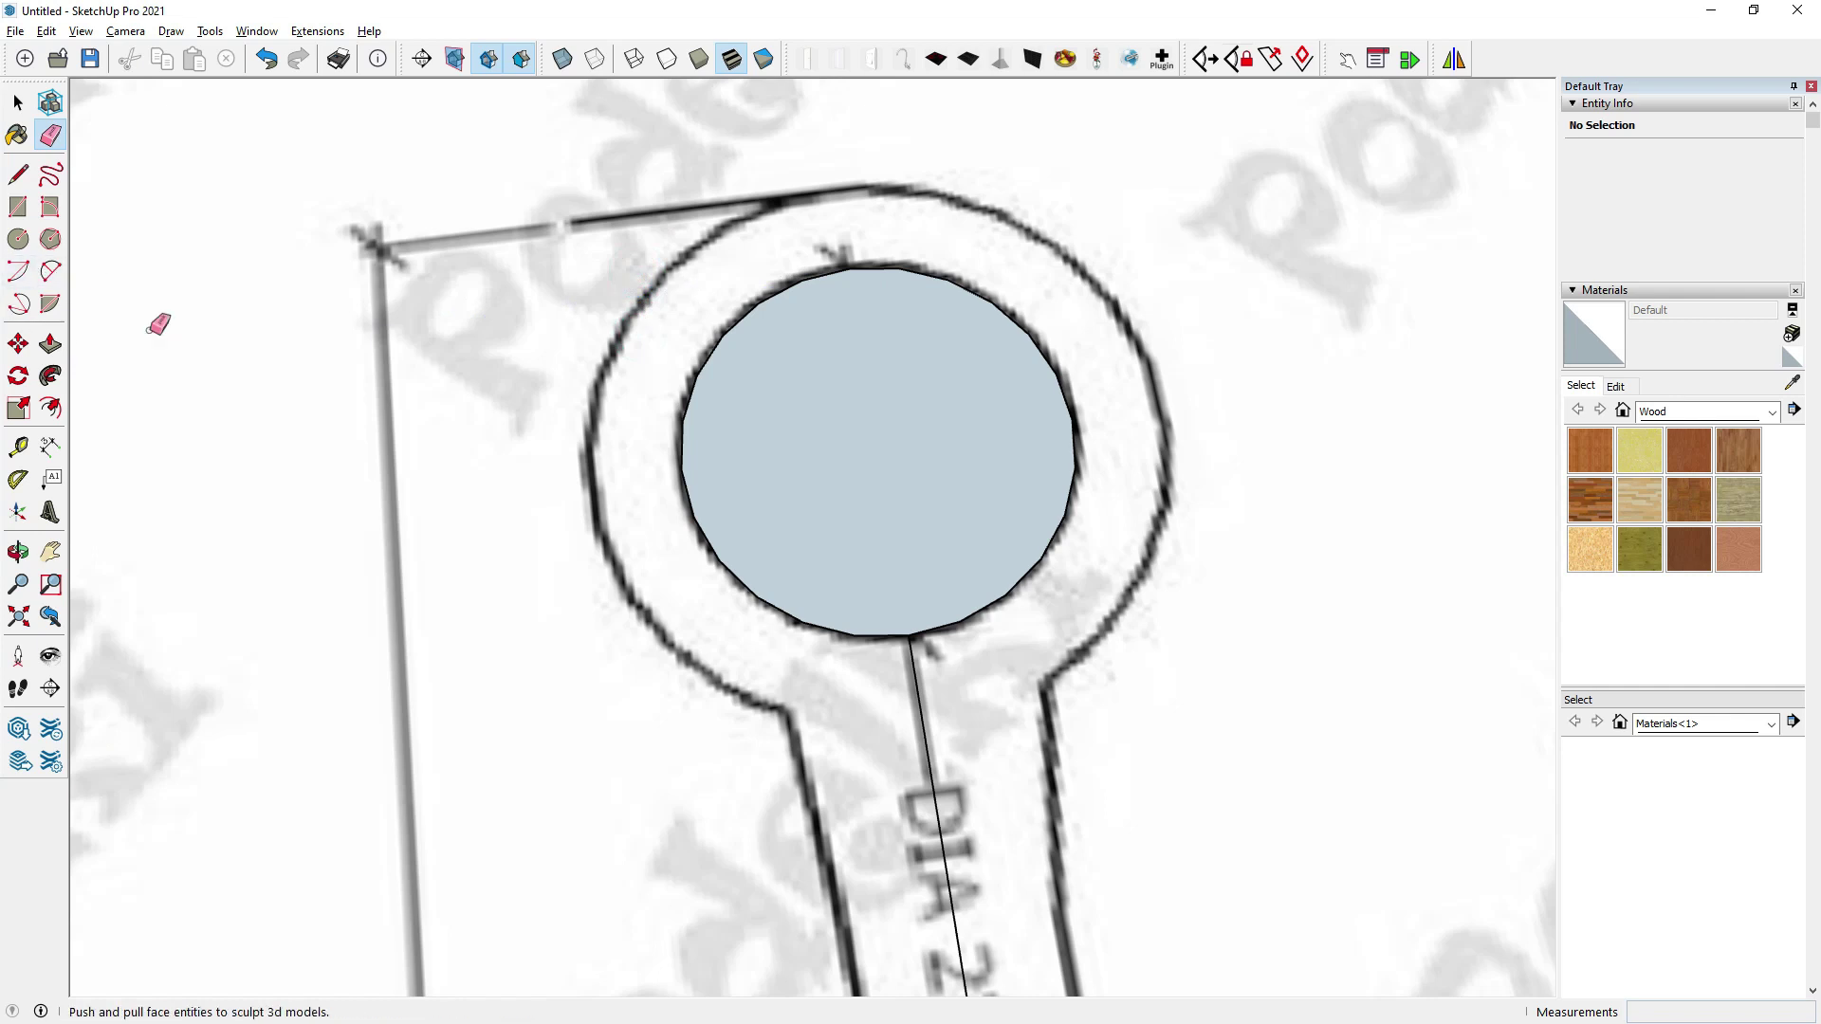
Select the pommel circle and edit its 24-segment count in Entity Info.
left_click(19, 100)
left_click(771, 300)
left_click(1714, 201)
type("12")
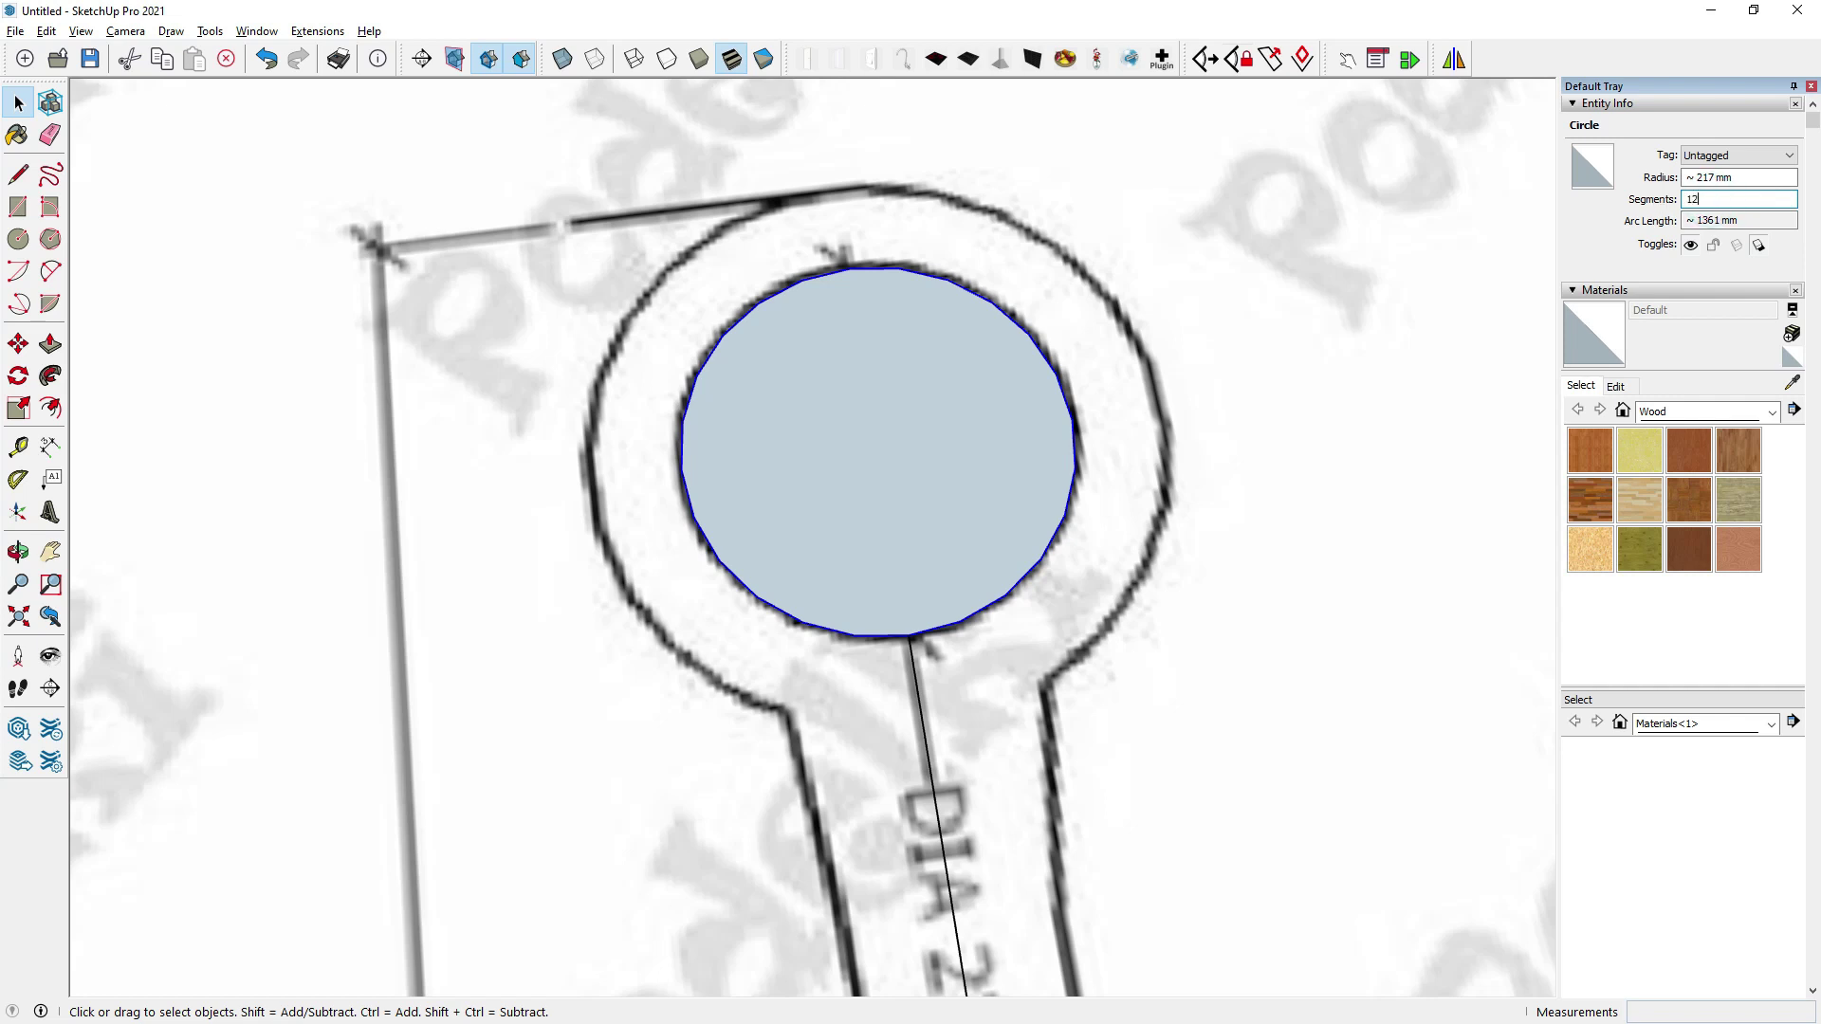
Set the pommel circle to 120 segments and select its face.
type("0")
key("Return")
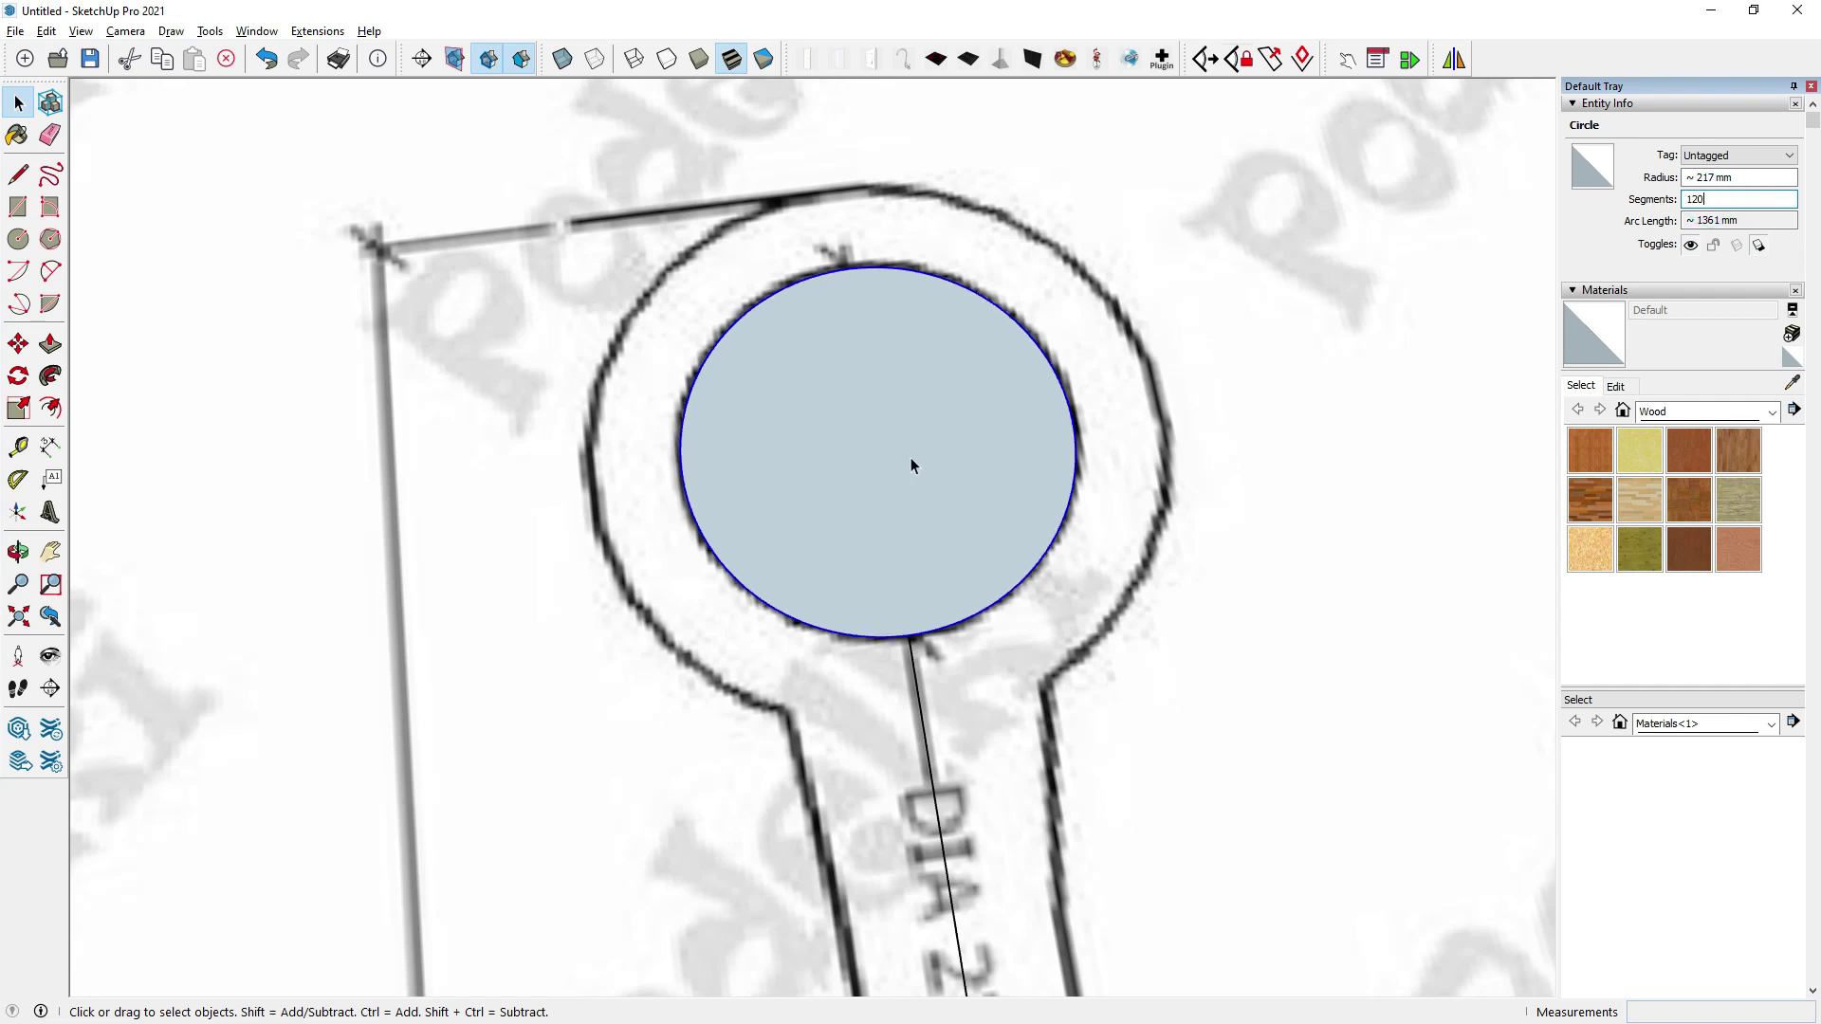
left_click(910, 458)
middle_click_drag(910, 458, 855, 411)
Offset the circle's edge 100 mm outward to create the surrounding ring.
left_click(50, 408)
scroll(707, 389, "up", 2)
left_click(715, 400)
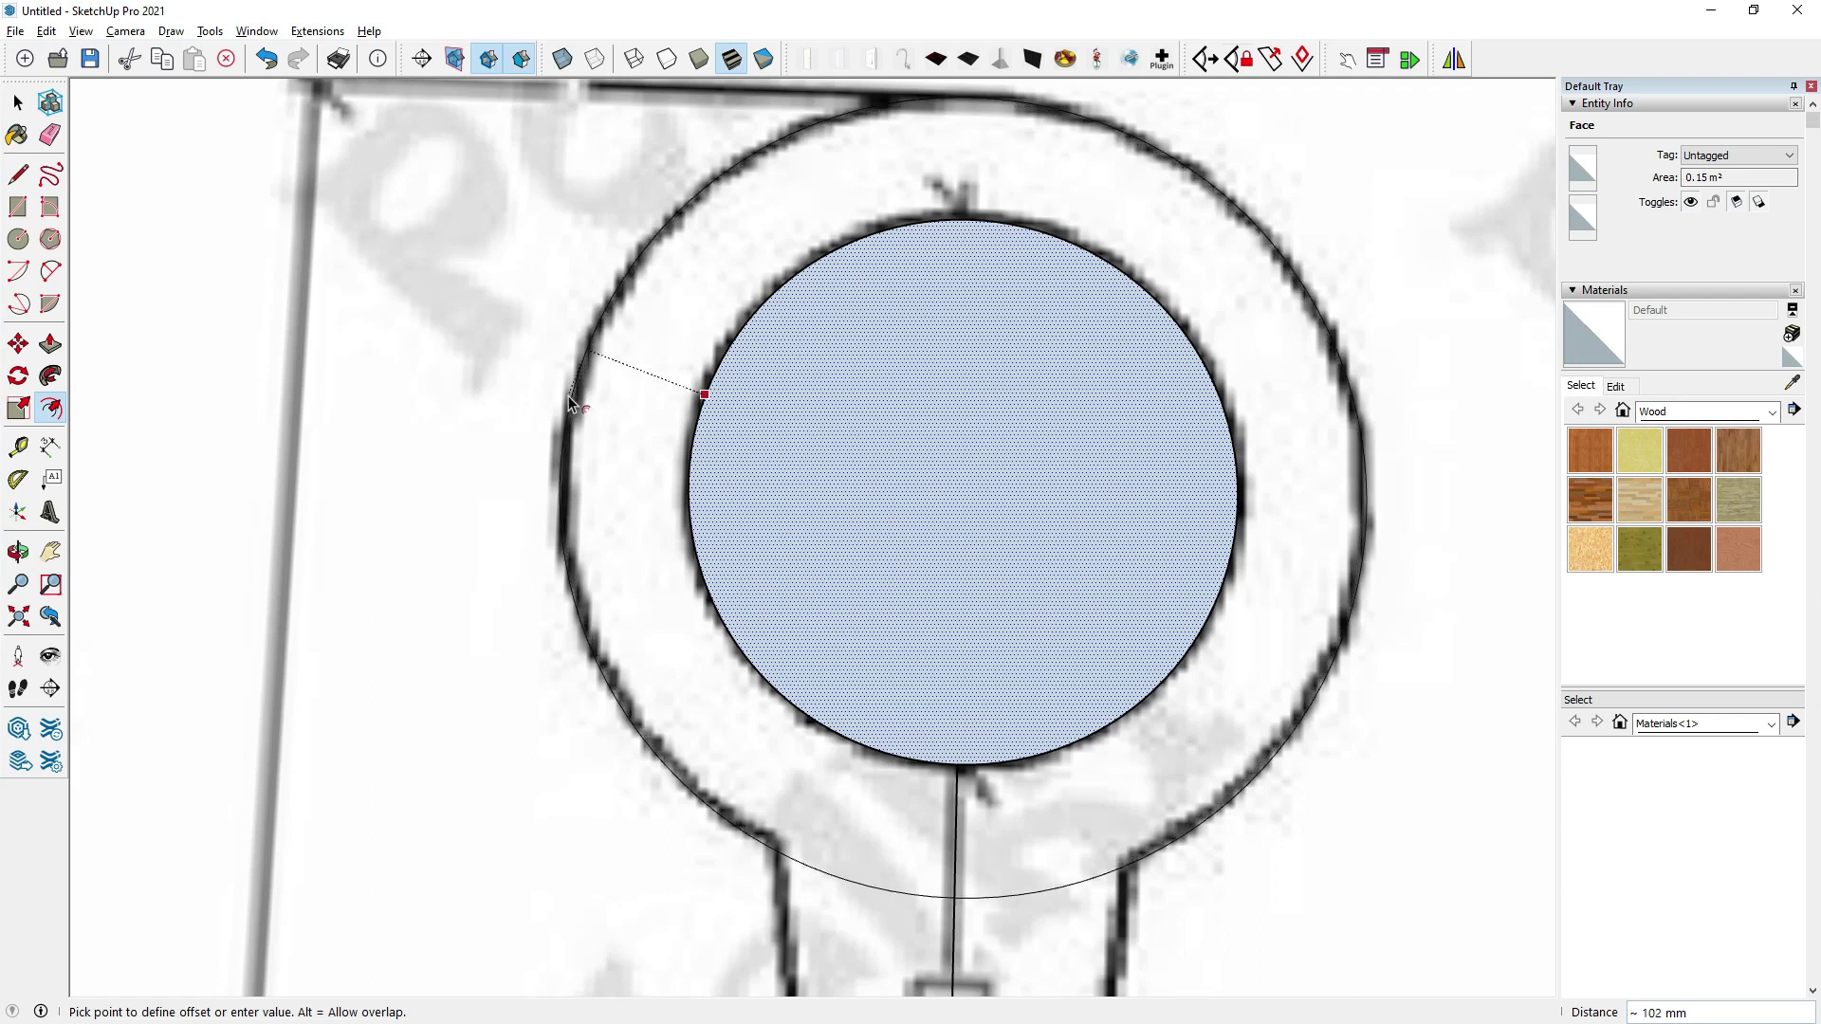
left_click(569, 396)
type("100")
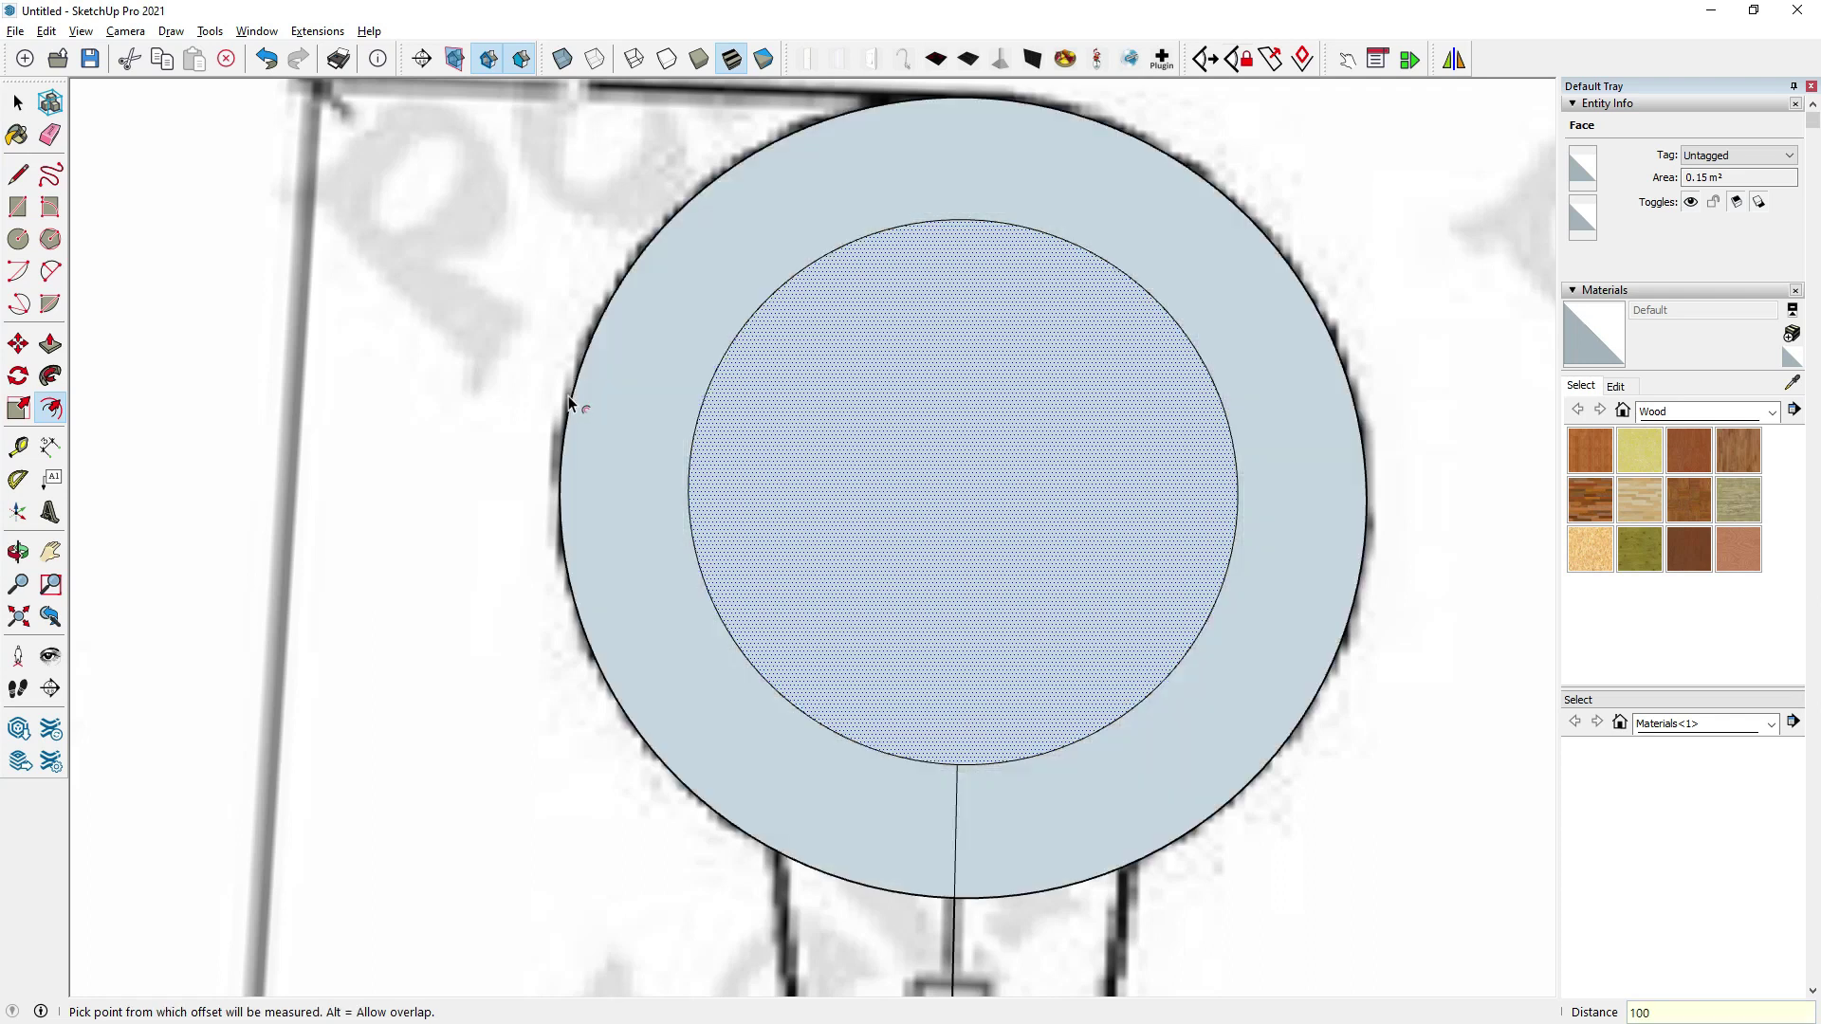
scroll(807, 298, "down", 3)
scroll(919, 362, "down", 3)
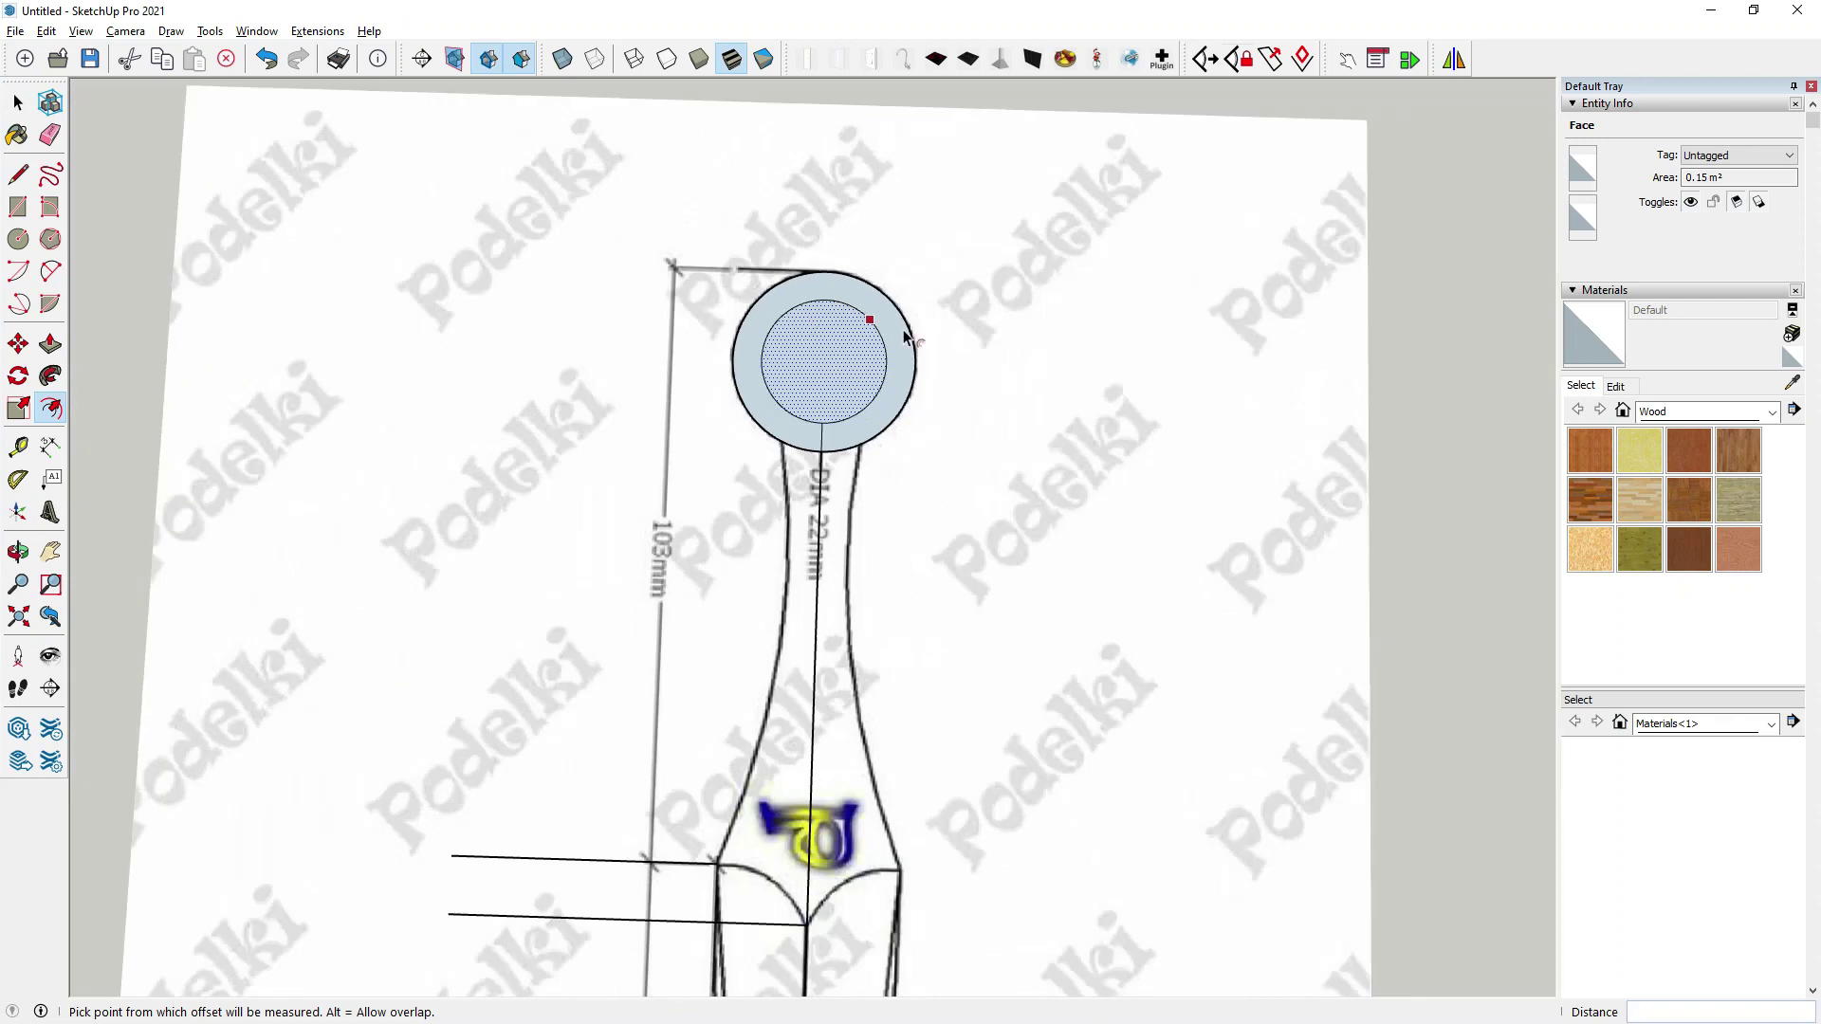
scroll(919, 361, "down", 1)
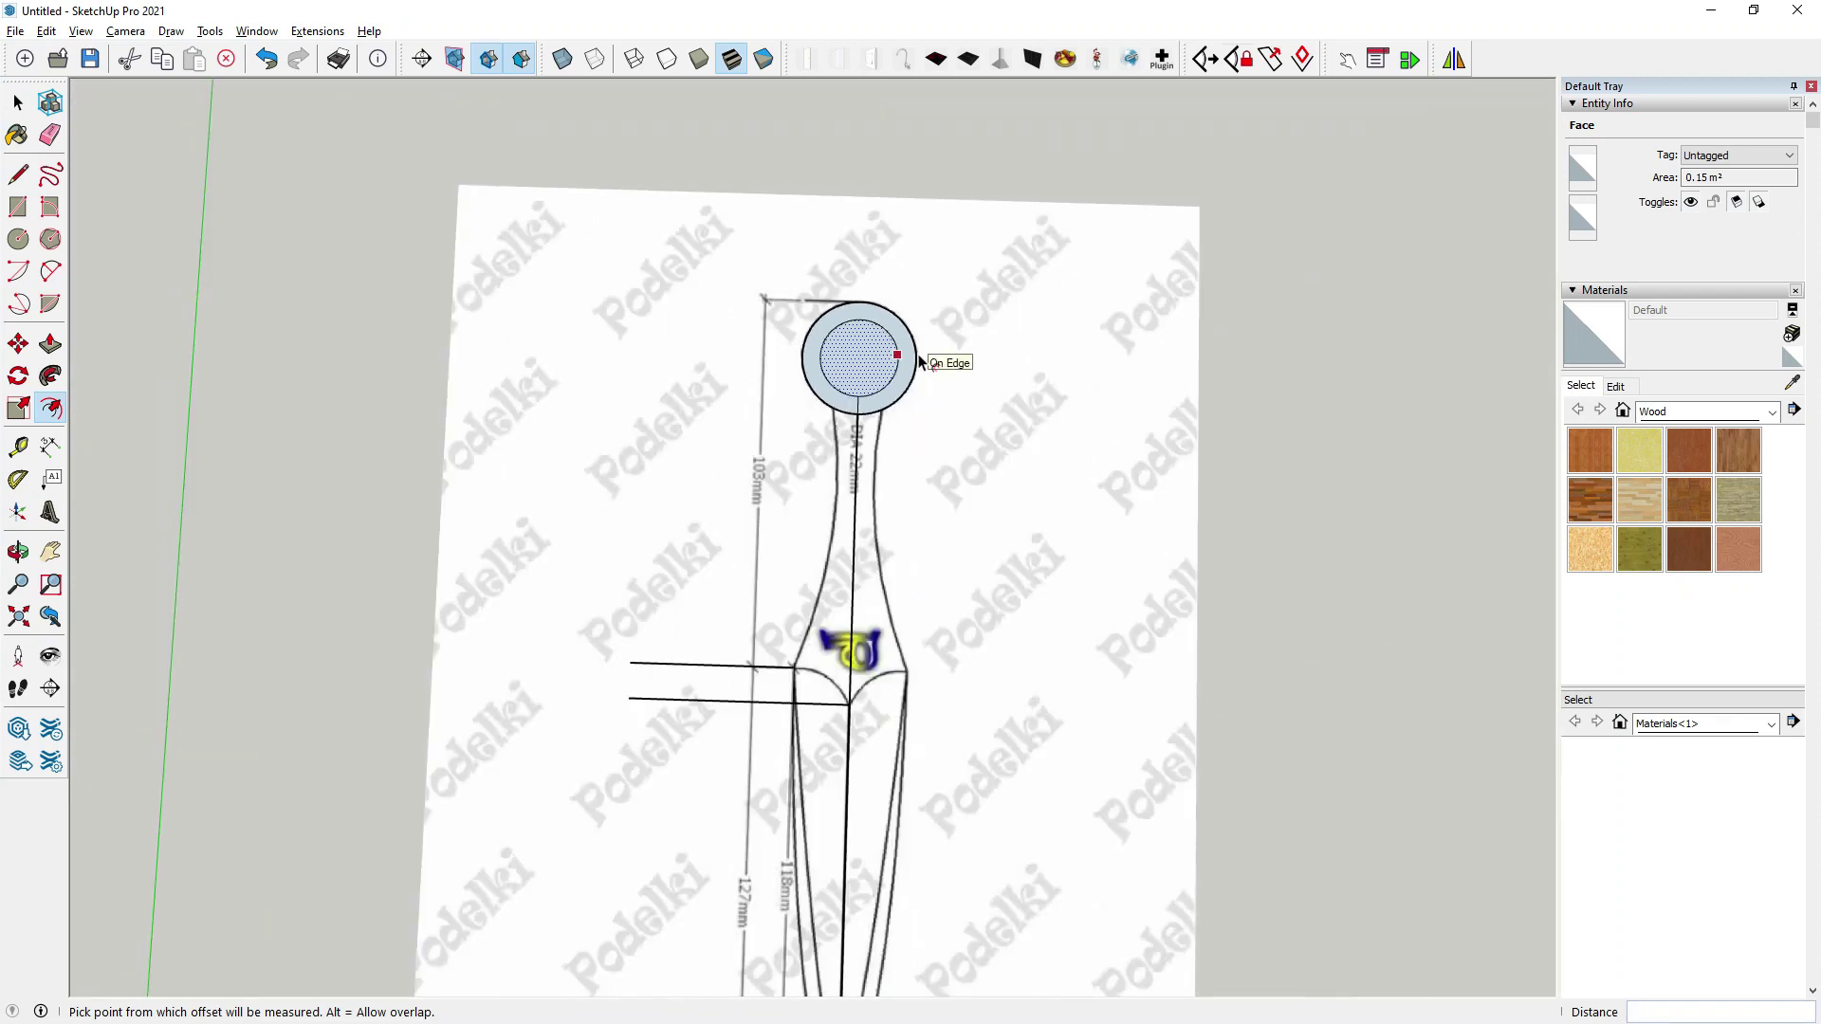
scroll(919, 361, "up", 3)
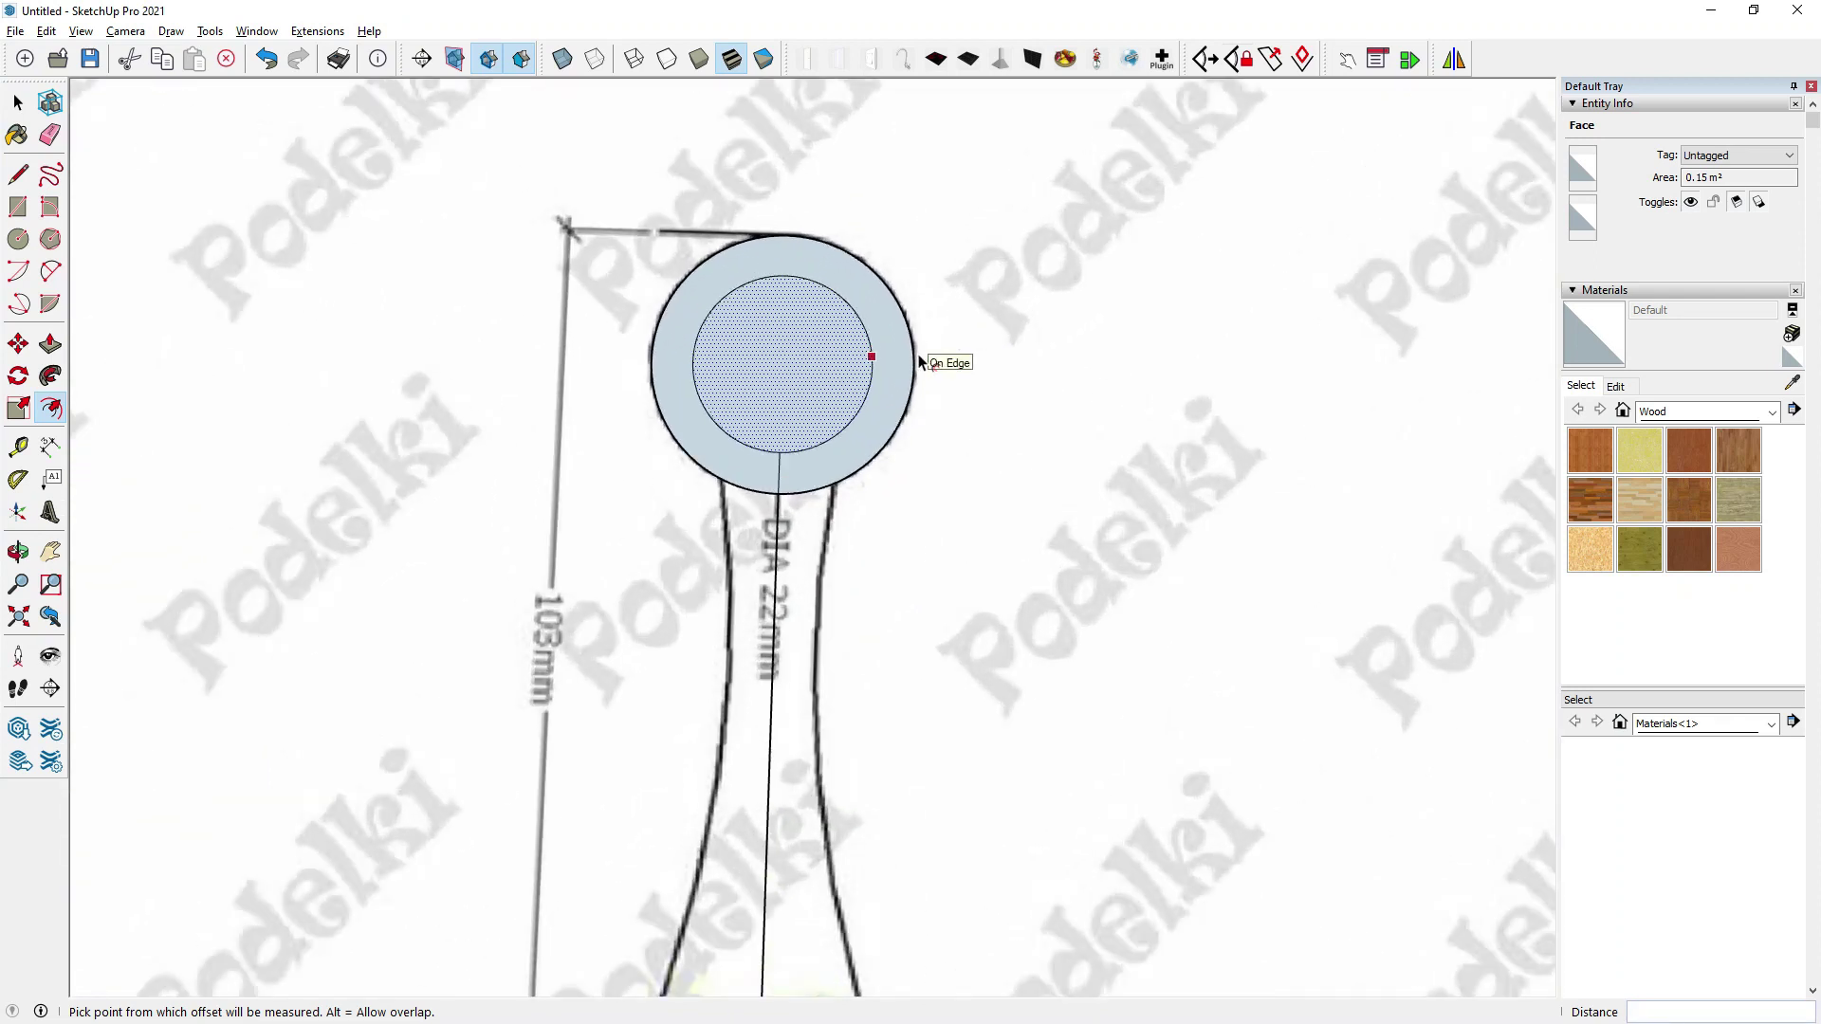
scroll(919, 361, "down", 1)
scroll(919, 361, "down", 1)
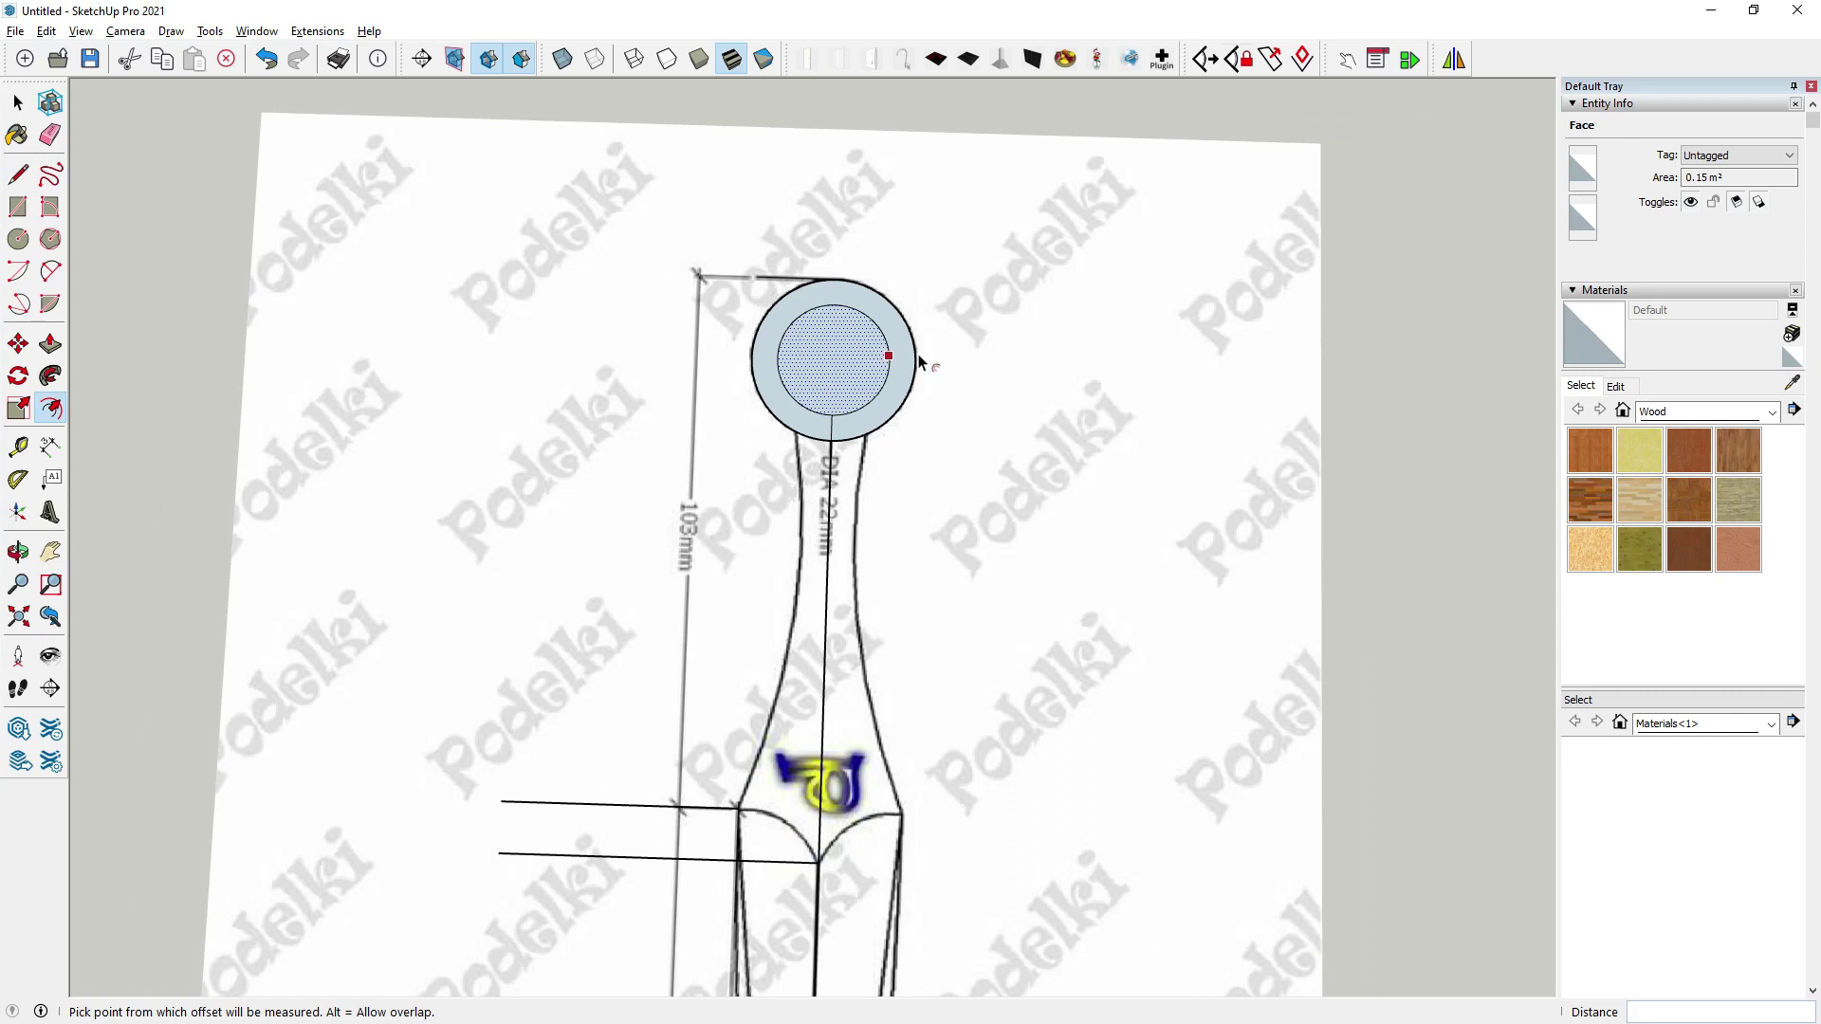
scroll(919, 362, "down", 1)
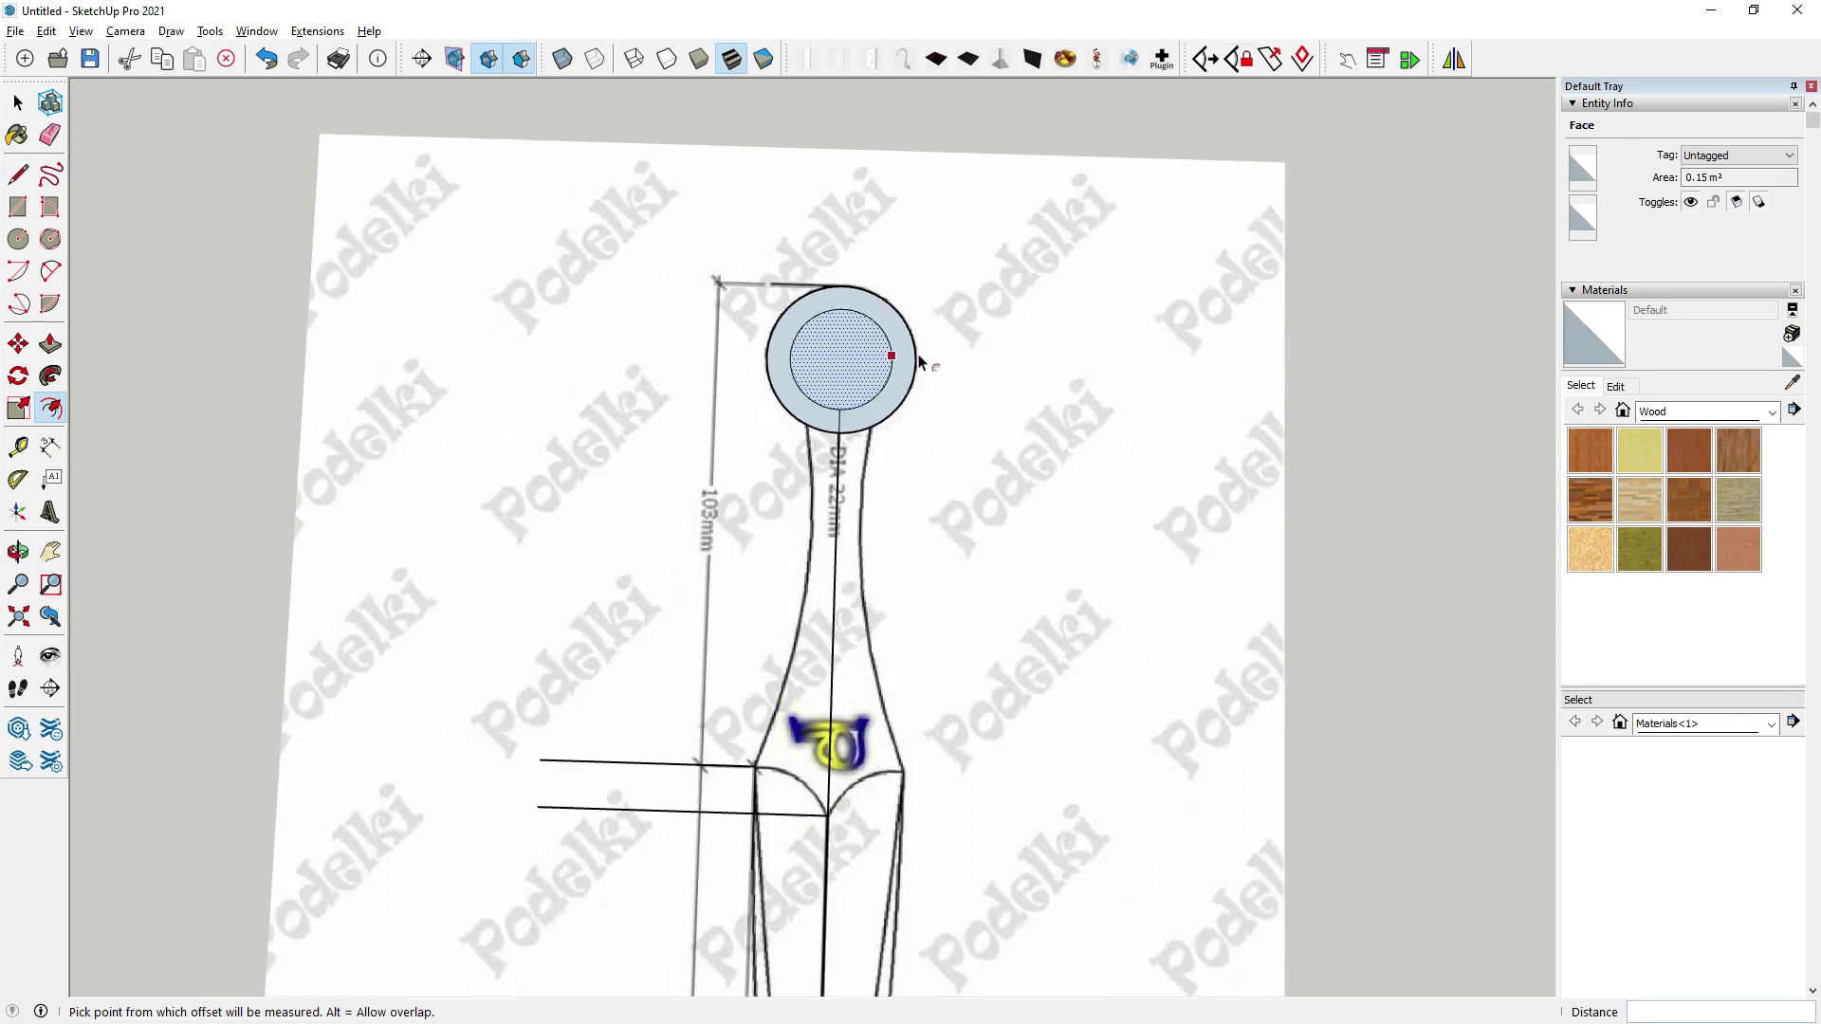
scroll(918, 415, "up", 1)
Draw a 2-point arc for the guard curve from its left corner to the centre line.
left_click(18, 174)
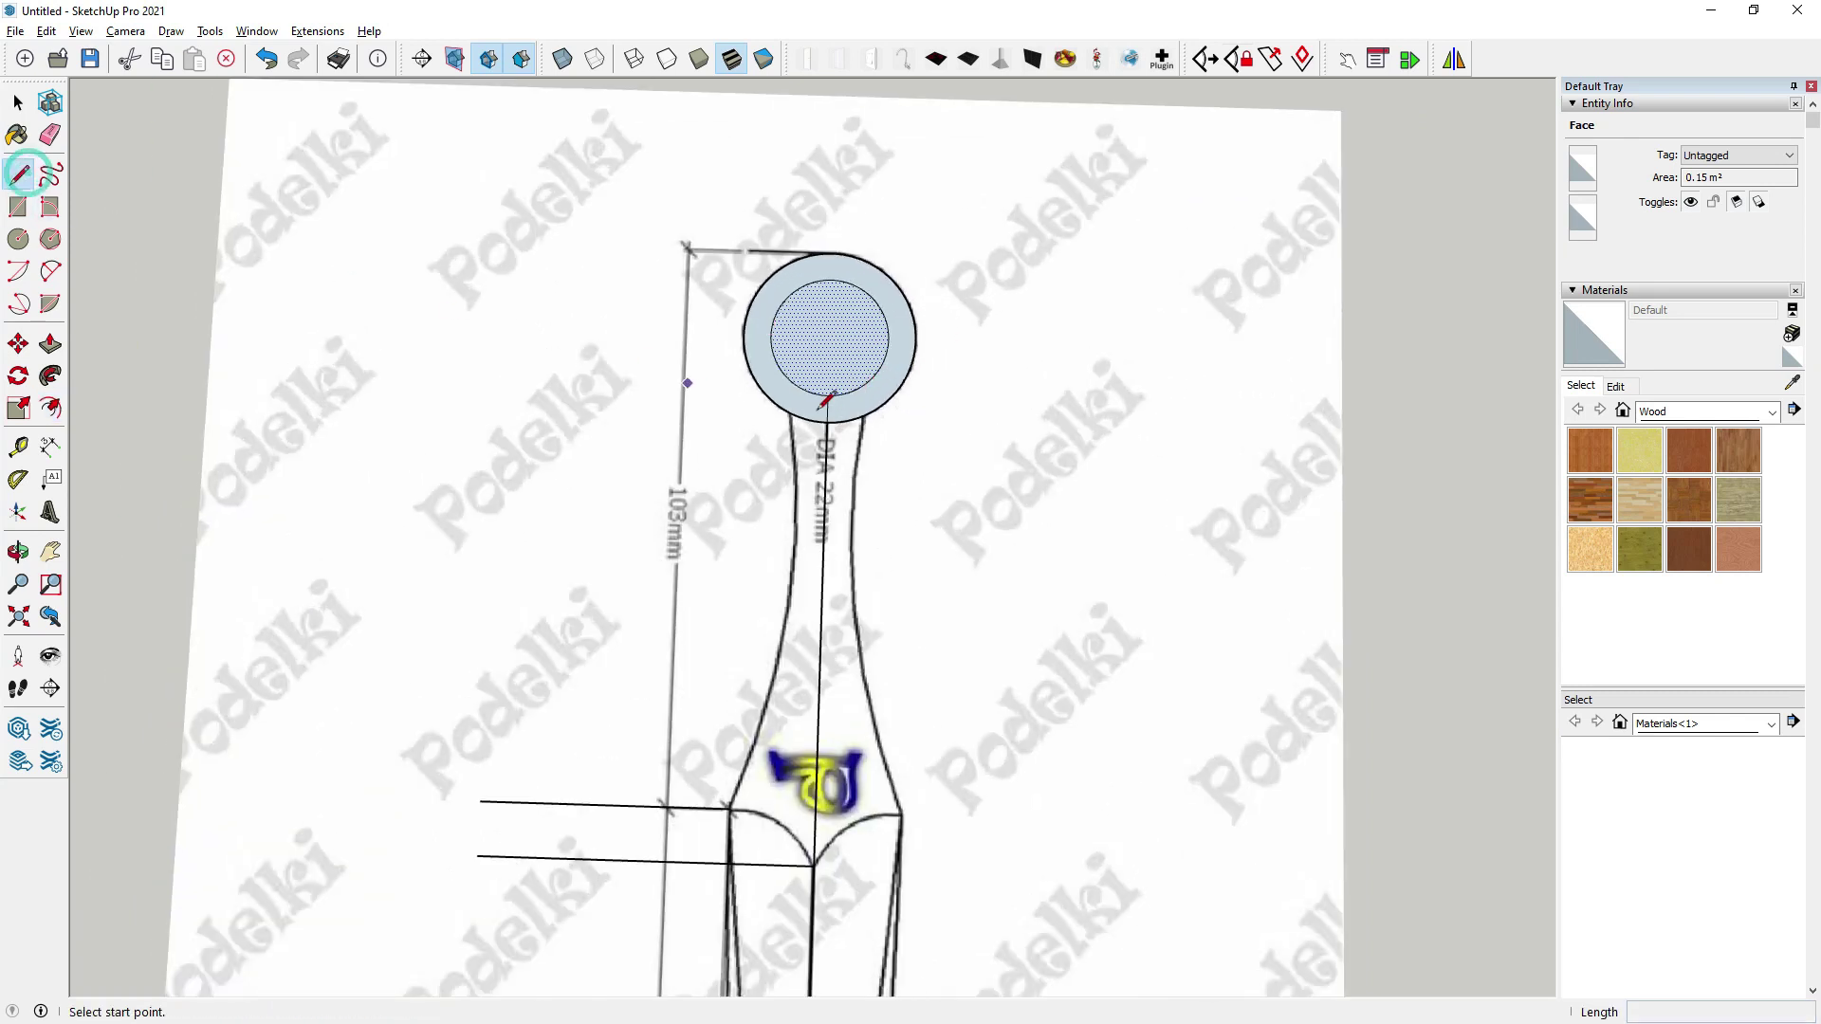
middle_click_drag(759, 801, 802, 532, "shift")
scroll(801, 532, "up", 3)
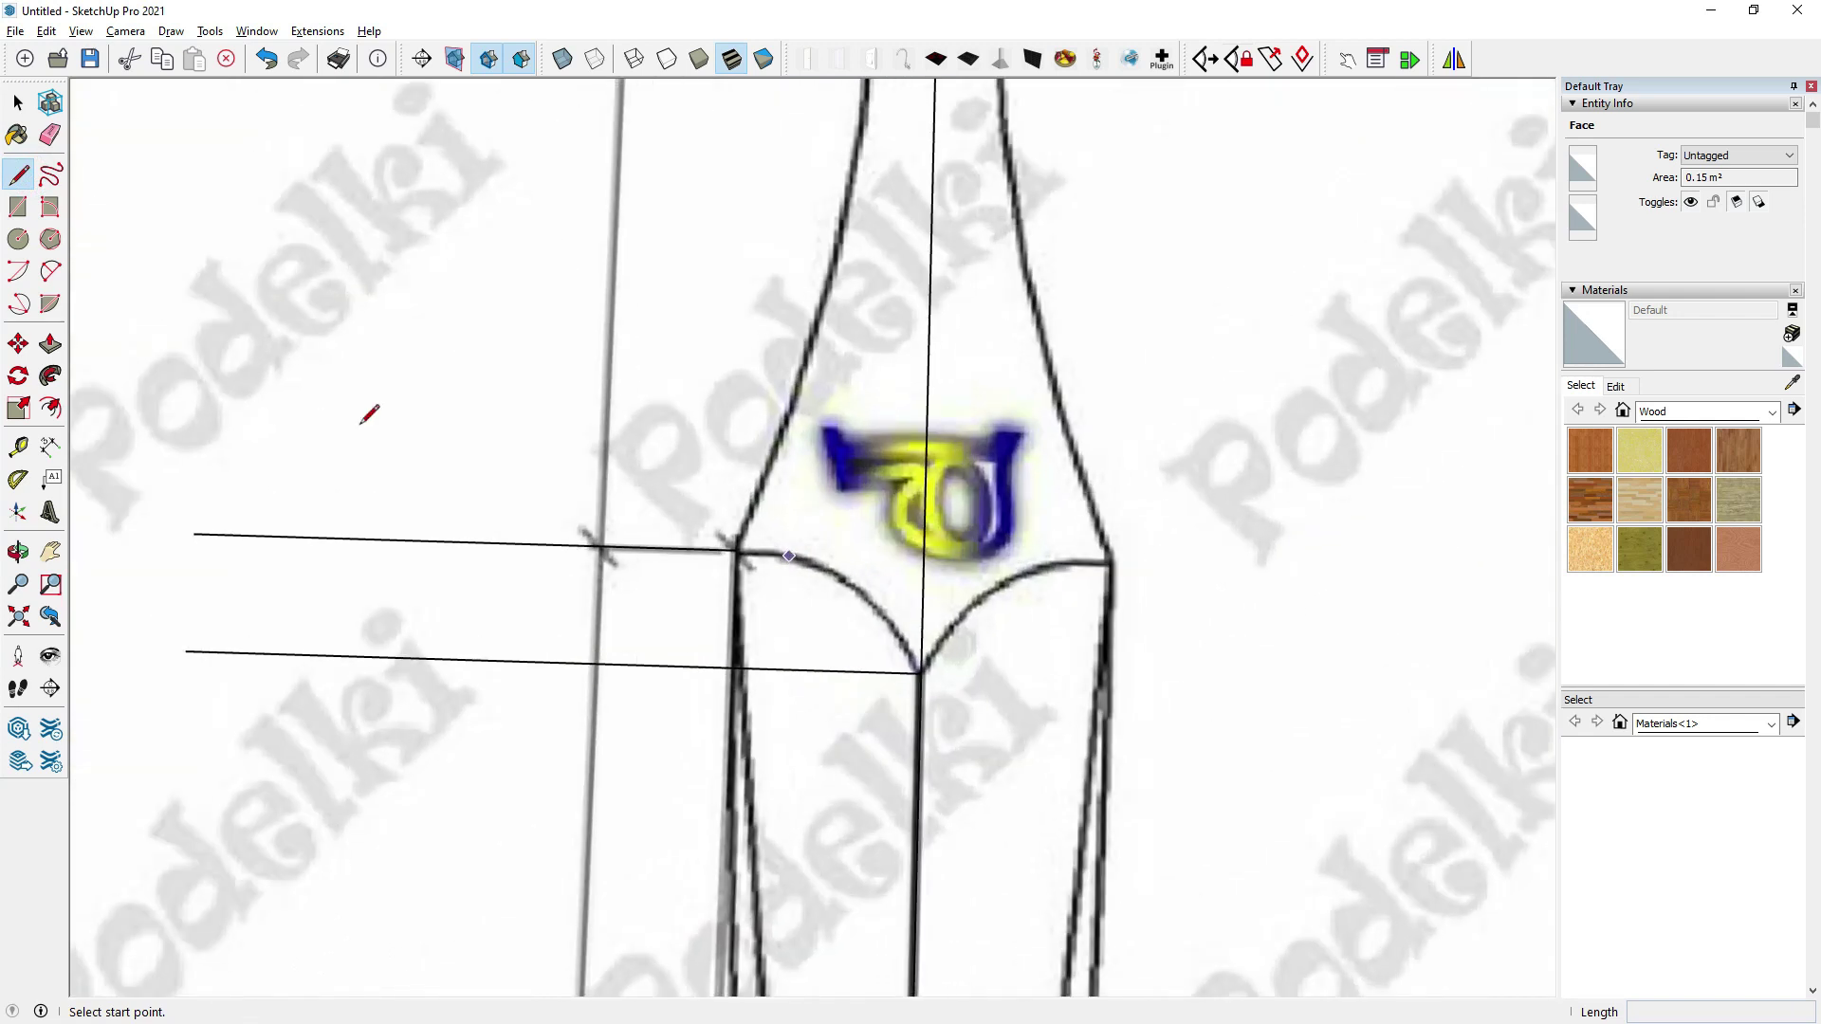
left_click(50, 271)
scroll(949, 750, "up", 3)
scroll(674, 459, "up", 1)
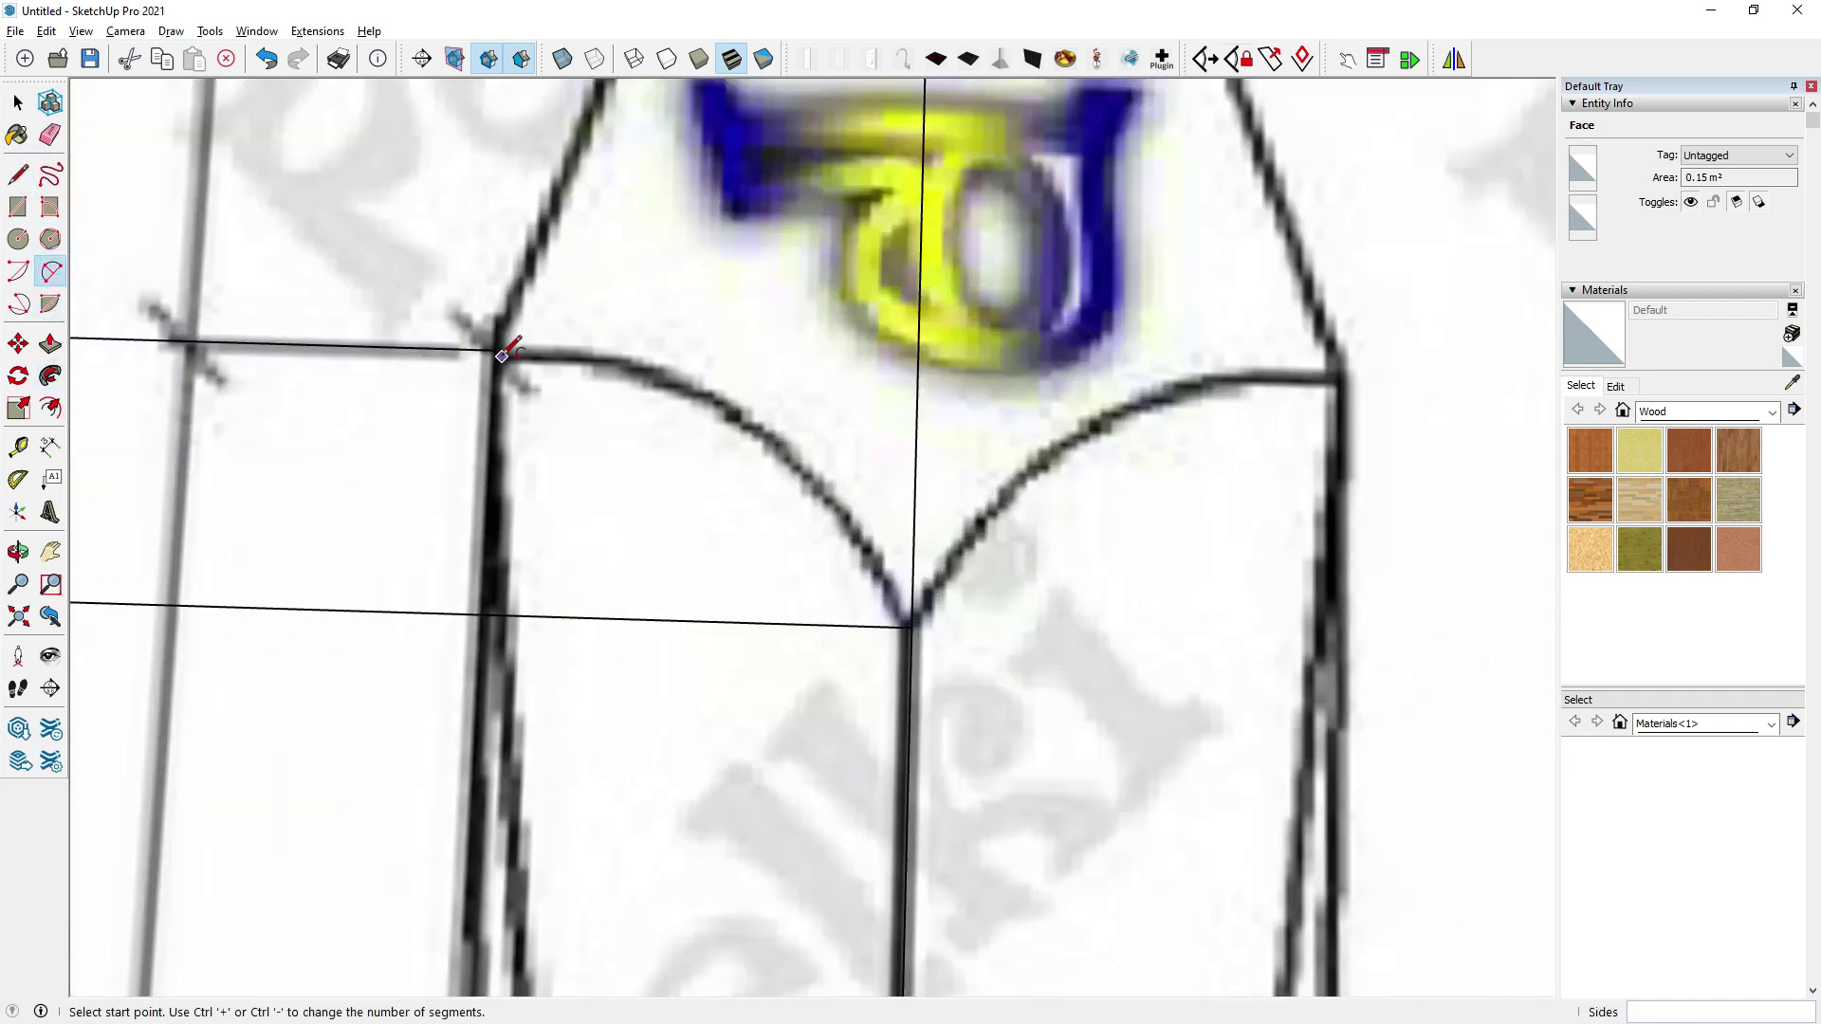
left_click(494, 350)
left_click(913, 621)
scroll(910, 622, "down", 3)
scroll(853, 664, "down", 2)
scroll(790, 754, "up", 3)
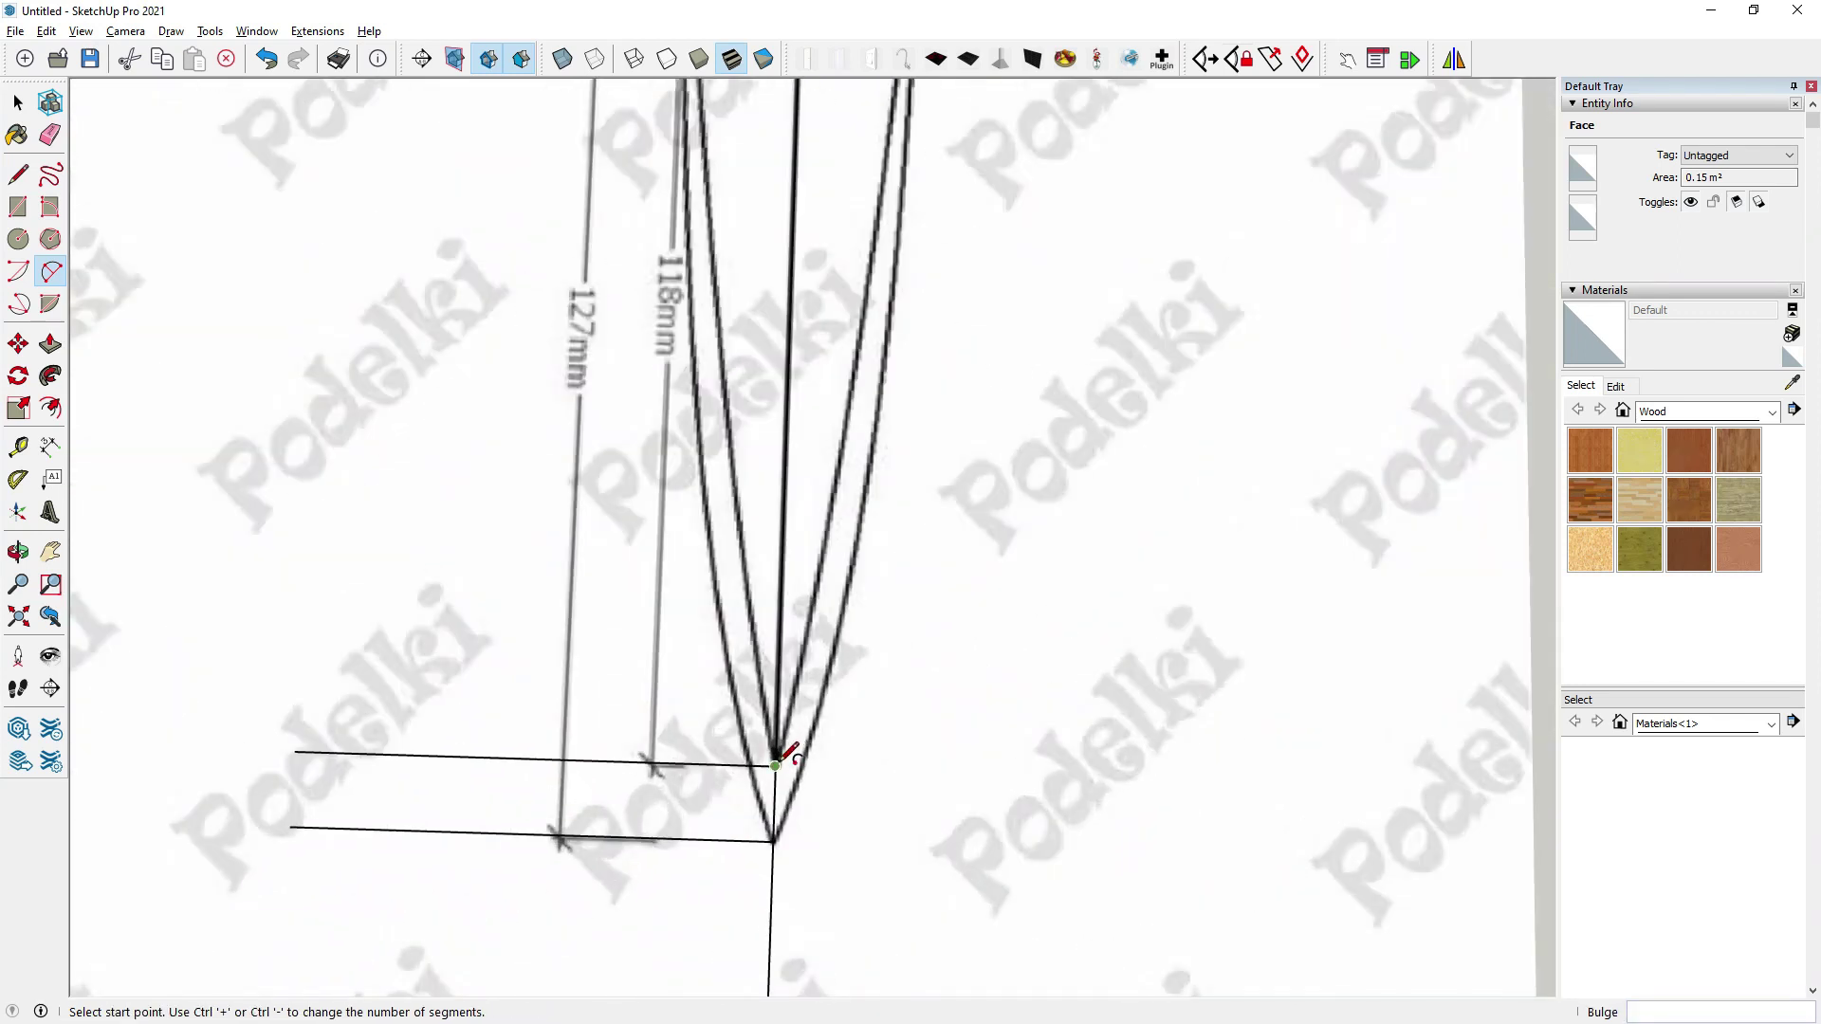
Trace the two blade edge arcs from the tip toward the guard, setting each bulge.
left_click(776, 762)
scroll(776, 761, "down", 2)
scroll(732, 180, "up", 3)
left_click(729, 175)
scroll(759, 645, "up", 1)
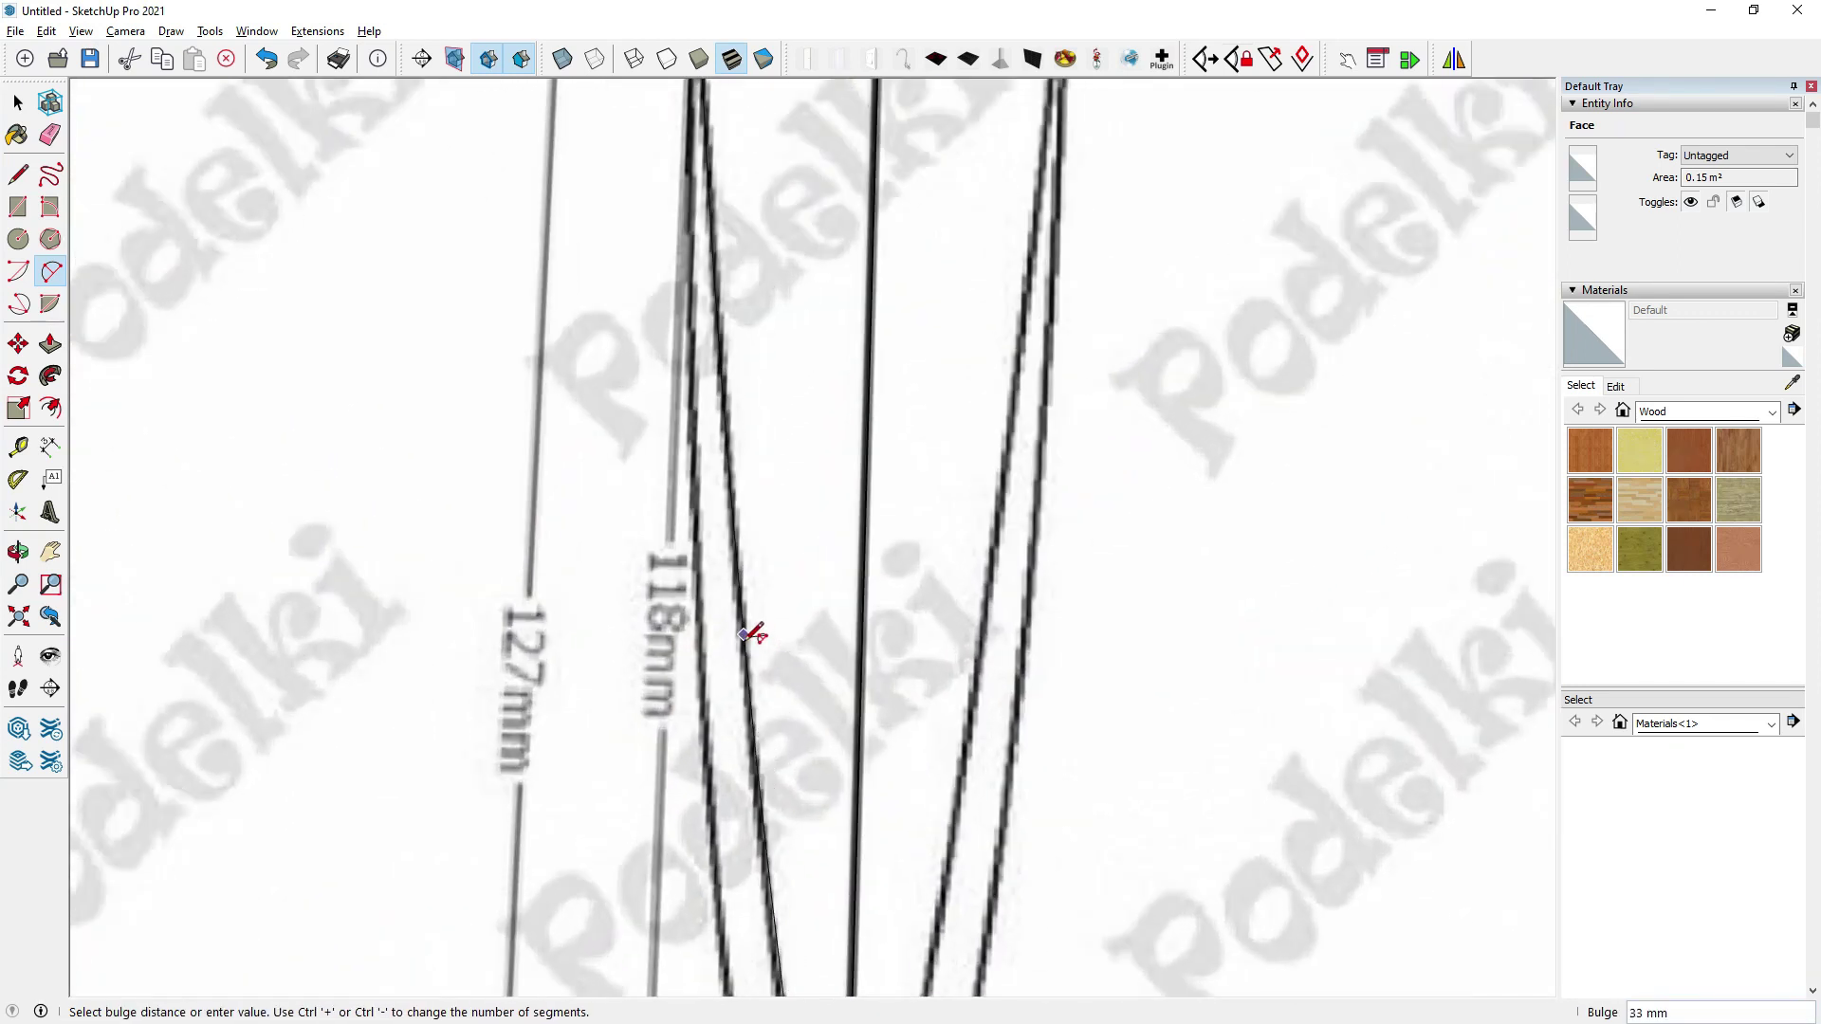
left_click(749, 634)
scroll(816, 284, "down", 3)
scroll(835, 807, "up", 3)
scroll(839, 922, "up", 2)
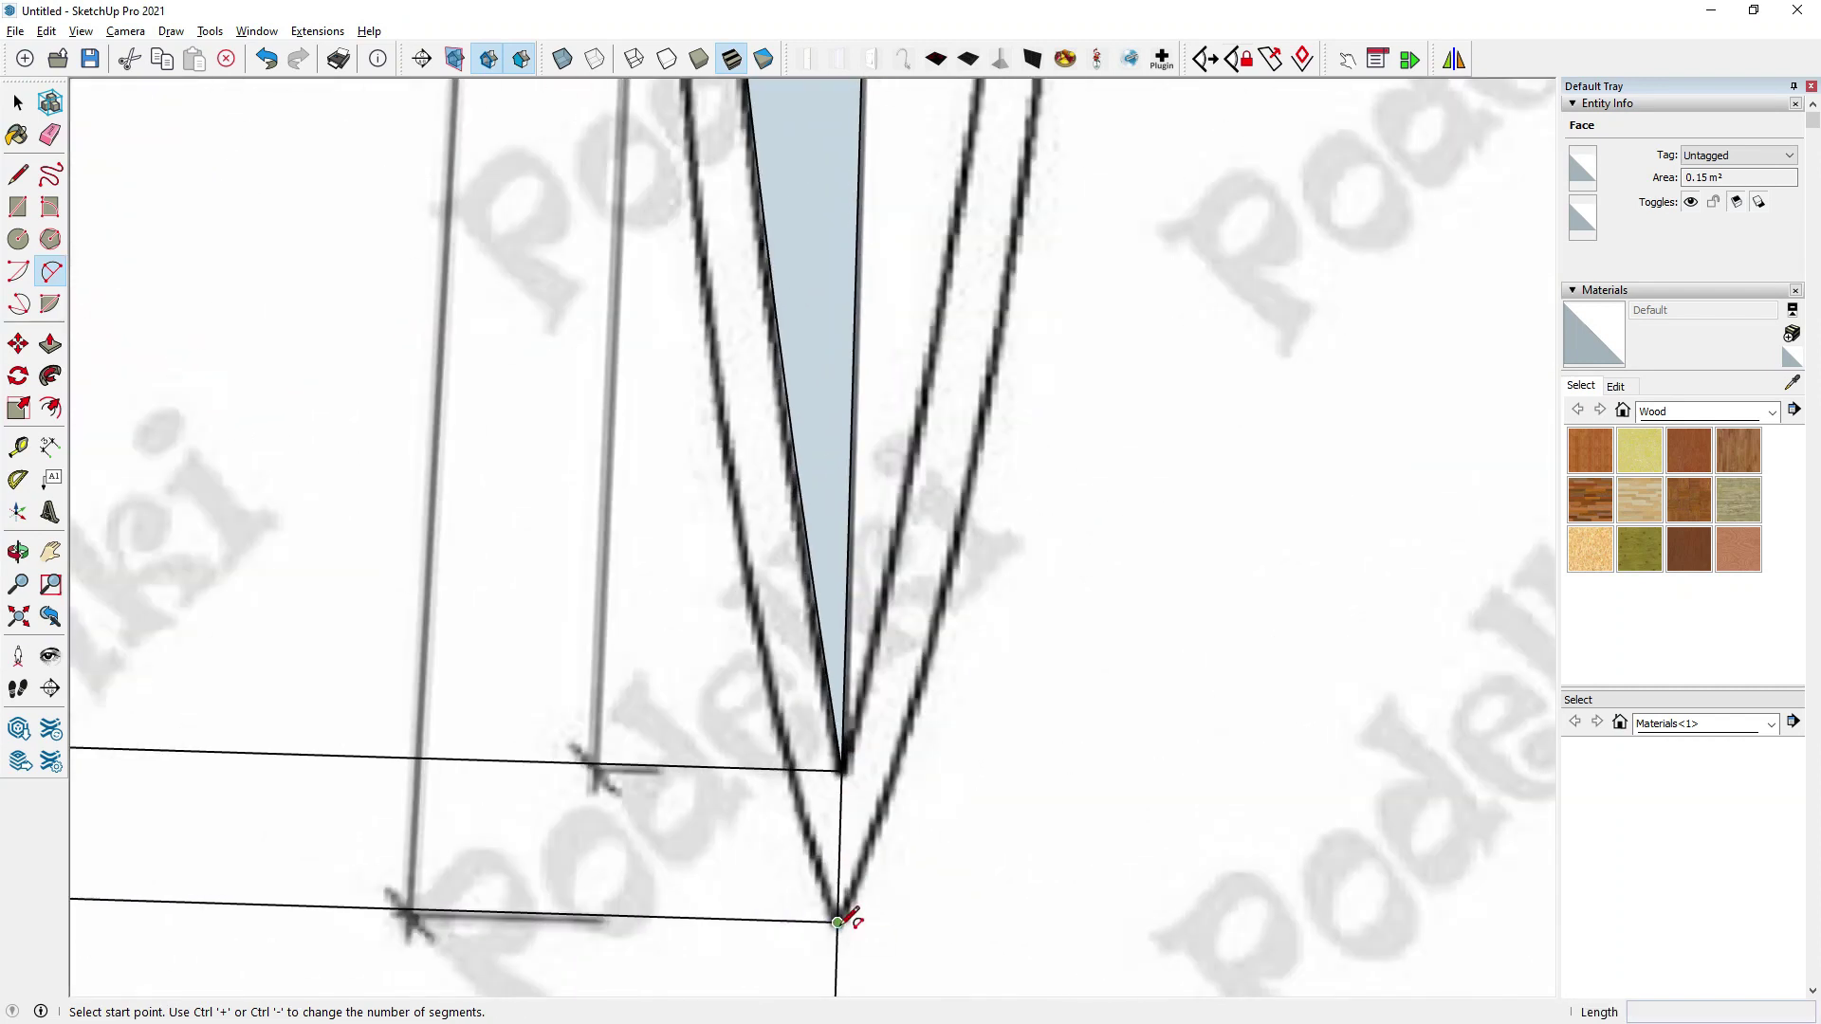
left_click(839, 922)
scroll(839, 922, "down", 3)
scroll(772, 256, "up", 3)
left_click(772, 203)
scroll(772, 203, "down", 2)
scroll(785, 785, "up", 2)
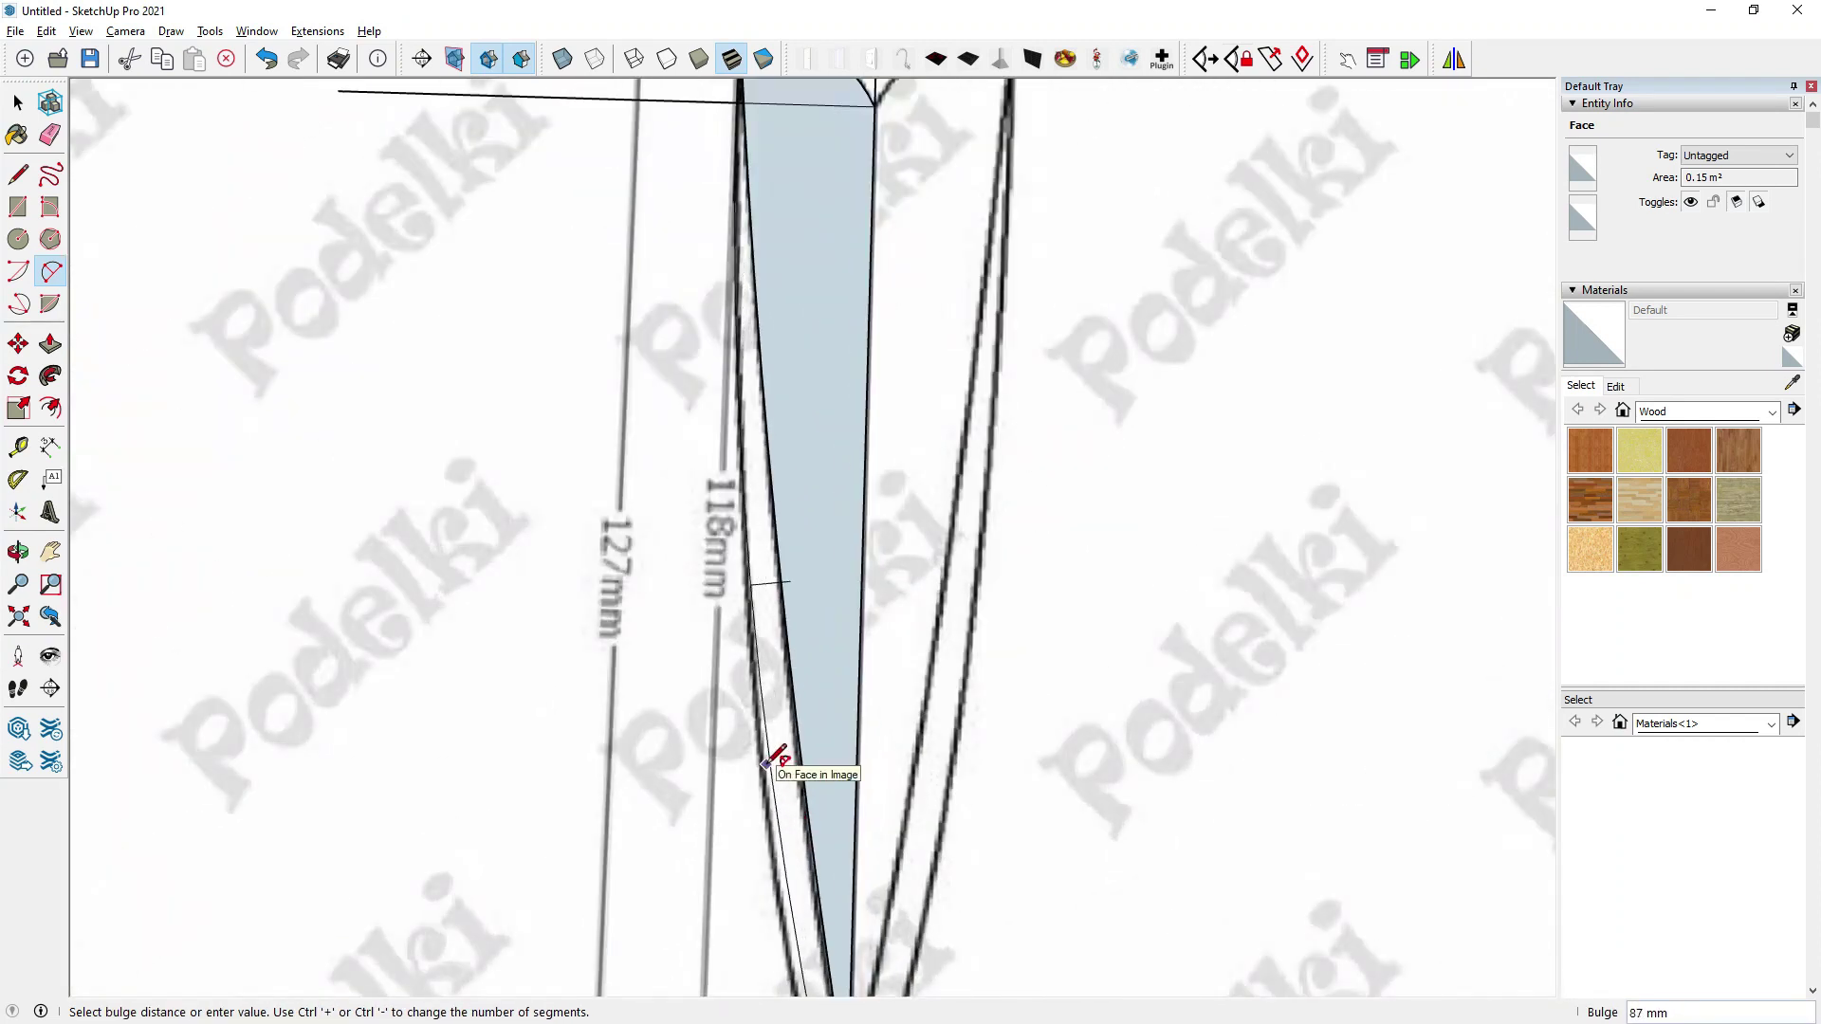
scroll(766, 762, "down", 1)
left_click(770, 830)
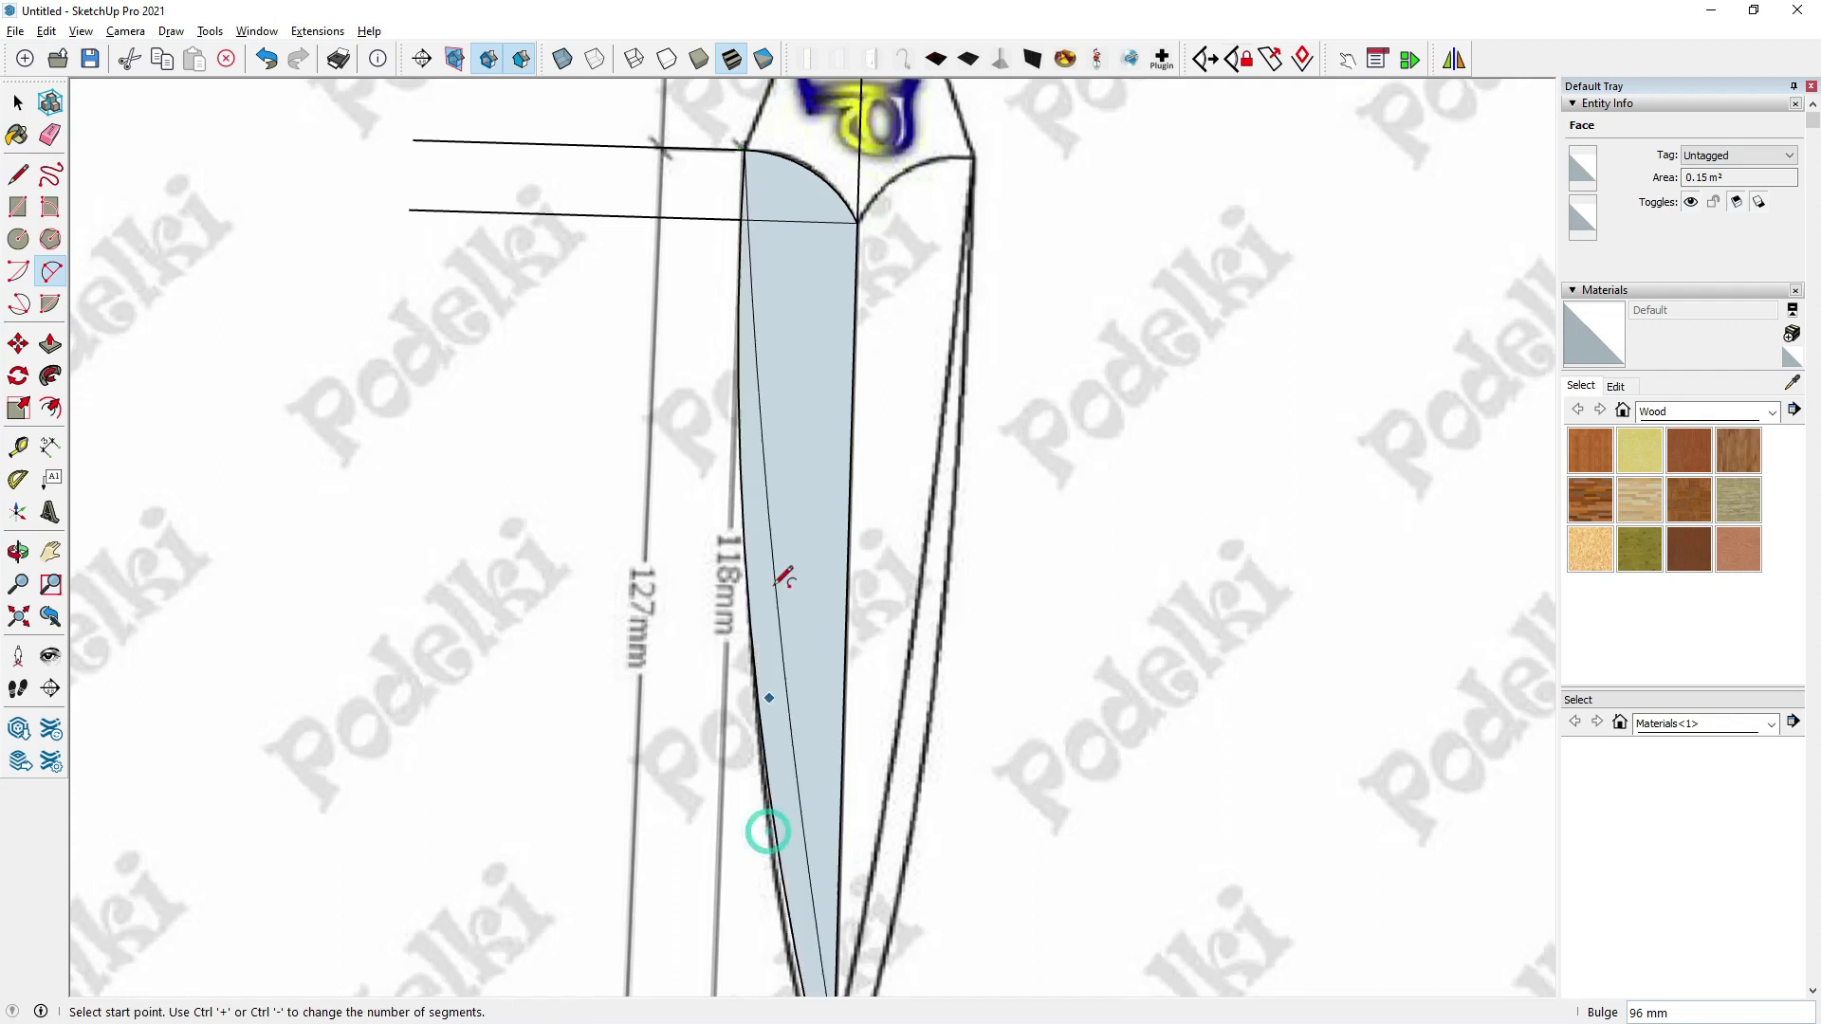
scroll(796, 835, "up", 2)
scroll(806, 759, "down", 3)
scroll(738, 649, "up", 3)
Arc the handle side from the guard corner to the pommel ring, filling the face.
left_click(726, 665)
scroll(727, 665, "down", 3)
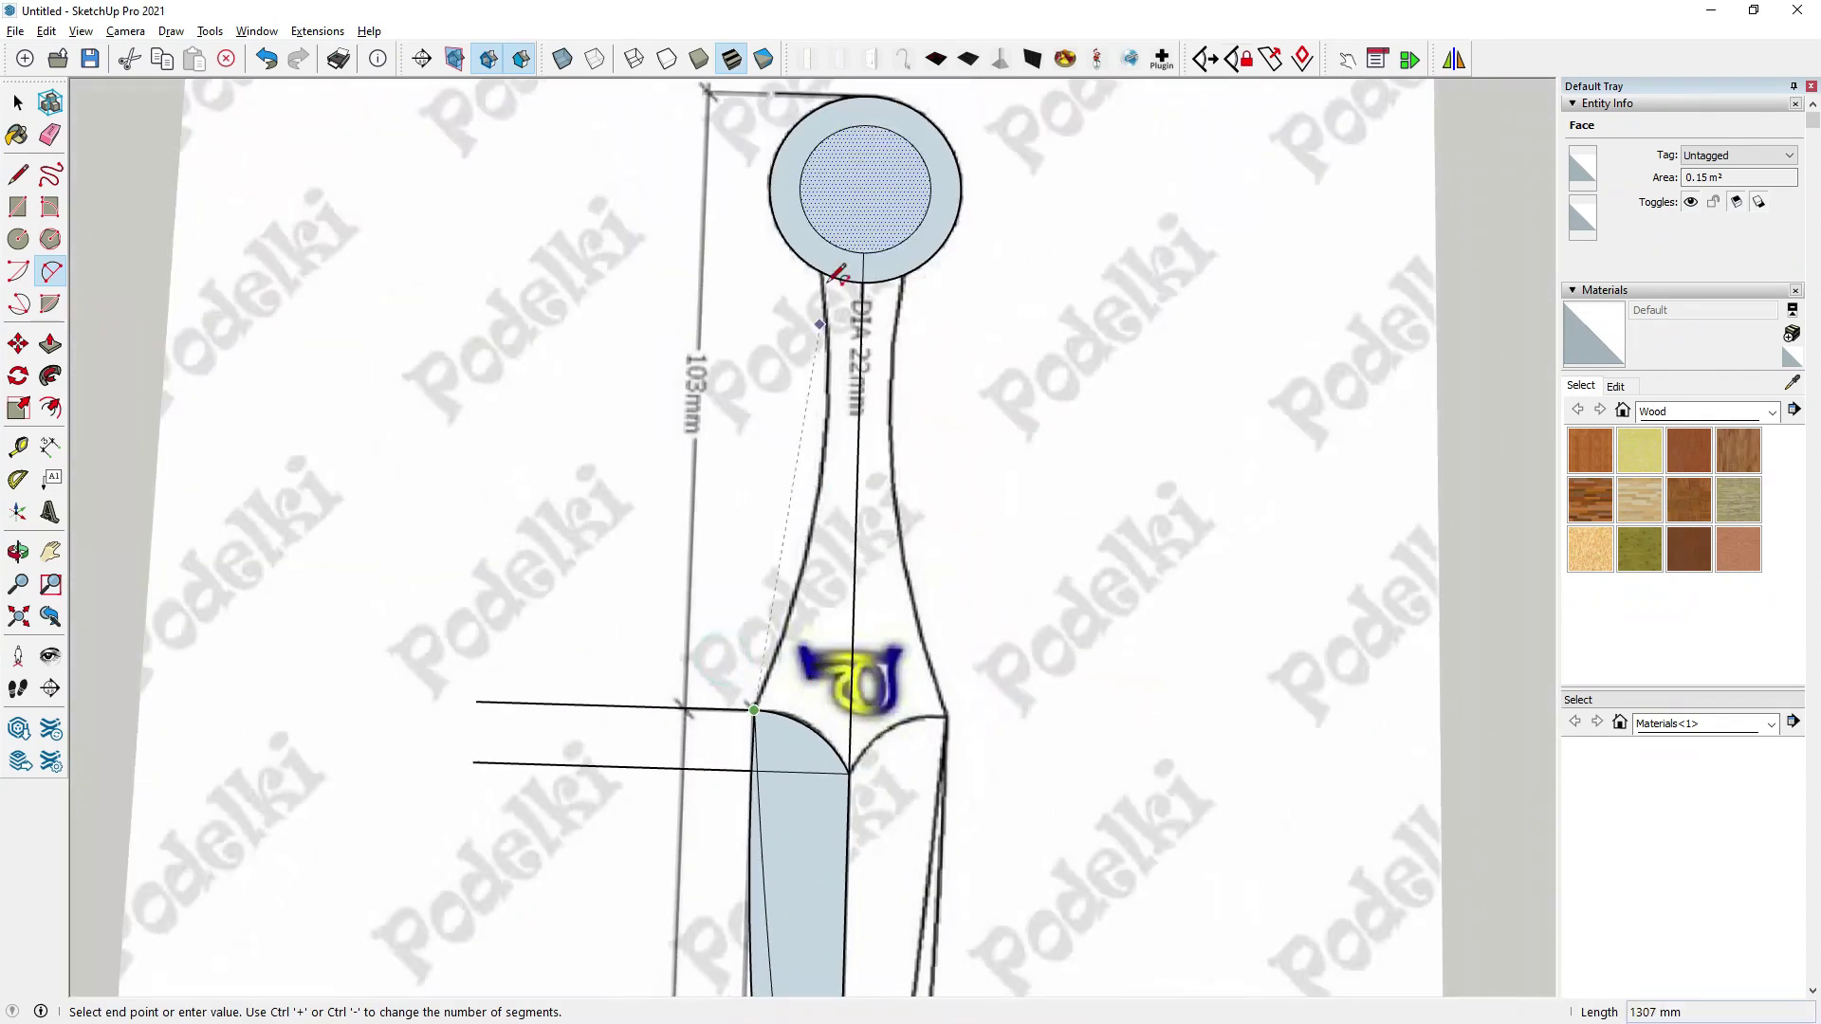
scroll(862, 293, "up", 2)
scroll(866, 231, "up", 2)
scroll(834, 256, "up", 2)
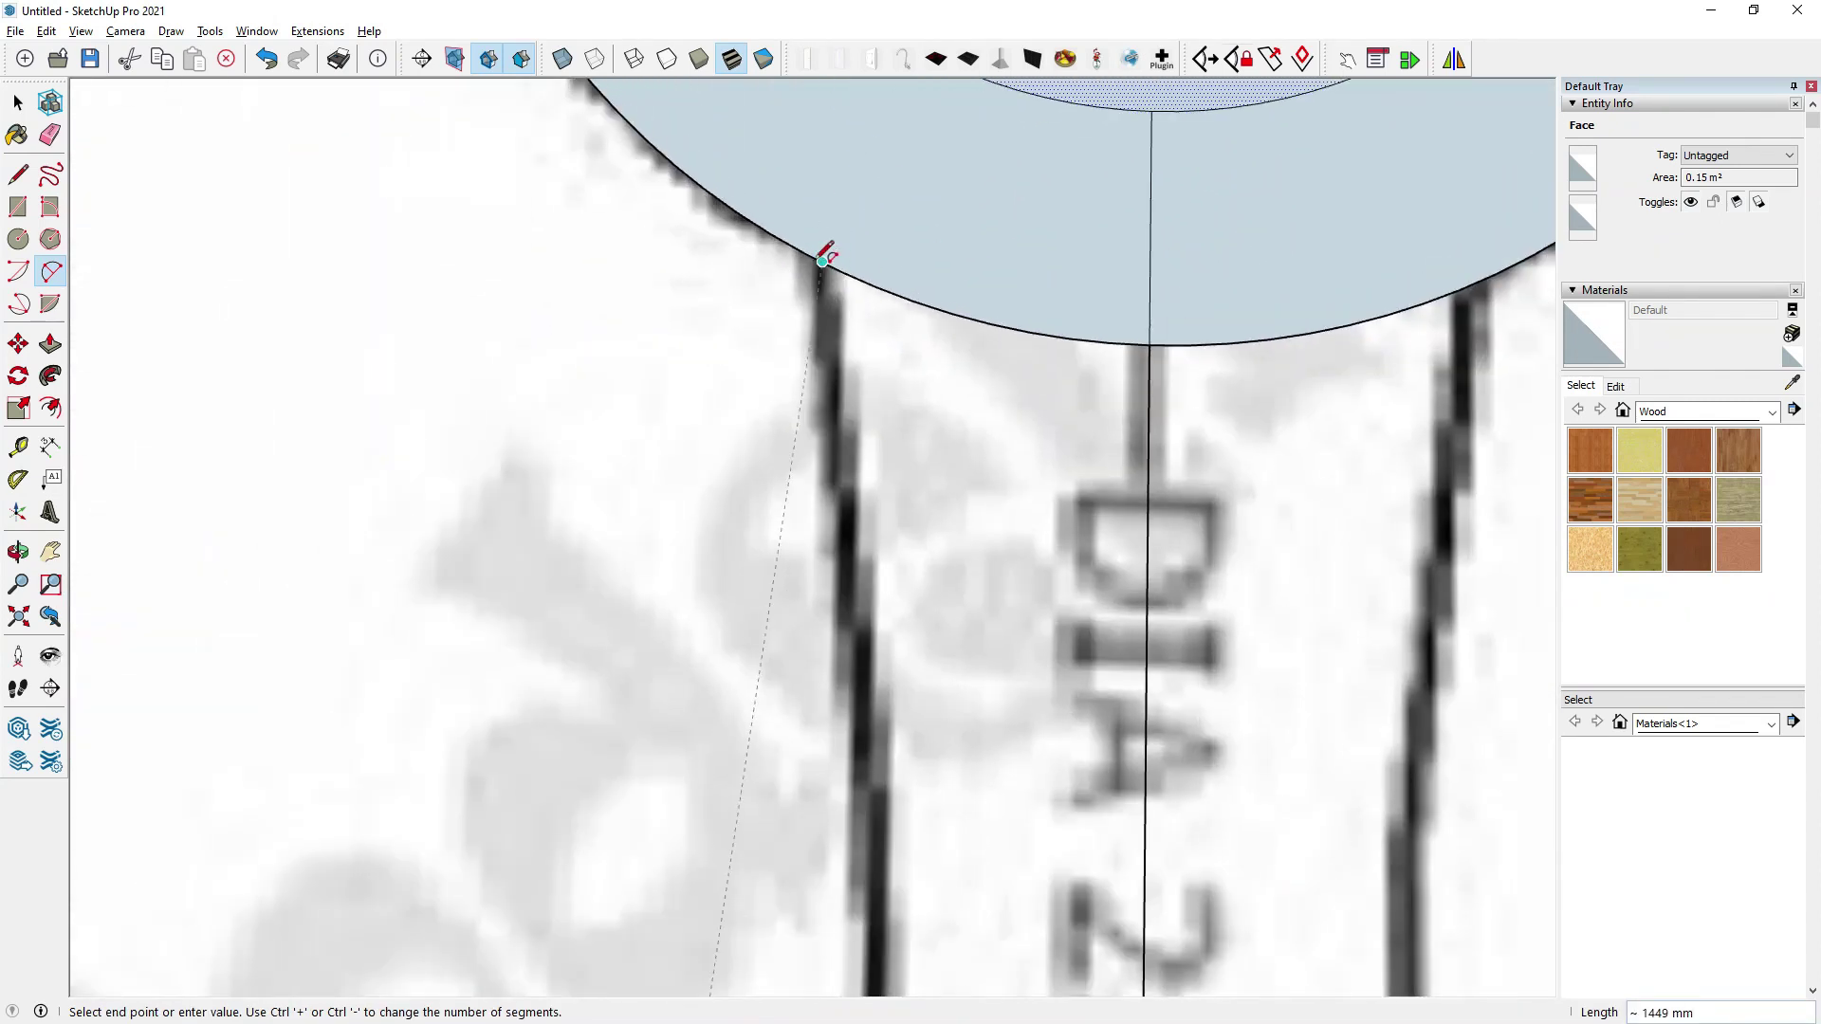
left_click(823, 258)
scroll(823, 258, "down", 3)
scroll(854, 406, "down", 3)
scroll(847, 770, "up", 3)
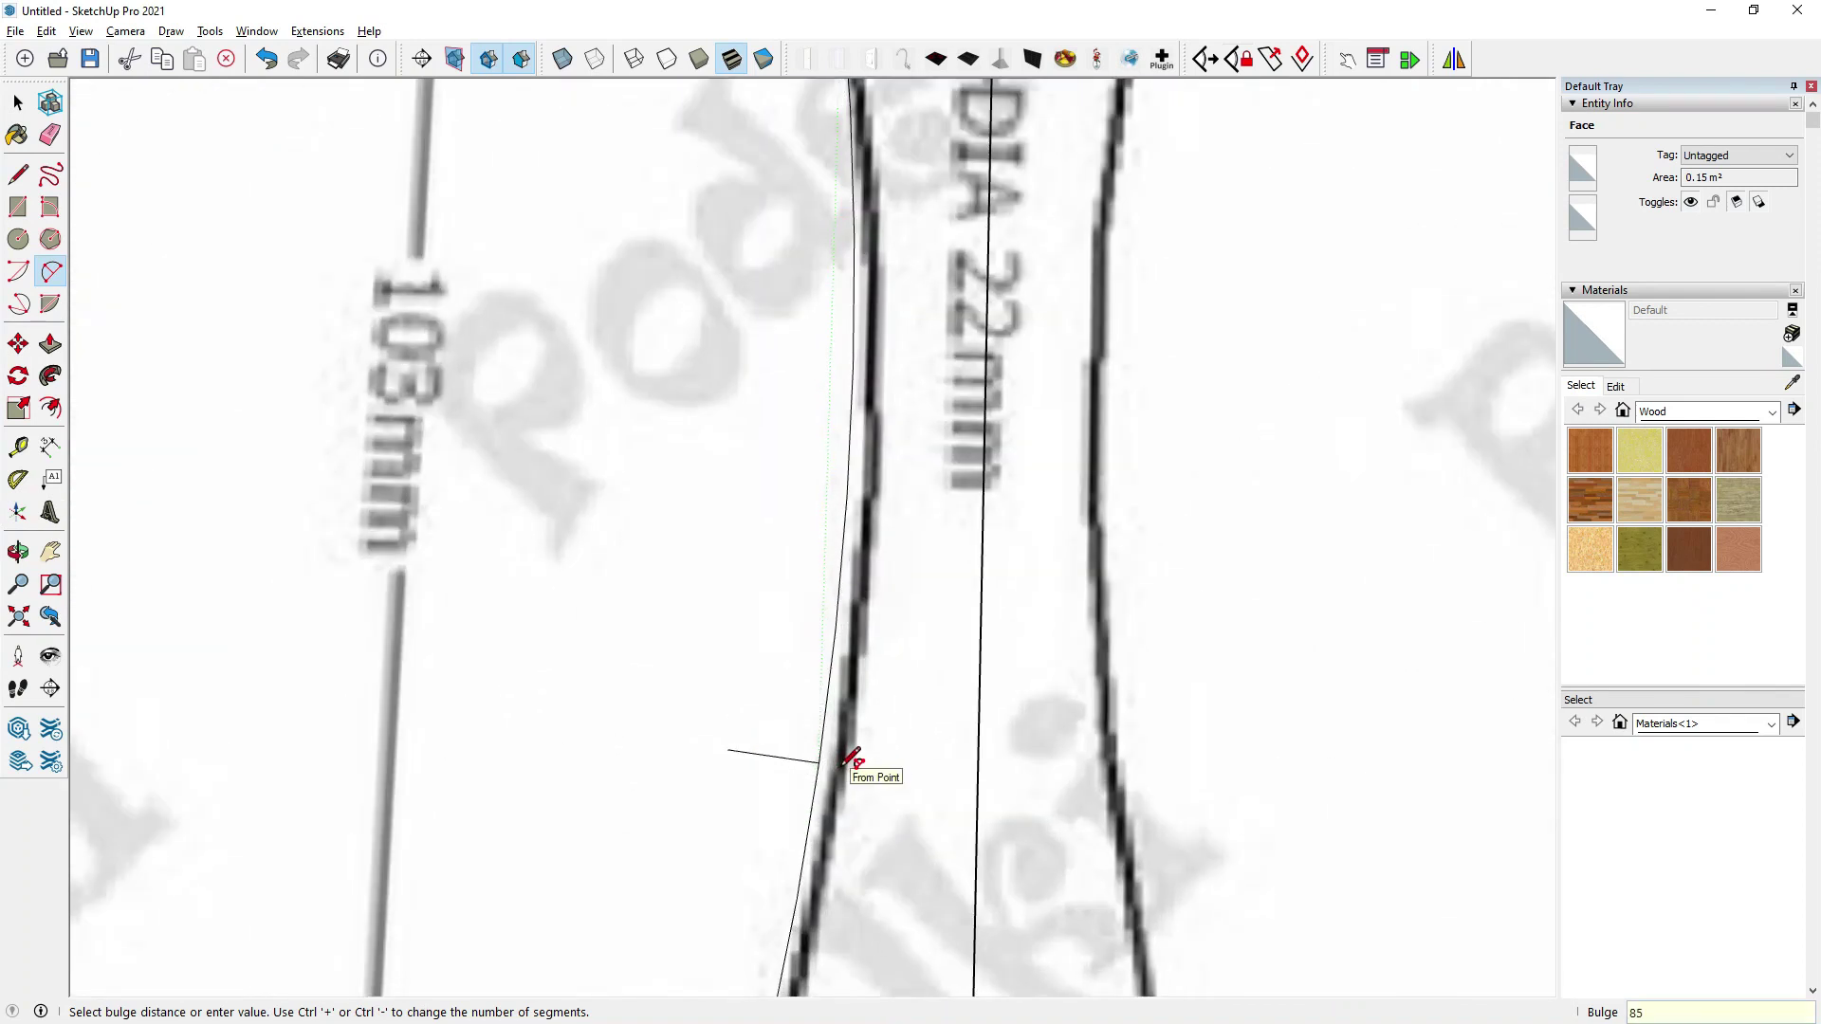
left_click(850, 759)
scroll(866, 650, "down", 5)
key("space")
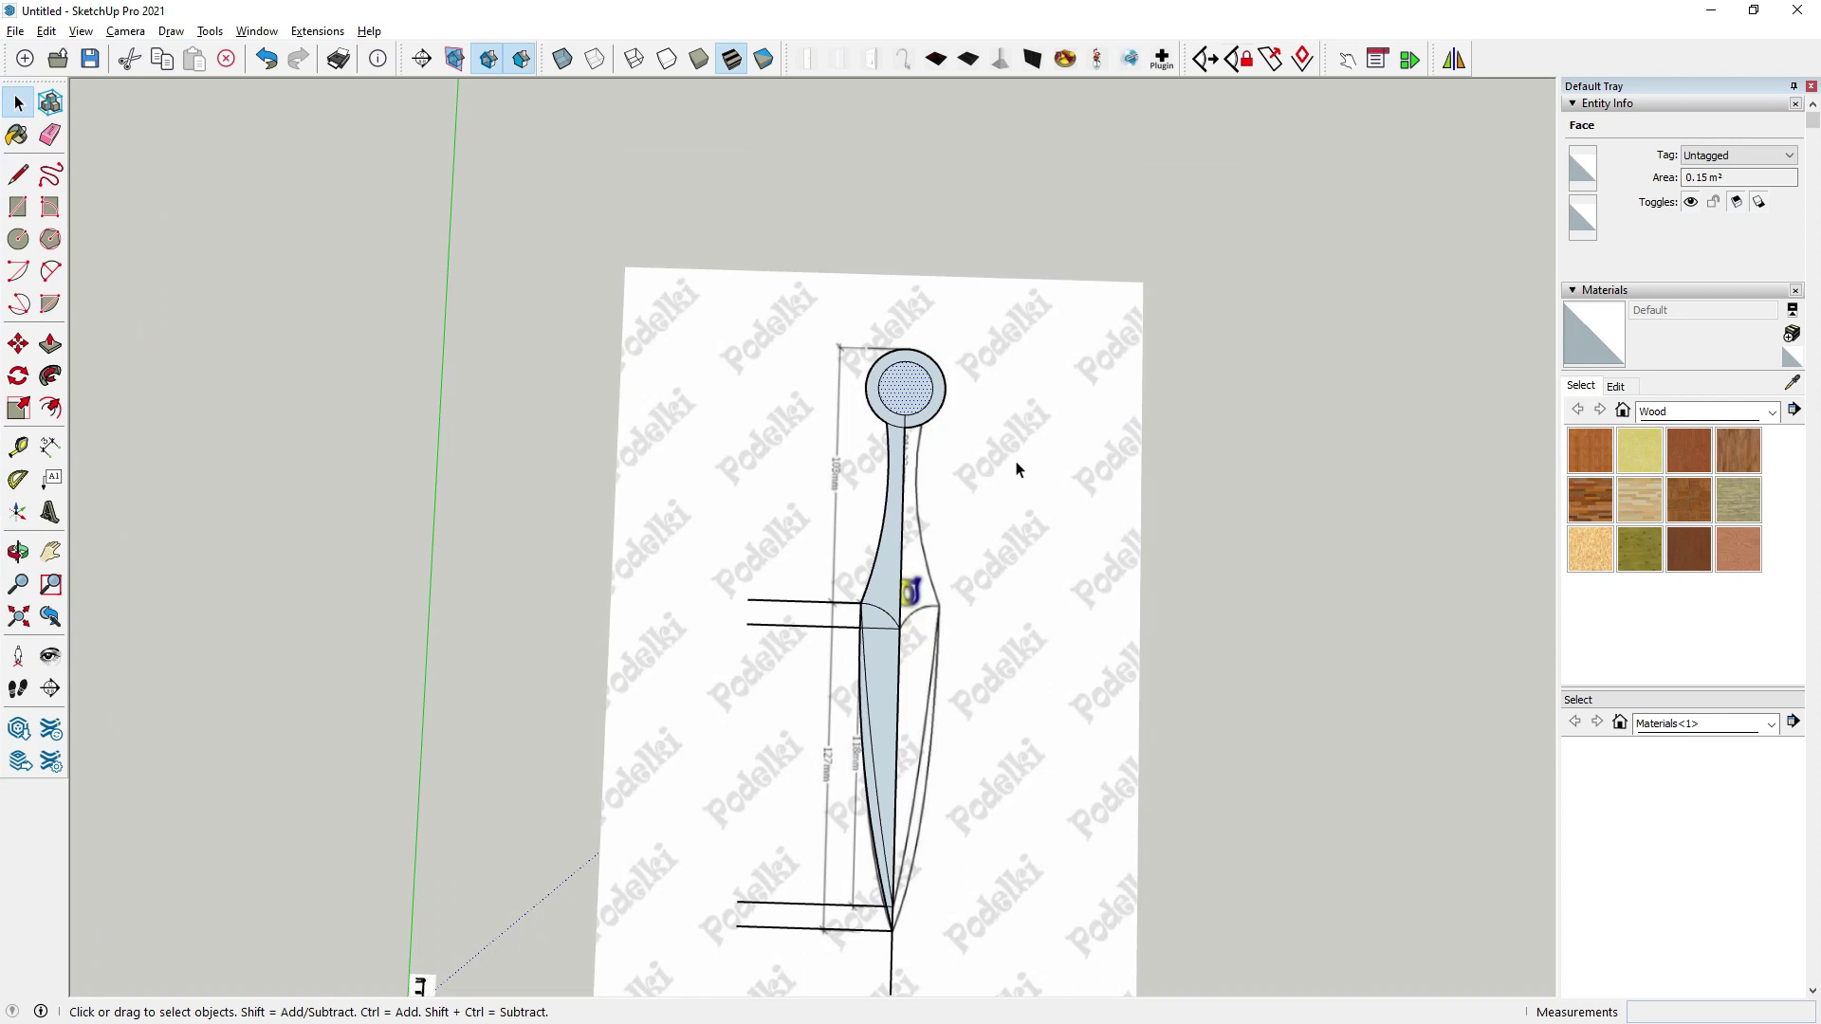
Erase the leftover guide lines on the blade, below the tip and near the guard.
scroll(979, 426, "down", 3)
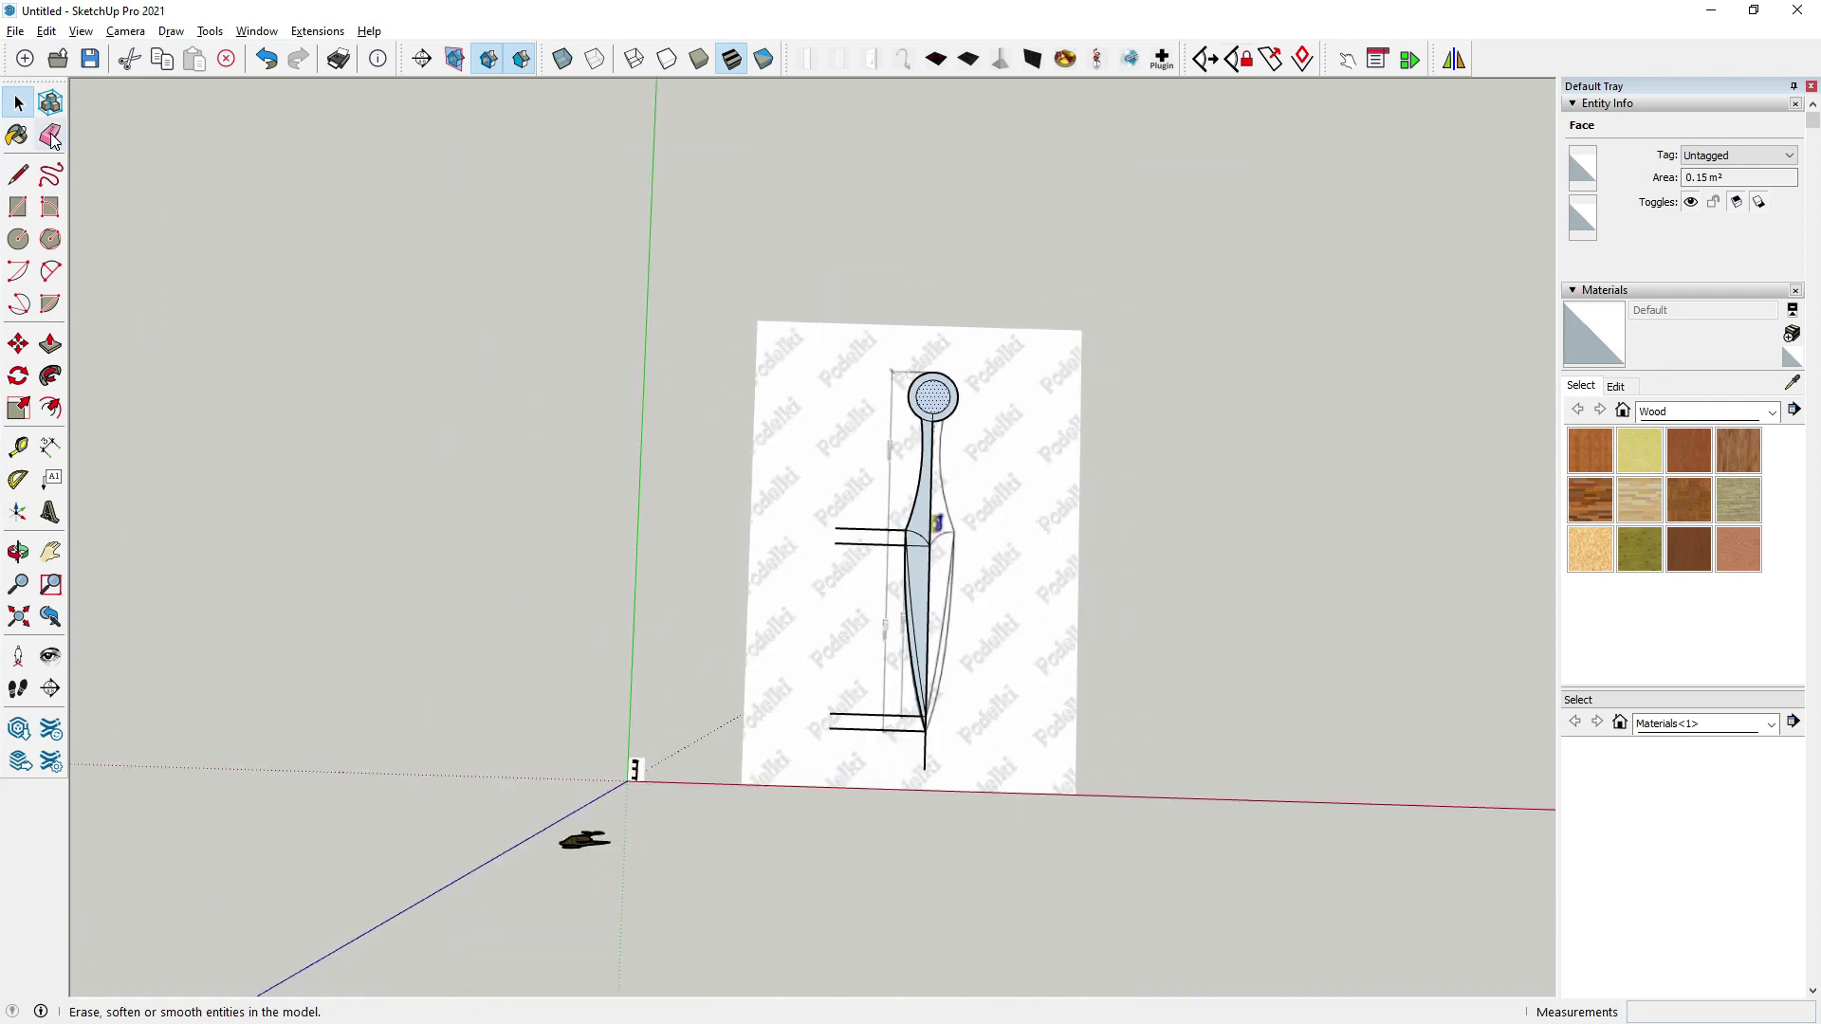
left_click(51, 134)
scroll(866, 716, "up", 3)
scroll(922, 756, "up", 3)
left_click_drag(928, 759, 942, 817)
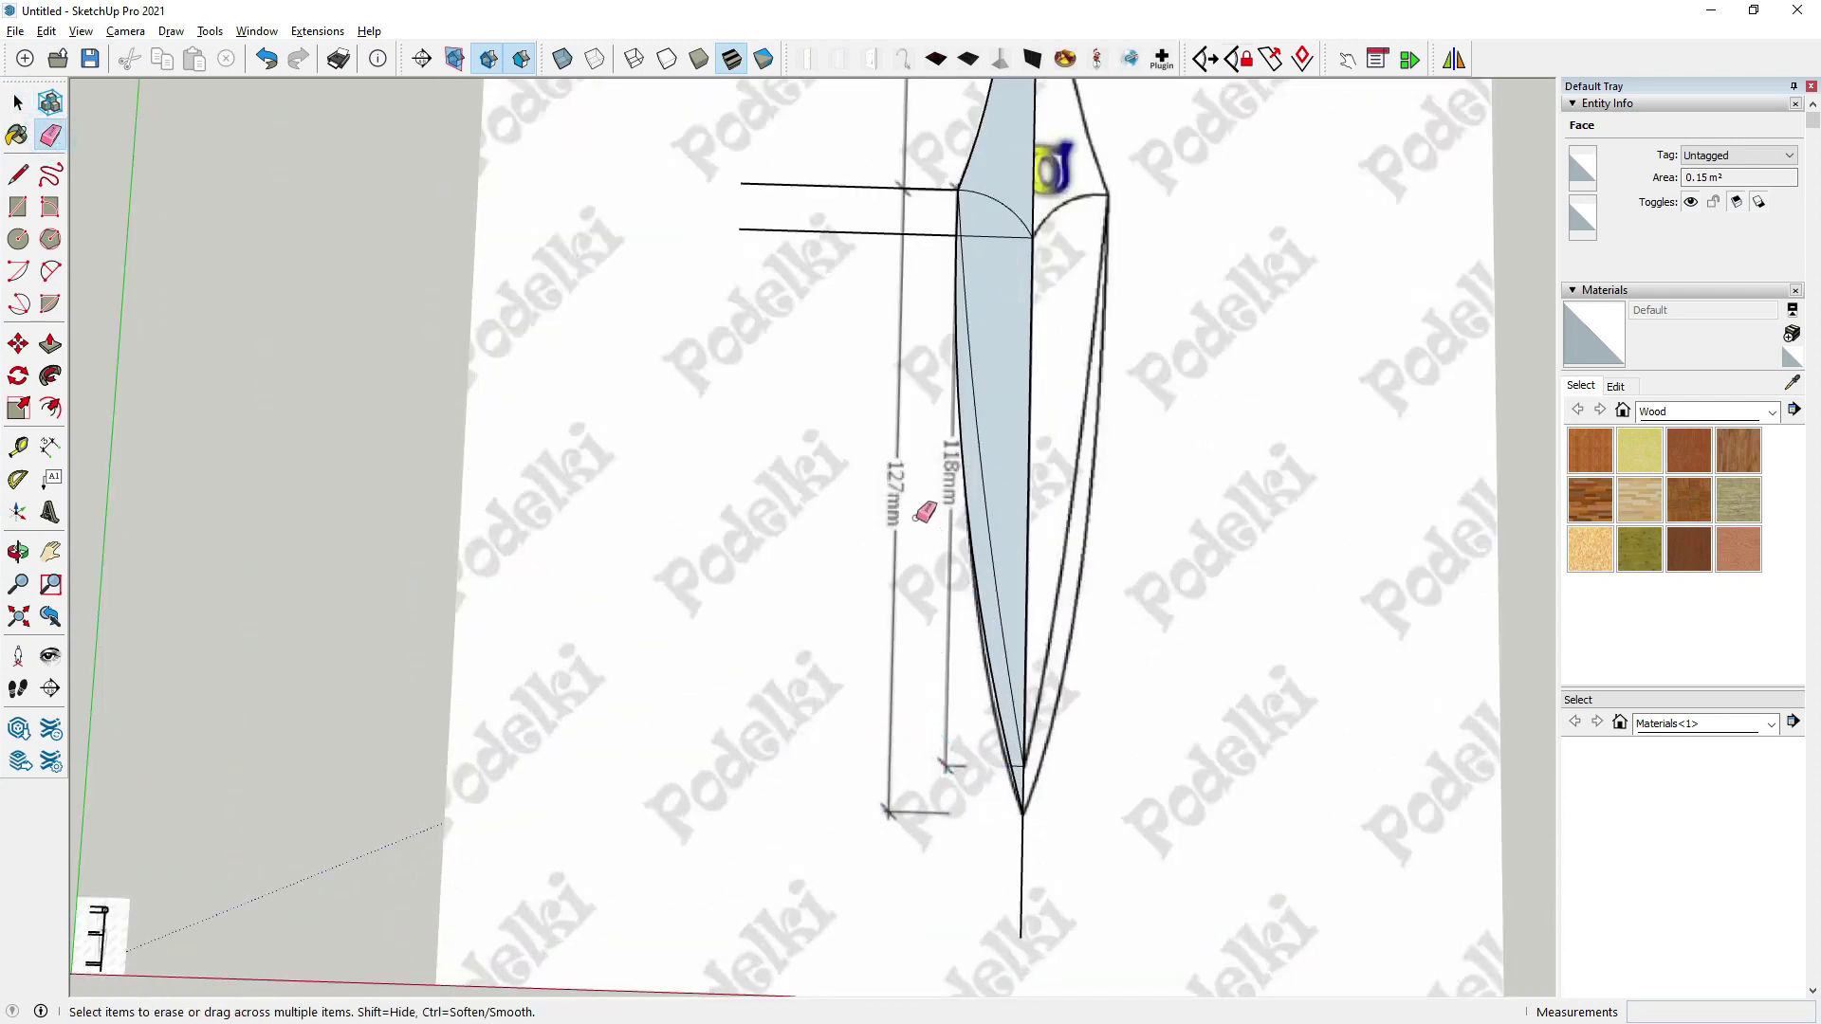
scroll(1031, 763, "up", 3)
scroll(1019, 800, "up", 3)
scroll(1008, 471, "down", 2)
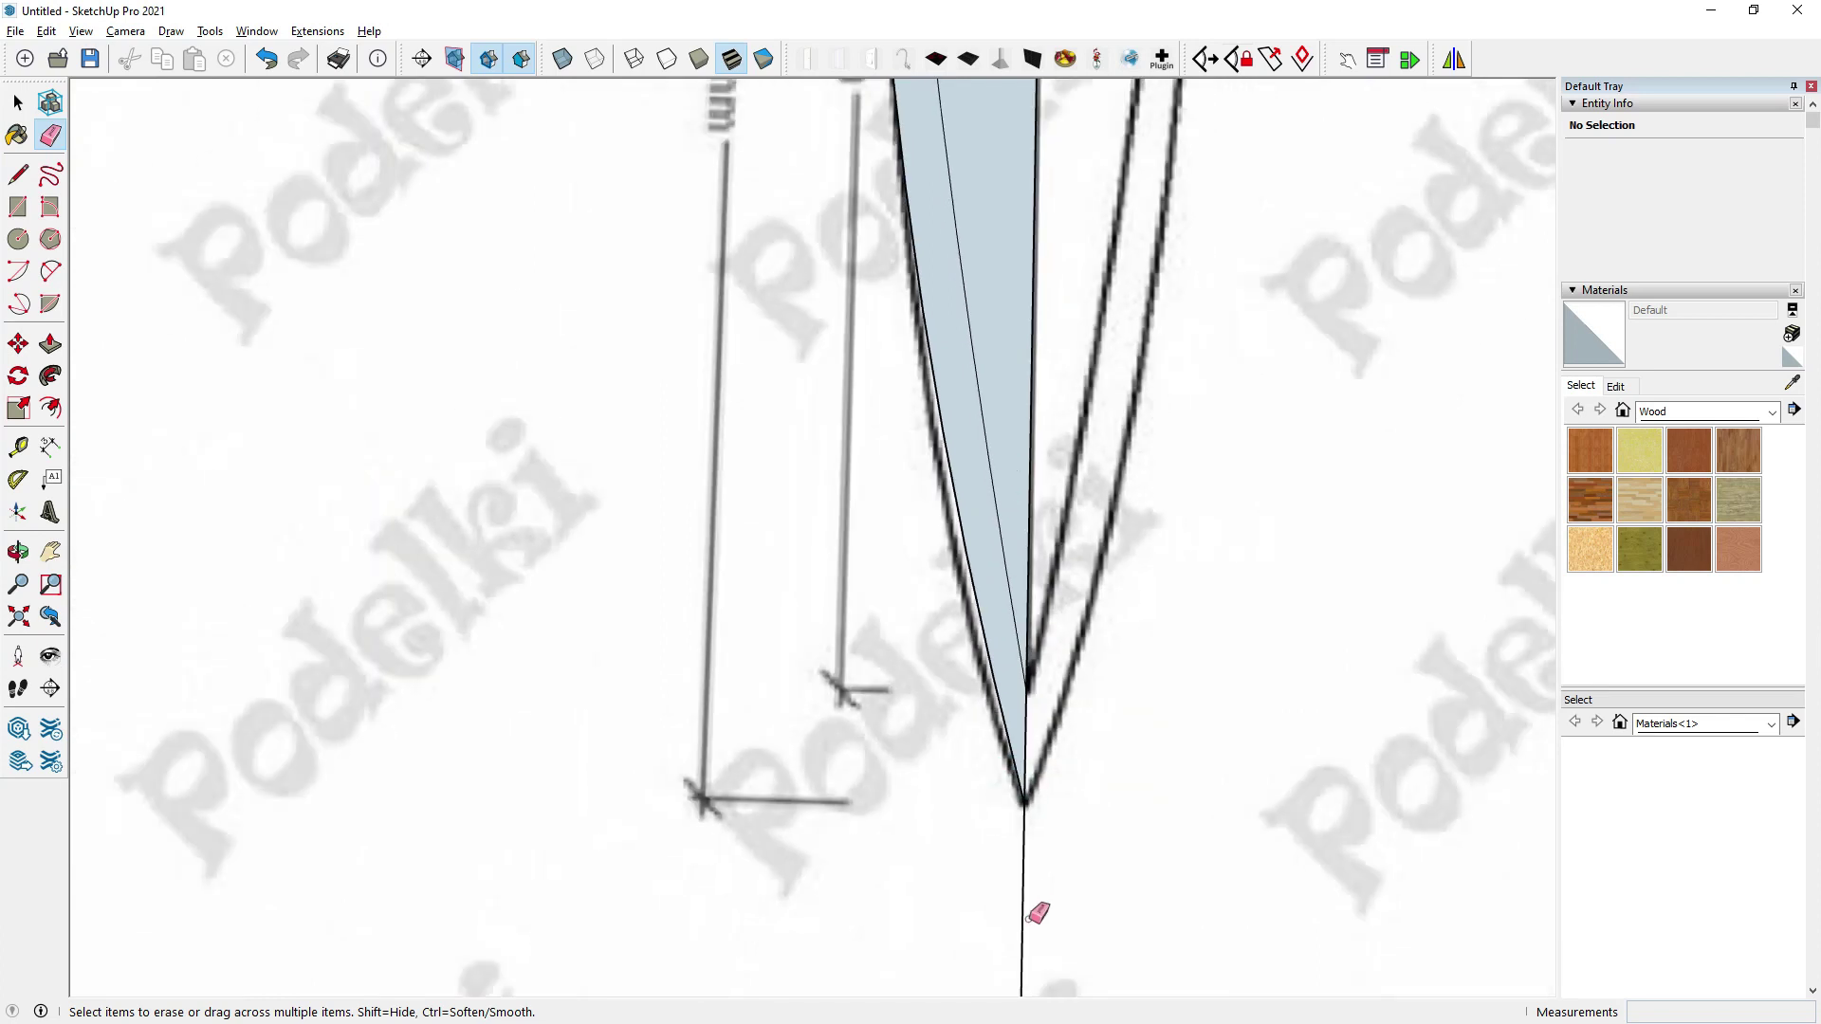
left_click(1024, 918)
scroll(936, 833, "down", 3)
scroll(854, 273, "down", 2)
scroll(874, 459, "up", 3)
scroll(983, 432, "up", 2)
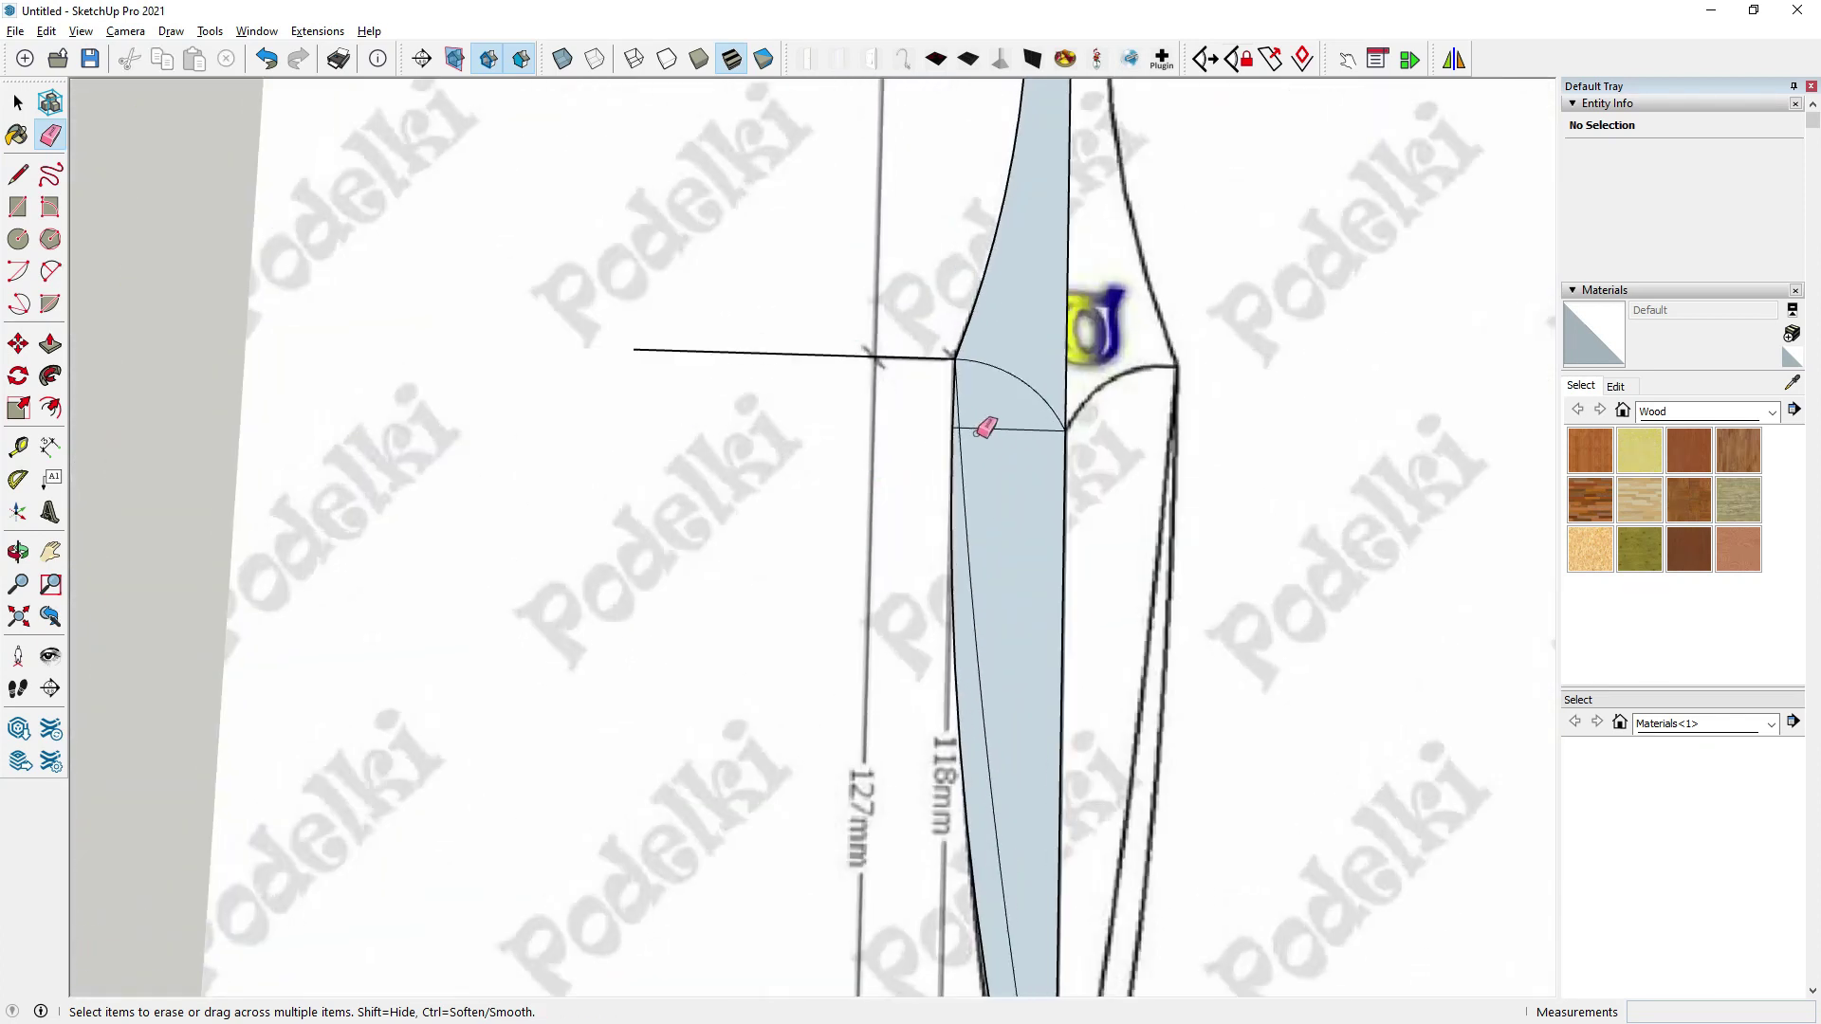
scroll(981, 429, "up", 1)
scroll(975, 420, "up", 3)
scroll(949, 415, "up", 2)
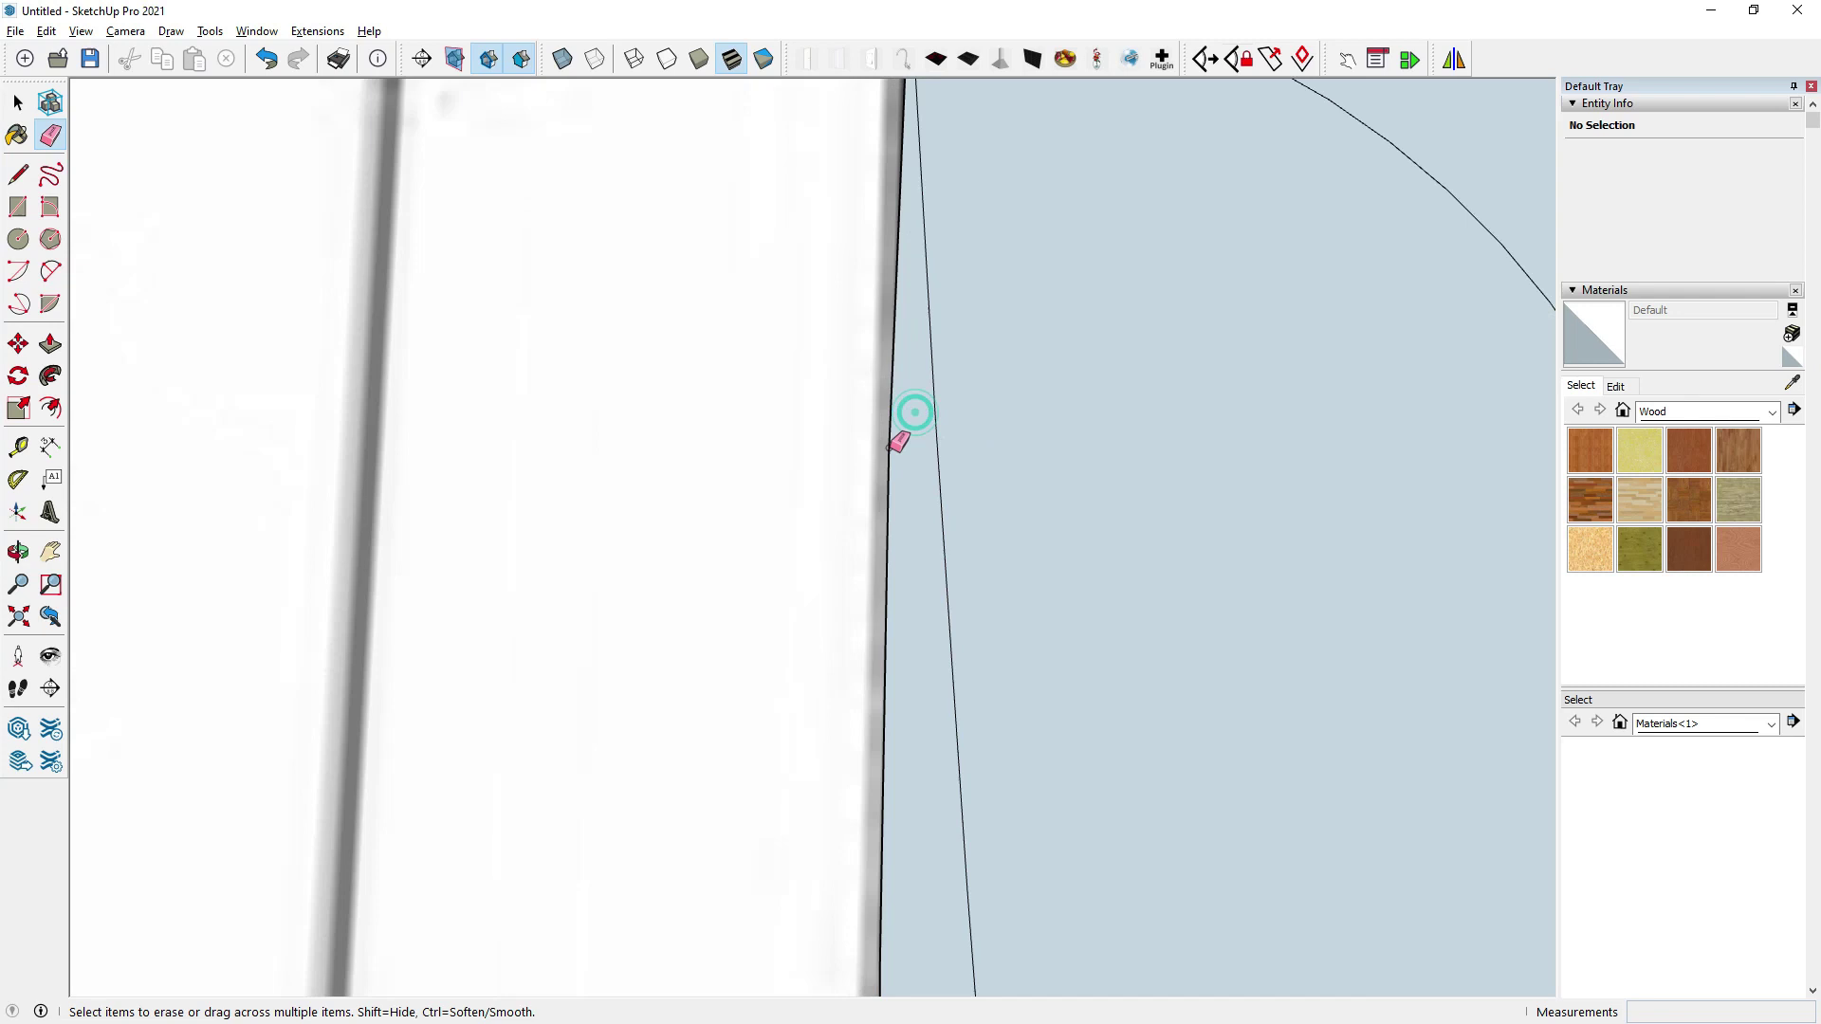
scroll(892, 445, "down", 3)
left_click(725, 285)
scroll(854, 459, "down", 3)
scroll(869, 514, "down", 2)
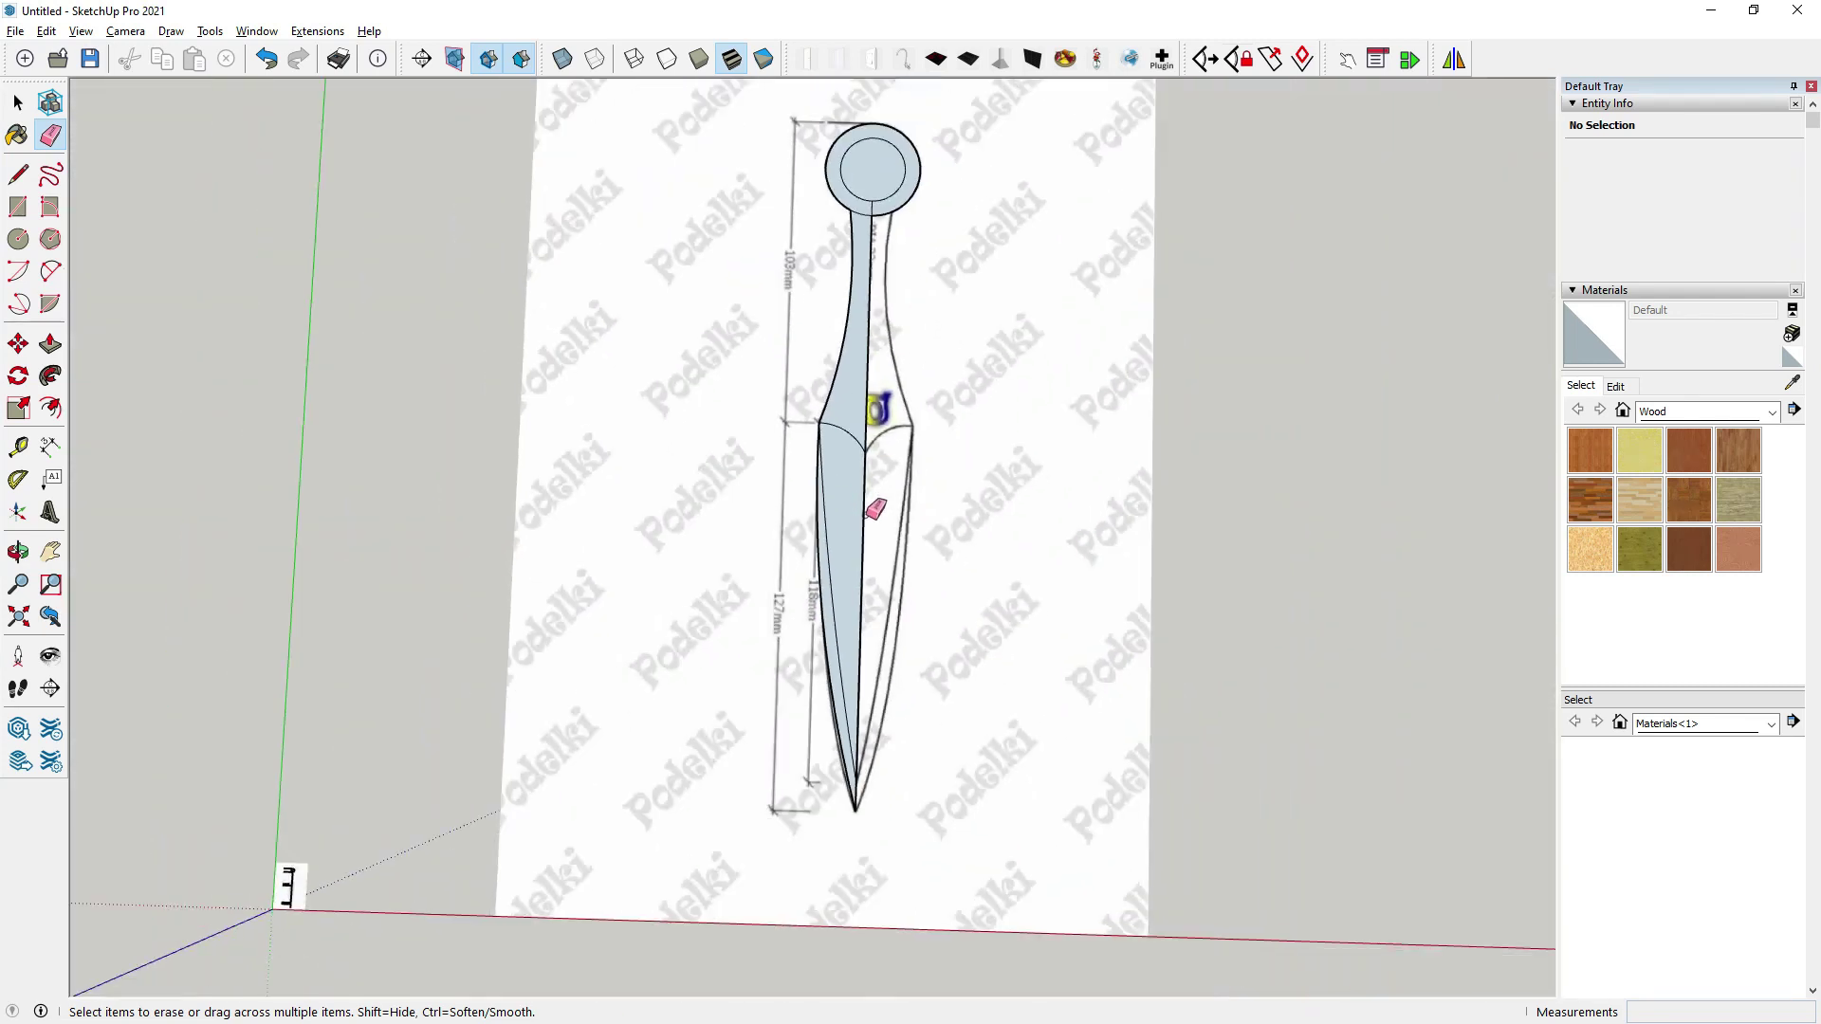
scroll(869, 517, "down", 4)
Delete the reference image.
key("space")
left_click(774, 525)
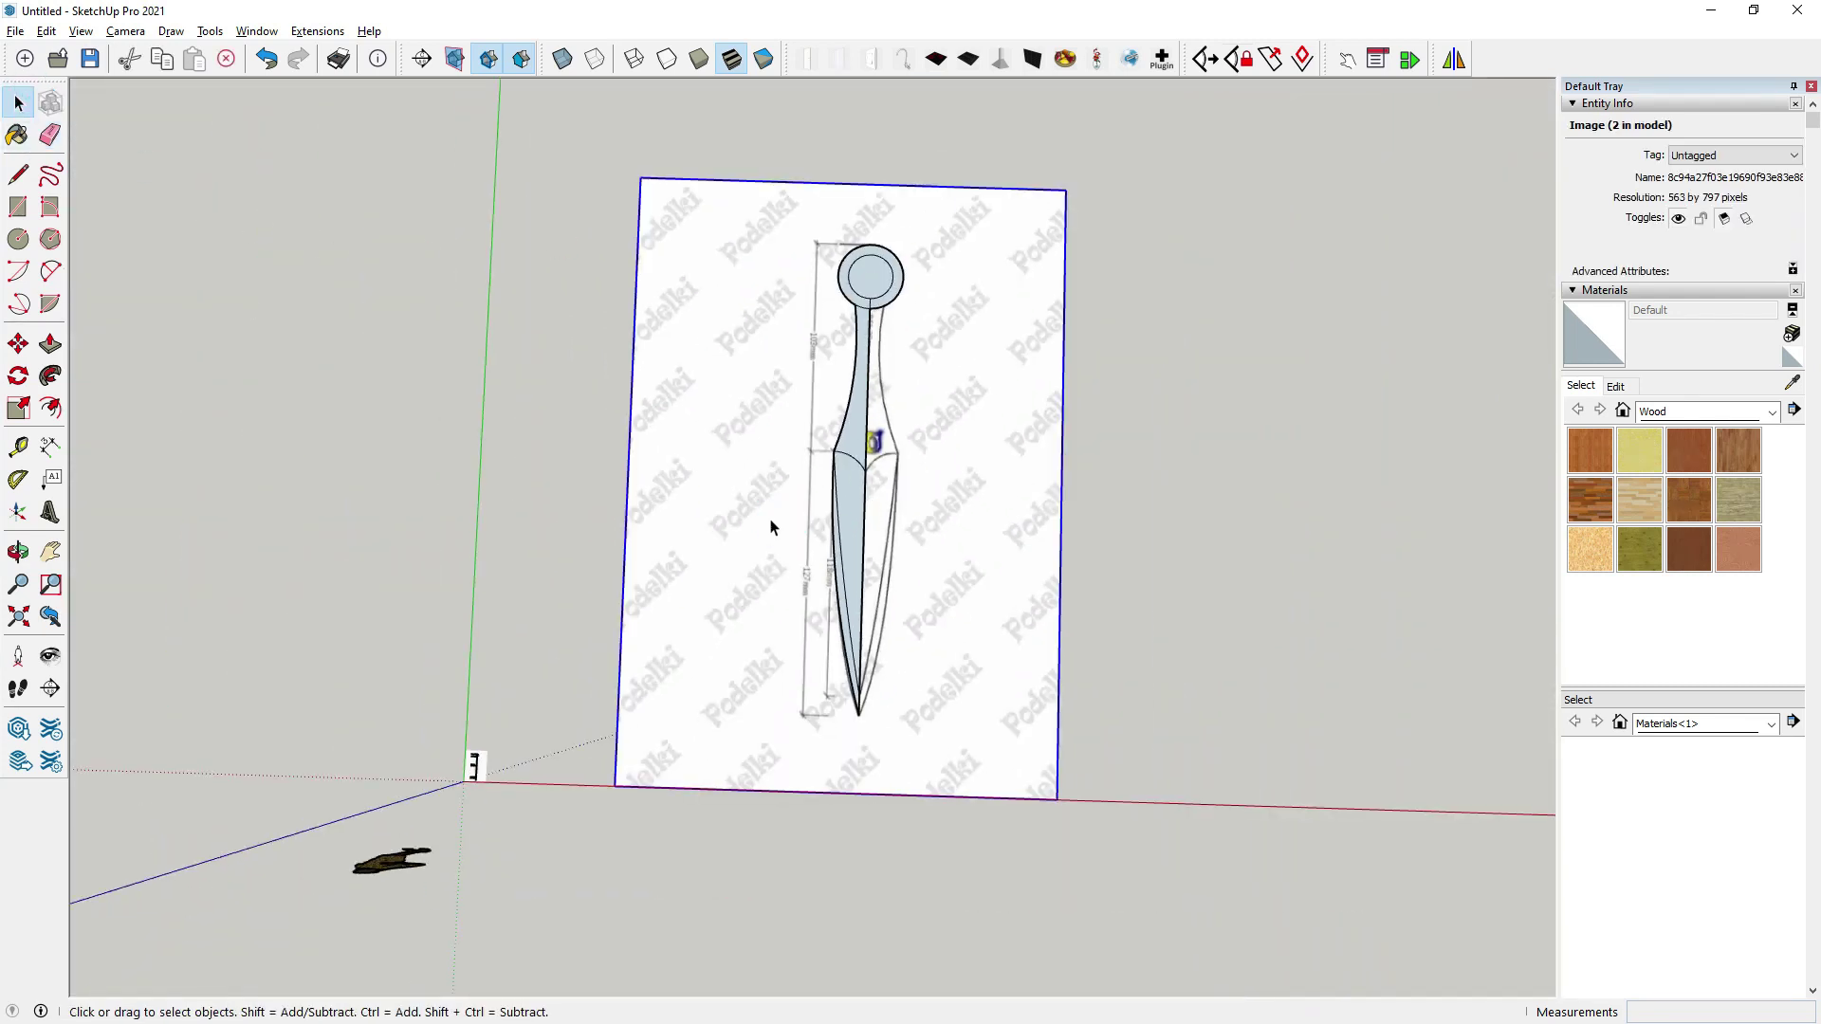
key("Delete")
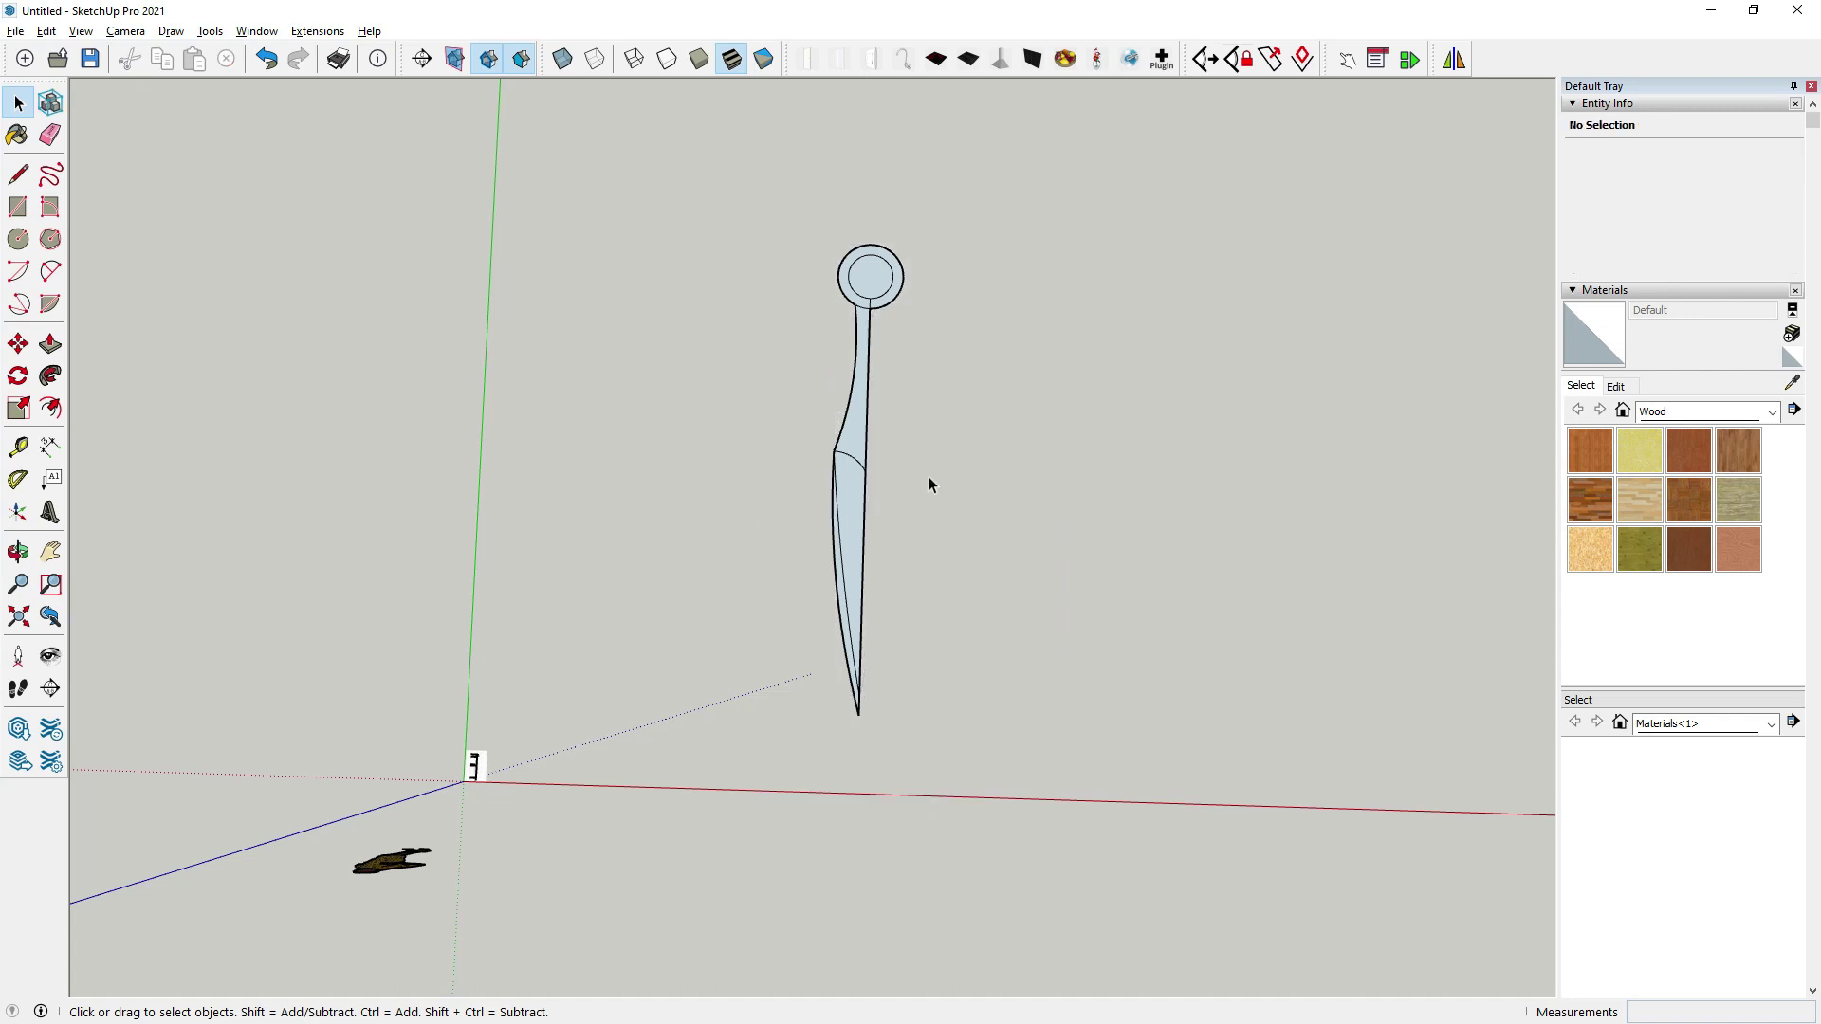
Delete the ring's inner face to open the pommel hole.
scroll(930, 476, "up", 2)
scroll(906, 317, "up", 3)
scroll(906, 318, "up", 3)
left_click(873, 302)
key("Delete")
scroll(932, 533, "down", 2)
scroll(886, 414, "up", 3)
scroll(886, 421, "up", 1)
left_click(886, 423)
left_click(888, 441)
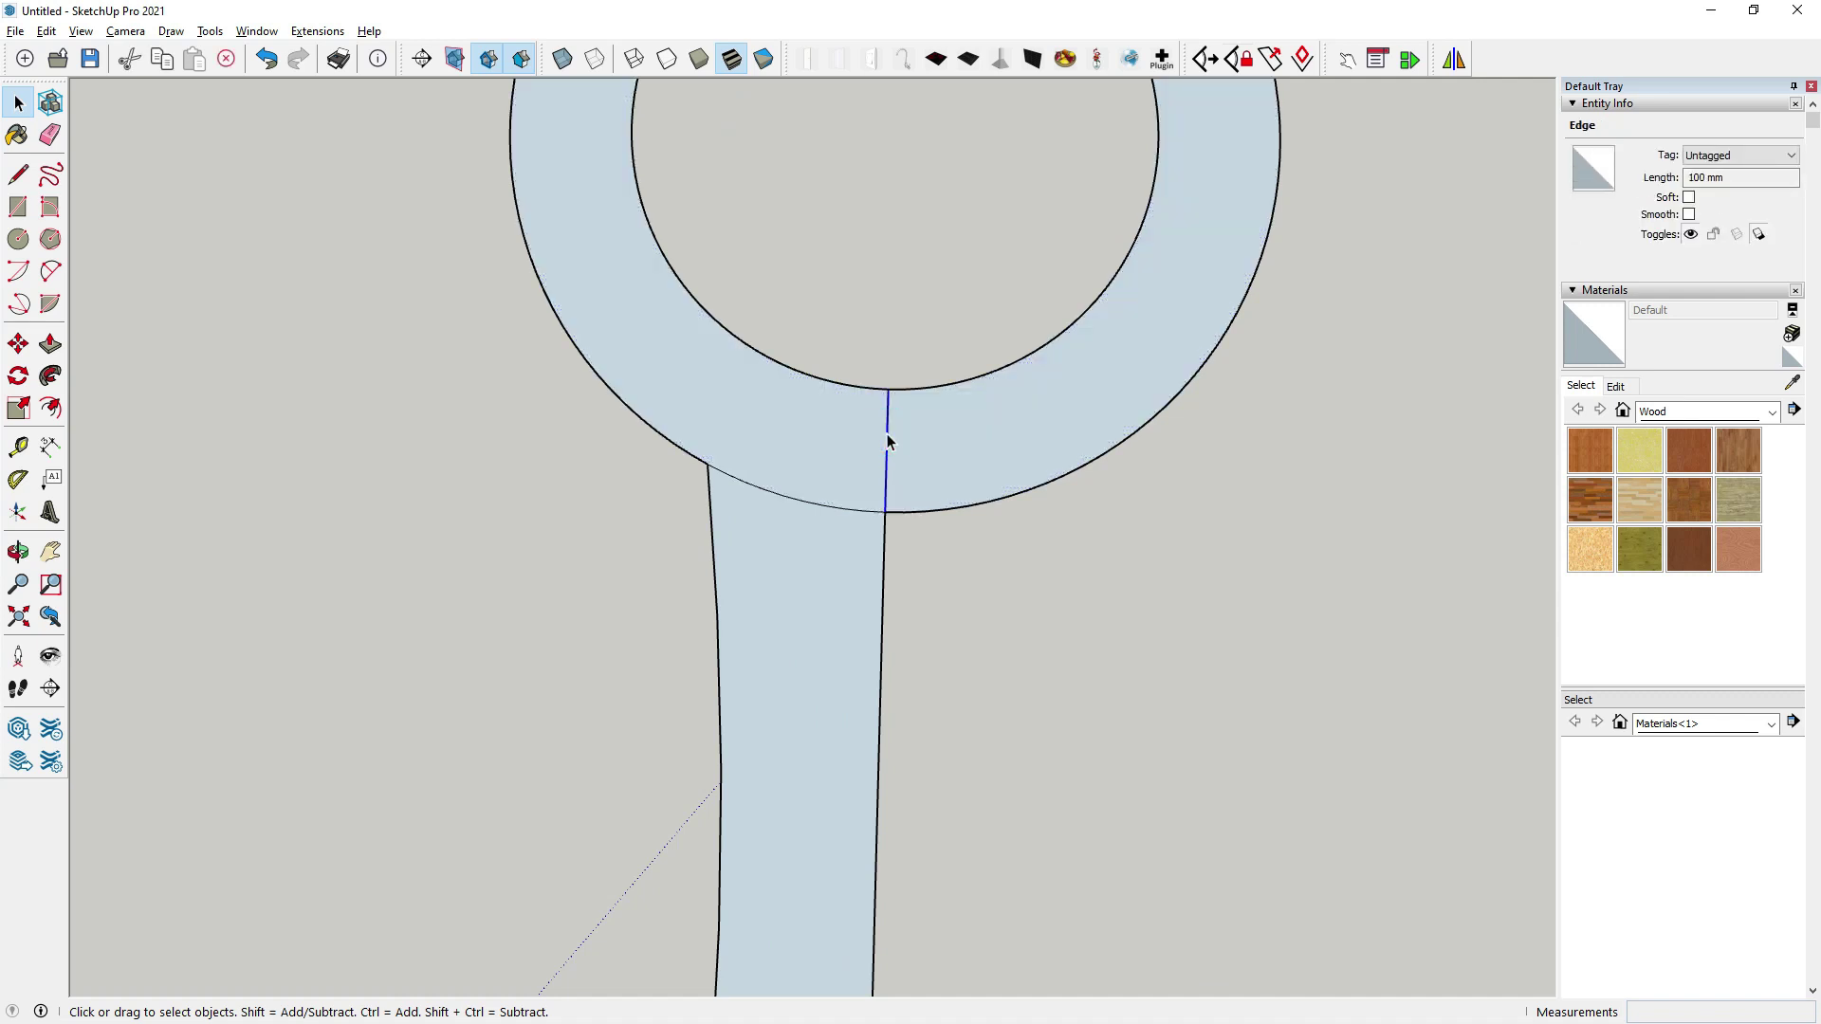
key("Escape")
Angle the handle's left edge so it meets the pommel ring.
scroll(747, 520, "up", 3)
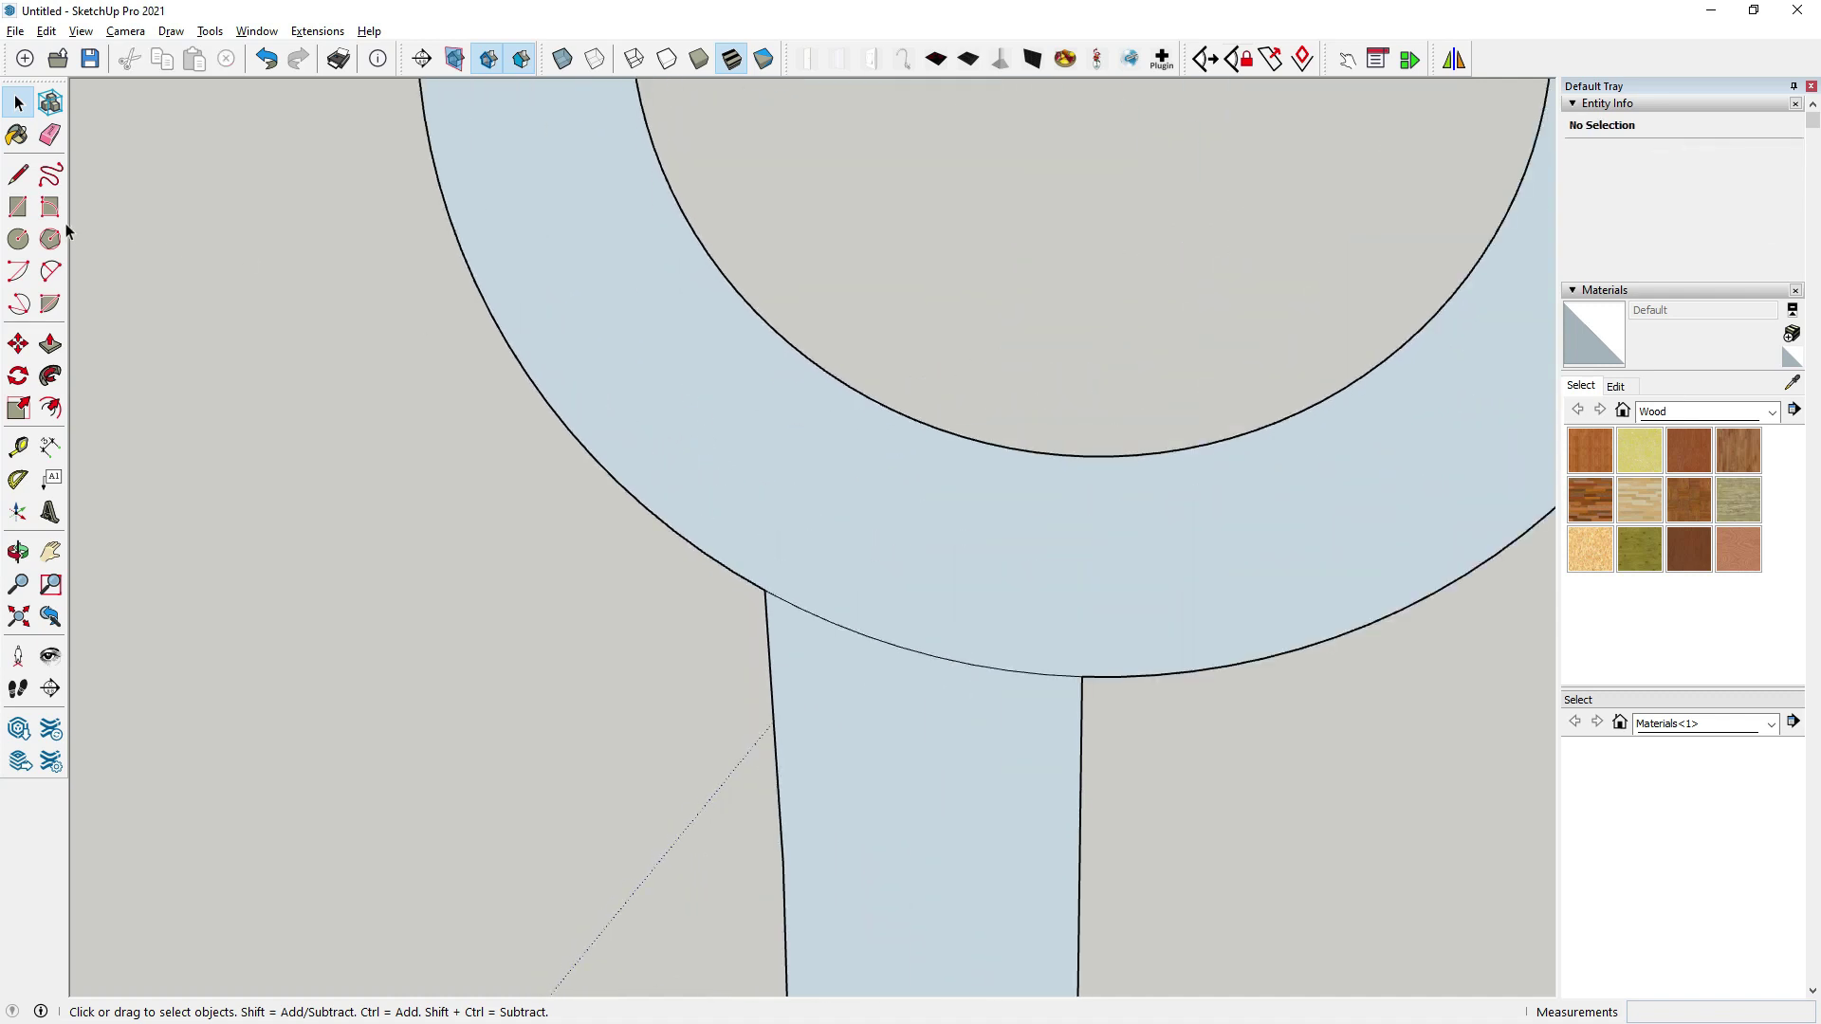
left_click(18, 173)
scroll(800, 570, "down", 2)
scroll(801, 583, "up", 1)
scroll(797, 602, "up", 1)
scroll(795, 605, "down", 3)
scroll(820, 531, "up", 2)
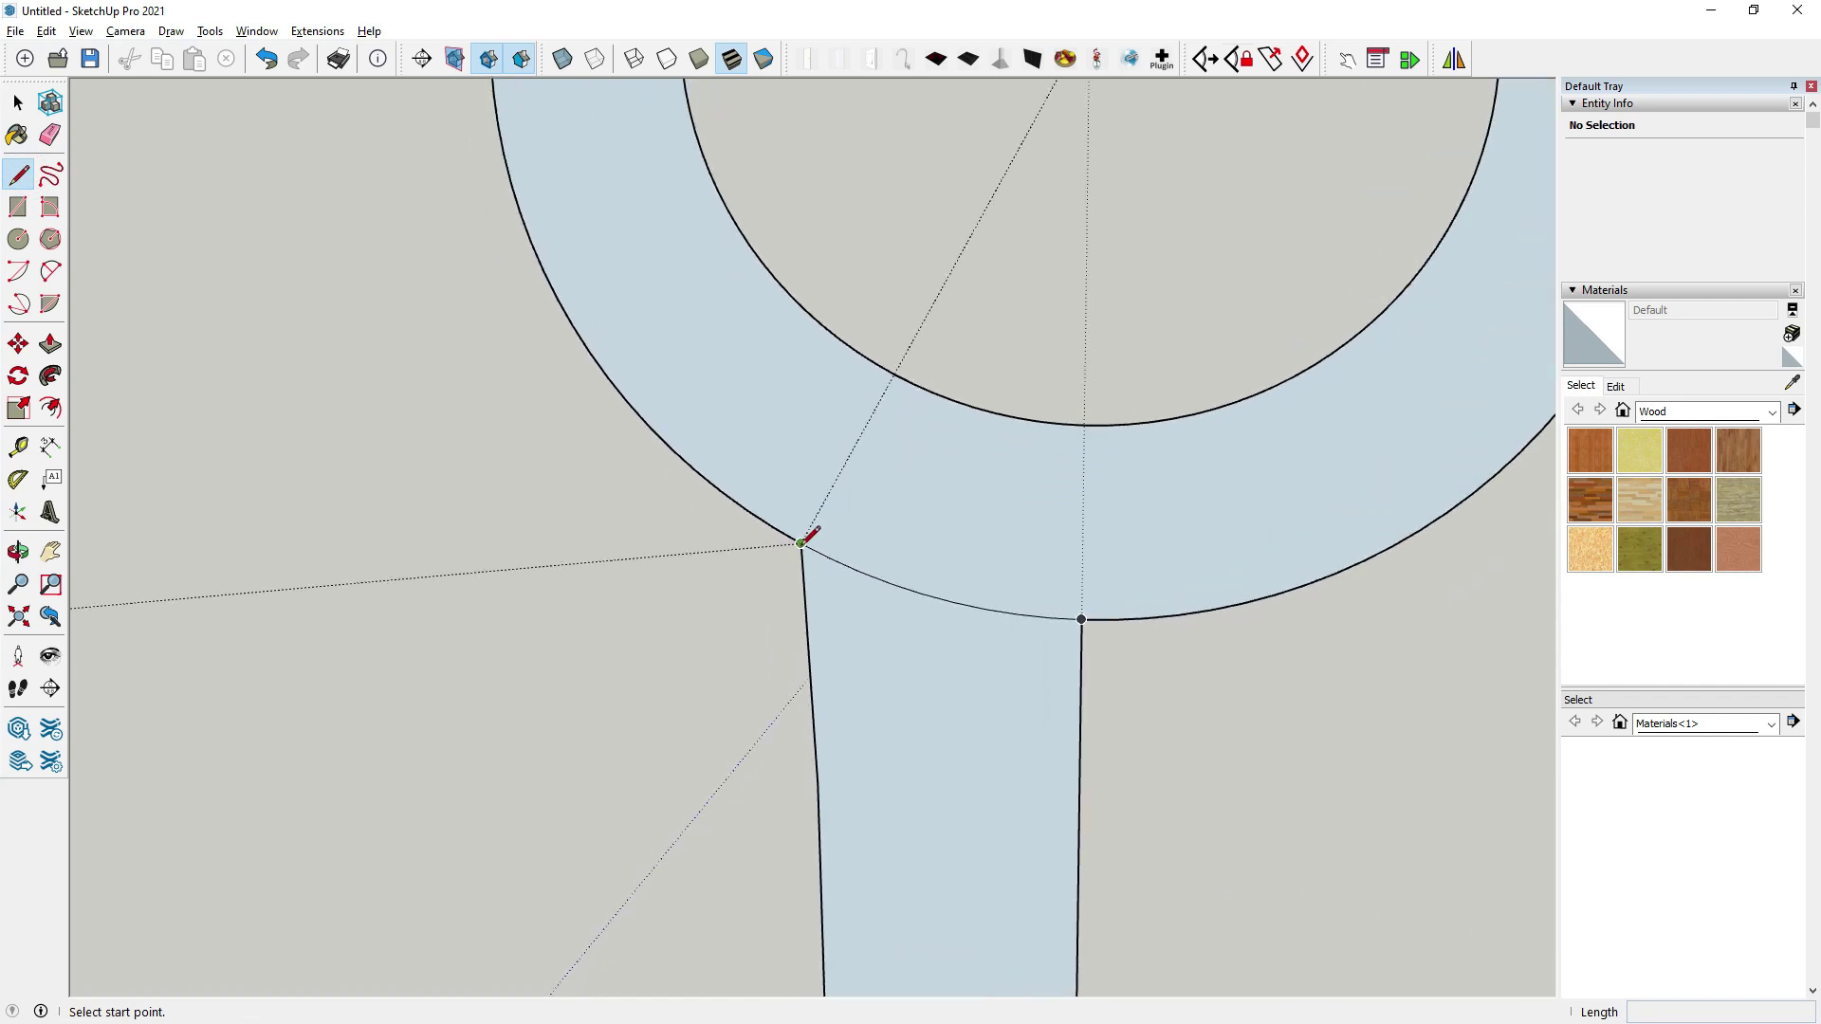
scroll(802, 542, "down", 3)
scroll(810, 337, "down", 2)
scroll(825, 581, "down", 1)
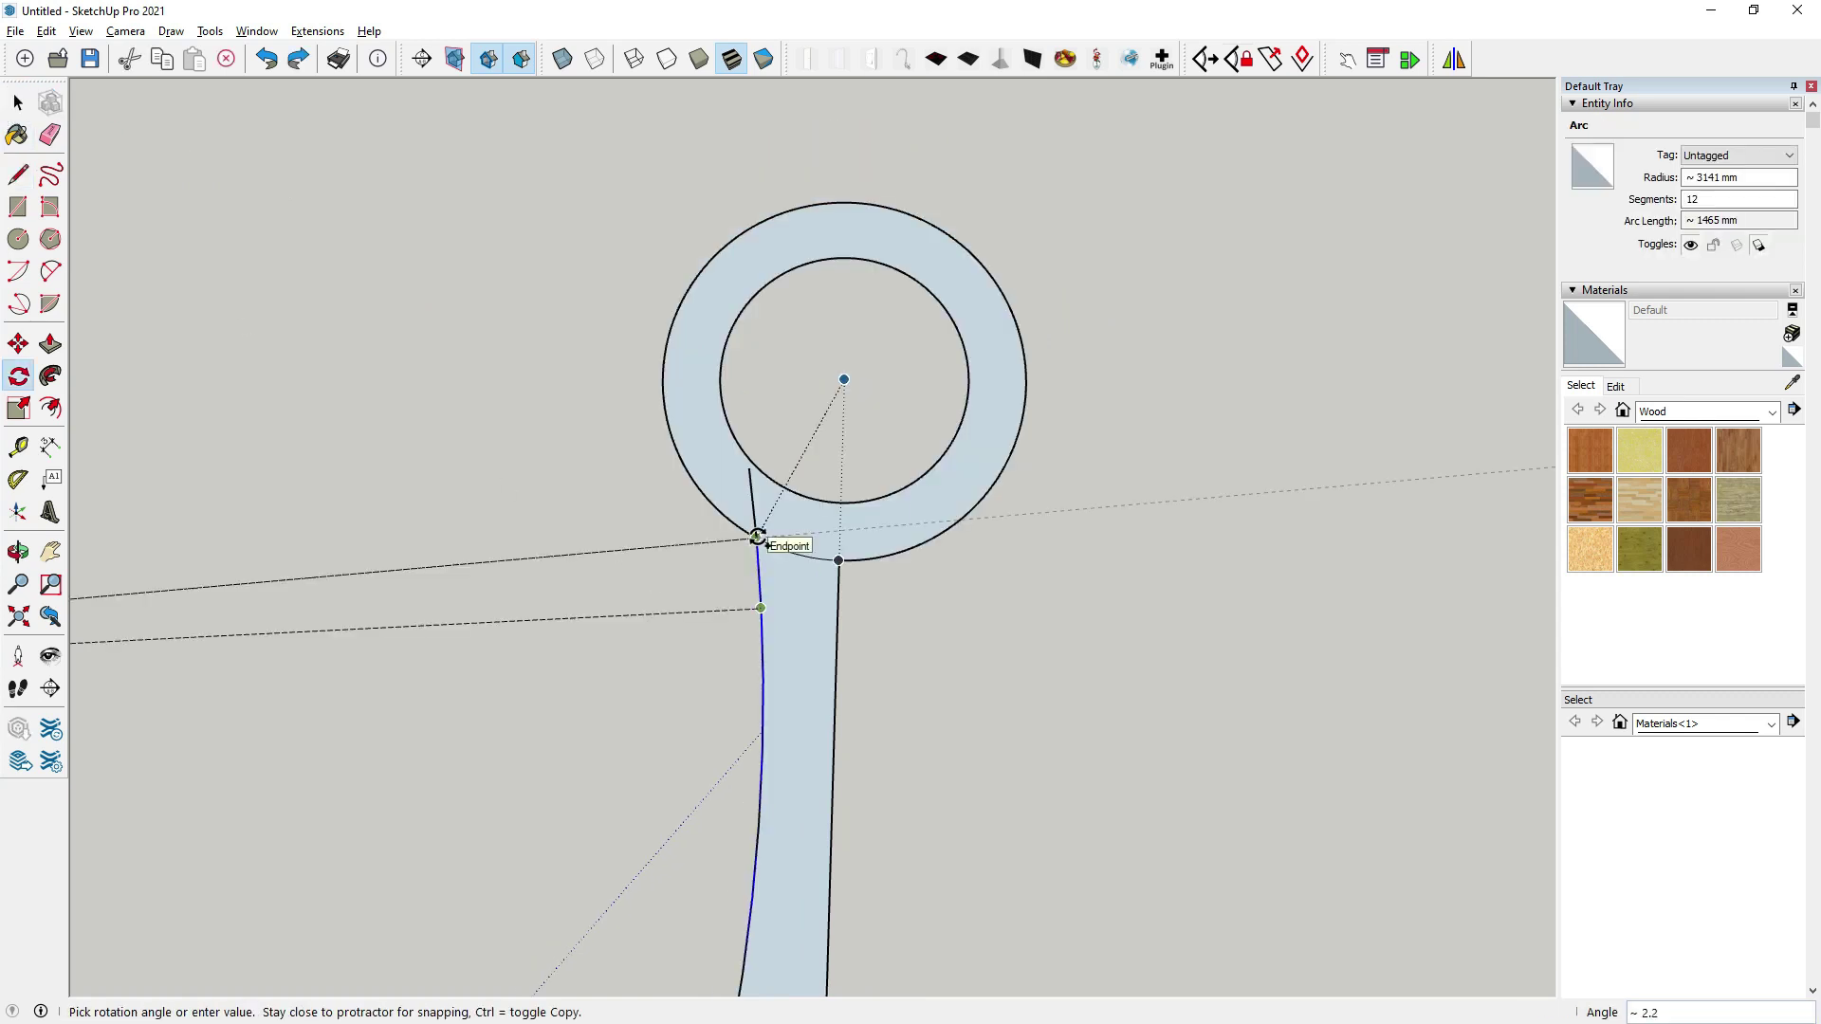
scroll(757, 538, "up", 2)
scroll(759, 531, "up", 2)
left_click(762, 556)
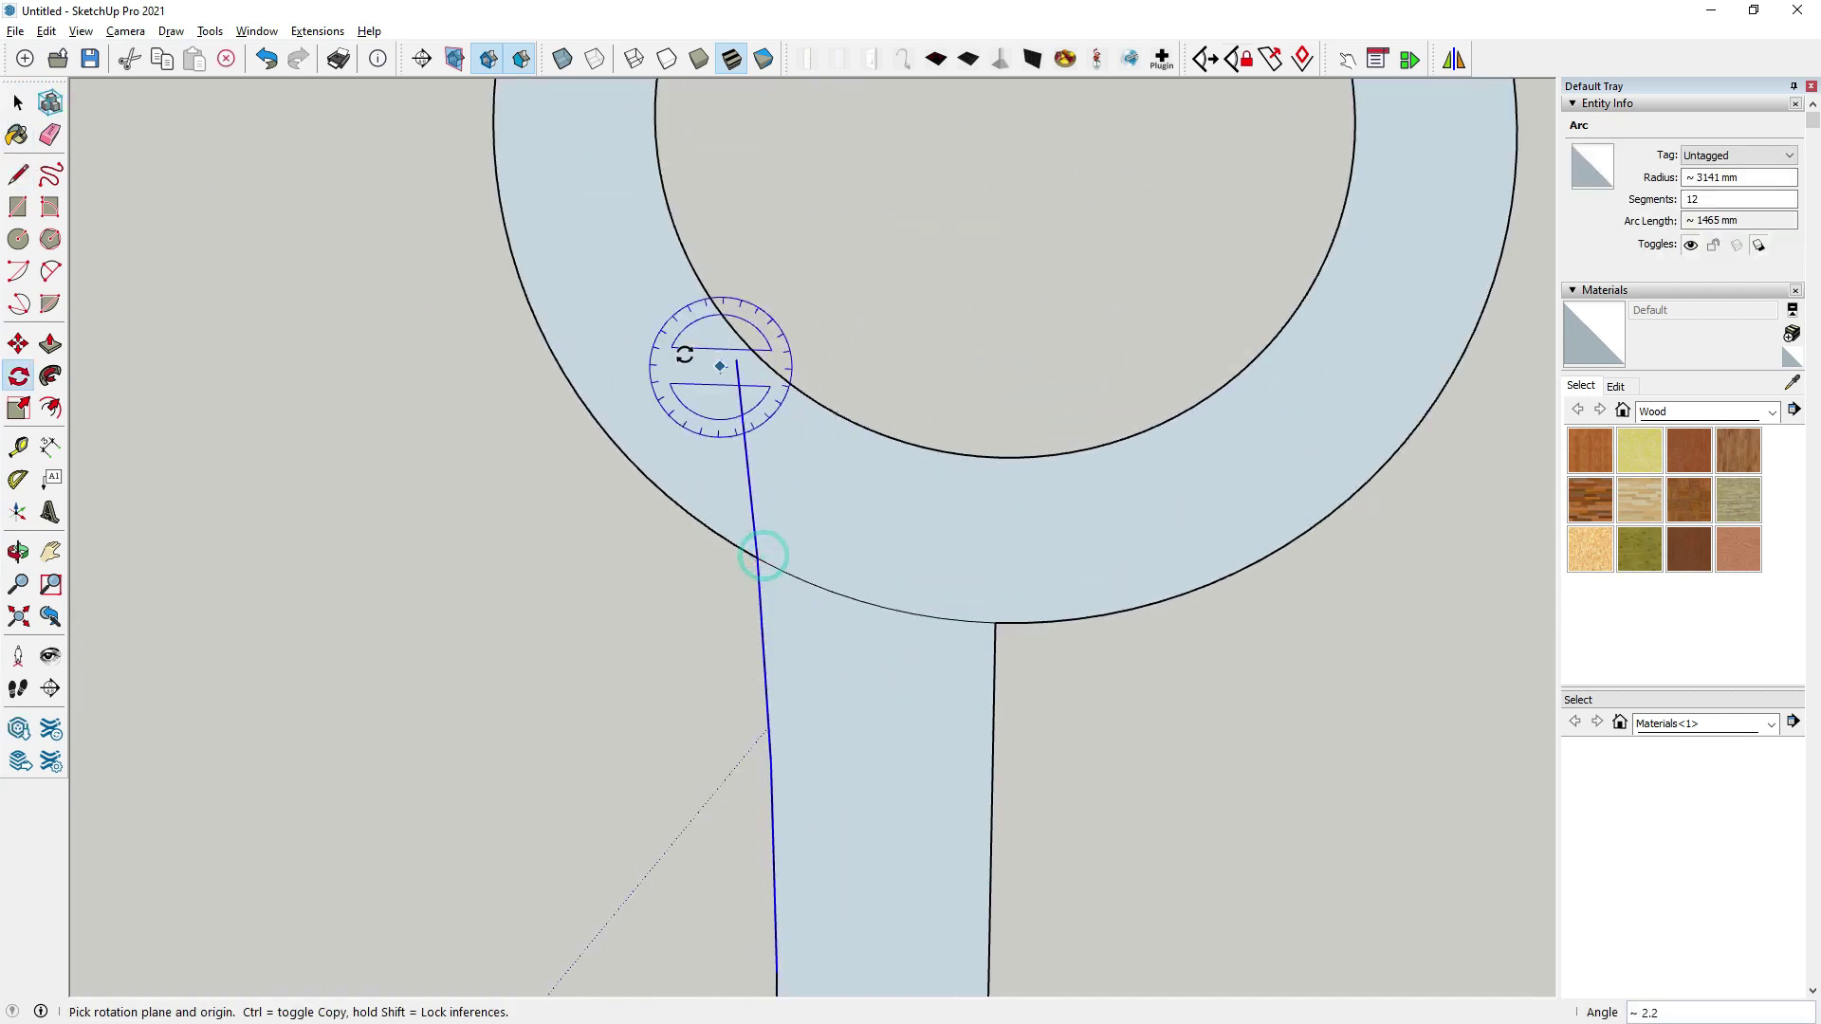
Draw a line from the handle-ring junction to the inner circle and erase the leftover stub.
key("e")
scroll(764, 489, "down", 3)
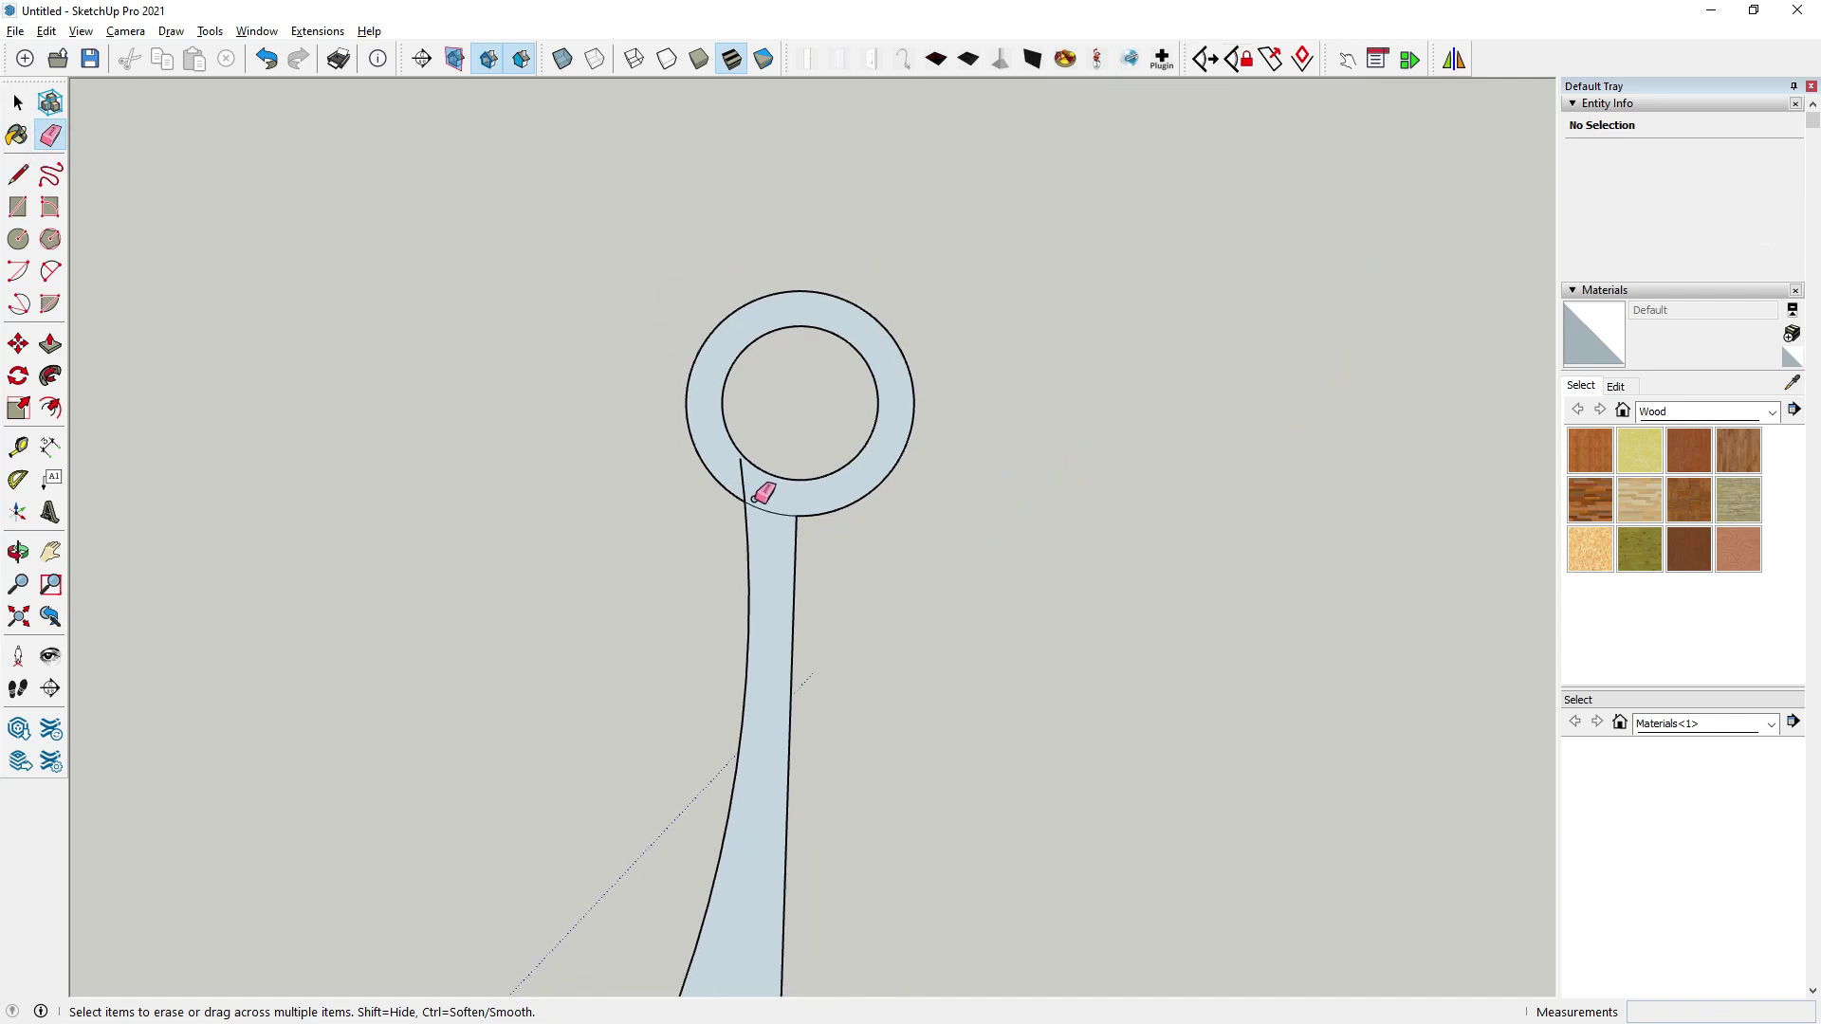
scroll(773, 408, "up", 3)
key("l")
scroll(670, 444, "up", 2)
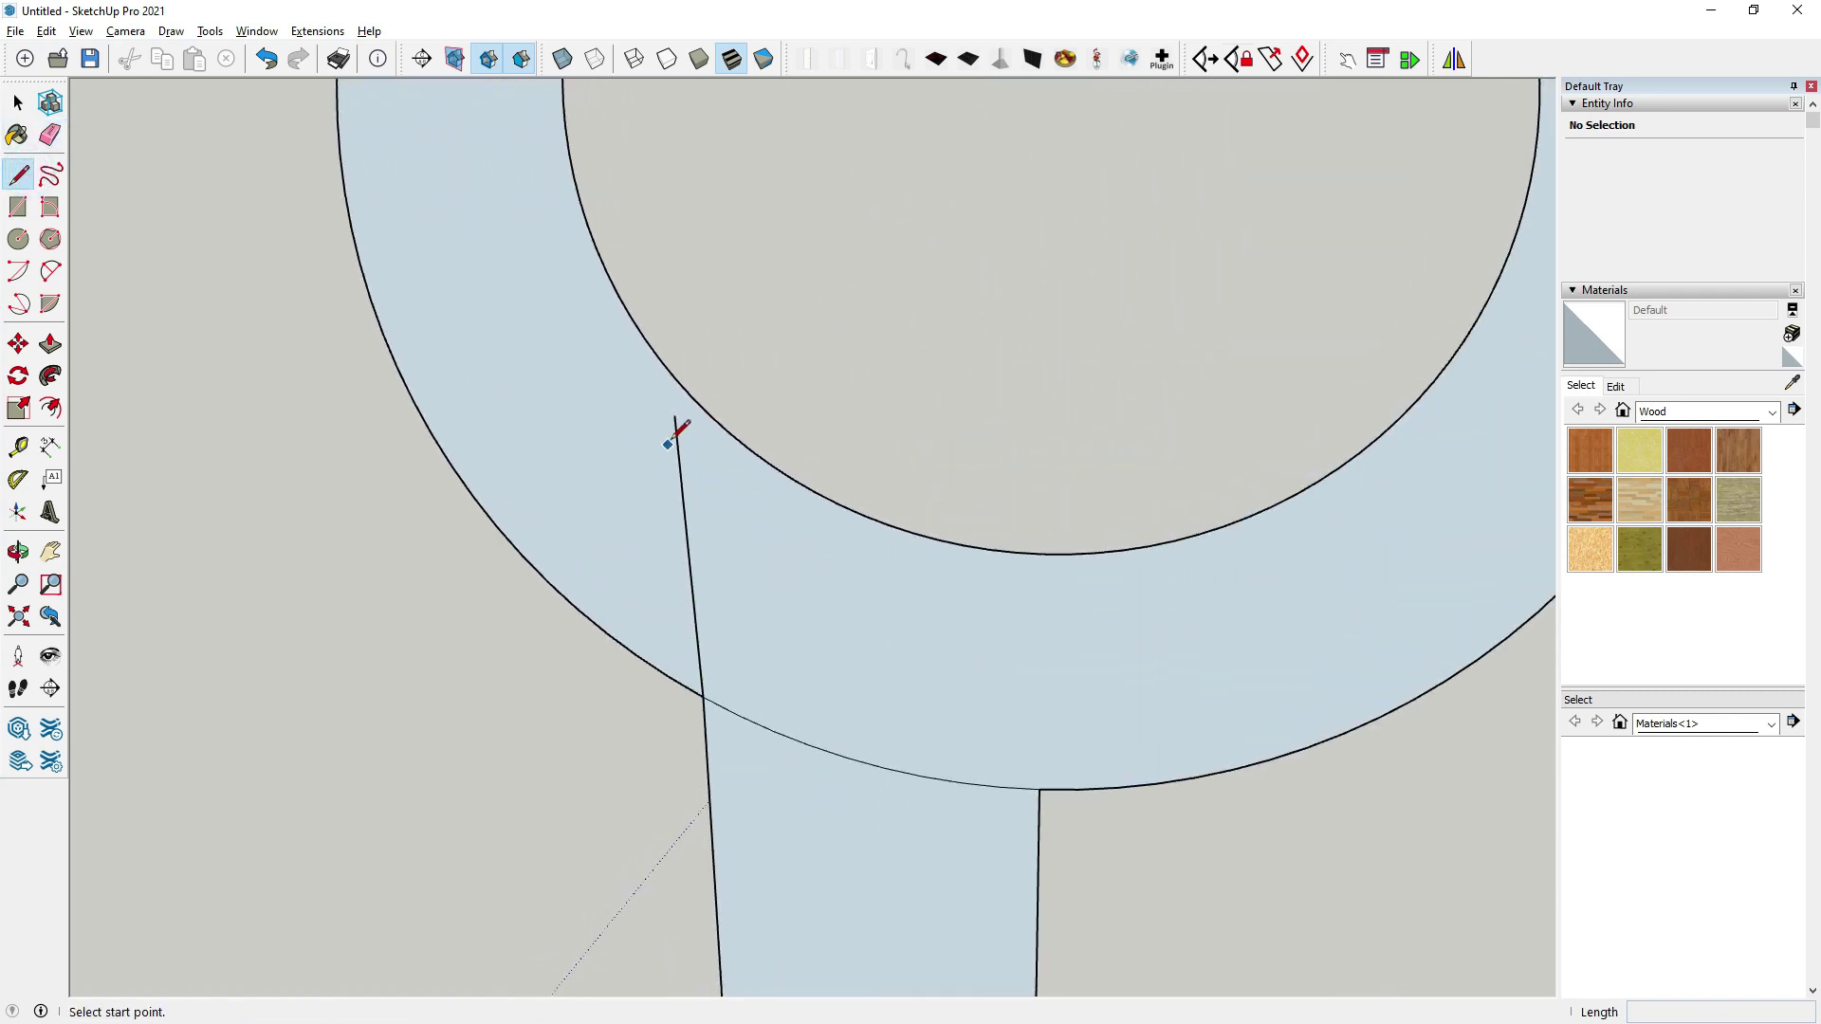
left_click(676, 415)
left_click(657, 252)
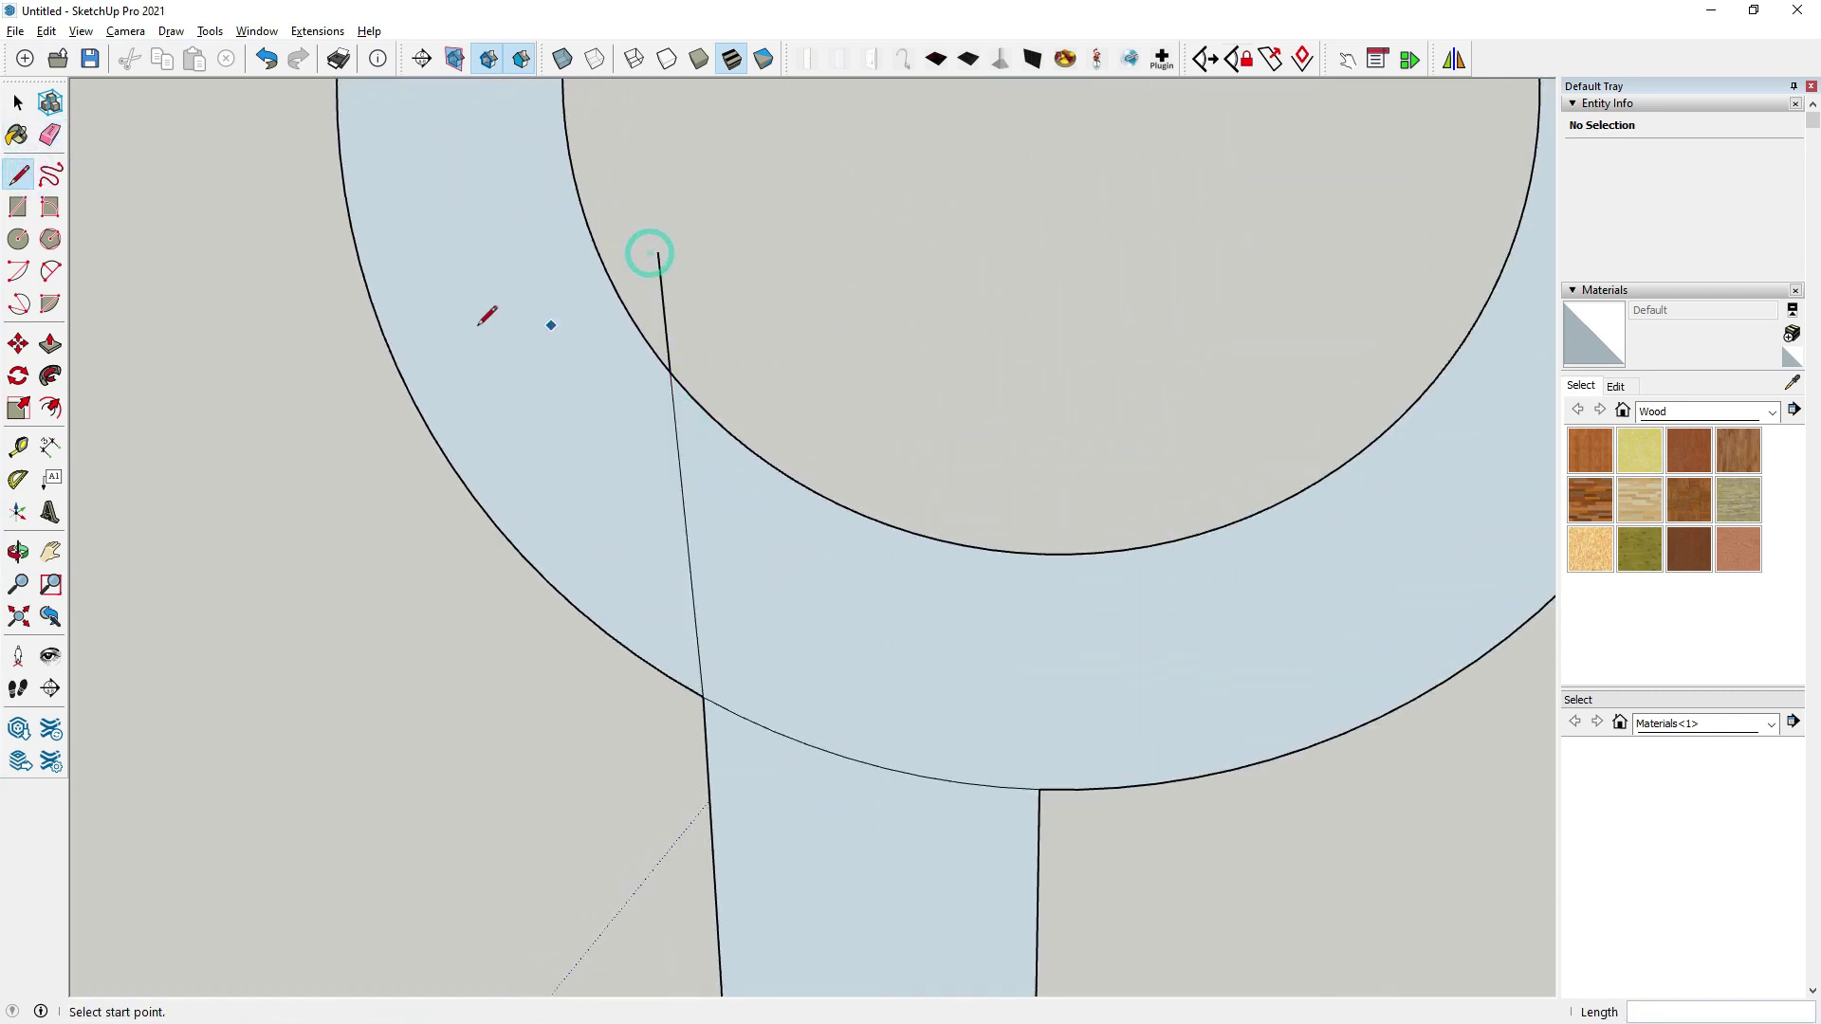
left_click(53, 136)
left_click(662, 283)
Select the ring face together with its edges.
scroll(664, 284, "down", 2)
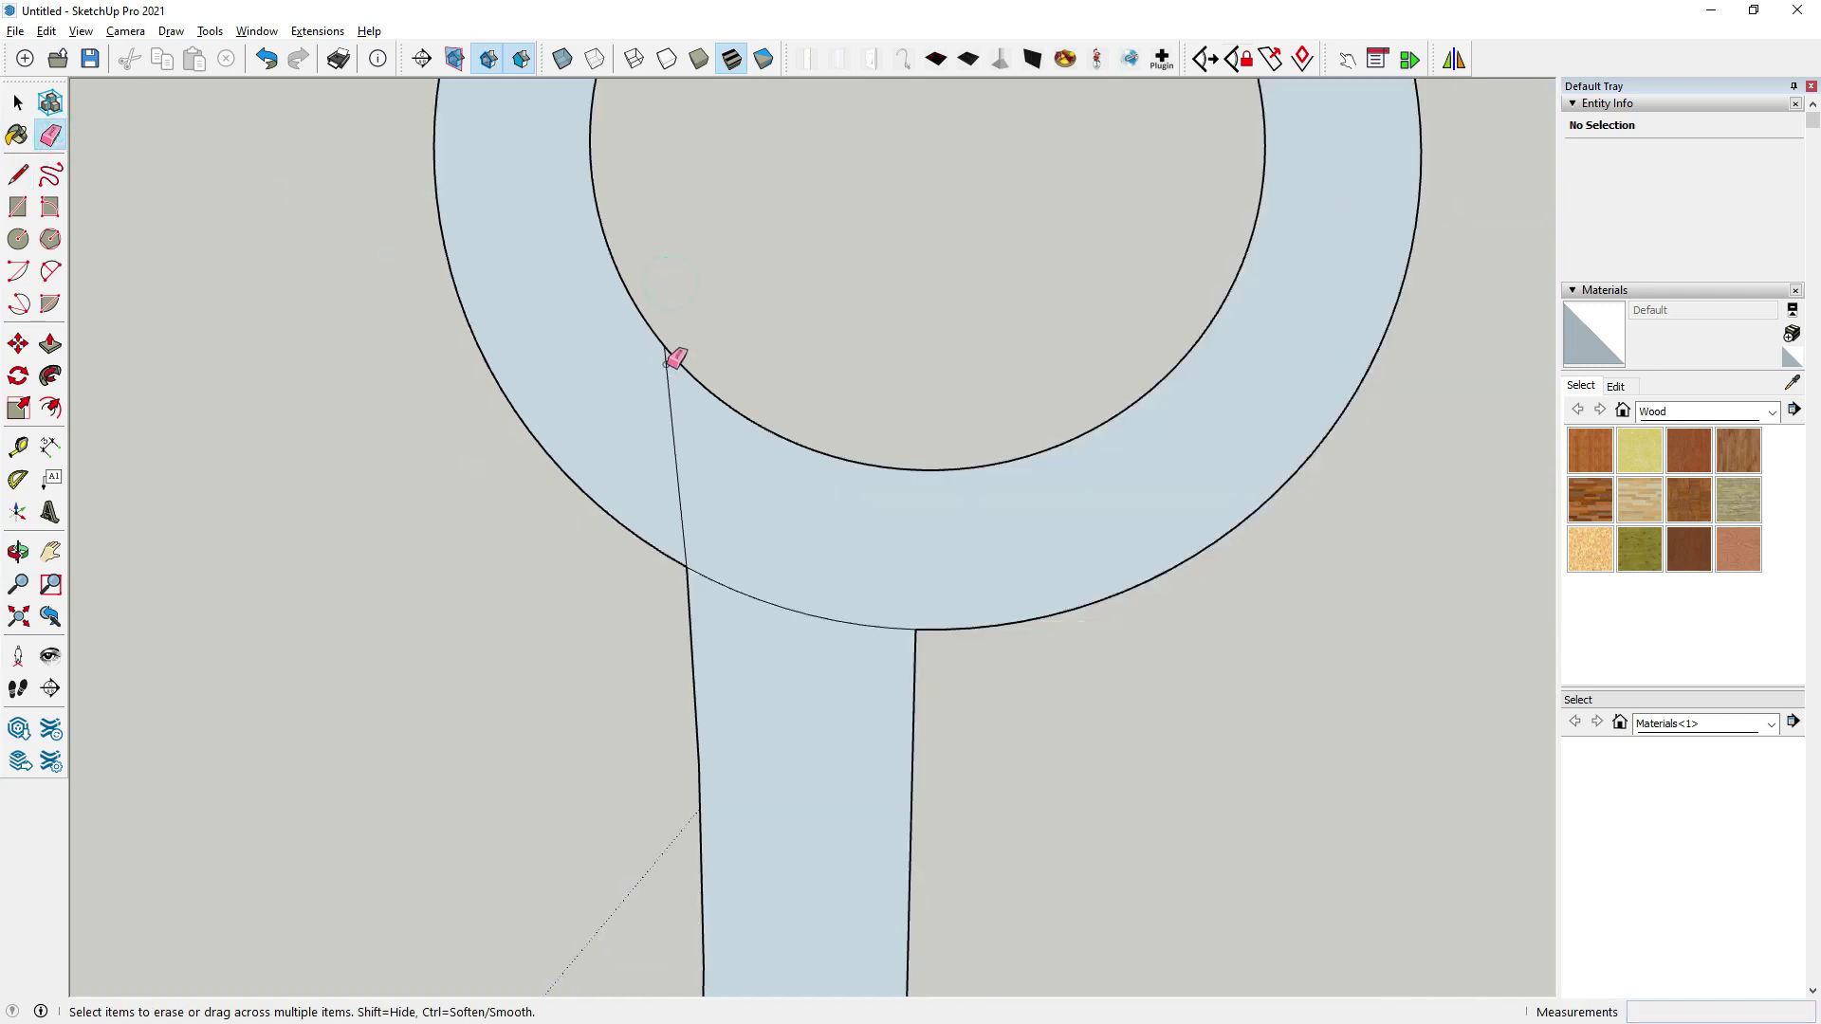
key("space")
left_click(635, 410)
scroll(781, 528, "down", 2)
left_click(854, 537)
Make the pommel ring its own group and select the handle face.
right_click(853, 537)
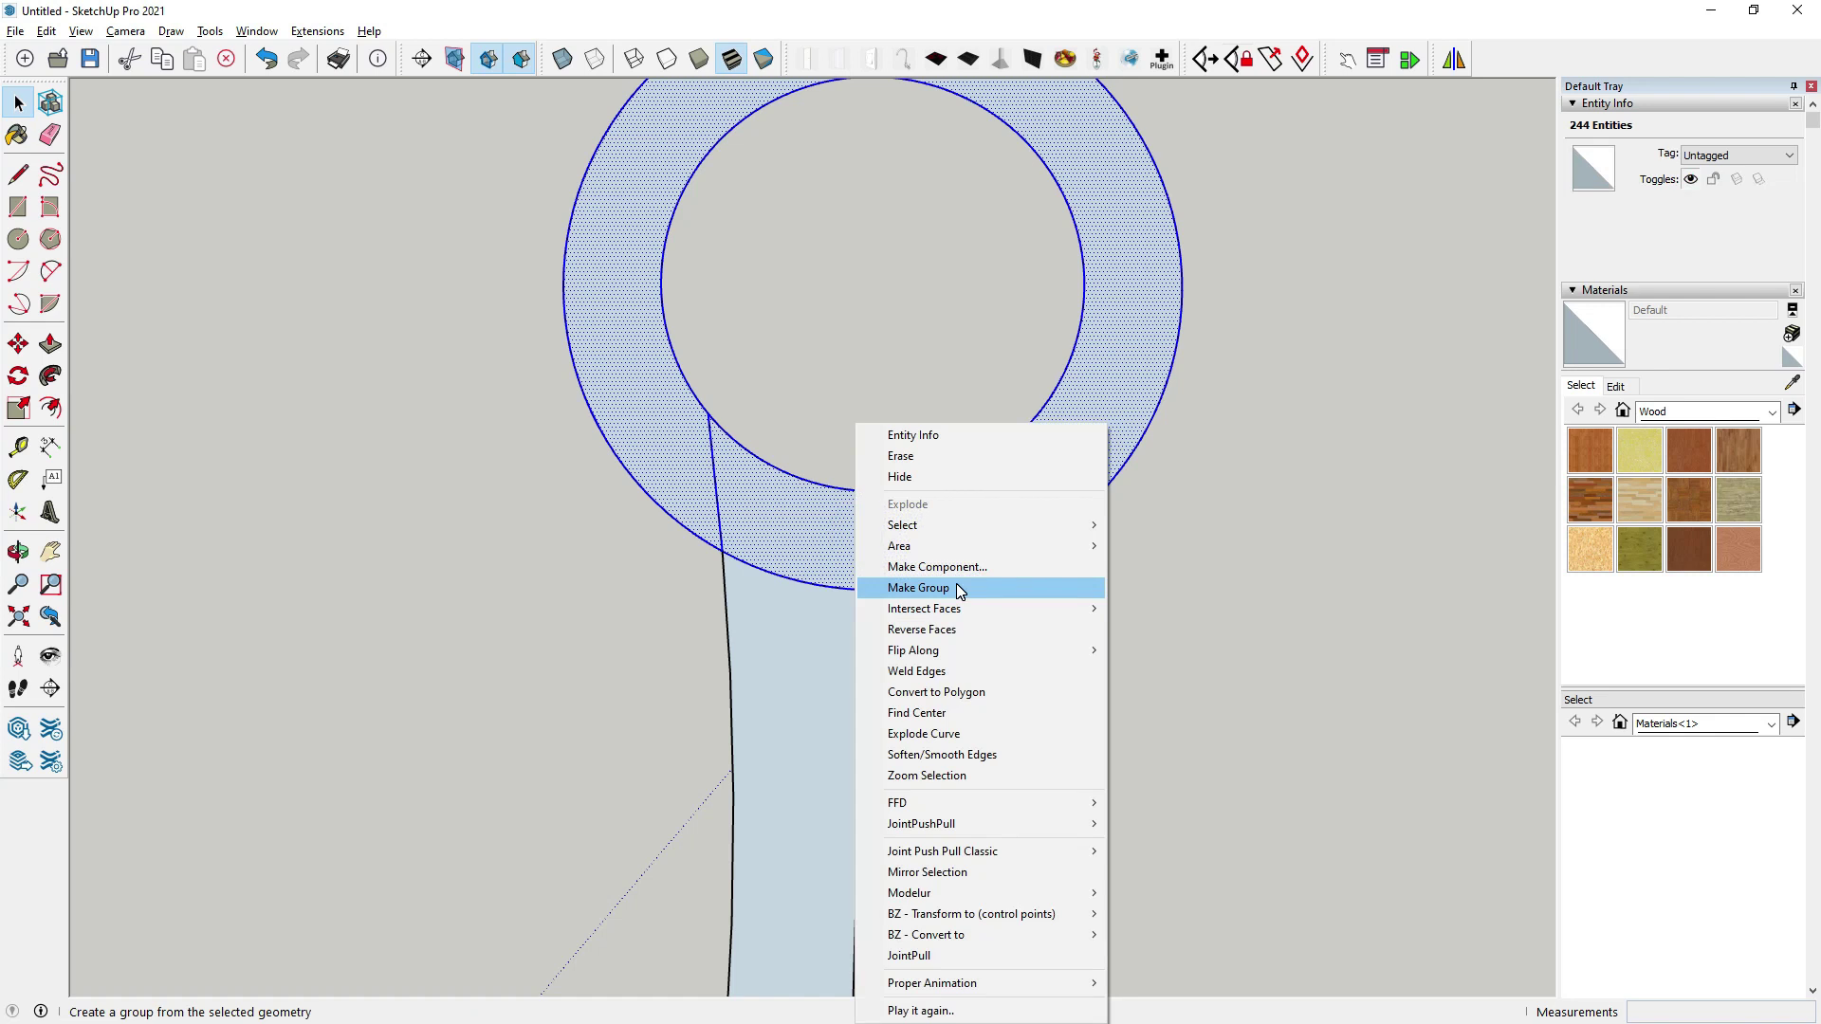
left_click(956, 583)
left_click(799, 639)
Extend the handle's right edge up into the ring hole and join the left edge's tip to it.
left_click(21, 173)
left_click(864, 590)
left_click(870, 413)
scroll(703, 449, "up", 3)
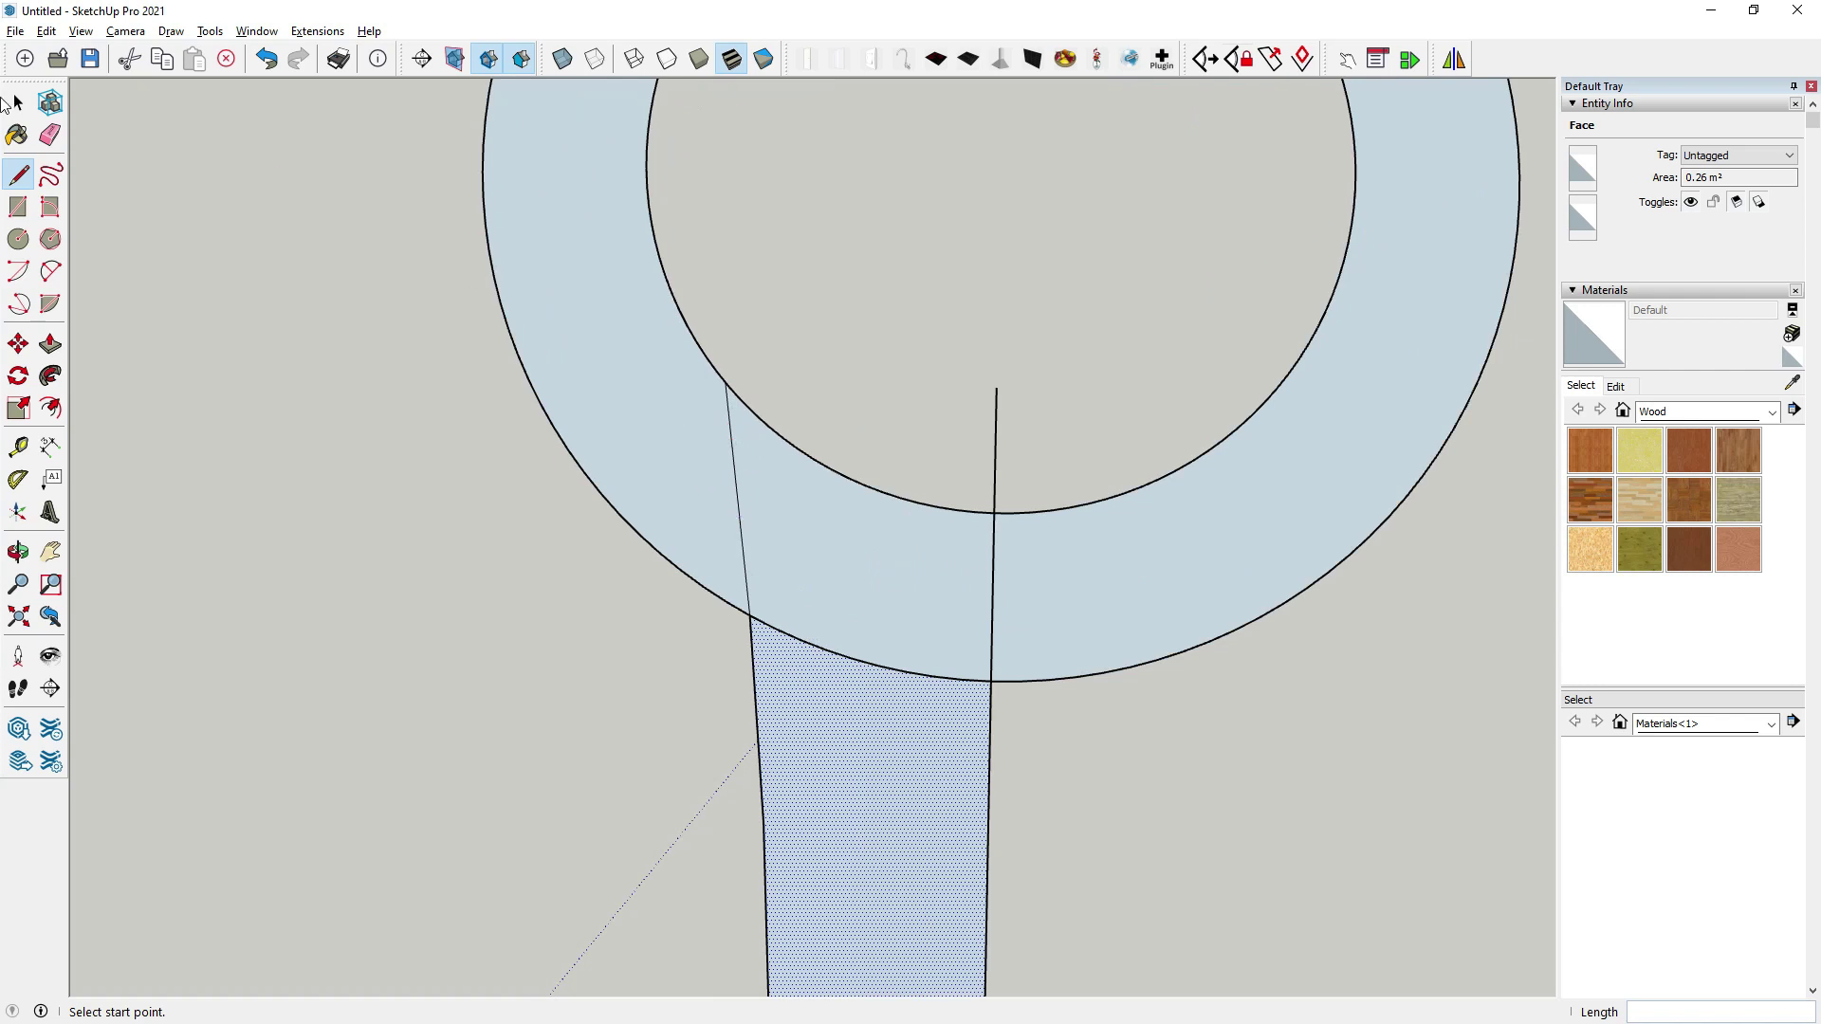
scroll(727, 380, "up", 1)
scroll(728, 375, "up", 1)
scroll(731, 378, "up", 1)
scroll(531, 498, "down", 2)
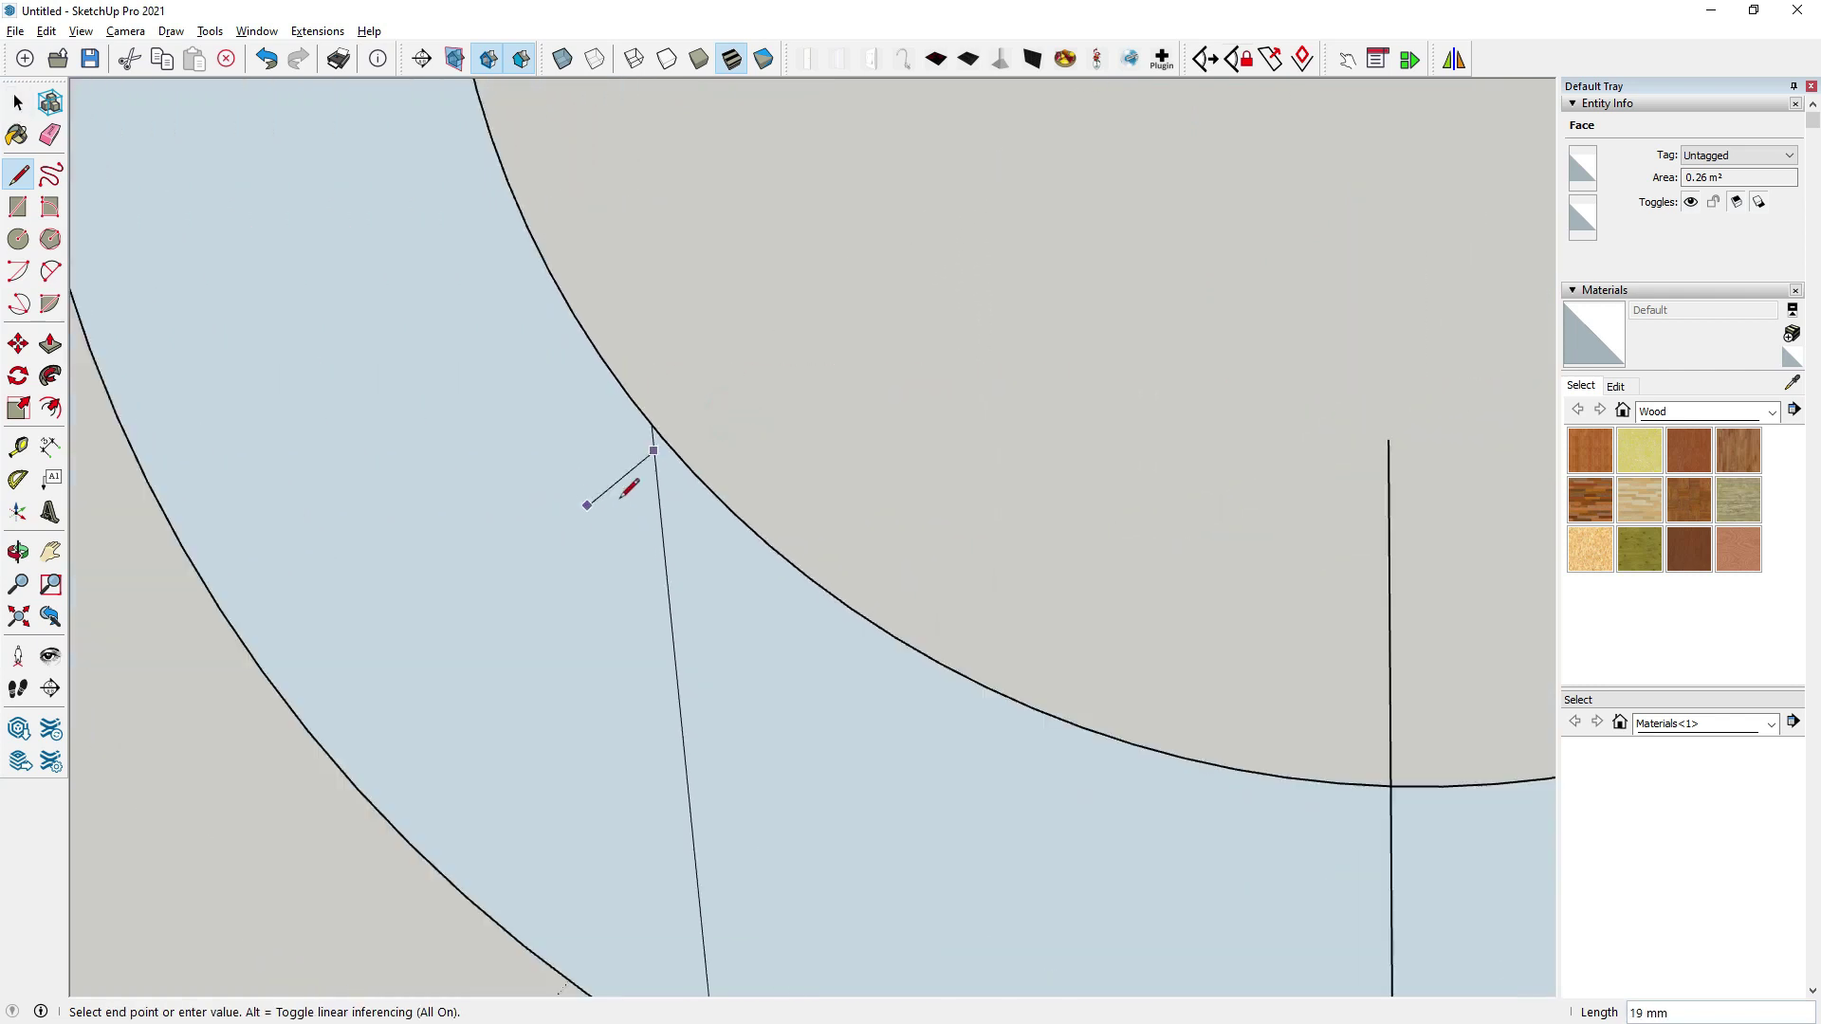
scroll(787, 546, "down", 2)
left_click(1197, 490)
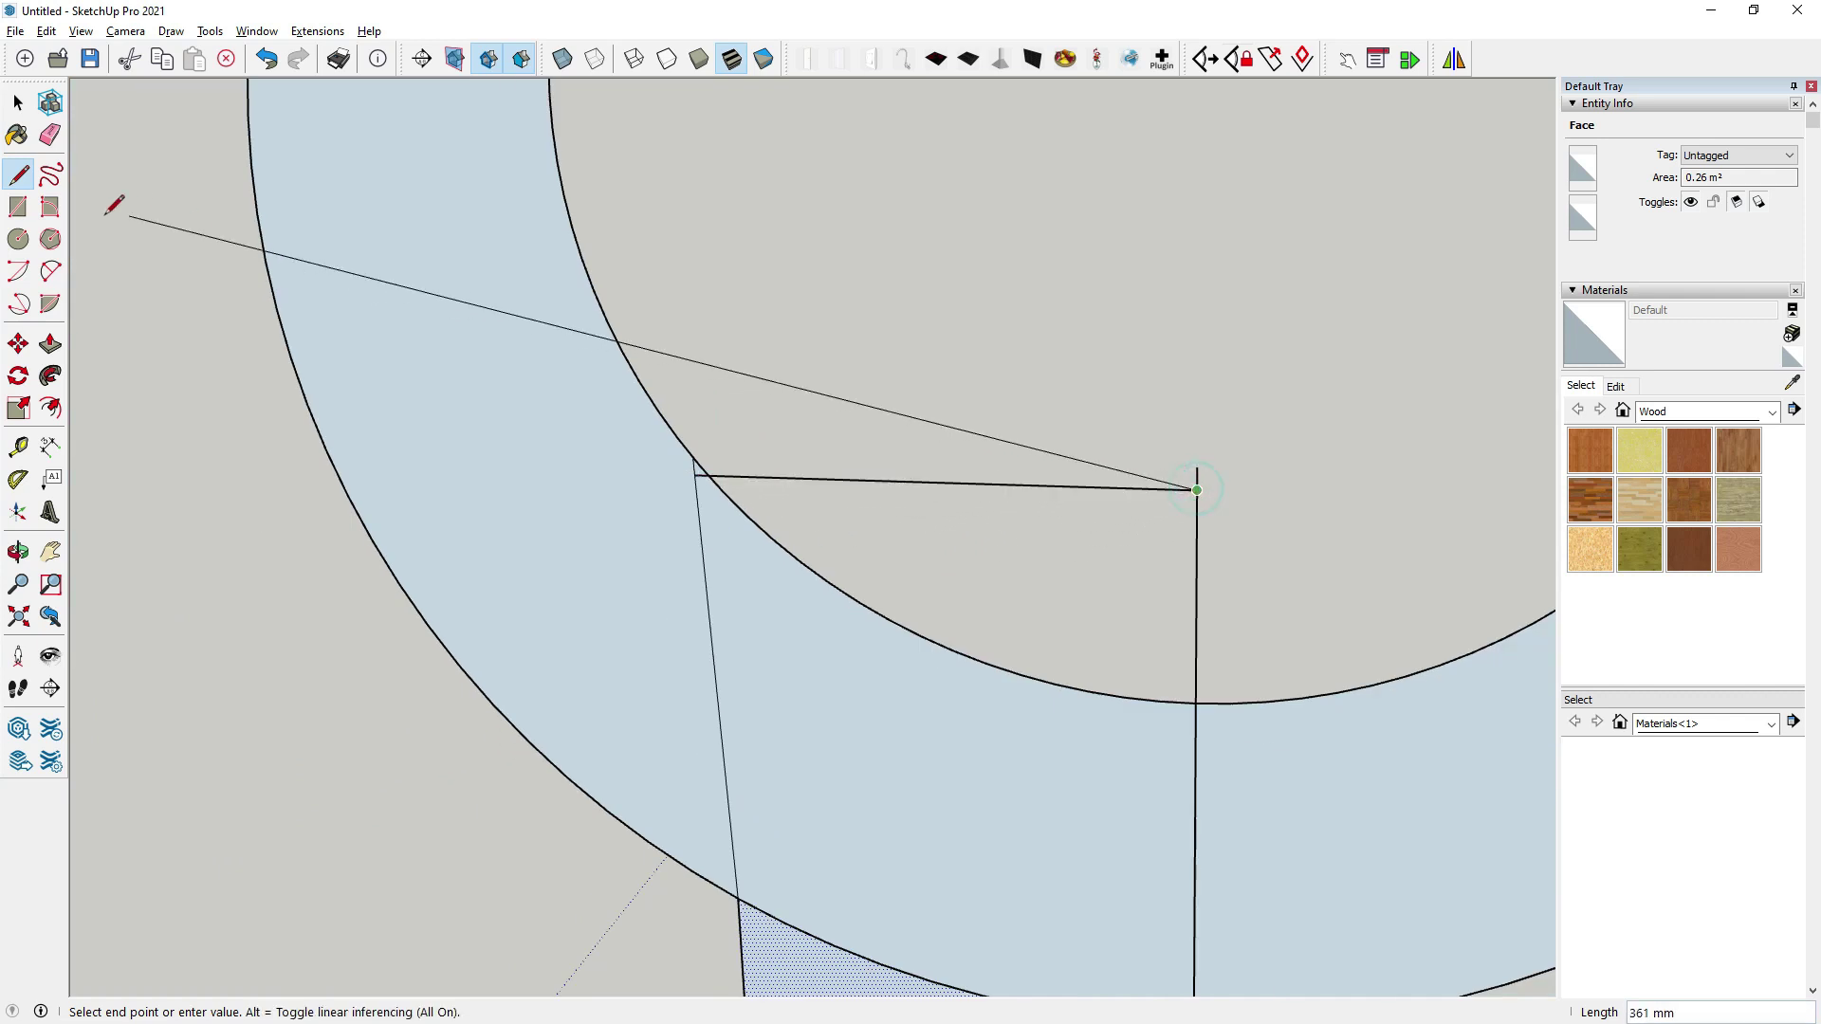
scroll(617, 370, "down", 3)
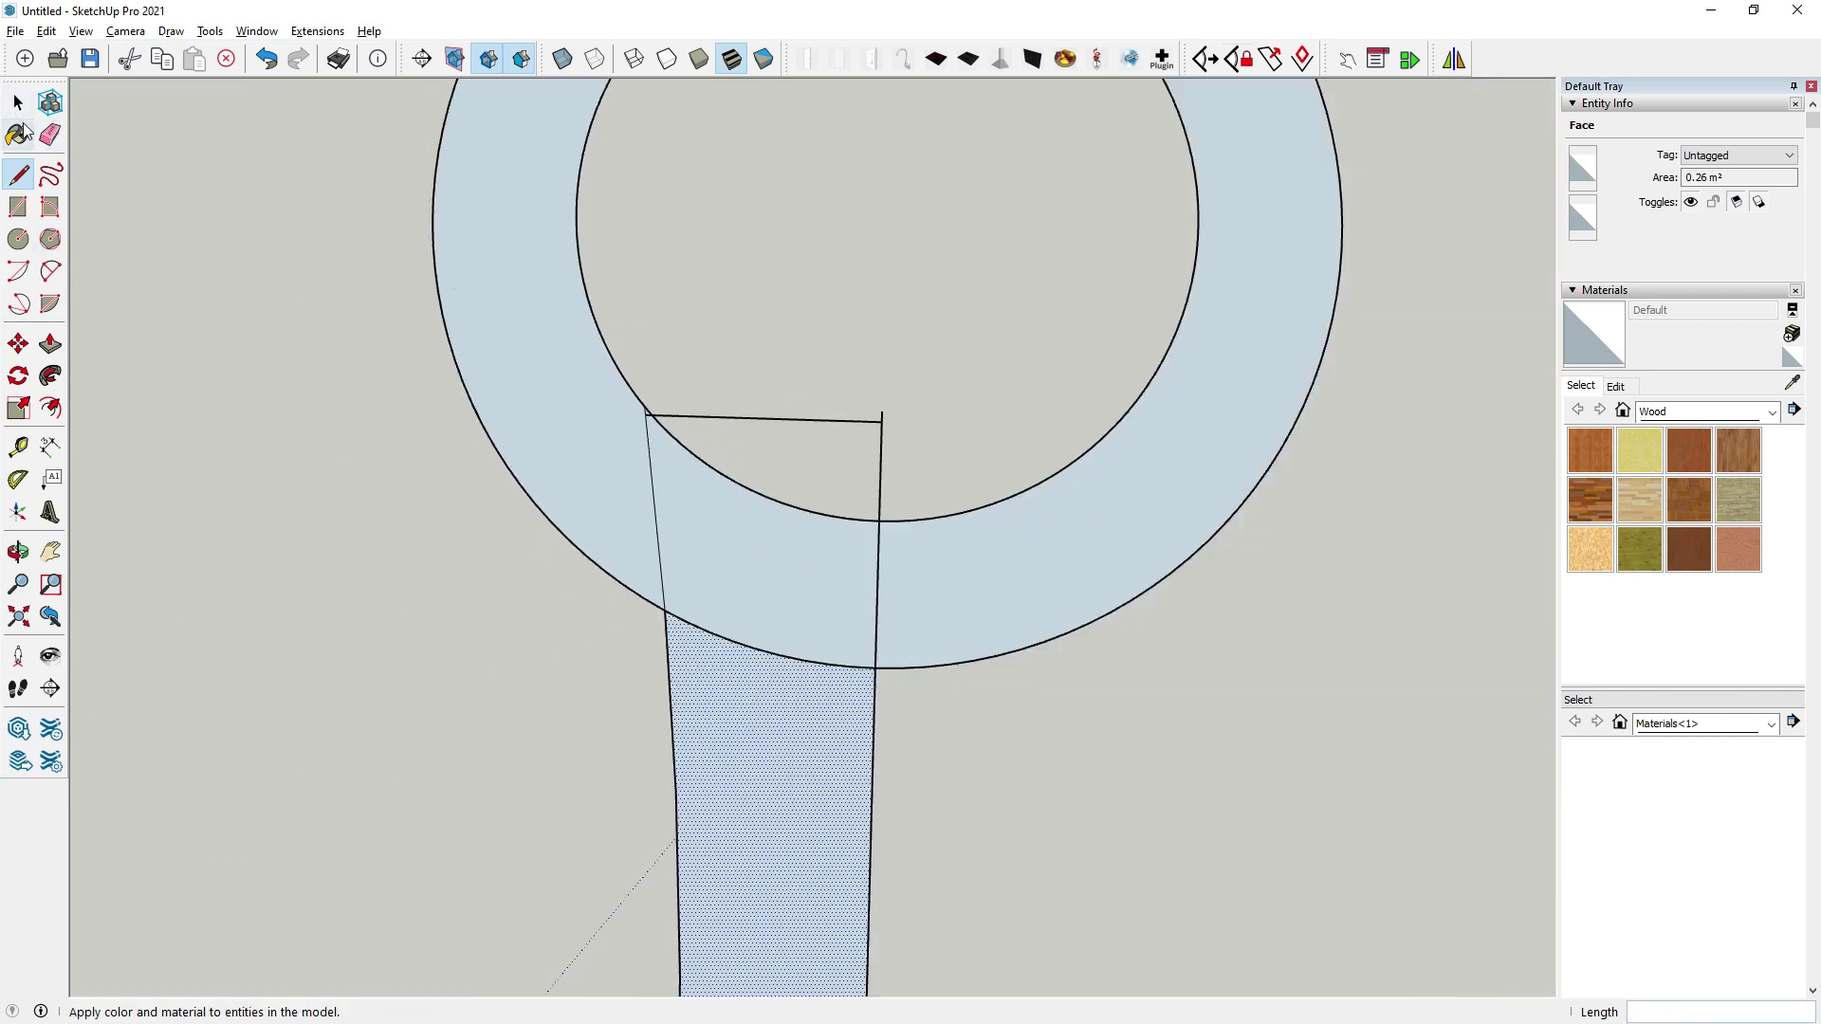
Retrace the left edge to close the extended handle face, then select the face with its edges.
left_click(27, 181)
scroll(624, 473, "up", 2)
left_click(662, 375)
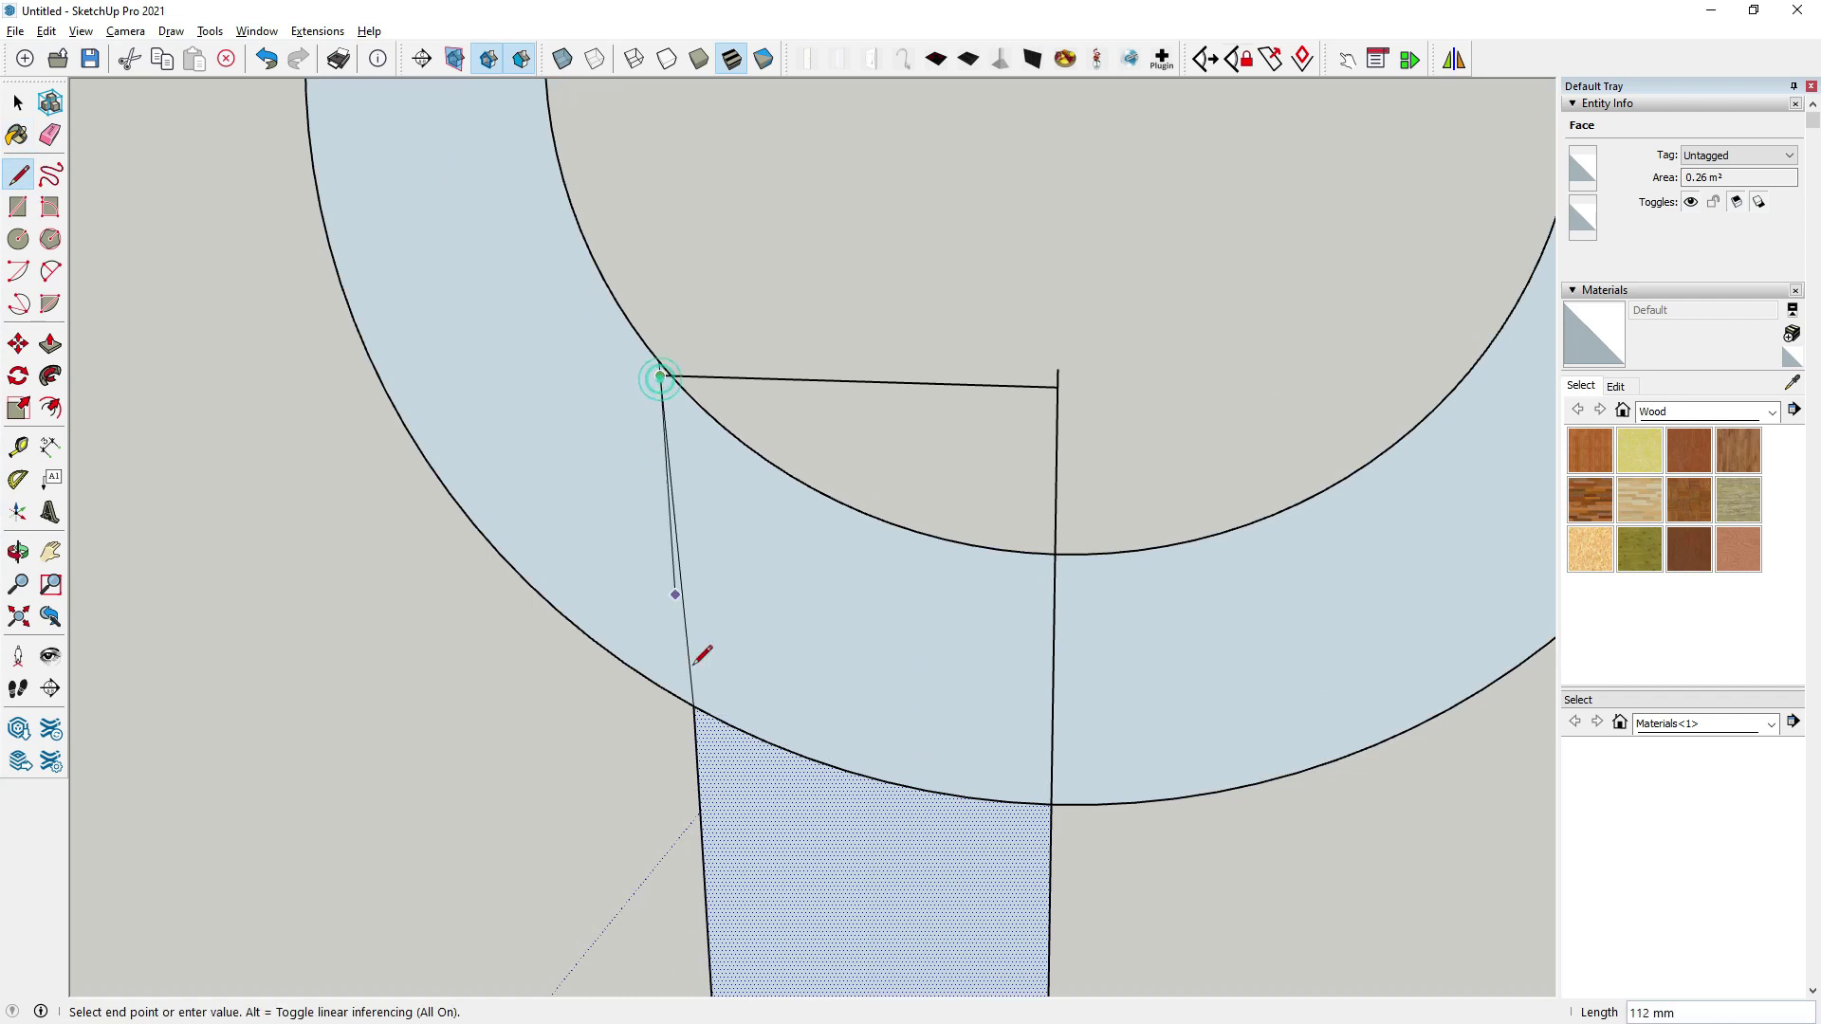
scroll(696, 704, "up", 2)
left_click(689, 711)
left_click(19, 102)
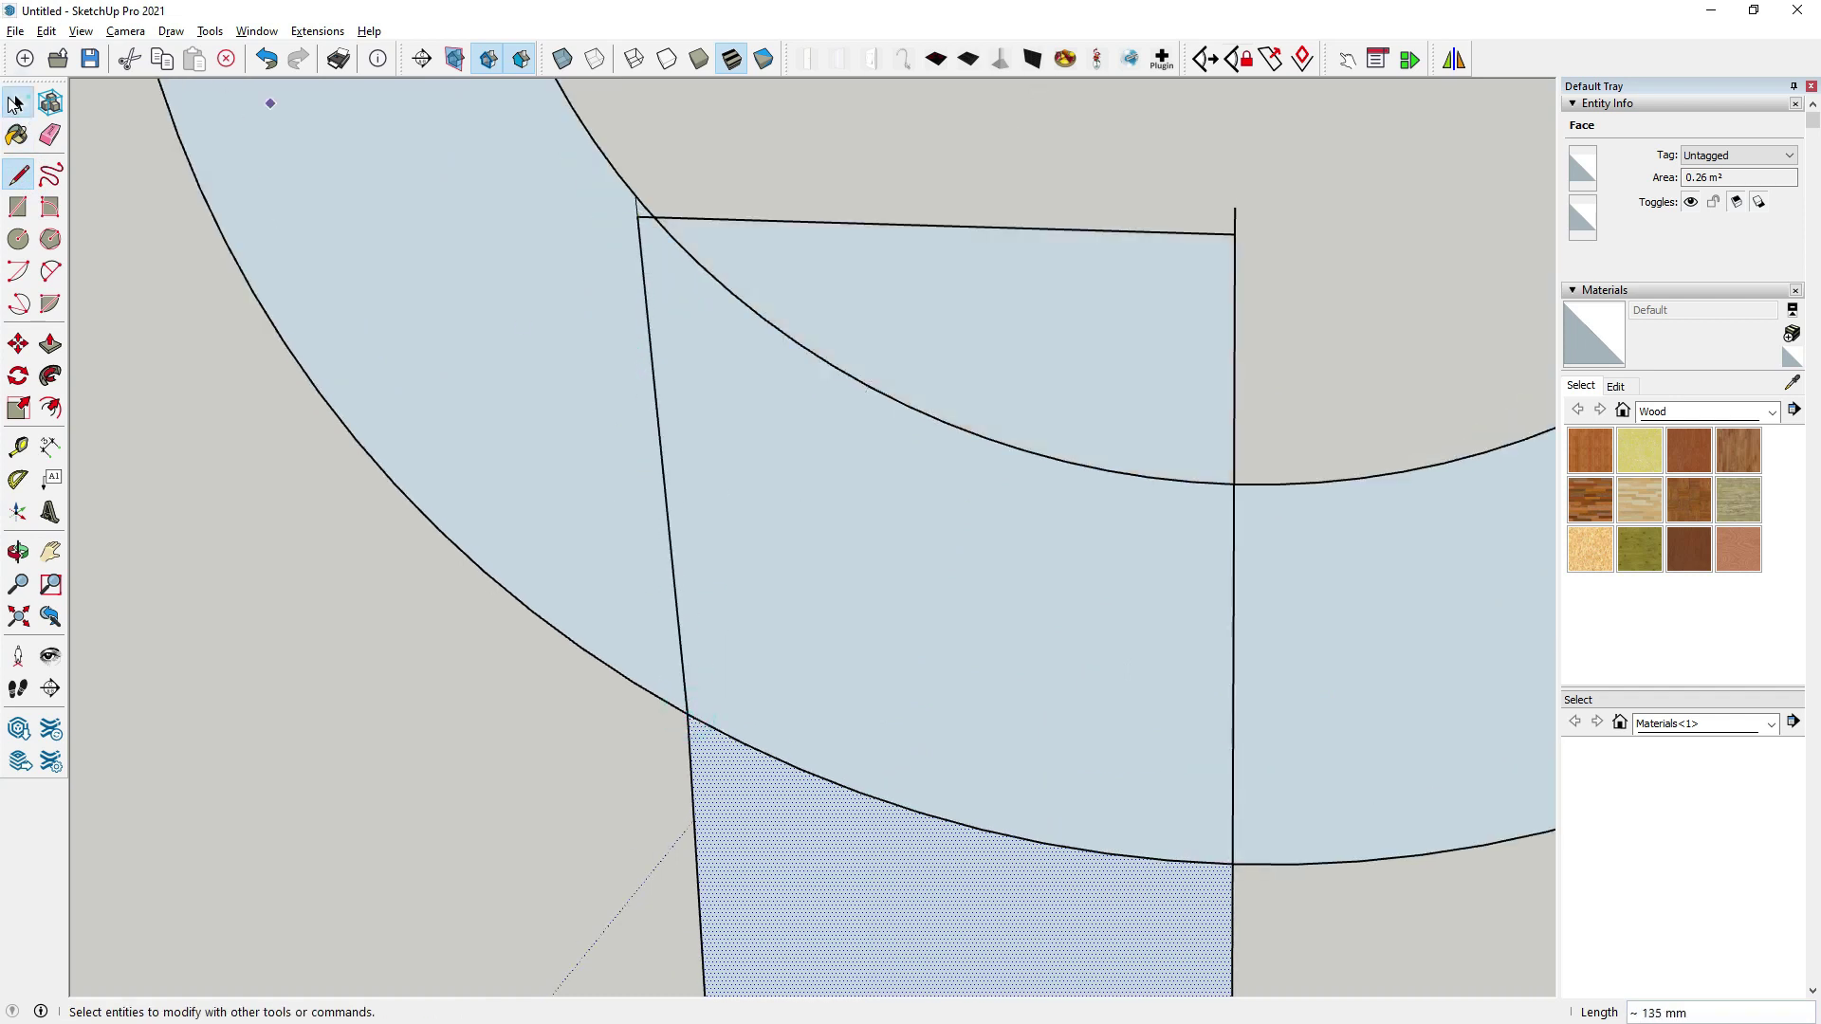
scroll(616, 228, "down", 2)
double_click(869, 283)
scroll(869, 283, "down", 2)
scroll(878, 280, "down", 2)
scroll(880, 294, "down", 2)
Deselect the blade face and edges, leaving the handle shape to become its own group.
scroll(886, 488, "up", 2)
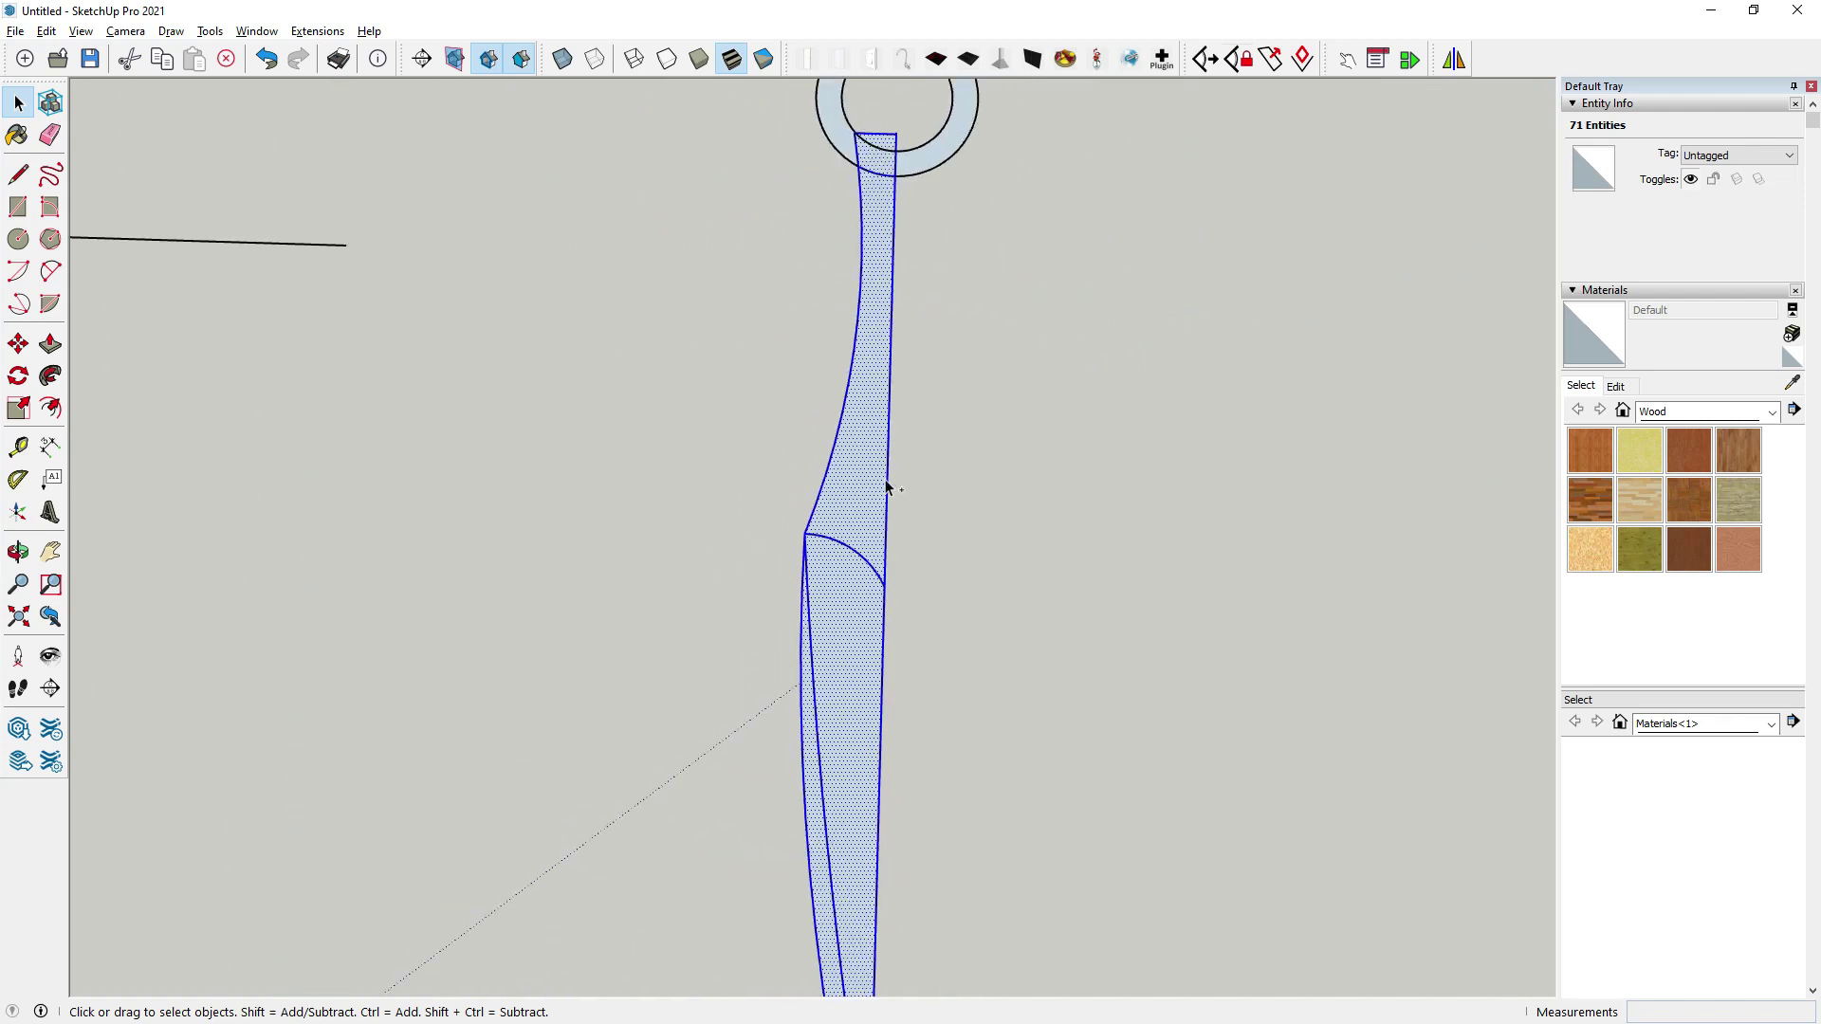
left_click_drag(930, 683, 685, 732, "shift")
middle_click_drag(895, 459, 862, 605)
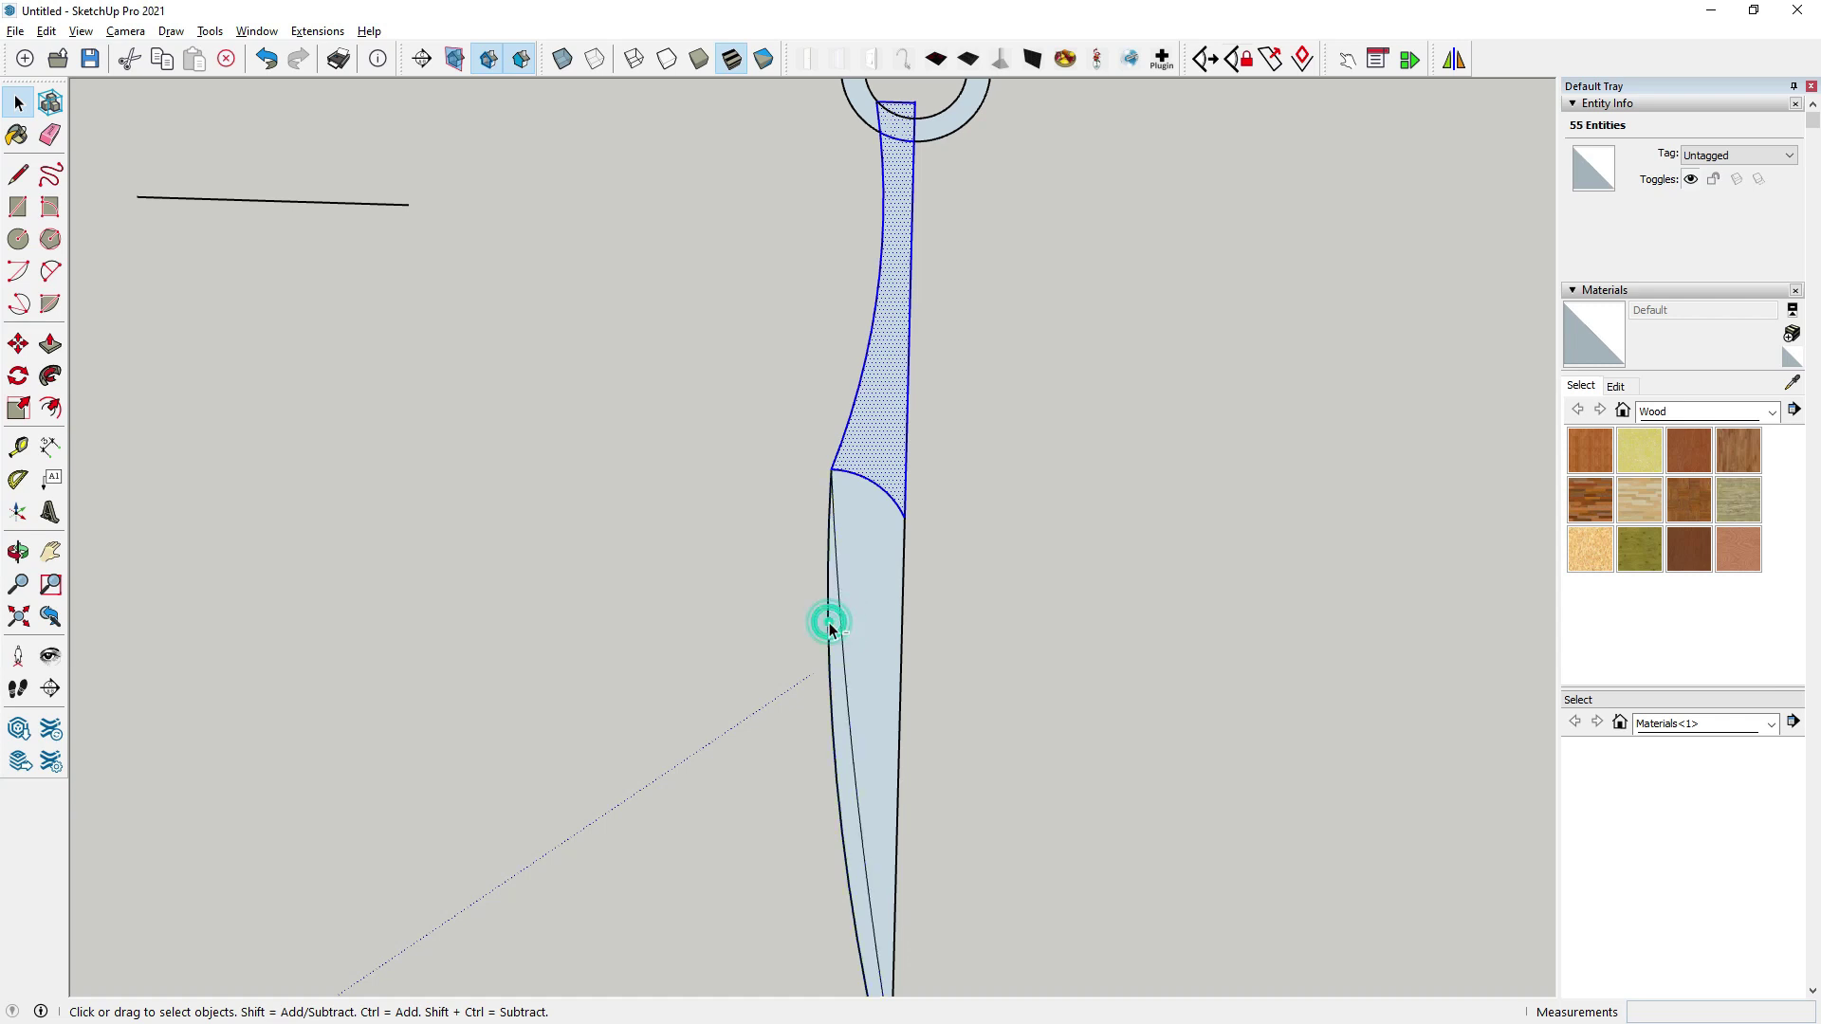
right_click(829, 626)
left_click(908, 585)
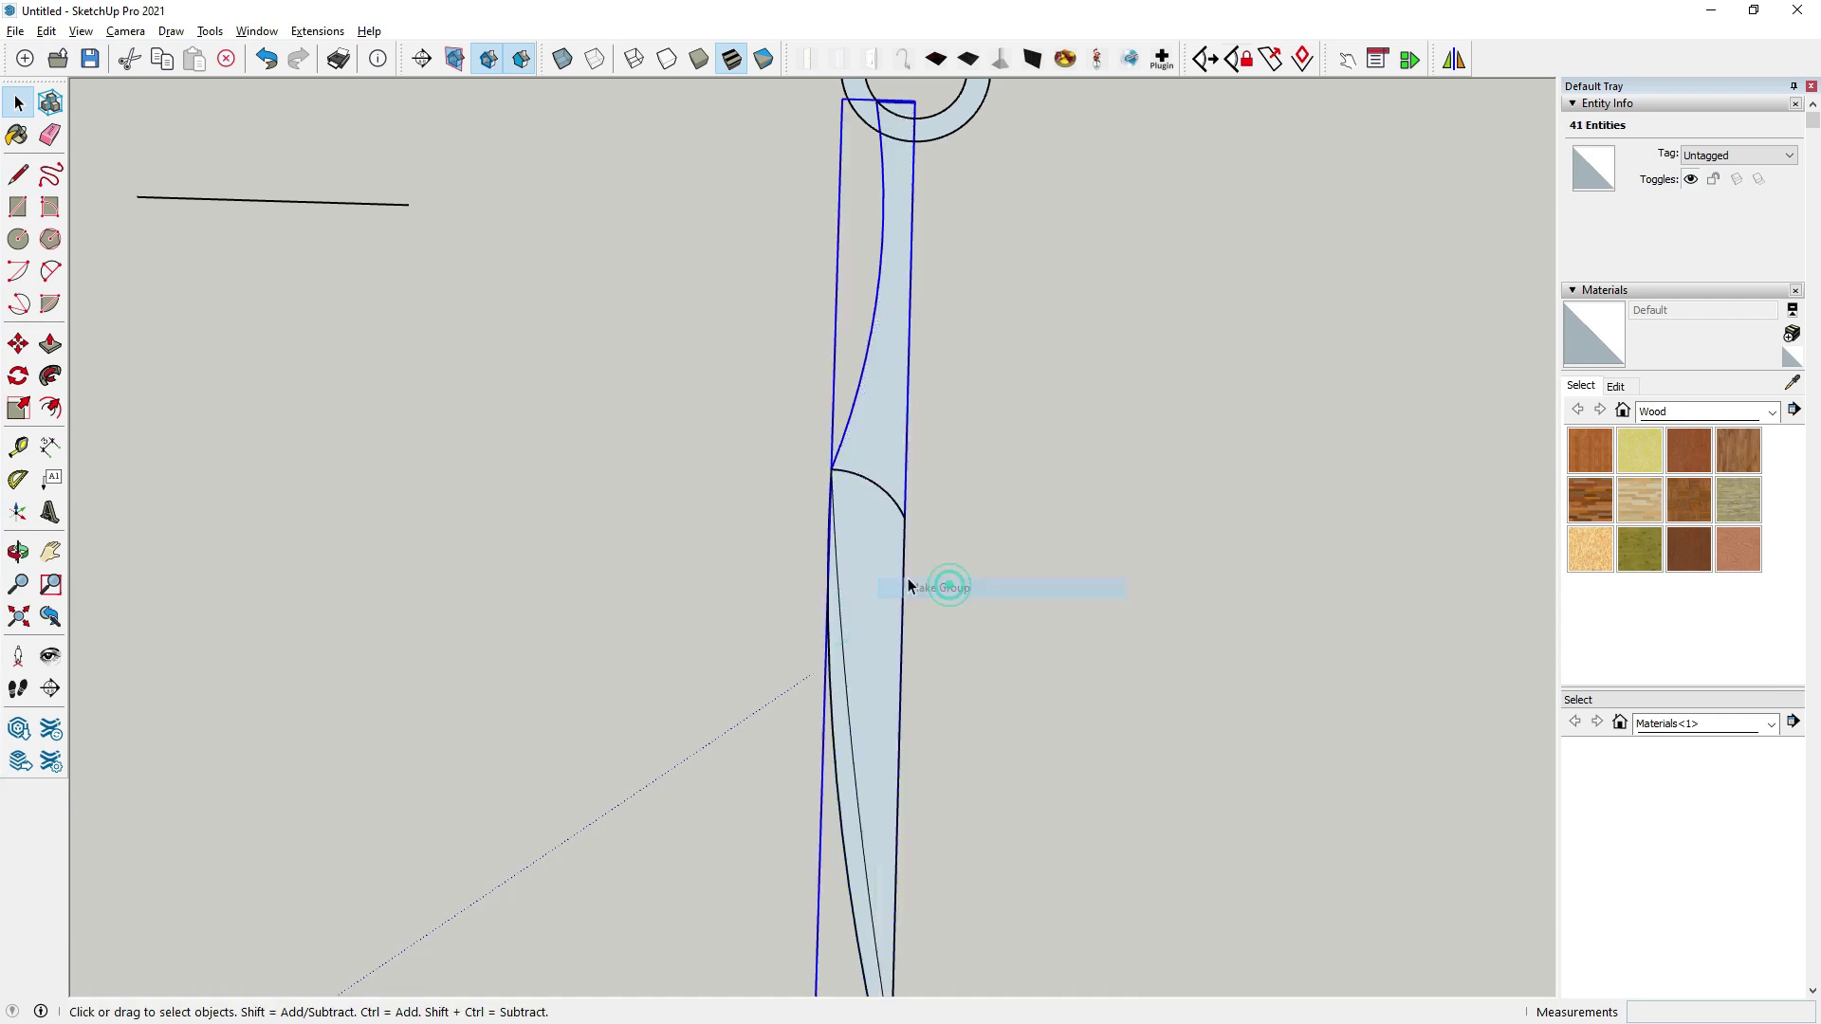
Intersect the blade face with the model.
right_click(882, 584)
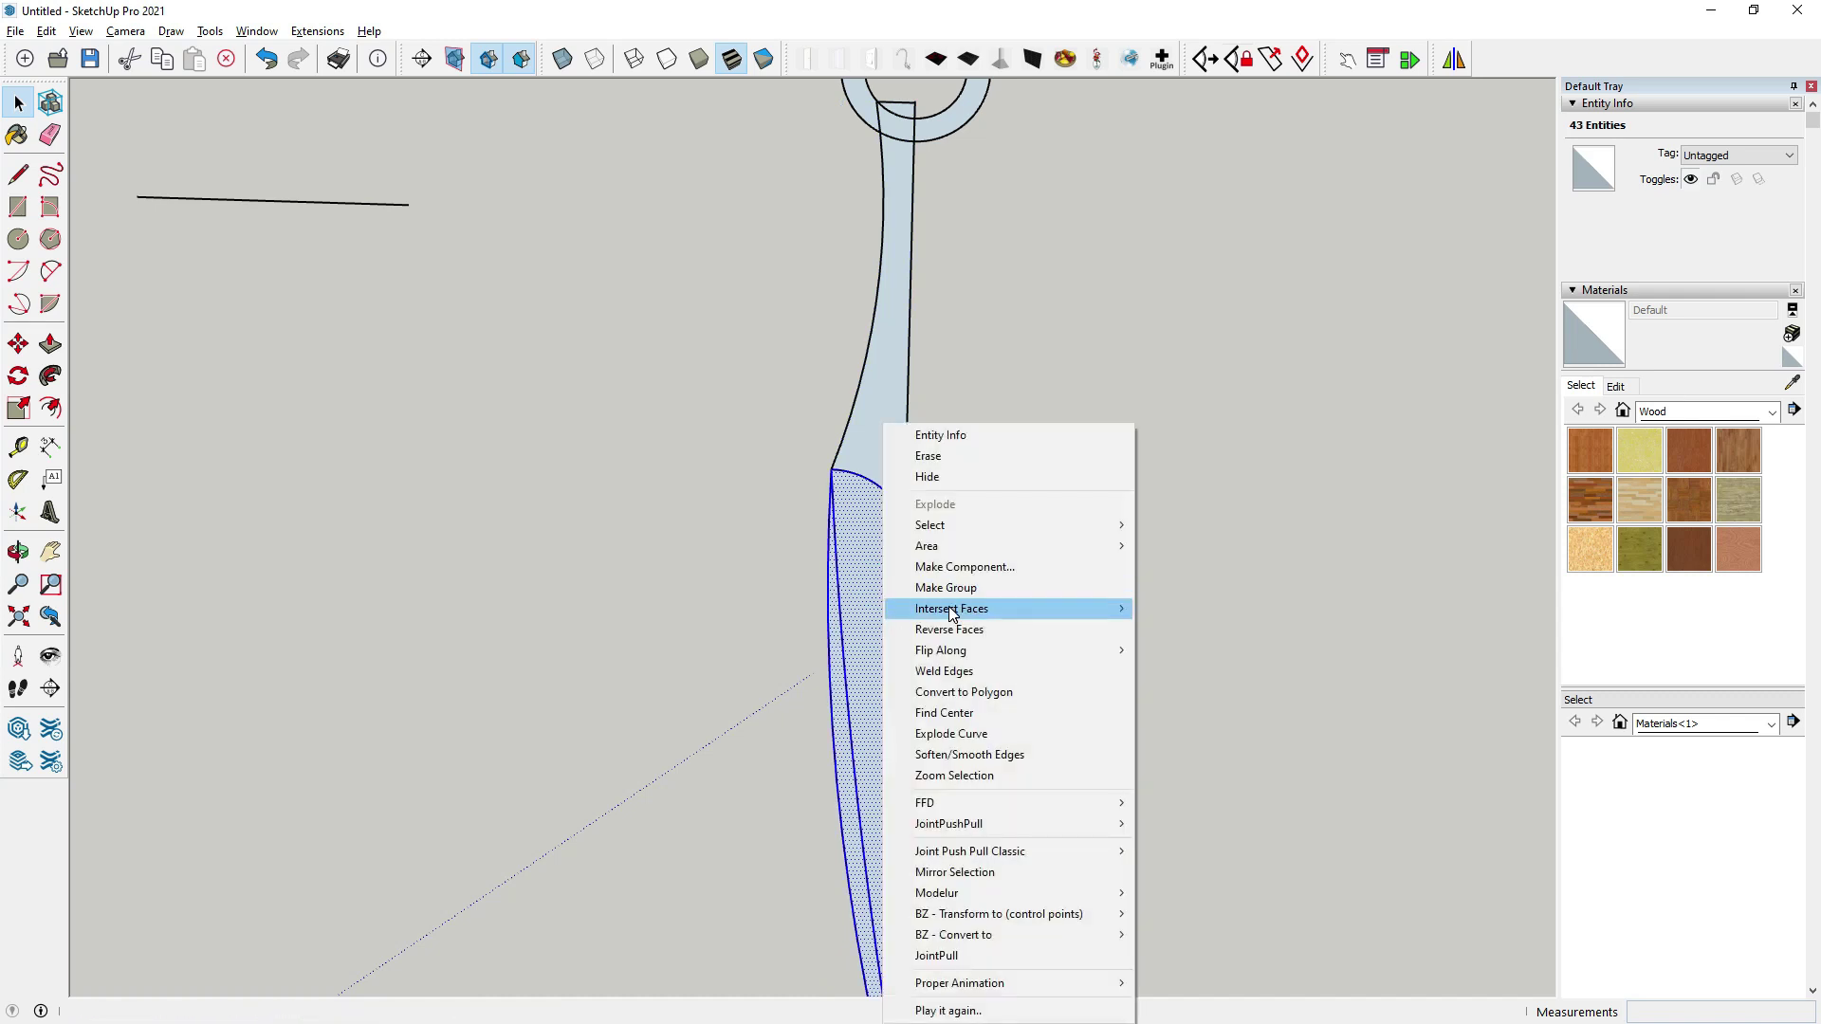
left_click(952, 590)
left_click(971, 558)
scroll(979, 607, "down", 5)
scroll(970, 432, "up", 4)
scroll(966, 425, "up", 3)
scroll(948, 470, "up", 2)
Orbit to a tilted view, open the handle group and select its flat face.
left_click(999, 386)
mouse_move(1000, 386)
middle_mouse_down()
mouse_move(926, 522)
mouse_move(878, 500)
mouse_move(845, 419)
mouse_move(861, 630)
mouse_move(1038, 569)
mouse_move(984, 651)
mouse_move(1025, 489)
mouse_move(953, 522)
mouse_move(1008, 547)
mouse_move(854, 512)
middle_mouse_up()
left_click(984, 651)
double_click(984, 651)
left_click(985, 645)
Push/pull the handle face up 100 mm into a solid and orbit to inspect it.
left_click(50, 343)
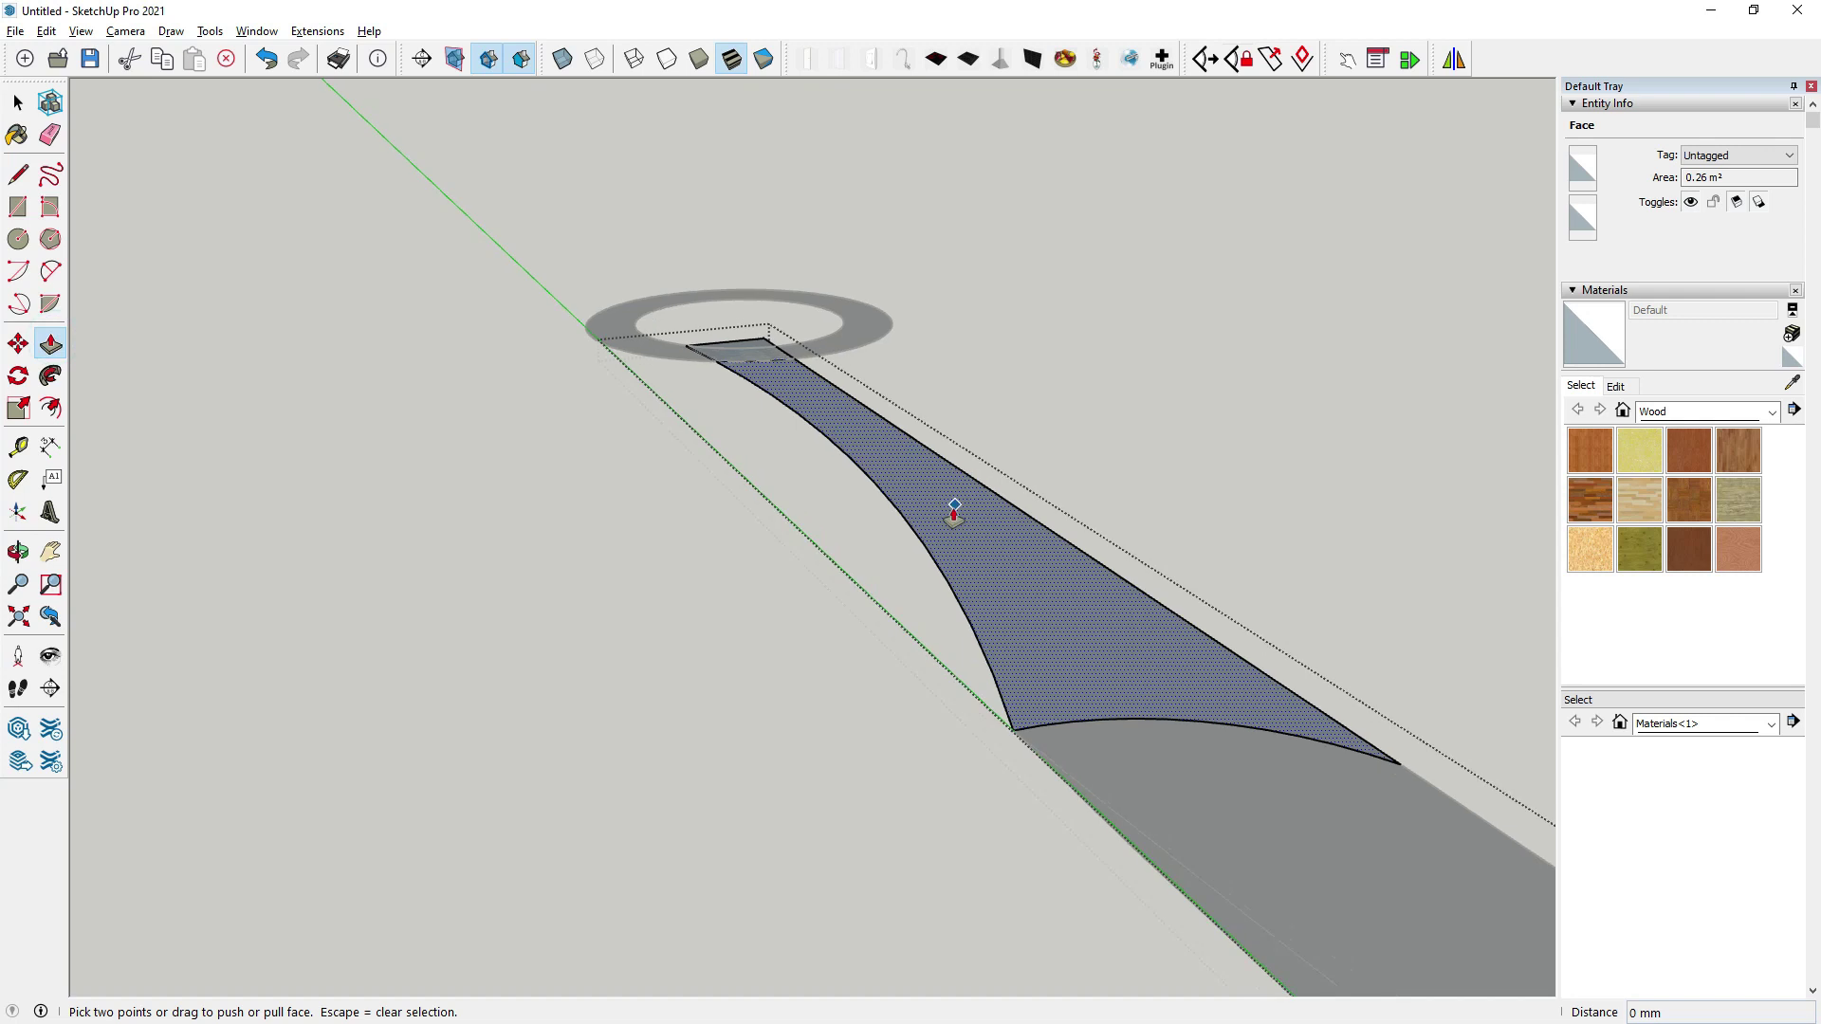
left_click(954, 512)
left_click(965, 477)
type("100")
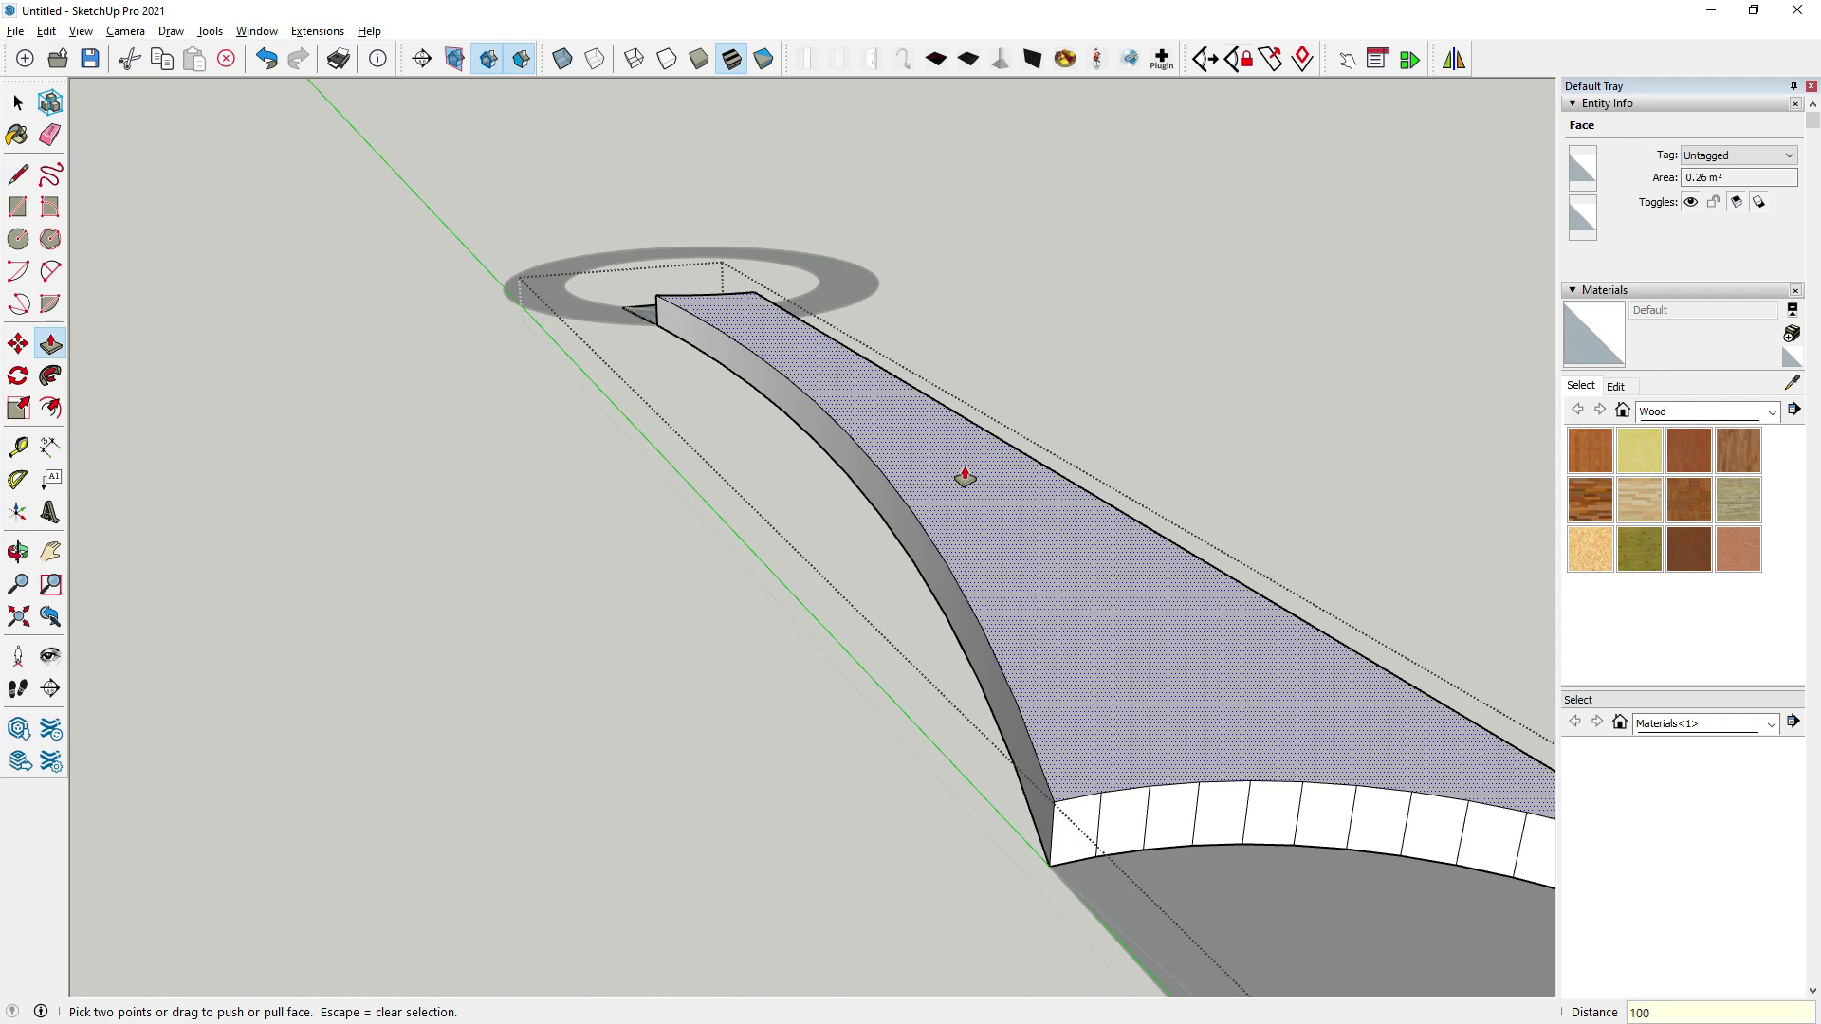
key("Return")
scroll(965, 477, "down", 2)
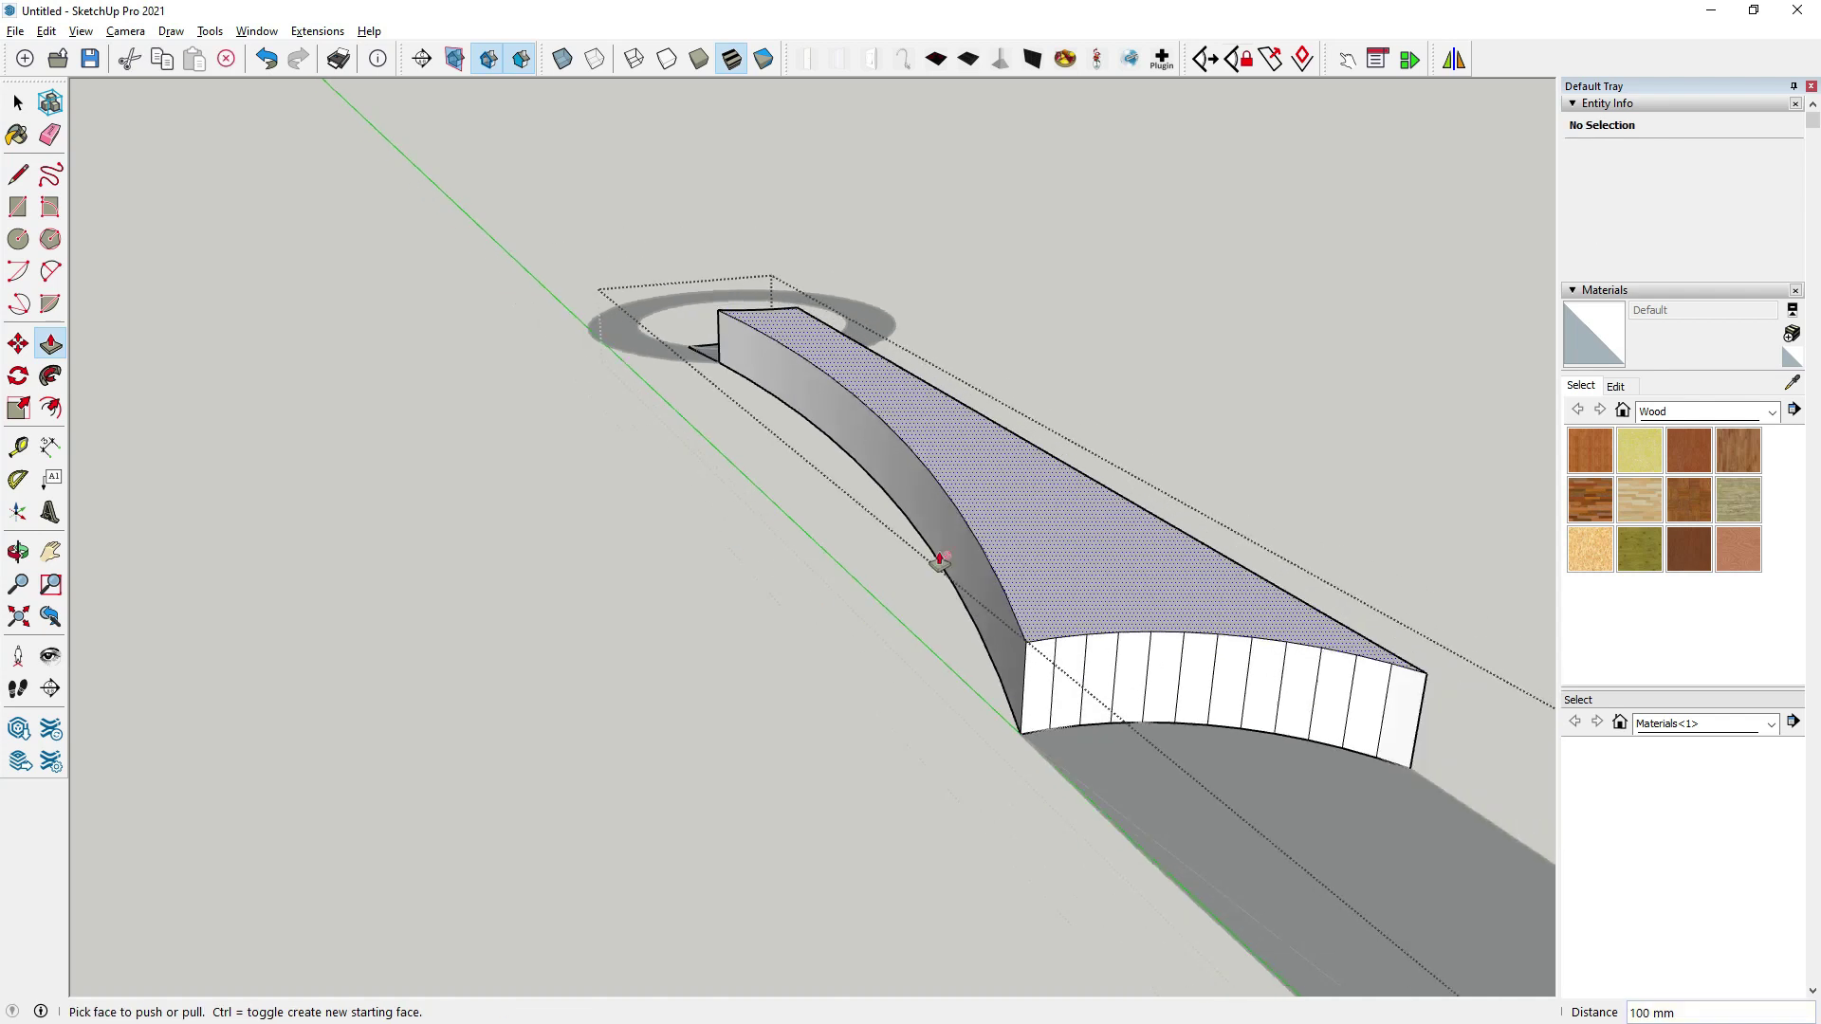
scroll(756, 726, "down", 3)
mouse_move(756, 725)
middle_mouse_down()
mouse_move(924, 544)
mouse_move(895, 504)
middle_mouse_up()
scroll(745, 447, "up", 3)
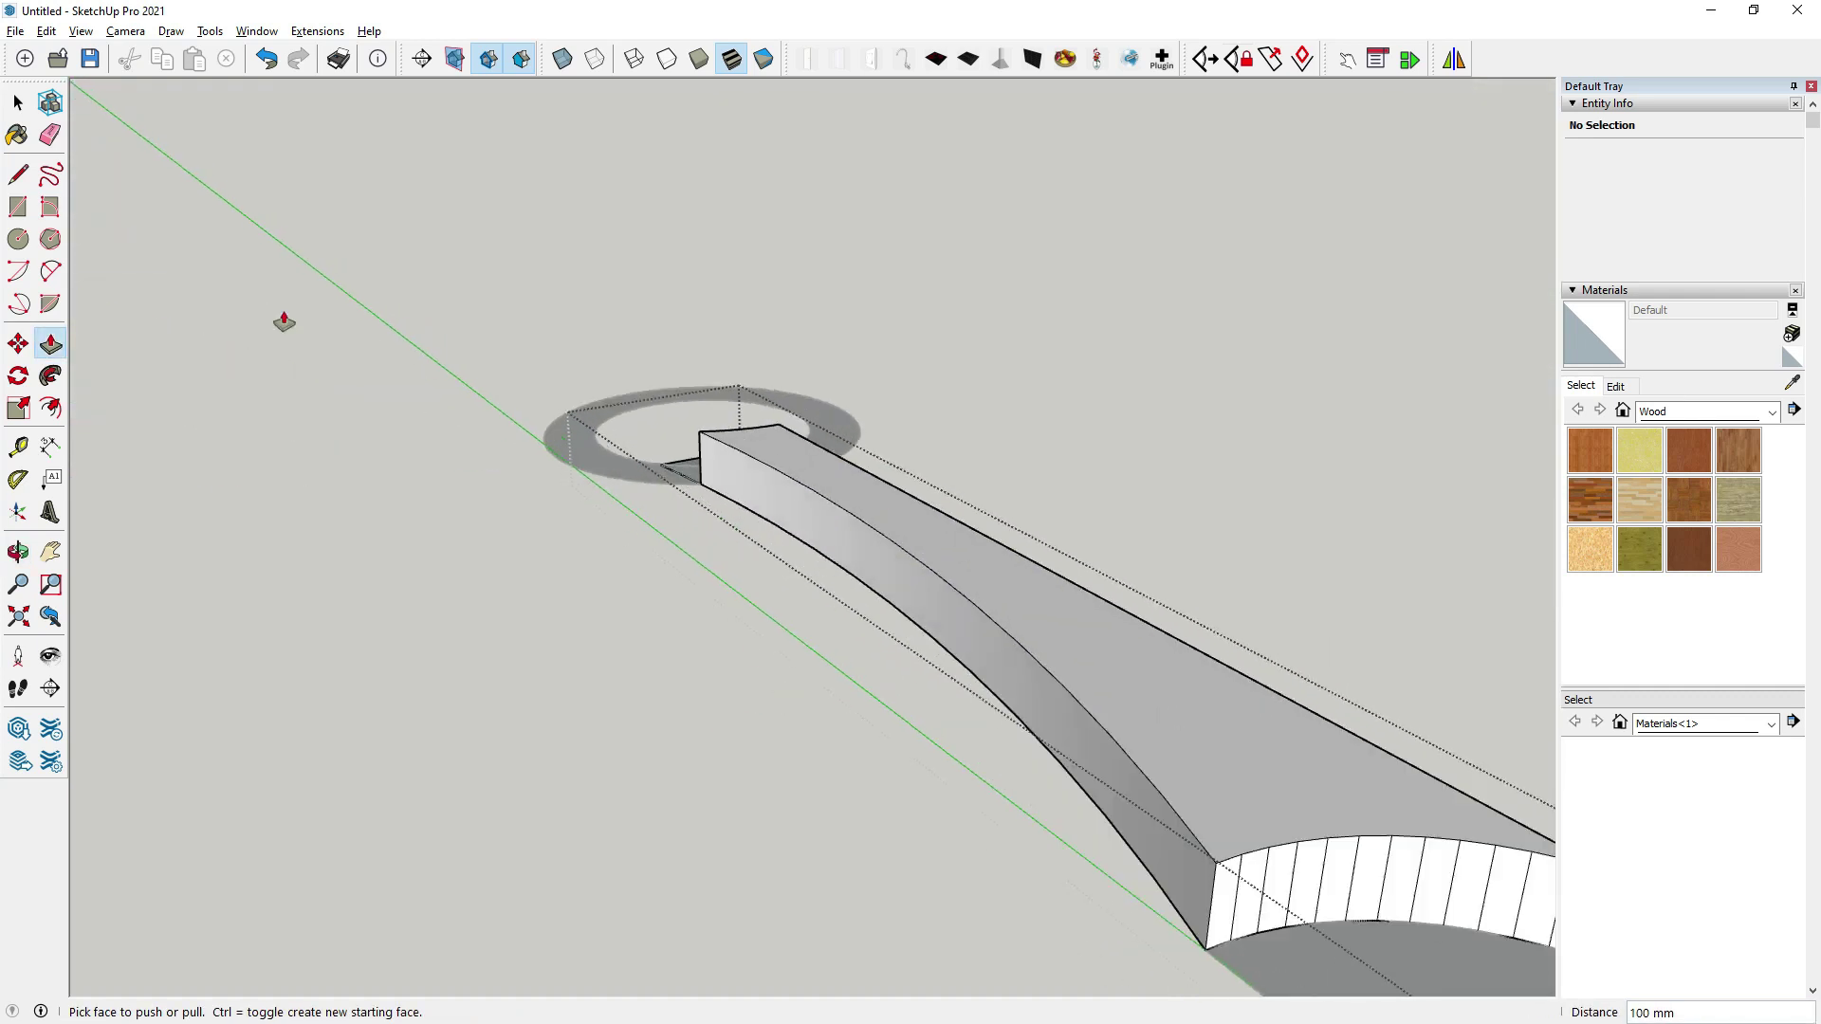
left_click(19, 102)
Orbit around the pommel ring and handle, then exit the handle group.
middle_click_drag(714, 620, 895, 773)
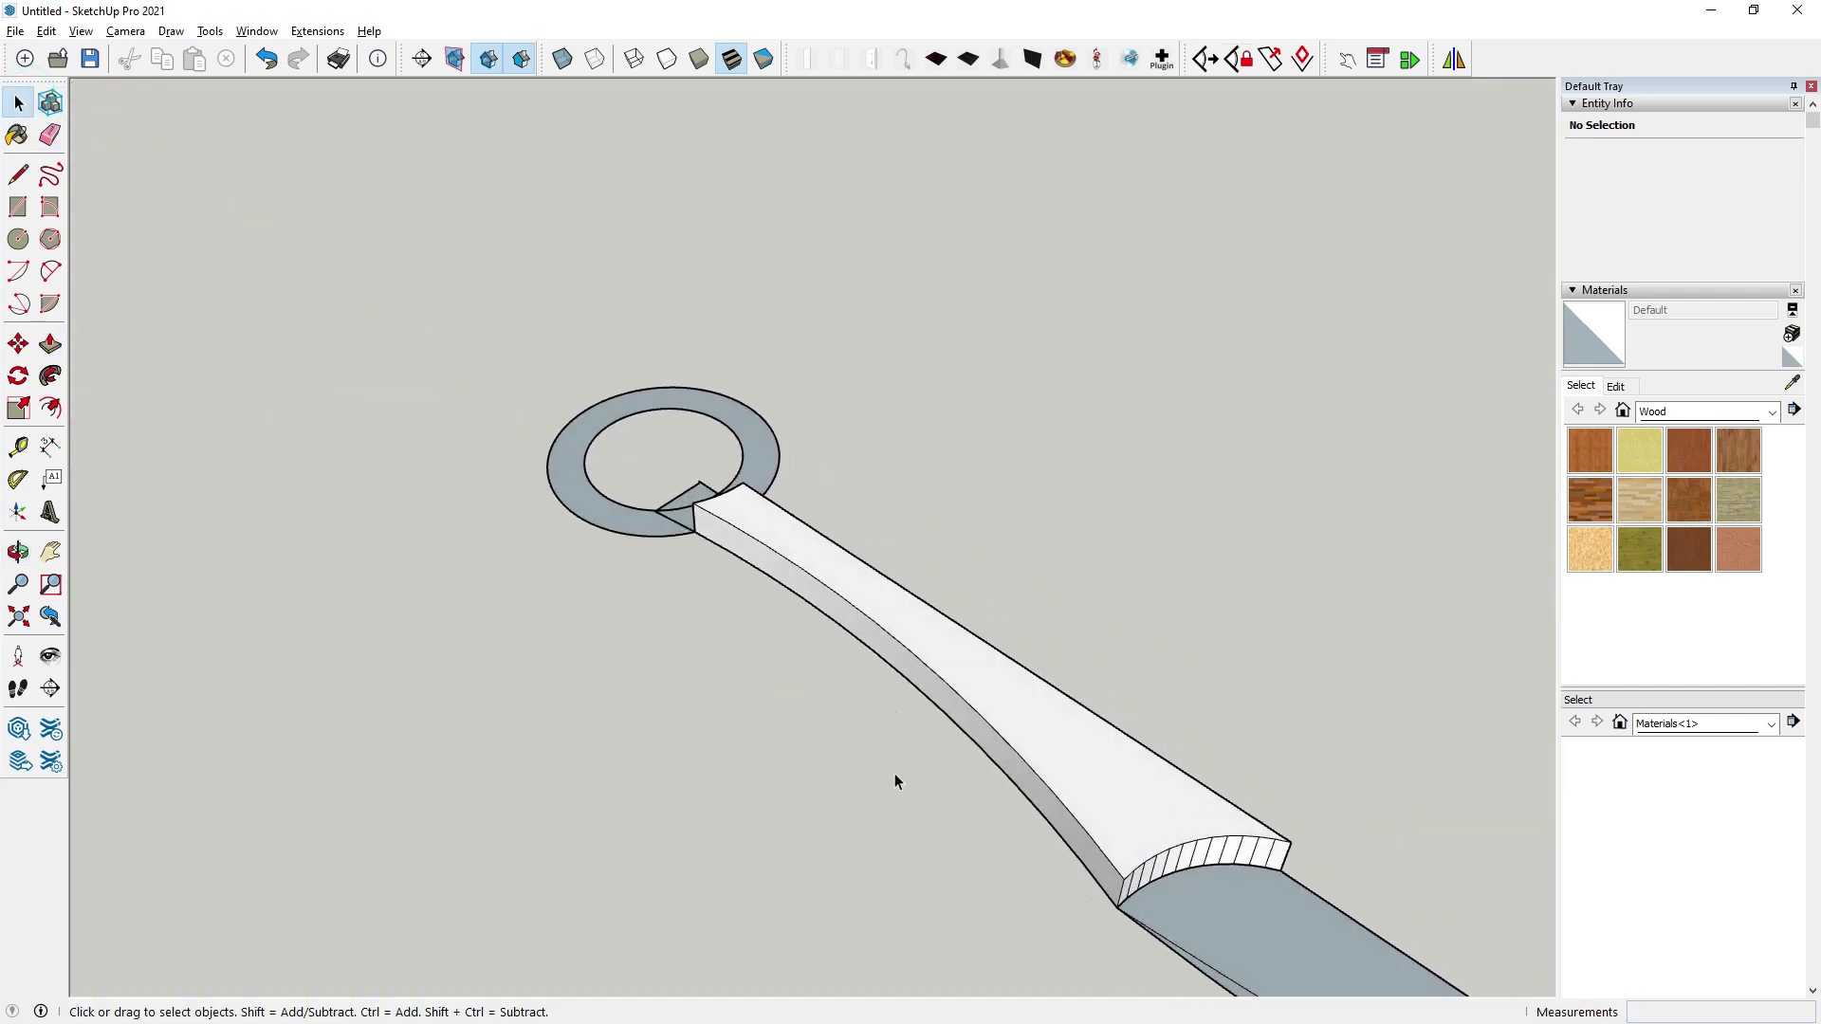
scroll(587, 509, "up", 3)
scroll(556, 525, "up", 3)
mouse_move(556, 525)
middle_mouse_down()
mouse_move(683, 589)
mouse_move(580, 530)
middle_mouse_up()
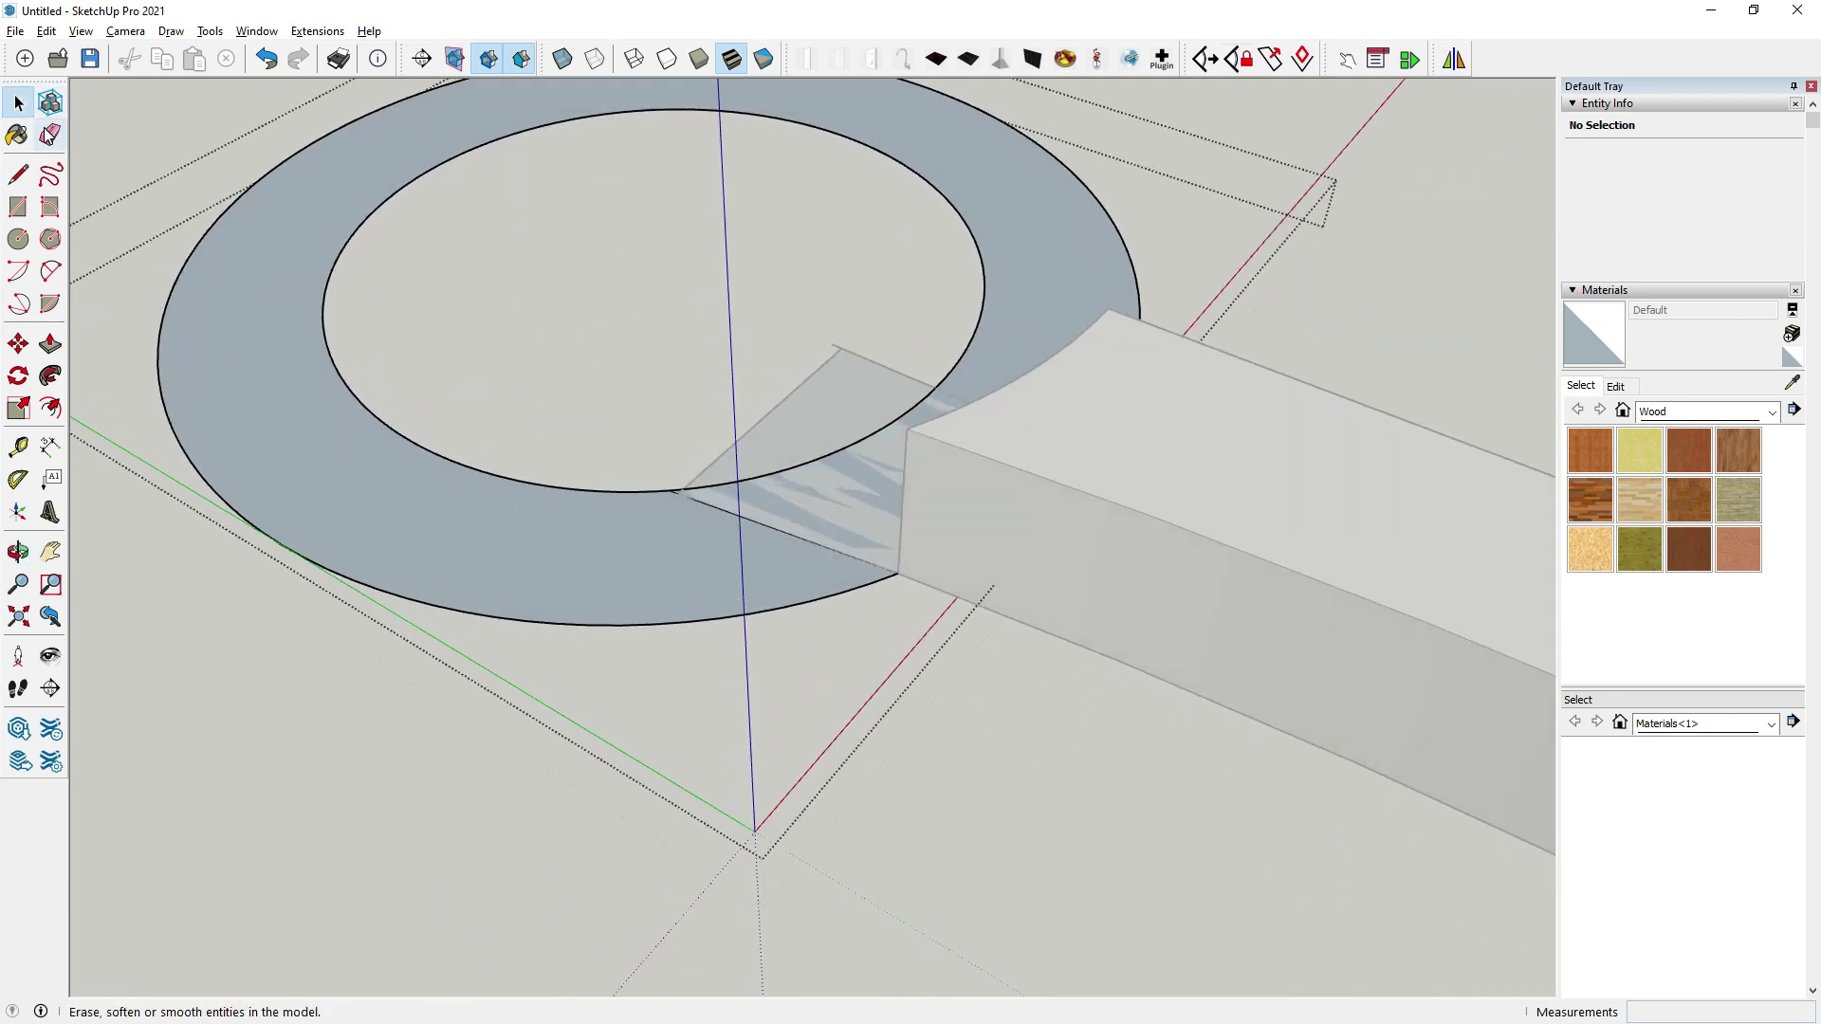
scroll(537, 437, "down", 3)
scroll(537, 437, "down", 2)
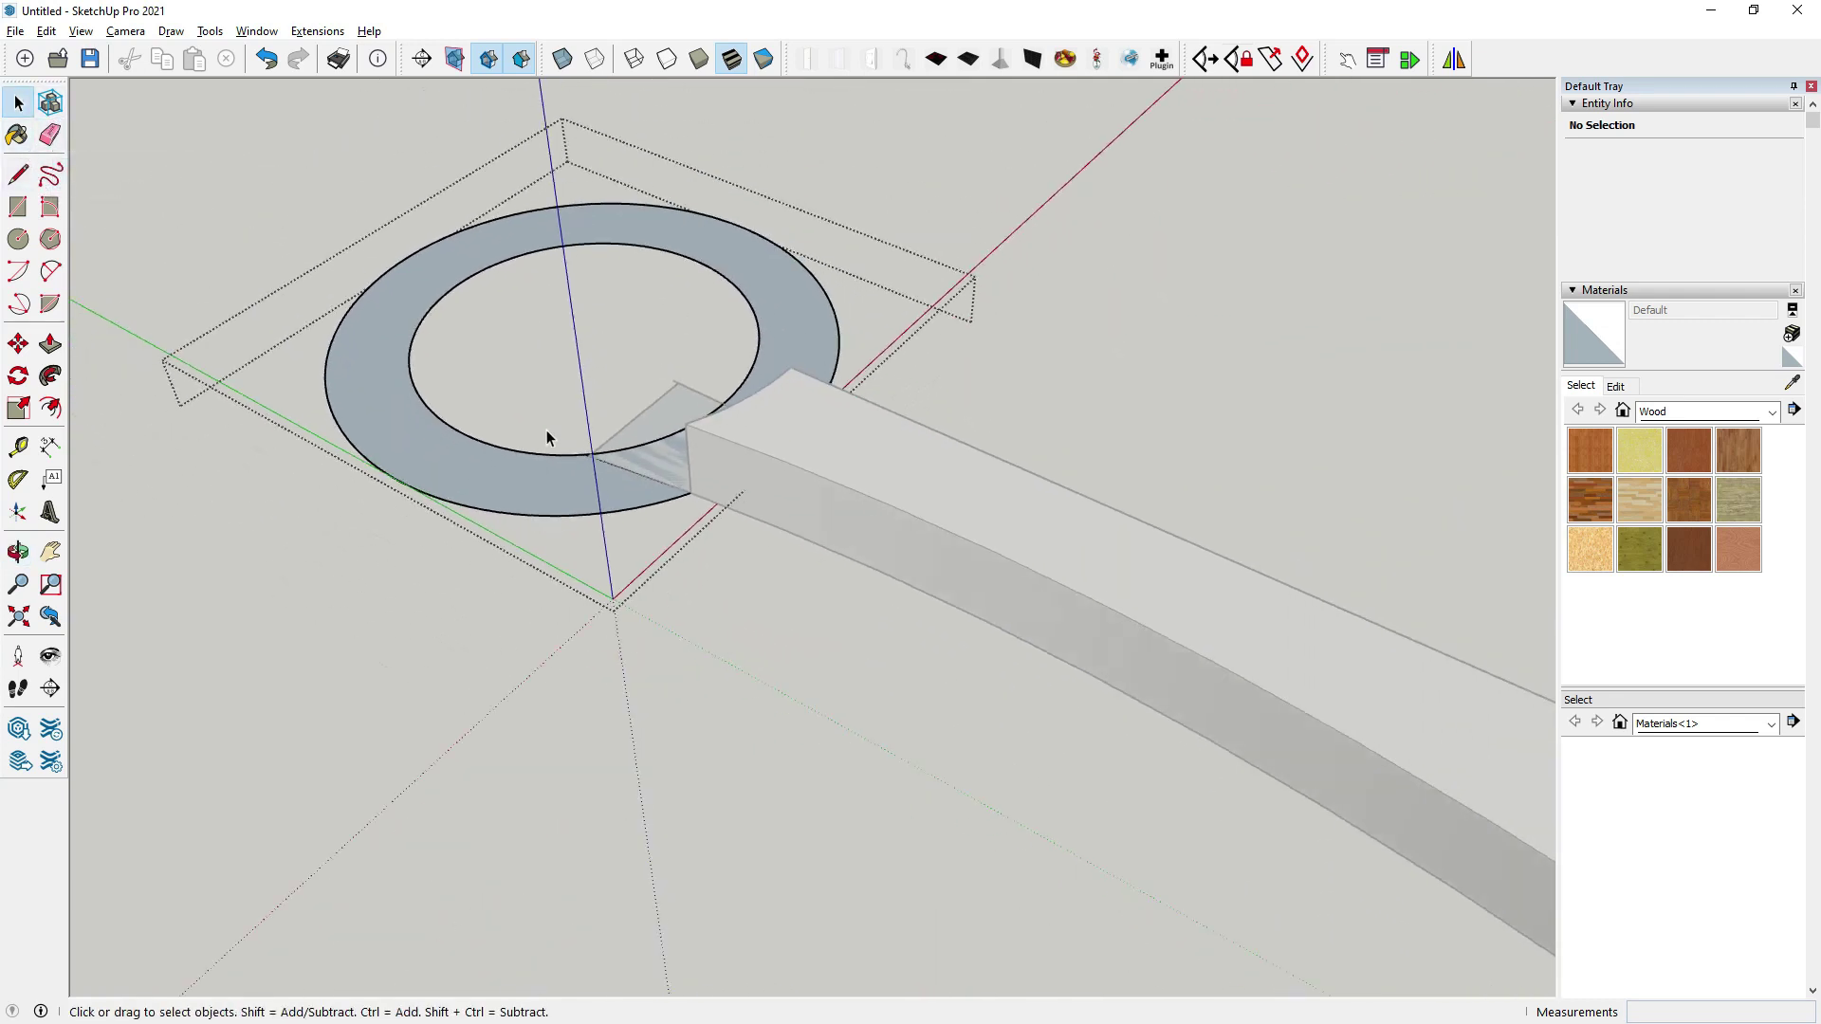
middle_click_drag(546, 430, 876, 509)
scroll(653, 322, "up", 3)
middle_click_drag(947, 450, 935, 630)
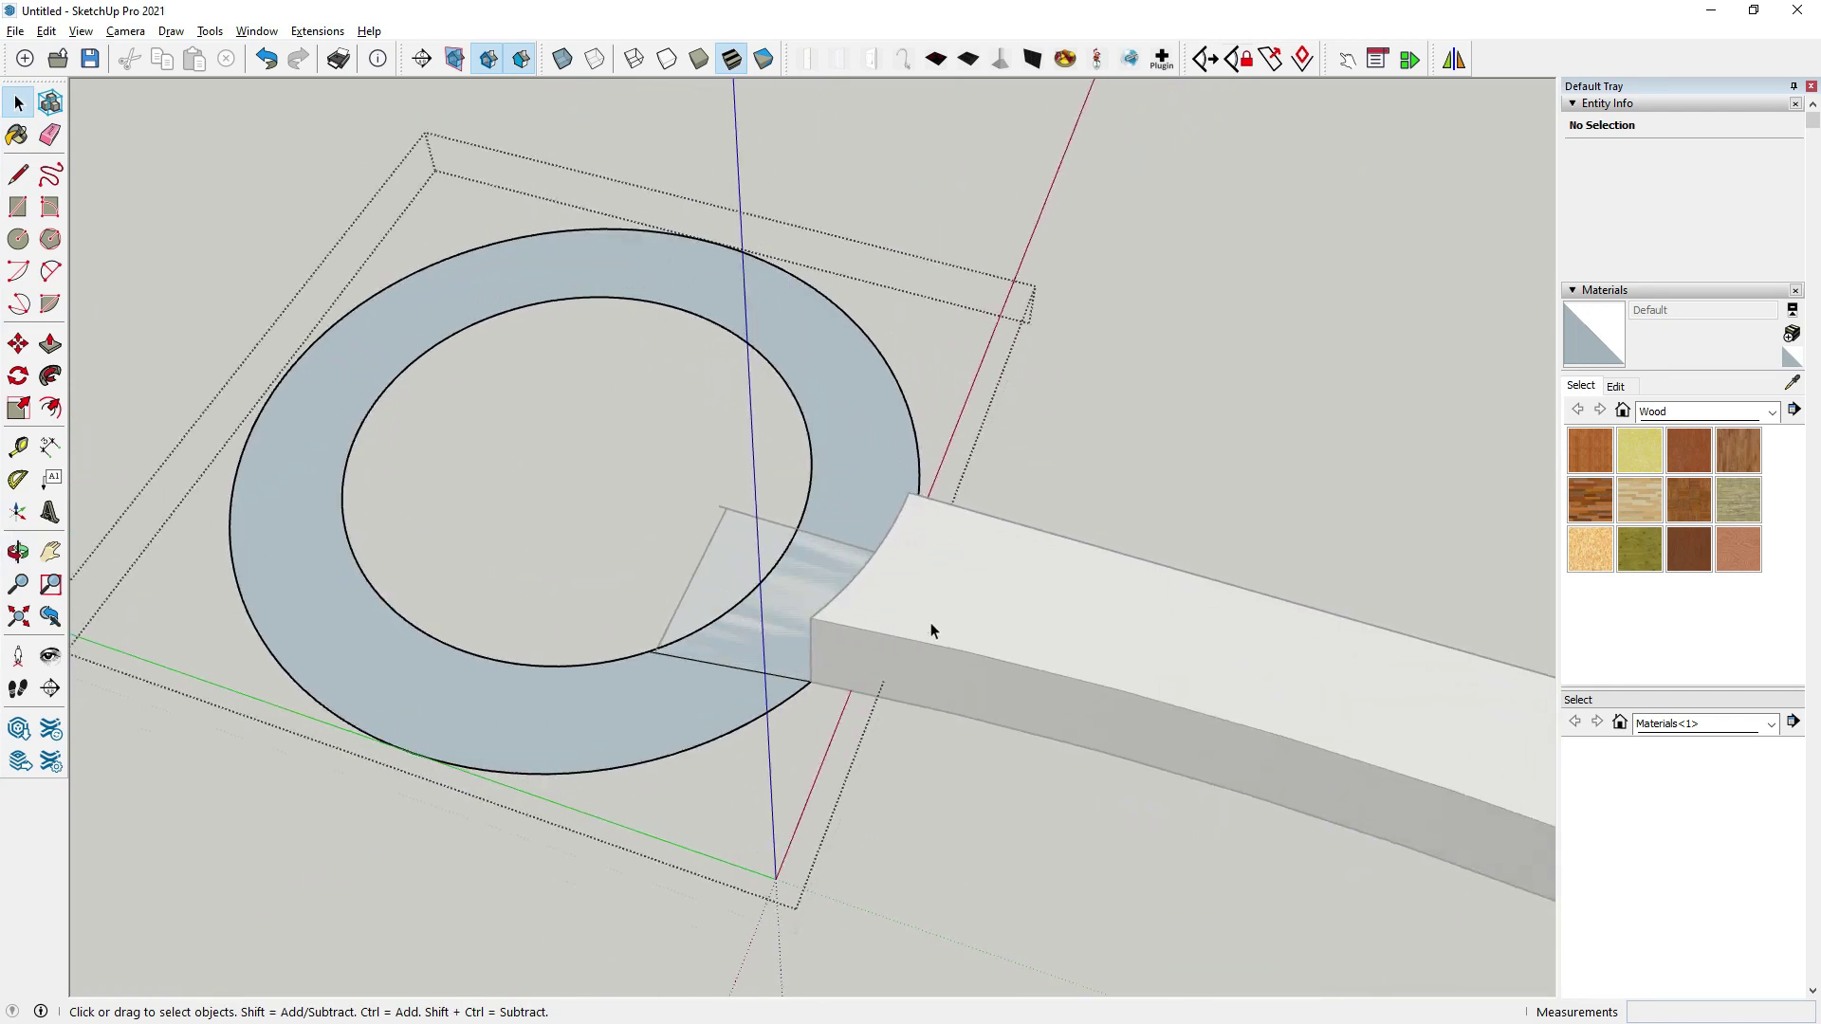
key("Escape")
Reopen the handle group and pull the handle's end inside the ring up 100 mm.
scroll(944, 631, "up", 2)
scroll(1025, 631, "down", 1)
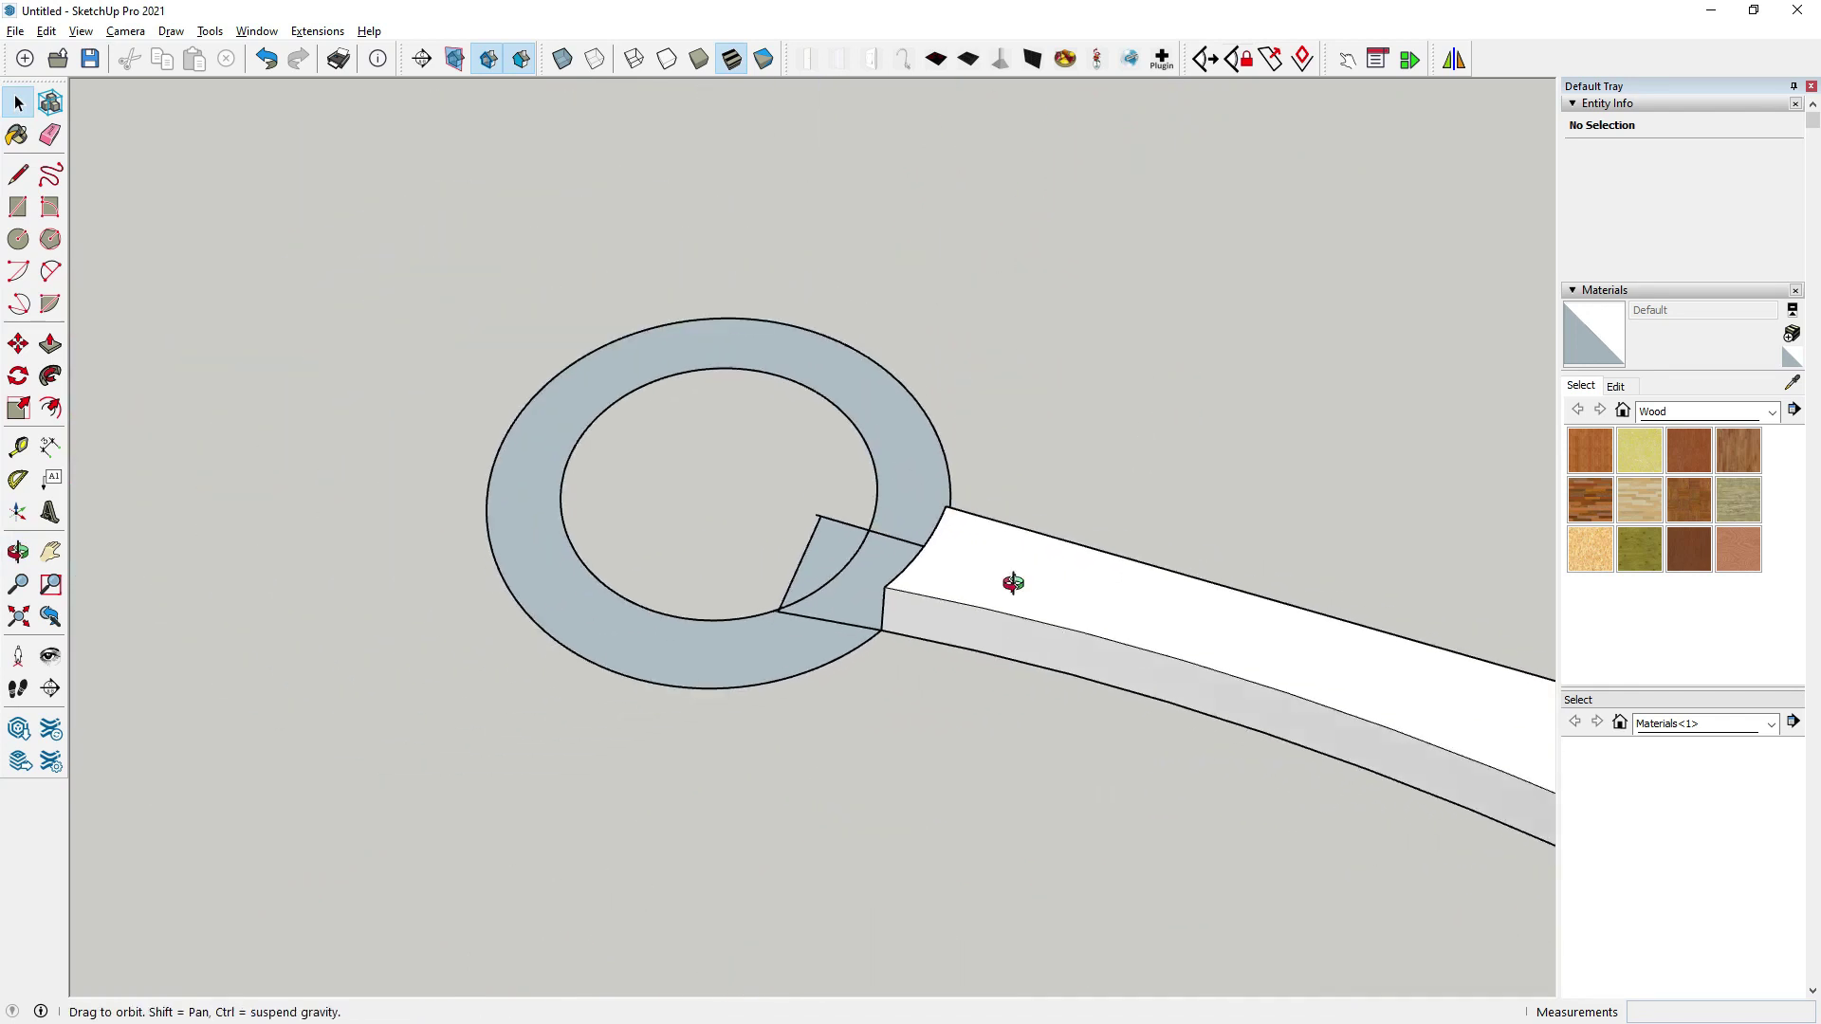
middle_click_drag(1050, 497, 744, 594)
scroll(845, 505, "up", 2)
scroll(845, 505, "up", 1)
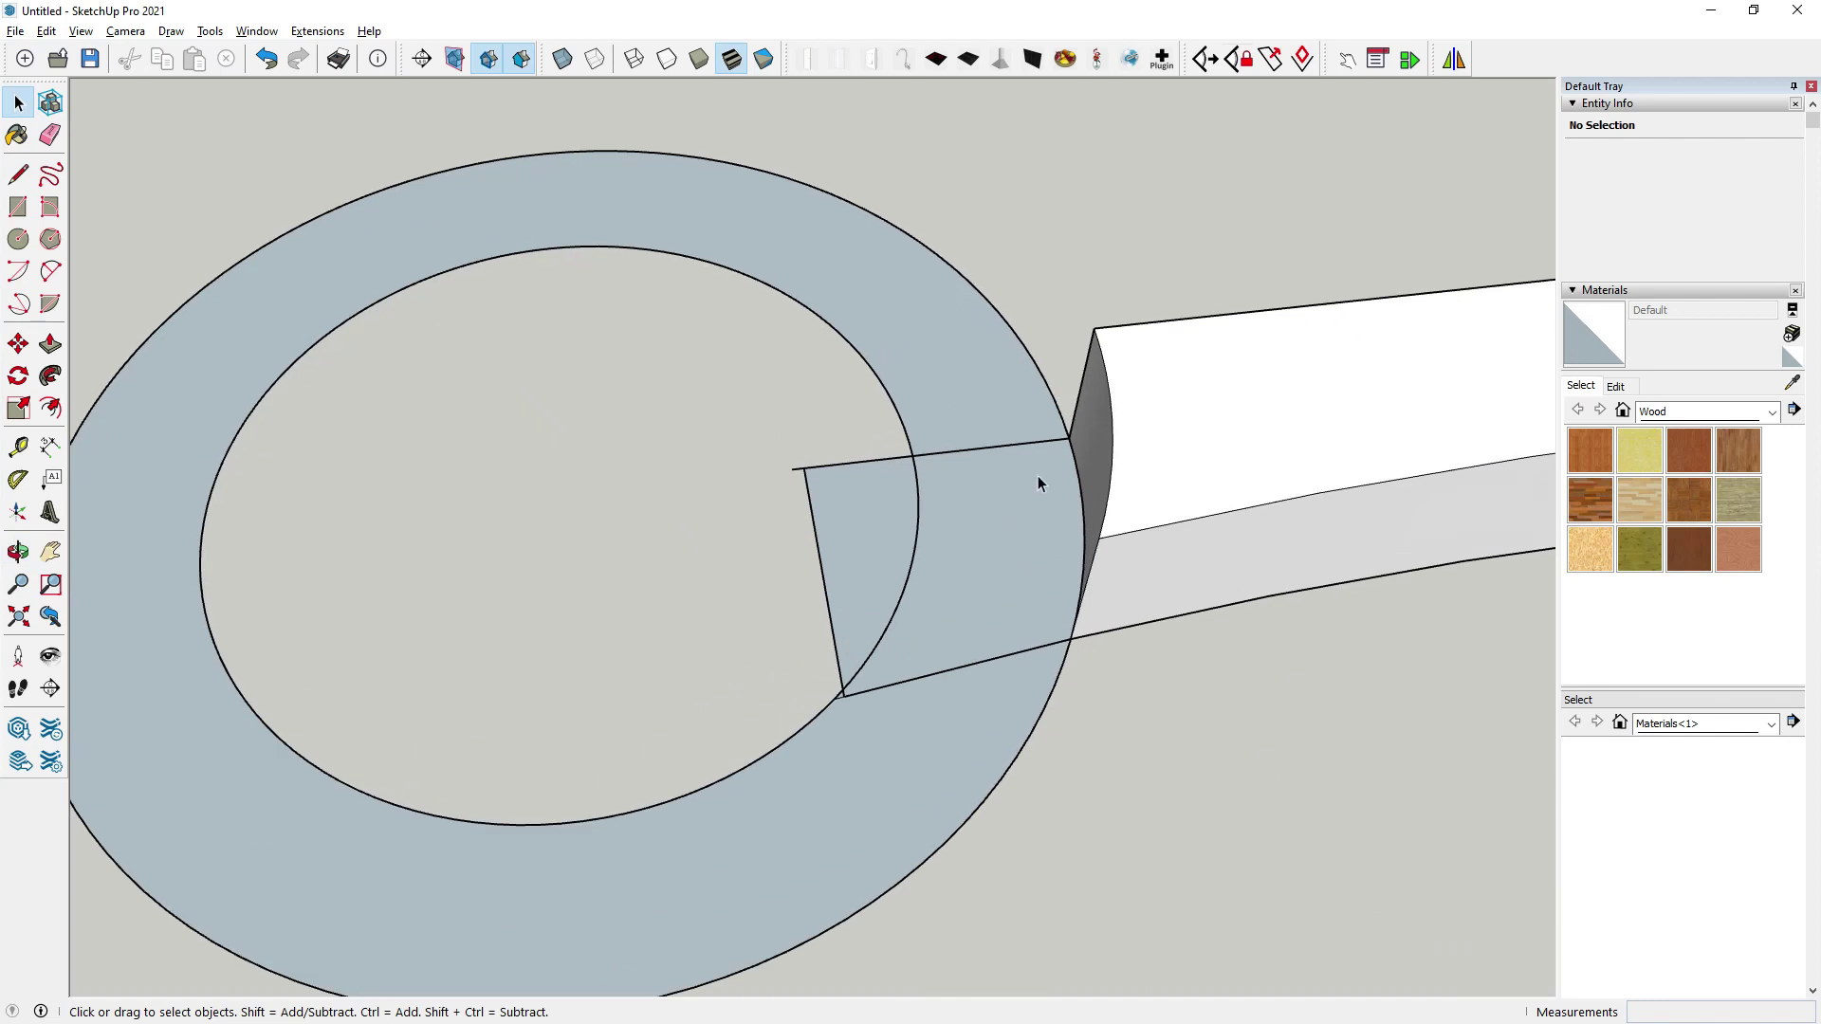
double_click(1096, 463)
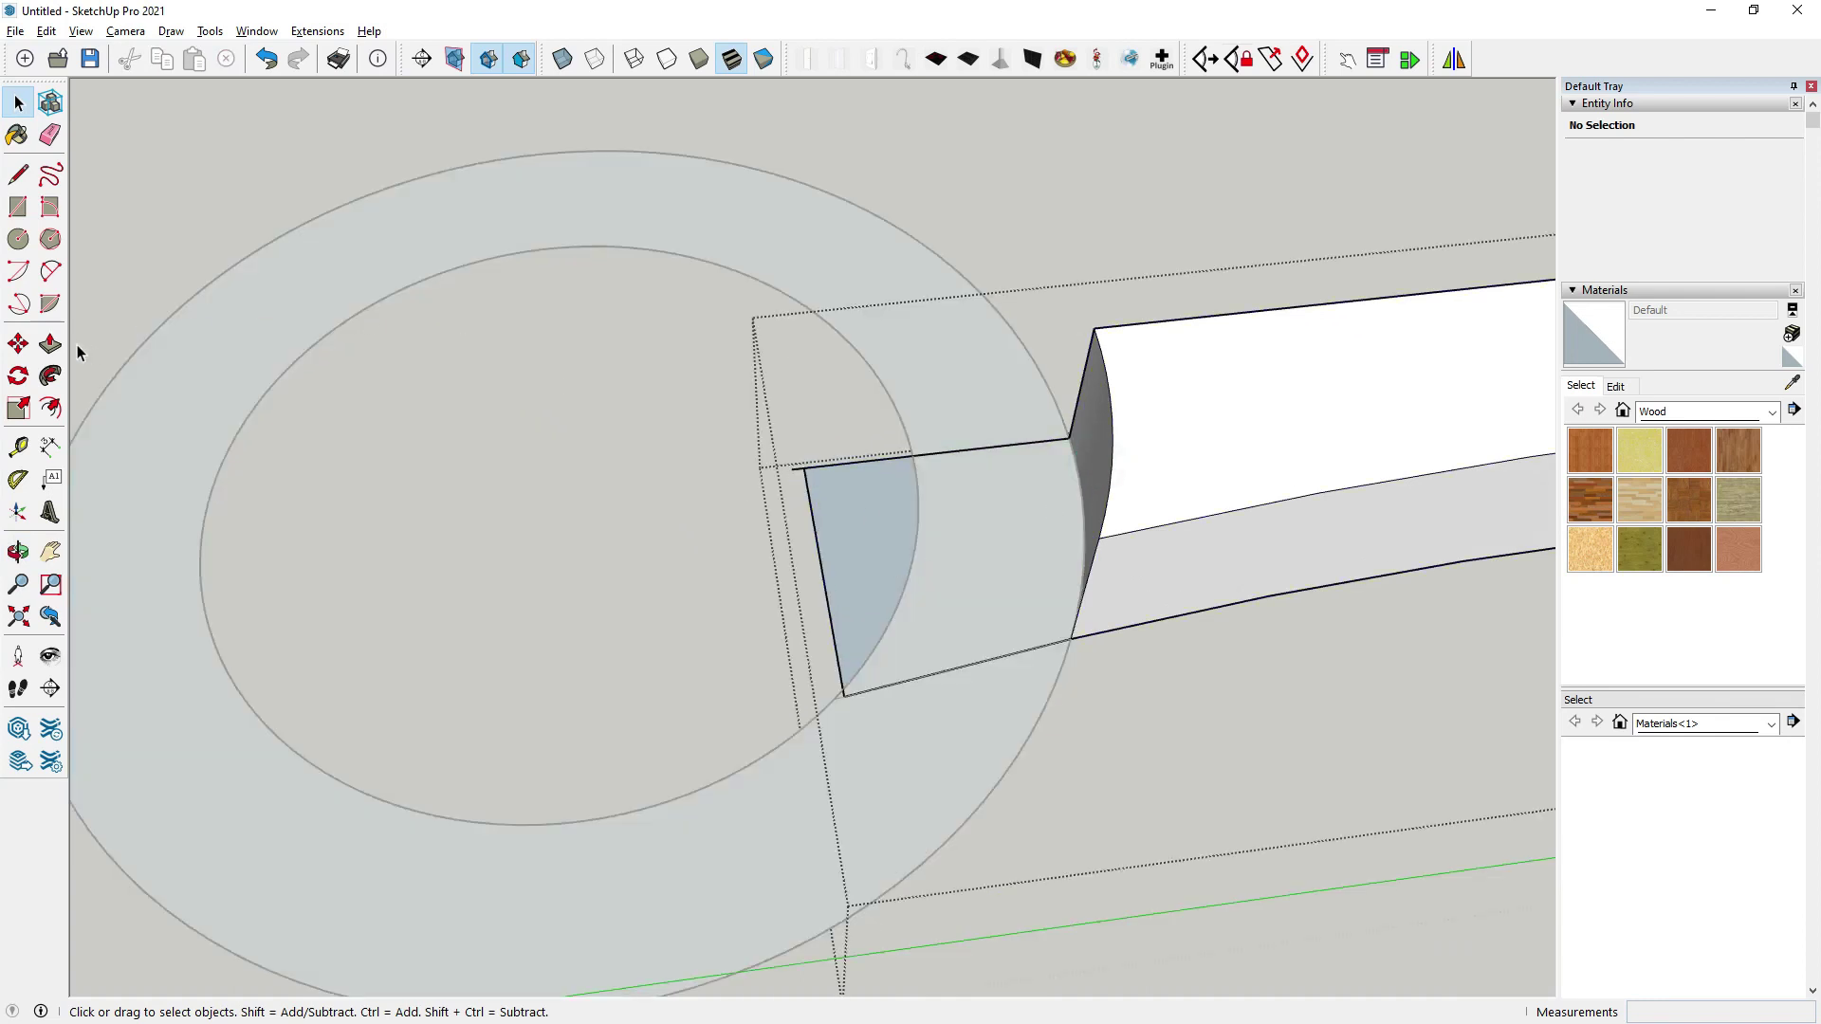
left_click(50, 344)
left_click(1028, 503)
left_click(1233, 434)
Inspect the ring from above and side-on, undoing one change, with the Eraser ready.
left_click(50, 134)
scroll(805, 437, "up", 3)
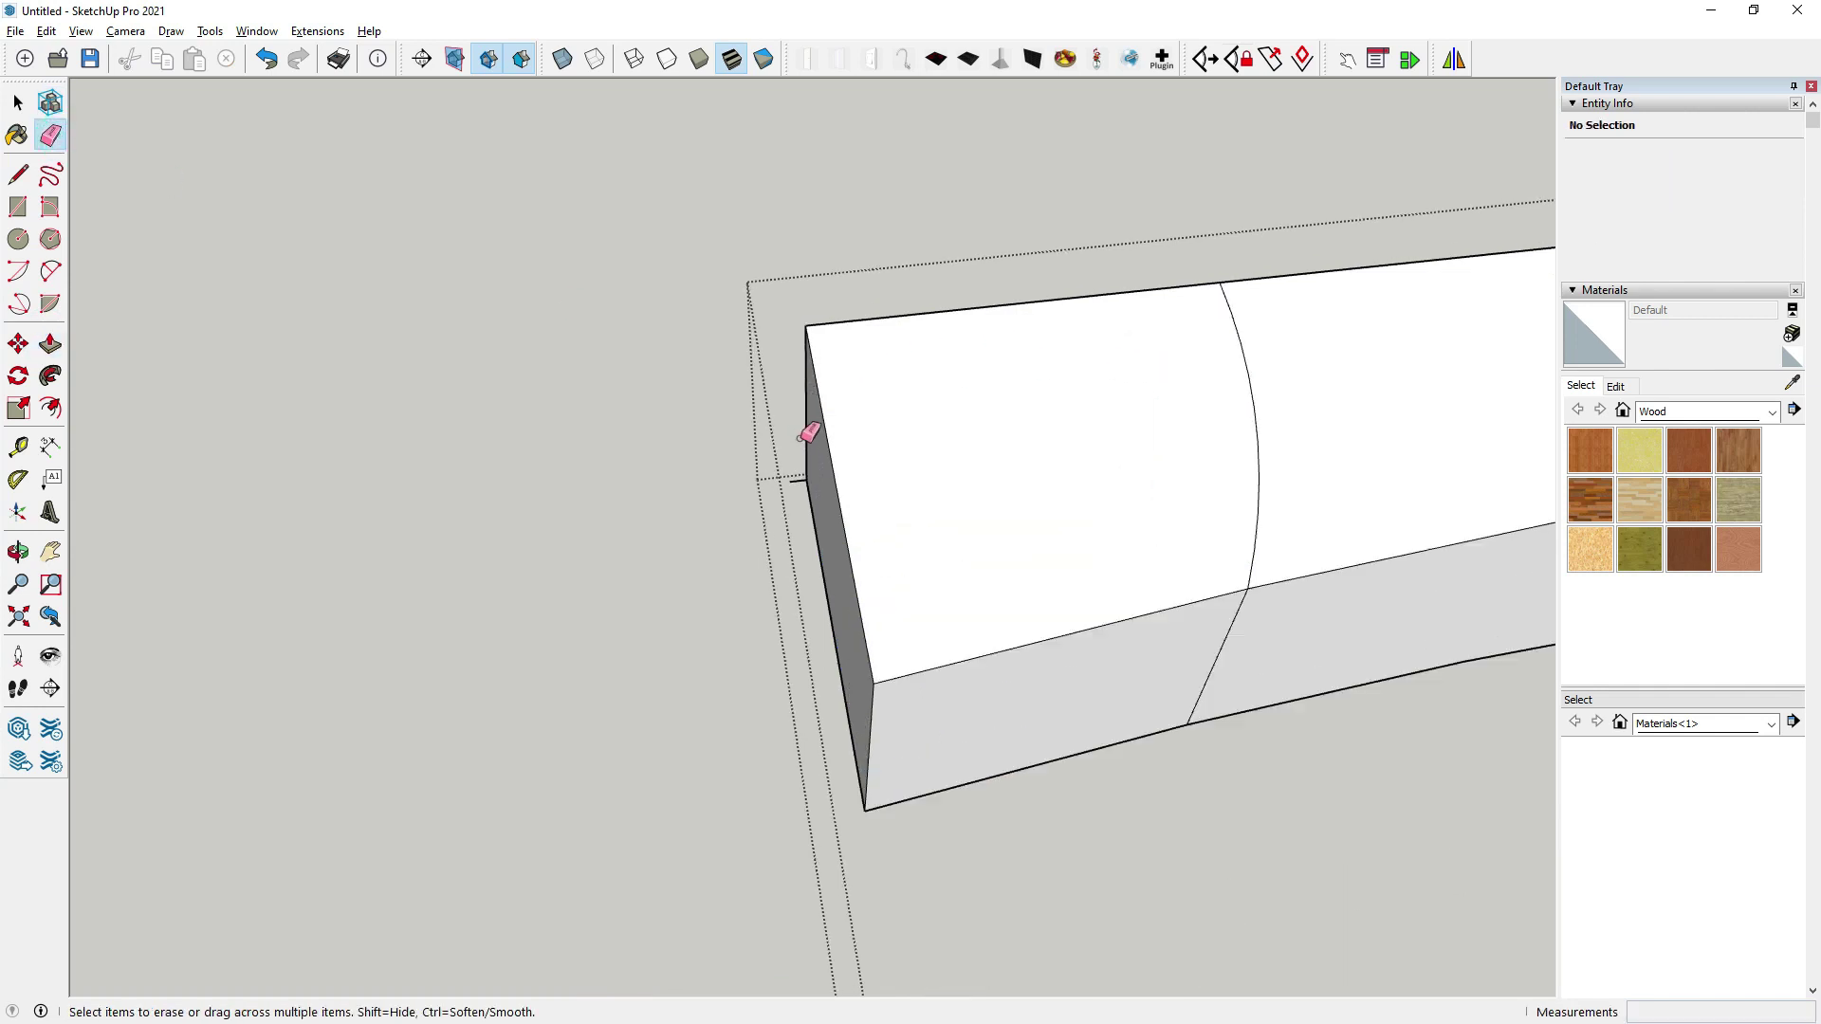
scroll(805, 436, "down", 3)
scroll(692, 528, "up", 2)
scroll(642, 581, "down", 2)
middle_click_drag(760, 532, 664, 494)
left_click(17, 102)
scroll(670, 399, "down", 3)
middle_click_drag(671, 399, 508, 630)
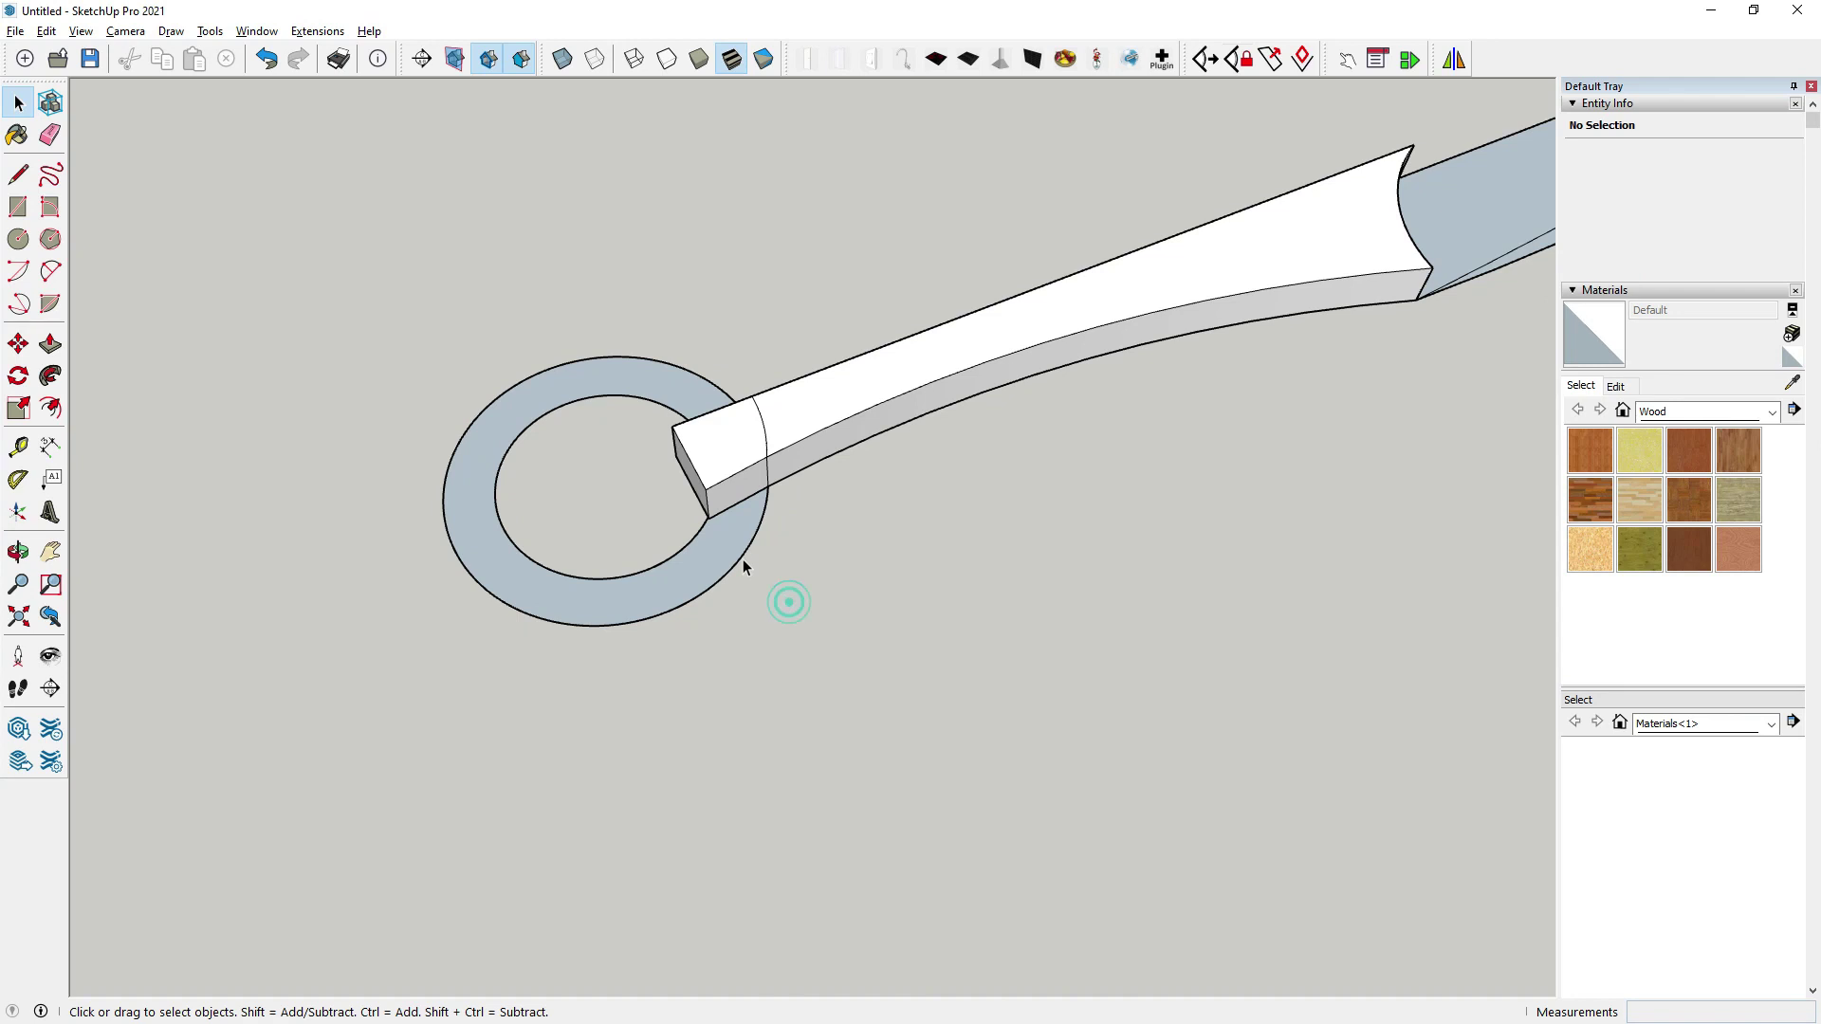
key("ctrl+z")
scroll(713, 537, "up", 3)
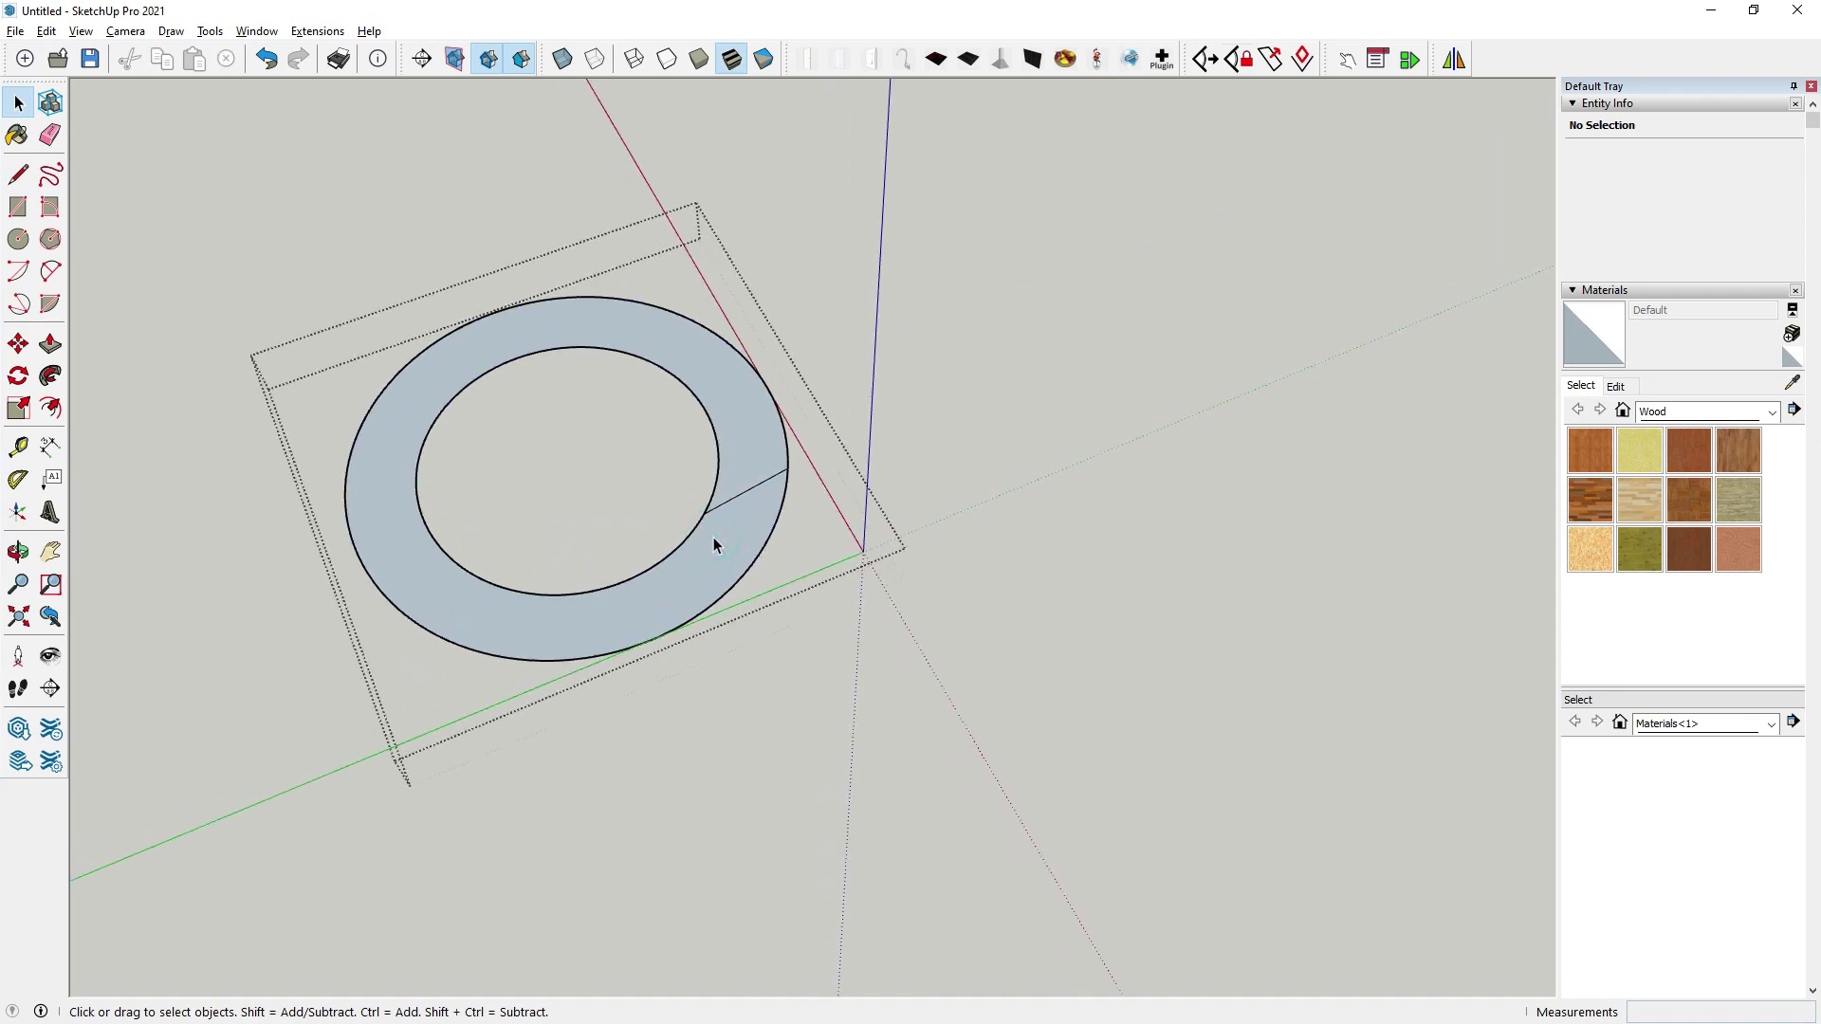
left_click(47, 137)
scroll(745, 438, "up", 1)
Erase the small joint line crossing the ring.
scroll(750, 517, "up", 2)
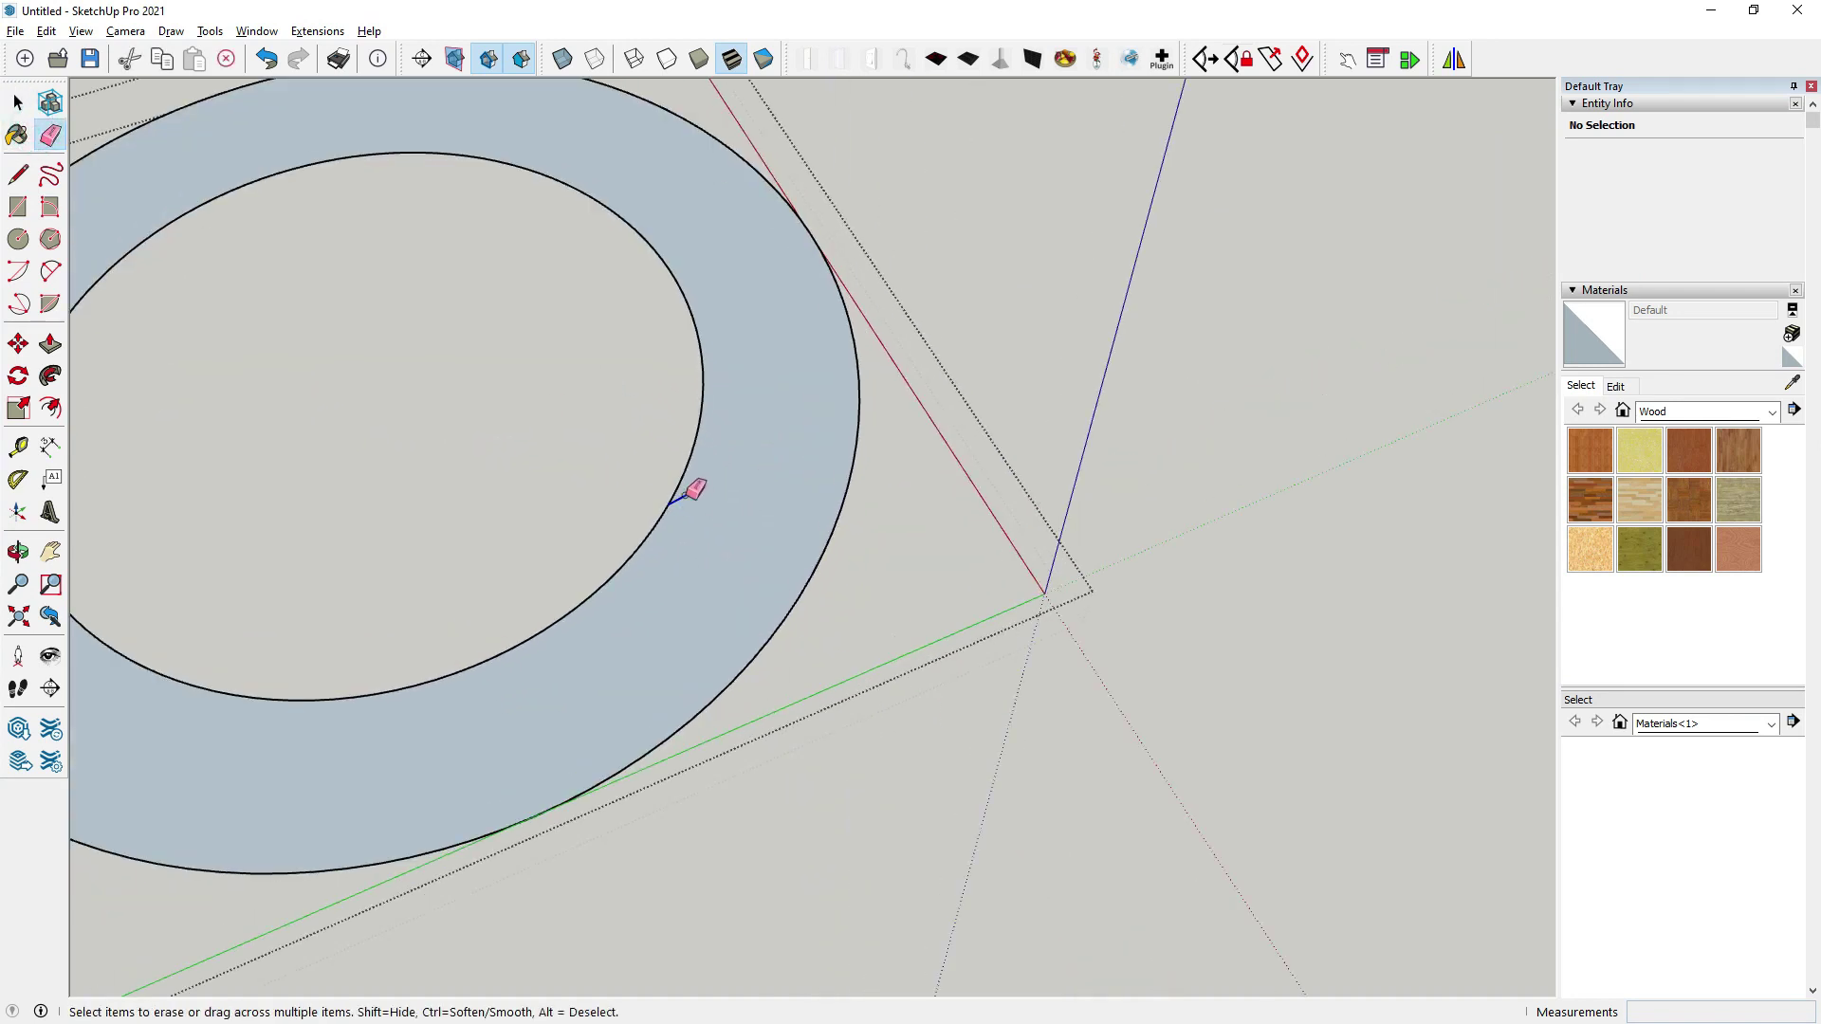
left_click(692, 488)
scroll(692, 488, "down", 1)
scroll(353, 314, "down", 2)
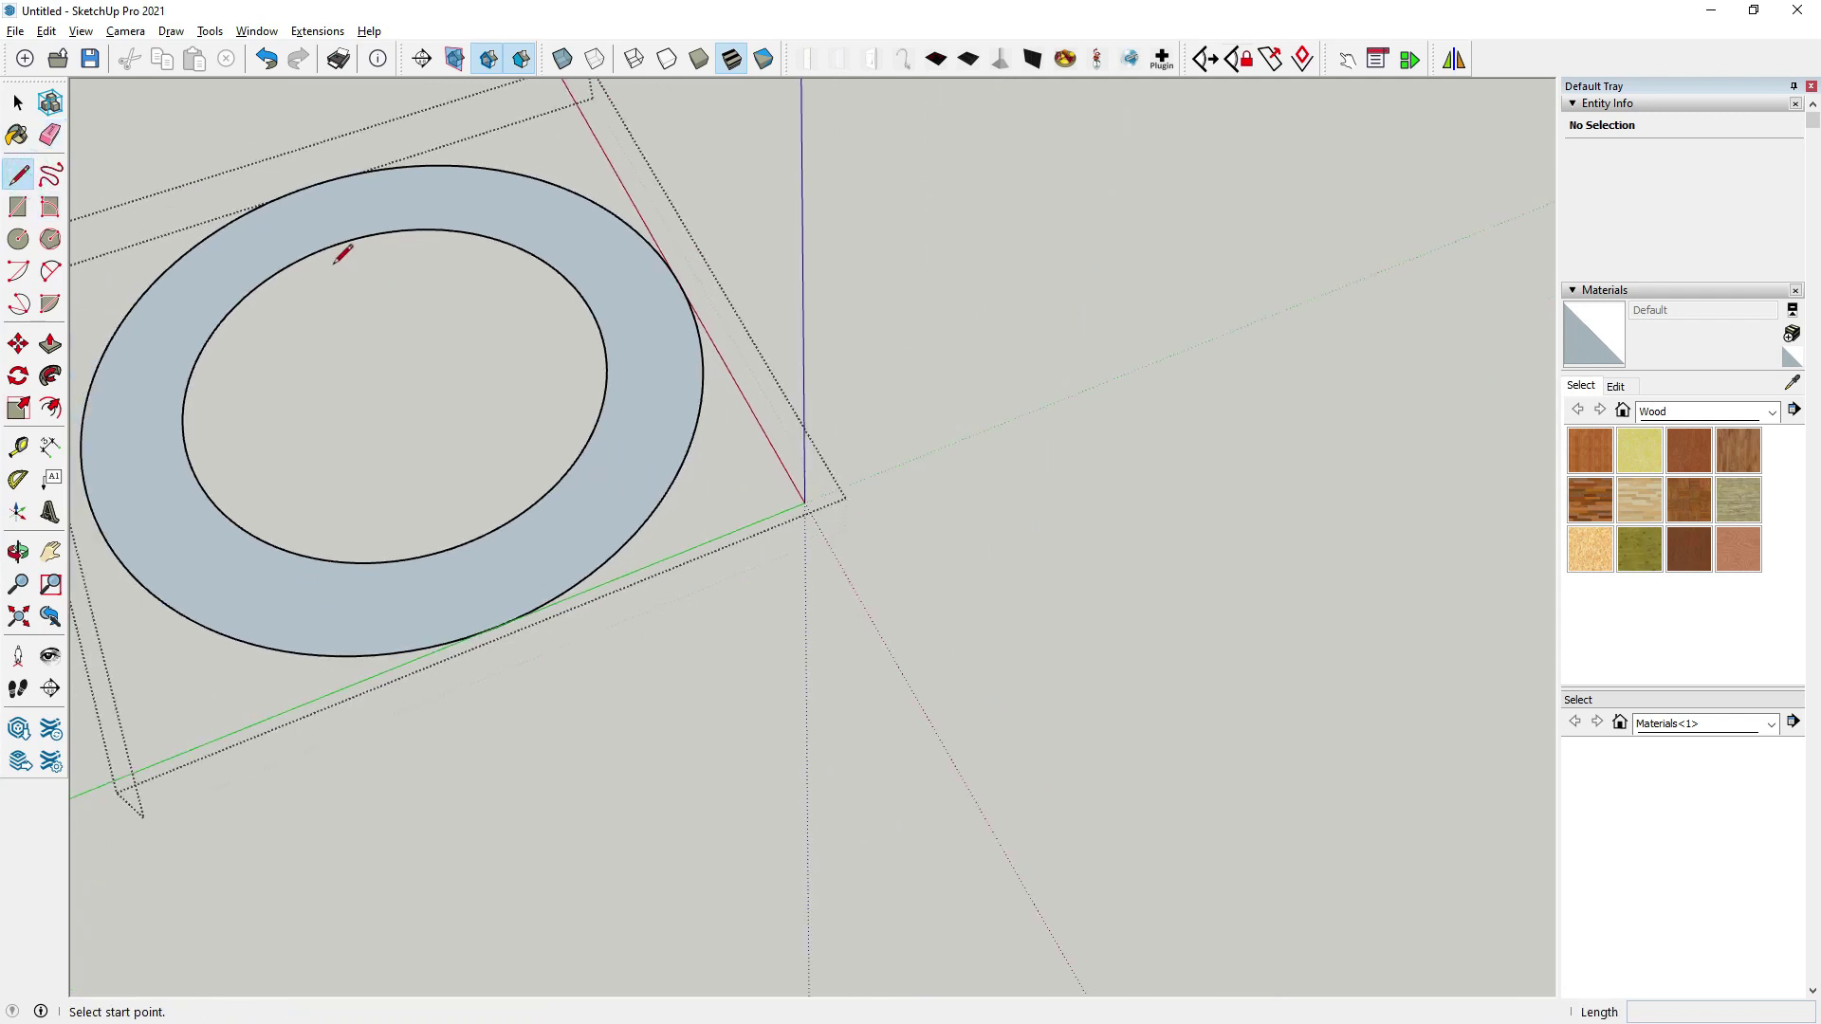
Draw upright guide lines on the ring and a 25 mm-radius circle centred on them.
left_click(319, 250)
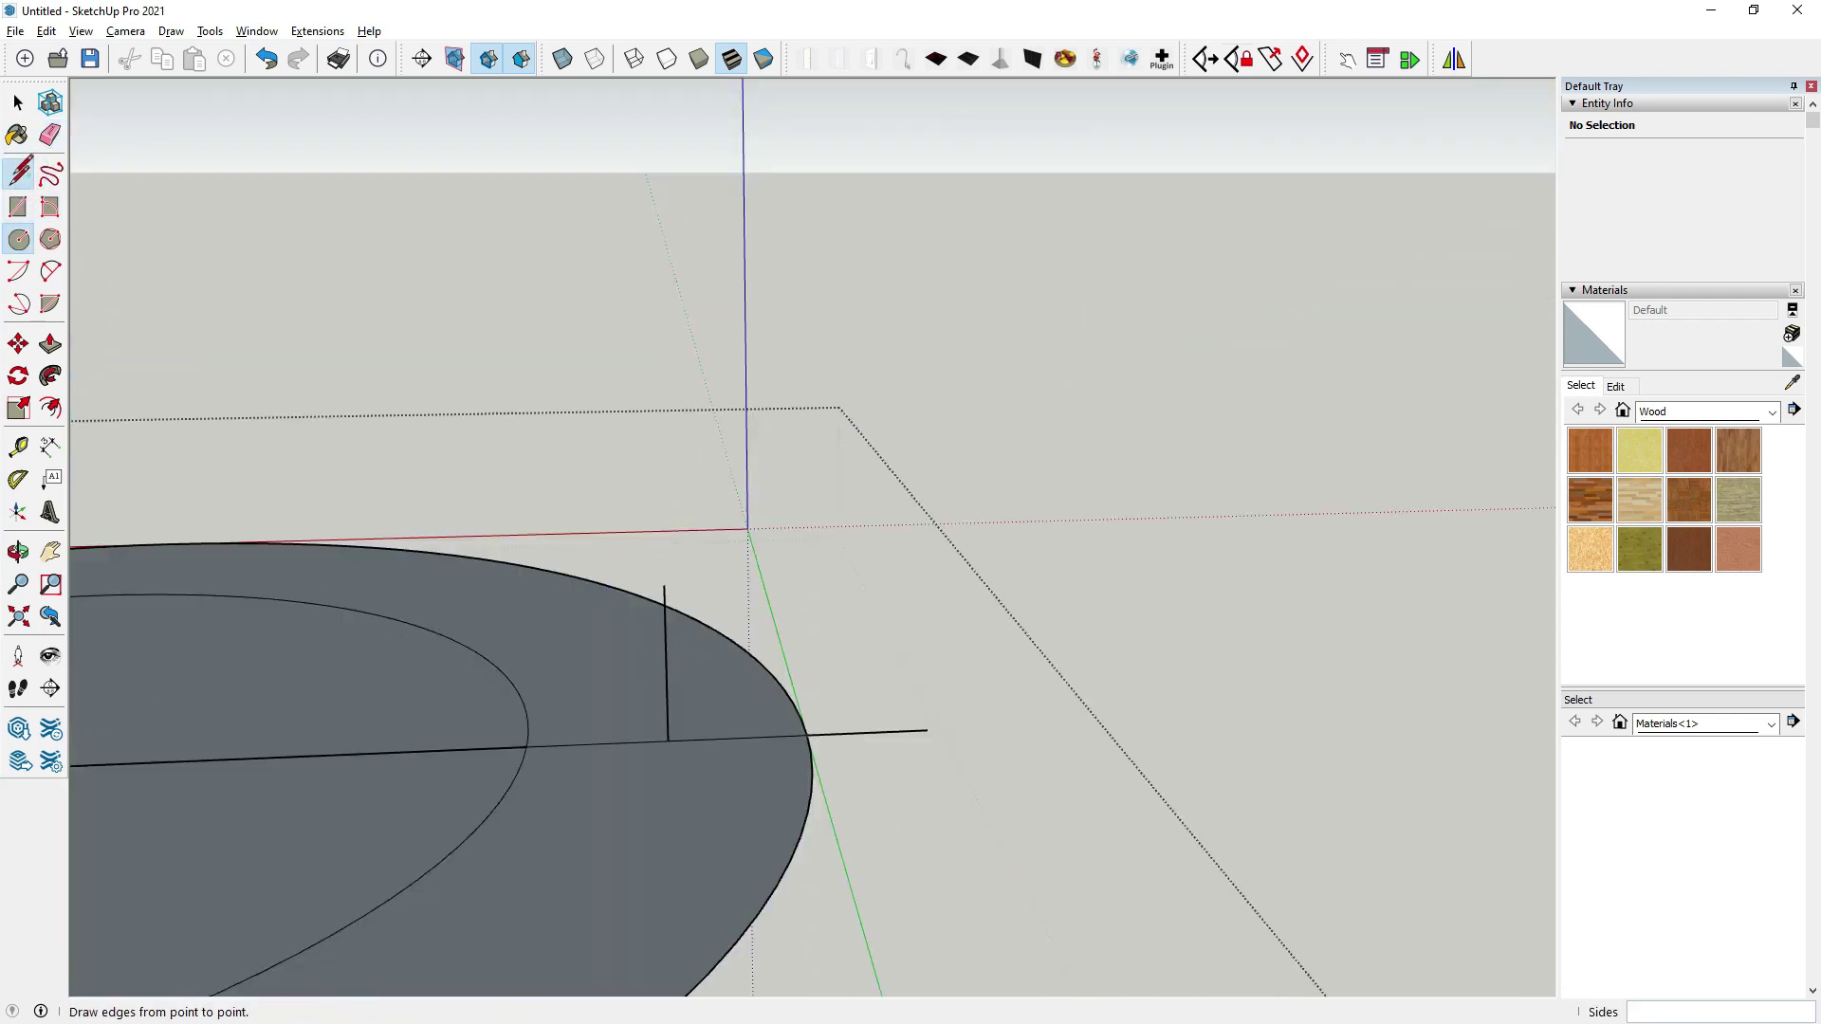
key("l")
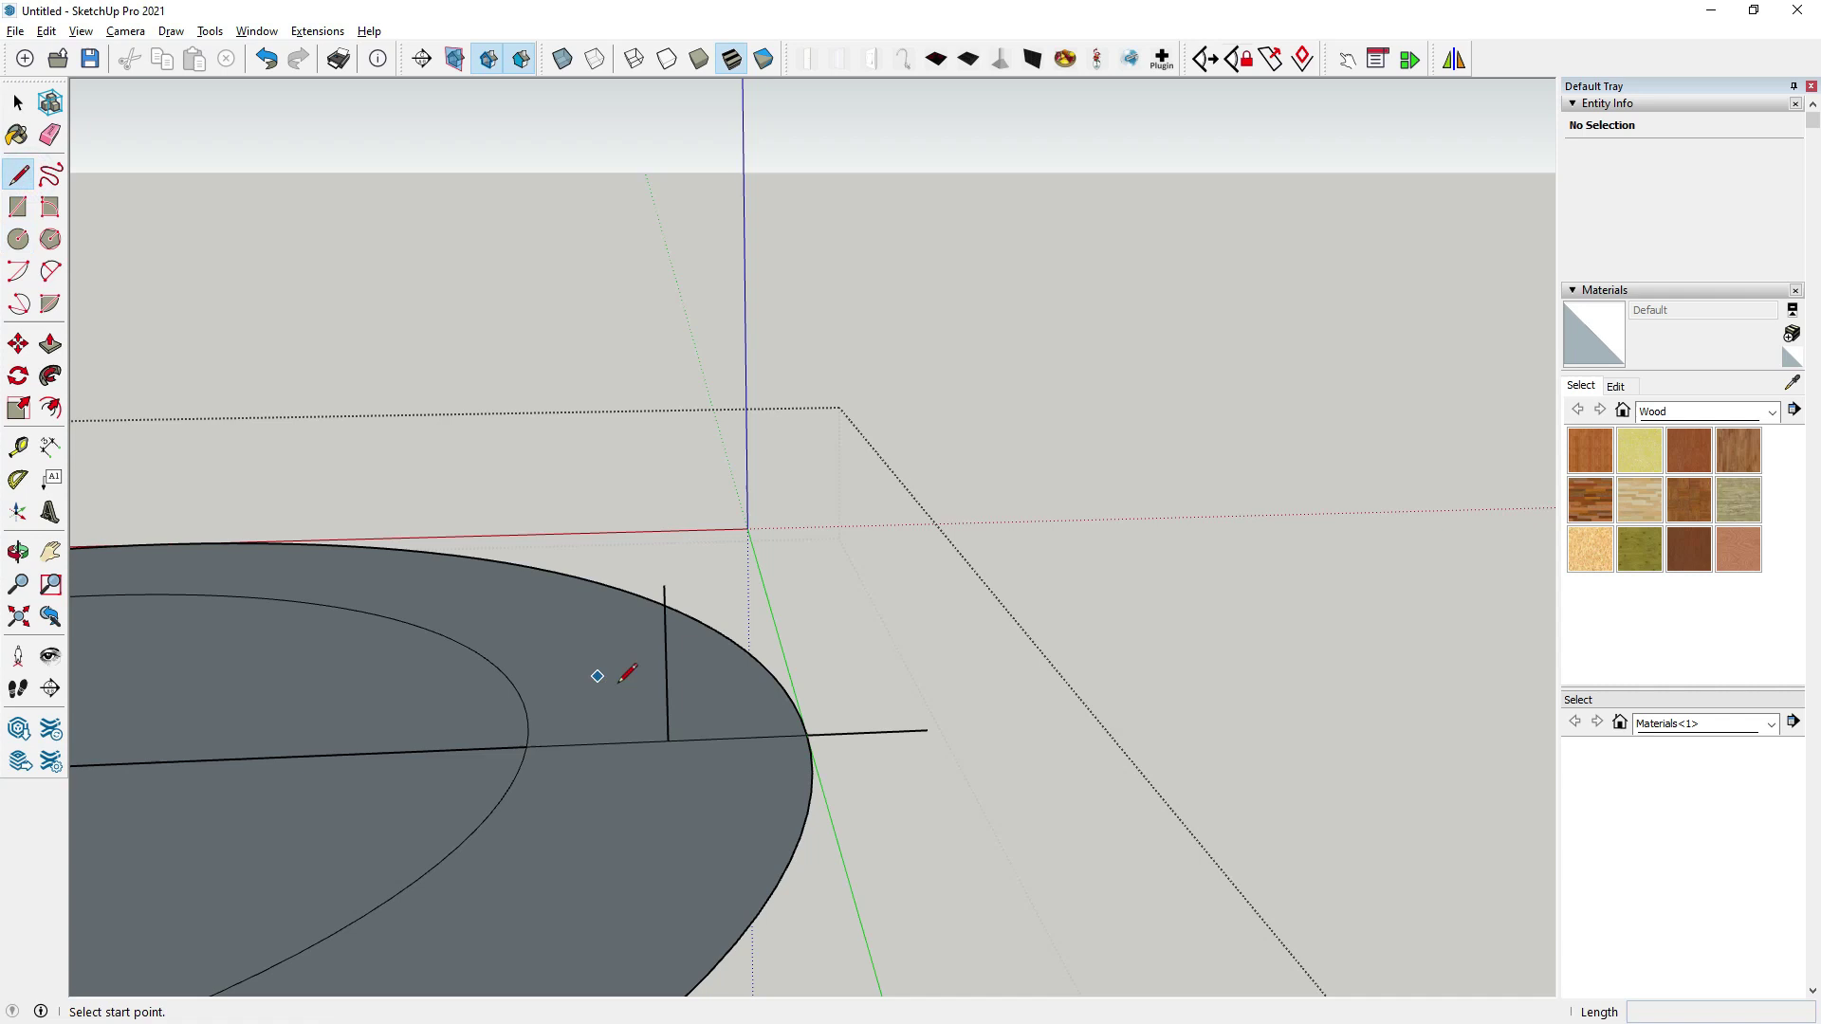
left_click(668, 740)
type("25")
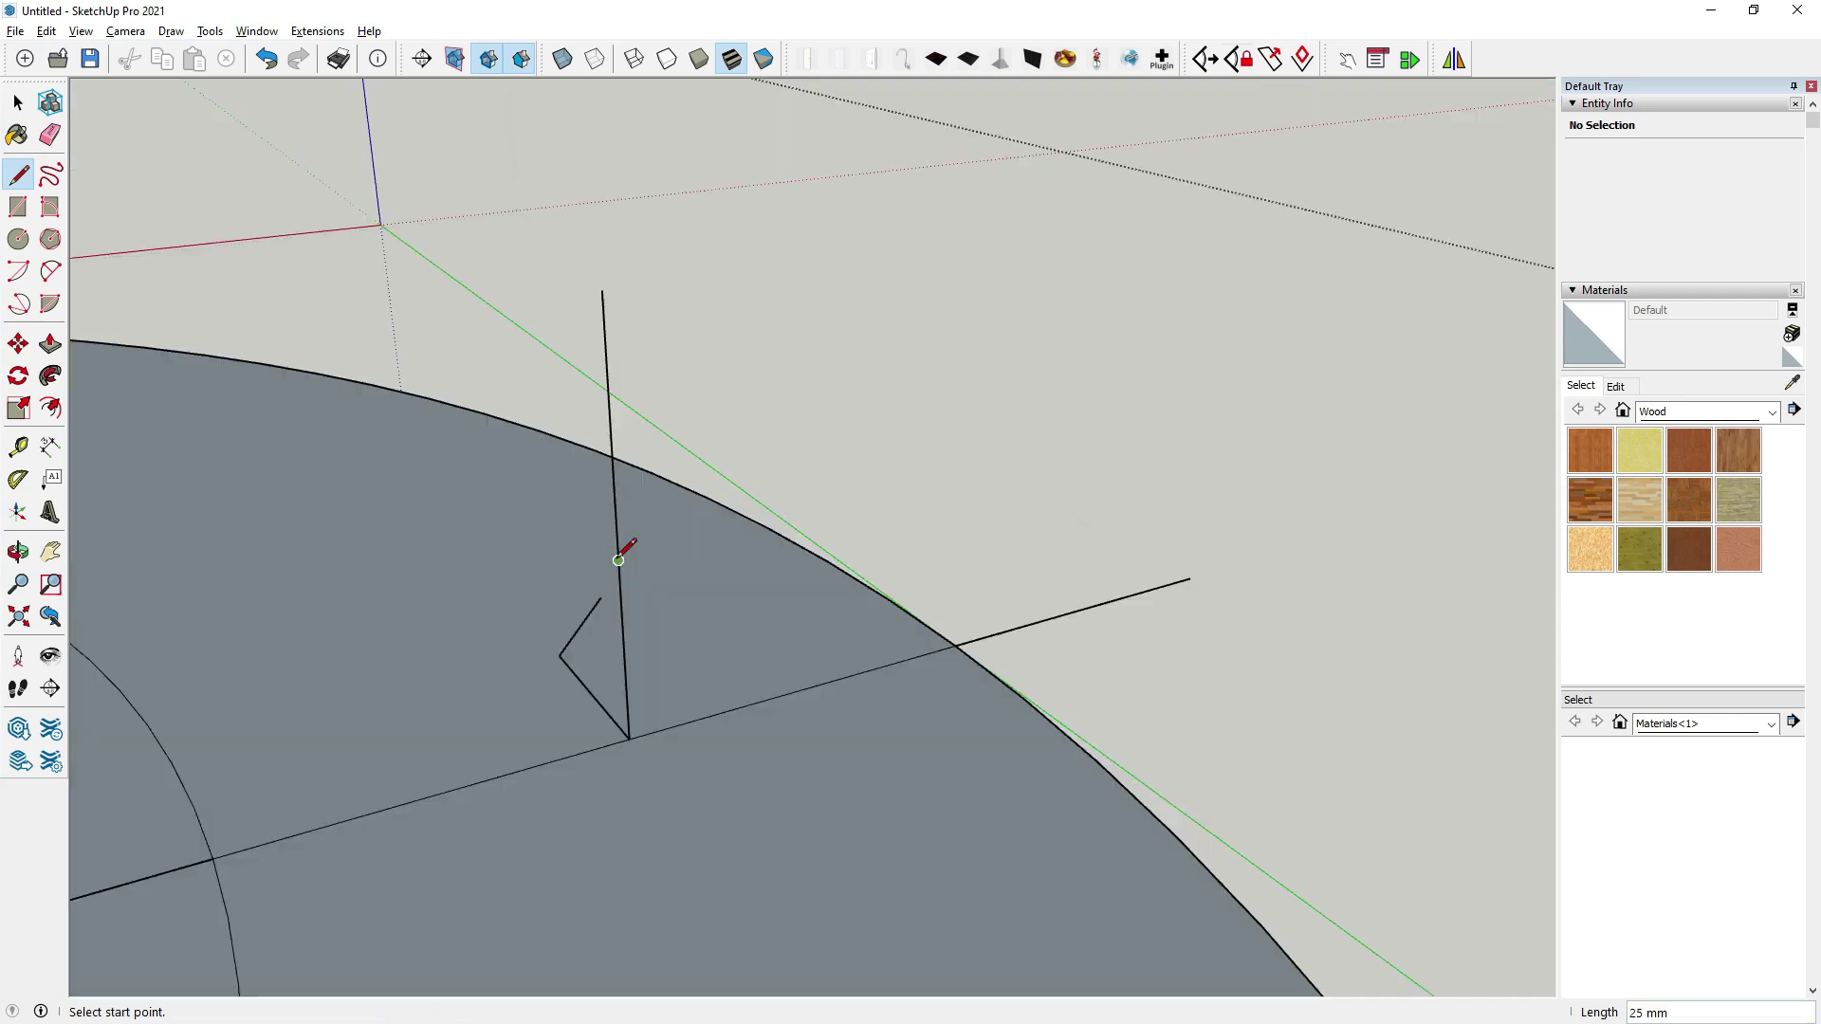
left_click(618, 561)
key("Escape")
key("c")
left_click(618, 561)
left_click(629, 739)
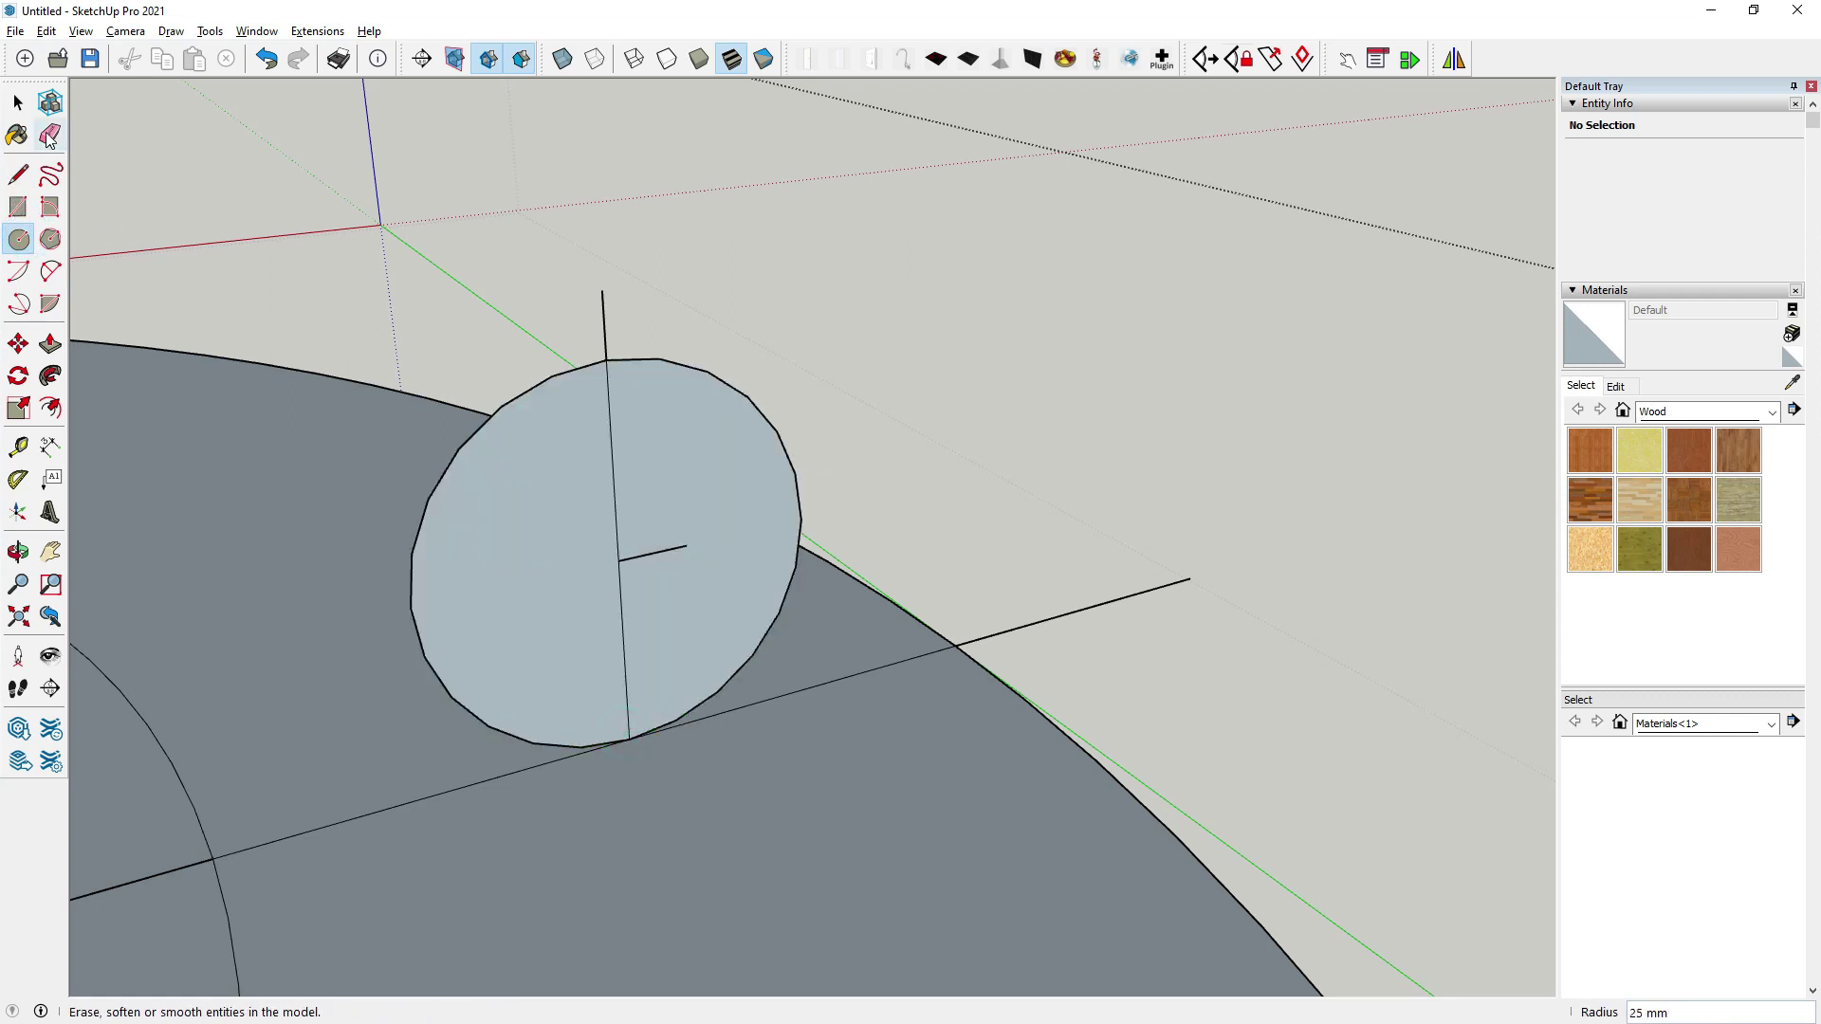
Erase the stray guide lines crossing, inside, beside and below the circle.
left_click(49, 136)
mouse_move(664, 569)
middle_mouse_down()
mouse_move(1024, 793)
mouse_move(794, 736)
middle_mouse_up()
scroll(943, 569, "up", 2)
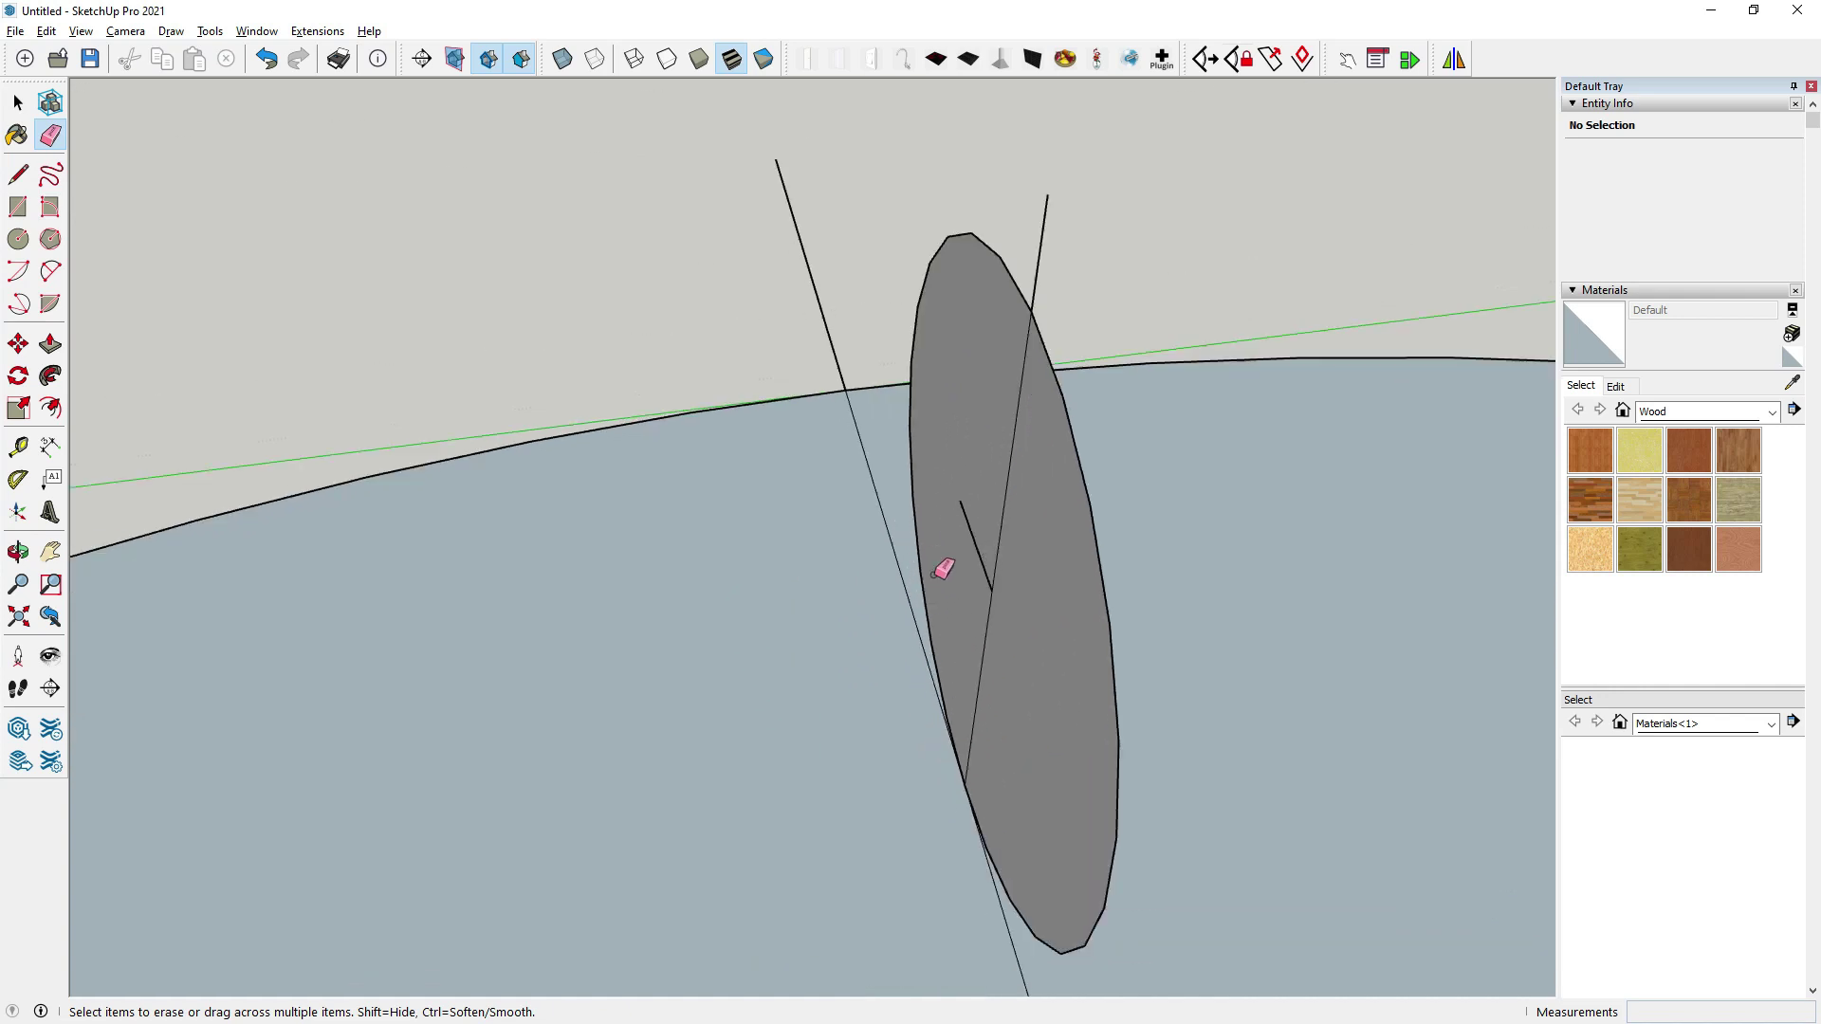
left_click_drag(1027, 406, 1028, 395)
left_click_drag(975, 527, 987, 593)
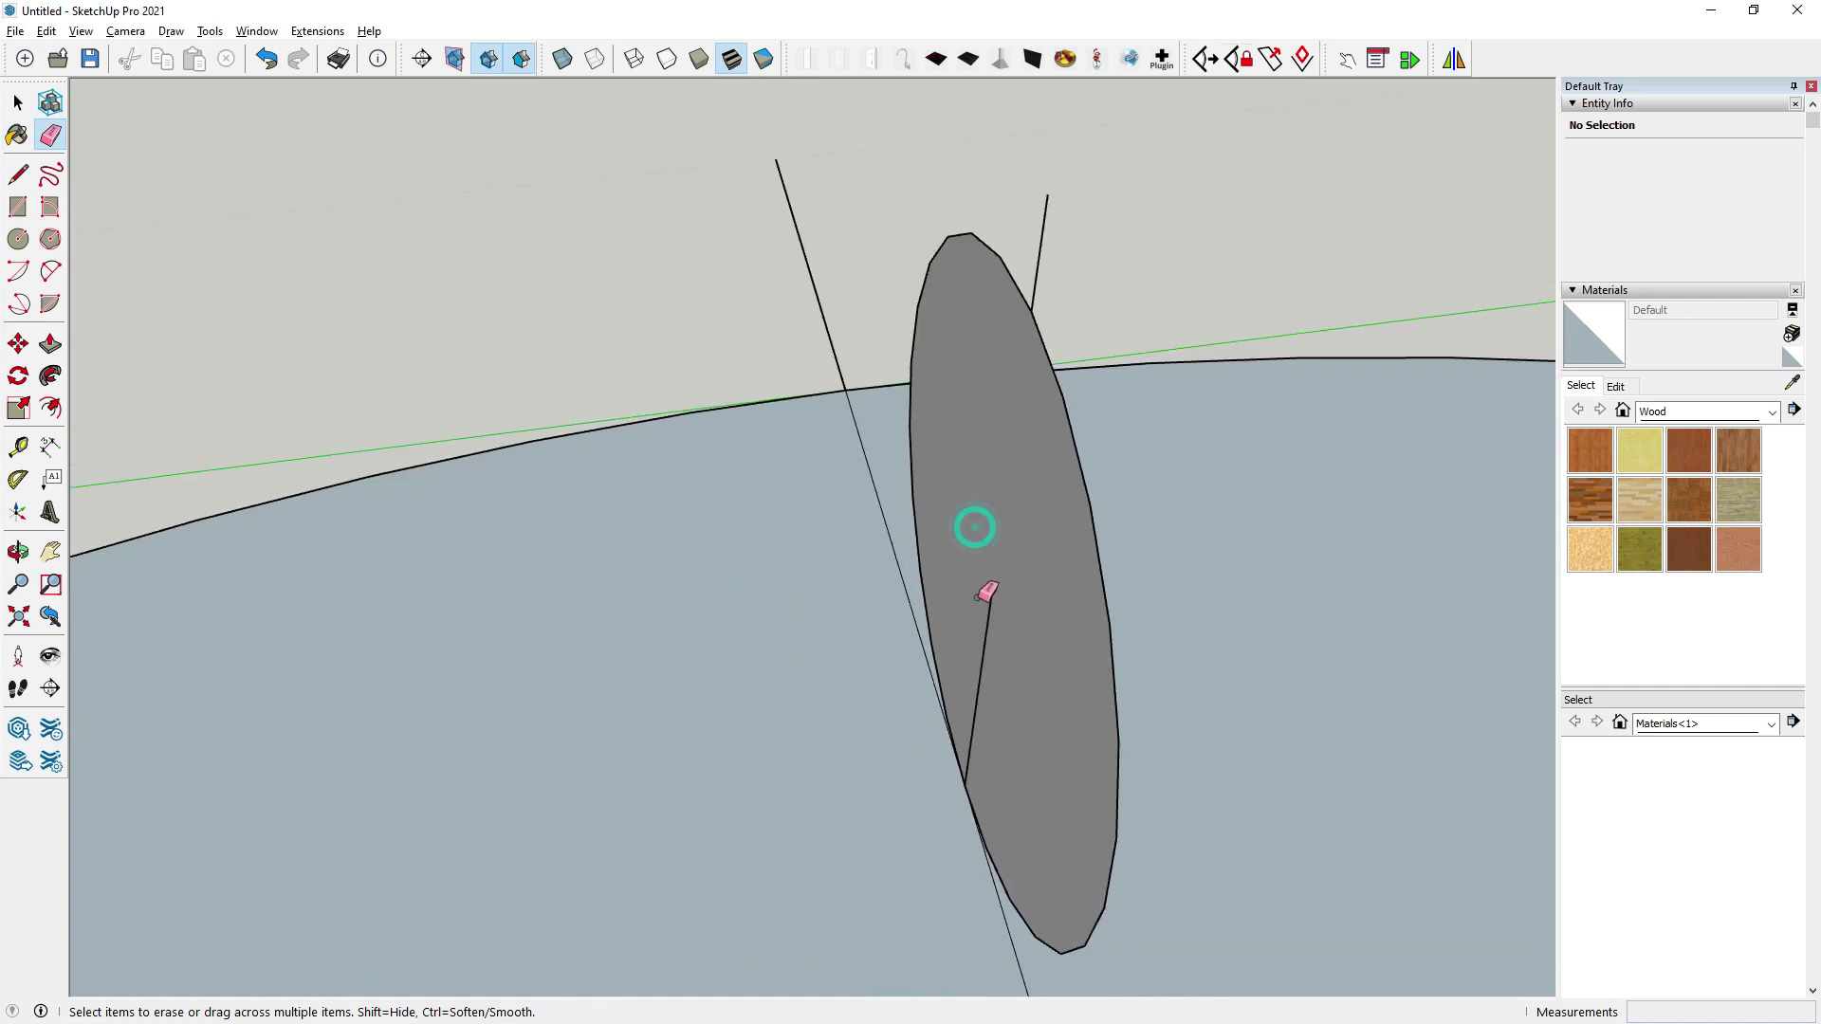
middle_click_drag(987, 614, 346, 632)
left_click(746, 432)
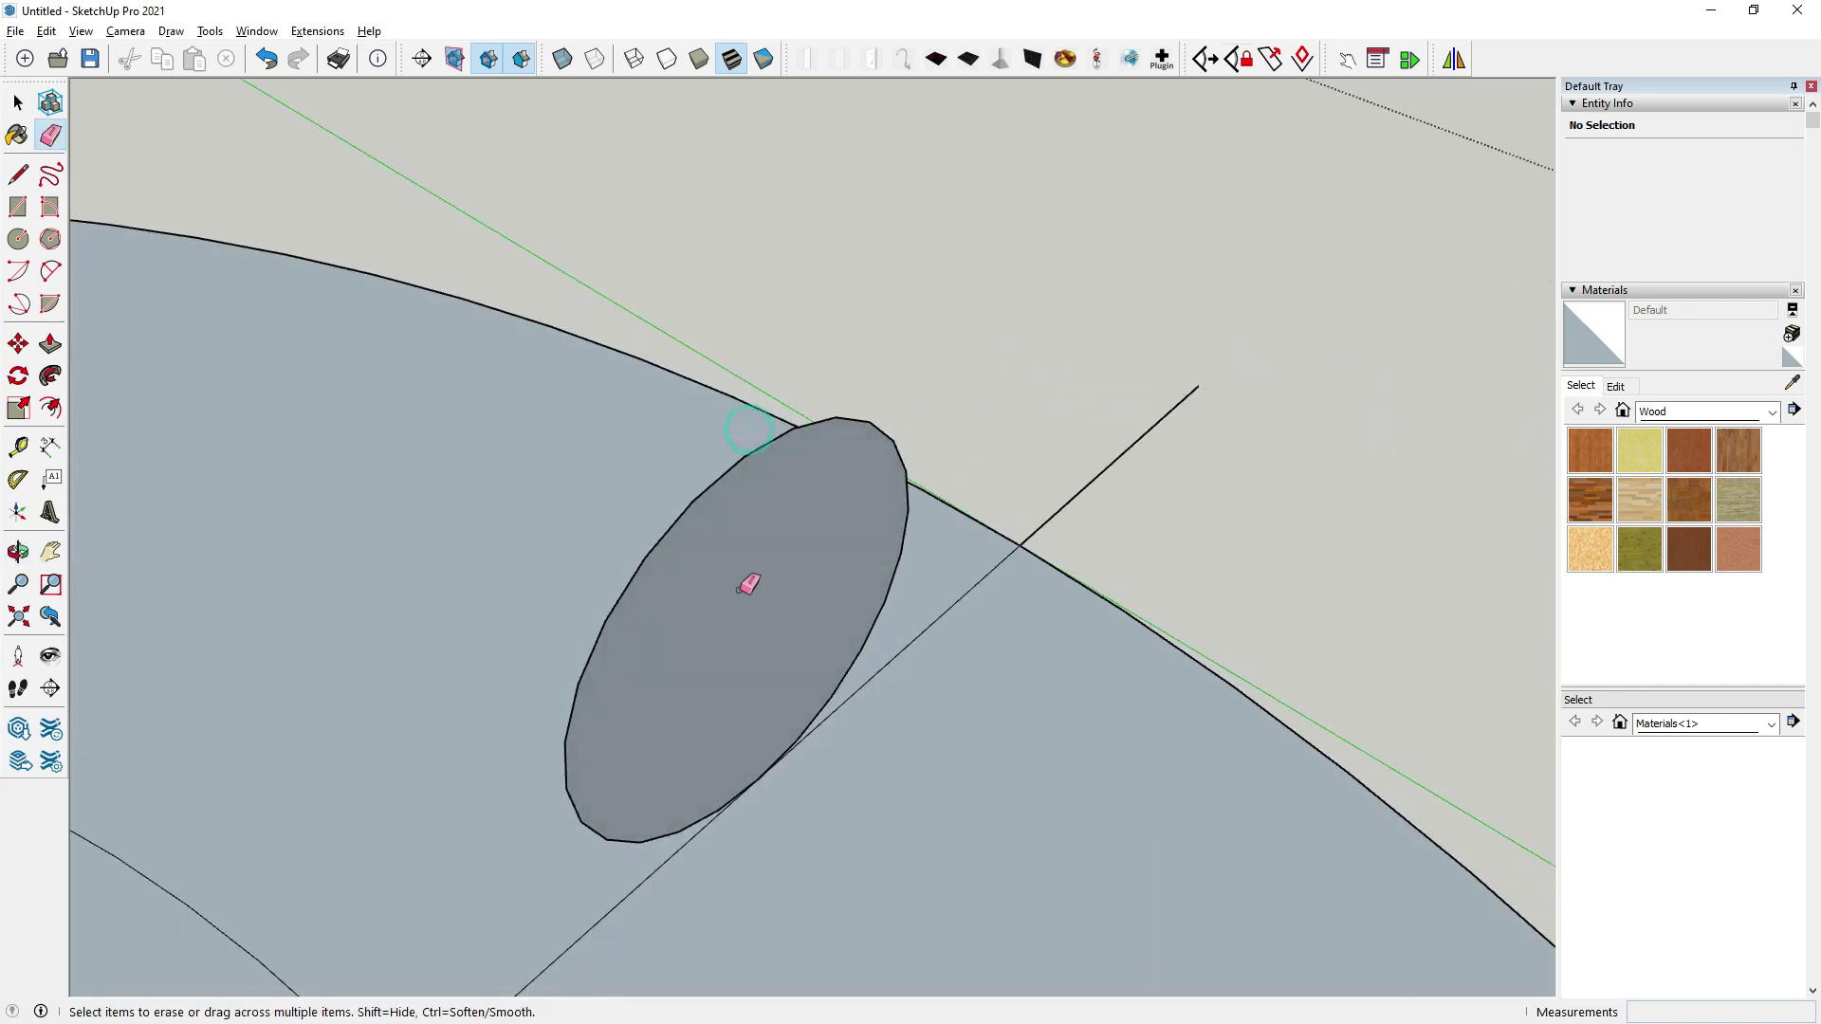
scroll(750, 583, "down", 1)
left_click_drag(887, 654, 690, 809)
left_click(658, 835)
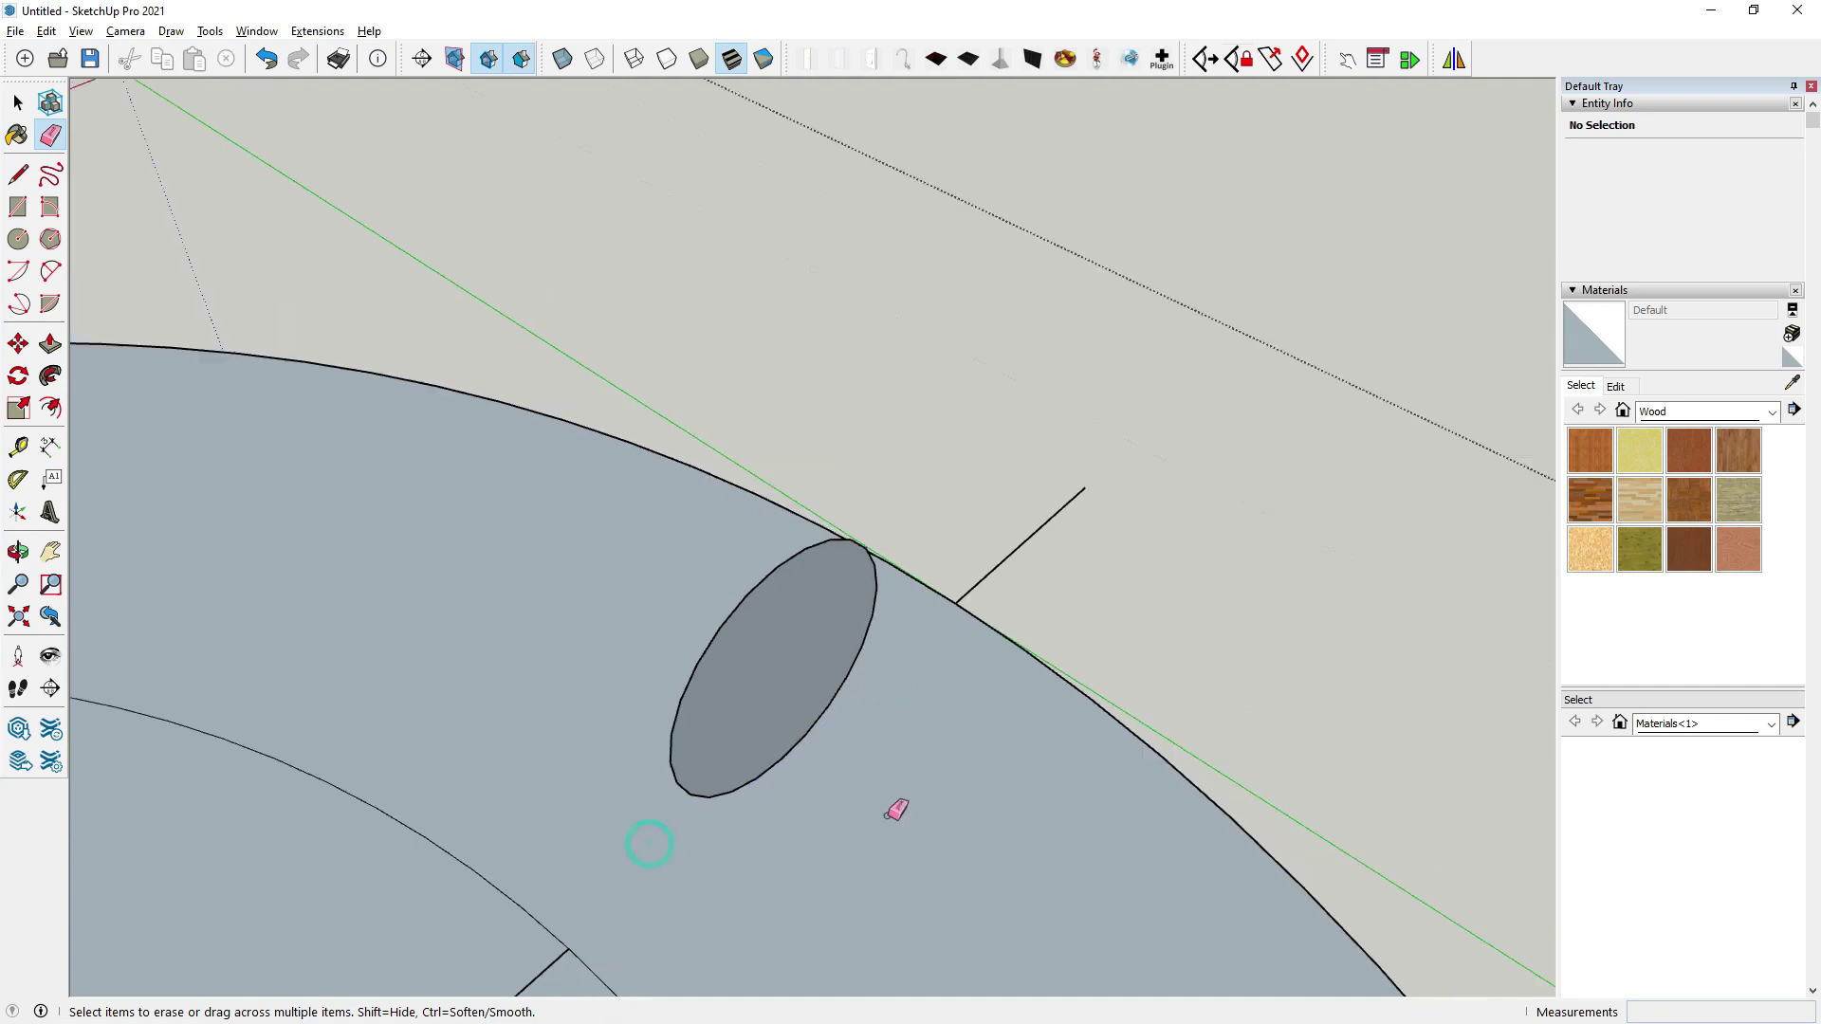
middle_click_drag(894, 805, 590, 631)
Set the small circle's edge to 120 segments in Entity Info.
left_click(21, 102)
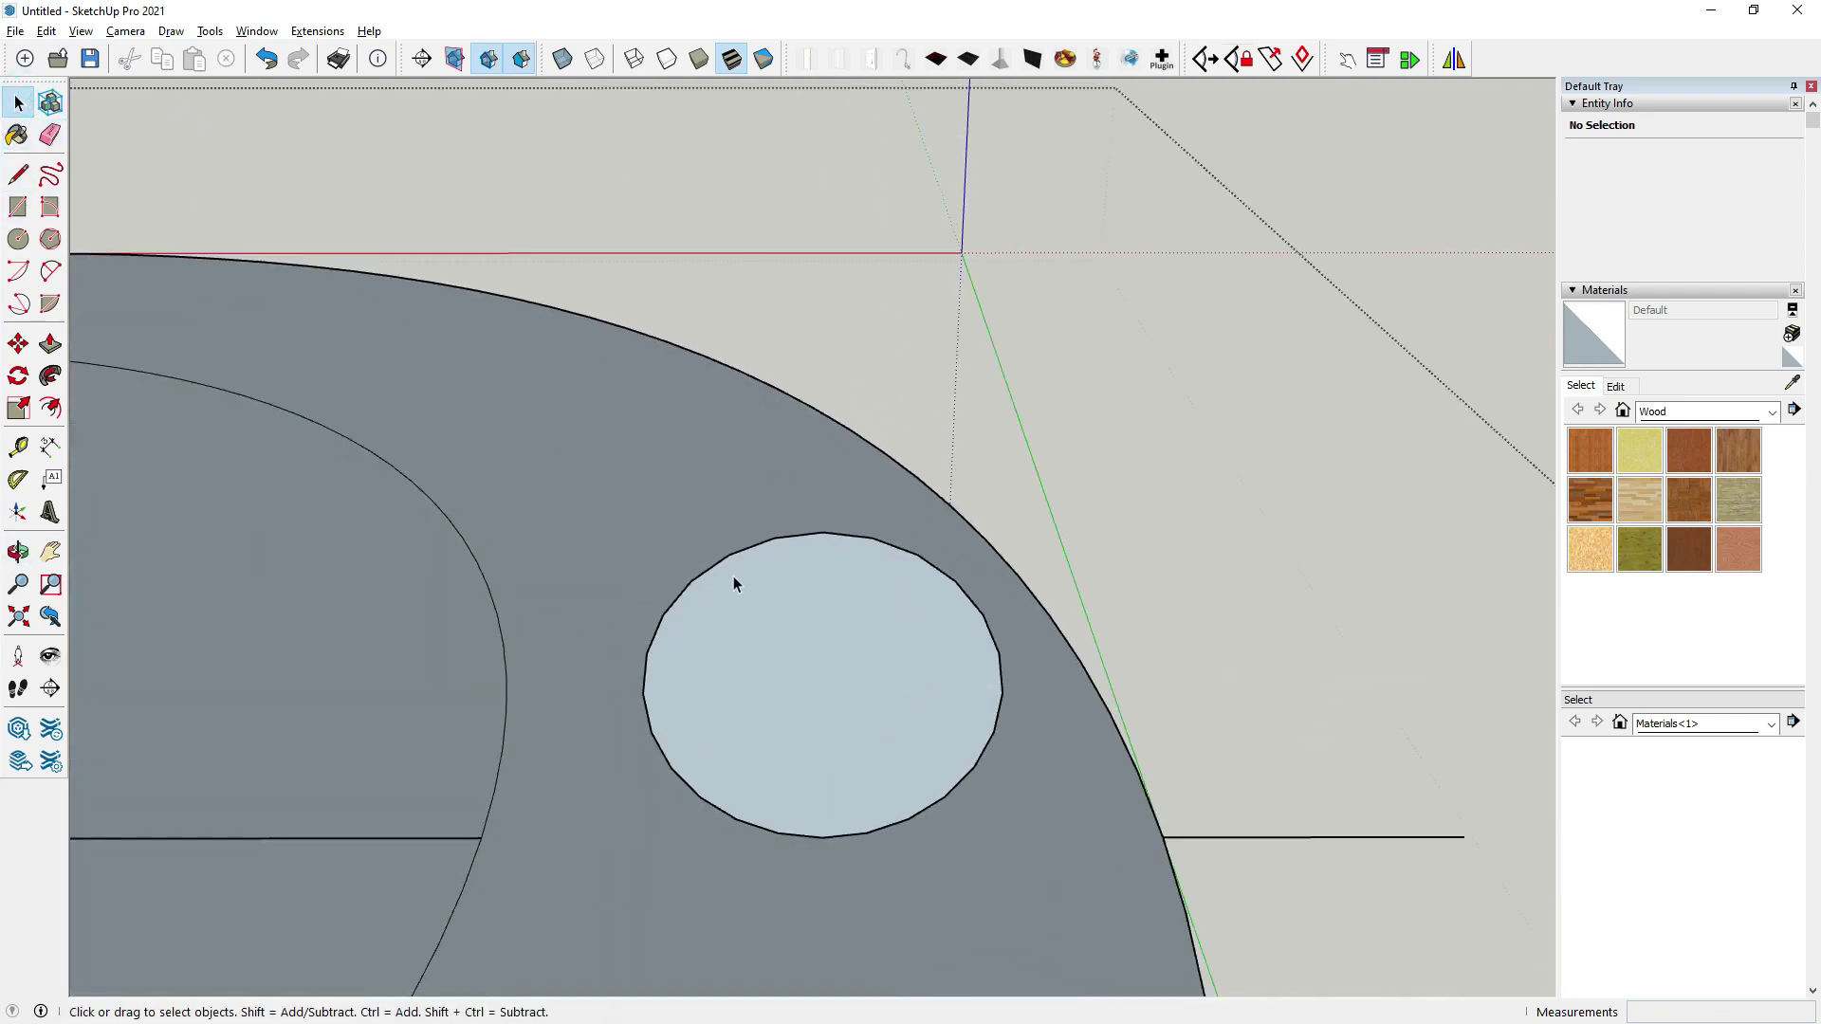
left_click(714, 567)
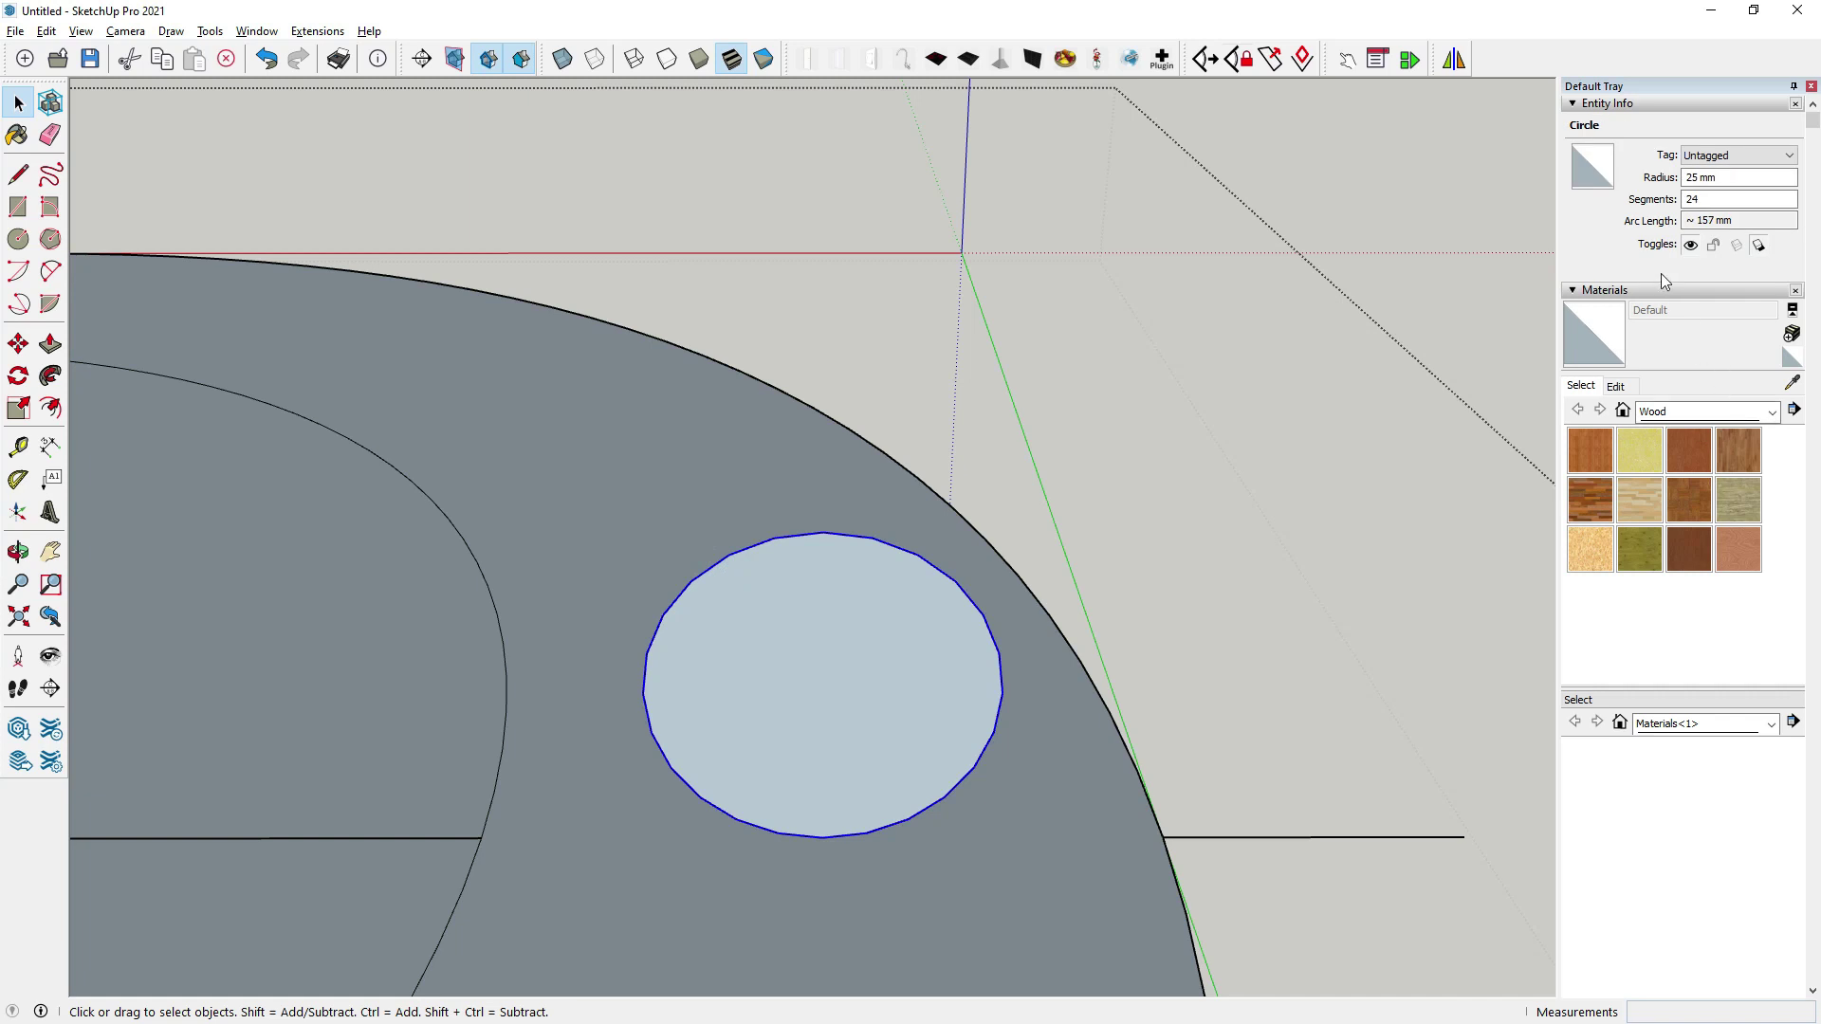
left_click(1724, 201)
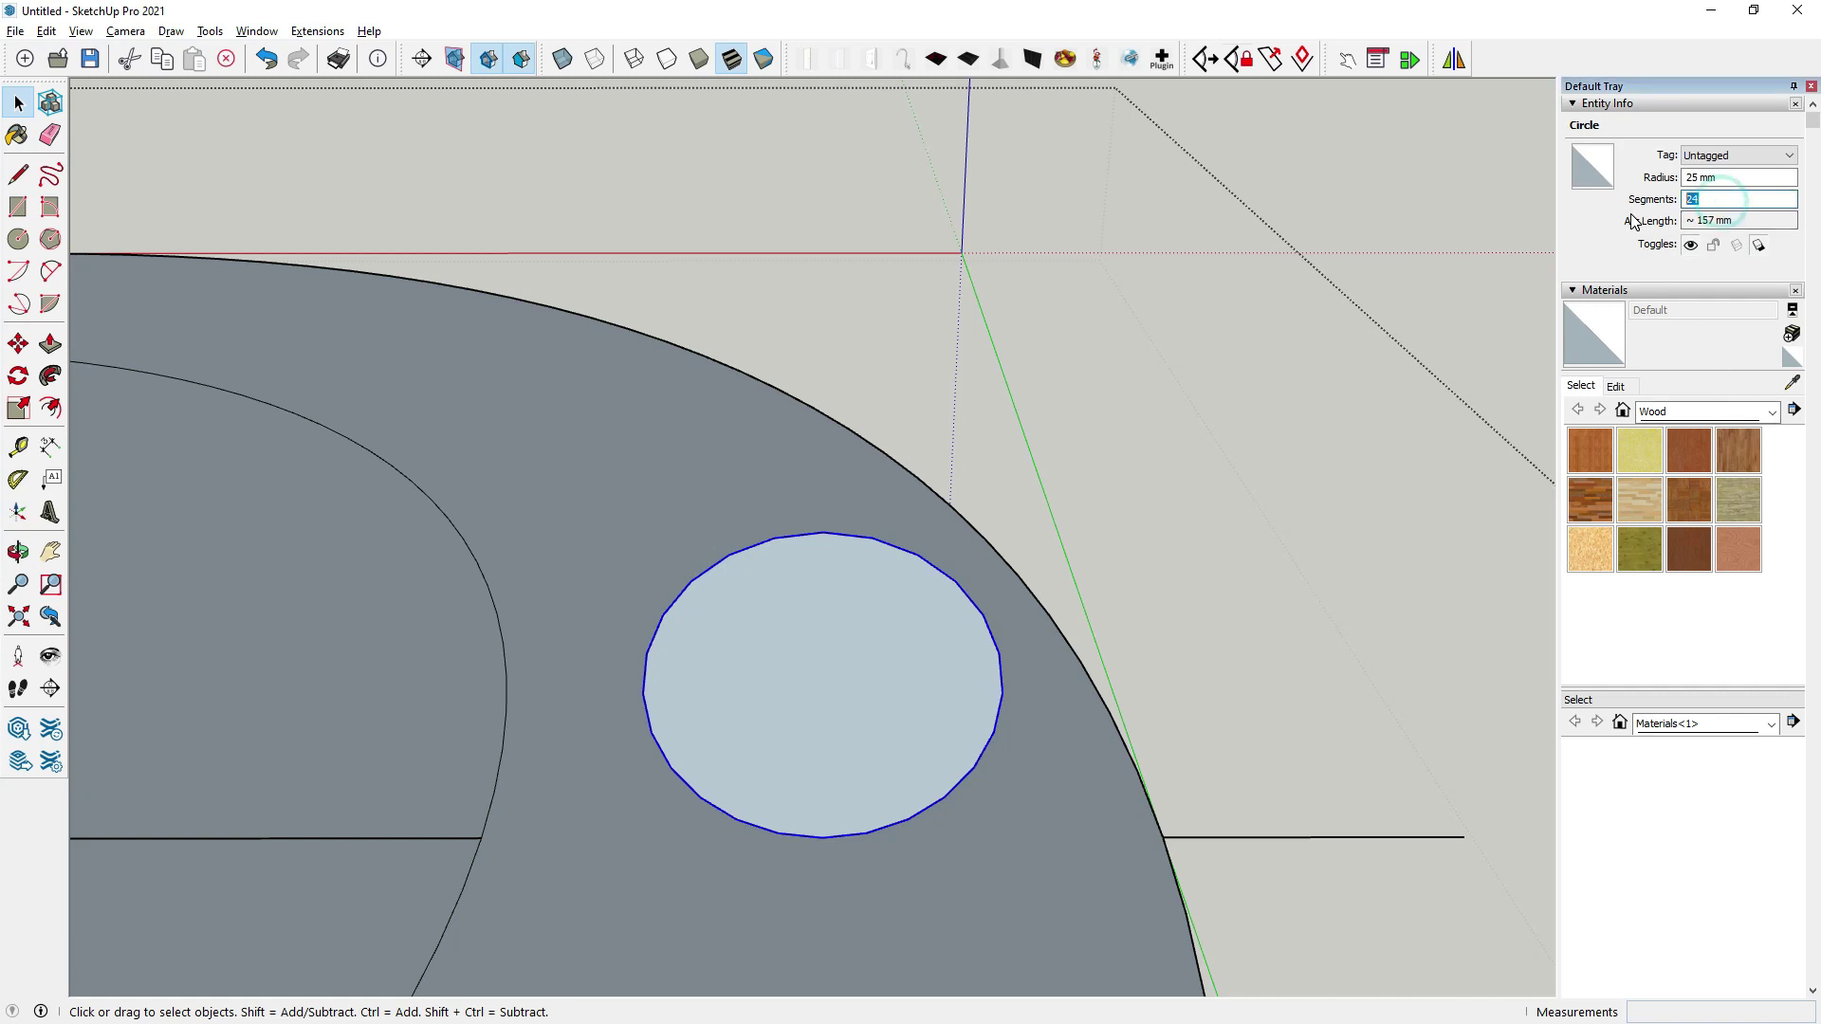
type("120")
key("Return")
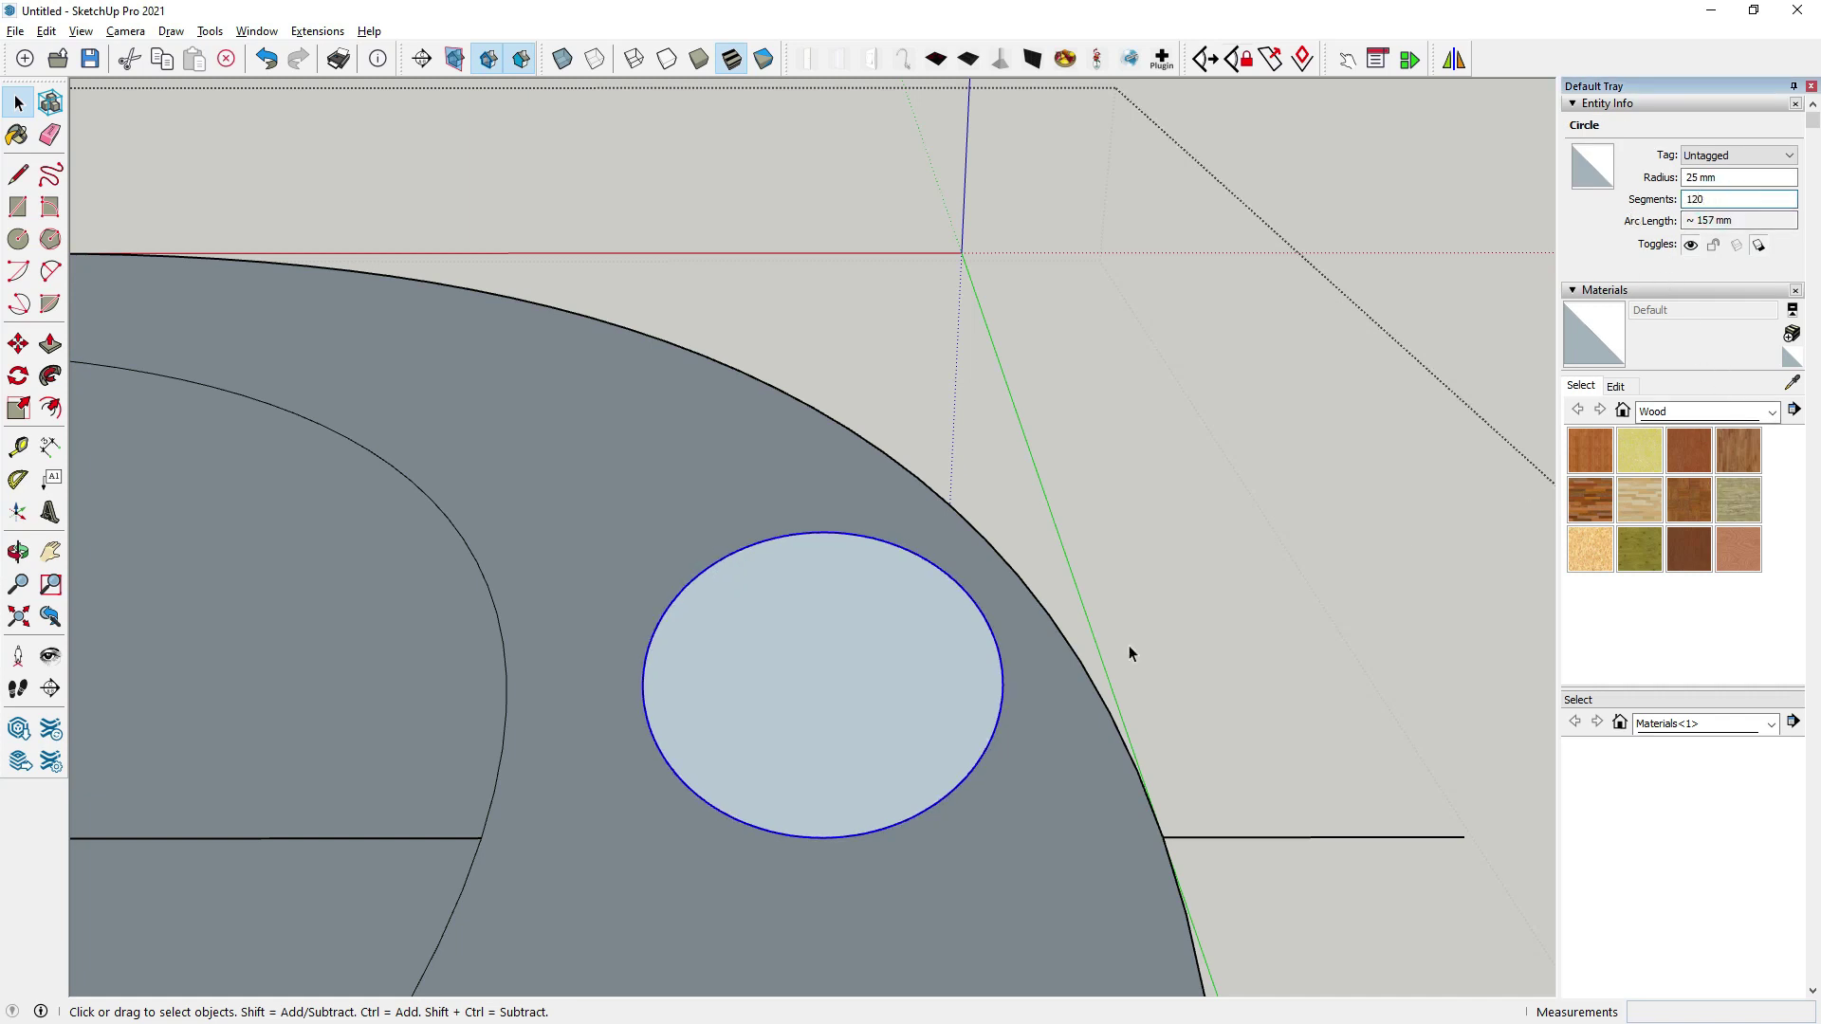
Select the whole circle with its face and make it a group.
middle_click_drag(788, 735, 880, 677)
right_click(880, 677)
left_click(956, 270)
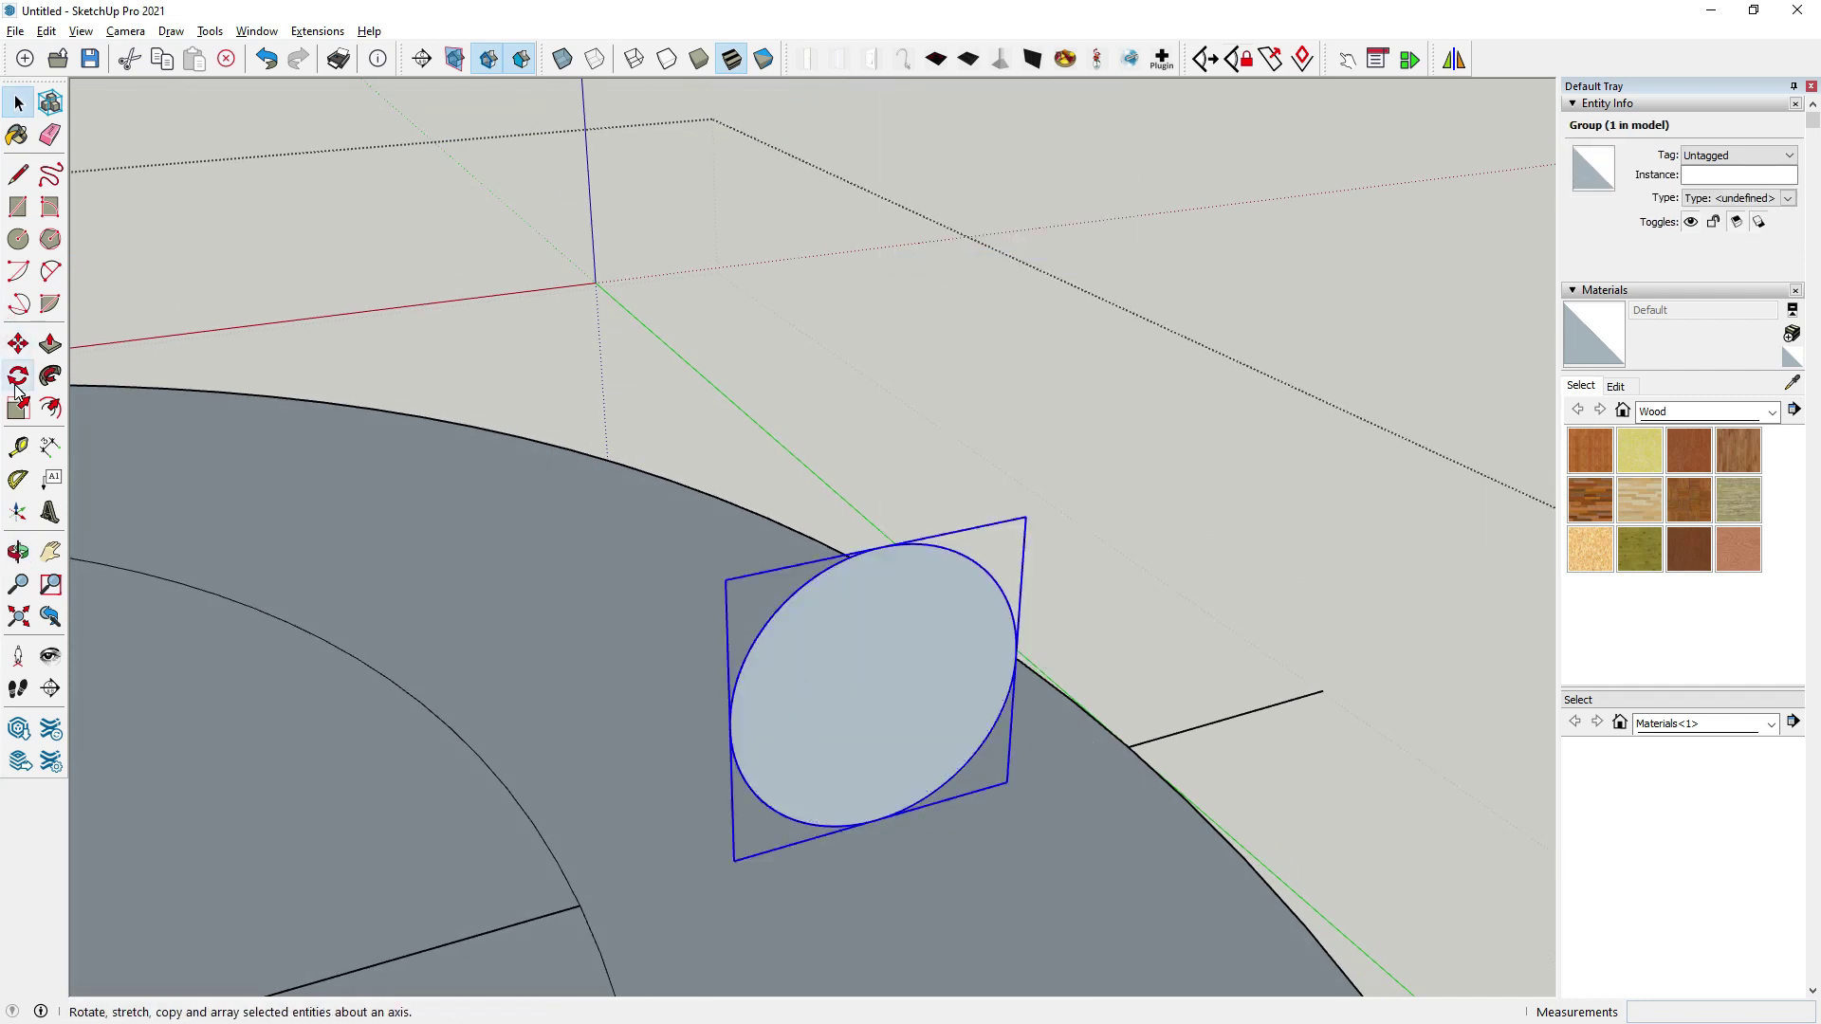
Scale the circle group wider, about 1.5 times each way sideways.
left_click(18, 408)
scroll(632, 683, "down", 1)
scroll(630, 683, "down", 1)
left_click_drag(702, 724, 575, 869)
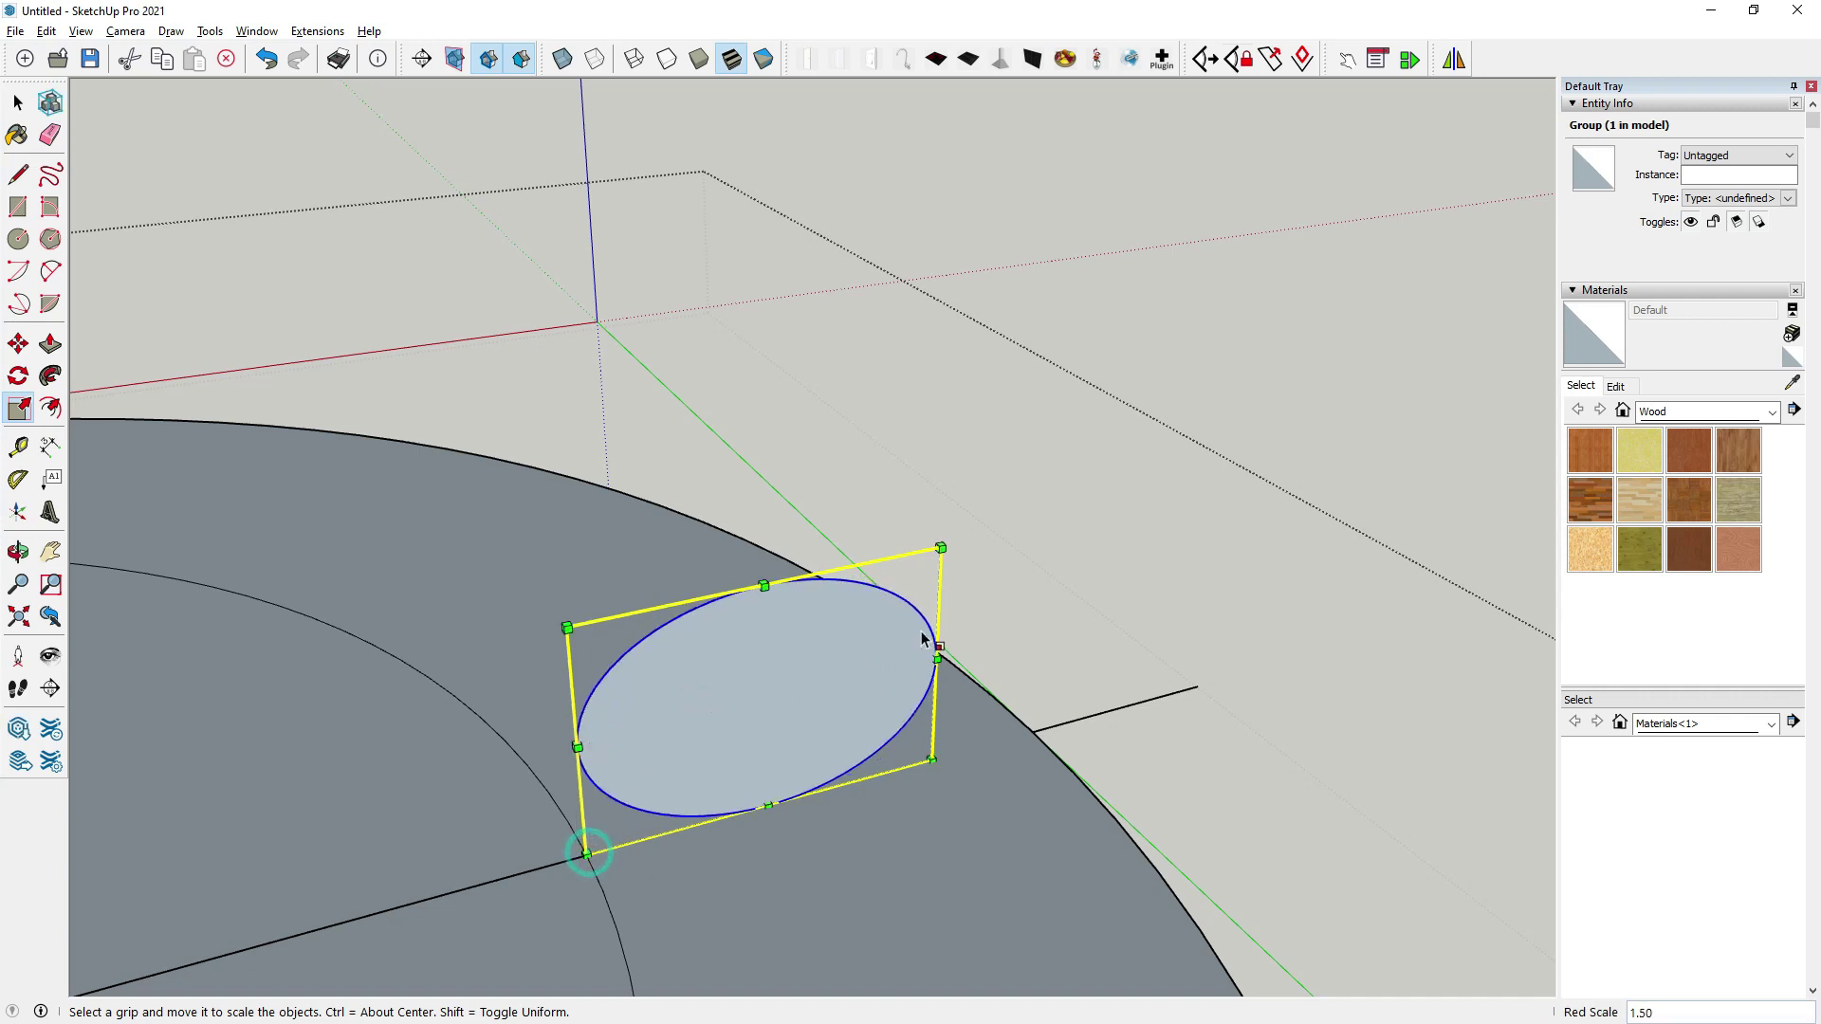
left_click_drag(938, 653, 1044, 743)
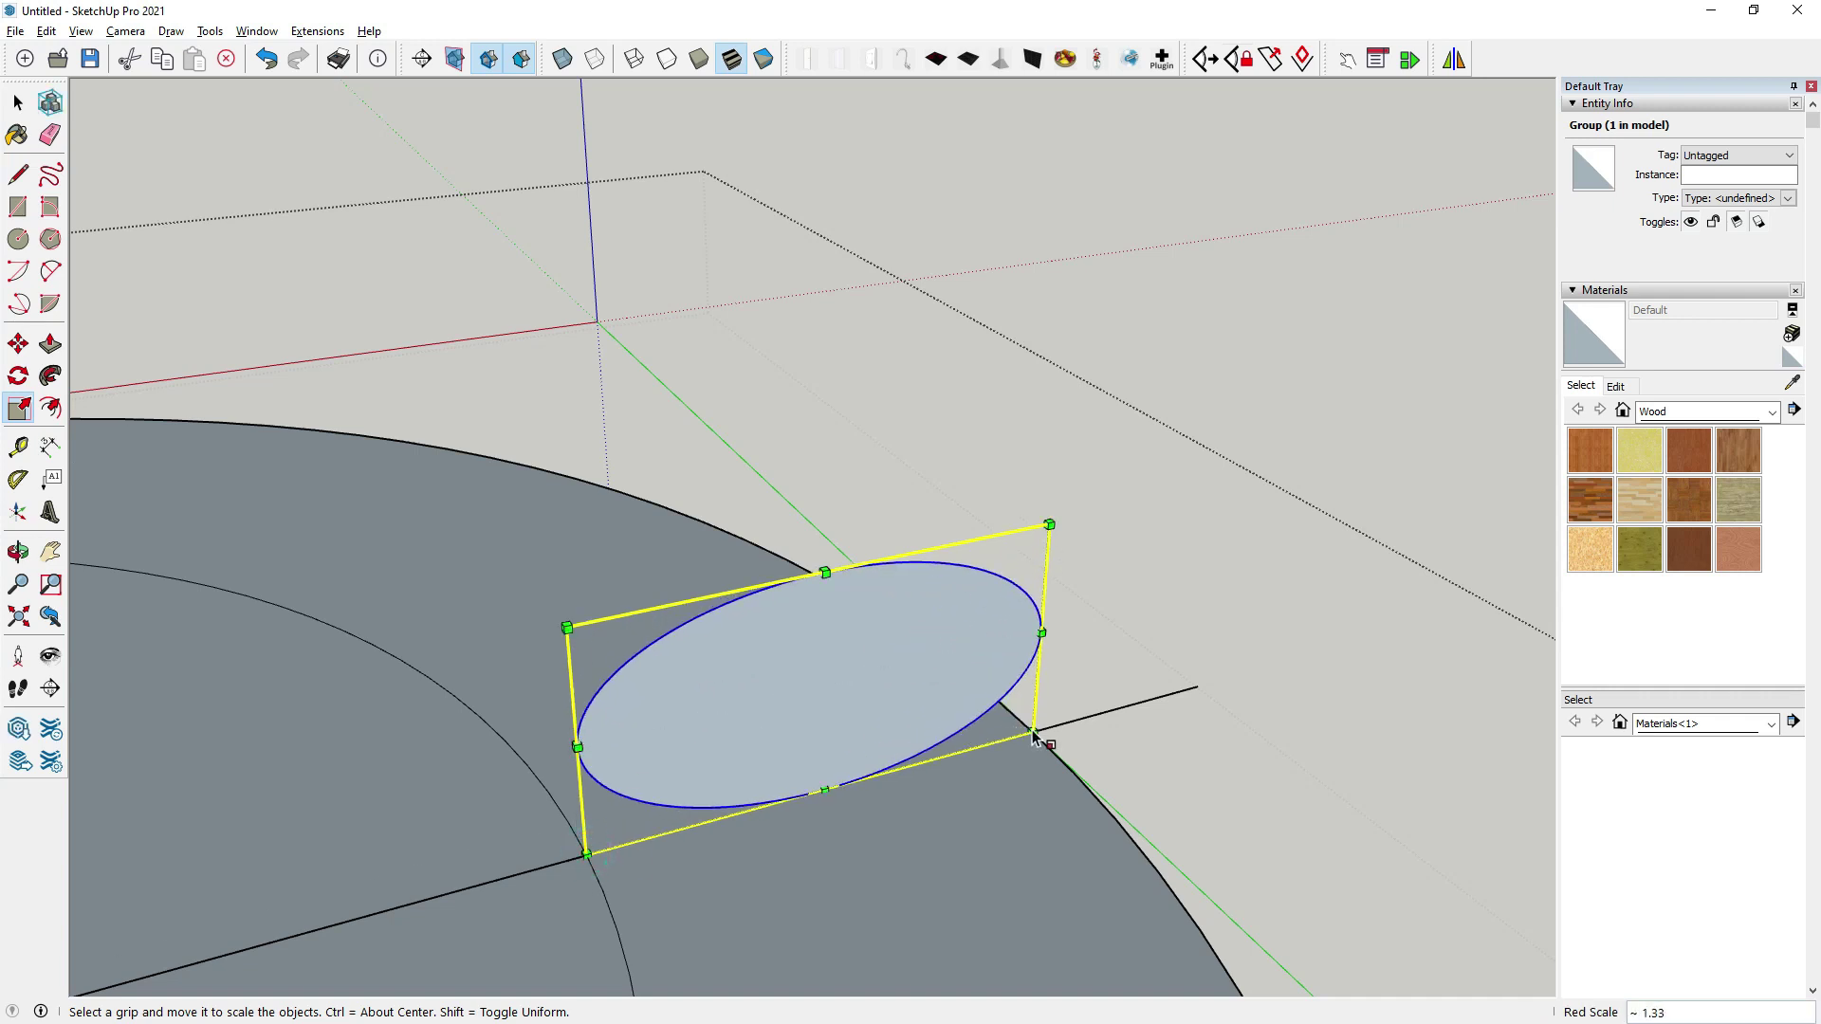
middle_click_drag(1044, 743, 825, 589)
Draw a vertical line through the disc's centre down to its bottom.
left_click_drag(825, 588, 835, 555)
key("l")
left_click(831, 610)
left_click(832, 761)
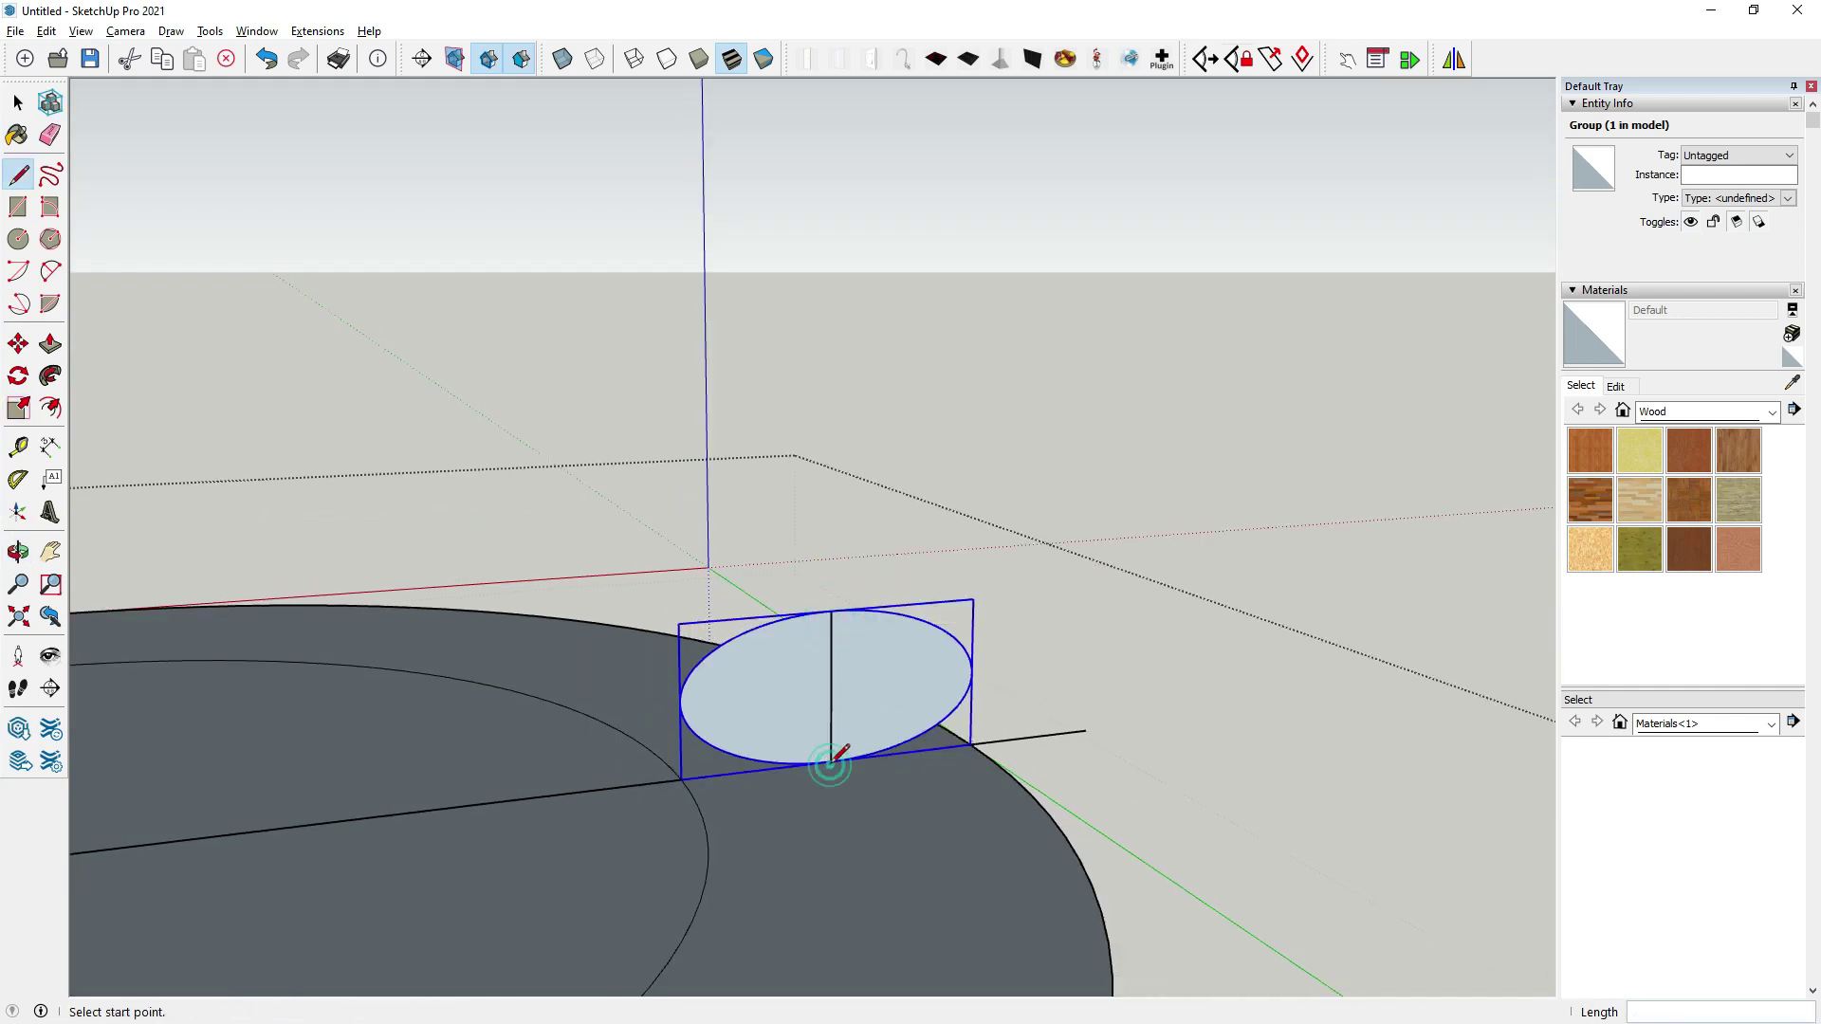
Scale the disc group upward from its top grip to make it taller.
left_click(18, 343)
scroll(793, 607, "up", 2)
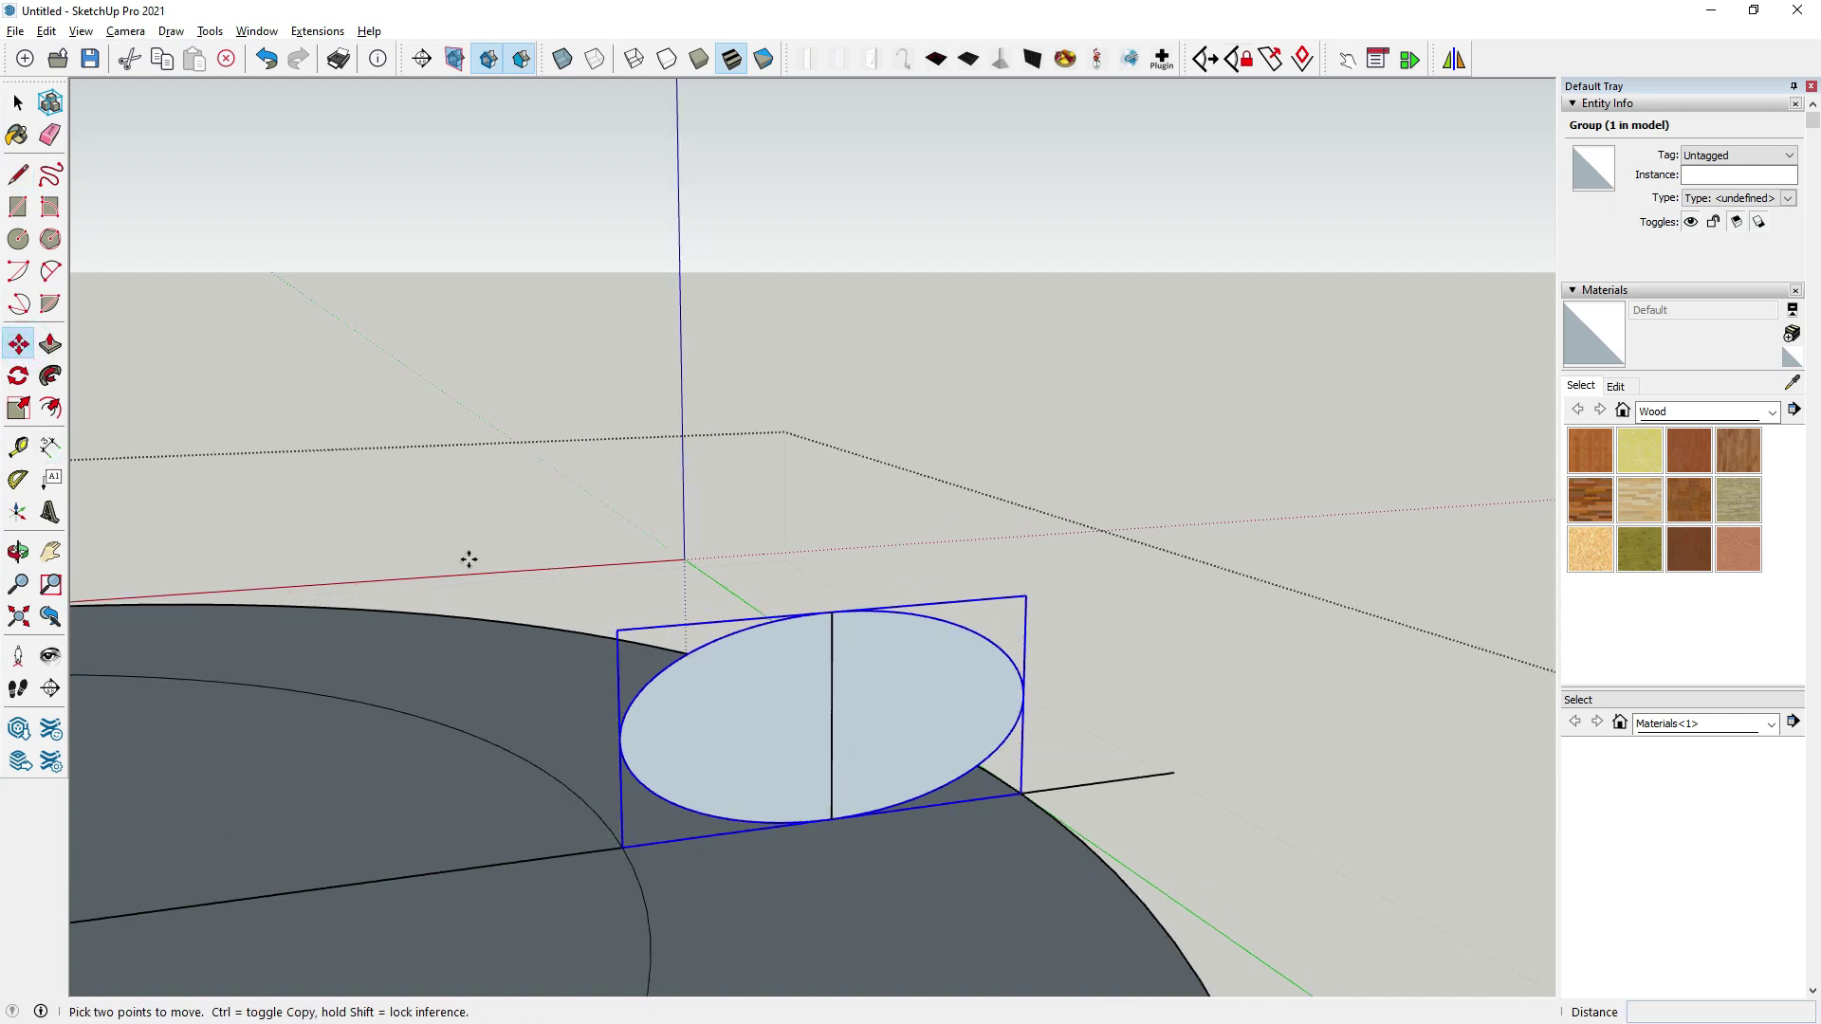
left_click(18, 408)
left_click_drag(832, 611, 837, 502)
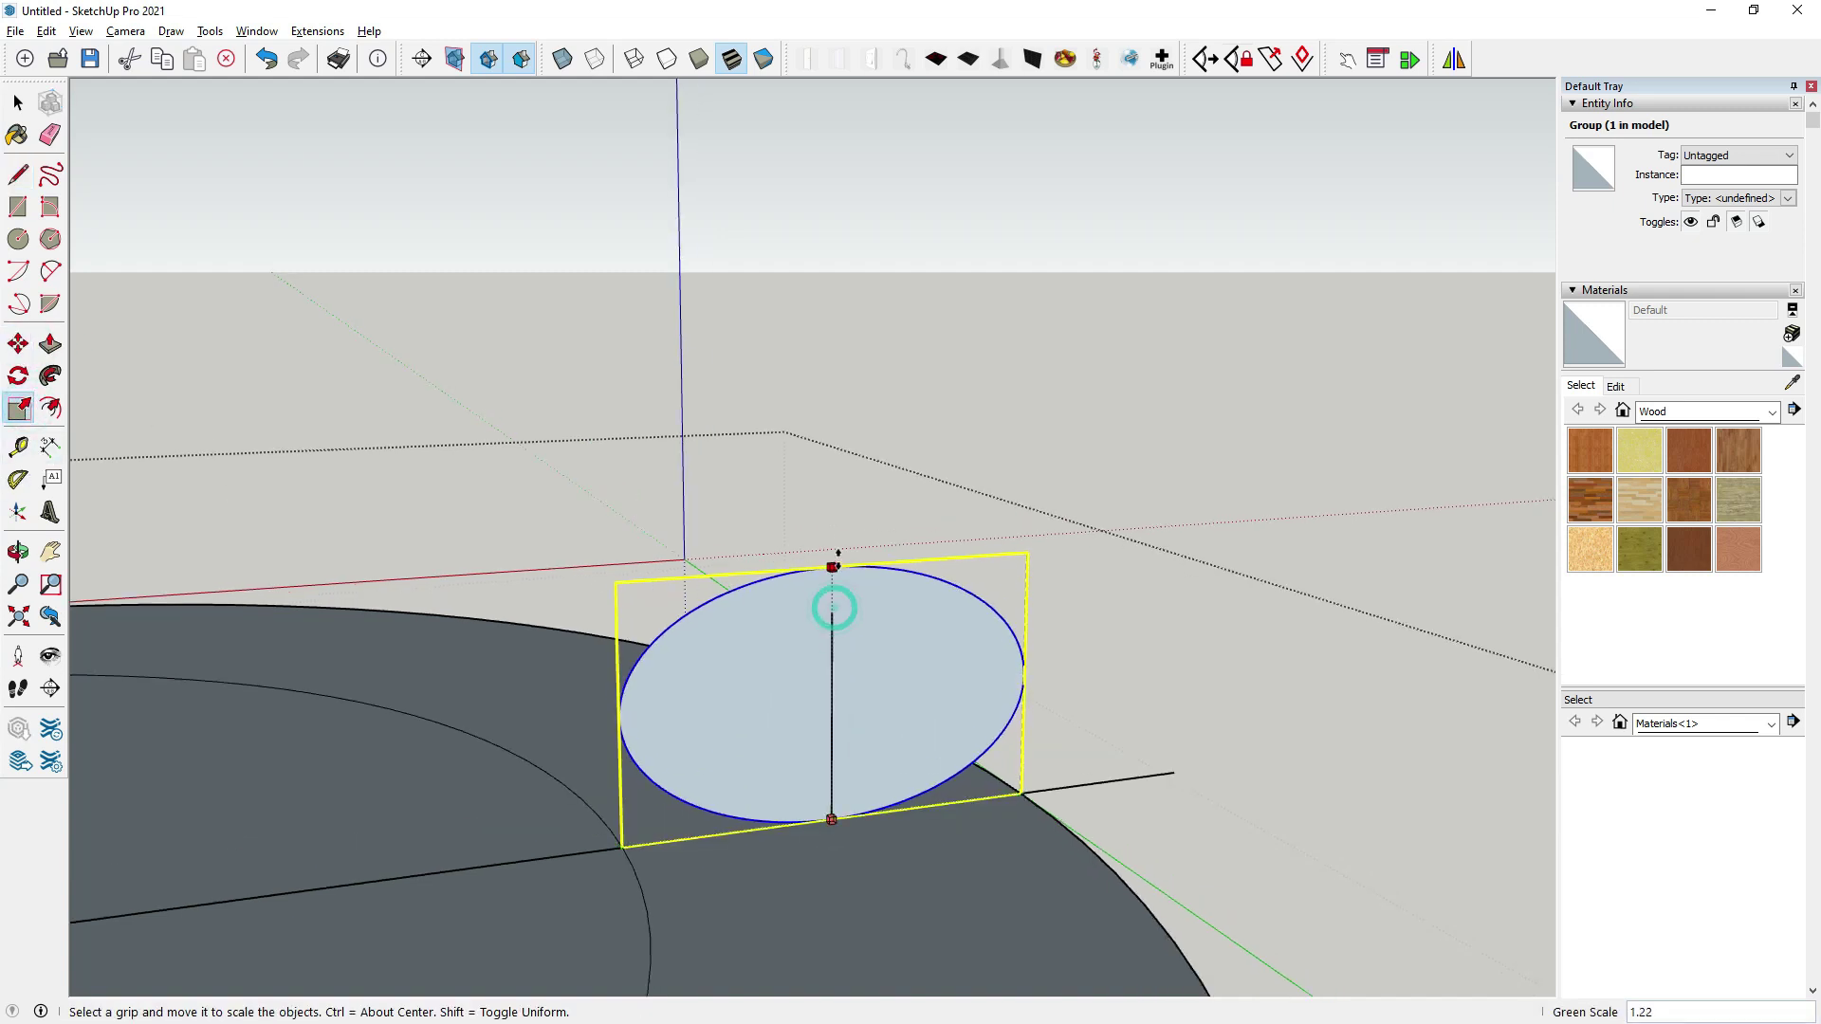
Orbit out to the whole knife, then open the handle group and select its geometry.
key("space")
scroll(475, 427, "down", 3)
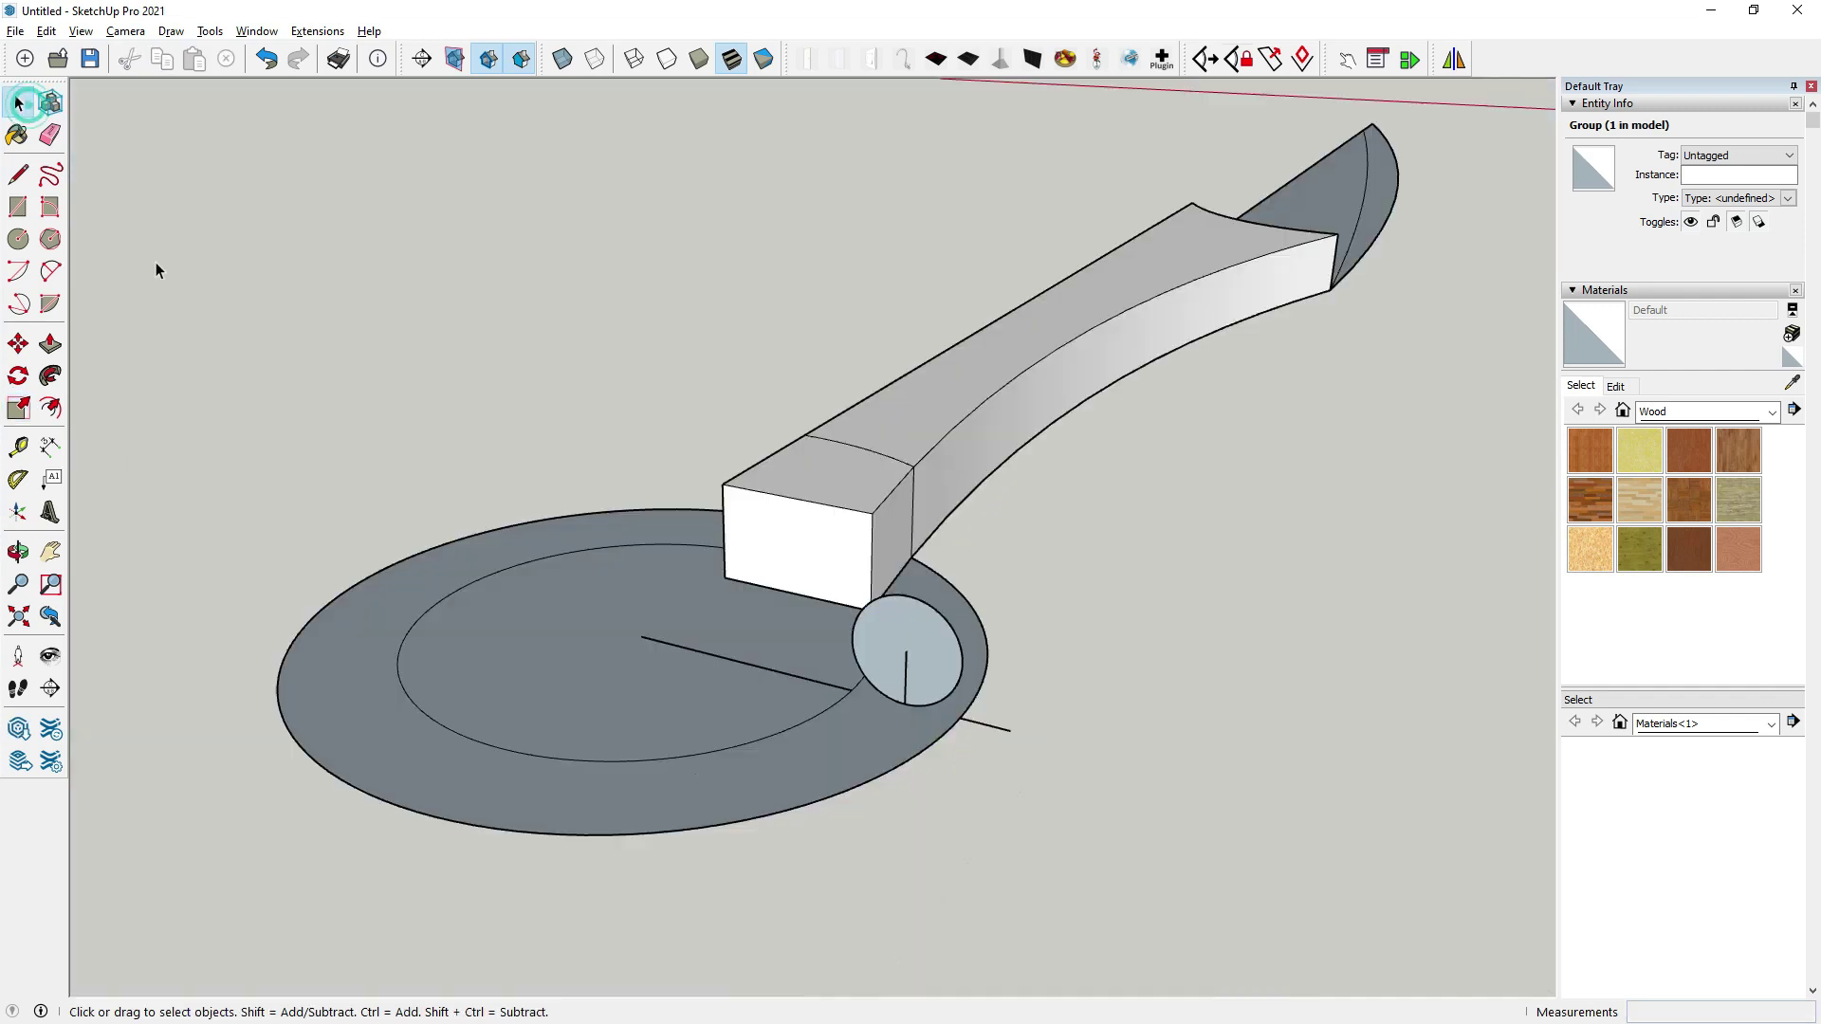
left_click(155, 269)
key("o")
left_click_drag(601, 450, 1144, 700)
key("space")
scroll(461, 463, "up", 3)
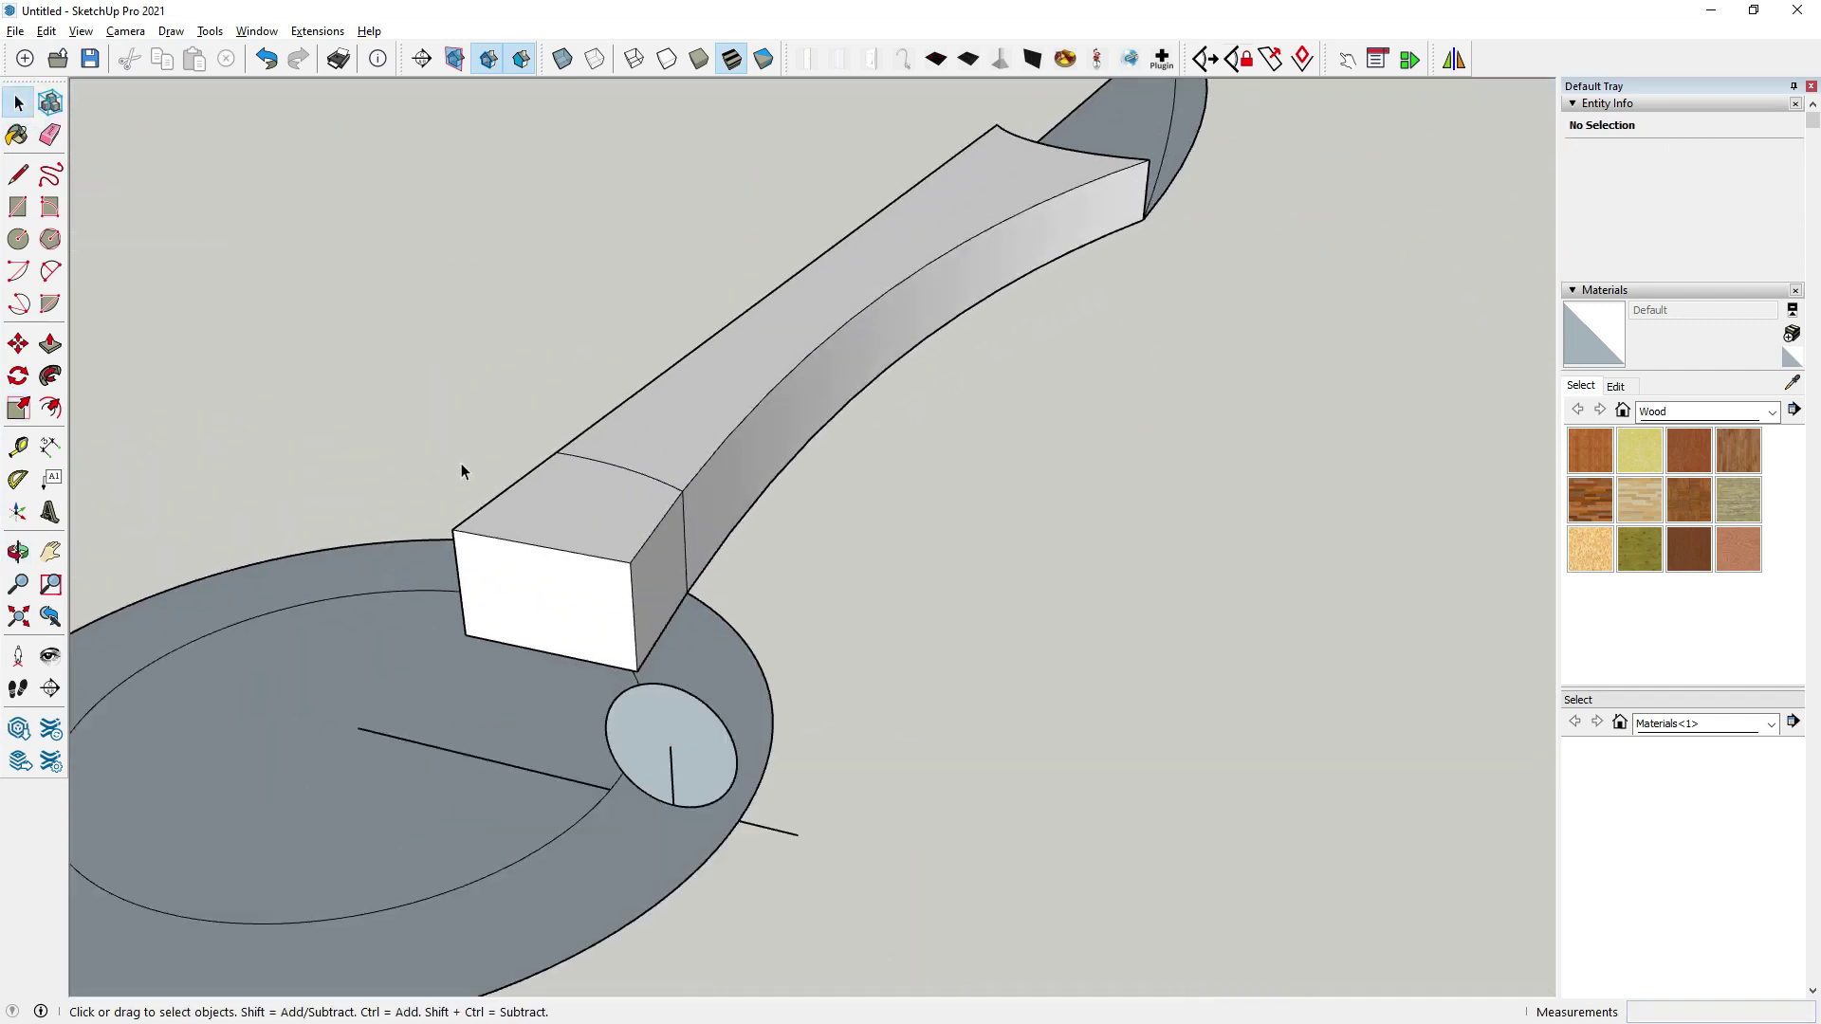
double_click(573, 504)
triple_click(573, 503)
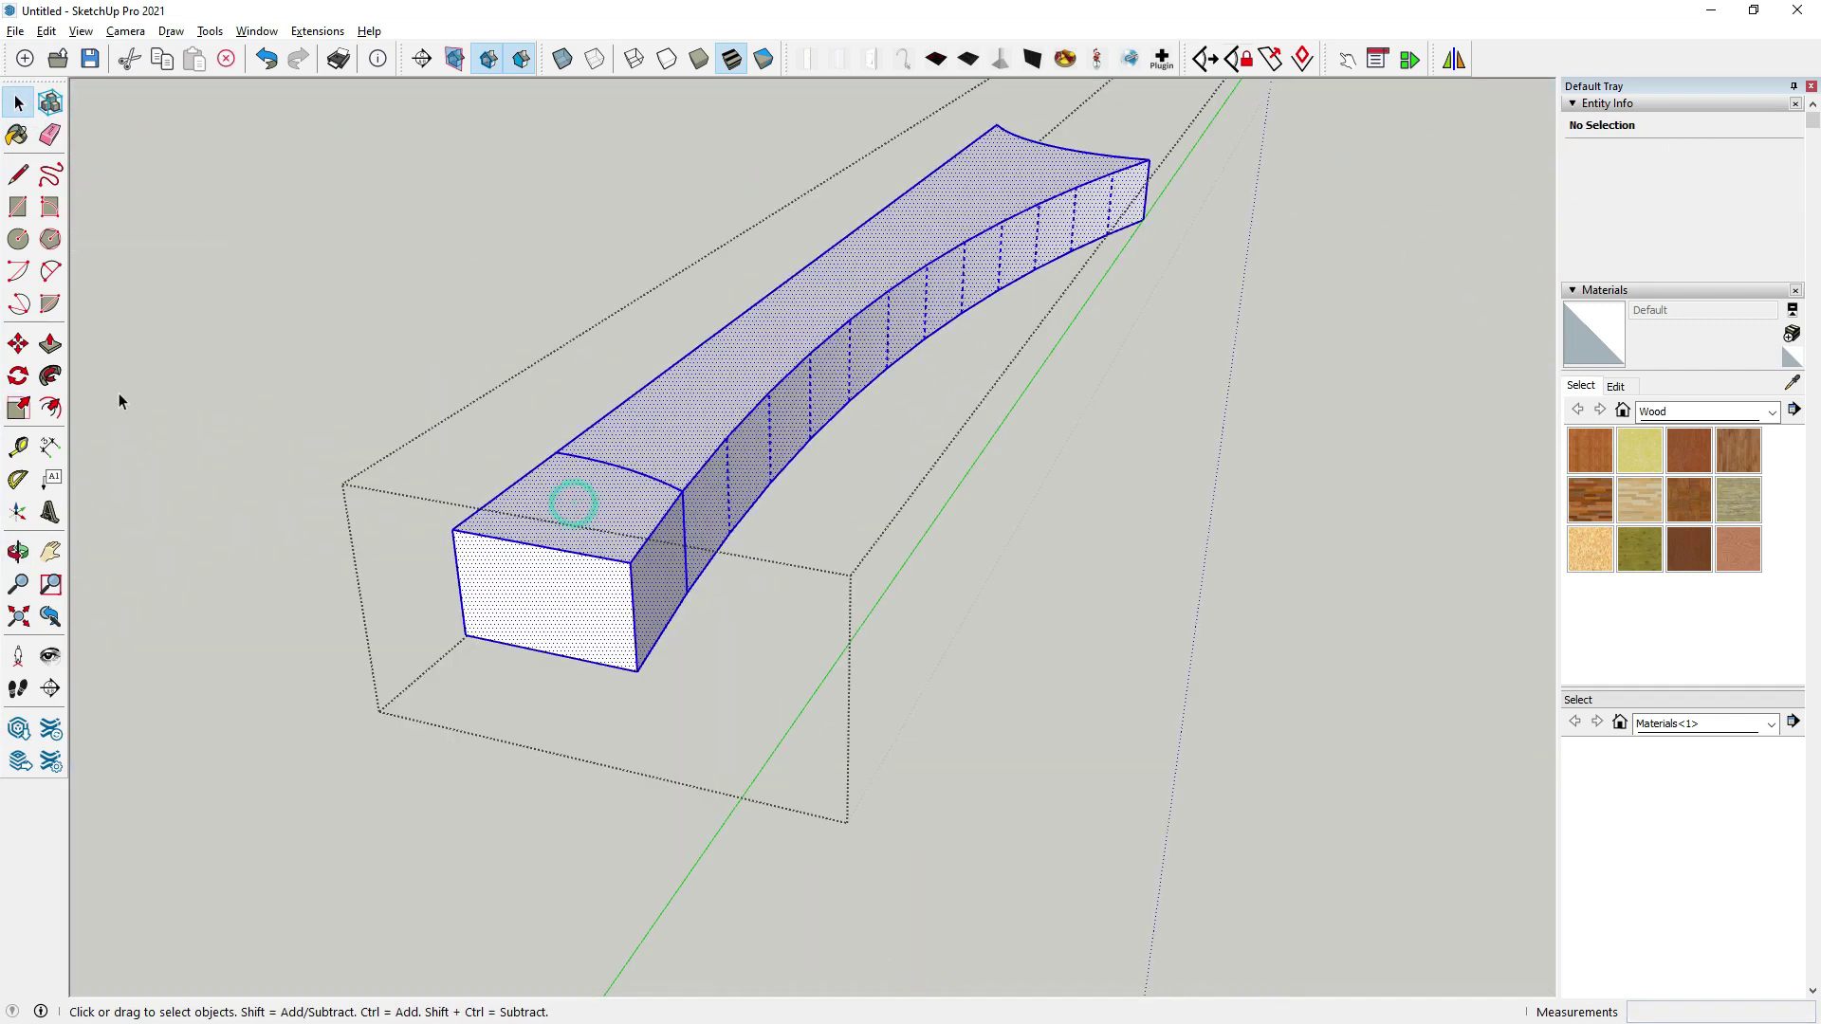
Push the handle's near-end top face down 50 mm and repeat on the long top face.
left_click(50, 344)
left_click_drag(573, 508, 597, 569)
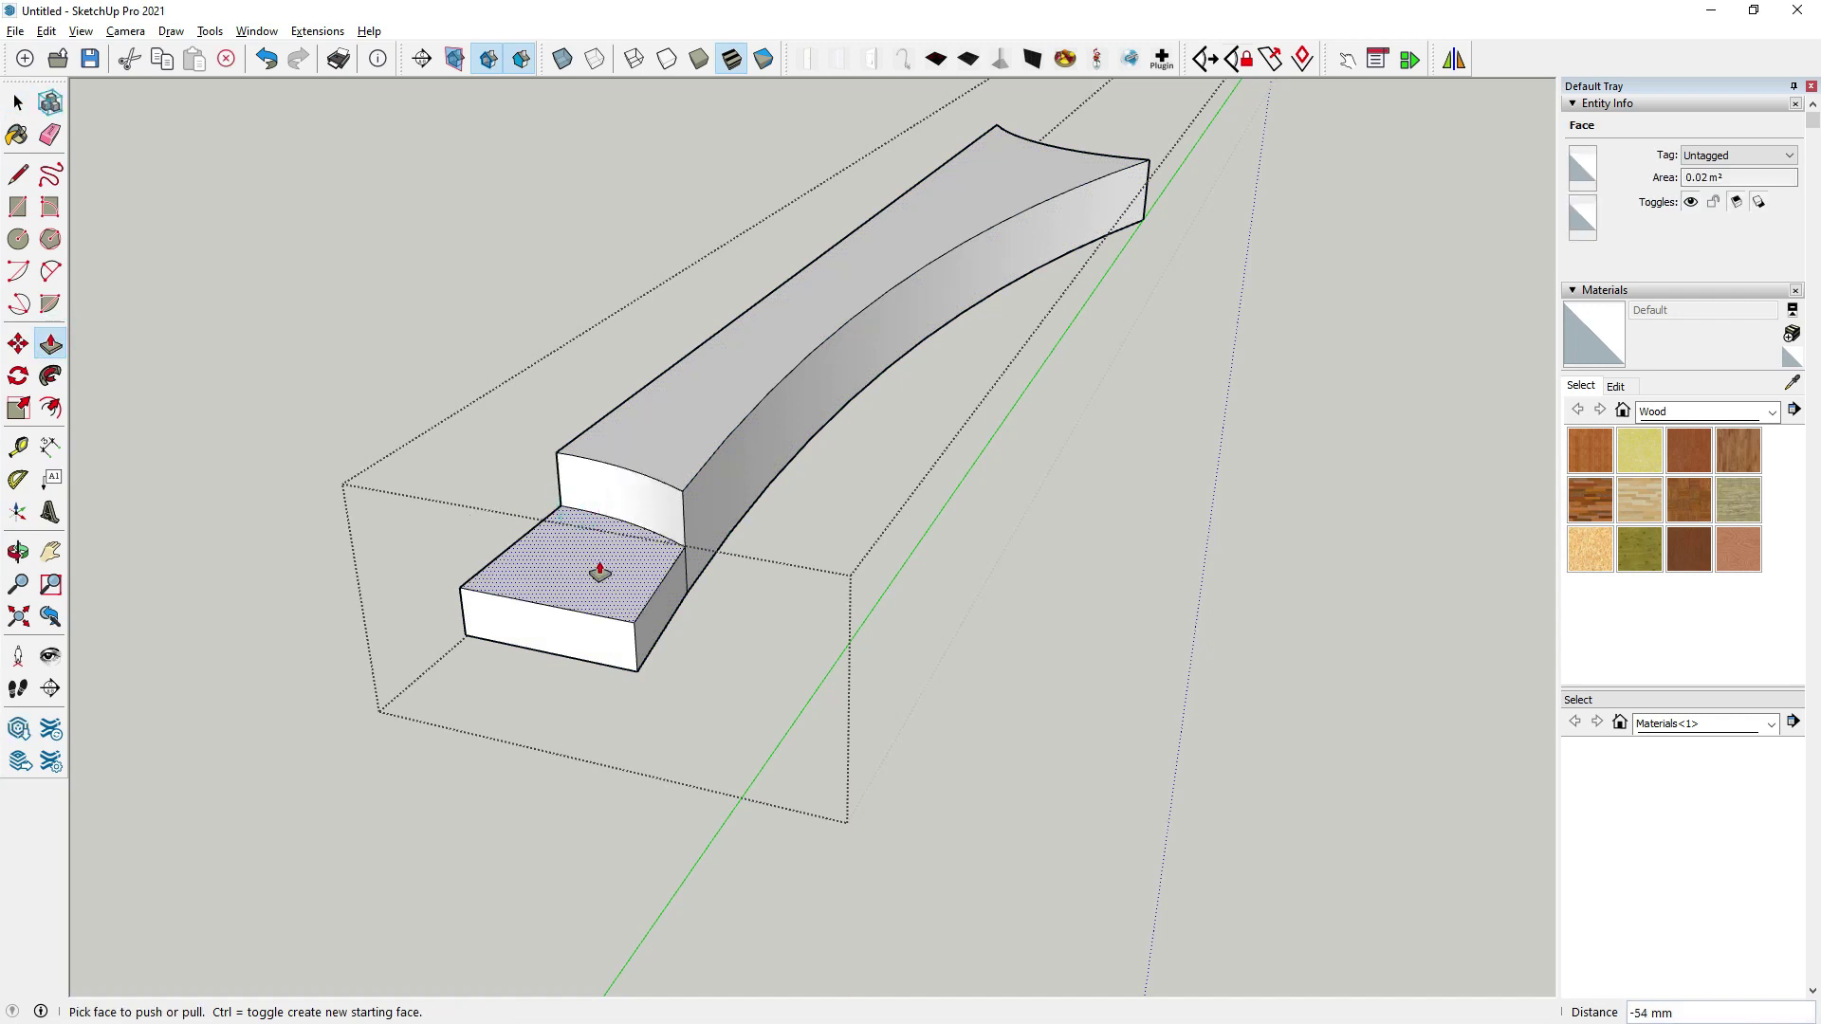
type("50")
key("Return")
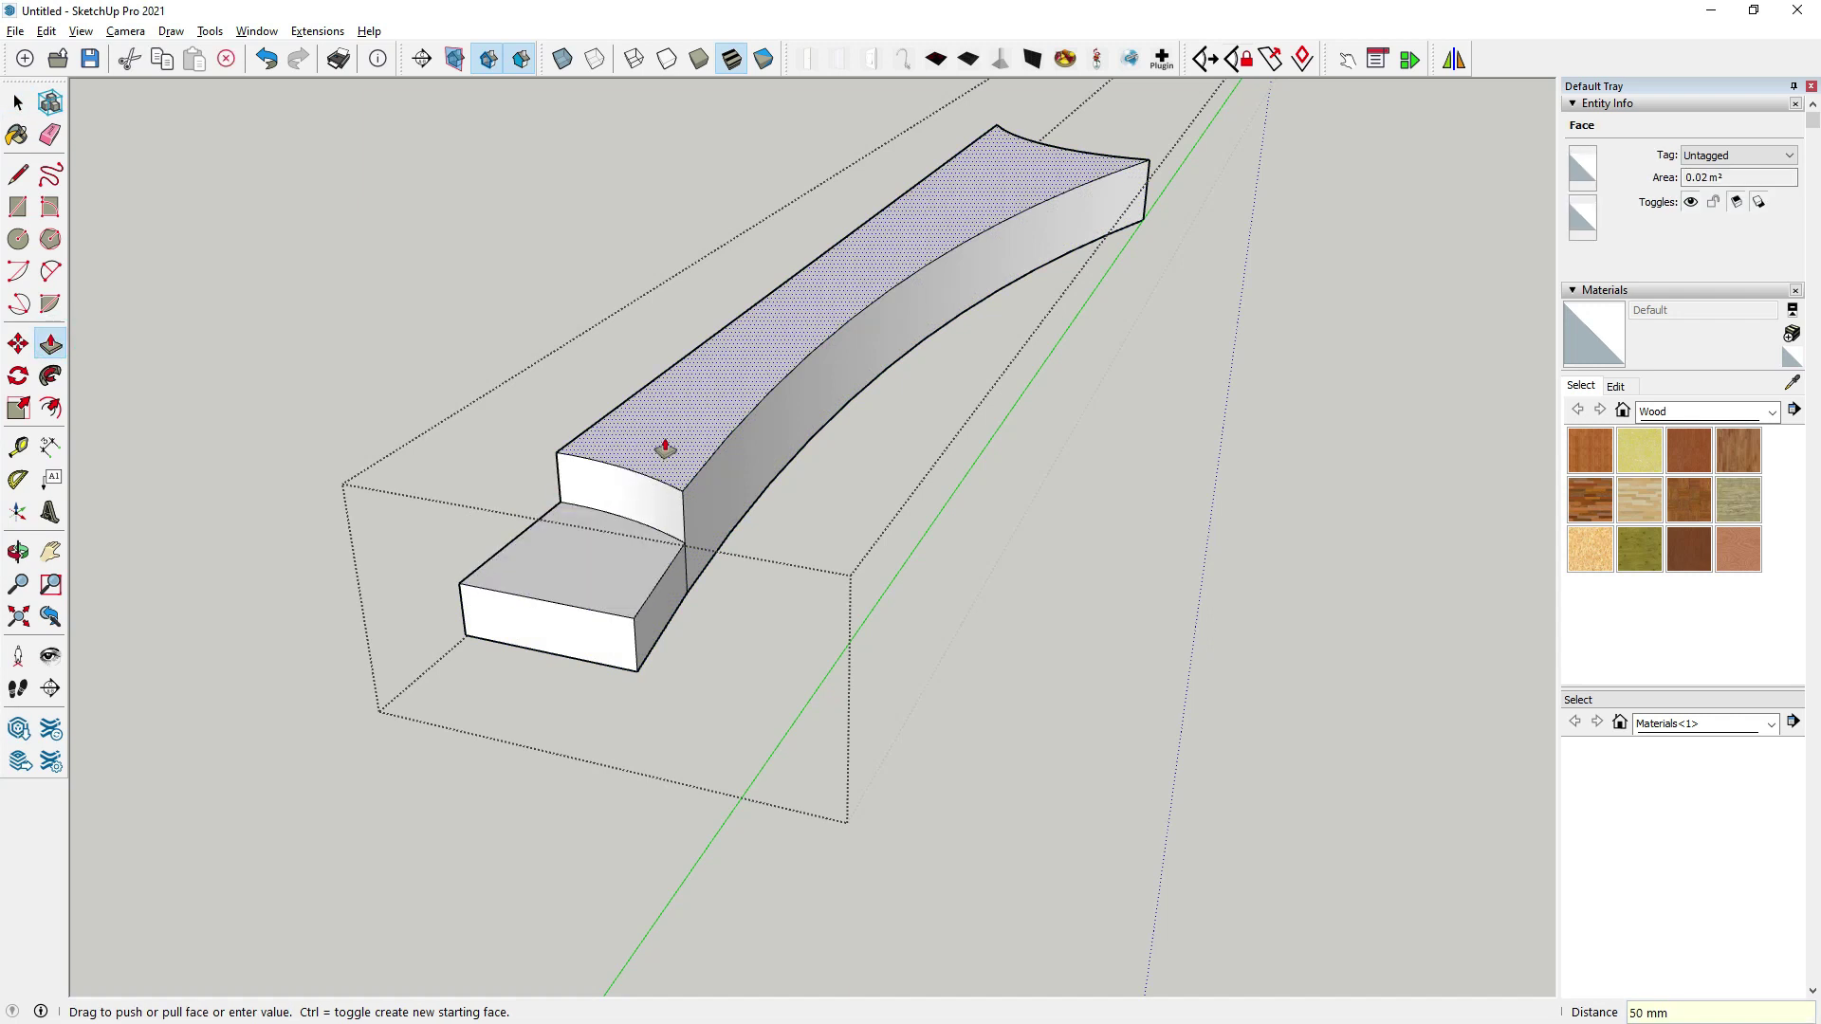
double_click(662, 439)
left_click(14, 102)
scroll(635, 532, "down", 3)
scroll(789, 521, "down", 3)
mouse_move(789, 522)
middle_mouse_down()
mouse_move(683, 427)
mouse_move(705, 329)
mouse_move(664, 441)
middle_mouse_up()
Inside the handle group, raise the long top face by 25 mm.
scroll(760, 532, "up", 3)
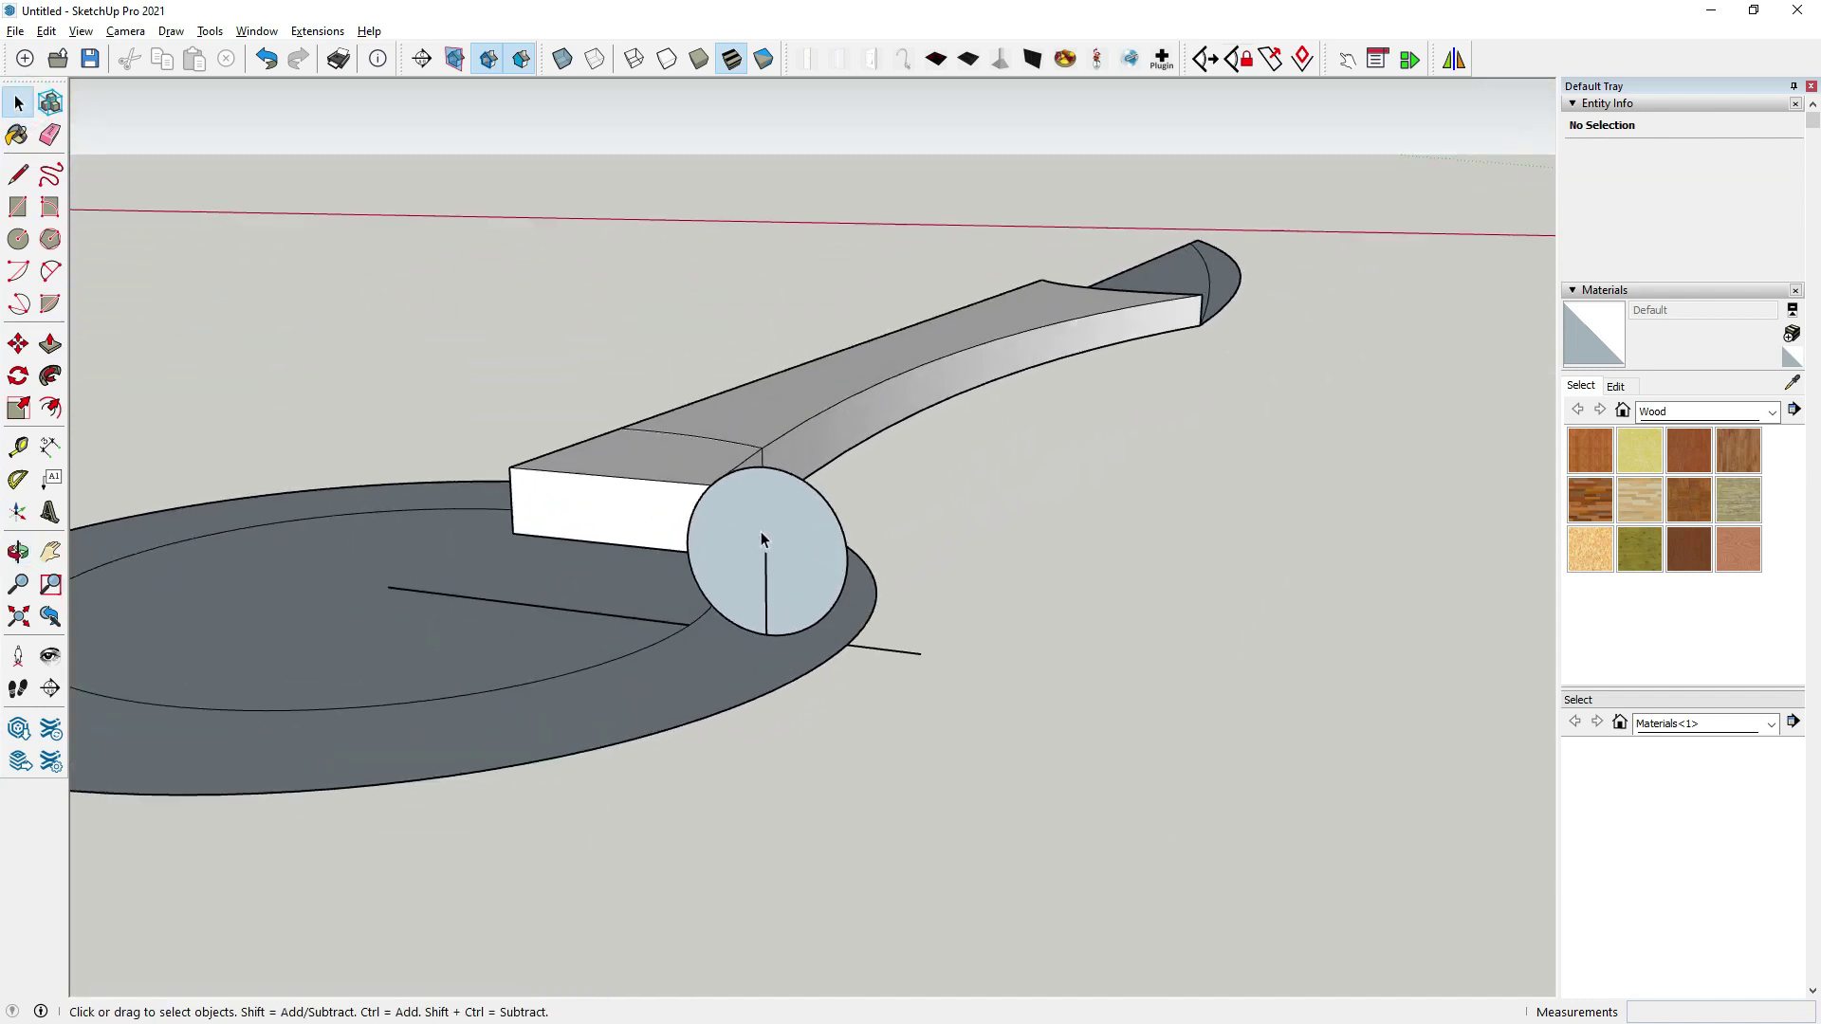
scroll(761, 531, "up", 2)
left_click(761, 533)
scroll(762, 539, "up", 2)
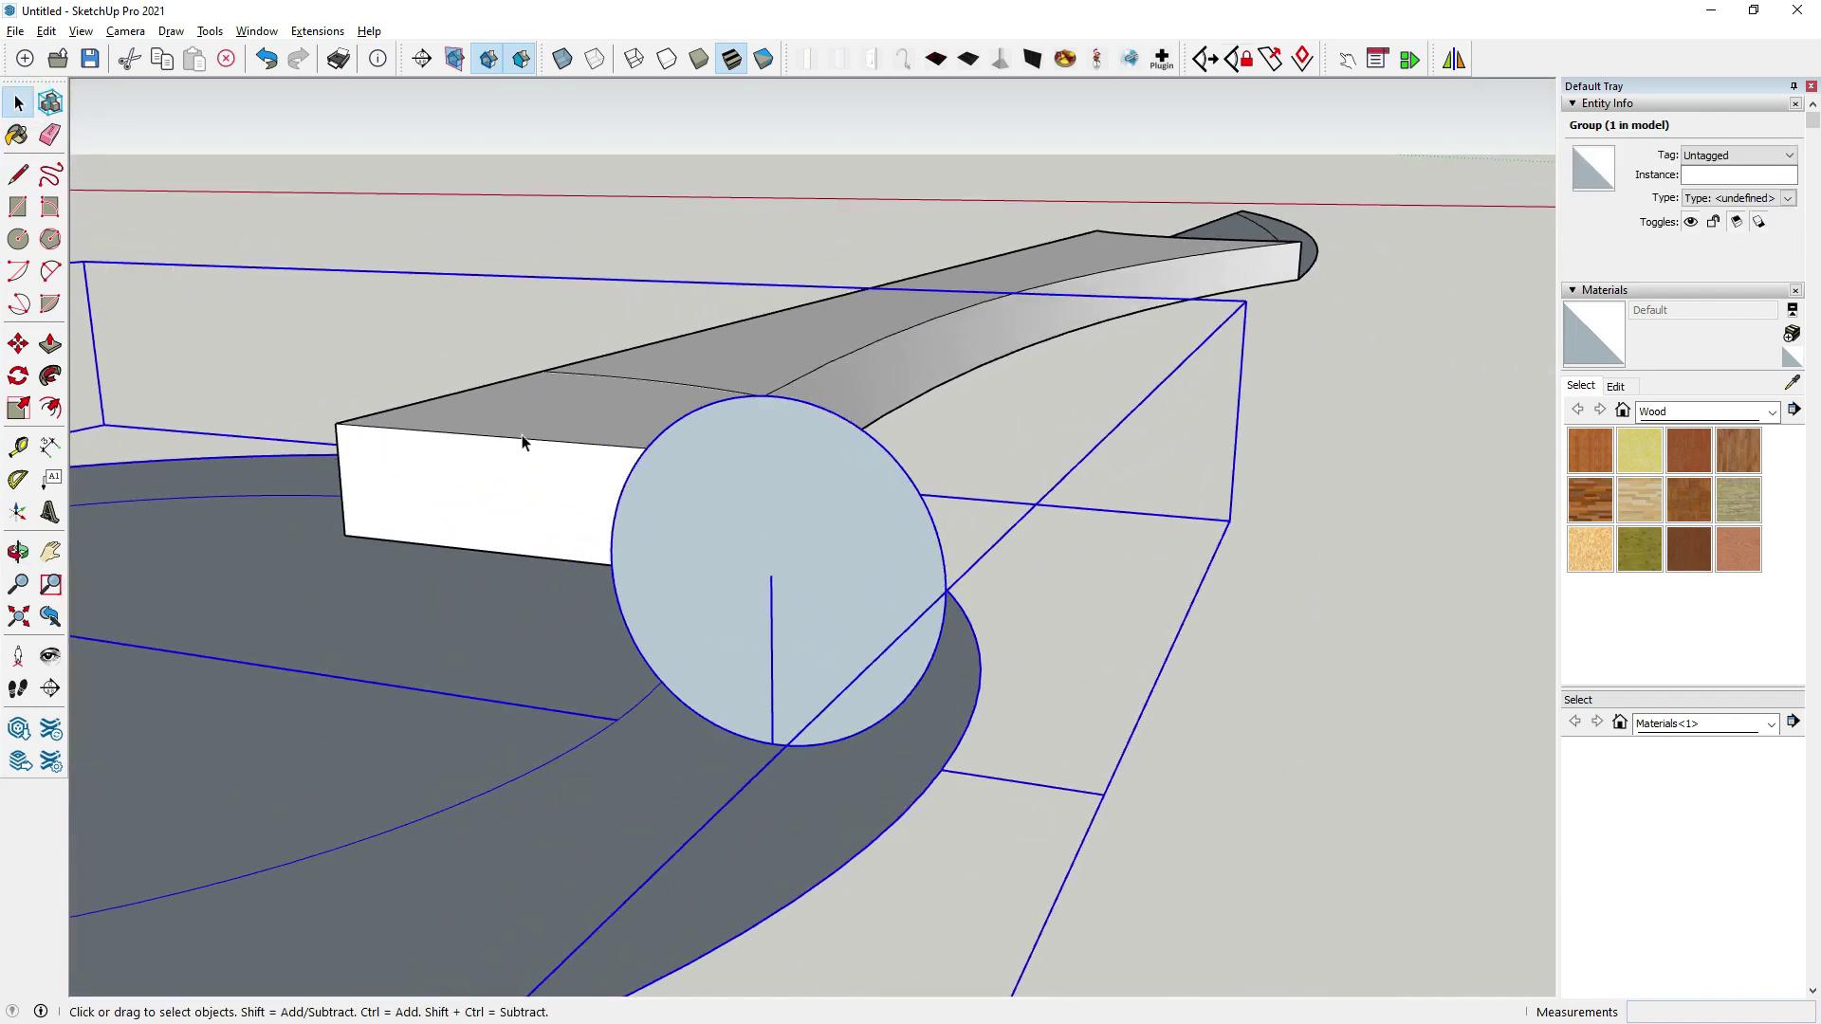
left_click(795, 326)
double_click(787, 358)
left_click(764, 349)
left_click(50, 344)
left_click_drag(756, 357, 780, 309)
type("25")
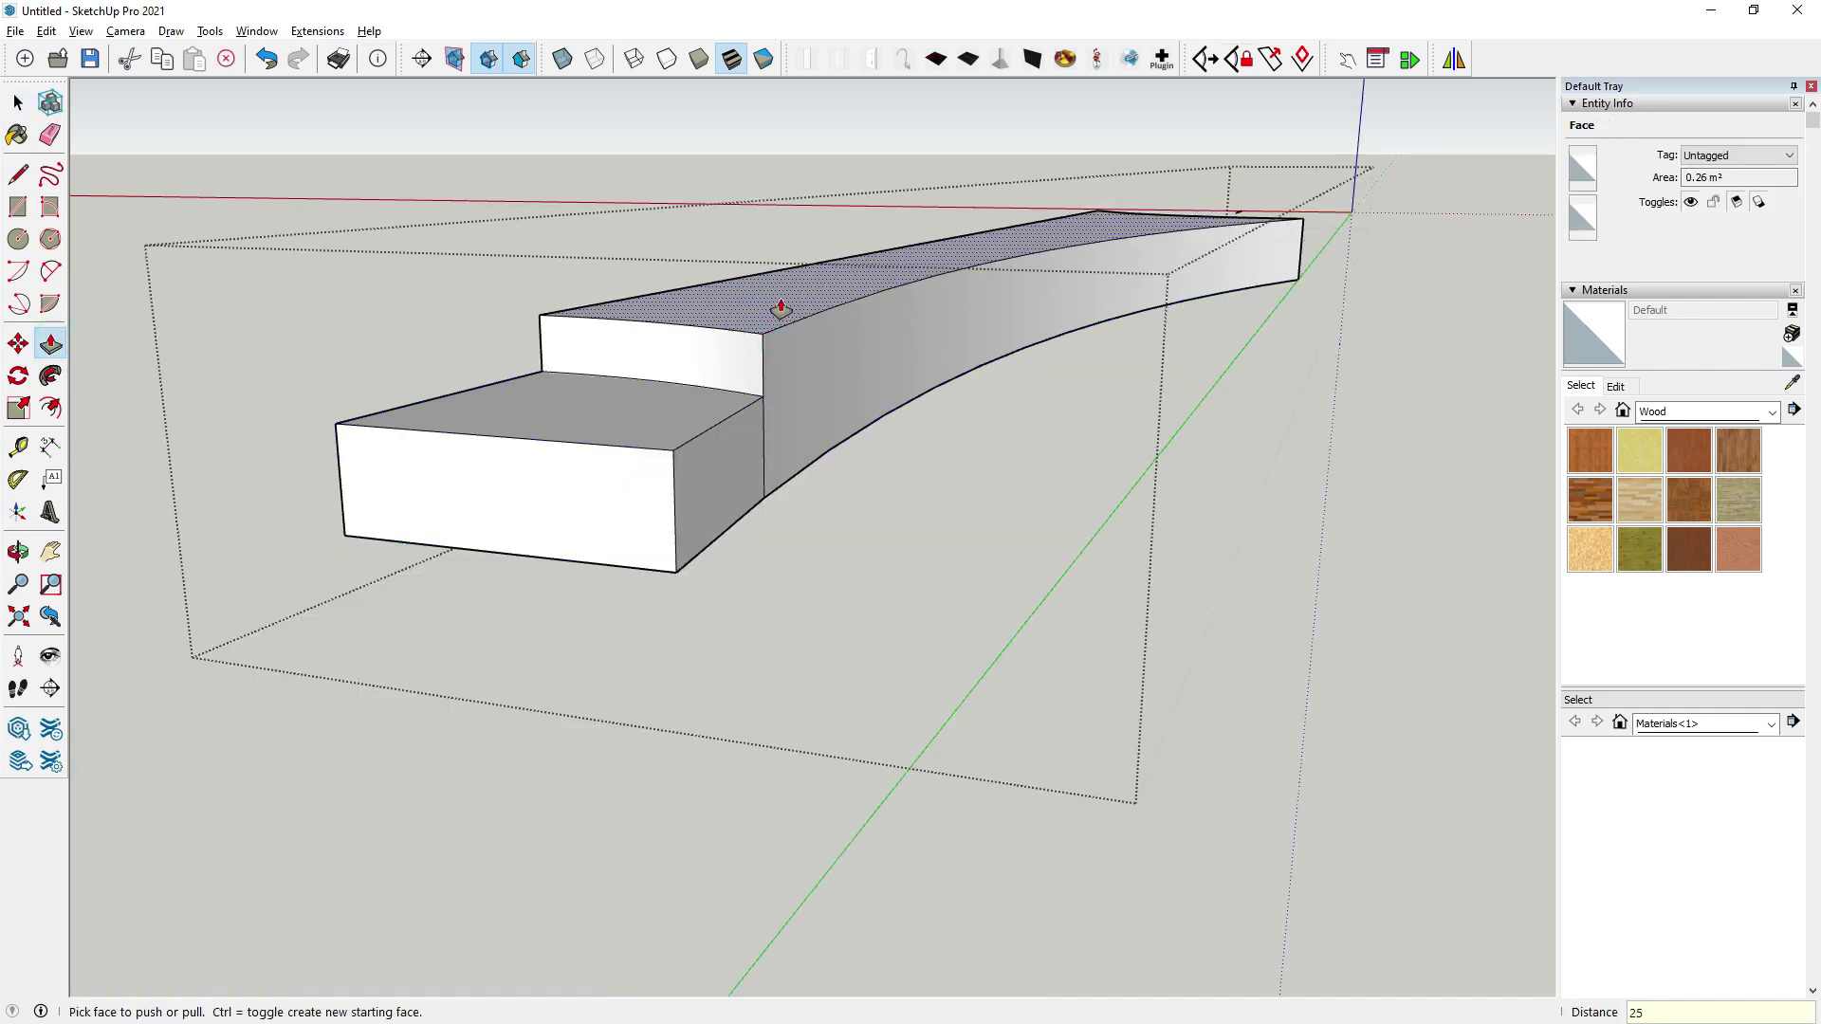
key("Return")
scroll(712, 379, "up", 2)
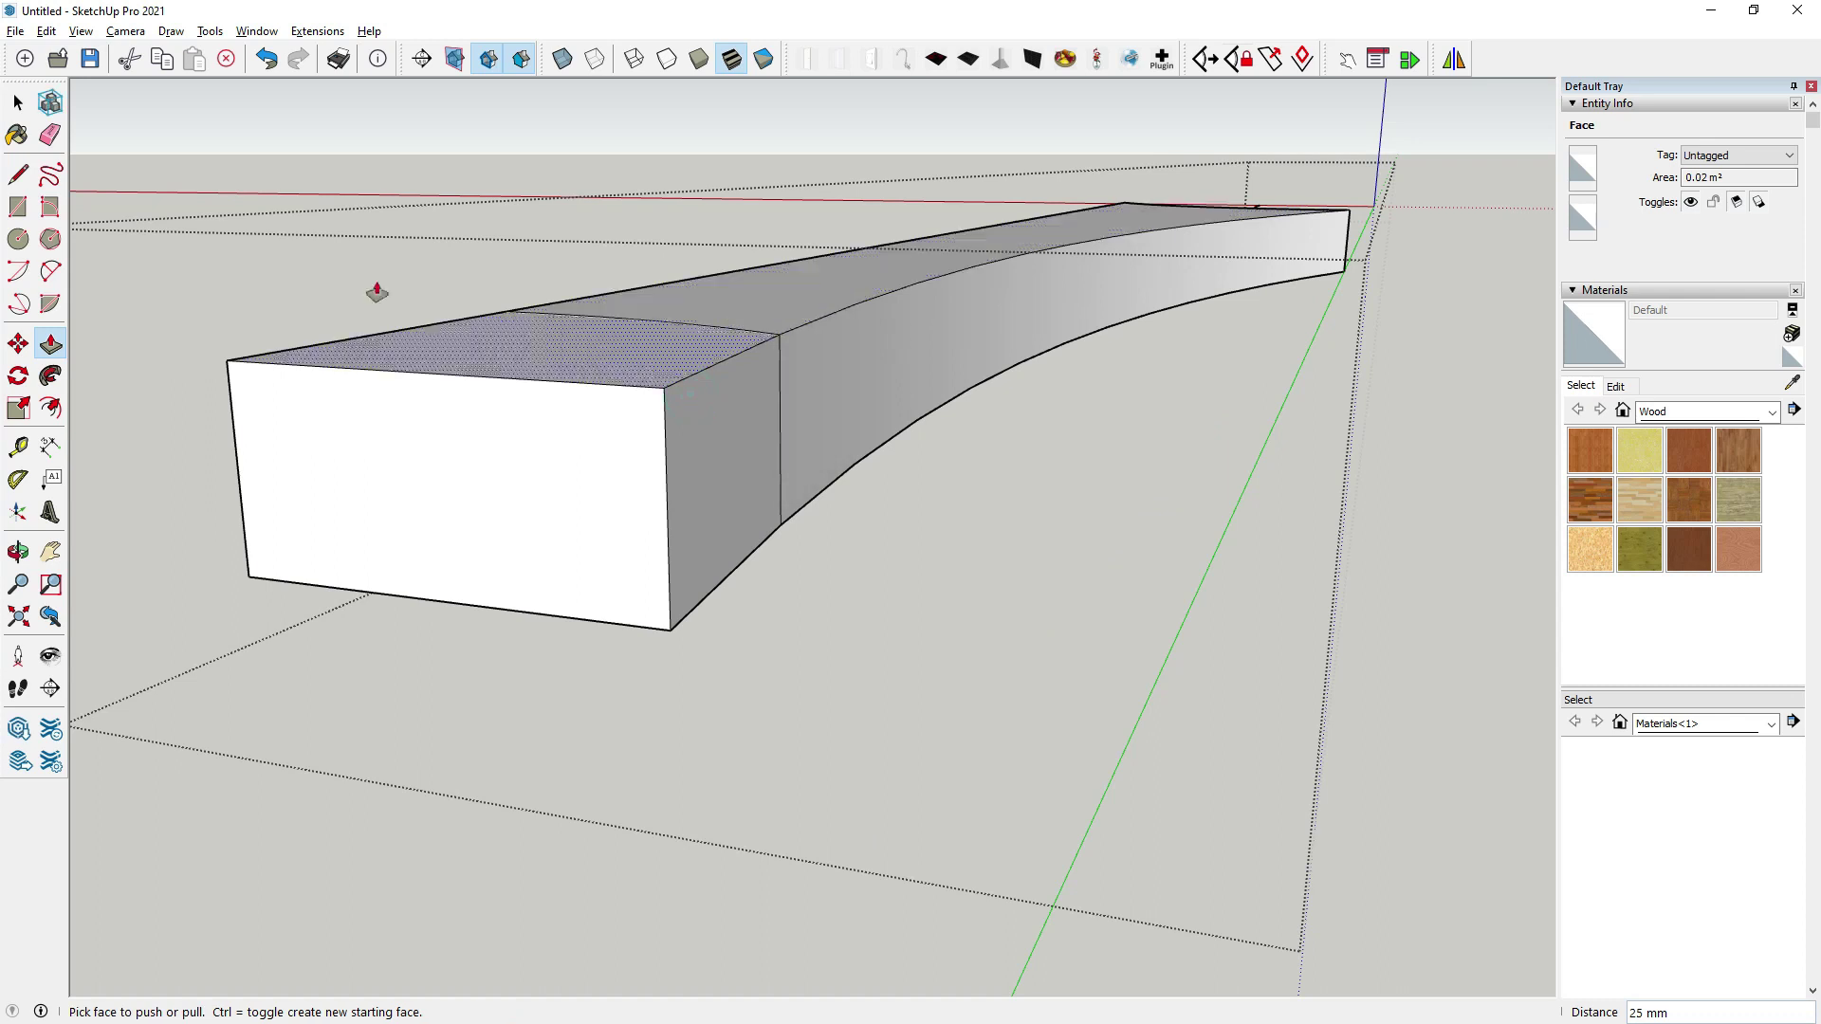
left_click(18, 101)
Scale the upright disc group to a Green Scale of 0.75, making it an oval.
scroll(937, 567, "up", 5)
scroll(897, 584, "up", 2)
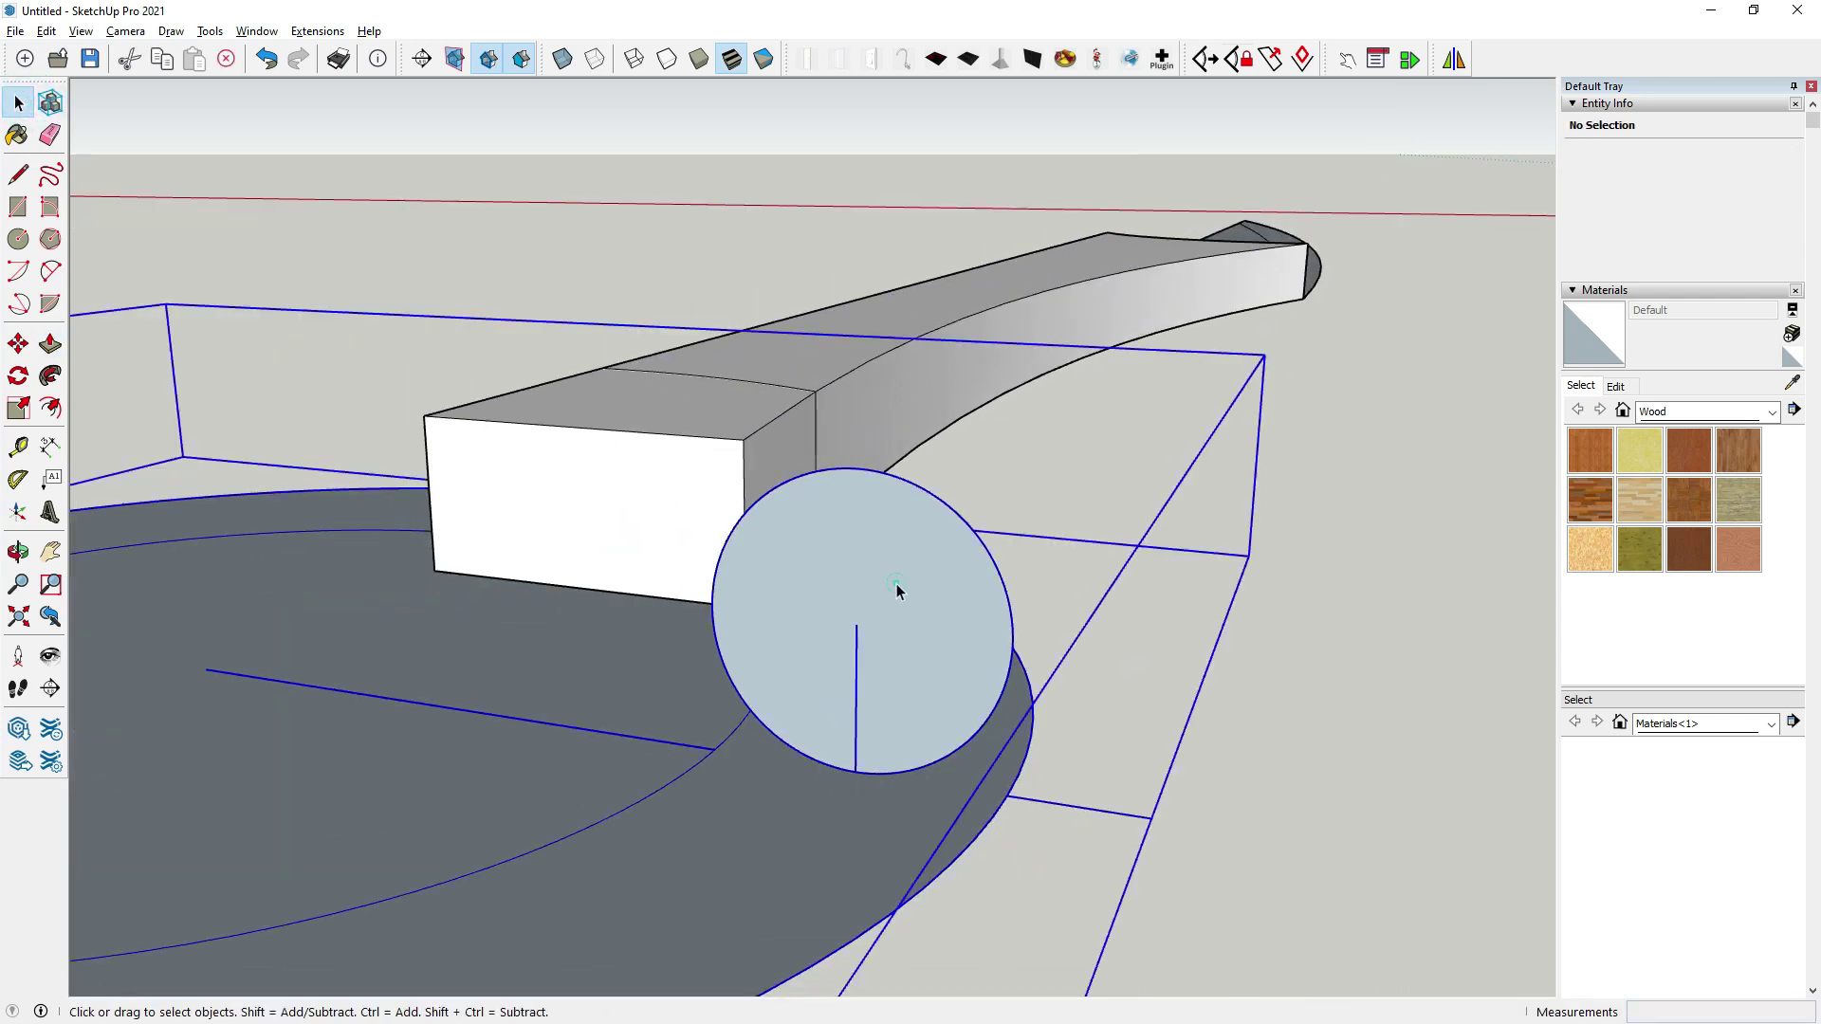
scroll(897, 583, "up", 3)
left_click(886, 552)
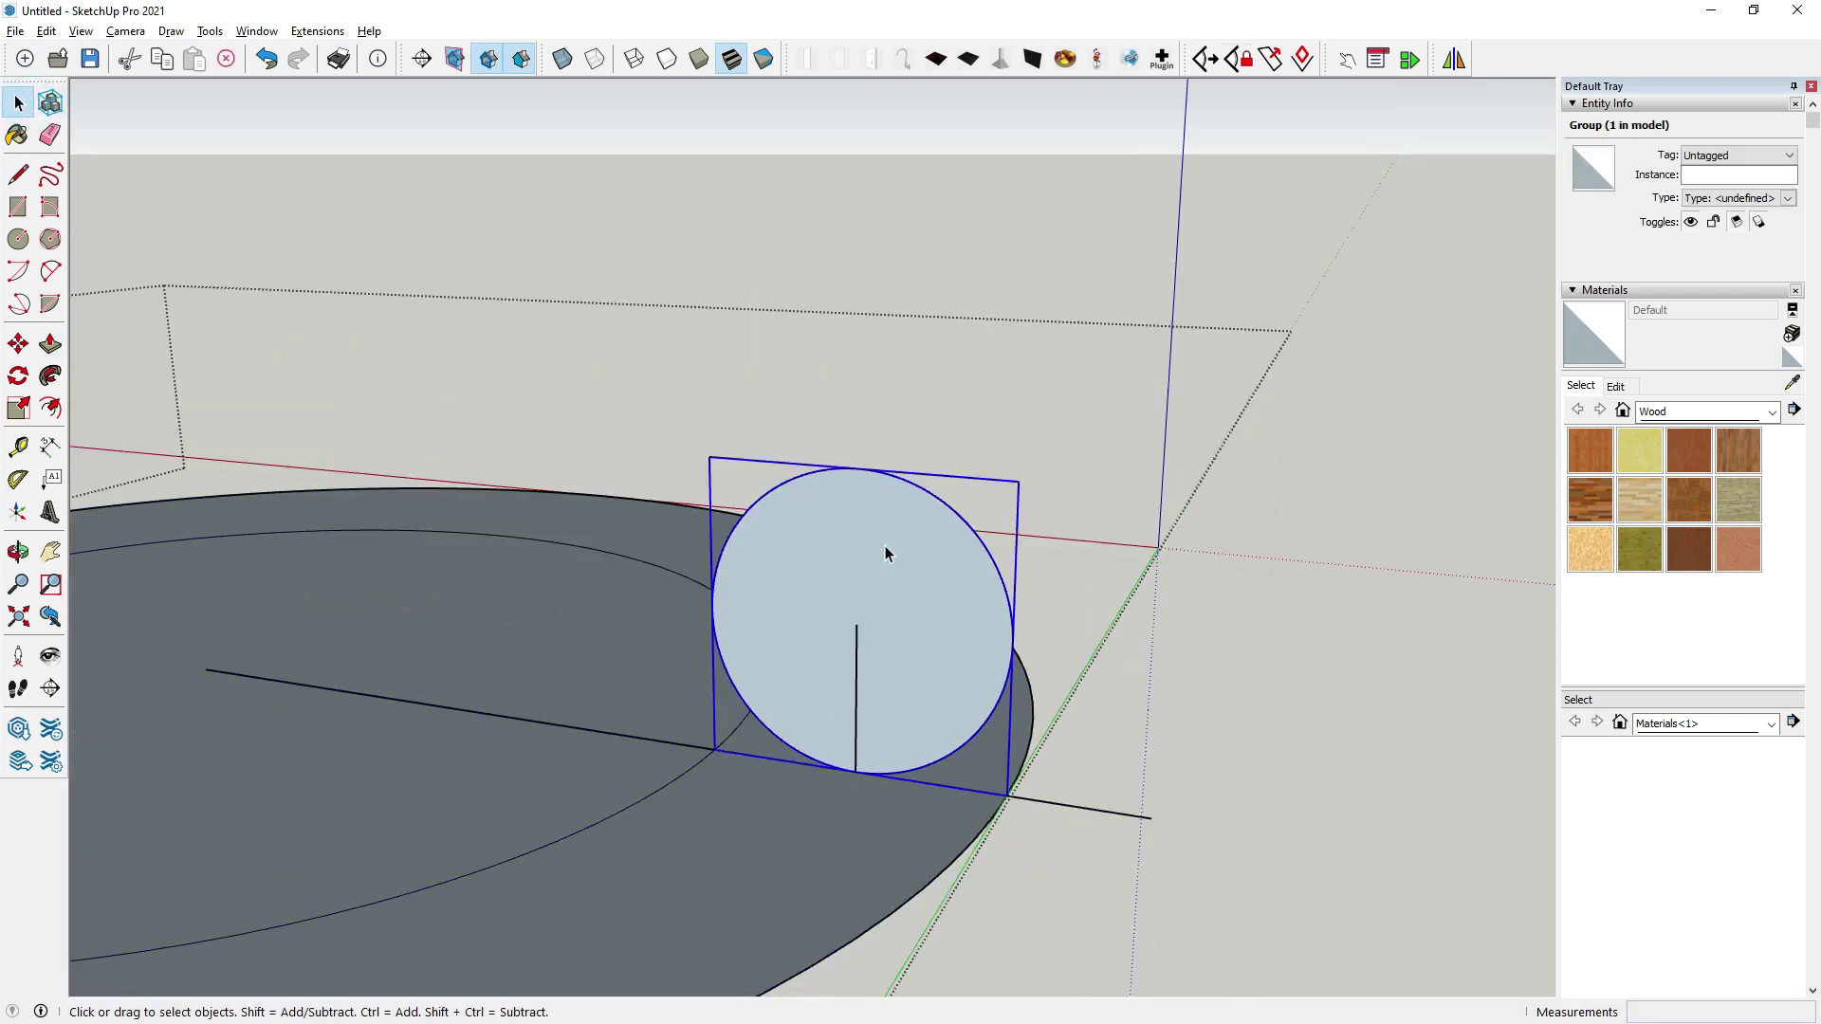
left_click(18, 408)
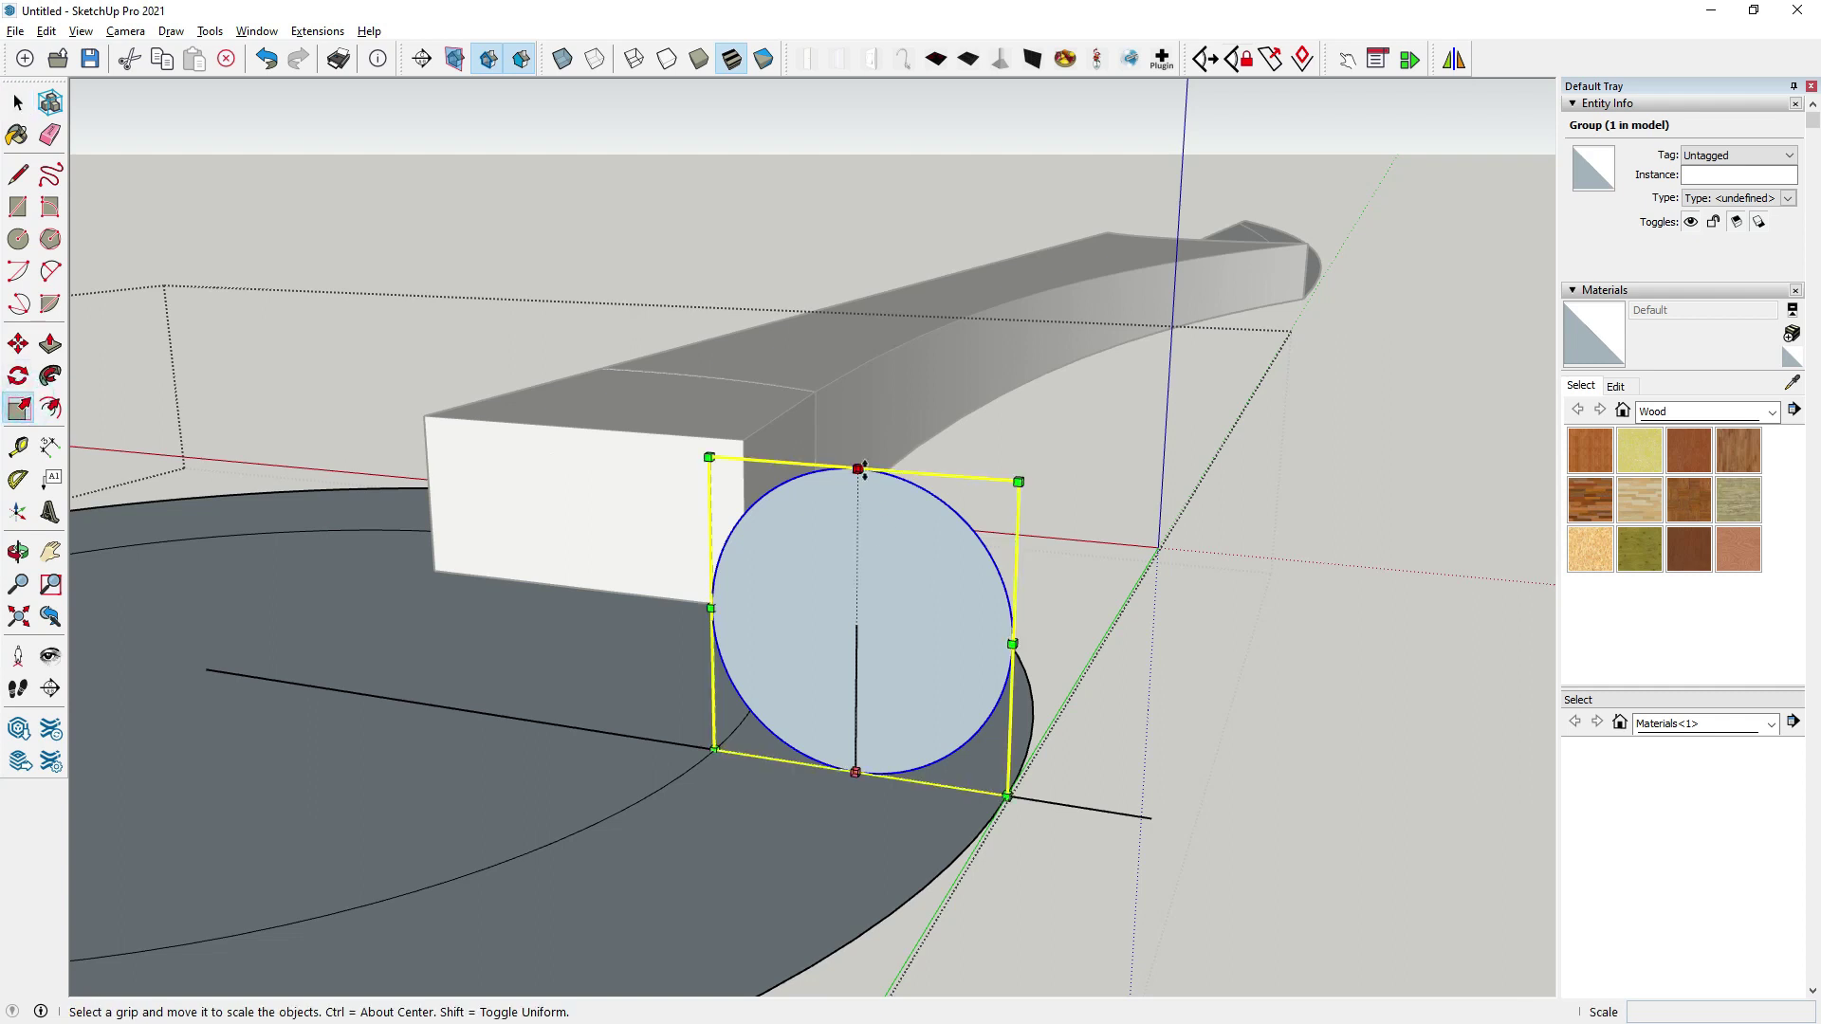
left_click_drag(861, 461, 637, 423)
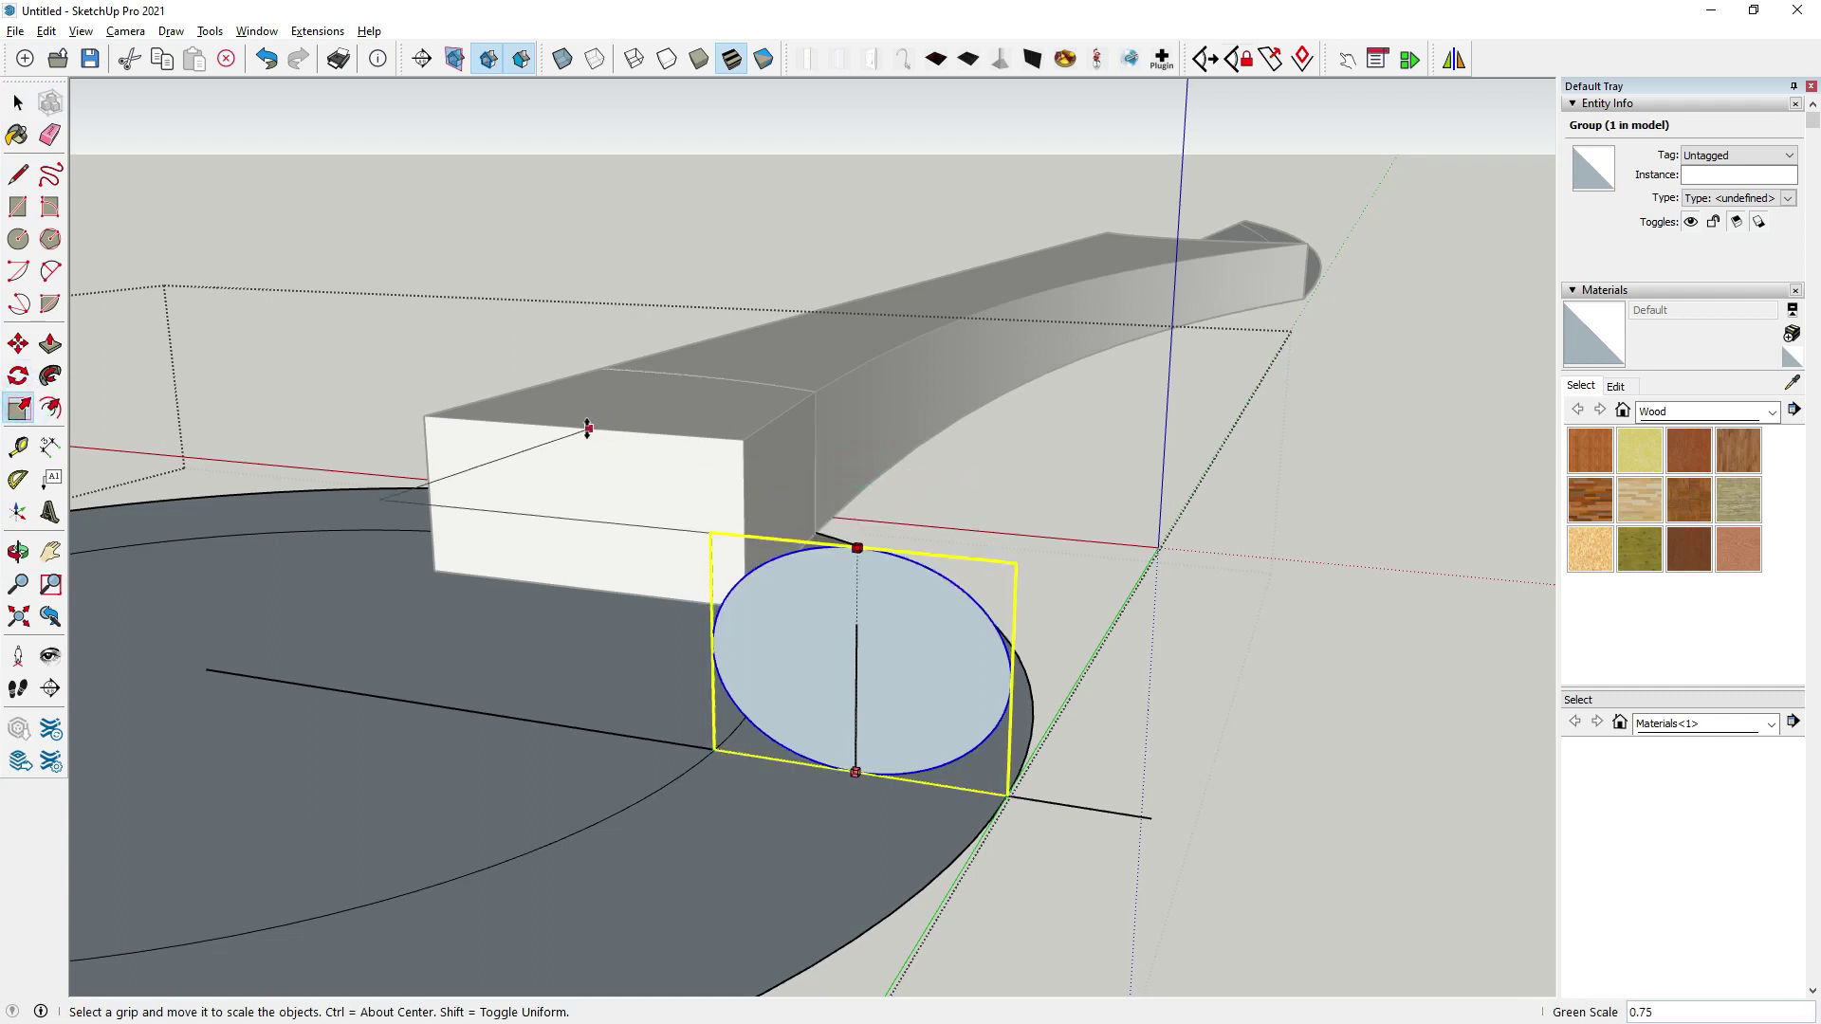
mouse_move(121, 174)
middle_mouse_down()
mouse_move(1025, 751)
mouse_move(869, 687)
middle_mouse_up()
double_click(918, 670)
Draw a guide line across the oval, then erase it.
left_click(918, 669)
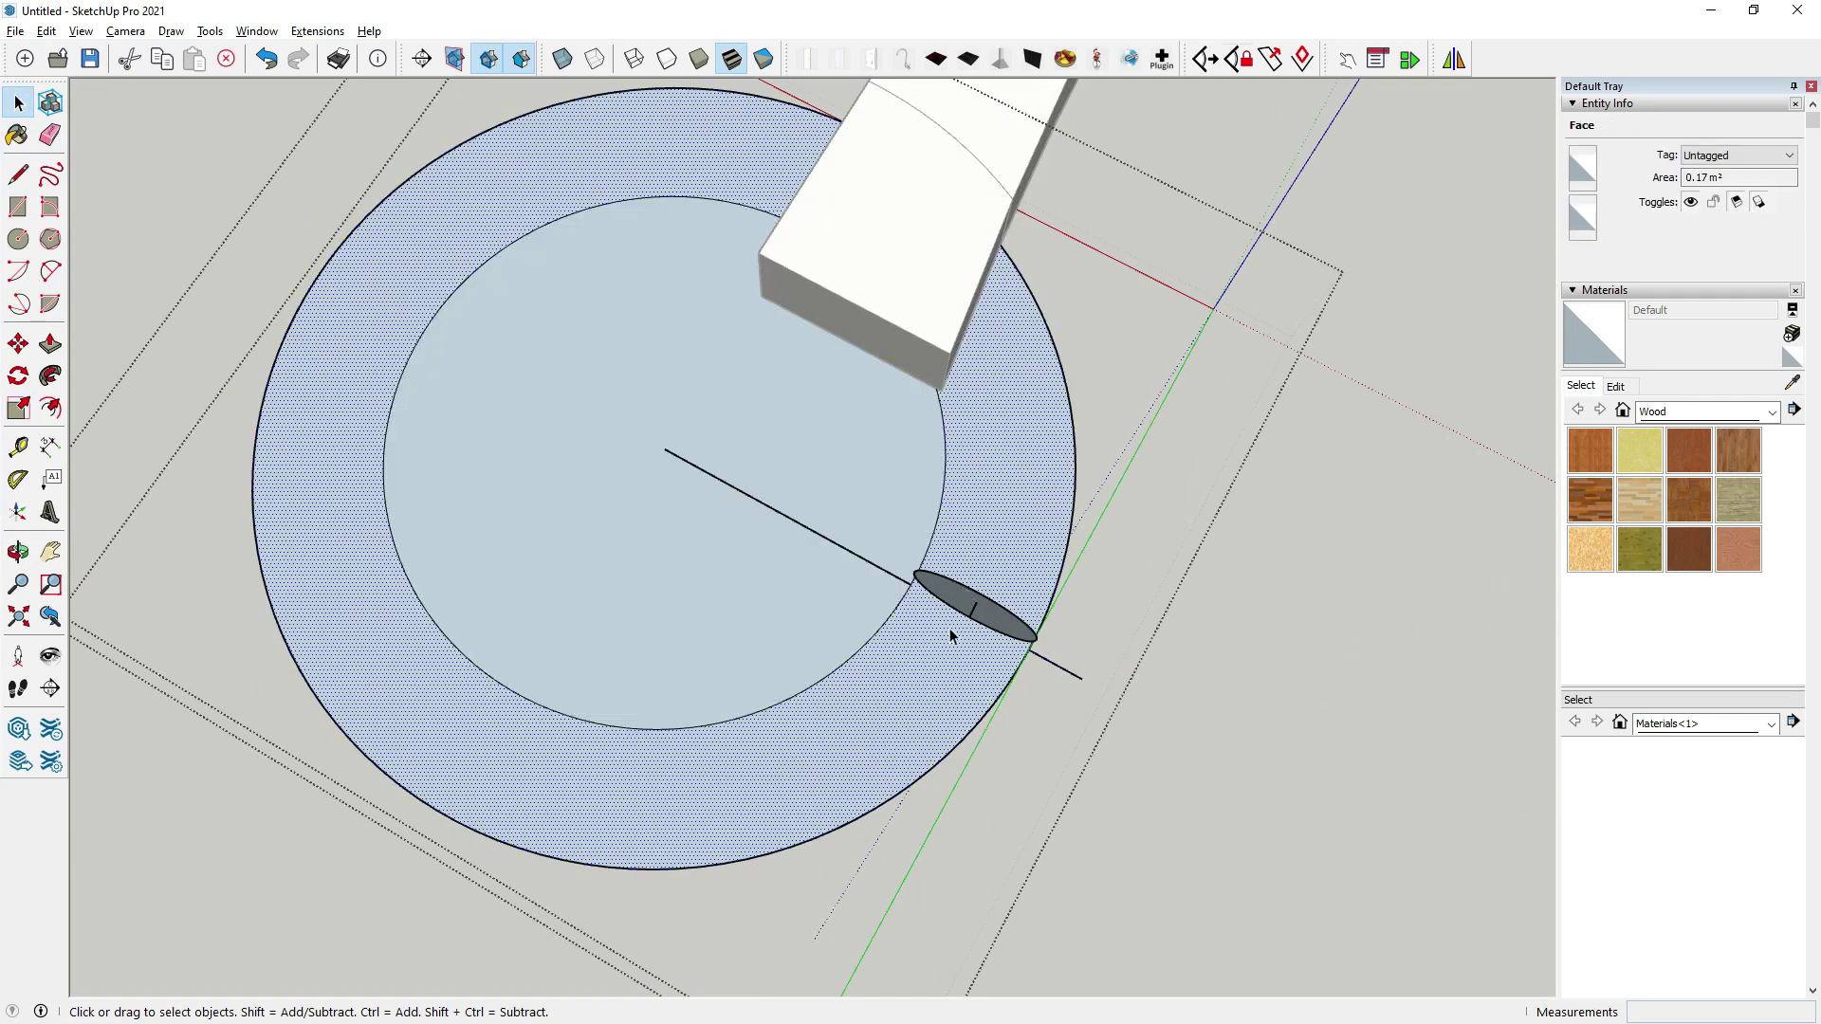
scroll(970, 617, "up", 2)
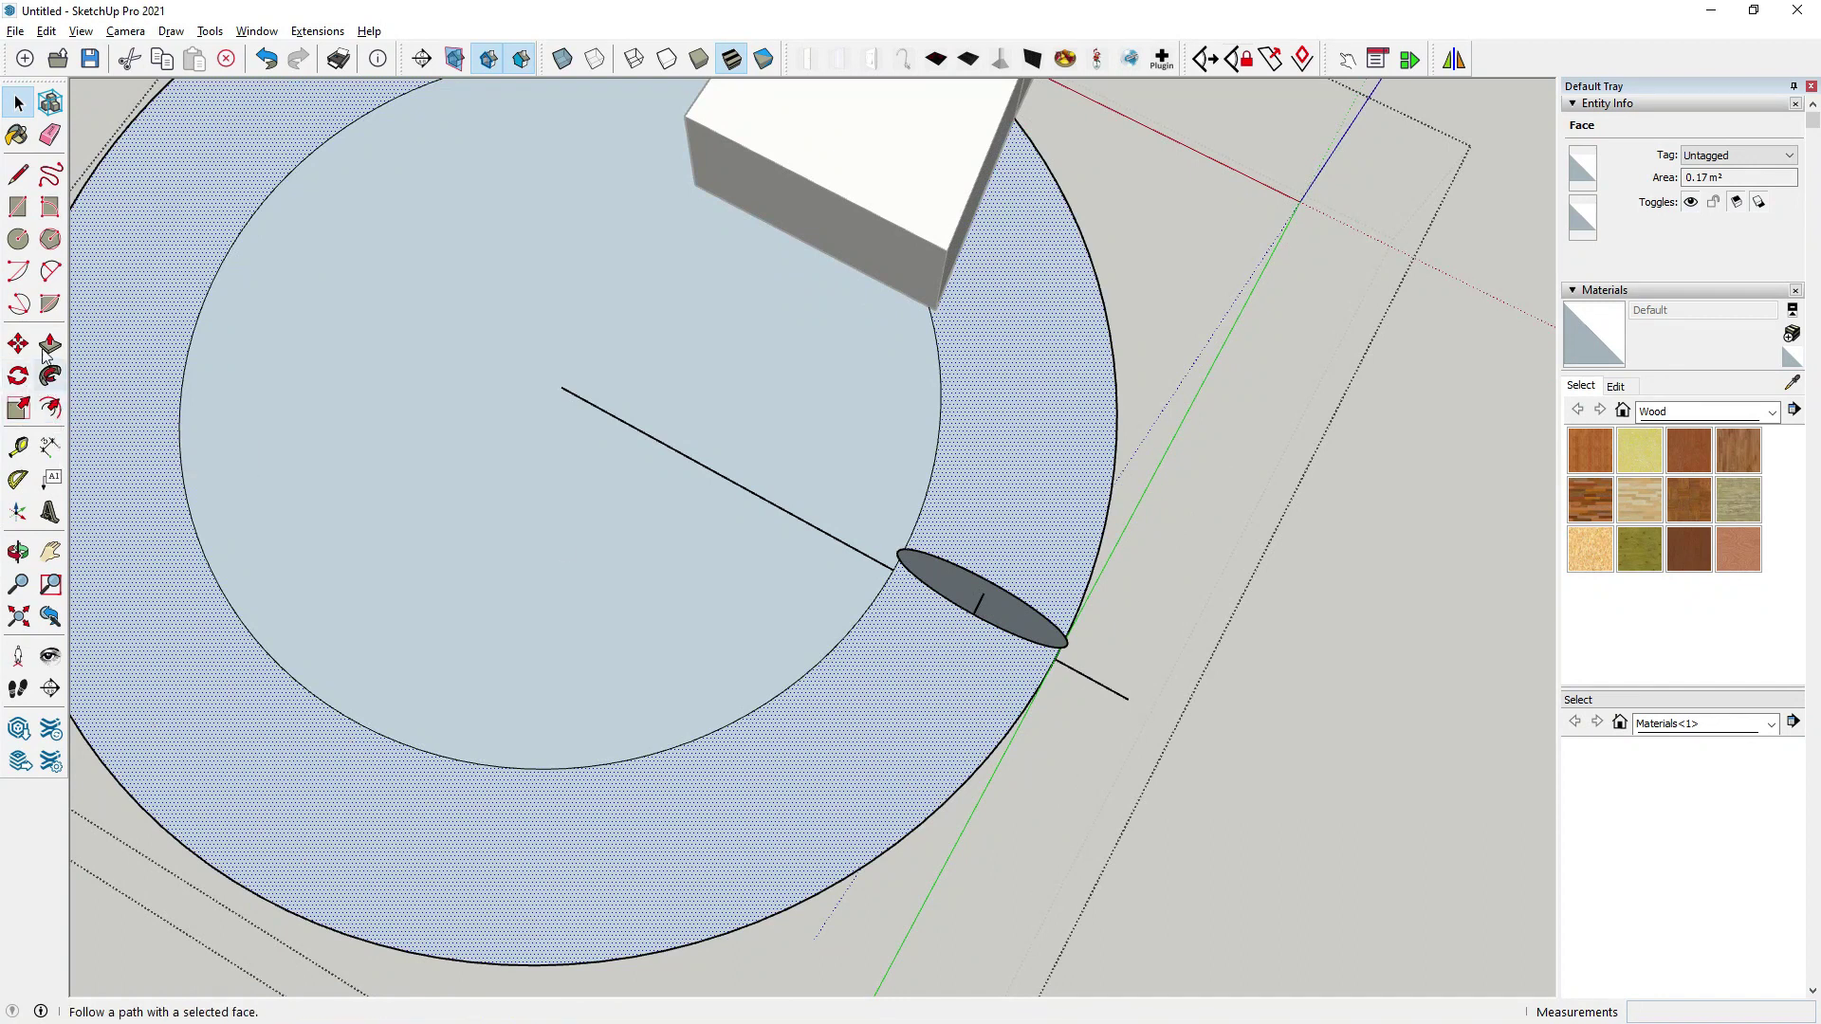
left_click(18, 173)
middle_click_drag(590, 406, 975, 498)
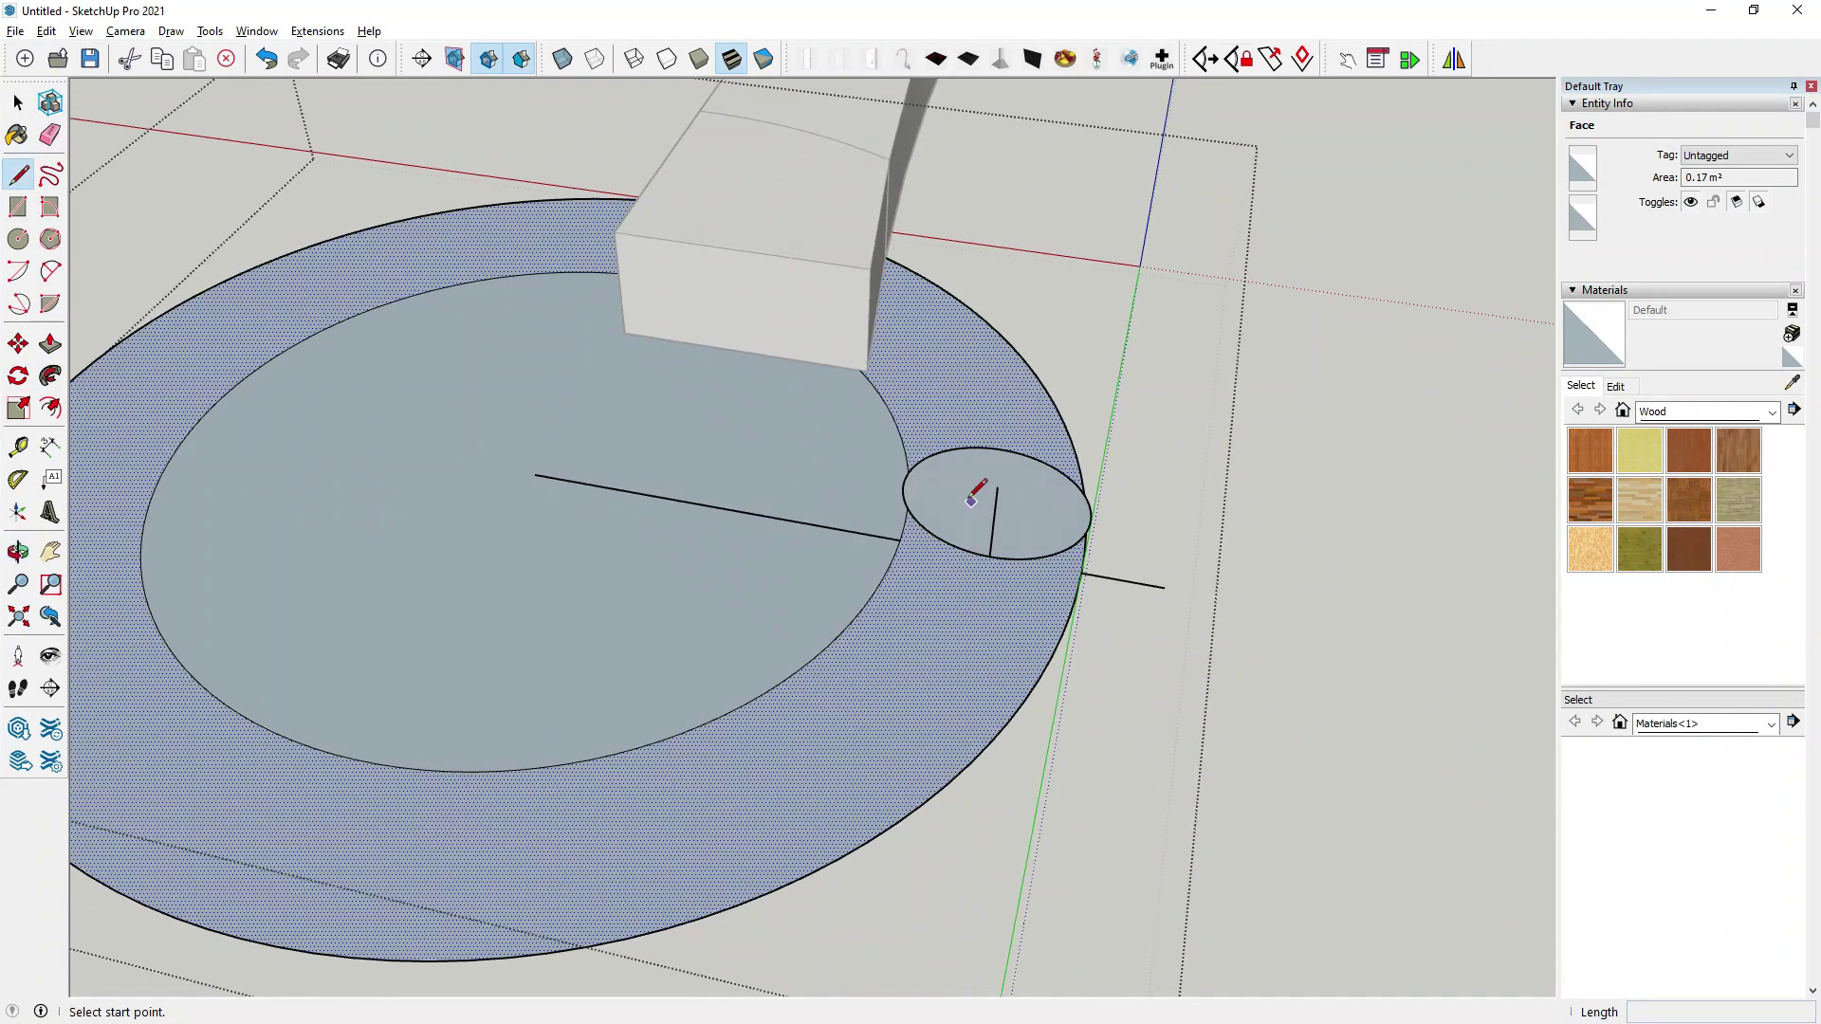
scroll(993, 523, "up", 2)
left_click(996, 484)
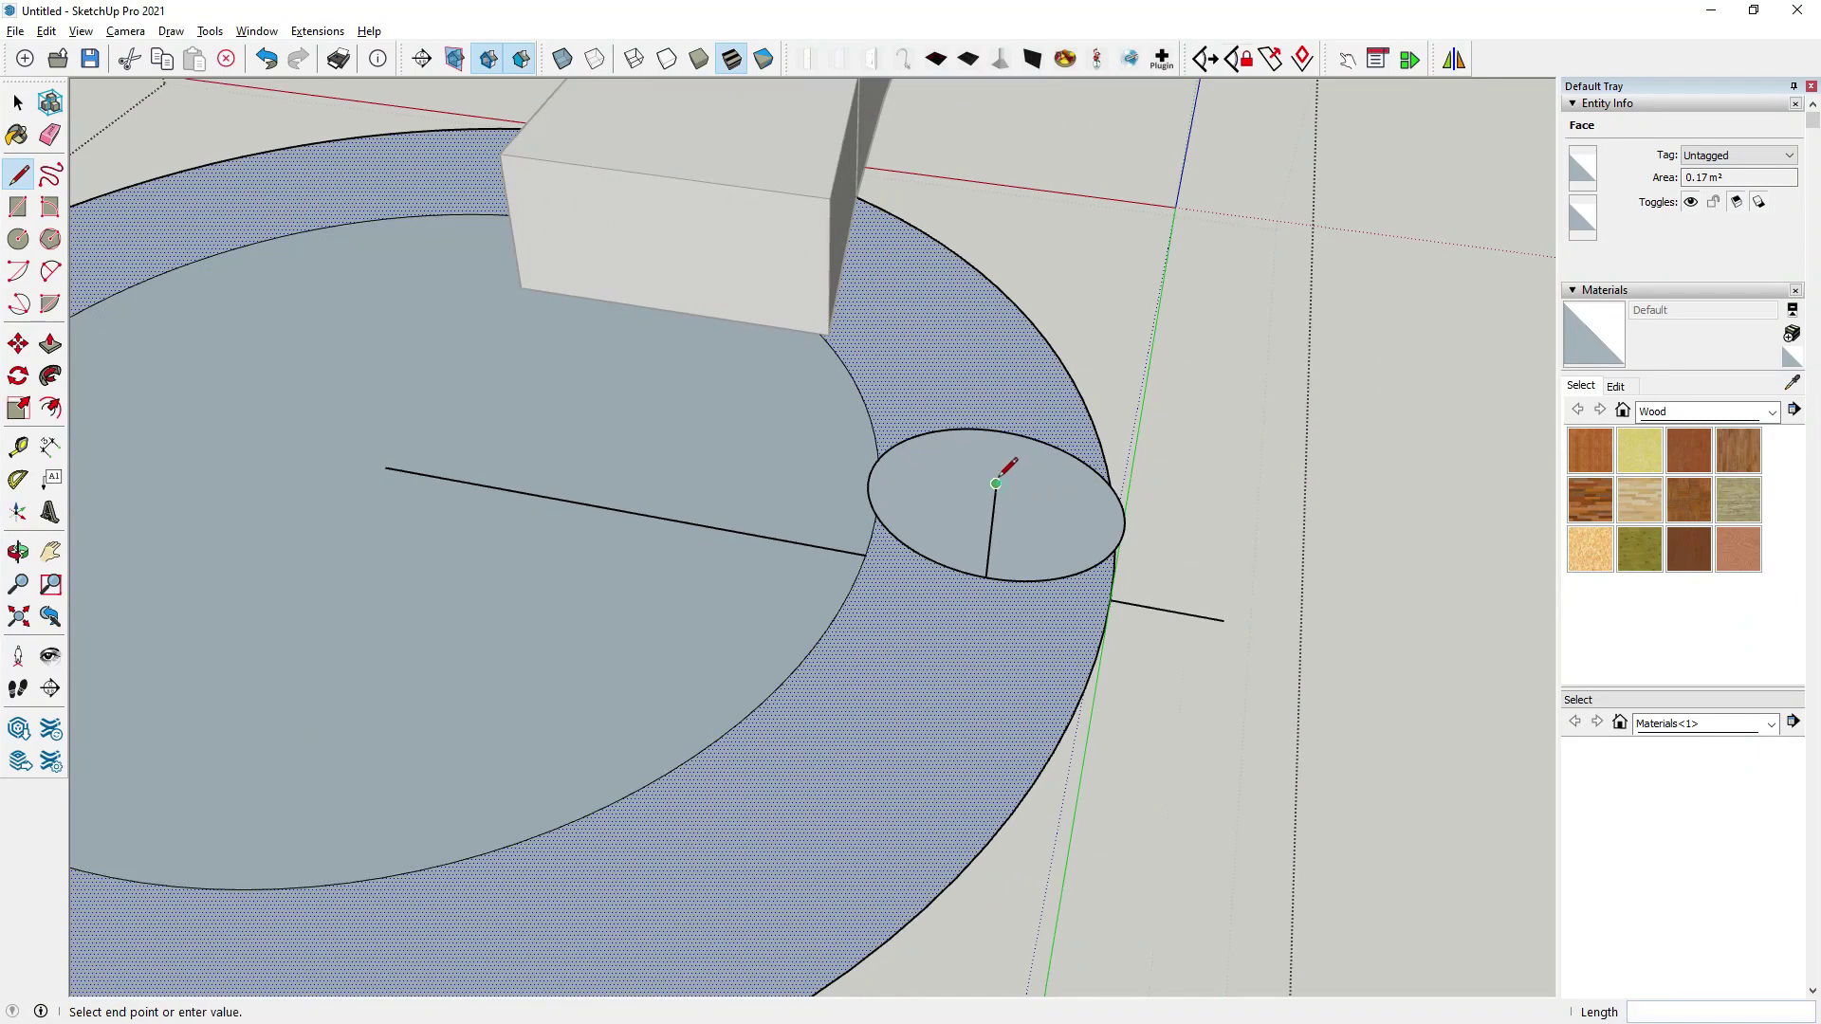
left_click(1002, 432)
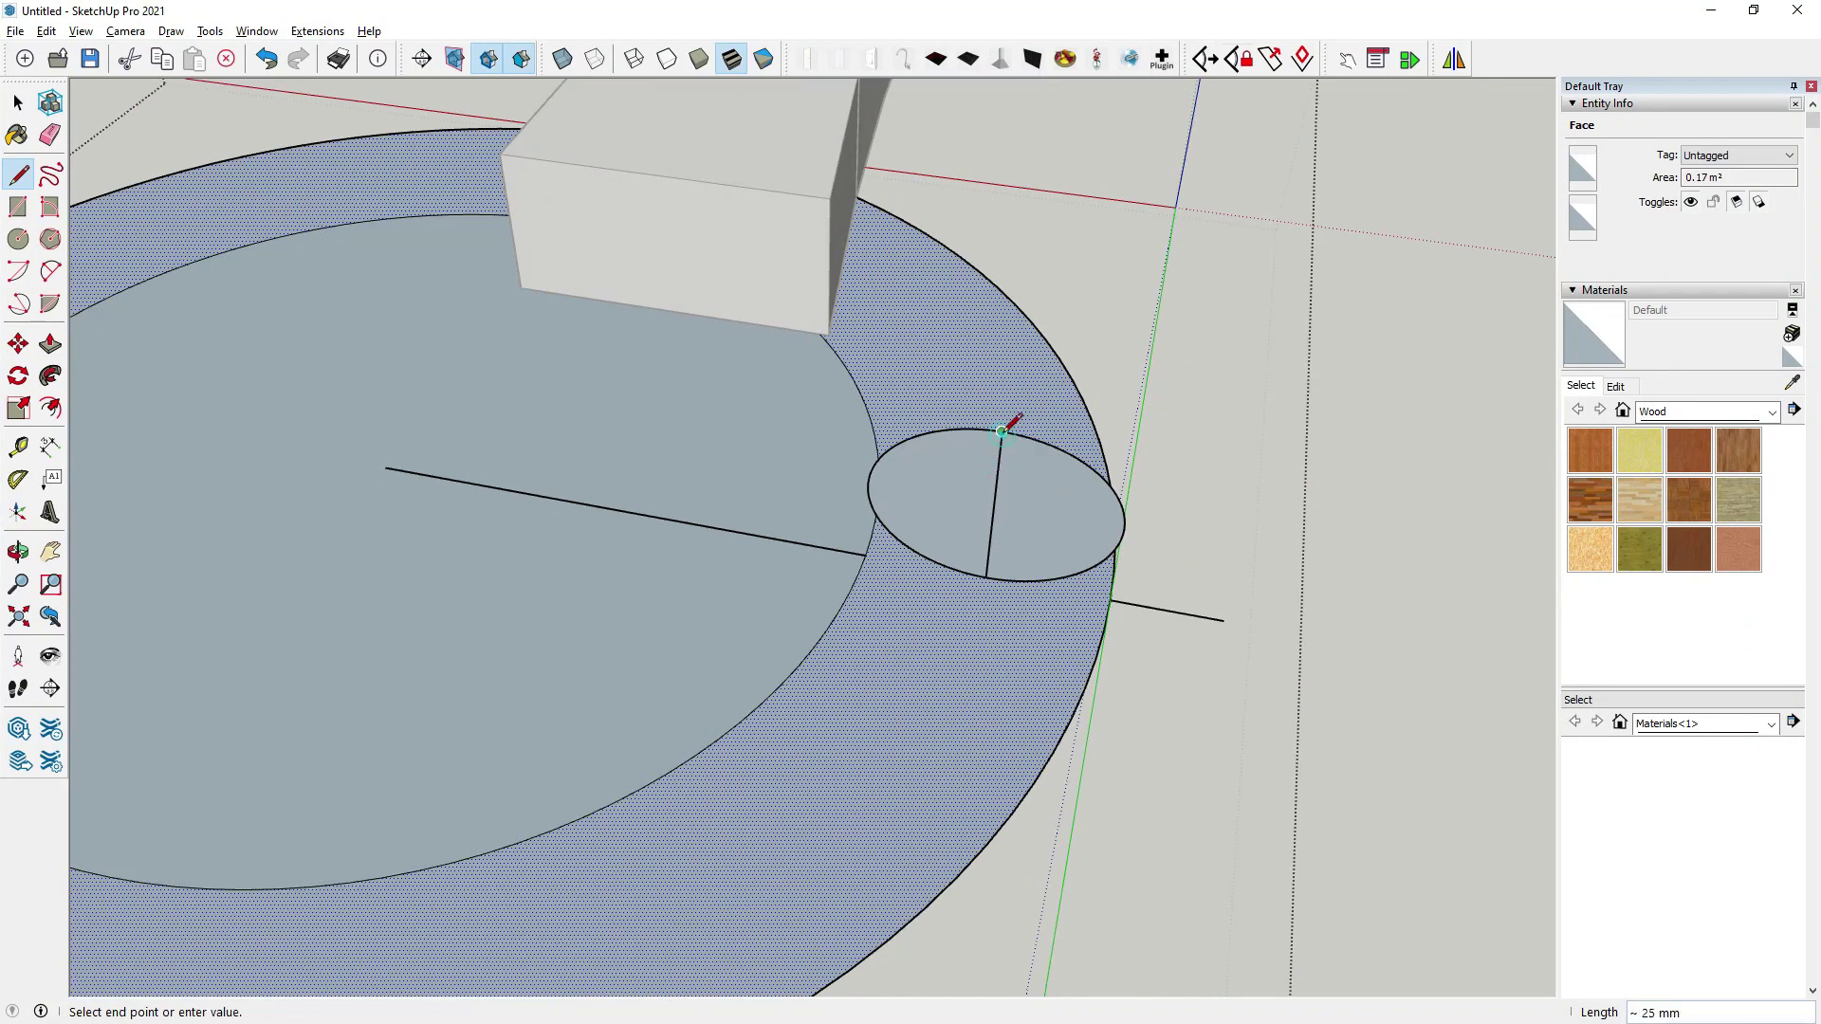
left_click(987, 575)
left_click(386, 467)
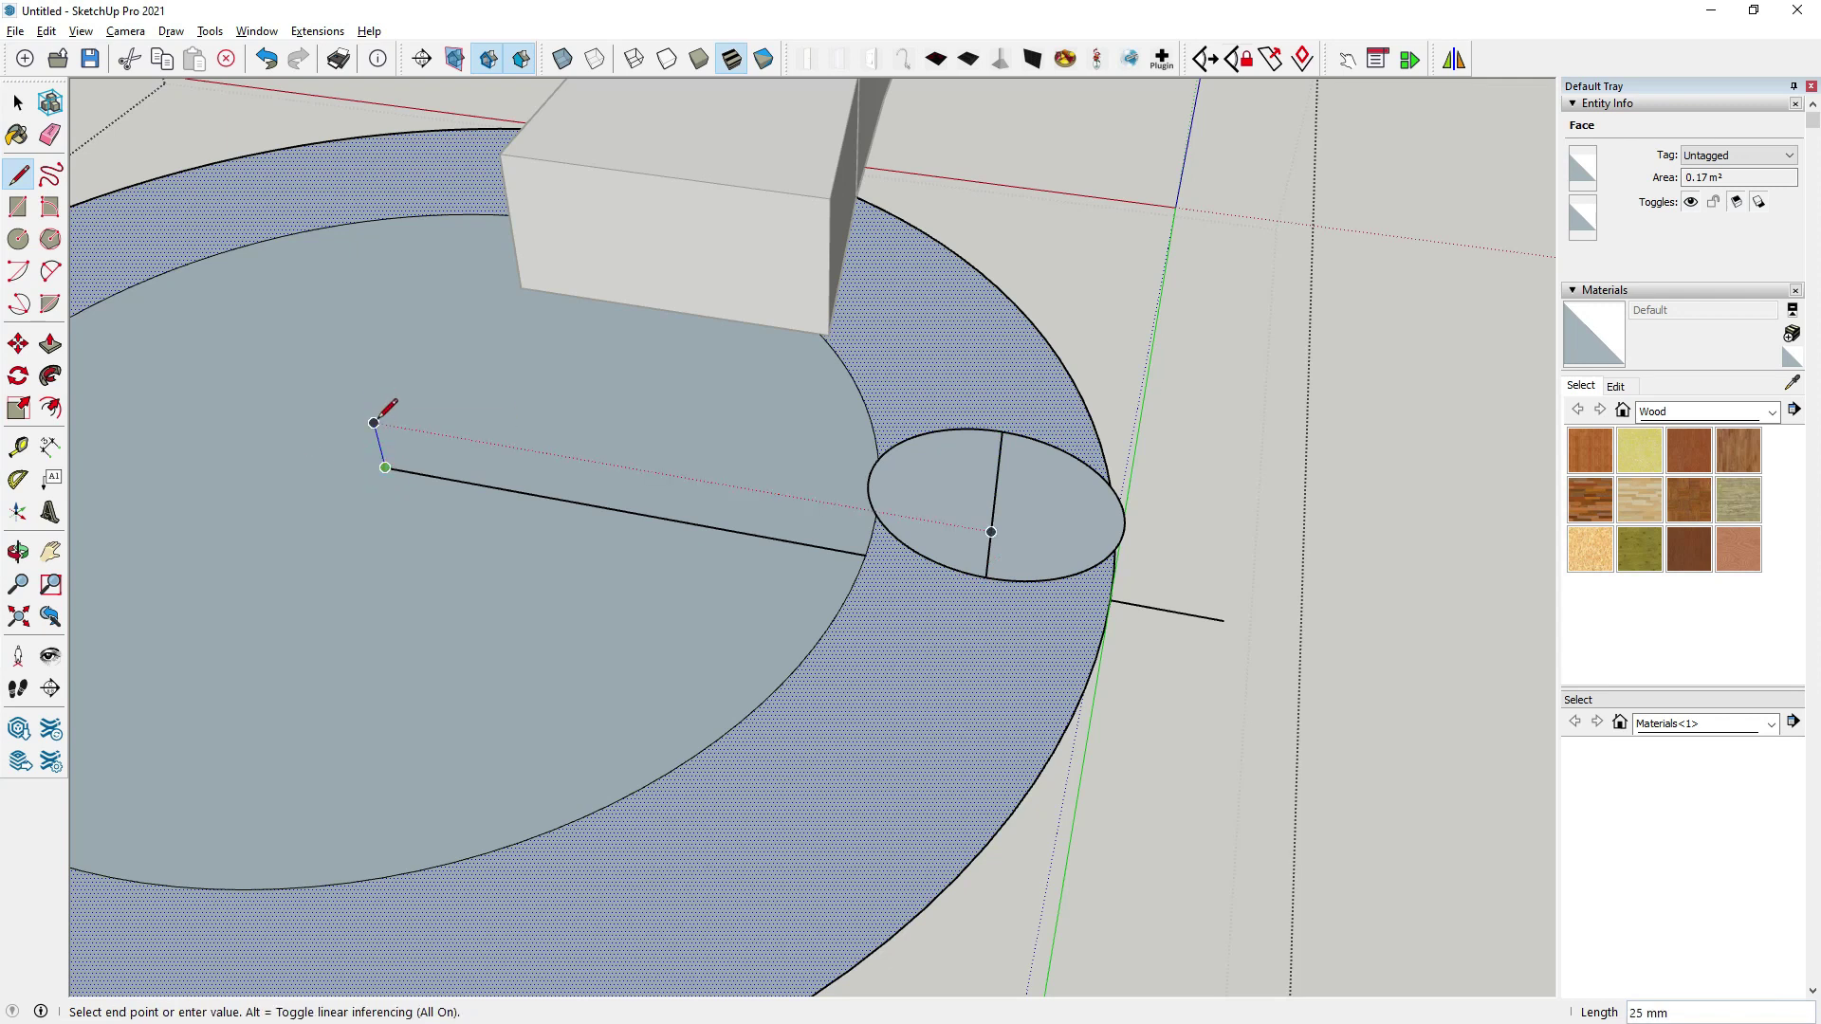
left_click(51, 134)
left_click_drag(1012, 517, 1003, 524)
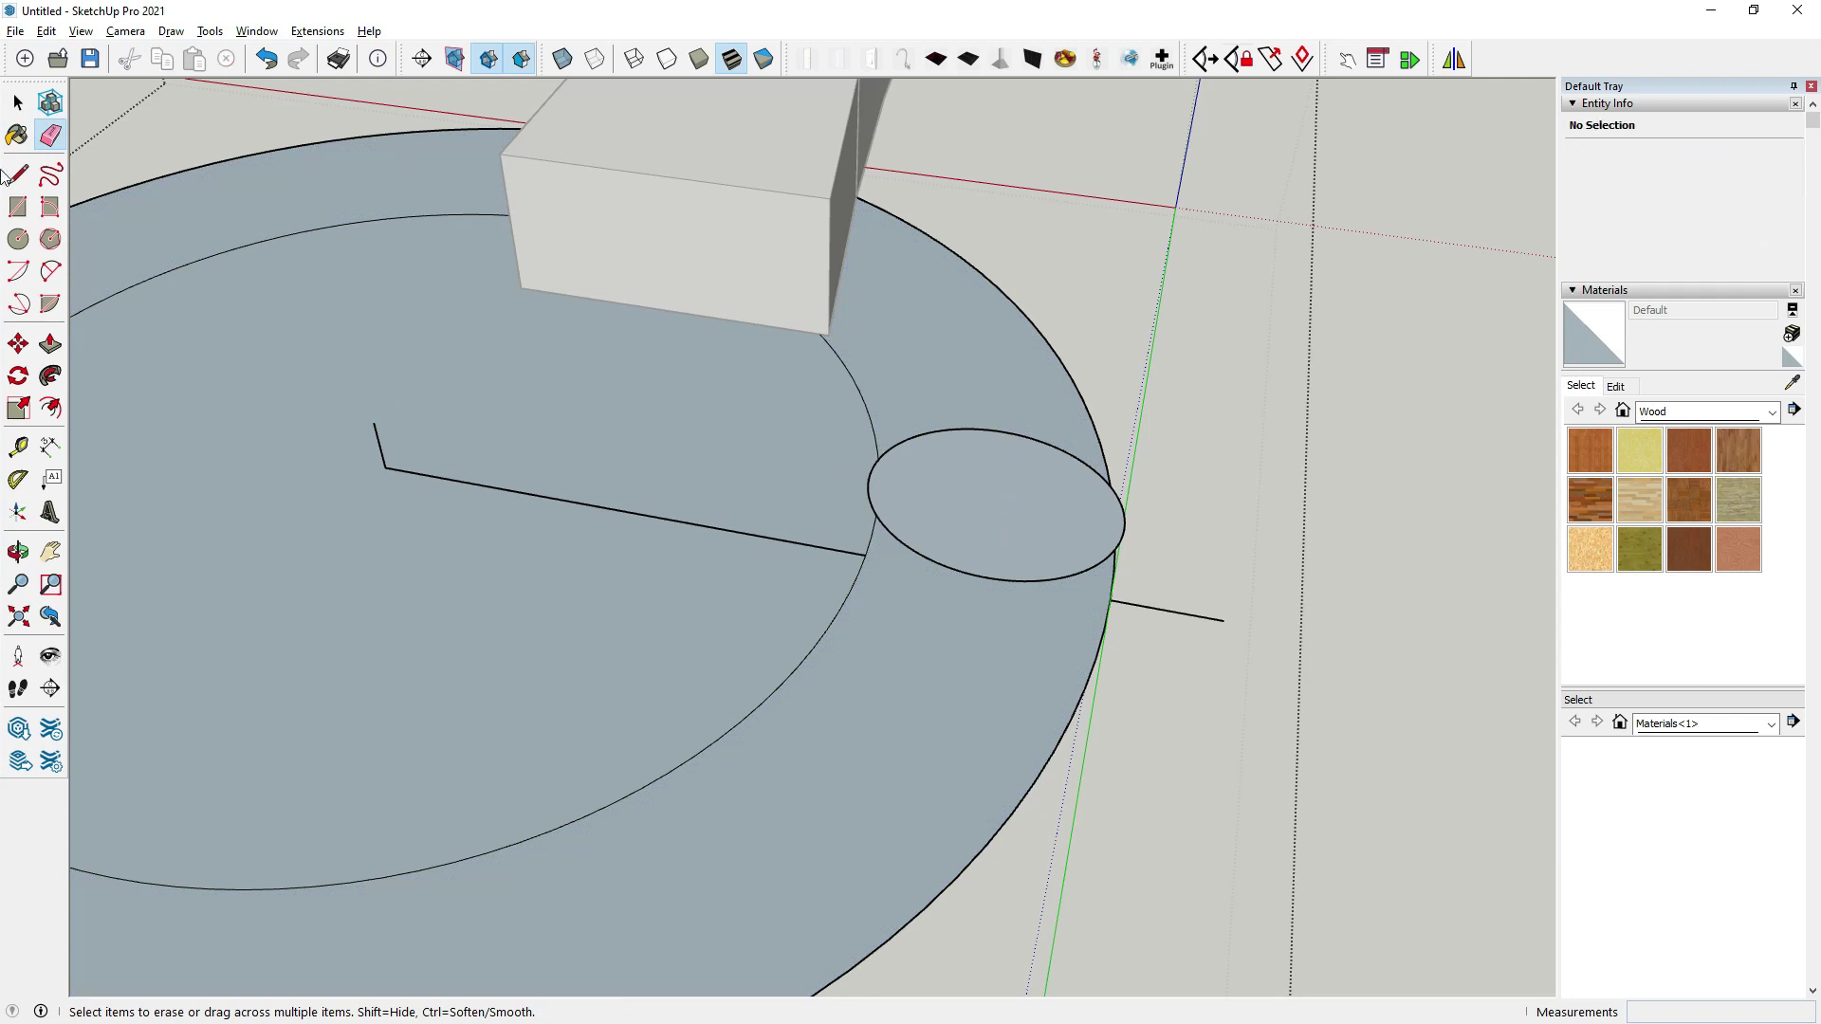
Draw a circle path centred on the ring through the oval, set its segments, and sweep.
left_click(18, 239)
left_click(374, 423)
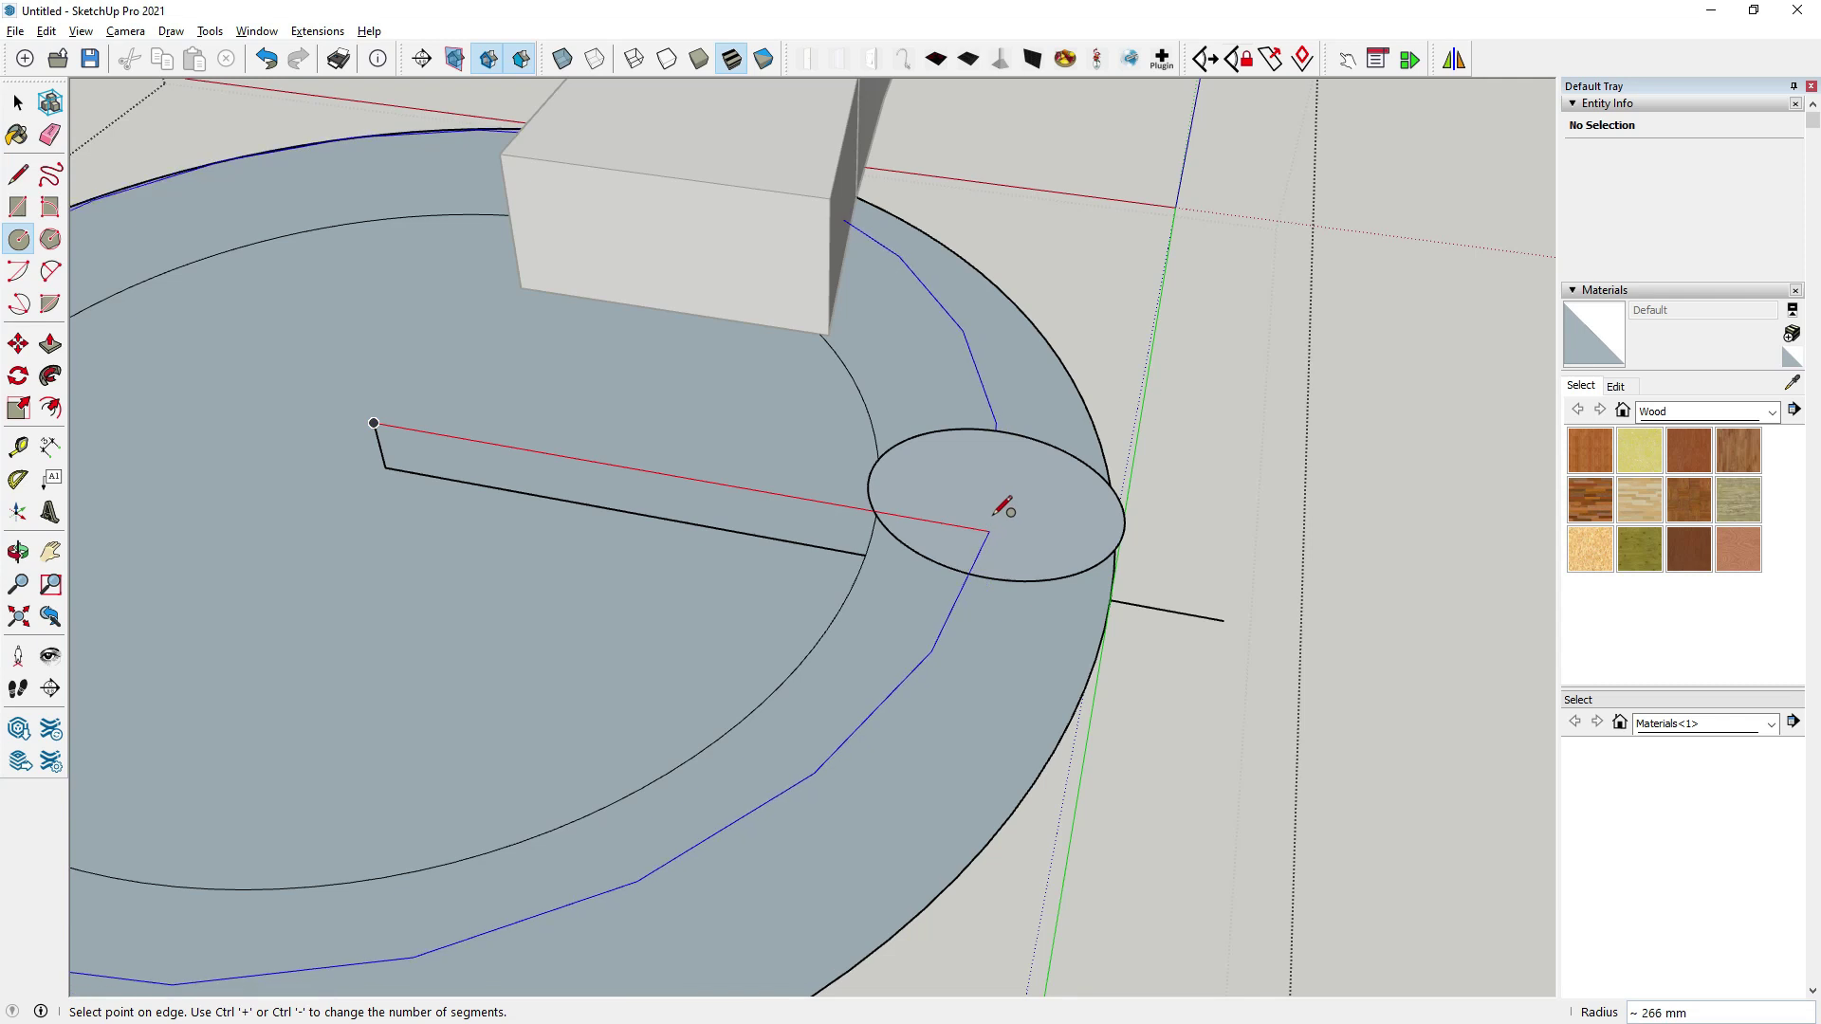
left_click(1004, 520)
key("space")
left_click(876, 705)
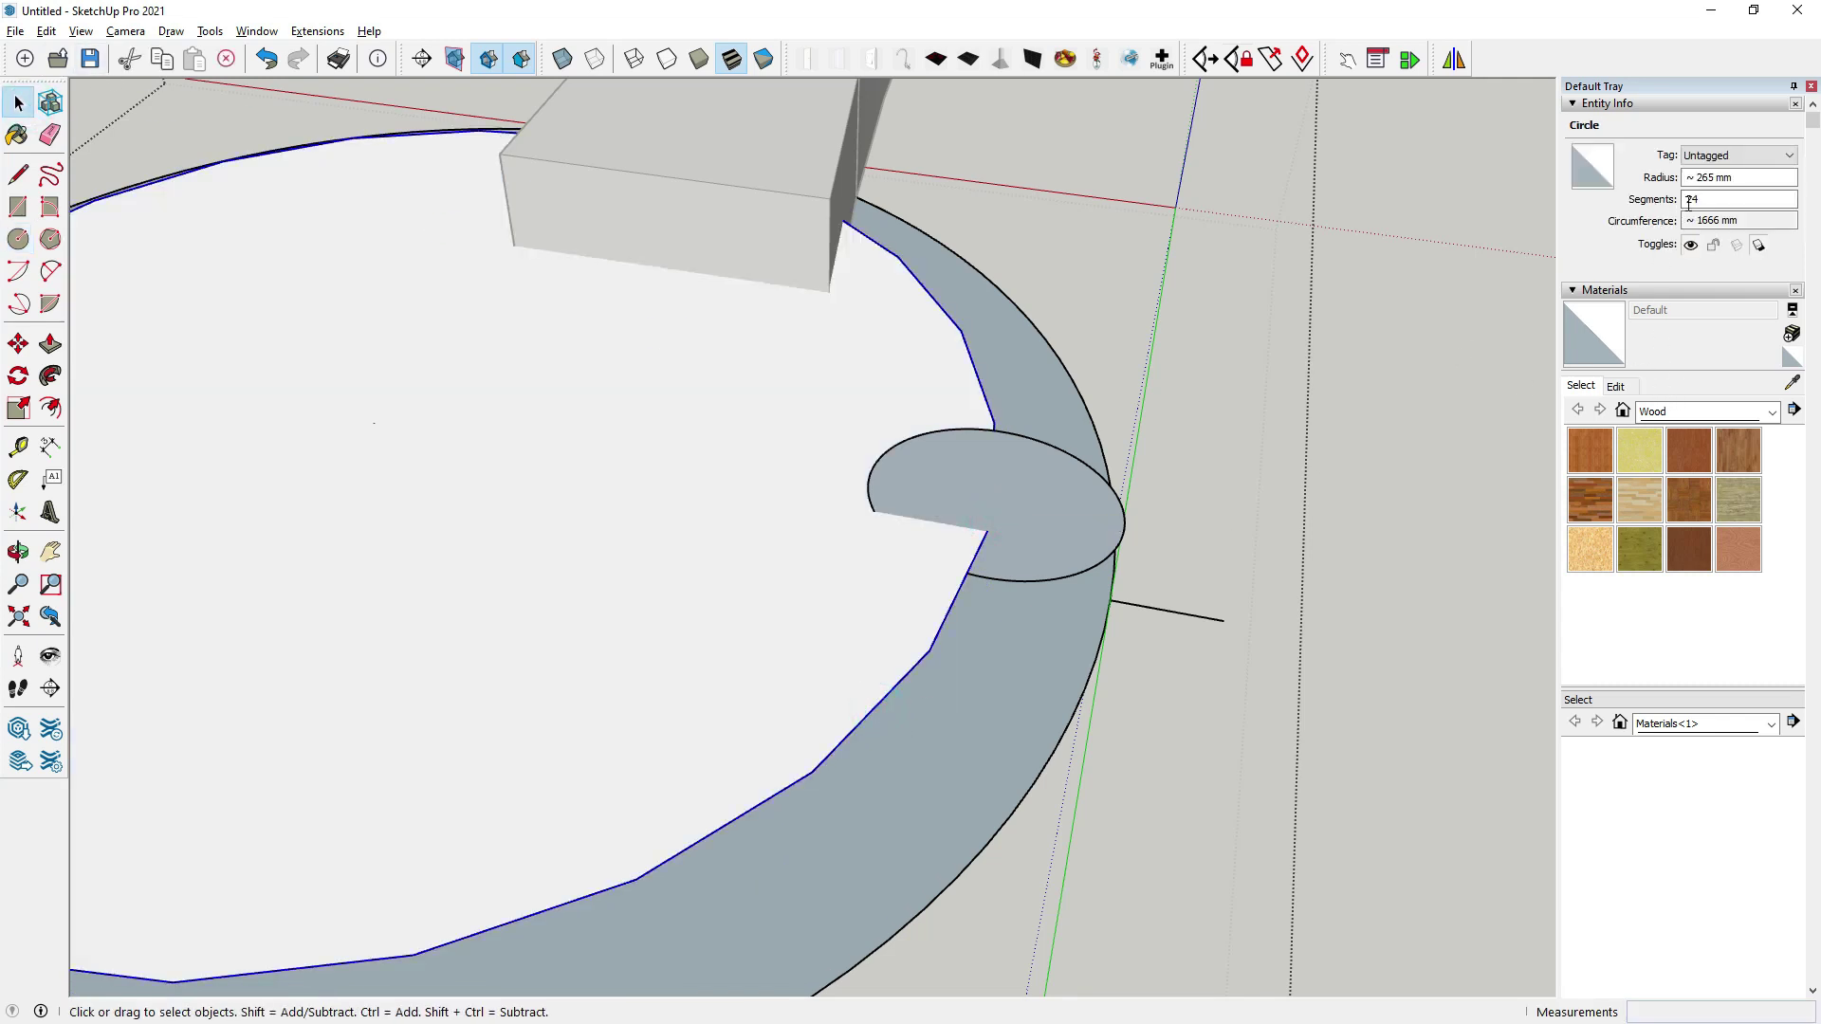
double_click(1691, 201)
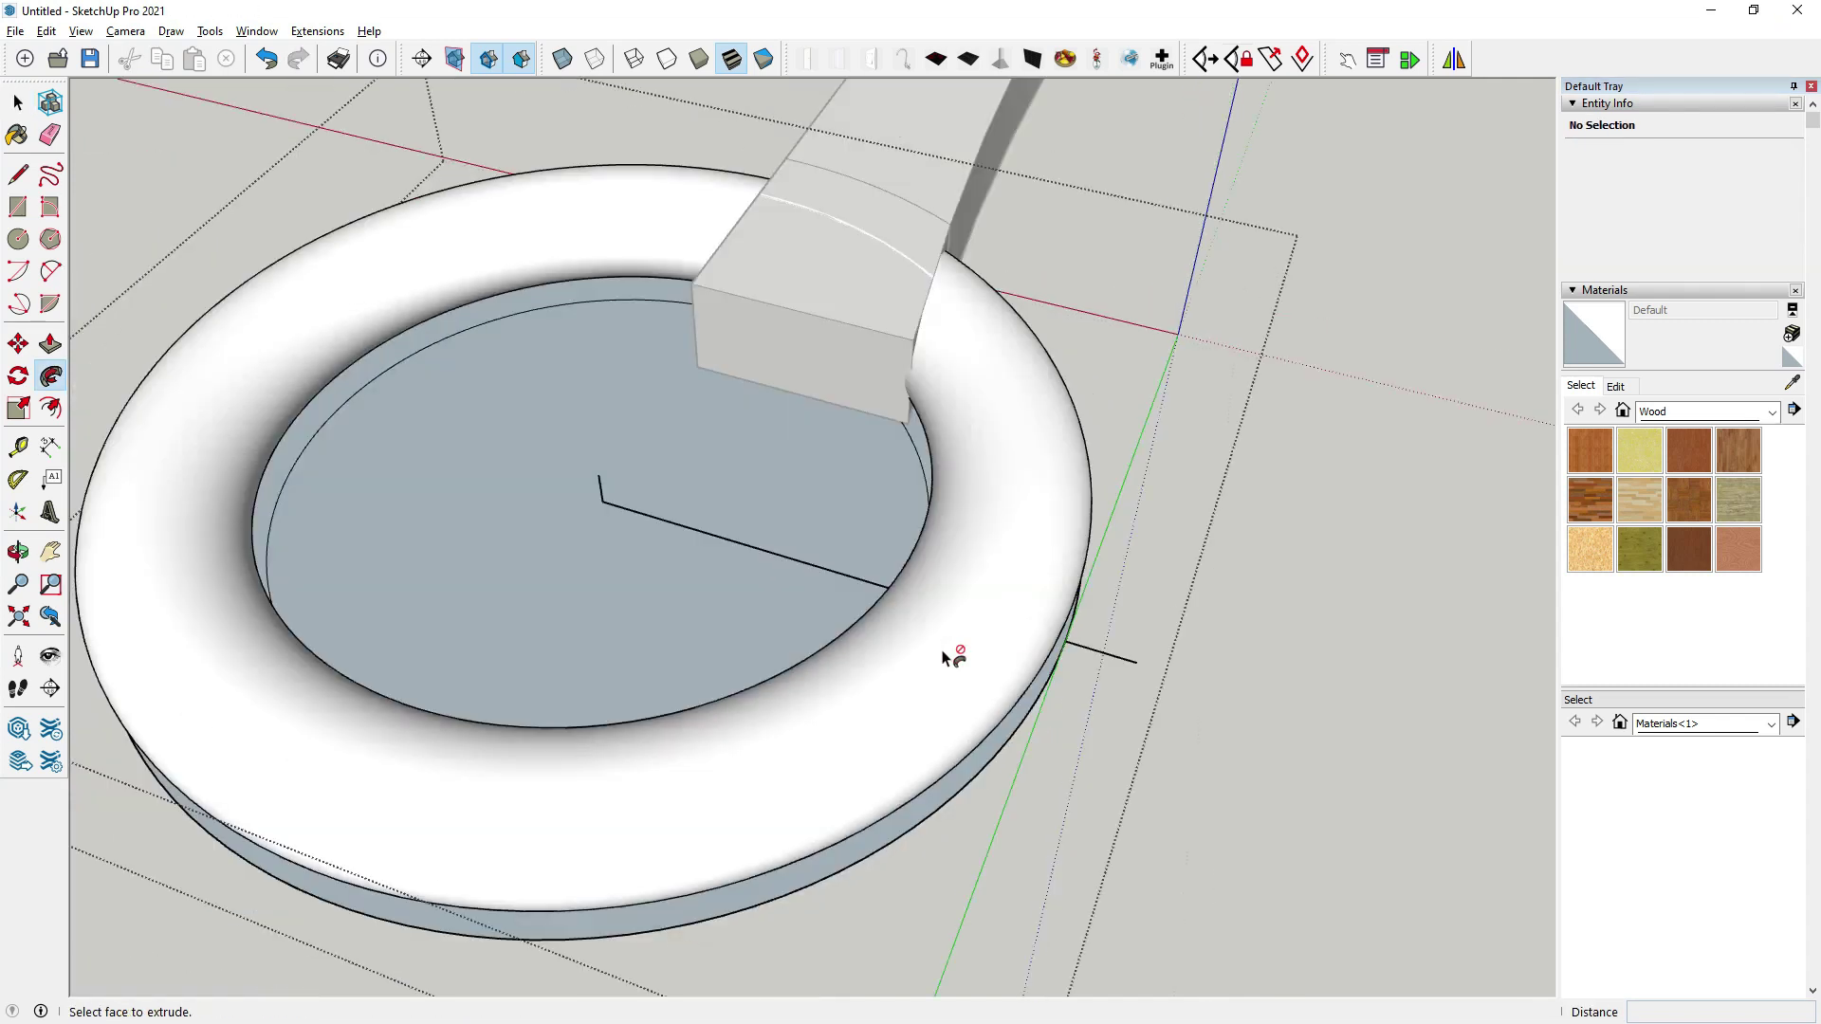
left_click(18, 101)
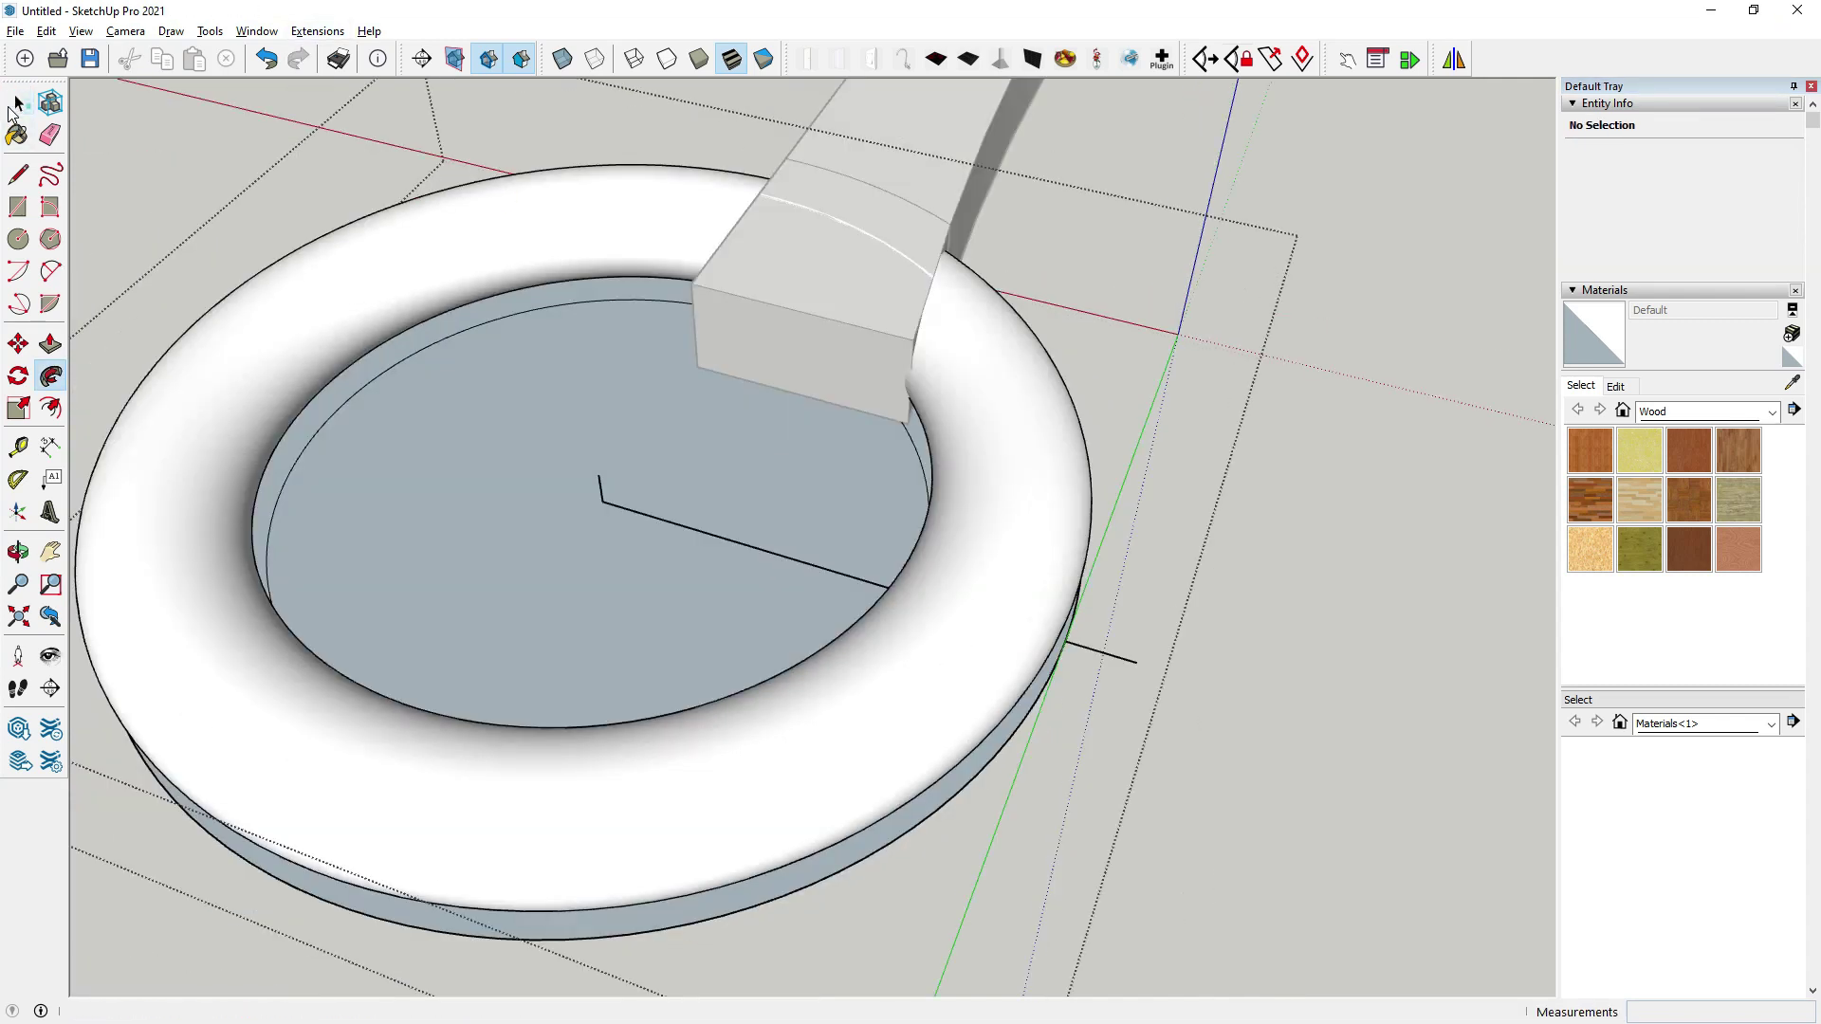
scroll(601, 423, "down", 5)
middle_click_drag(601, 422, 333, 292)
Close the circle group, open the ring group and select the leftover disc geometry.
mouse_move(751, 560)
middle_mouse_down()
mouse_move(785, 480)
mouse_move(589, 423)
mouse_move(532, 638)
mouse_move(544, 510)
mouse_move(532, 764)
middle_mouse_up()
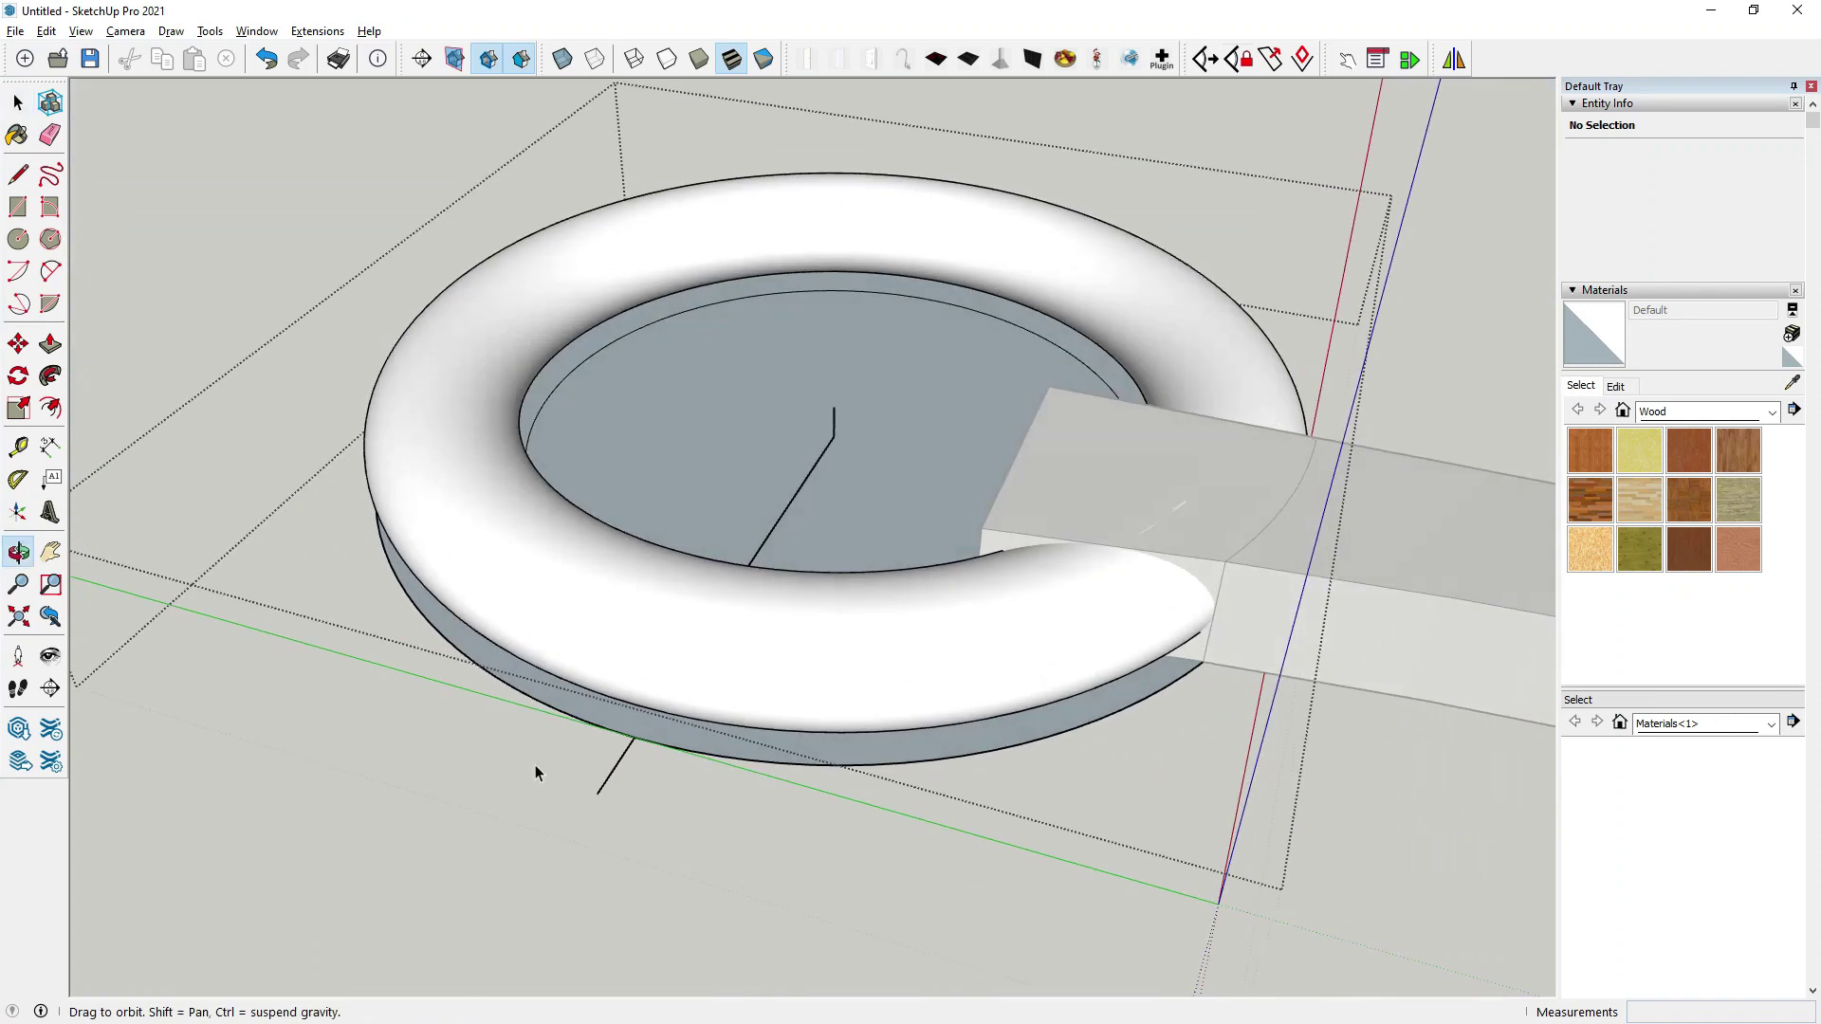
scroll(711, 531, "down", 3)
scroll(707, 559, "up", 3)
scroll(1015, 549, "up", 4)
scroll(850, 520, "down", 3)
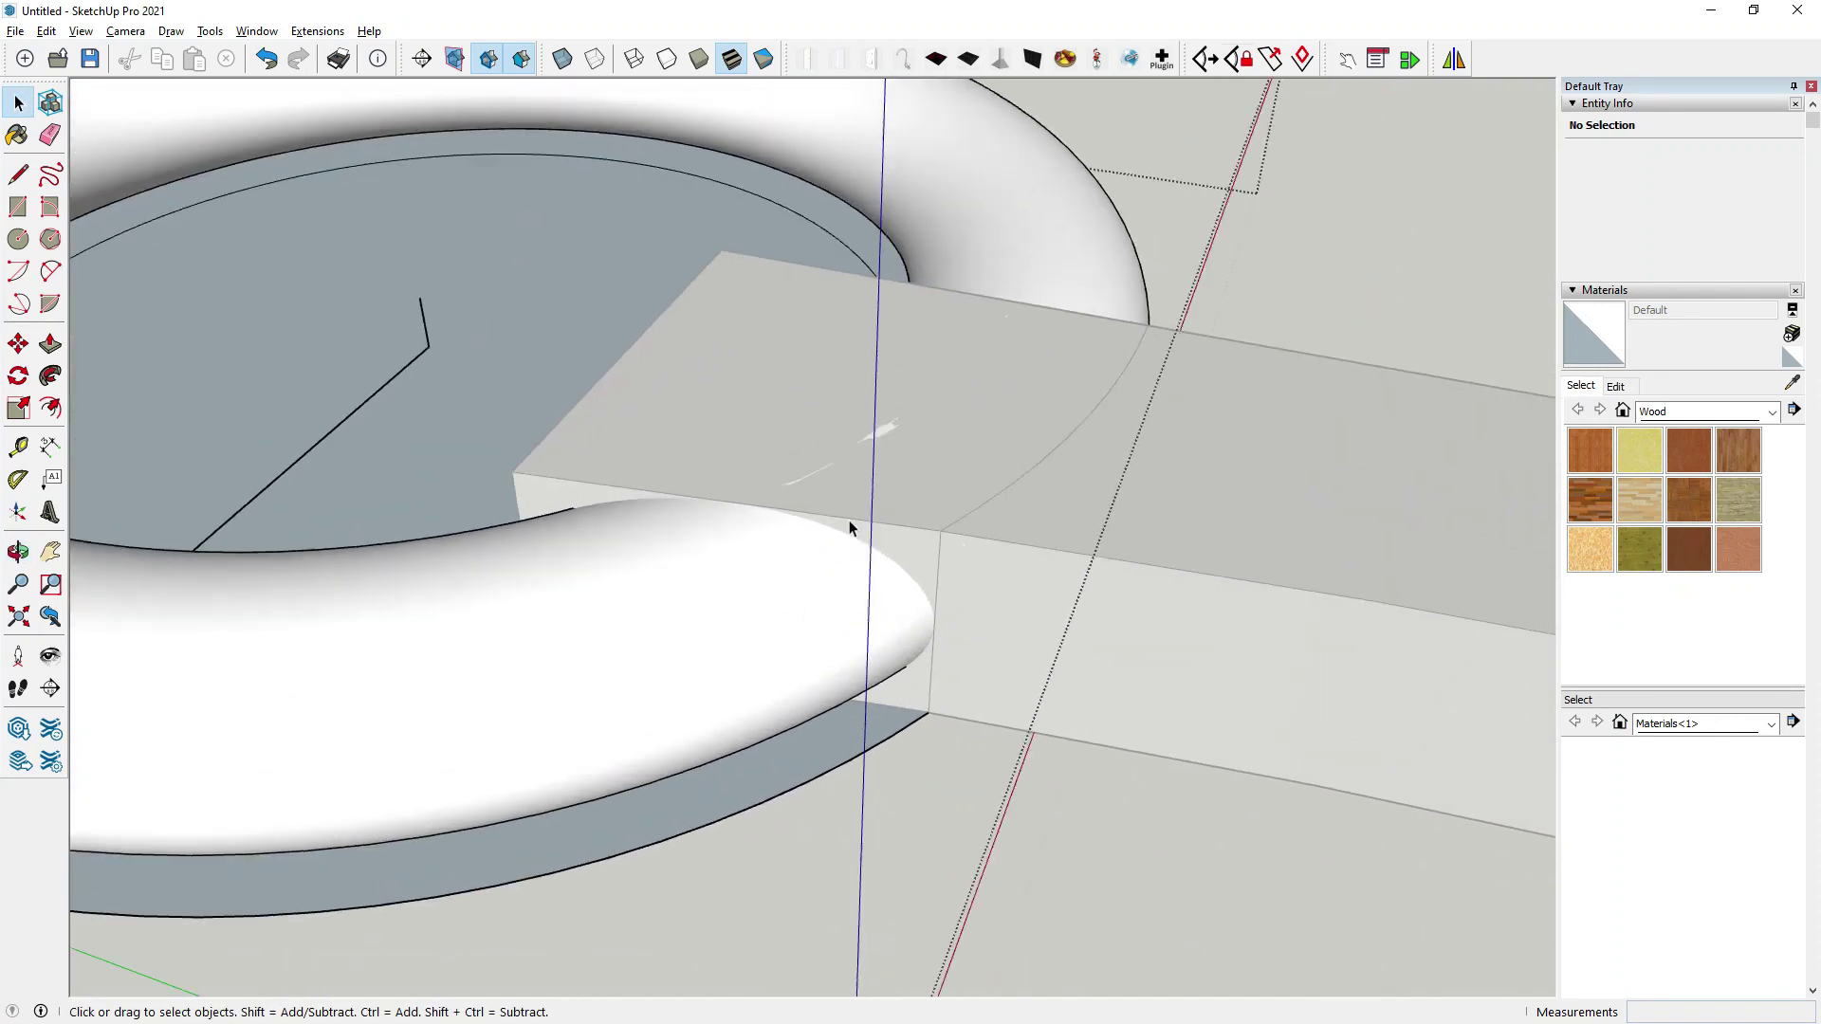
scroll(903, 535, "down", 4)
mouse_move(903, 535)
middle_mouse_down()
mouse_move(797, 558)
mouse_move(838, 593)
mouse_move(875, 374)
mouse_move(839, 571)
middle_mouse_up()
scroll(910, 537, "up", 2)
scroll(886, 577, "up", 2)
left_click(754, 679)
left_click(721, 681)
double_click(721, 681)
left_click(720, 681)
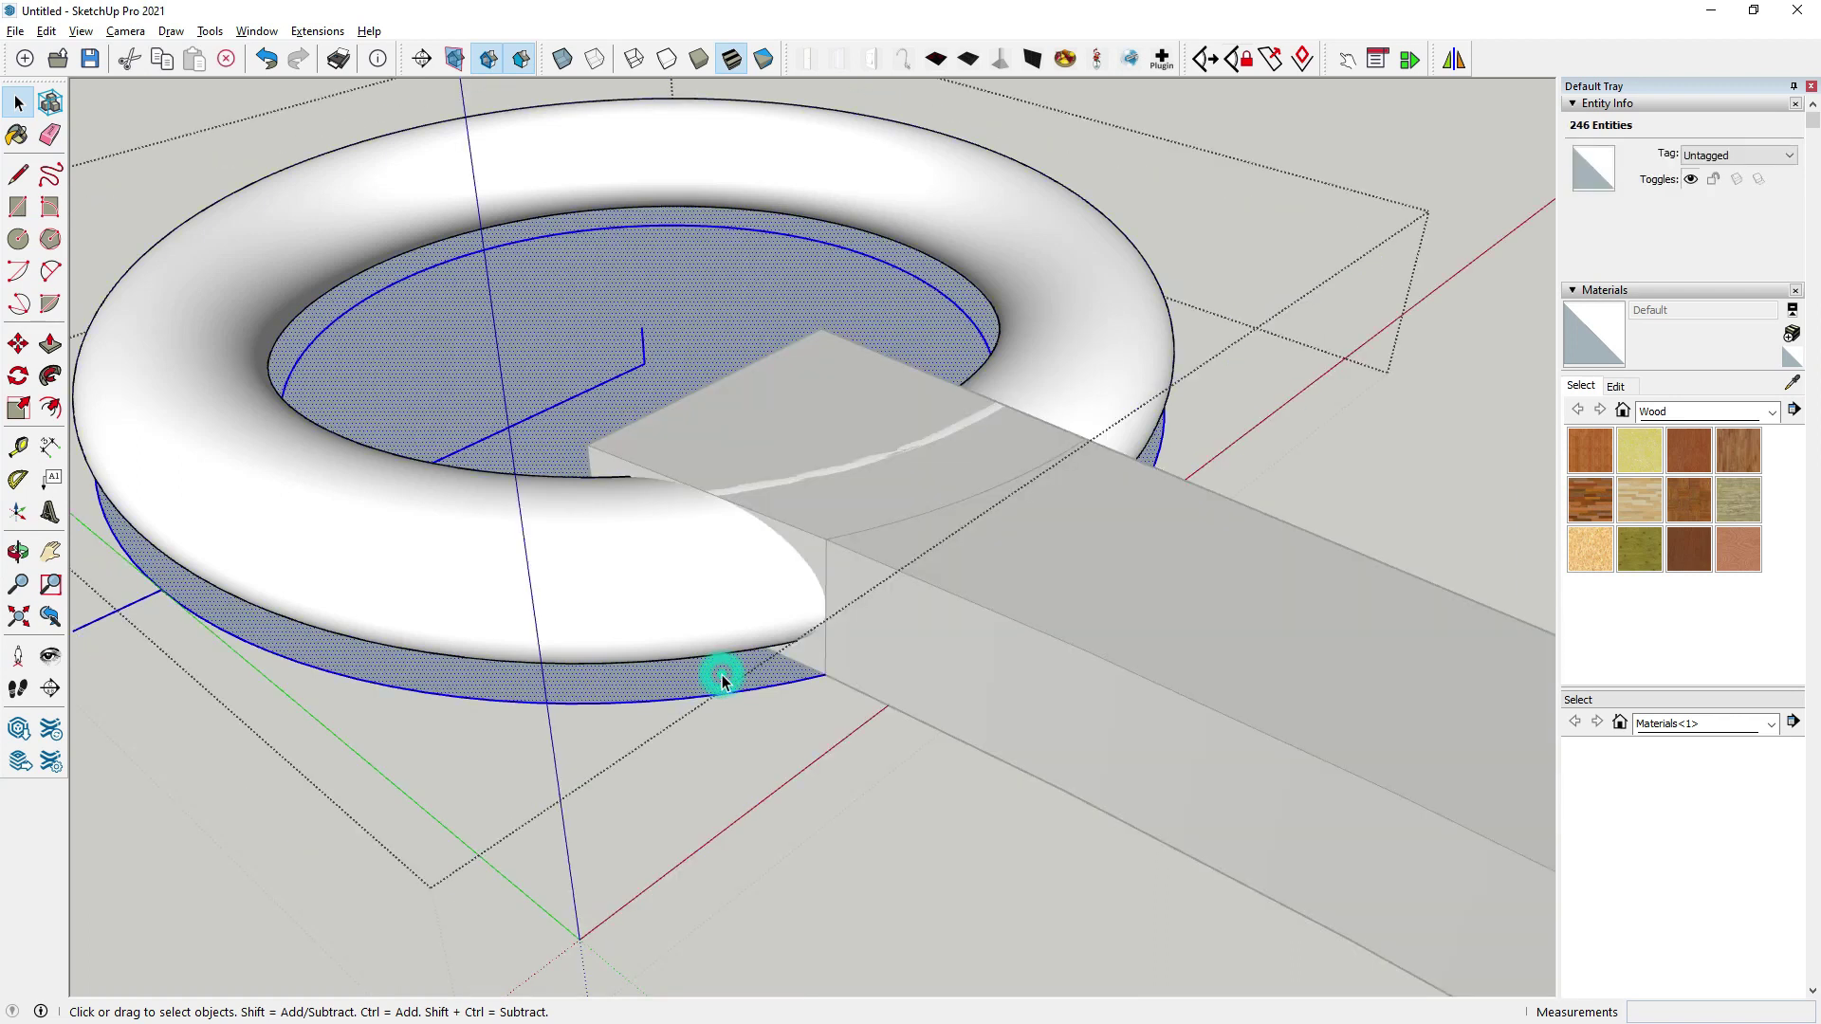
Delete the selected leftover edges inside the ring, then select the handle group.
scroll(721, 681, "down", 2)
scroll(721, 681, "down", 1)
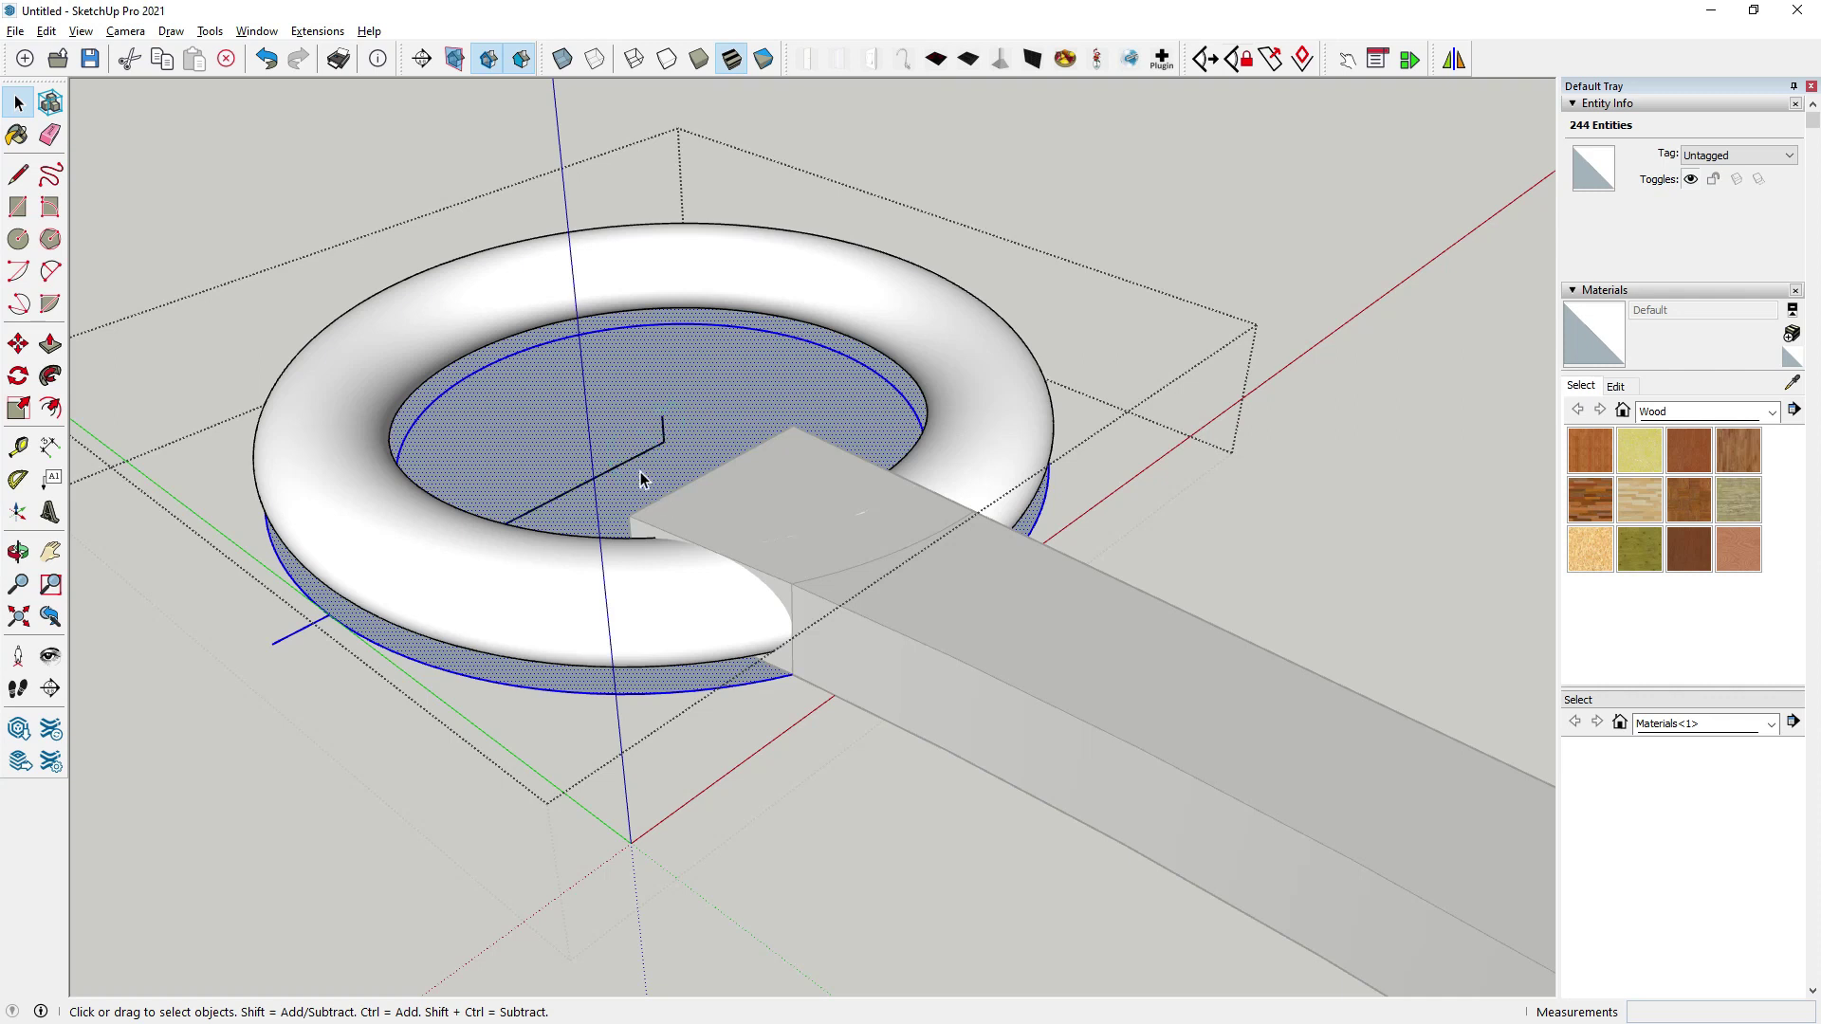
key("Delete")
scroll(641, 479, "down", 2)
middle_click_drag(731, 520, 758, 607)
scroll(930, 624, "up", 2)
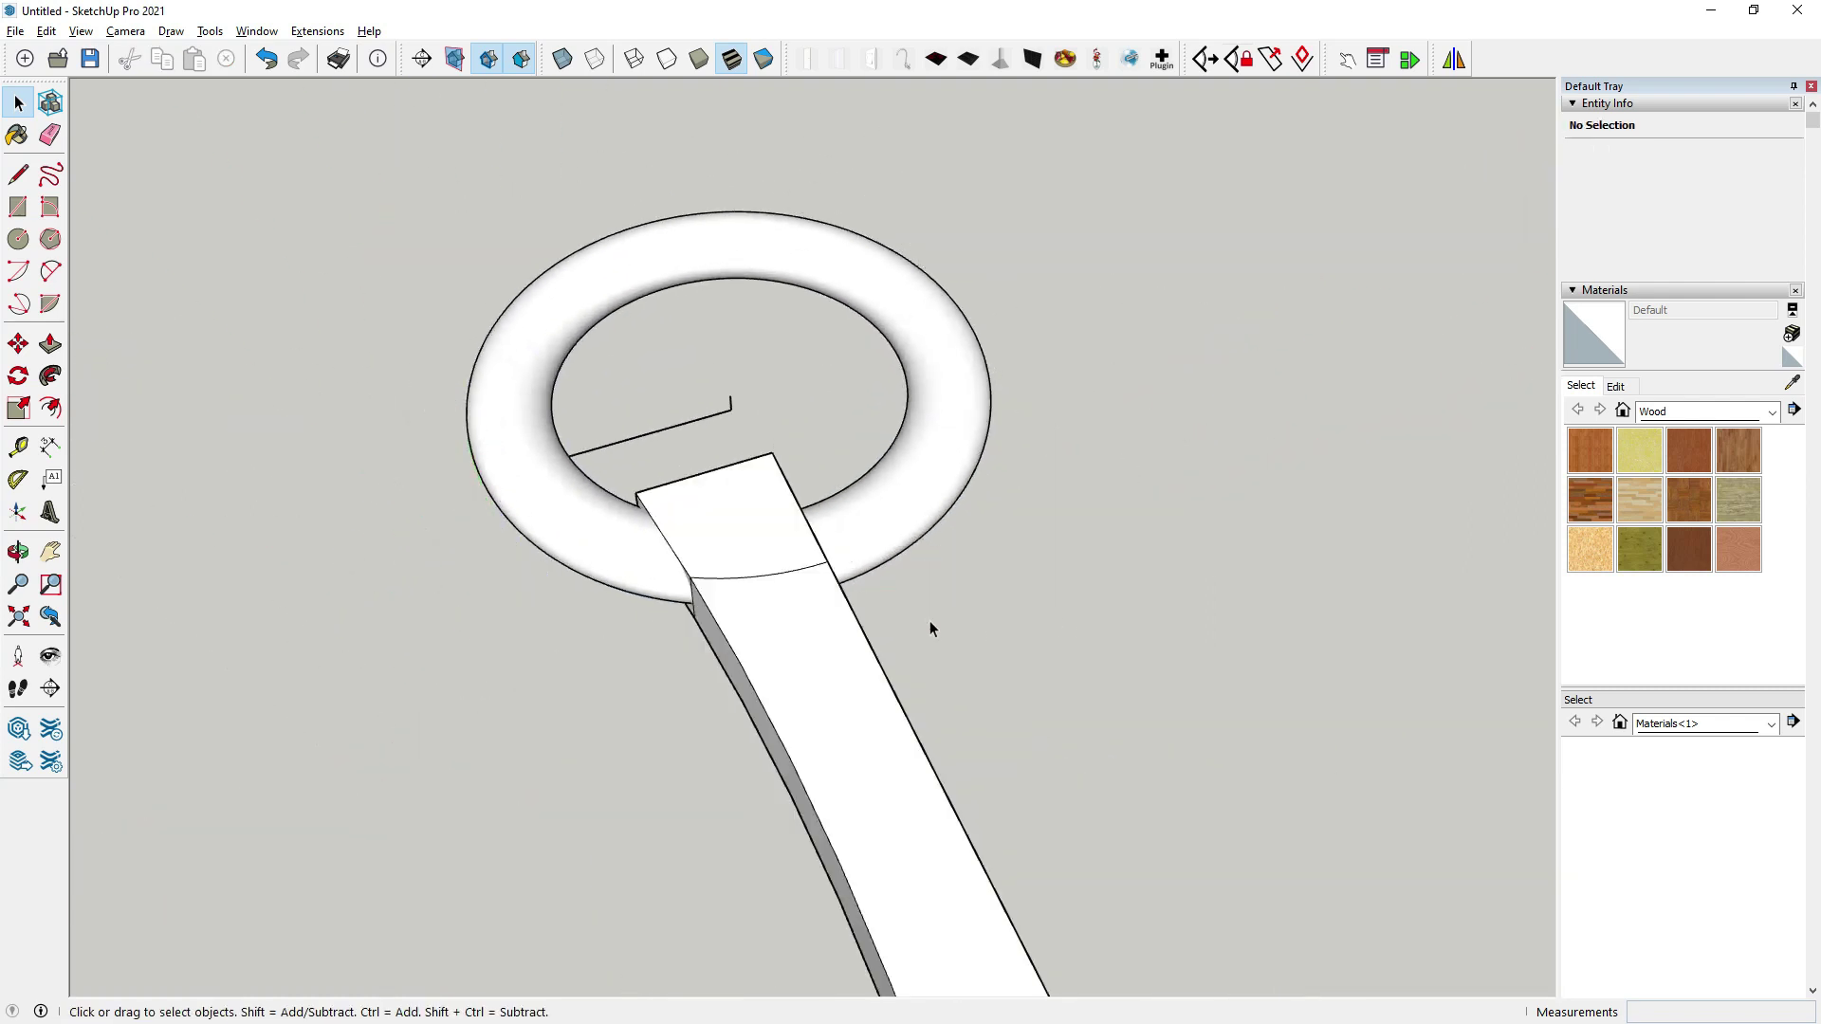
scroll(622, 558, "up", 2)
mouse_move(622, 557)
middle_mouse_down()
mouse_move(996, 476)
mouse_move(715, 597)
middle_mouse_up()
left_click(729, 555)
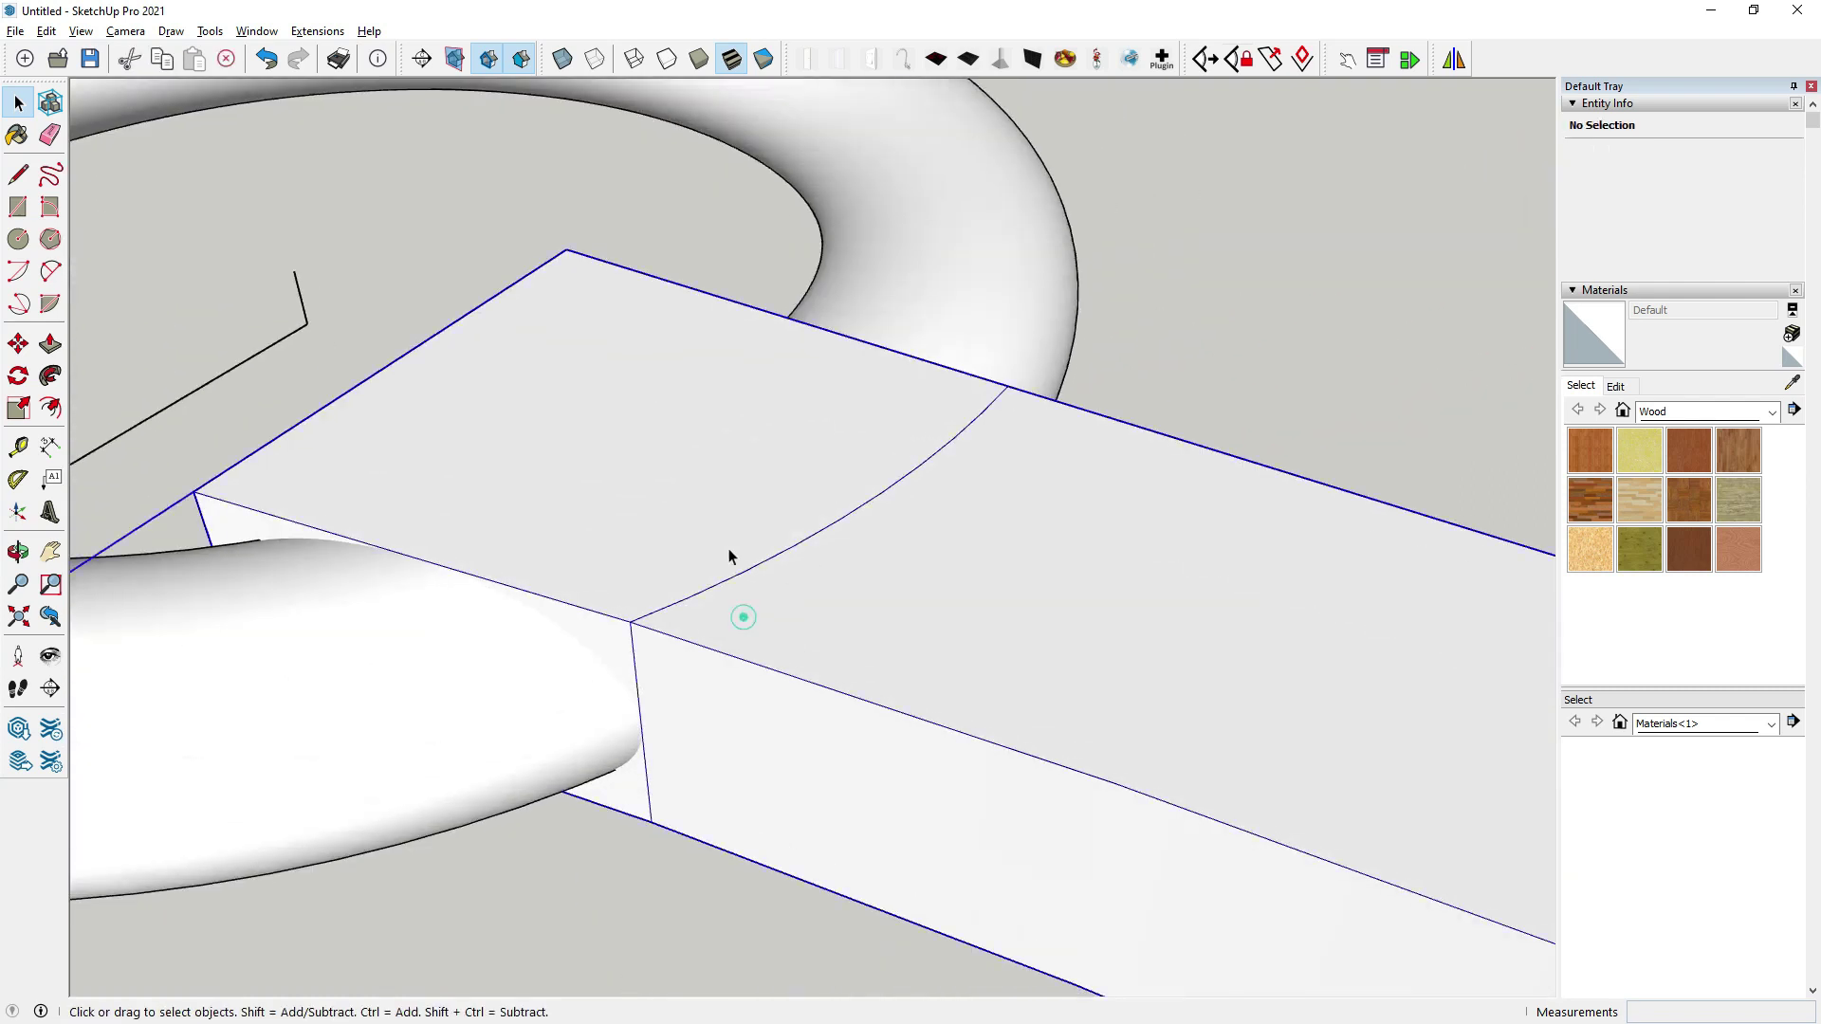
scroll(641, 443, "up", 2)
scroll(641, 443, "down", 3)
middle_click_drag(602, 537, 975, 592)
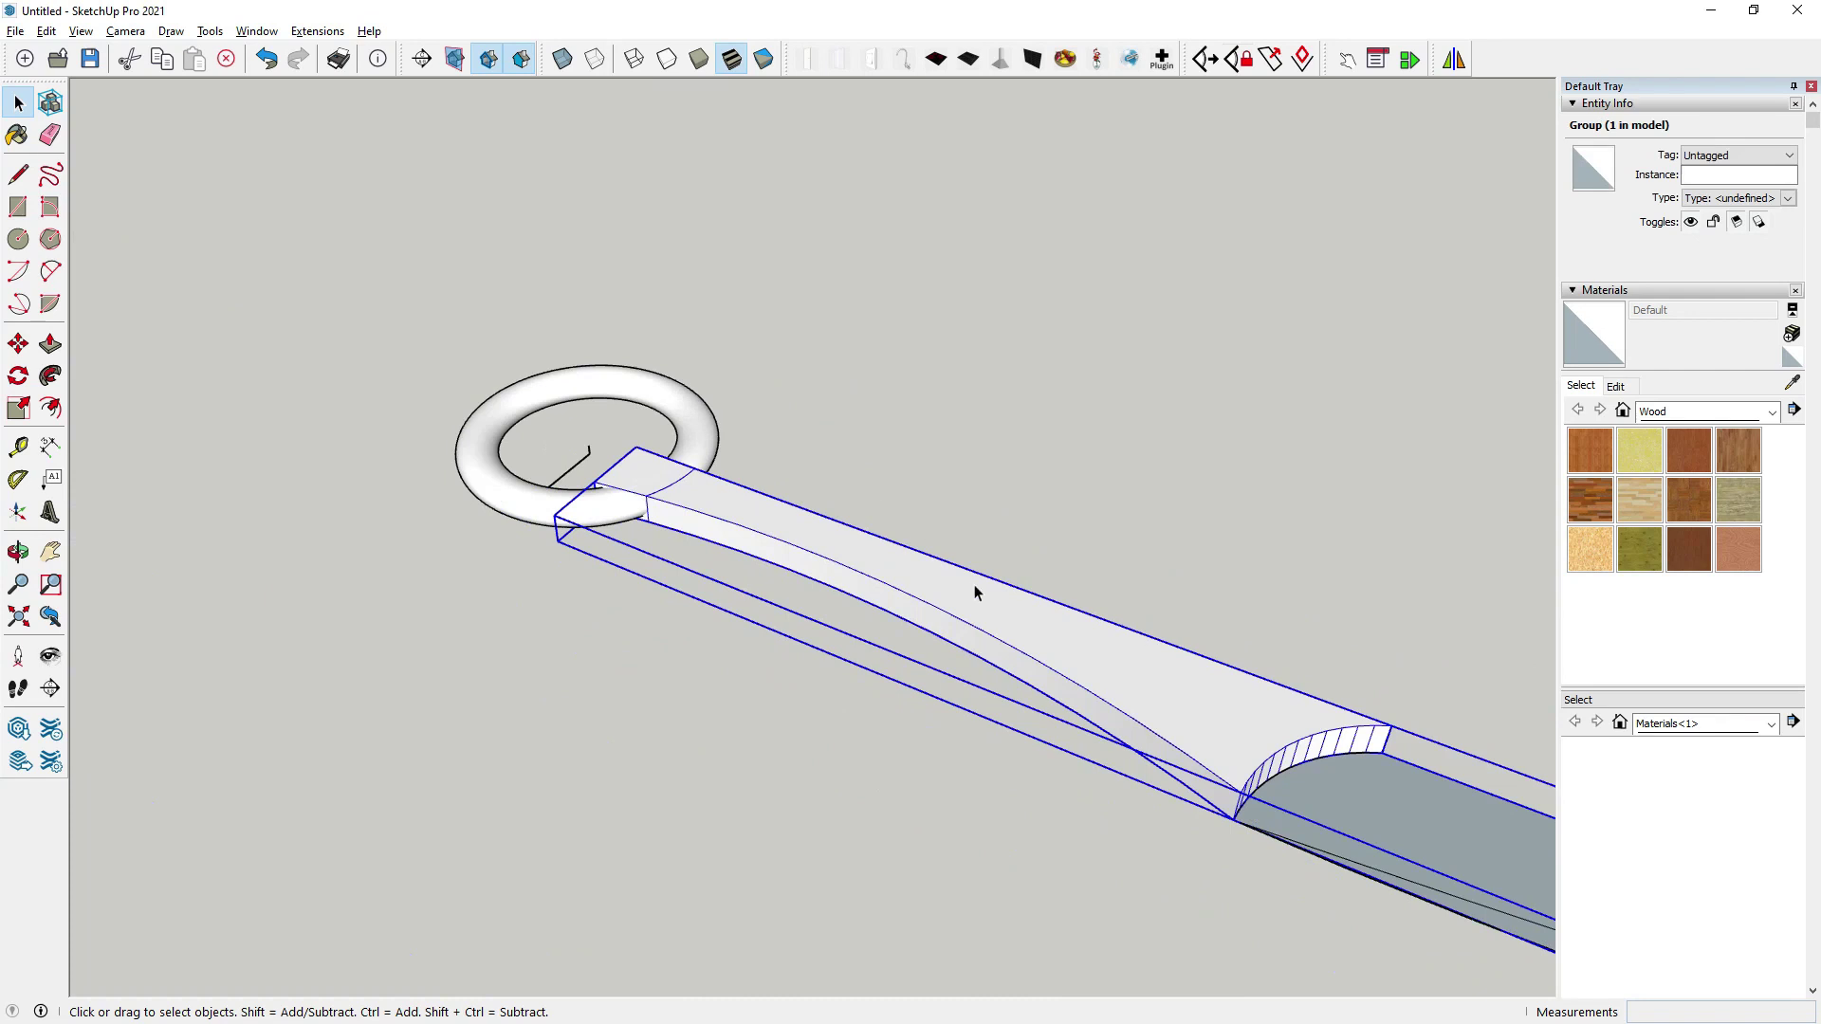
Convert the handle group into the component Component#1 with Make Component.
right_click(1039, 640)
left_click(1102, 243)
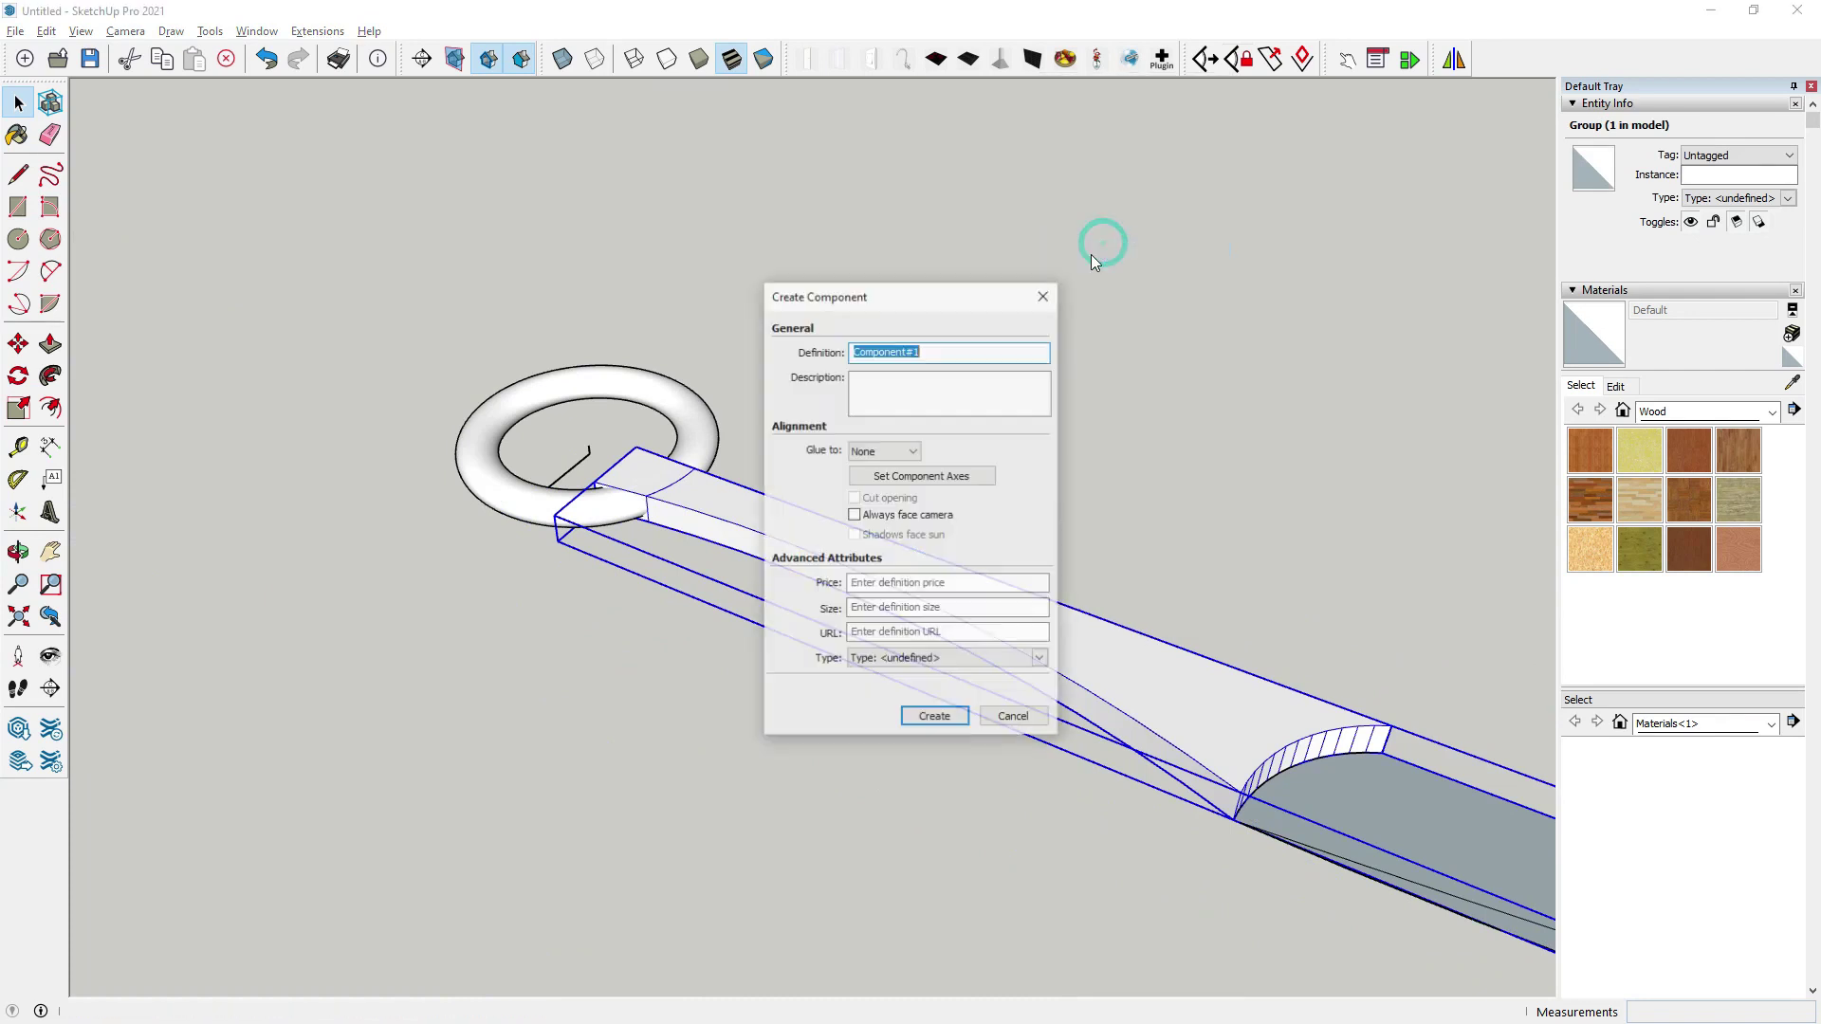
left_click(935, 716)
mouse_move(976, 601)
middle_mouse_down()
mouse_move(694, 461)
mouse_move(709, 488)
mouse_move(1214, 387)
mouse_move(773, 374)
middle_mouse_up()
scroll(846, 357, "up", 3)
scroll(765, 467, "up", 3)
scroll(764, 389, "up", 3)
scroll(1058, 439, "up", 3)
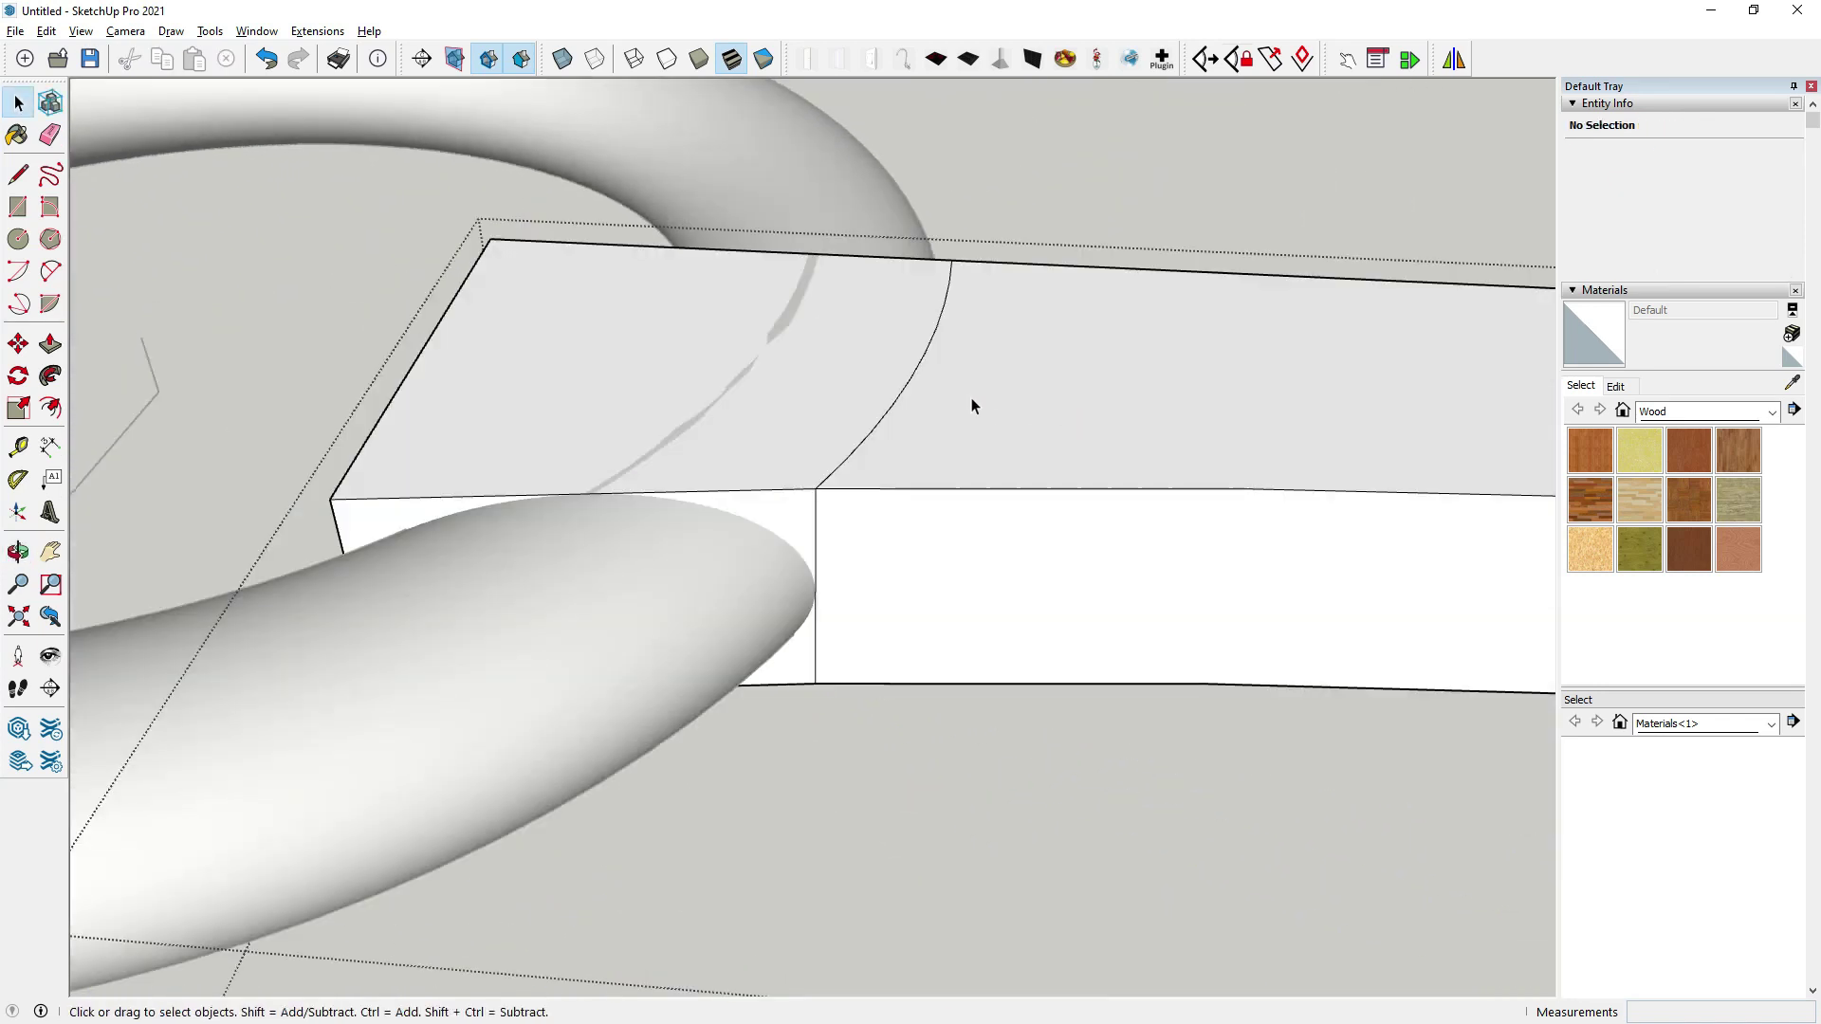
scroll(949, 413, "down", 2)
Orbit around the handle and ring, selecting the handle component and then the ring group.
middle_click_drag(931, 418, 1293, 325)
scroll(873, 359, "up", 4)
mouse_move(873, 365)
middle_mouse_down()
mouse_move(890, 240)
mouse_move(898, 374)
mouse_move(1077, 596)
middle_mouse_up()
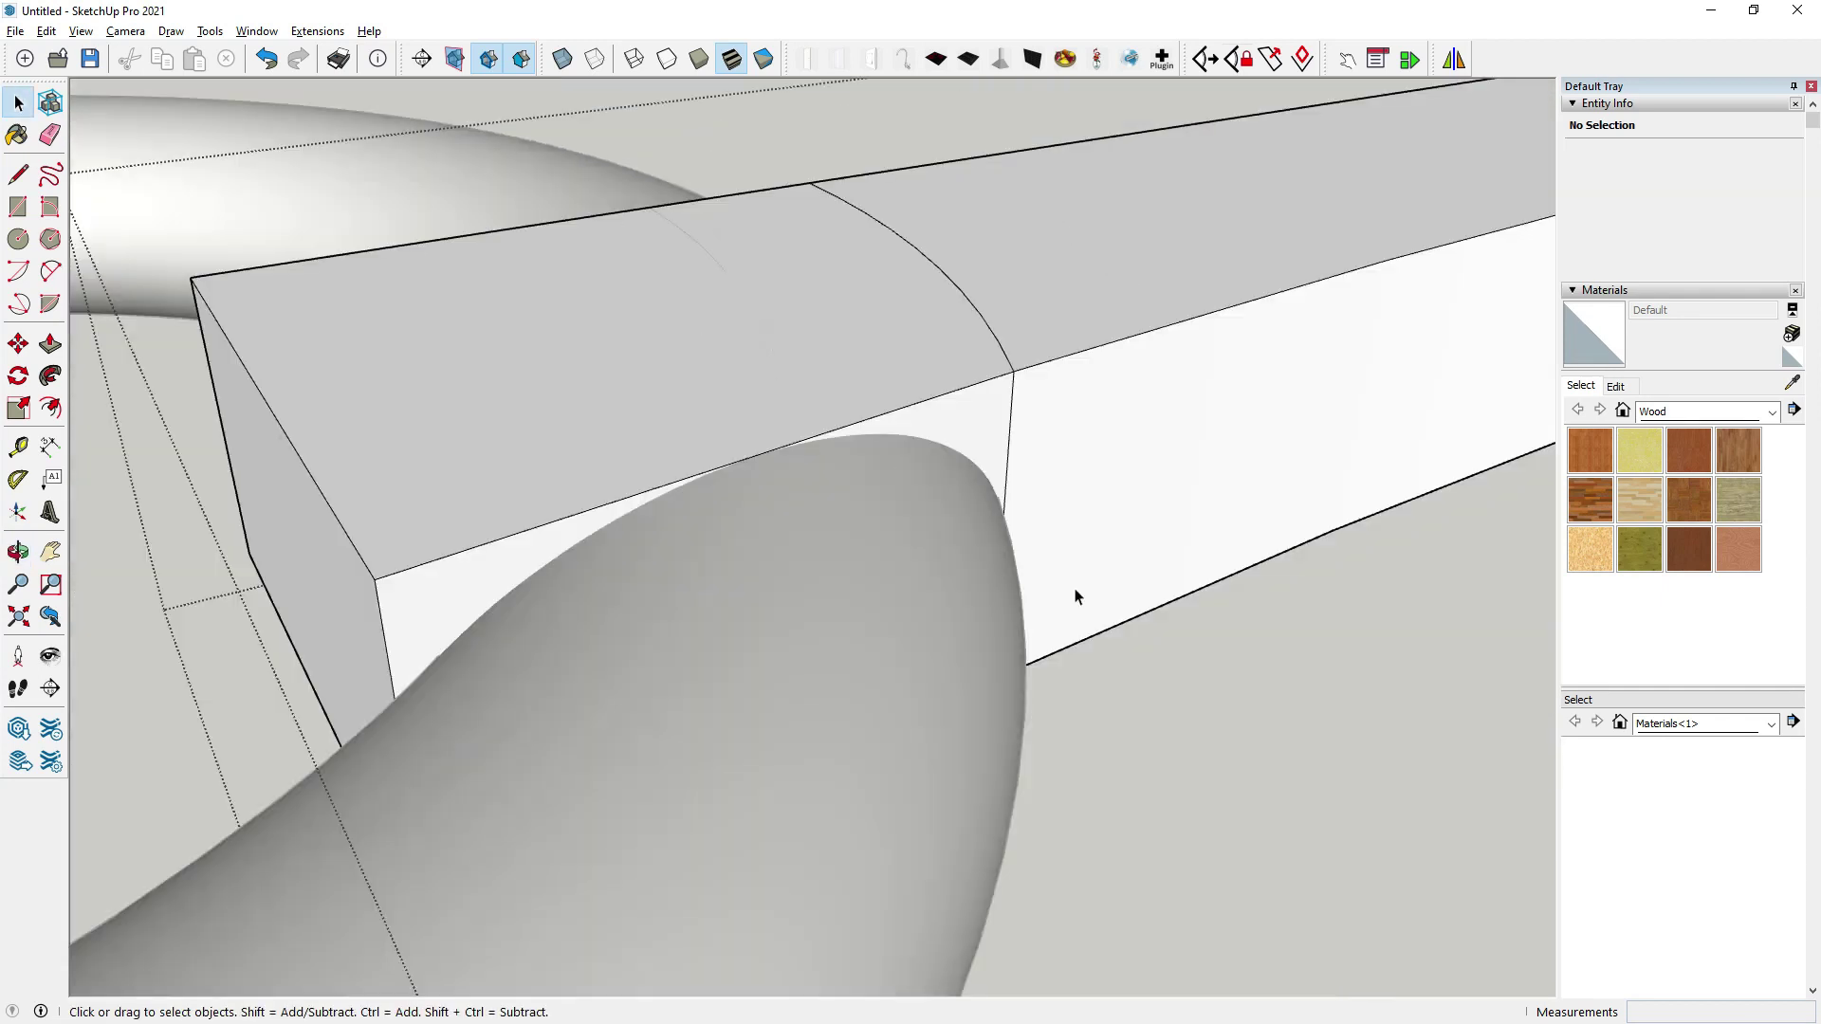
mouse_move(1053, 475)
middle_mouse_down()
mouse_move(655, 565)
mouse_move(707, 564)
middle_mouse_up()
left_click(881, 529)
scroll(976, 548, "down", 1)
scroll(712, 528, "down", 3)
scroll(508, 541, "down", 3)
scroll(546, 565, "down", 1)
left_click(551, 567)
Explode the handle component into loose geometry.
right_click(553, 569)
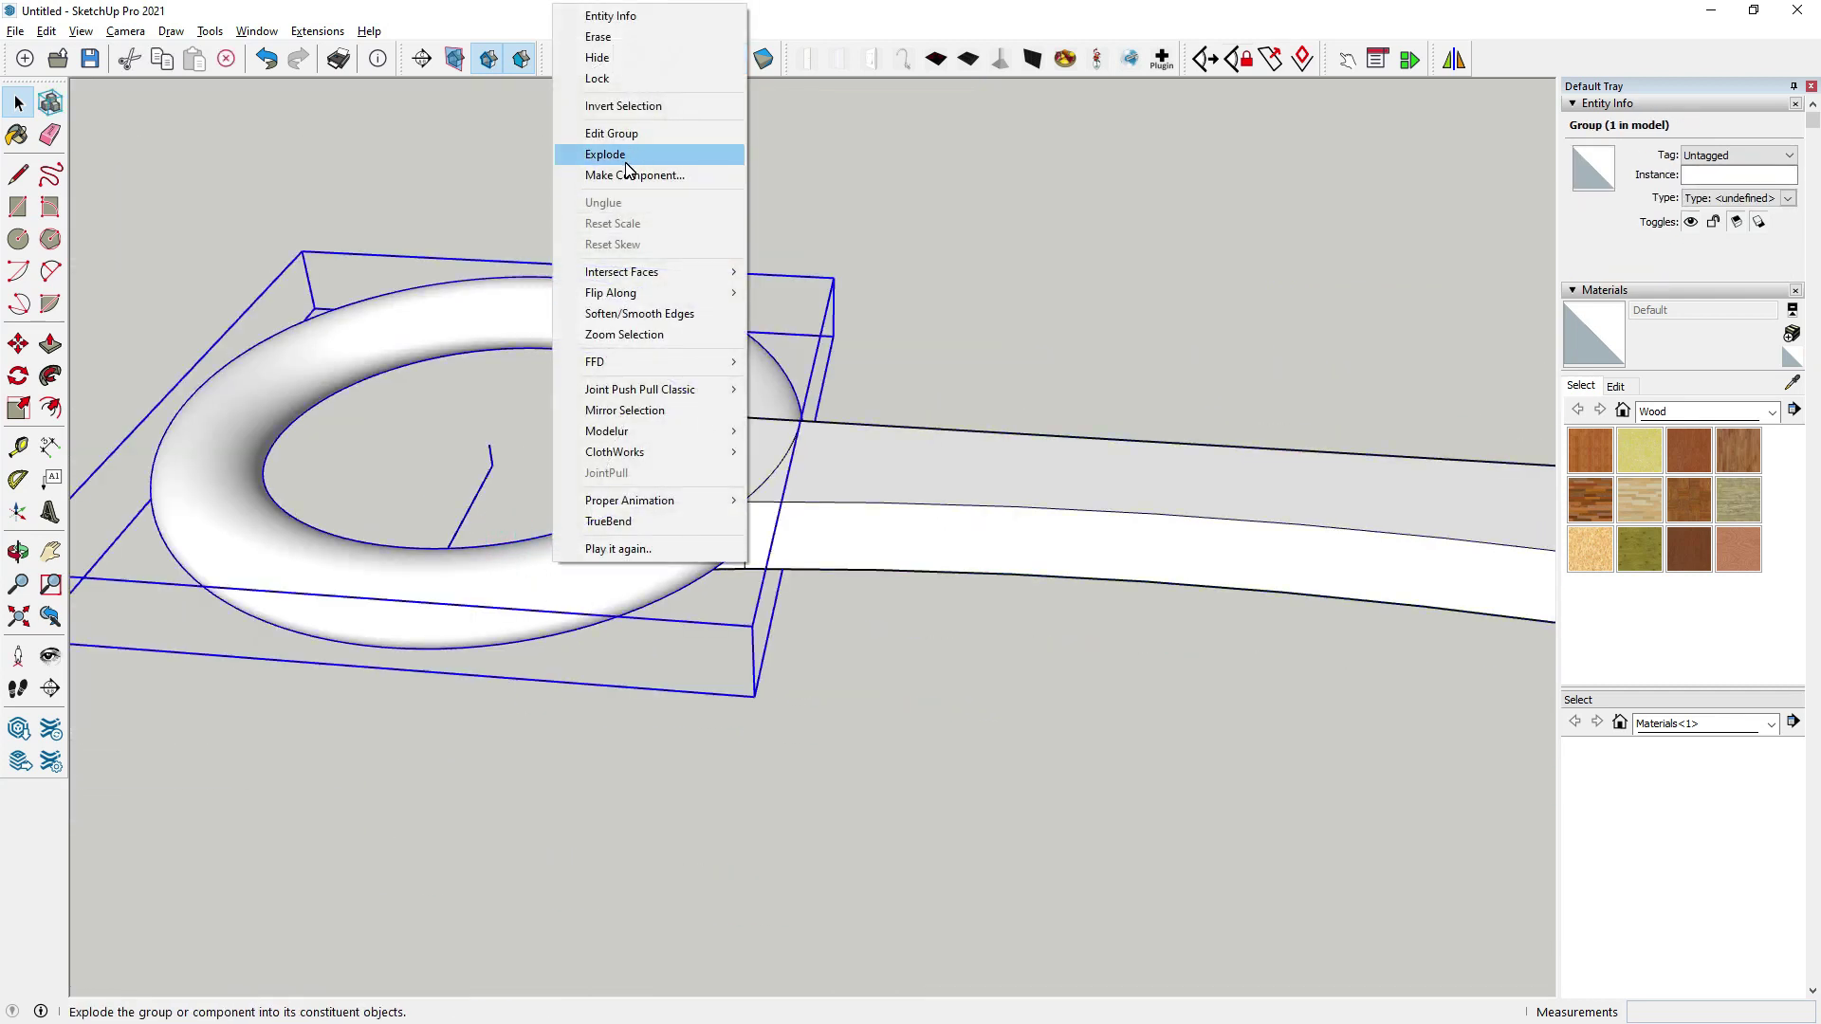
left_click(951, 529)
right_click(927, 517)
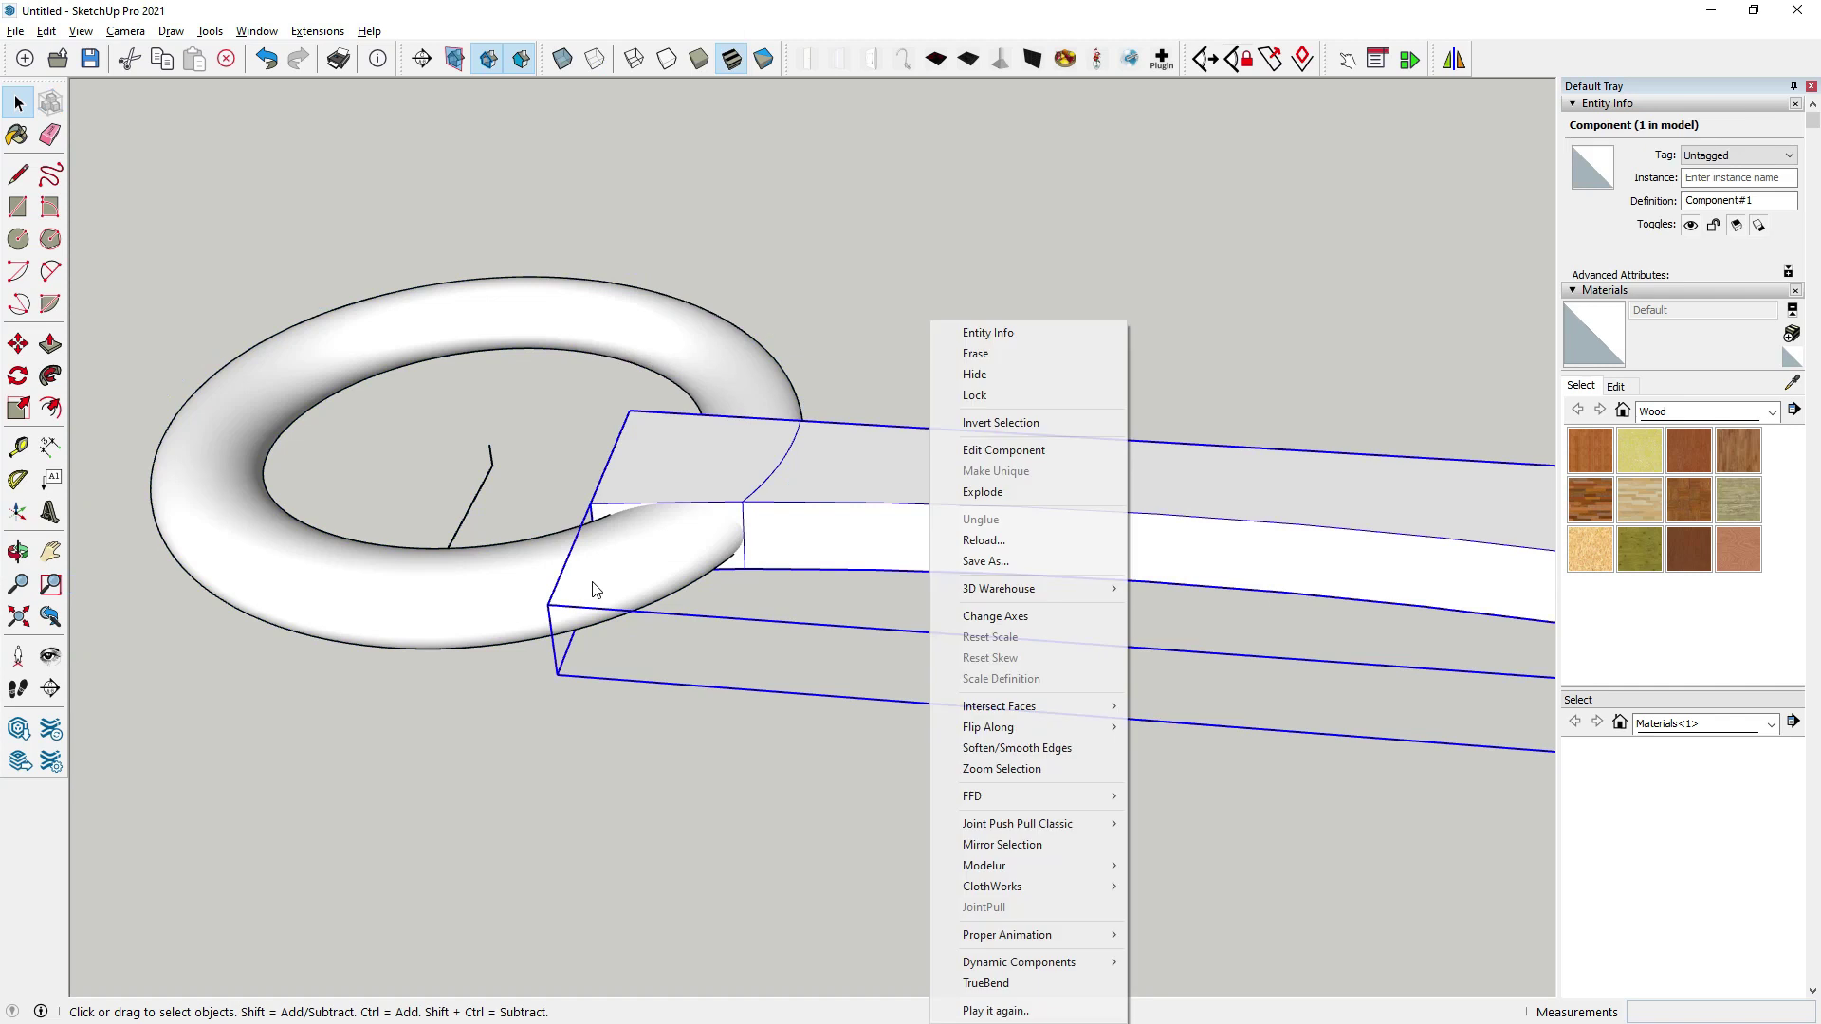
left_click(854, 463)
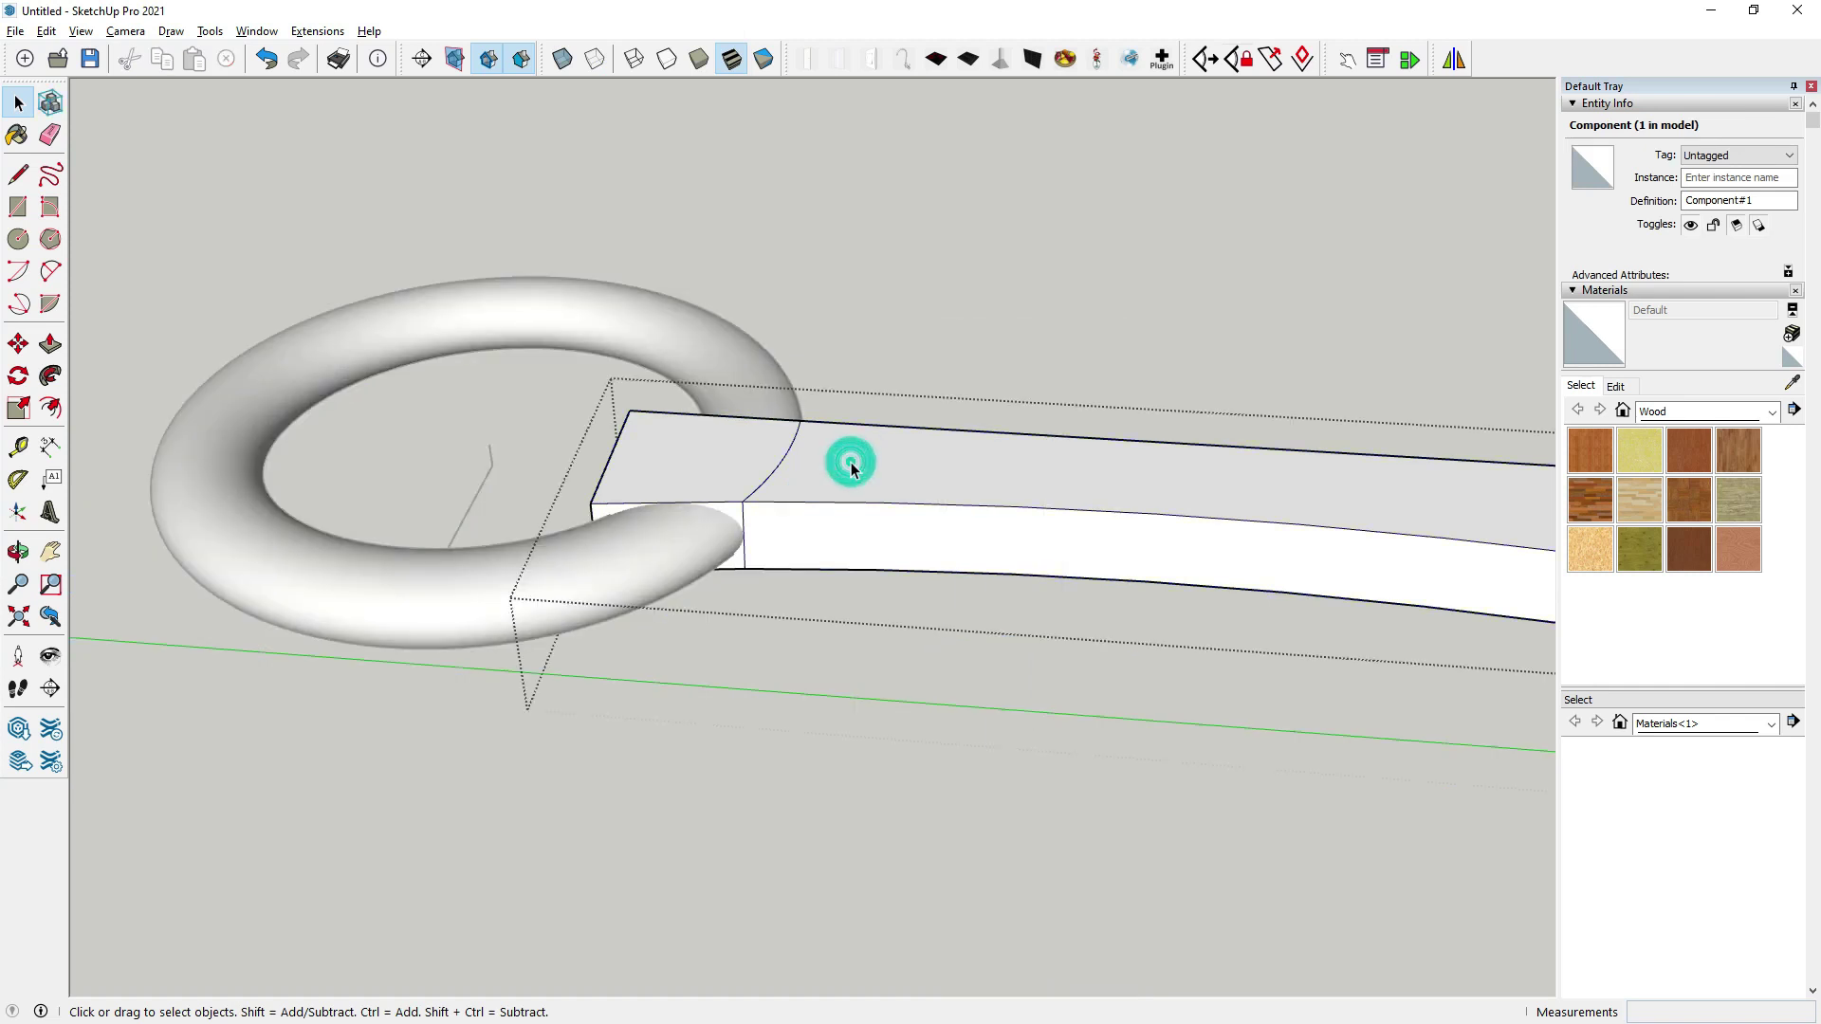
right_click(840, 495)
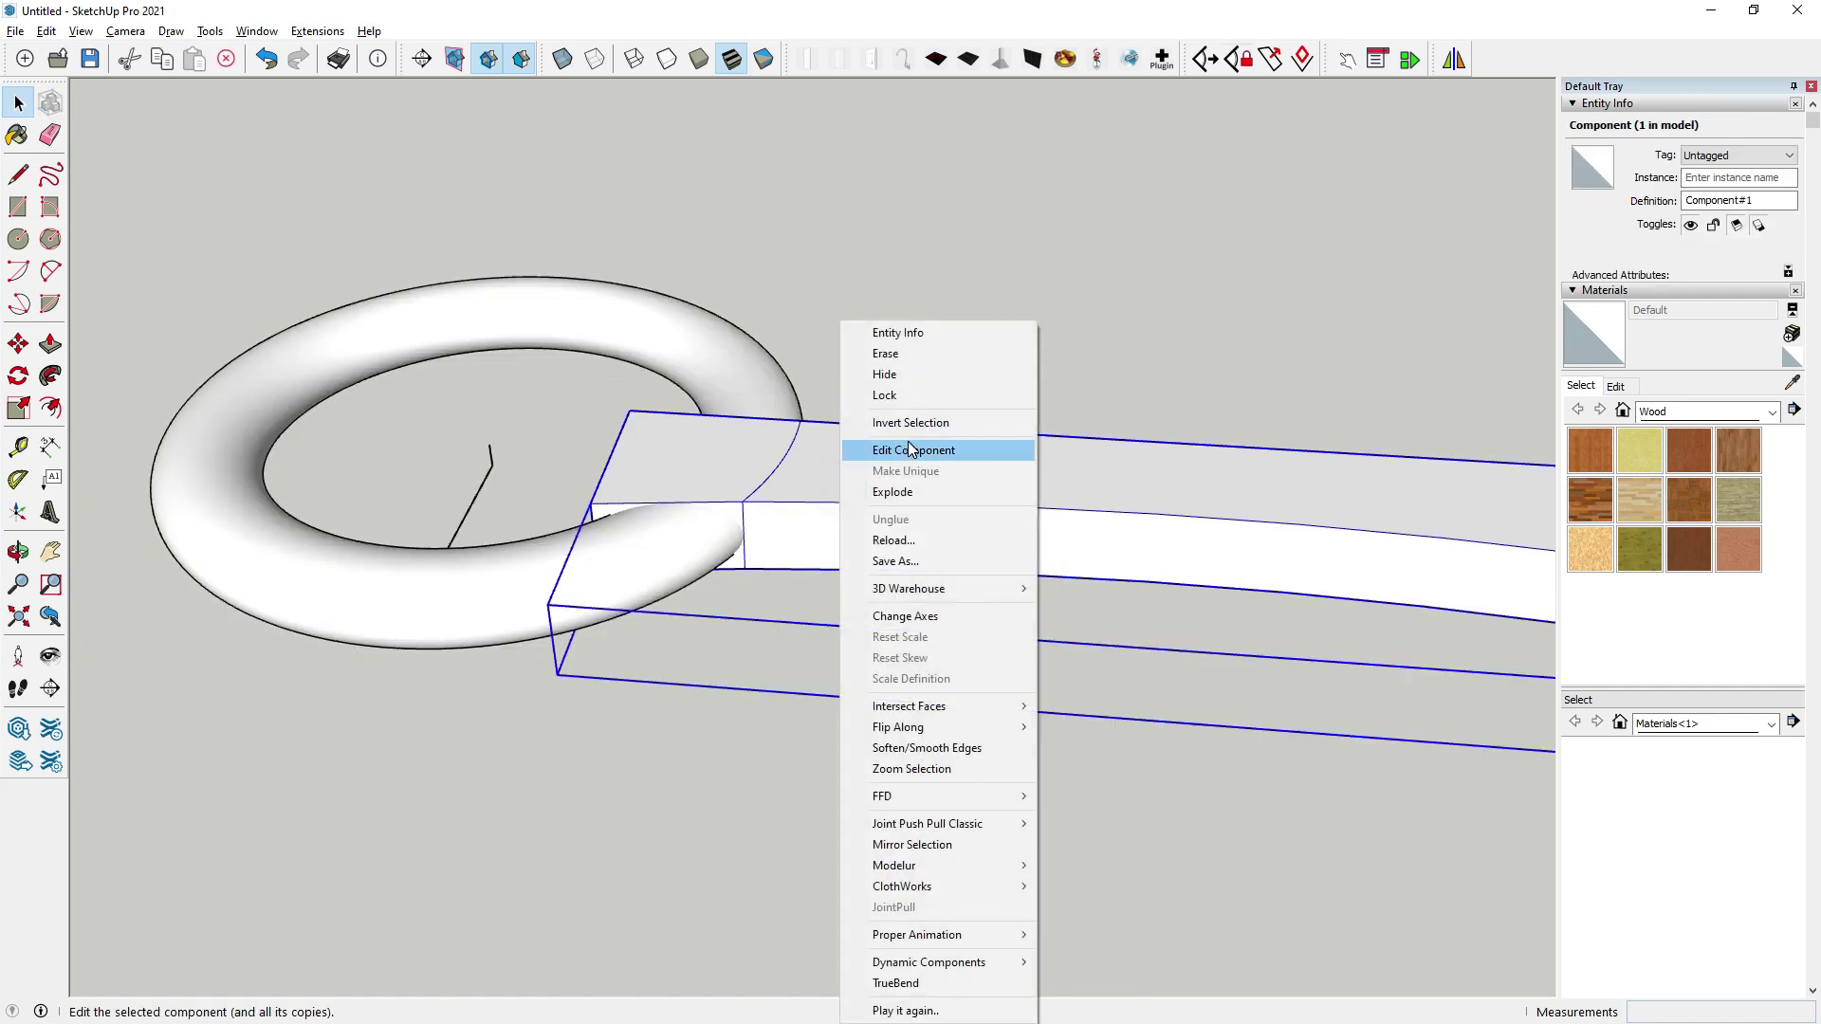
left_click(887, 491)
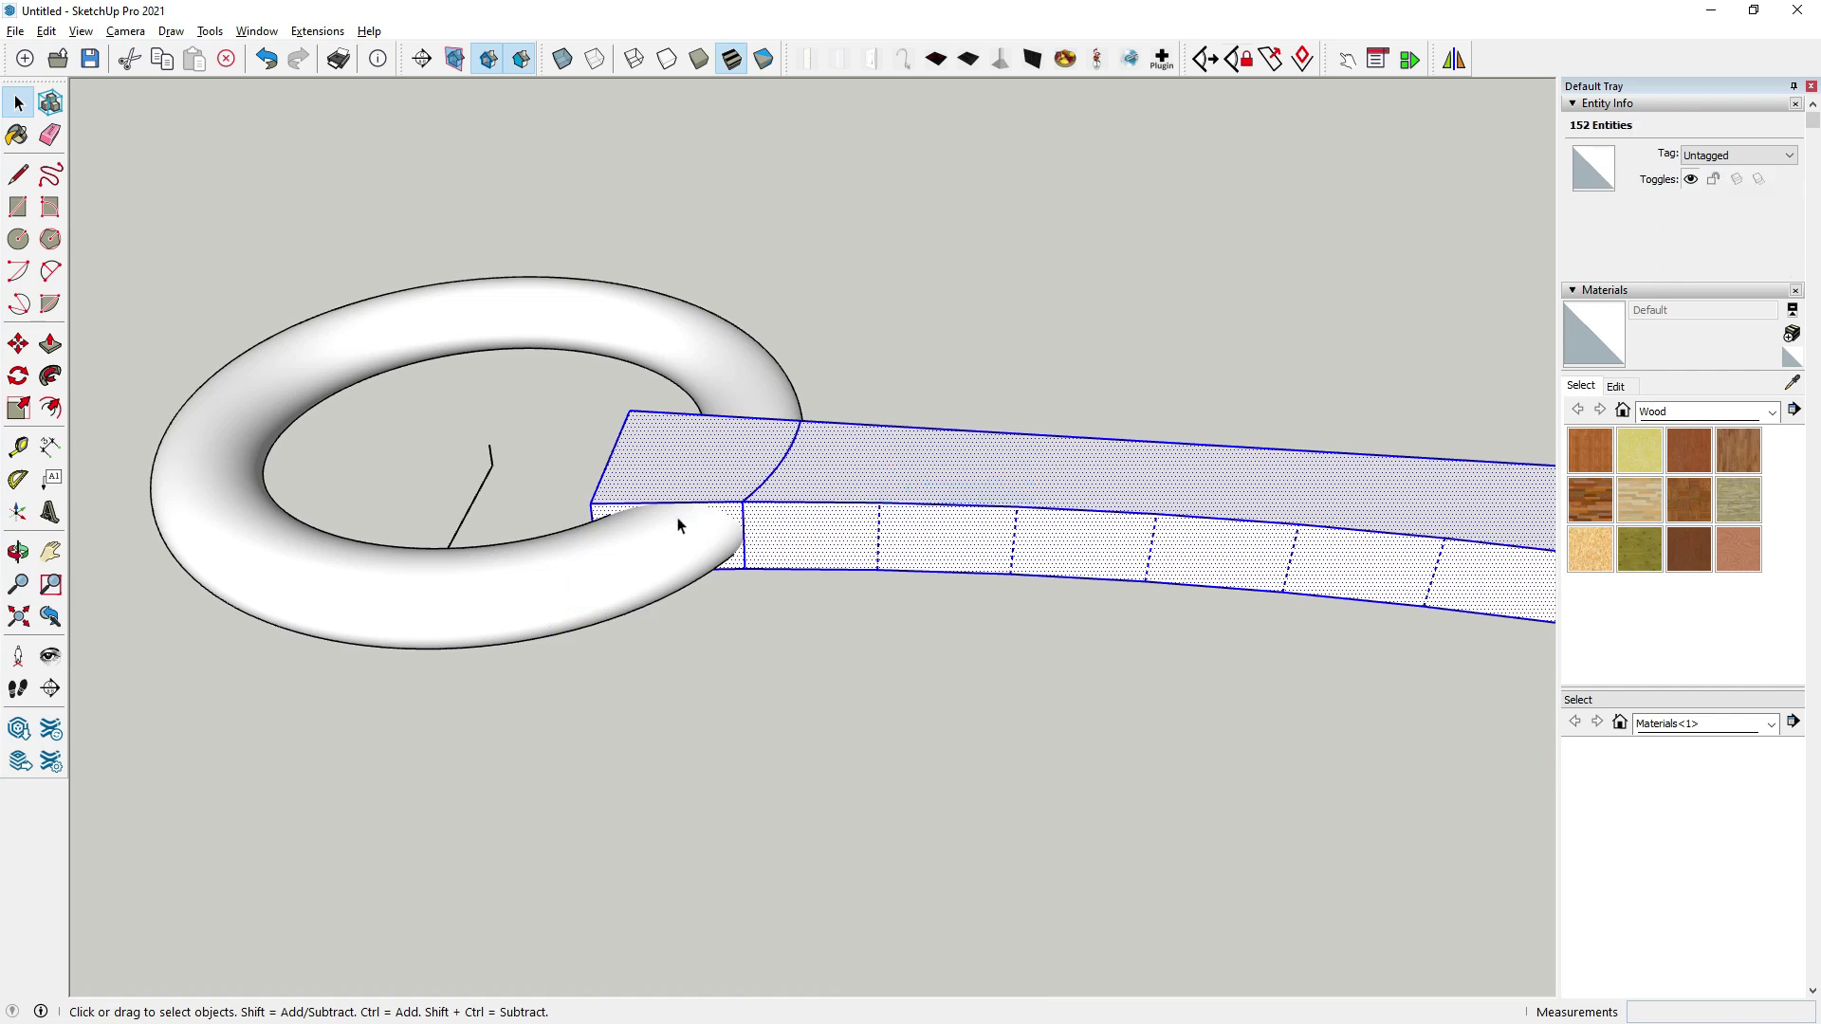
Erase the handle's front faces lying inside the ring pommel.
left_click(675, 526)
scroll(669, 536, "up", 2)
scroll(851, 435, "up", 3)
left_click(911, 419)
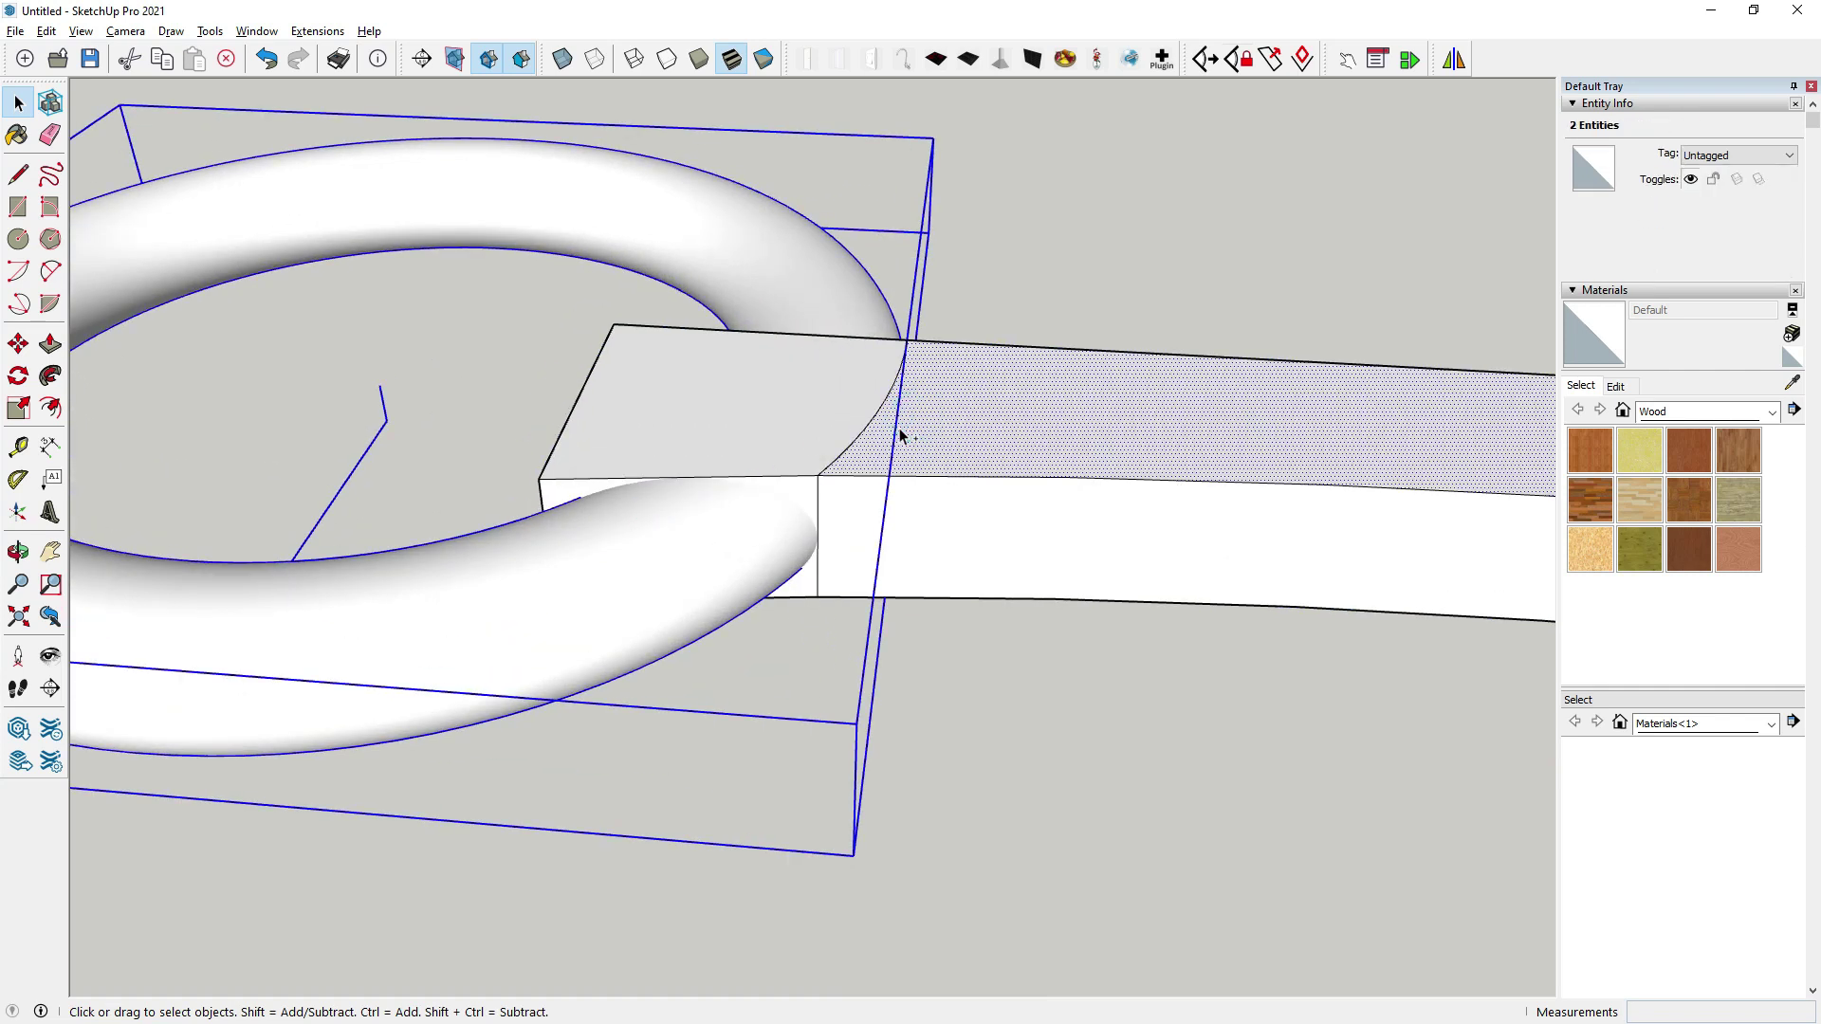
scroll(846, 509, "up", 2)
scroll(812, 529, "up", 2)
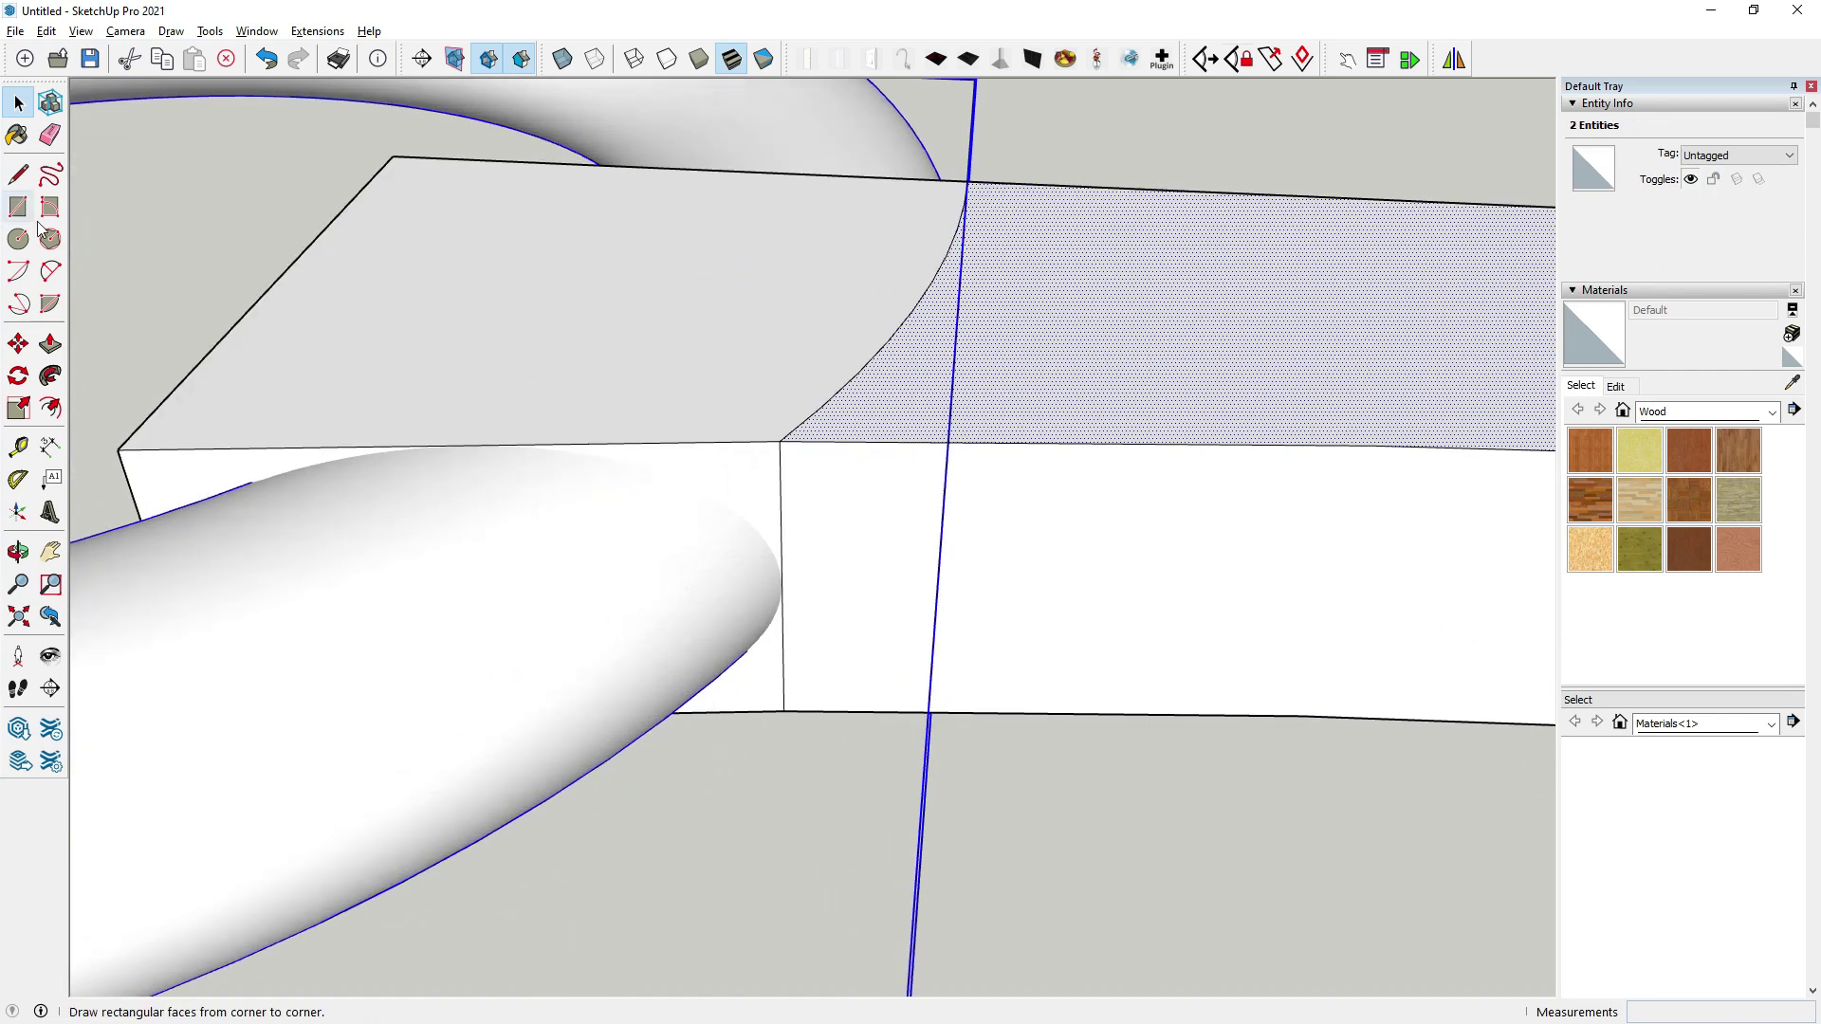
left_click(50, 134)
left_click(779, 497)
scroll(833, 460, "down", 3)
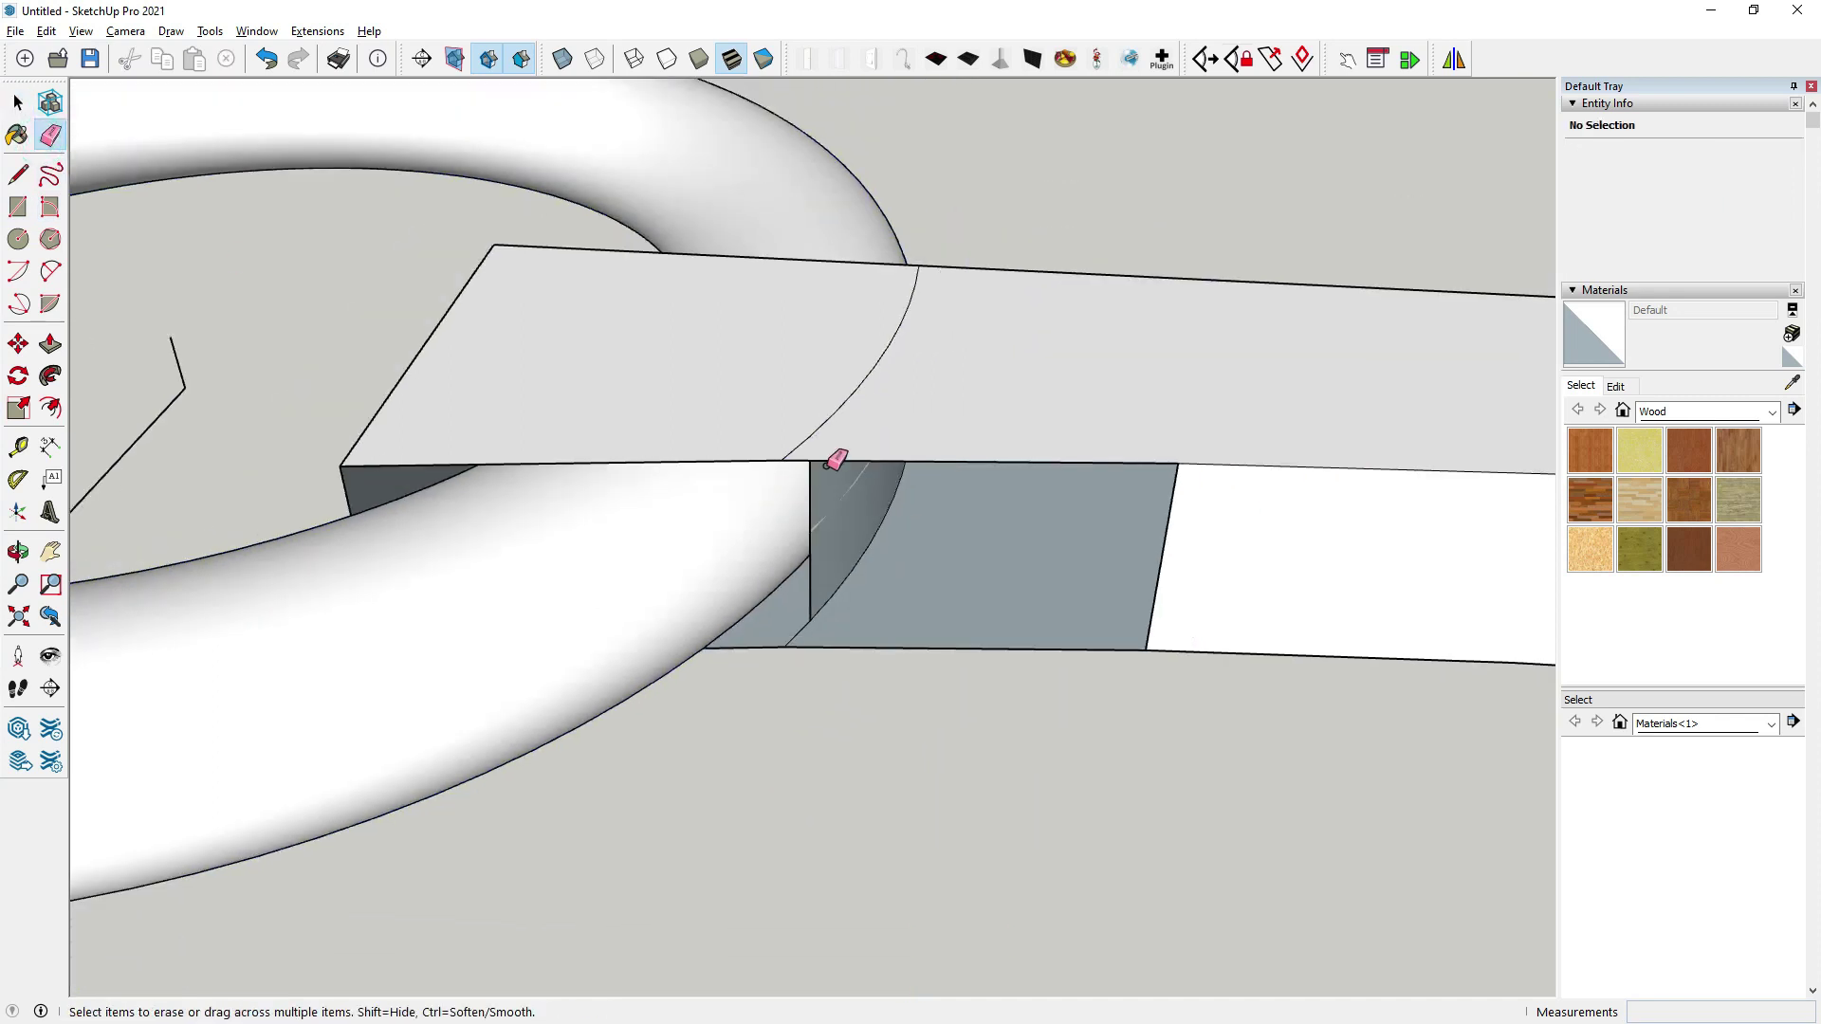
scroll(835, 460, "up", 3)
Delete the handle's end face beyond the ring's arc.
middle_click_drag(826, 479, 1005, 795)
key("space")
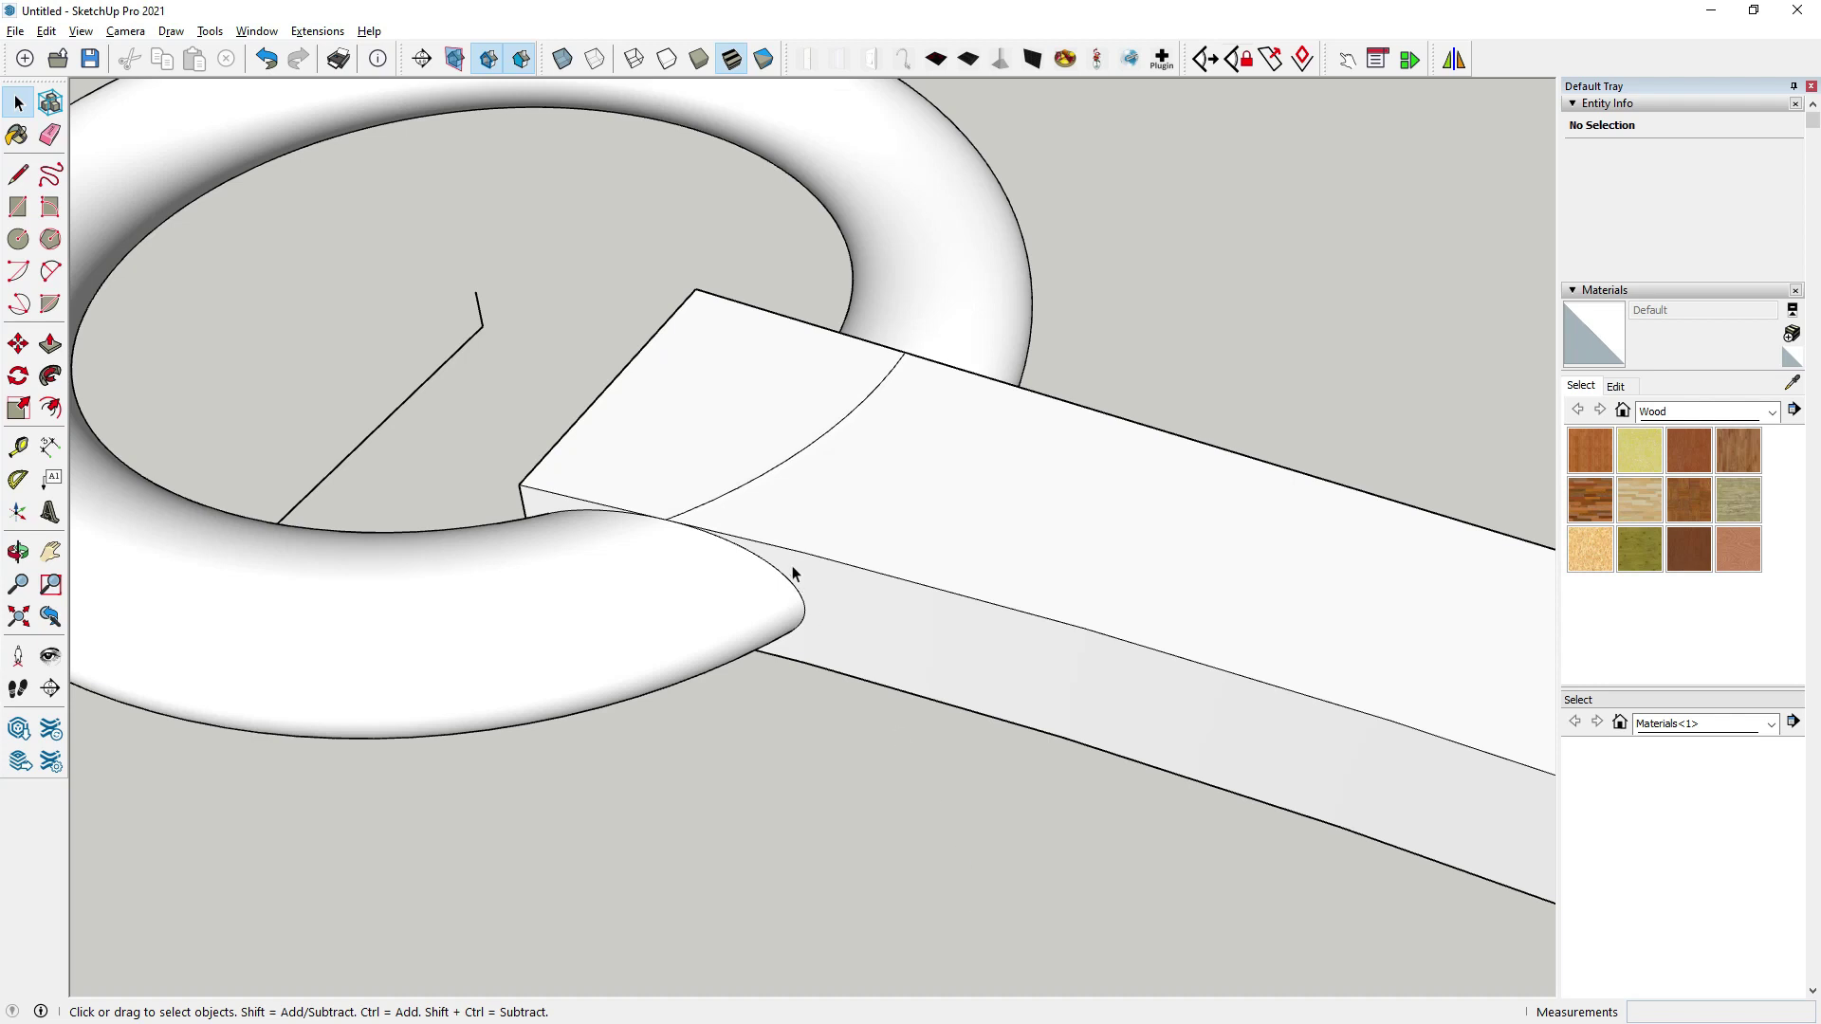
scroll(793, 566, "up", 2)
mouse_move(829, 637)
middle_mouse_down()
mouse_move(875, 358)
mouse_move(497, 528)
mouse_move(935, 552)
mouse_move(237, 551)
mouse_move(123, 487)
middle_mouse_up()
left_click(1136, 400)
mouse_move(1136, 400)
middle_mouse_down()
mouse_move(789, 590)
mouse_move(958, 569)
middle_mouse_up()
key("Delete")
Delete the handle's front side face, then undo to restore the end face.
left_click(1104, 689)
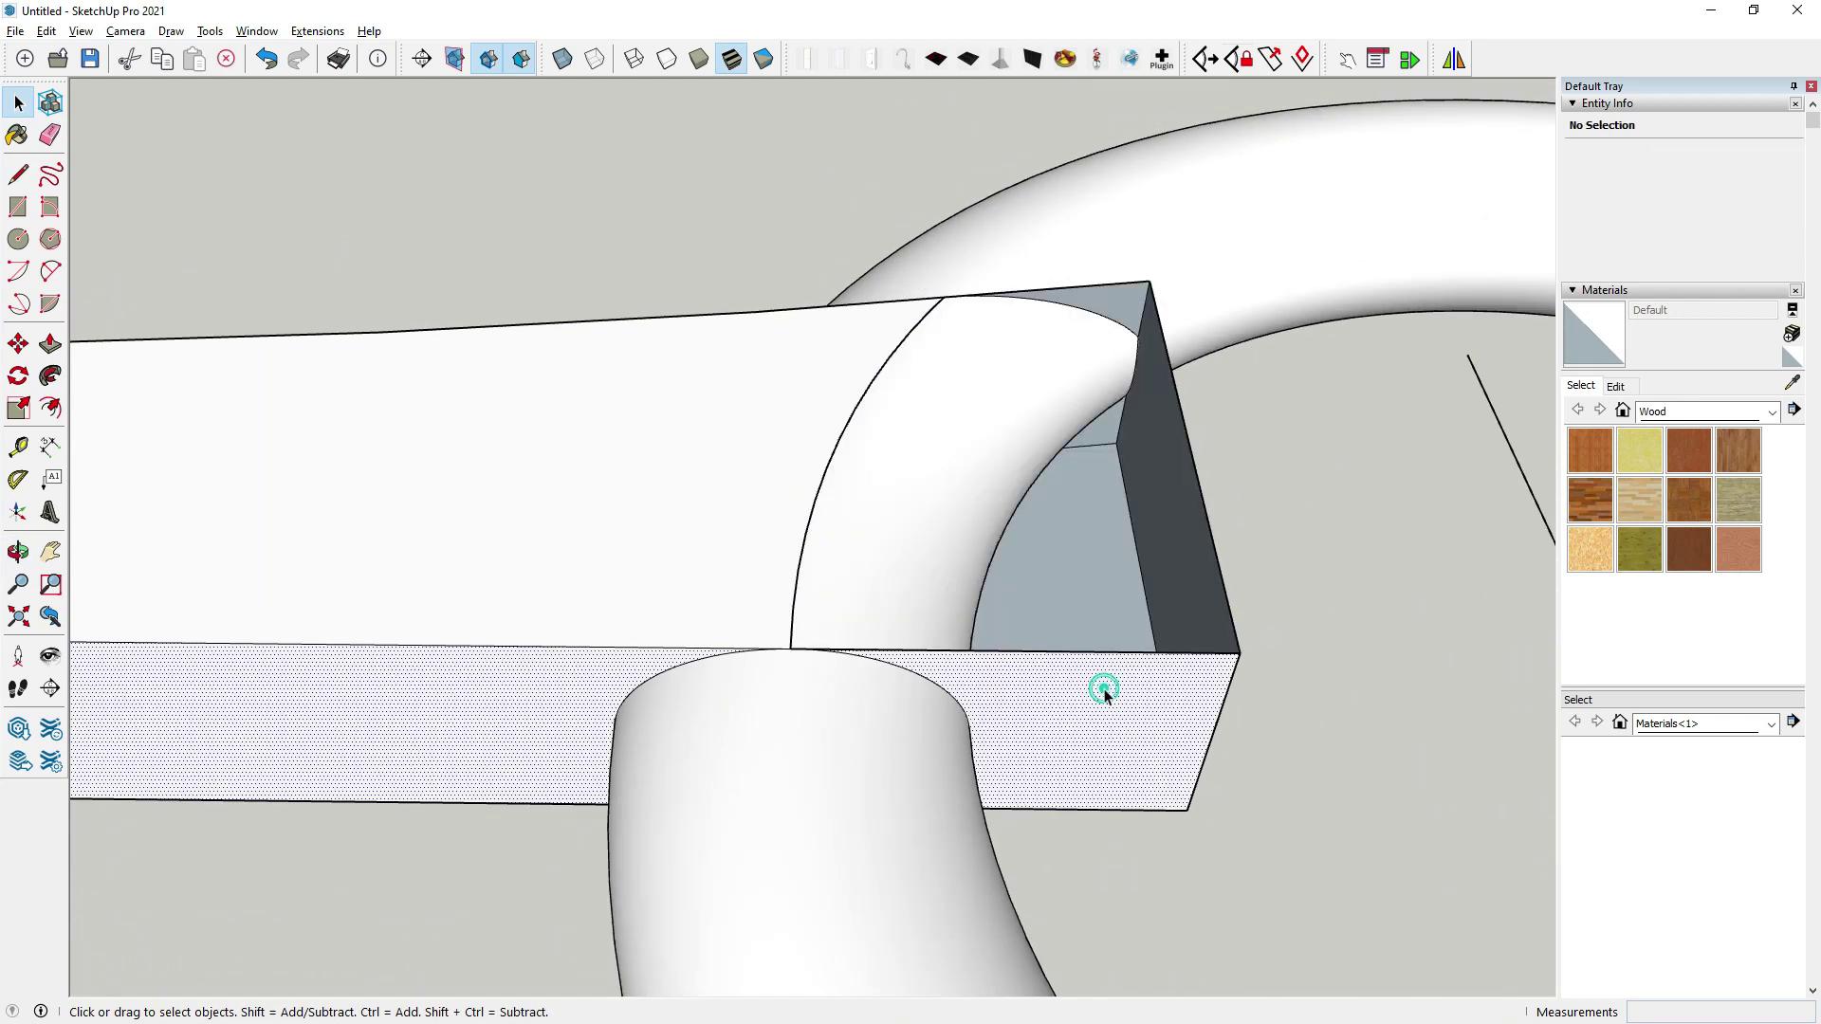
key("Delete")
key("ctrl+z")
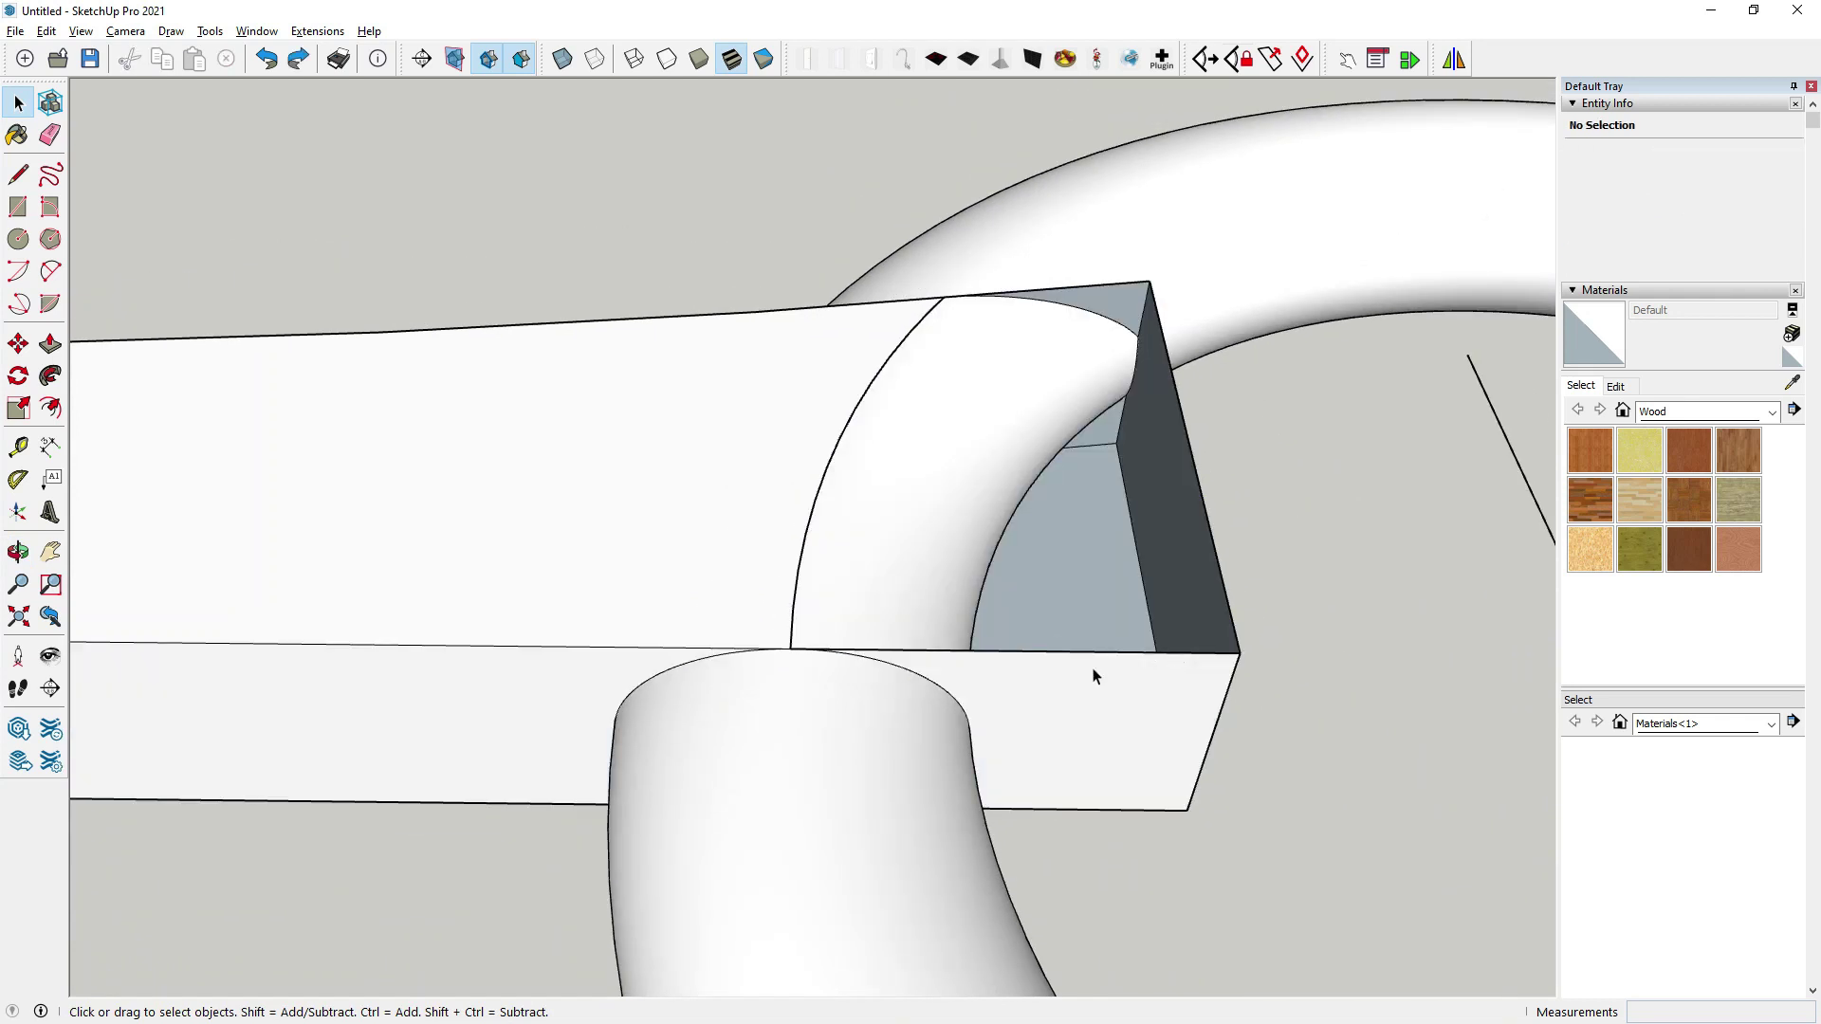
scroll(1094, 670, "up", 2)
scroll(972, 671, "up", 2)
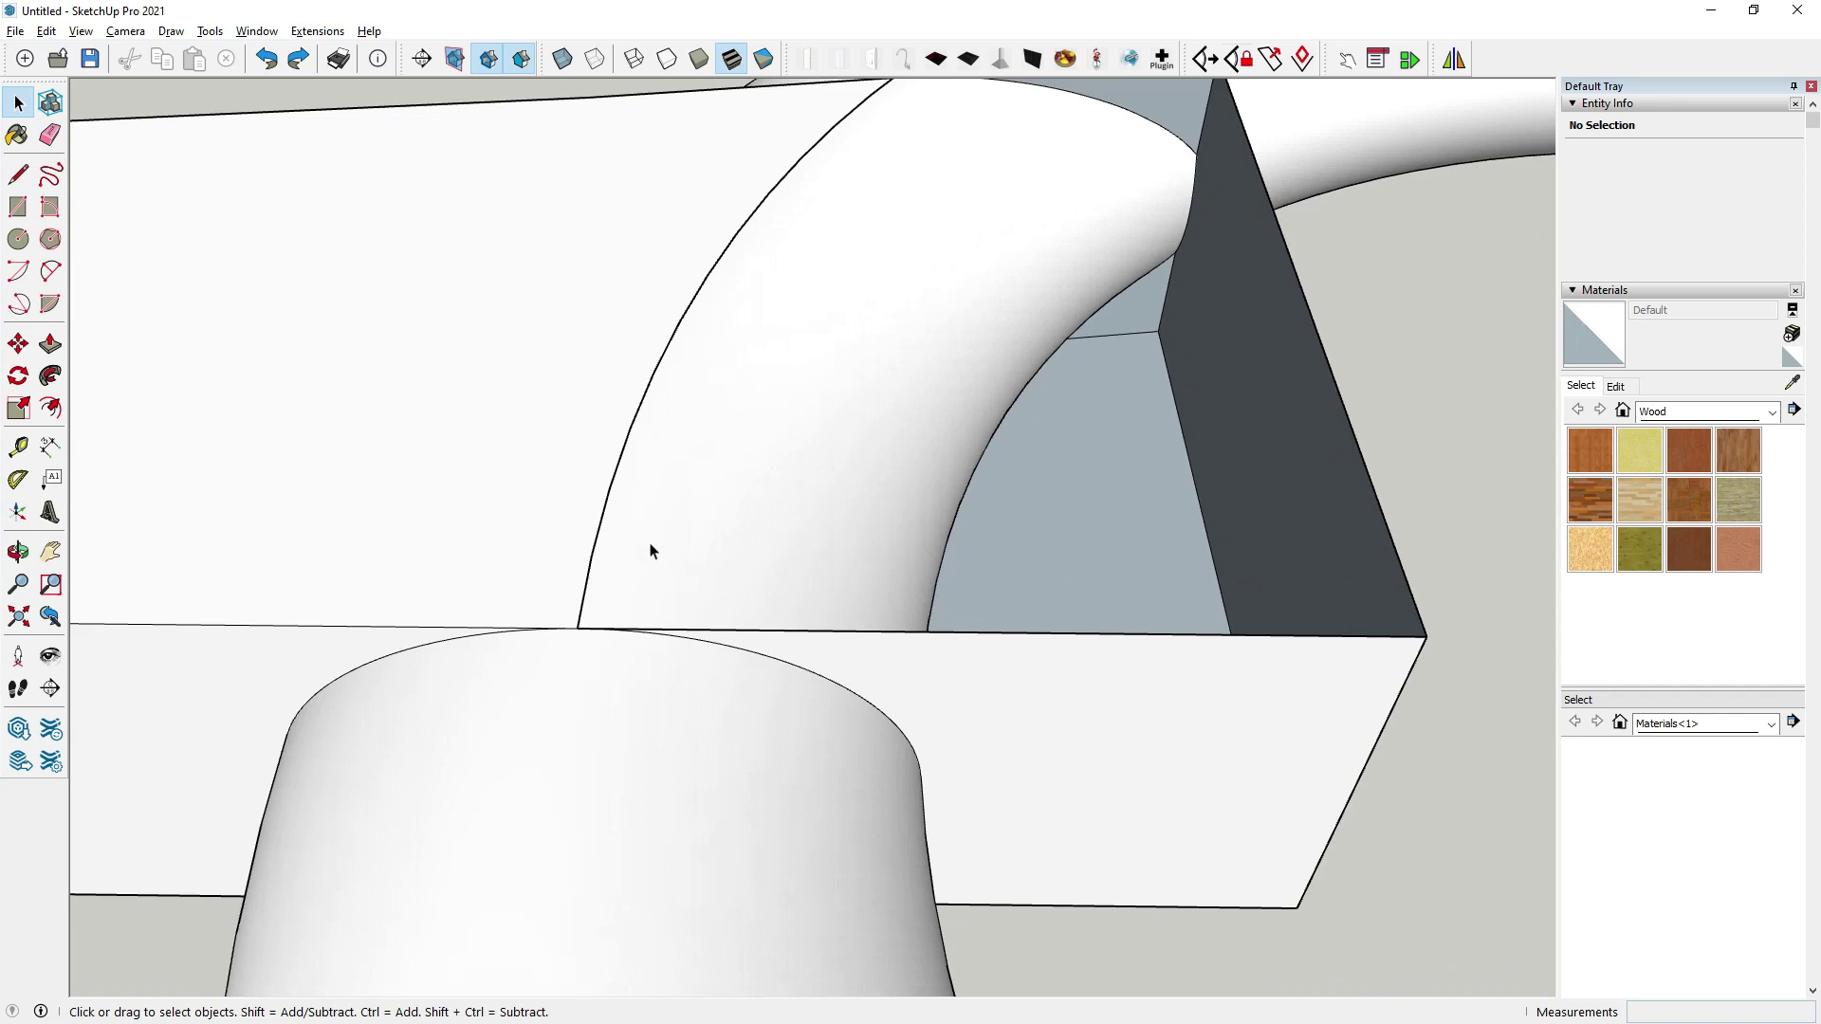
Erase the stray edge at the junction of the ring pommel and handle.
left_click(18, 175)
scroll(565, 598, "up", 2)
scroll(613, 652, "up", 1)
key("e")
scroll(613, 653, "down", 5)
mouse_move(664, 627)
middle_mouse_down()
mouse_move(919, 581)
mouse_move(743, 569)
middle_mouse_up()
scroll(825, 610, "up", 2)
scroll(977, 586, "up", 2)
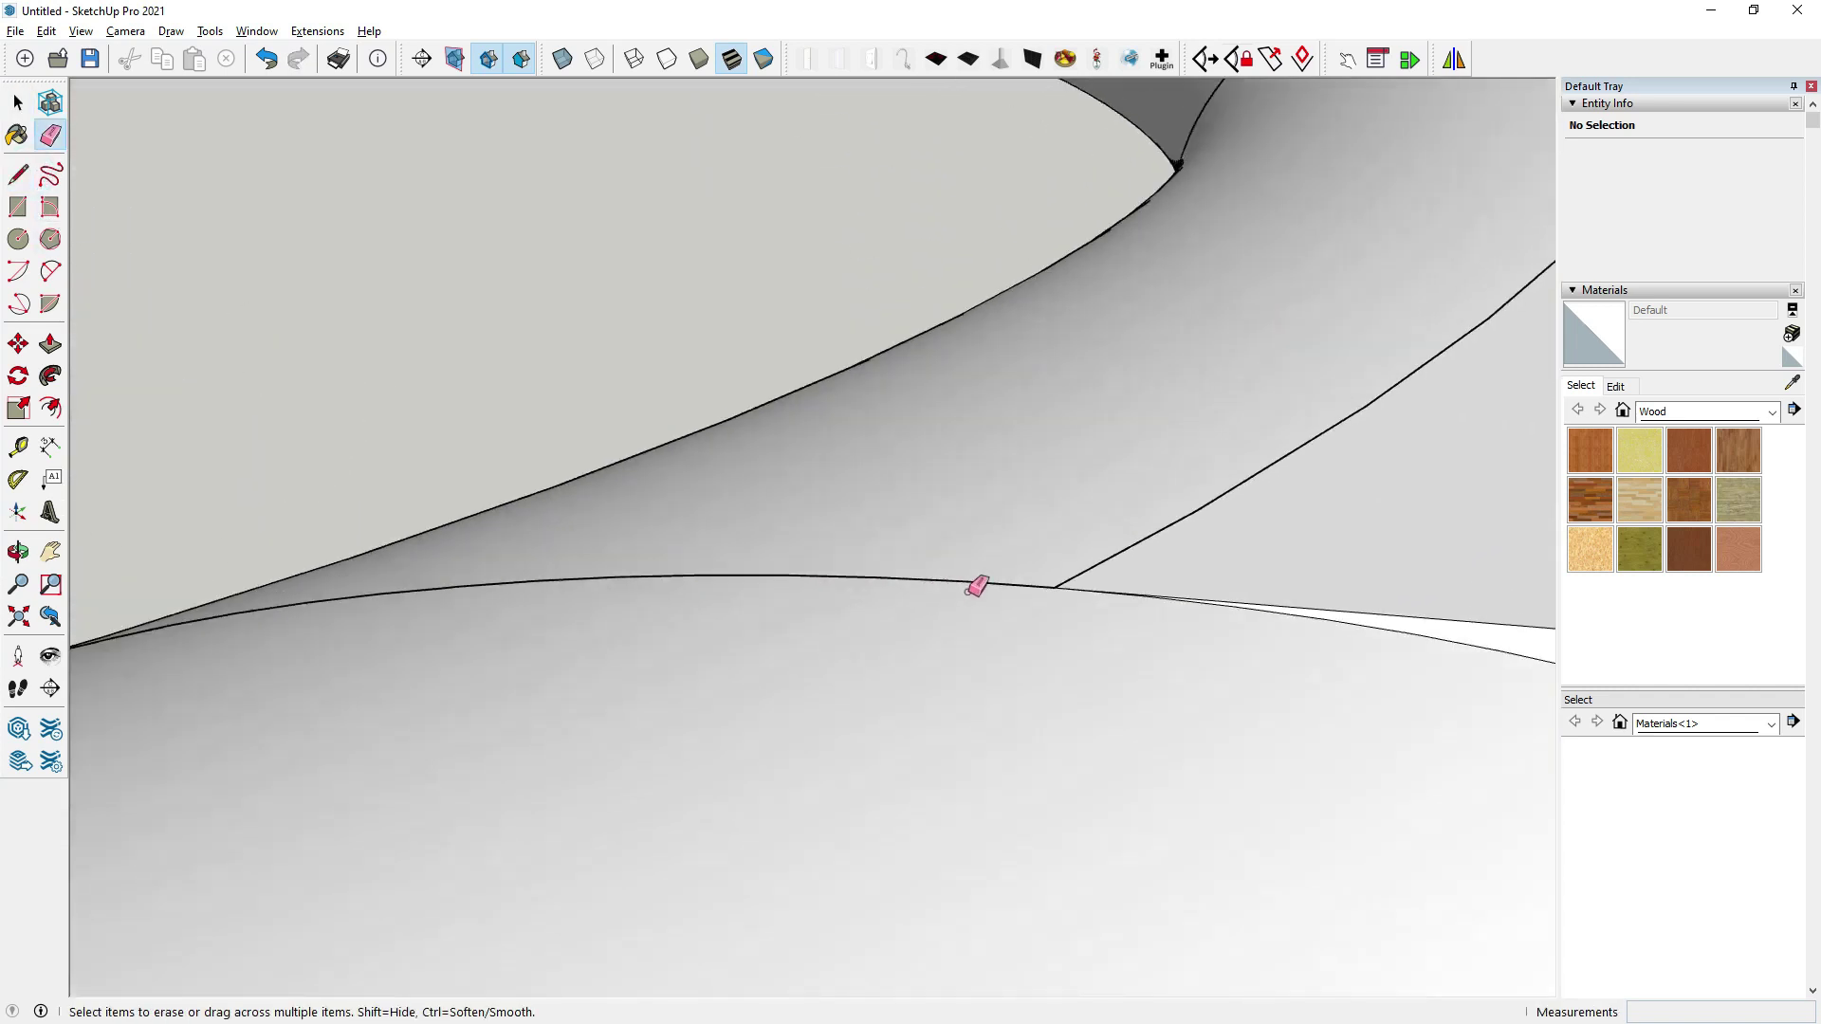
left_click(1050, 559)
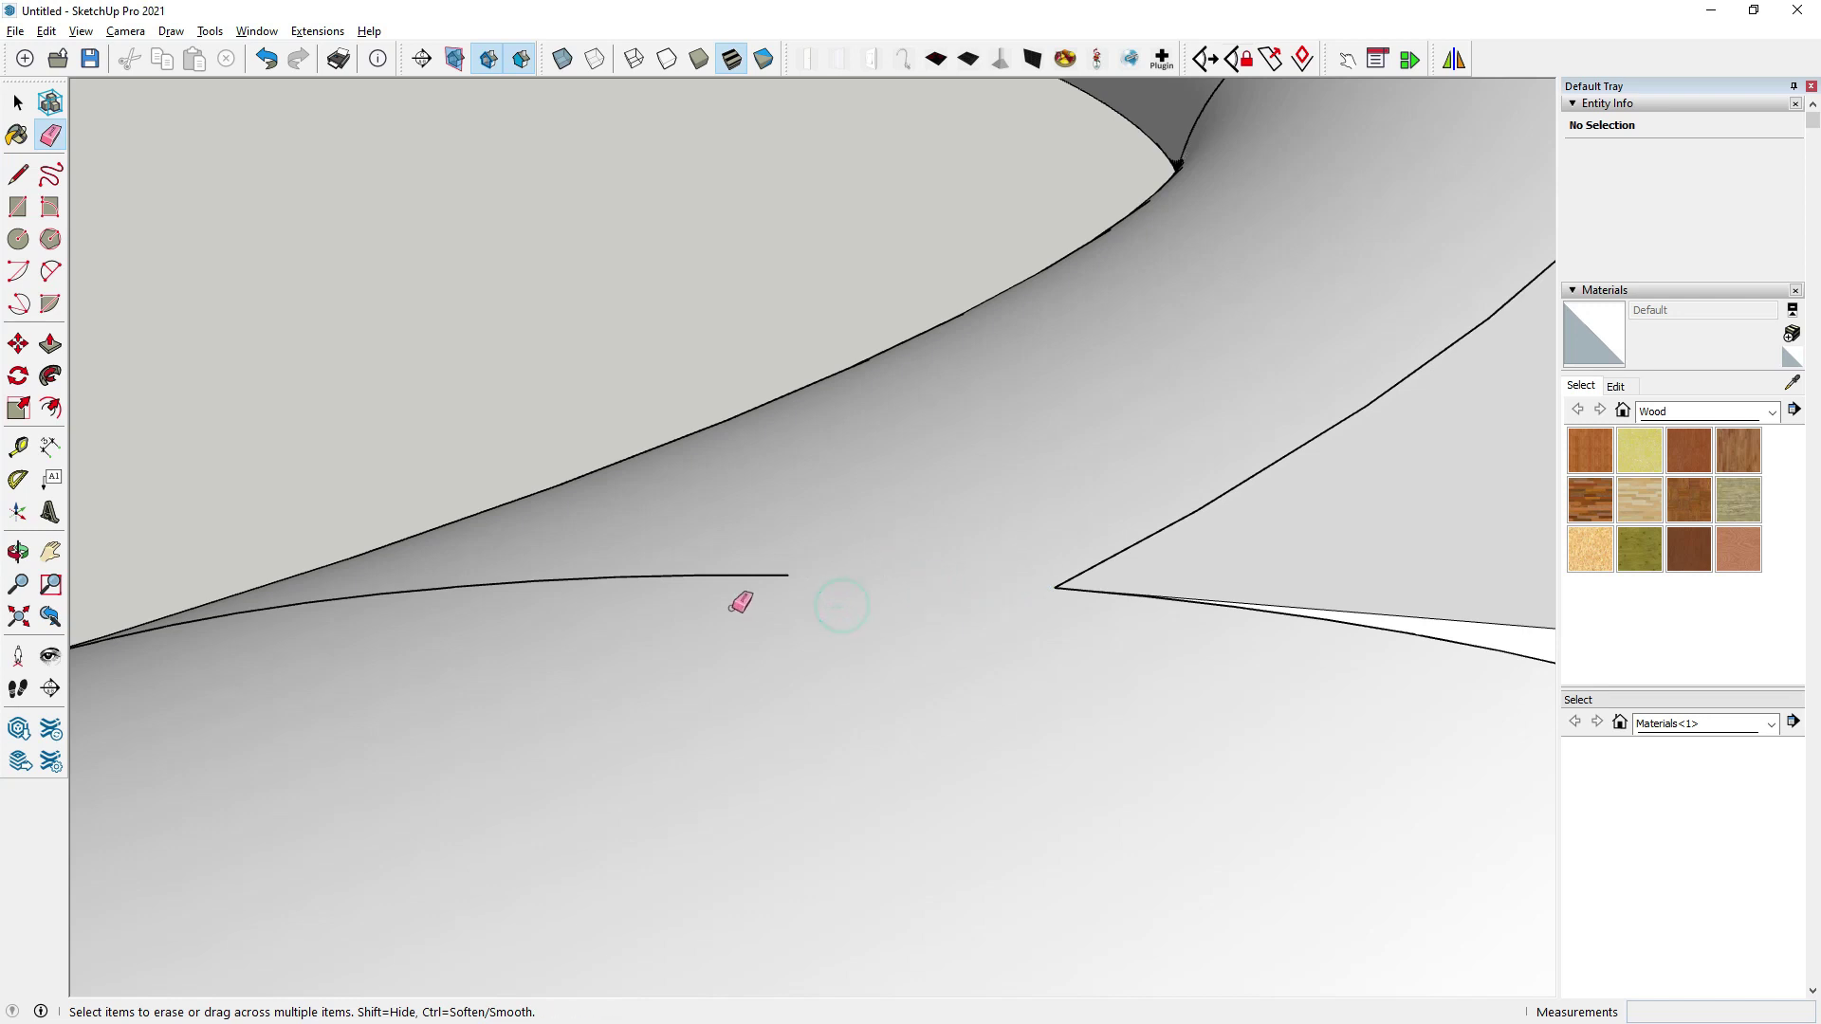
scroll(715, 529, "down", 3)
scroll(719, 437, "down", 3)
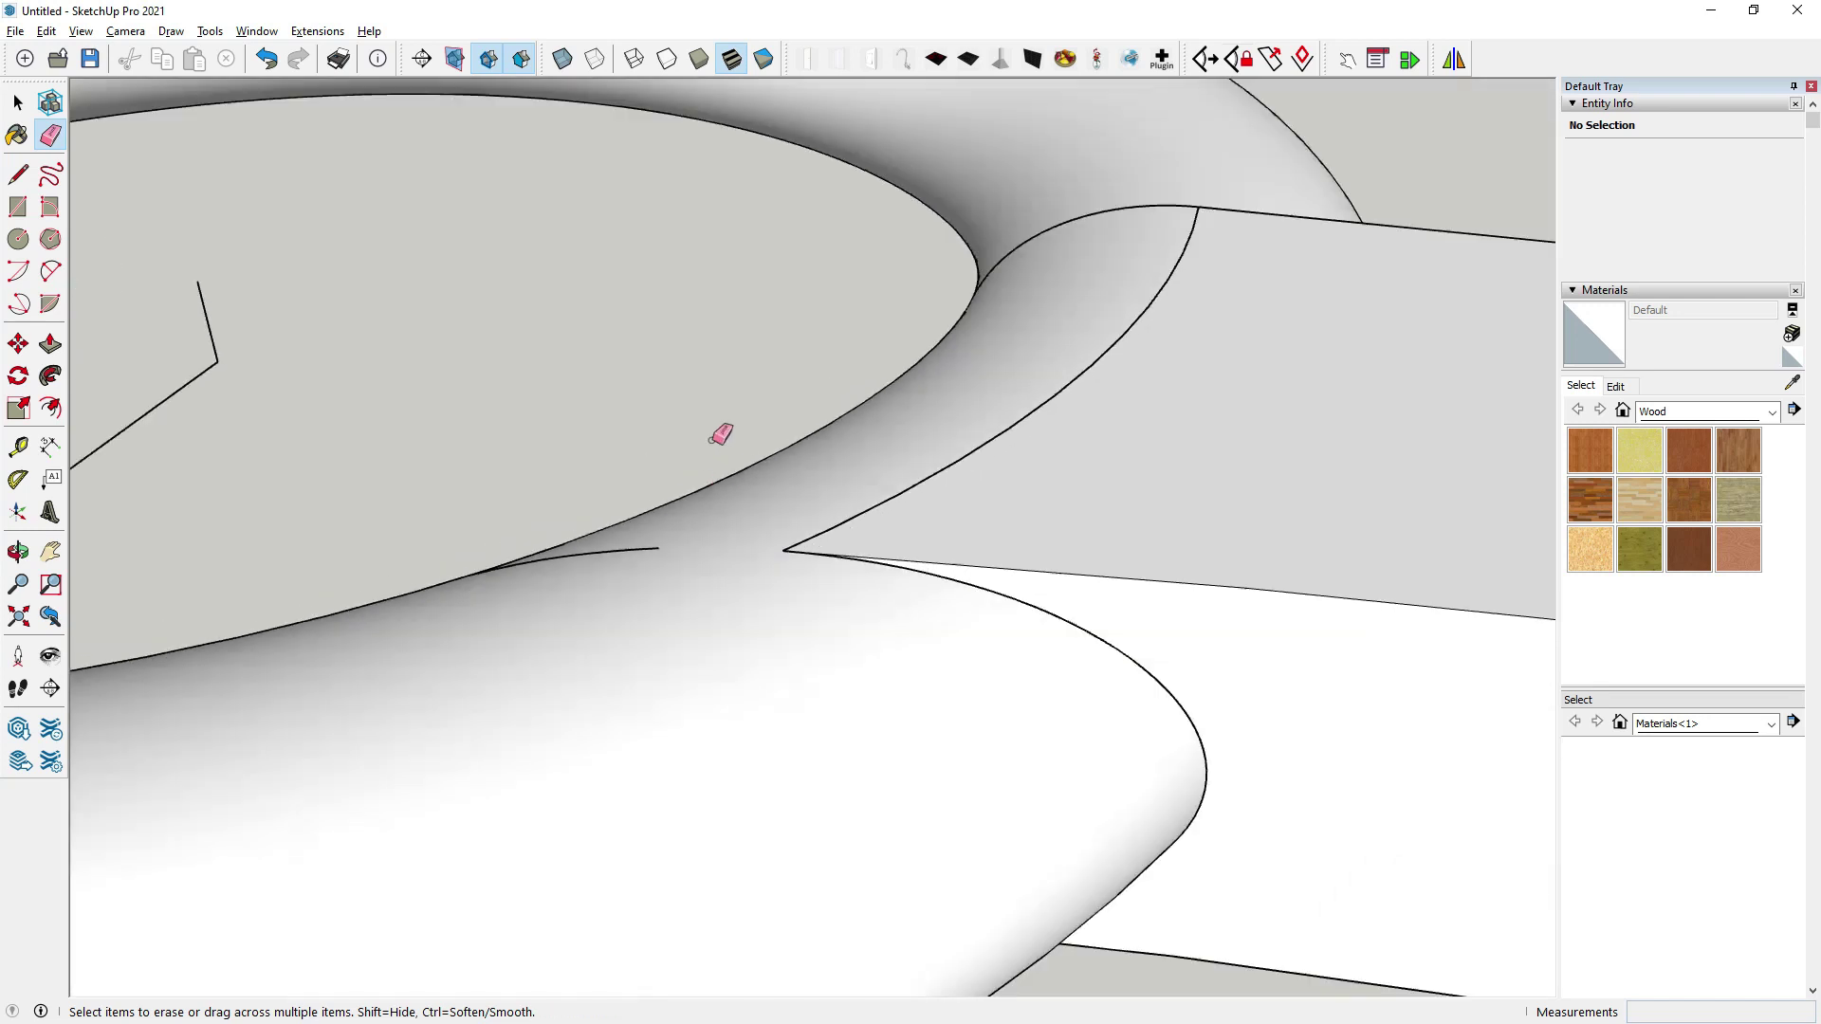
scroll(755, 683, "down", 3)
scroll(930, 571, "down", 2)
Select the handle strip face and handle group while orbiting around the ring.
key("space")
left_click(1049, 541)
middle_click_drag(1050, 541, 862, 467)
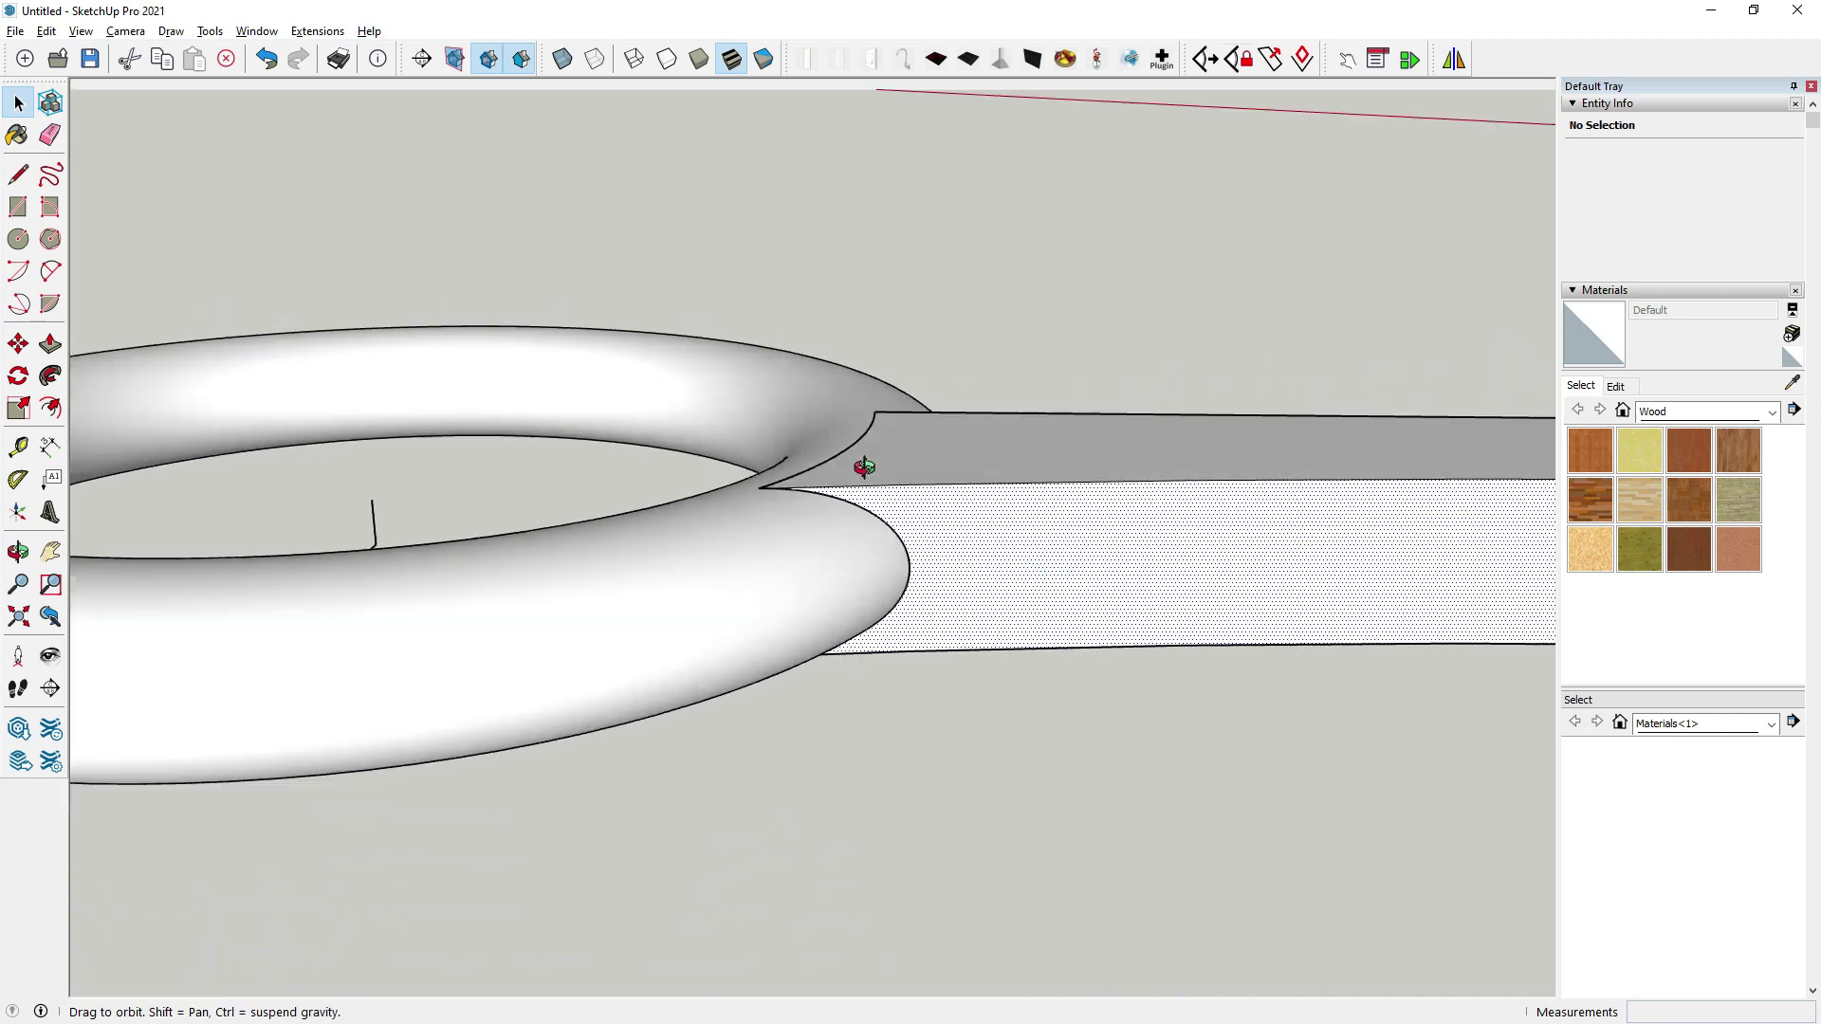
scroll(943, 532, "up", 3)
mouse_move(923, 580)
middle_mouse_down()
mouse_move(613, 484)
mouse_move(971, 577)
mouse_move(799, 369)
middle_mouse_up()
scroll(516, 504, "up", 2)
scroll(709, 378, "up", 2)
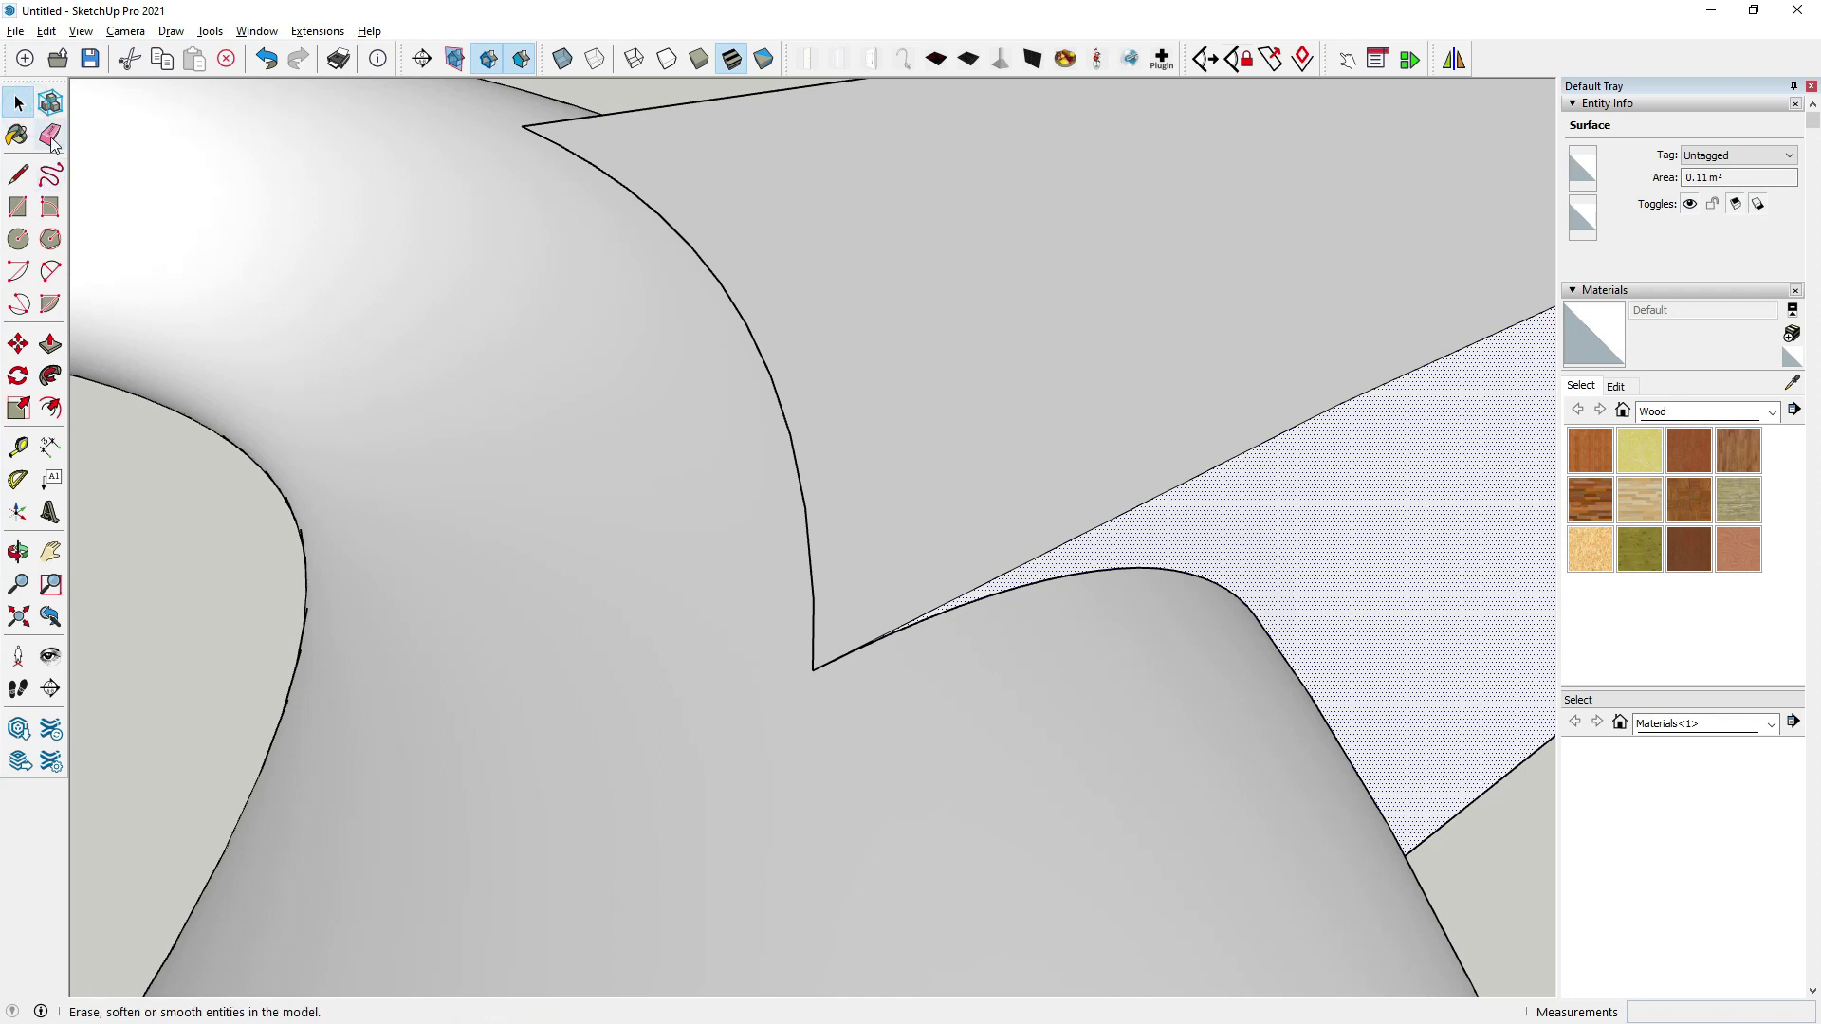
left_click(793, 598)
scroll(812, 631, "down", 2)
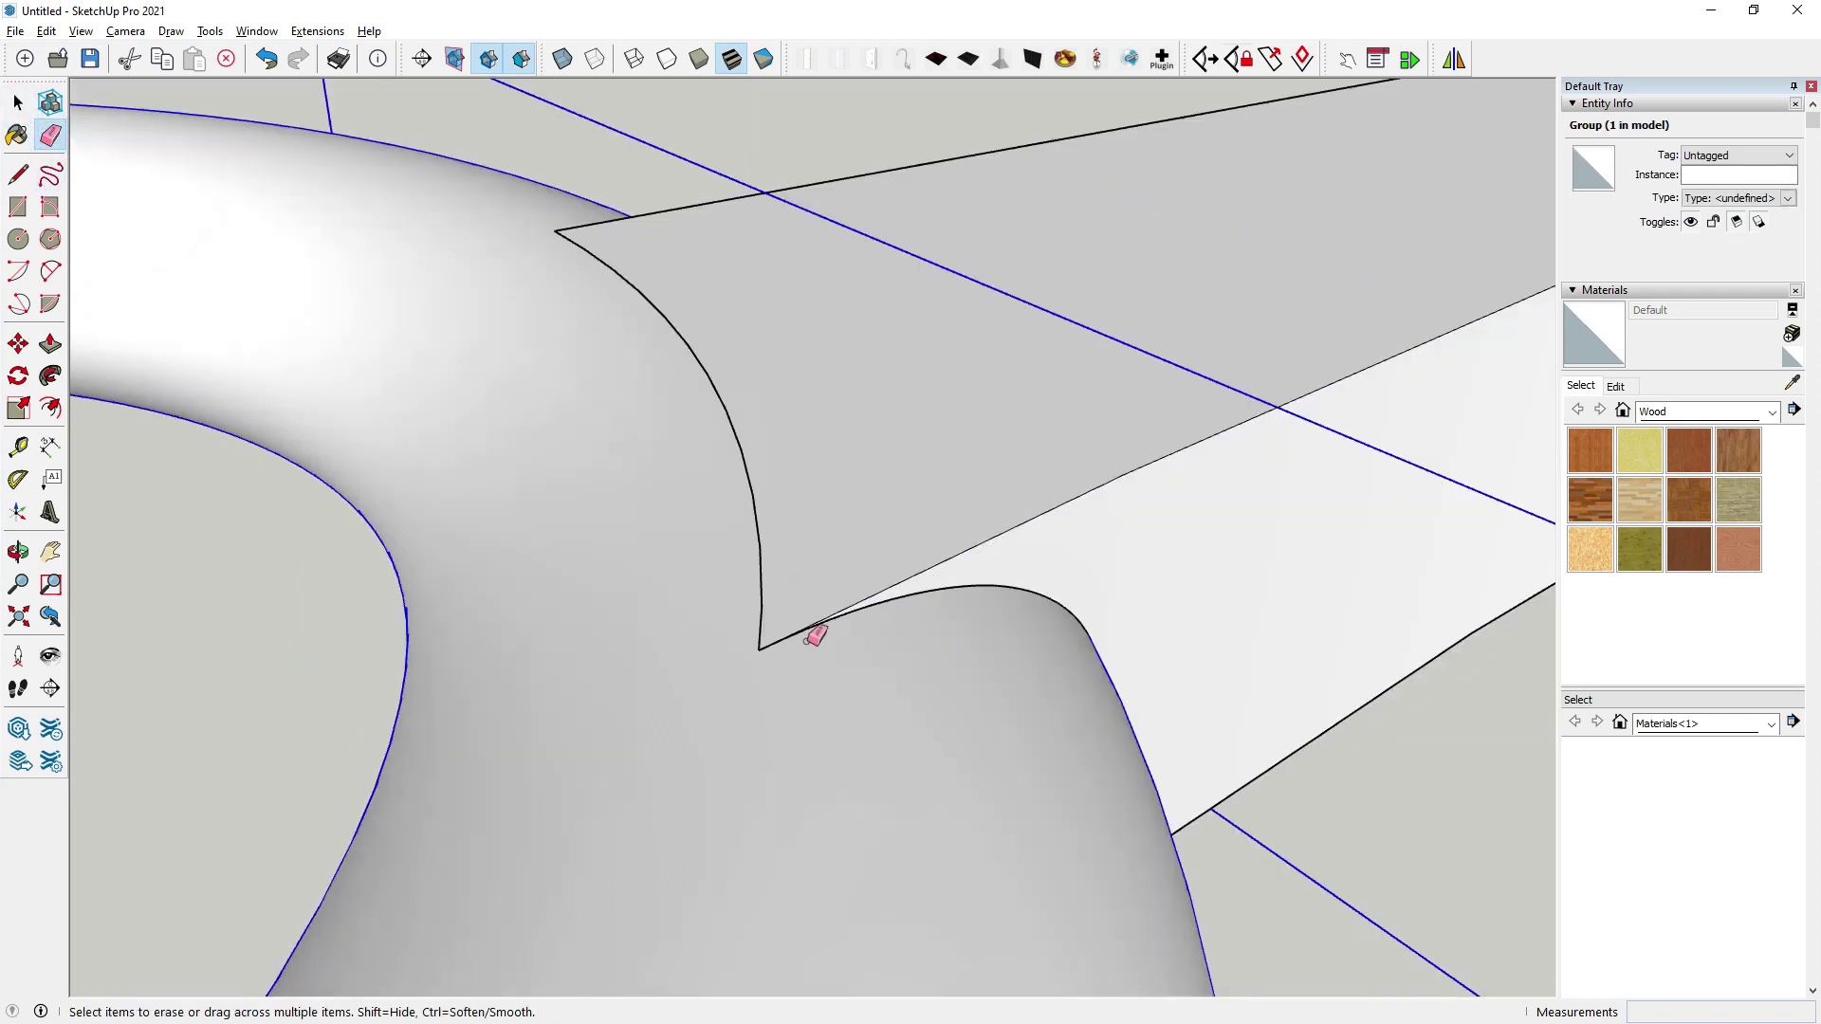
scroll(813, 631, "down", 2)
Open the handle group to inspect its end face, then clear the selection.
left_click(19, 102)
double_click(844, 309)
scroll(541, 533, "down", 3)
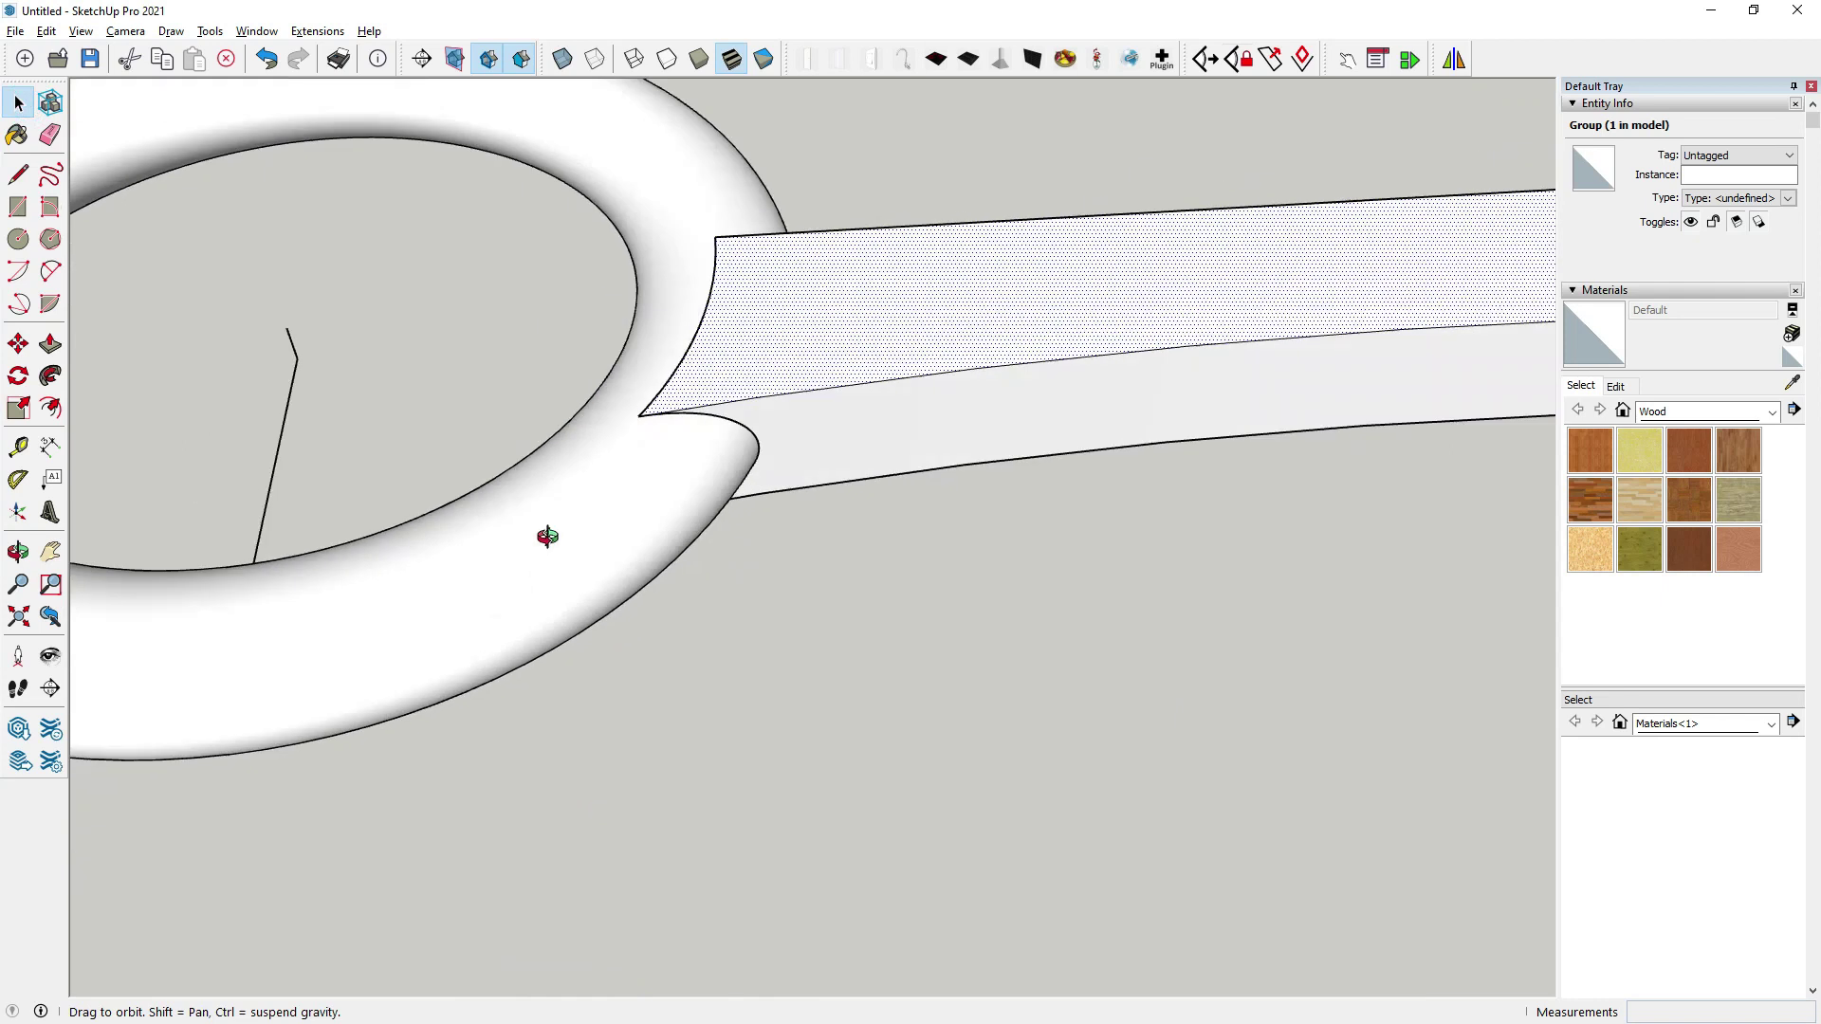
mouse_move(924, 457)
middle_mouse_down()
mouse_move(1127, 508)
mouse_move(944, 569)
mouse_move(872, 726)
middle_mouse_up()
scroll(1128, 502, "up", 3)
left_click(1188, 441)
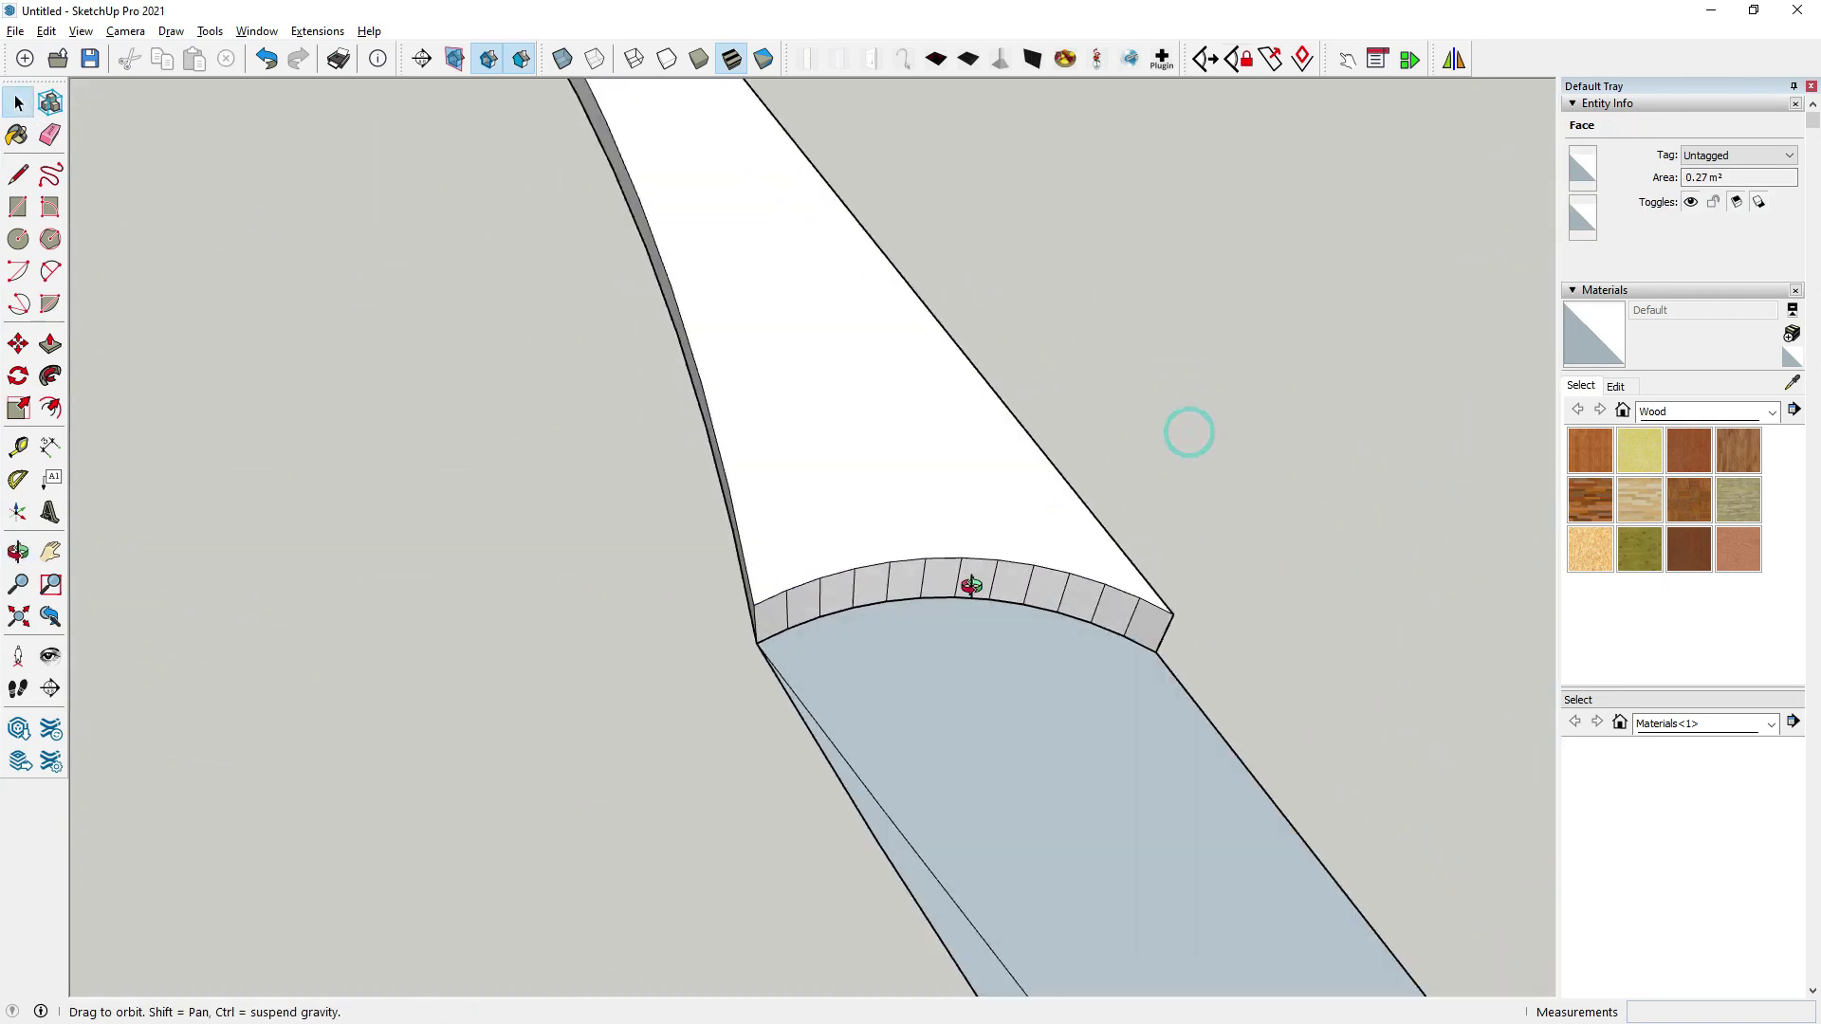
middle_click_drag(1188, 436, 1070, 569)
scroll(1164, 606, "down", 3)
scroll(493, 564, "down", 3)
middle_click_drag(1030, 491, 707, 772)
scroll(771, 692, "up", 3)
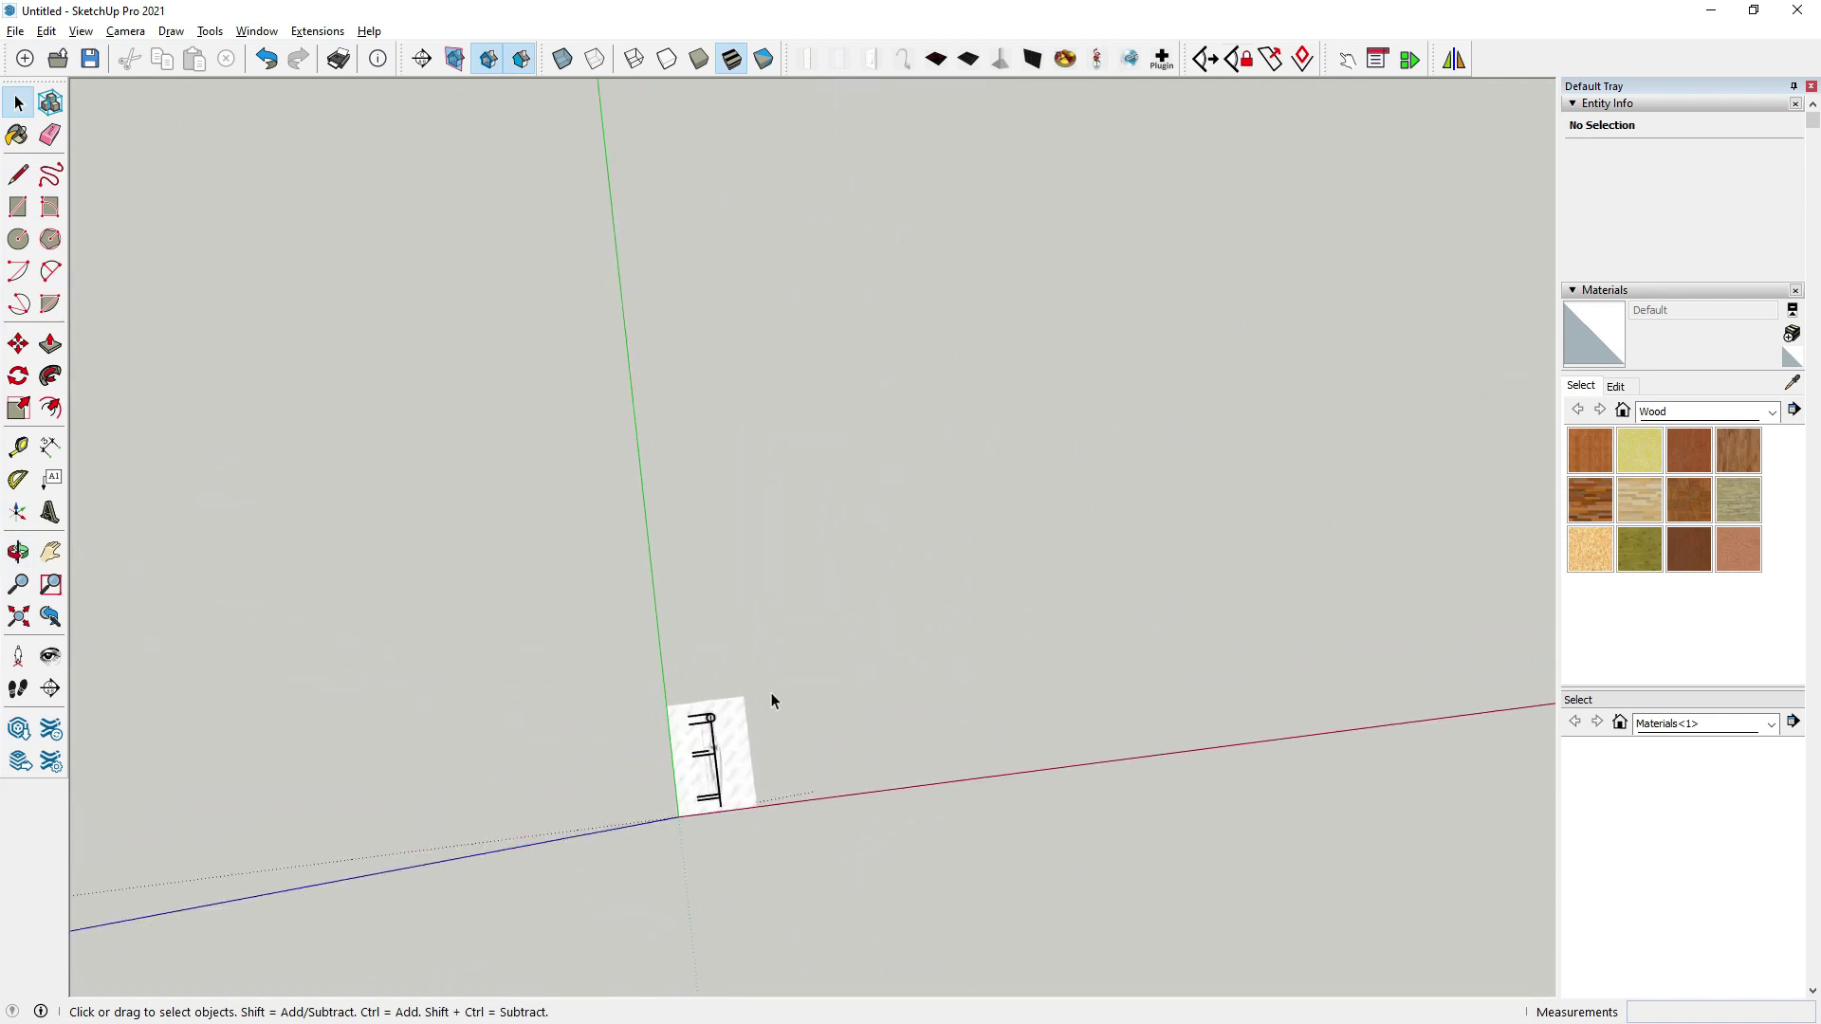
scroll(749, 683, "up", 3)
scroll(723, 664, "up", 2)
scroll(726, 631, "up", 3)
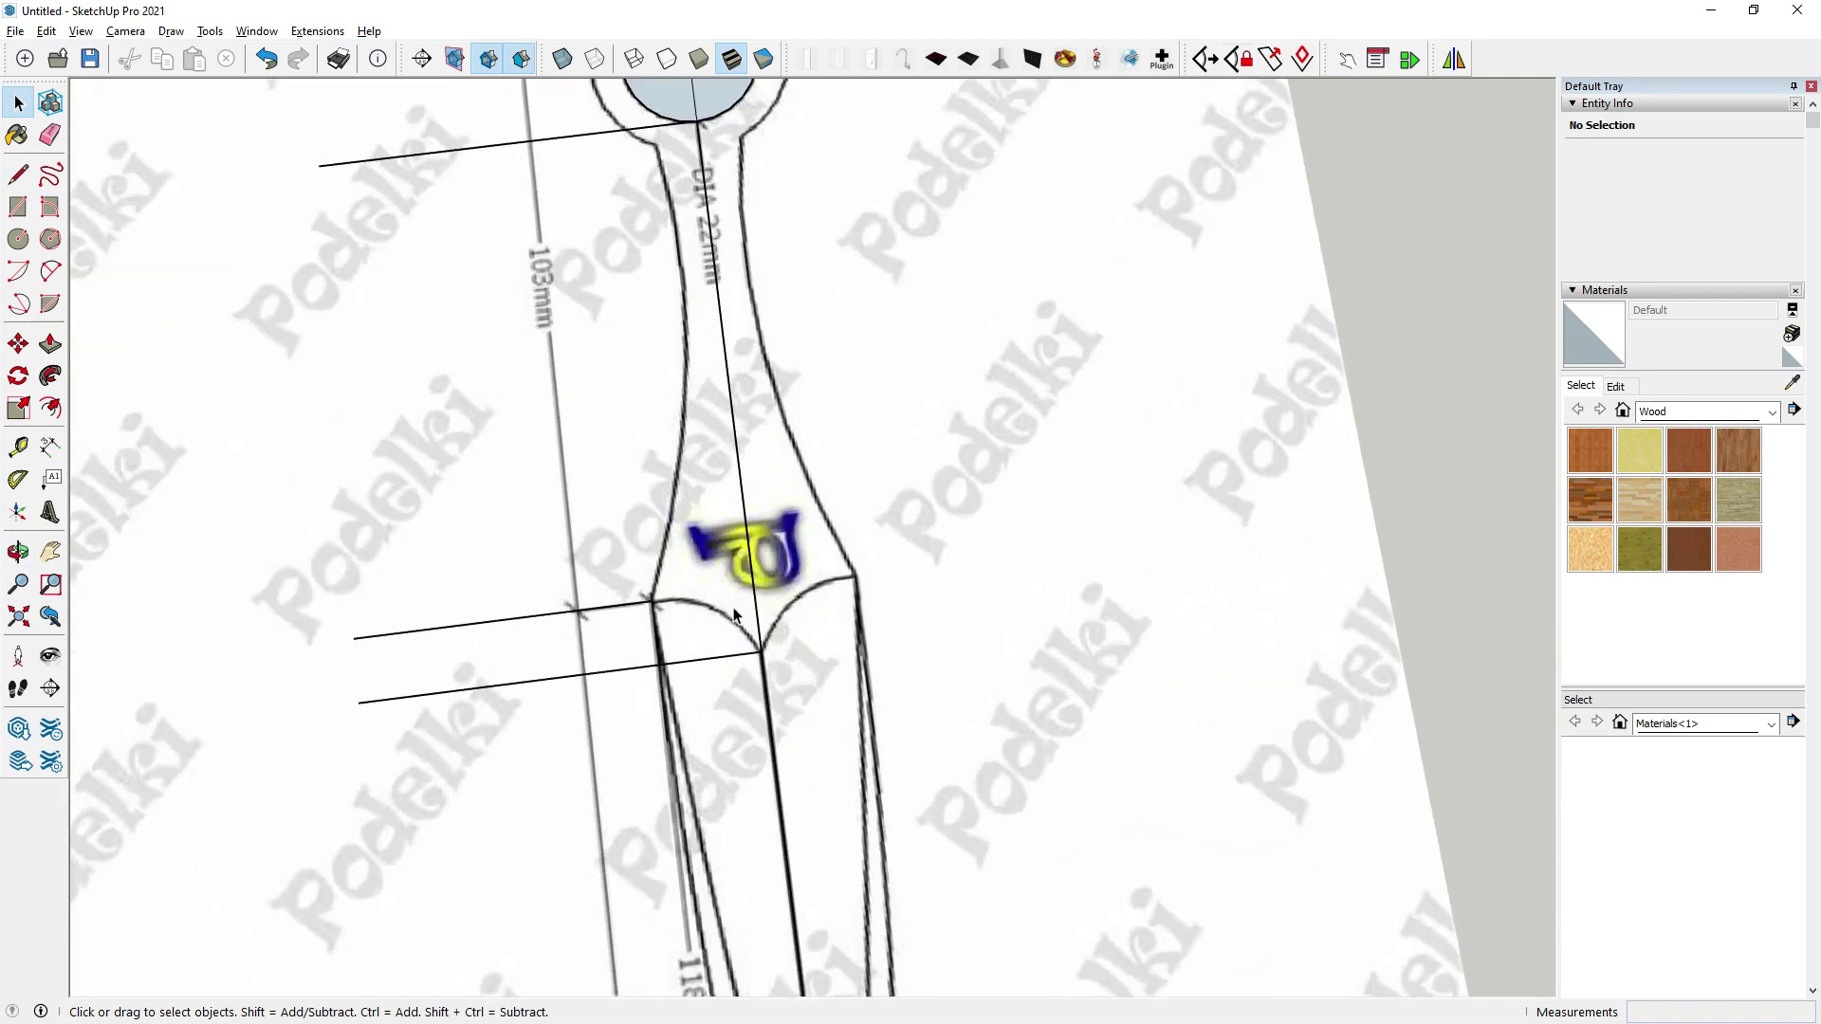
scroll(735, 615, "down", 3)
scroll(726, 621, "up", 2)
scroll(732, 590, "down", 2)
scroll(476, 682, "down", 2)
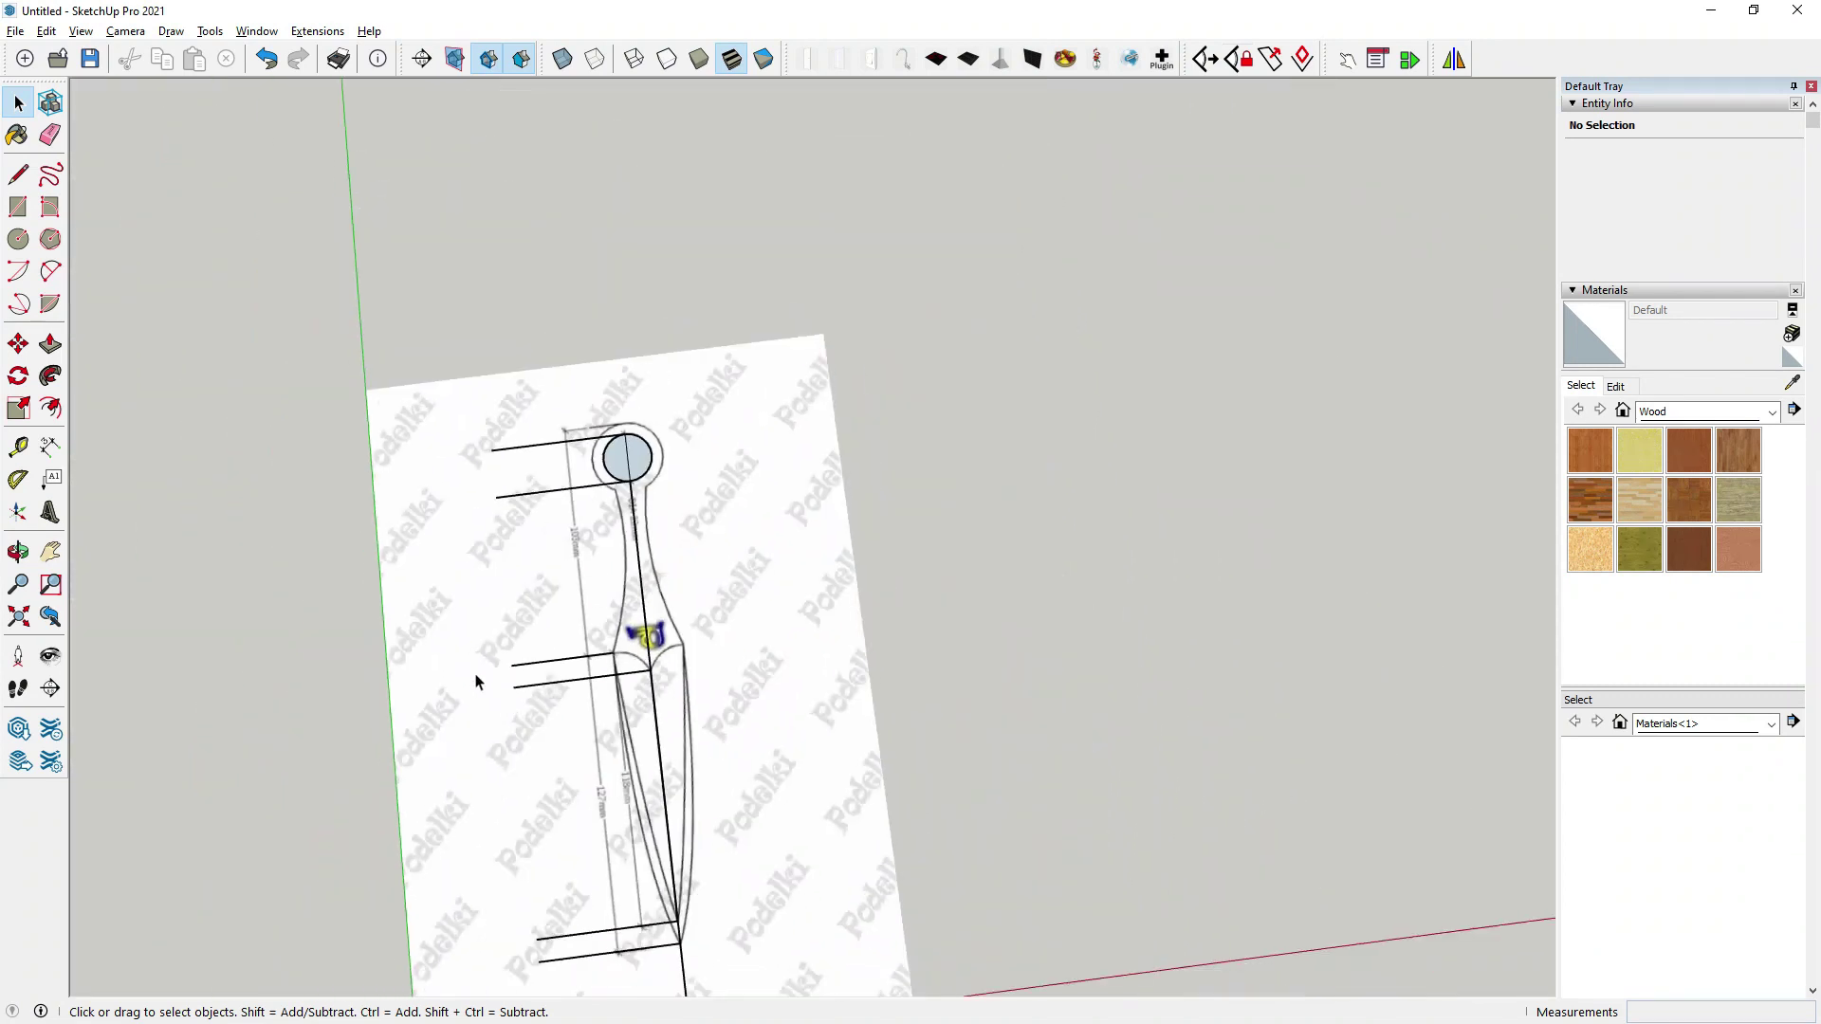
scroll(476, 681, "down", 3)
scroll(497, 793, "down", 3)
scroll(1175, 149, "up", 3)
scroll(823, 339, "up", 3)
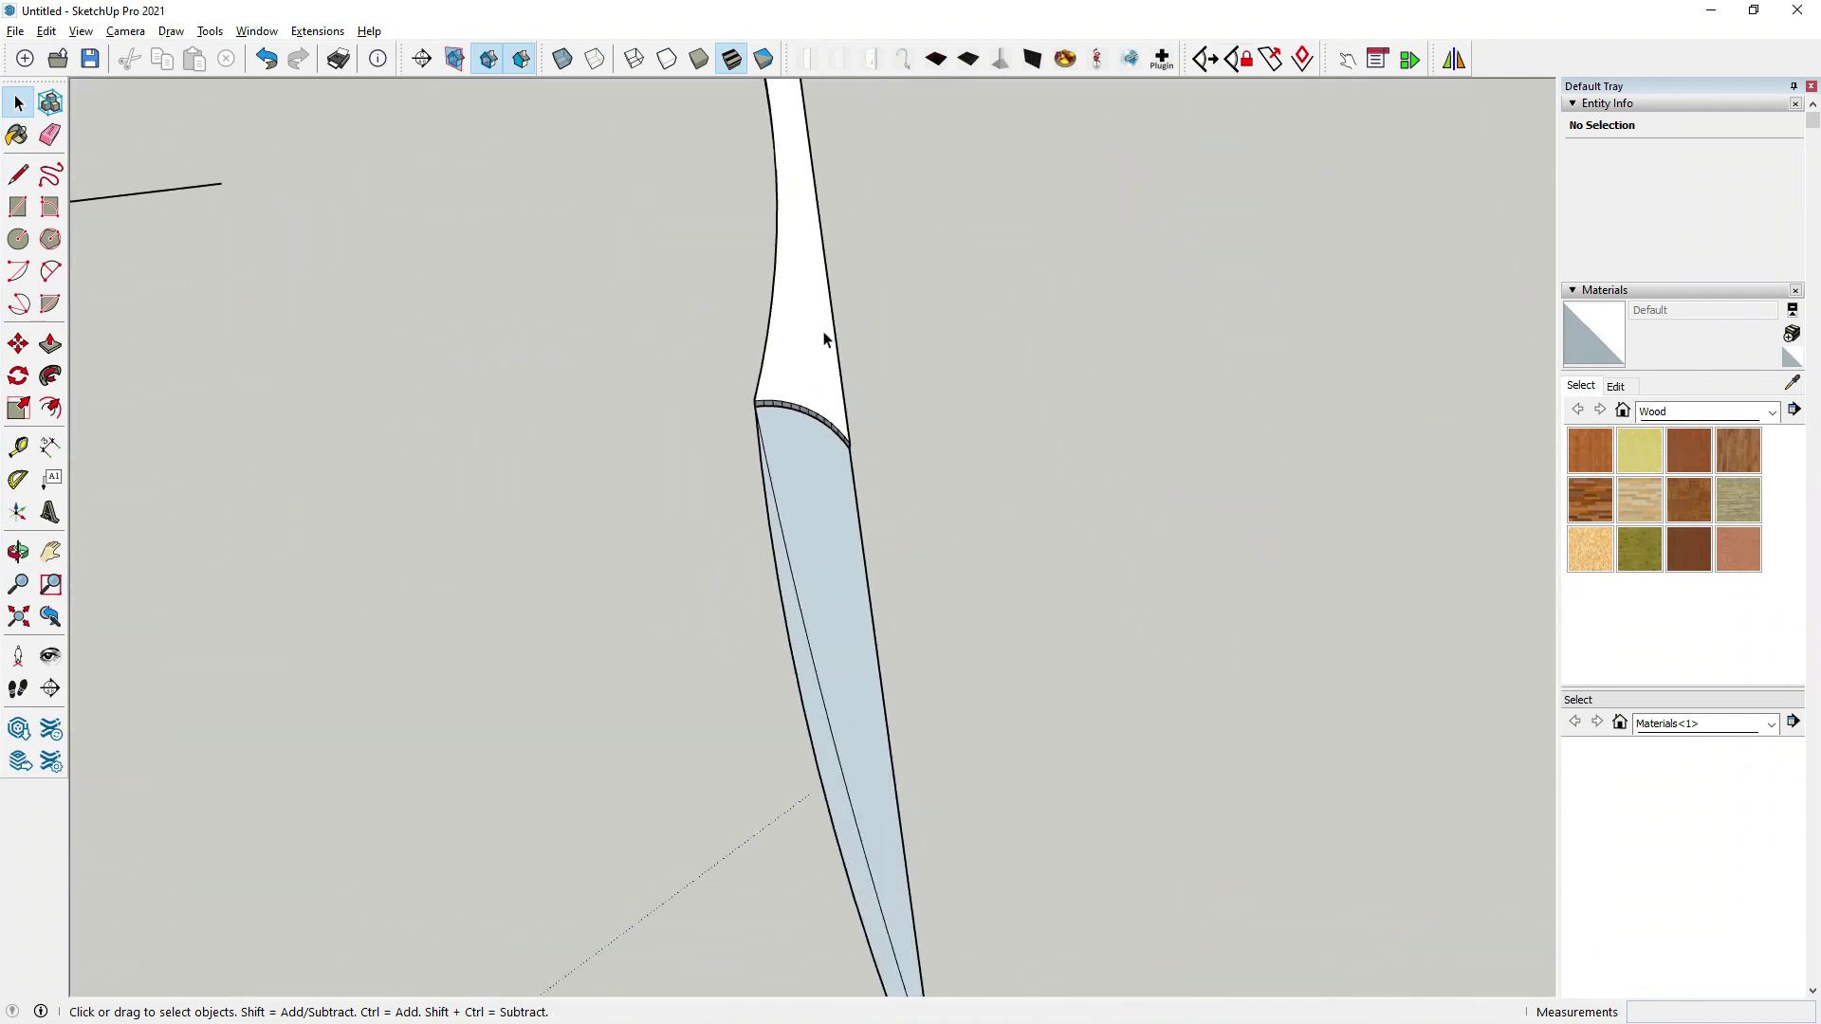
scroll(823, 338, "up", 2)
scroll(821, 366, "up", 2)
scroll(822, 367, "up", 2)
double_click(814, 363)
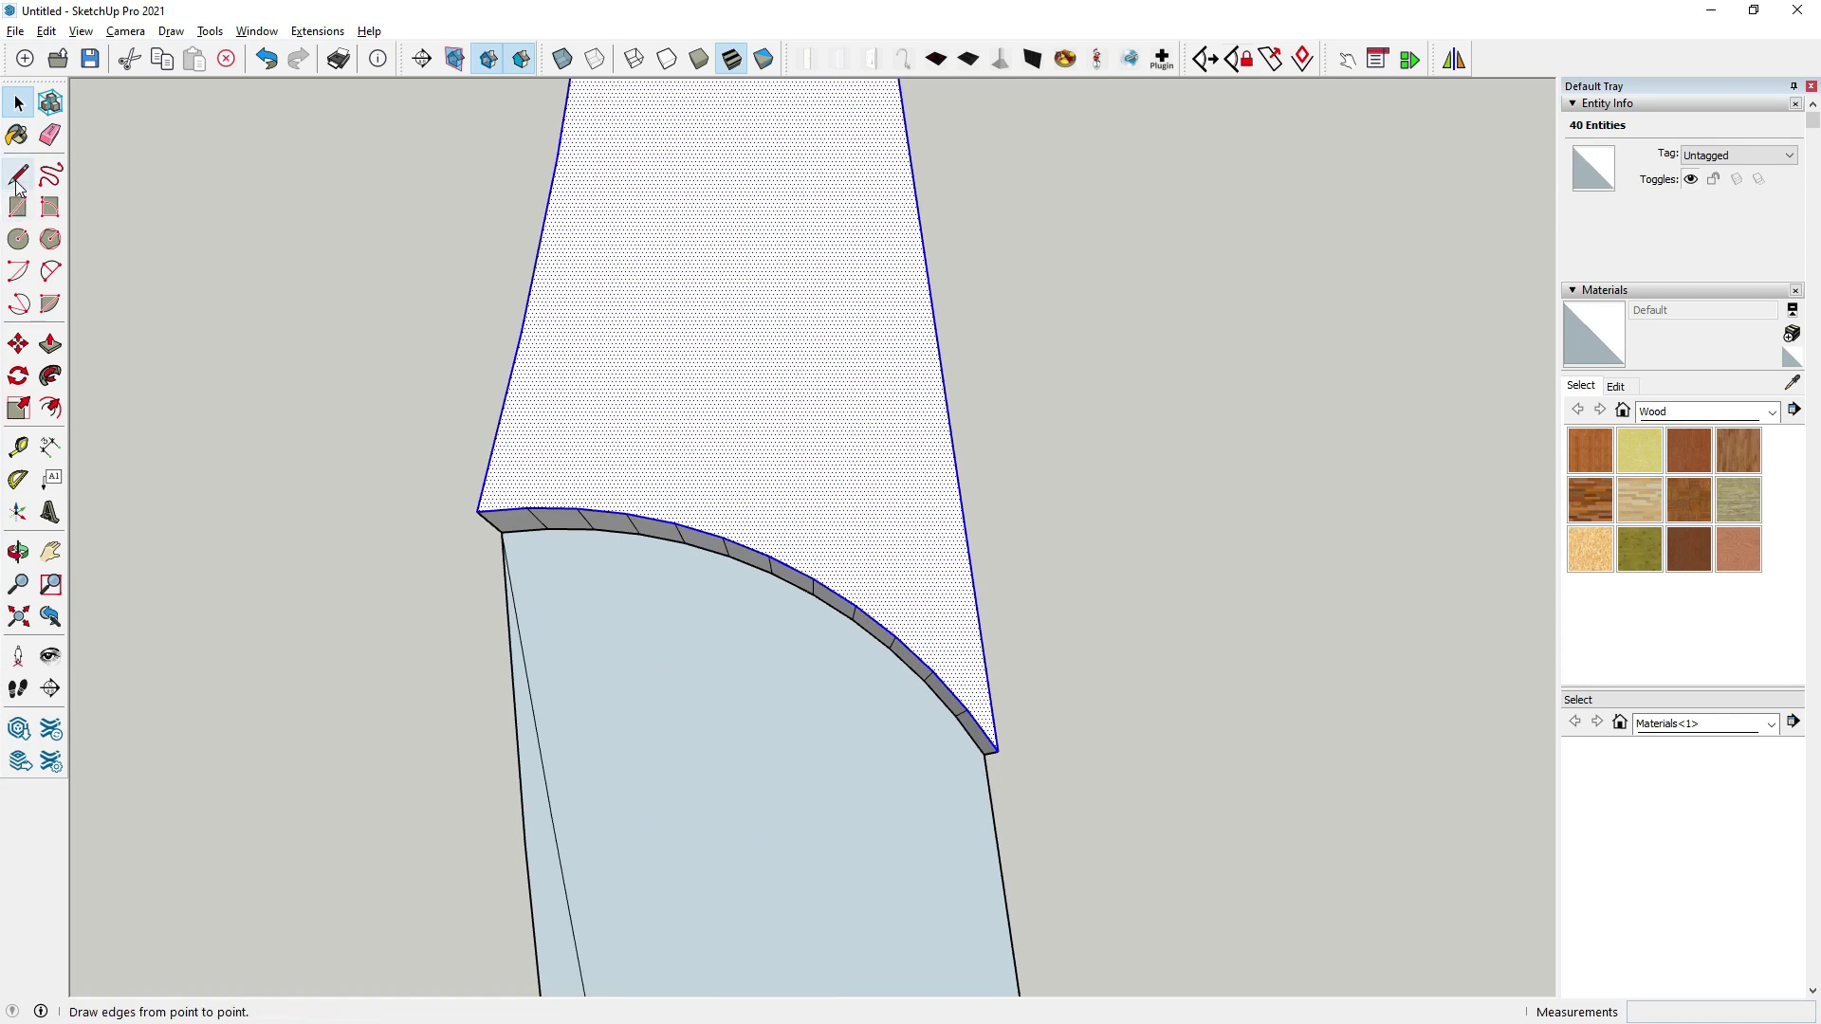
Finish a line splitting the handle face at its bevel.
left_click(955, 453)
key("space")
mouse_move(548, 588)
middle_mouse_down()
mouse_move(886, 528)
mouse_move(1040, 450)
mouse_move(692, 630)
mouse_move(691, 455)
middle_mouse_up()
left_click(943, 488)
Group all connected handle geometry and convert the group into a component.
triple_click(689, 453)
right_click(689, 456)
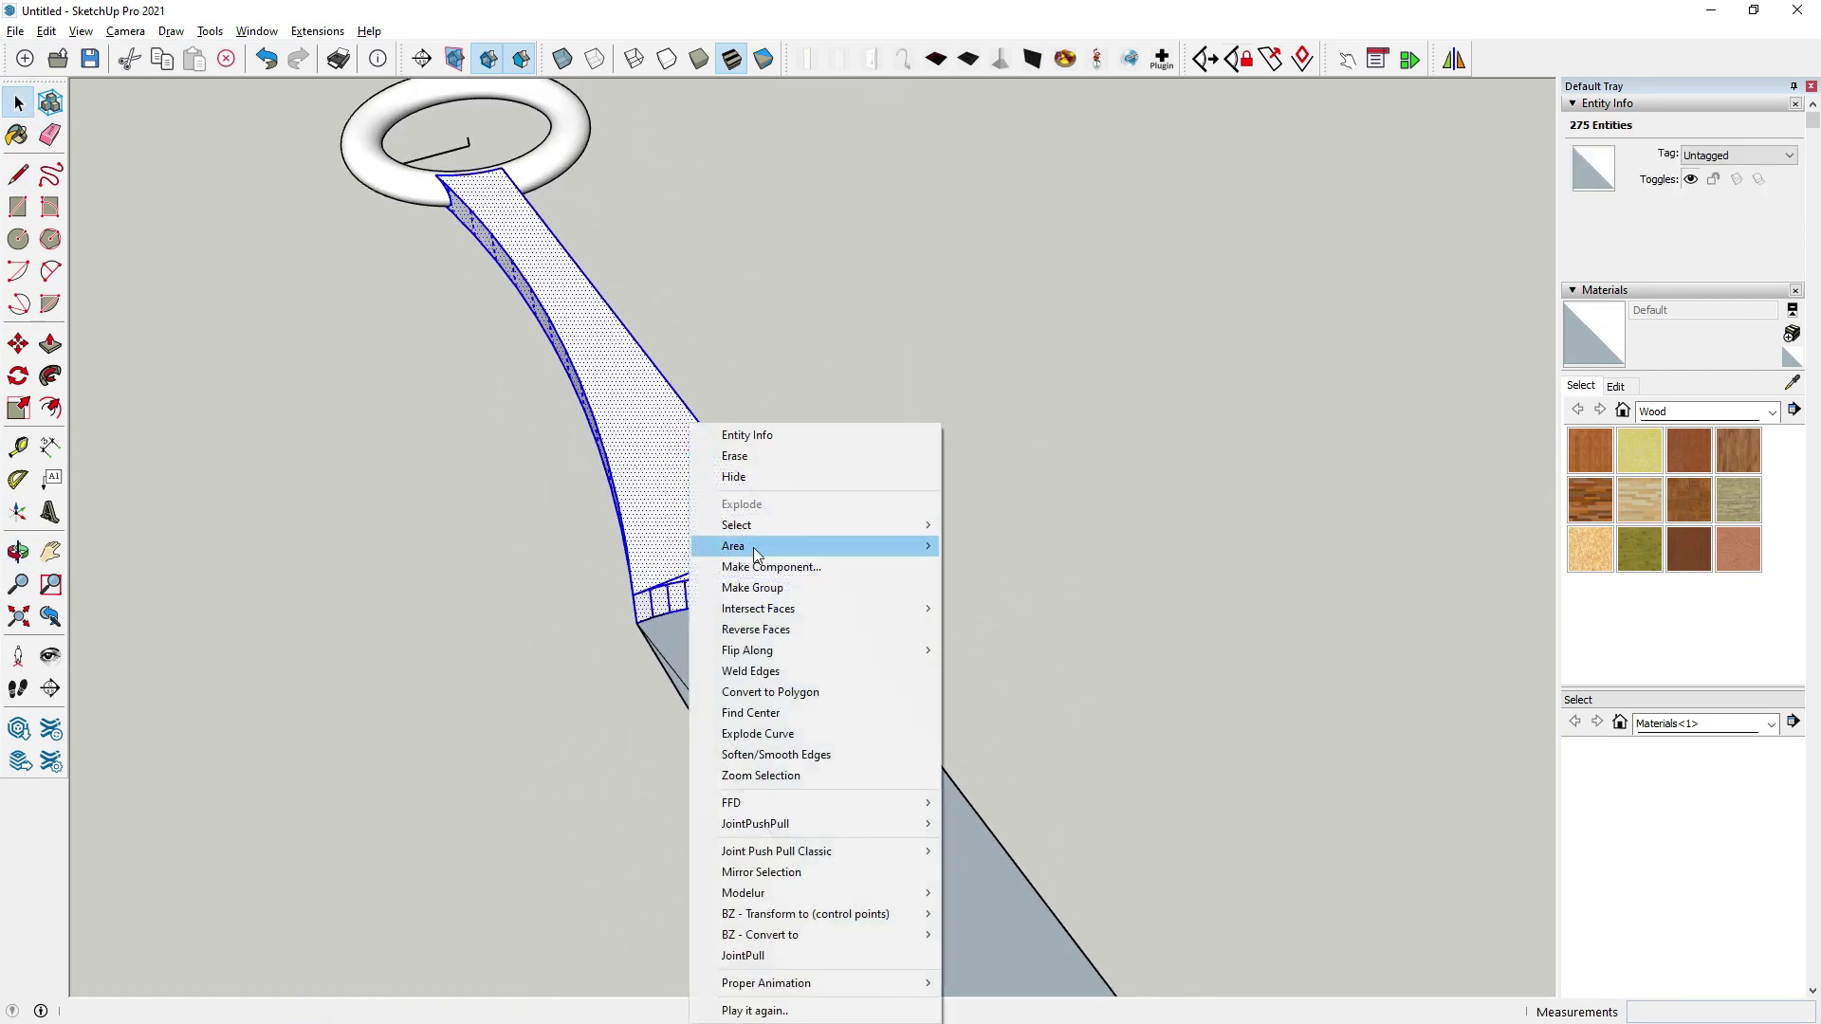
left_click(764, 588)
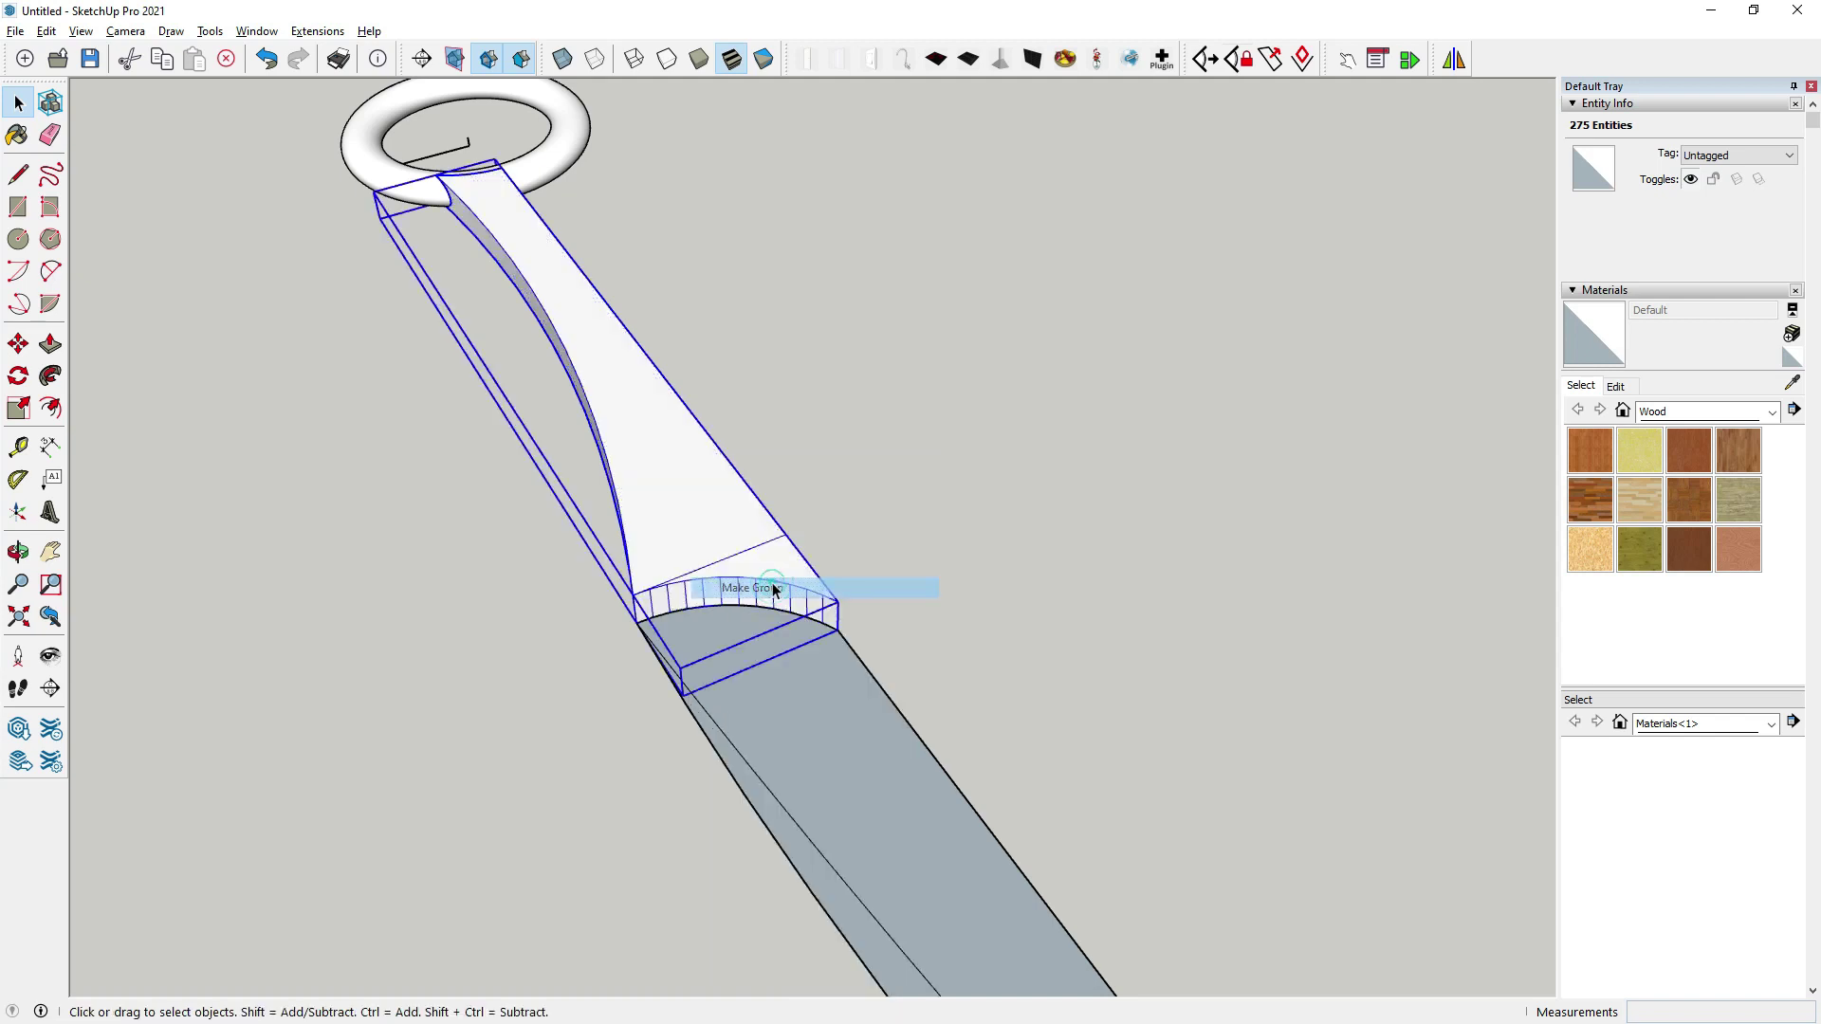
right_click(697, 522)
left_click(770, 637)
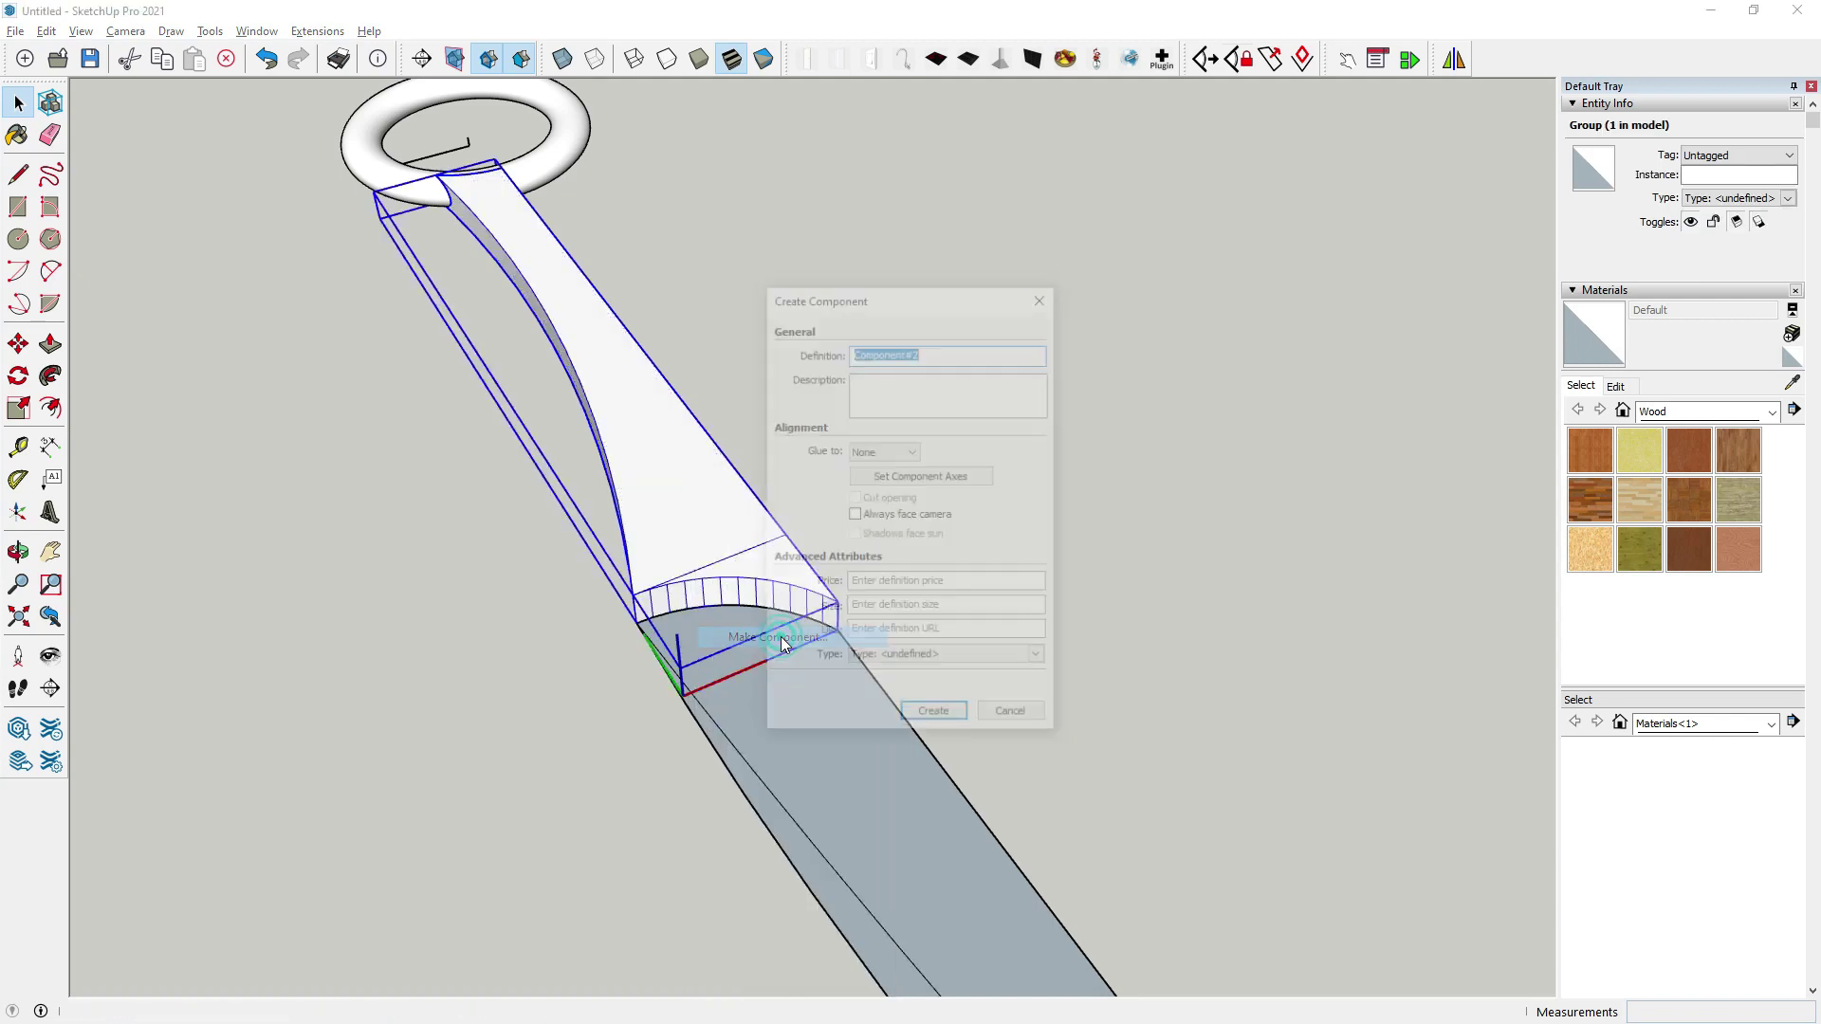
left_click(936, 718)
Mirror the handle component, keeping the original half instead of erasing it.
middle_click_drag(672, 541, 521, 651)
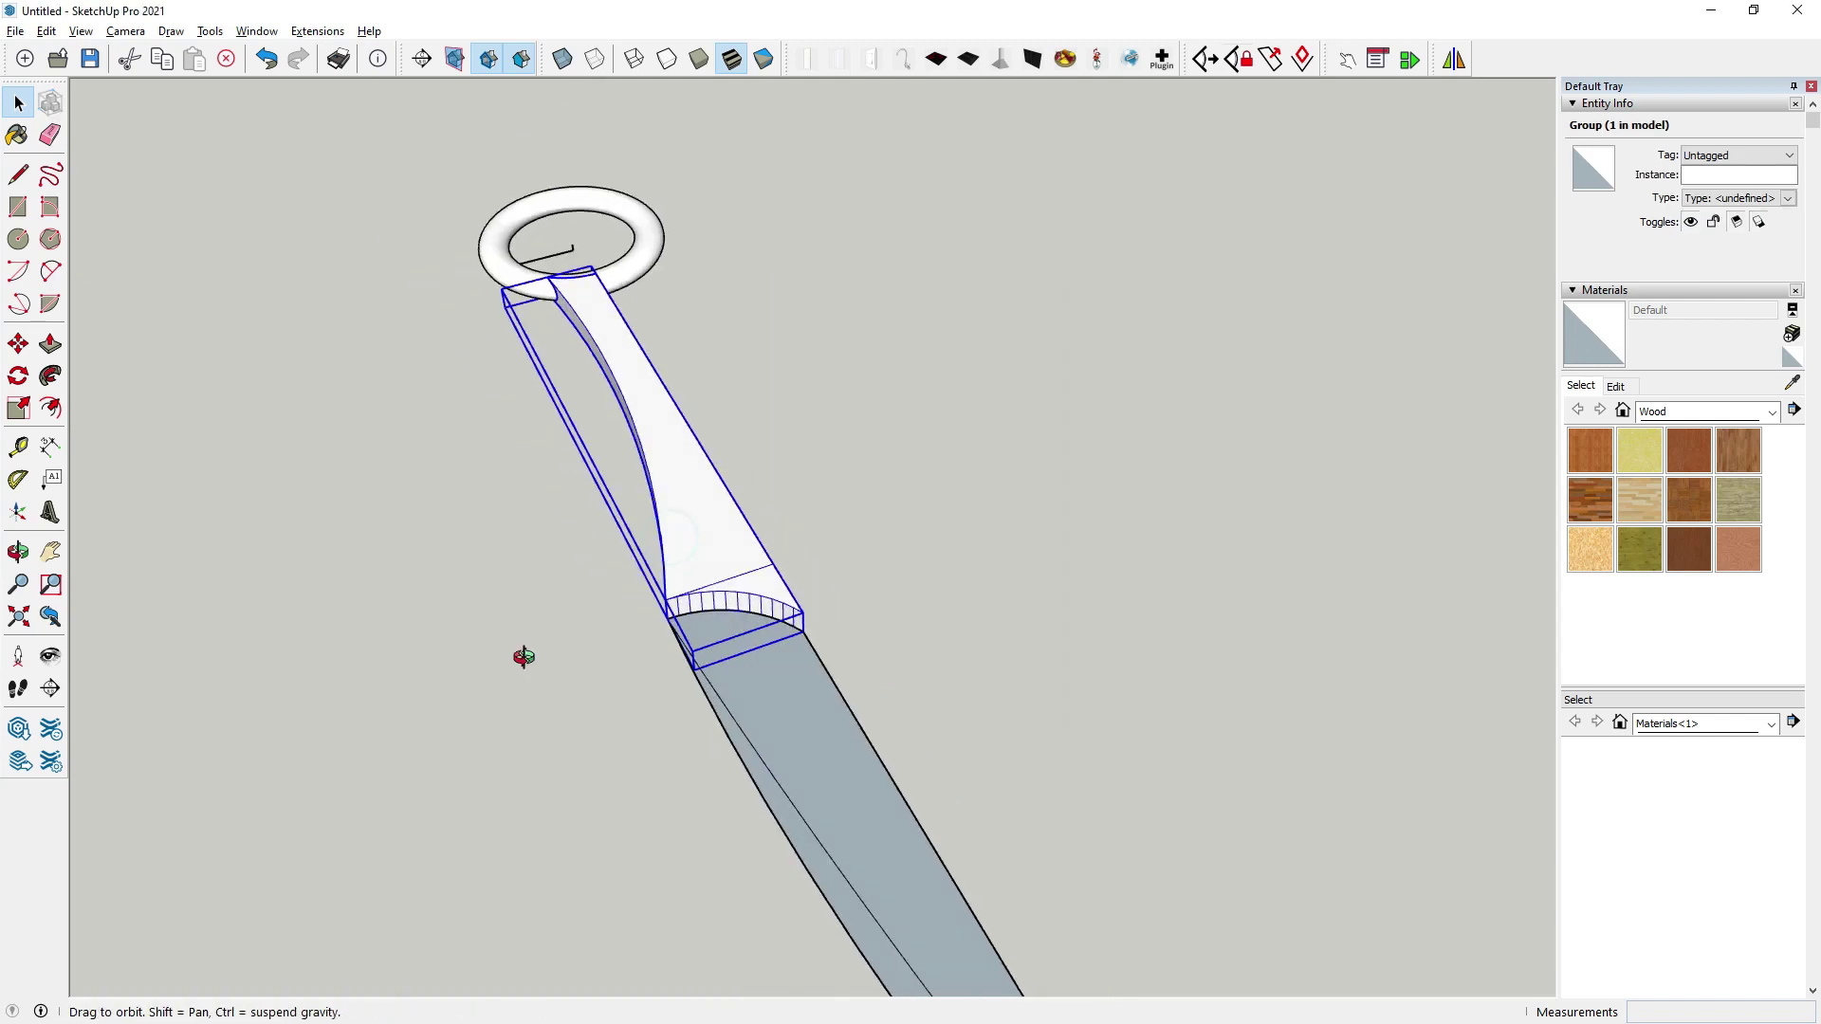
scroll(683, 435, "up", 3)
scroll(685, 419, "up", 1)
middle_click_drag(685, 418, 607, 397)
left_click(1453, 58)
middle_click_drag(1188, 303, 746, 547)
left_click(821, 480)
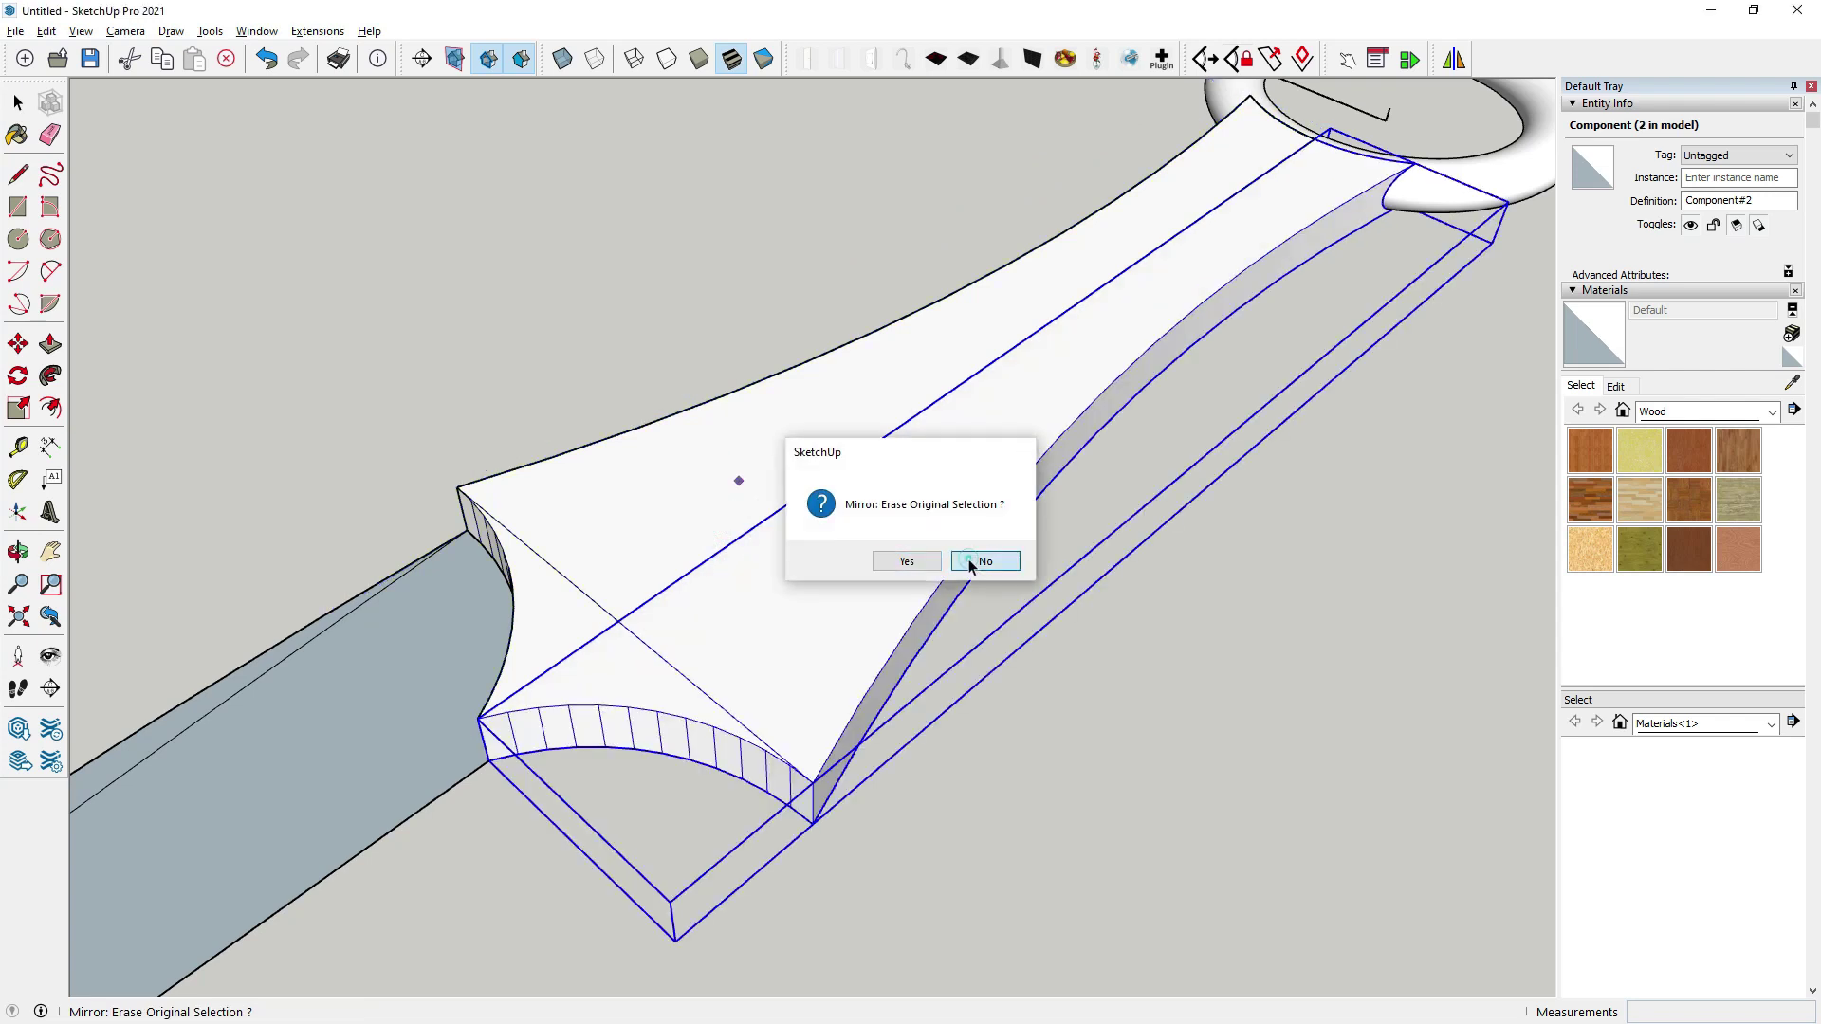
left_click(970, 566)
middle_click_drag(971, 566, 1079, 508)
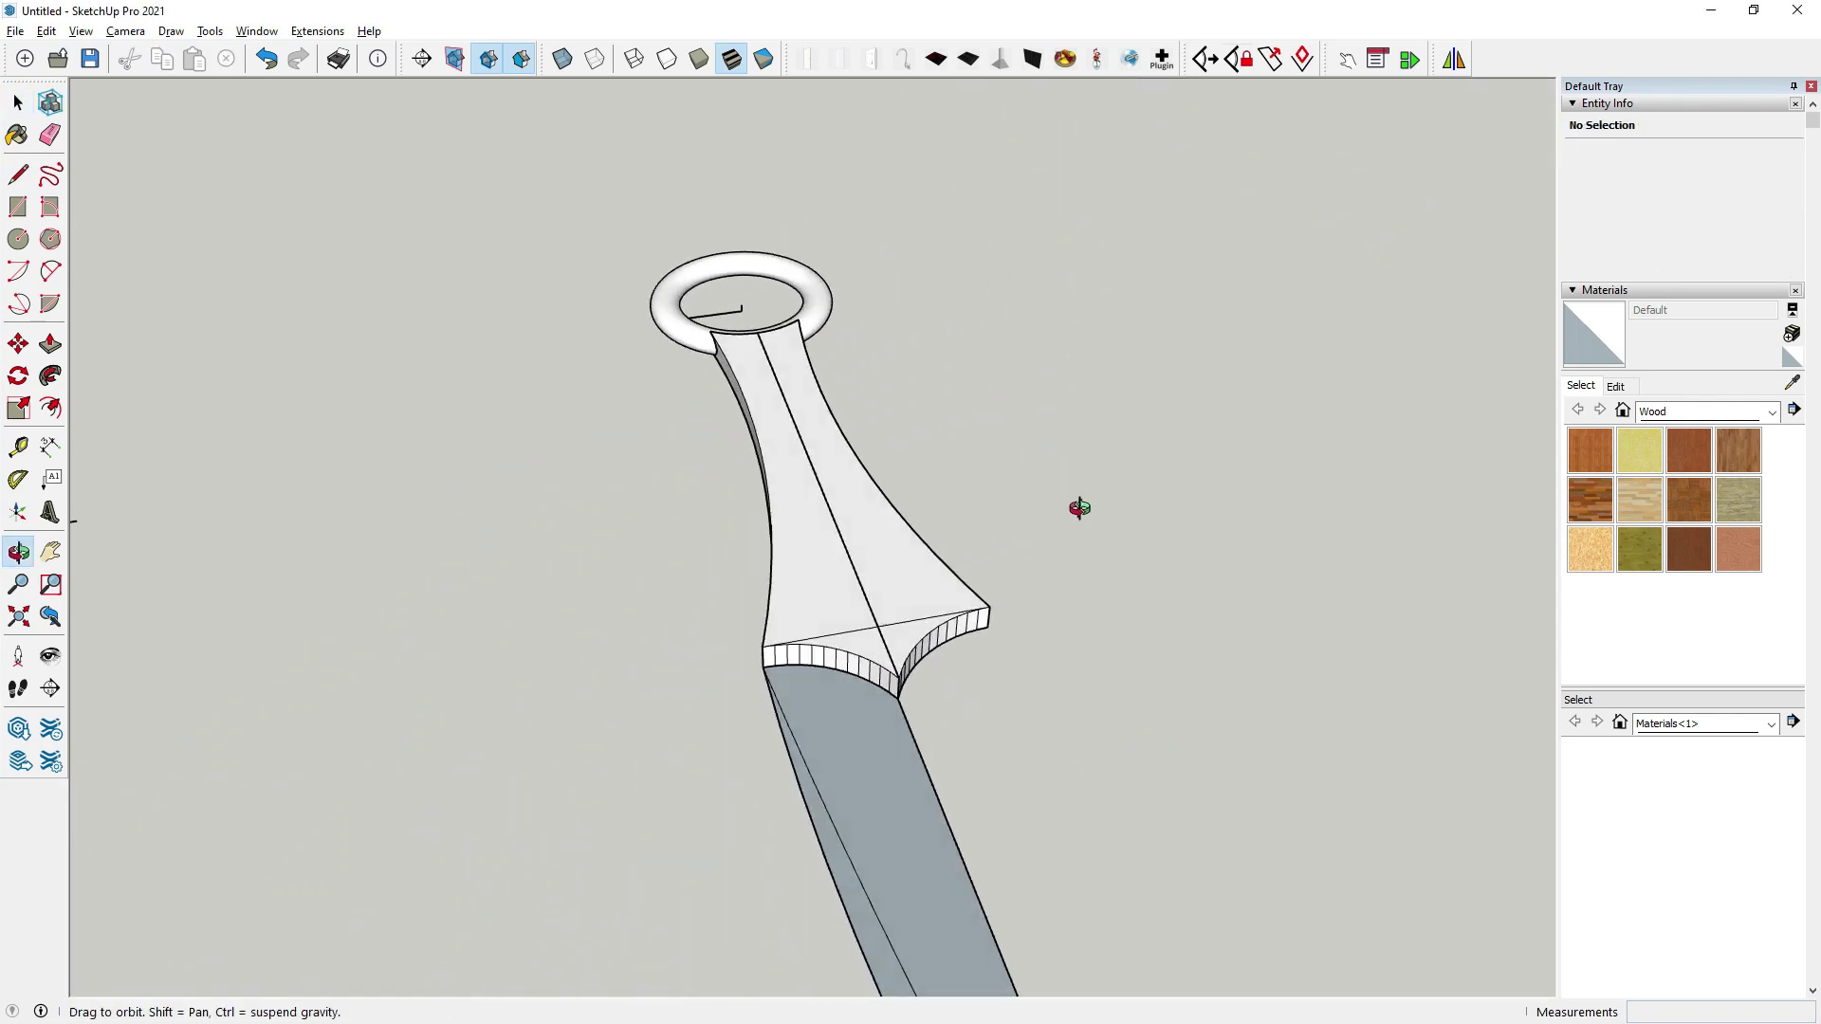
Check the guard faces inside the mirrored handle component and view the whole knife.
key("space")
scroll(871, 638, "up", 3)
scroll(871, 638, "up", 3)
double_click(871, 639)
left_click(797, 636)
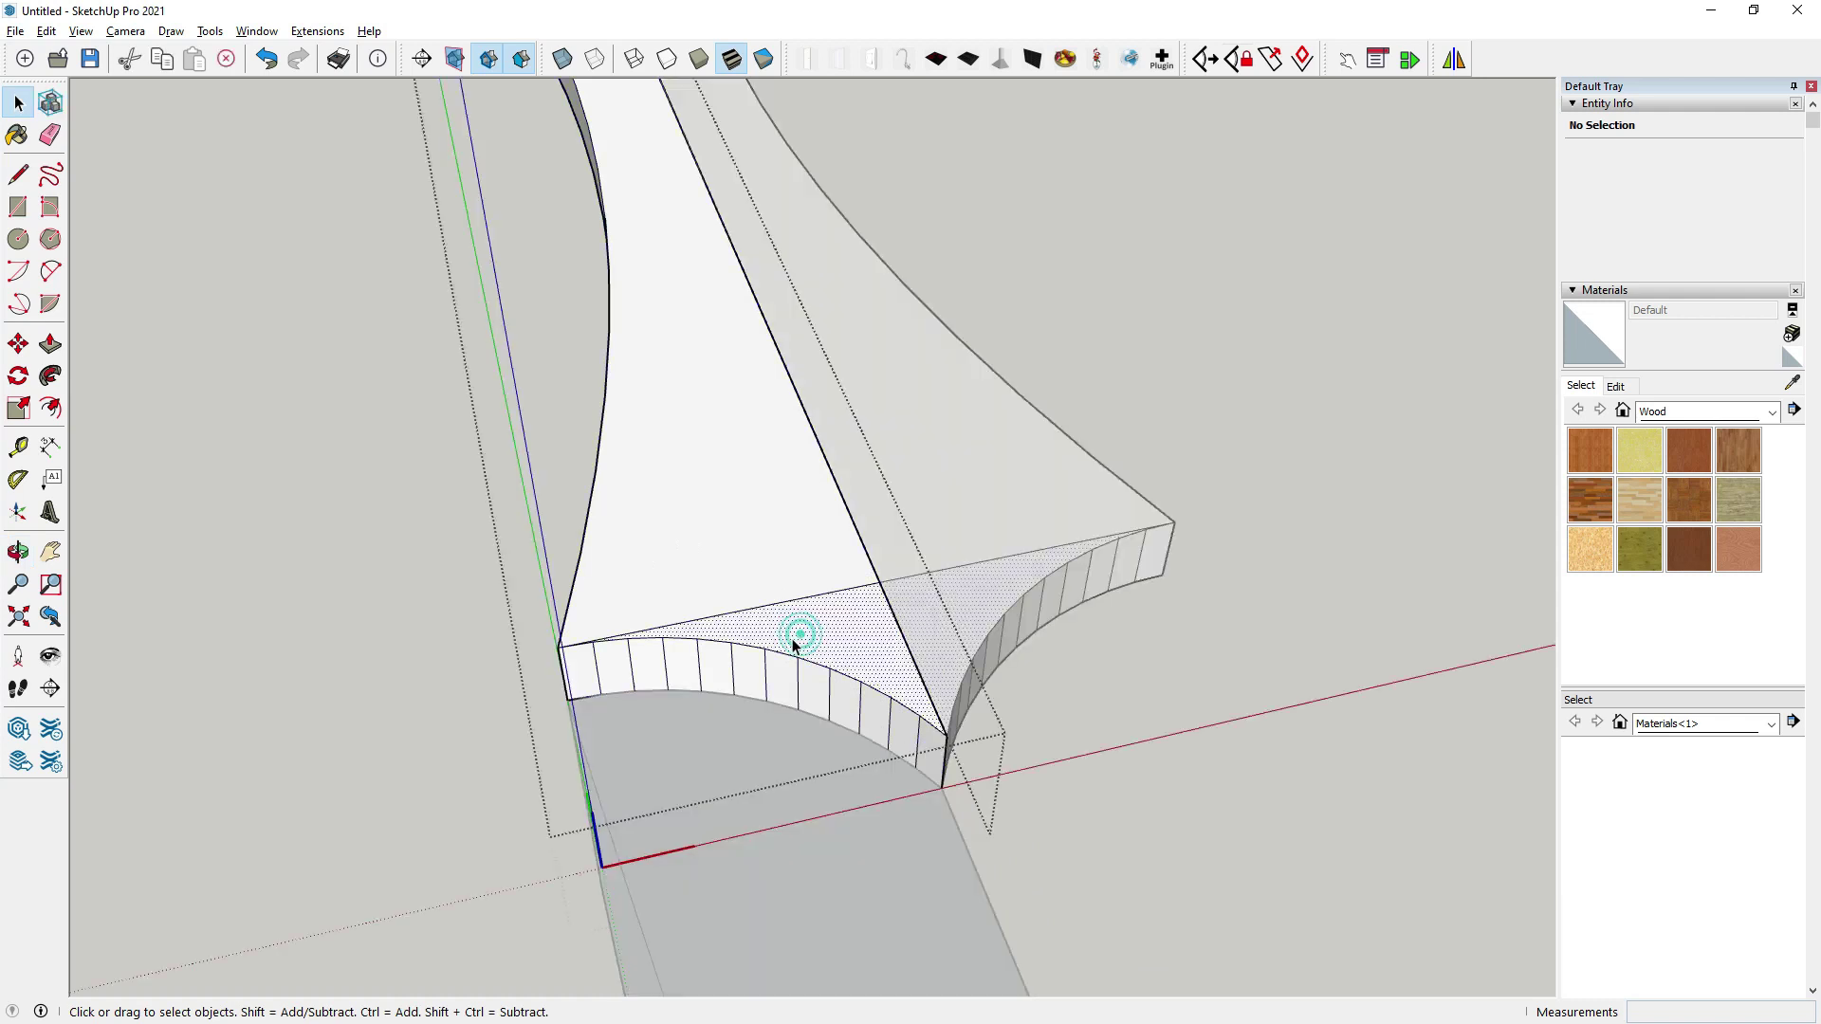
left_click(775, 652)
scroll(787, 650, "down", 3)
left_click(1236, 704)
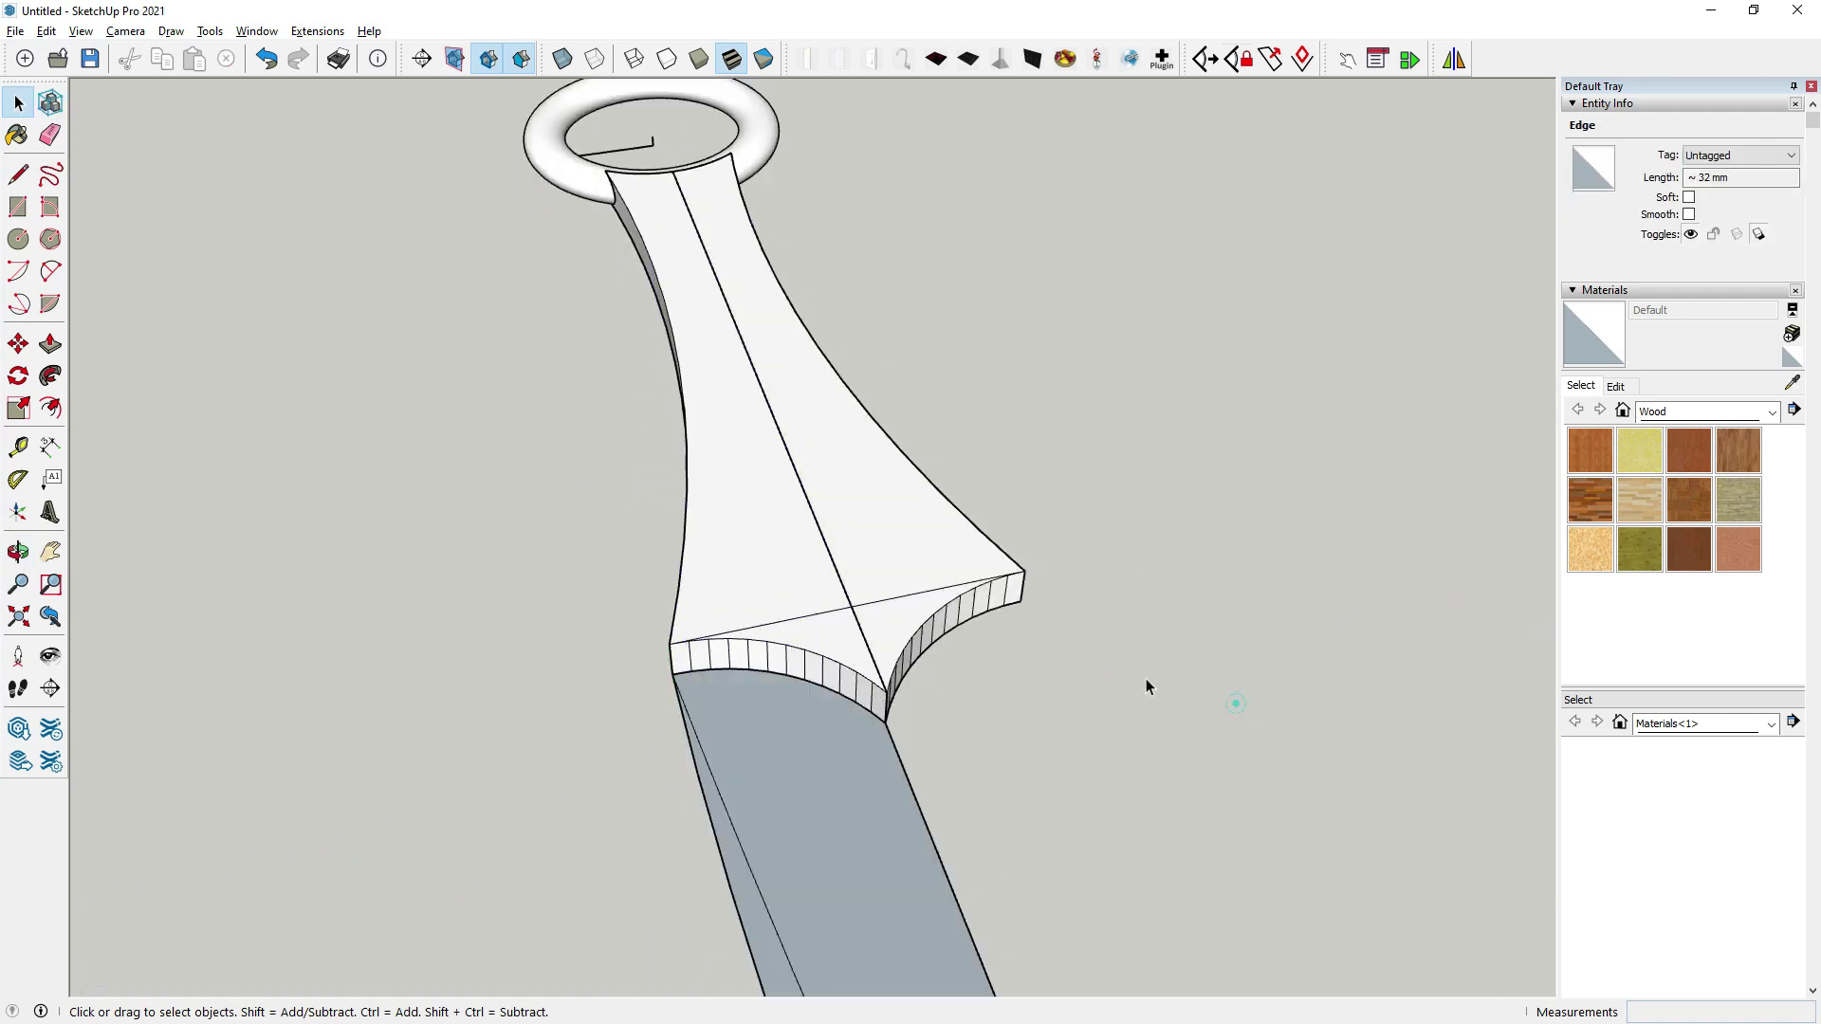
middle_click_drag(1145, 679, 918, 610)
left_click(753, 651)
scroll(721, 588, "up", 2)
Select the blade group and orbit to a low side view of the guard.
scroll(617, 537, "down", 3)
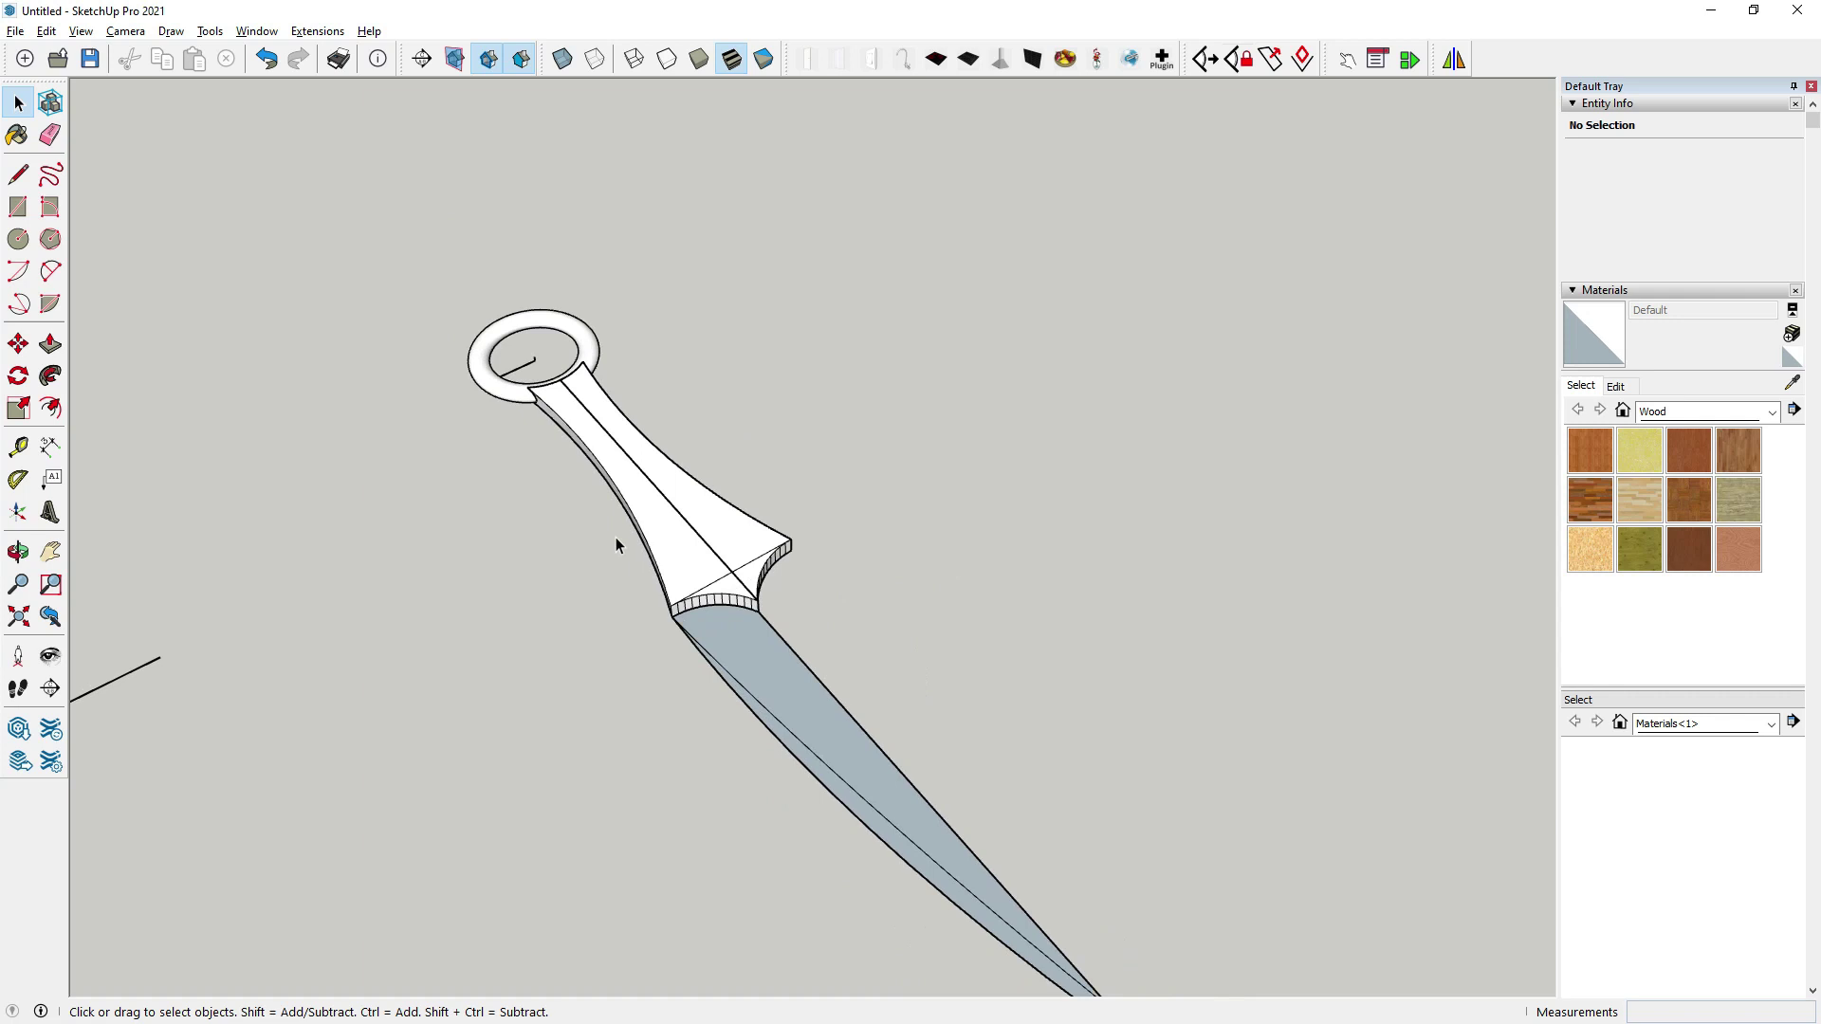
scroll(793, 691, "up", 3)
scroll(813, 630, "up", 3)
middle_click_drag(813, 630, 935, 842)
scroll(778, 605, "up", 2)
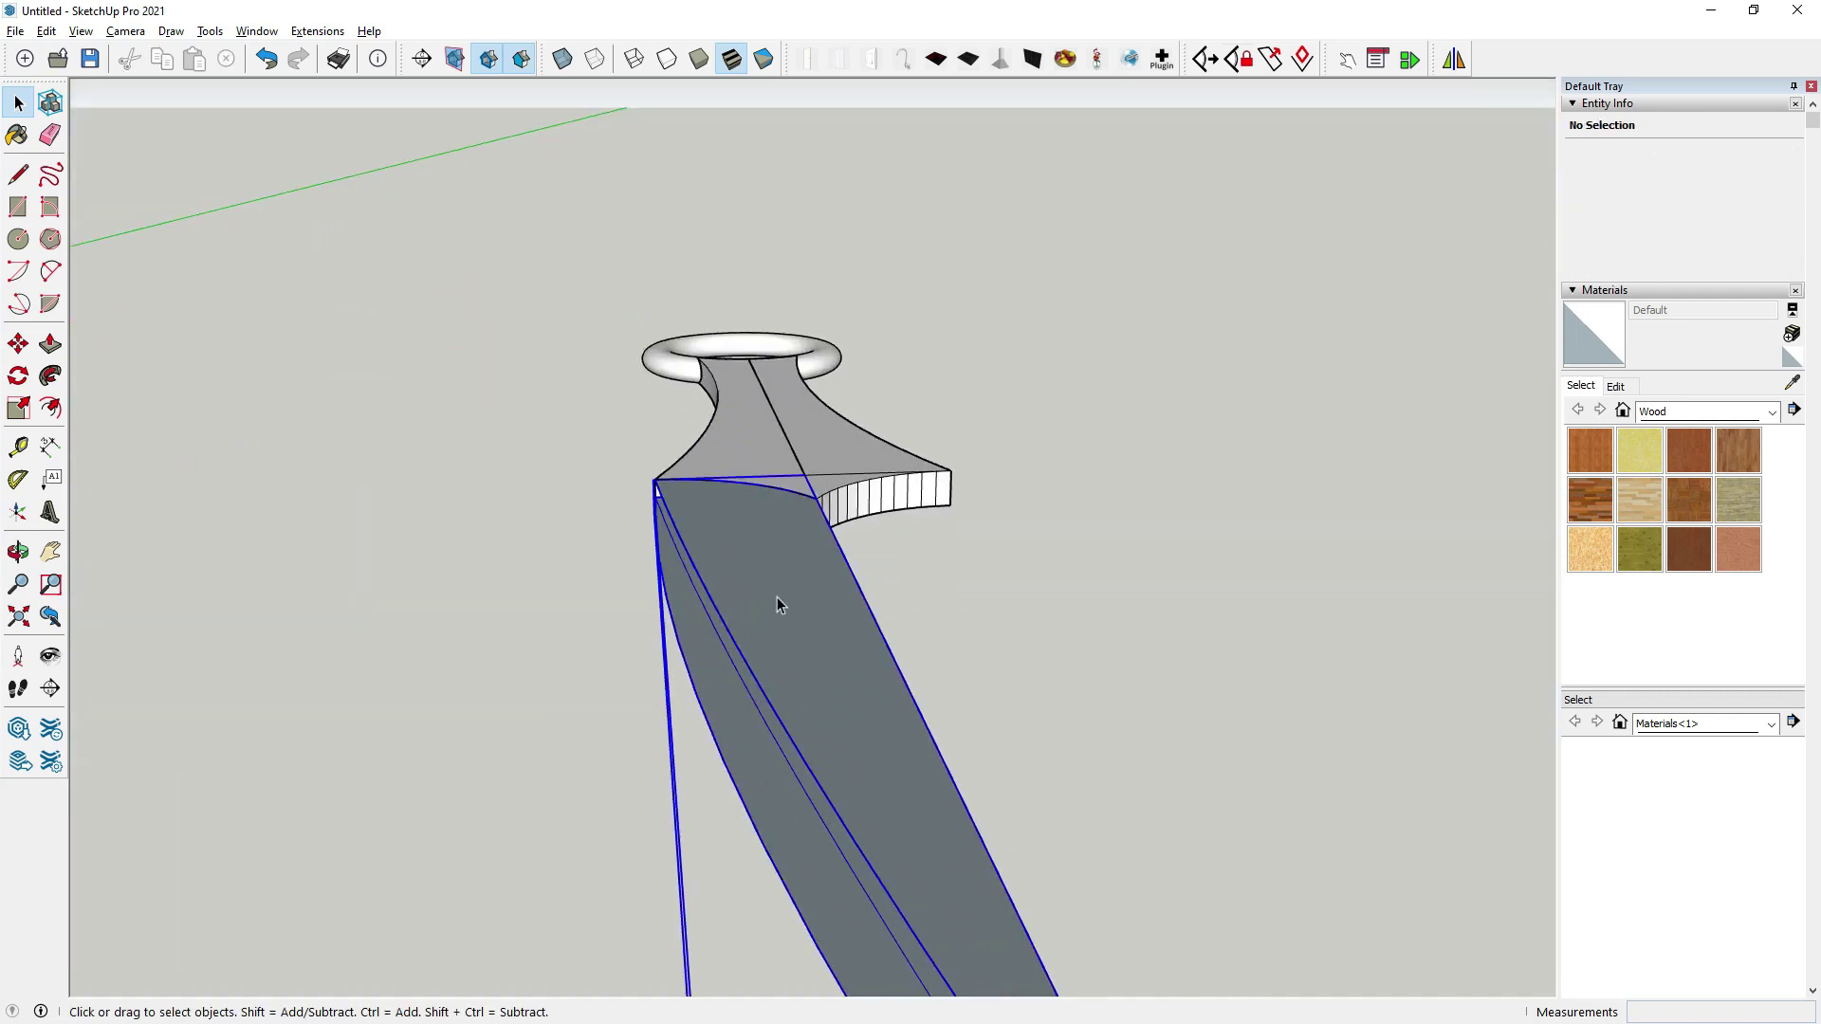
middle_click_drag(777, 604, 879, 617)
left_click(862, 541)
middle_click_drag(862, 540, 418, 500)
scroll(811, 512, "up", 2)
mouse_move(811, 512)
middle_mouse_down()
mouse_move(651, 447)
mouse_move(855, 321)
mouse_move(525, 309)
mouse_move(793, 407)
mouse_move(383, 469)
middle_mouse_up()
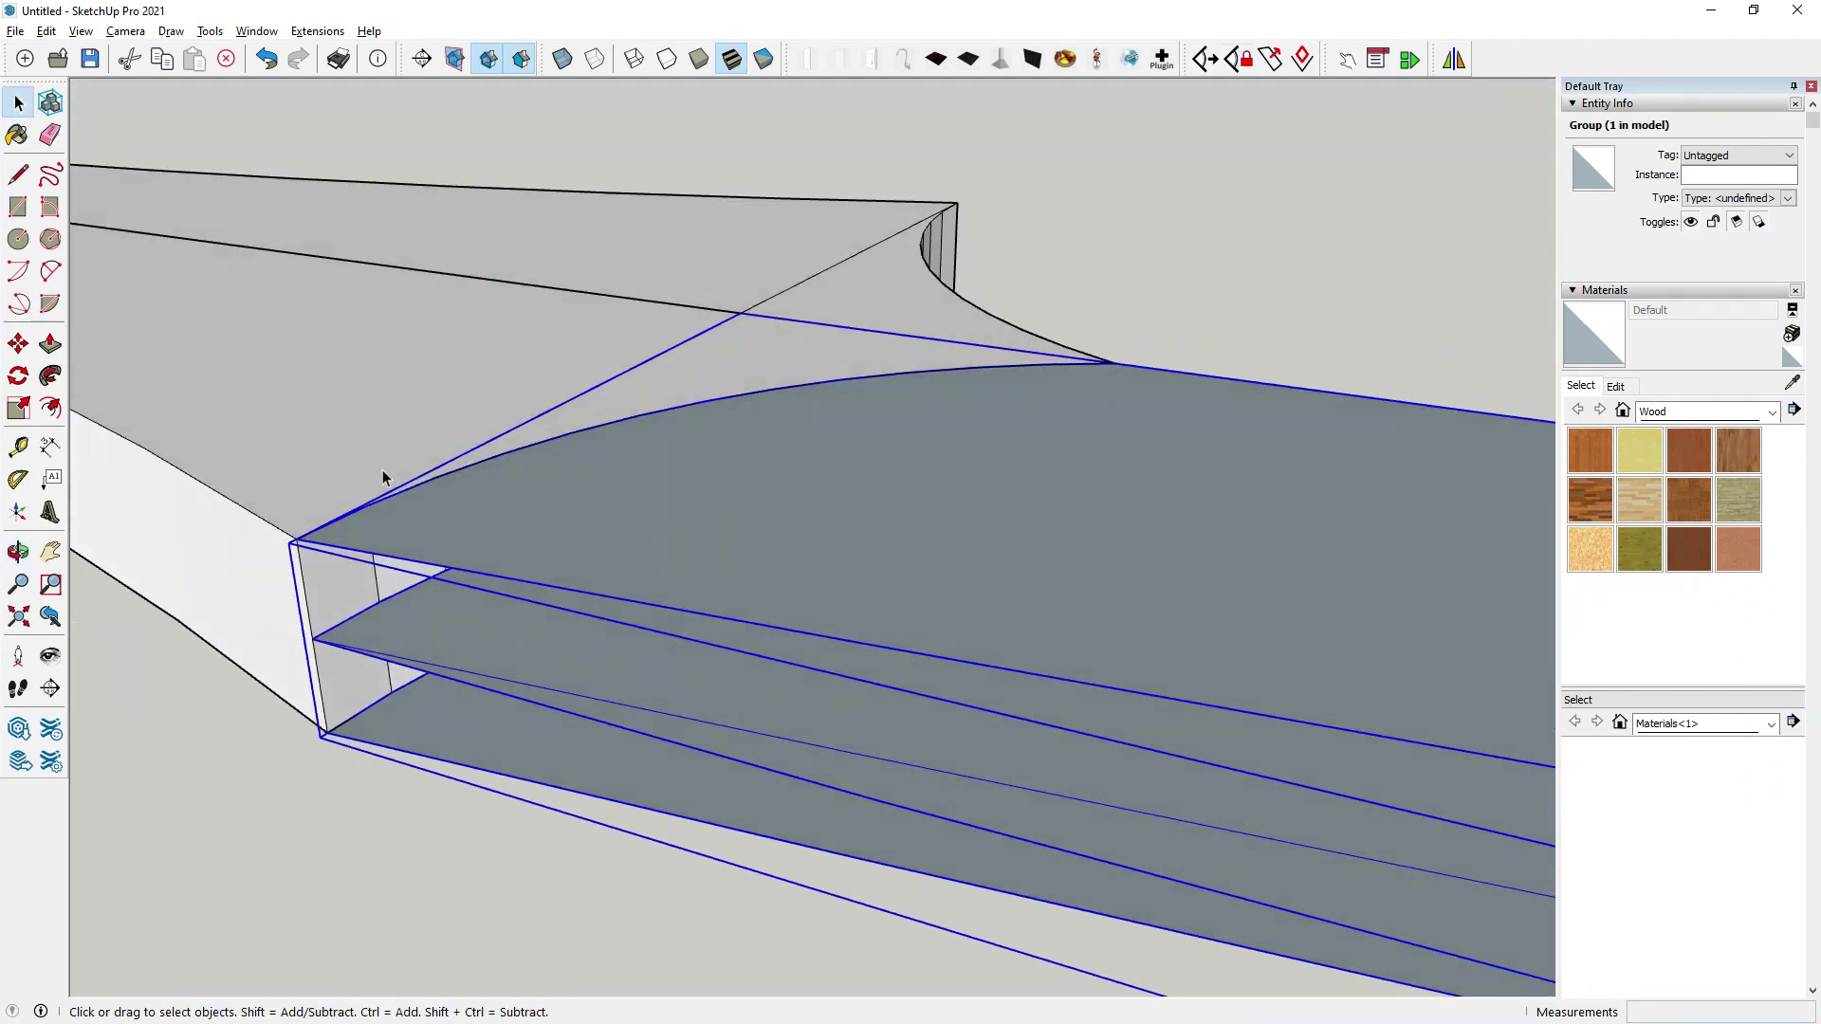
mouse_move(560, 494)
middle_mouse_down()
mouse_move(447, 418)
mouse_move(145, 436)
middle_mouse_up()
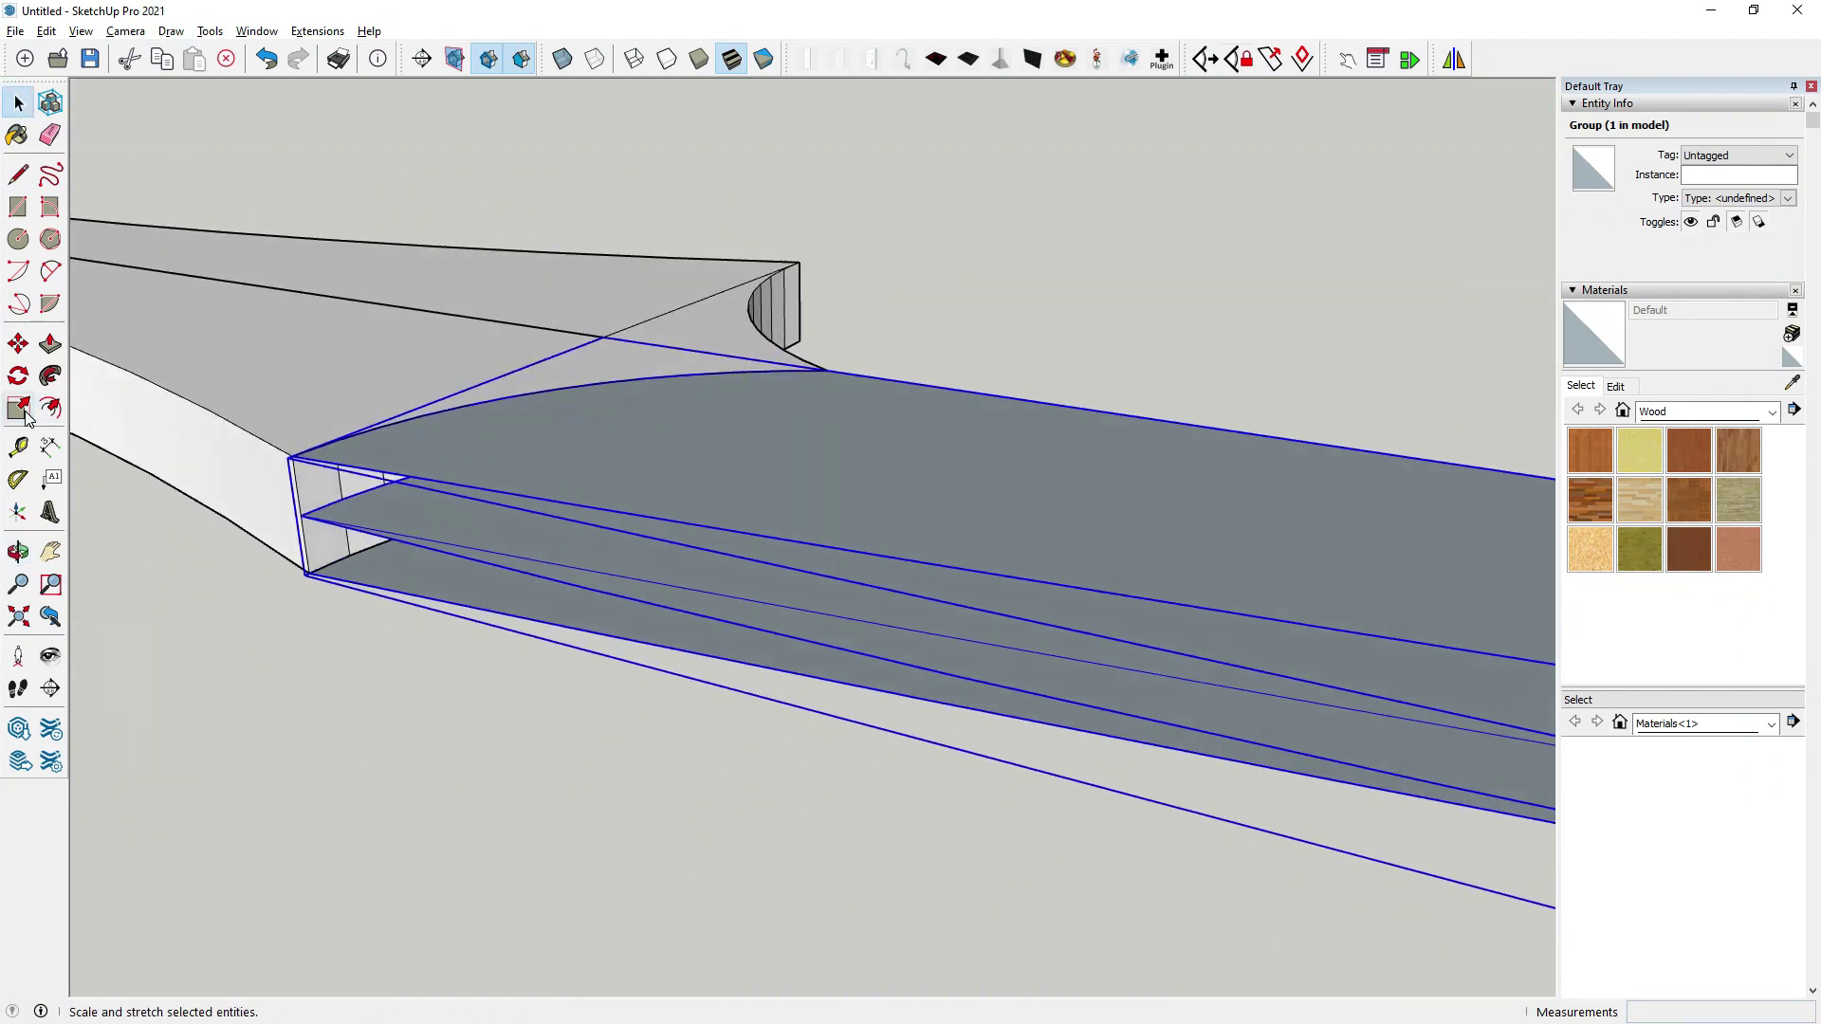
Scale the blade's thickness by 0.5 along the blue axis.
left_click(26, 417)
mouse_move(623, 411)
middle_mouse_down()
mouse_move(614, 431)
mouse_move(980, 569)
middle_mouse_up()
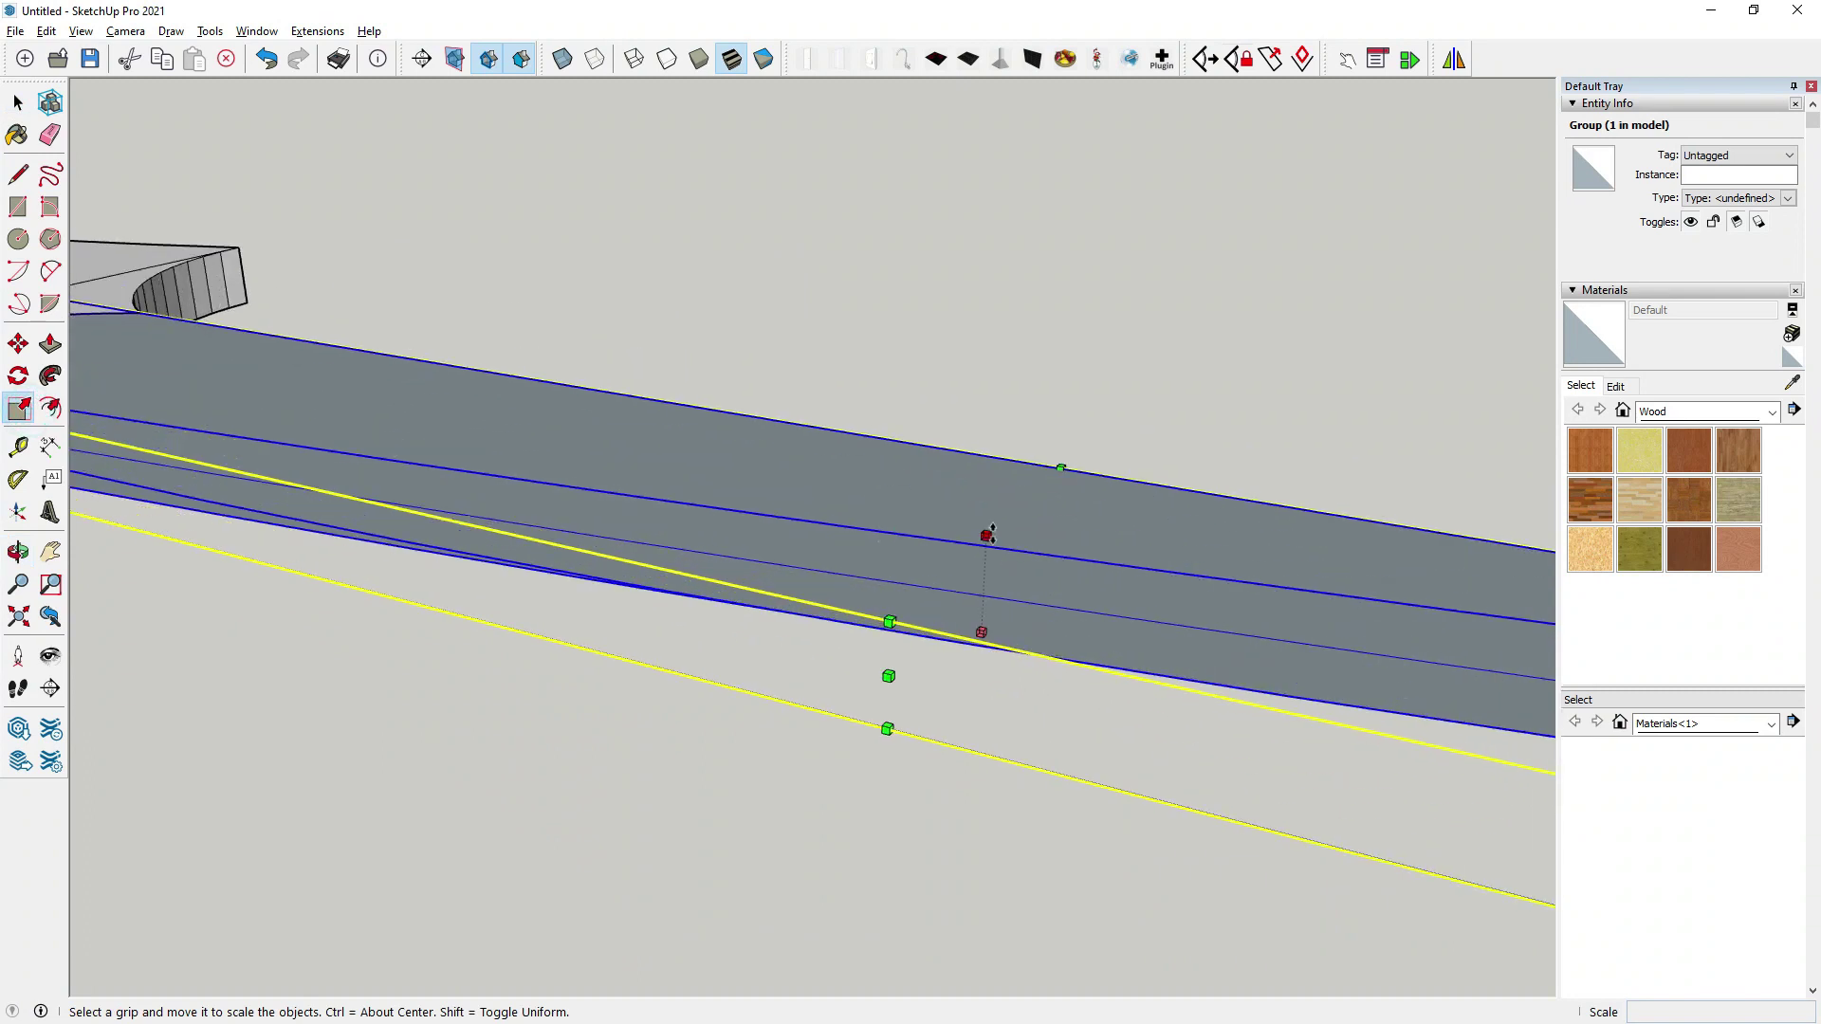
left_click_drag(987, 535, 988, 555)
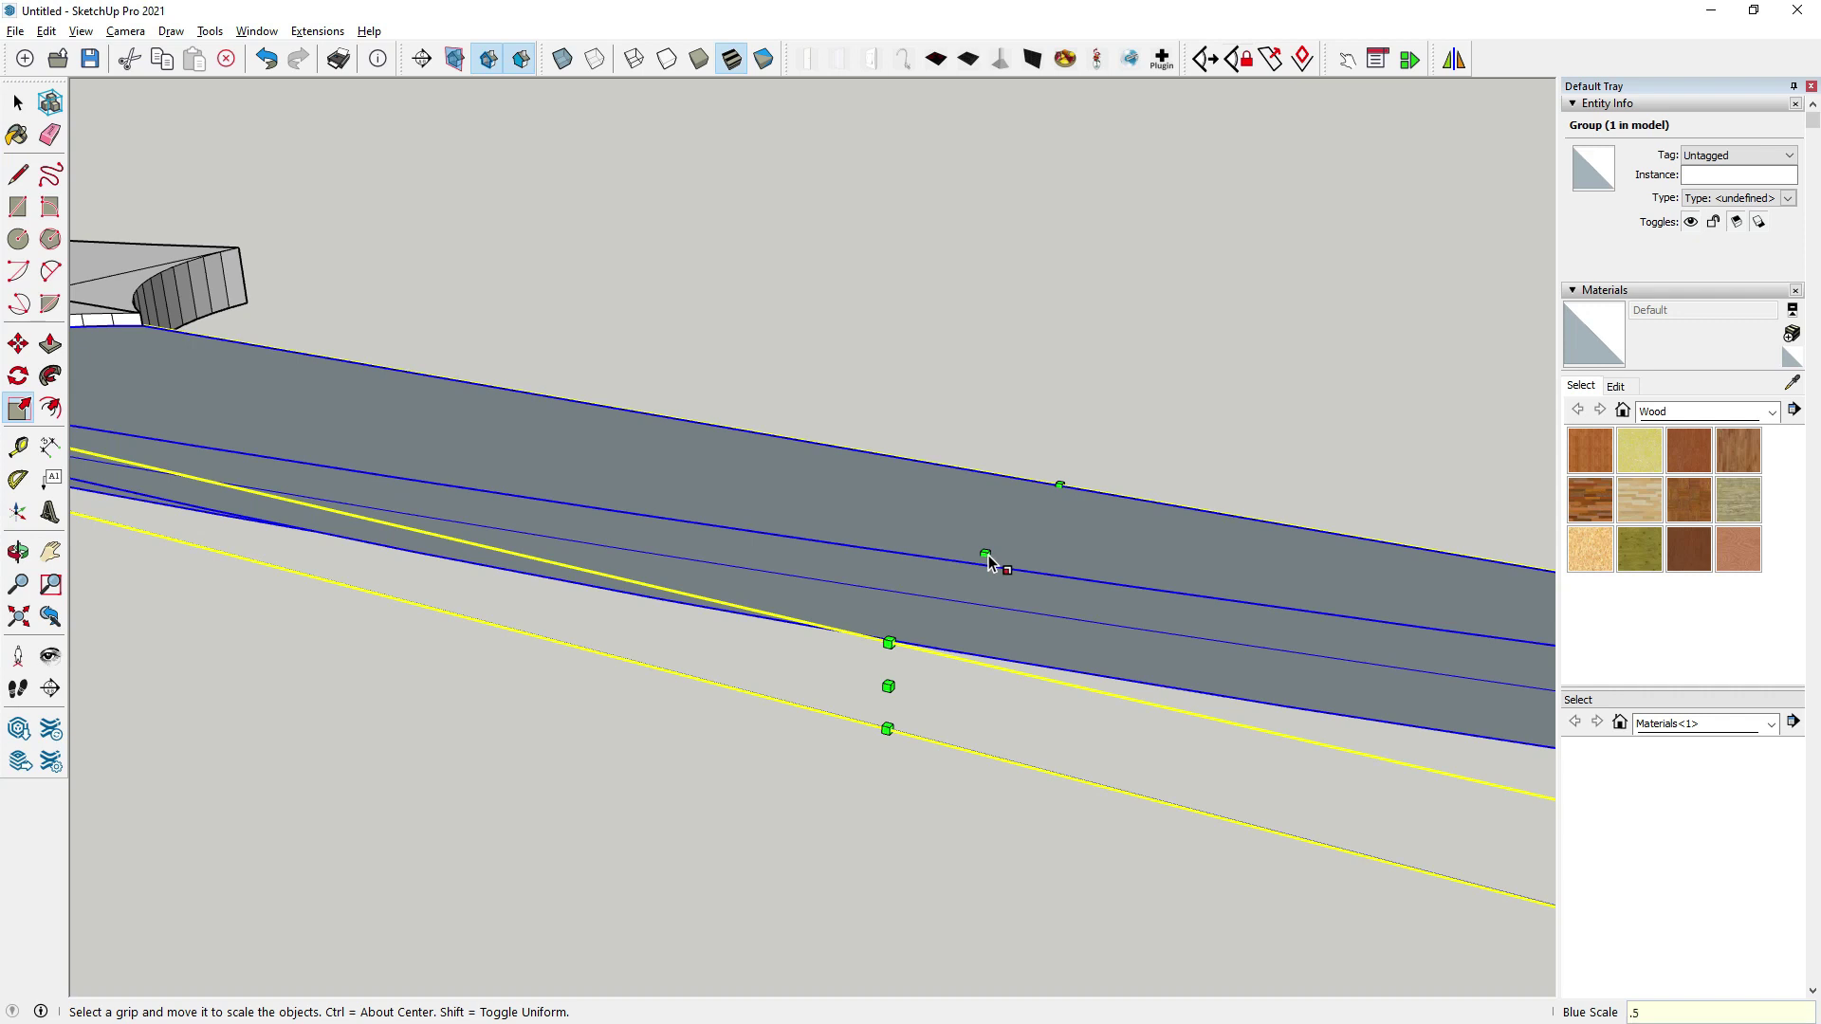
key("Return")
mouse_move(992, 565)
middle_mouse_down()
mouse_move(1272, 692)
mouse_move(8, 359)
middle_mouse_up()
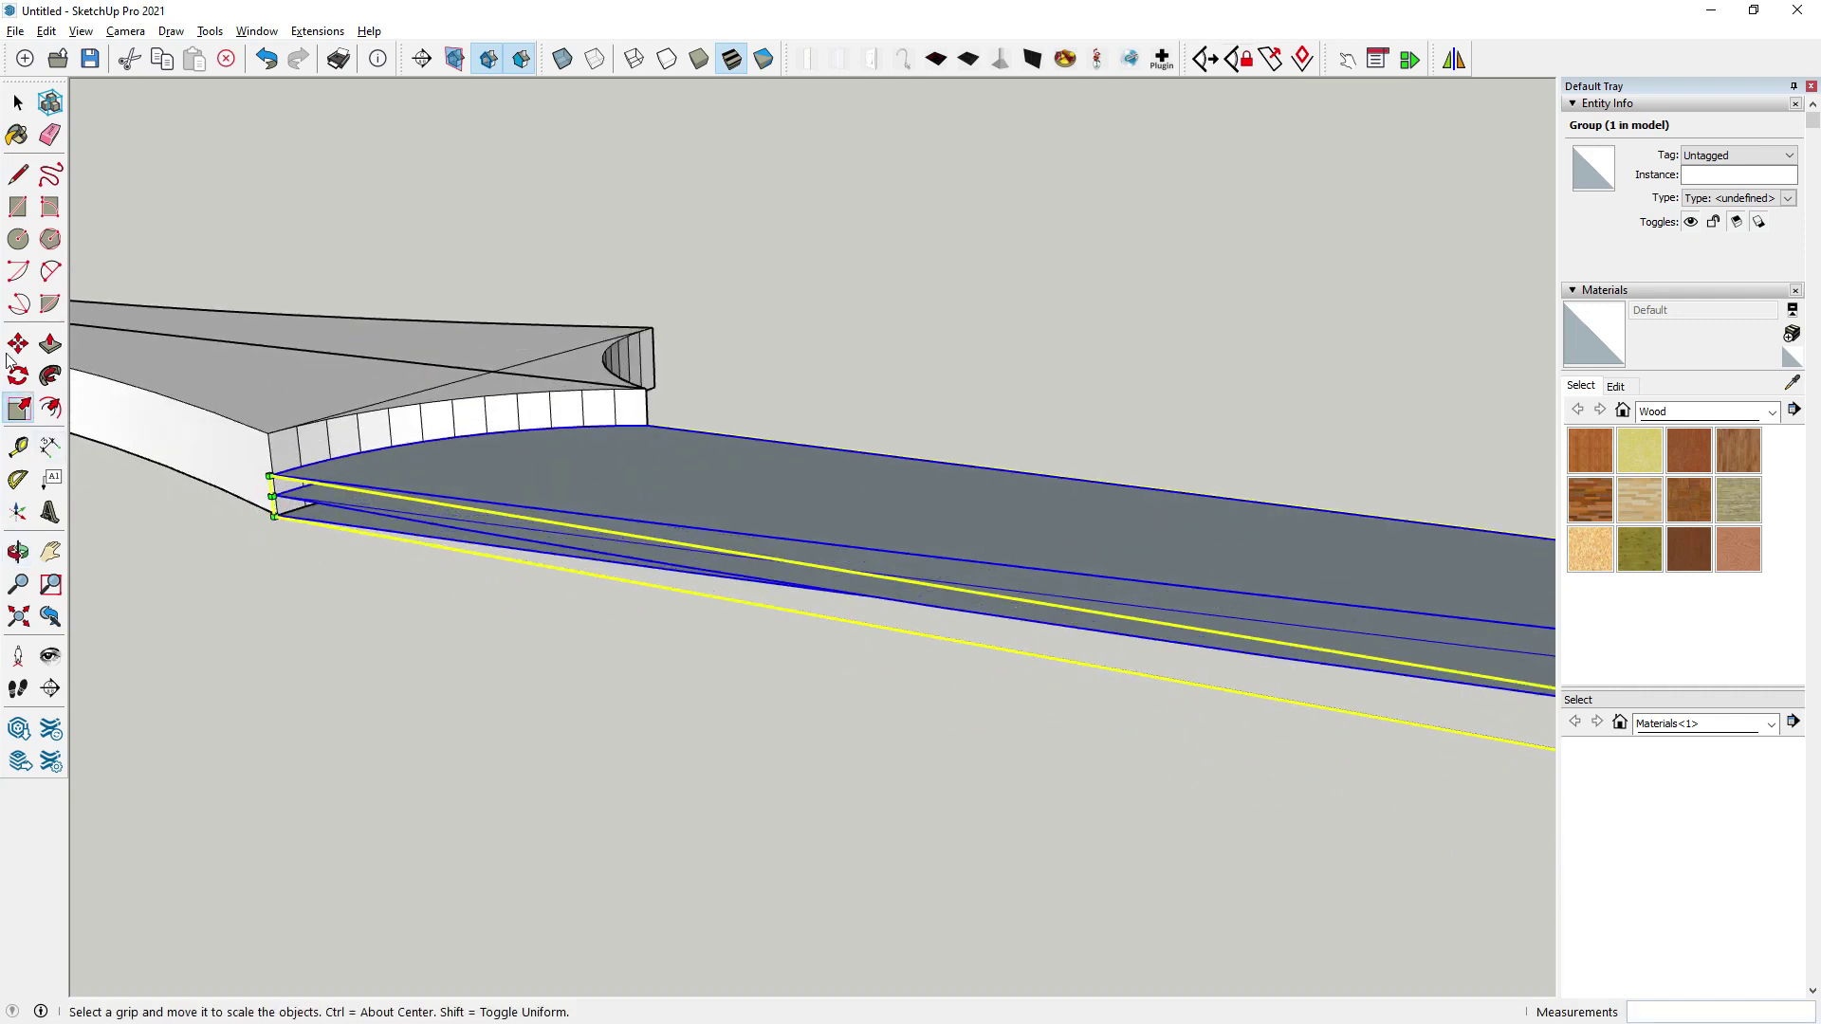
Move the blade up from its corner so it sits centred in the guard.
left_click(17, 344)
scroll(248, 505, "up", 4)
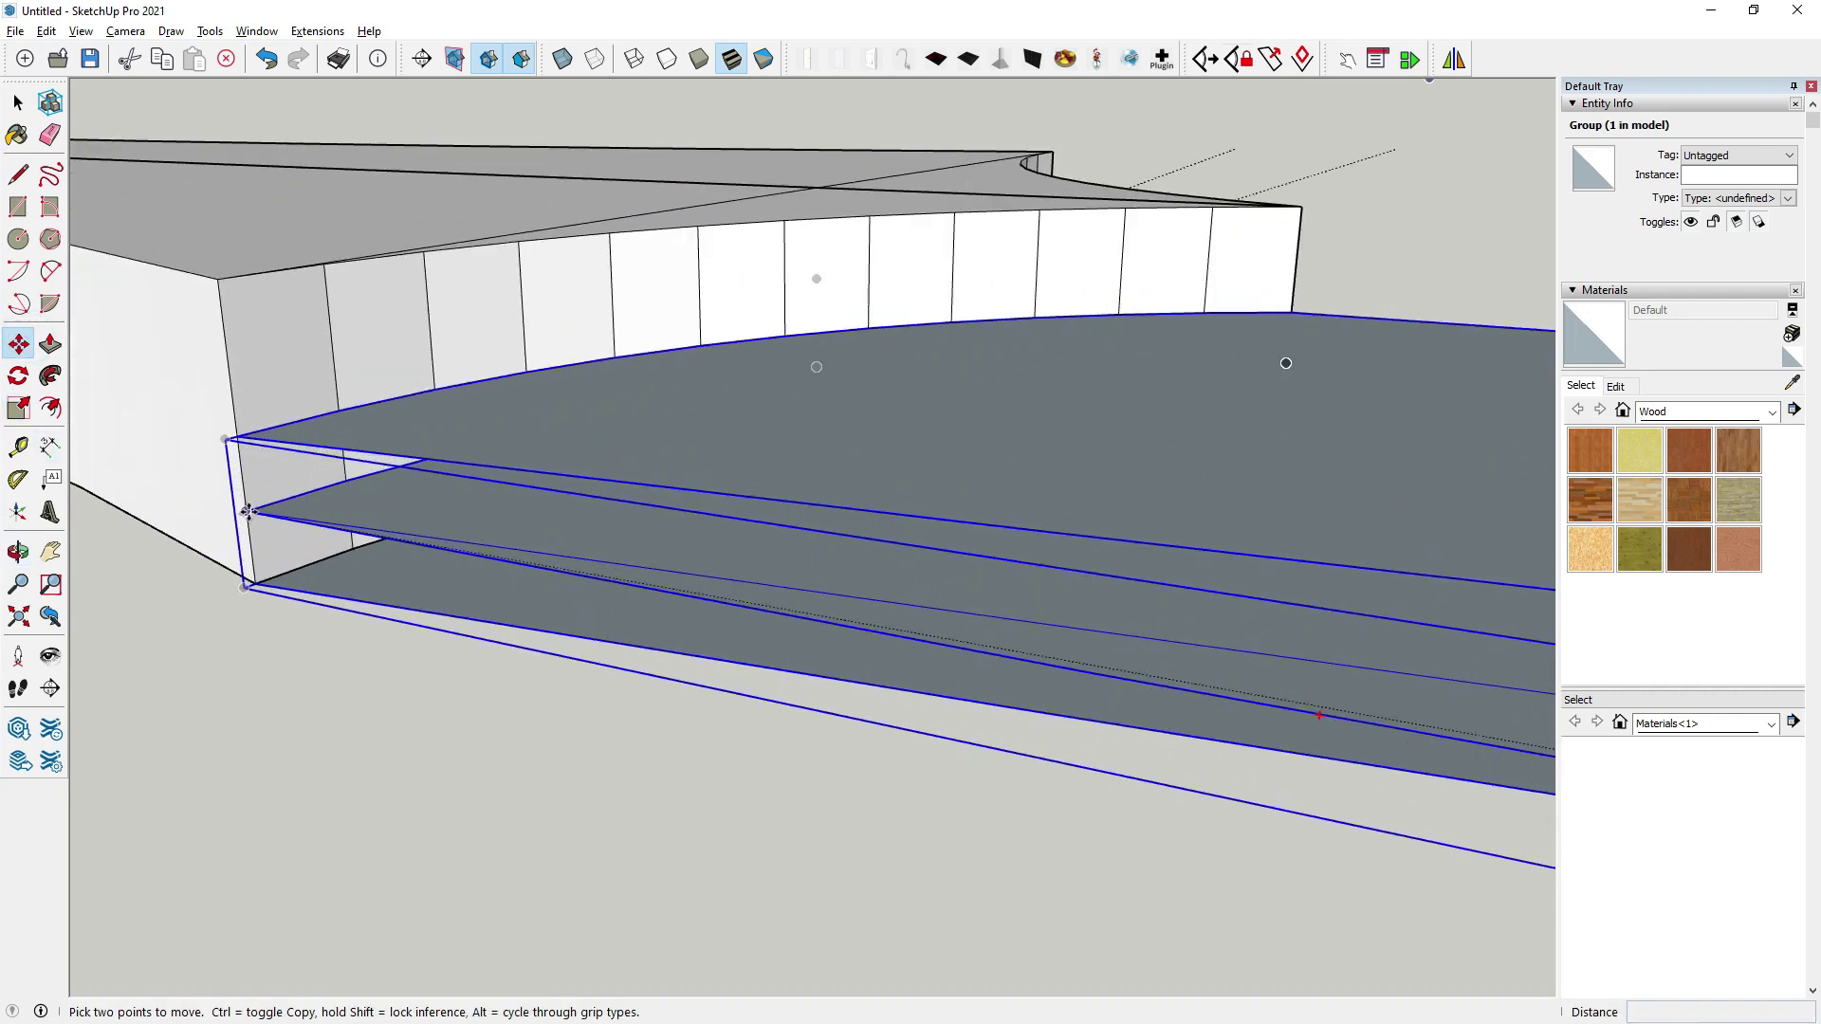
left_click(249, 512)
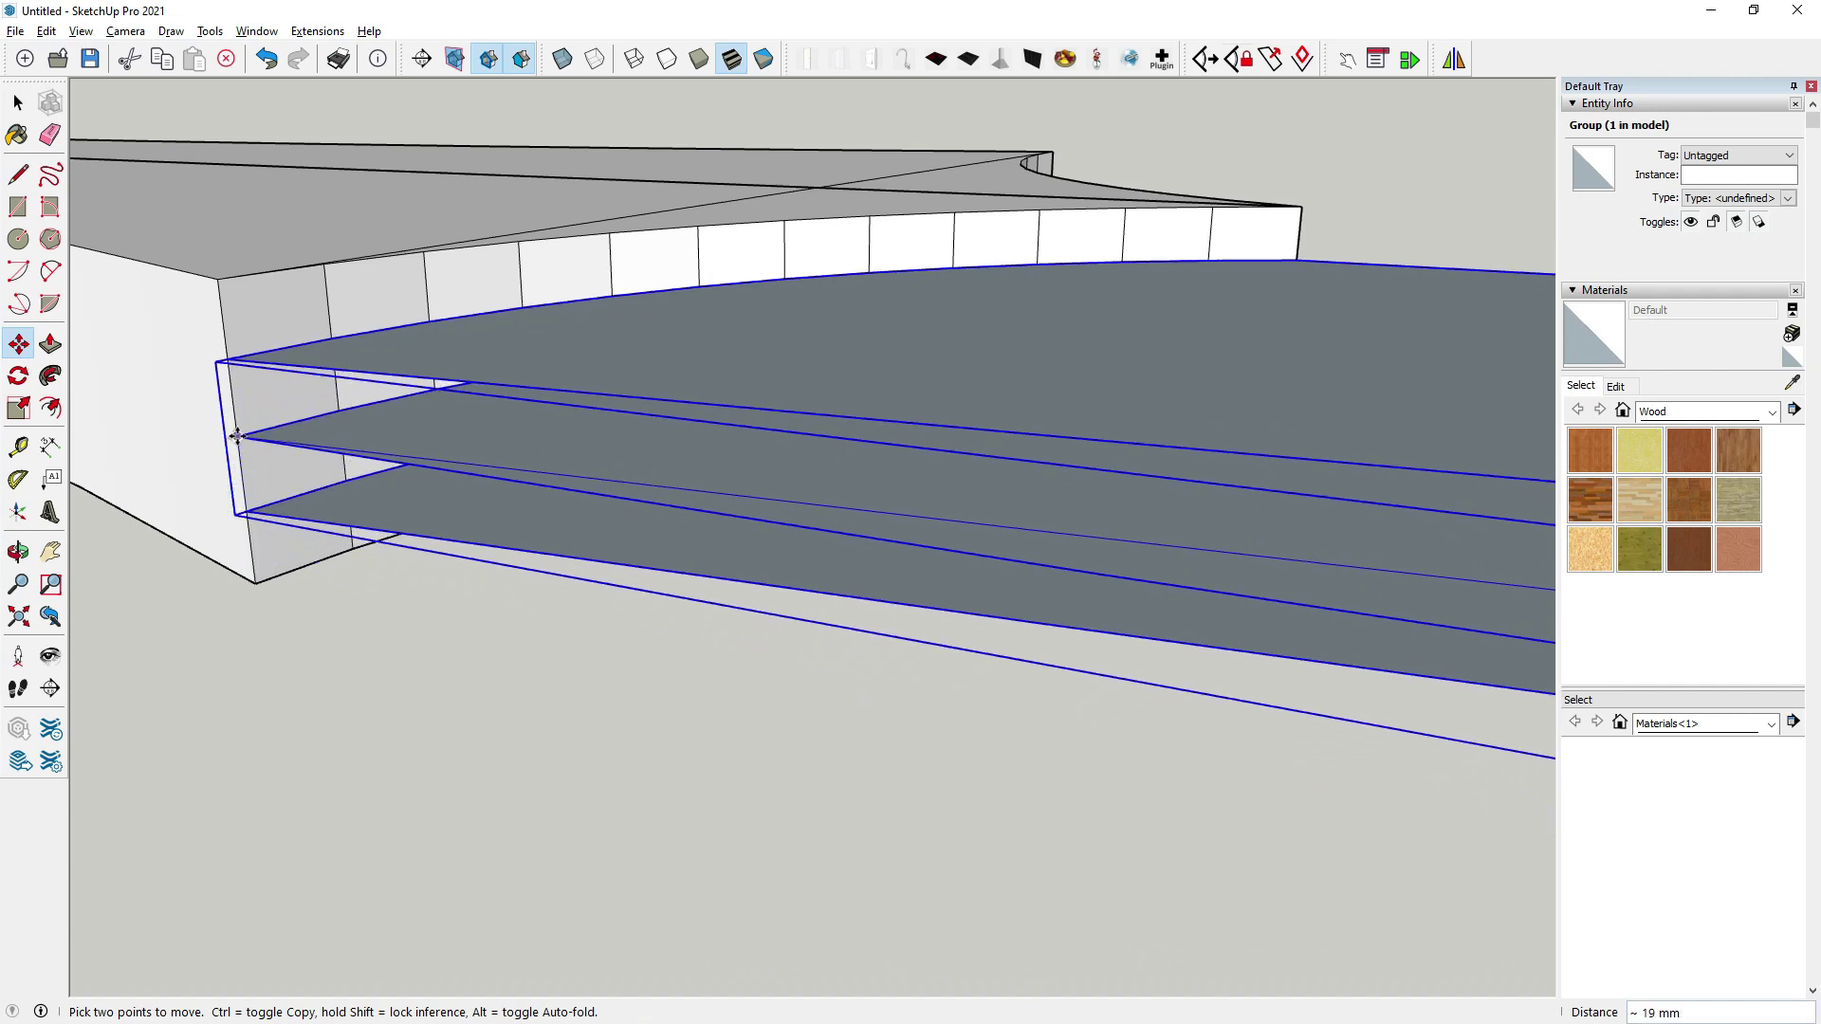
left_click(237, 433)
mouse_move(237, 432)
middle_mouse_down()
mouse_move(683, 358)
mouse_move(618, 110)
mouse_move(334, 394)
middle_mouse_up()
mouse_move(521, 345)
middle_mouse_down()
mouse_move(472, 475)
mouse_move(421, 392)
middle_mouse_up()
scroll(421, 392, "down", 1)
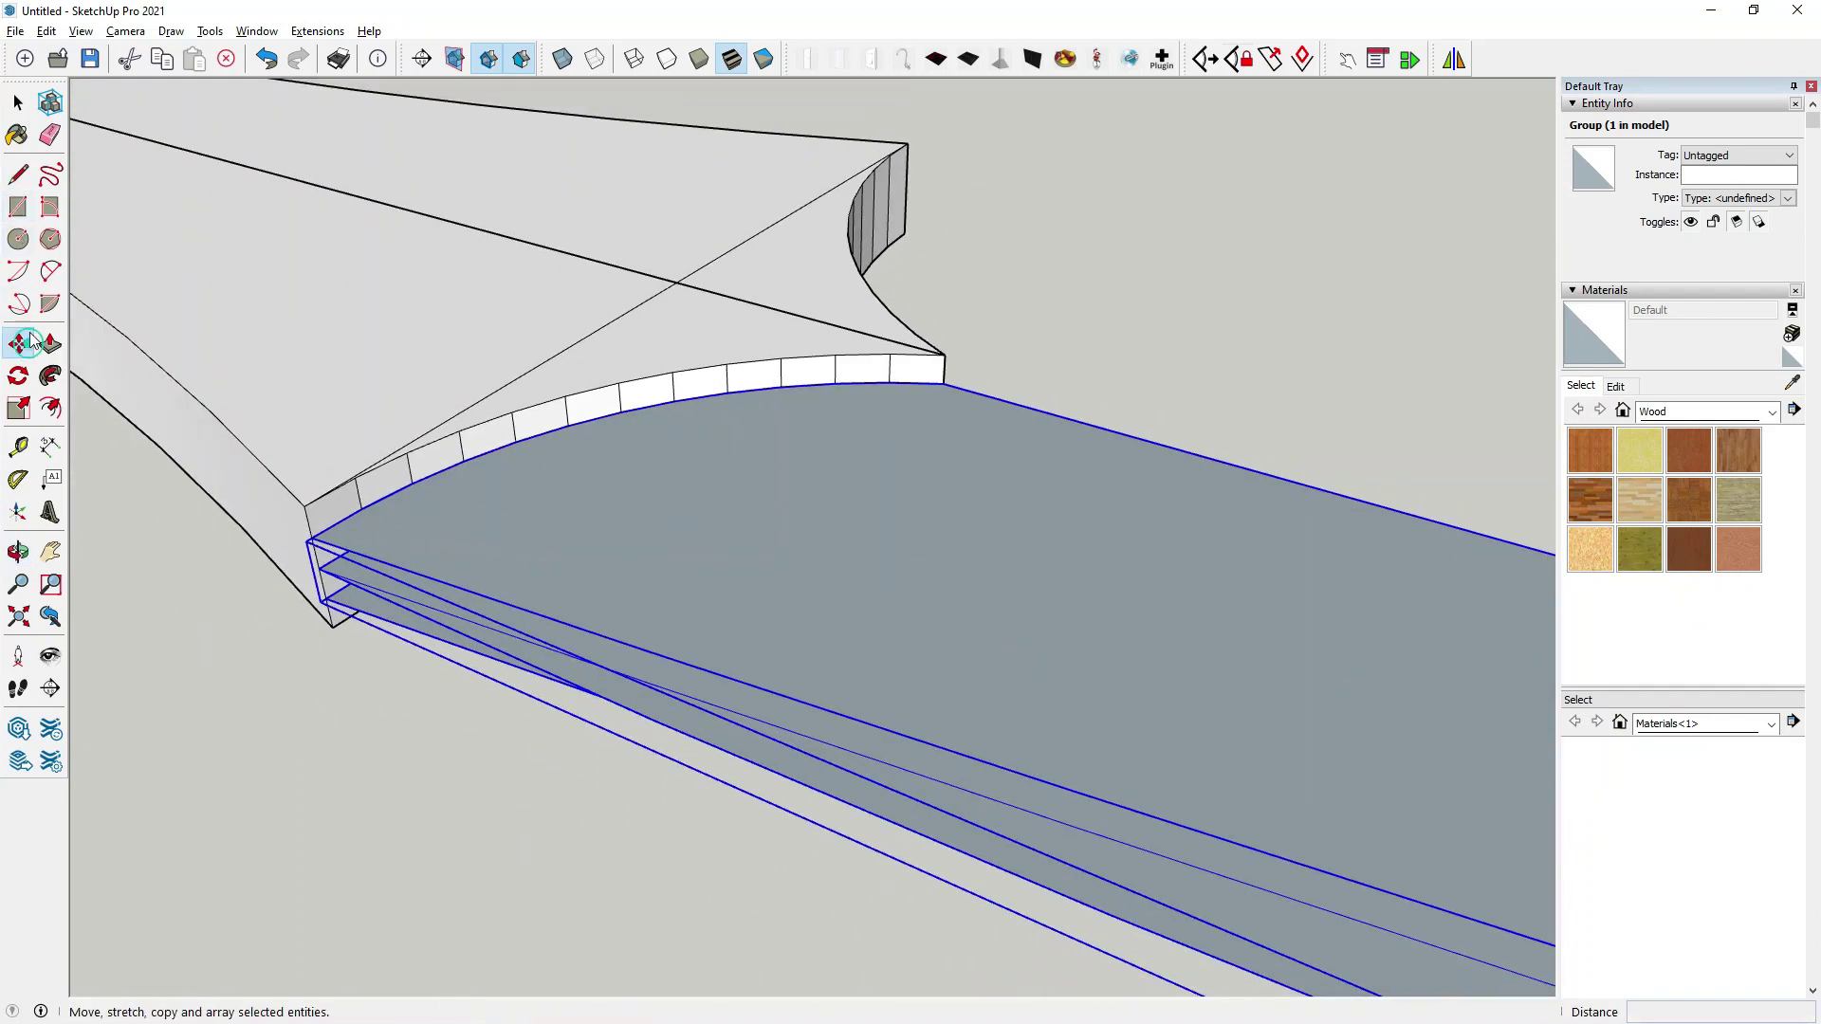
Enter the guard group and move the first arc vertex down onto the lower edge.
left_click(19, 344)
scroll(768, 431, "up", 1)
scroll(391, 189, "up", 1)
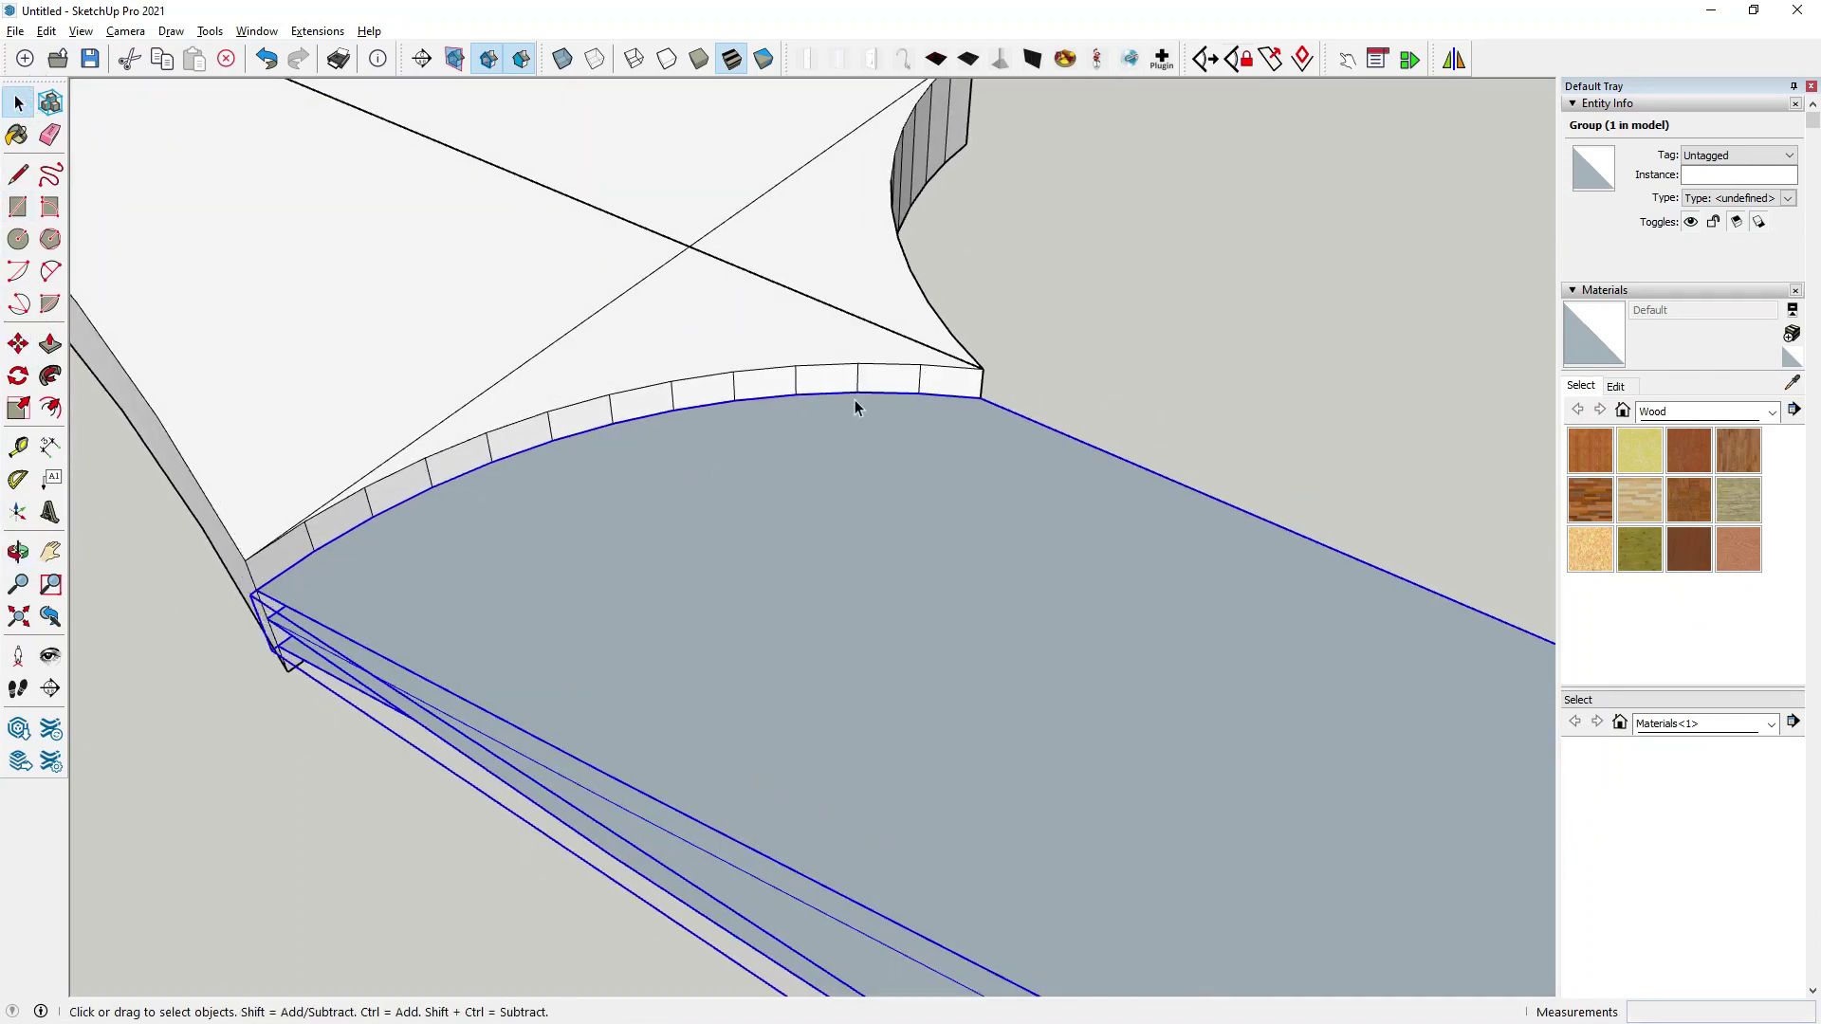
double_click(700, 275)
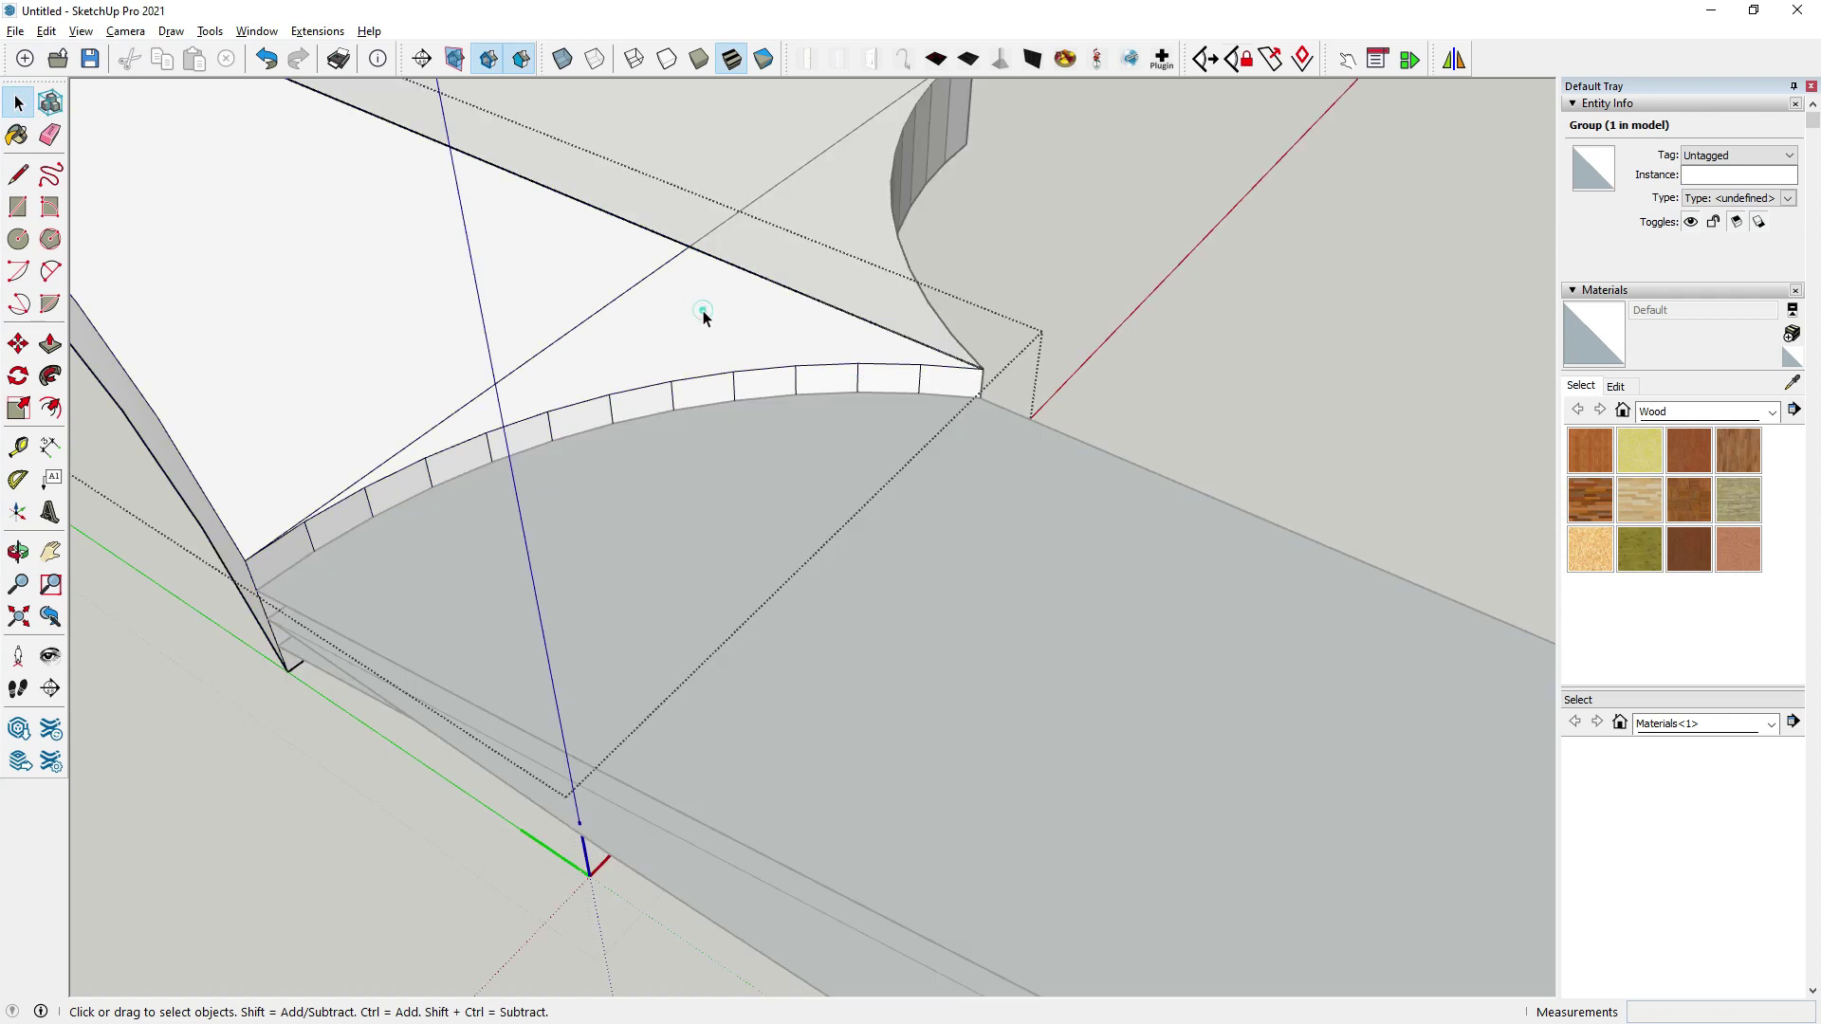
left_click(19, 344)
scroll(285, 487, "up", 2)
scroll(304, 493, "up", 2)
scroll(341, 507, "up", 1)
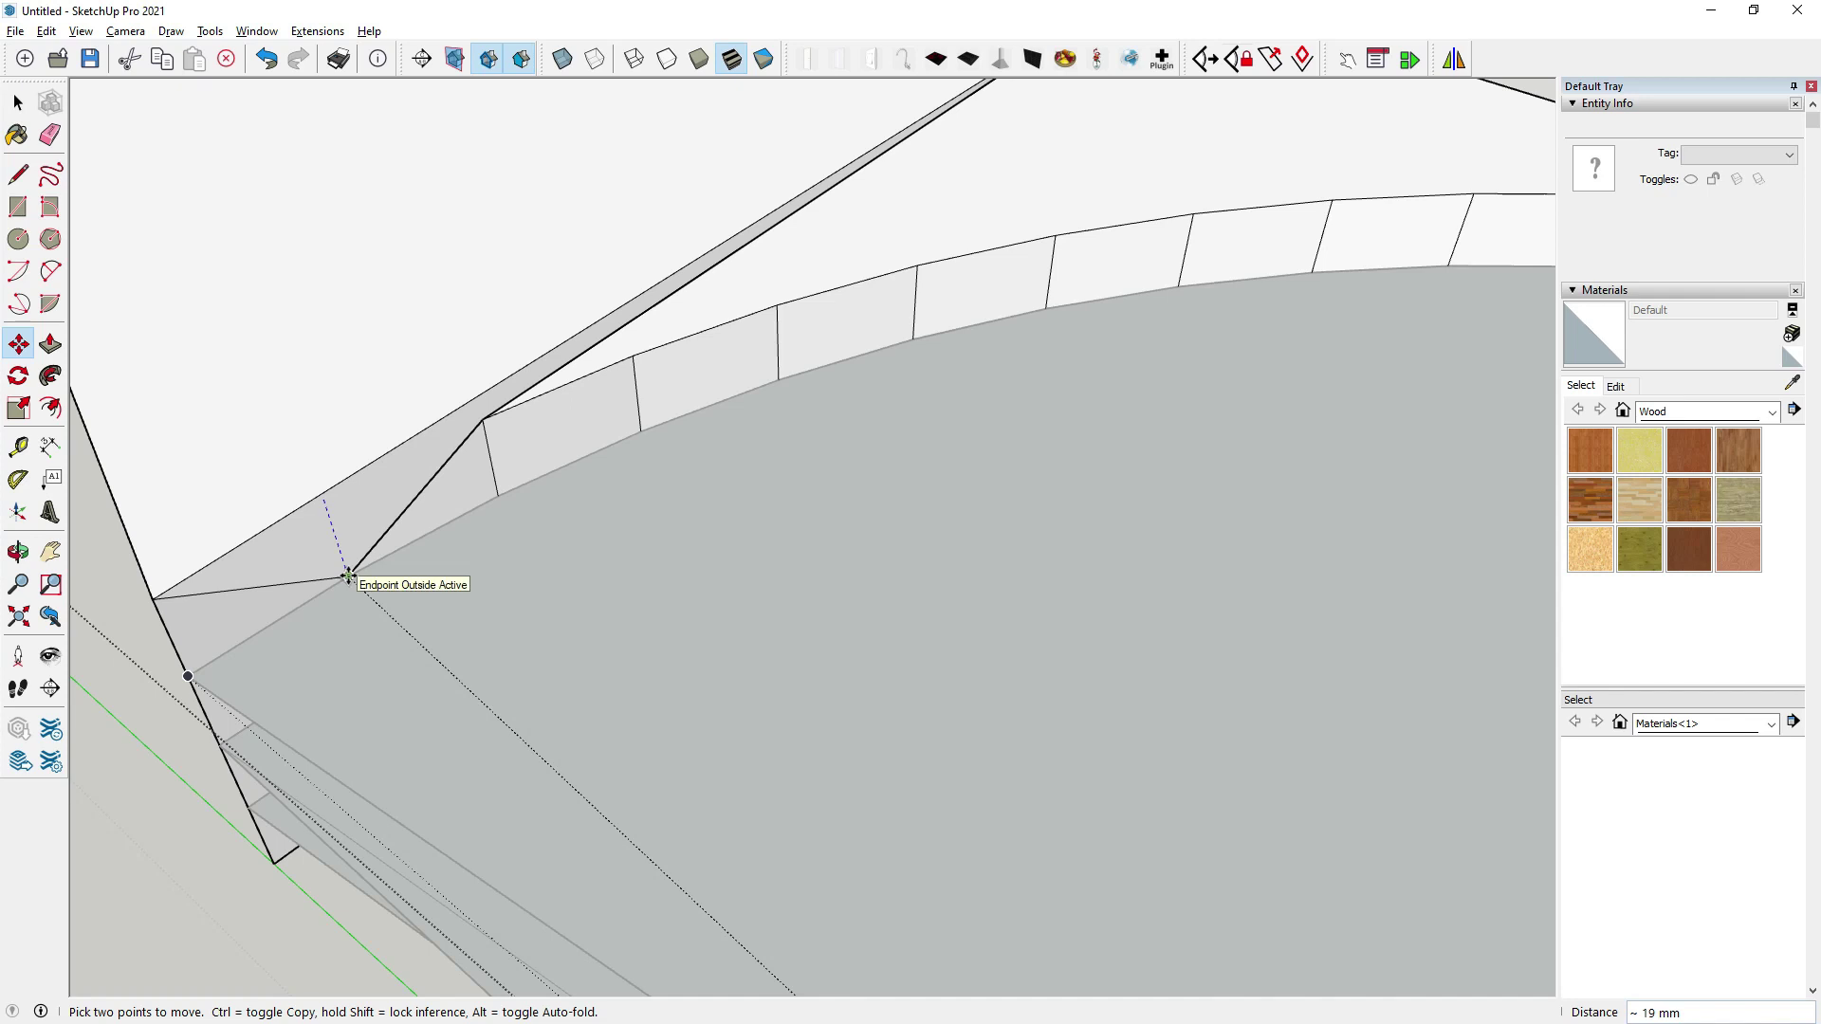
left_click(350, 577)
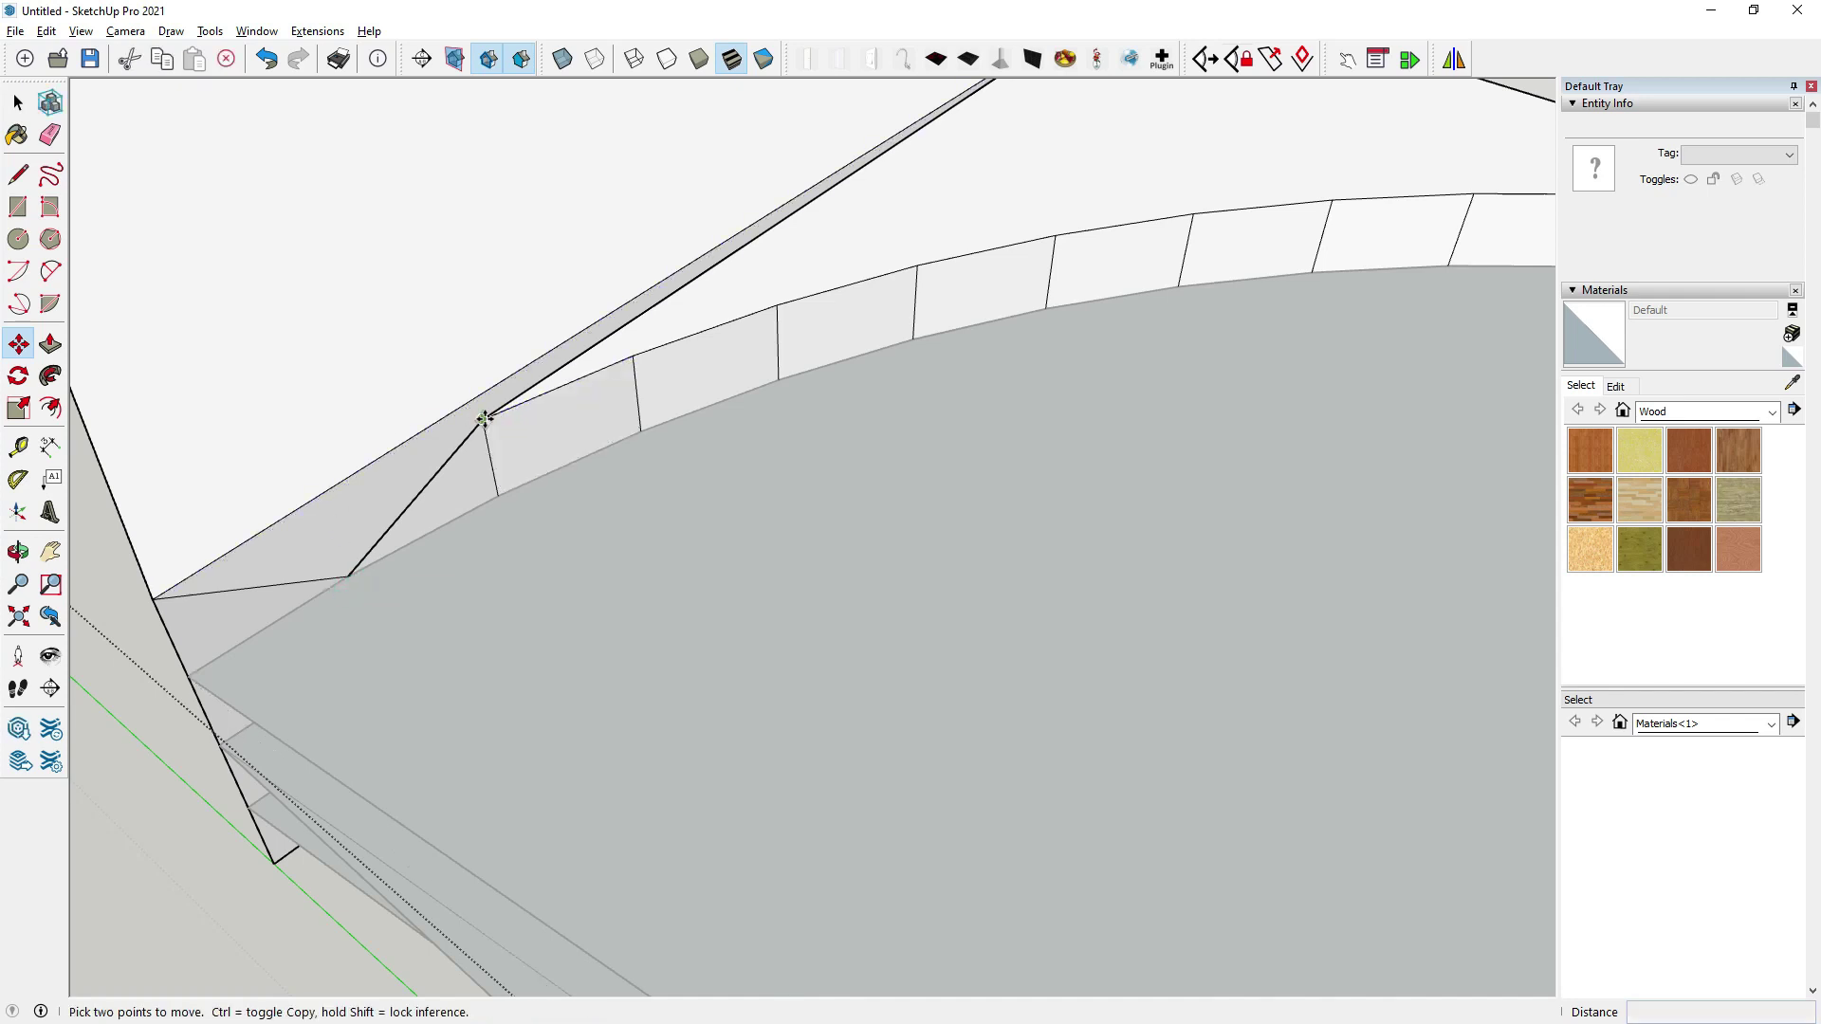
Drop the next curved-band vertices about 19 mm onto the blade's lower edge.
left_click(484, 418)
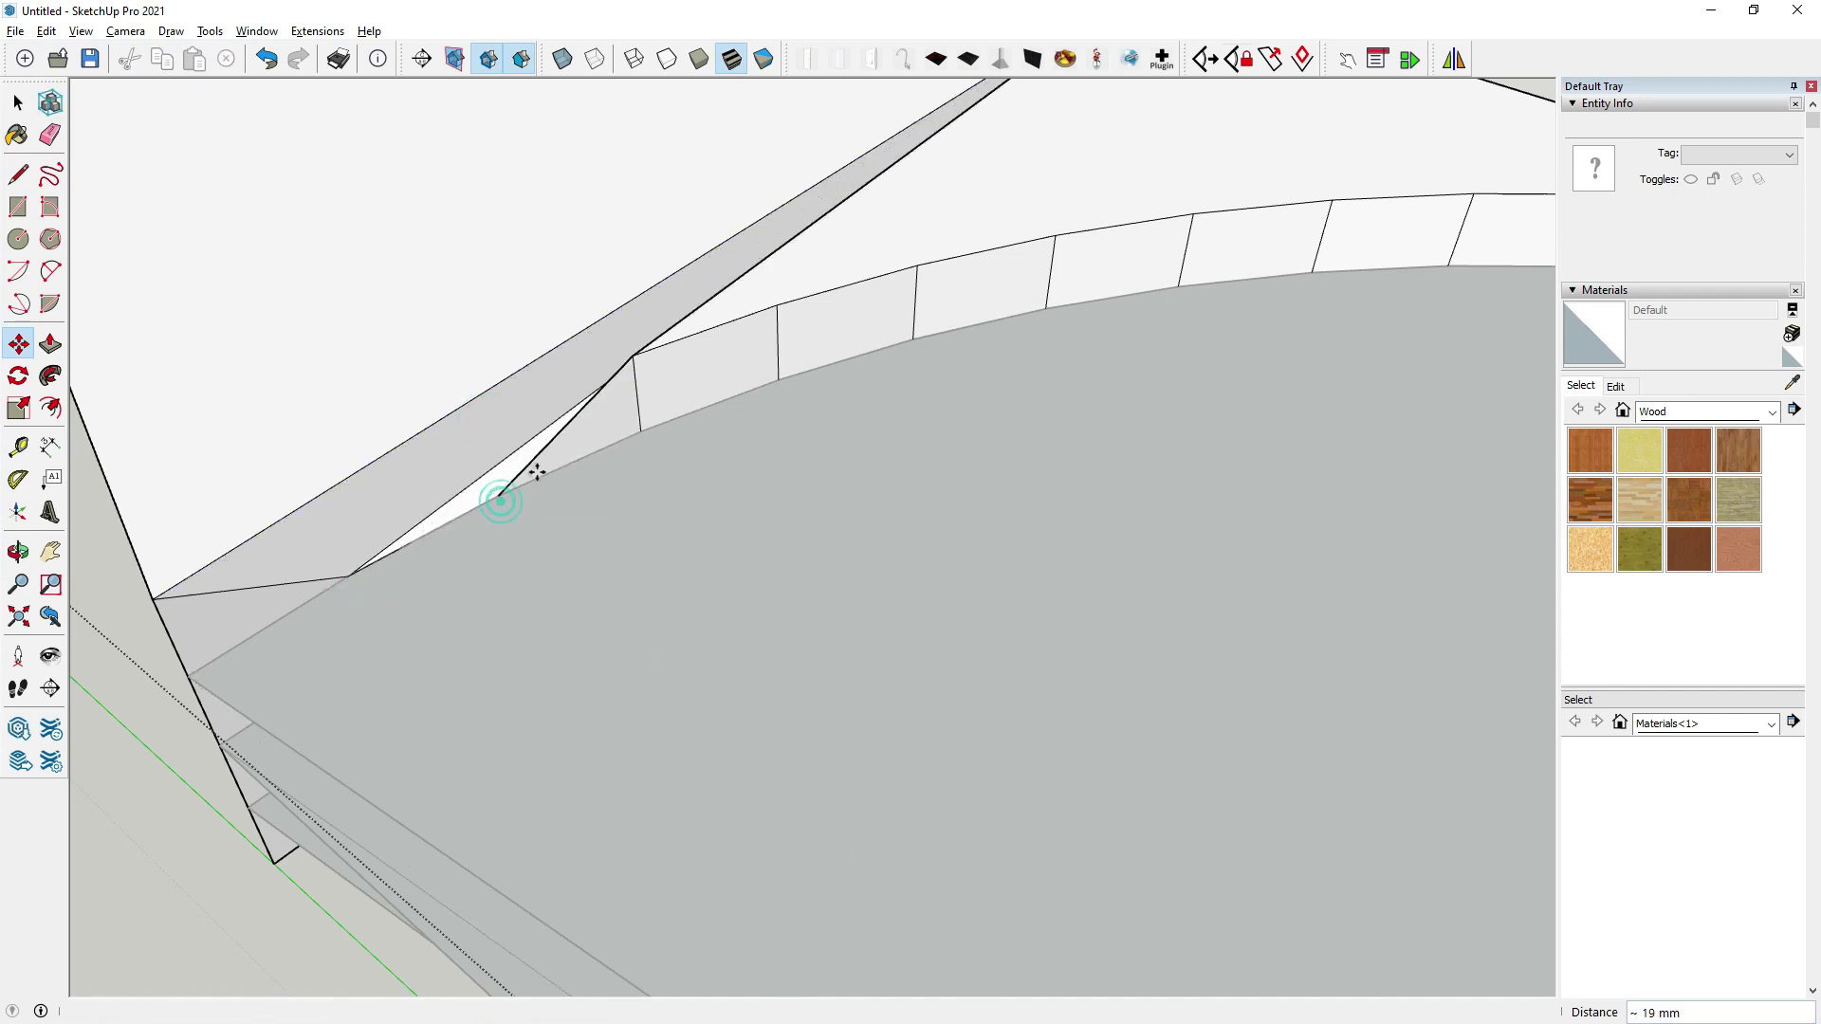
left_click(497, 501)
scroll(637, 375, "up", 2)
scroll(633, 344, "up", 1)
left_click(642, 442)
left_click(829, 277)
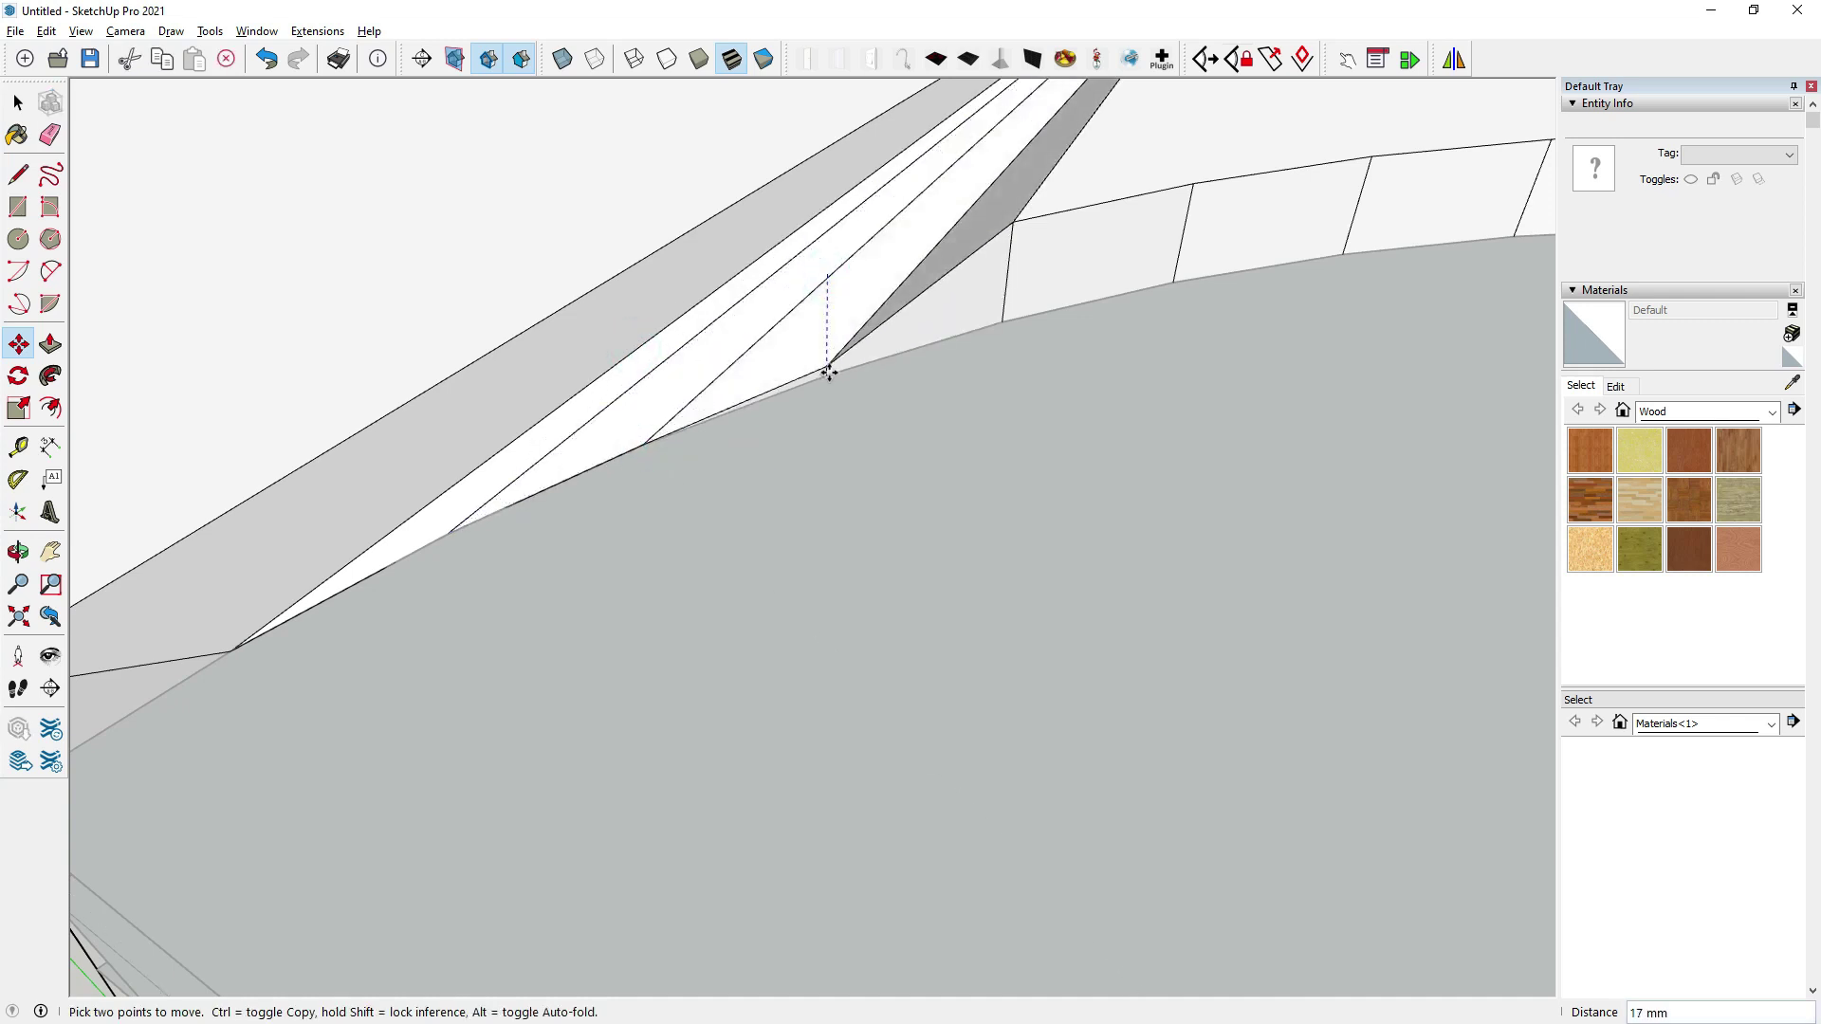
left_click(829, 374)
scroll(877, 334, "down", 2)
scroll(878, 333, "up", 2)
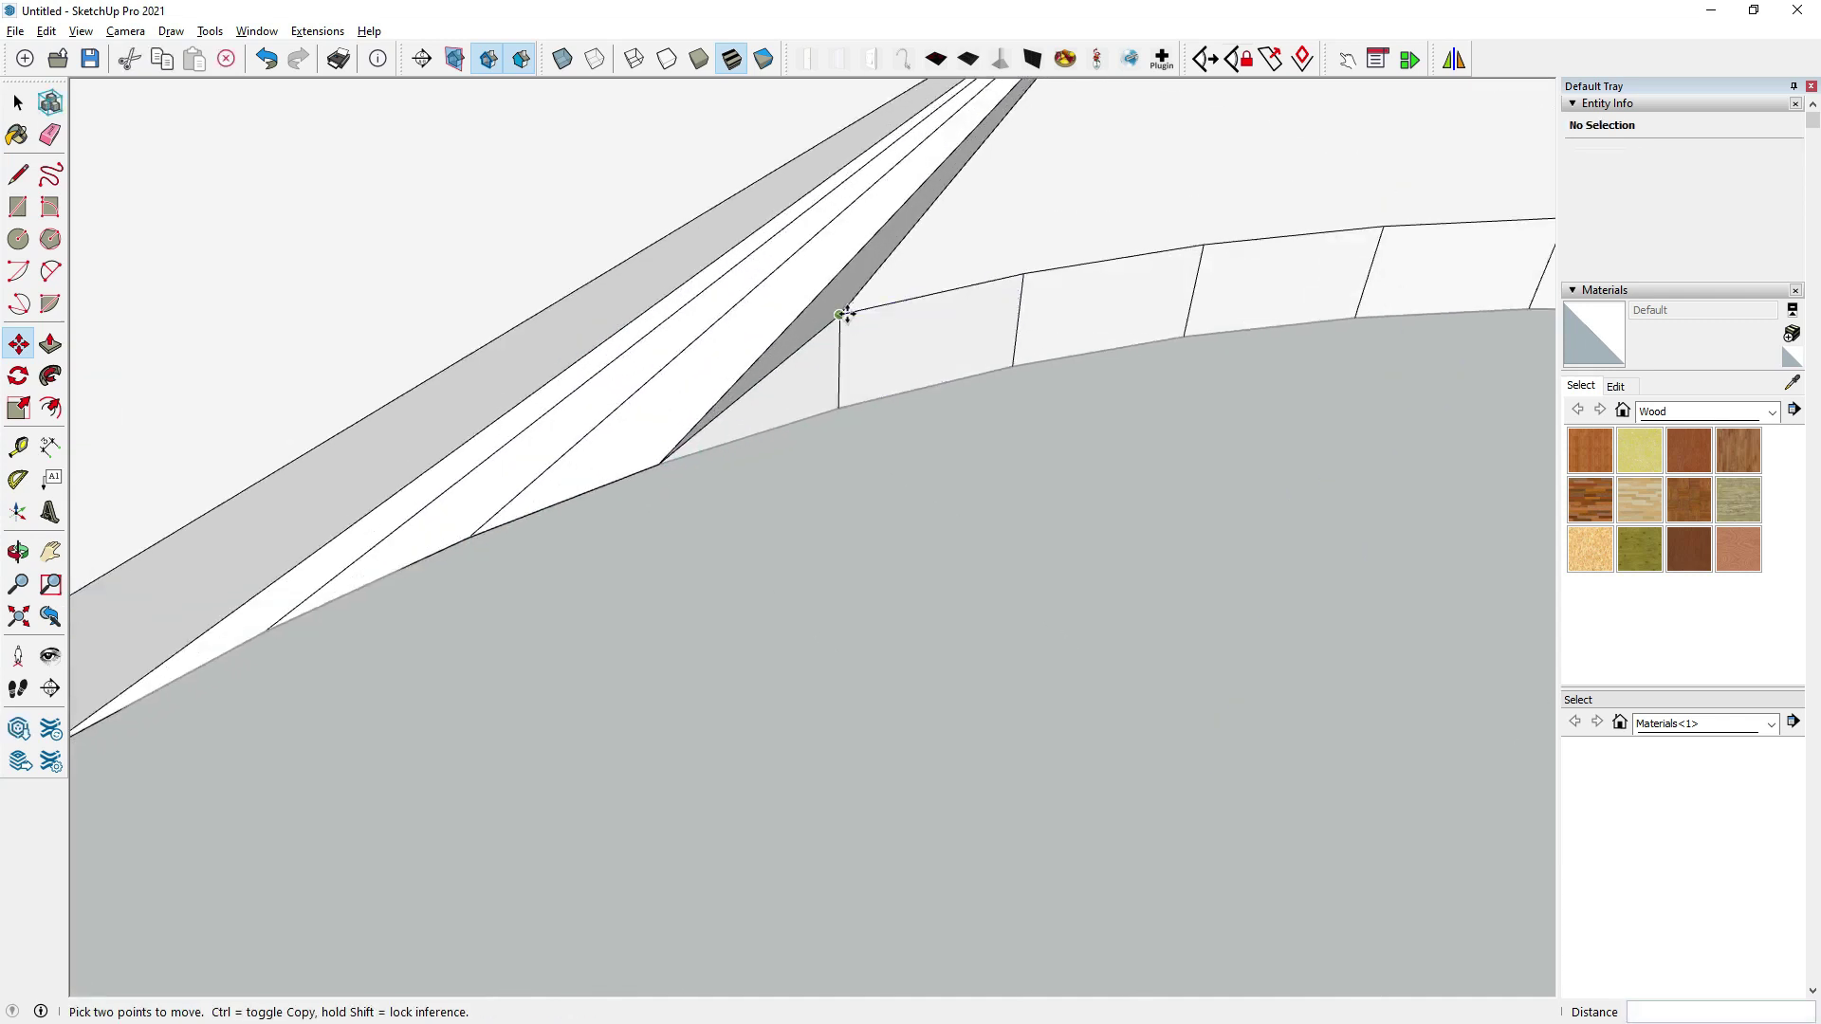
left_click(845, 309)
left_click(841, 407)
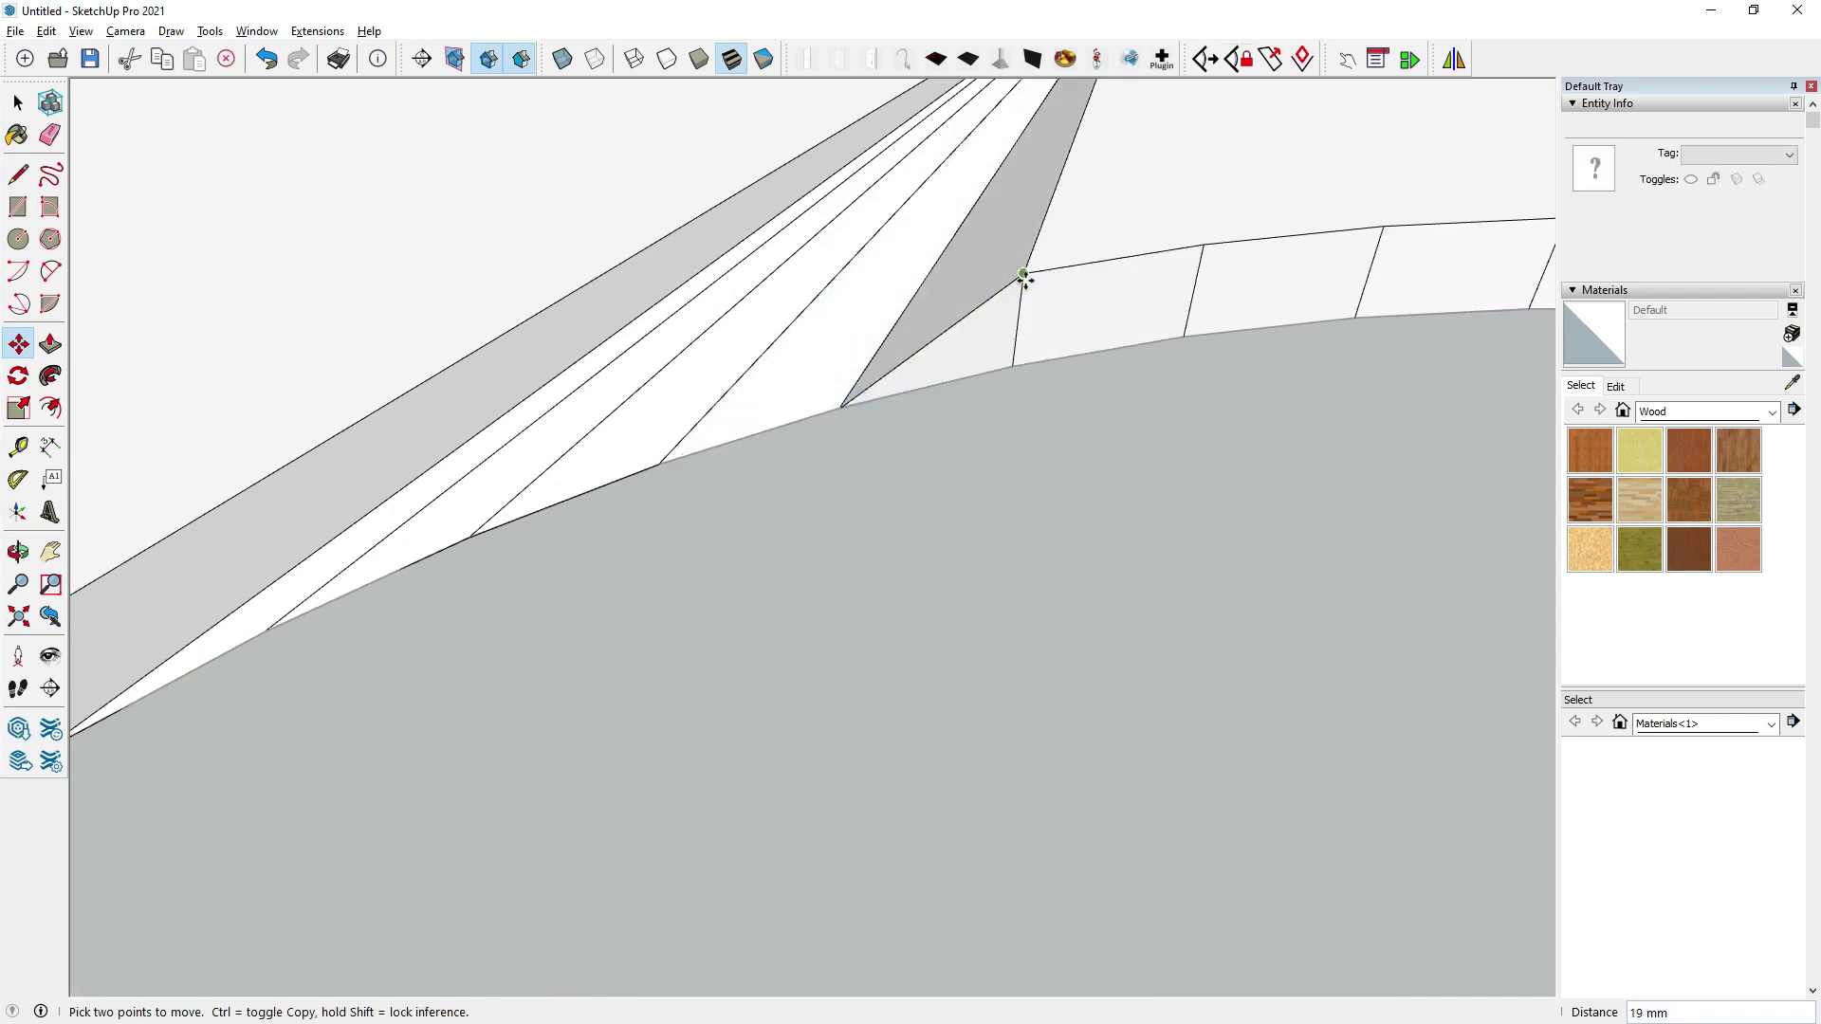
Move the following vertices along the curve down onto the lower-edge endpoints.
left_click(1024, 277)
scroll(996, 317, "down", 2)
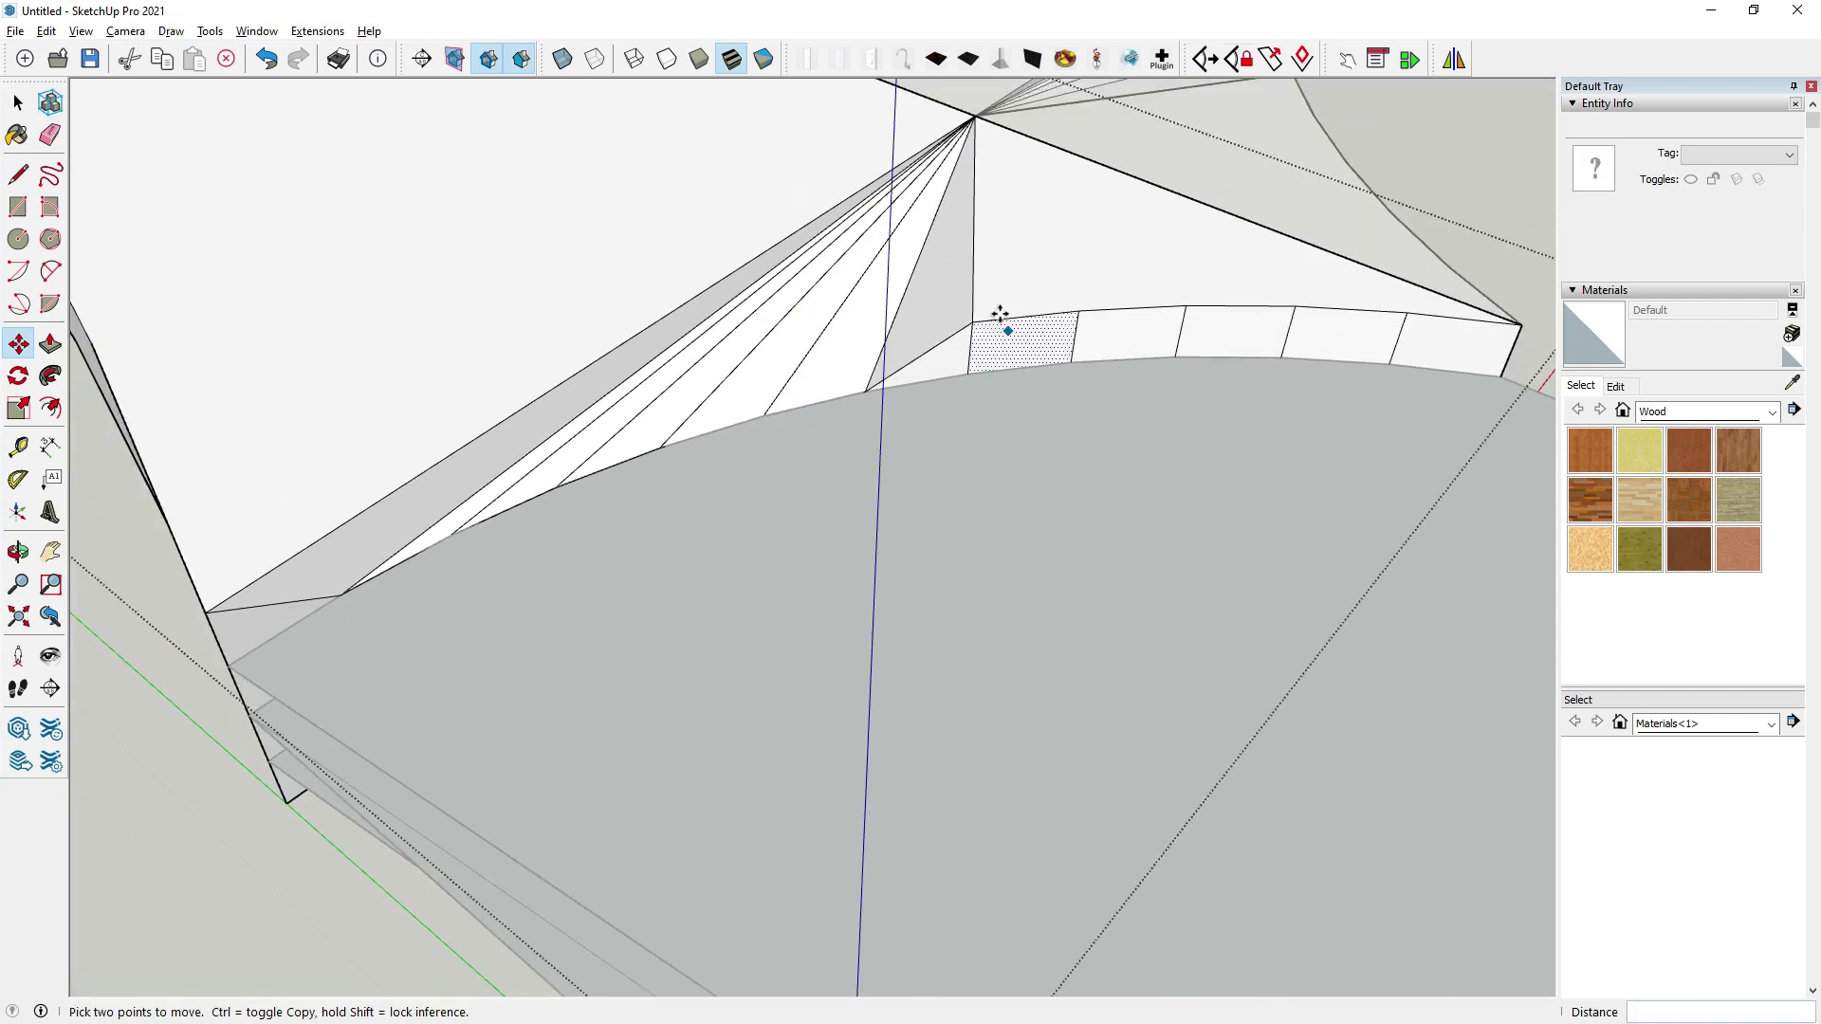
scroll(962, 325, "up", 2)
left_click(962, 324)
left_click(953, 405)
left_click(1119, 309)
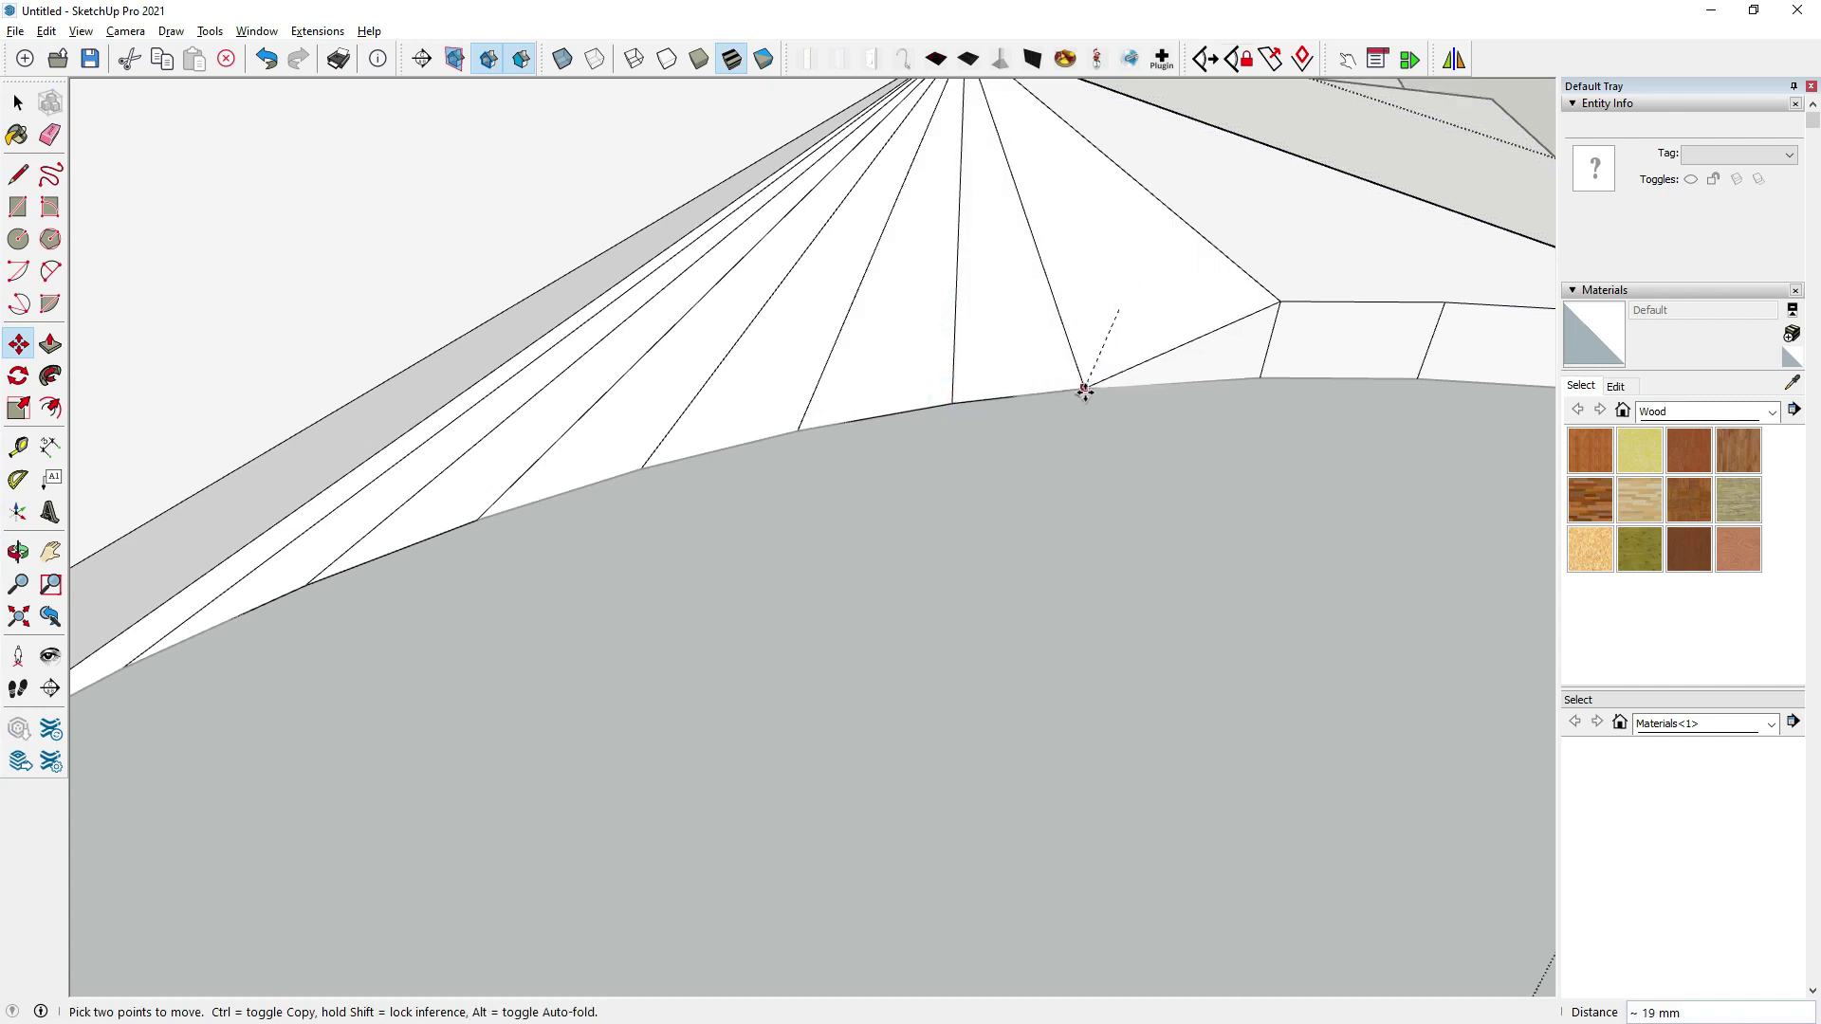
left_click(1100, 388)
middle_click_drag(1065, 395, 838, 398)
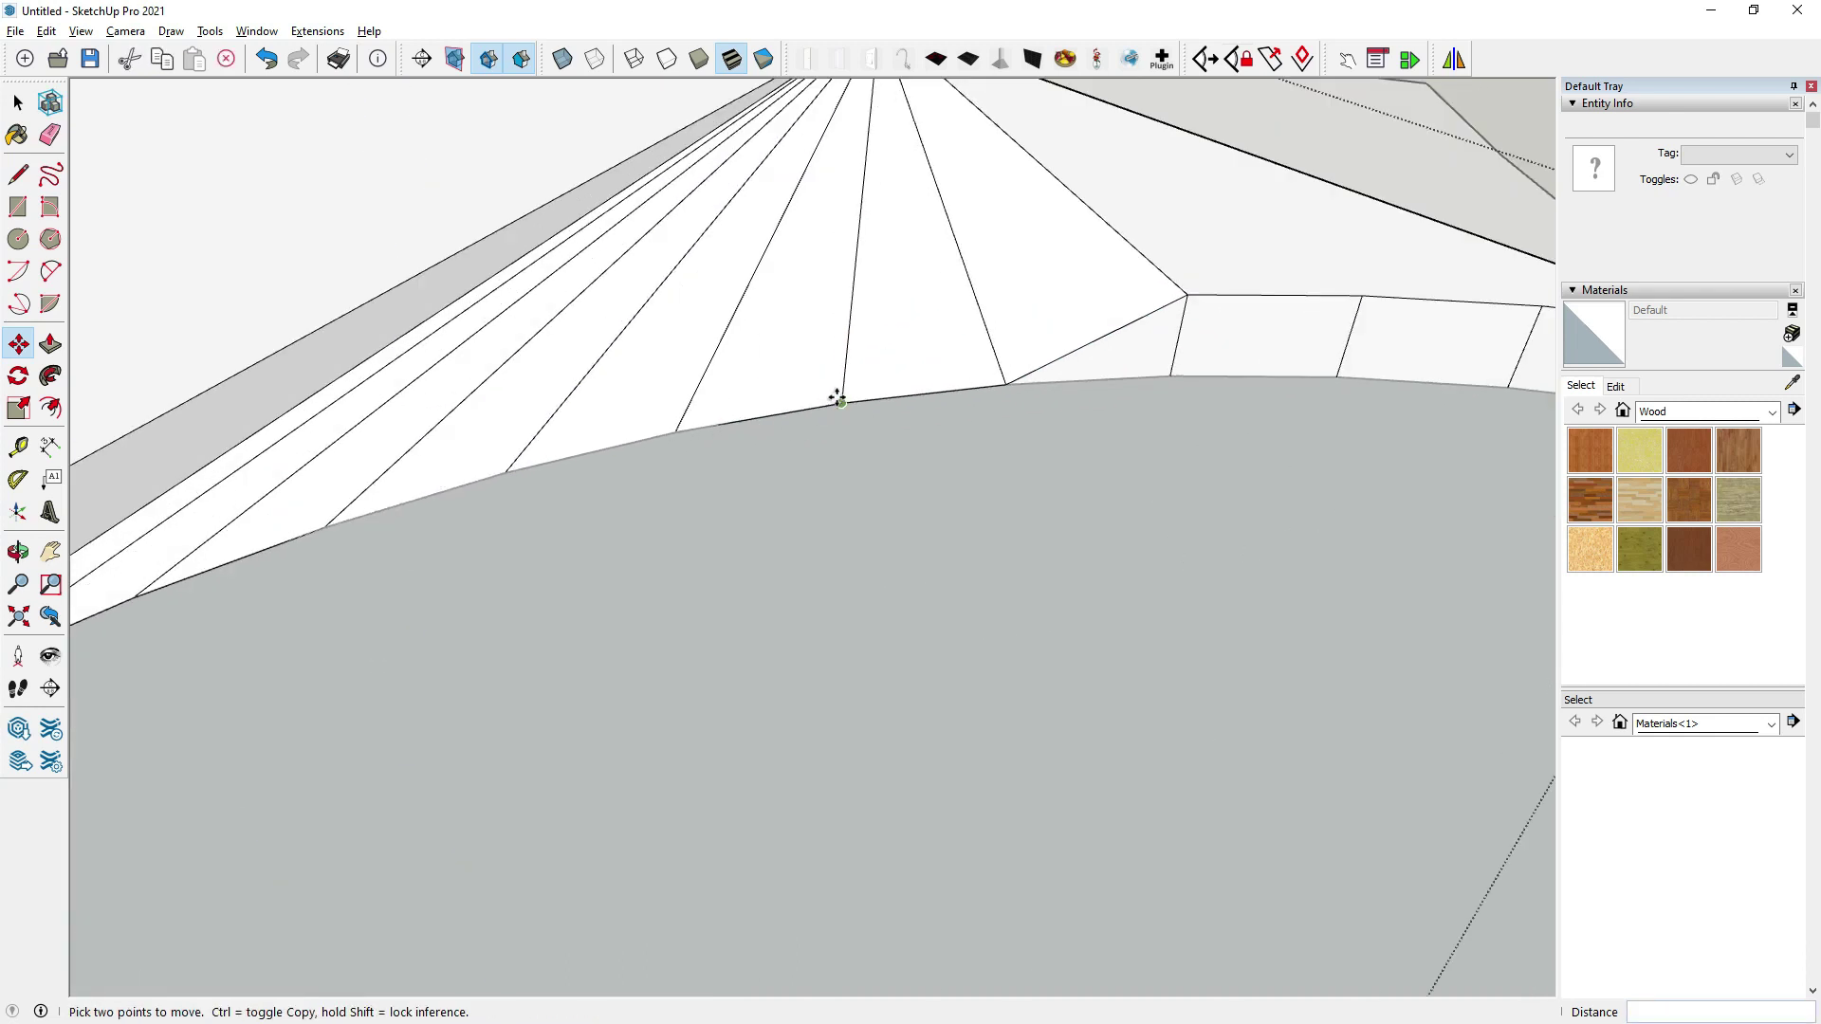
left_click(841, 402)
left_click(843, 403)
Collapse the remaining band vertices, through the far end, onto the lower edge.
mouse_move(843, 403)
middle_mouse_down()
mouse_move(692, 461)
mouse_move(1010, 372)
middle_mouse_up()
left_click(1012, 343)
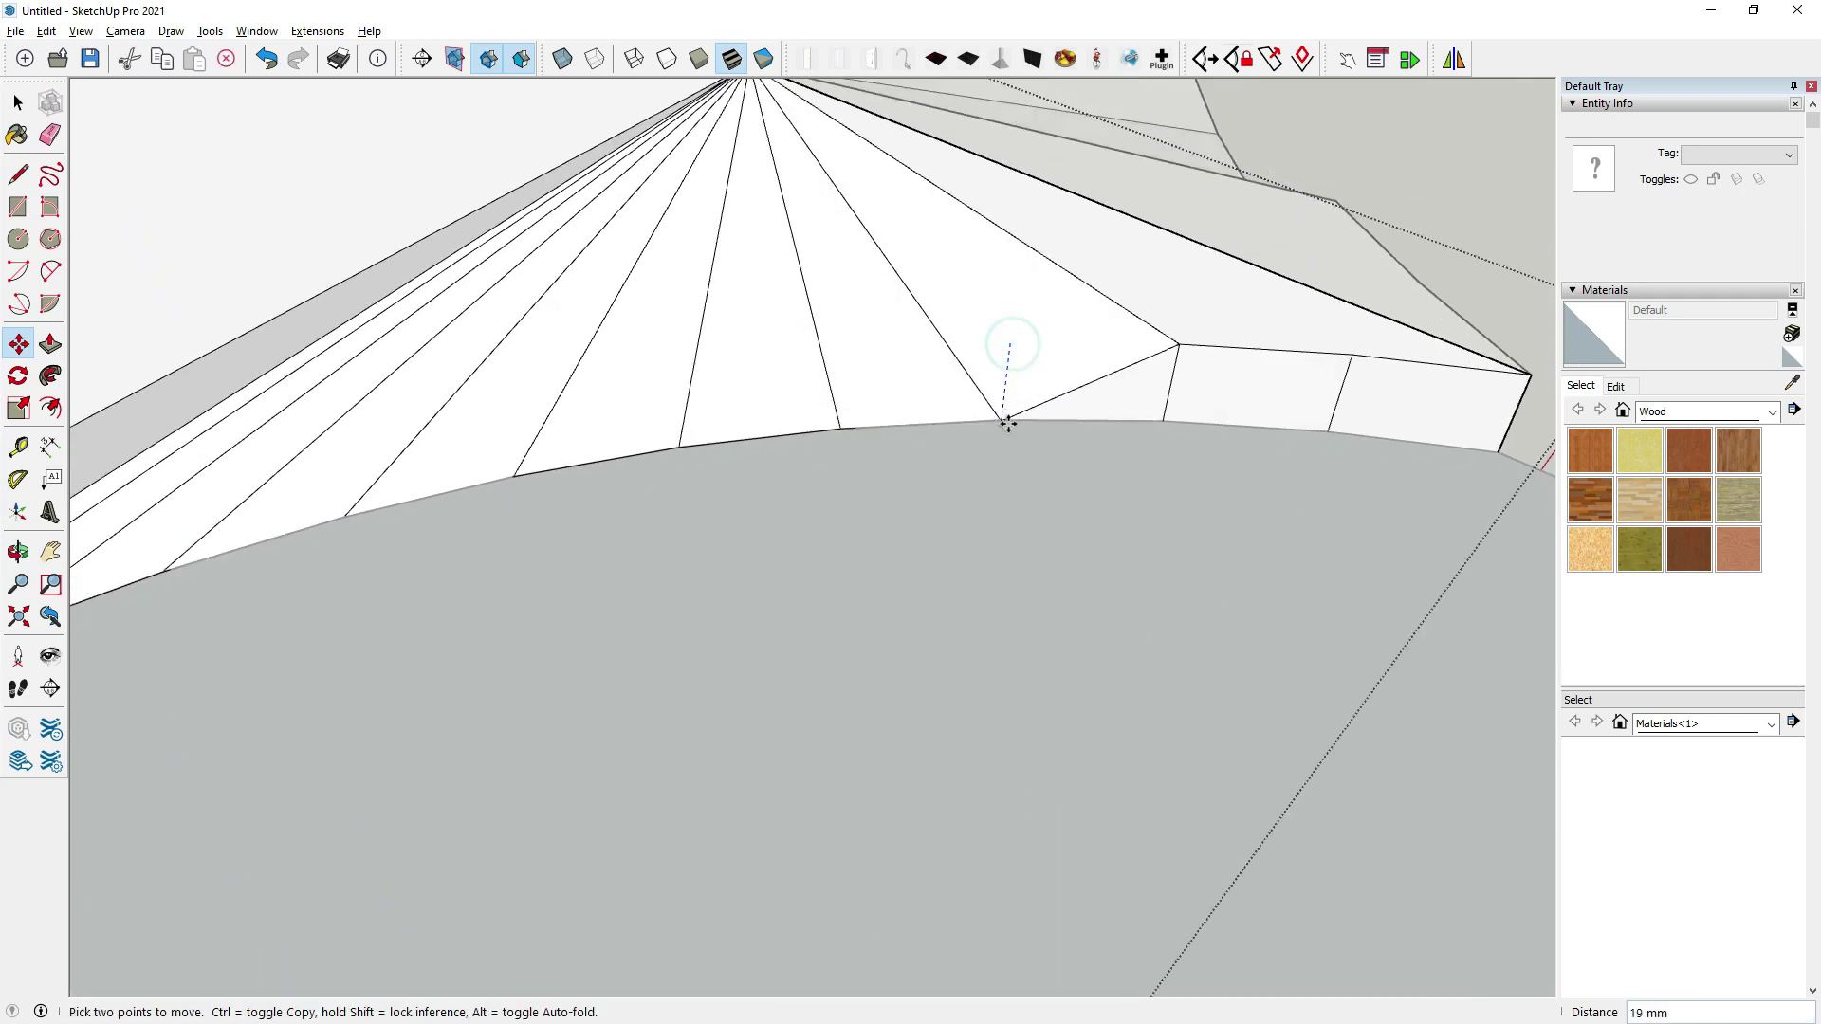
left_click(1006, 419)
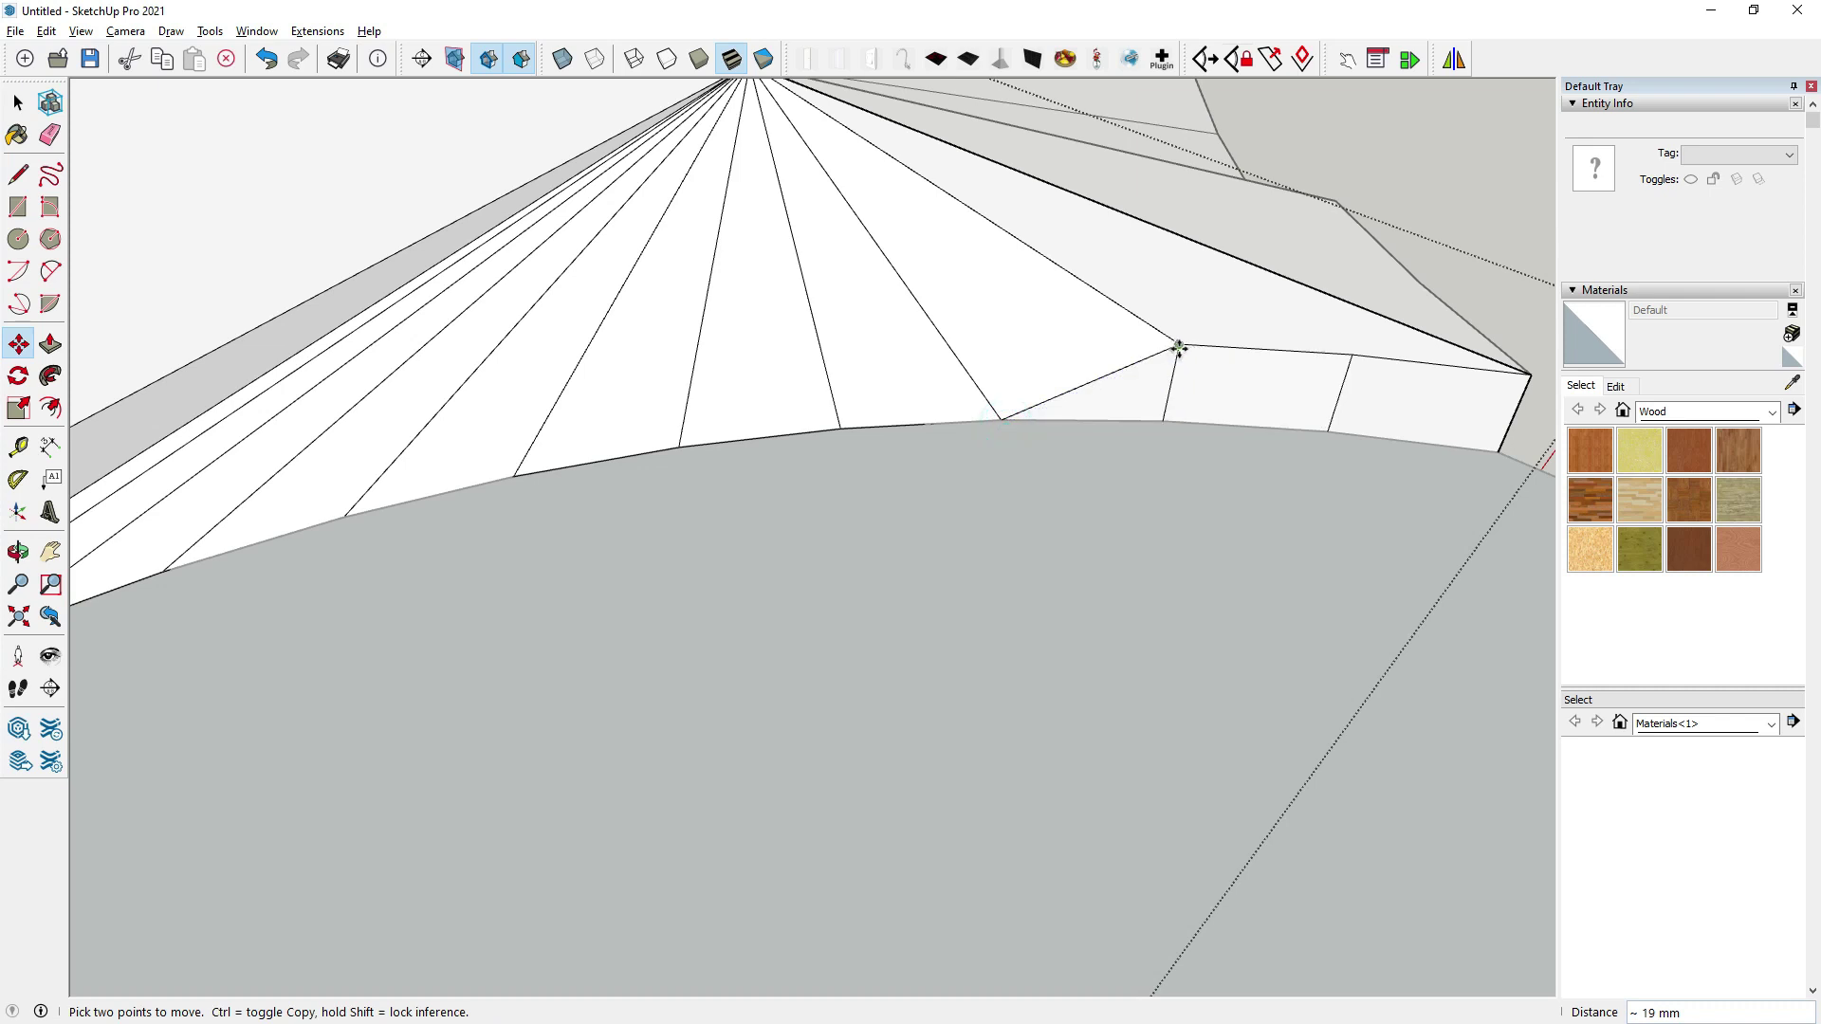
left_click(1179, 346)
left_click(1165, 423)
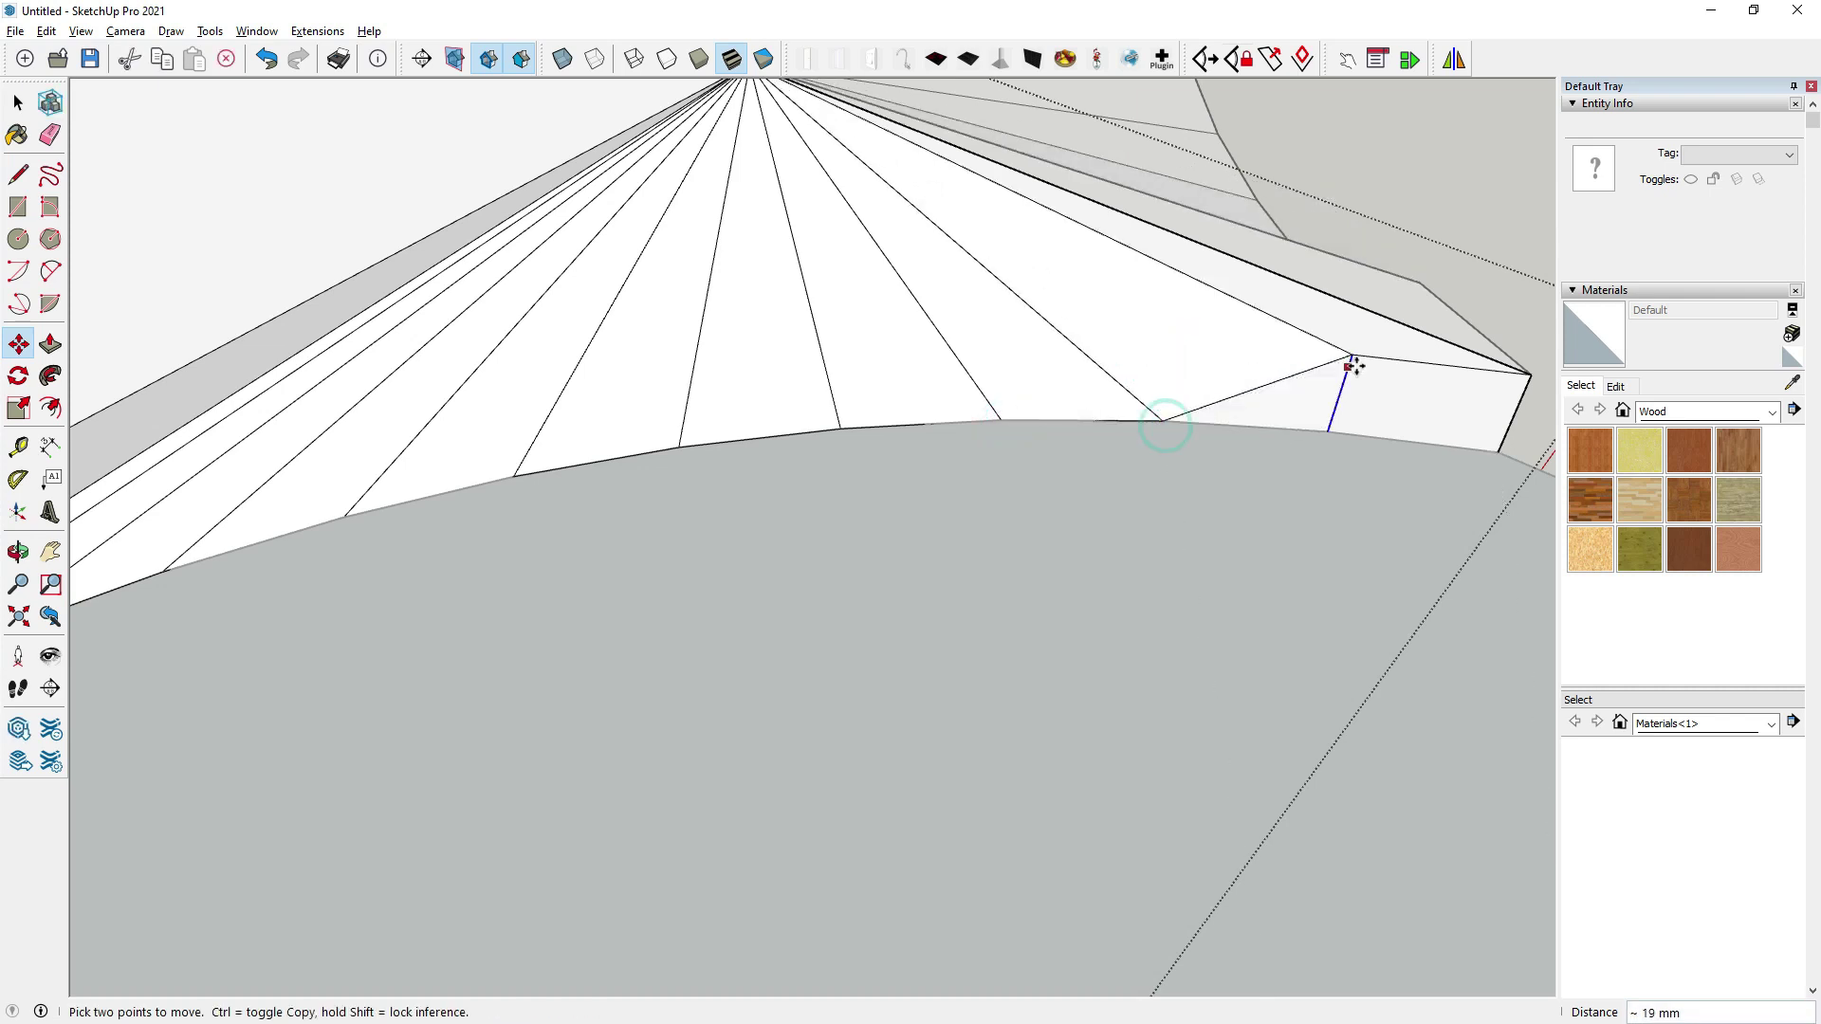
left_click(1351, 359)
left_click(1329, 427)
mouse_move(1329, 427)
middle_mouse_down()
mouse_move(1220, 402)
mouse_move(1259, 376)
mouse_move(553, 317)
mouse_move(919, 557)
middle_mouse_up()
left_click(945, 611)
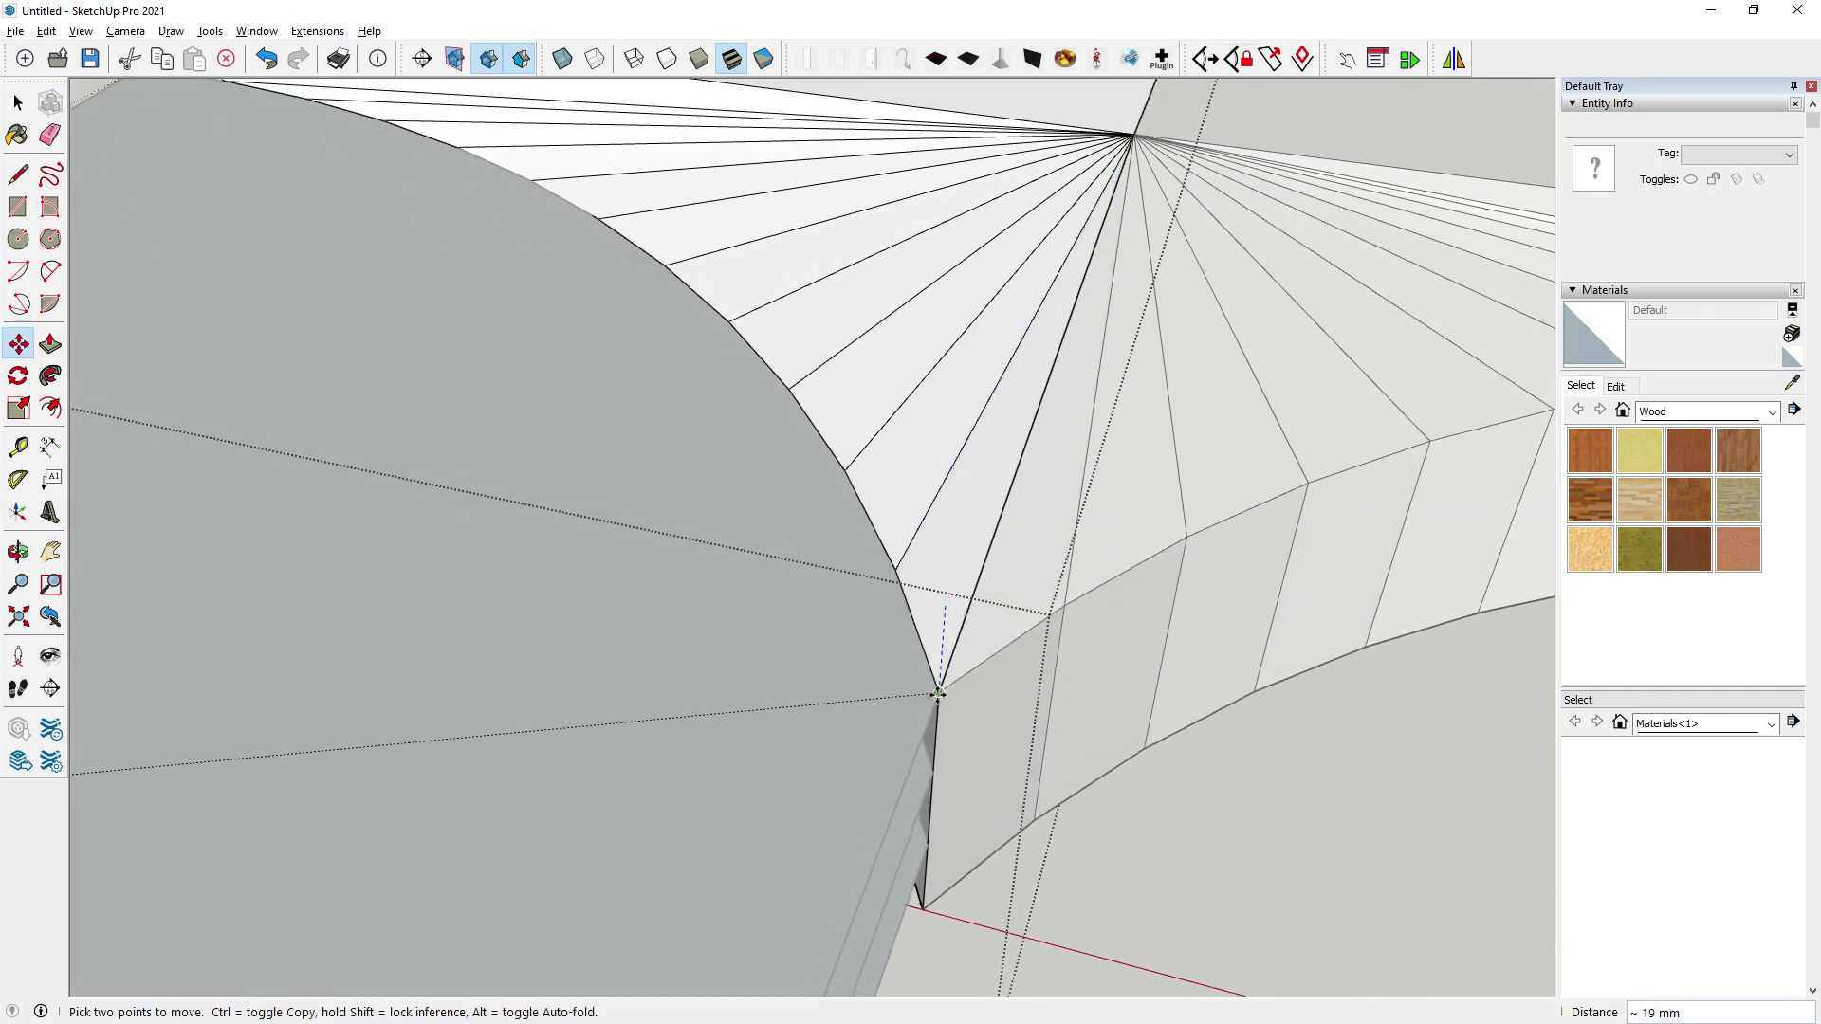
left_click(936, 697)
mouse_move(936, 697)
middle_mouse_down()
mouse_move(1118, 472)
mouse_move(1233, 412)
mouse_move(268, 456)
mouse_move(270, 431)
middle_mouse_up()
left_click(266, 428)
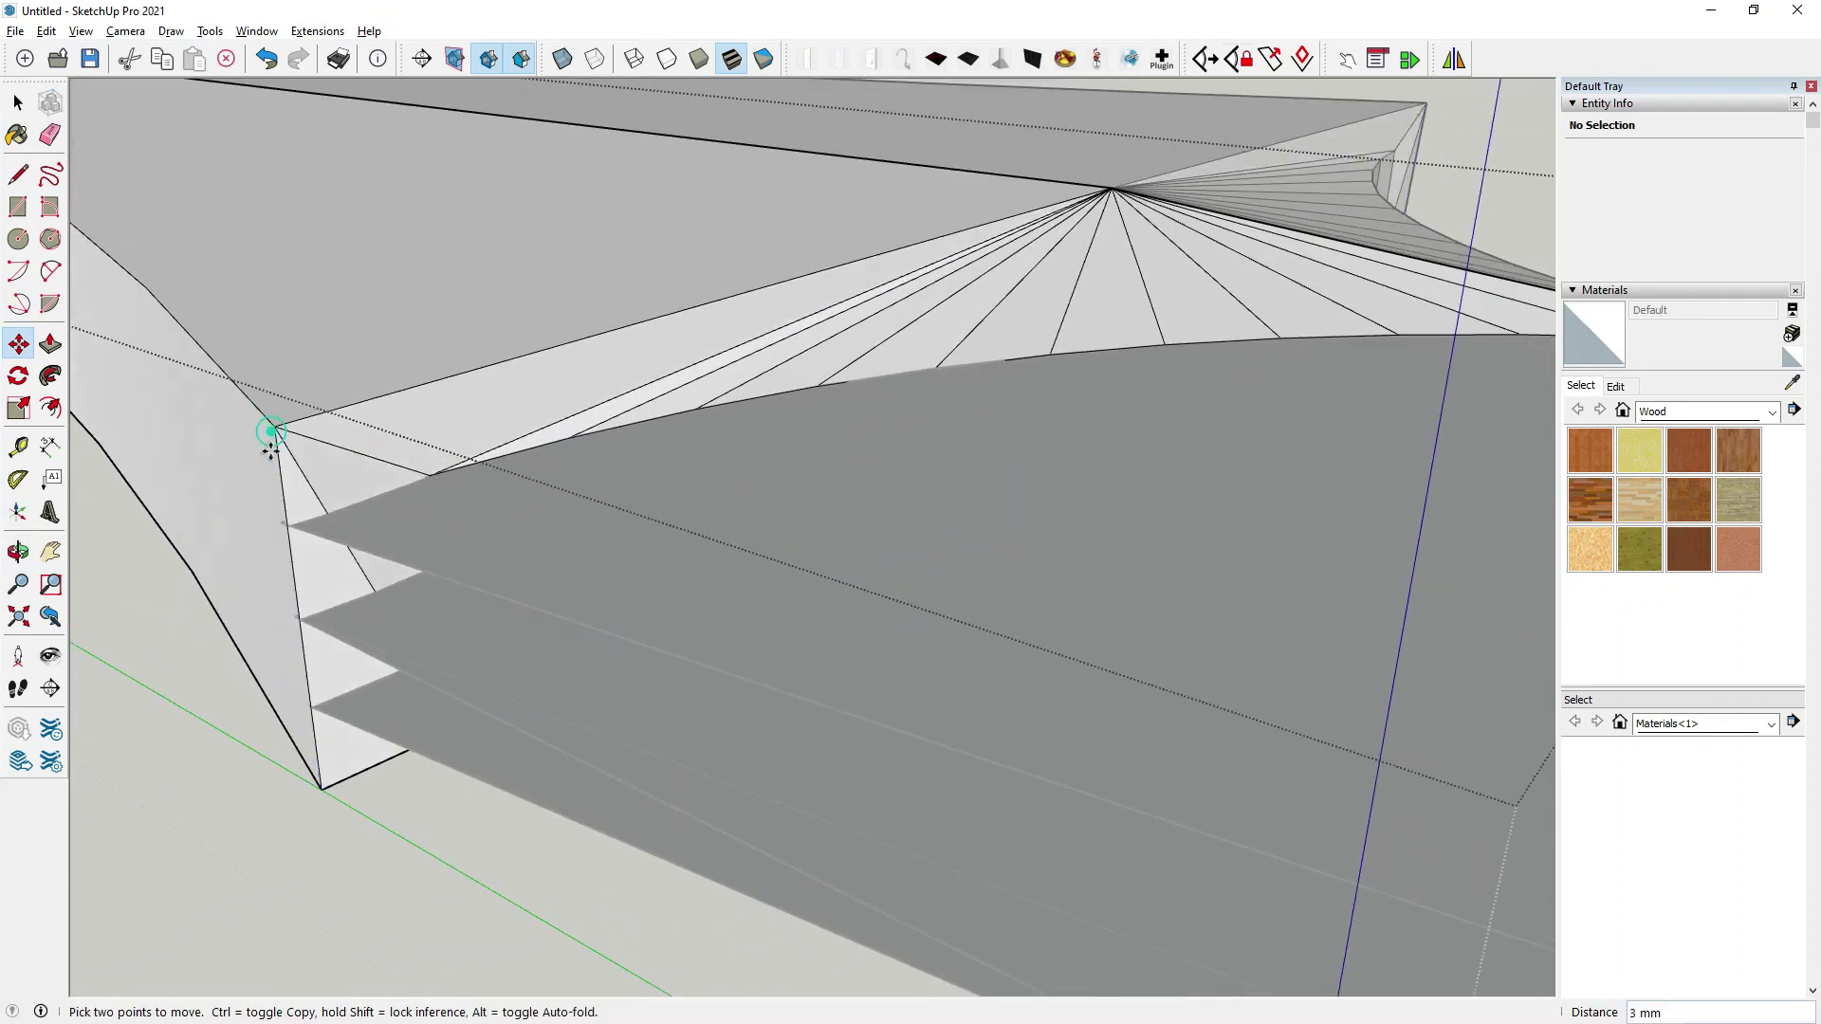
key("Escape")
Erase the leftover guard-corner edge and redraw one line to rebuild the missing face.
key("e")
scroll(346, 439, "up", 1)
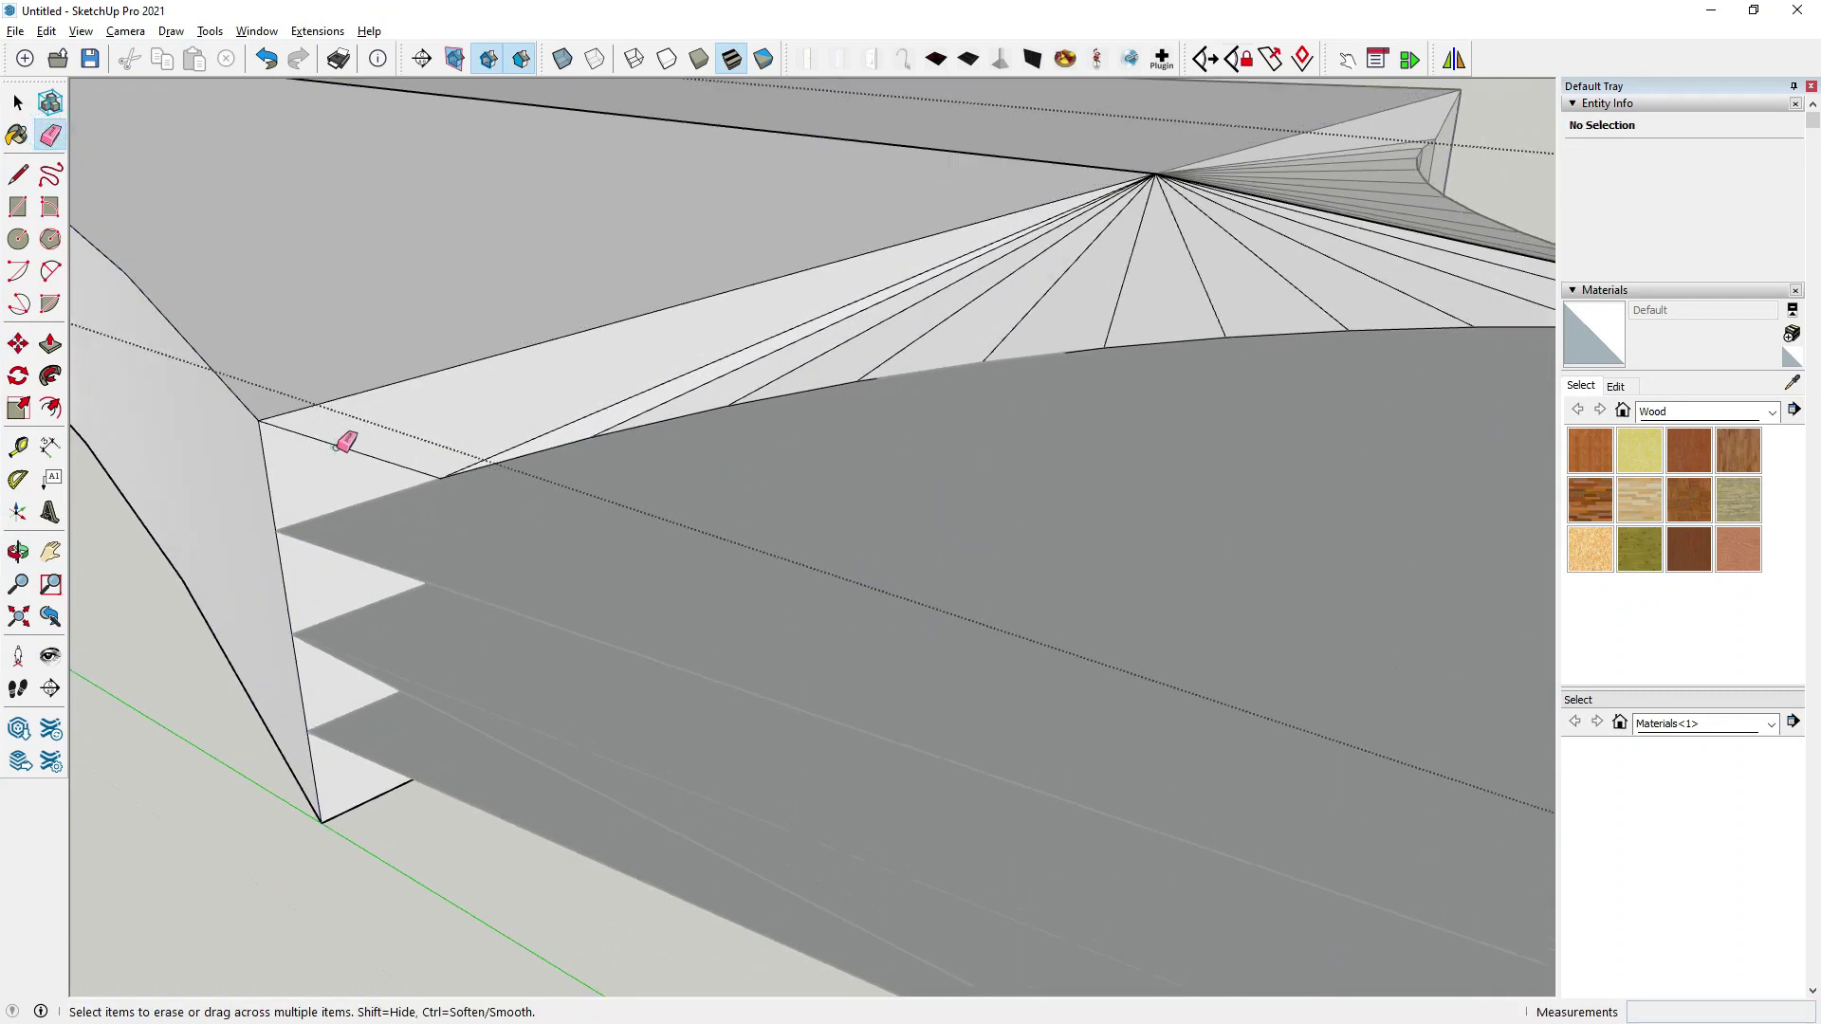
left_click(334, 439)
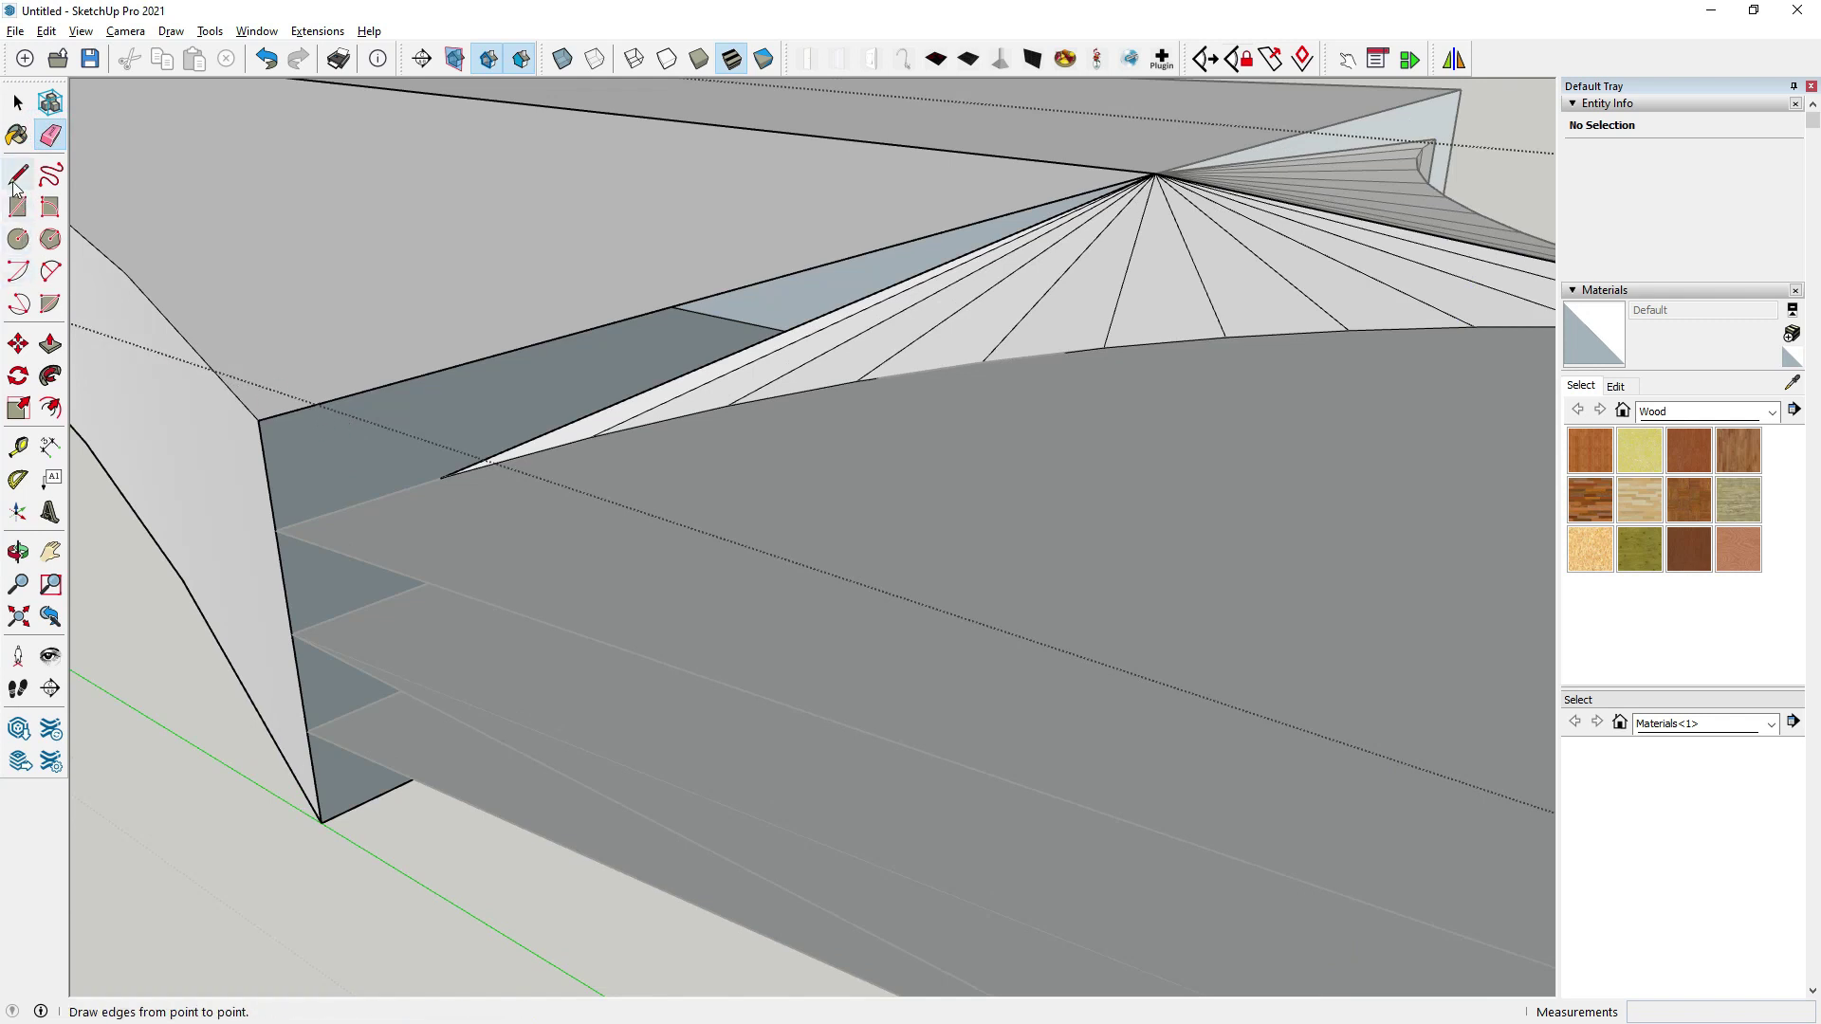
left_click(441, 477)
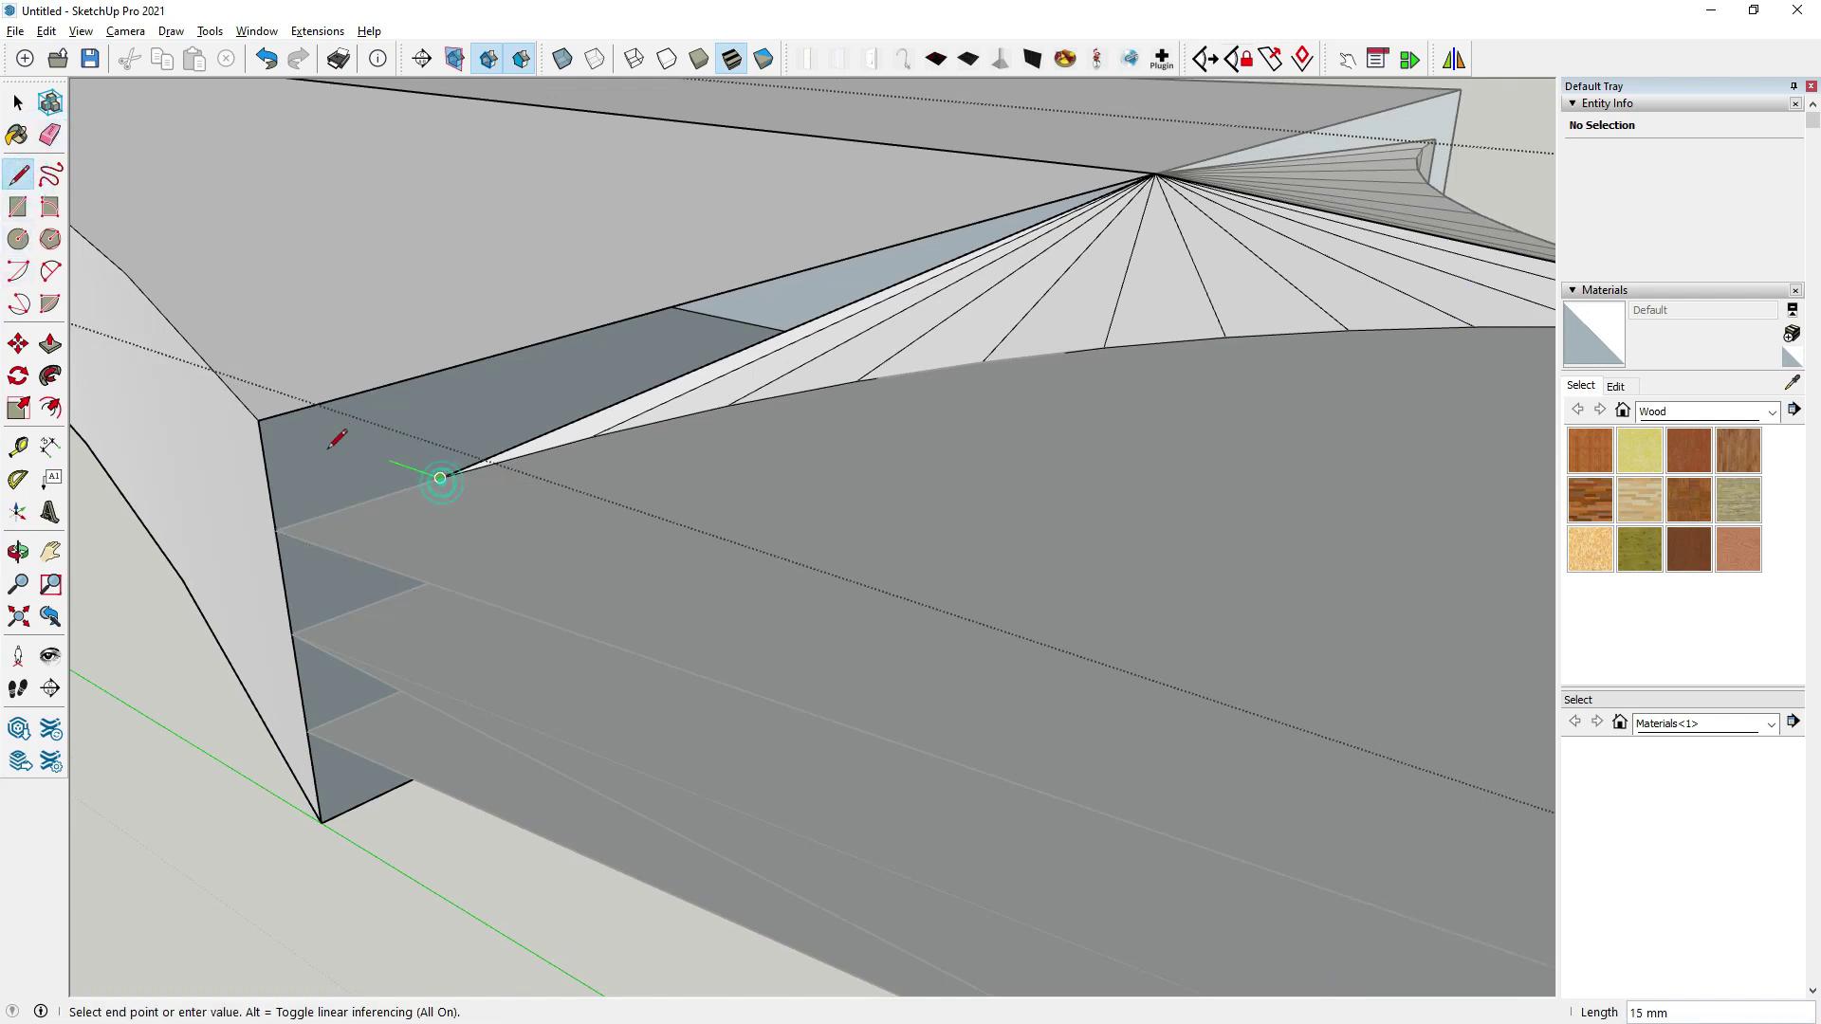
left_click(260, 422)
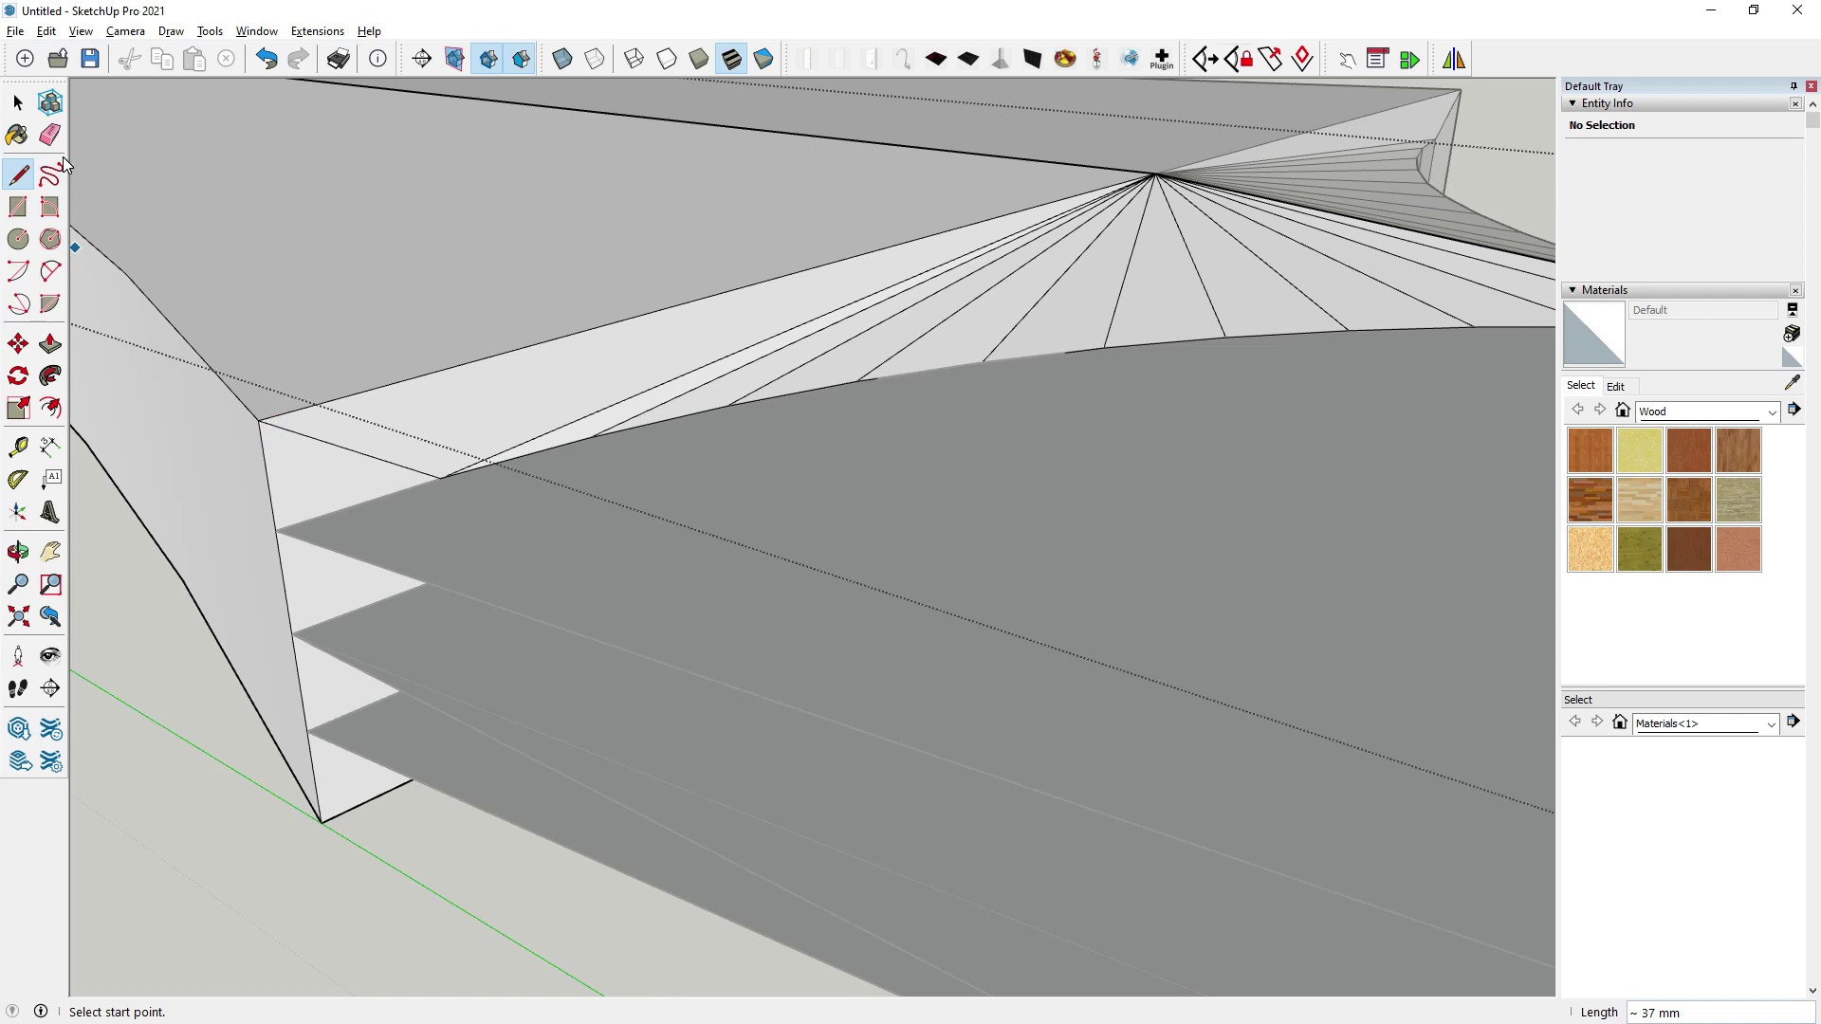
Erase the stray fan of edges across the guard face and check it from another side.
left_click(50, 134)
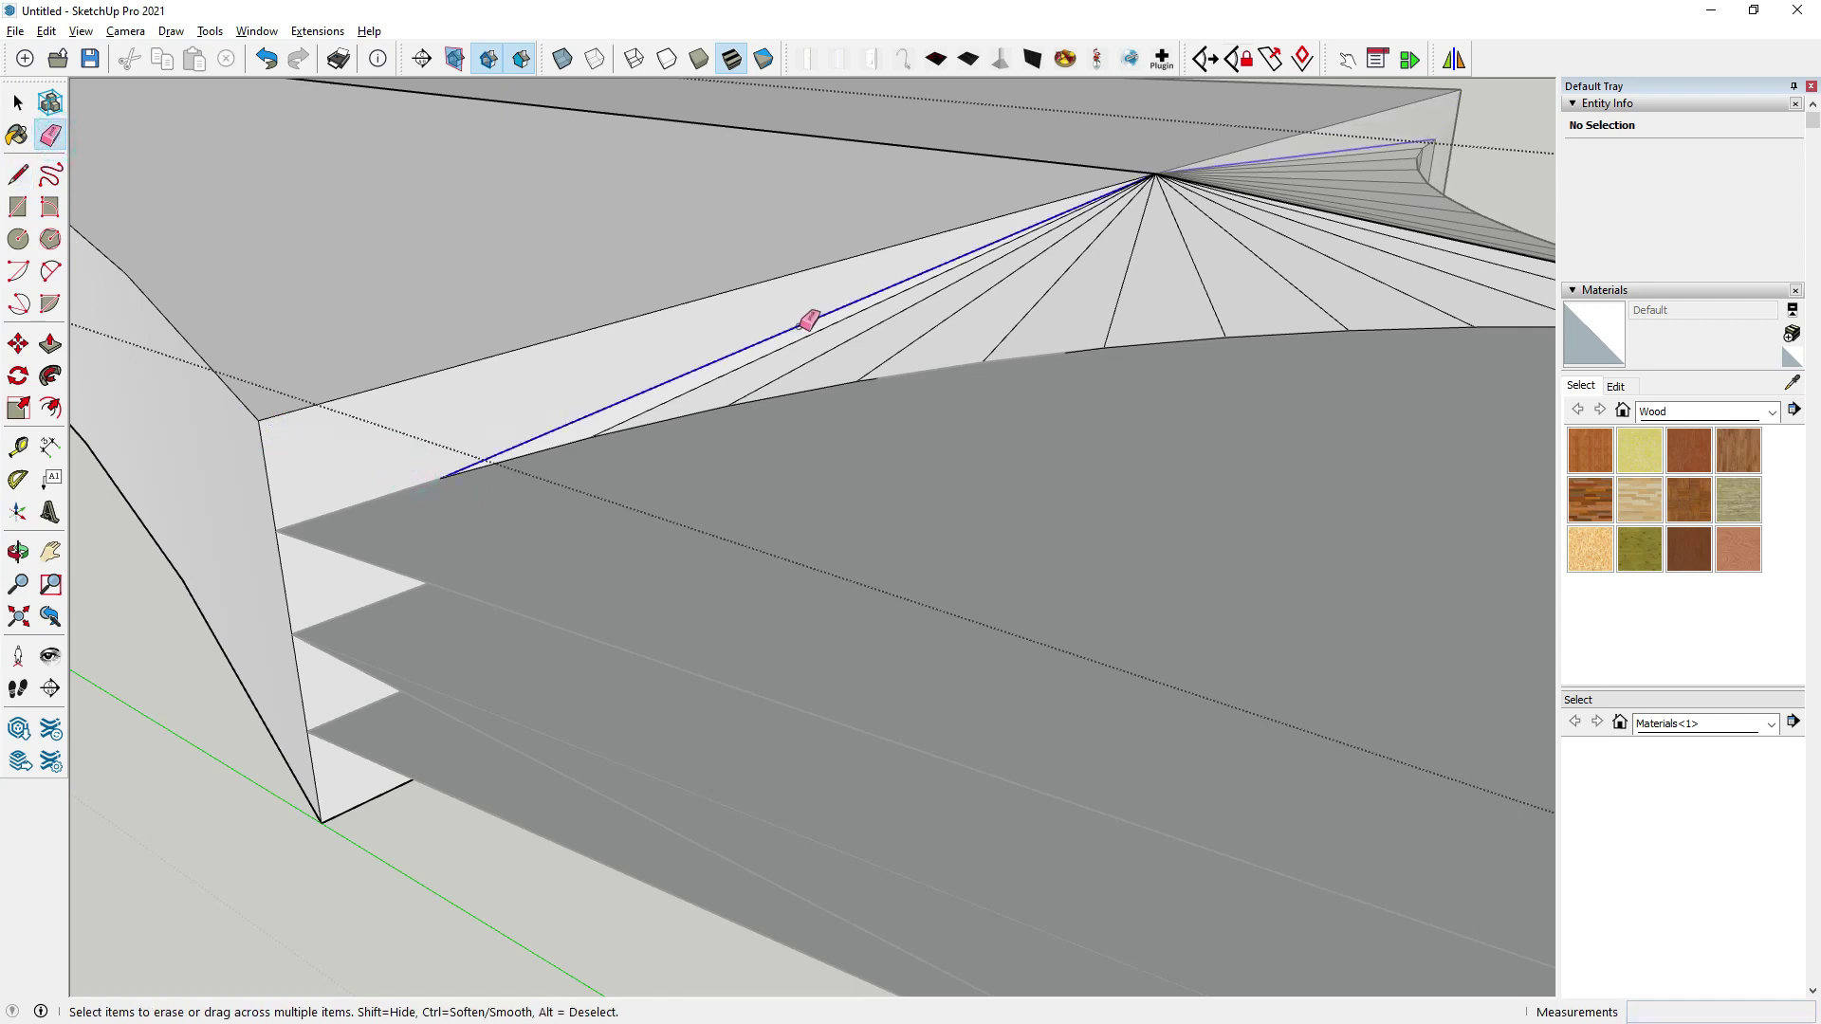
left_click_drag(800, 326, 1021, 315)
mouse_move(1416, 237)
middle_mouse_down()
mouse_move(562, 487)
mouse_move(391, 293)
mouse_move(534, 546)
mouse_move(624, 449)
mouse_move(5, 118)
mouse_move(417, 499)
mouse_move(686, 381)
mouse_move(548, 490)
mouse_move(590, 548)
mouse_move(548, 503)
mouse_move(609, 522)
middle_mouse_up()
left_click(18, 101)
left_click(549, 503)
Explode the blade's top and bottom layer components inside the blade group.
double_click(609, 521)
left_click(606, 538)
scroll(606, 538, "up", 1)
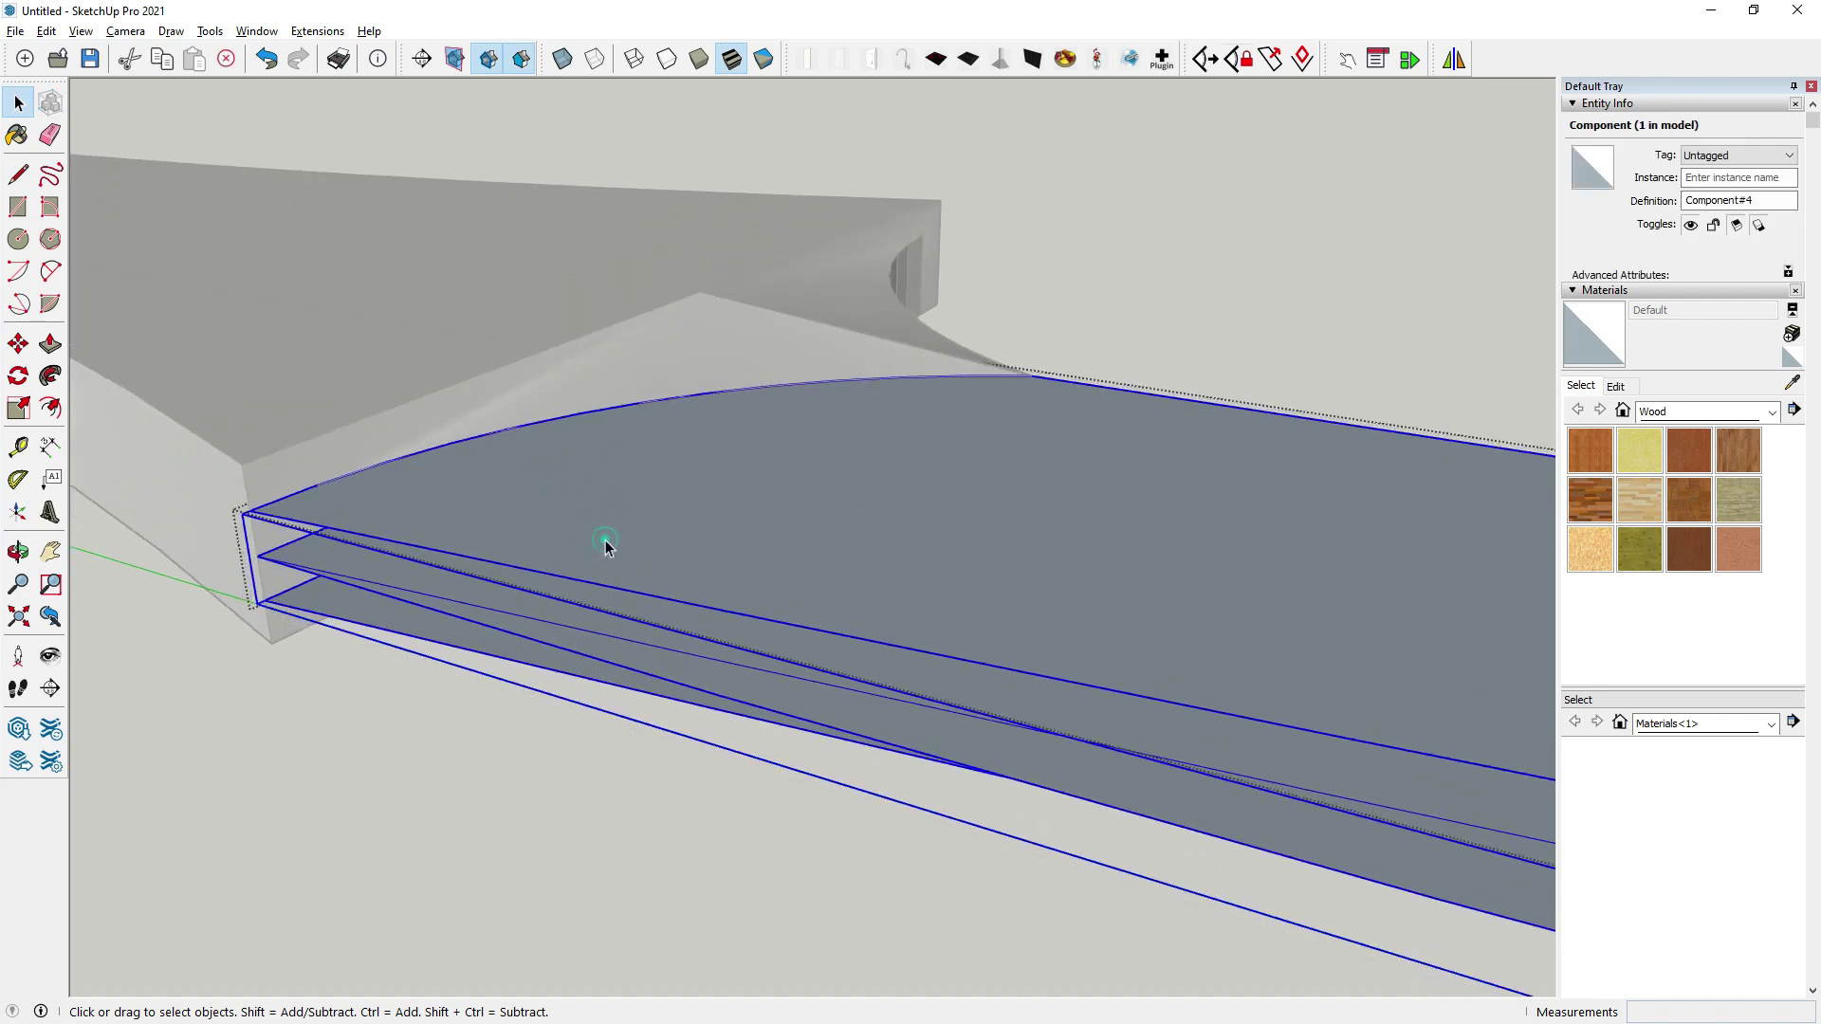
left_click(605, 542)
left_click(406, 626, "ctrl")
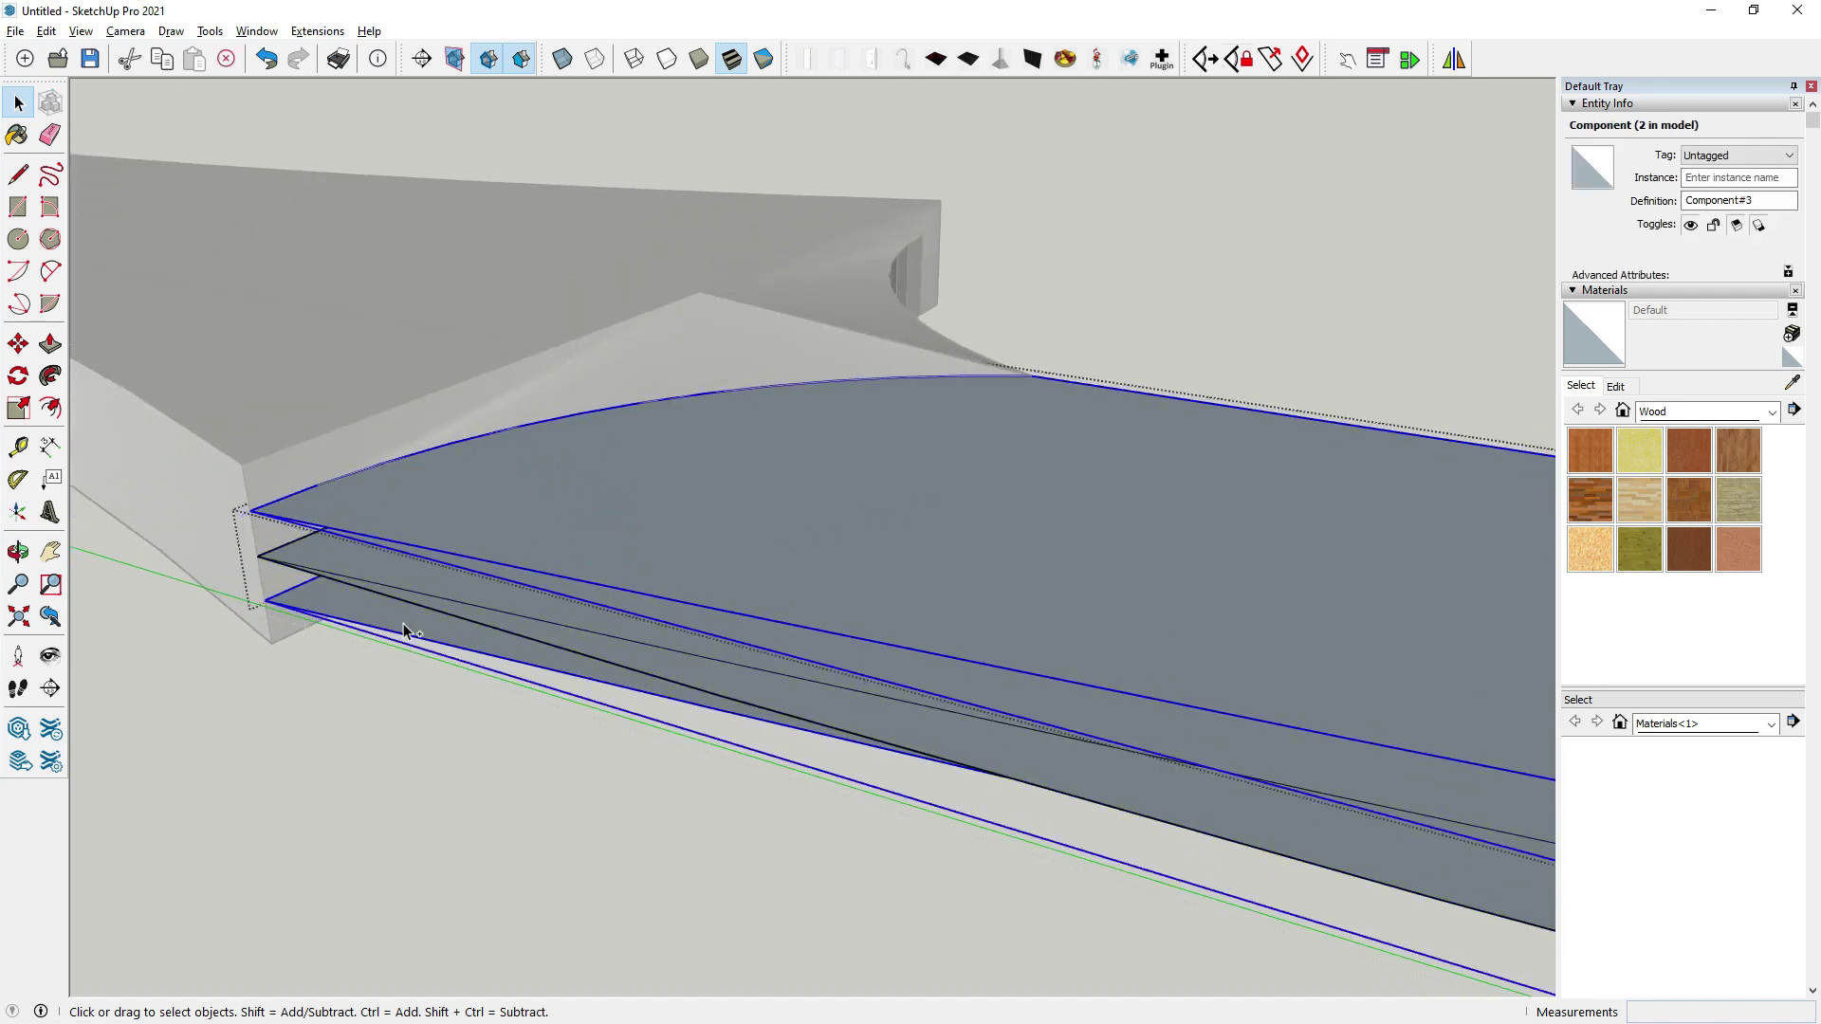
right_click(406, 627)
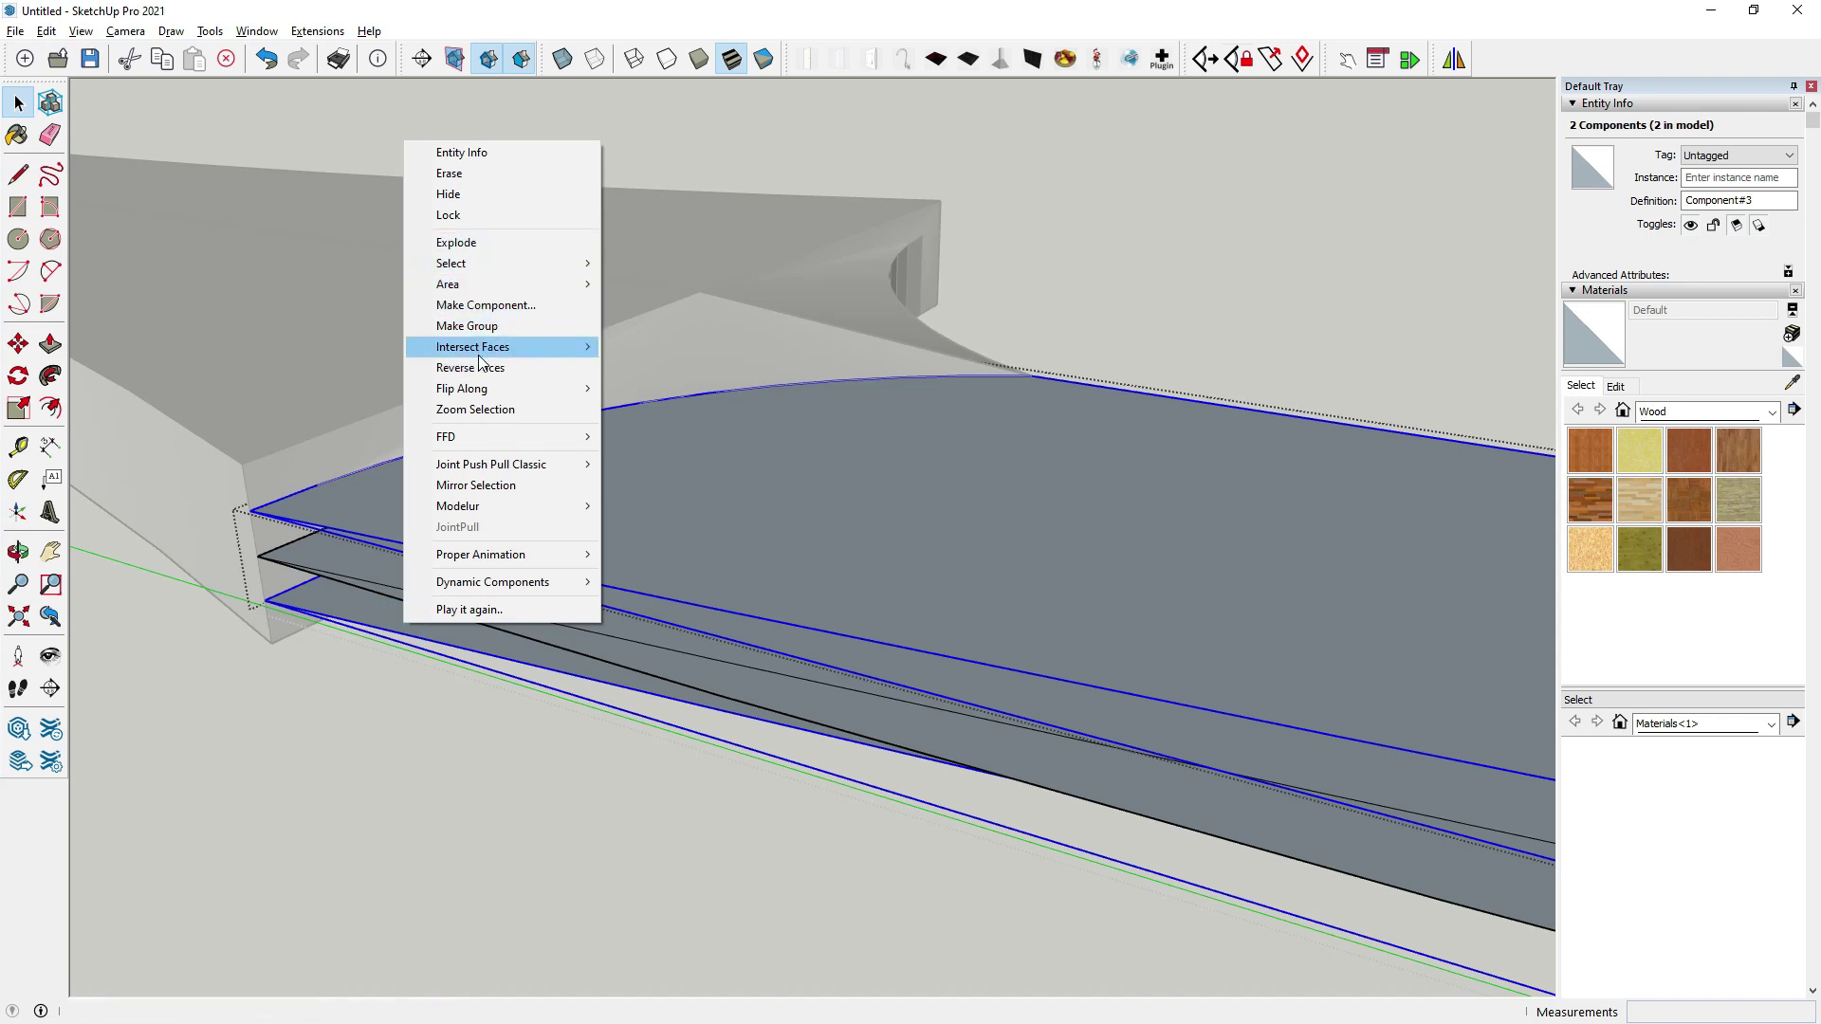
left_click(475, 246)
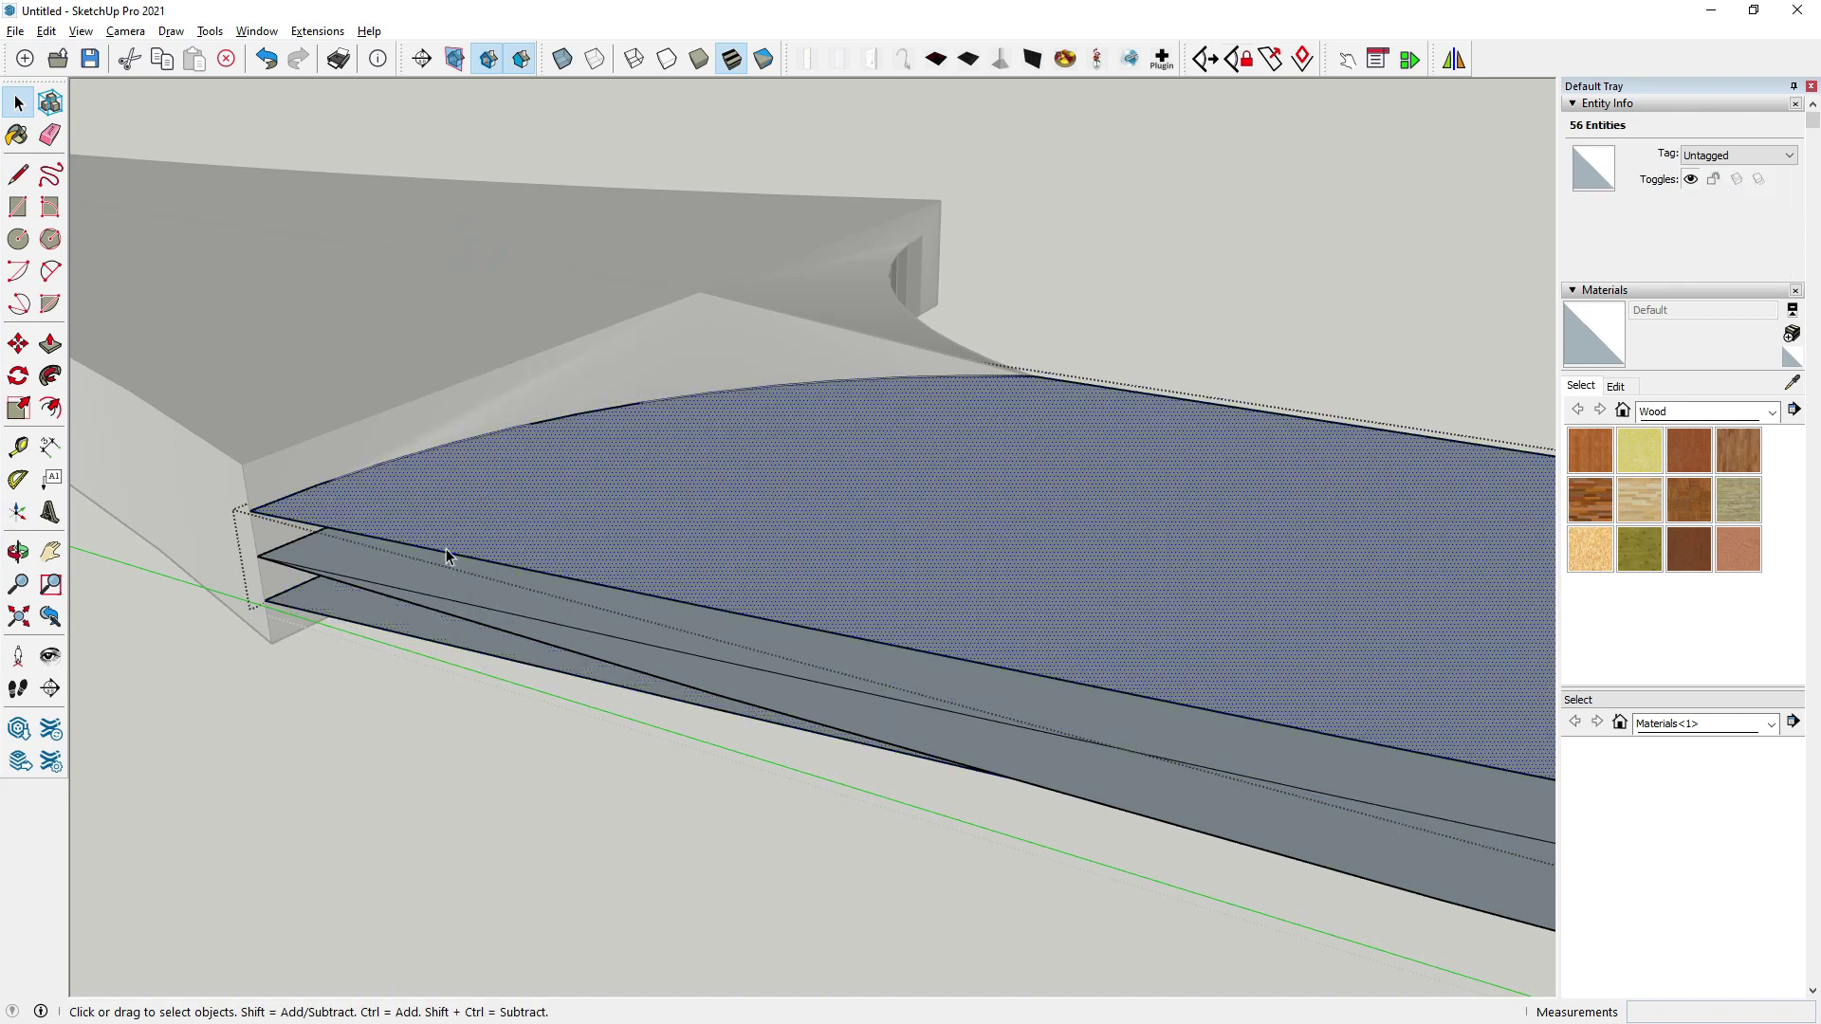
Select the blade's curved edge and bring up Intersect Faces for the selected edges.
middle_click_drag(448, 549, 399, 708)
left_click(331, 576)
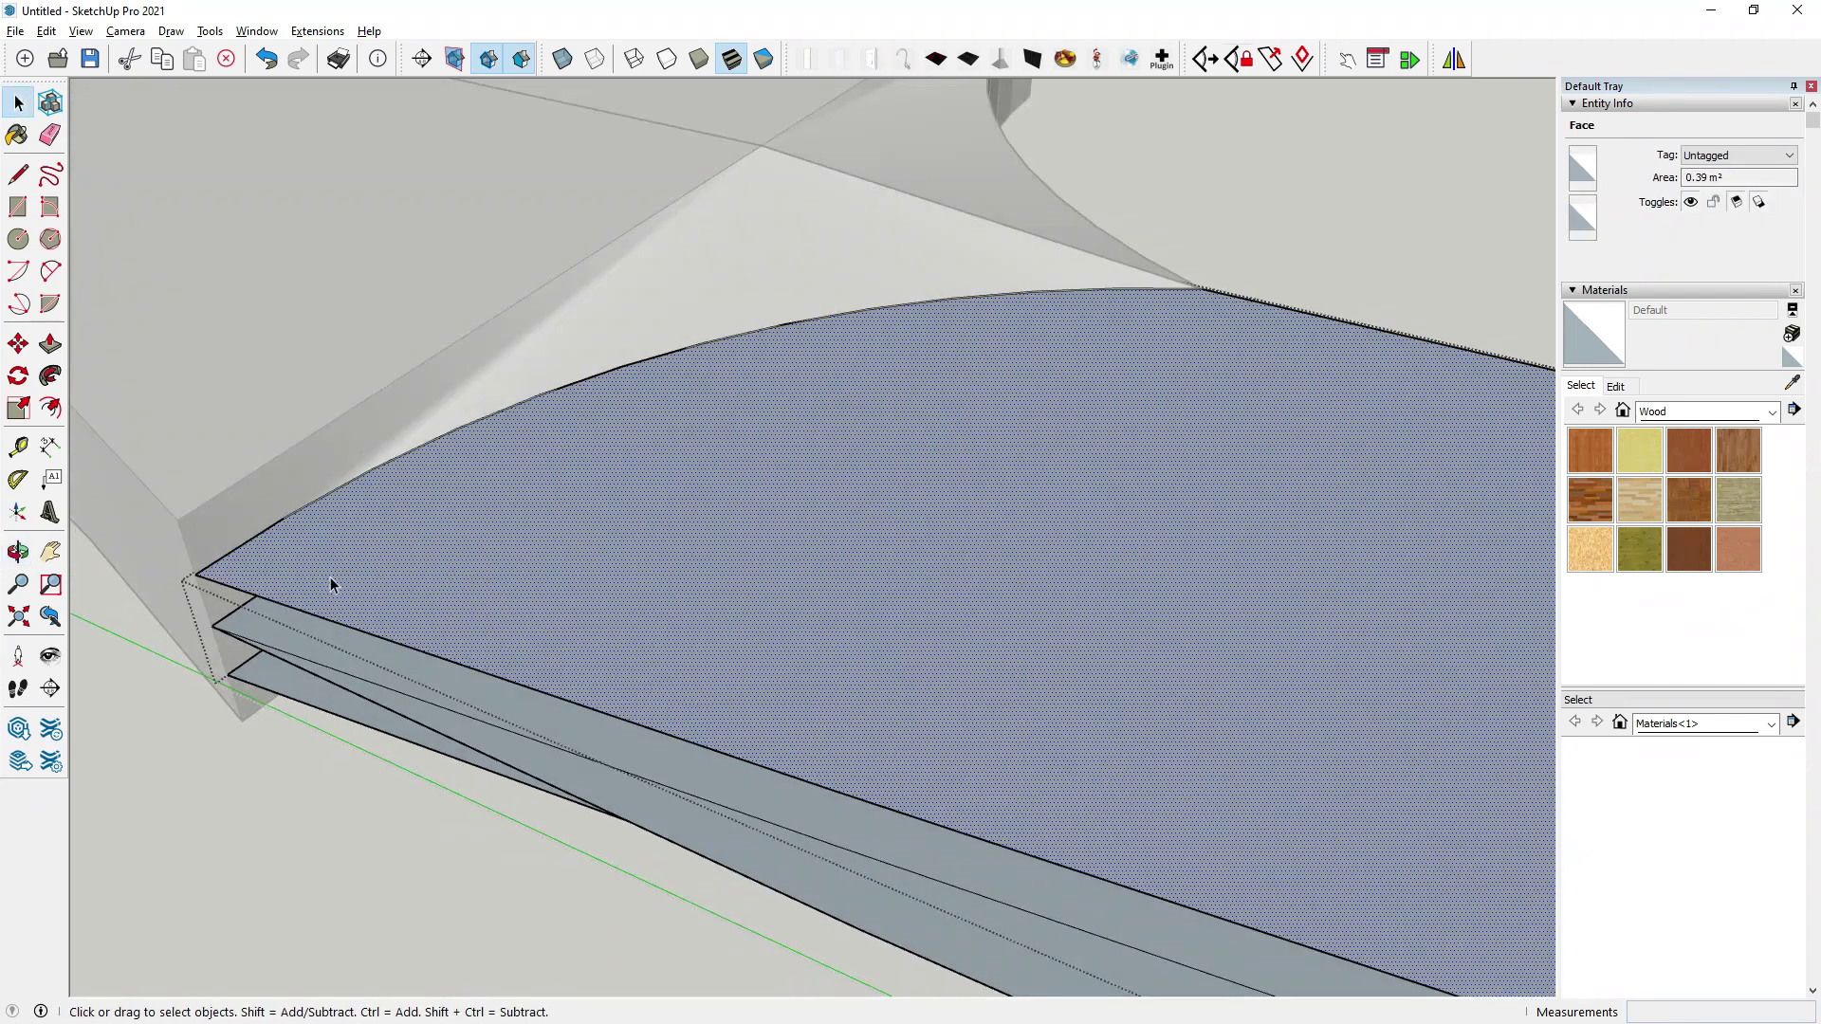
left_click(19, 176)
scroll(446, 607, "down", 2)
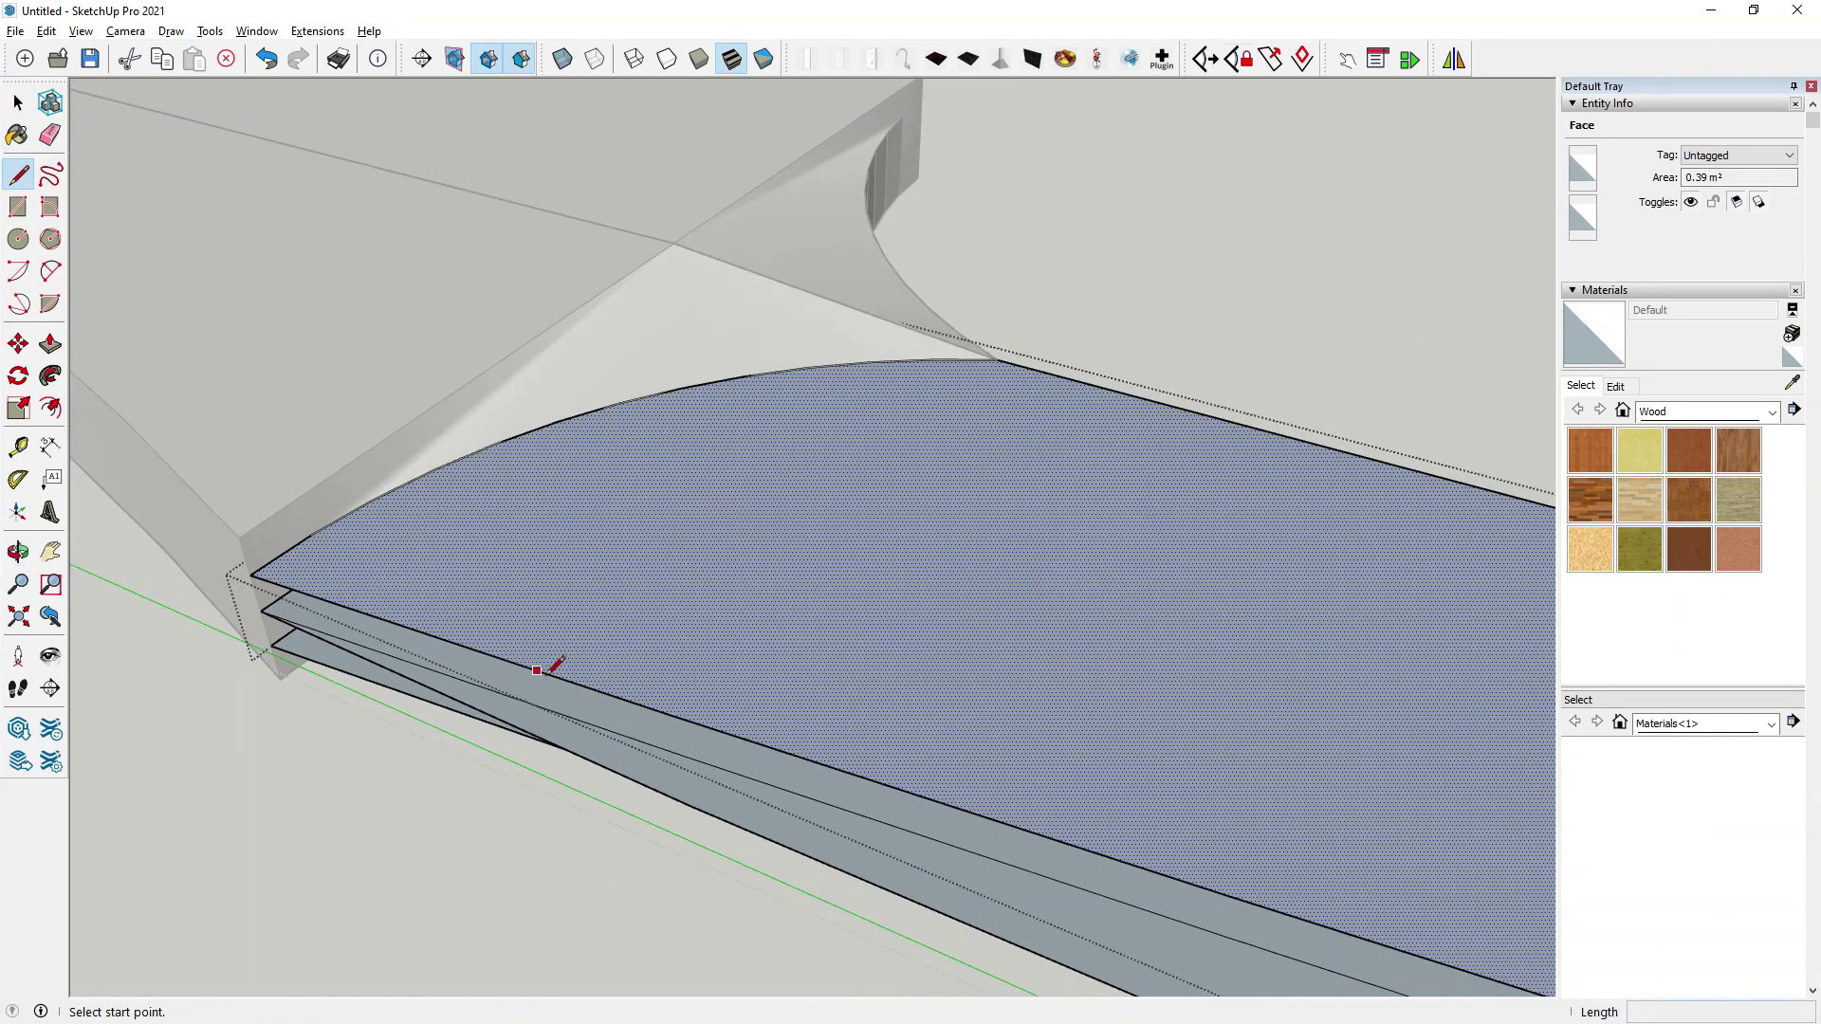
scroll(607, 693, "down", 2)
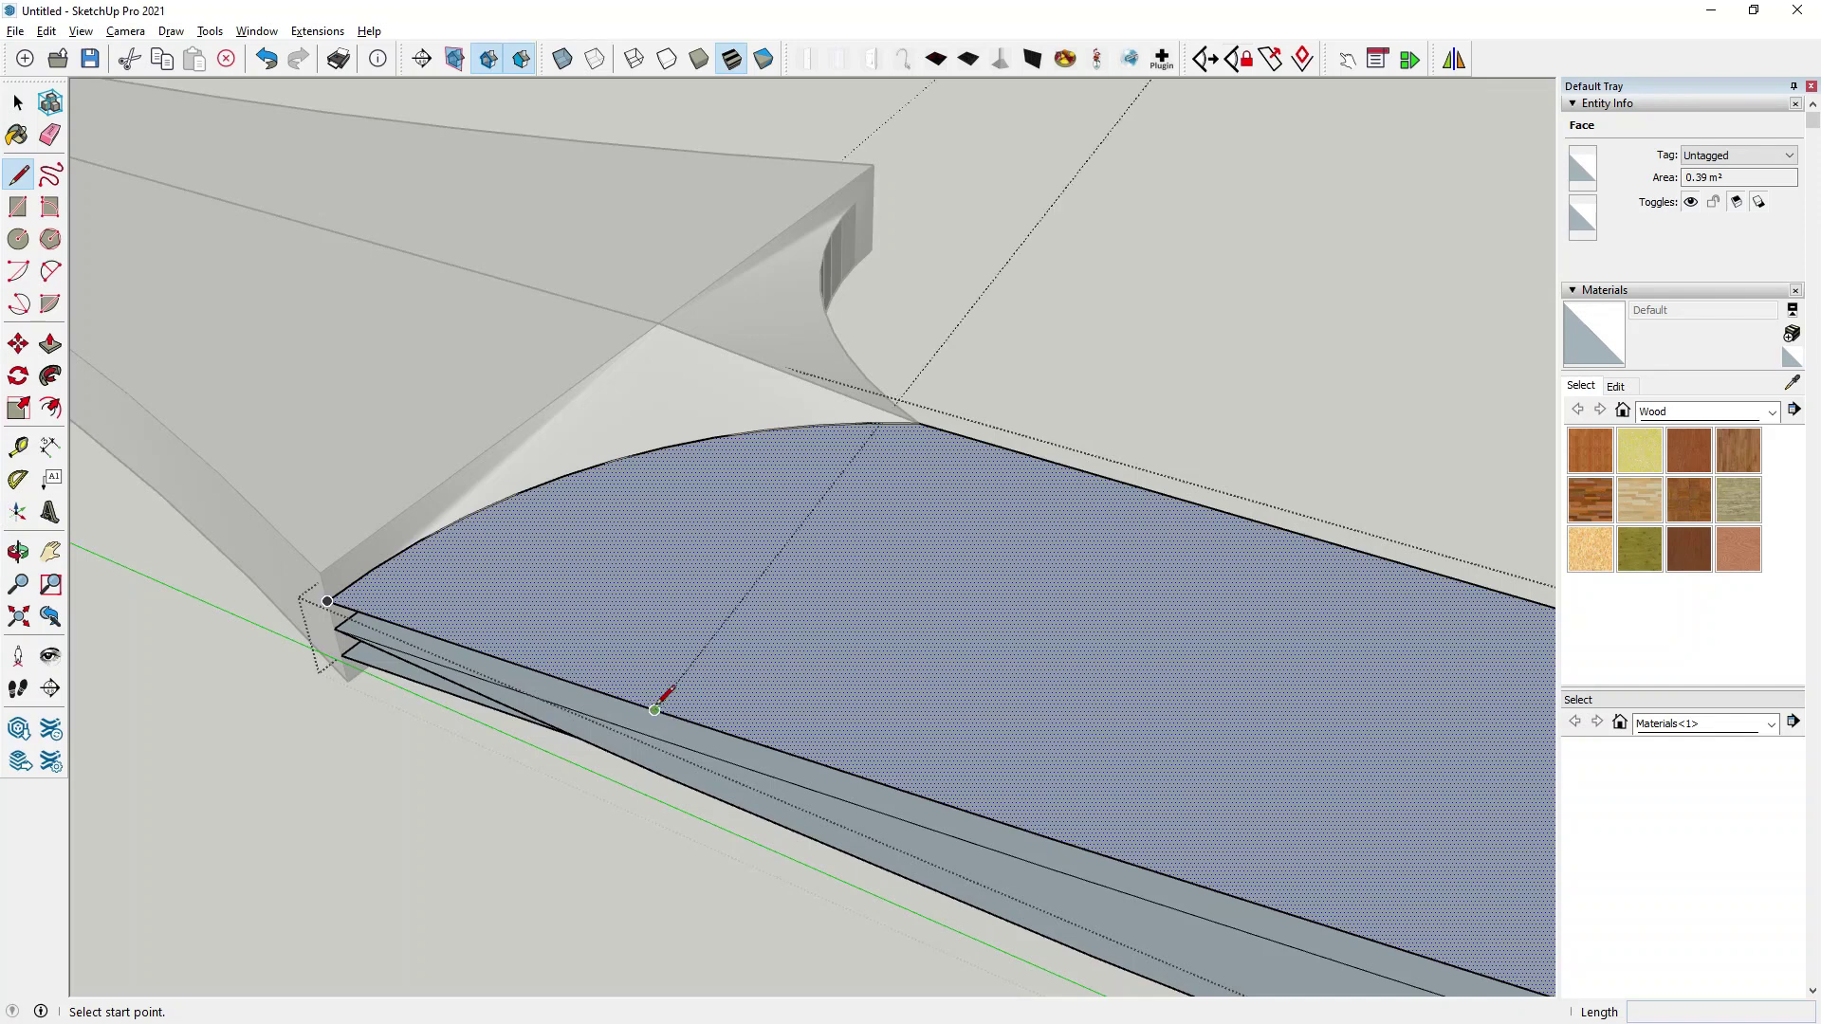
left_click(17, 99)
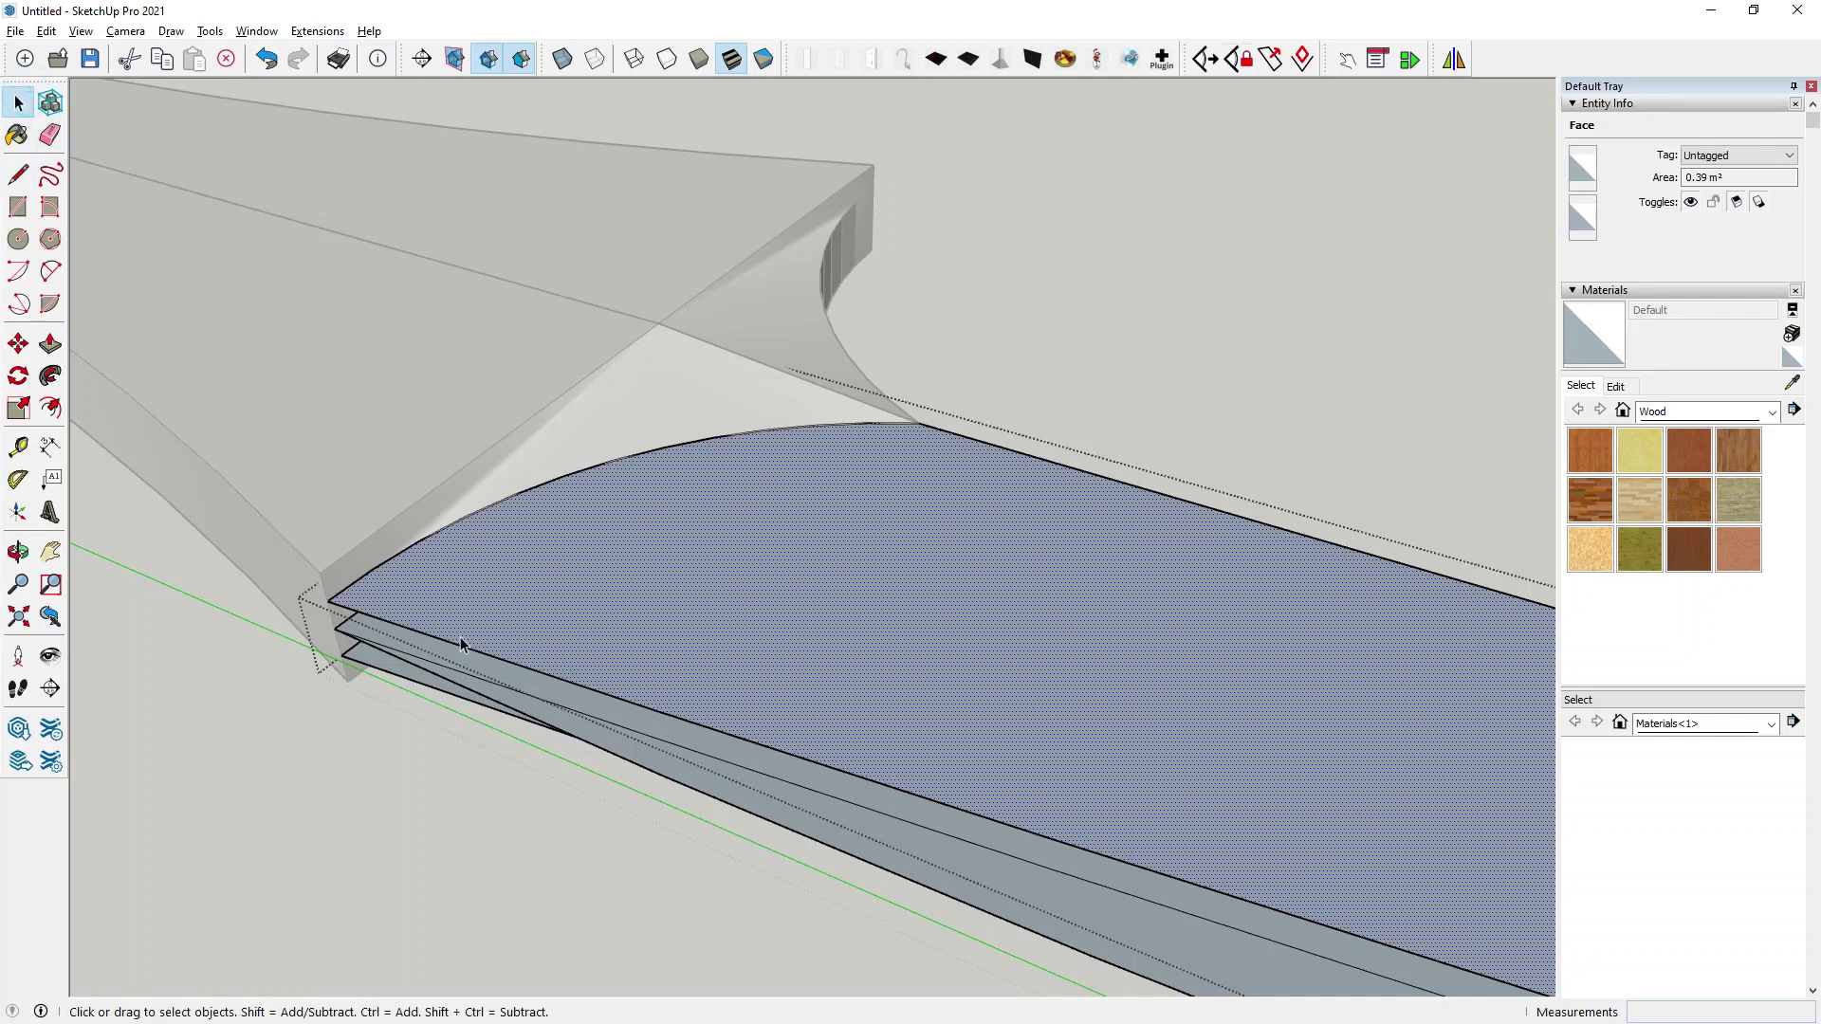
left_click(453, 645)
mouse_move(452, 645)
middle_mouse_down()
mouse_move(479, 614)
mouse_move(417, 590)
middle_mouse_up()
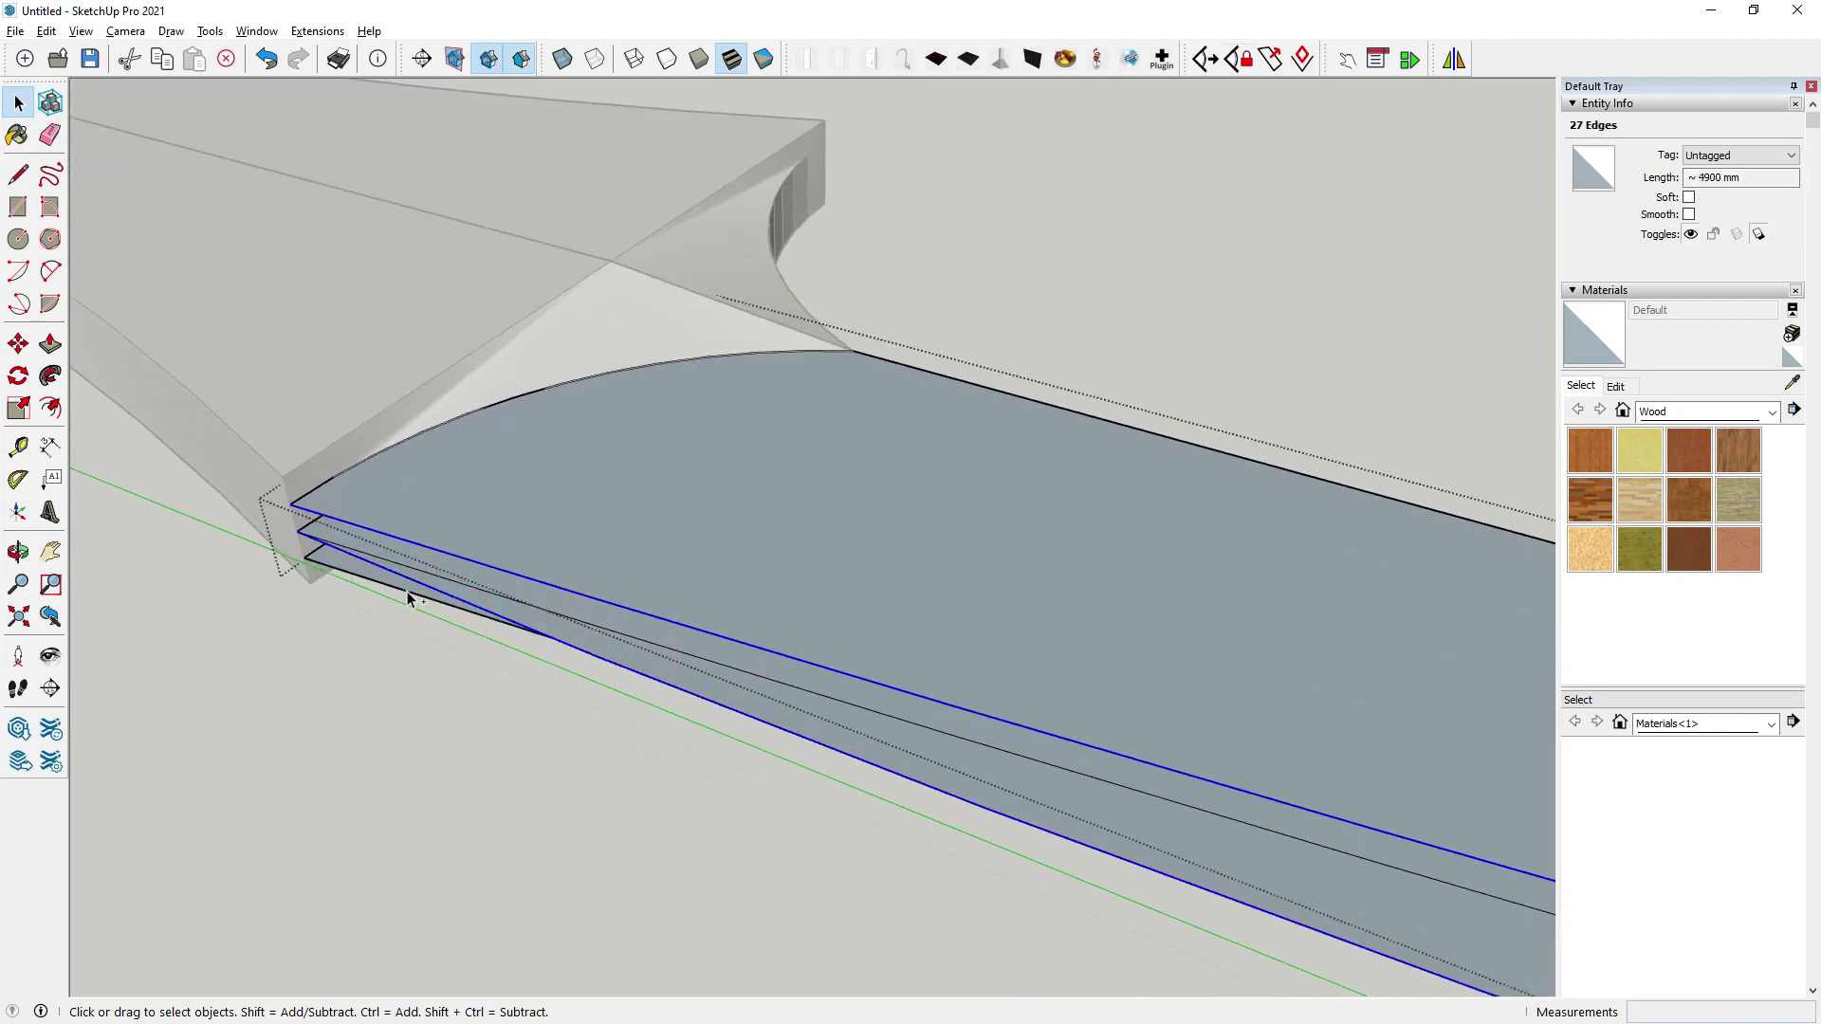
right_click(407, 591)
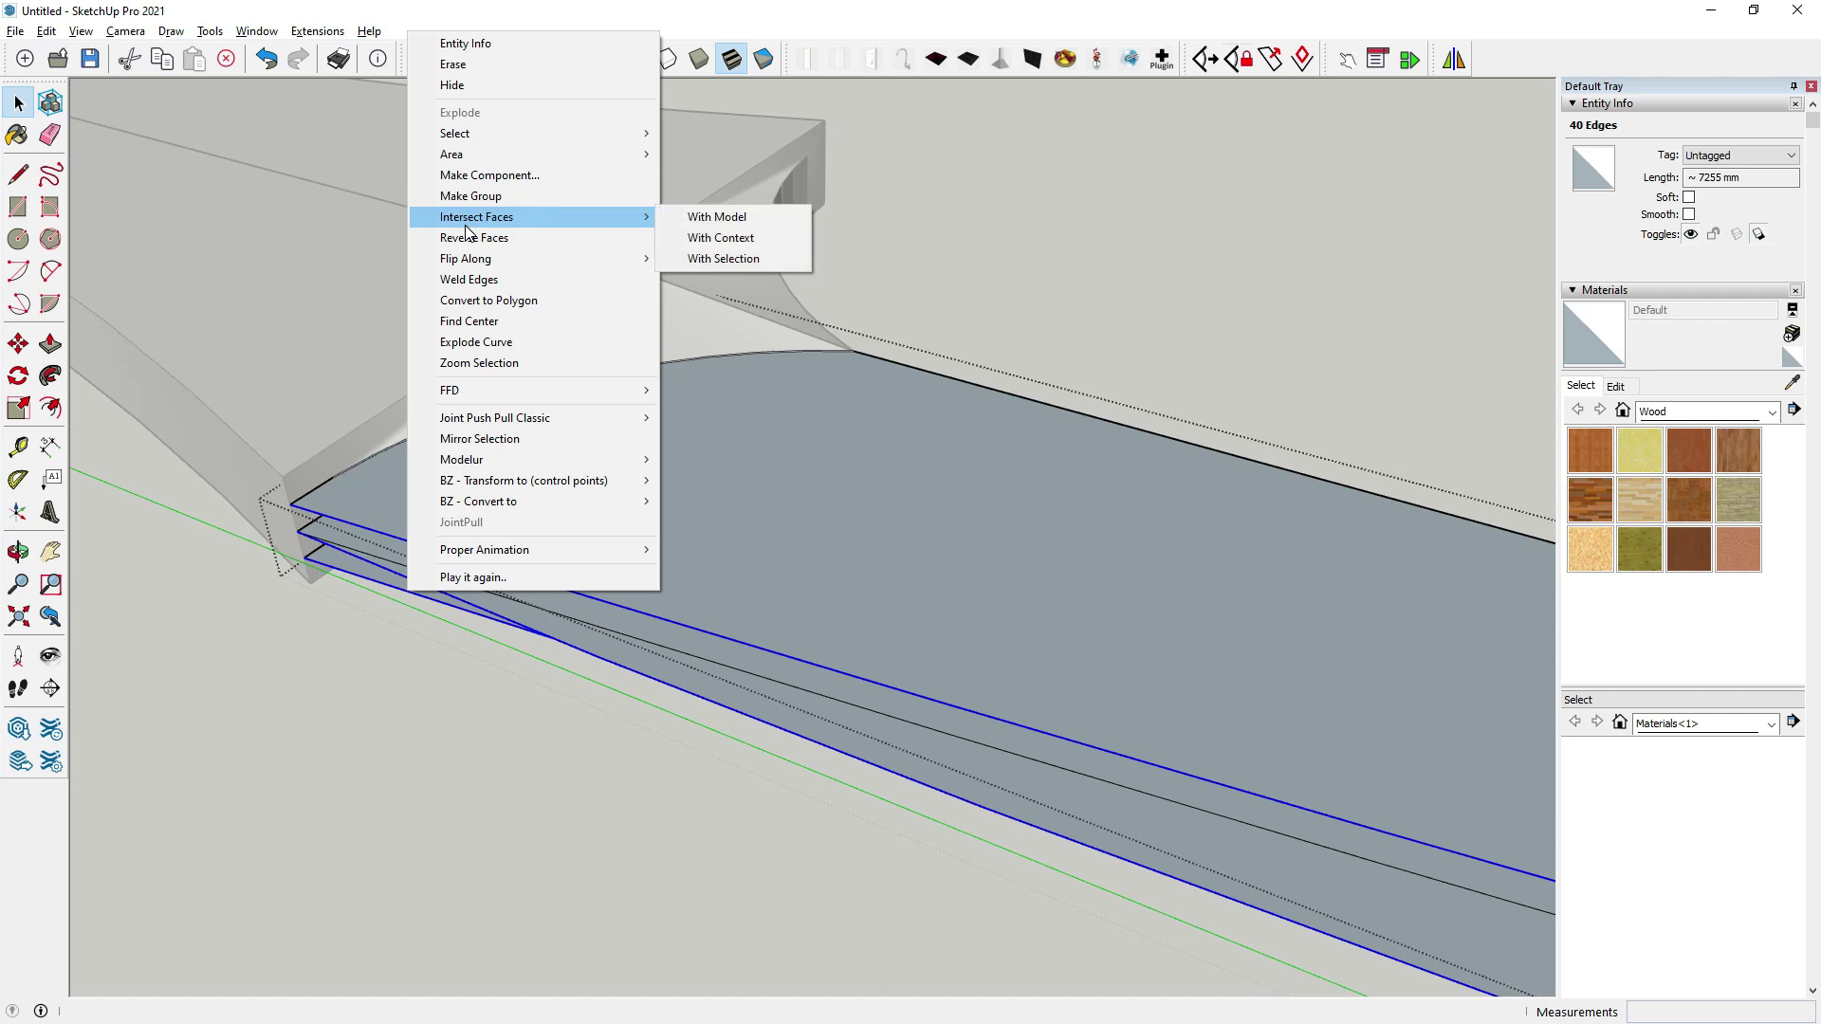
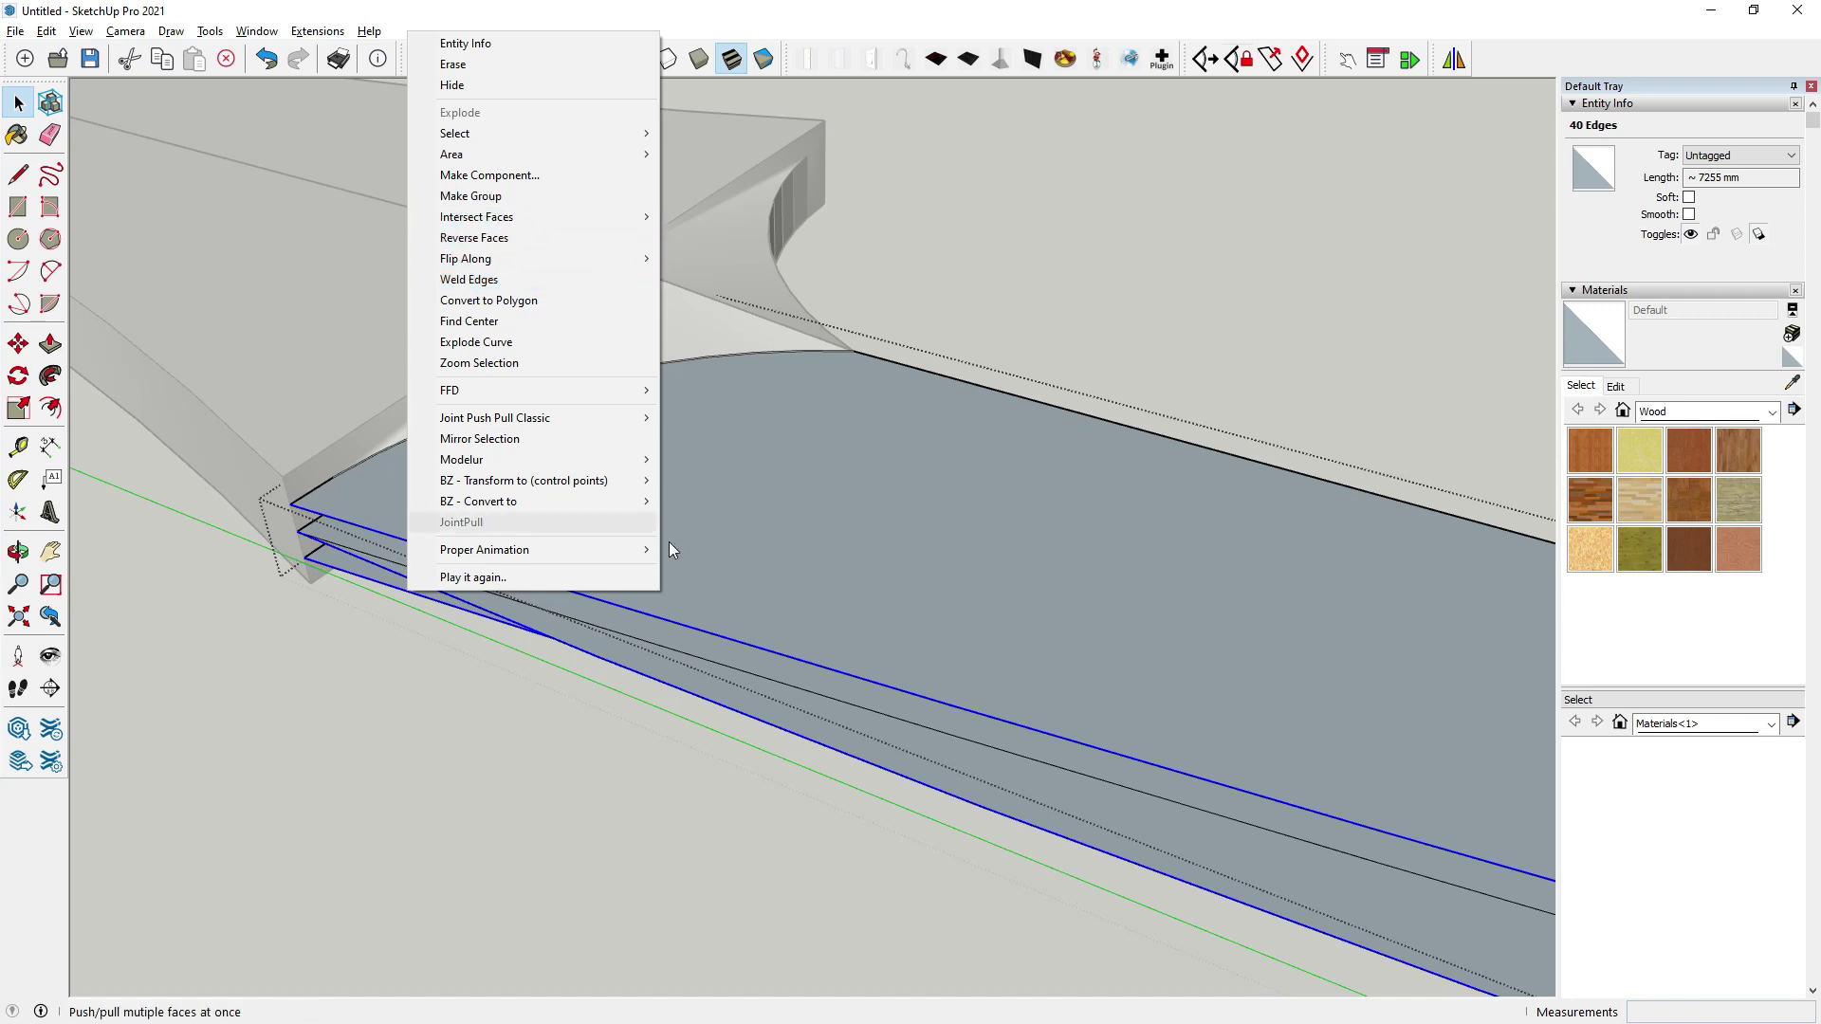
Explode the blade's upper arc into individual straight edges.
left_click(740, 597)
left_click(681, 628)
right_click(682, 628)
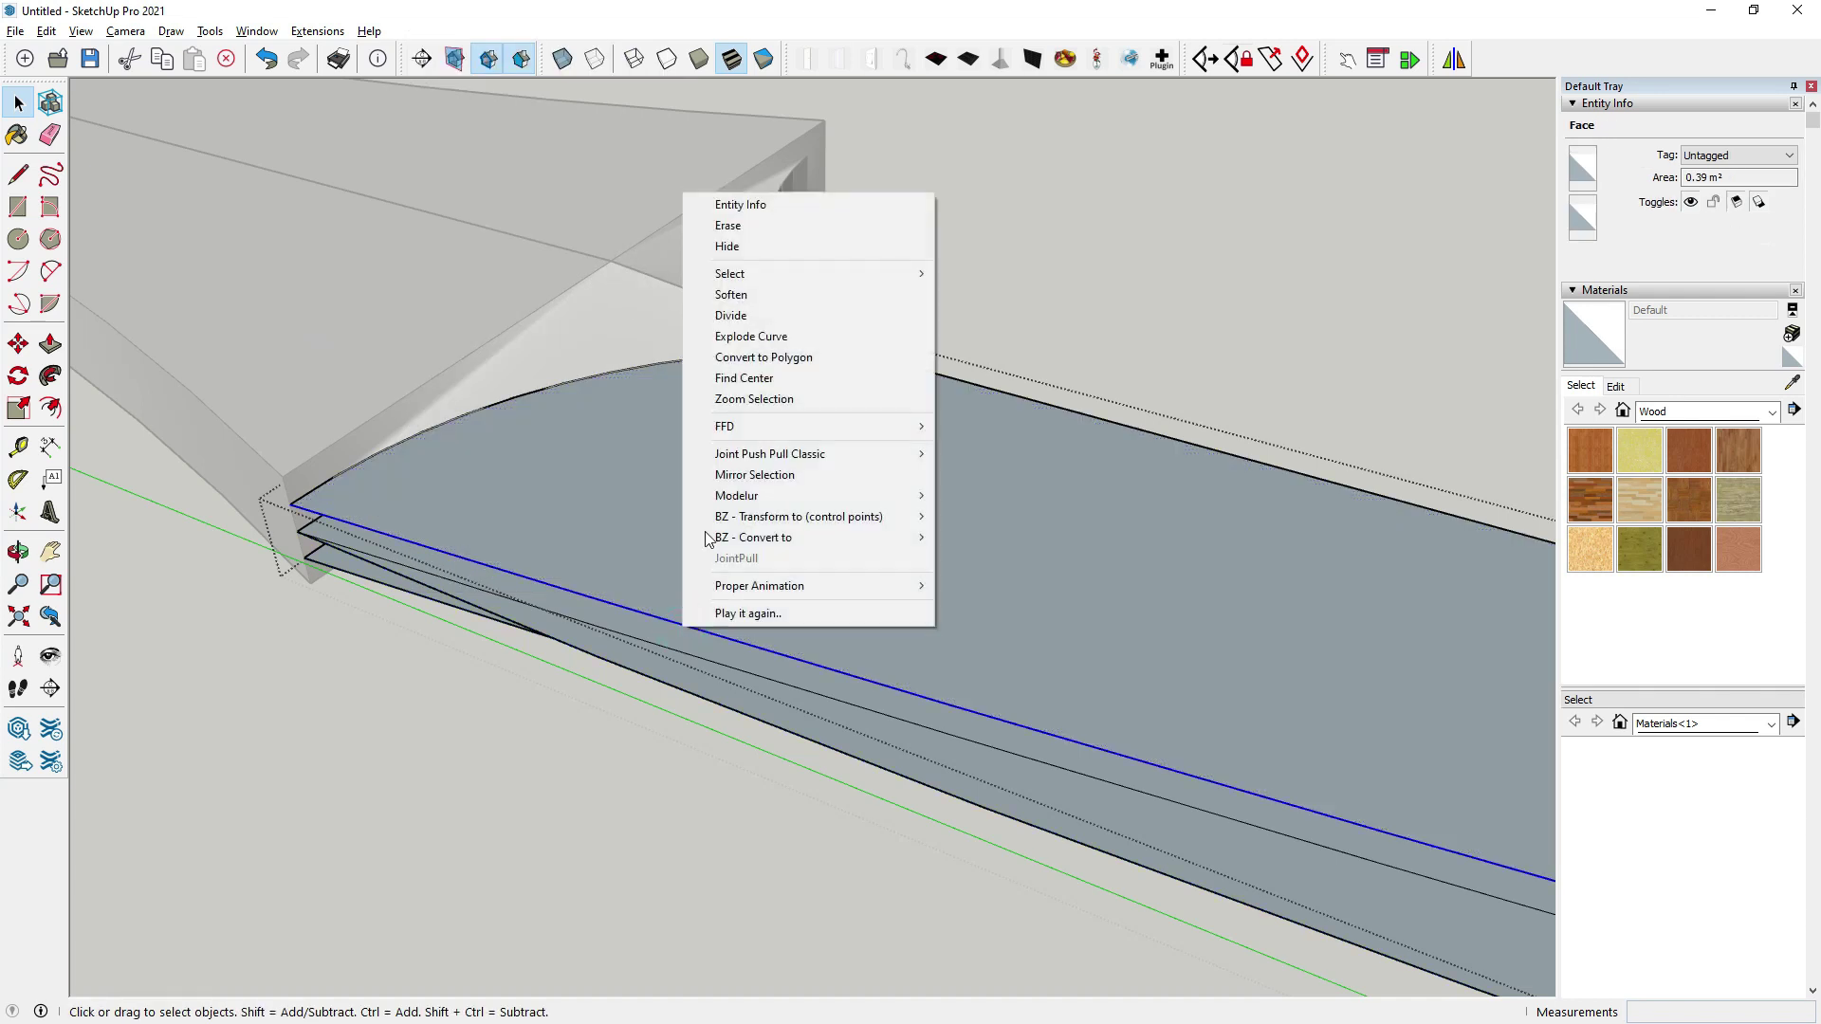
left_click(753, 336)
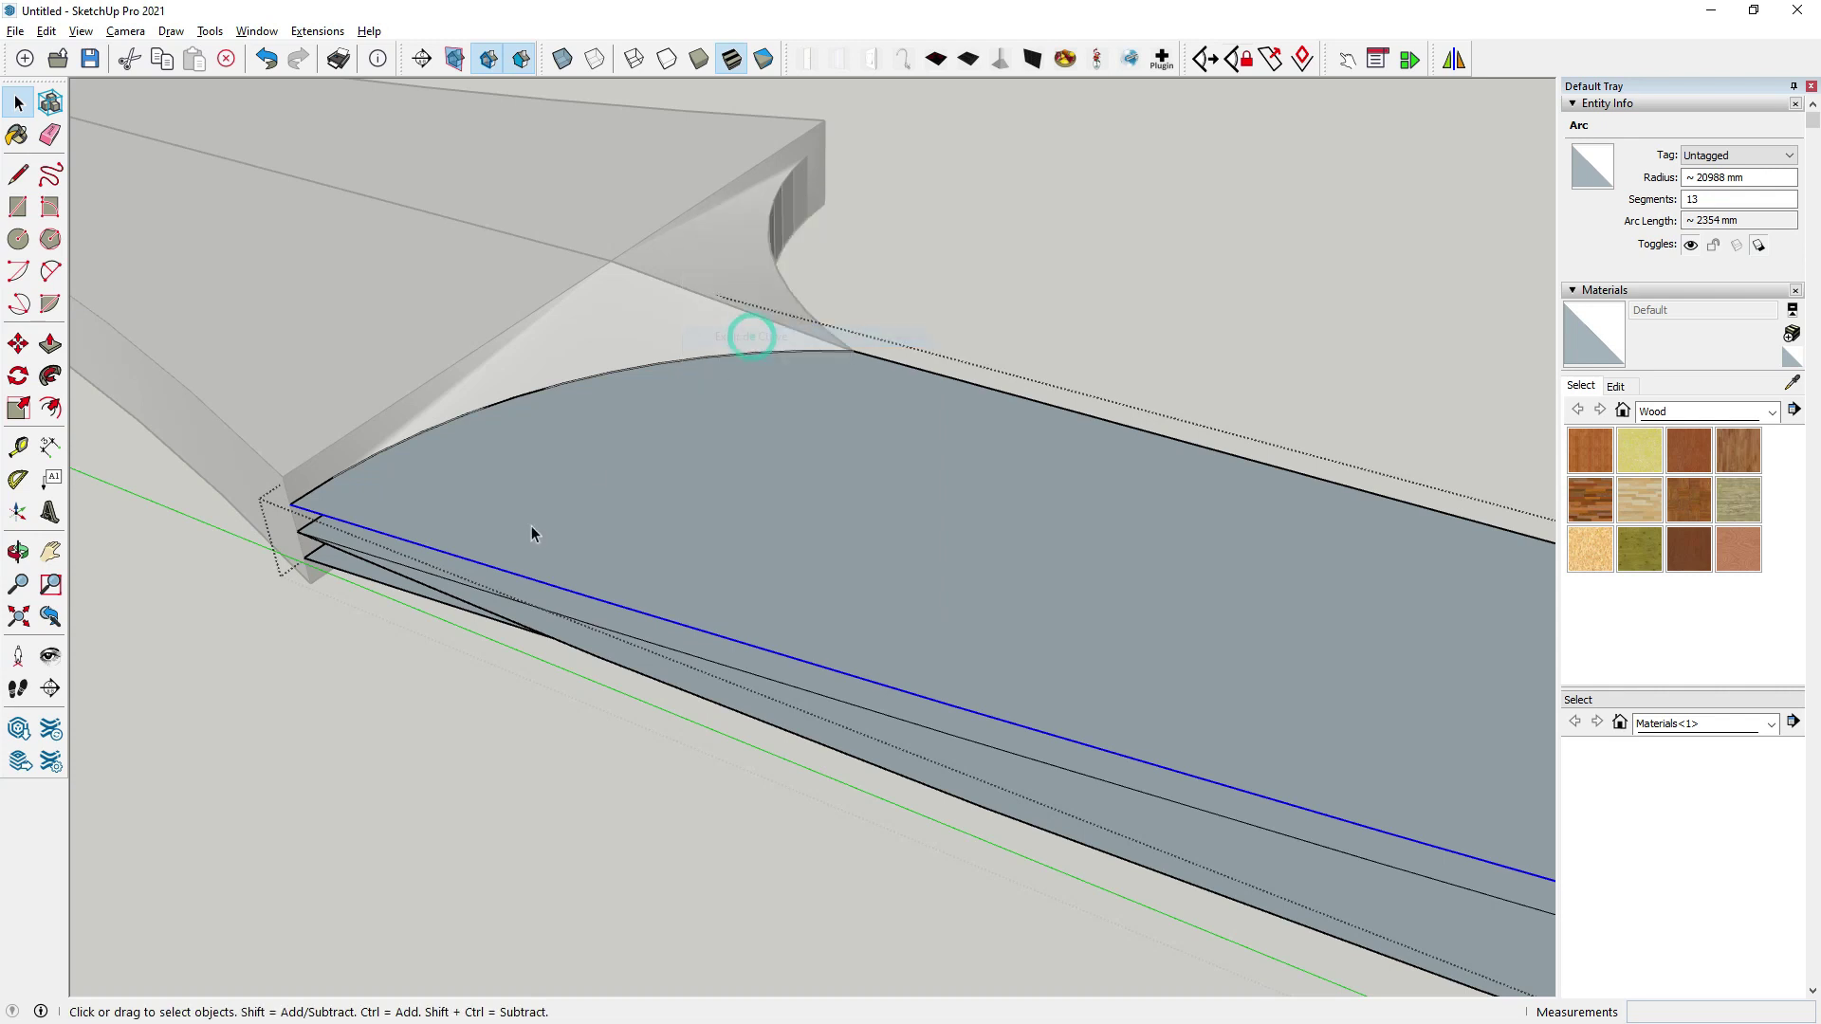
Explode the blade's lower arc into individual straight edges.
left_click(510, 621)
right_click(510, 621)
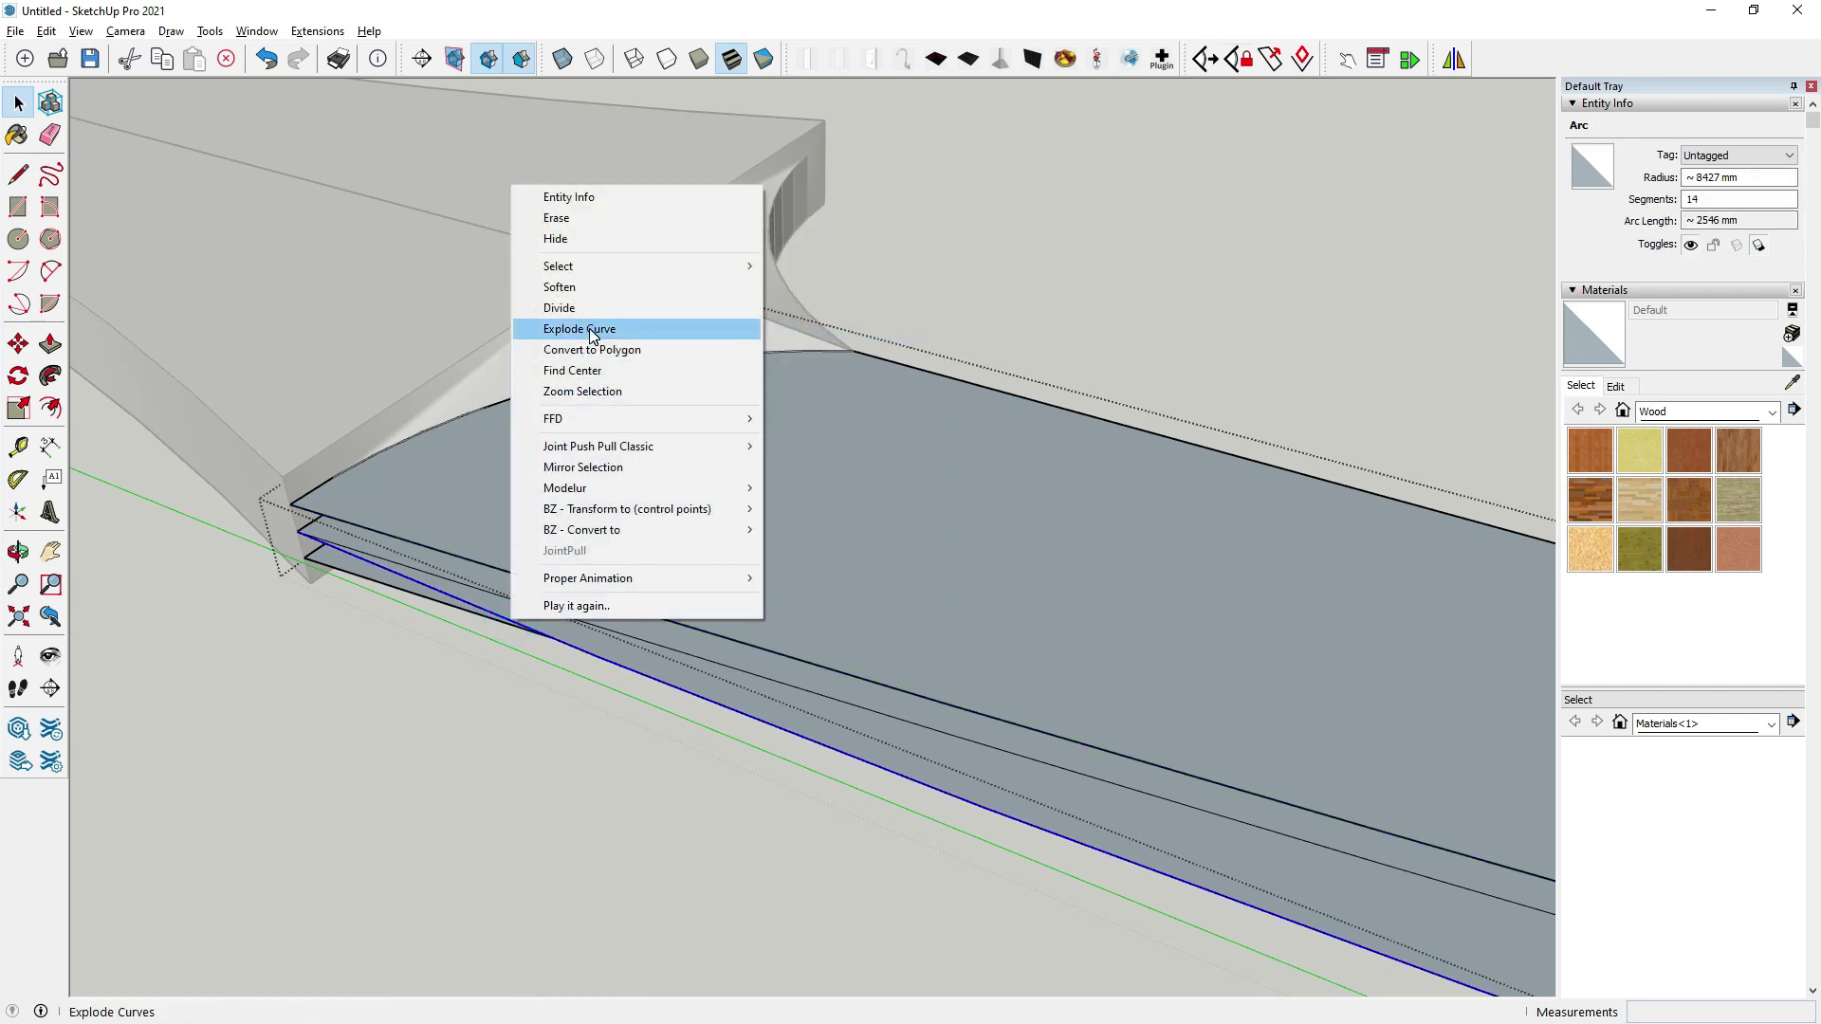
left_click(408, 609)
right_click(410, 594)
left_click(479, 306)
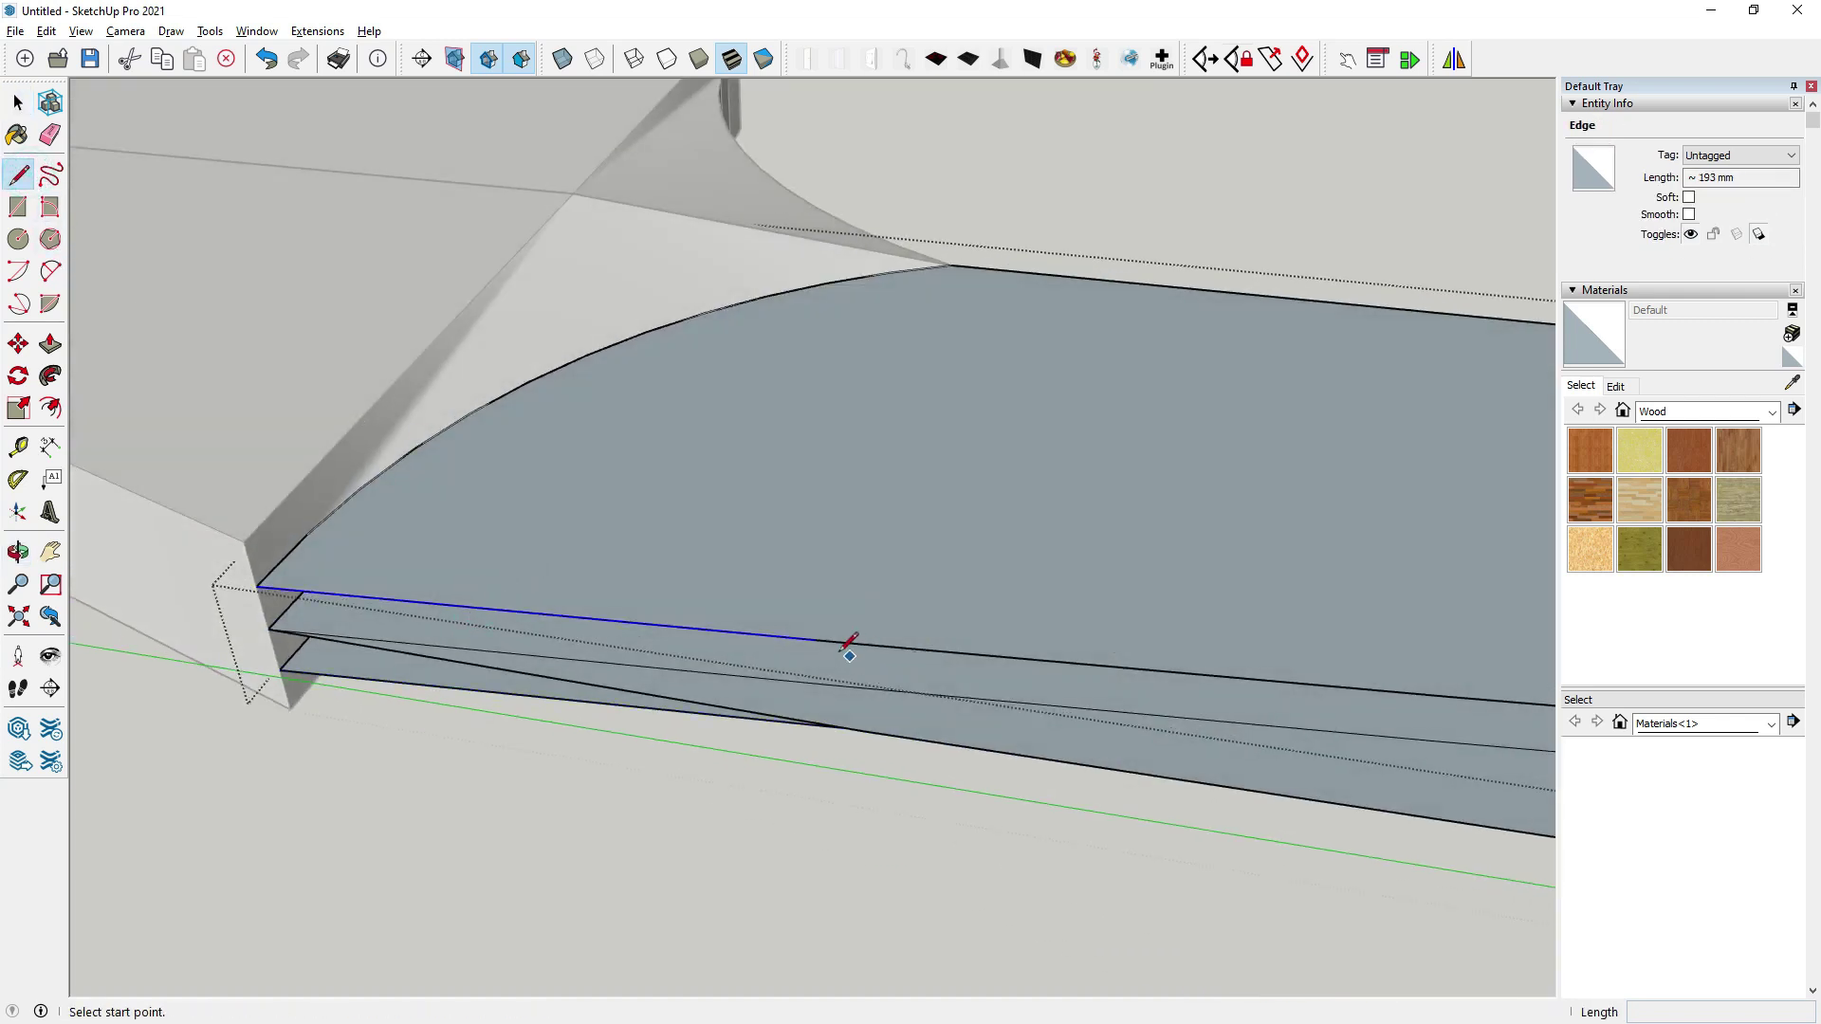
Draw a diagonal edge at the blade base to the far vertex, closing a triangular face.
left_click(814, 640)
scroll(816, 682, "up", 1)
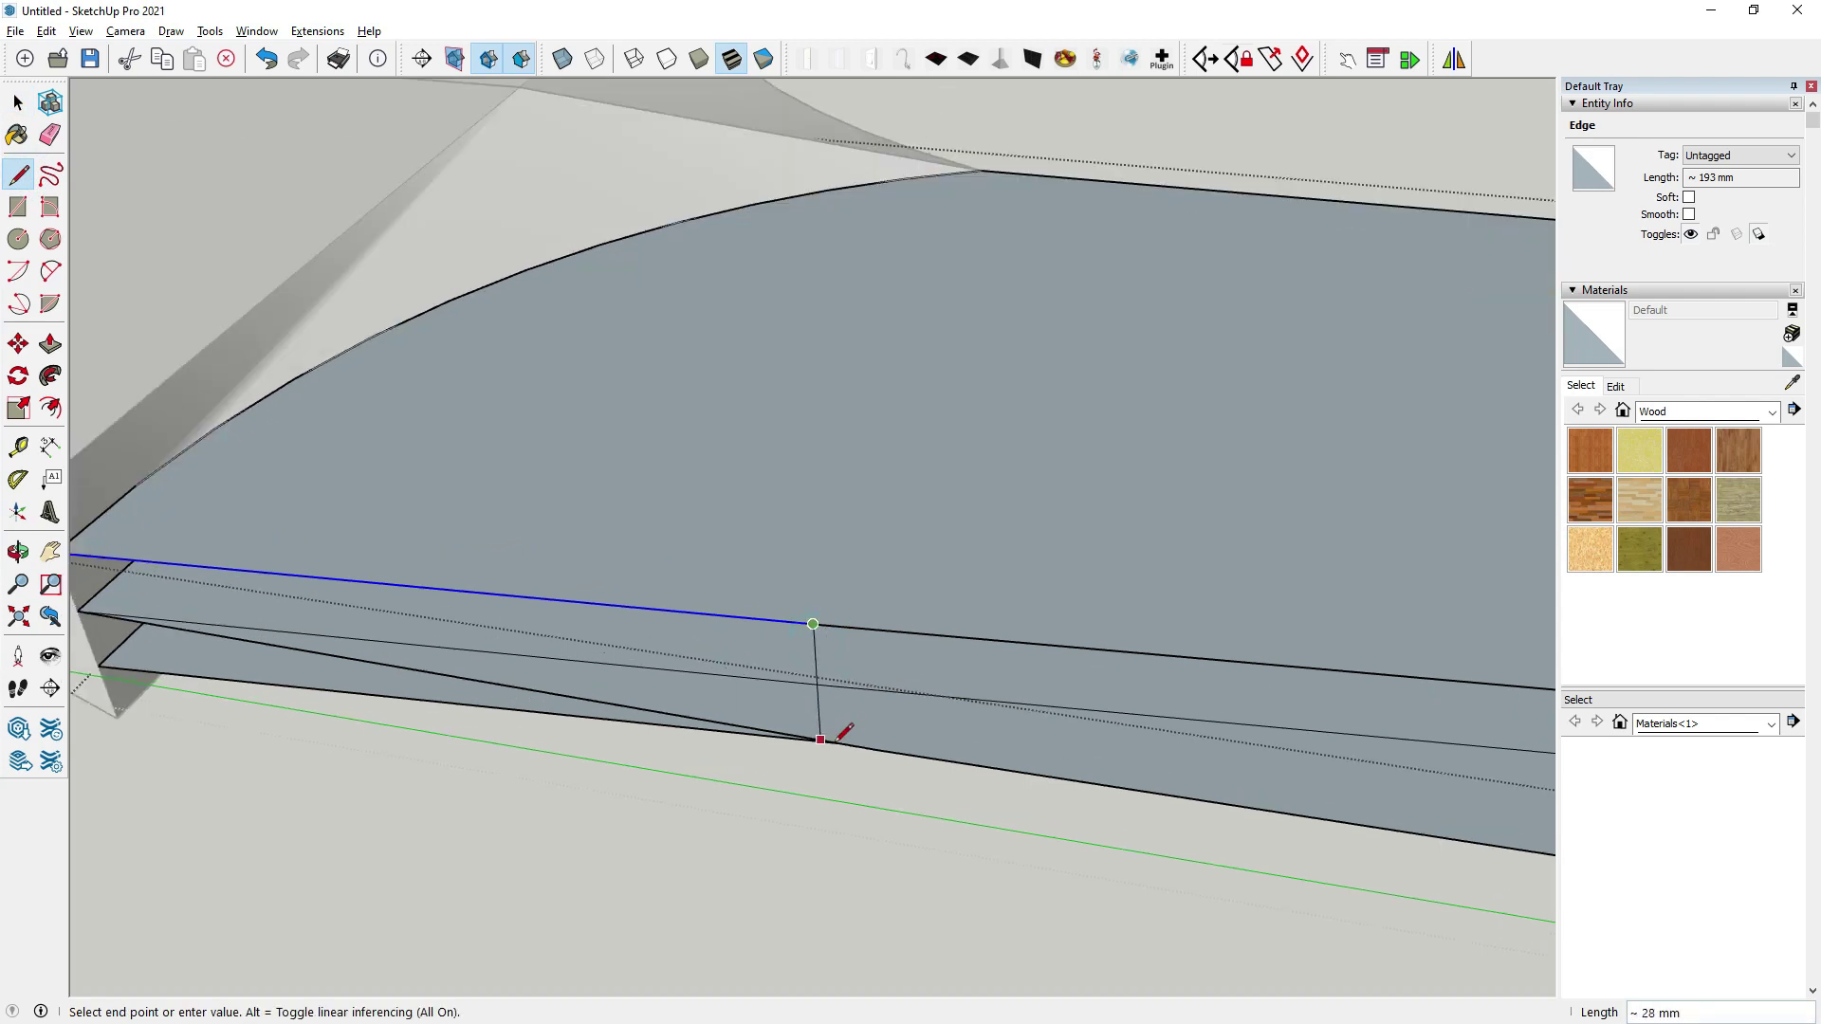
middle_click_drag(879, 750, 792, 457)
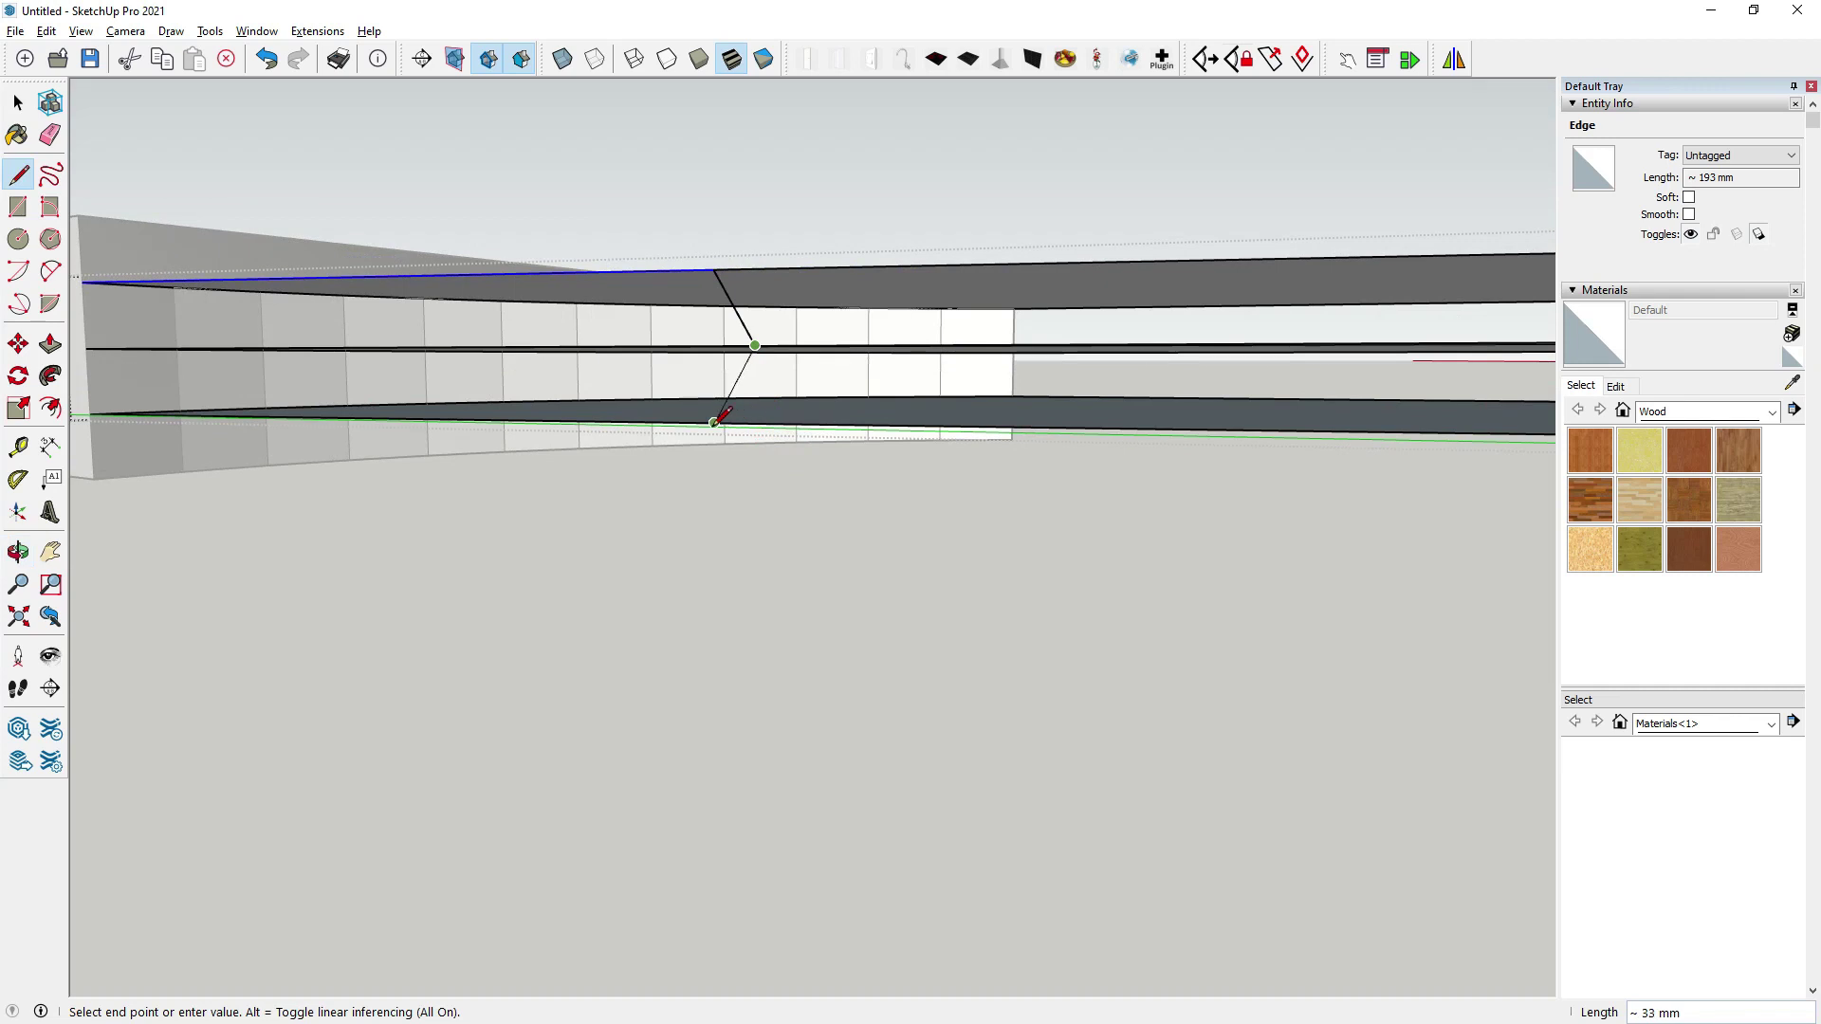
middle_click_drag(717, 425, 839, 258)
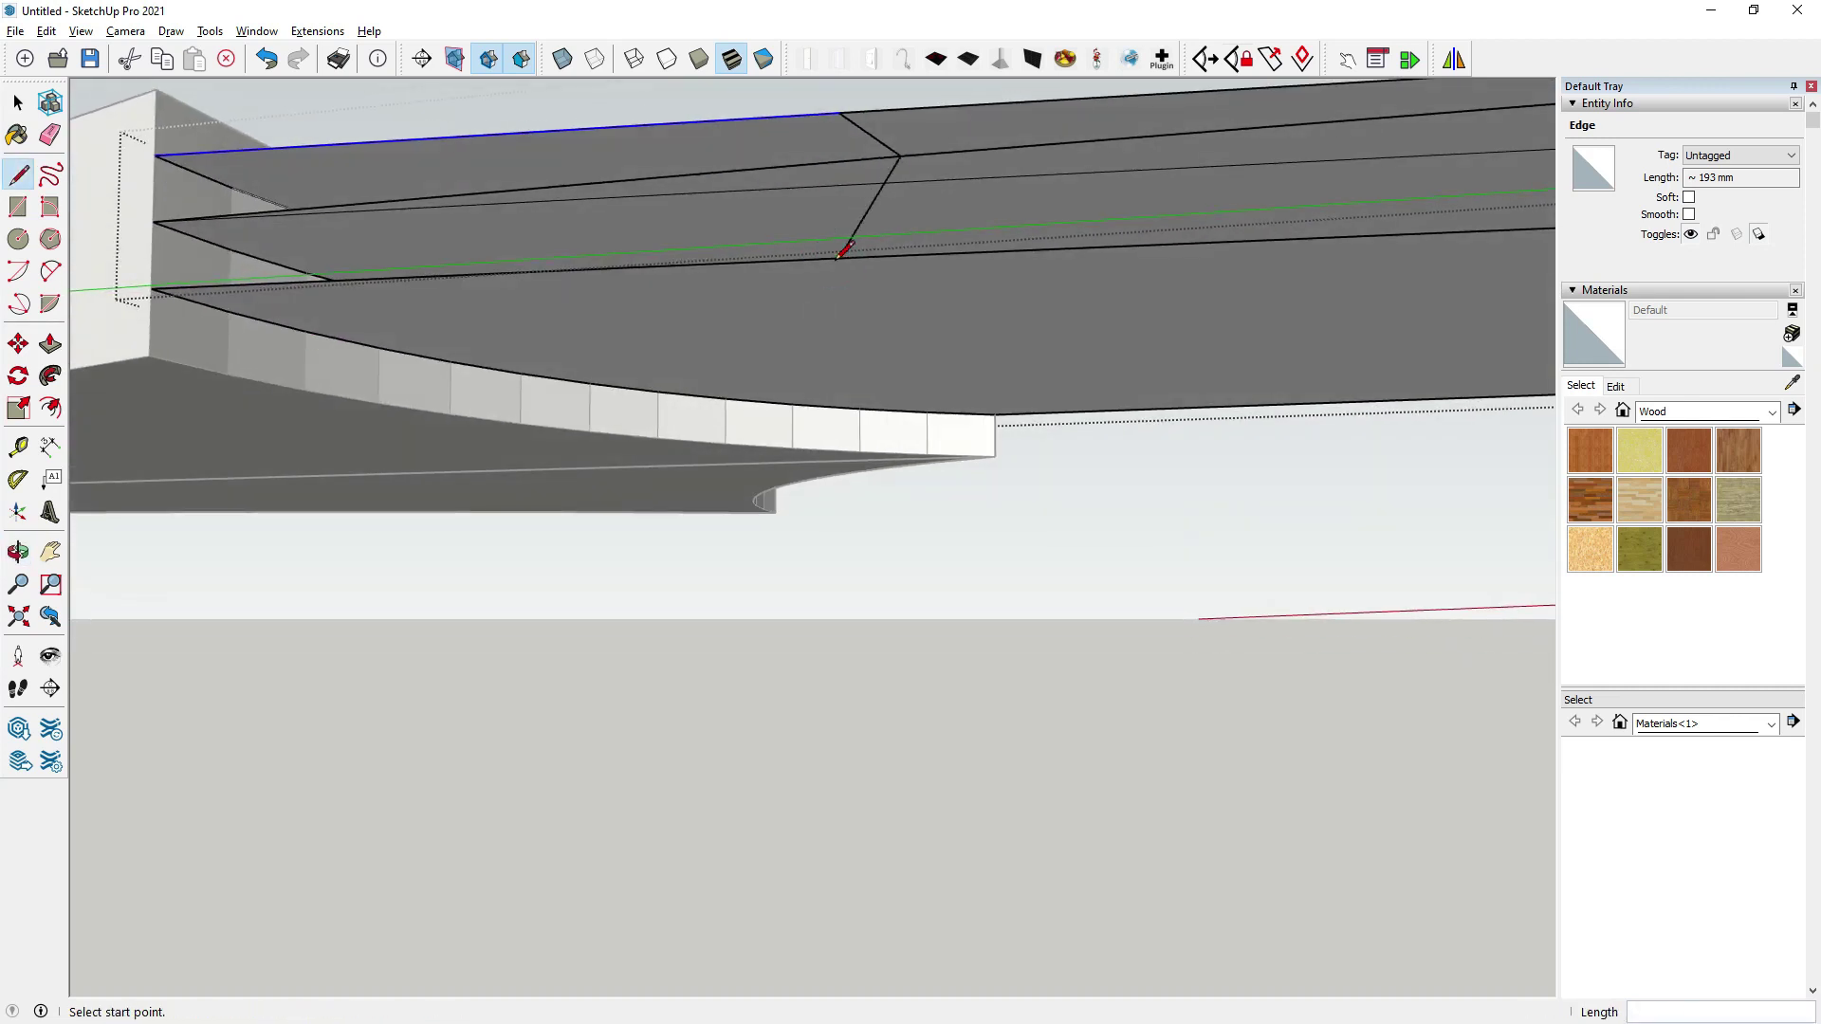
left_click(152, 288)
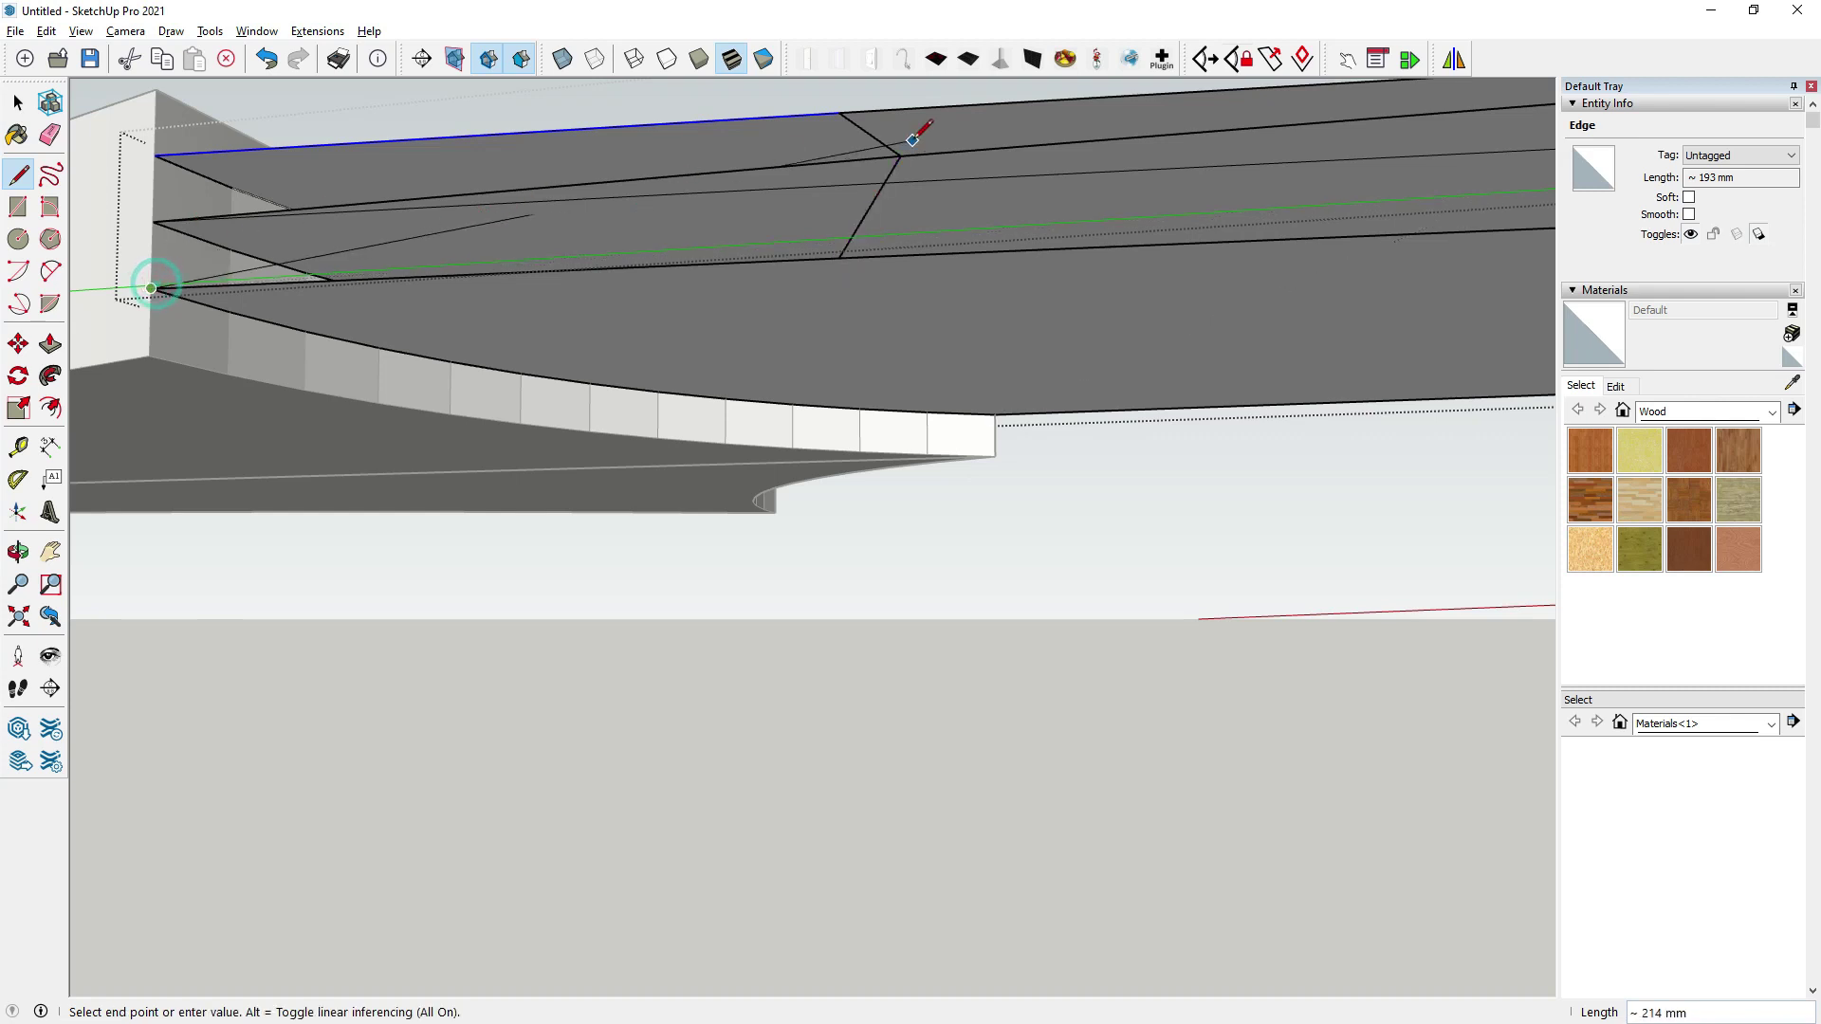
left_click(897, 153)
Add a vertical edge at the left end and a line from the upper-left vertex to the far vertex.
left_click(152, 221)
left_click(151, 288)
left_click(153, 155)
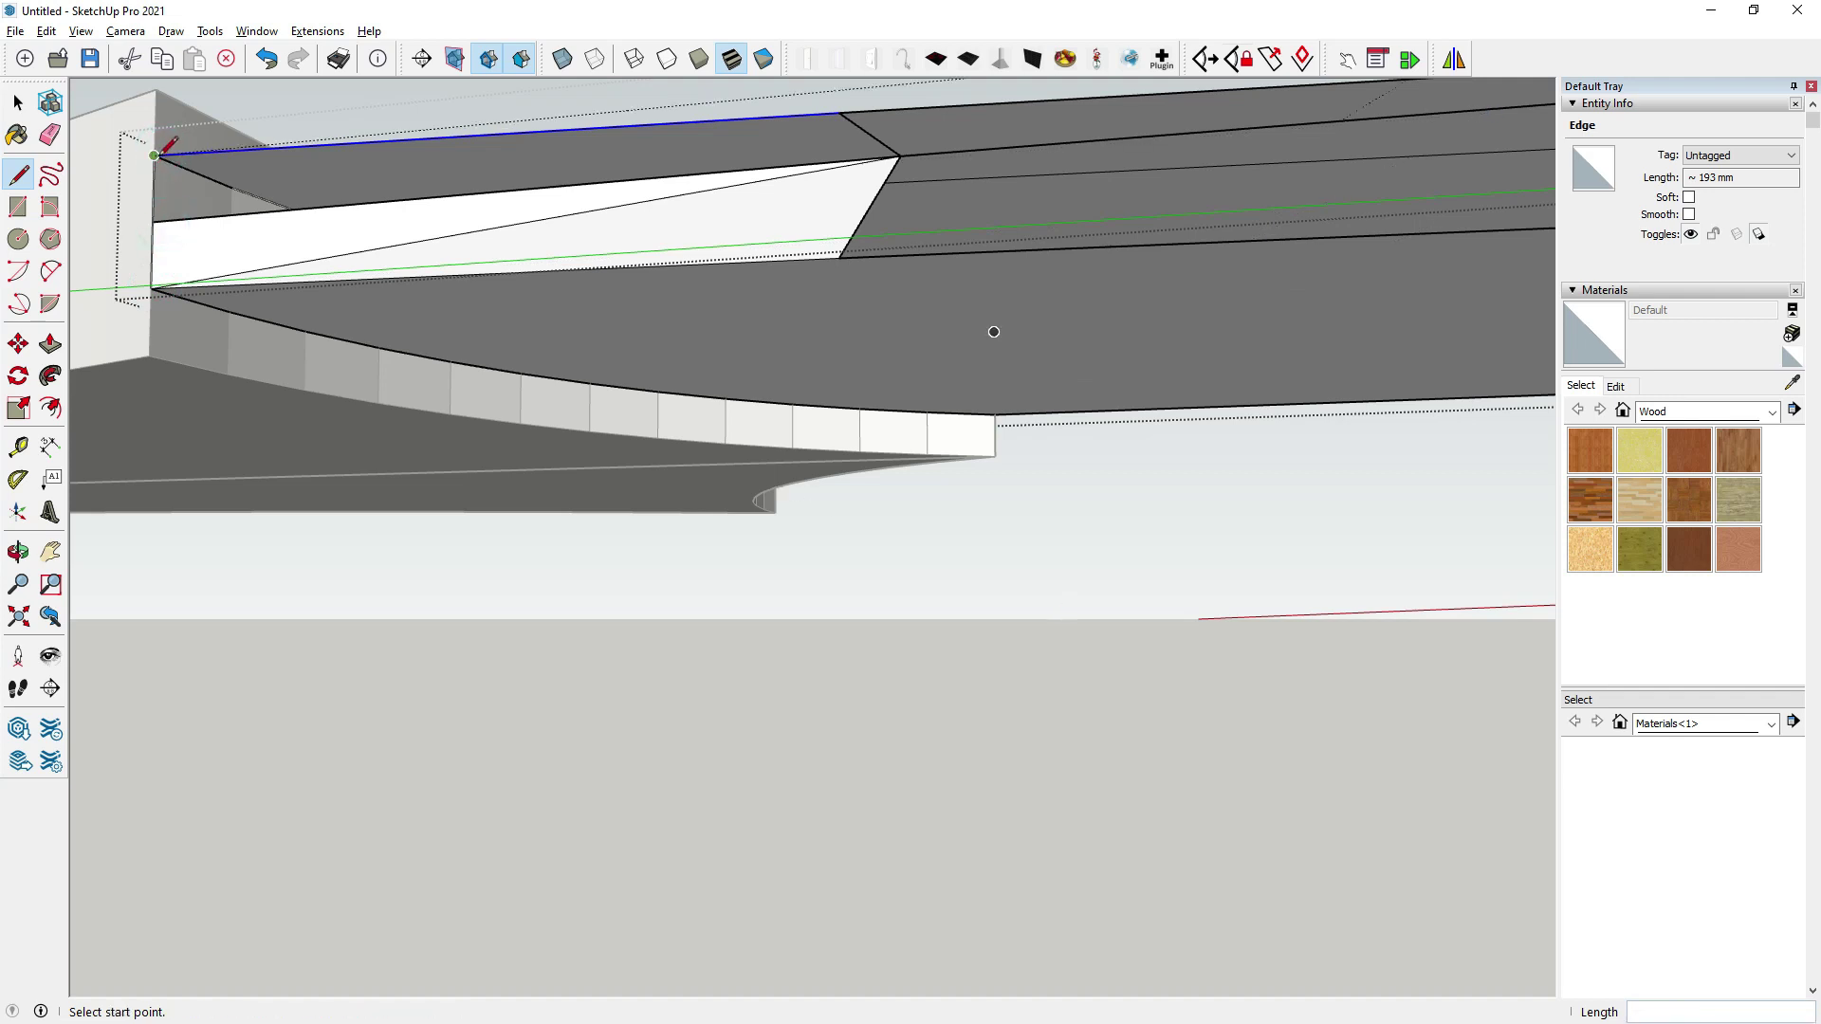
left_click(900, 148)
mouse_move(901, 148)
middle_mouse_down()
mouse_move(642, 485)
mouse_move(590, 489)
middle_mouse_up()
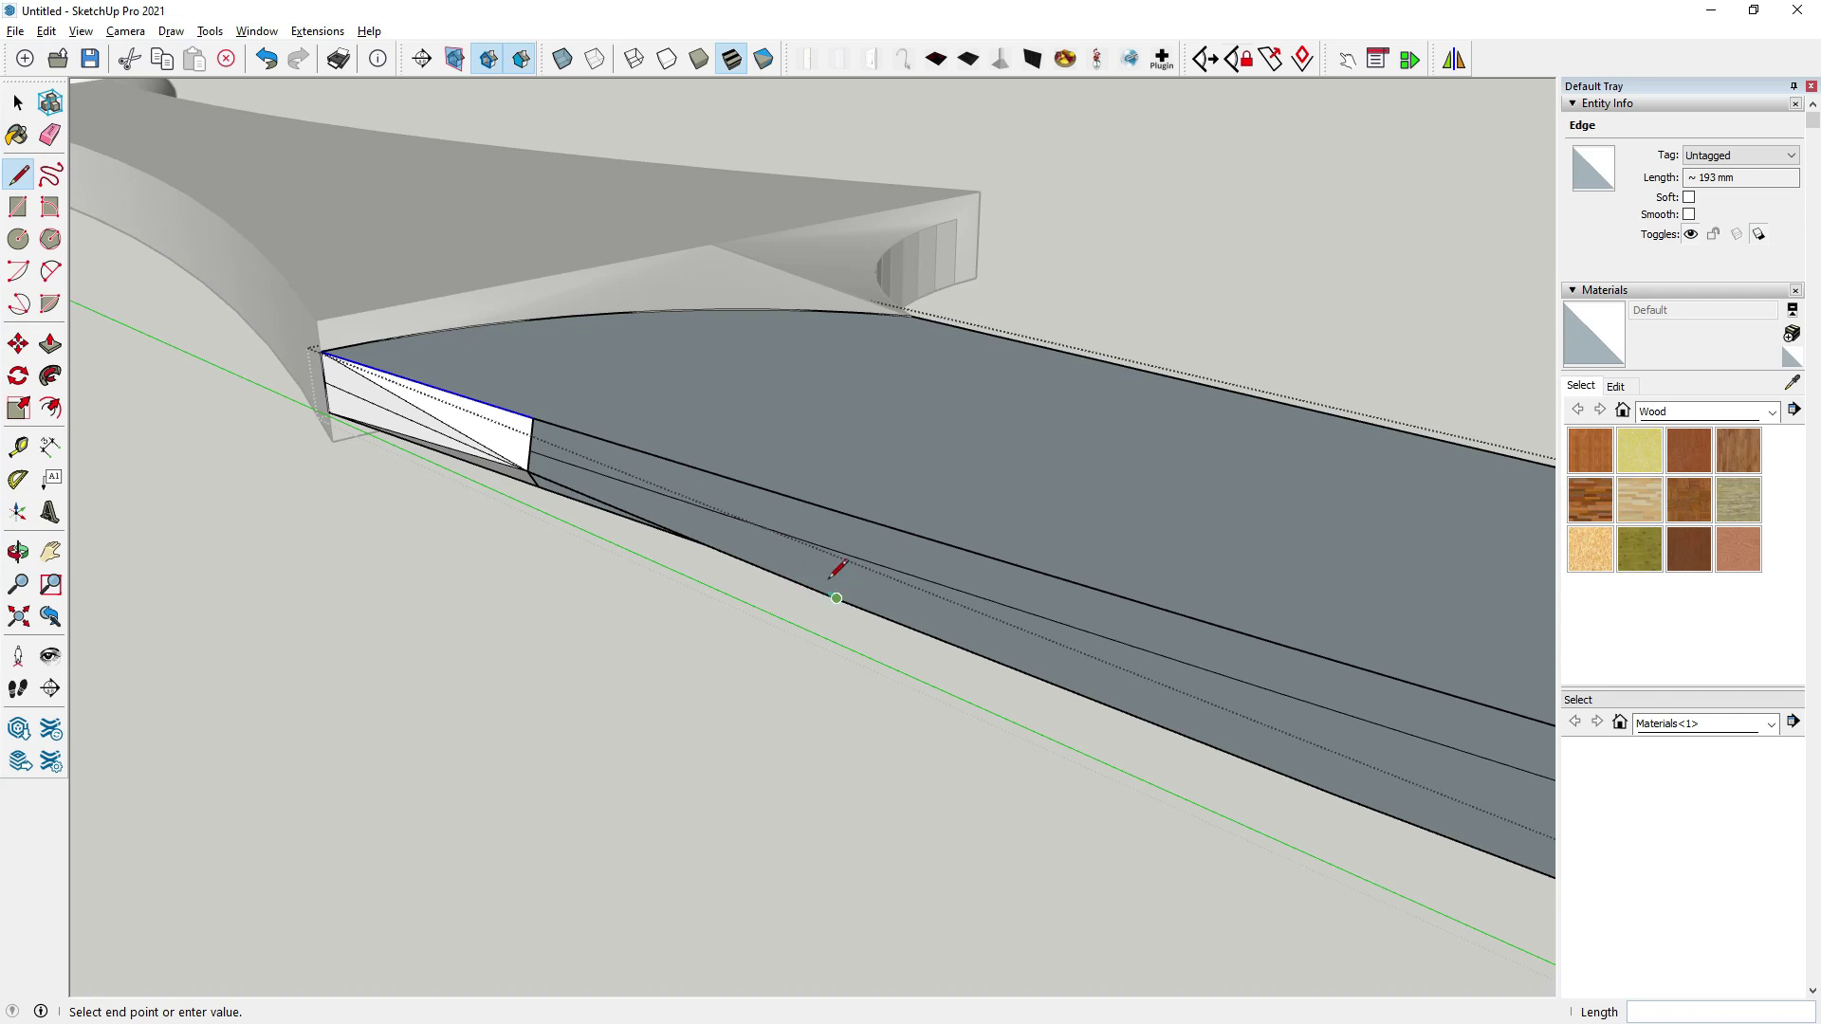
Finish the vertical edge at the blade's lower edge and draw a line closing a face at the bottom corner.
left_click(819, 504)
left_click(533, 417)
scroll(533, 408, "up", 2)
scroll(533, 408, "up", 2)
scroll(569, 437, "down", 1)
scroll(706, 513, "up", 1)
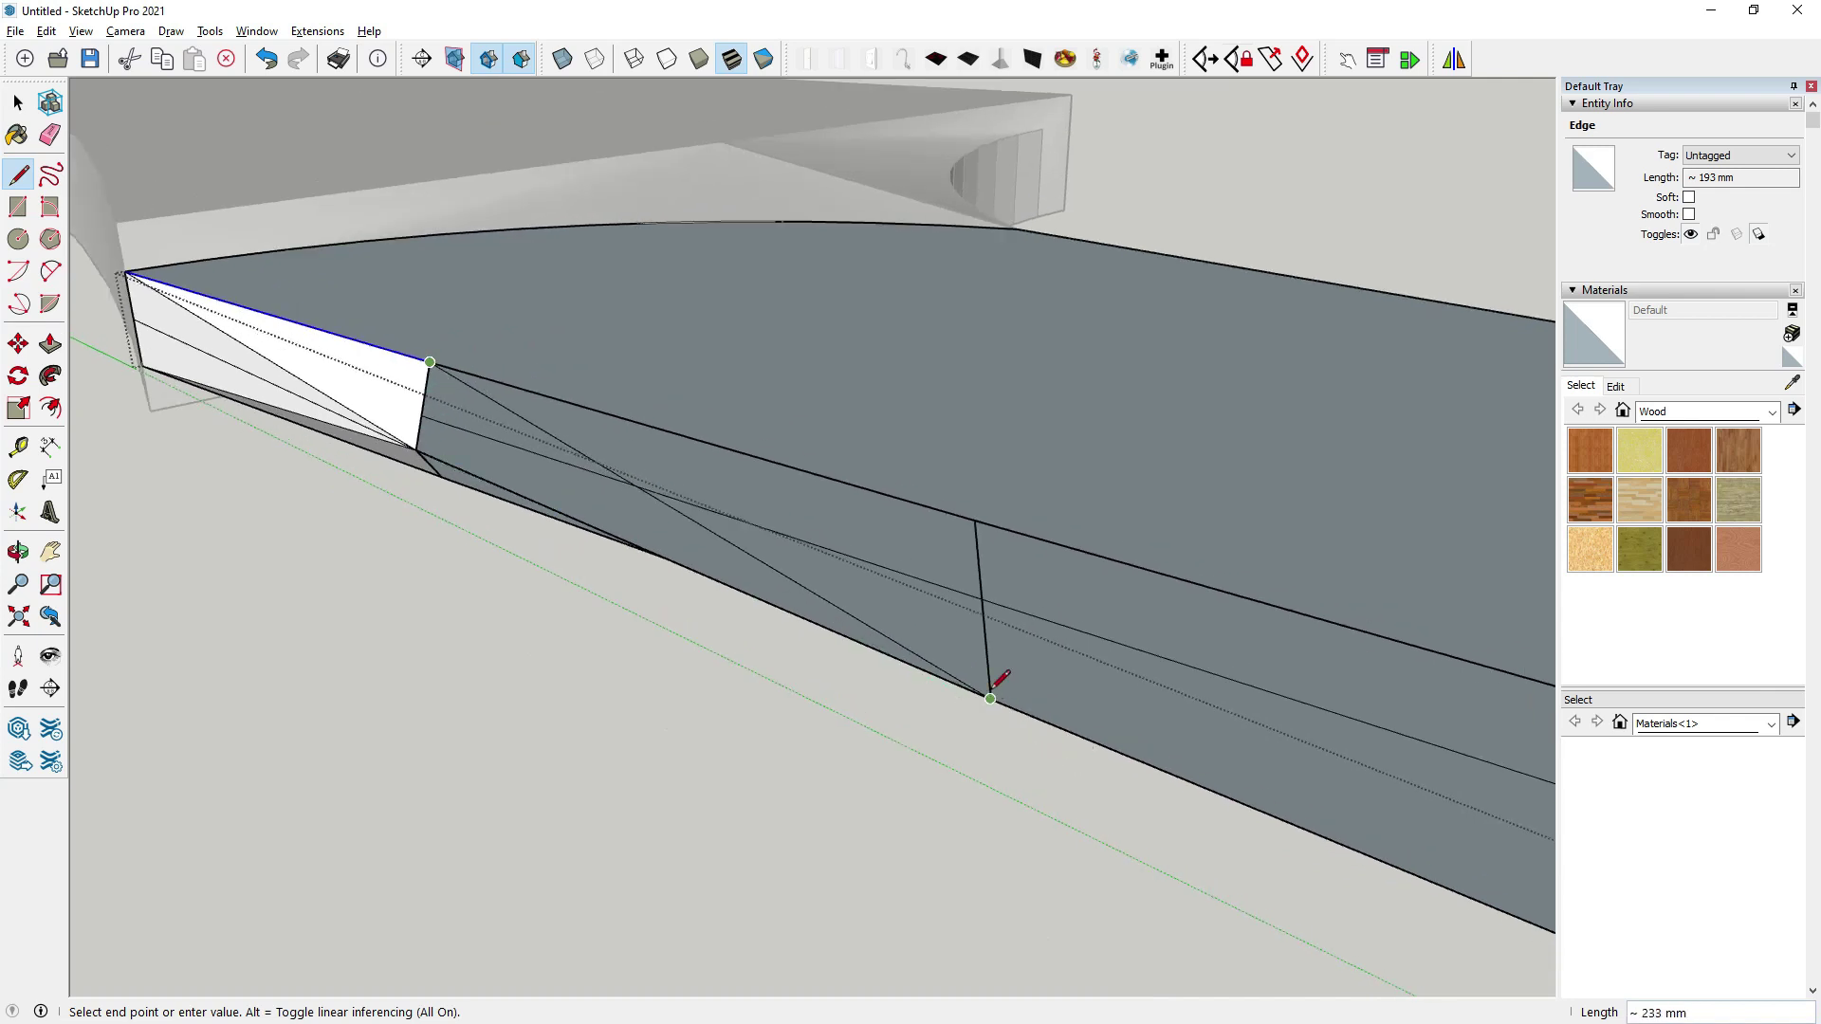
left_click(990, 691)
Draw an edge ending at the lower corner to close another face.
scroll(434, 353, "up", 2)
scroll(438, 361, "up", 1)
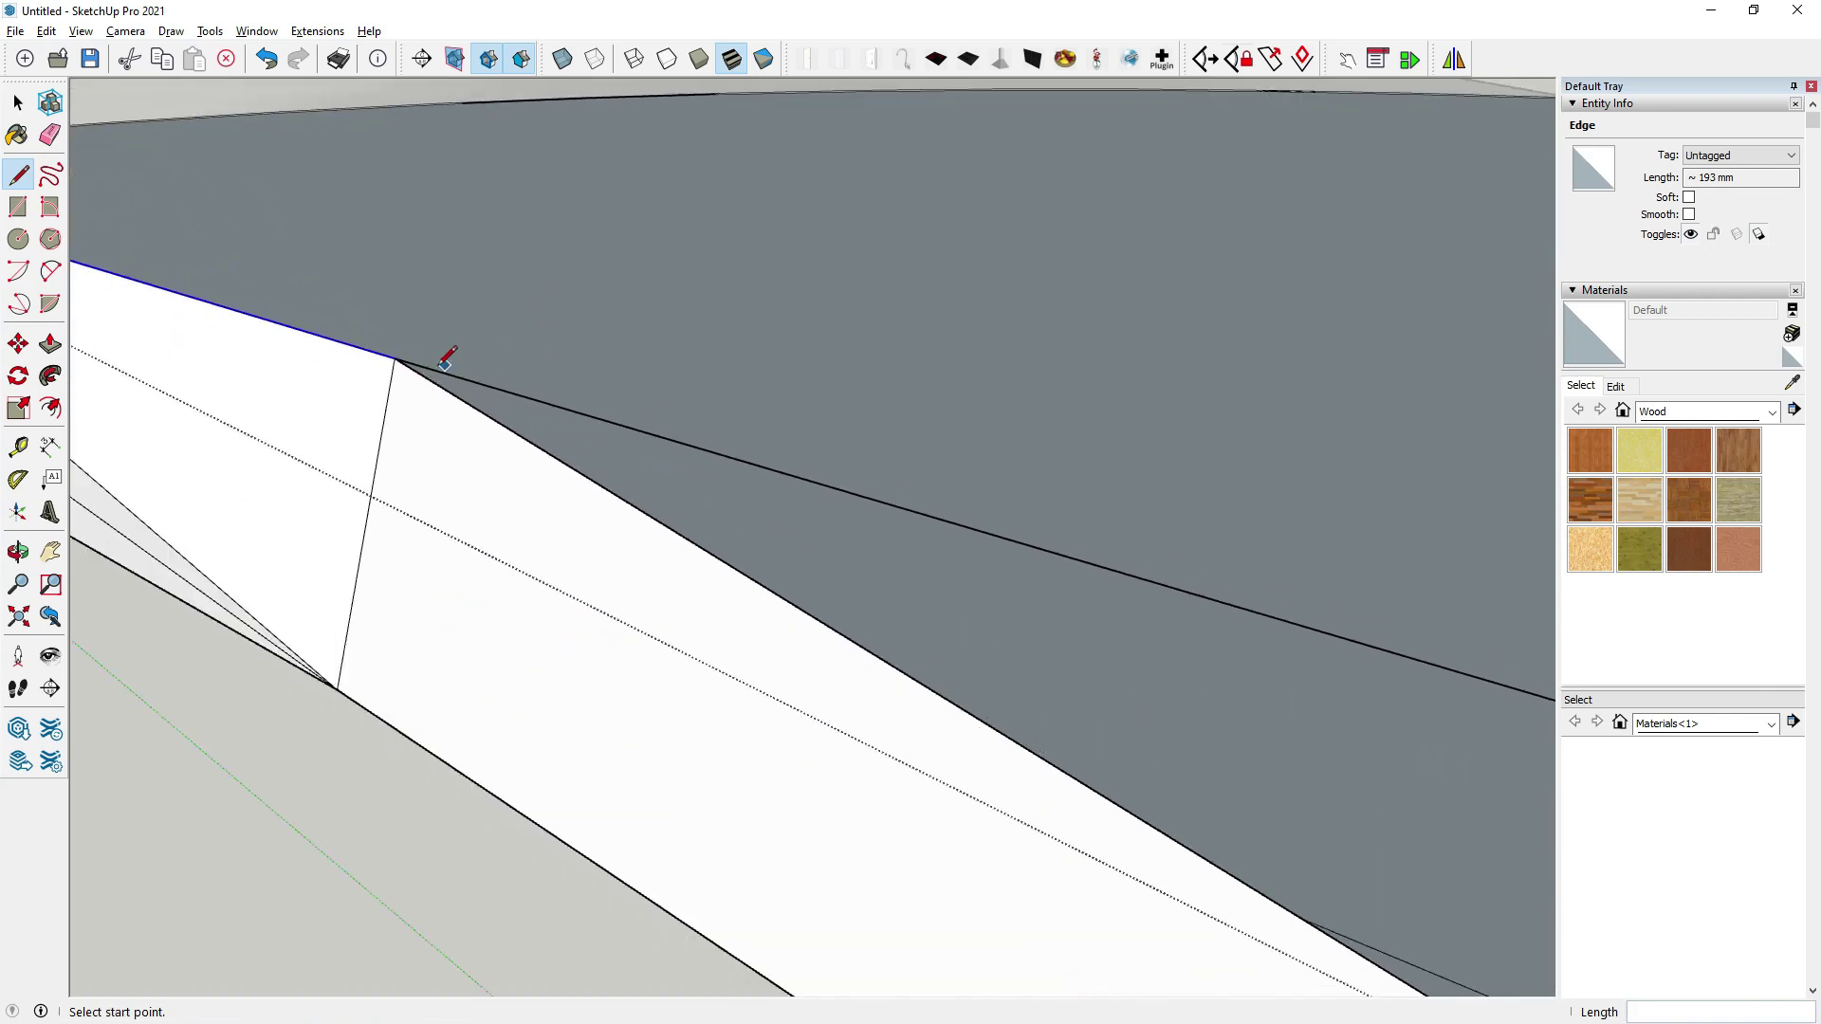
scroll(408, 313, "down", 2)
scroll(948, 588, "down", 2)
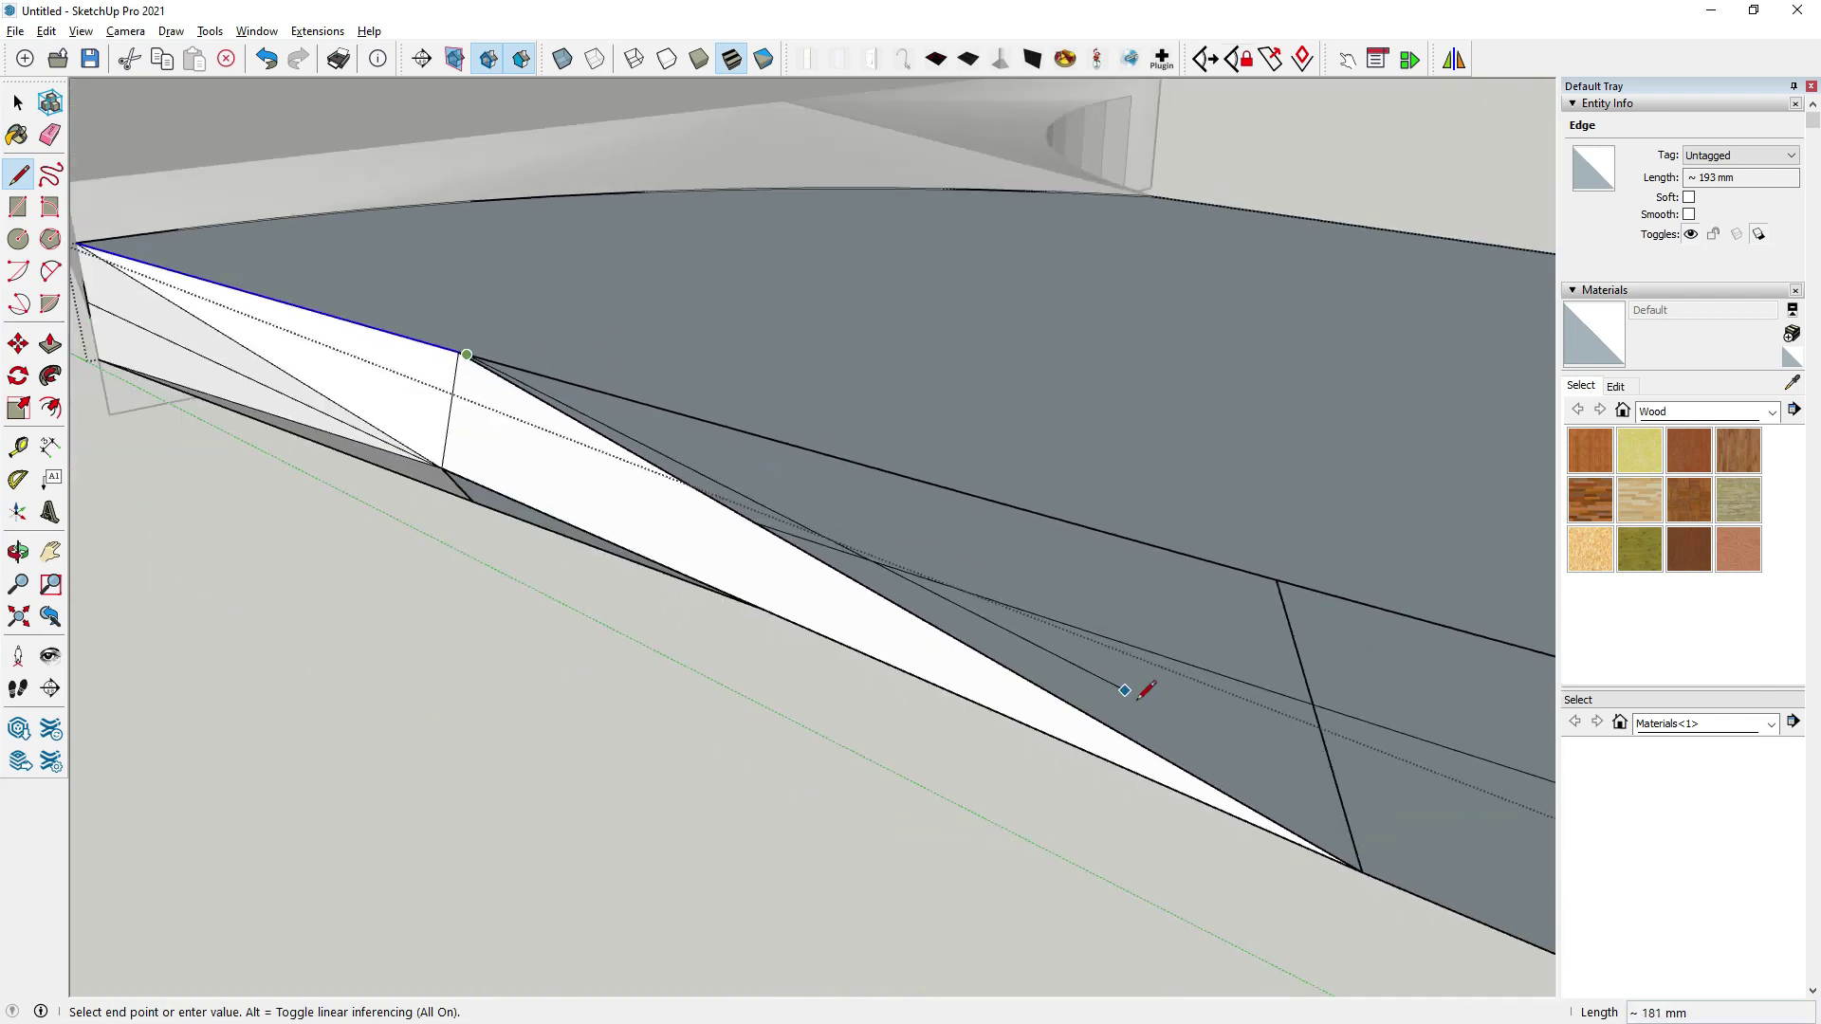
scroll(1233, 759, "down", 1)
left_click(1317, 831)
From a low angle under the blade, connect the bevel corner to the far vertex, closing a face.
scroll(509, 415, "up", 2)
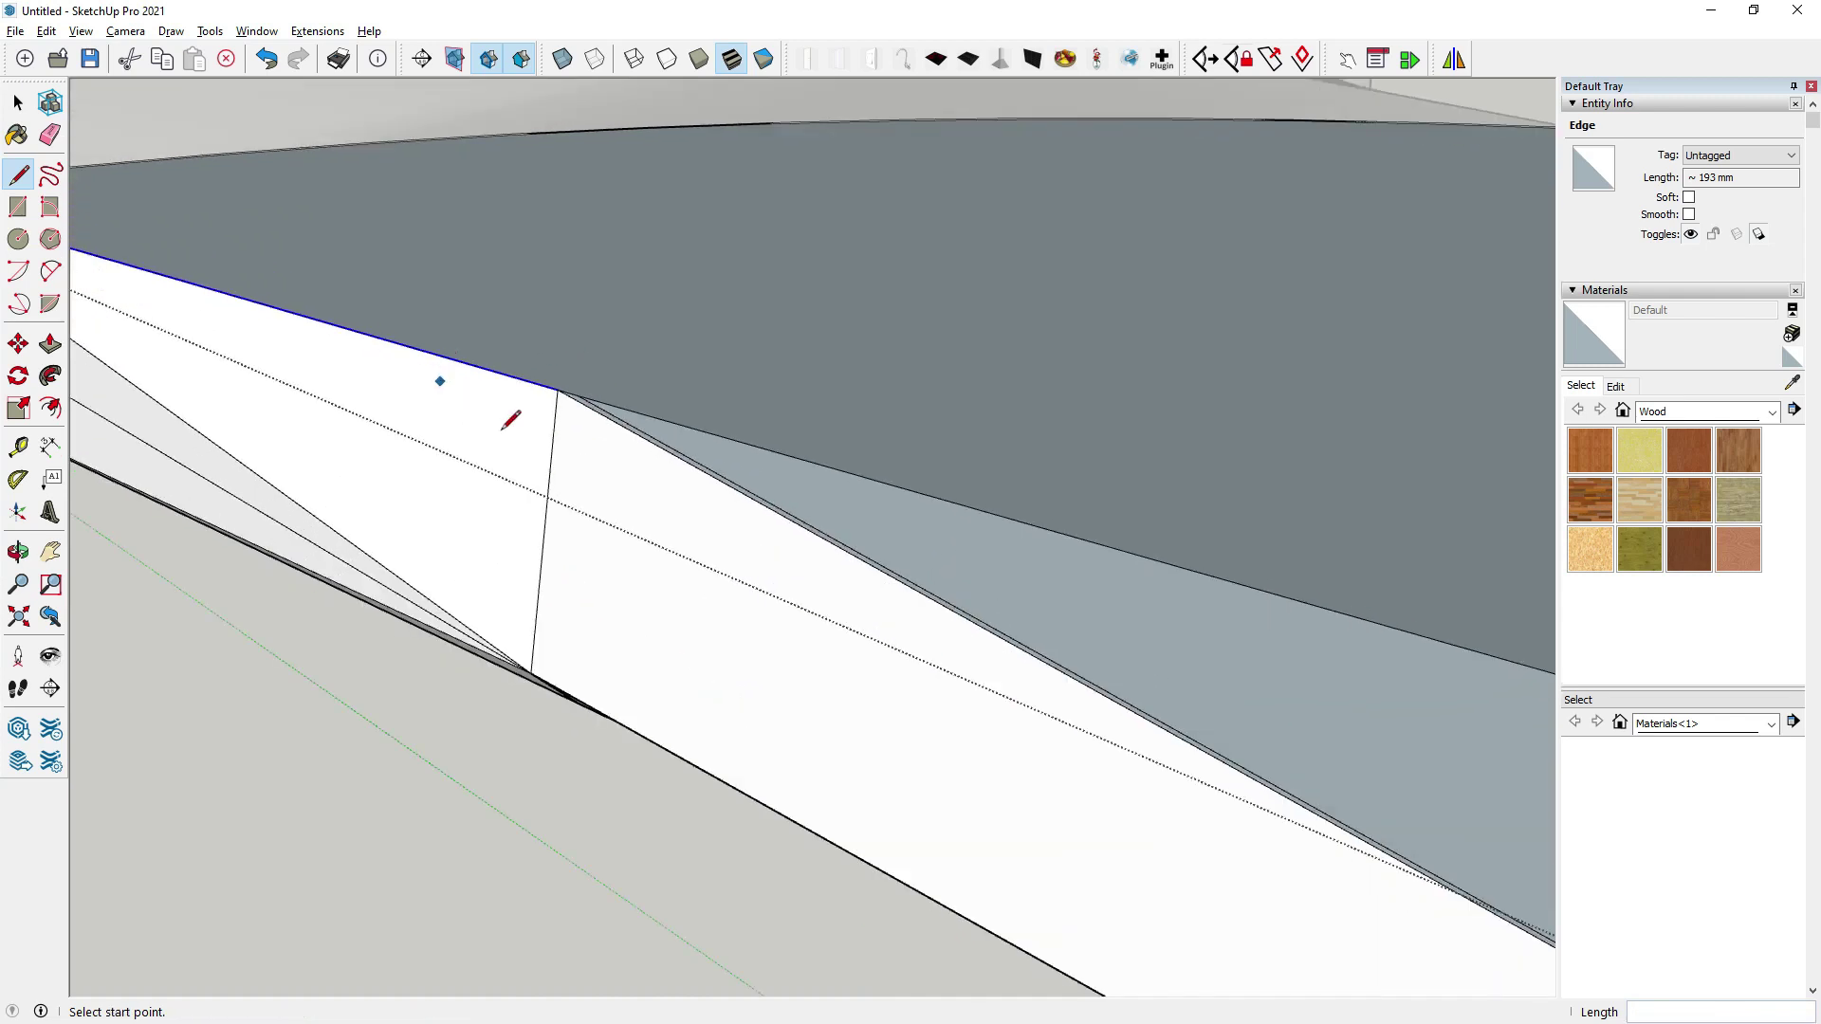
scroll(699, 459, "up", 2)
mouse_move(699, 459)
middle_mouse_down()
mouse_move(366, 149)
mouse_move(317, 191)
mouse_move(357, 326)
middle_mouse_up()
scroll(770, 254, "up", 3)
scroll(711, 699, "down", 2)
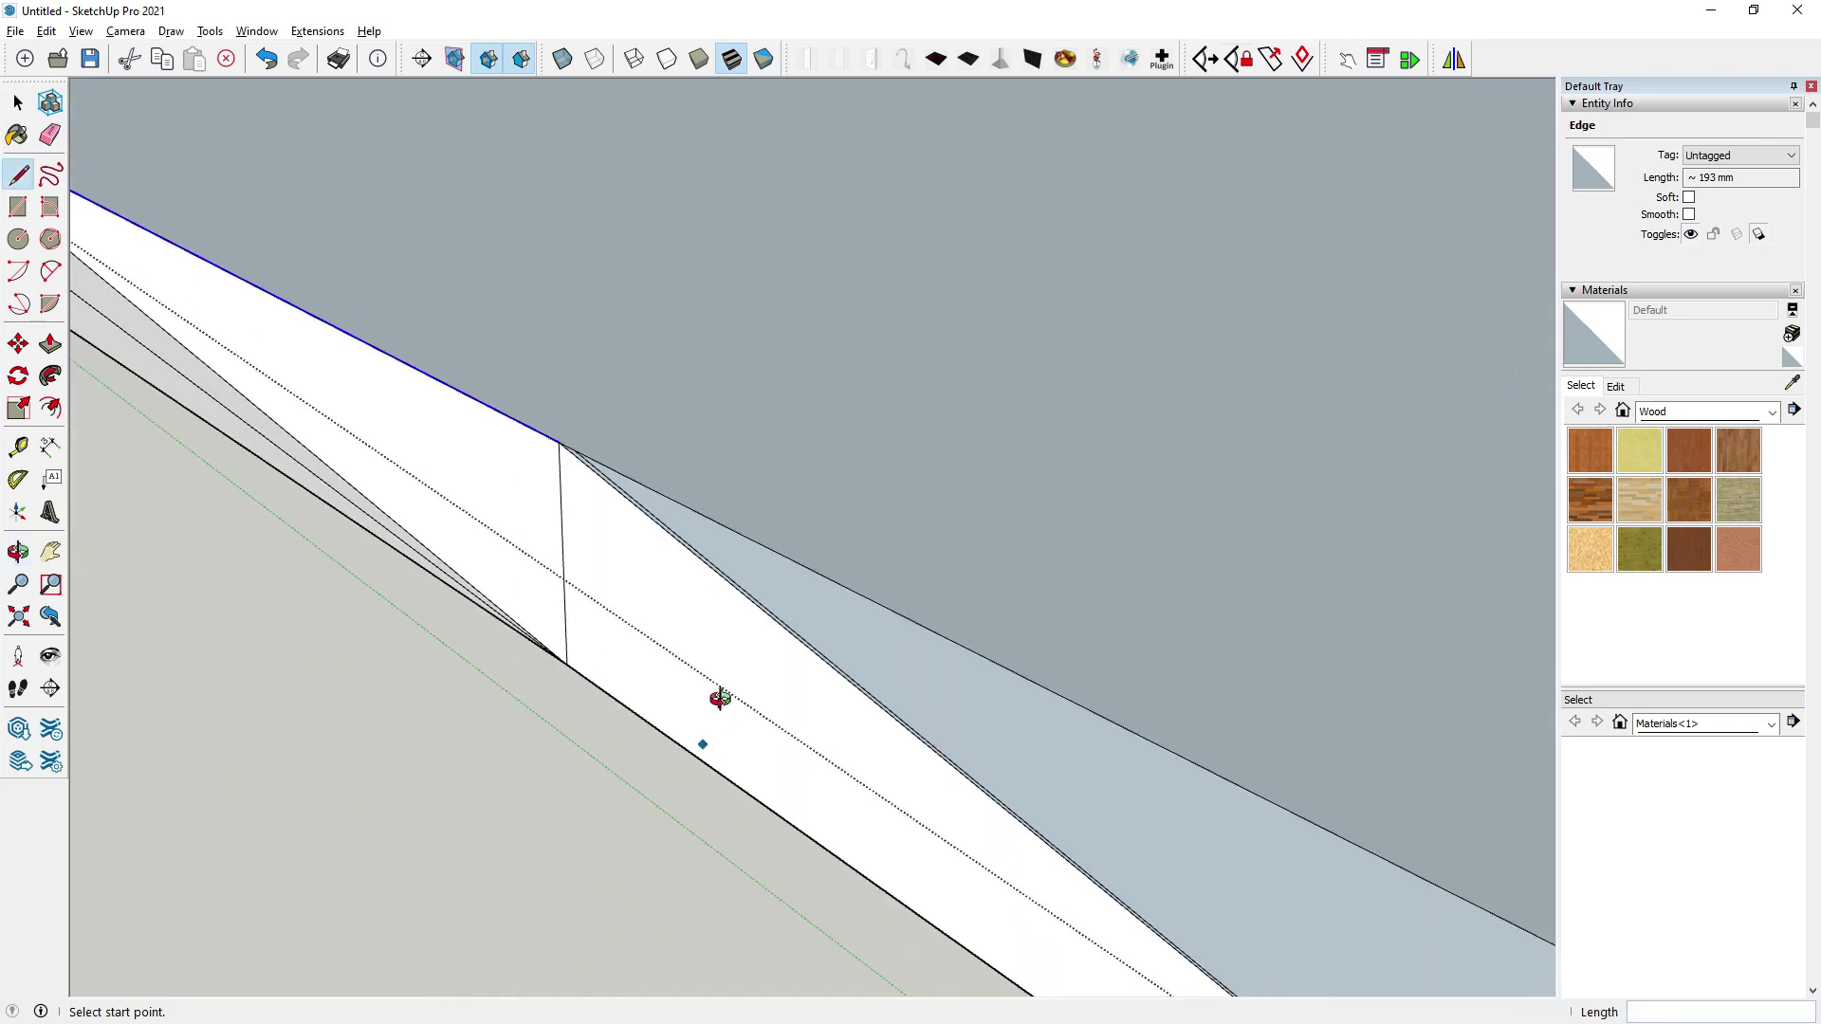
middle_click_drag(712, 699, 651, 553)
scroll(541, 692, "up", 1)
left_click(537, 719)
scroll(501, 643, "down", 2)
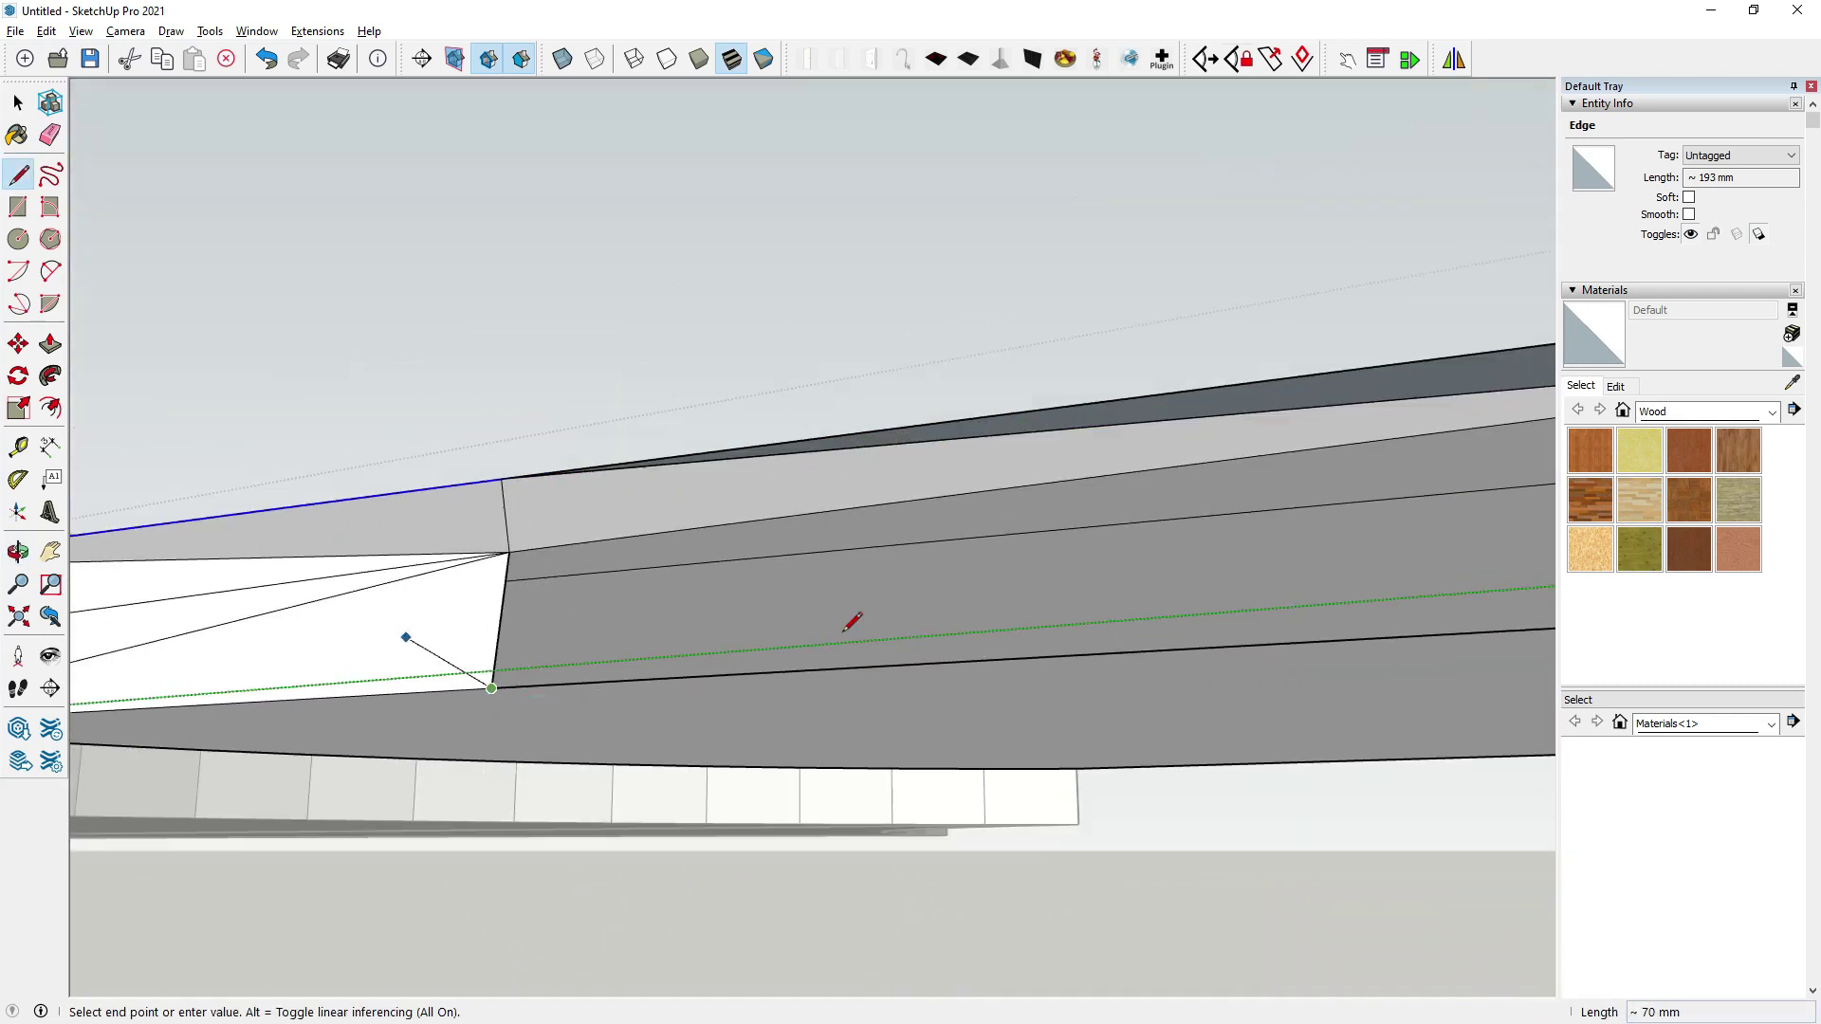
scroll(854, 621, "down", 1)
left_click(1487, 474)
Draw two more lines from that vertex, to the bevel and to the lower-left corner.
left_click(1490, 473)
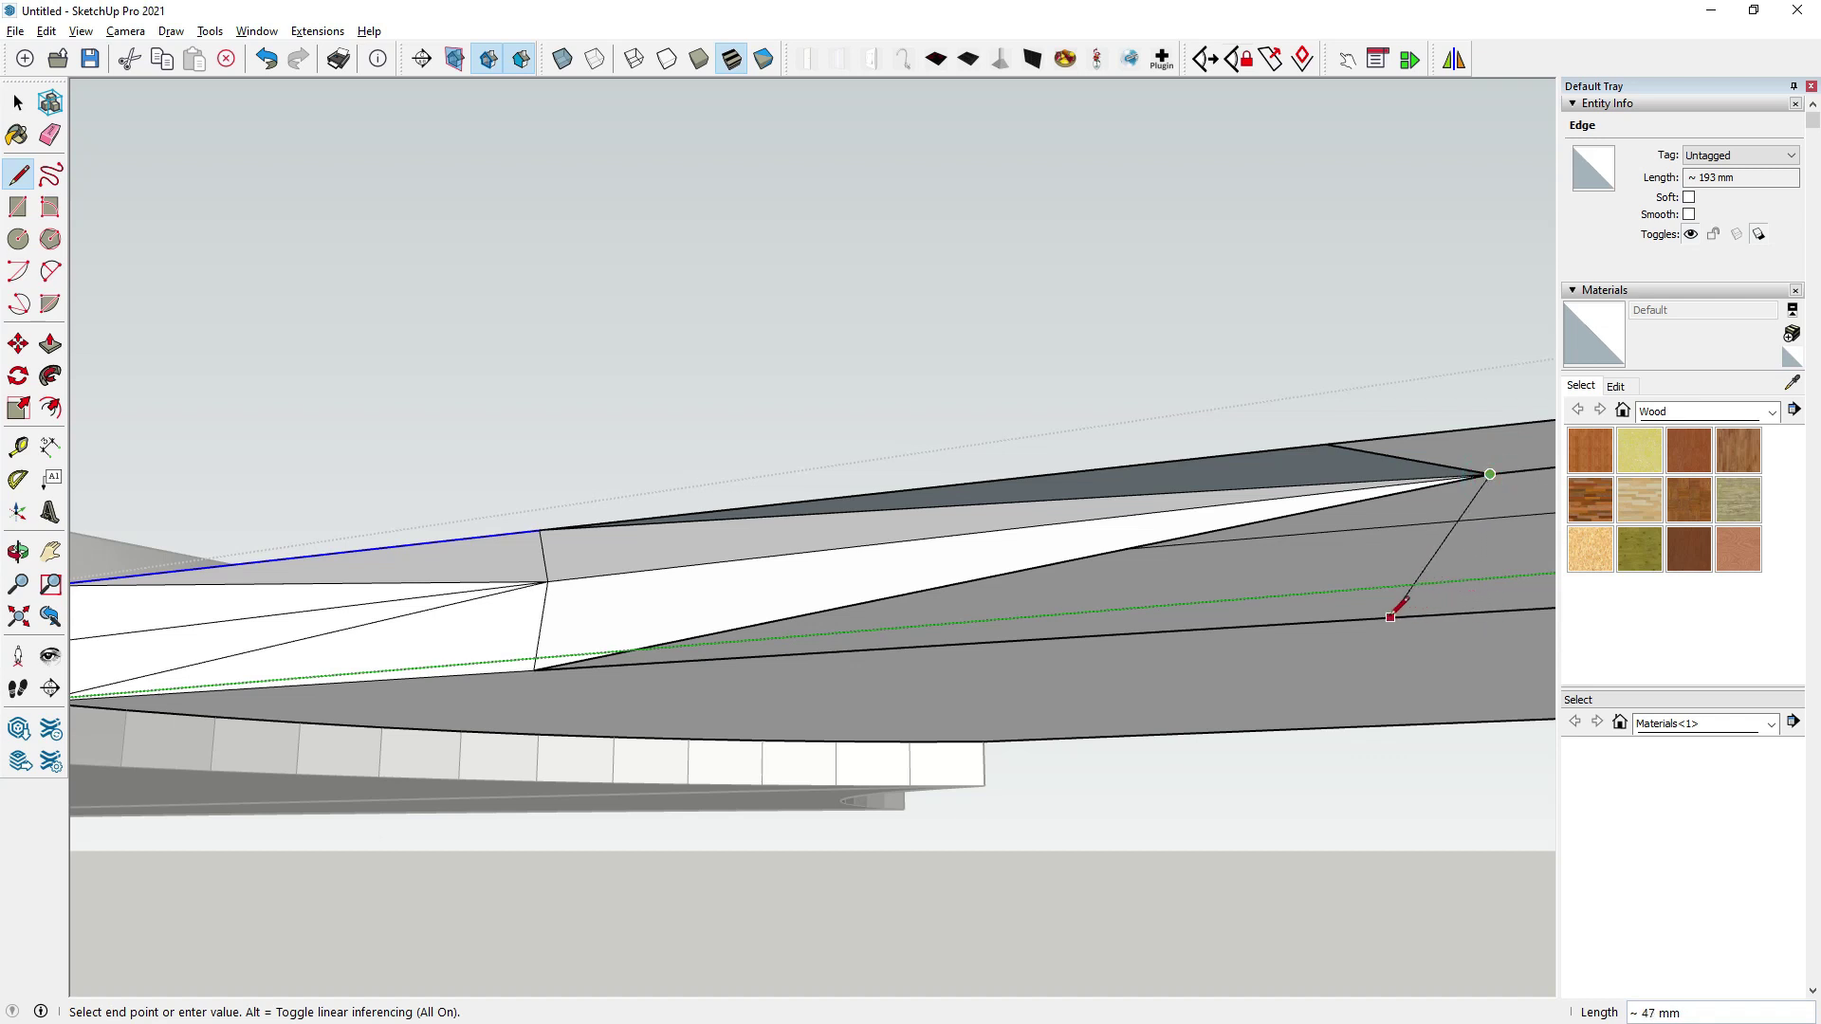
left_click(1448, 516)
left_click(1489, 473)
scroll(528, 639, "up", 2)
scroll(580, 687, "up", 1)
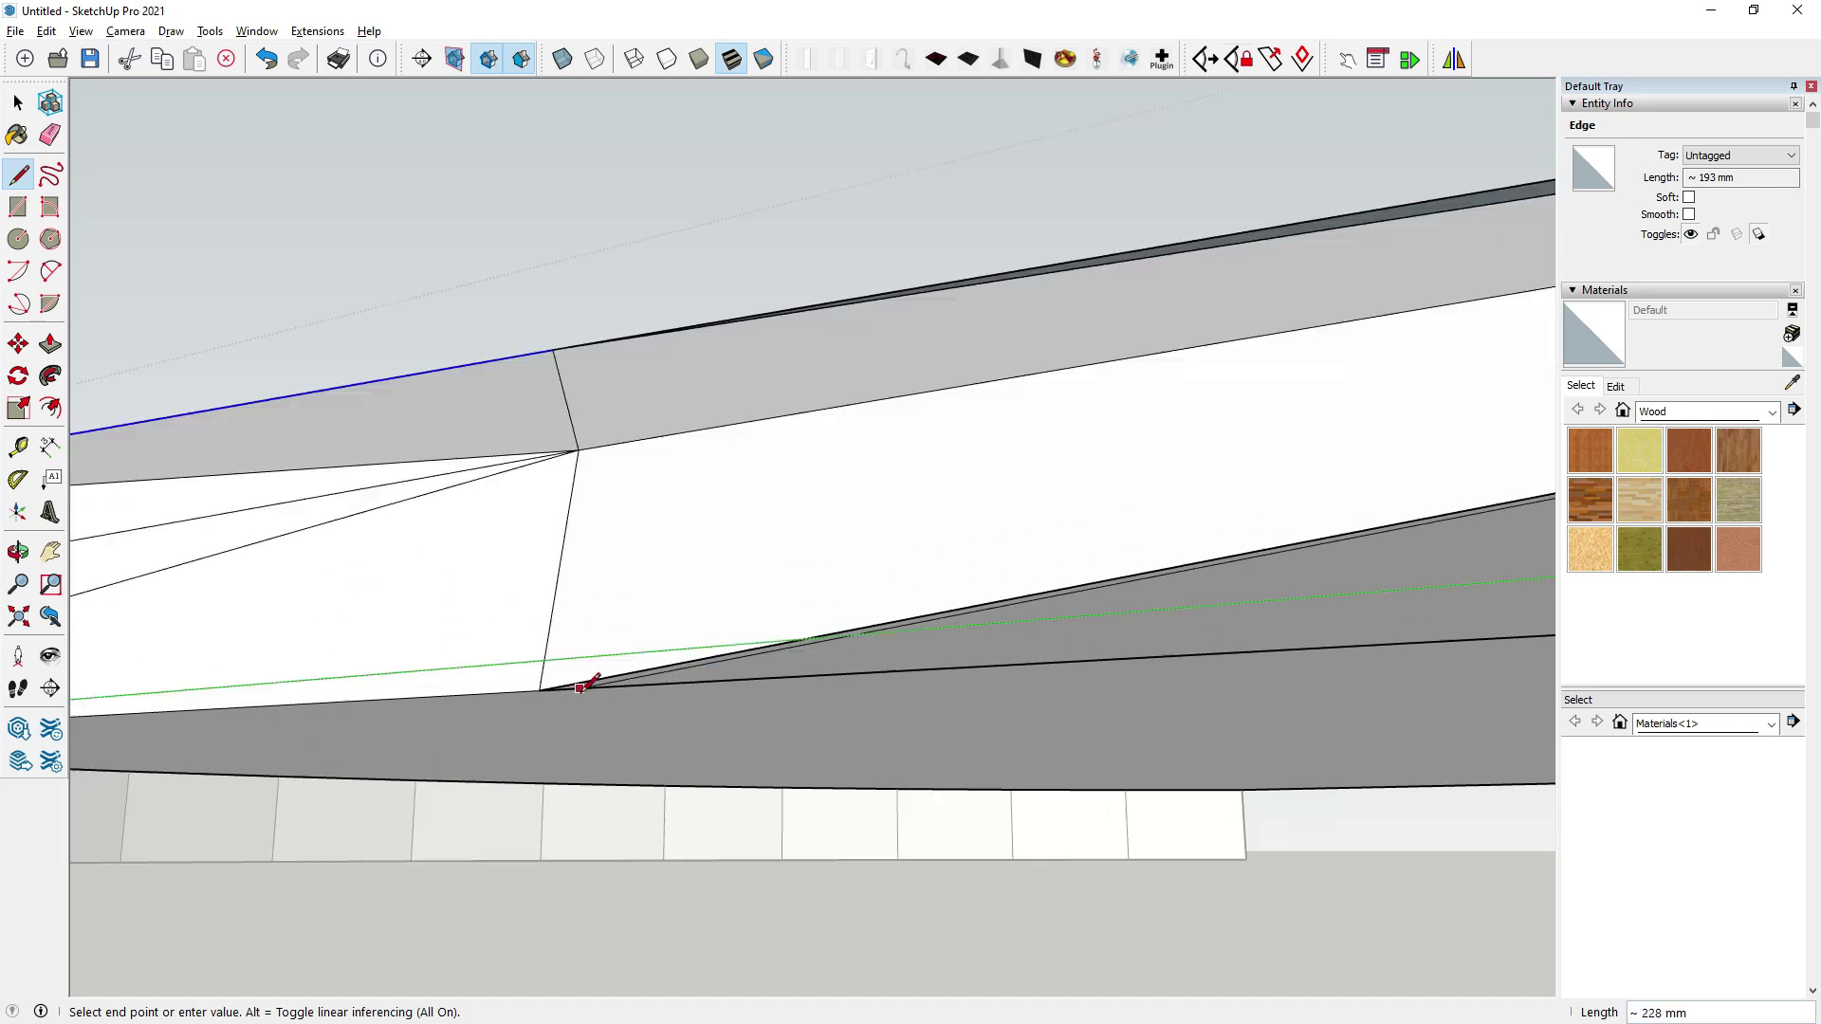
scroll(569, 681, "up", 2)
left_click(569, 683)
scroll(796, 637, "down", 1)
mouse_move(797, 638)
middle_mouse_down()
mouse_move(675, 508)
mouse_move(614, 496)
mouse_move(637, 495)
middle_mouse_up()
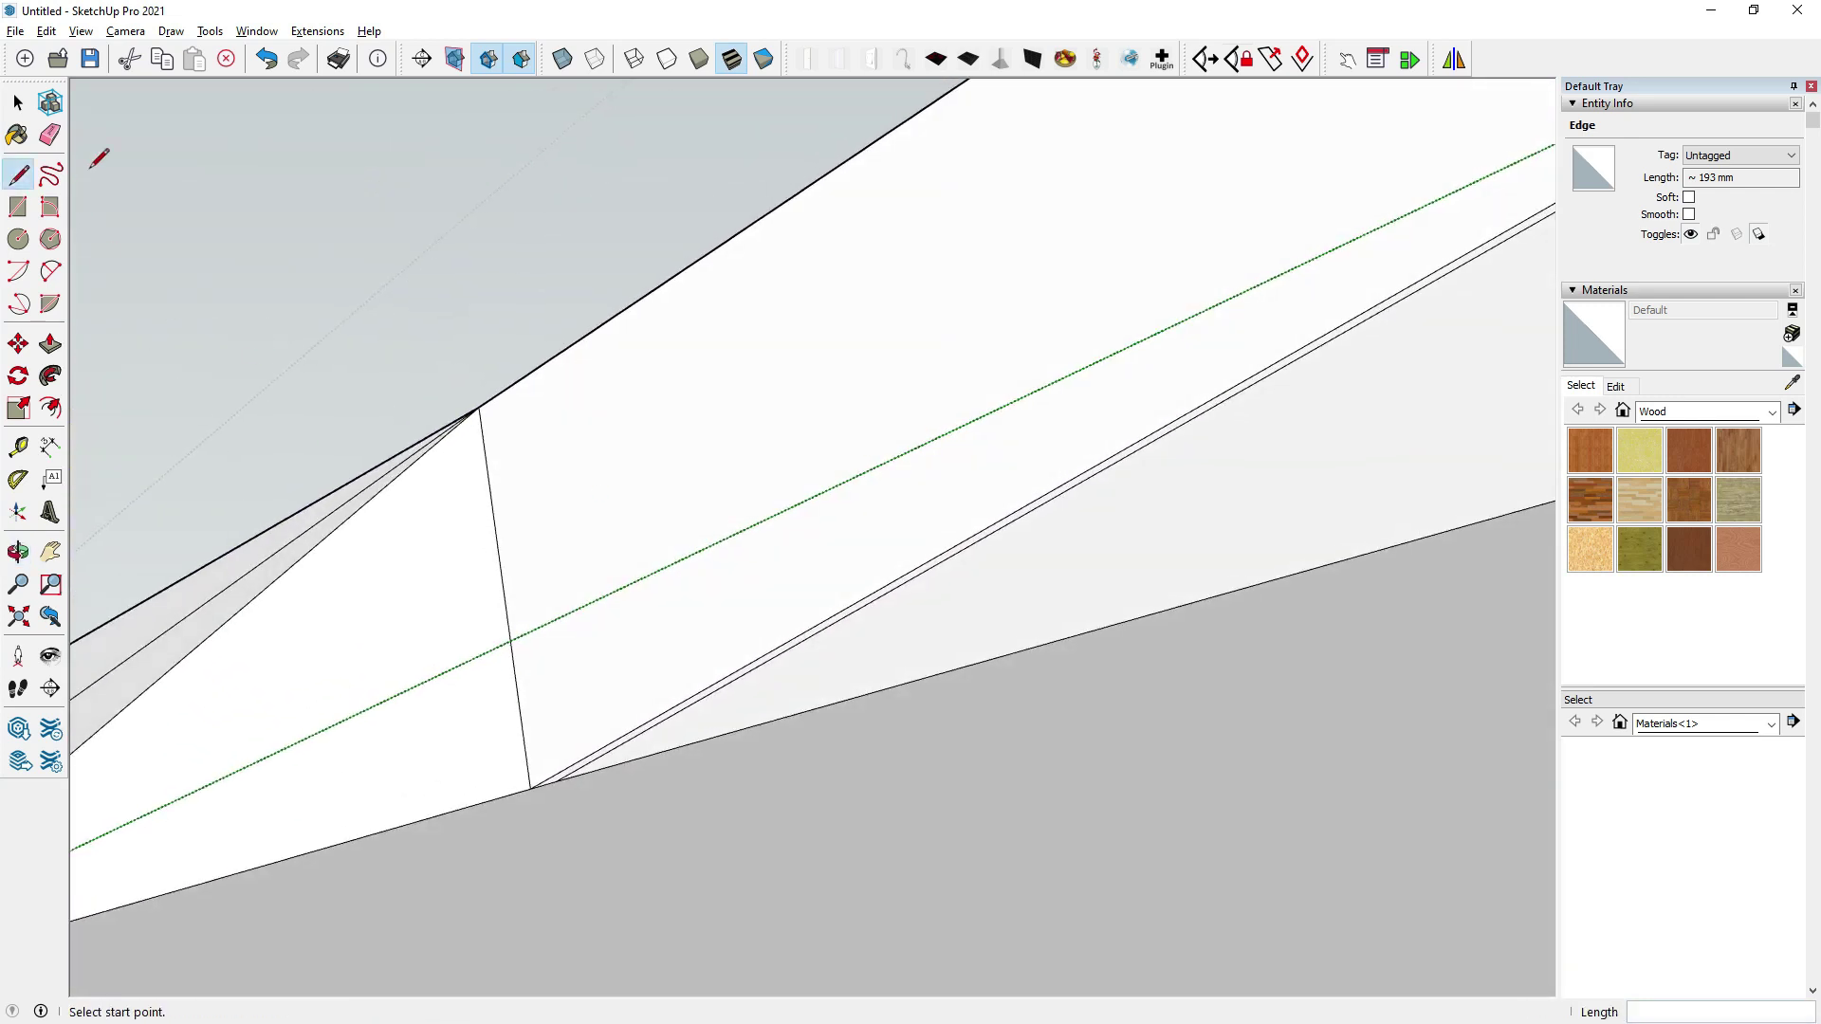
Erase the doubled bevel edge and the short cross and vertical edges.
left_click(51, 134)
left_click(778, 648)
scroll(557, 594, "down", 1)
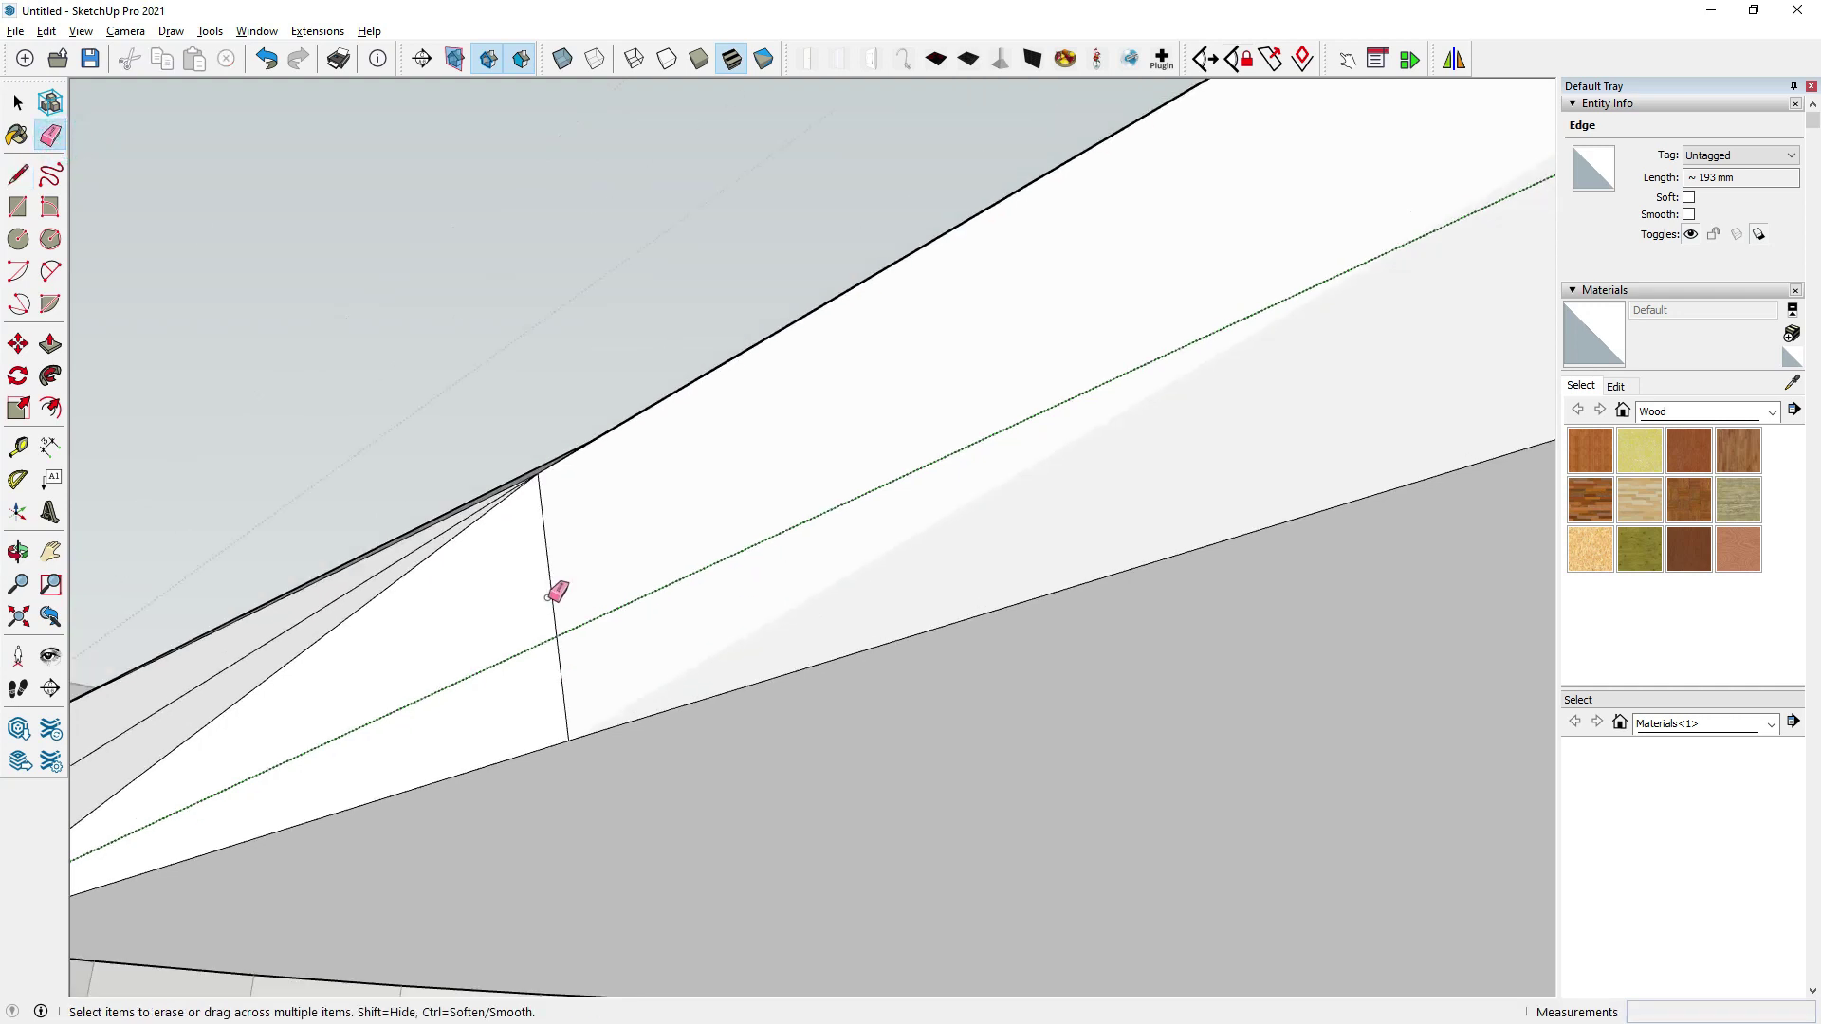
left_click(545, 598)
scroll(704, 902, "down", 3)
scroll(597, 594, "up", 1)
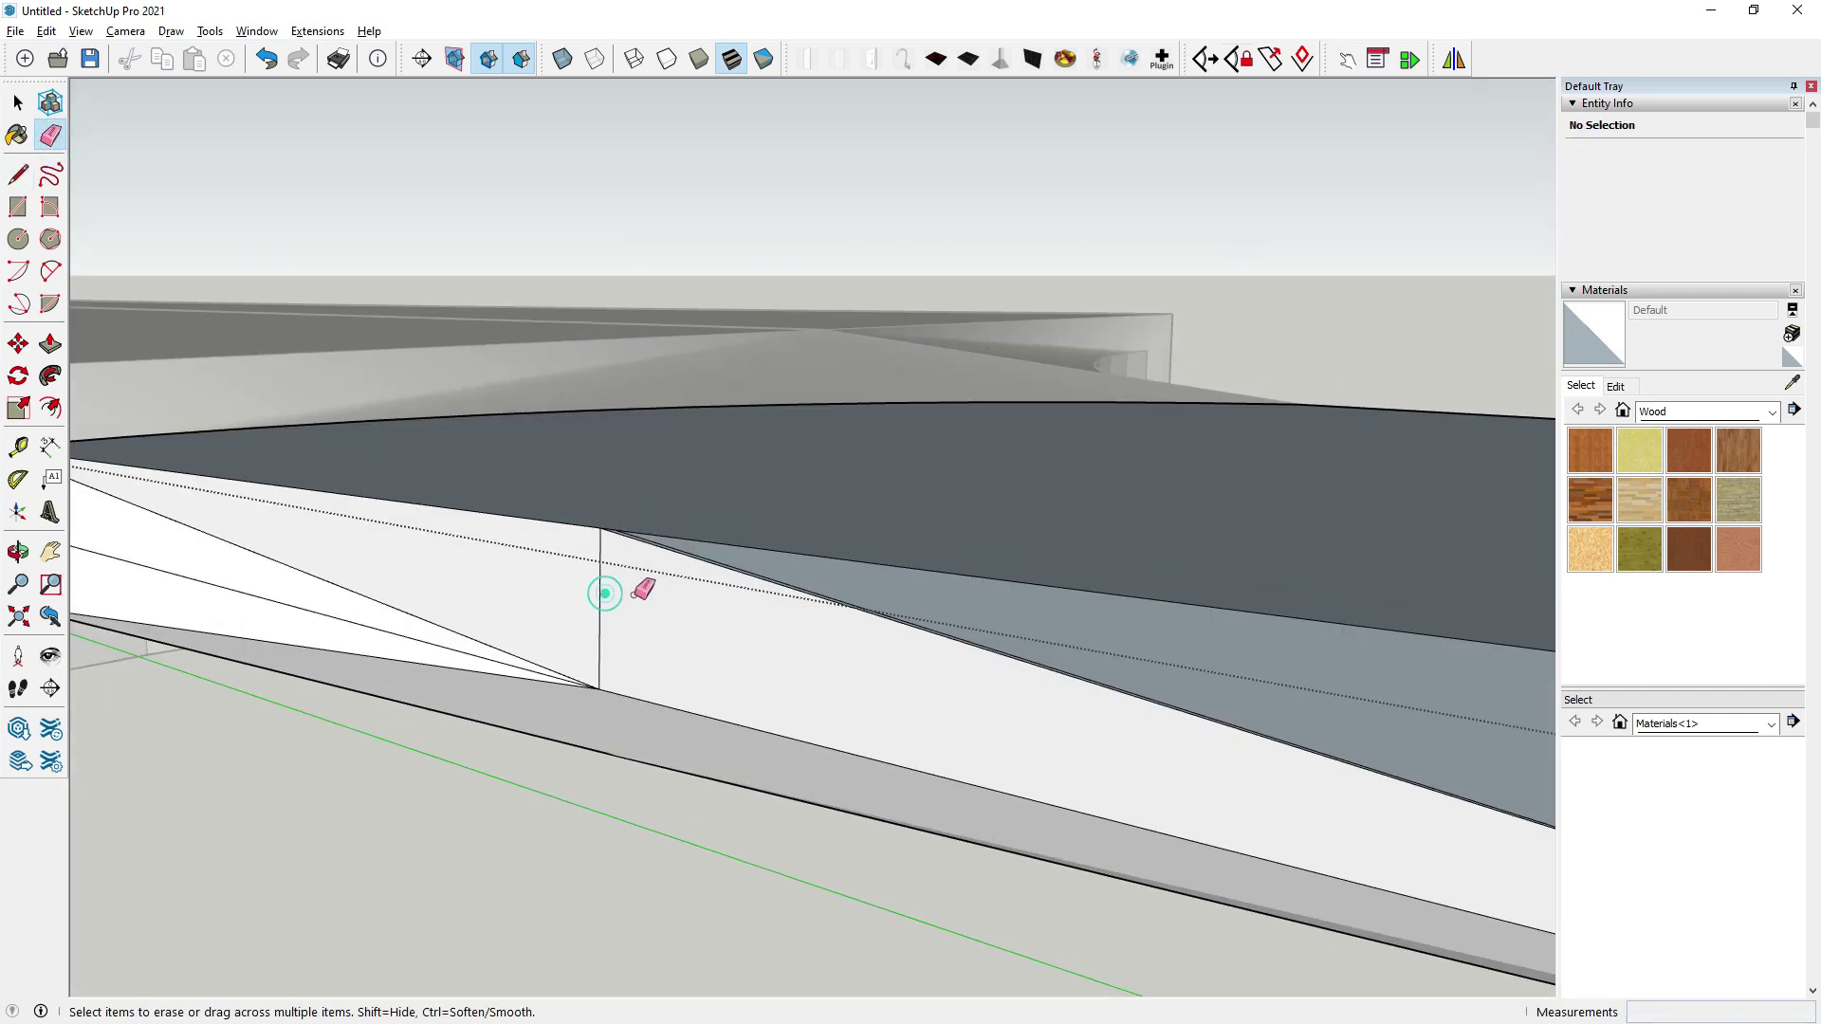
scroll(605, 594, "up", 1)
left_click(607, 588)
scroll(806, 559, "up", 2)
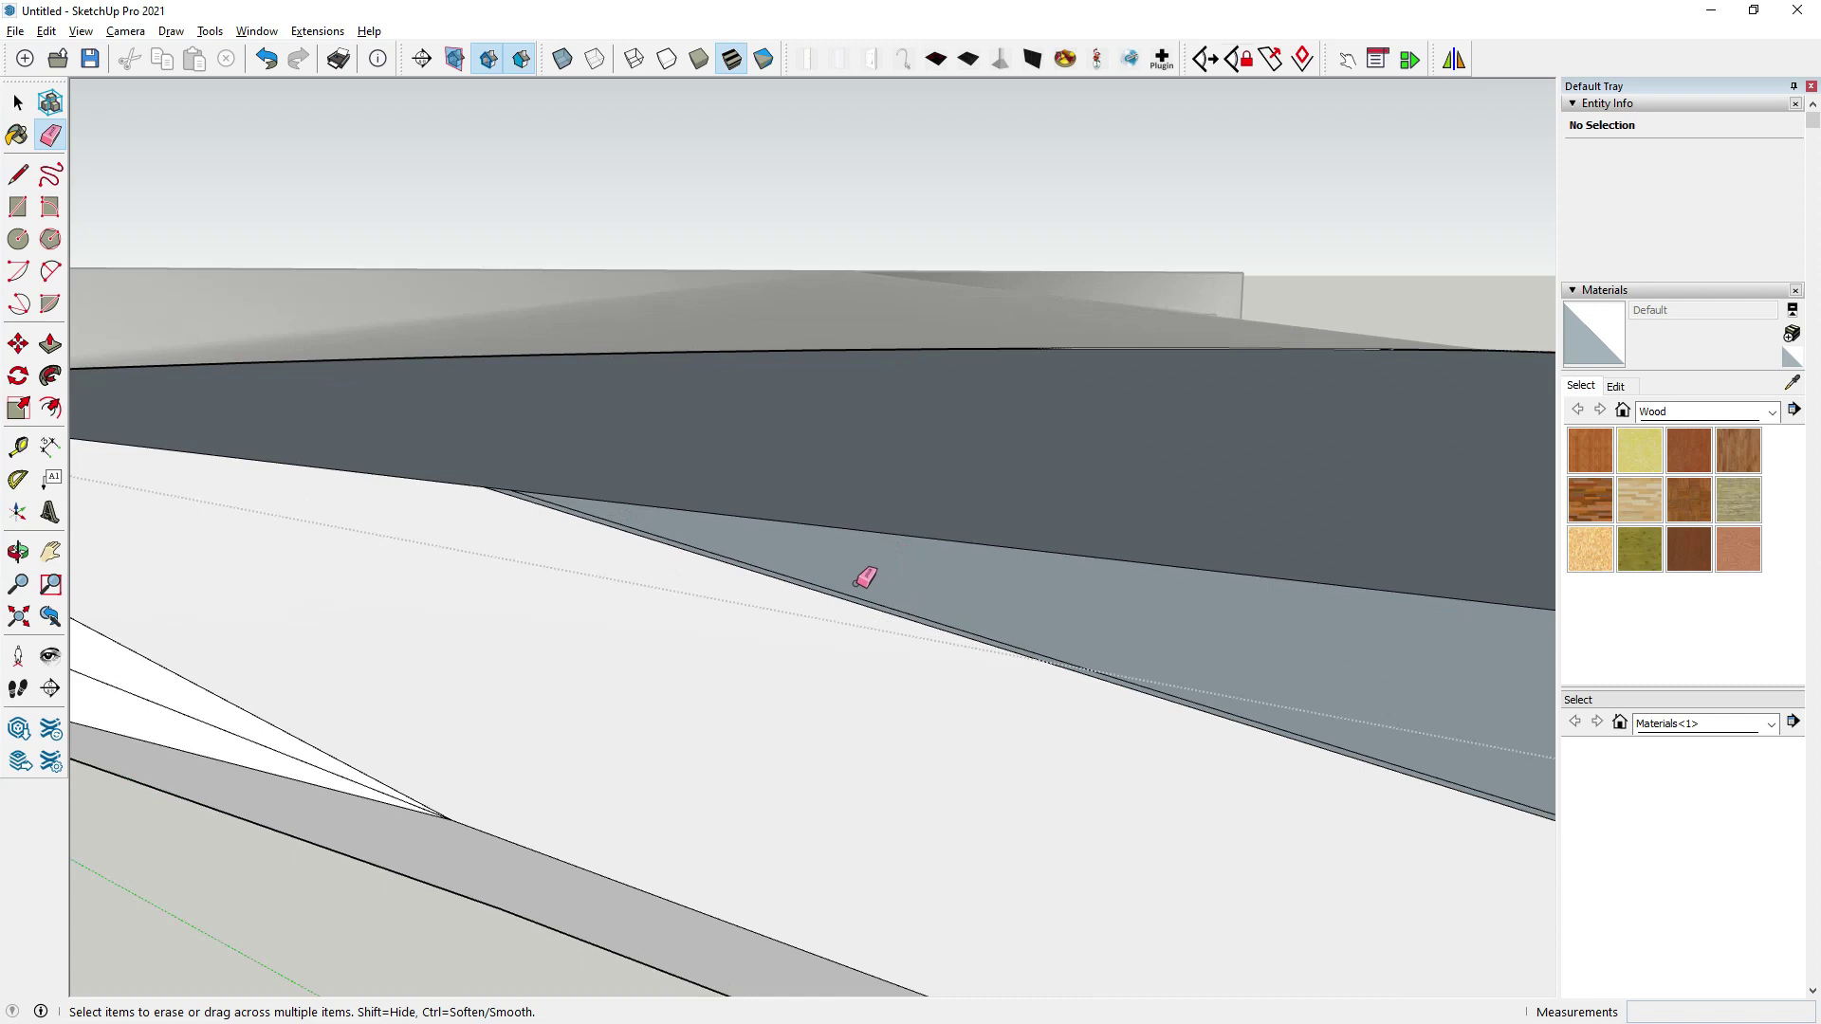
Reverse the lower grey-blue face so its front side shows.
key("space")
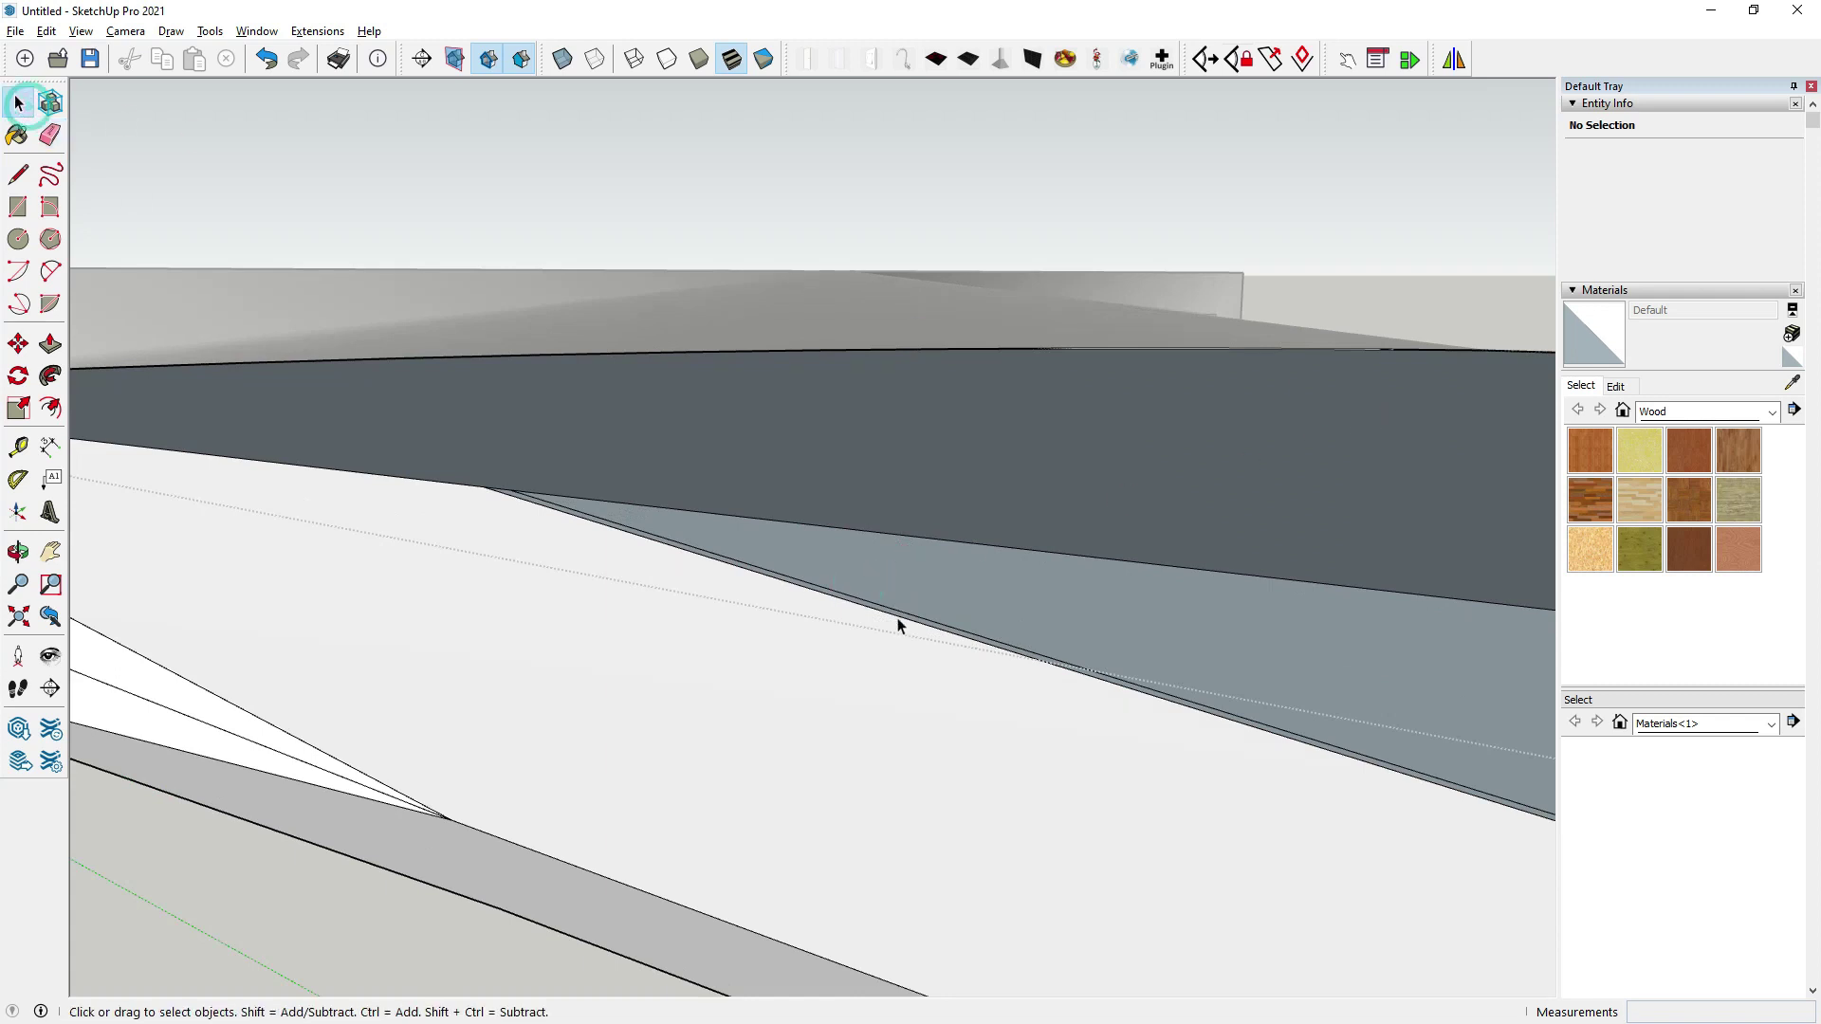
left_click(930, 581)
scroll(911, 593, "up", 1)
scroll(895, 604, "up", 2)
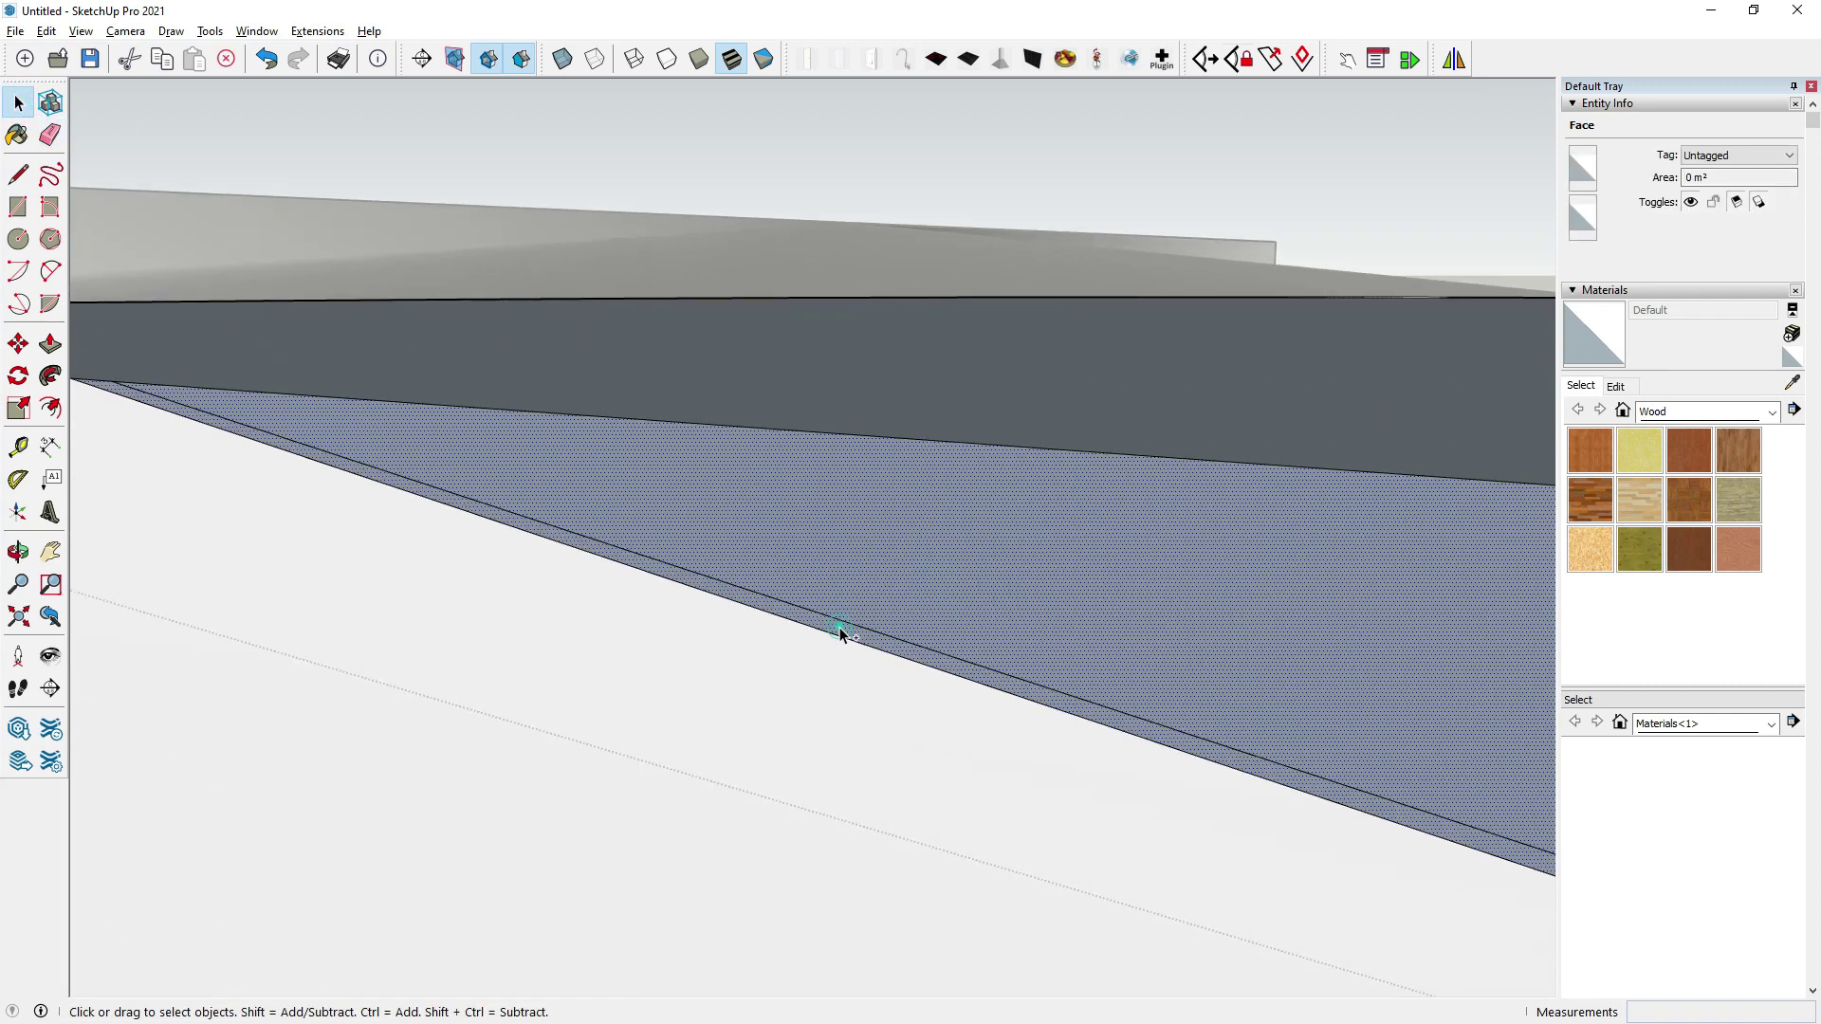
right_click(842, 628)
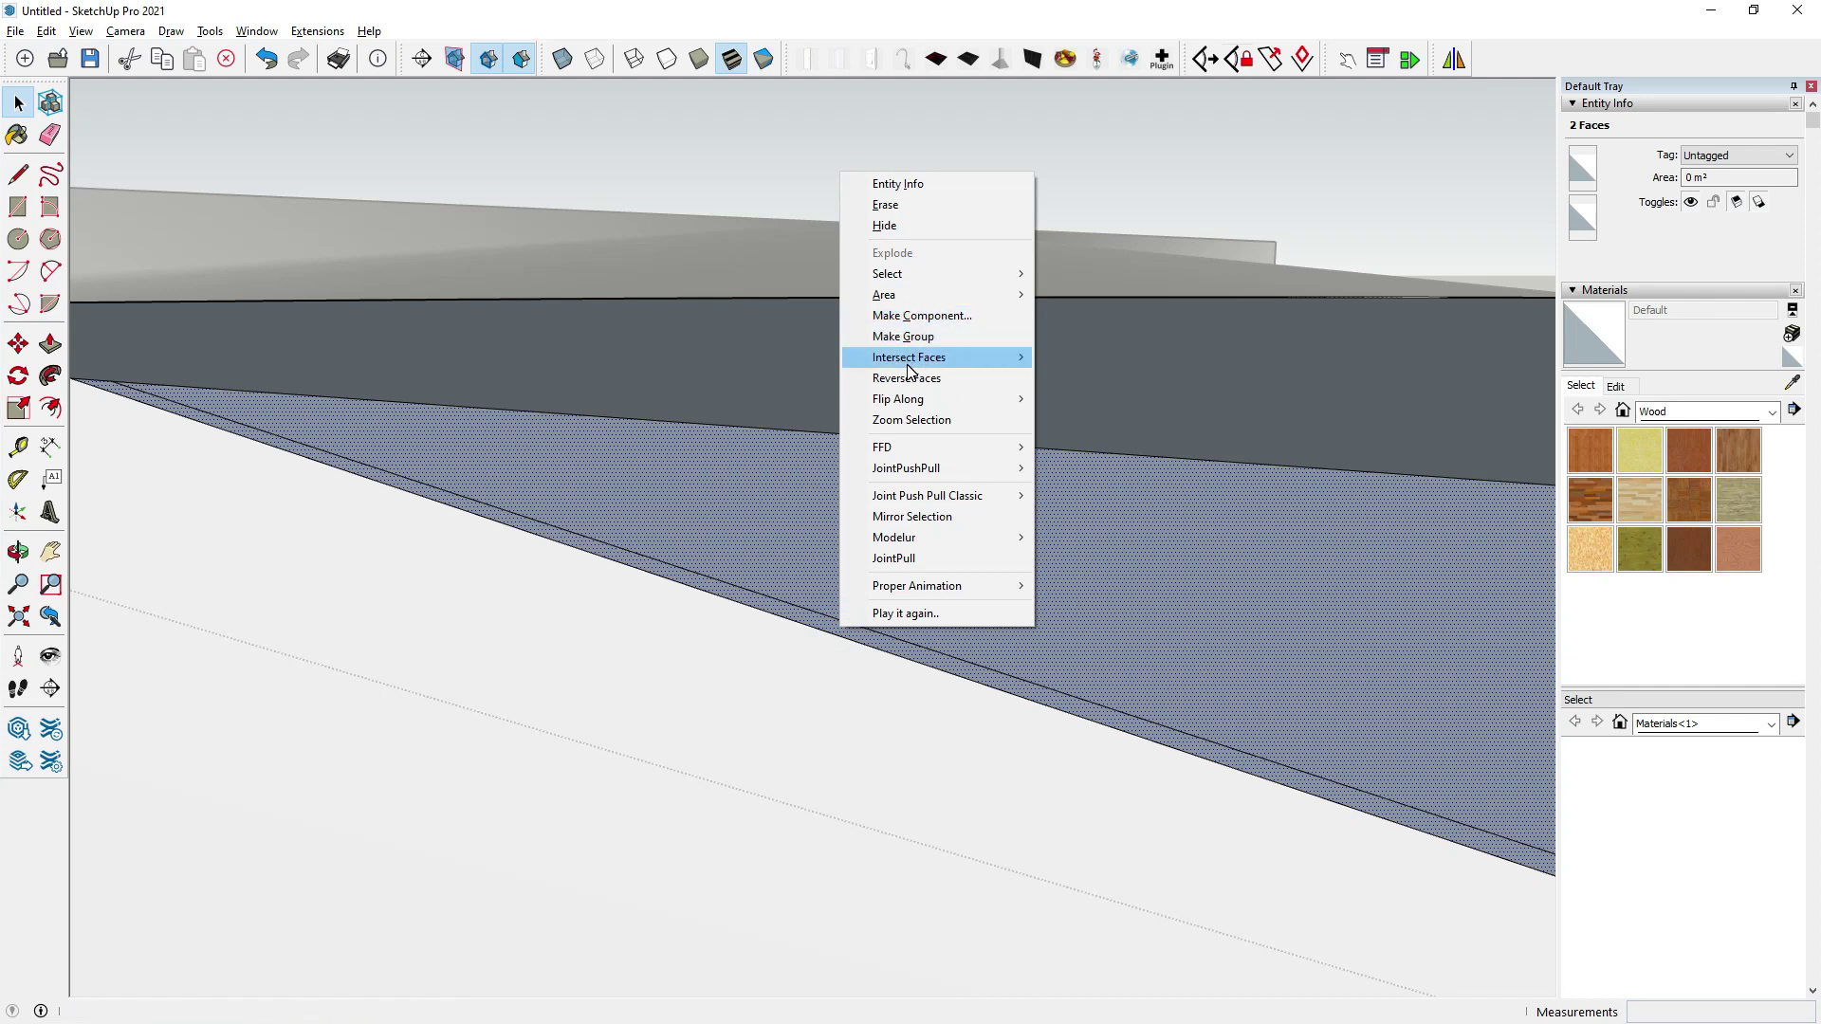
left_click(906, 378)
Erase the two diagonal lines on the white face, restoring one with Ctrl+Z.
left_click(45, 134)
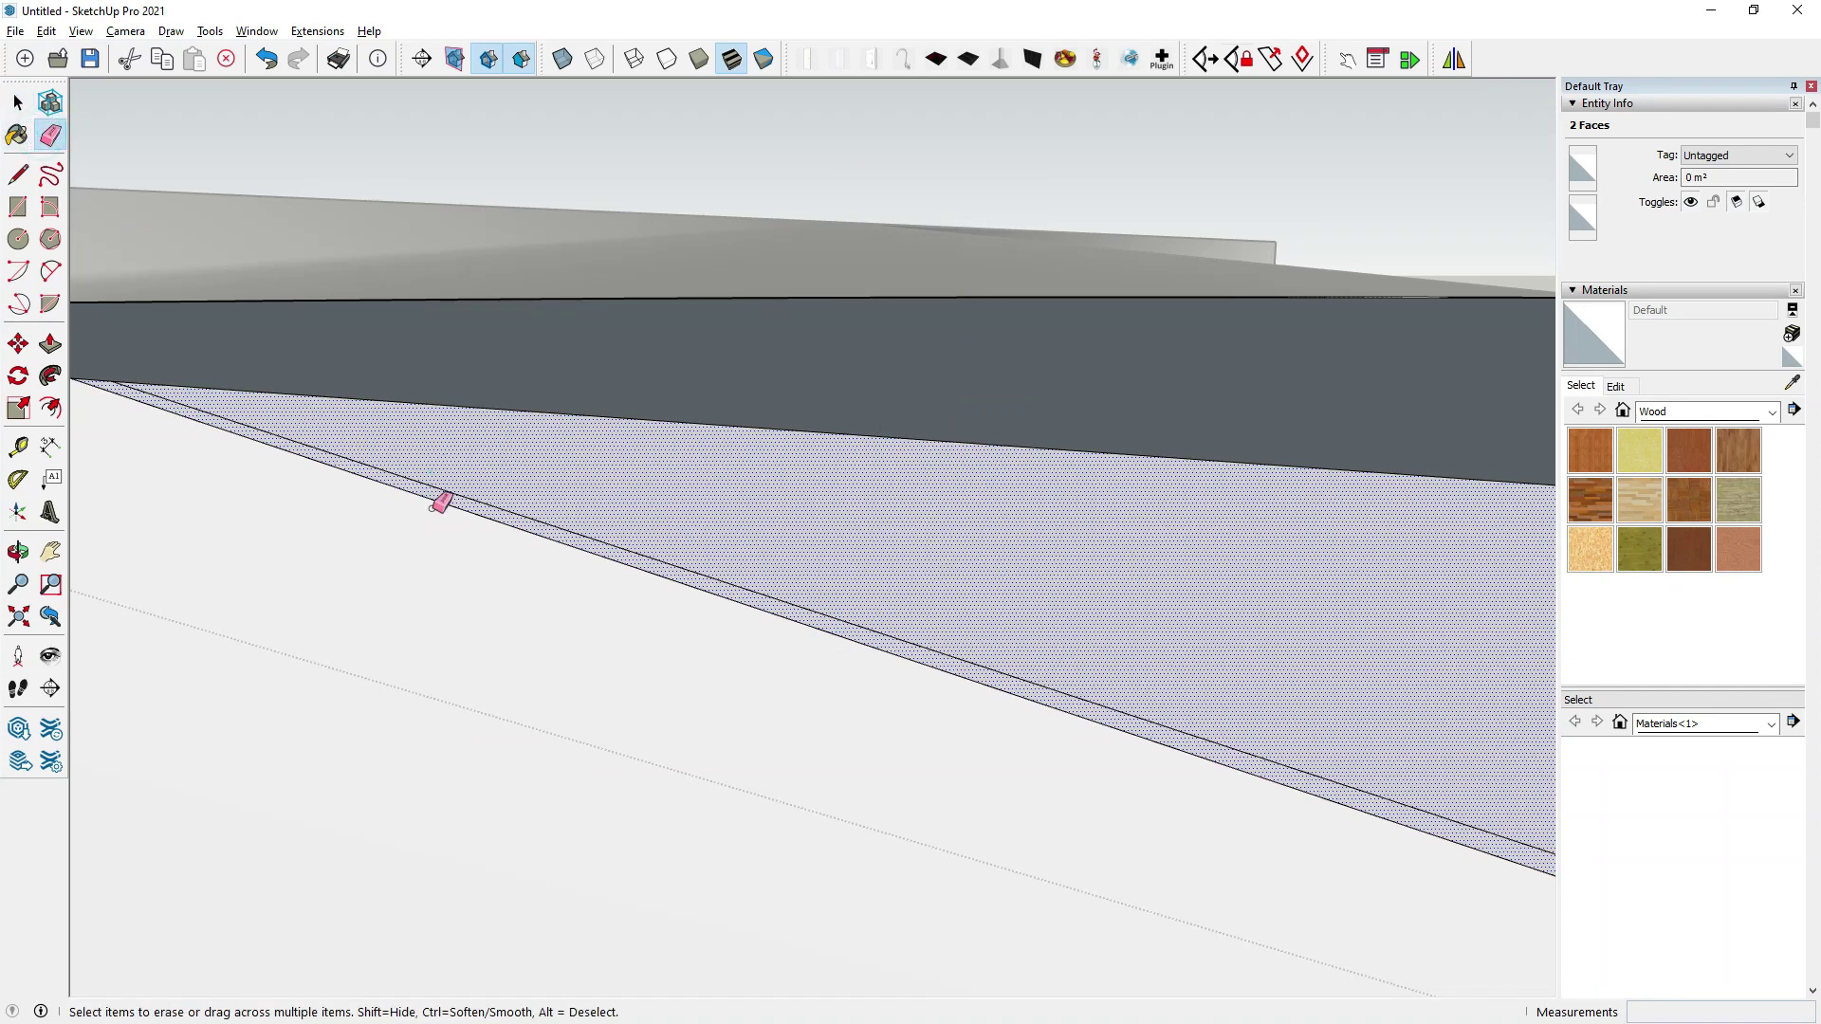
scroll(844, 410, "down", 2)
scroll(1044, 471, "down", 2)
scroll(560, 509, "down", 2)
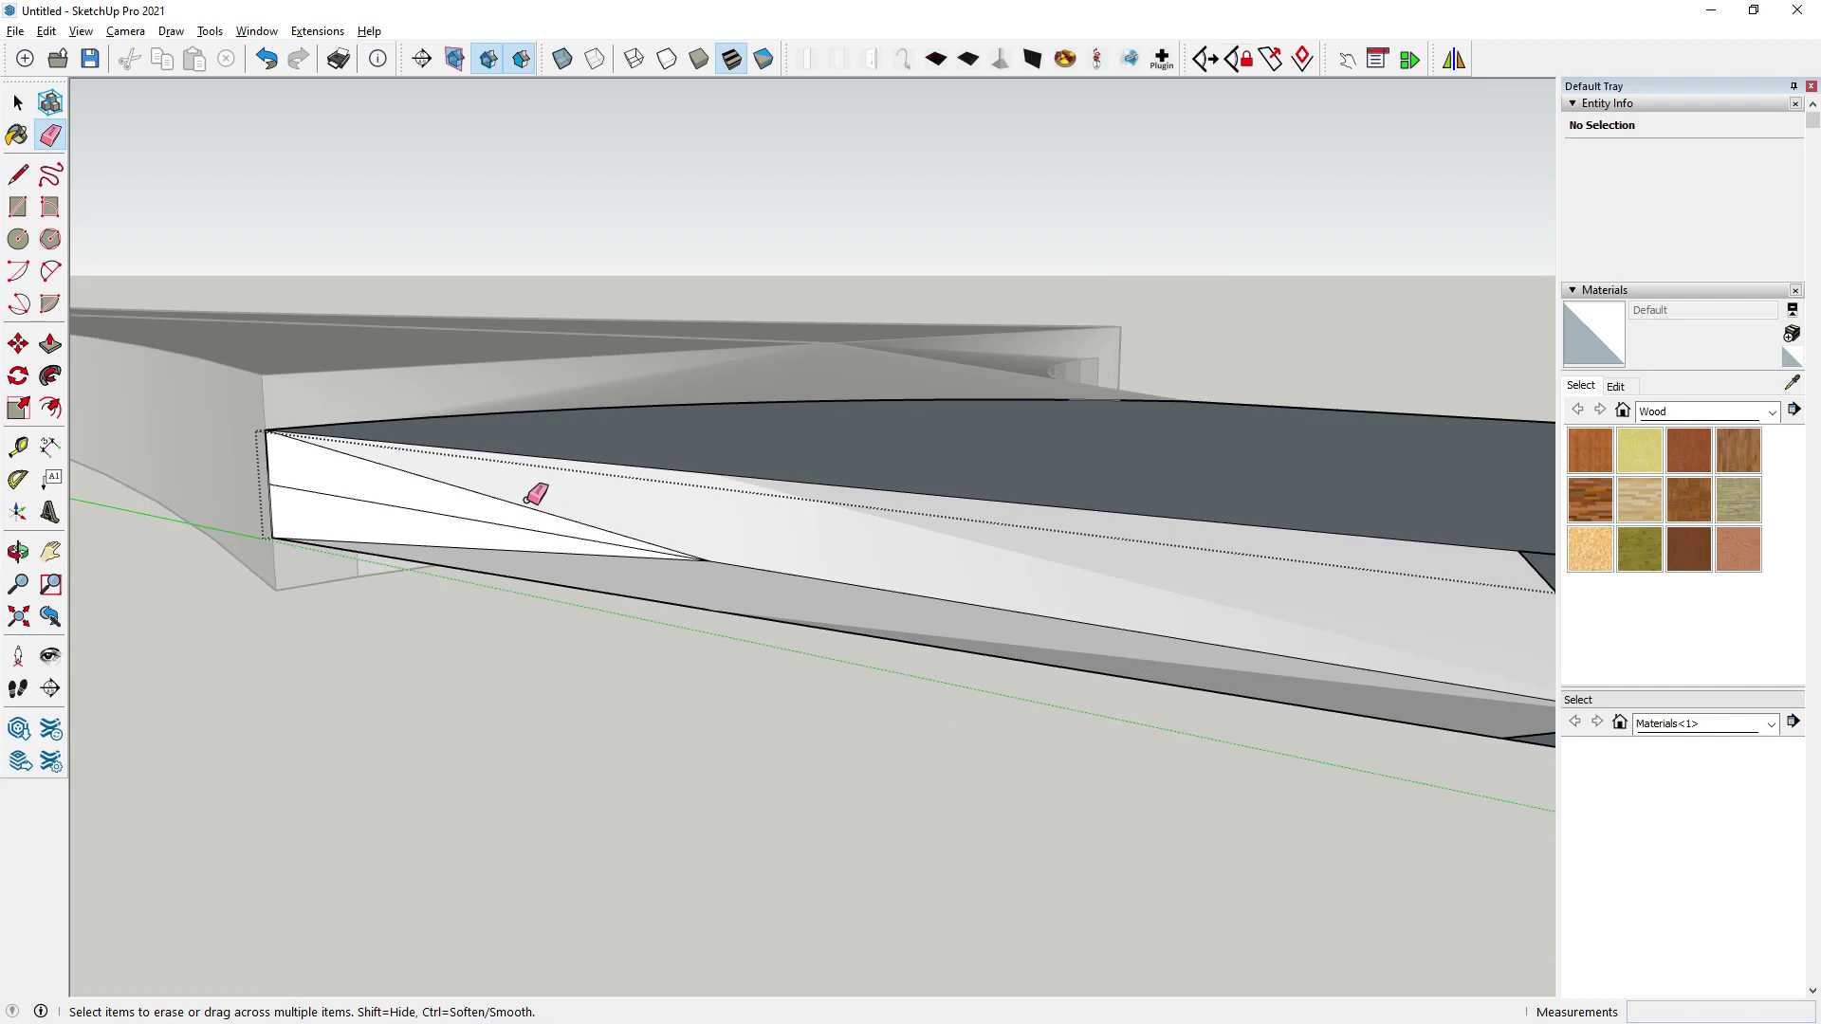
mouse_move(536, 493)
left_mouse_down()
mouse_move(496, 529)
mouse_move(541, 557)
left_mouse_up()
scroll(545, 559, "down", 1)
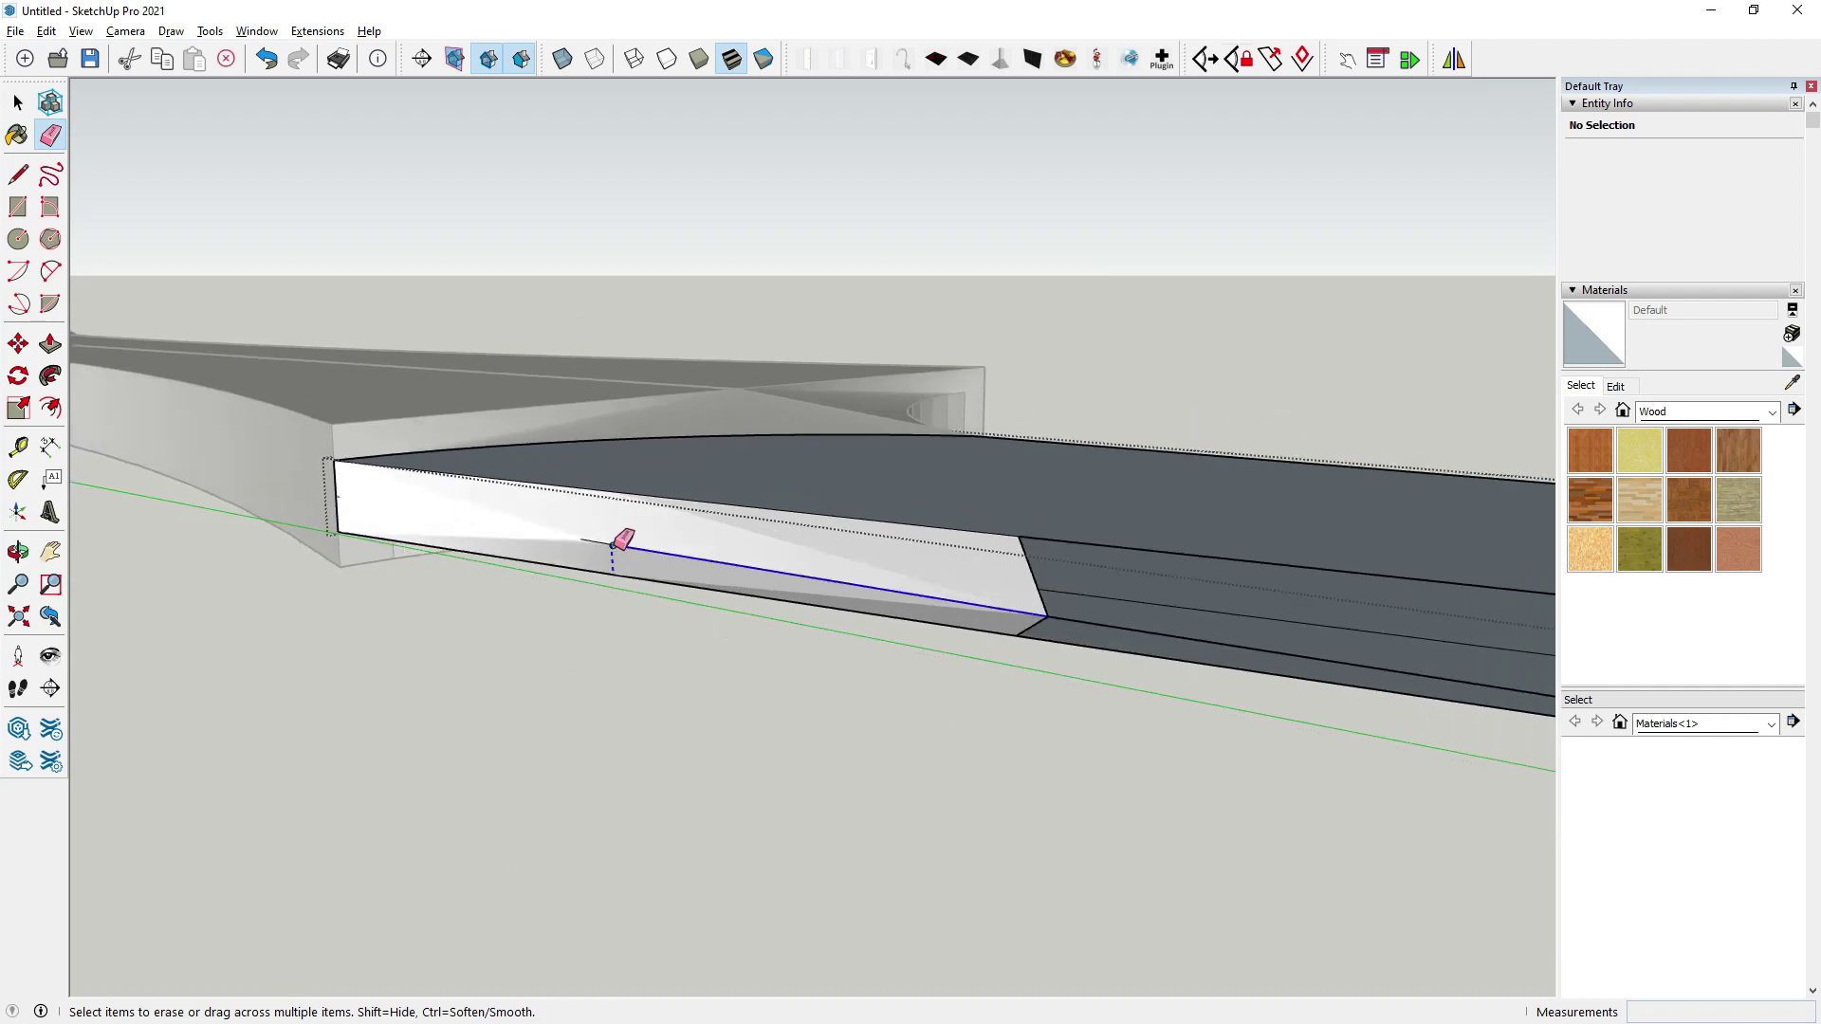
key("ctrl+z")
Erase two remaining stray edges on the white face.
scroll(569, 527, "up", 1)
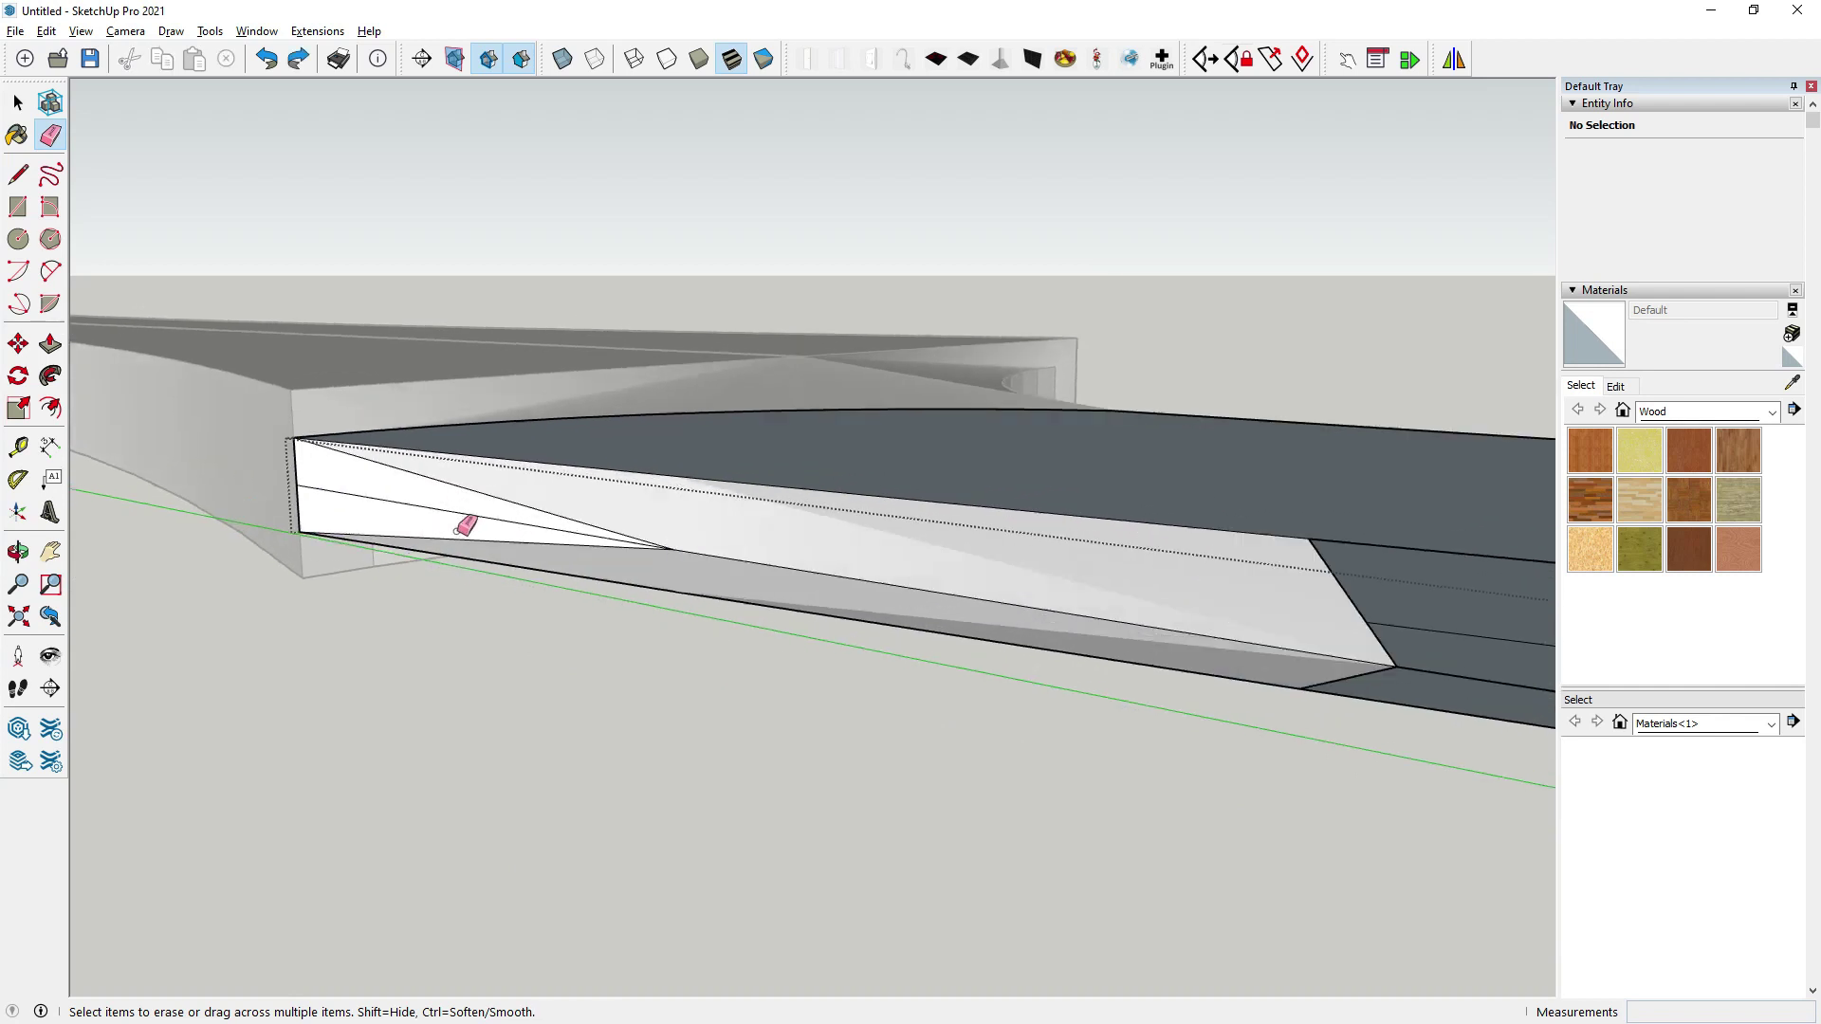
scroll(470, 520, "up", 1)
left_click(489, 483)
left_click(512, 543)
scroll(569, 531, "down", 2)
mouse_move(638, 527)
middle_mouse_down()
mouse_move(504, 472)
mouse_move(529, 500)
mouse_move(488, 618)
mouse_move(90, 268)
middle_mouse_up()
scroll(536, 493, "up", 2)
Draw the first edge across the blade's side face with the Line tool.
left_click(17, 175)
scroll(531, 417, "down", 2)
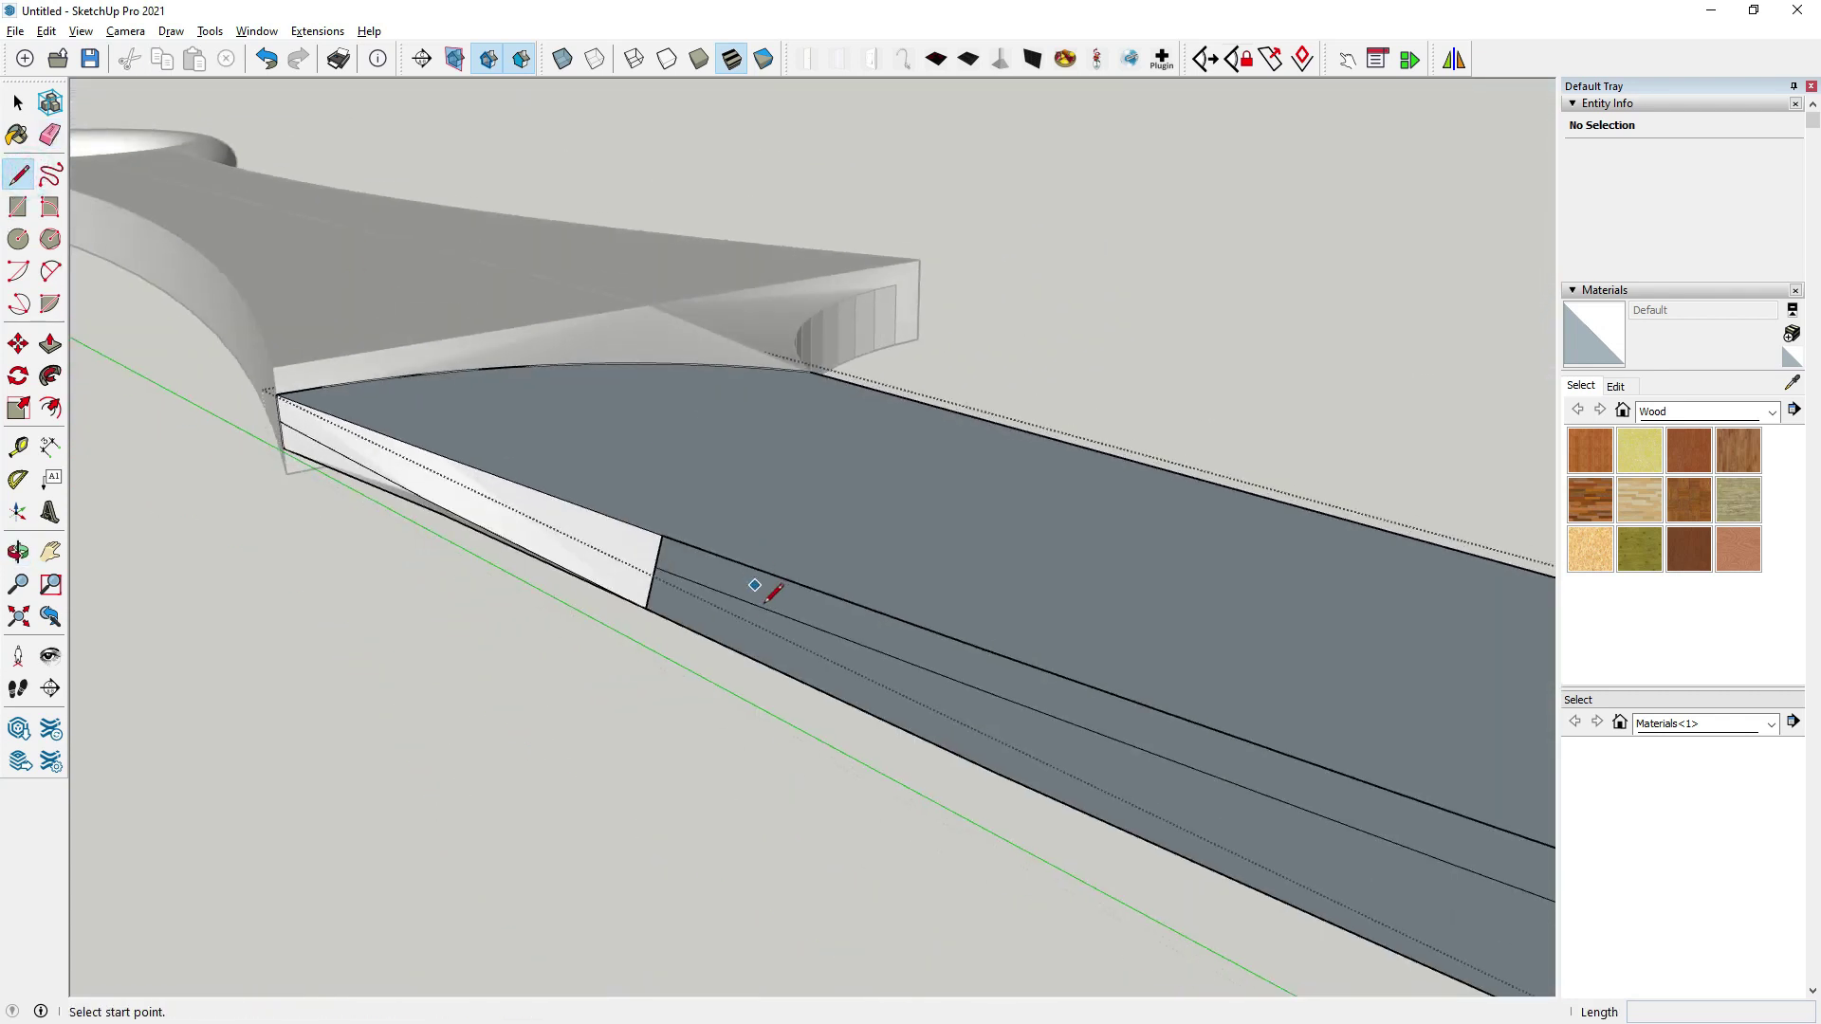
scroll(812, 650, "down", 1)
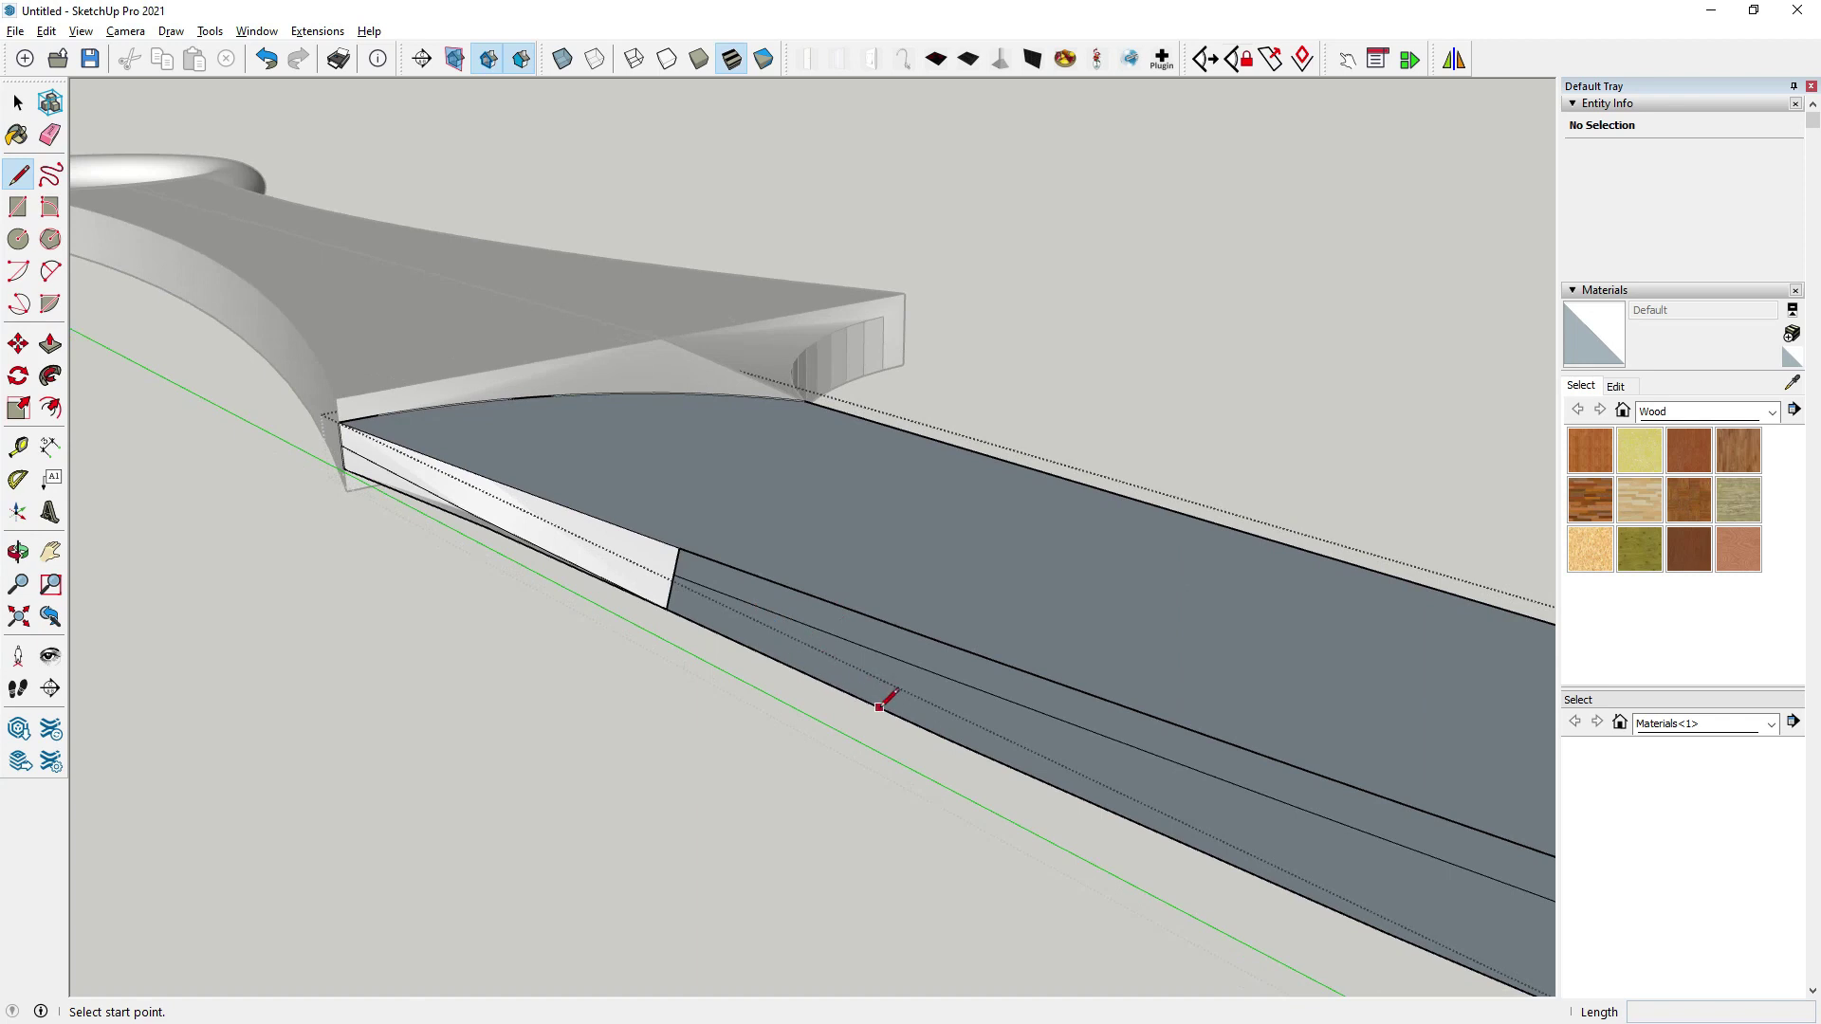
left_click(947, 737)
scroll(949, 640, "up", 1)
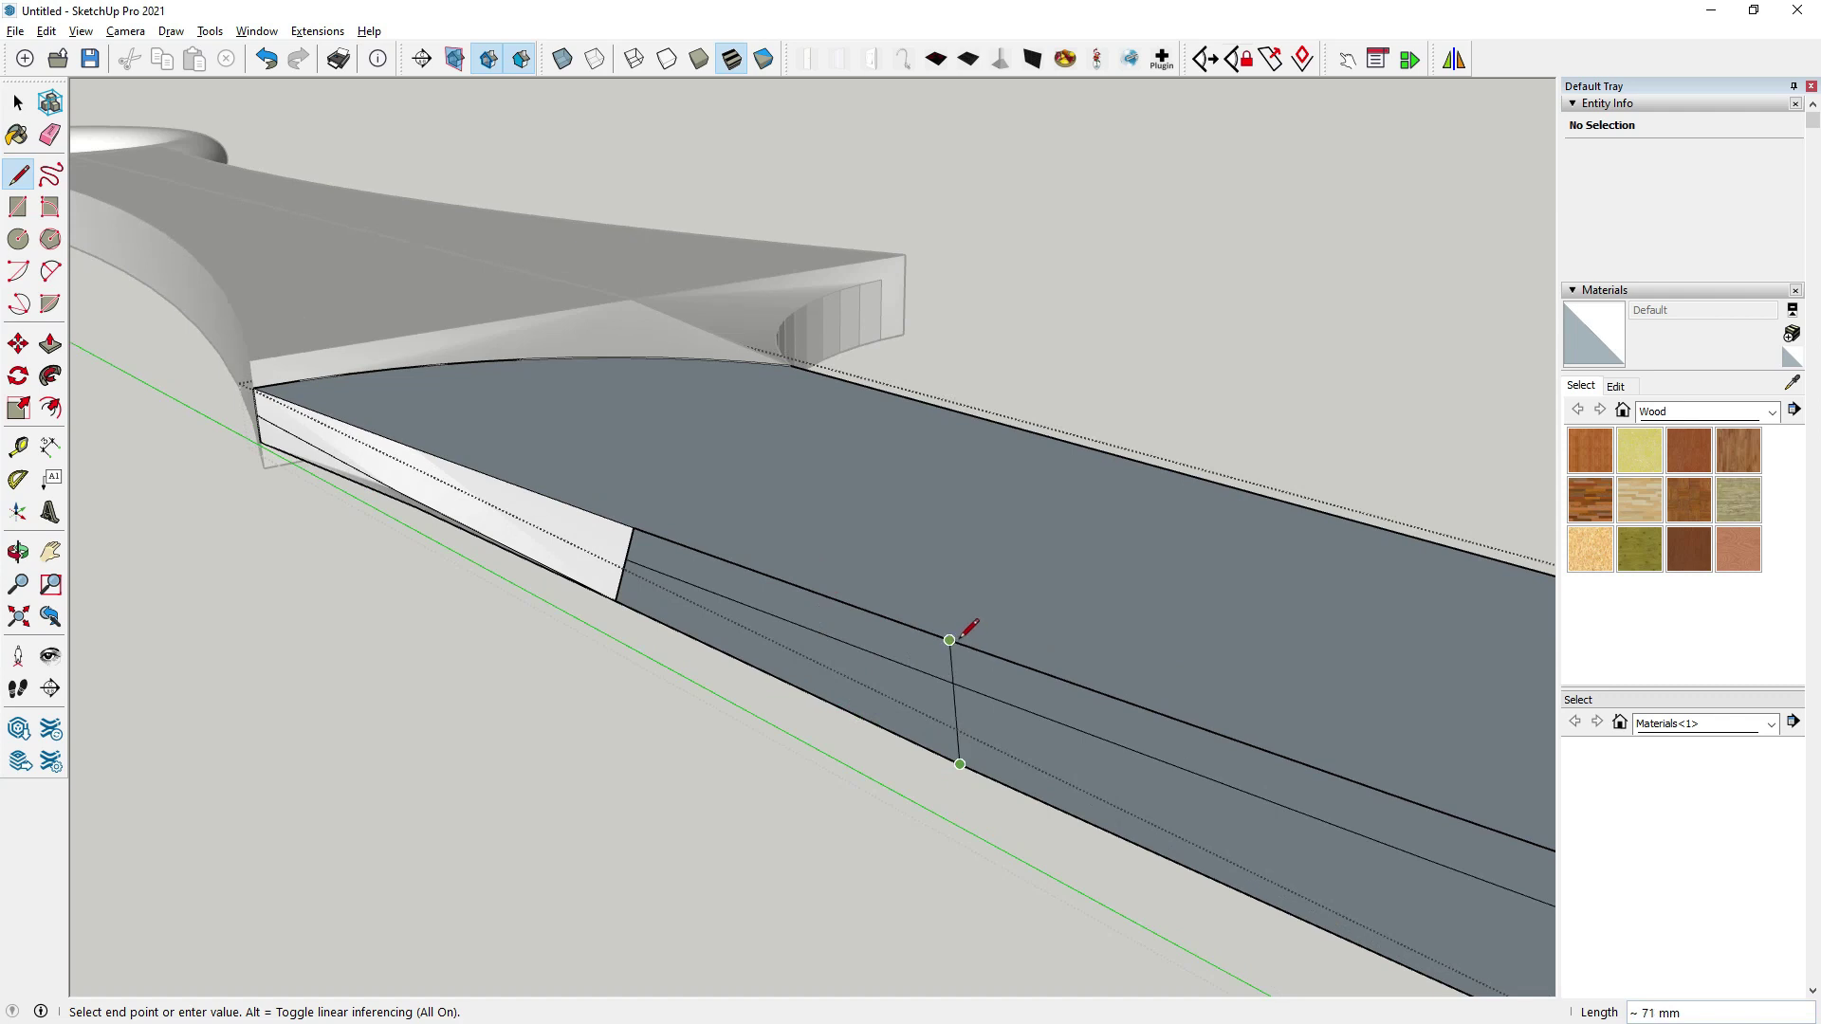
mouse_move(949, 640)
middle_mouse_down()
mouse_move(878, 528)
mouse_move(958, 344)
middle_mouse_up()
left_click(936, 421)
Split the blade face with further edges, separating off a lighter face.
left_click(985, 173)
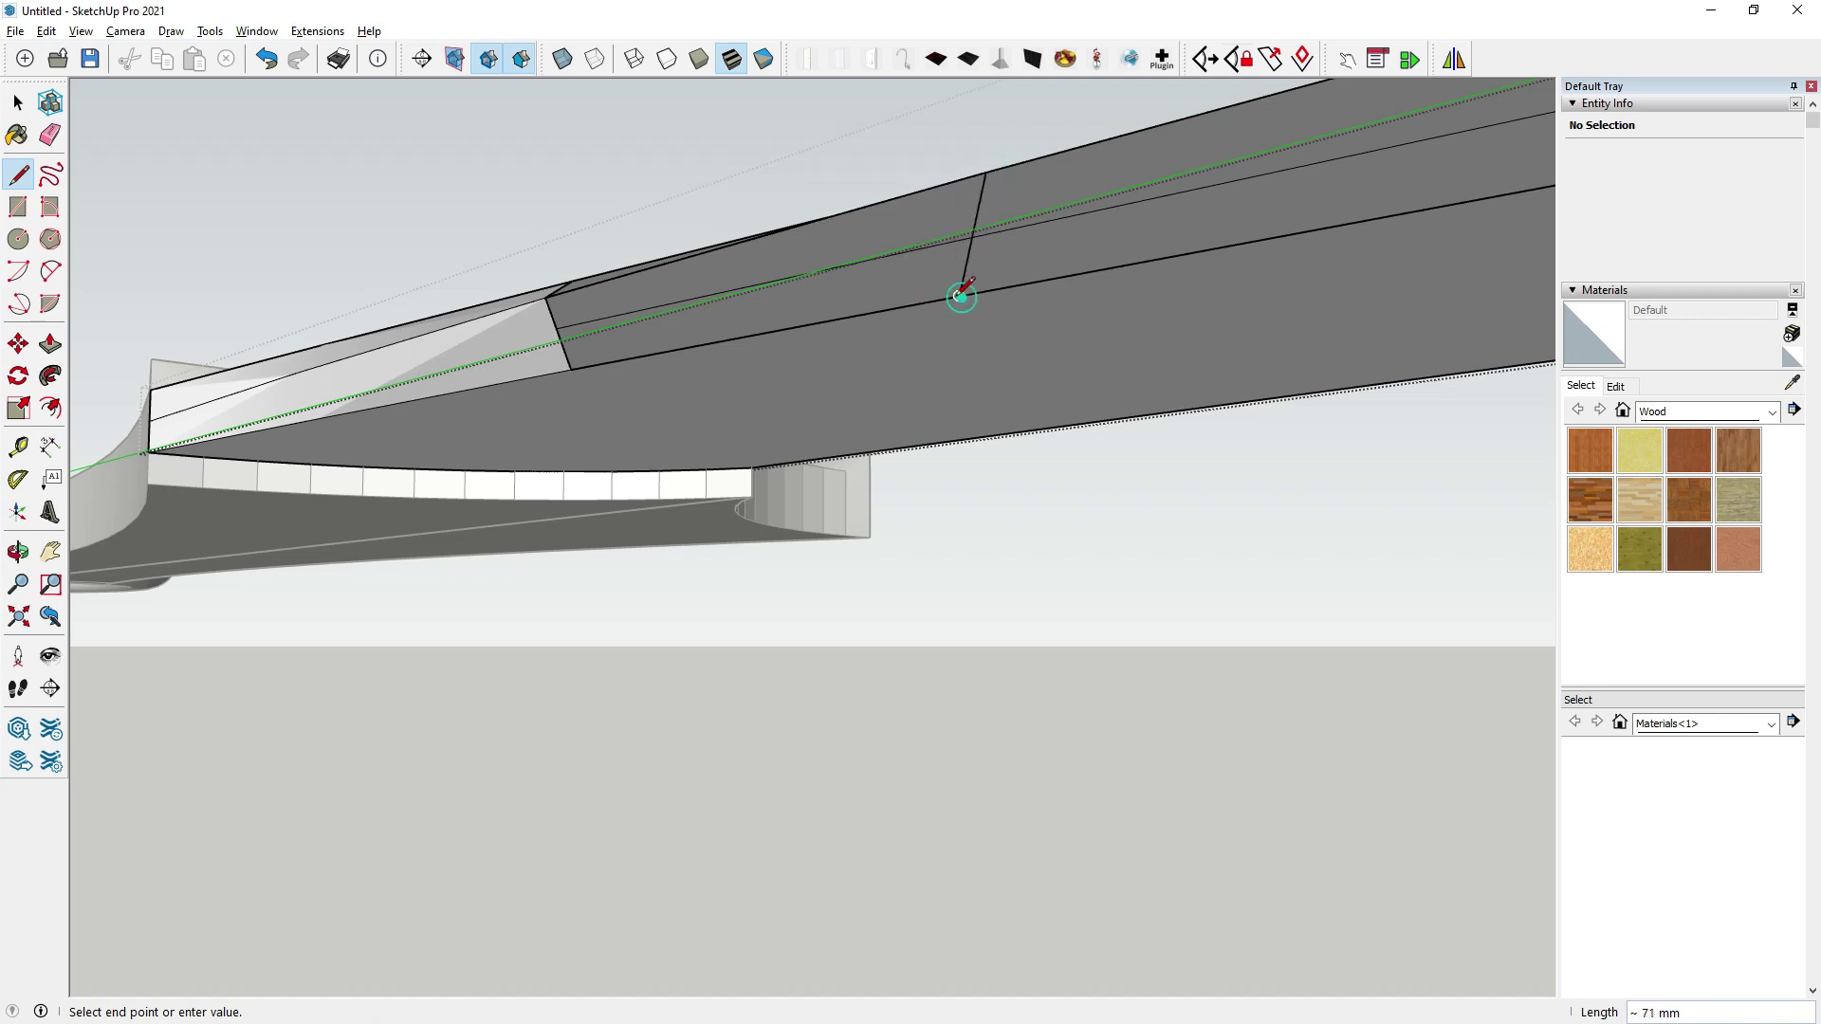
scroll(962, 296, "down", 3)
scroll(948, 314, "down", 3)
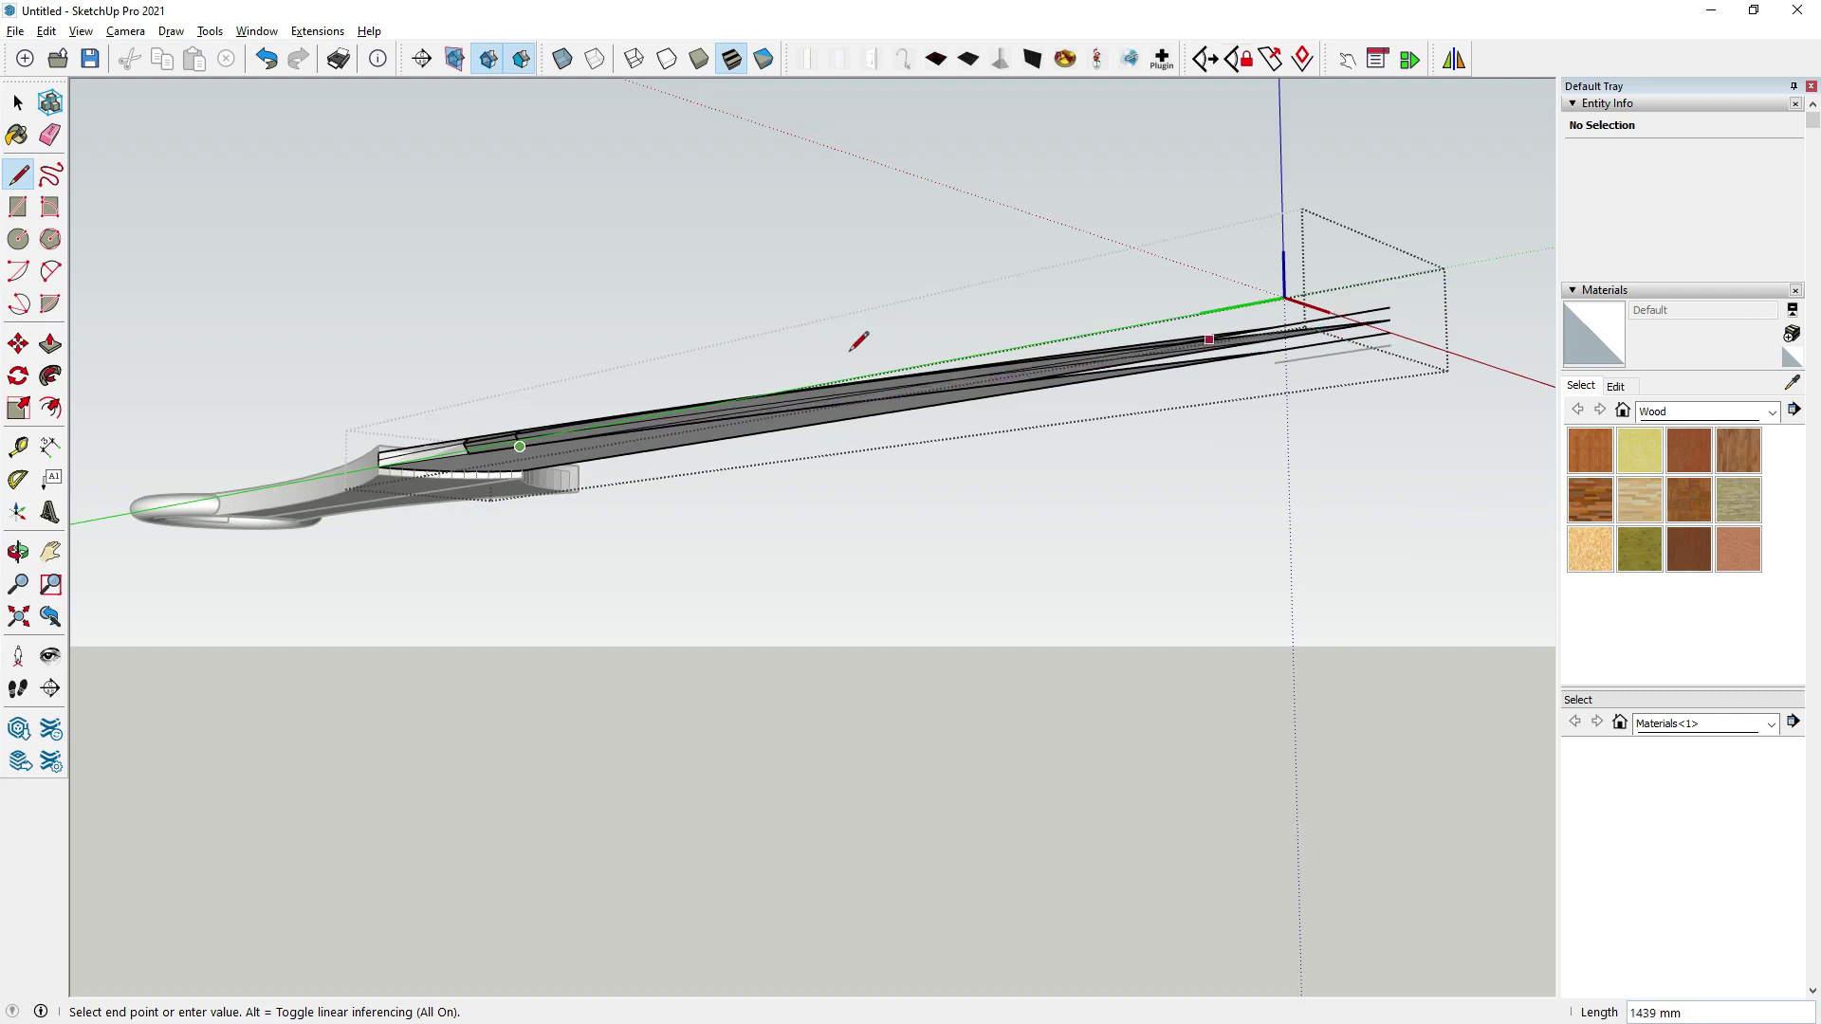
middle_click_drag(858, 341, 723, 541)
key("Escape")
scroll(480, 558, "up", 3)
scroll(562, 541, "up", 3)
scroll(346, 409, "up", 3)
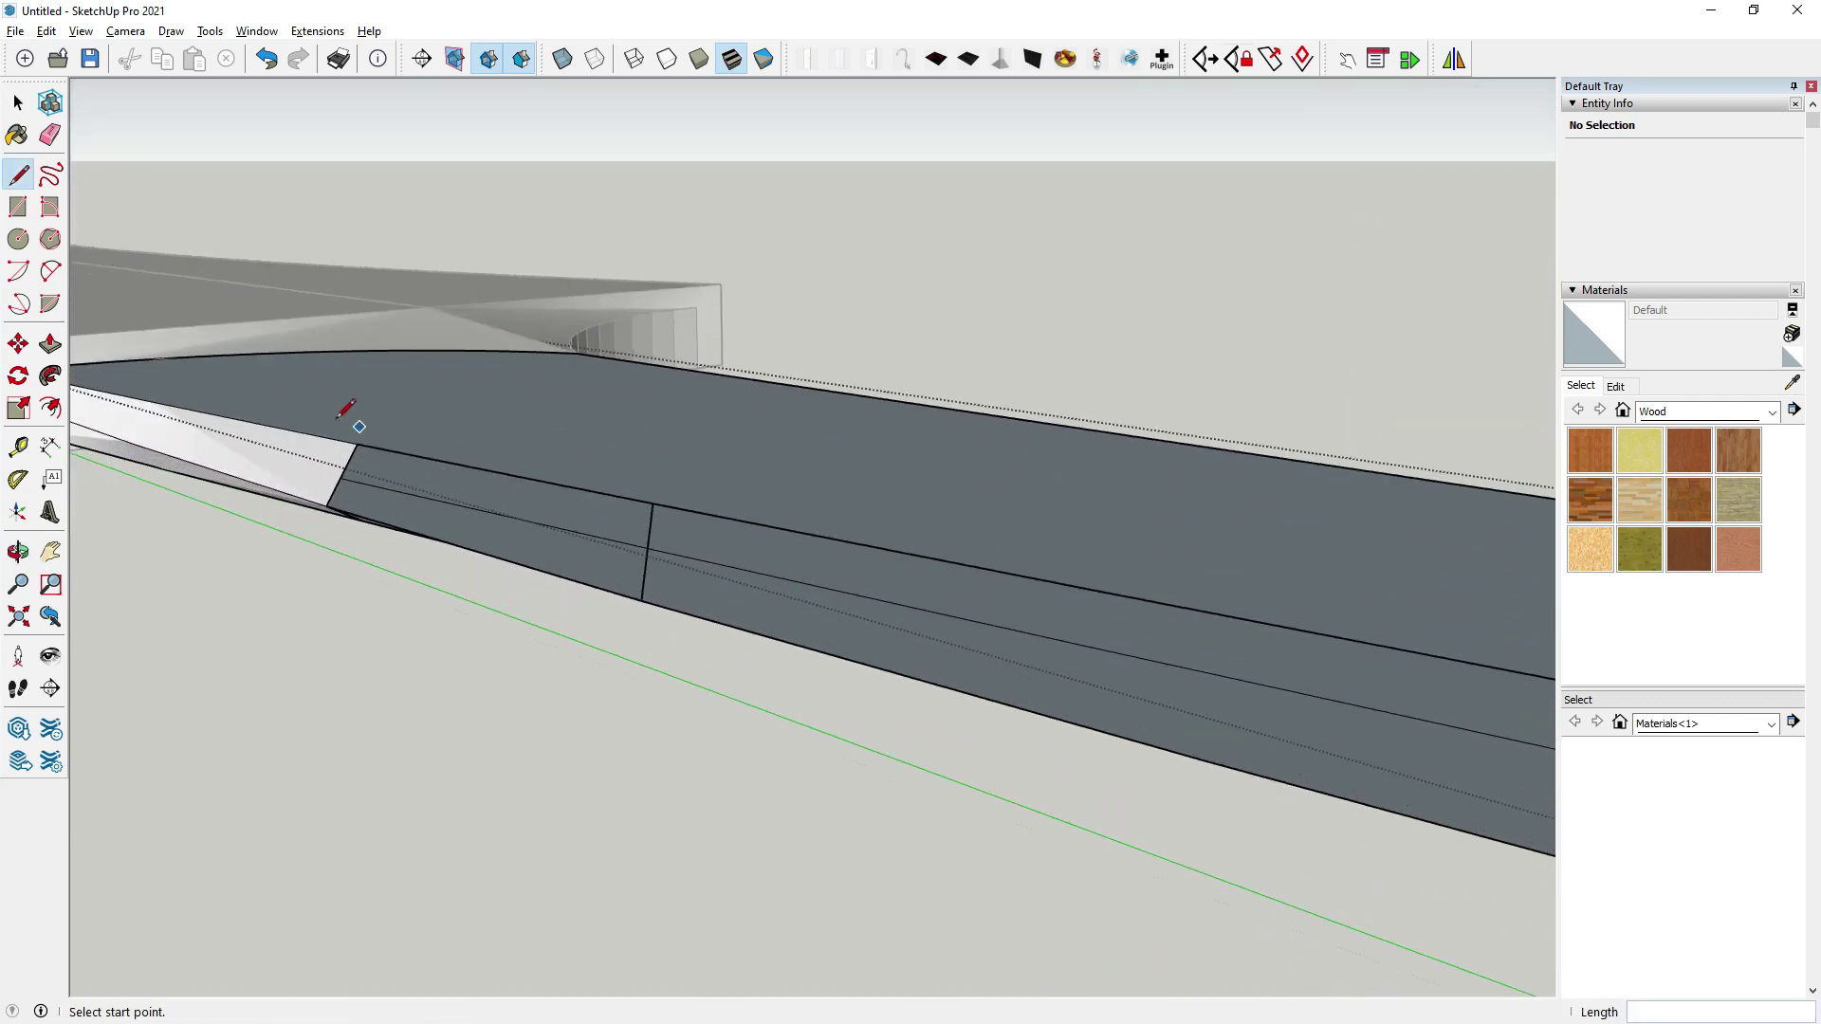
left_click(357, 444)
mouse_move(645, 577)
middle_mouse_down()
mouse_move(588, 532)
mouse_move(688, 331)
middle_mouse_up()
left_click(576, 539)
left_click(622, 586)
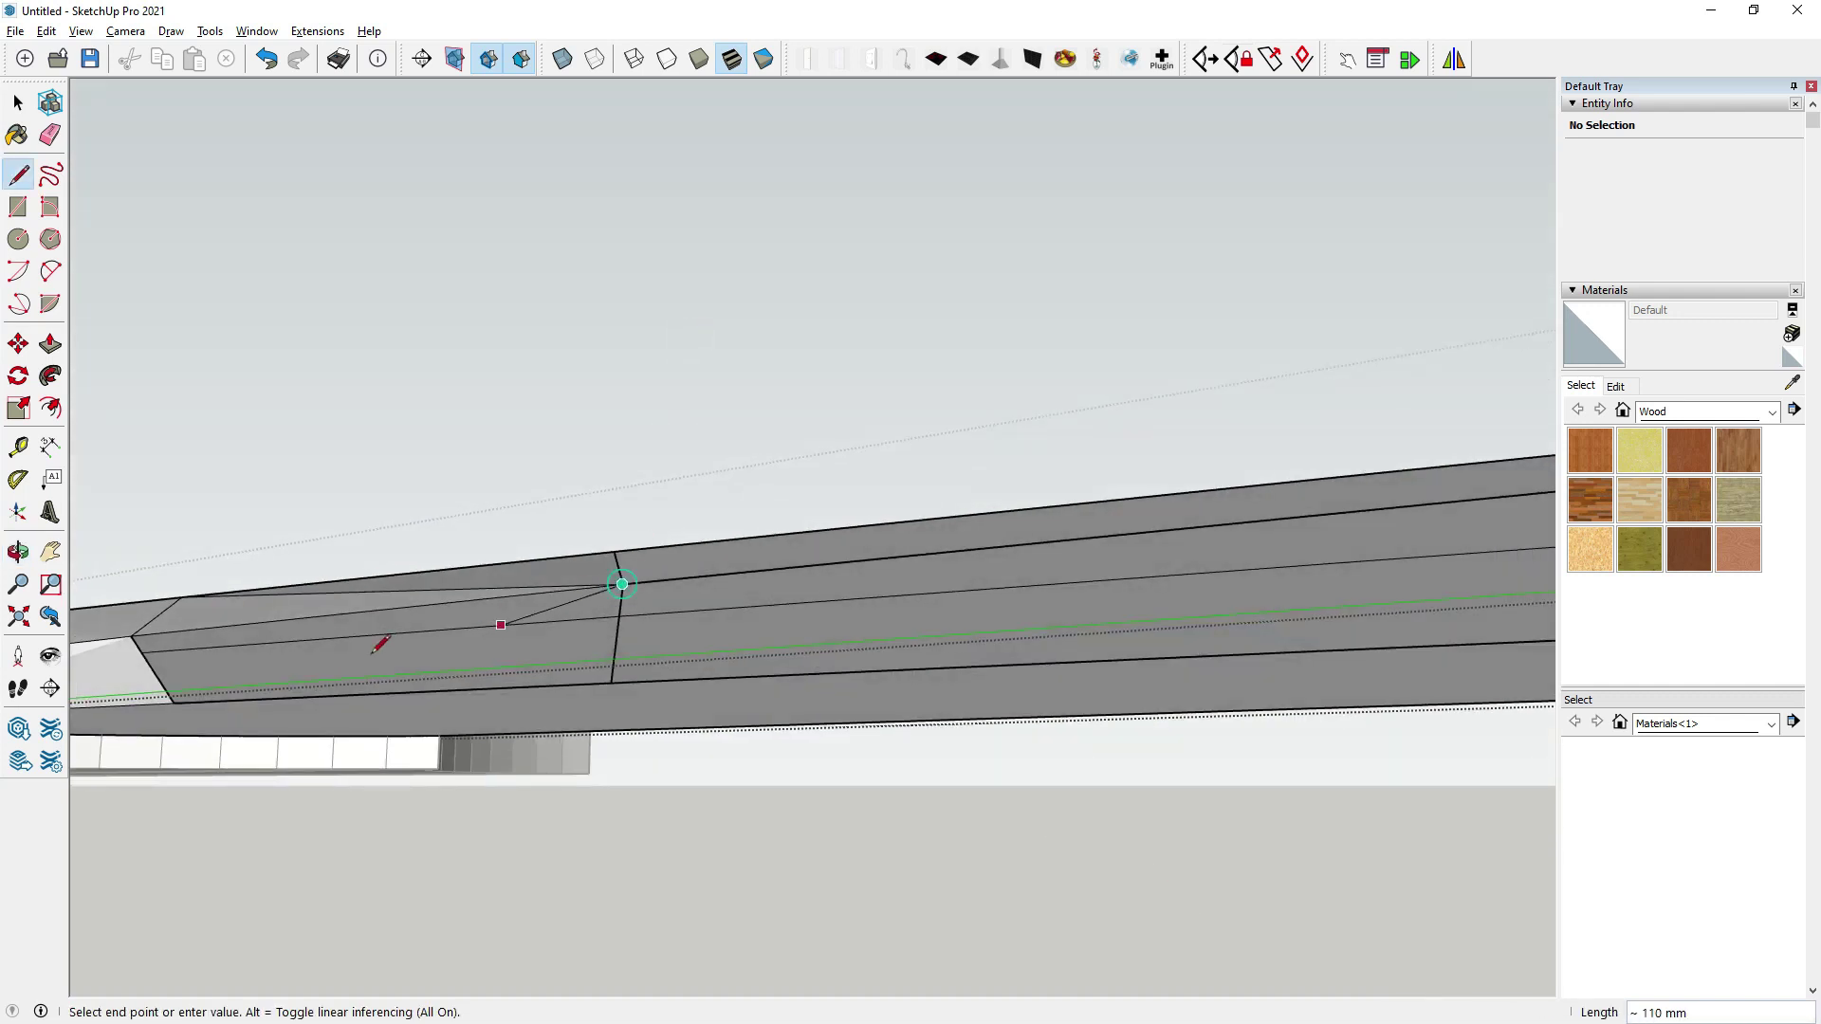
left_click(174, 701)
Add edges on the blade's underside, closing a new face.
middle_click_drag(540, 639, 480, 728)
scroll(561, 760, "down", 3)
left_click(581, 745)
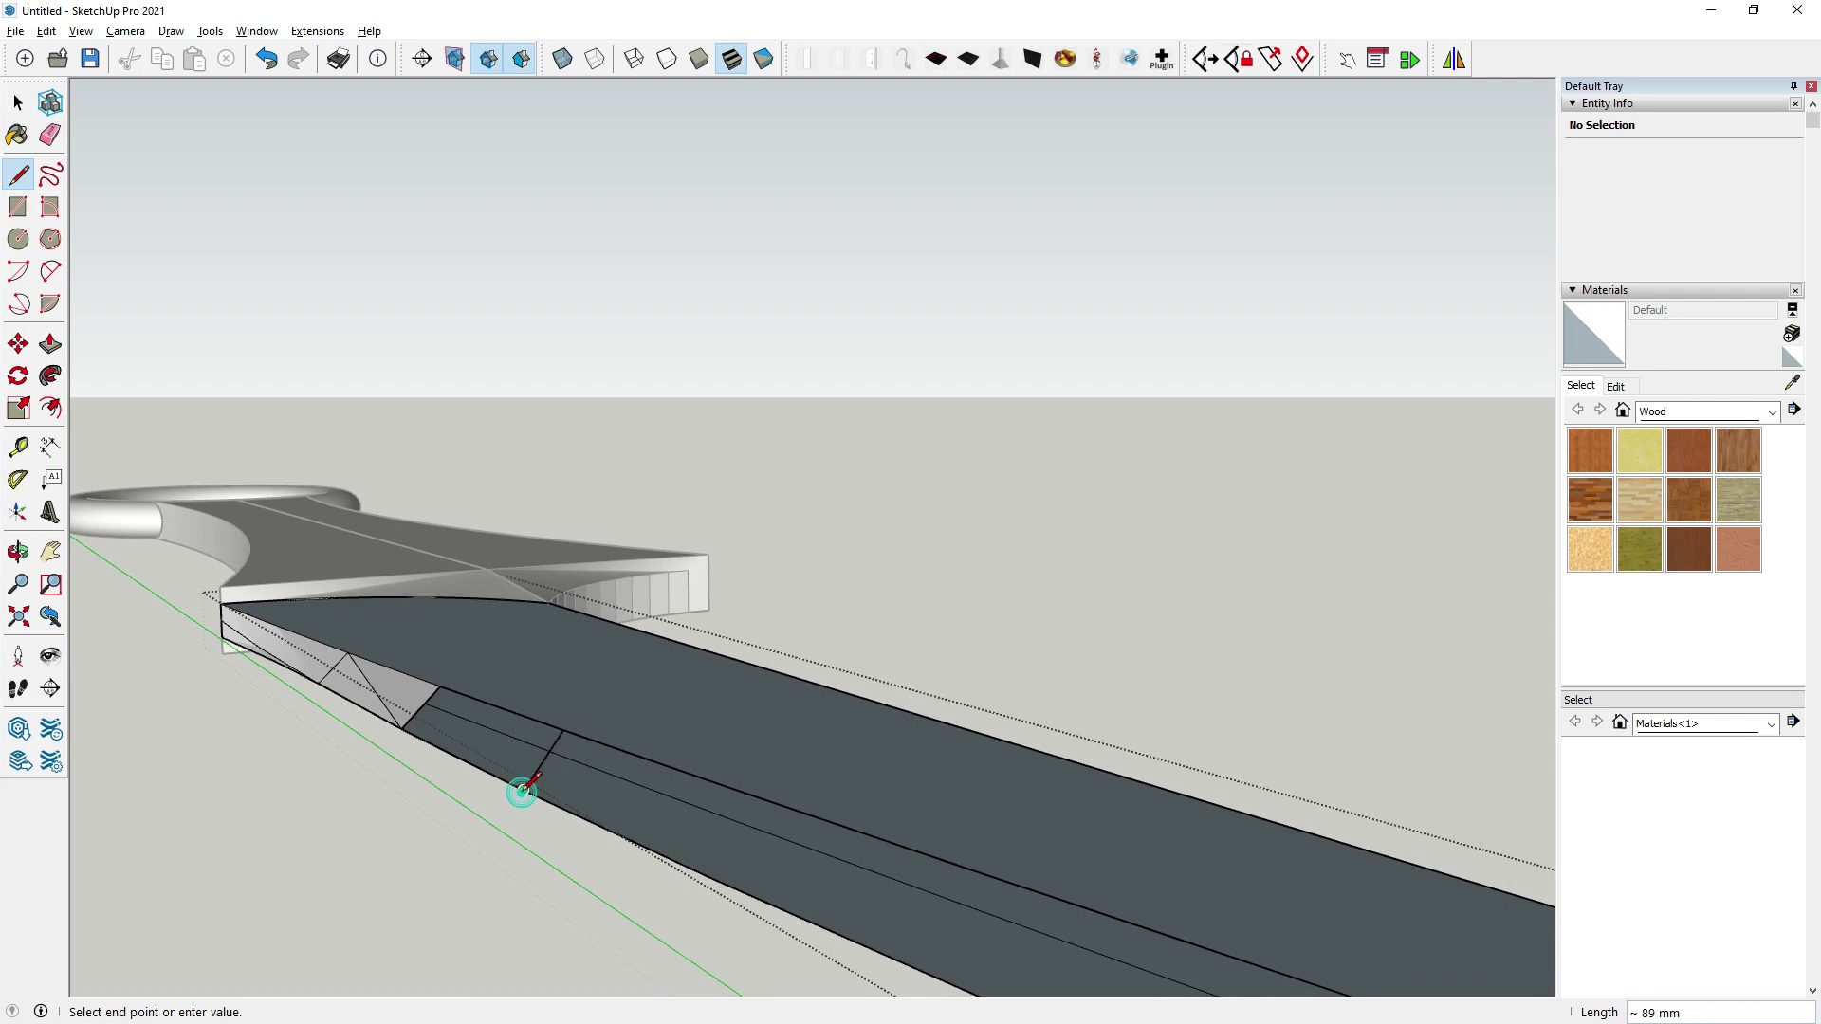
middle_click_drag(522, 790, 740, 455)
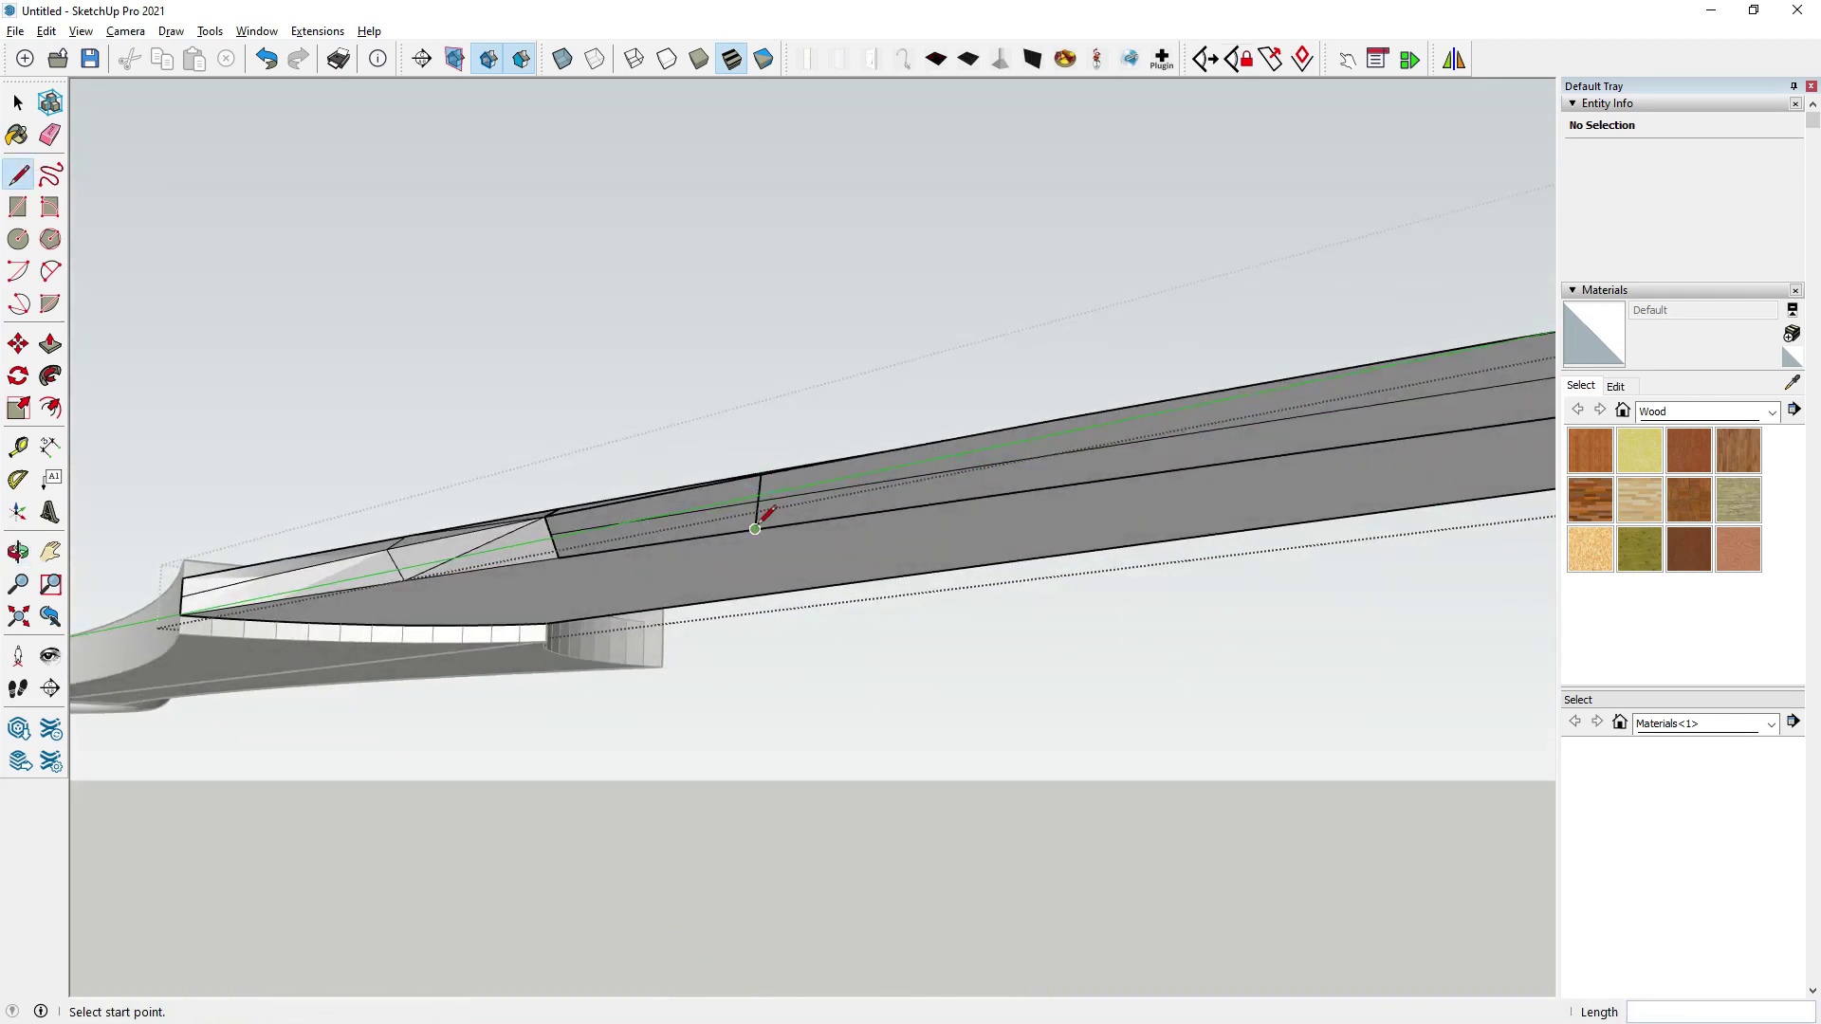
left_click(760, 473)
middle_click_drag(760, 473, 731, 902)
left_click(626, 768)
key("Escape")
mouse_move(787, 847)
middle_mouse_down()
mouse_move(847, 269)
mouse_move(725, 683)
middle_mouse_up()
left_click(606, 586)
Add a vertical edge and a diagonal split across the blade's side face.
mouse_move(605, 587)
middle_mouse_down()
mouse_move(602, 569)
mouse_move(754, 781)
middle_mouse_up()
left_click(788, 806)
mouse_move(769, 770)
middle_mouse_down()
mouse_move(821, 276)
mouse_move(671, 245)
middle_mouse_up()
left_click(688, 255)
left_click(513, 311)
mouse_move(691, 142)
middle_mouse_down()
mouse_move(700, 541)
mouse_move(566, 158)
middle_mouse_up()
left_click(524, 145)
left_click(770, 364)
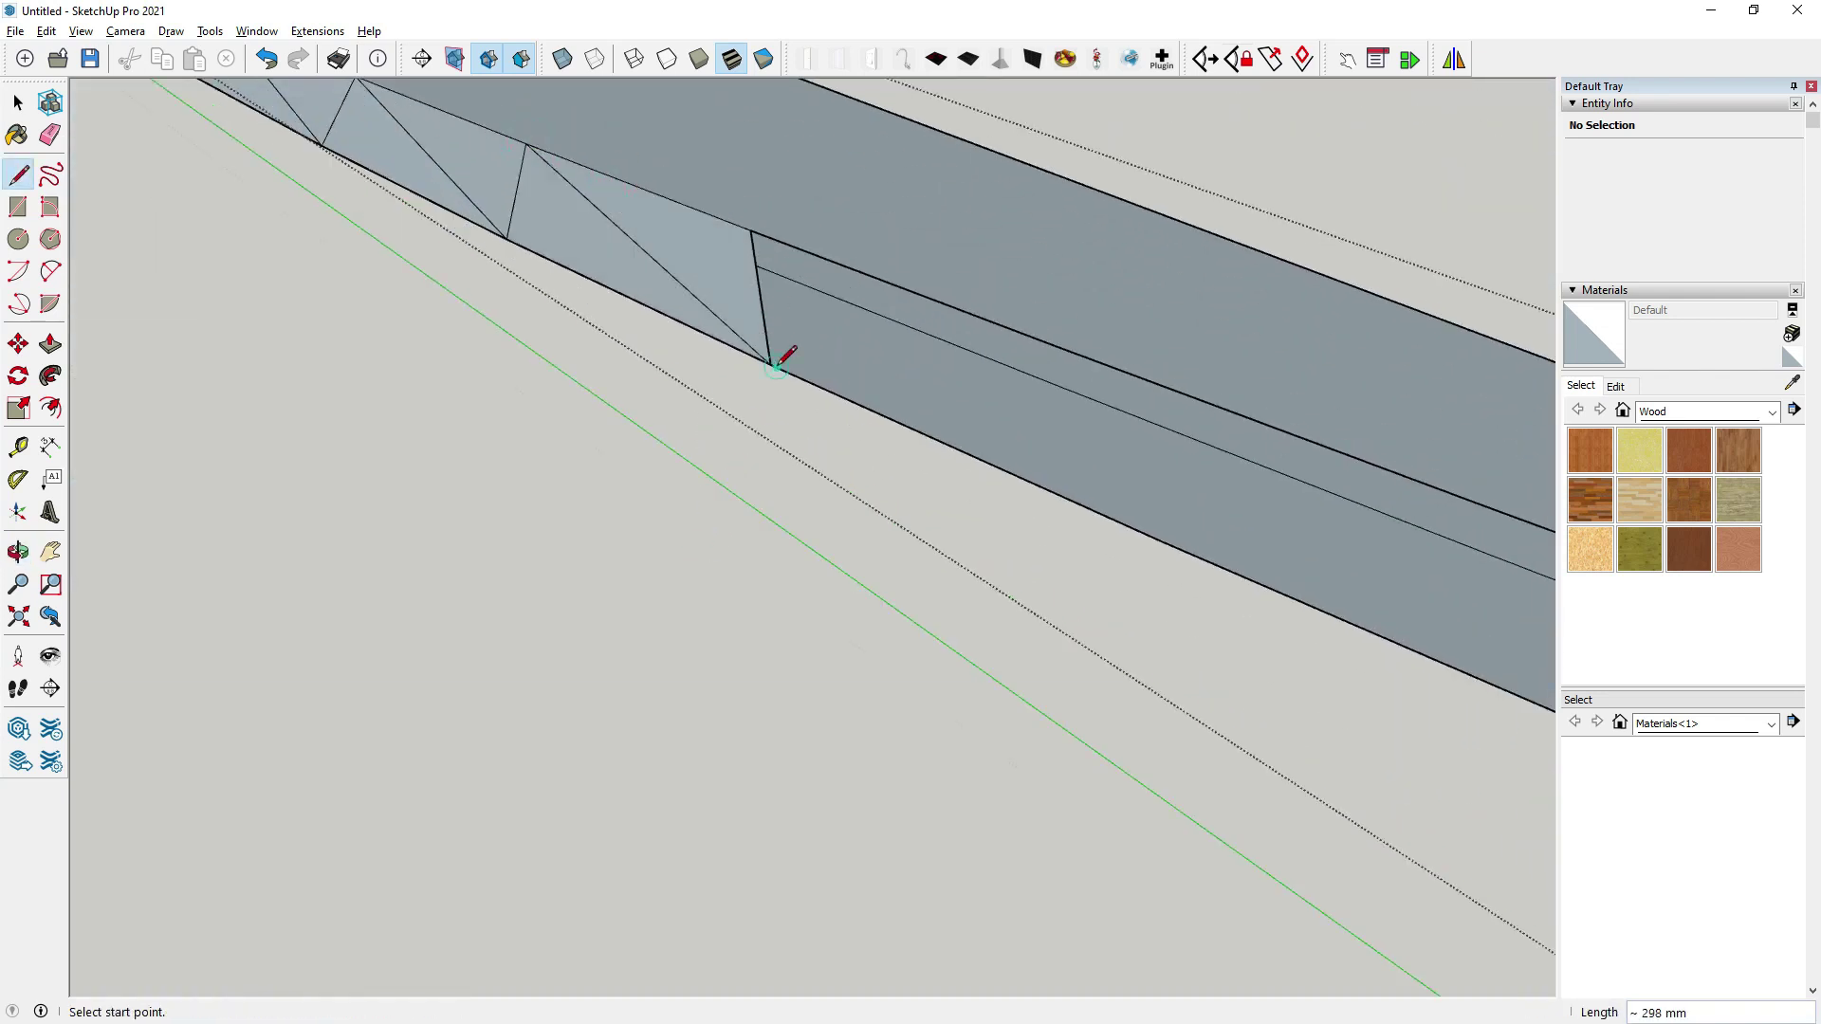
middle_click_drag(785, 358, 664, 285)
Draw more edges splitting the face, up to the bevel's top endpoint.
left_click(49, 134)
key("l")
middle_click_drag(664, 379, 793, 418)
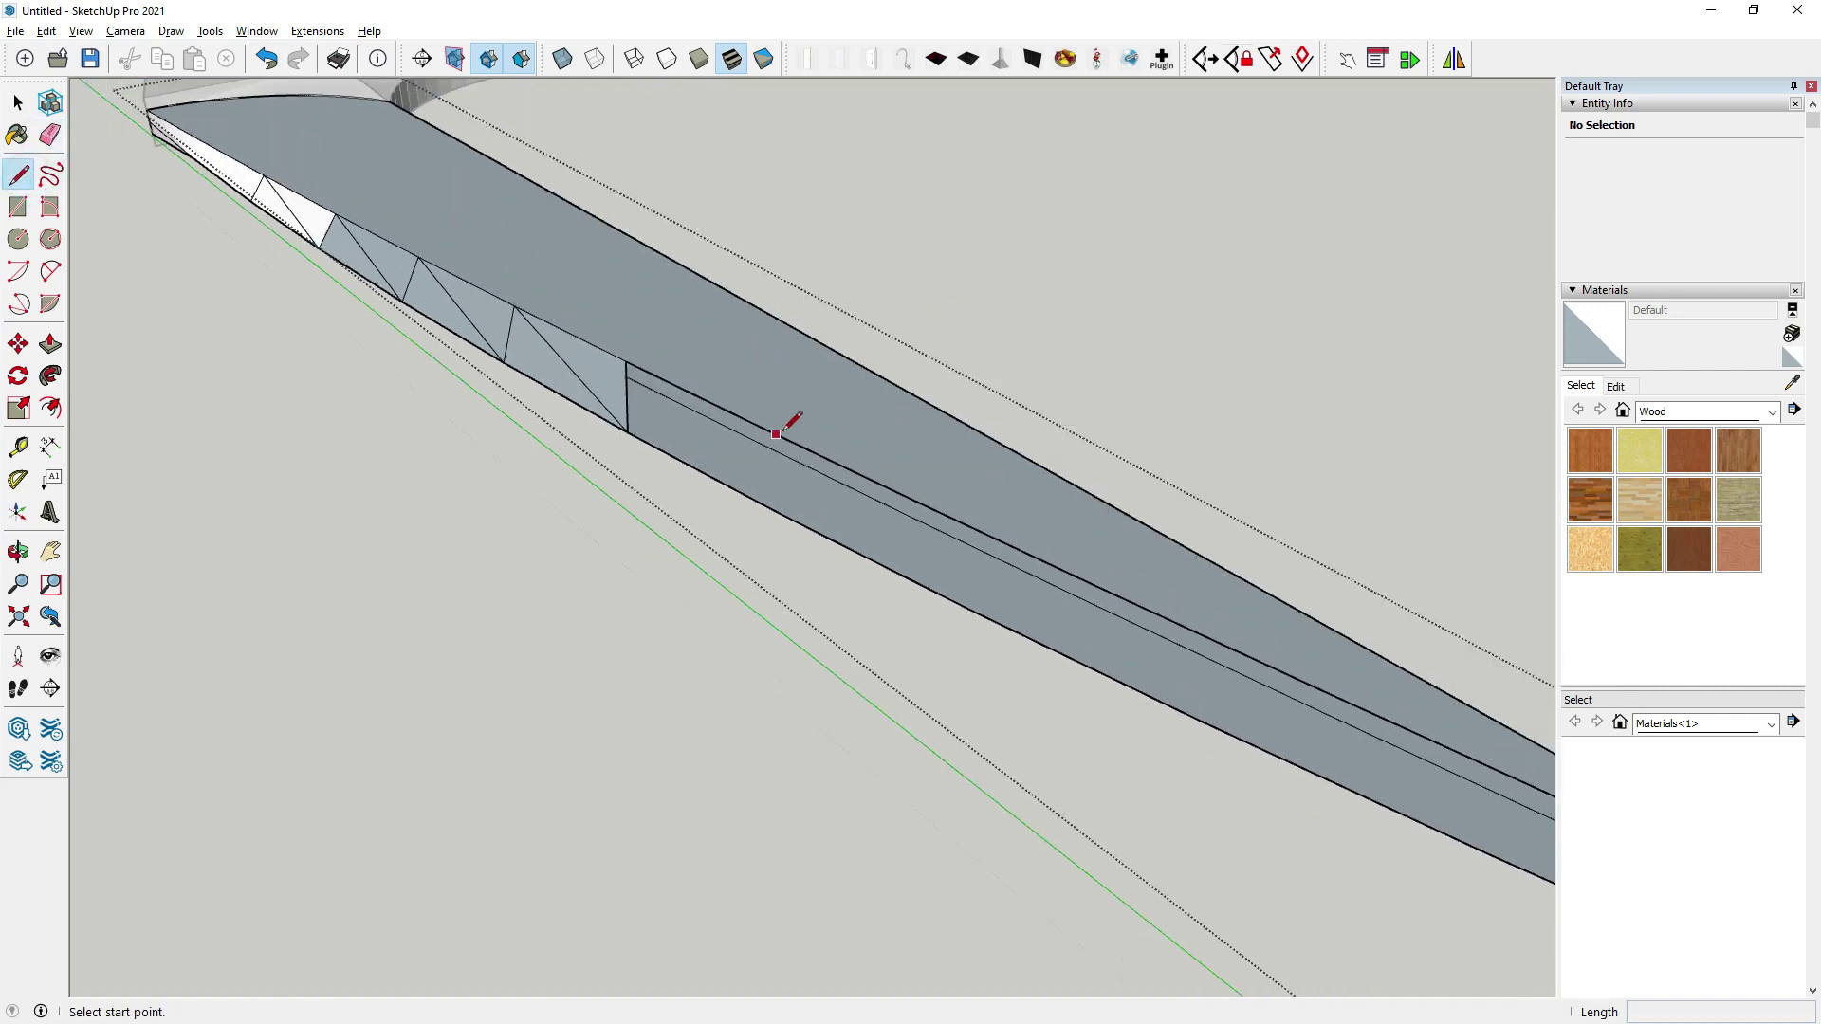
left_click(756, 425)
left_click(778, 511)
key("Escape")
mouse_move(793, 496)
middle_mouse_down()
mouse_move(717, 244)
mouse_move(663, 521)
mouse_move(650, 183)
middle_mouse_up()
left_click(677, 95)
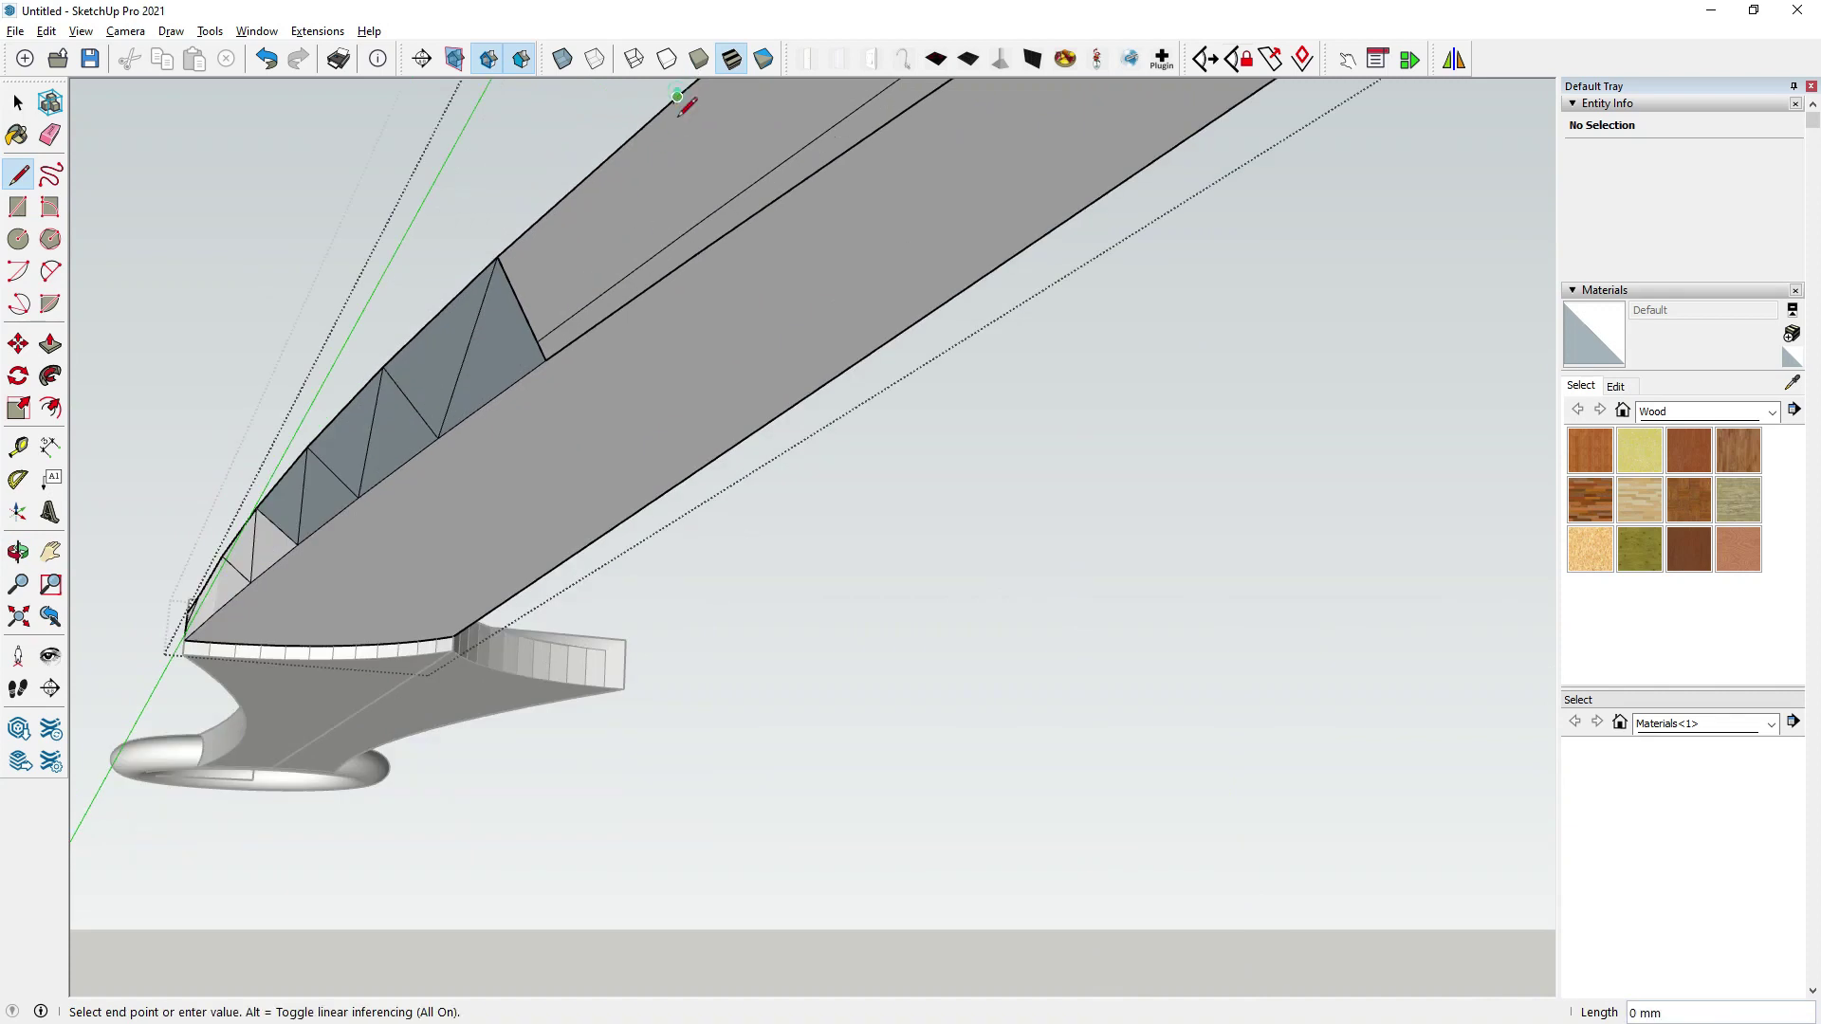
left_click(546, 361)
Draw diagonal edges across the bevel, closing faces at the top endpoints.
left_click(678, 96)
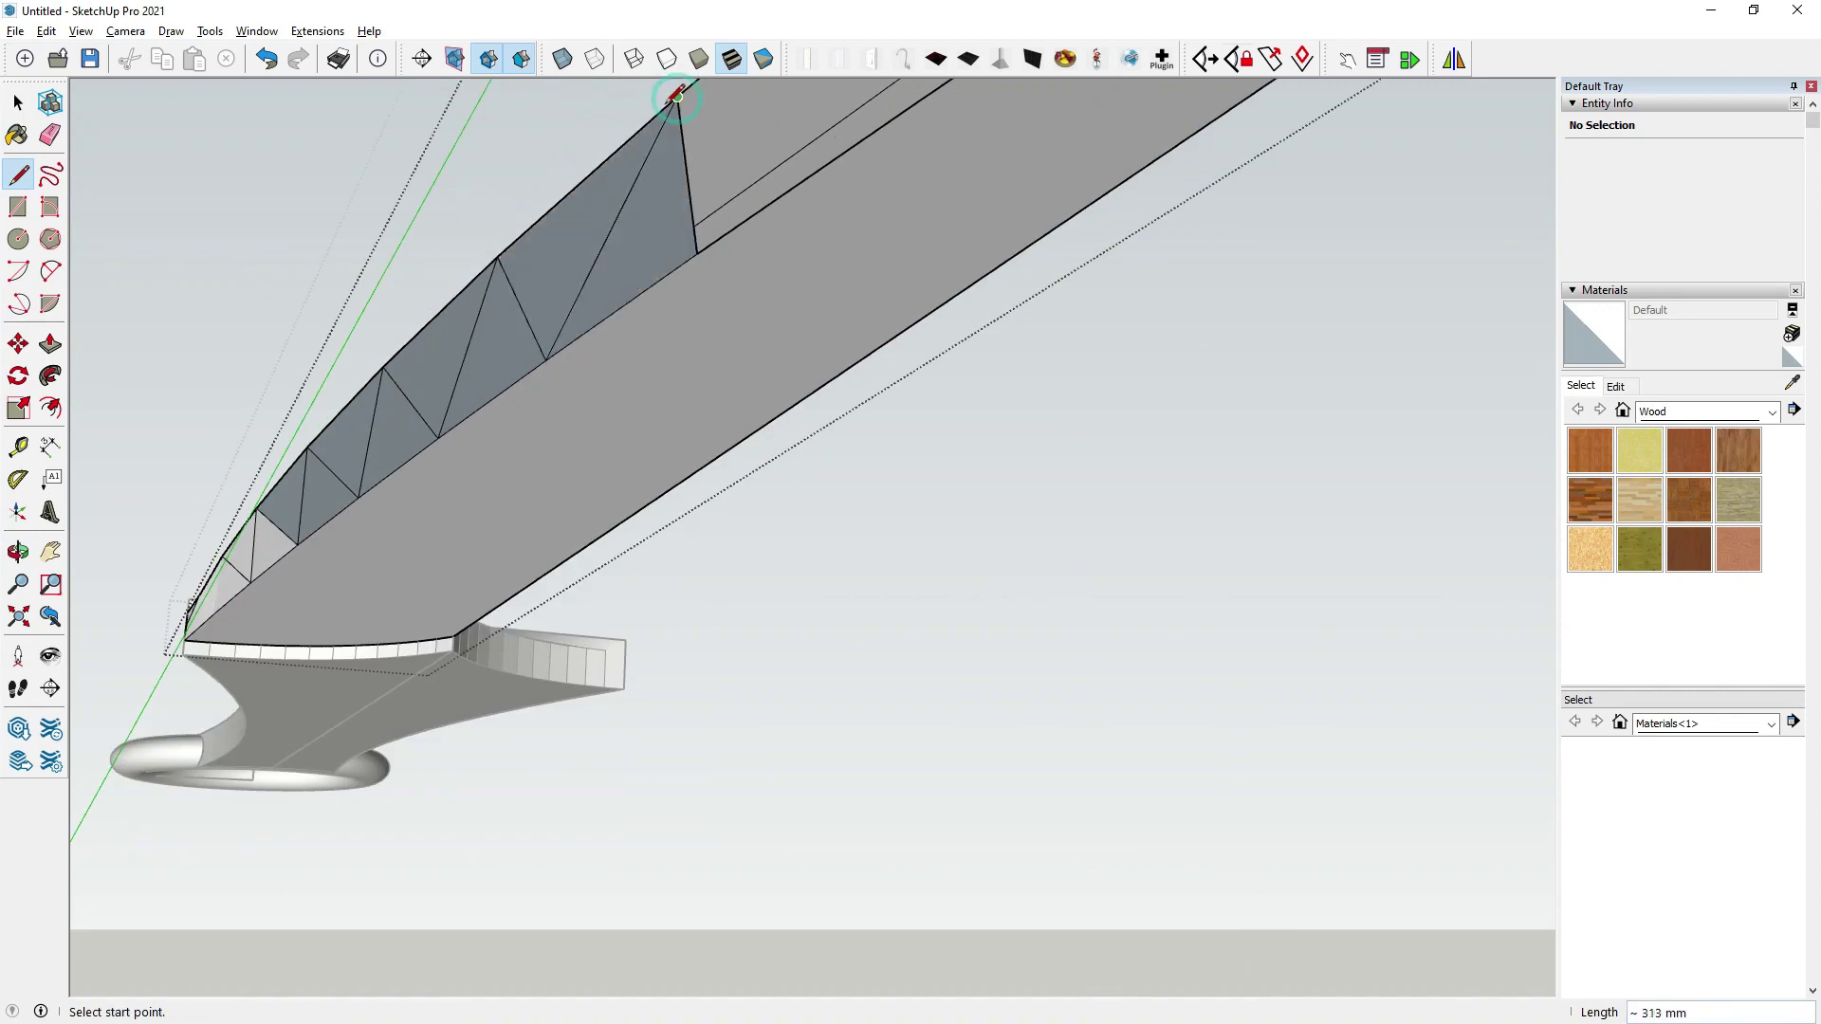
middle_click_drag(677, 95, 695, 275)
left_click(755, 323)
left_click(767, 197)
left_click(616, 403)
mouse_move(616, 403)
middle_mouse_down()
mouse_move(603, 448)
mouse_move(738, 317)
middle_mouse_up()
left_click(733, 324)
scroll(736, 327, "up", 2)
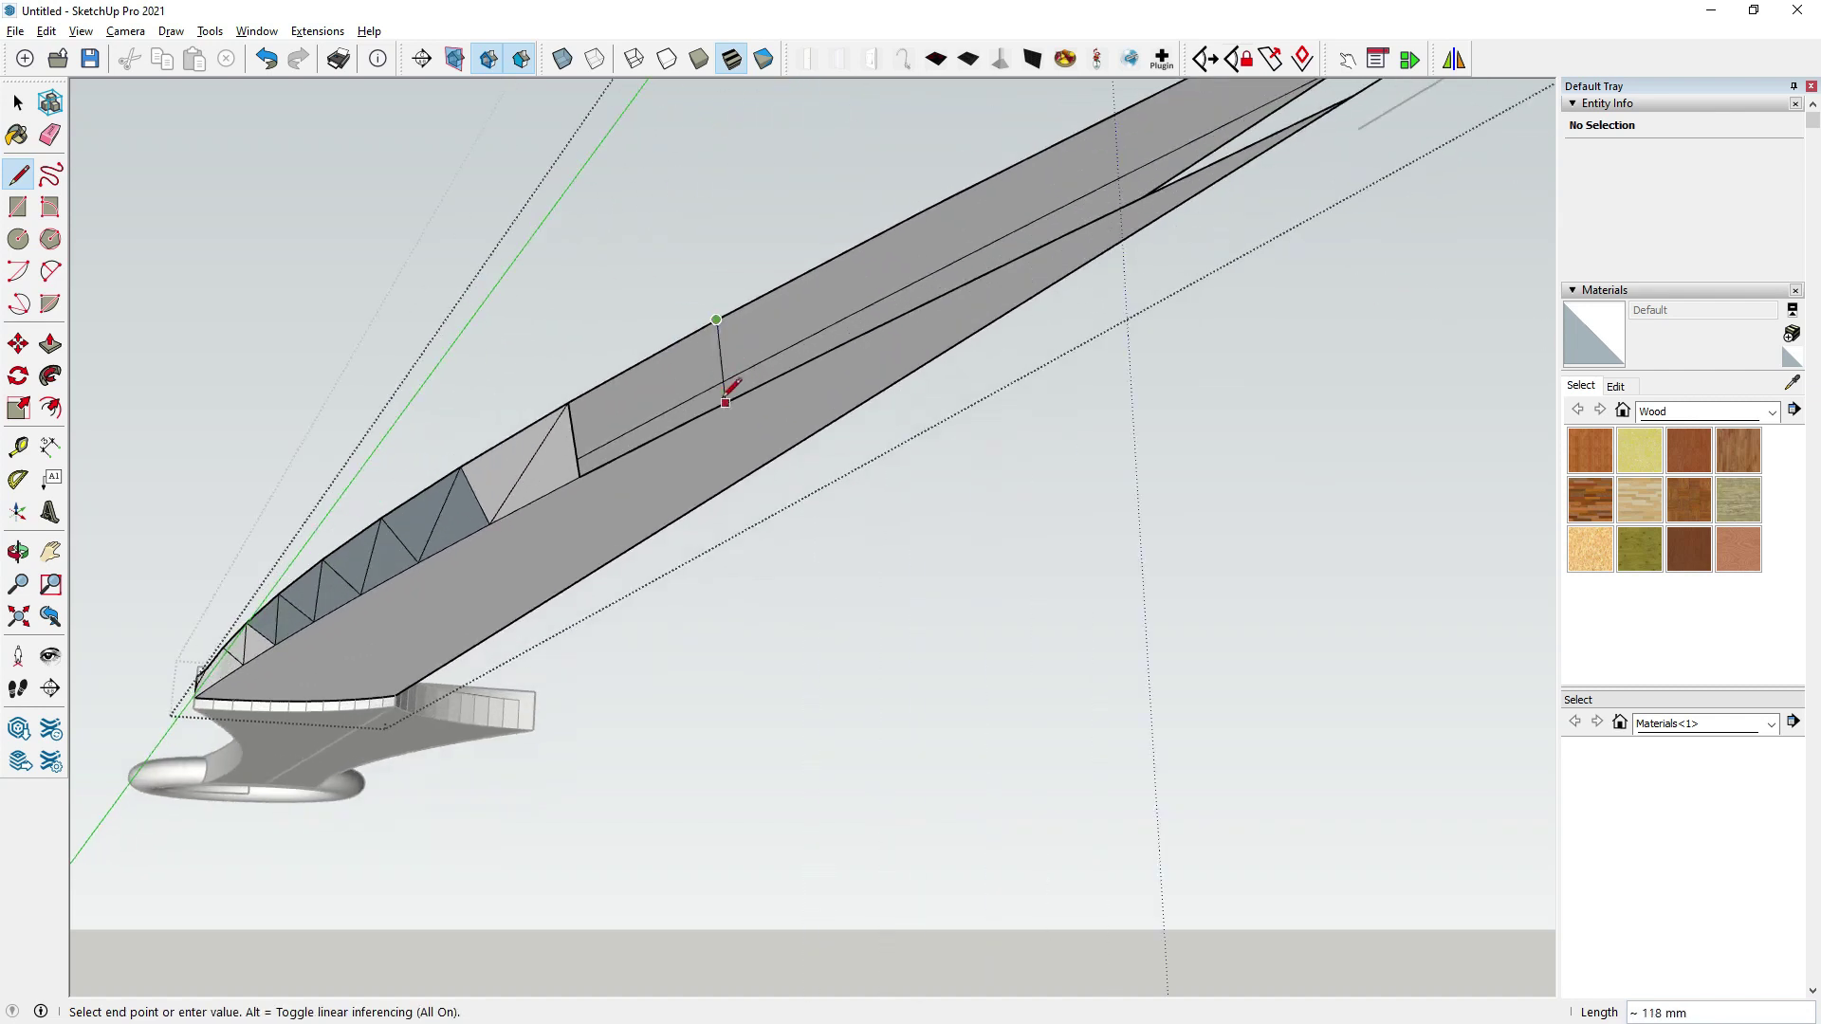
left_click(717, 320)
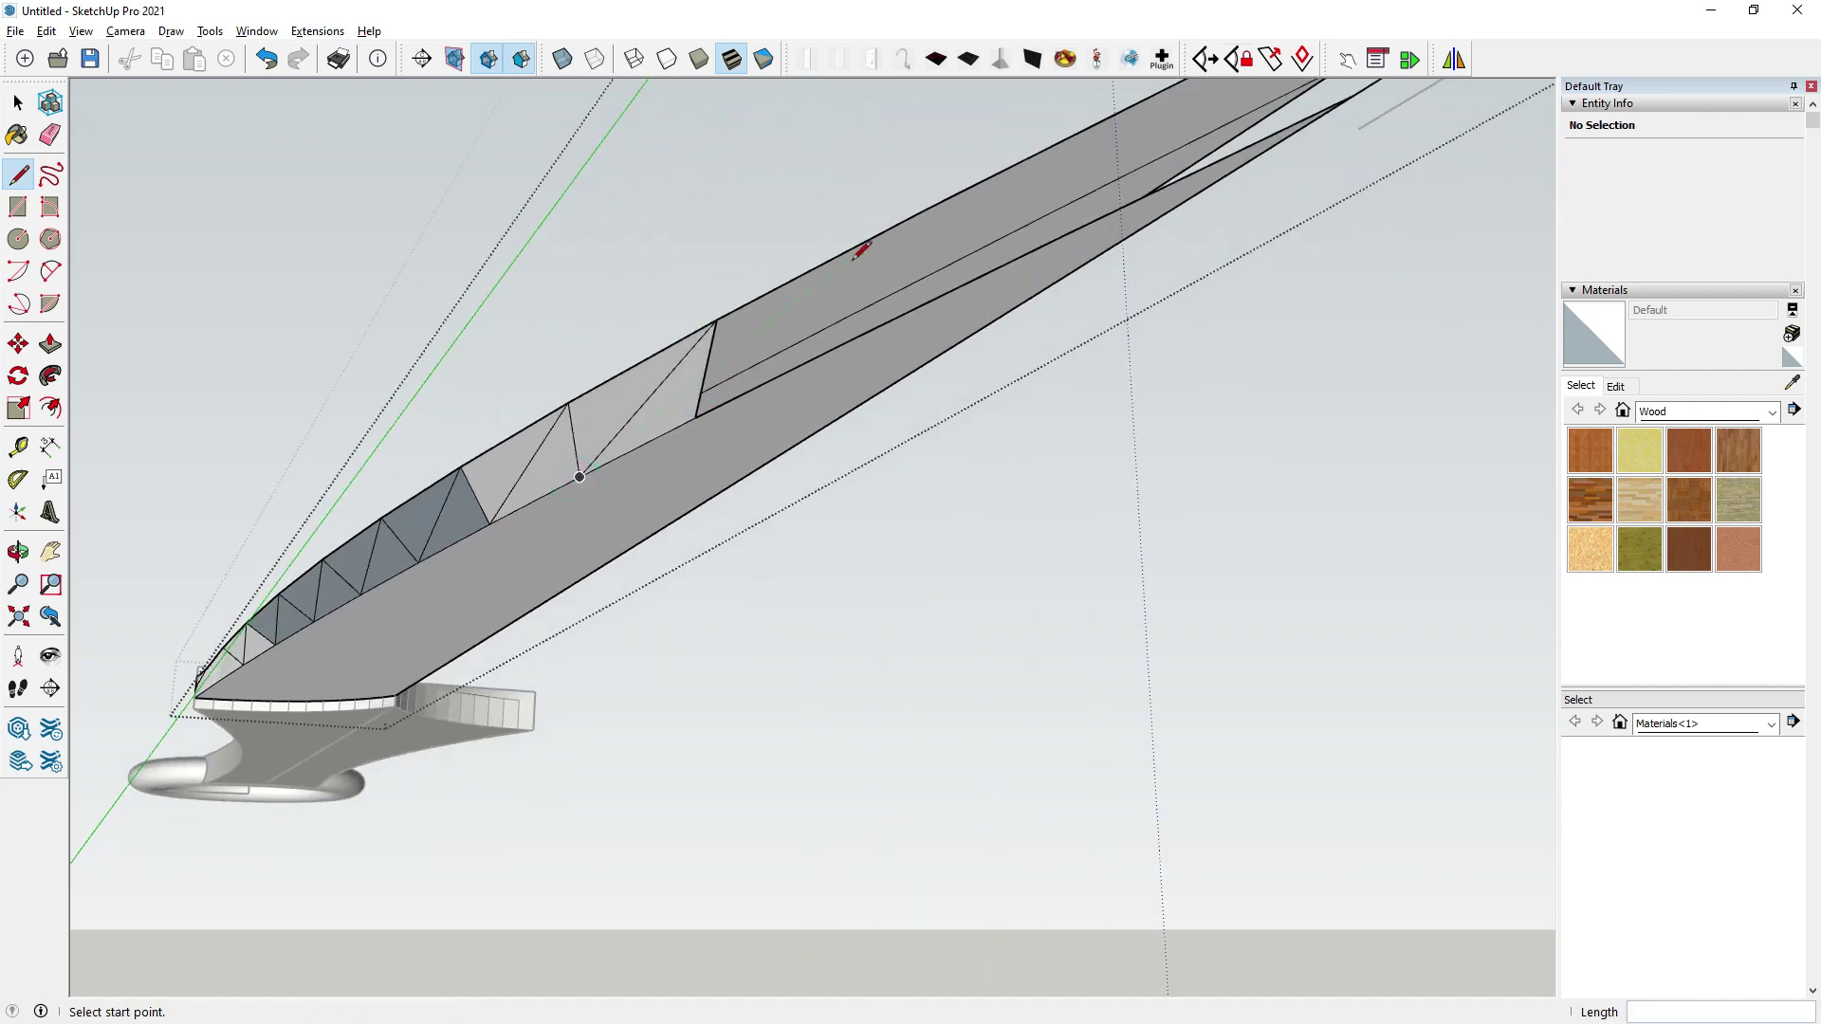
left_click(928, 208)
left_click(848, 341)
Continue triangulating the bevel toward the tip with pairs of edges to the lower vertices.
middle_click_drag(703, 399, 894, 278)
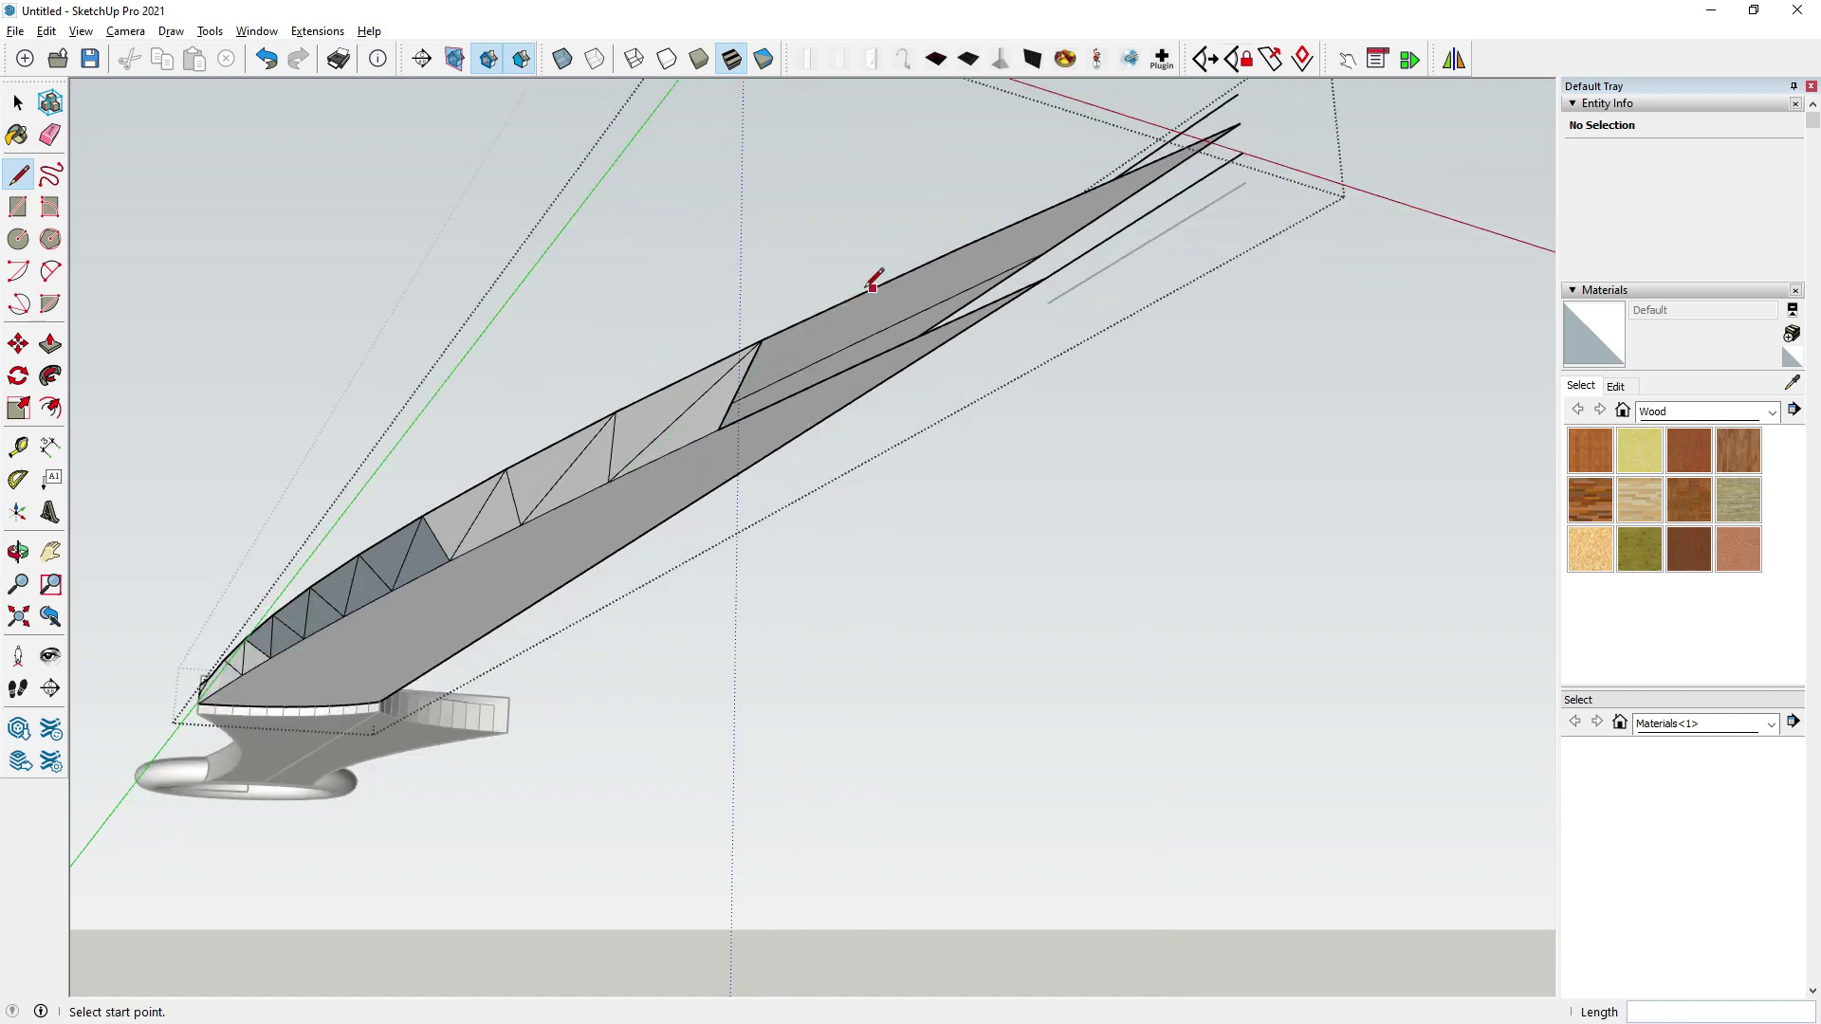
left_click(961, 245)
left_click(860, 362)
left_click(961, 246)
left_click(719, 427)
mouse_move(719, 427)
middle_mouse_down()
mouse_move(914, 282)
mouse_move(1098, 233)
middle_mouse_up()
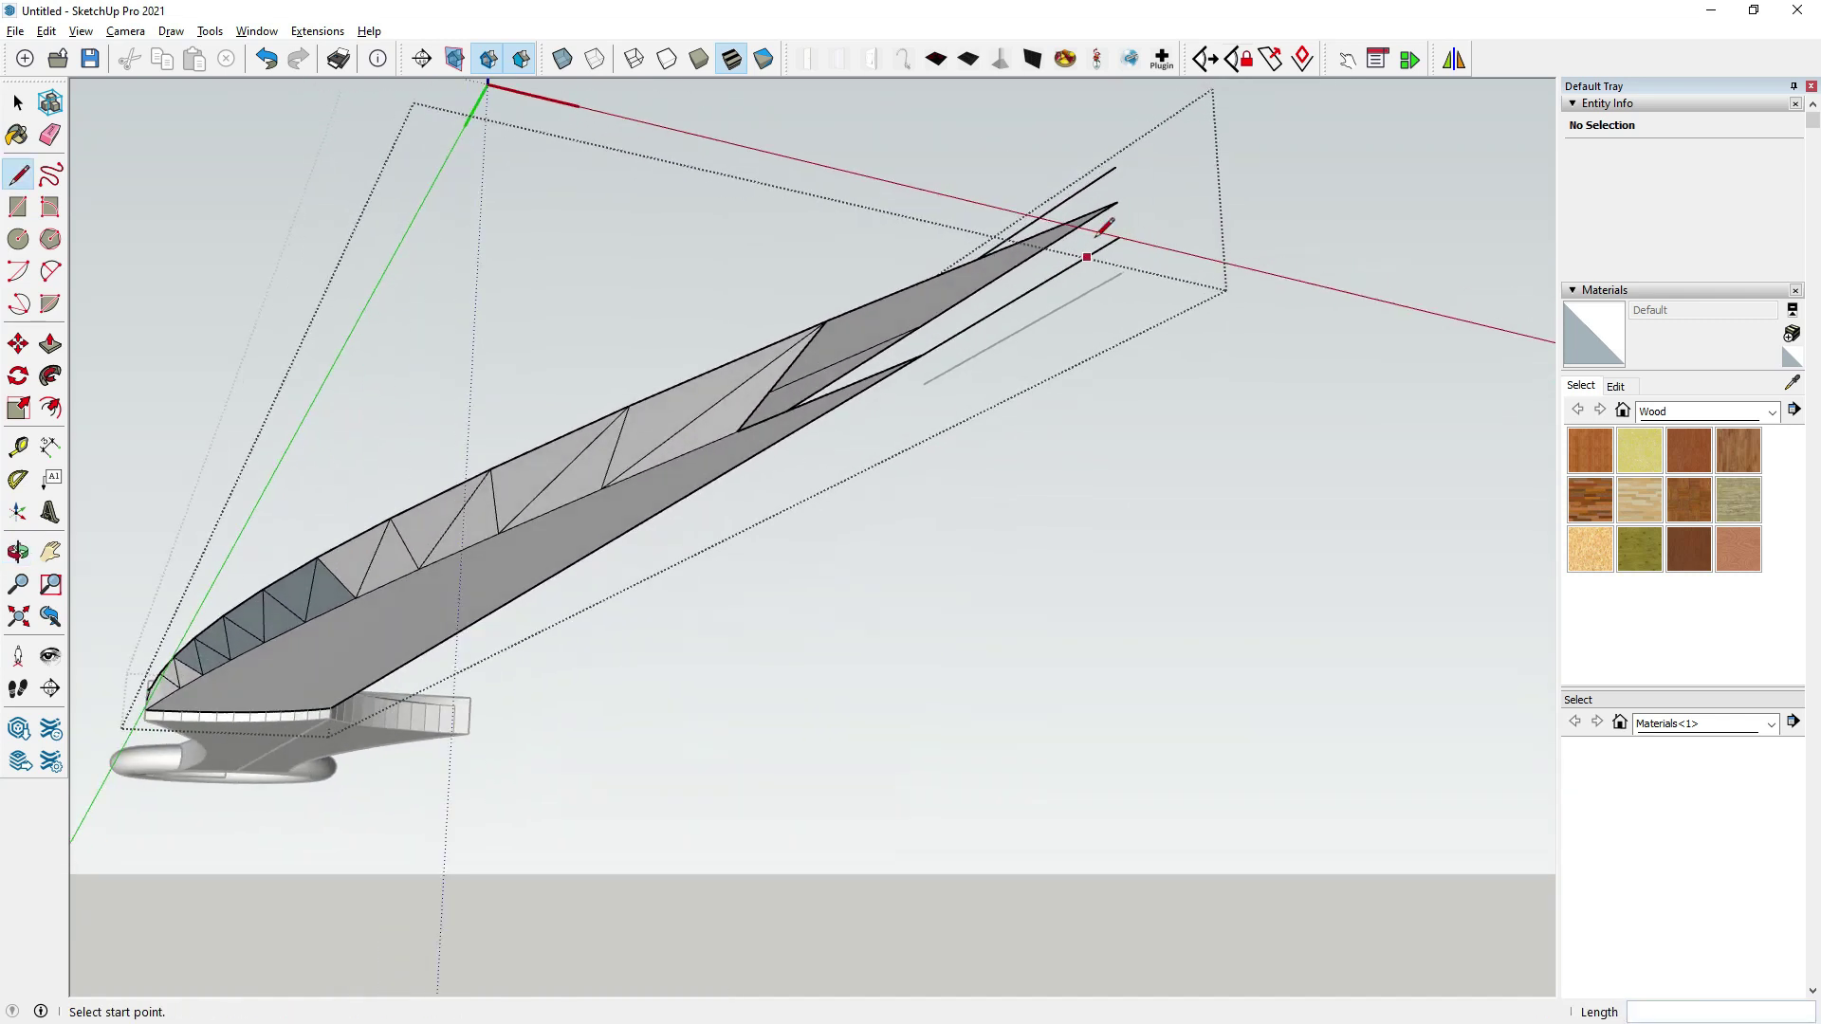
left_click(1105, 209)
left_click(924, 353)
left_click(1115, 203)
left_click(740, 429)
mouse_move(740, 430)
middle_mouse_down()
mouse_move(284, 422)
mouse_move(252, 723)
middle_mouse_up()
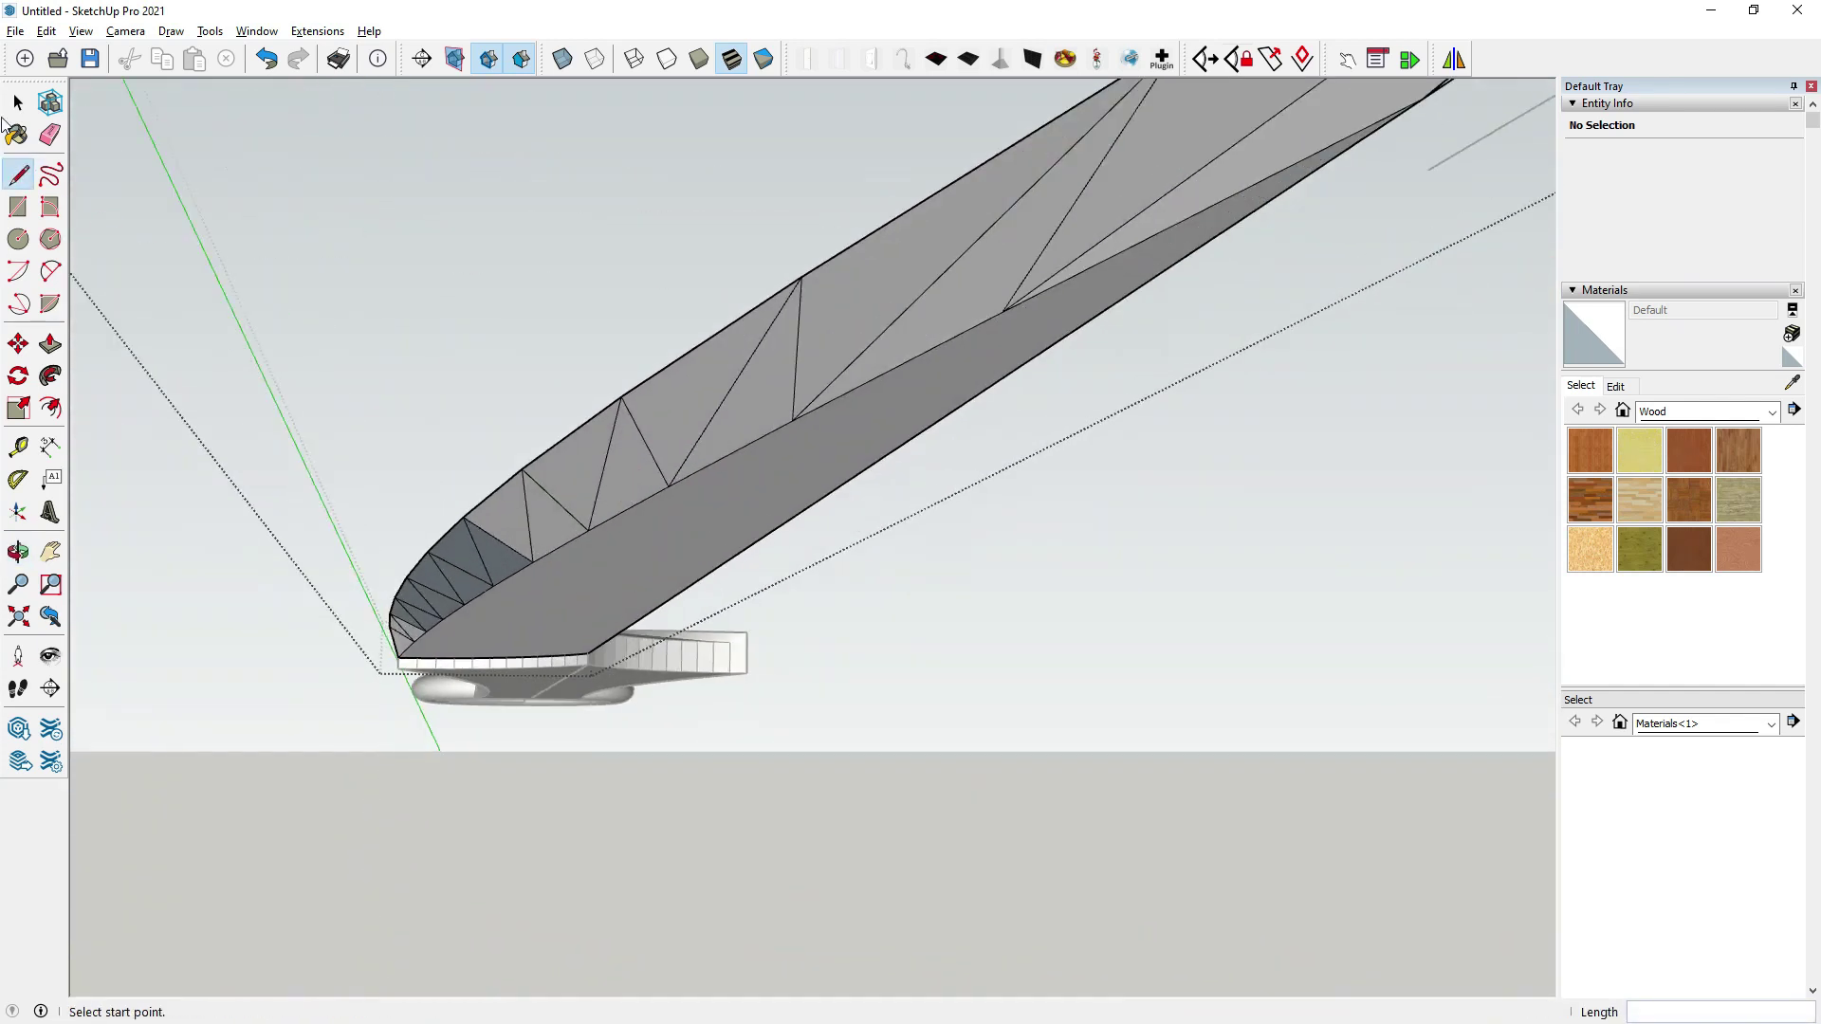
left_click(17, 101)
scroll(486, 510, "up", 2)
scroll(407, 590, "up", 2)
Reverse the blue bevel faces so their fronts face outward.
left_click(386, 610, "ctrl")
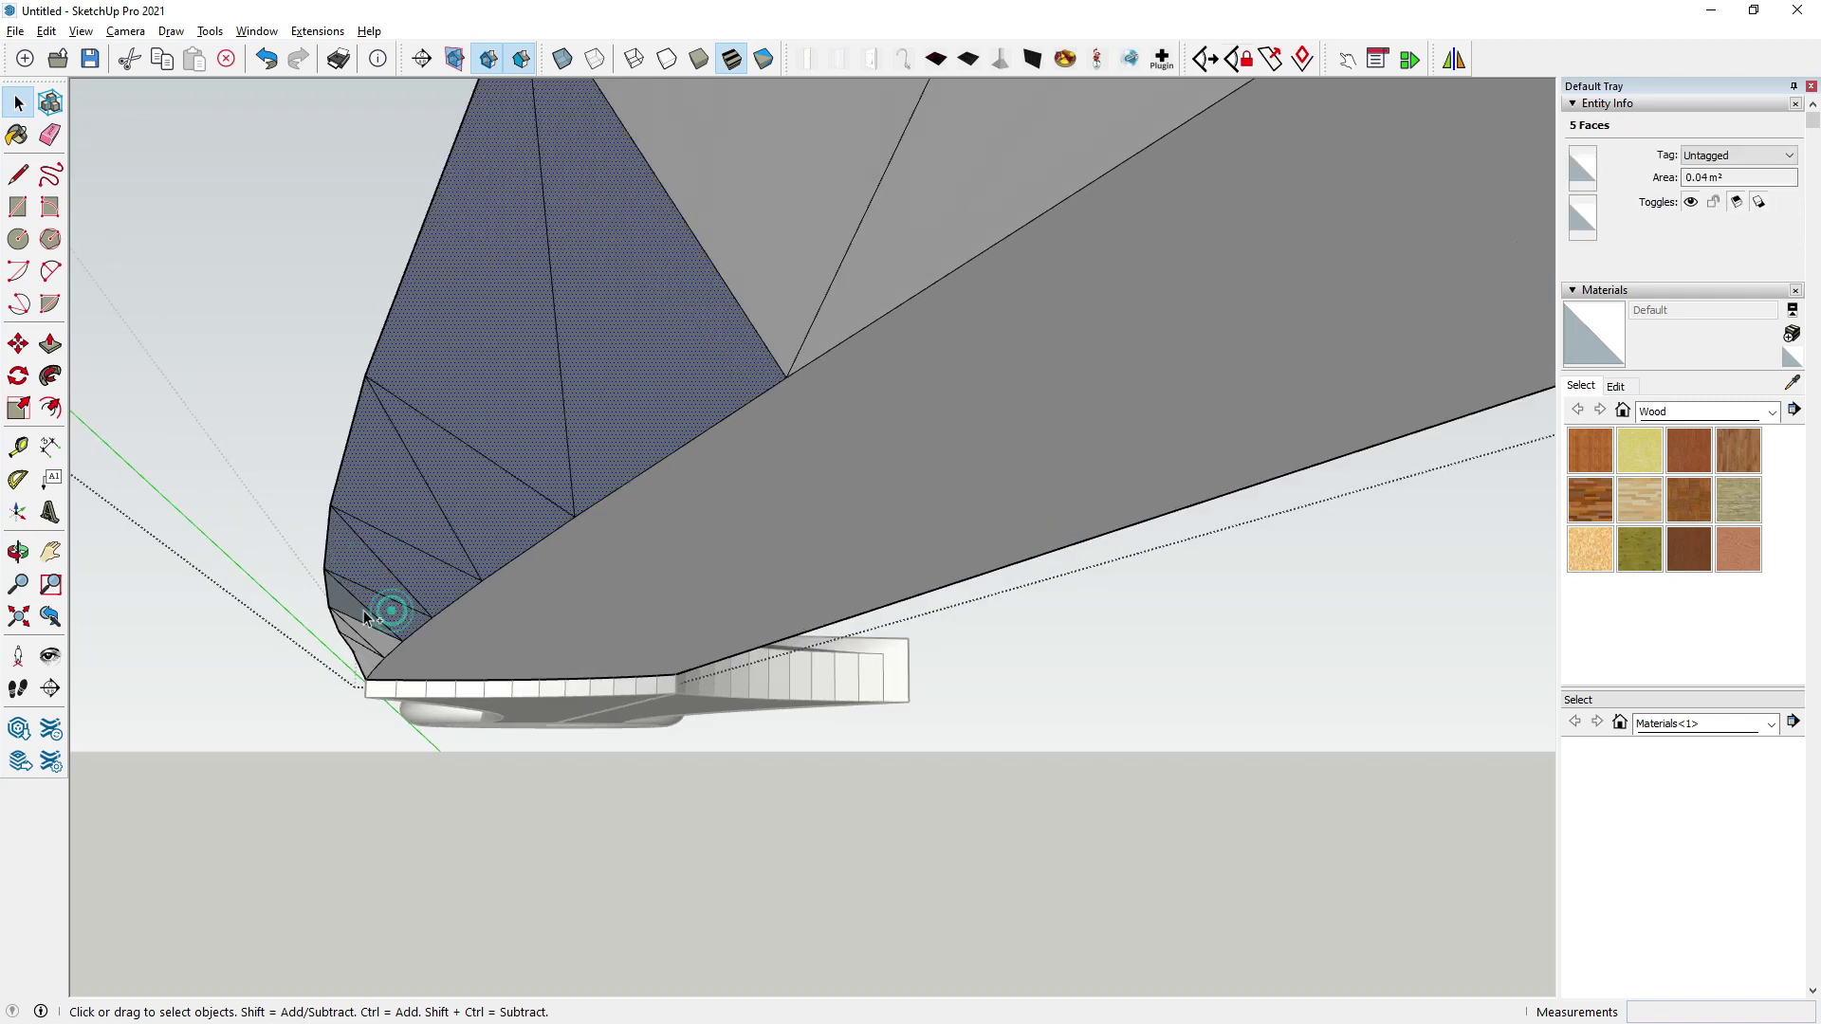
right_click(351, 605)
left_click(412, 359)
scroll(845, 357, "down", 5)
Erase the stray diagonal and vertical edges along the bevel.
key("e")
left_click_drag(396, 603, 668, 546)
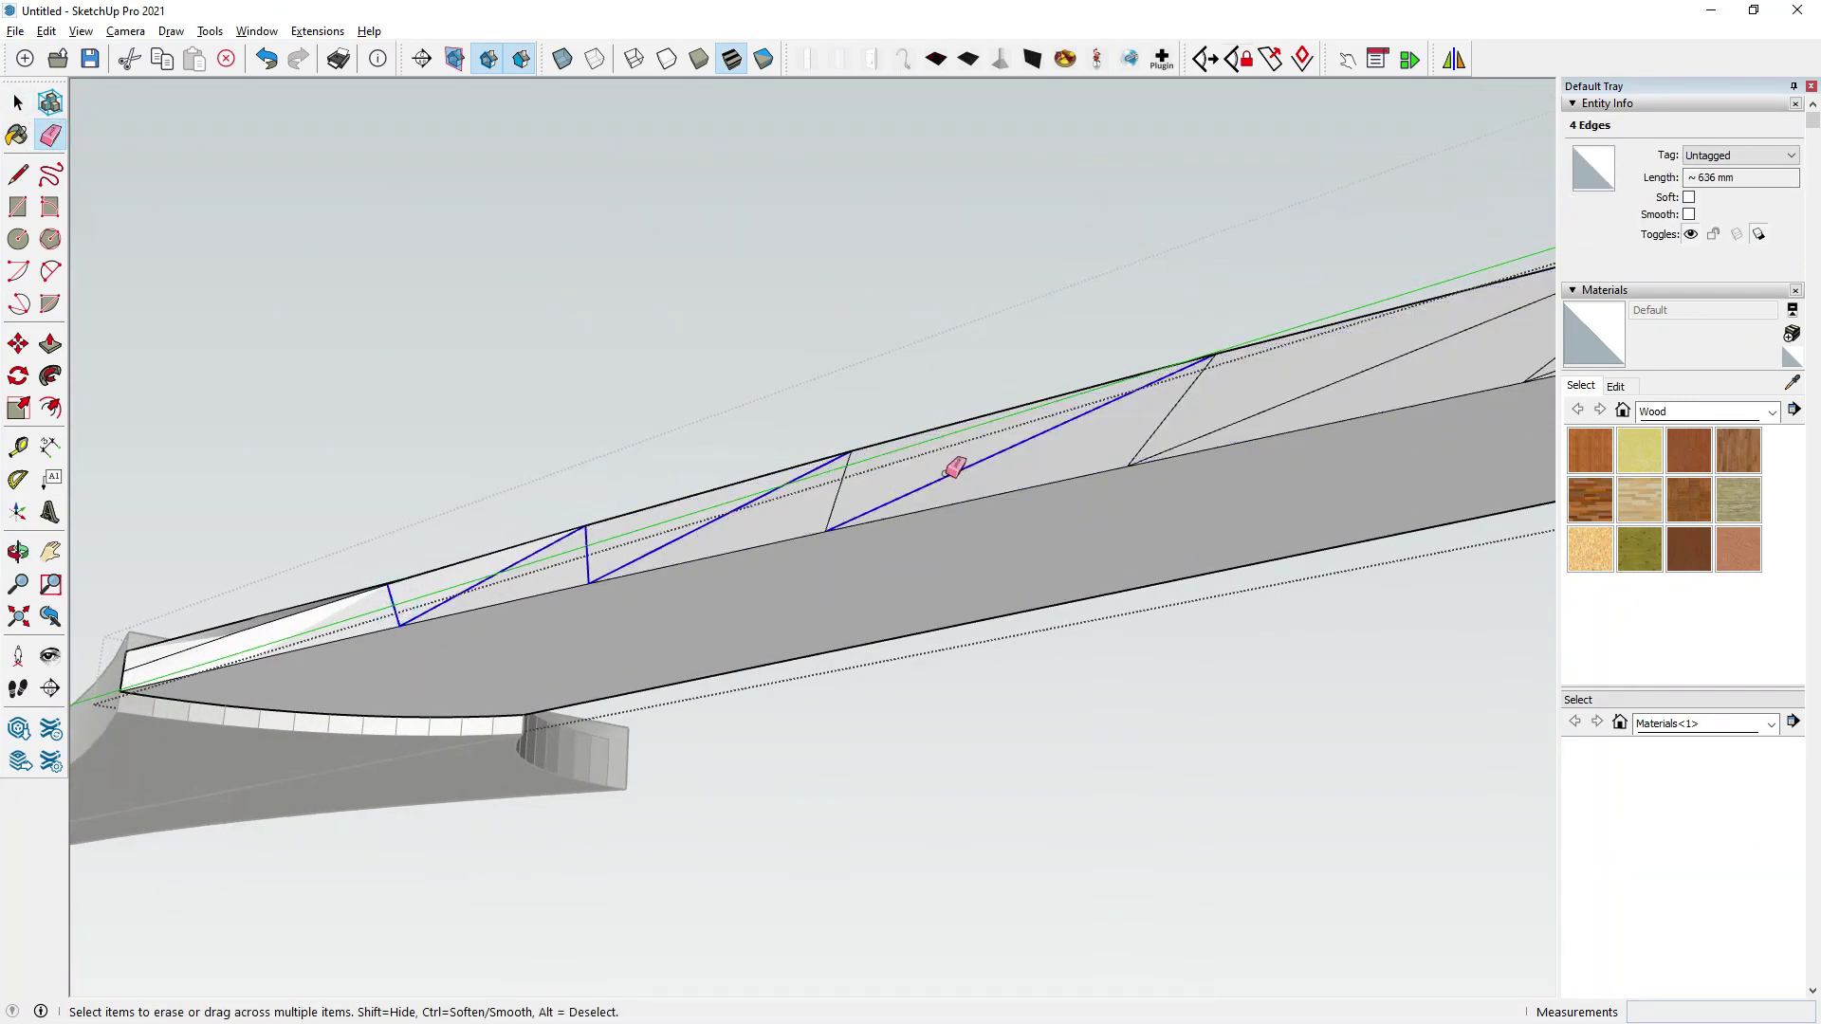
left_click_drag(954, 468, 1179, 406)
mouse_move(1179, 406)
middle_mouse_down()
mouse_move(578, 550)
mouse_move(1037, 460)
middle_mouse_up()
left_click_drag(1037, 465, 1483, 385)
mouse_move(1483, 384)
middle_mouse_down()
mouse_move(383, 663)
mouse_move(736, 585)
middle_mouse_up()
left_click_drag(736, 585, 1300, 528)
mouse_move(1300, 527)
middle_mouse_down()
mouse_move(692, 572)
mouse_move(639, 651)
middle_mouse_up()
mouse_move(638, 651)
left_mouse_down()
mouse_move(809, 581)
mouse_move(1163, 532)
left_mouse_up()
Draw an edge on the tip face, closing a new face.
mouse_move(764, 618)
middle_mouse_down()
mouse_move(626, 565)
mouse_move(813, 715)
mouse_move(774, 367)
middle_mouse_up()
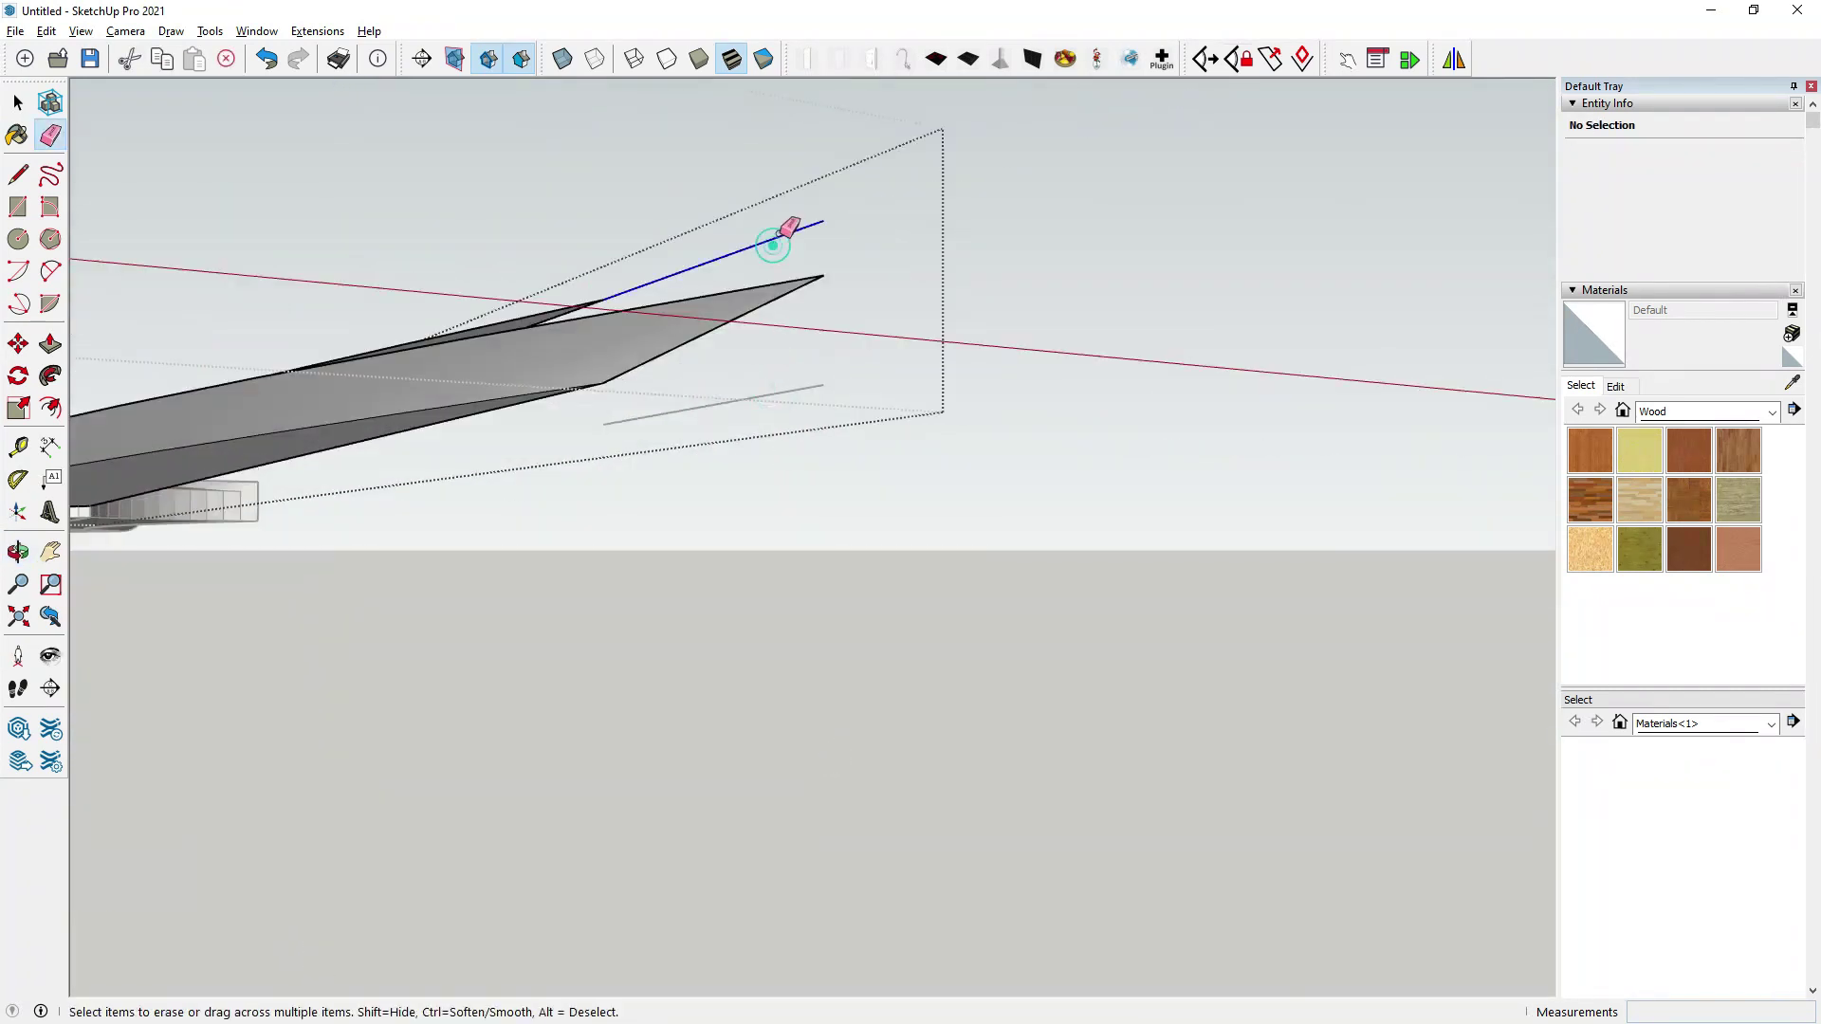
middle_click_drag(773, 246, 285, 183)
key("l")
left_click(550, 276)
mouse_move(865, 493)
middle_mouse_down()
mouse_move(569, 406)
mouse_move(520, 415)
middle_mouse_up()
key("Escape")
left_click(519, 418)
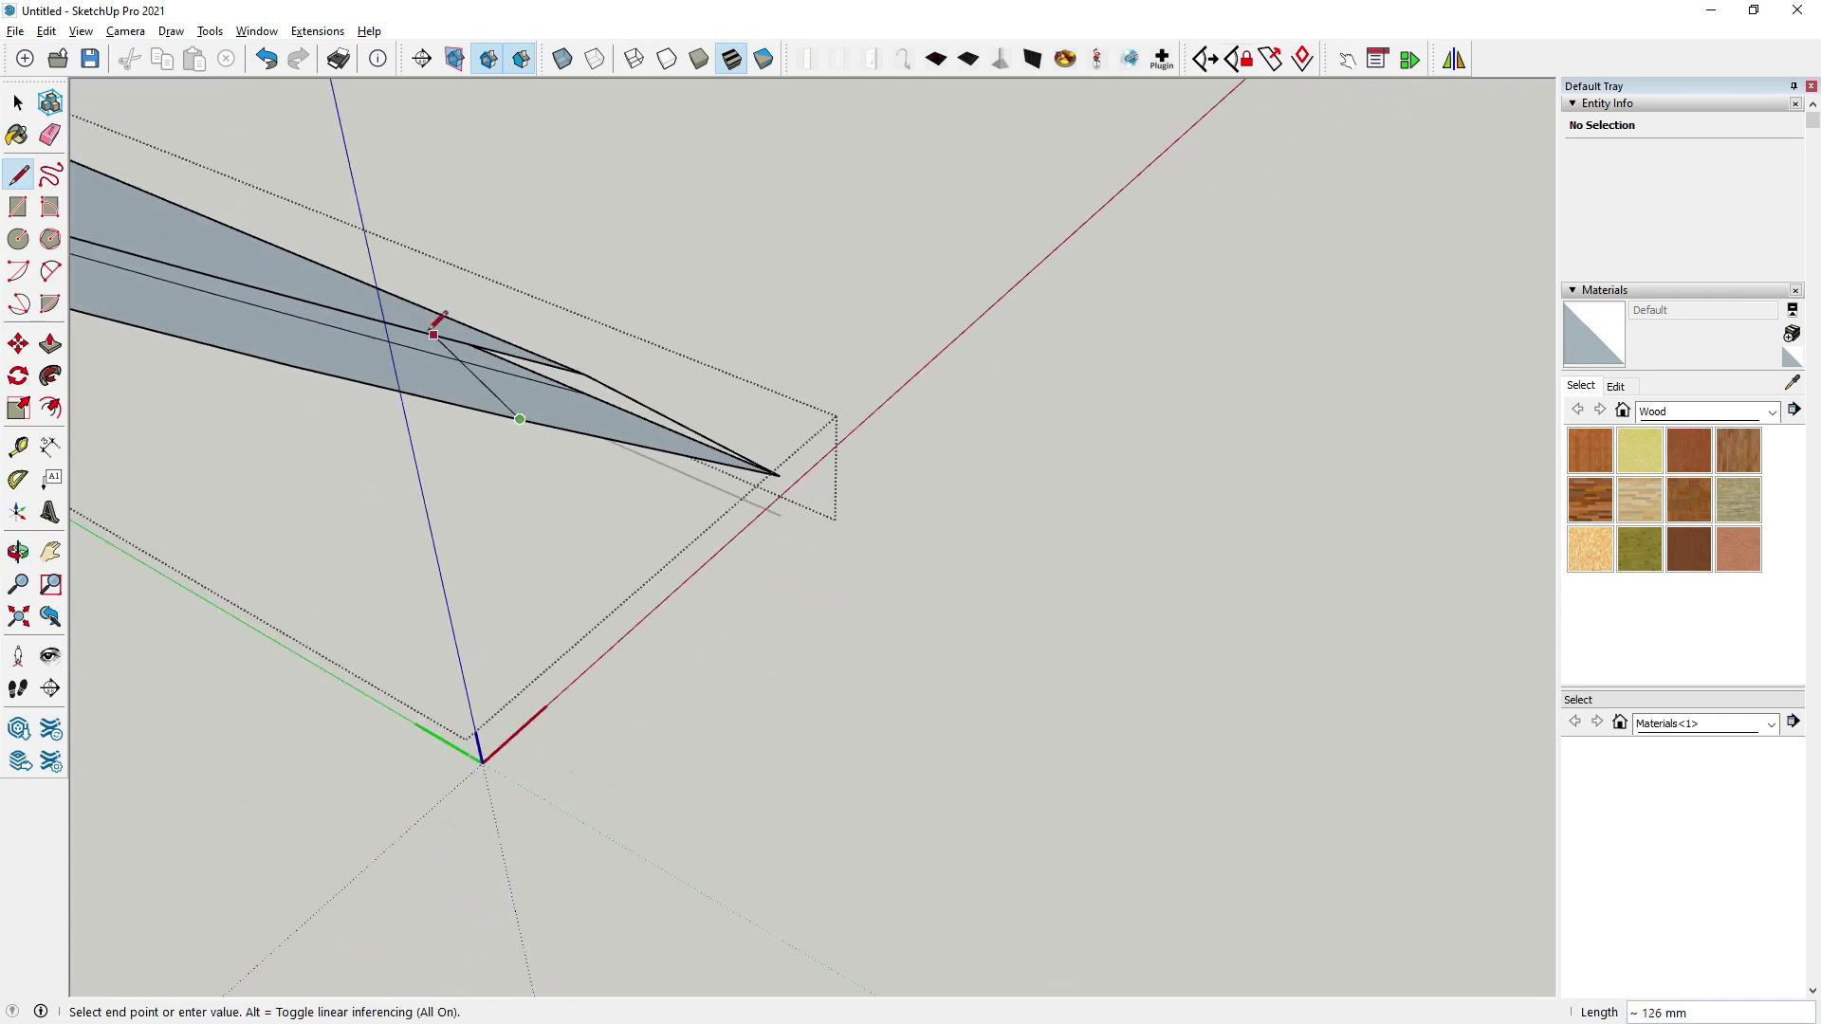
left_click(583, 376)
mouse_move(581, 370)
middle_mouse_down()
mouse_move(797, 143)
mouse_move(439, 281)
mouse_move(510, 536)
mouse_move(732, 492)
mouse_move(676, 484)
middle_mouse_up()
Add short edges near the tip, ending on the lower face edge.
left_click(550, 576)
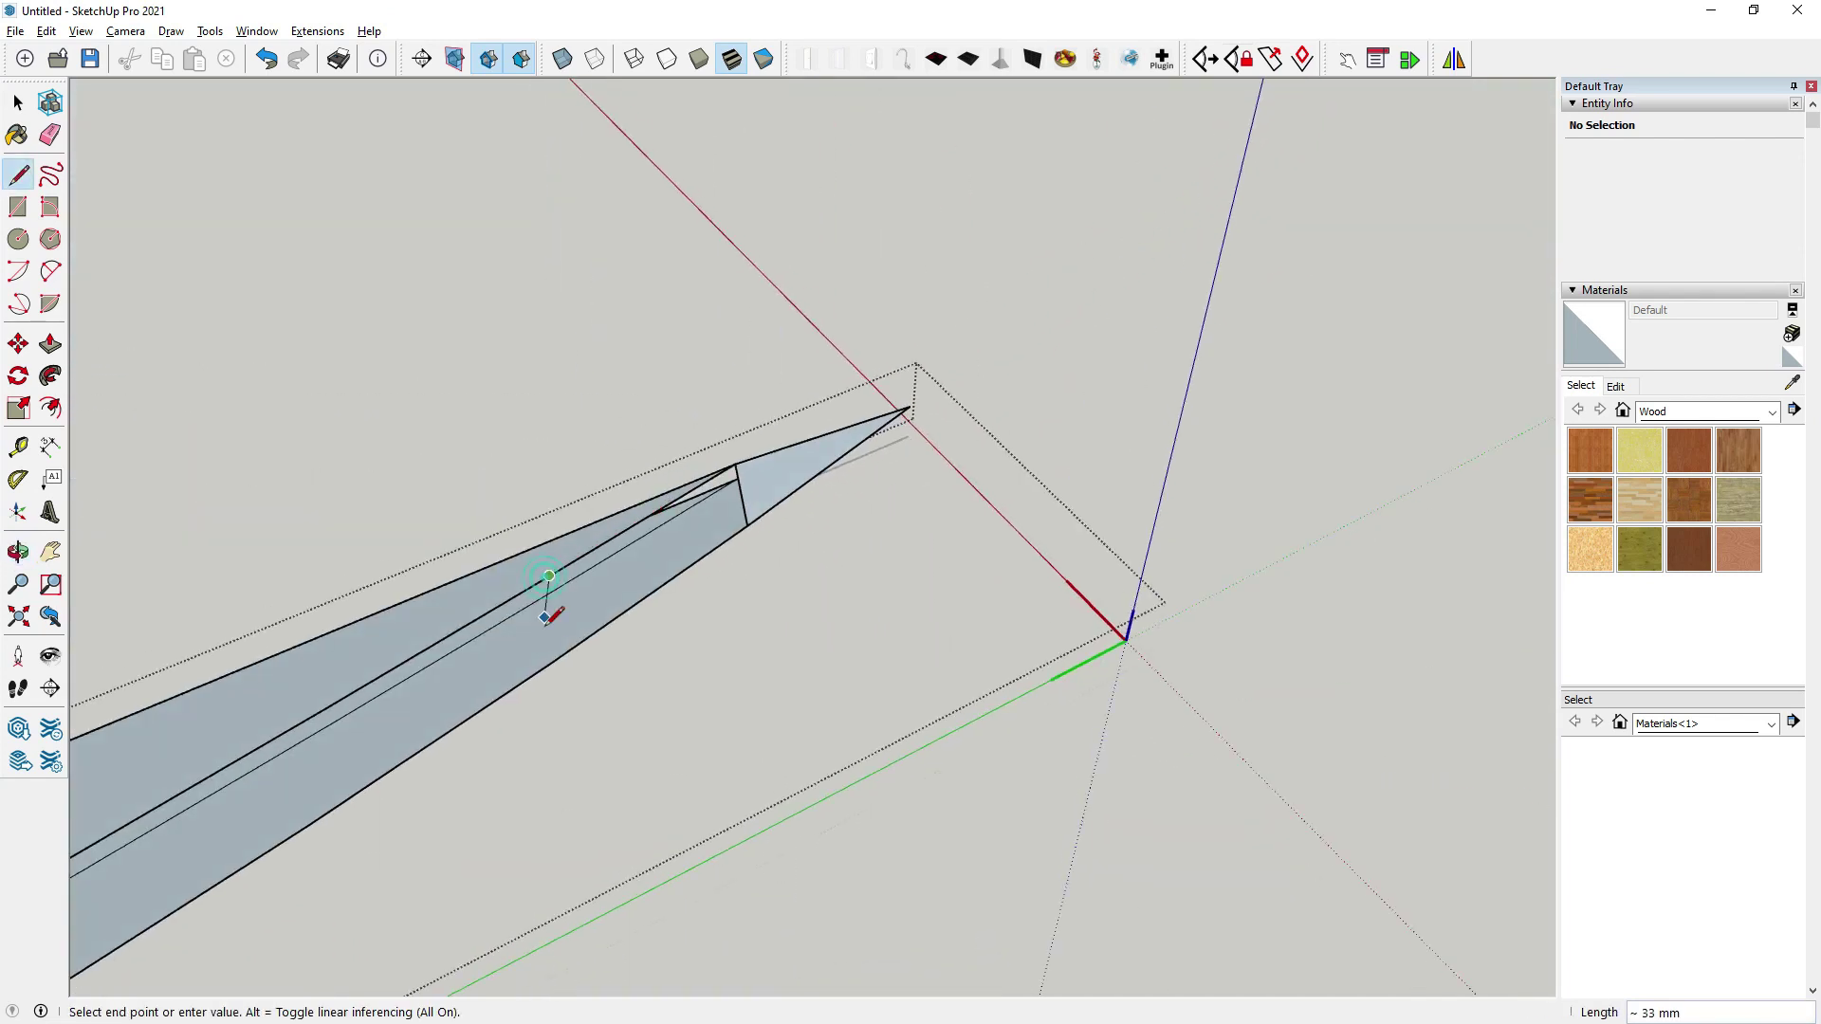
left_click(550, 662)
middle_click_drag(550, 662, 570, 560)
left_click(569, 560)
left_click(756, 508)
mouse_move(756, 509)
middle_mouse_down()
mouse_move(563, 11)
mouse_move(698, 510)
mouse_move(987, 493)
mouse_move(692, 581)
mouse_move(567, 567)
middle_mouse_up()
left_click(525, 623)
left_click(567, 569)
left_click(701, 593)
mouse_move(701, 593)
middle_mouse_down()
mouse_move(650, 573)
mouse_move(747, 556)
middle_mouse_up()
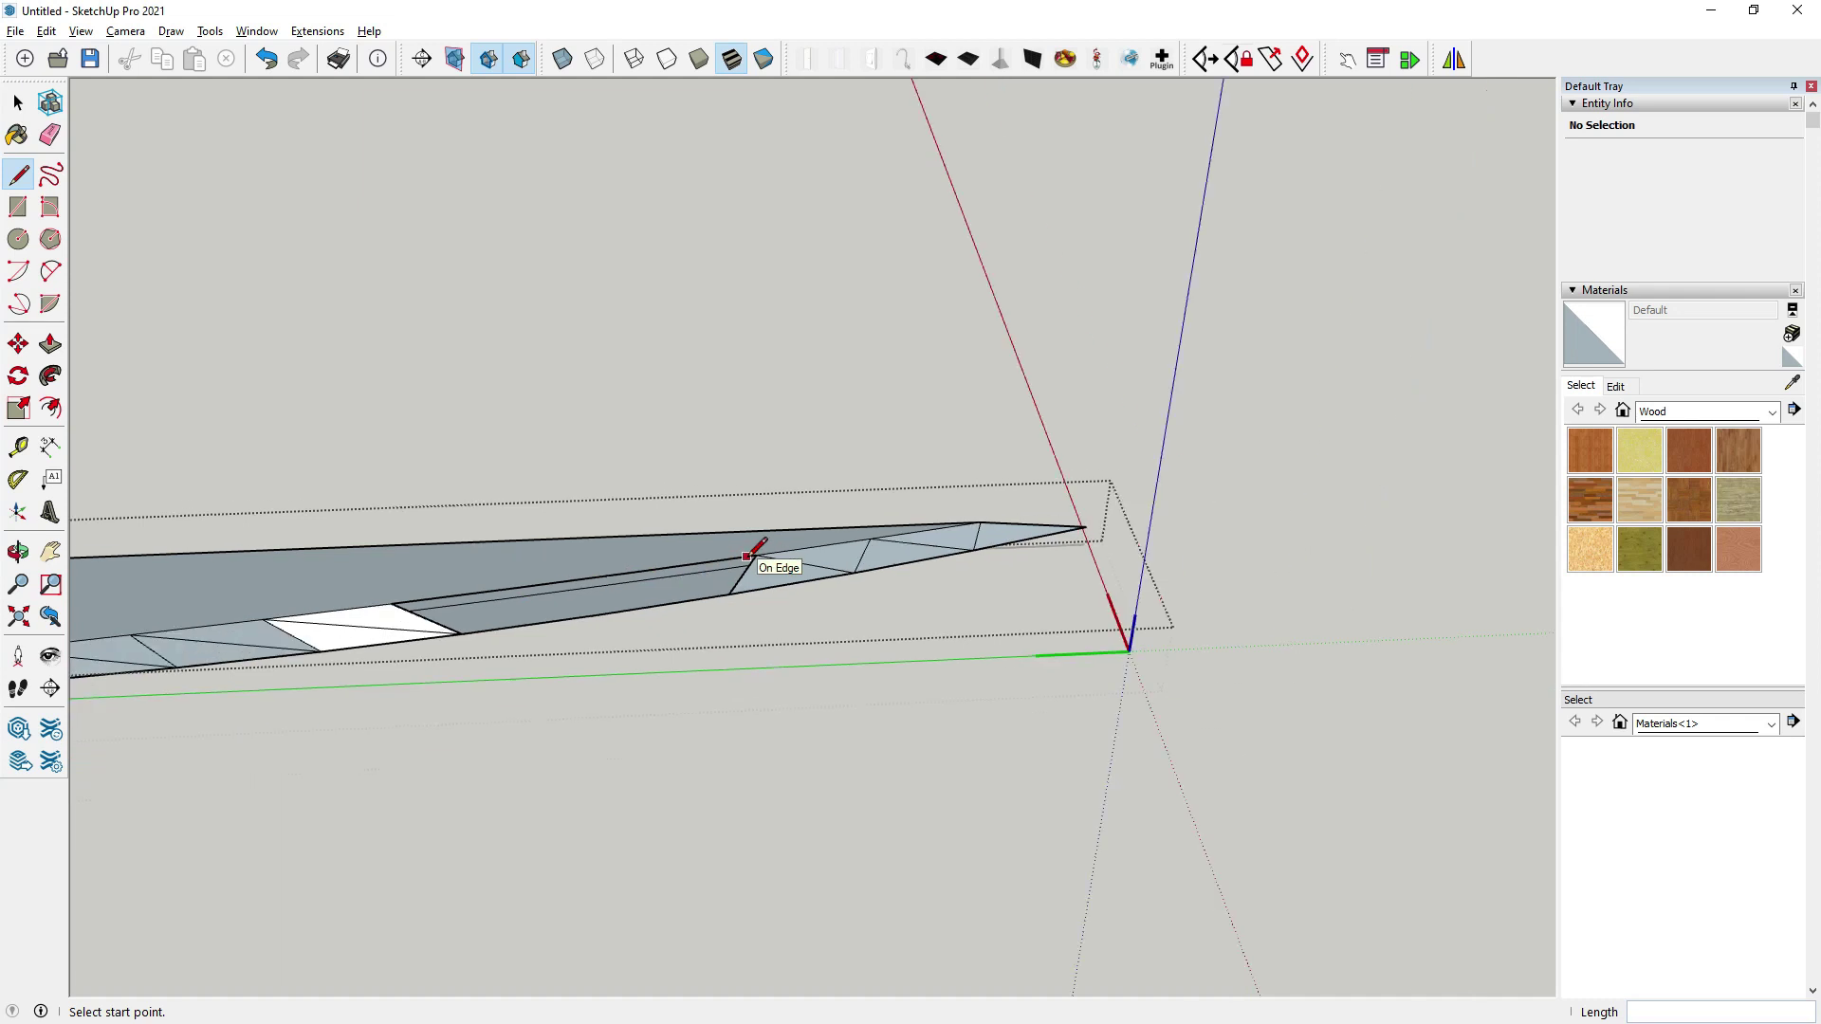
scroll(747, 557, "up", 1)
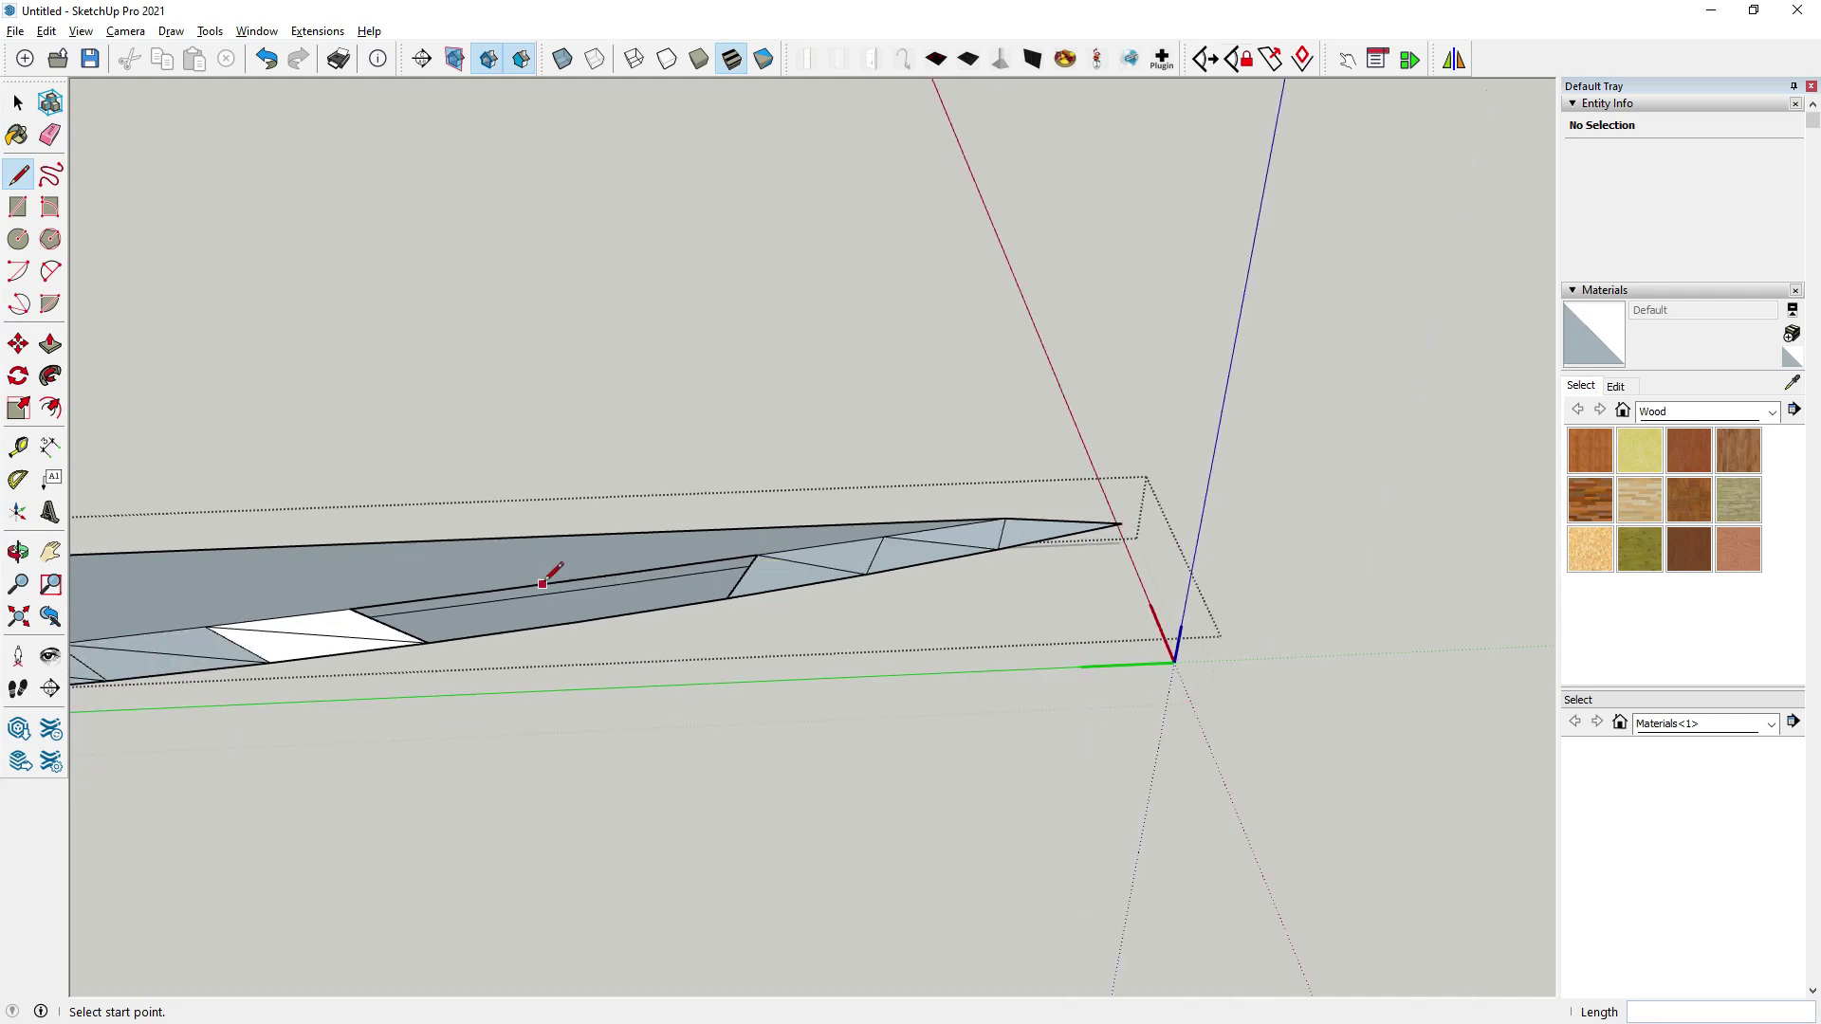
Close the remaining triangular faces along the bevel up to the tip.
left_click(491, 591)
left_click(628, 572)
left_click(727, 598)
left_click(490, 591)
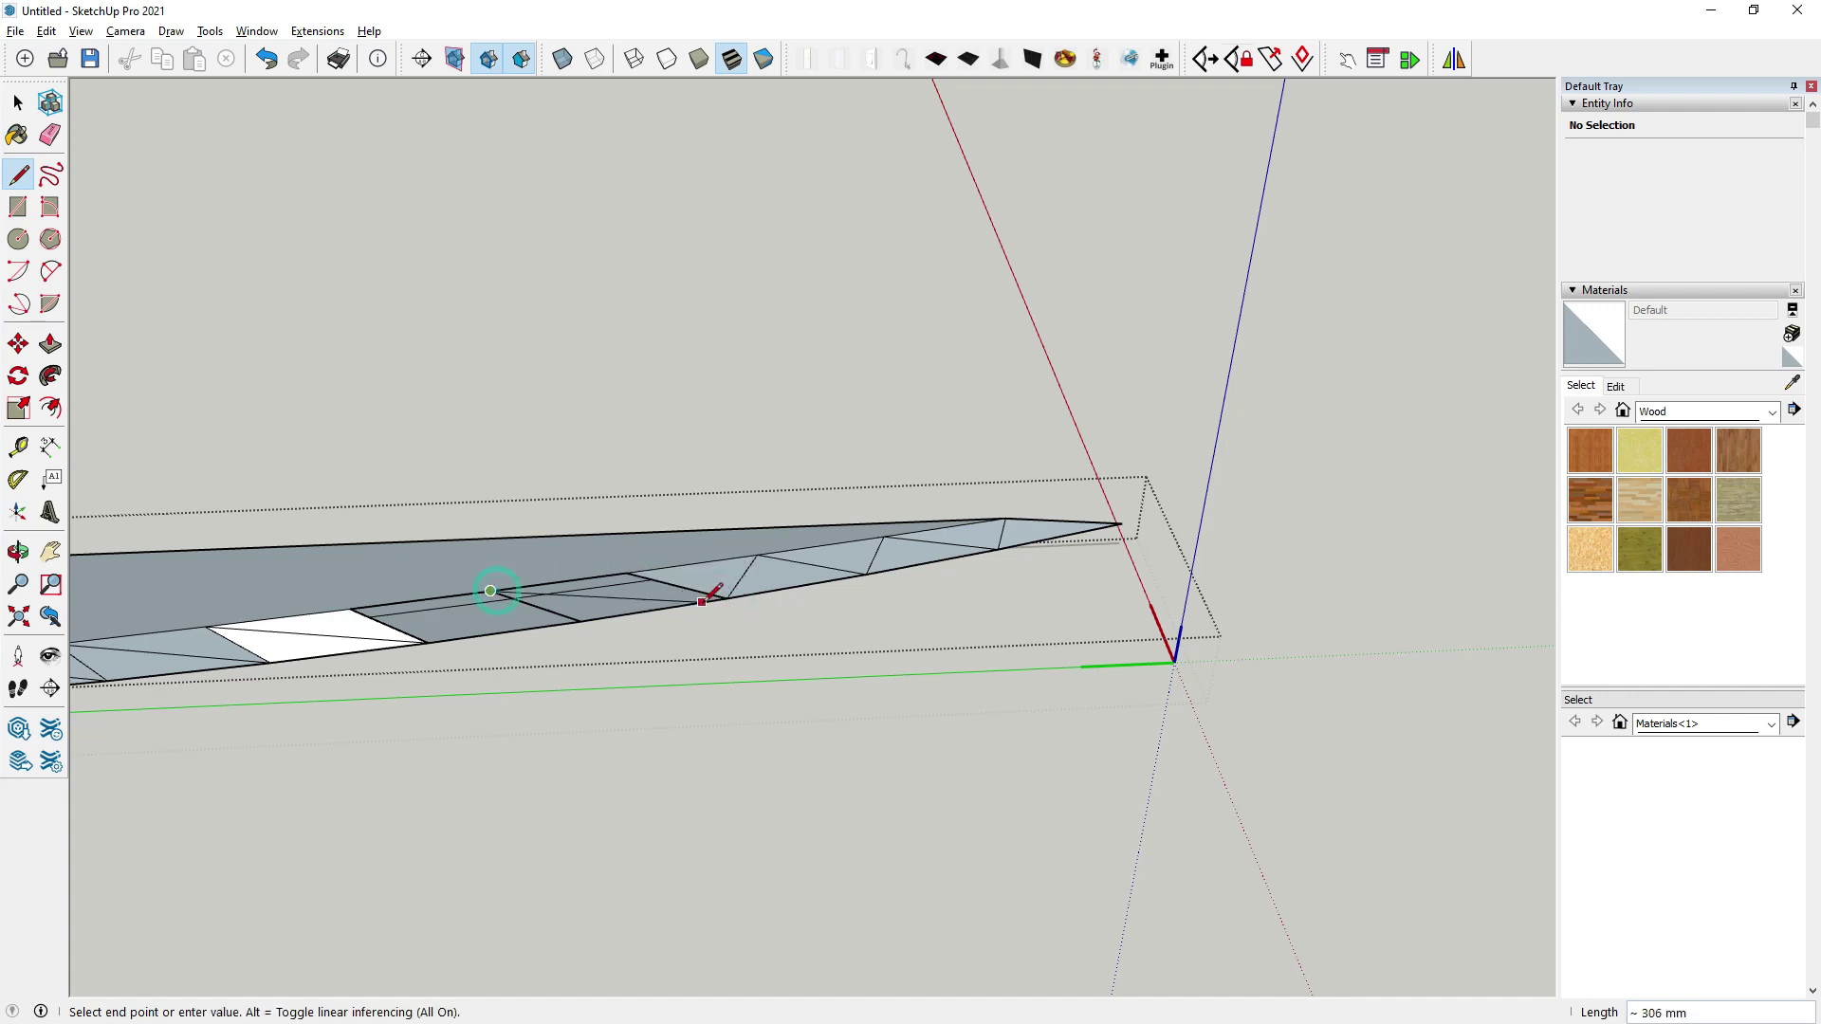
left_click(727, 597)
left_click(350, 608)
left_click(564, 623)
Select the faces along the bevel strip and reverse them to show white fronts.
key("space")
mouse_move(564, 623)
middle_mouse_down()
mouse_move(1147, 391)
mouse_move(384, 702)
mouse_move(638, 630)
middle_mouse_up()
left_click(376, 690)
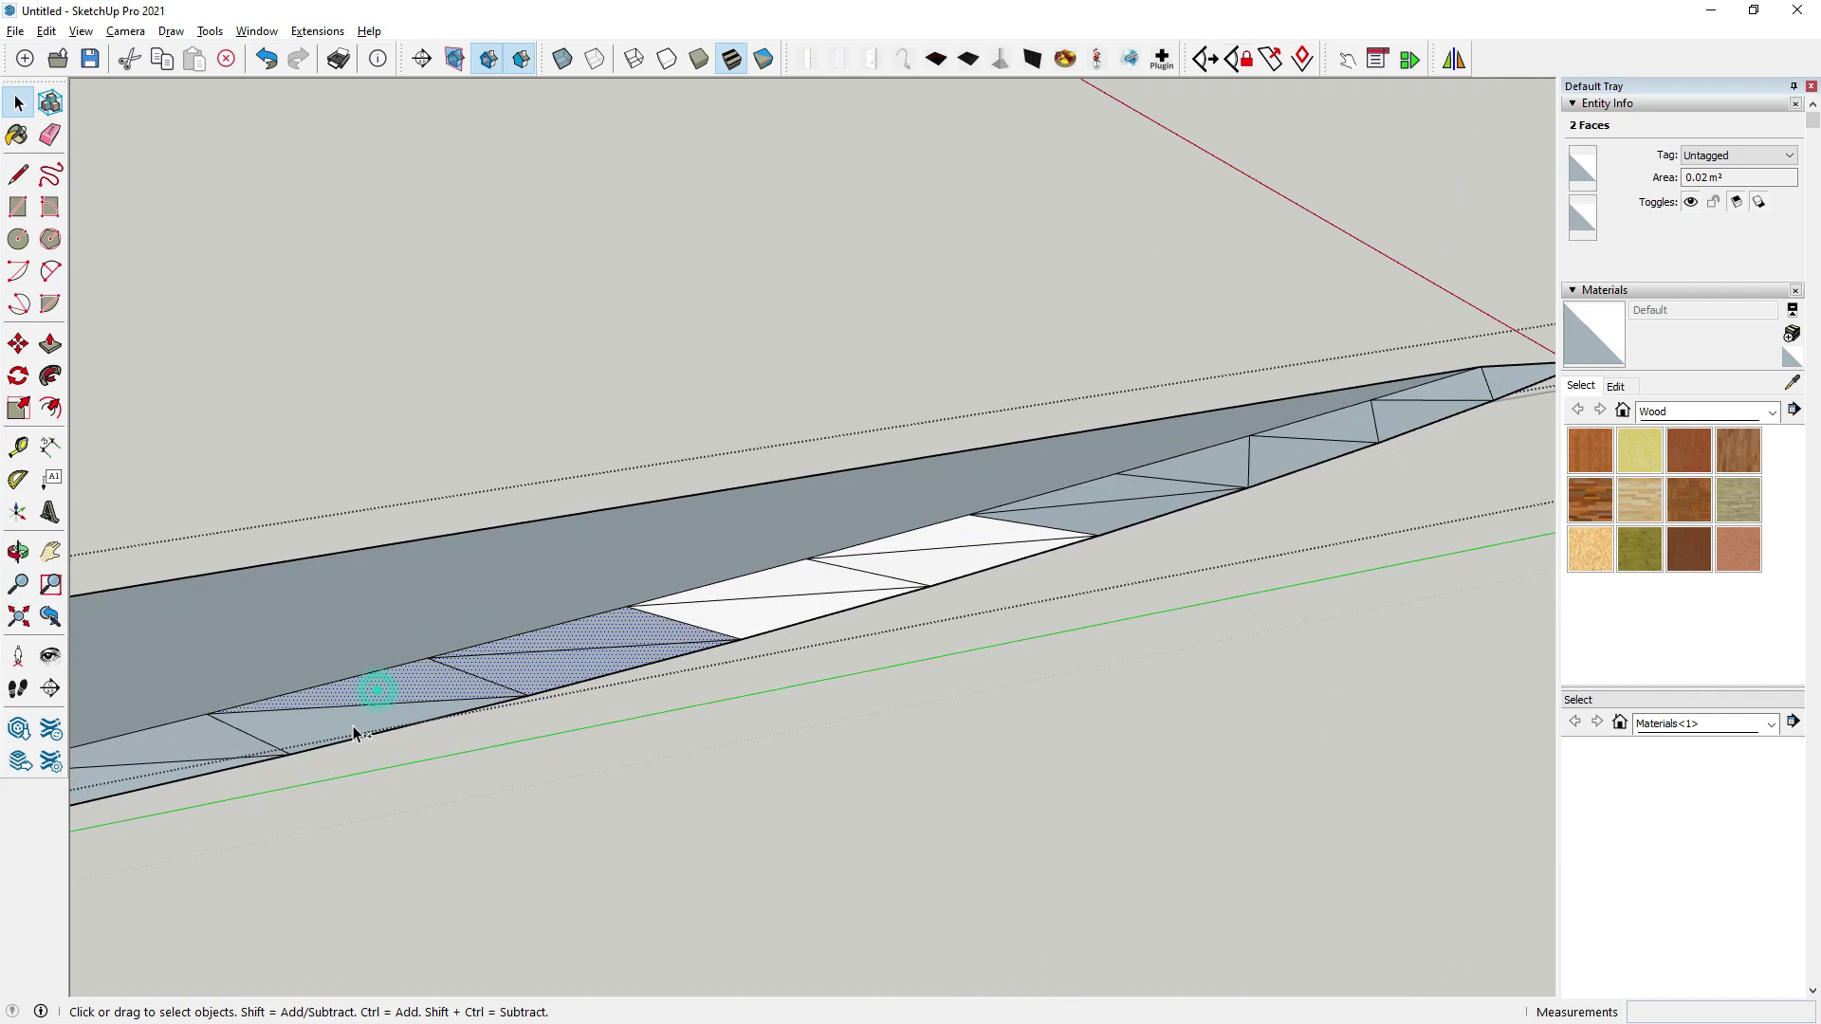
left_click(114, 789, "ctrl")
middle_click_drag(1043, 531, 1095, 510)
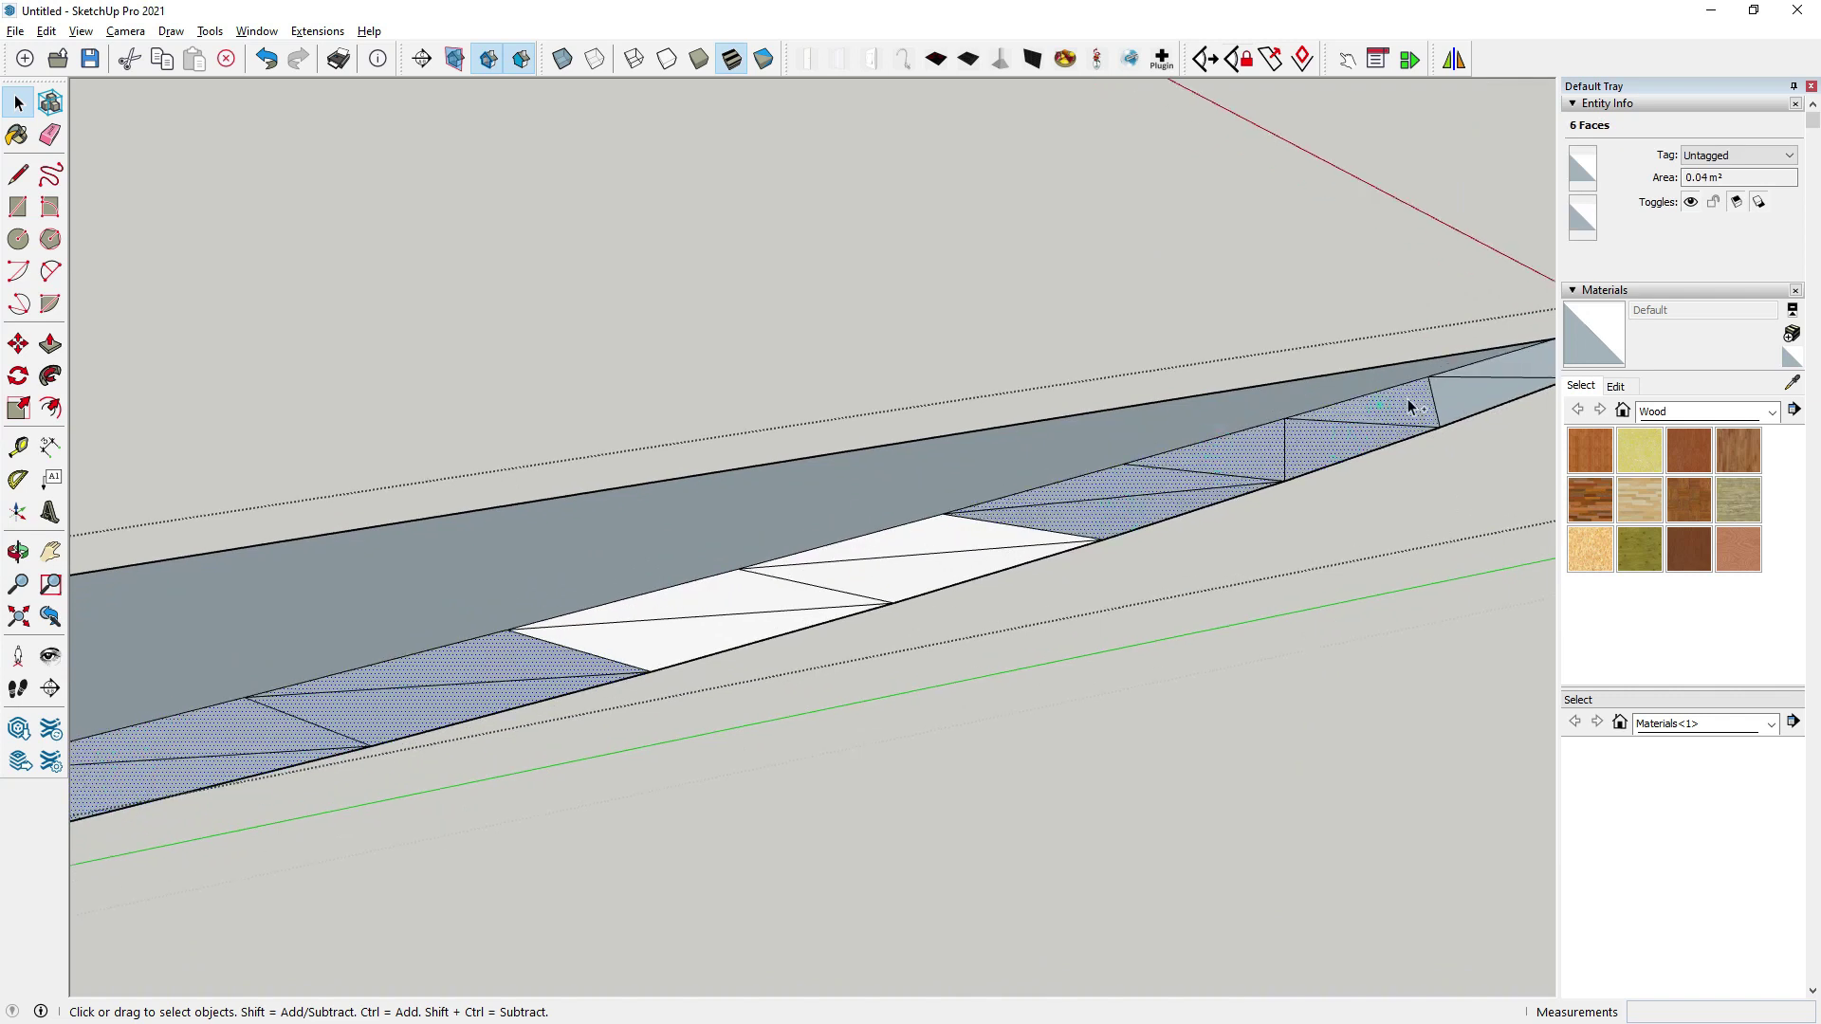
middle_click_drag(1409, 406, 1425, 398)
right_click(1426, 396)
left_click(1499, 603)
mouse_move(1499, 605)
middle_mouse_down()
mouse_move(850, 662)
mouse_move(330, 462)
middle_mouse_up()
Erase the diagonal edges crossing the blade strip.
scroll(407, 669, "up", 3)
key("e")
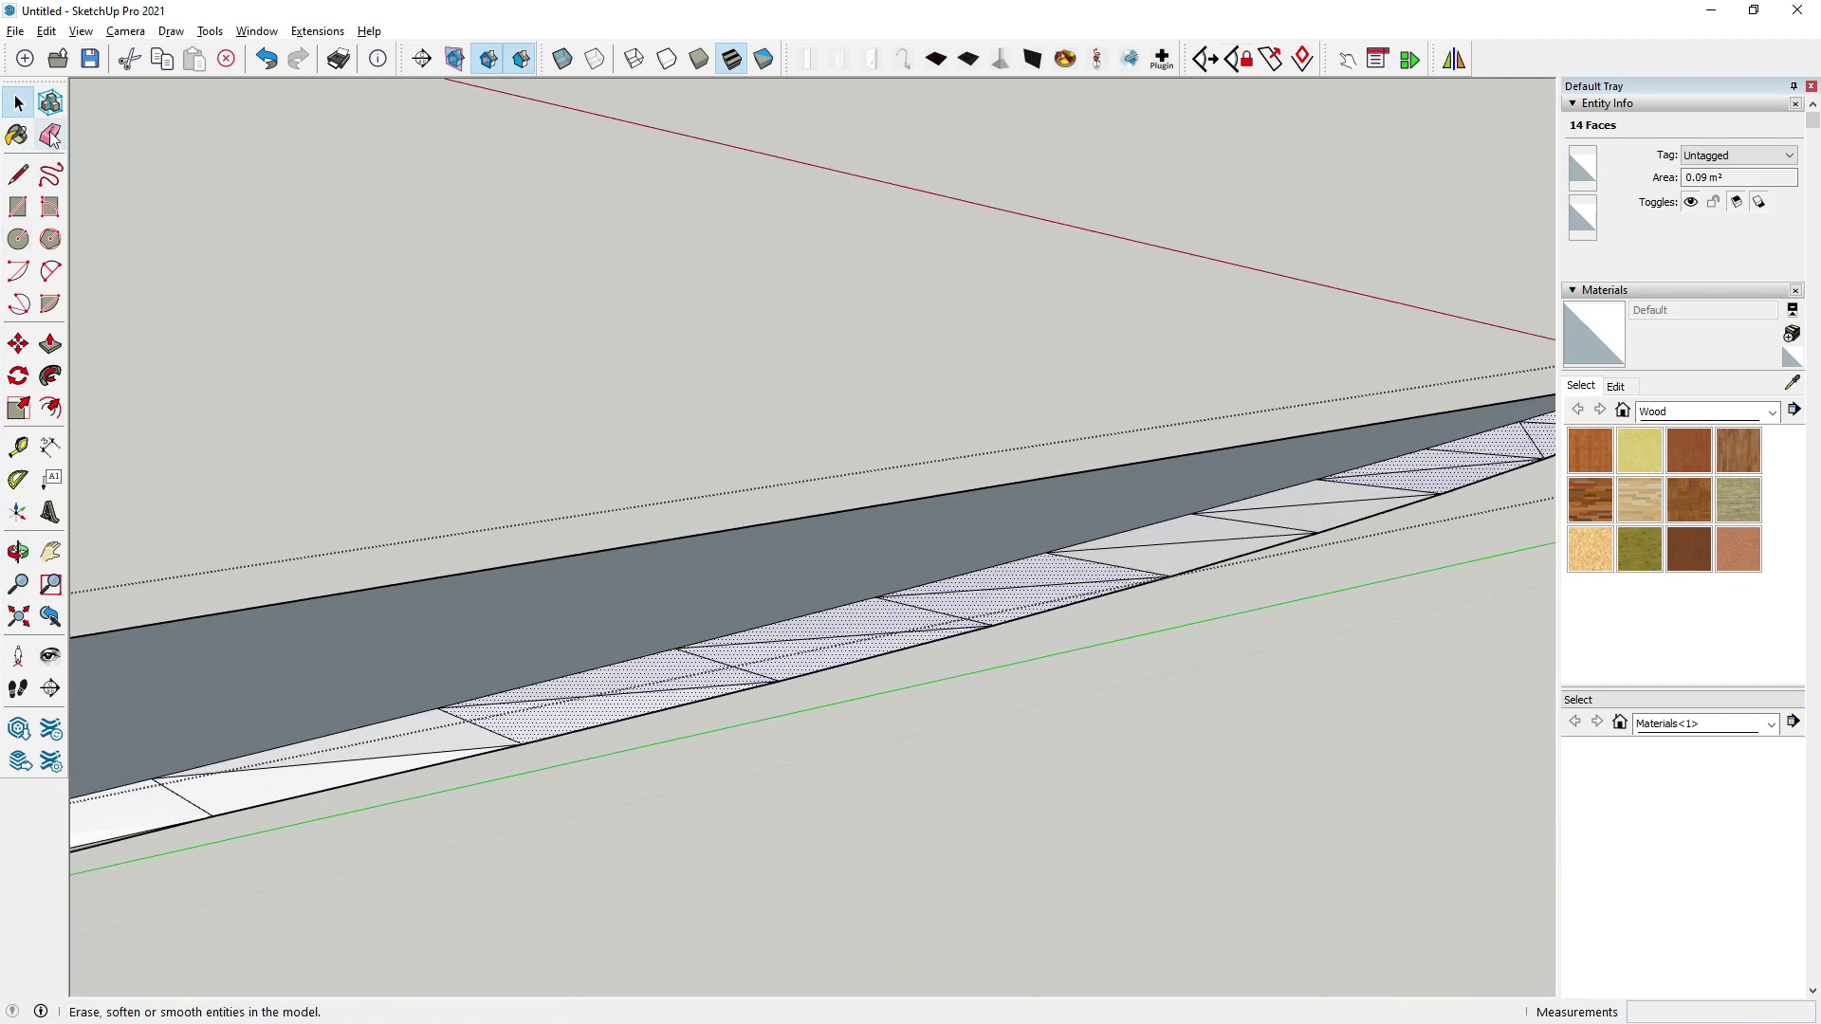
scroll(183, 801, "up", 2)
left_click_drag(517, 735, 757, 668)
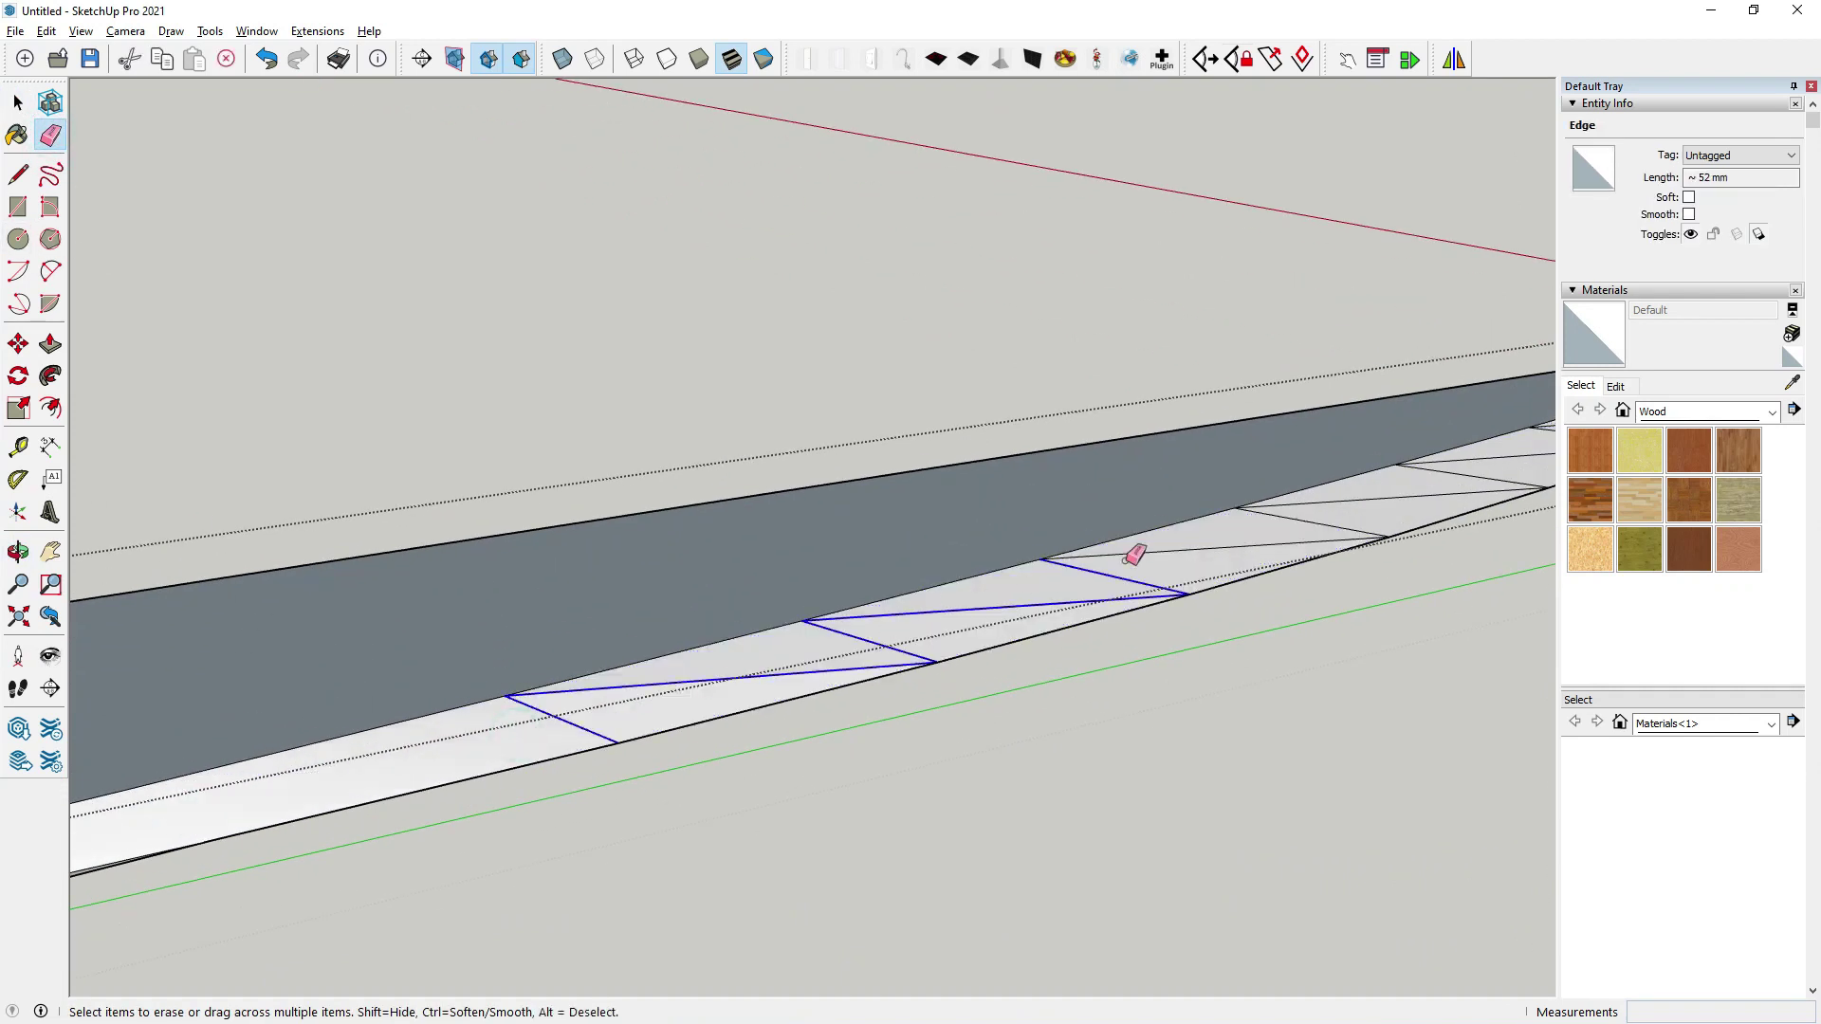
left_click_drag(1475, 464, 1478, 466)
scroll(447, 841, "down", 3)
scroll(1040, 649, "down", 2)
left_click_drag(743, 679, 853, 636)
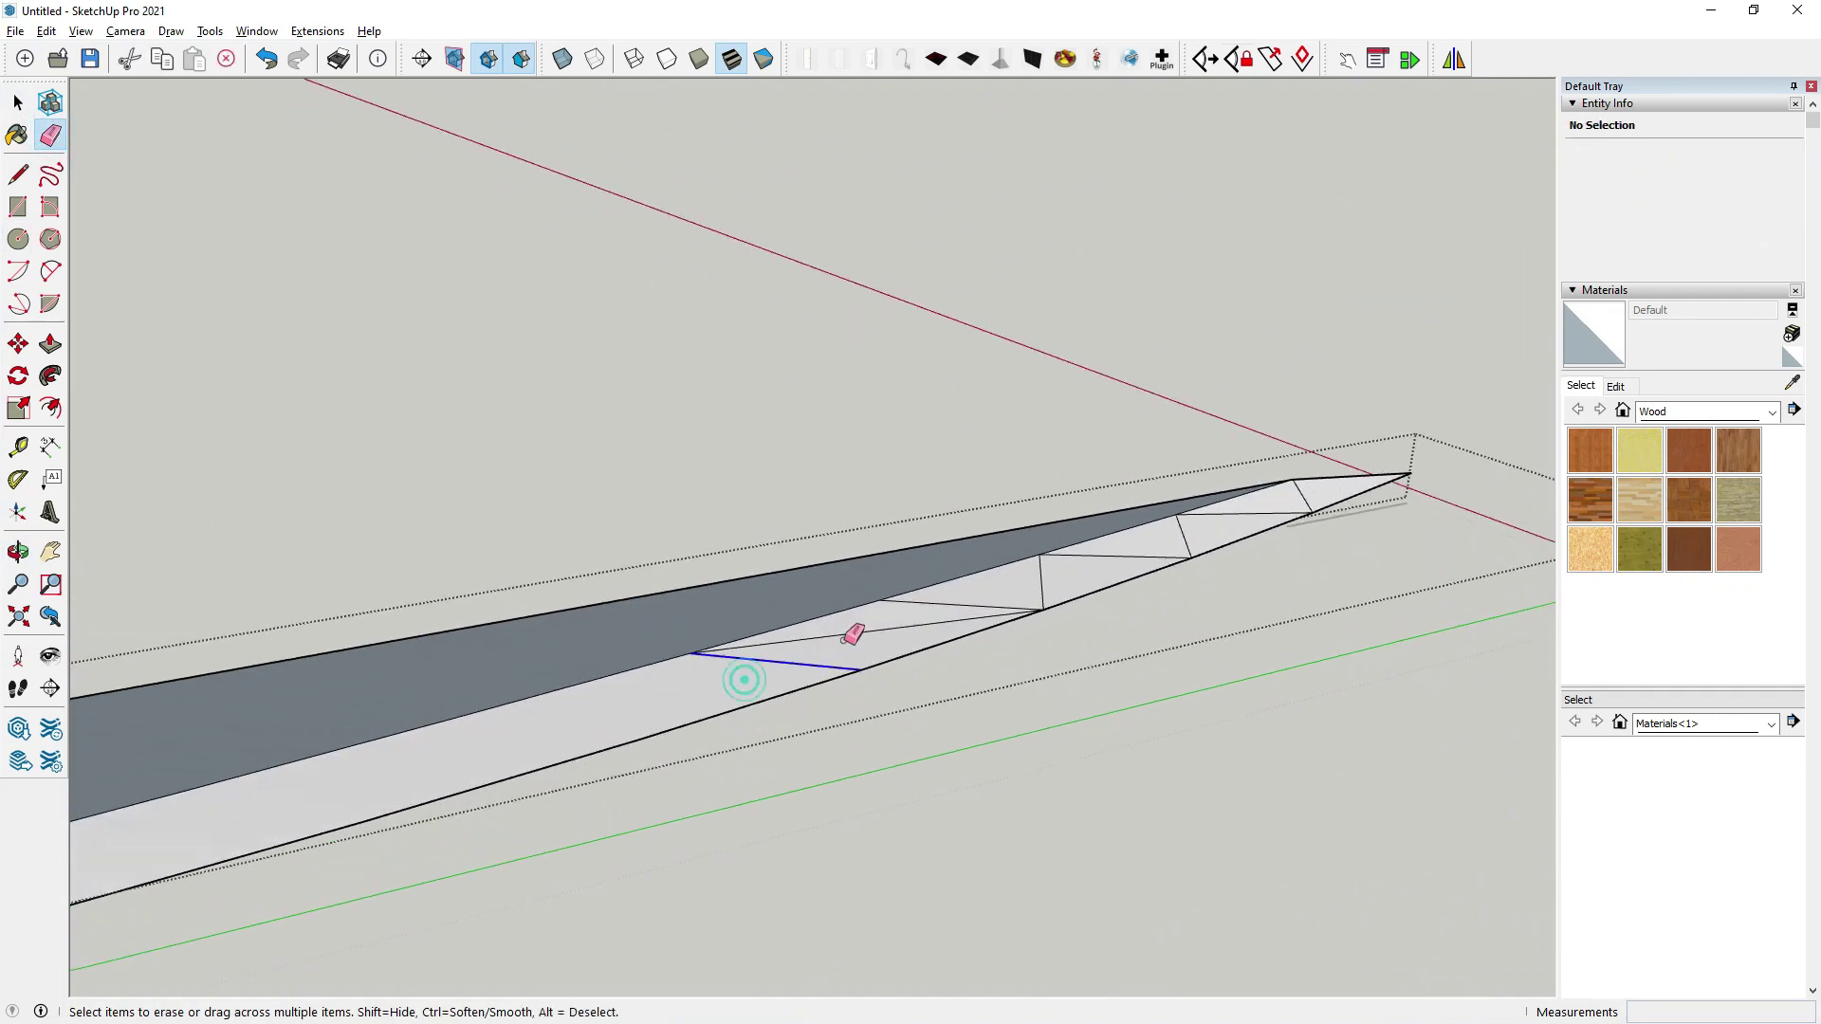
left_click_drag(1172, 543, 1310, 492)
middle_click_drag(1309, 491, 280, 363)
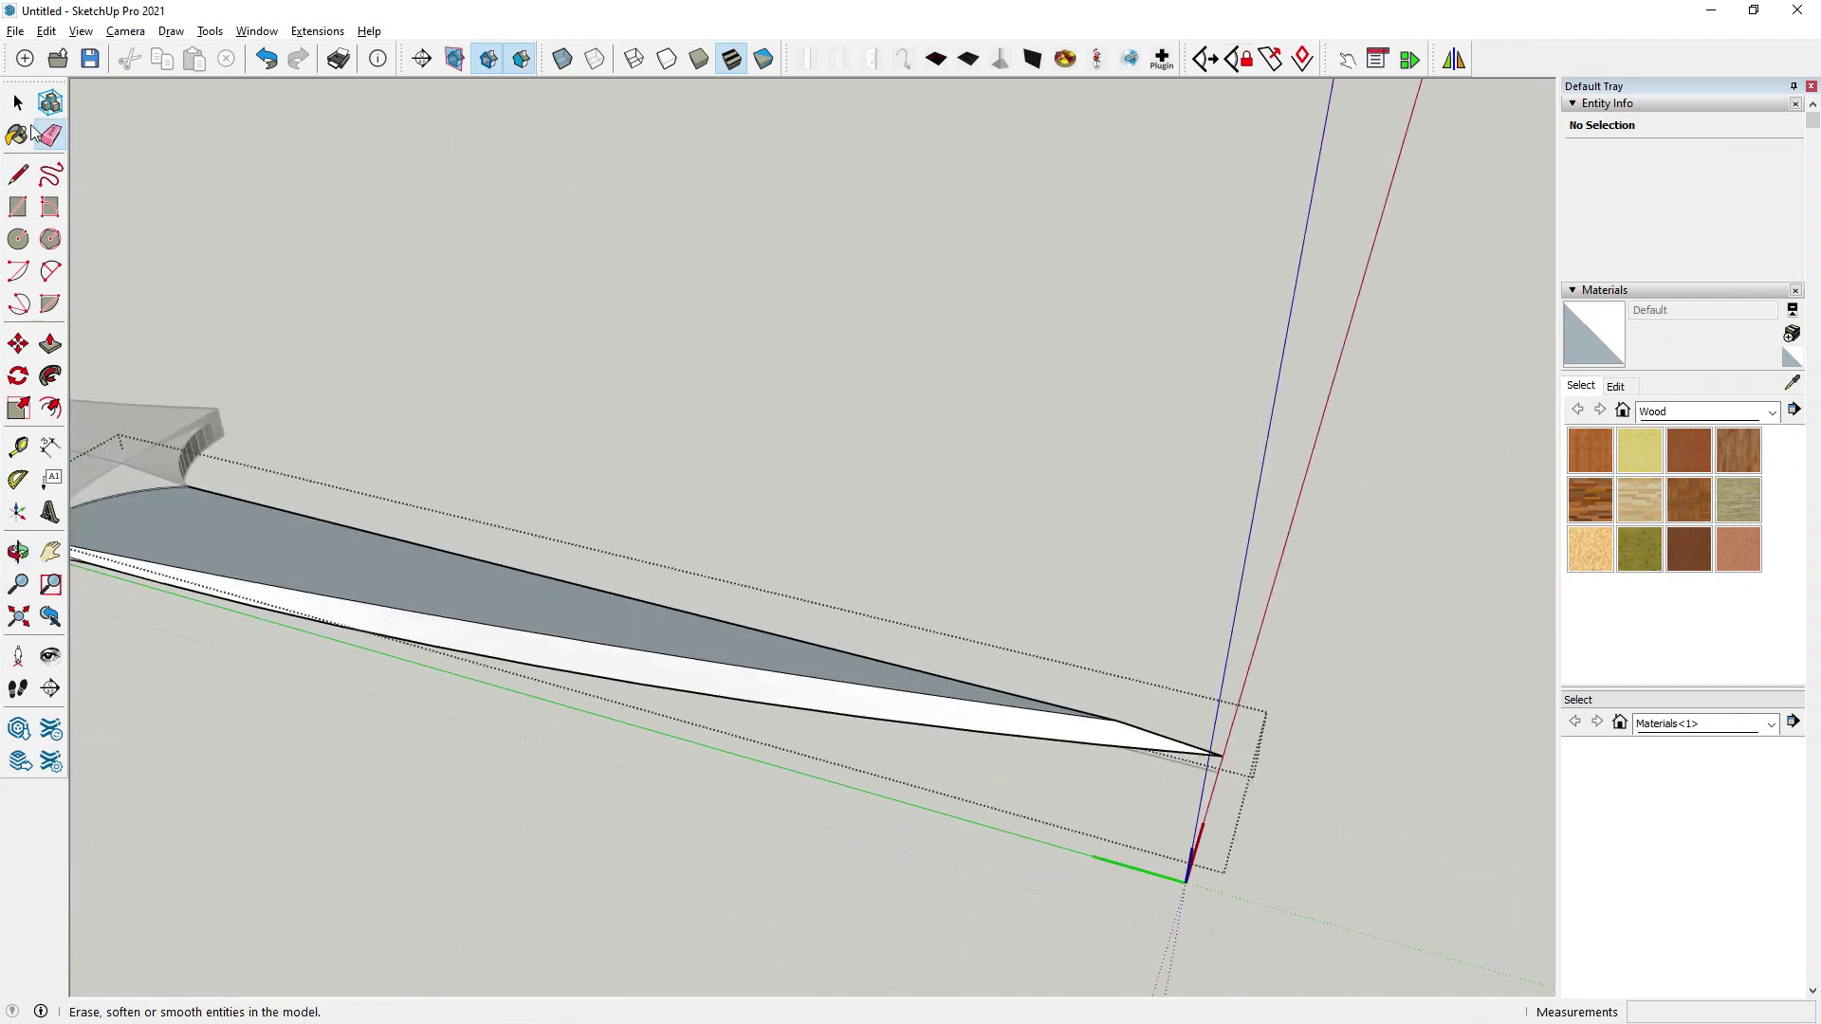
Reverse the blade face so its orientation is flipped.
right_click(220, 553)
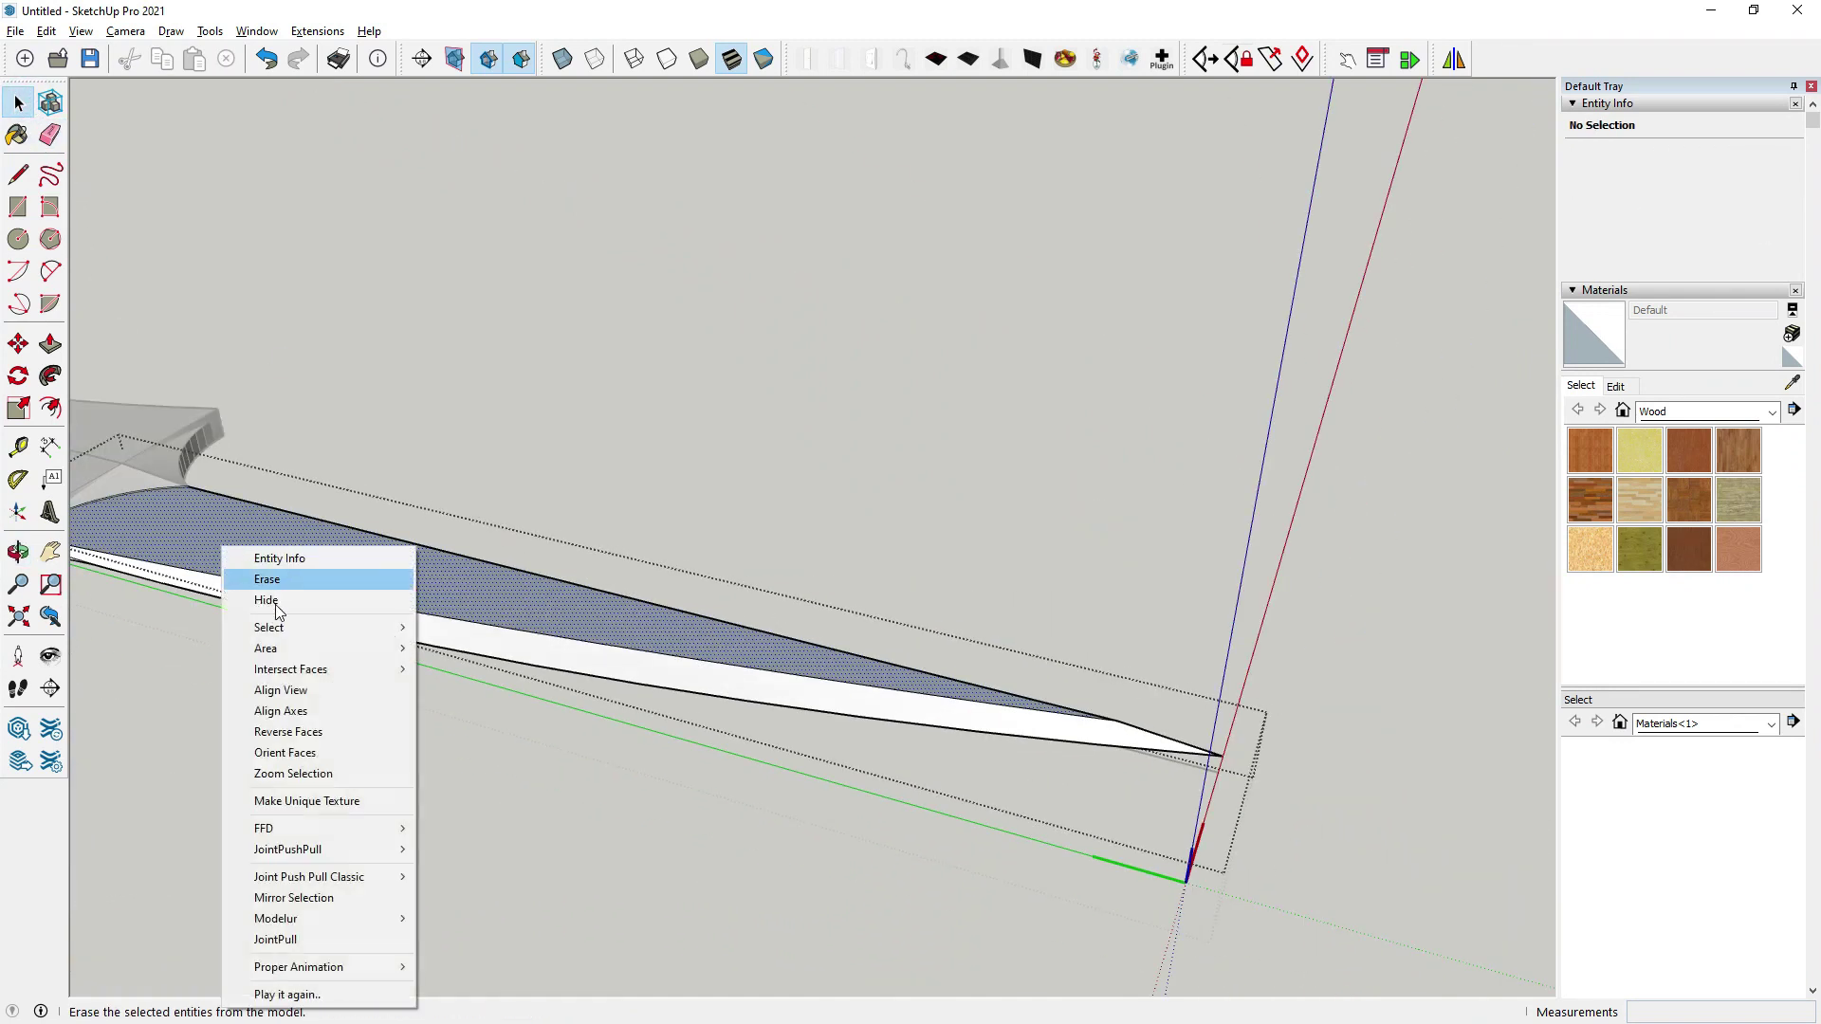
left_click(282, 728)
mouse_move(283, 730)
middle_mouse_down()
mouse_move(480, 403)
mouse_move(568, 645)
mouse_move(653, 720)
mouse_move(721, 863)
mouse_move(725, 549)
mouse_move(621, 808)
mouse_move(460, 420)
mouse_move(578, 571)
middle_mouse_up()
left_click(725, 549)
scroll(641, 845, "up", 5)
Select the blade-half group and leave it selected outside the group.
left_click(607, 749)
scroll(594, 677, "up", 3)
mouse_move(594, 680)
middle_mouse_down()
mouse_move(610, 512)
mouse_move(679, 358)
middle_mouse_up()
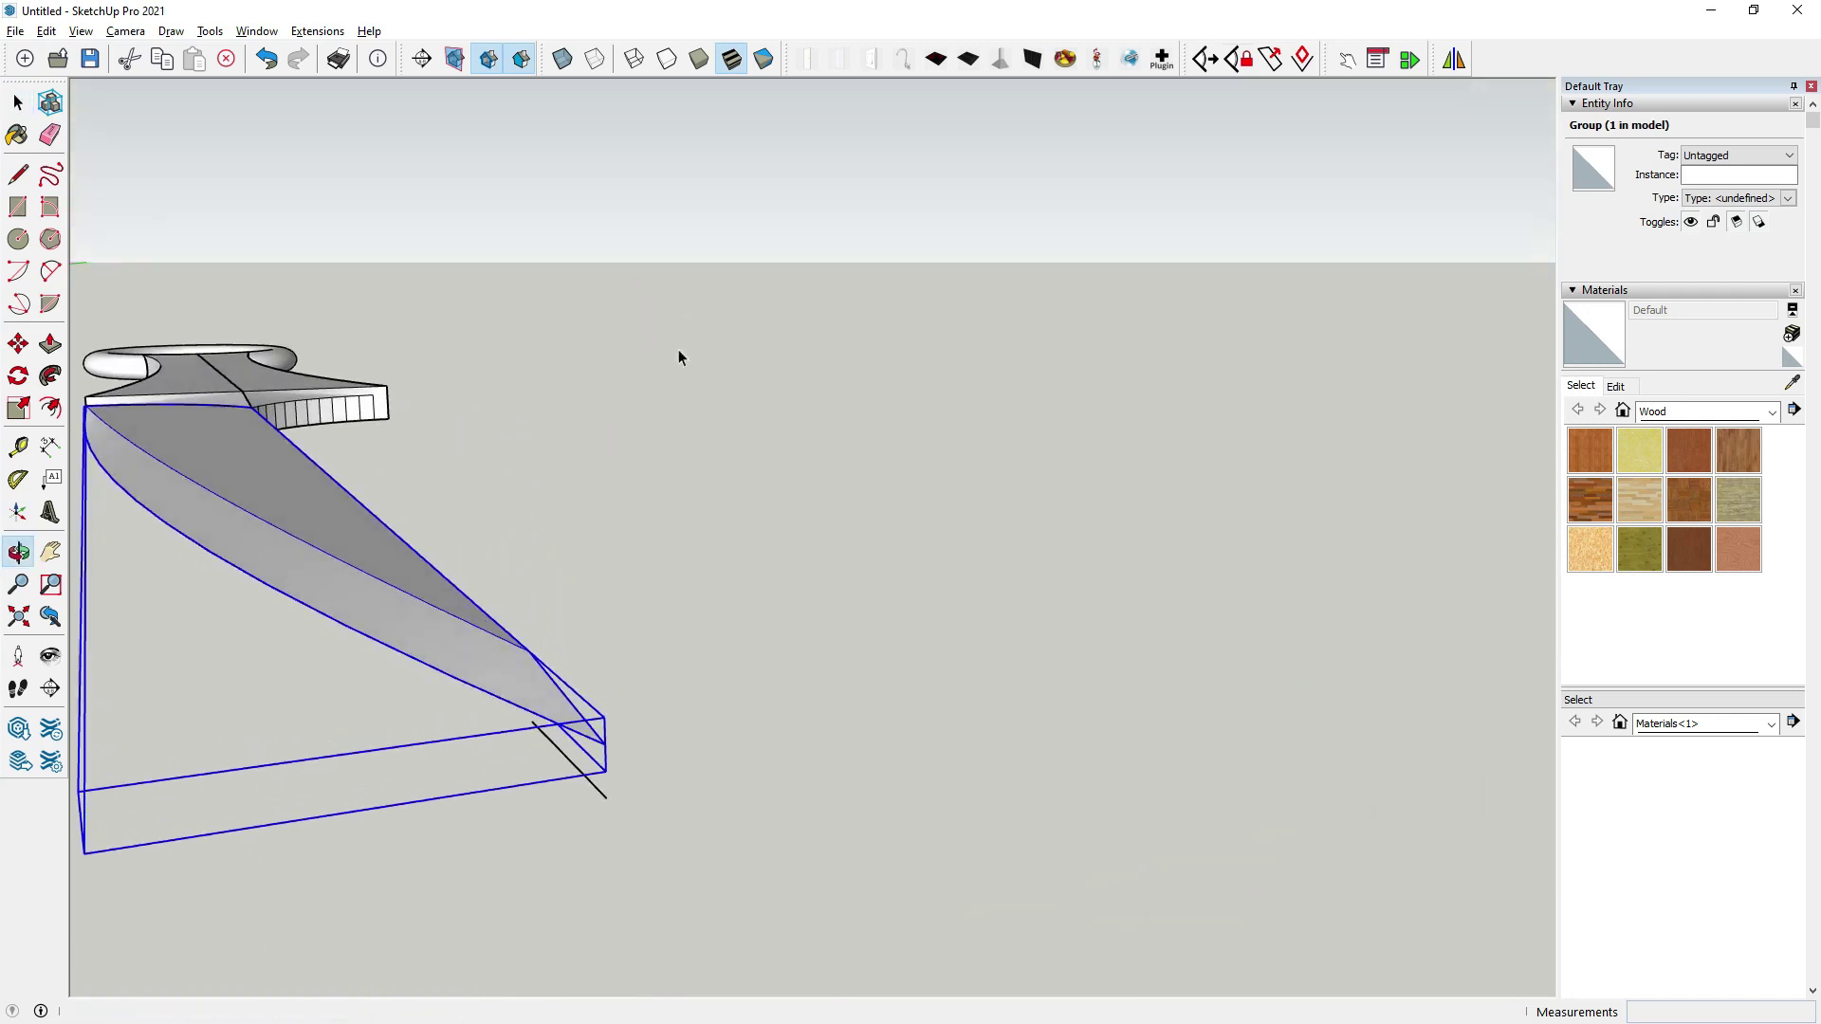
double_click(600, 785)
mouse_move(601, 792)
middle_mouse_down()
mouse_move(602, 754)
mouse_move(422, 676)
mouse_move(624, 685)
middle_mouse_up()
key("Escape")
scroll(389, 404, "up", 1)
scroll(389, 403, "up", 2)
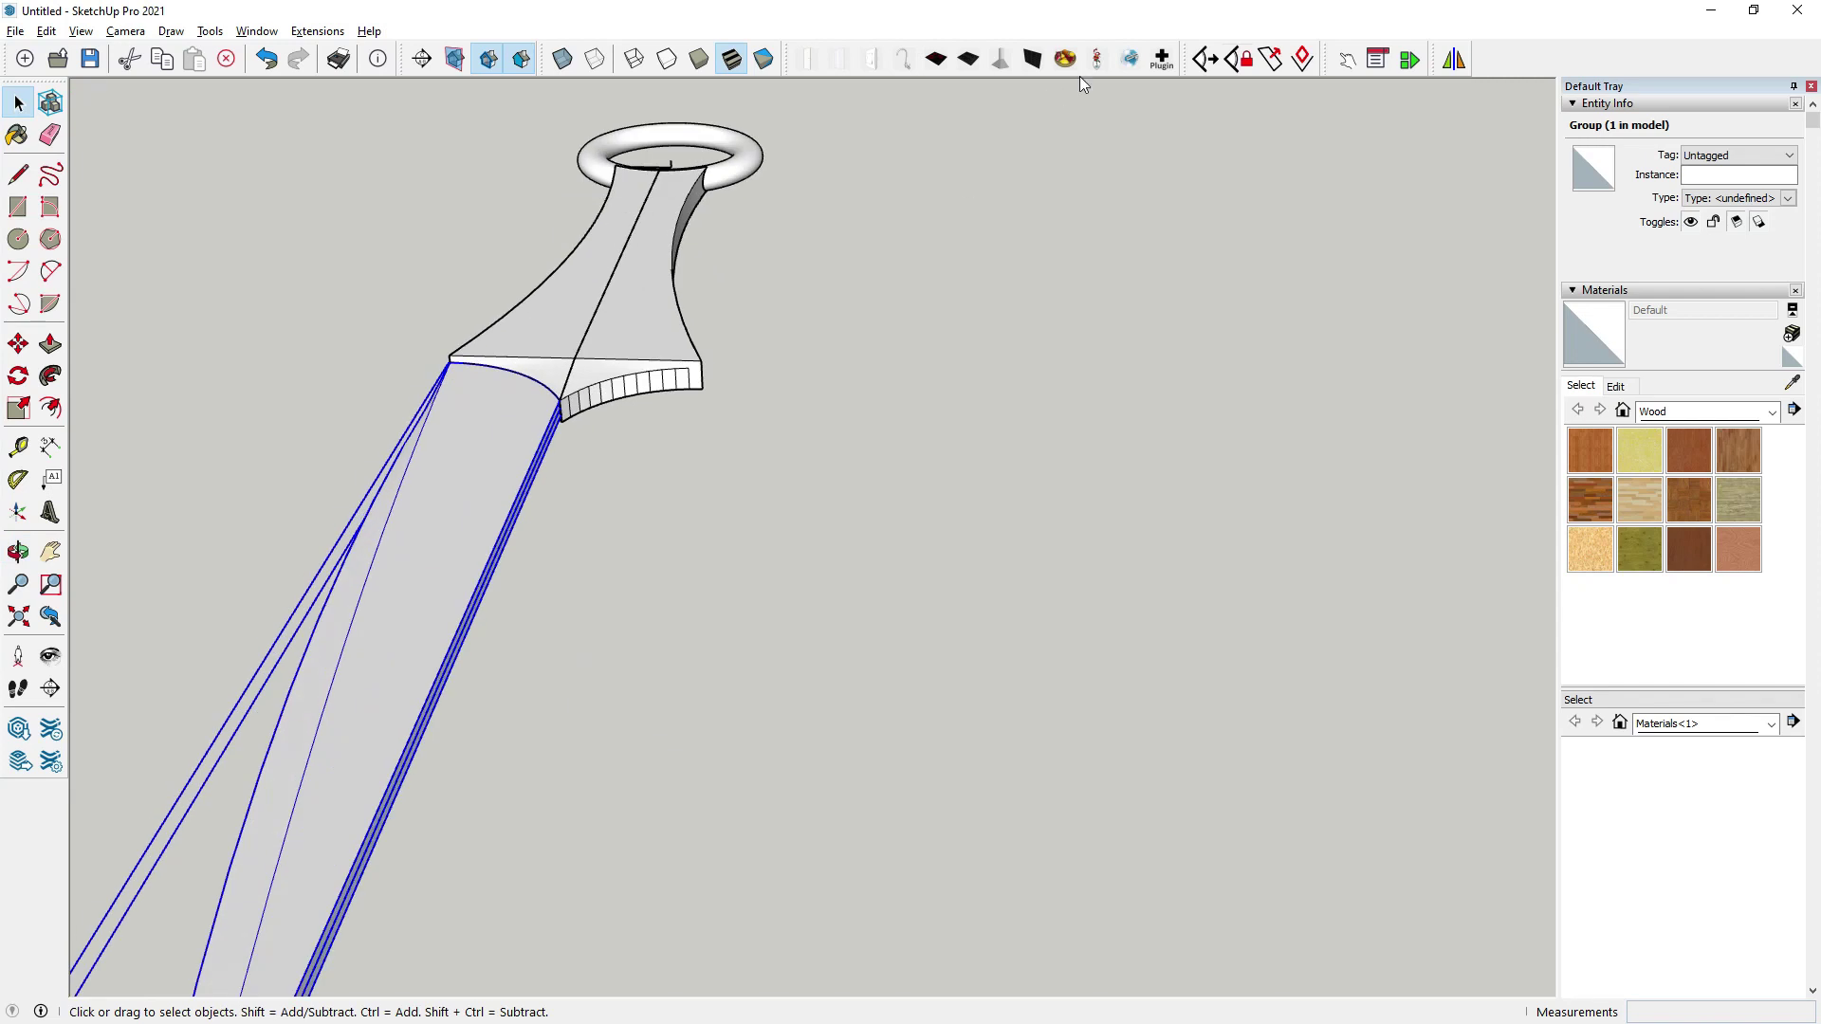
Mirror the blade half across a three-point plane on the handle, keeping the original.
left_click(1411, 59)
middle_click_drag(817, 253, 271, 394)
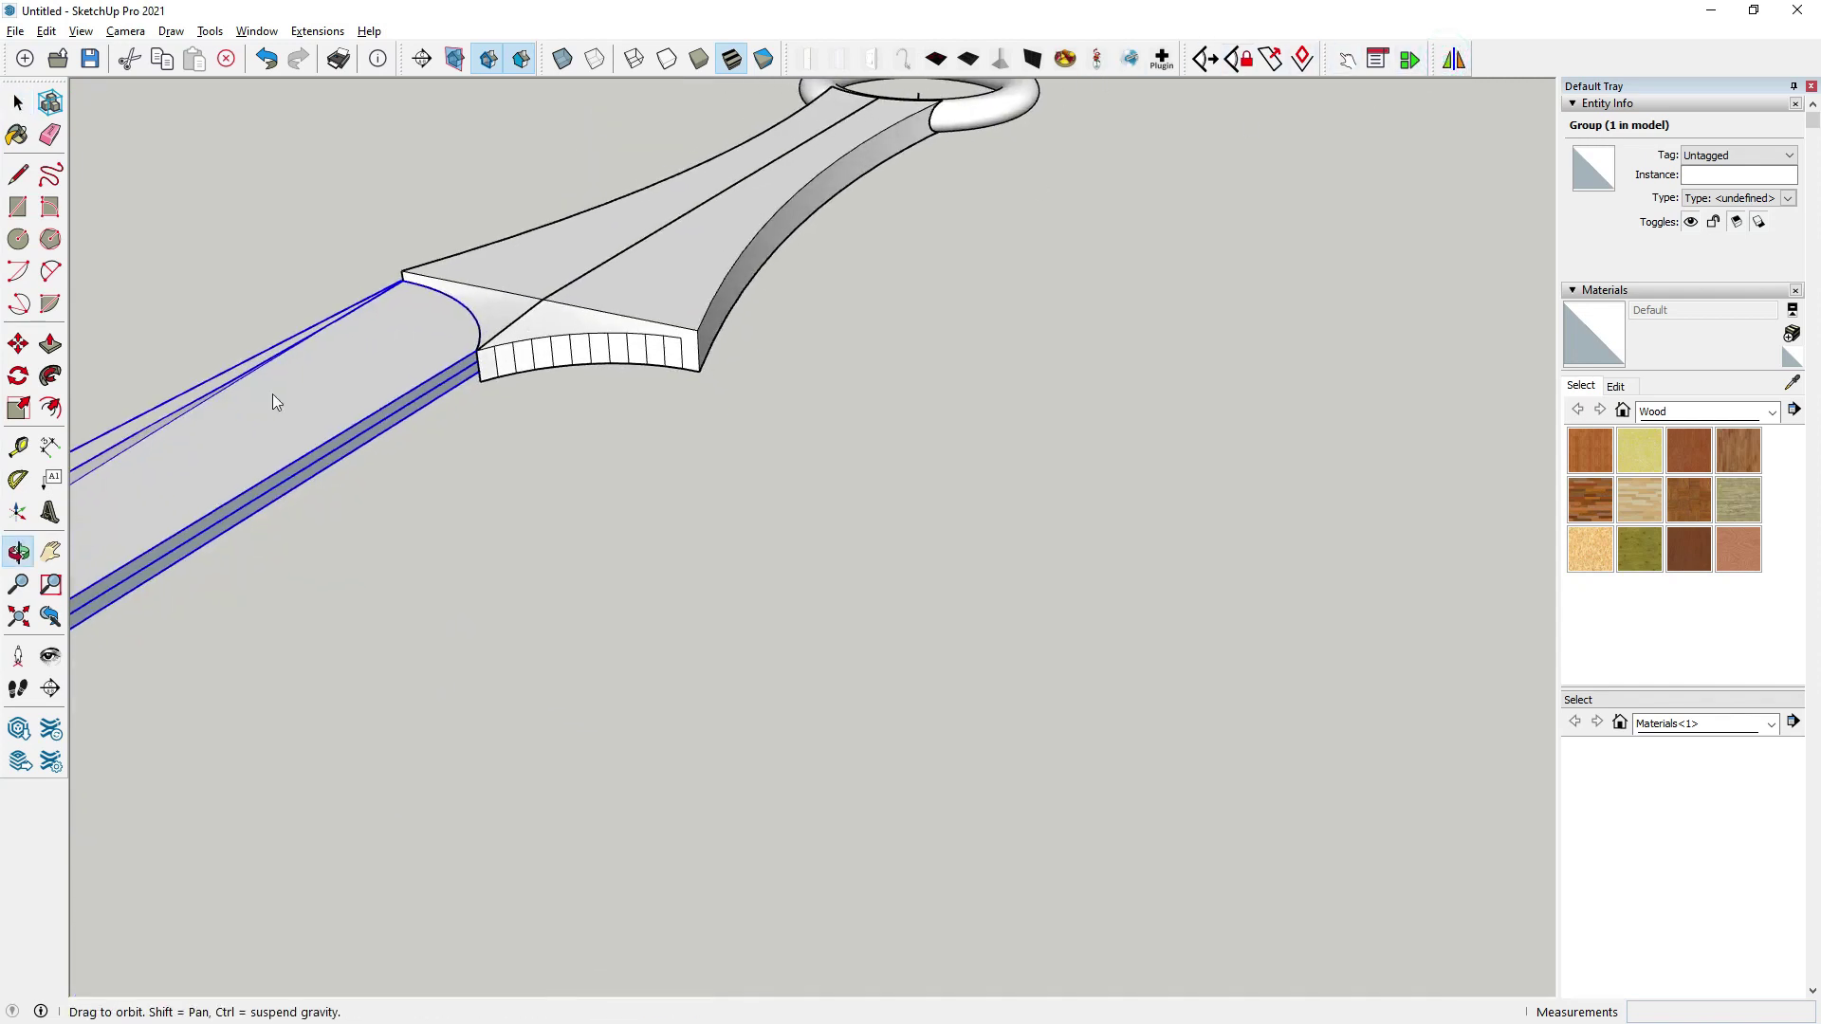
scroll(401, 389, "up", 2)
scroll(423, 396, "up", 2)
left_click(423, 396)
left_click(327, 458)
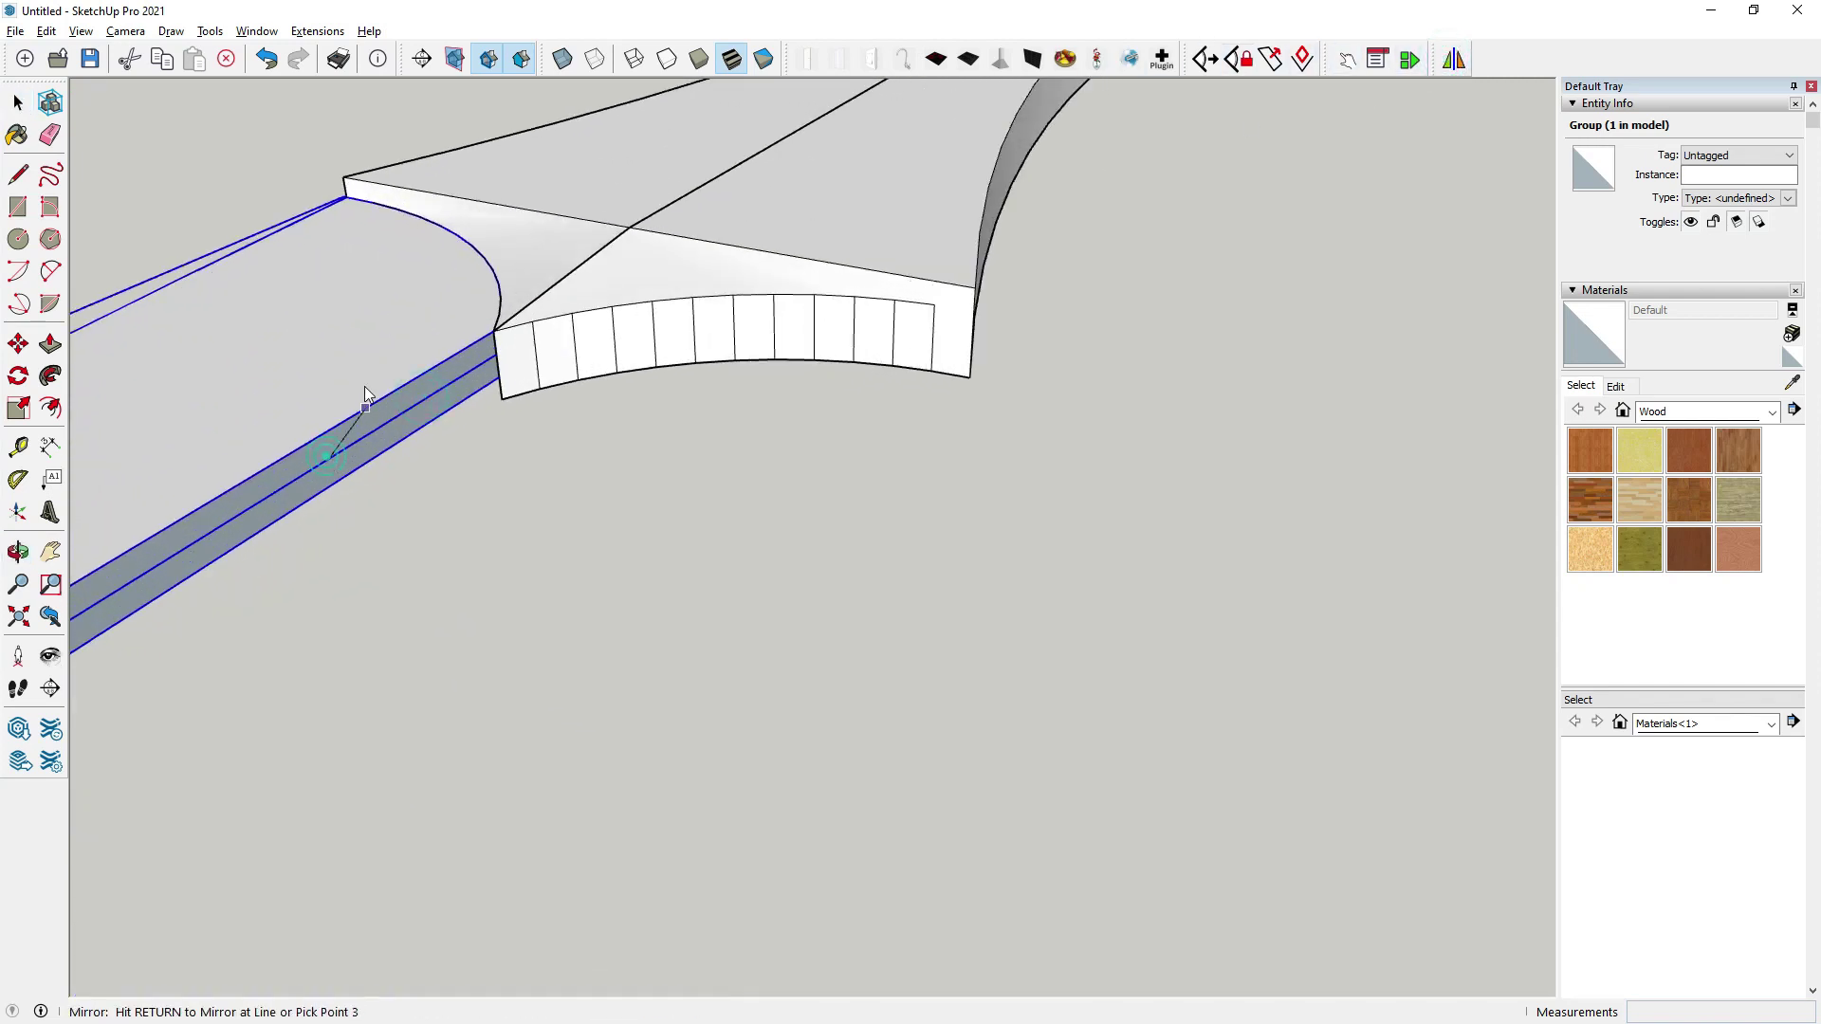
left_click(313, 355)
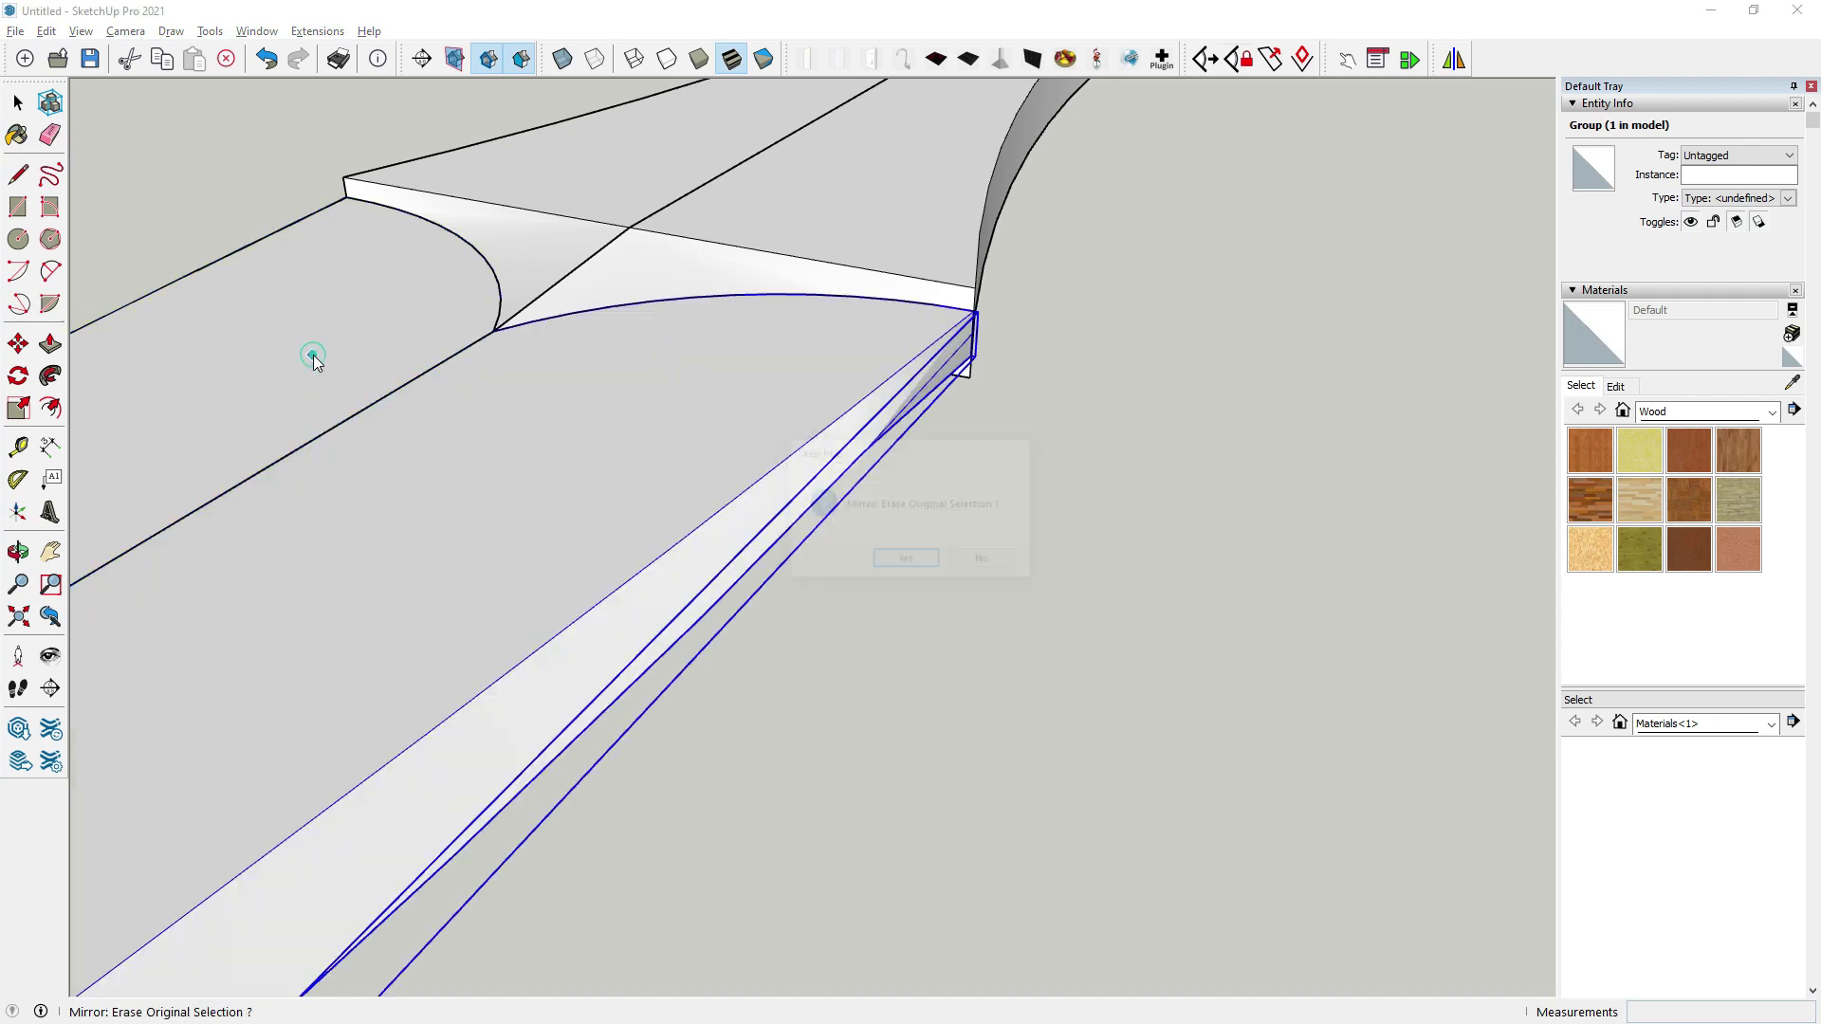
left_click(985, 562)
Inspect the mirrored halves at the guard, then select the ring.
middle_click_drag(1012, 740, 161, 147)
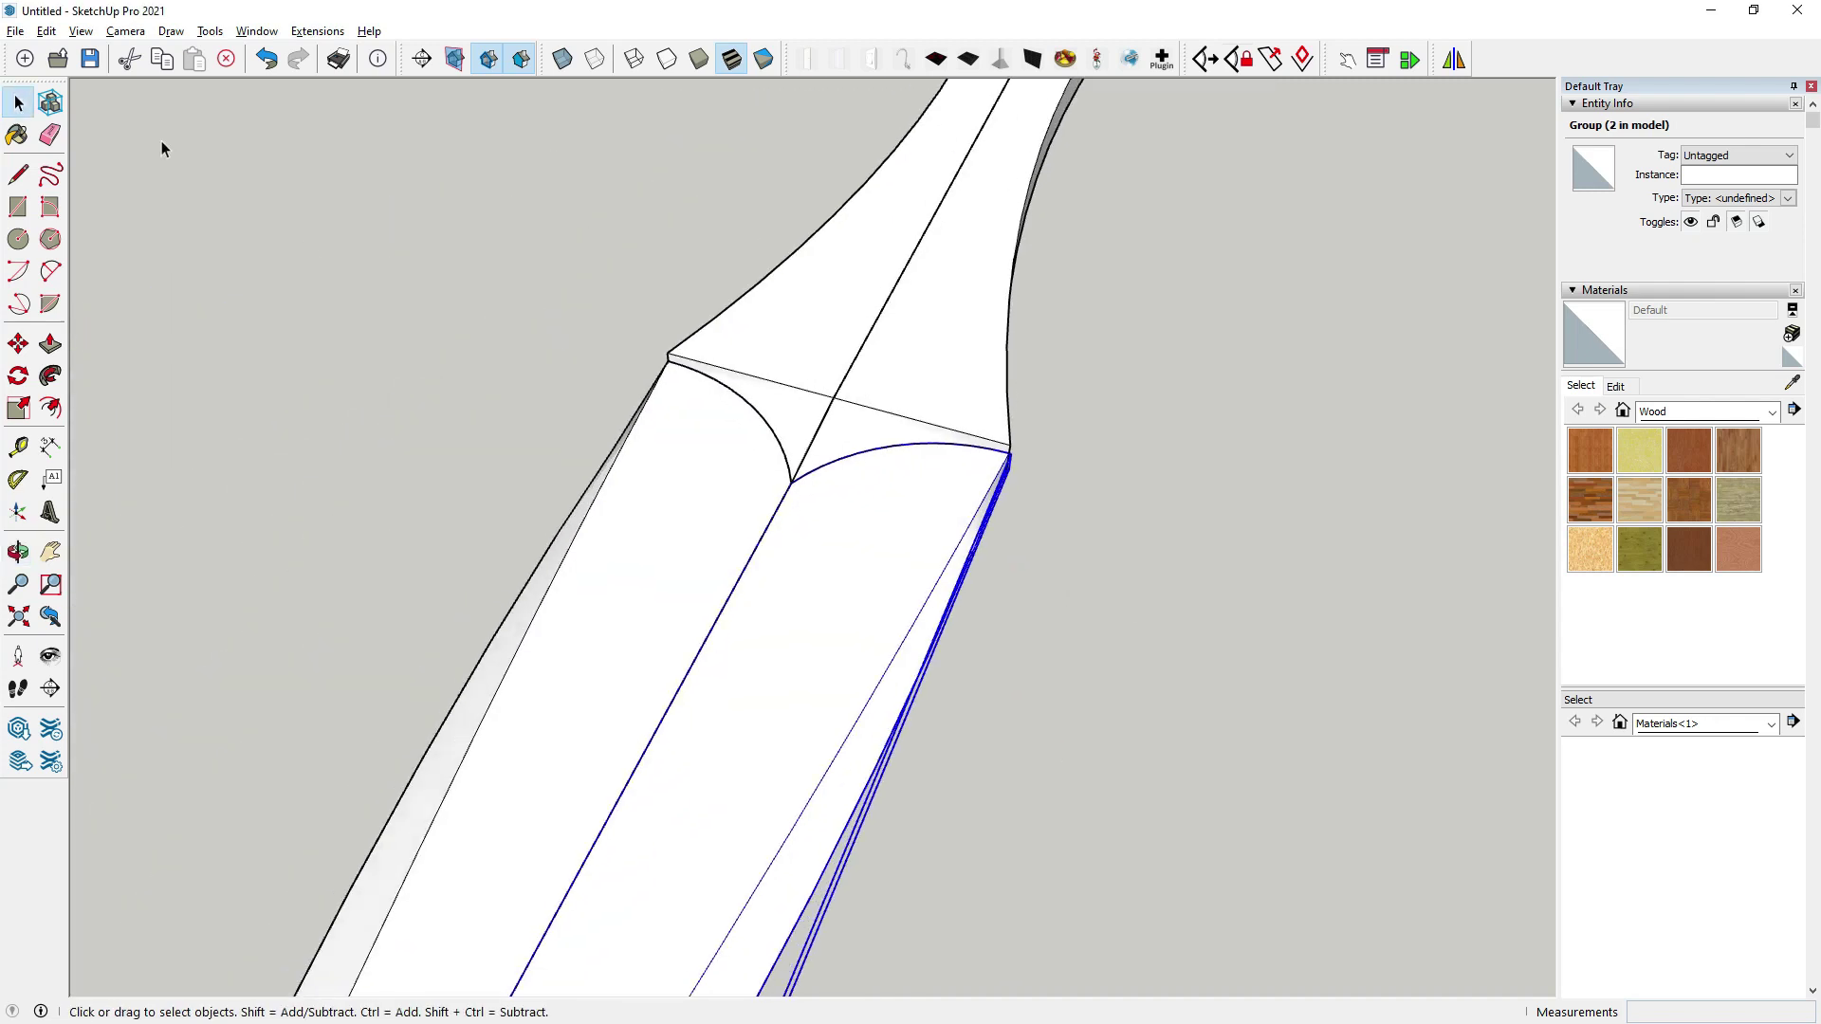
scroll(750, 567, "down", 5)
left_click(1301, 529)
mouse_move(1300, 529)
middle_mouse_down()
mouse_move(1150, 467)
mouse_move(692, 597)
mouse_move(867, 610)
mouse_move(752, 662)
middle_mouse_up()
scroll(964, 569, "up", 1)
scroll(963, 567, "up", 3)
scroll(323, 518, "up", 3)
left_click(294, 513)
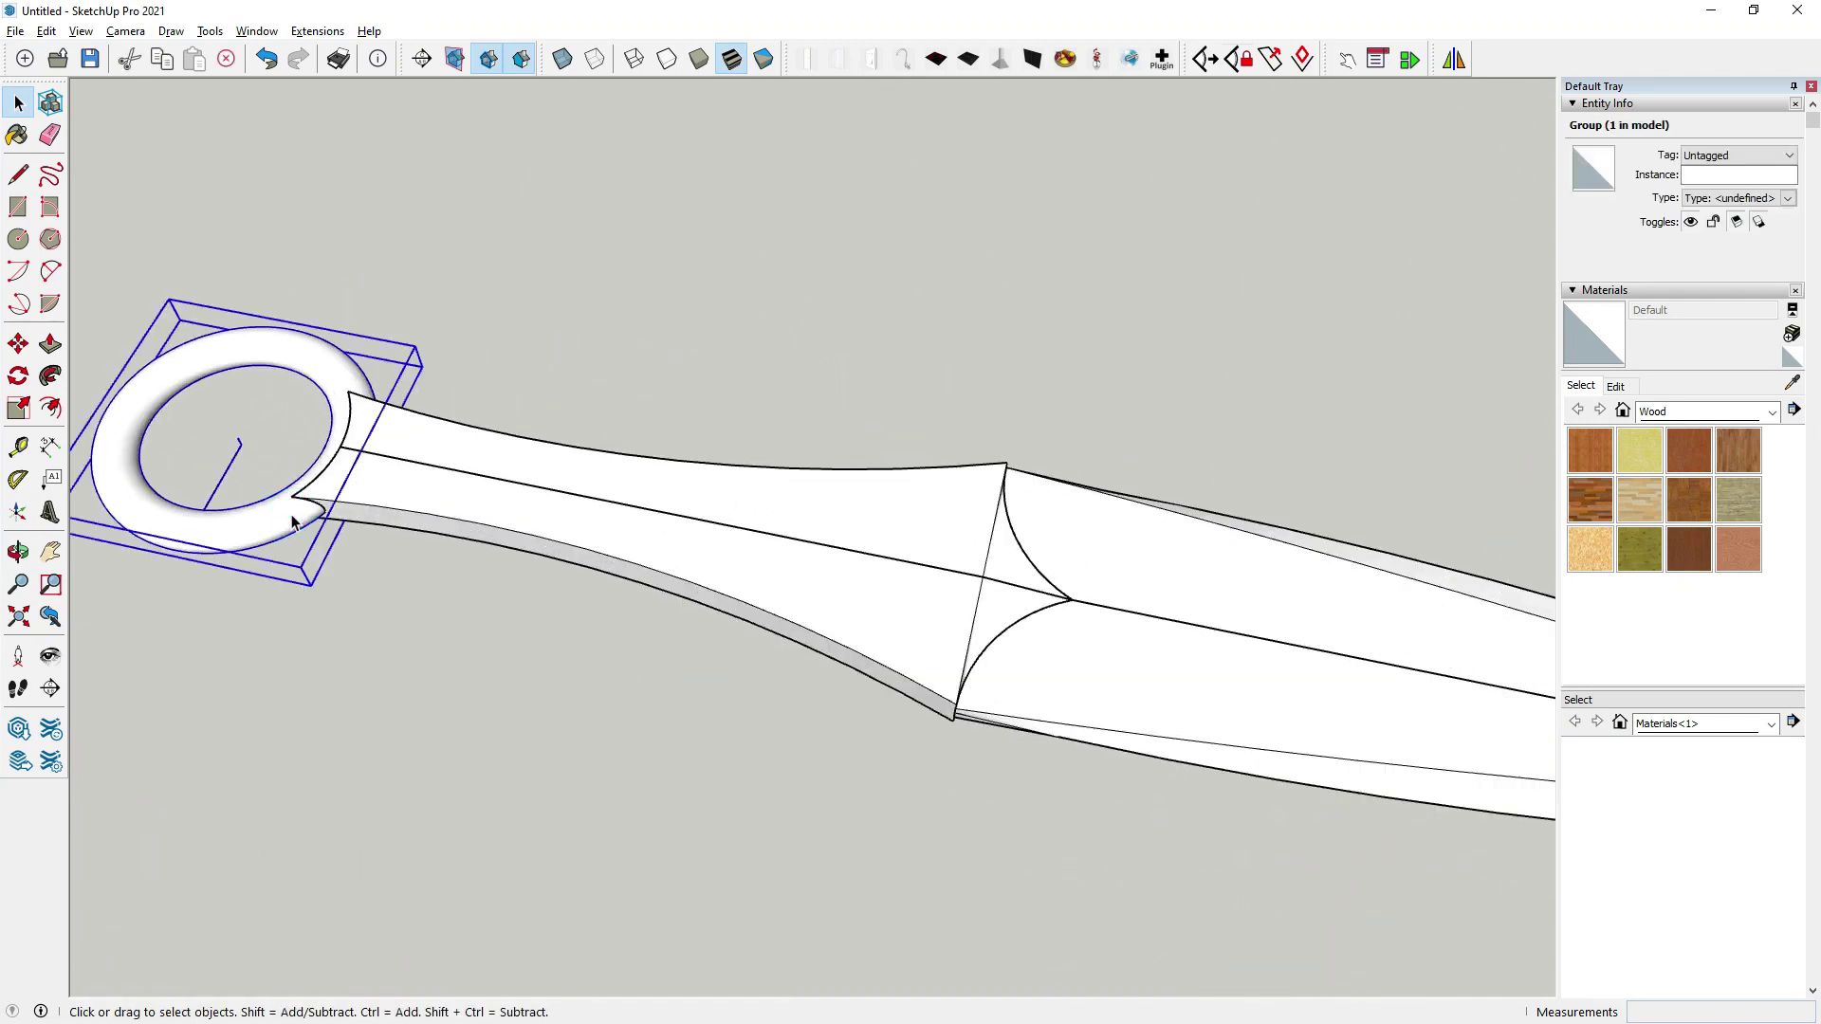
Select all five kunai parts: handle, both blade halves, both handle halves and ring.
scroll(802, 592, "down", 2)
left_click(790, 583)
scroll(1009, 643, "down", 2)
left_click(1009, 643)
left_click(984, 593)
left_click(754, 560)
left_click(698, 586)
left_click(503, 526)
middle_click_drag(699, 569, 242, 656)
scroll(787, 645, "up", 2)
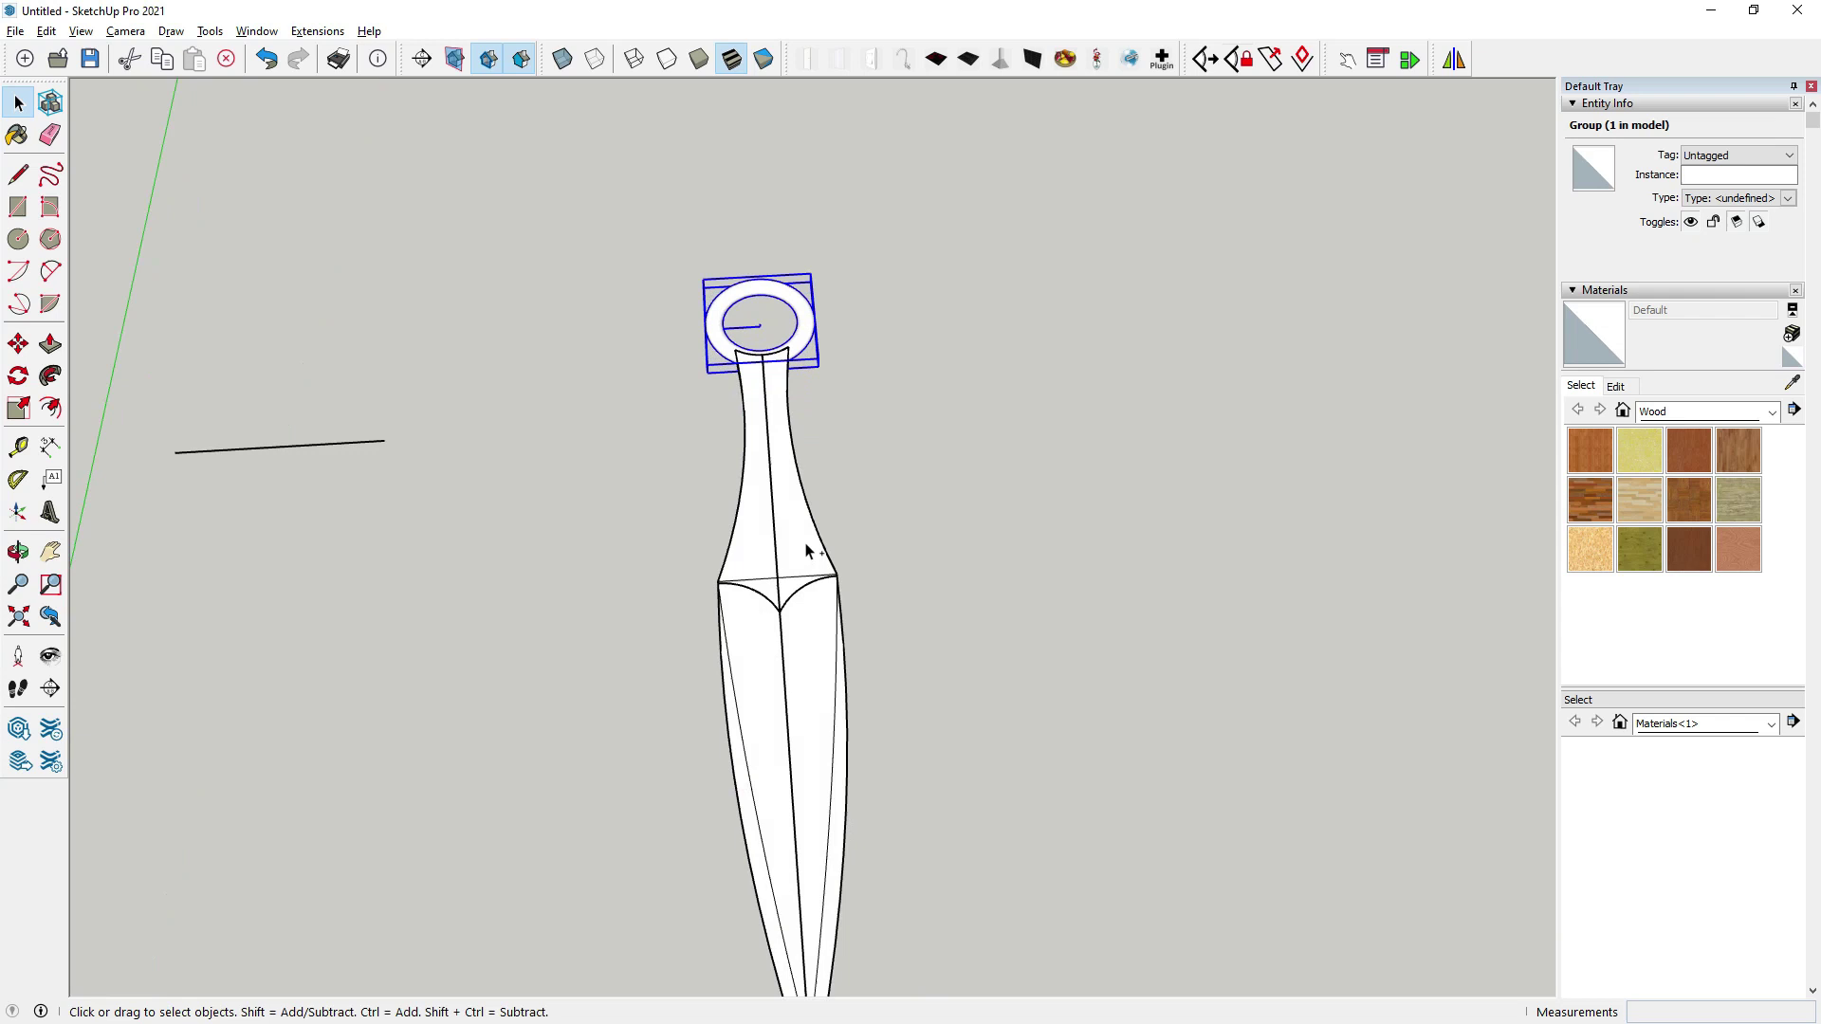
left_click(707, 506, "shift")
scroll(531, 417, "down", 2)
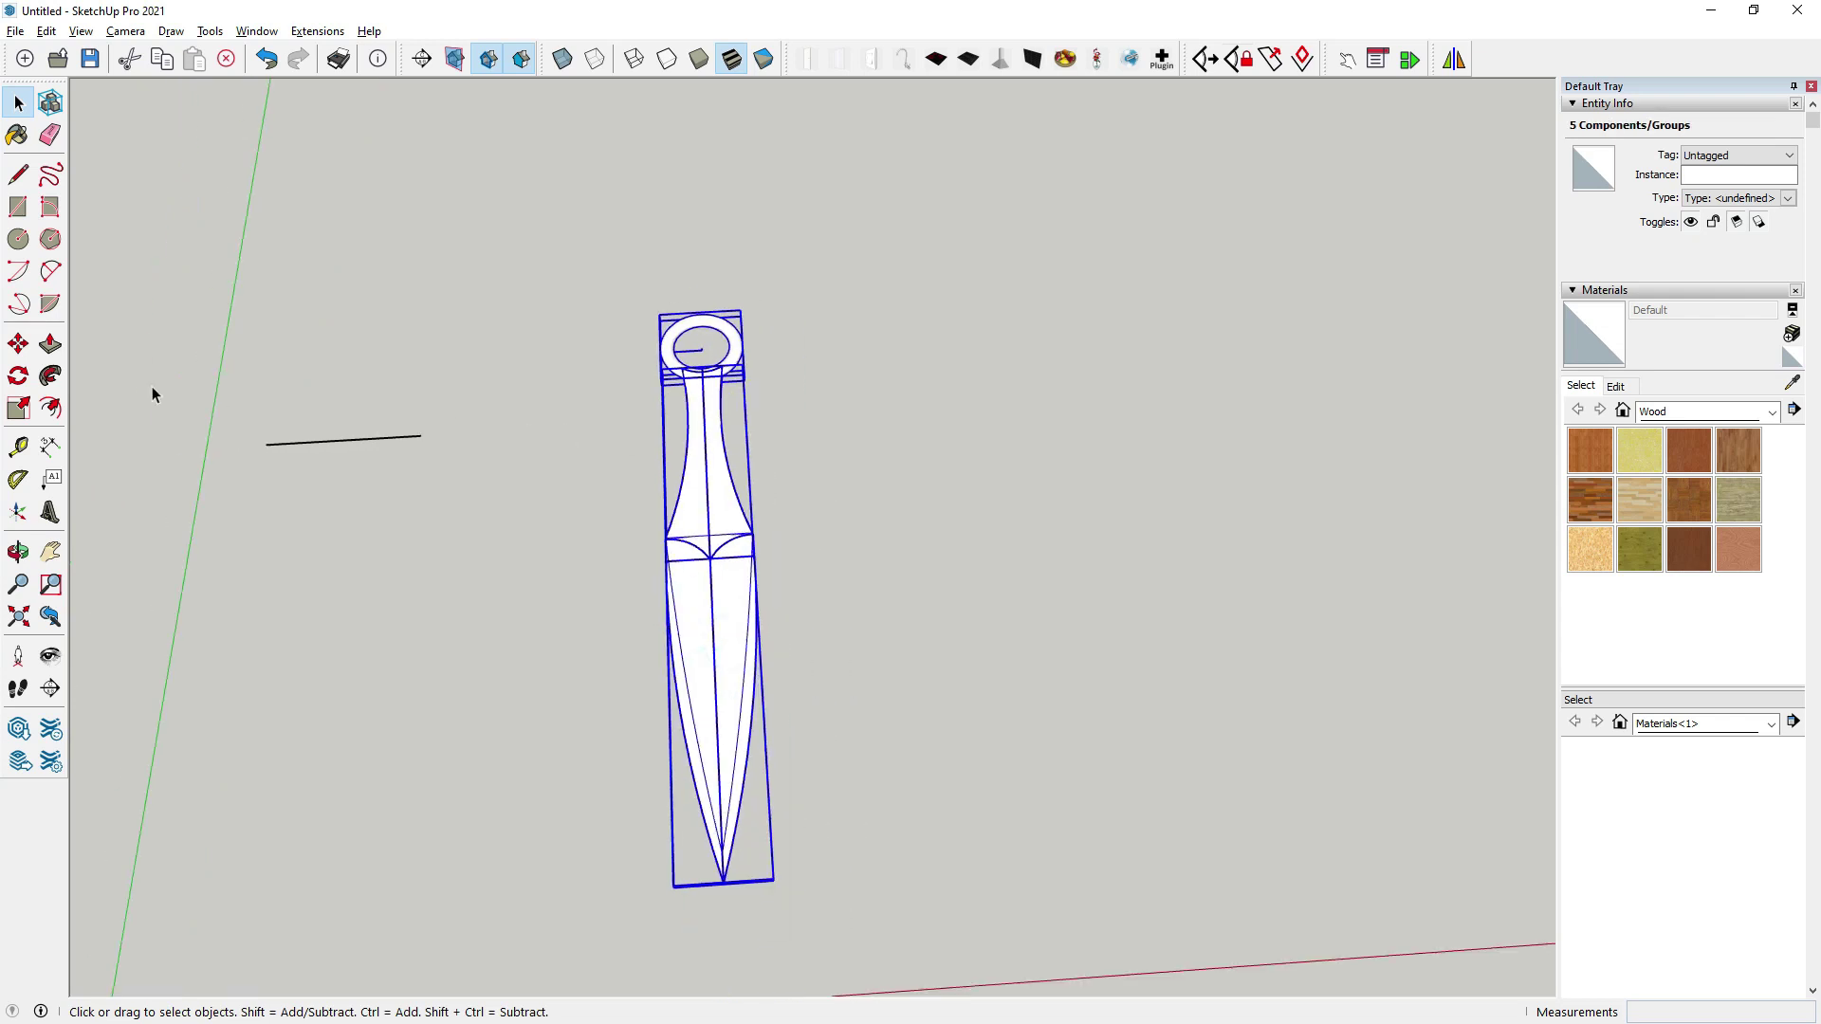
Place a Ctrl-move copy of the whole kunai beside the original.
left_click(615, 558)
key("ctrl")
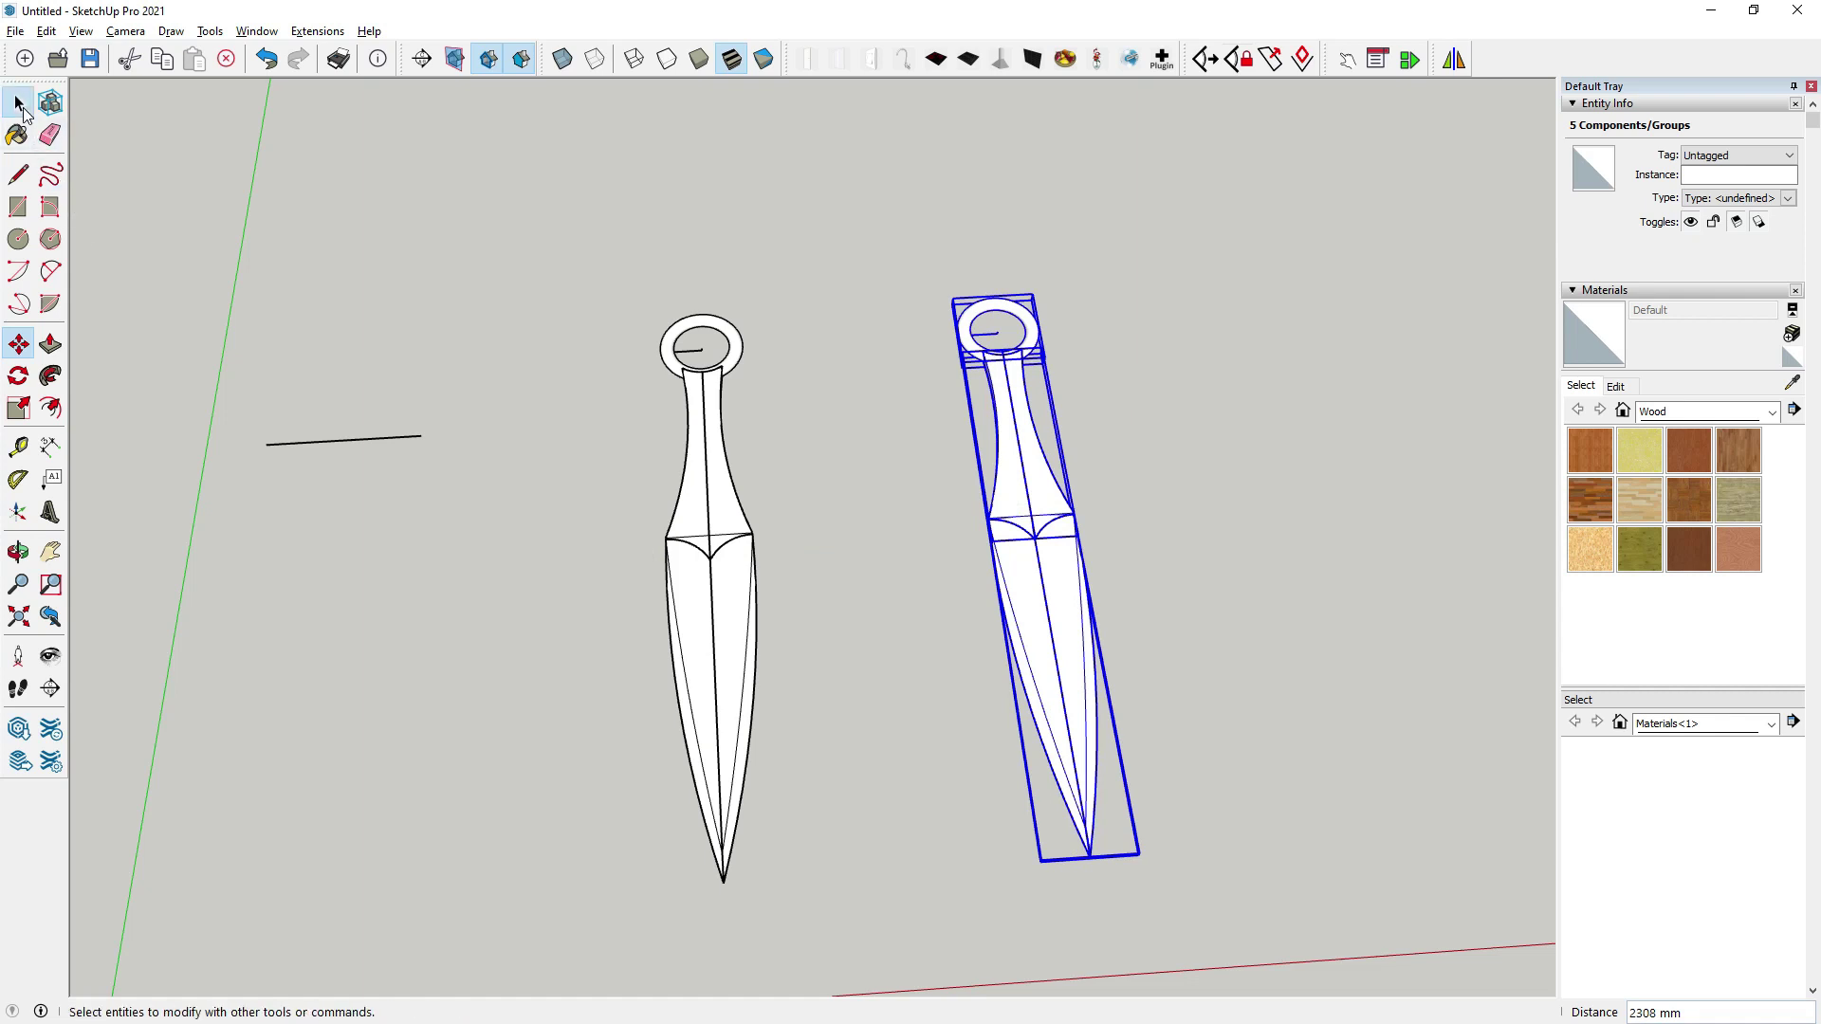
left_click(19, 109)
scroll(1103, 527, "up", 2)
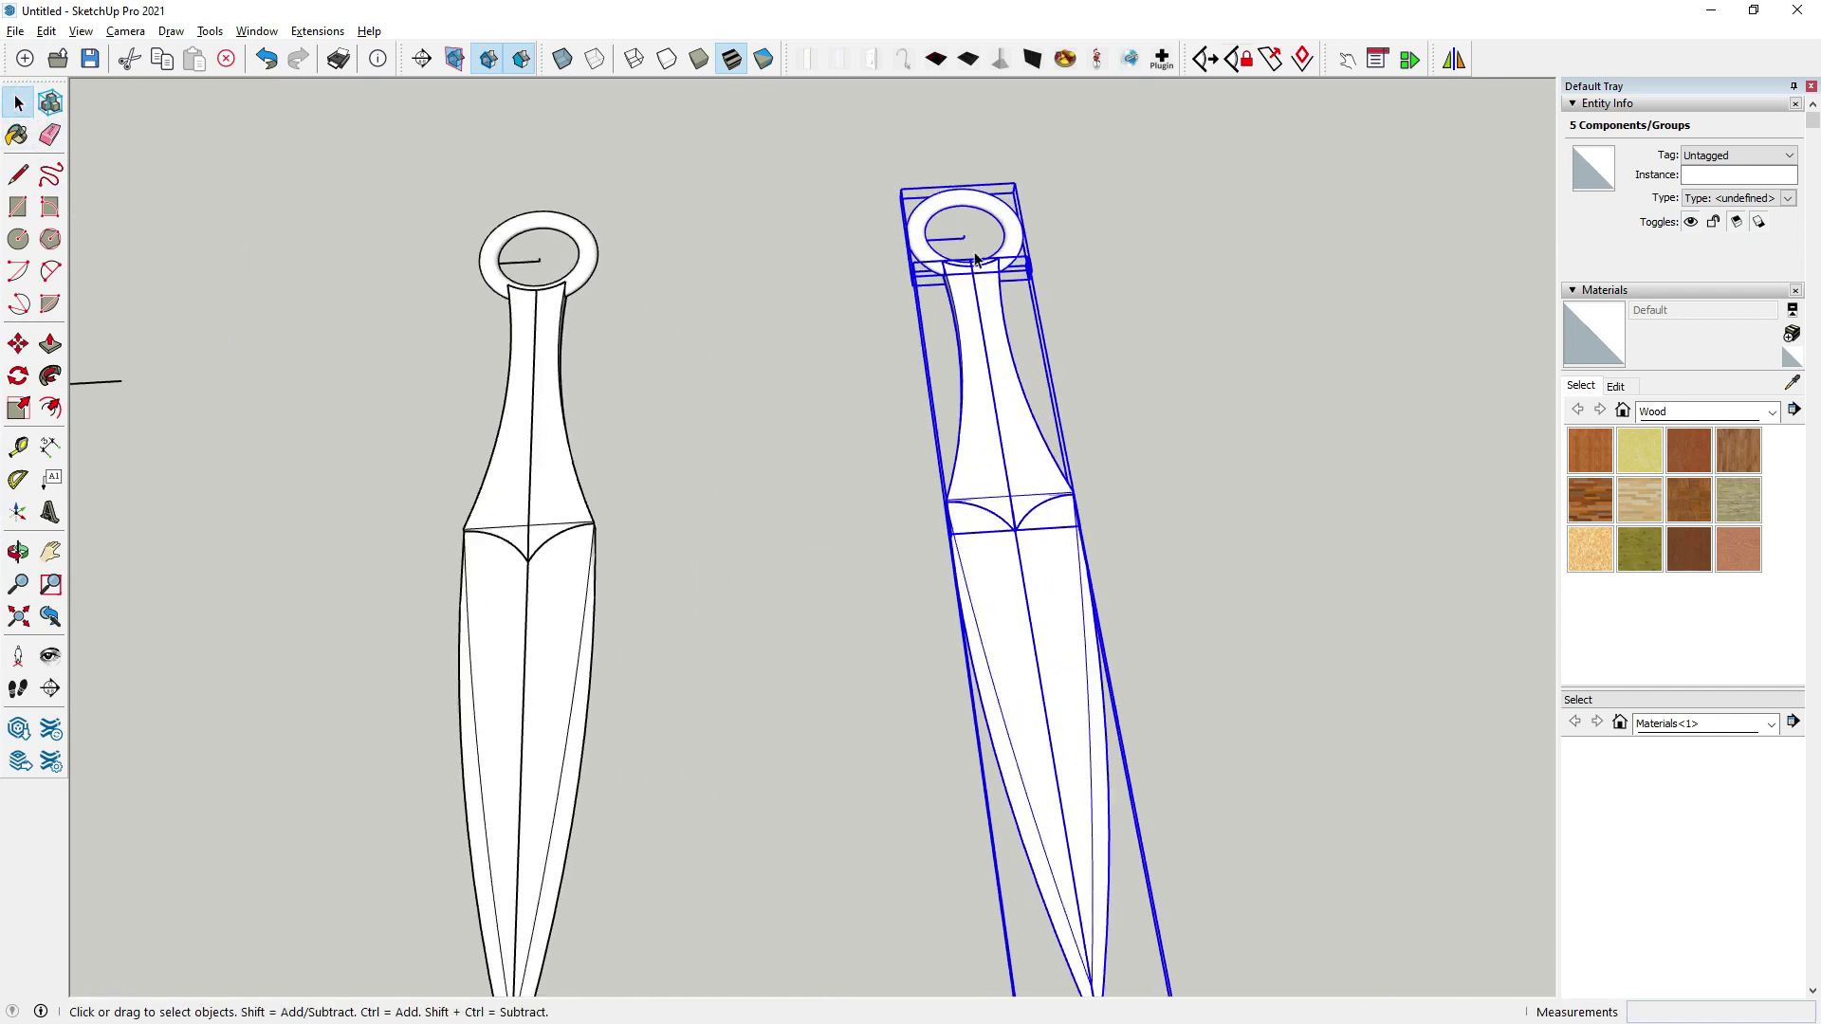
scroll(939, 328, "up", 3)
Explode the copied kunai's groups into loose parts.
right_click(989, 334)
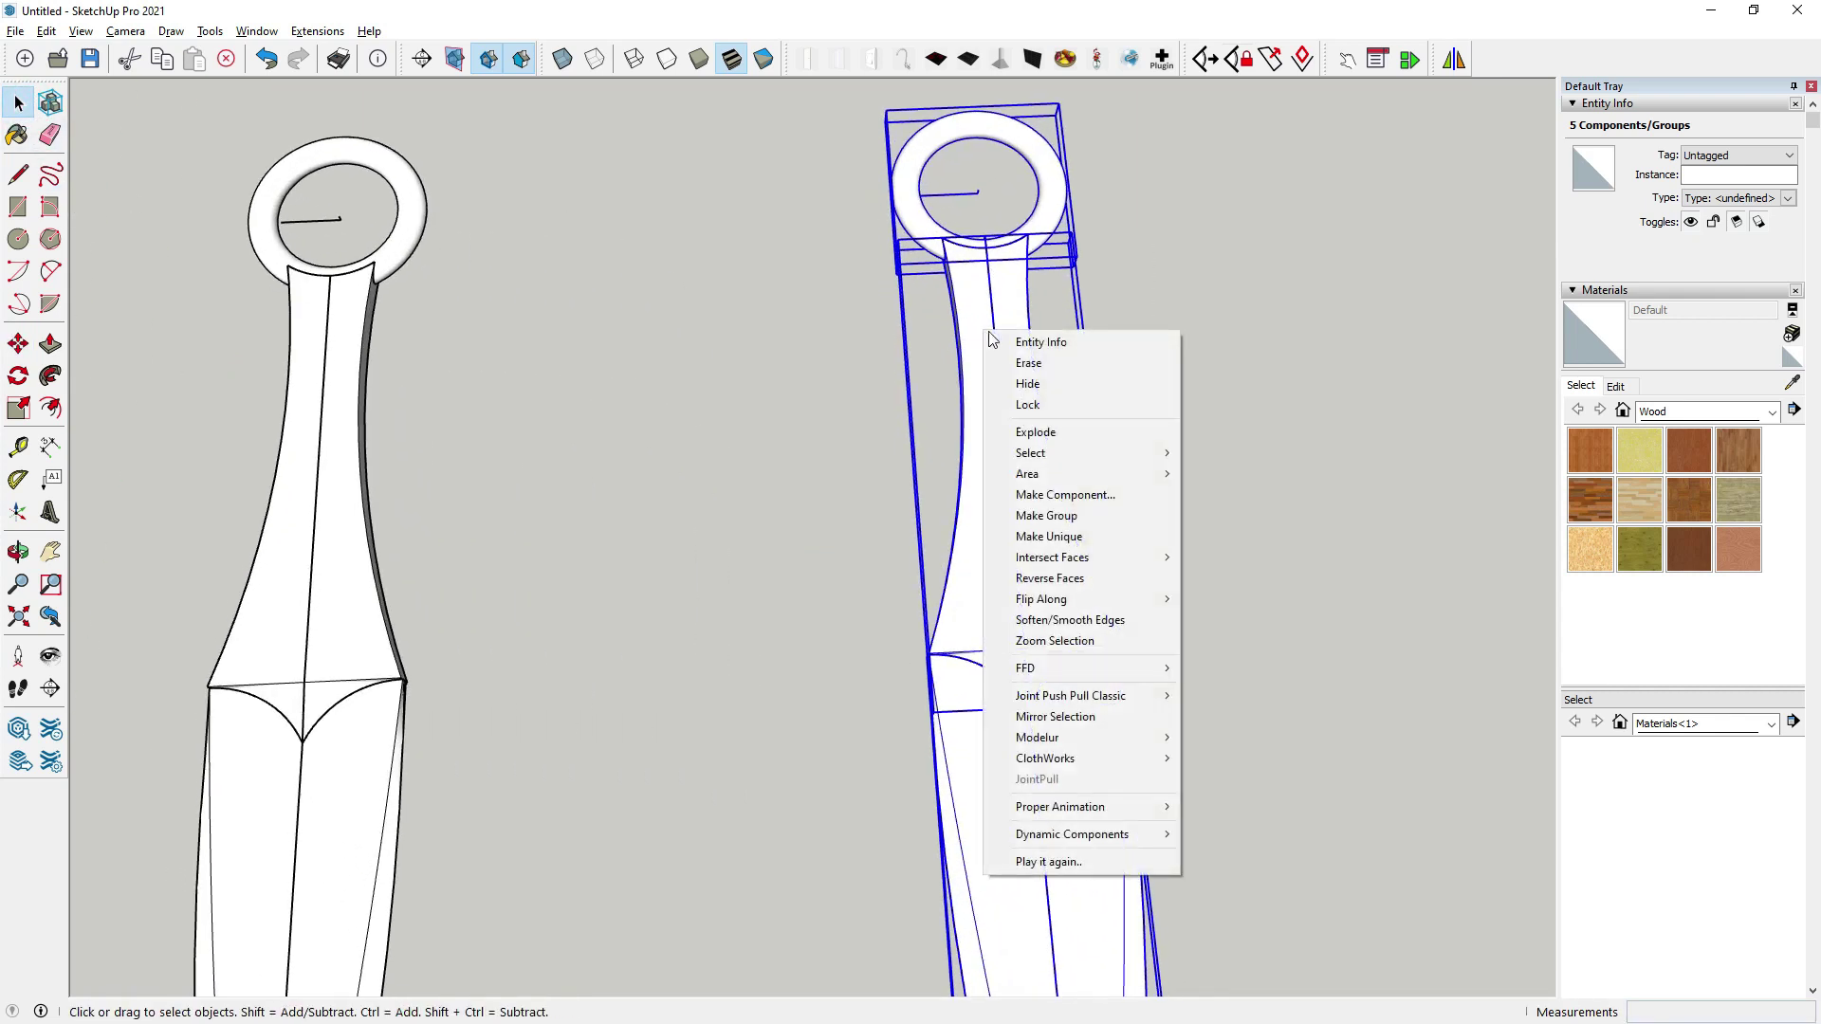
left_click(1055, 436)
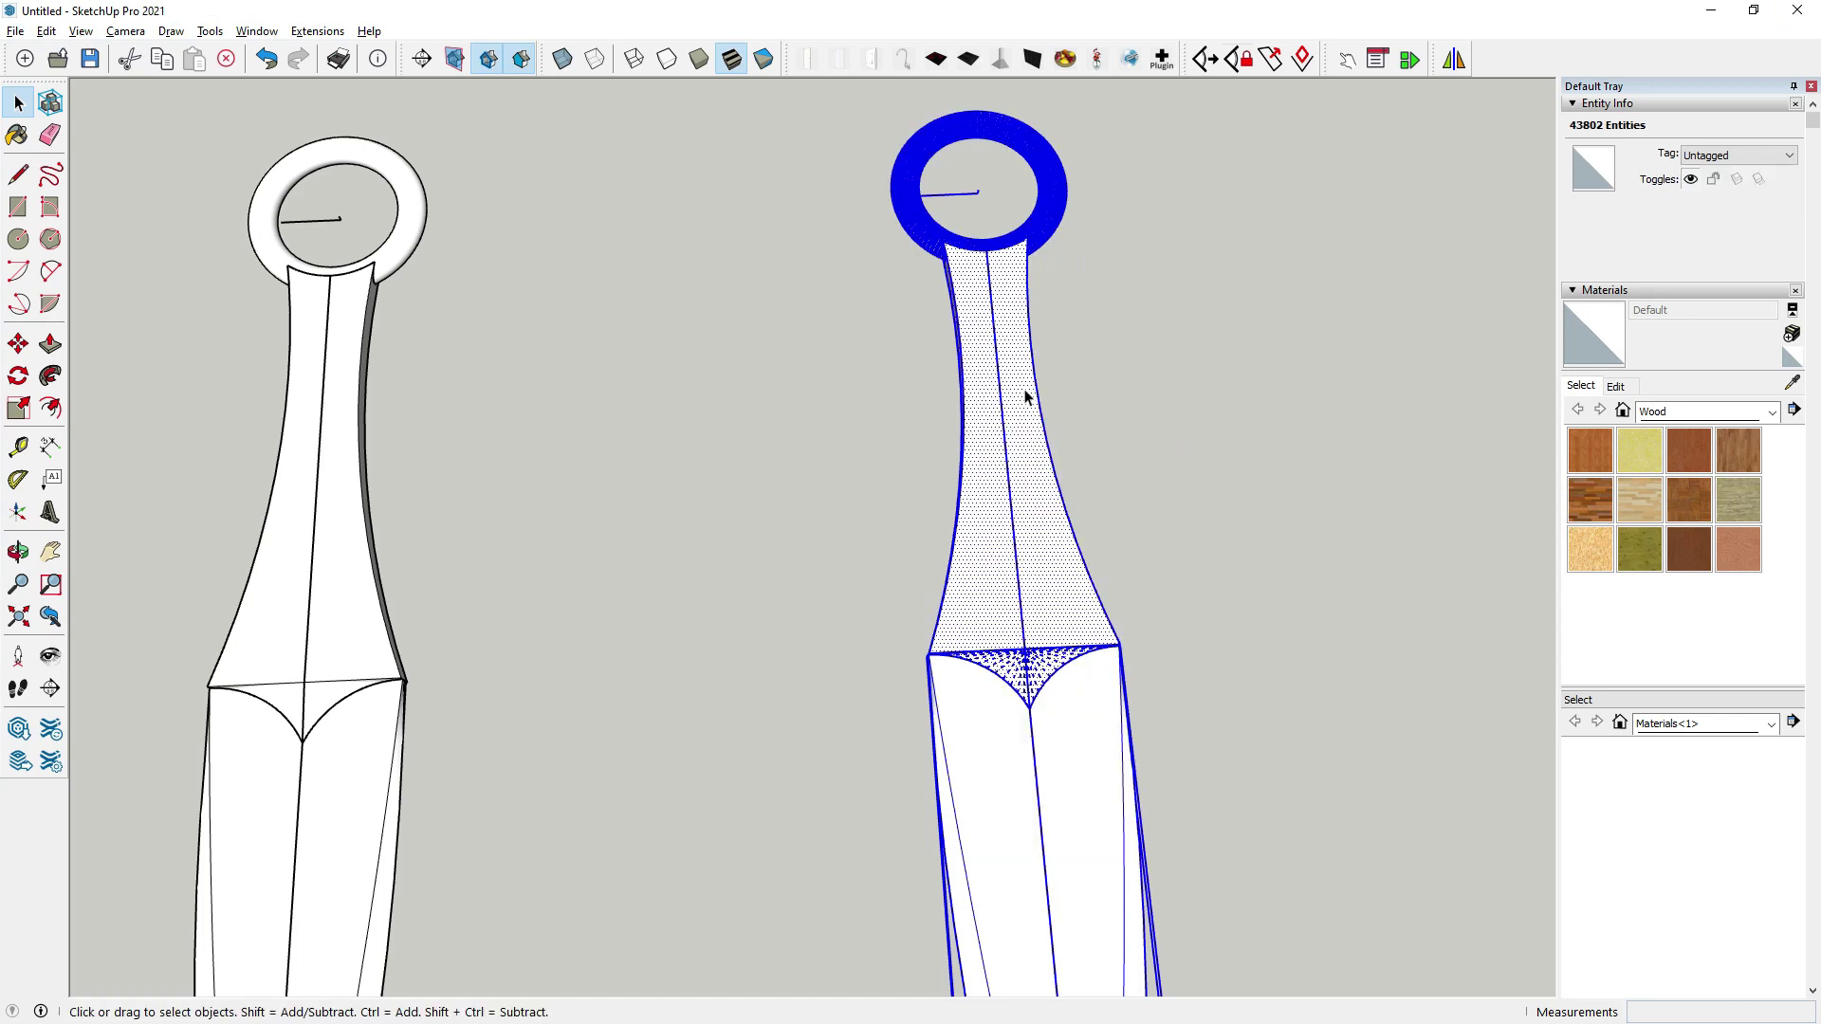
left_click(1144, 515)
scroll(812, 638, "down", 3)
mouse_move(812, 638)
middle_mouse_down()
mouse_move(1040, 730)
mouse_move(1113, 659)
middle_mouse_up()
Explode the copied blade component into loose faces.
left_click(1048, 698)
right_click(1080, 675)
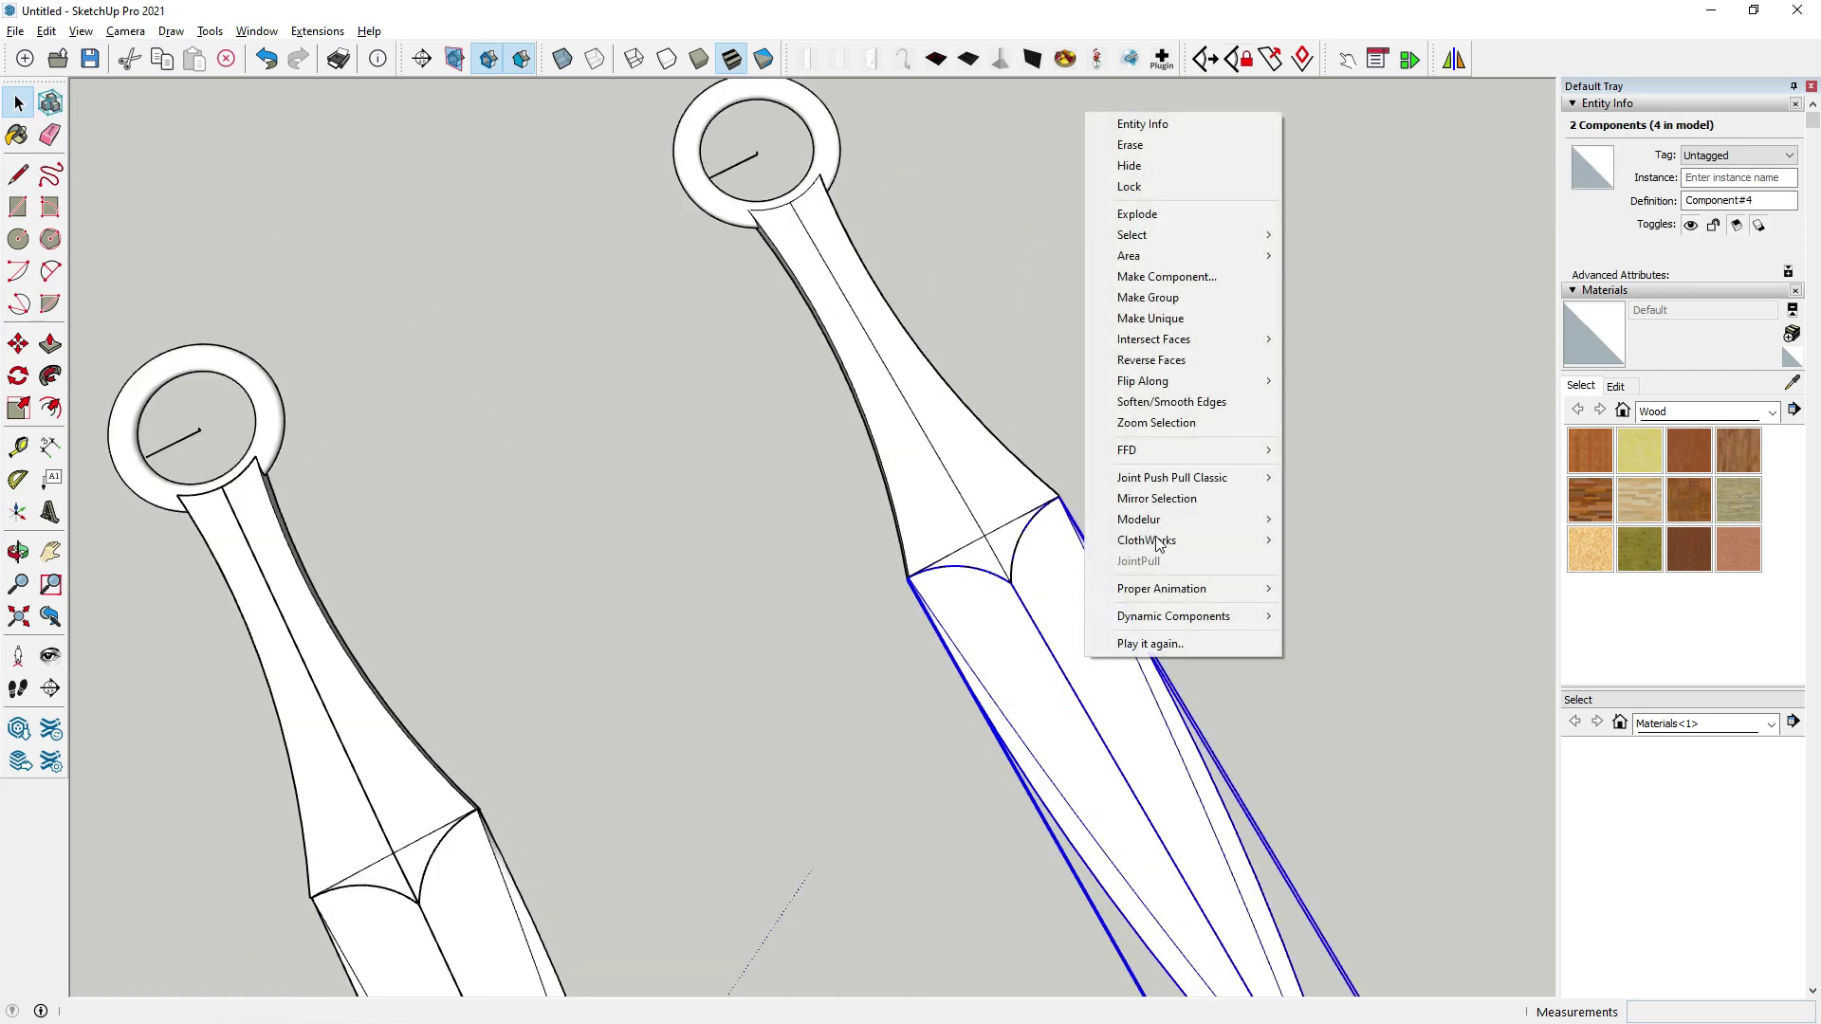
left_click(1159, 210)
left_click(1157, 350)
mouse_move(1157, 350)
middle_mouse_down()
mouse_move(1008, 549)
mouse_move(1005, 431)
middle_mouse_up()
scroll(917, 568, "up", 3)
Zoom in on the copied blade and inspect its lower face, upper face and curved edge.
scroll(916, 568, "up", 2)
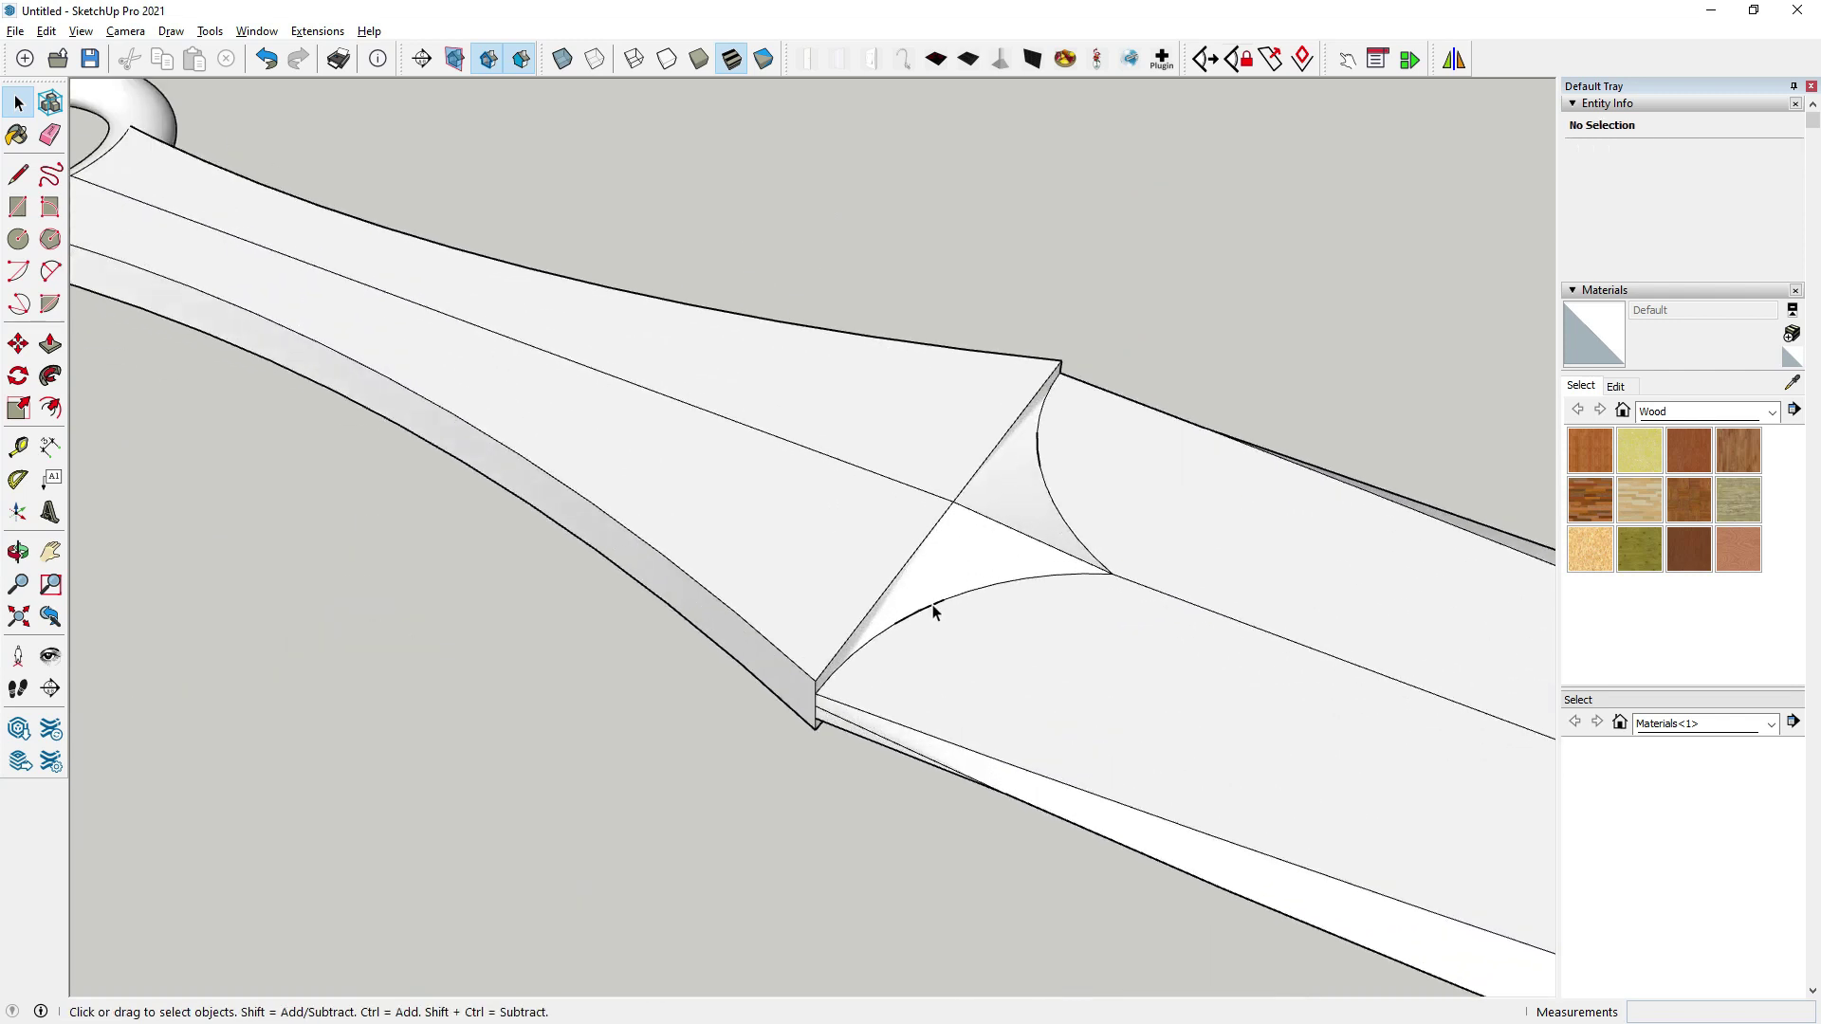
scroll(935, 583, "up", 2)
left_click(938, 588)
scroll(914, 639, "up", 3)
scroll(873, 668, "up", 3)
scroll(835, 660, "up", 3)
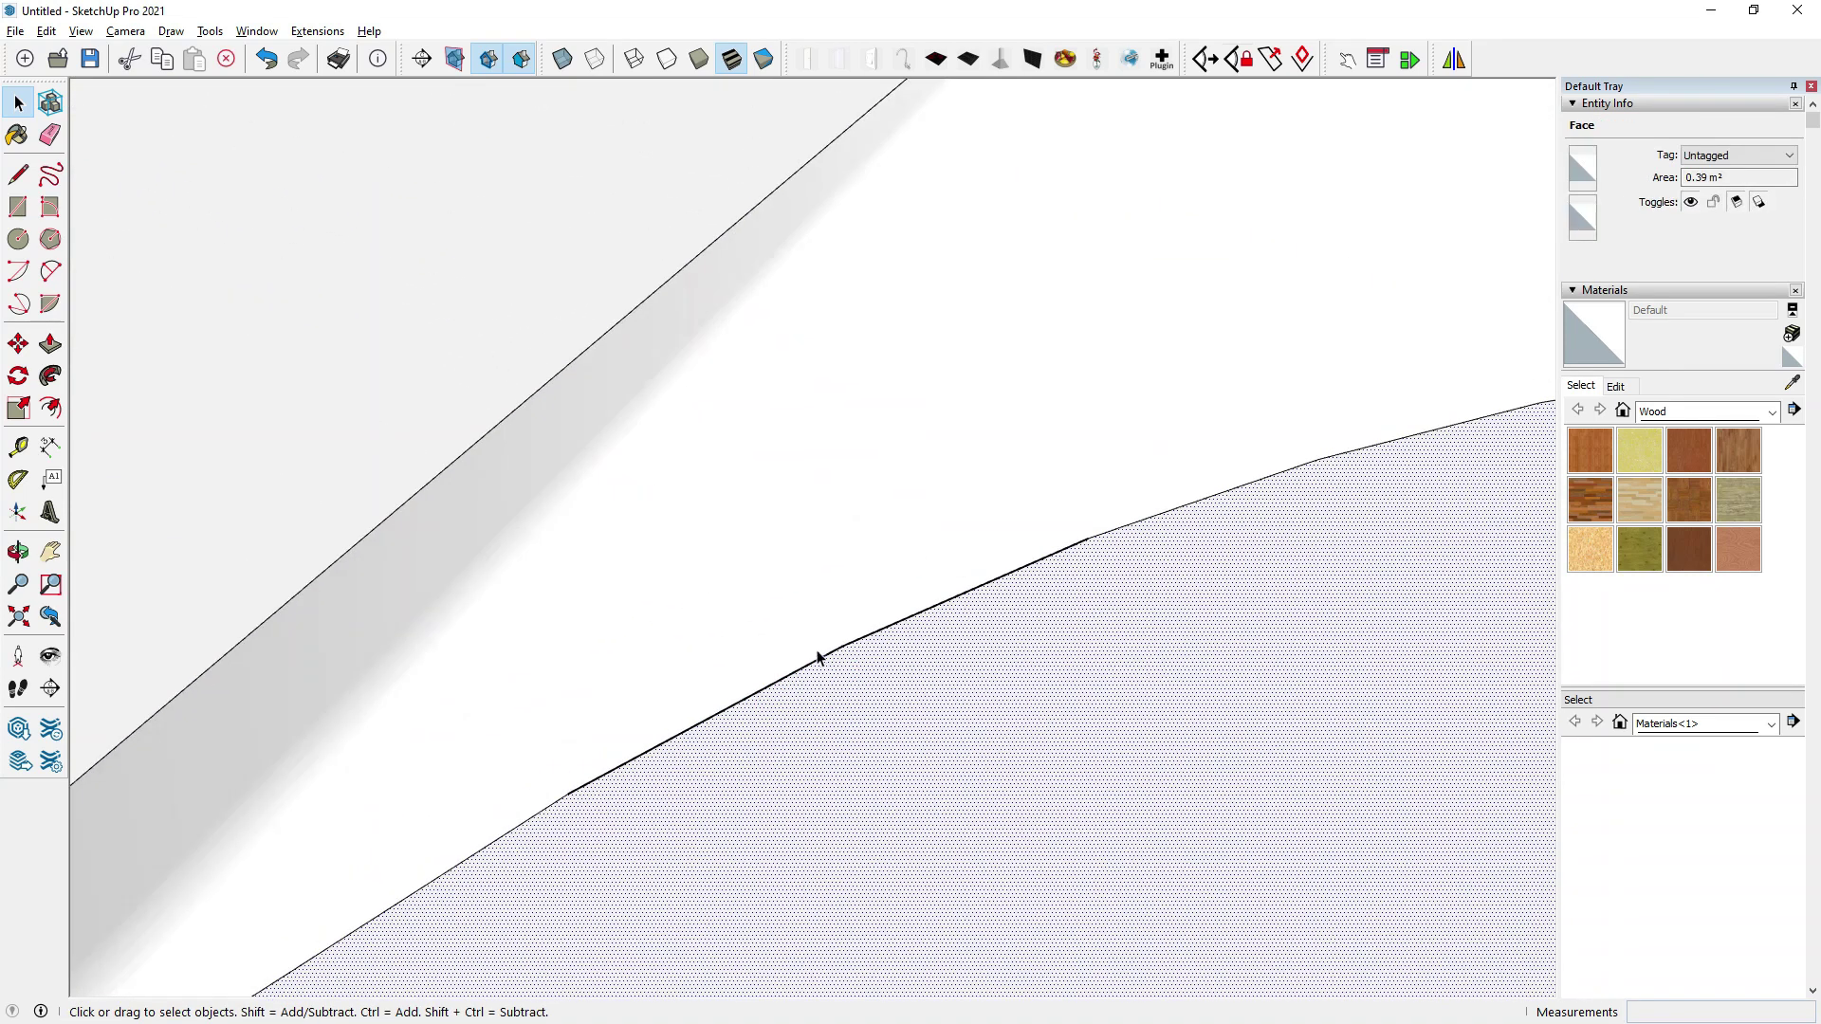
scroll(818, 655, "up", 2)
left_click(818, 645)
left_click(830, 653)
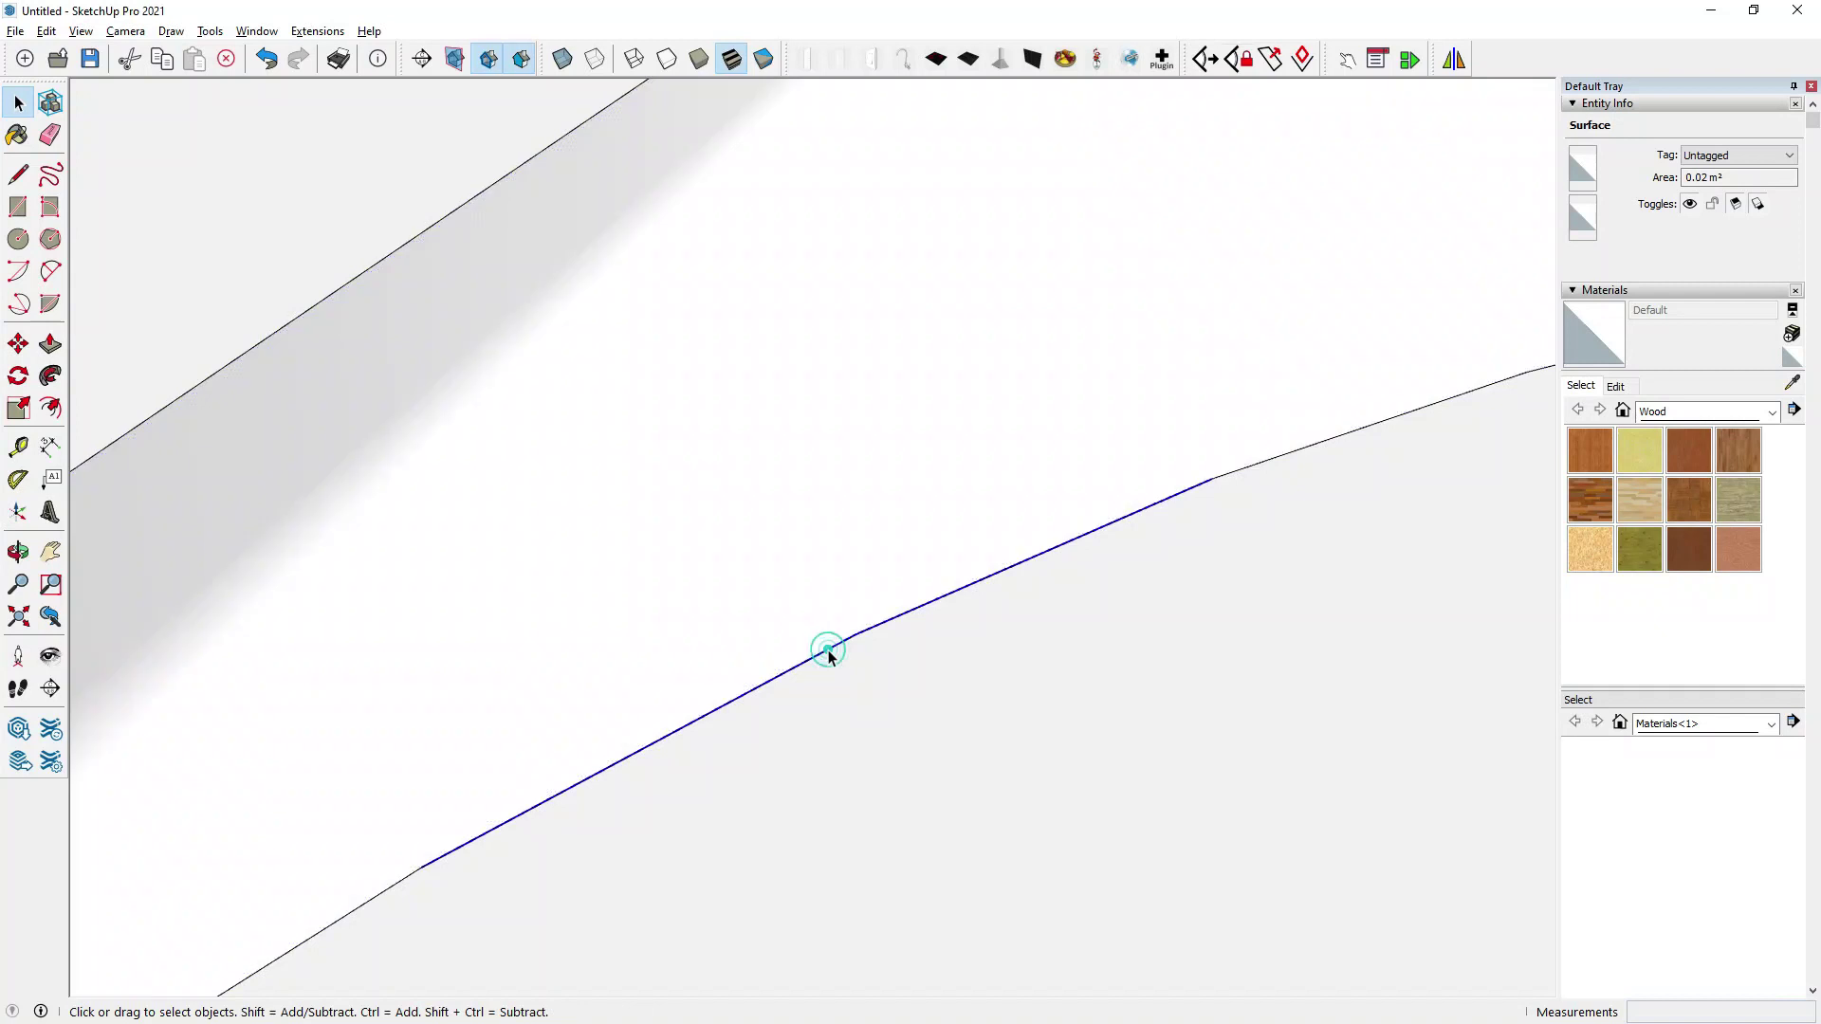
scroll(829, 657, "down", 2)
scroll(828, 654, "down", 2)
Undo the last change, reselect the curved edge, and undo again.
key("ctrl+z")
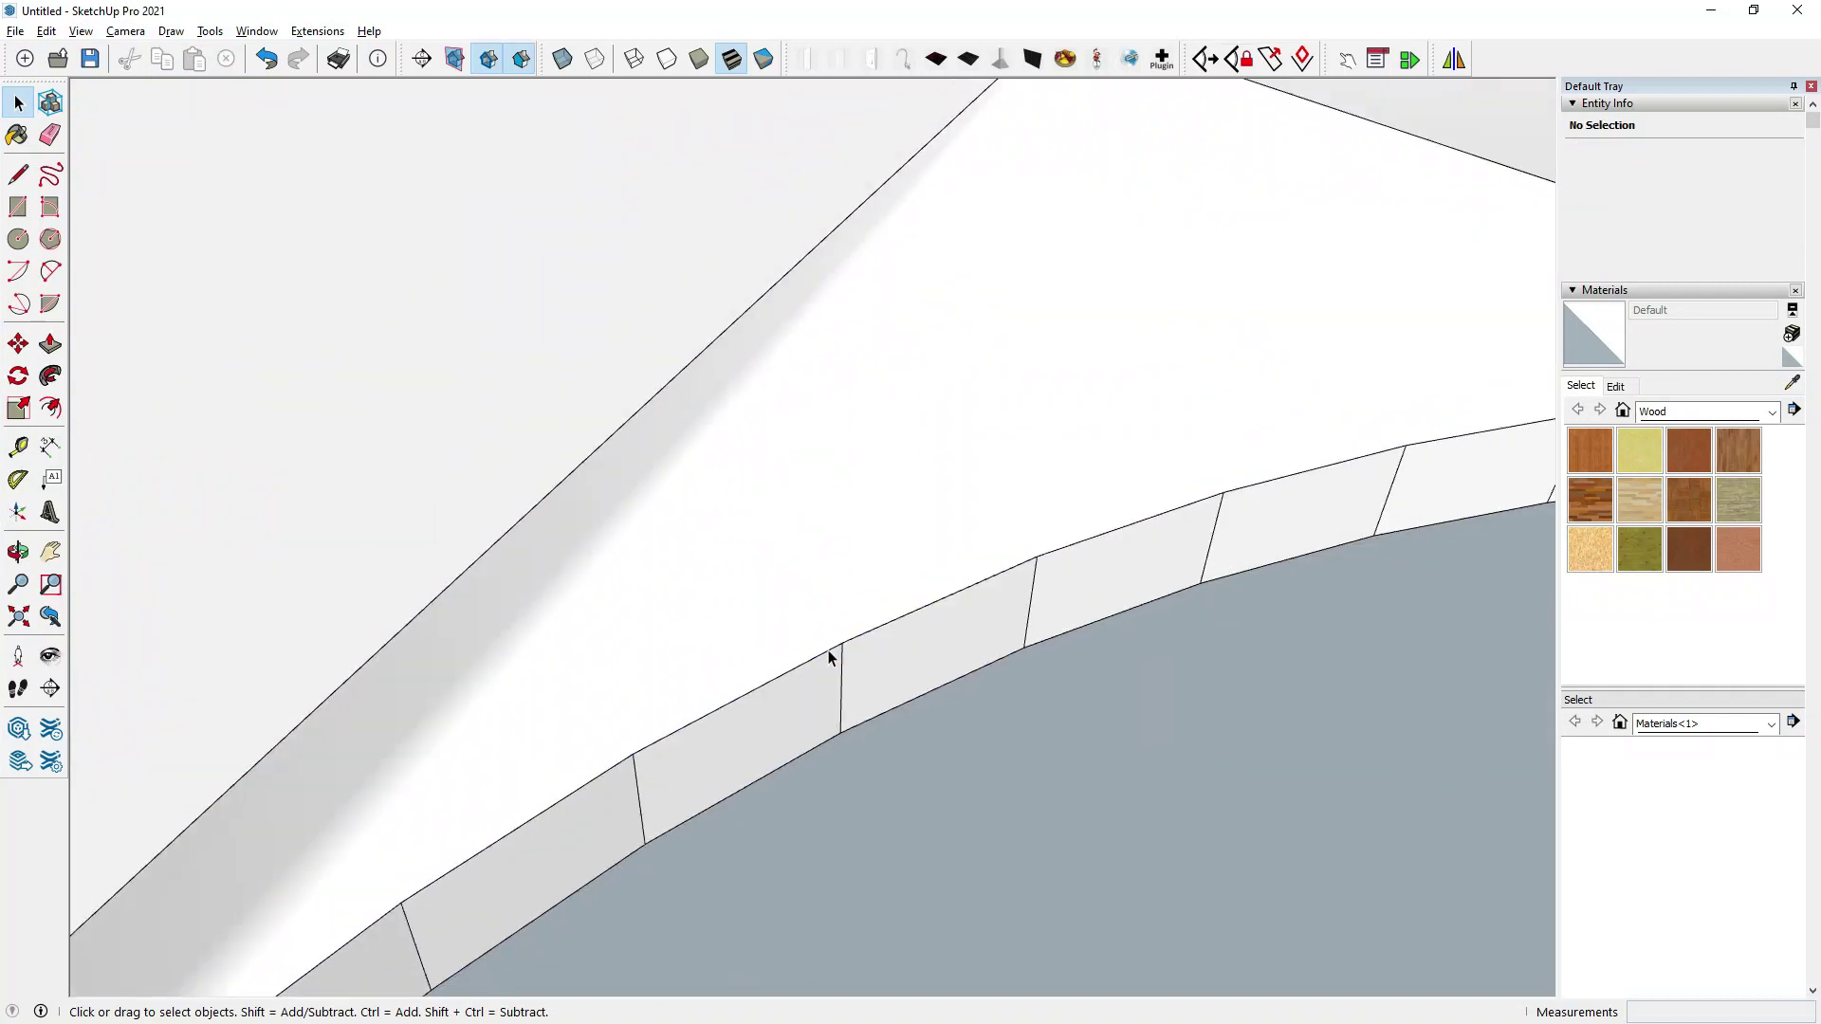
scroll(828, 655, "down", 1)
scroll(826, 655, "up", 3)
left_click(818, 655)
scroll(814, 660, "up", 2)
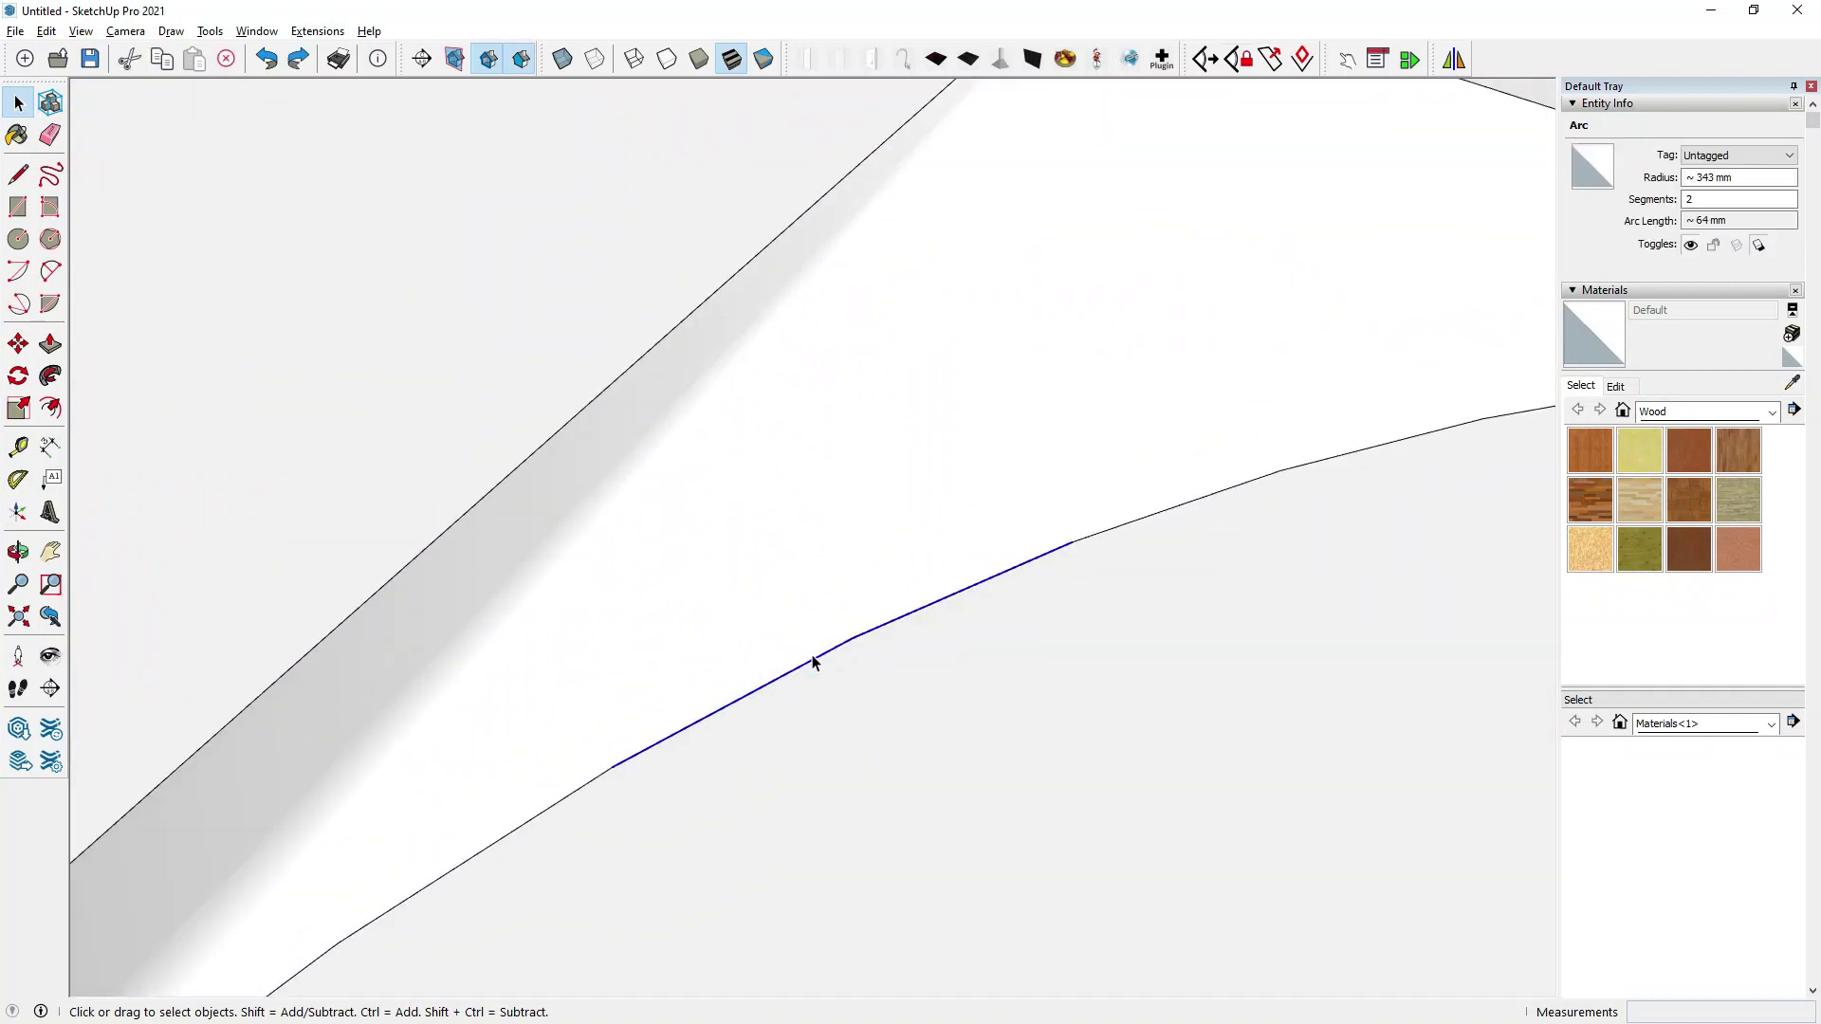
scroll(814, 661, "down", 2)
key("ctrl+z")
scroll(816, 664, "down", 1)
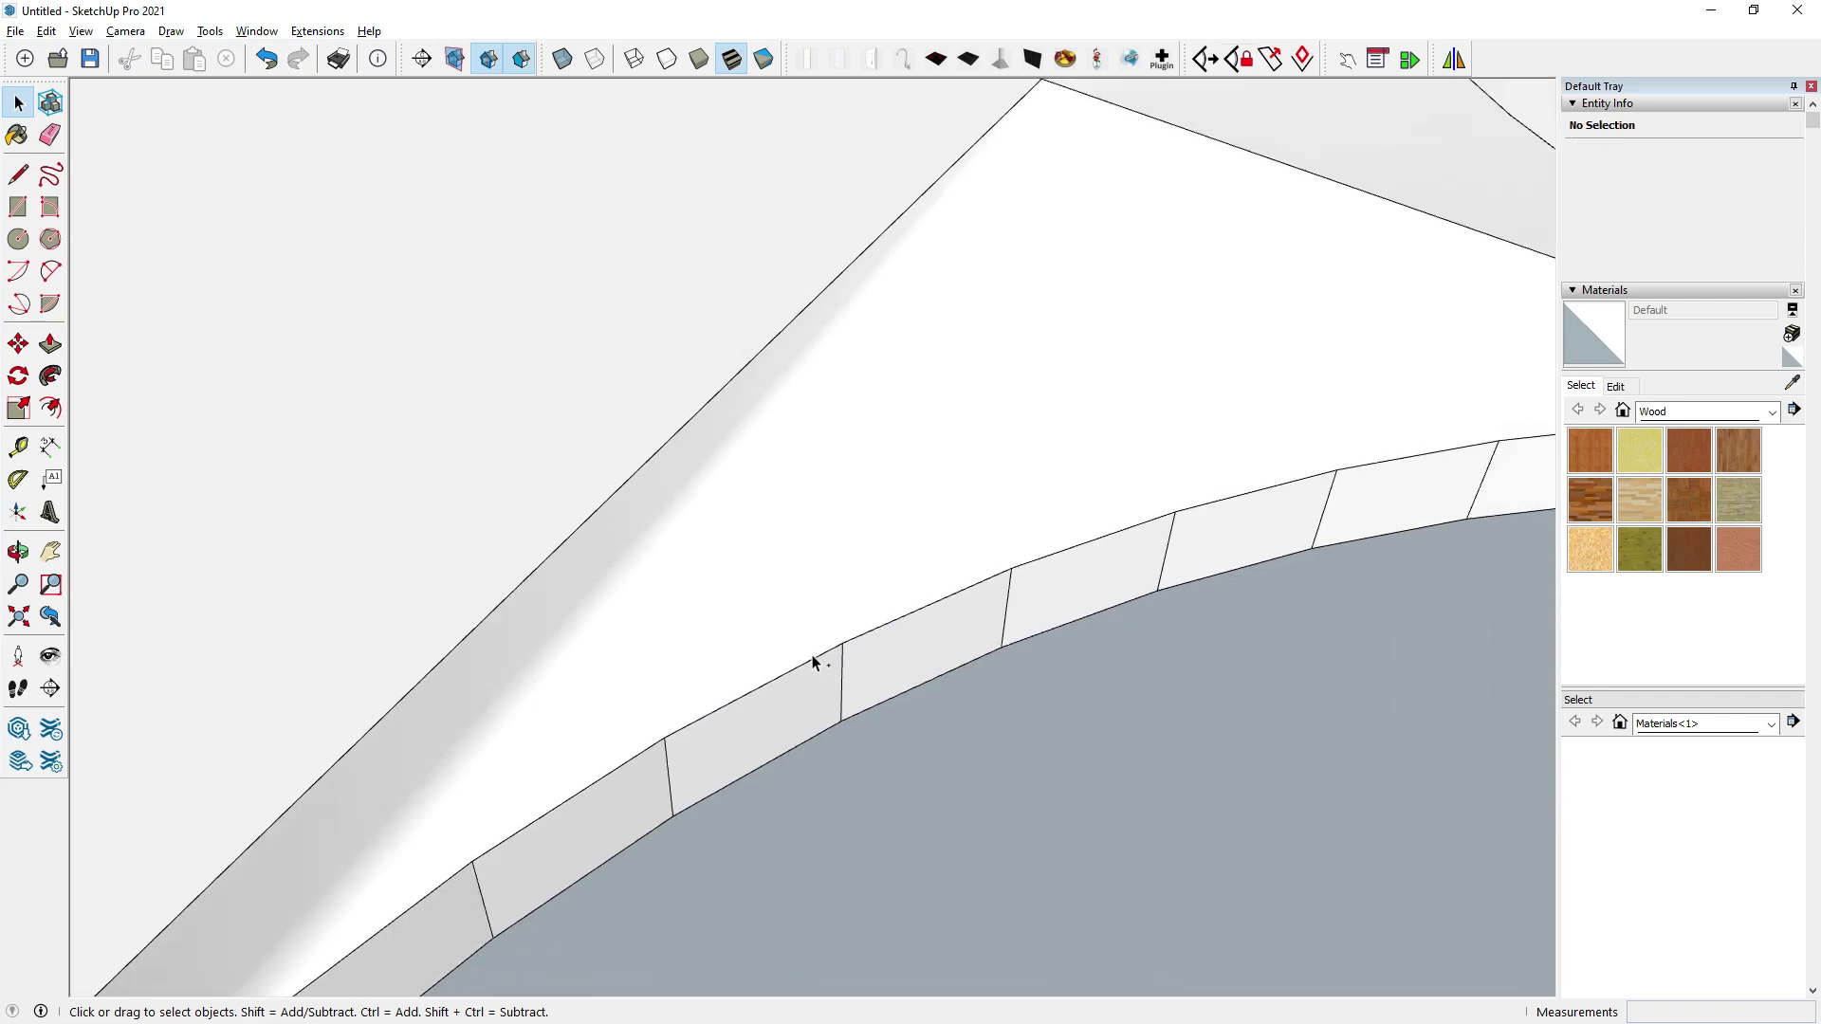
scroll(821, 683, "up", 3)
middle_click_drag(823, 702, 622, 240)
scroll(715, 308, "up", 2)
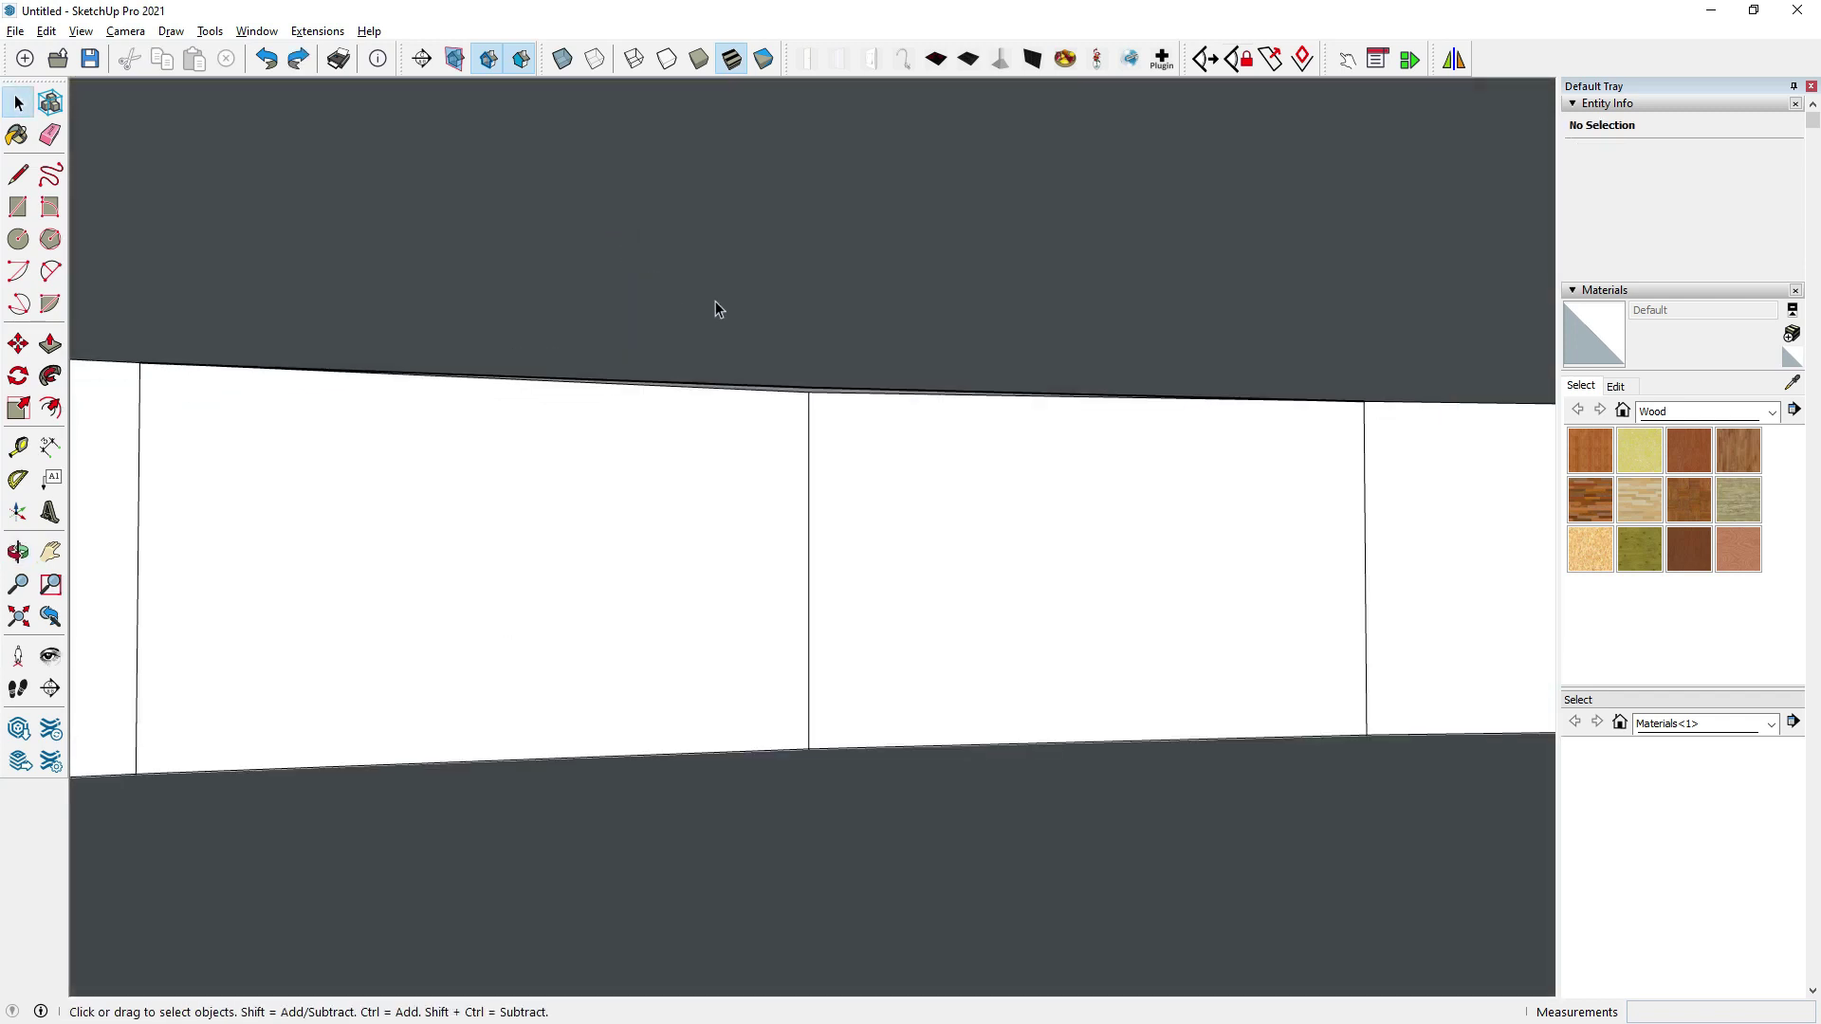
scroll(772, 330, "up", 2)
middle_click_drag(773, 329, 920, 280)
scroll(883, 430, "up", 1)
left_click(833, 461)
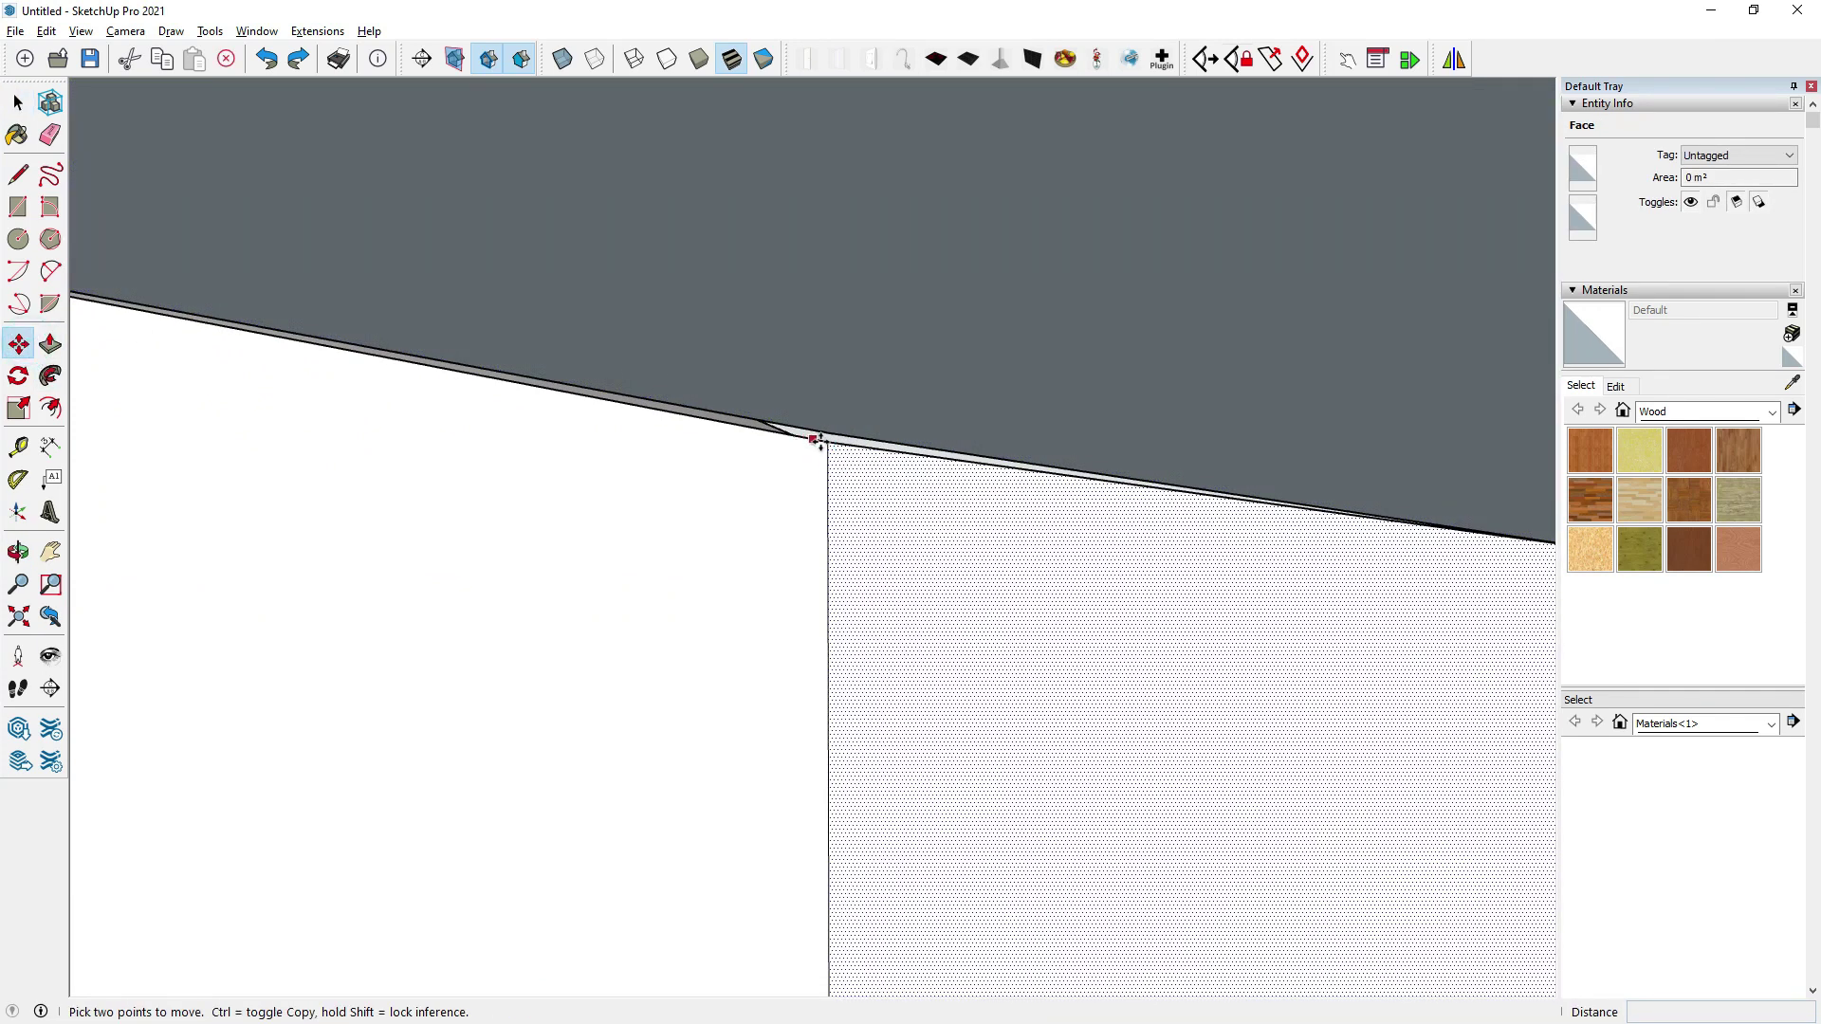
left_click(815, 440)
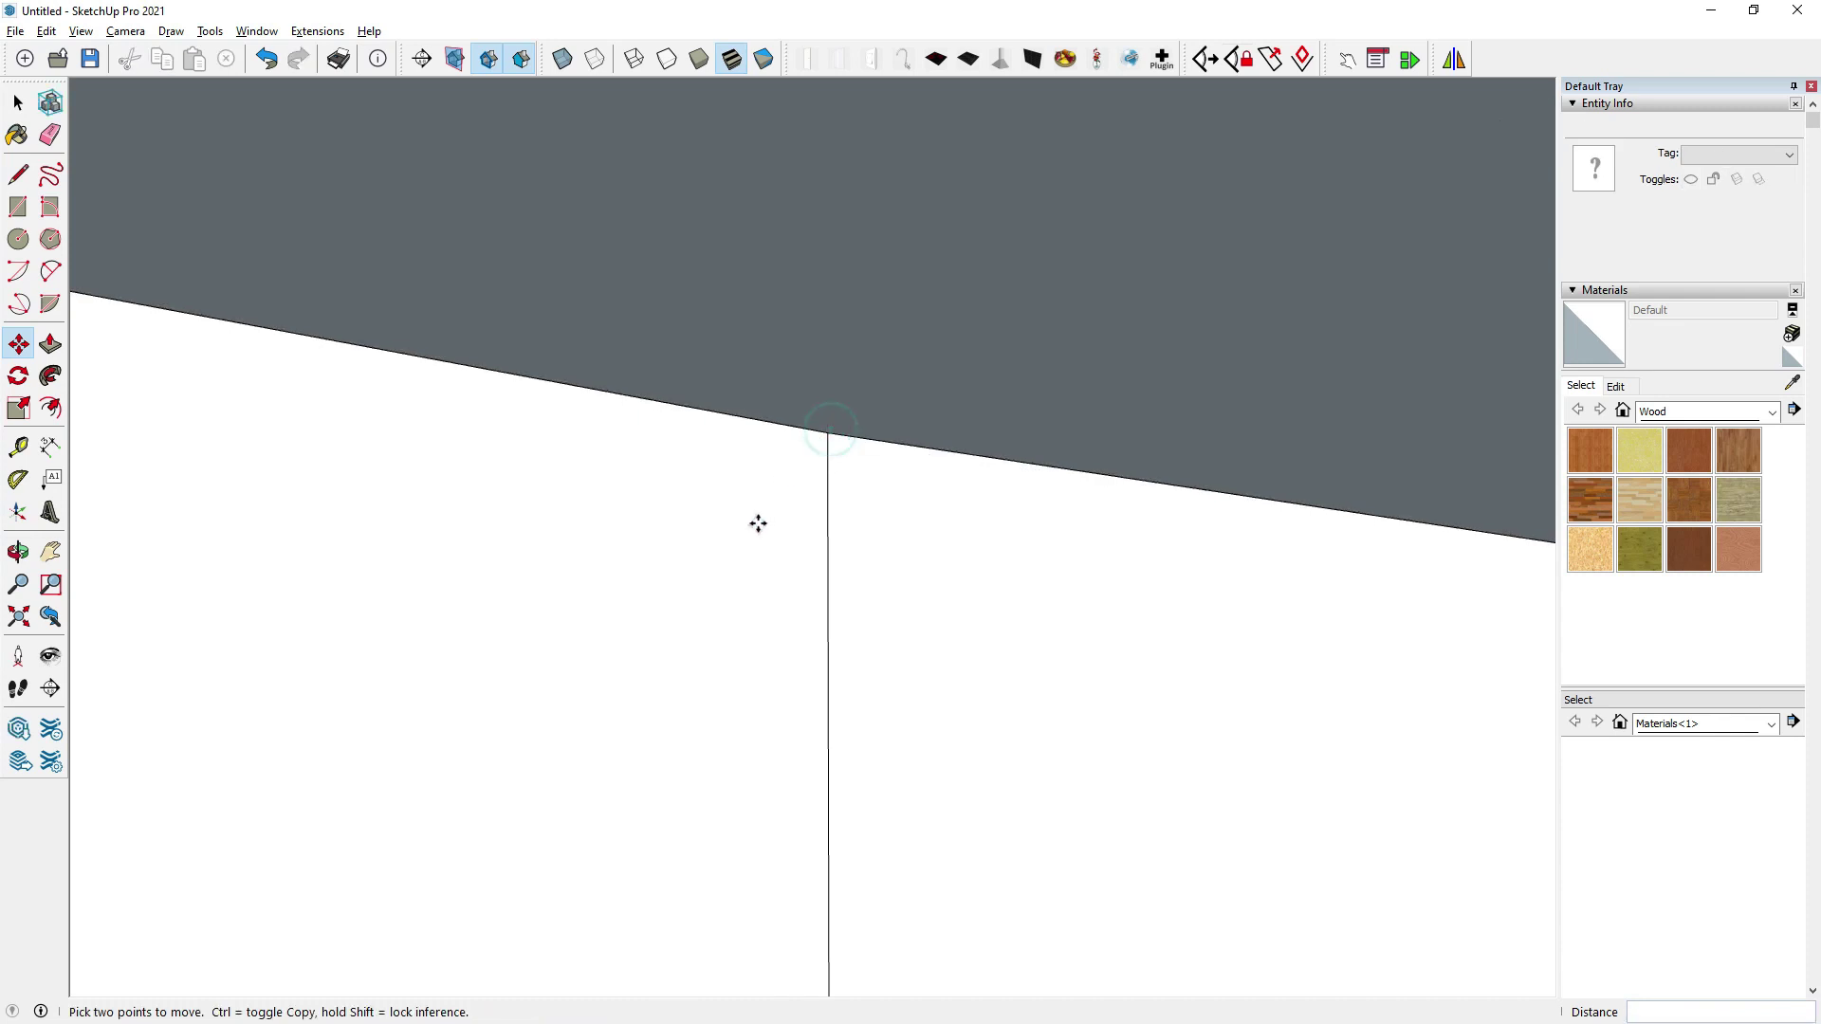
middle_click_drag(758, 524, 698, 516)
mouse_move(826, 524)
middle_mouse_down()
mouse_move(748, 565)
mouse_move(525, 468)
mouse_move(935, 521)
mouse_move(549, 577)
mouse_move(1065, 431)
mouse_move(1109, 496)
mouse_move(1078, 492)
mouse_move(1016, 117)
mouse_move(1106, 610)
mouse_move(1123, 597)
middle_mouse_up()
scroll(1108, 496, "up", 3)
scroll(1097, 493, "up", 3)
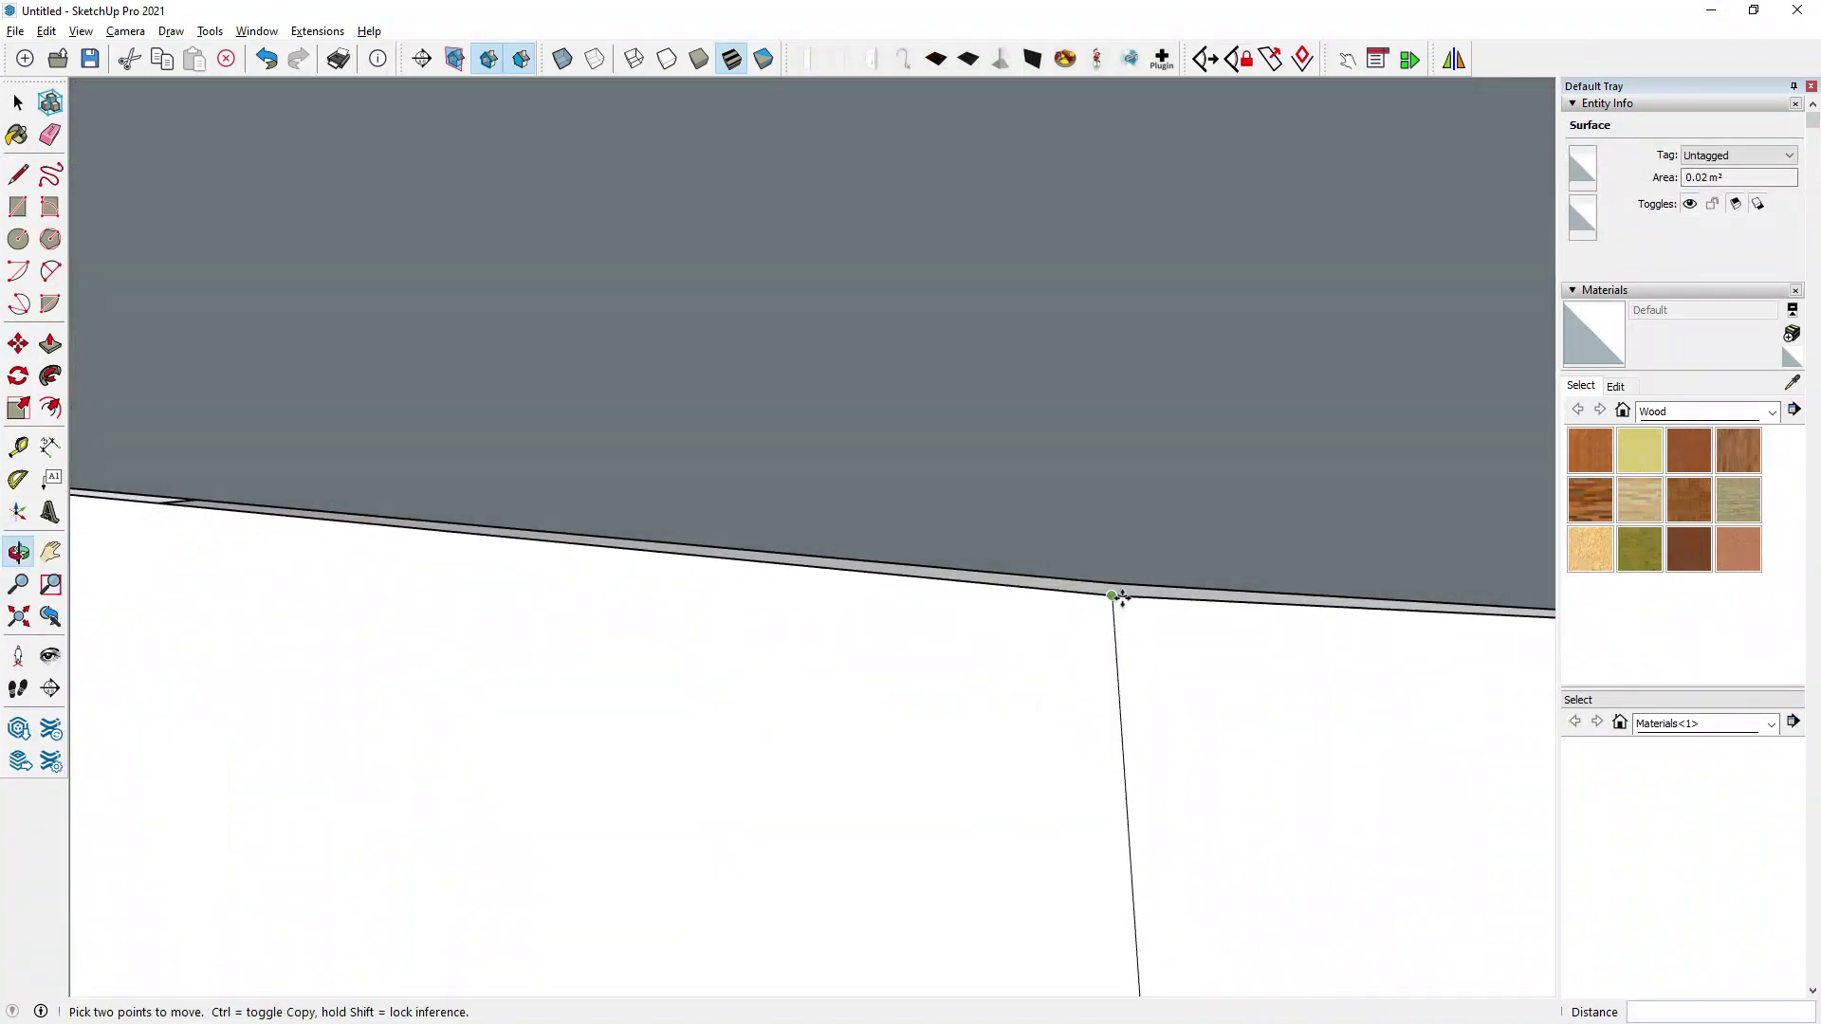
left_click(1115, 600)
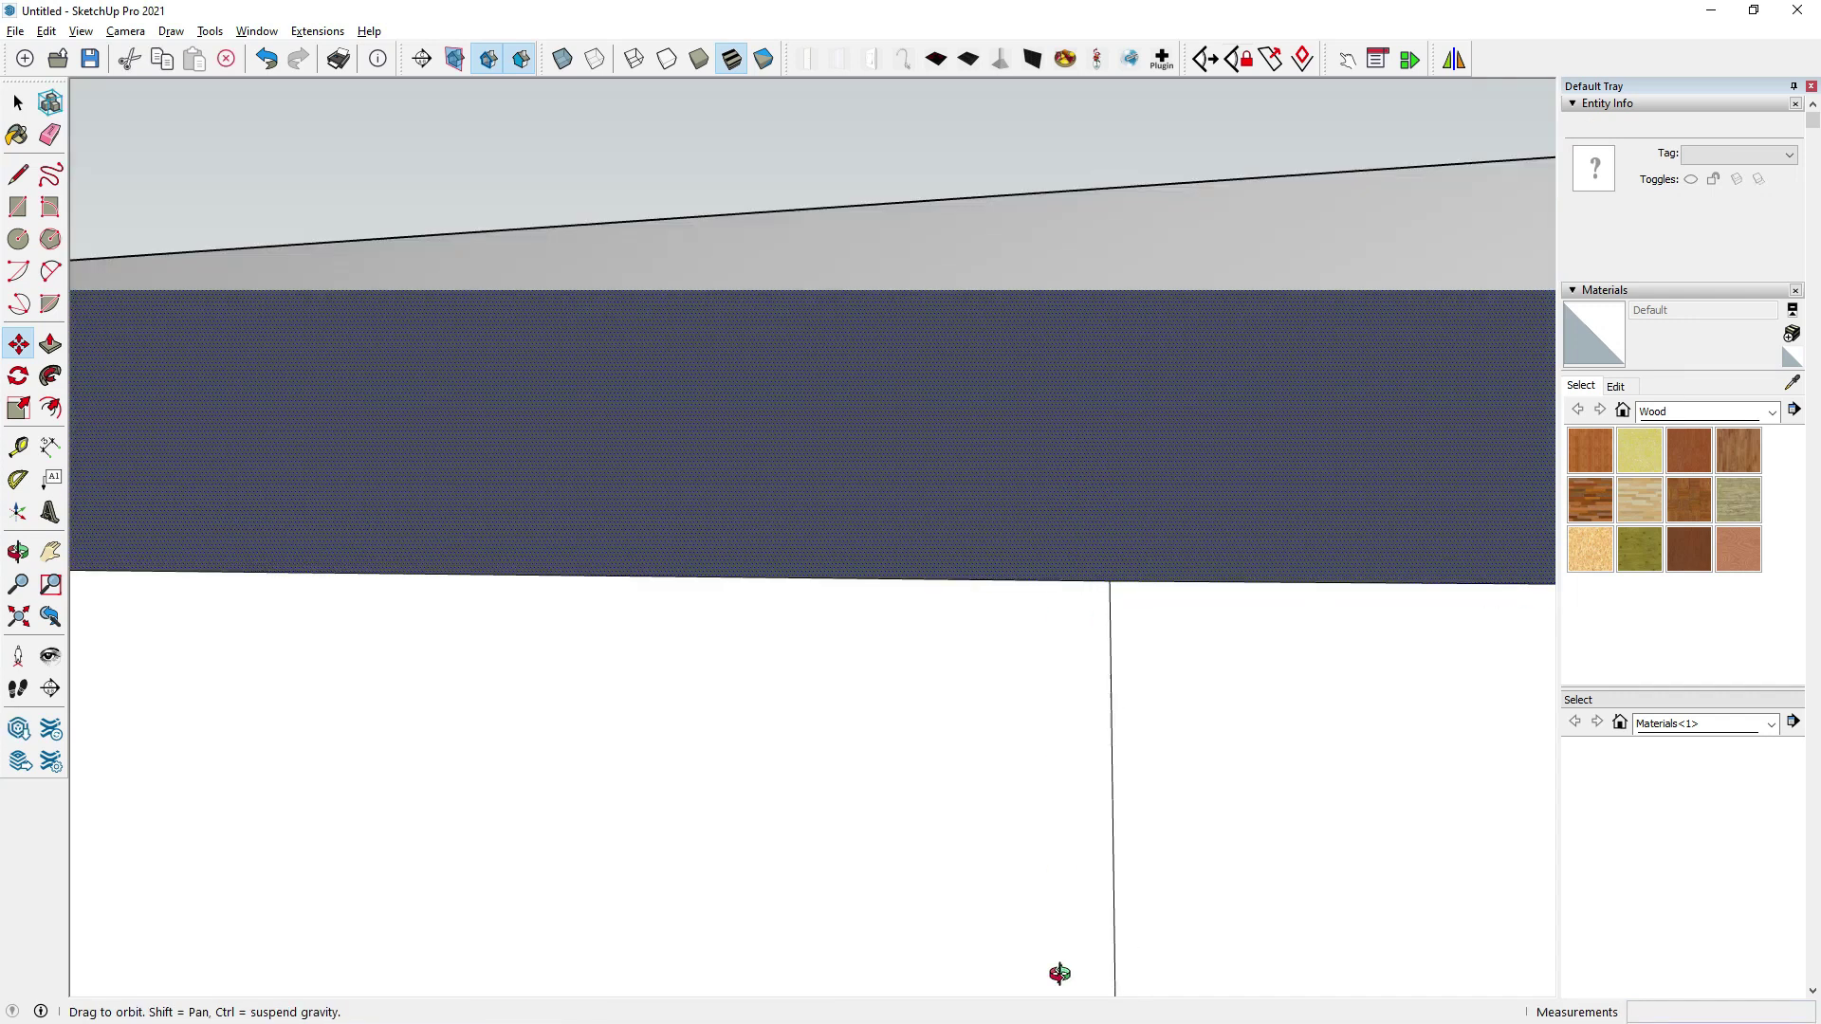
middle_click_drag(1114, 584, 1057, 975)
middle_click_drag(1056, 975, 1193, 438)
scroll(1193, 438, "down", 2)
scroll(948, 448, "down", 2)
scroll(1143, 391, "down", 2)
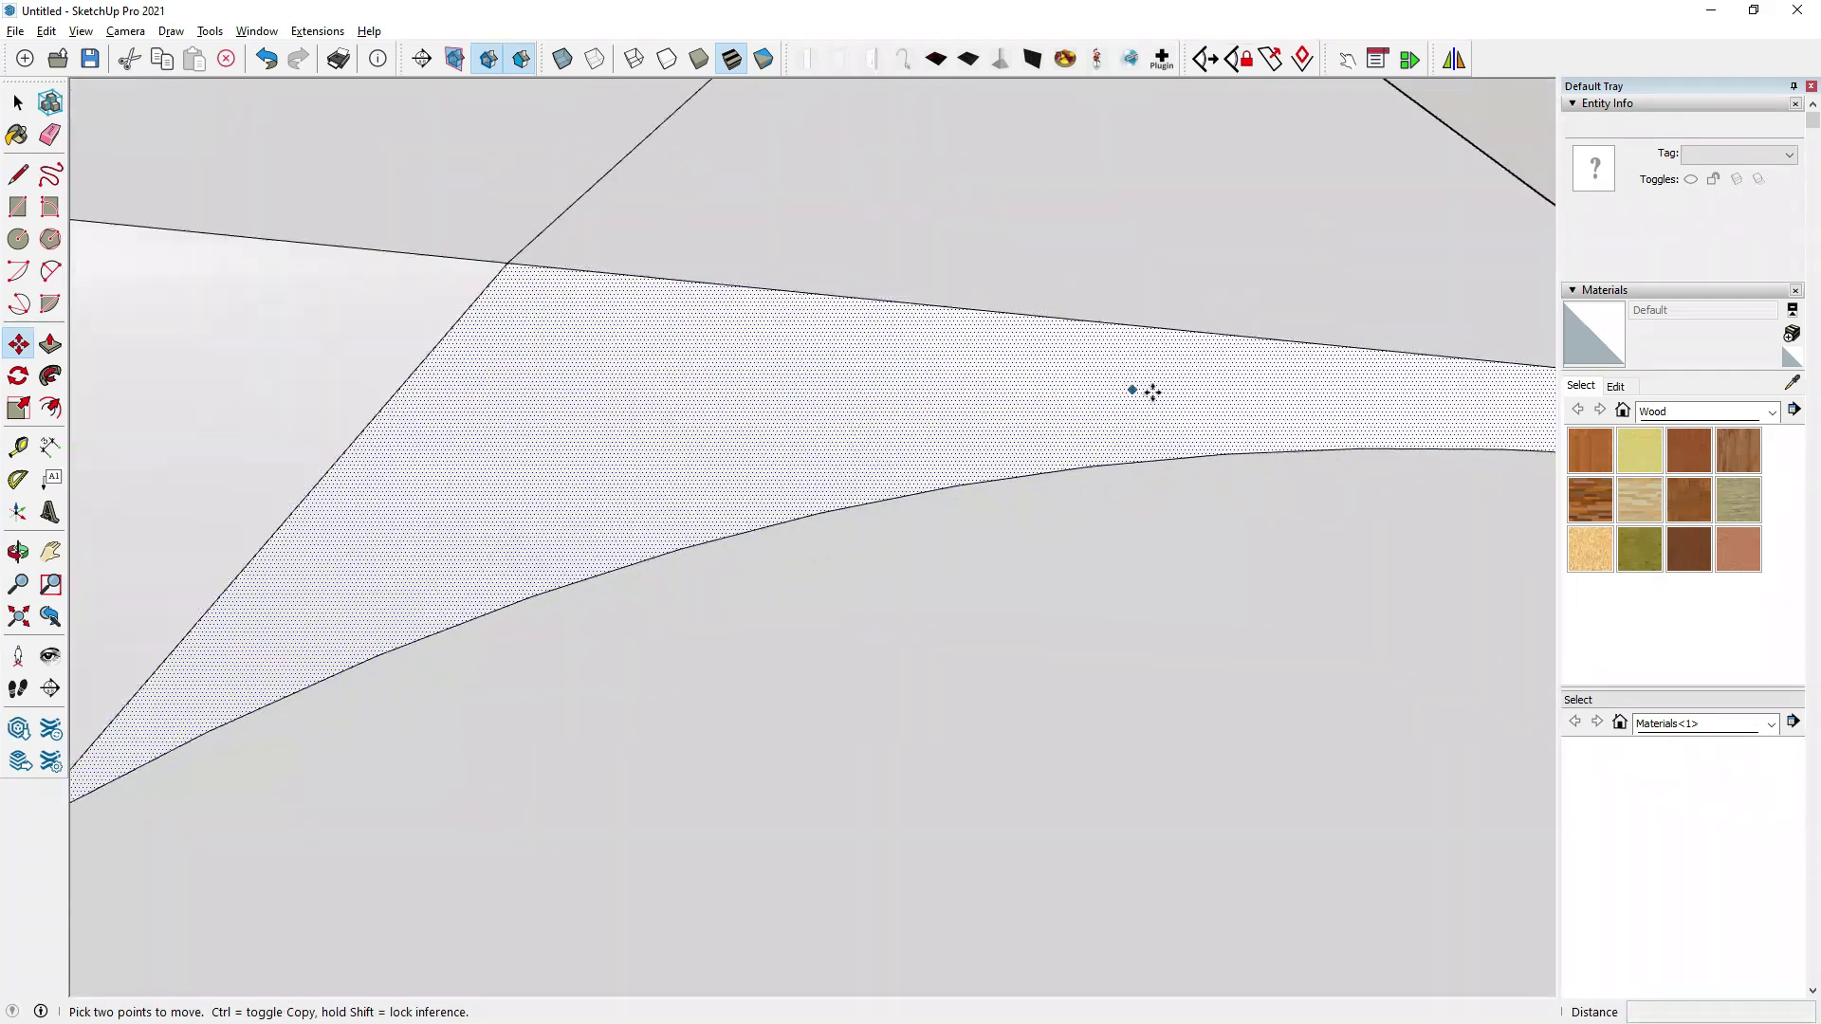
scroll(1058, 459, "down", 2)
scroll(1059, 459, "down", 3)
mouse_move(1138, 488)
middle_mouse_down()
mouse_move(752, 203)
mouse_move(820, 212)
mouse_move(824, 465)
mouse_move(619, 553)
middle_mouse_up()
Erase the stray curve at the ring–handle junction with the Eraser.
scroll(702, 605, "down", 3)
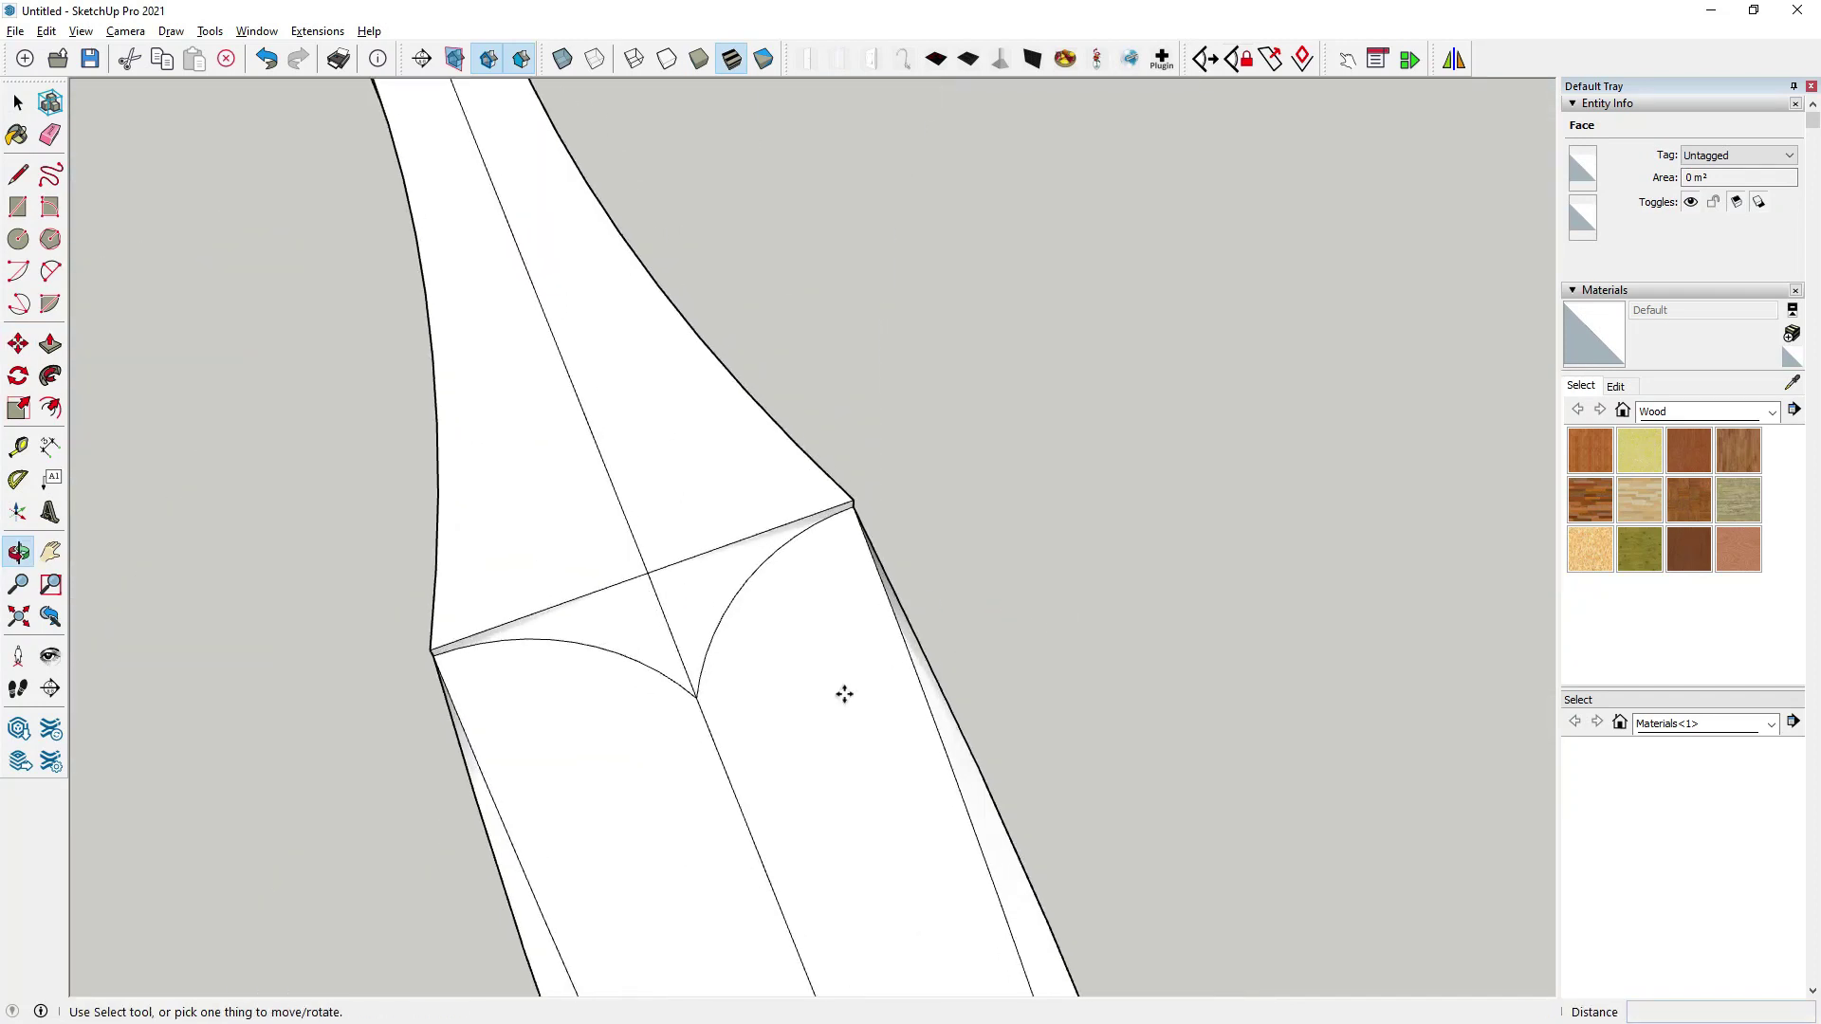
scroll(841, 696, "down", 3)
mouse_move(853, 687)
middle_mouse_down()
mouse_move(531, 422)
mouse_move(658, 509)
mouse_move(914, 521)
middle_mouse_up()
scroll(531, 422, "up", 3)
left_click(49, 133)
middle_click_drag(490, 556, 720, 711)
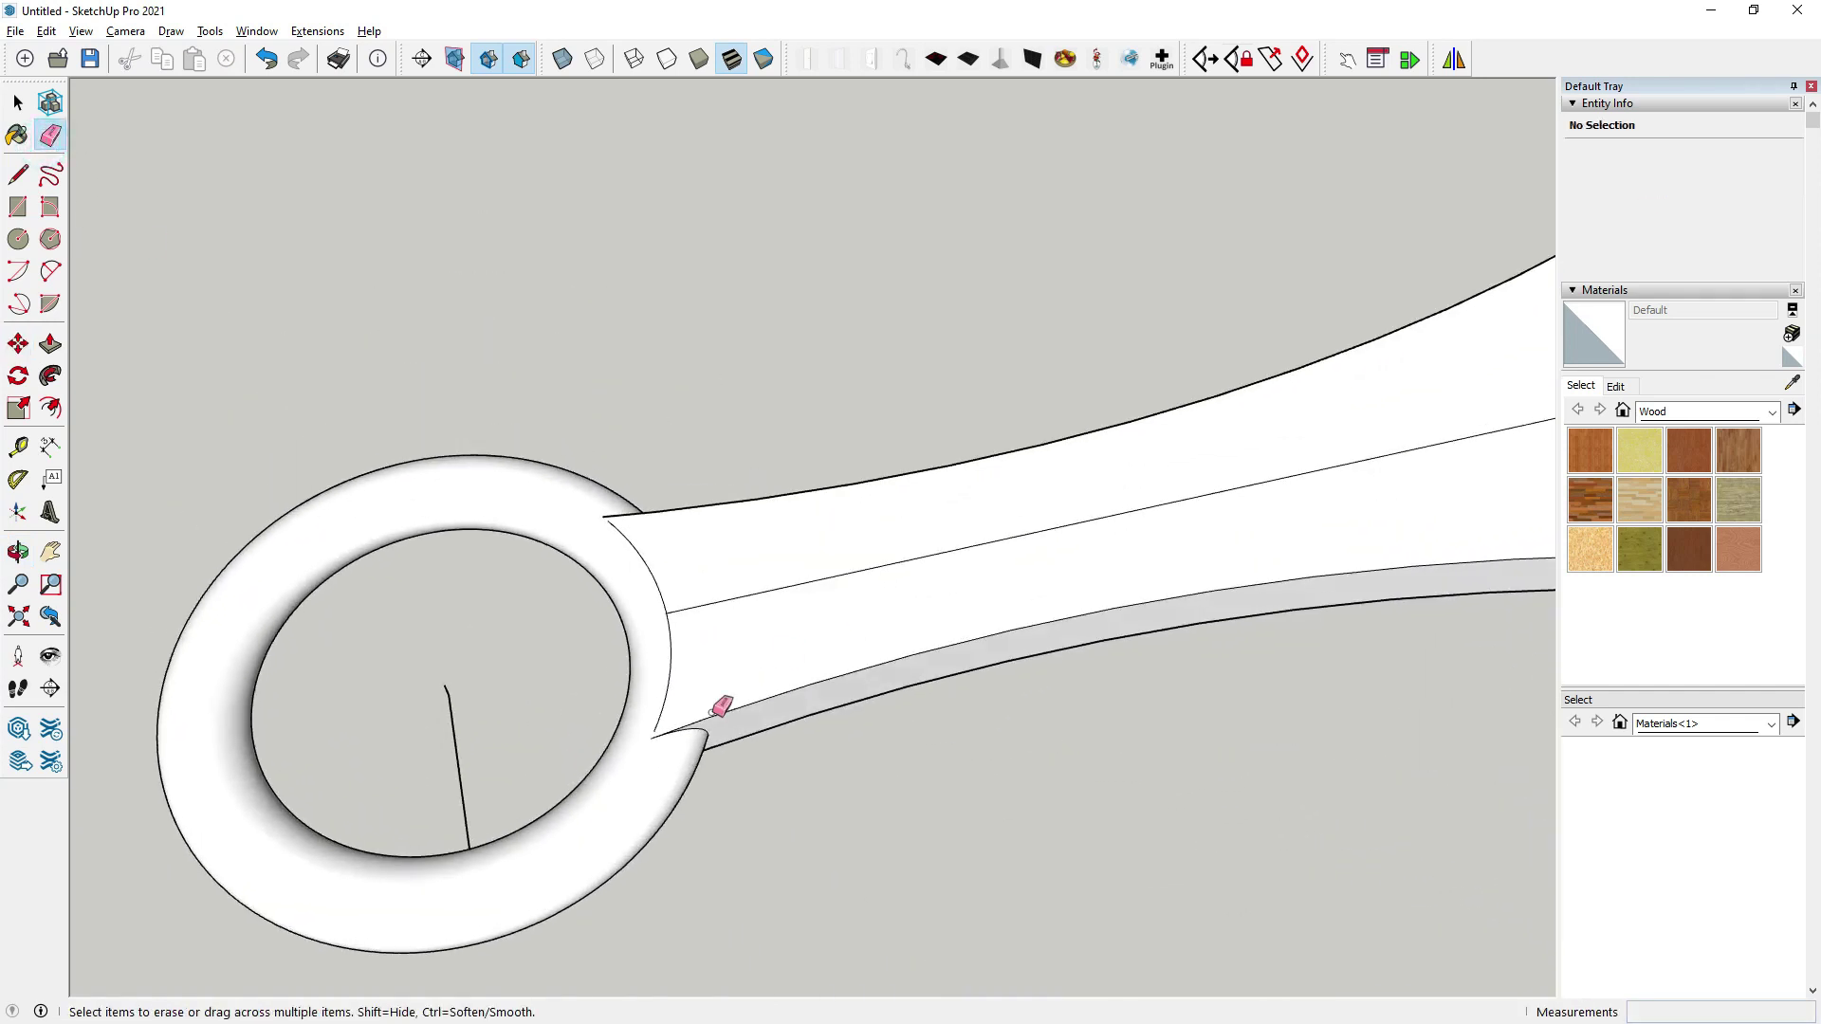
scroll(721, 702, "up", 3)
scroll(683, 727, "up", 2)
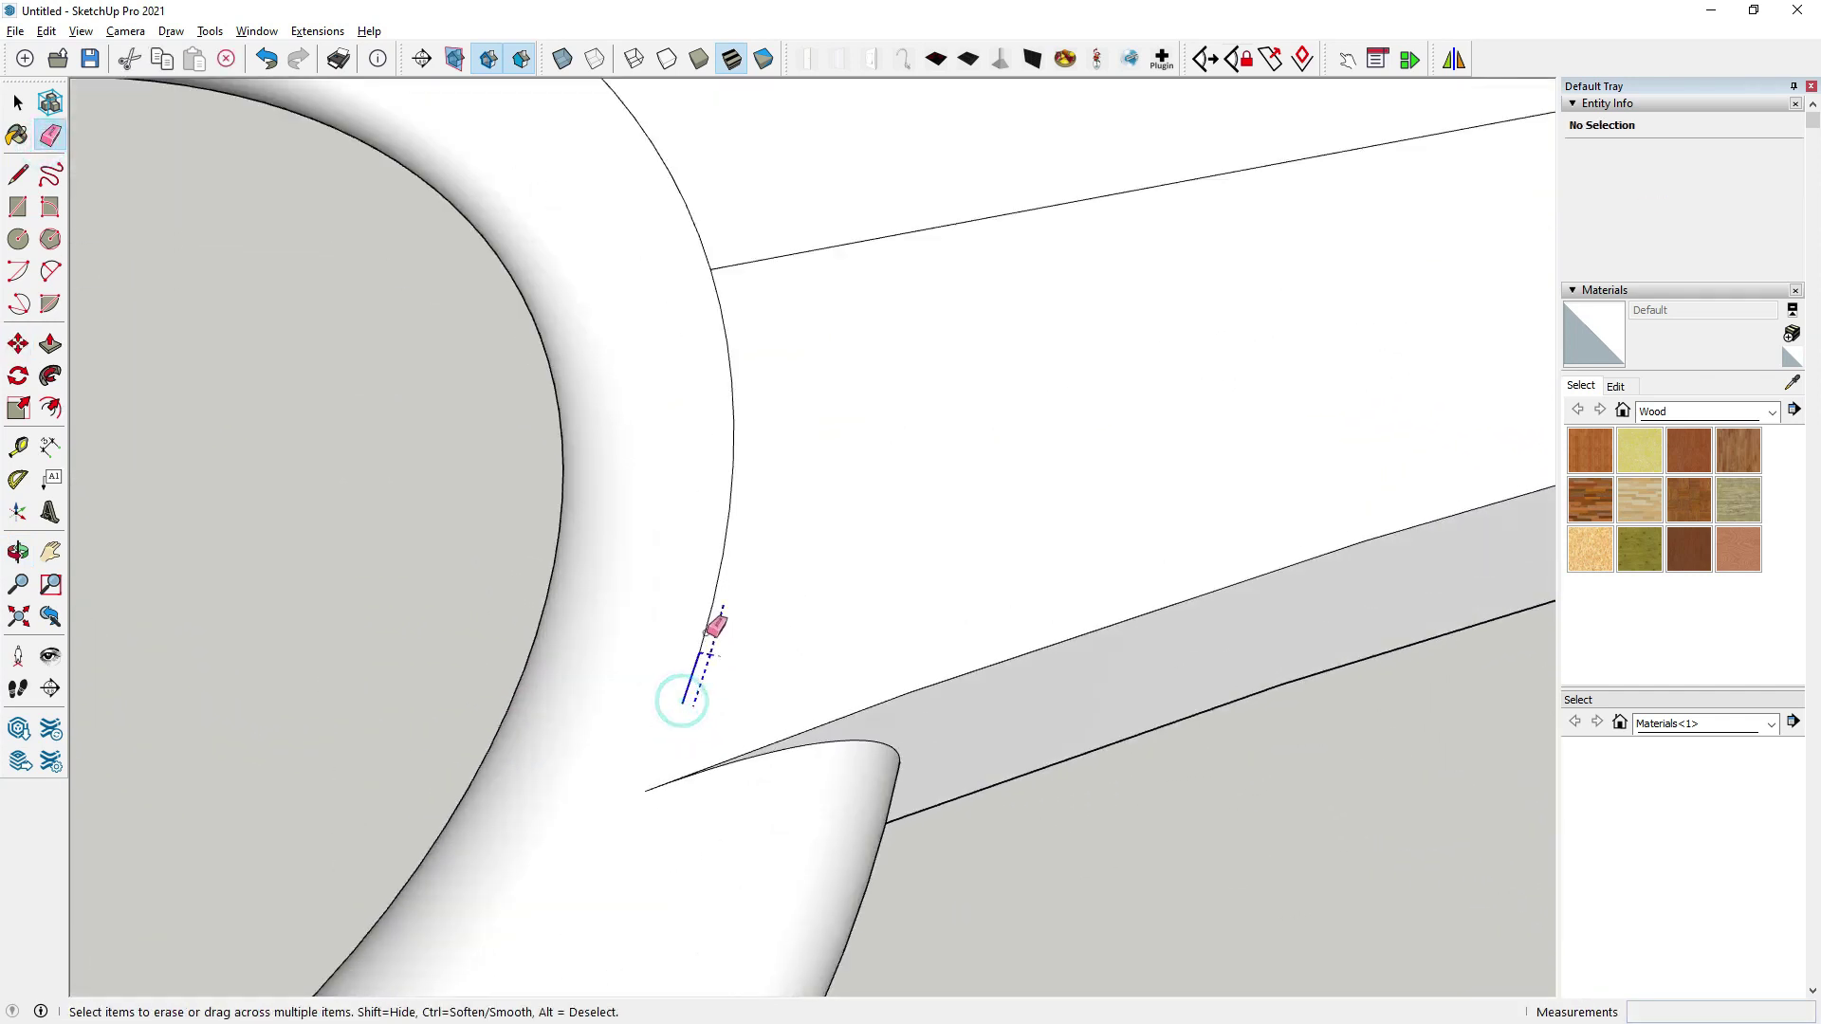
left_click_drag(719, 302, 713, 384)
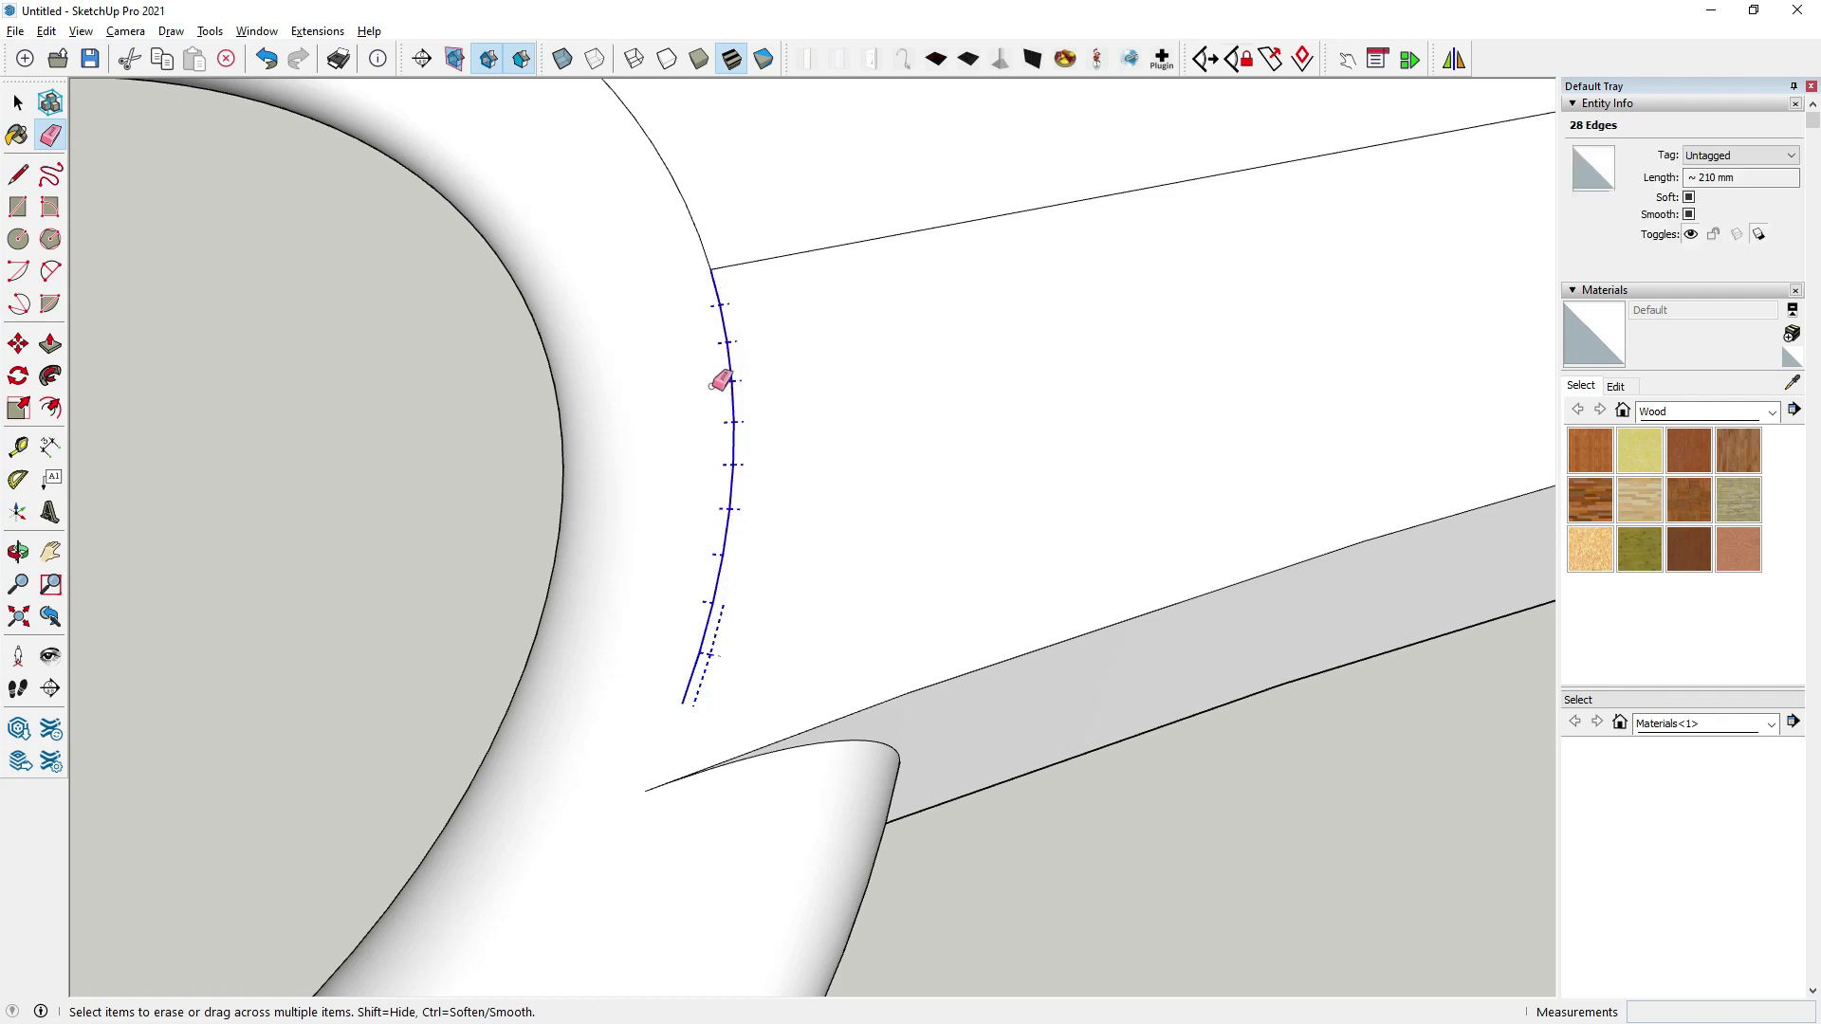
Orbit around the ring and handle to find remaining stray edges.
scroll(739, 797, "down", 3)
middle_click_drag(771, 860, 675, 386)
scroll(655, 427, "up", 3)
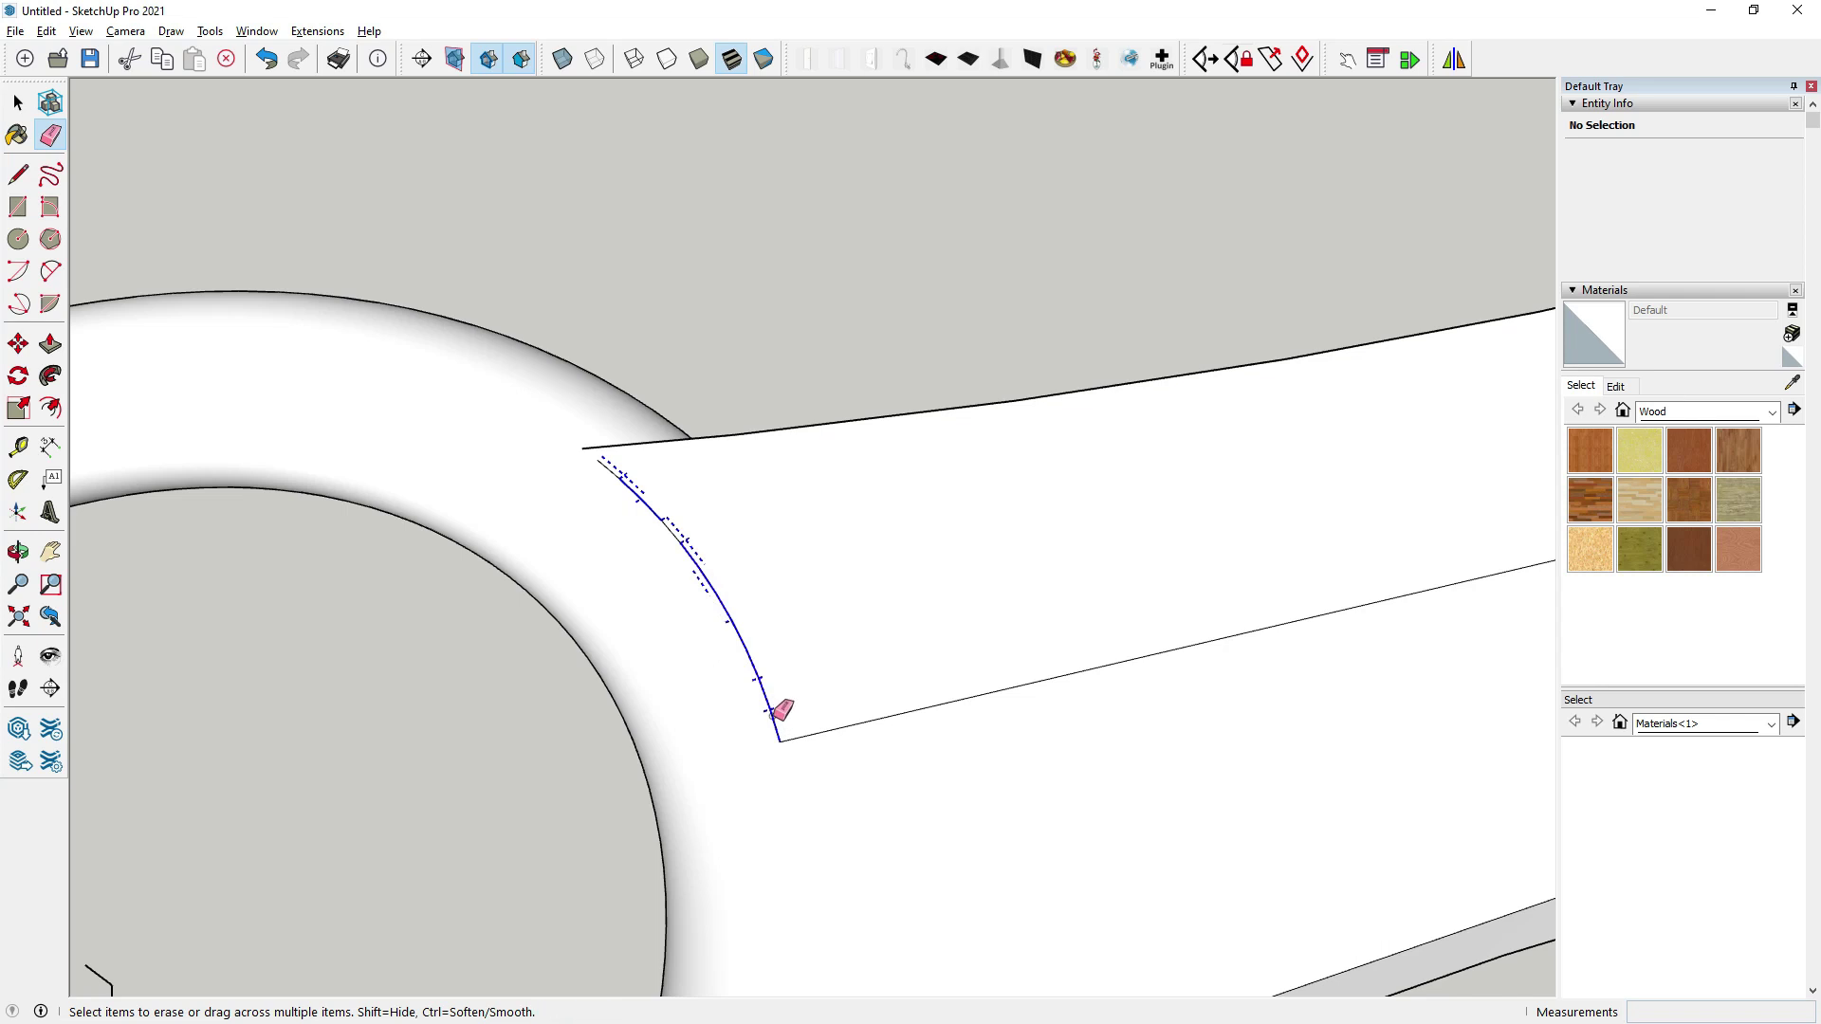
scroll(645, 493, "down", 3)
mouse_move(601, 455)
middle_mouse_down()
mouse_move(719, 509)
mouse_move(468, 565)
mouse_move(782, 636)
middle_mouse_up()
scroll(782, 636, "down", 2)
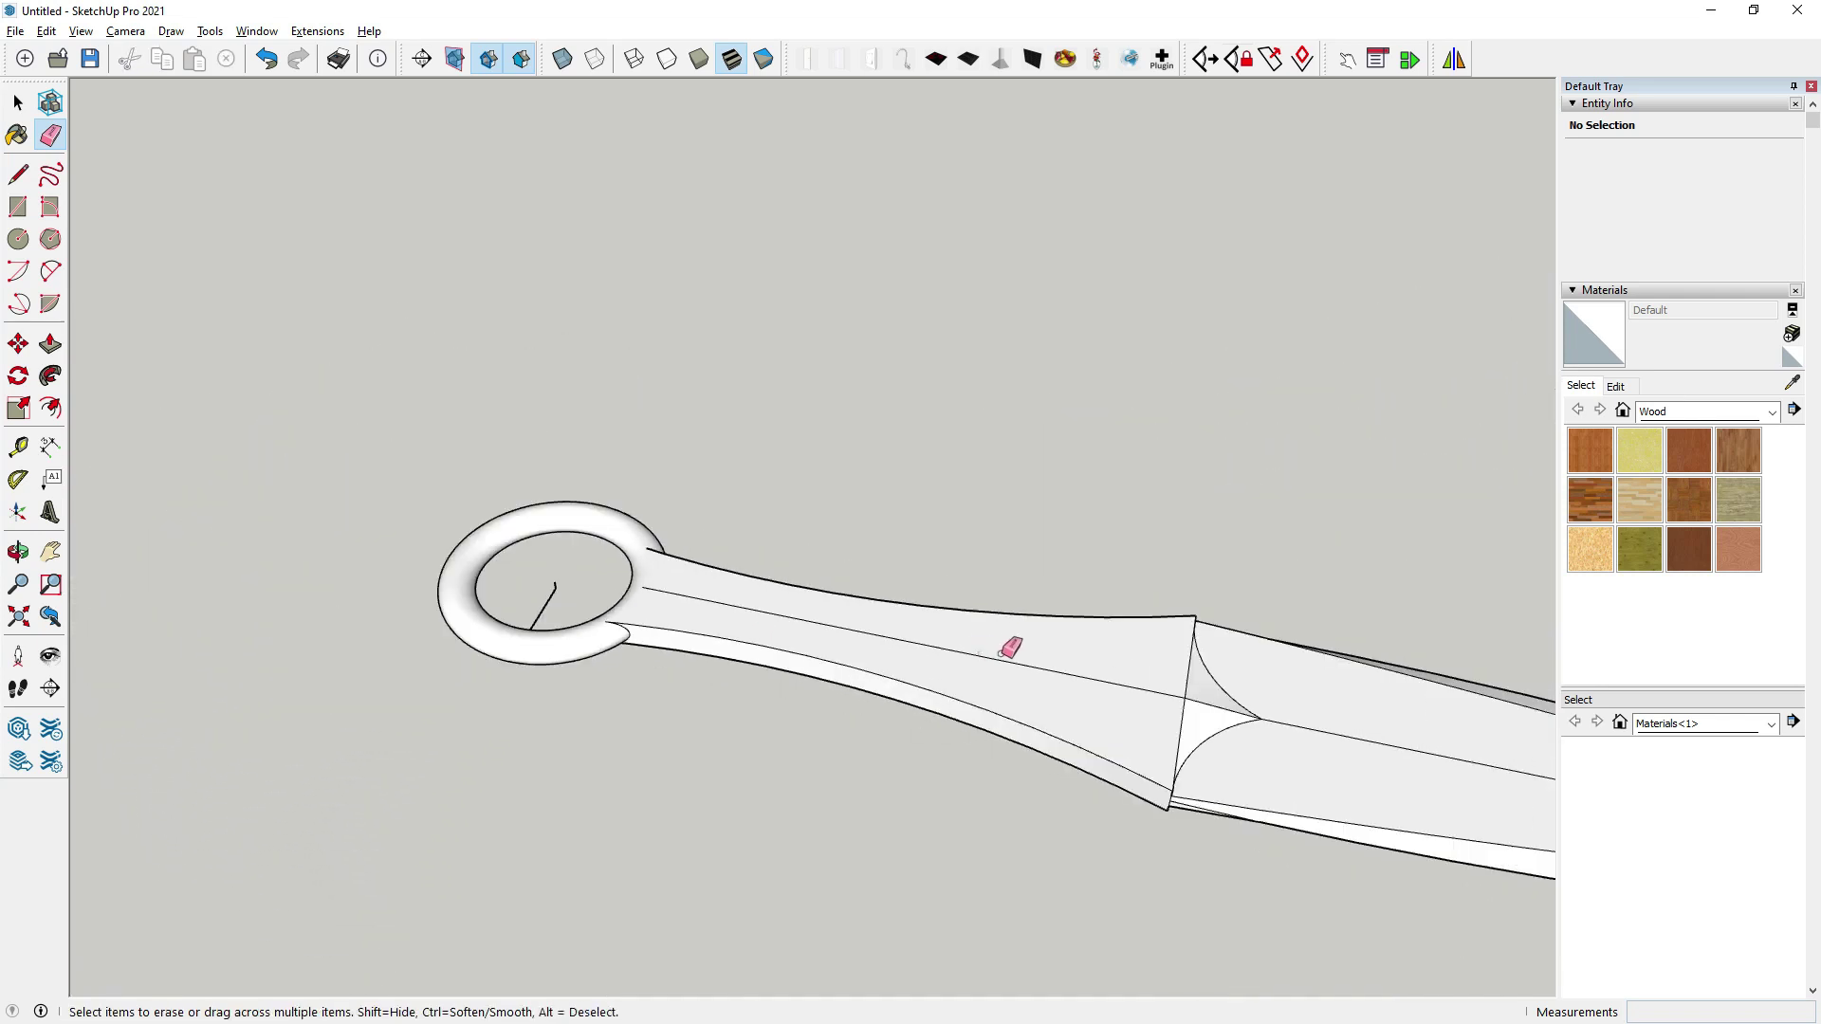
middle_click_drag(1037, 654, 850, 532)
scroll(638, 582, "up", 2)
scroll(651, 560, "up", 1)
scroll(653, 564, "up", 1)
scroll(645, 568, "up", 2)
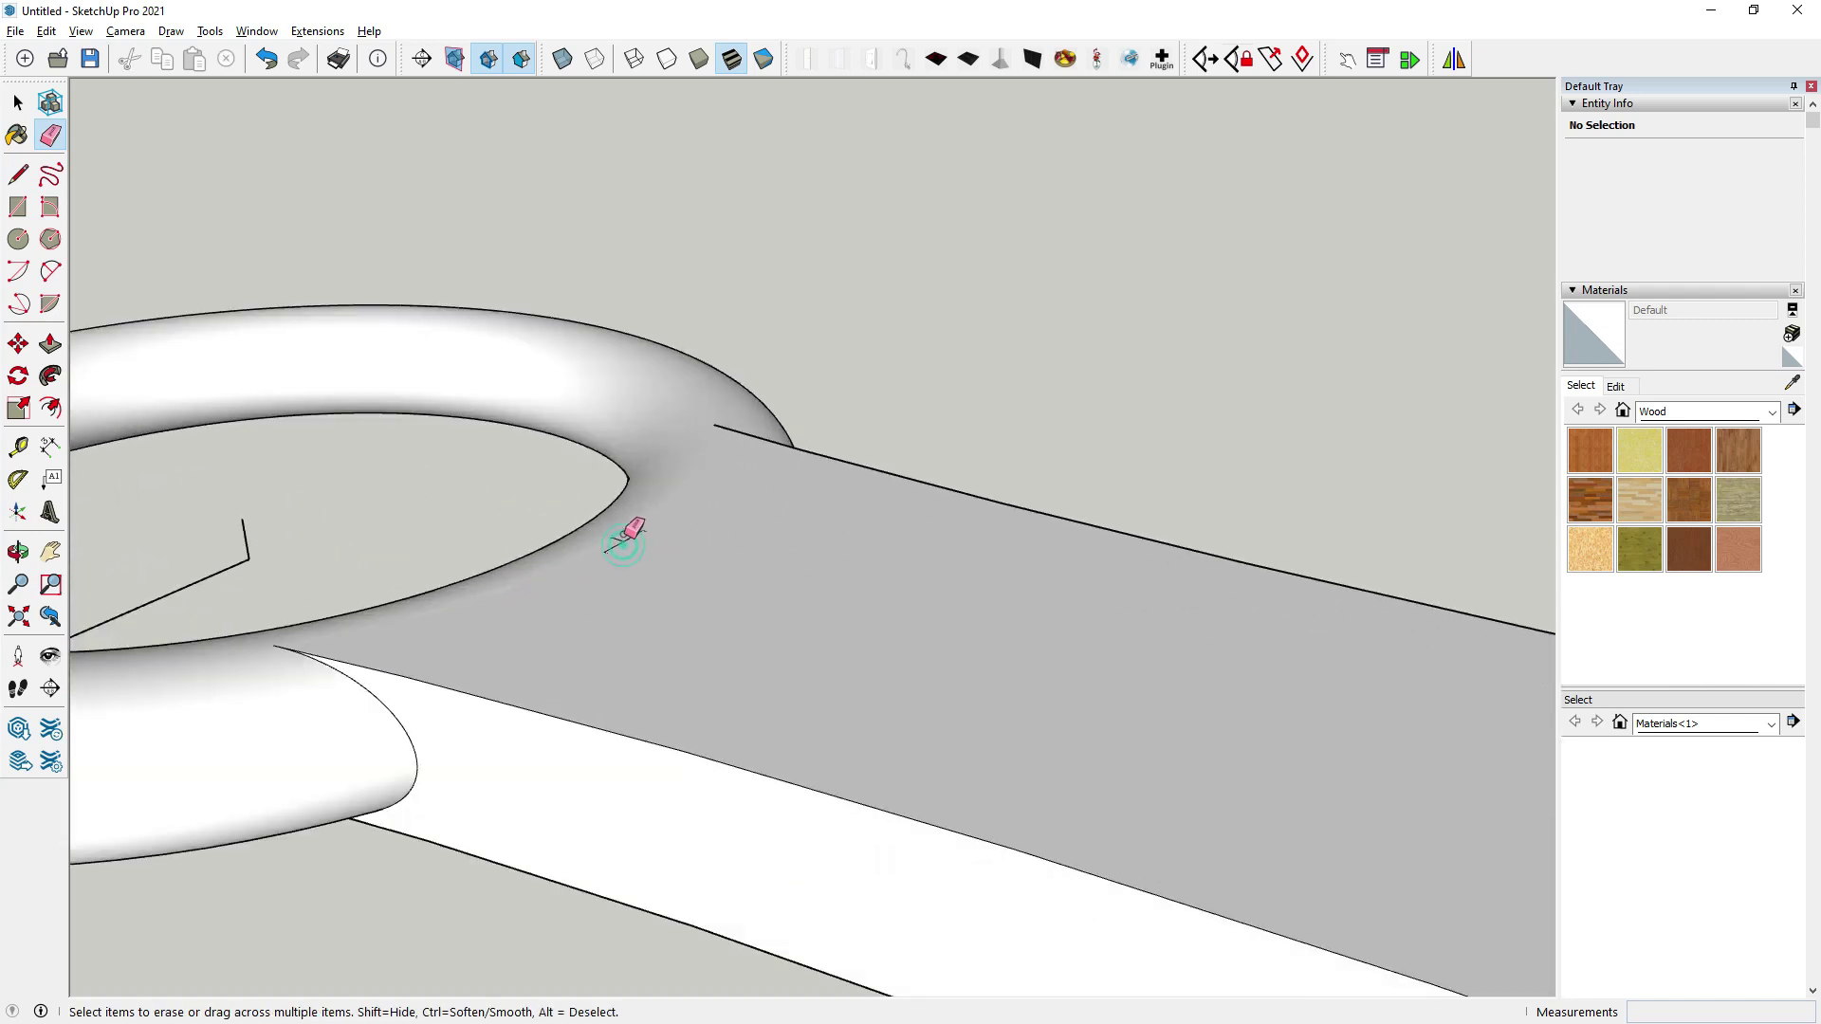
scroll(628, 538, "up", 2)
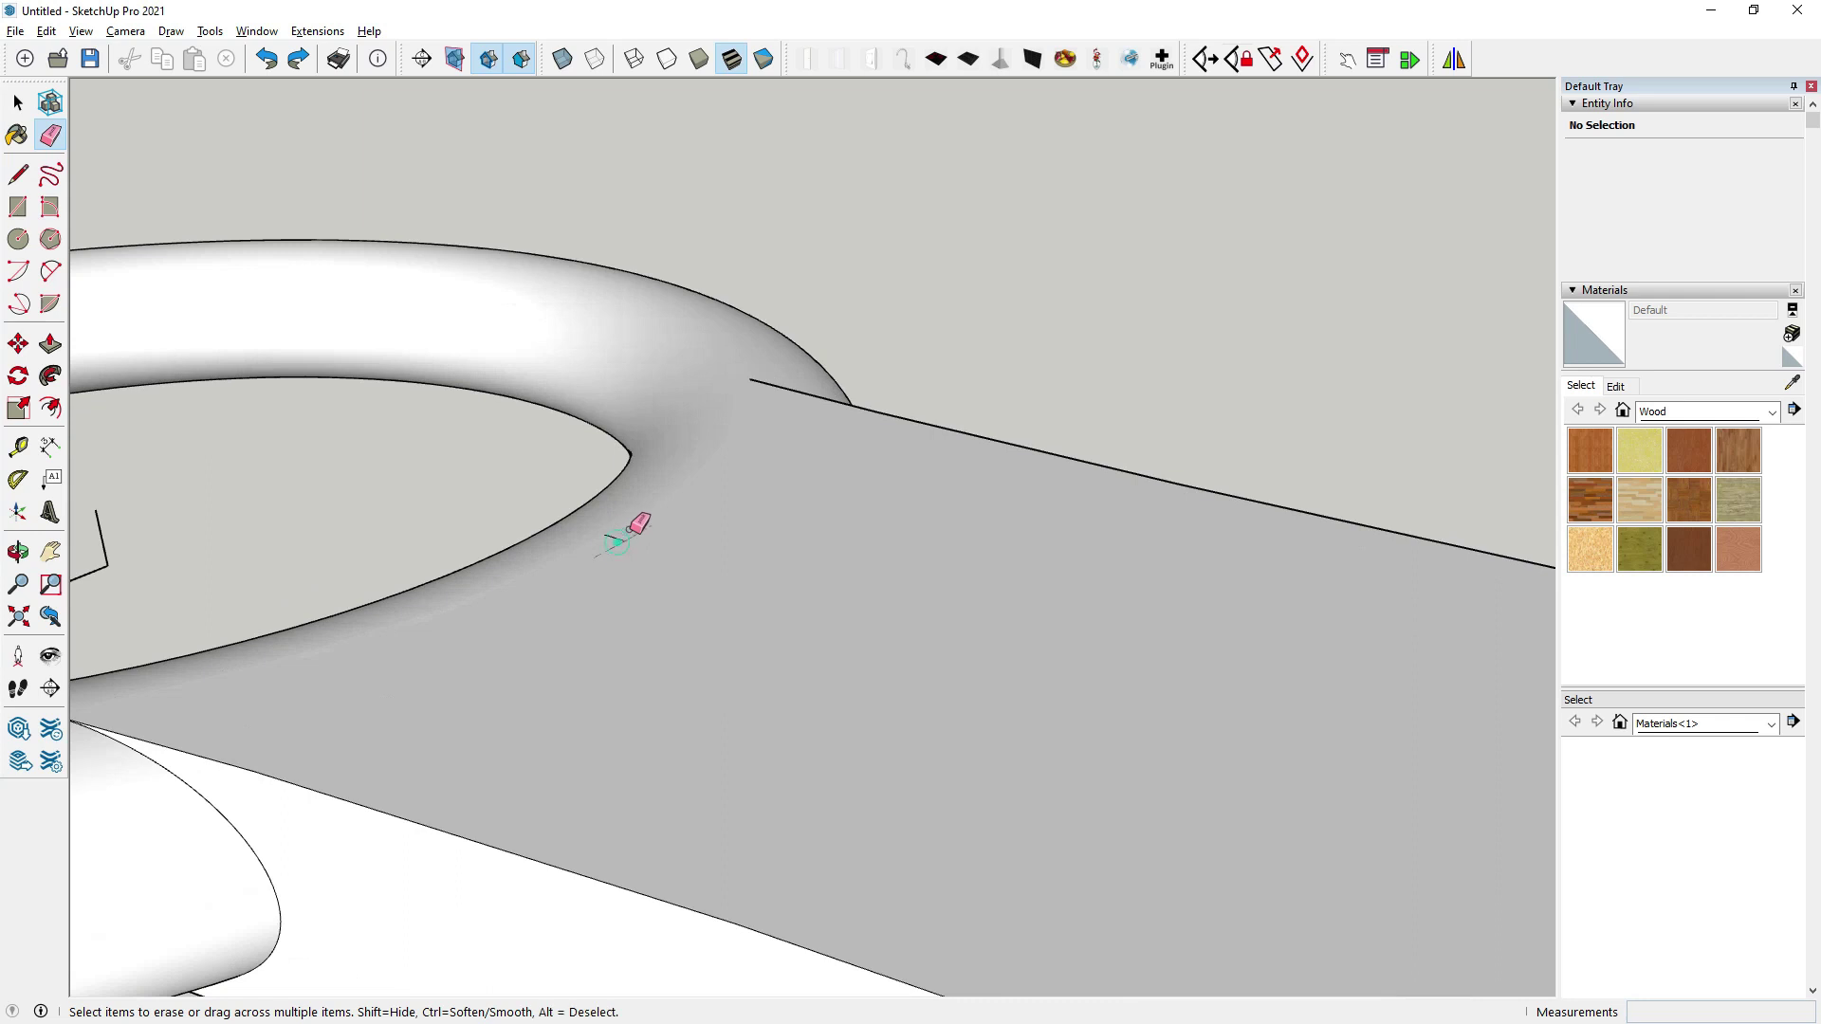
Erase the leftover curve edges at the ring–handle junction.
mouse_move(608, 527)
middle_mouse_down()
mouse_move(744, 691)
mouse_move(614, 382)
mouse_move(726, 448)
middle_mouse_up()
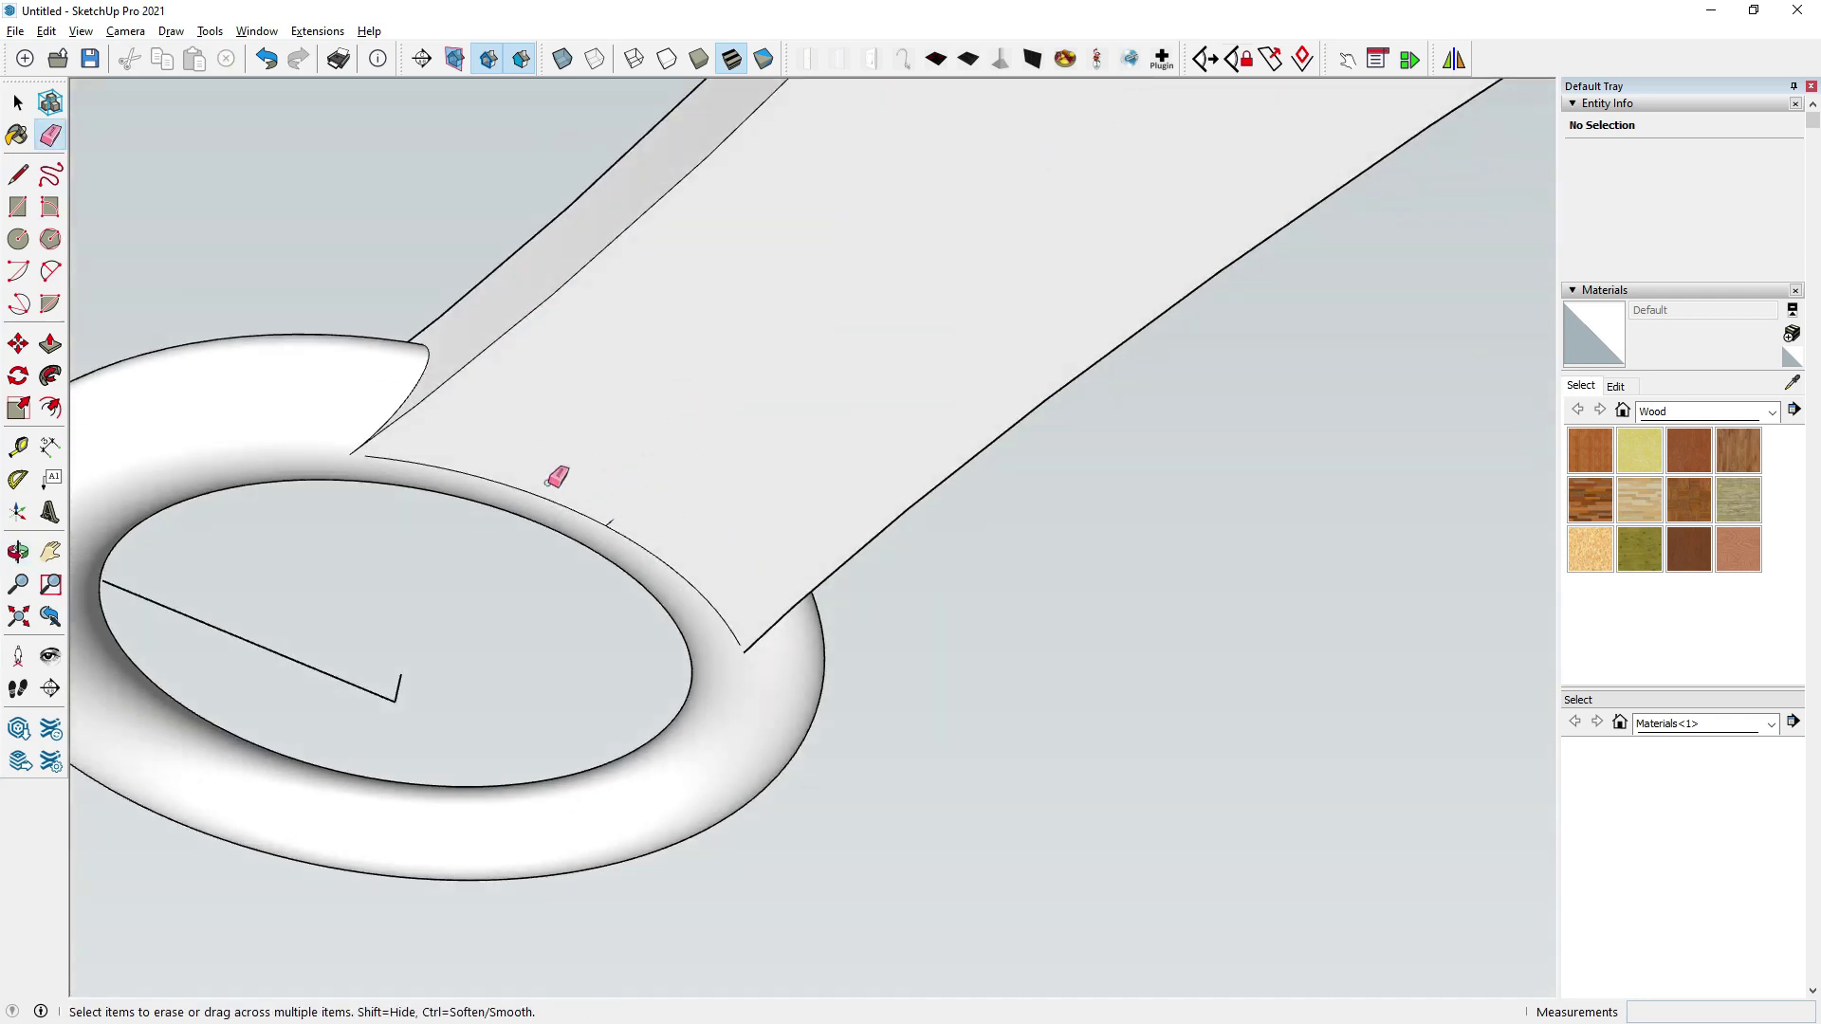
middle_click_drag(549, 482, 627, 229)
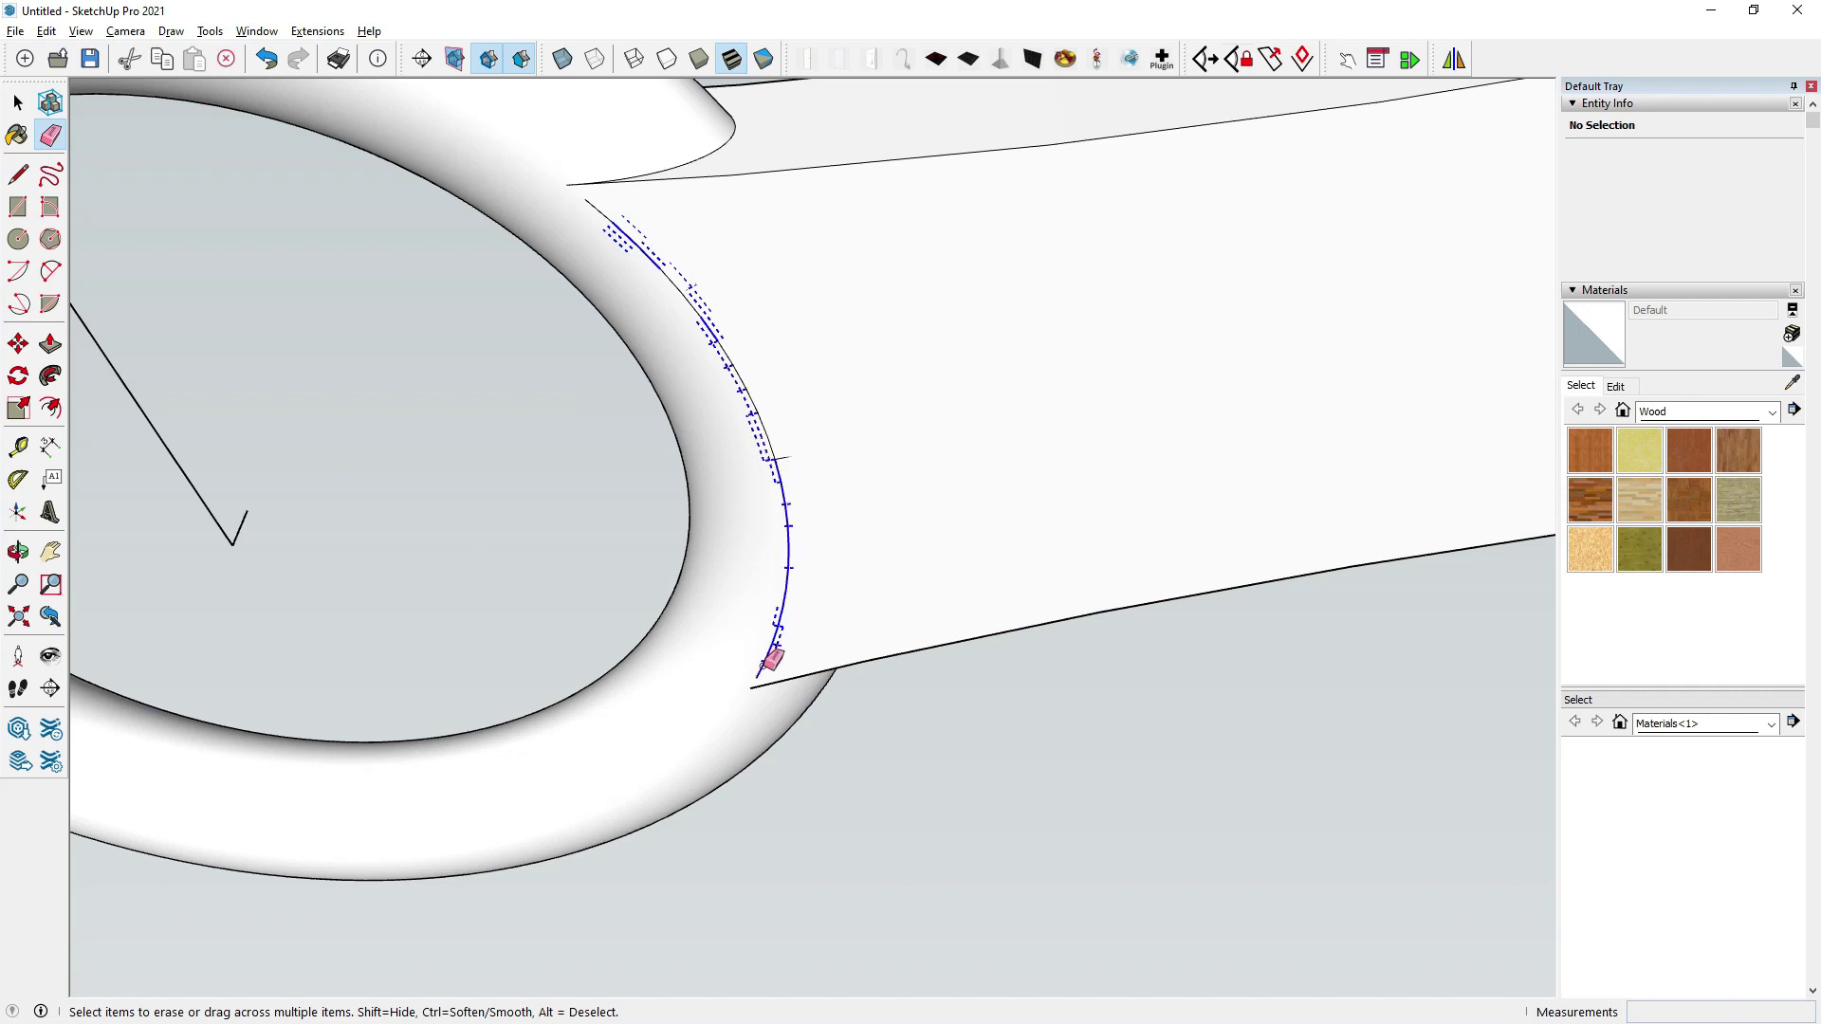
left_click_drag(780, 450, 755, 391)
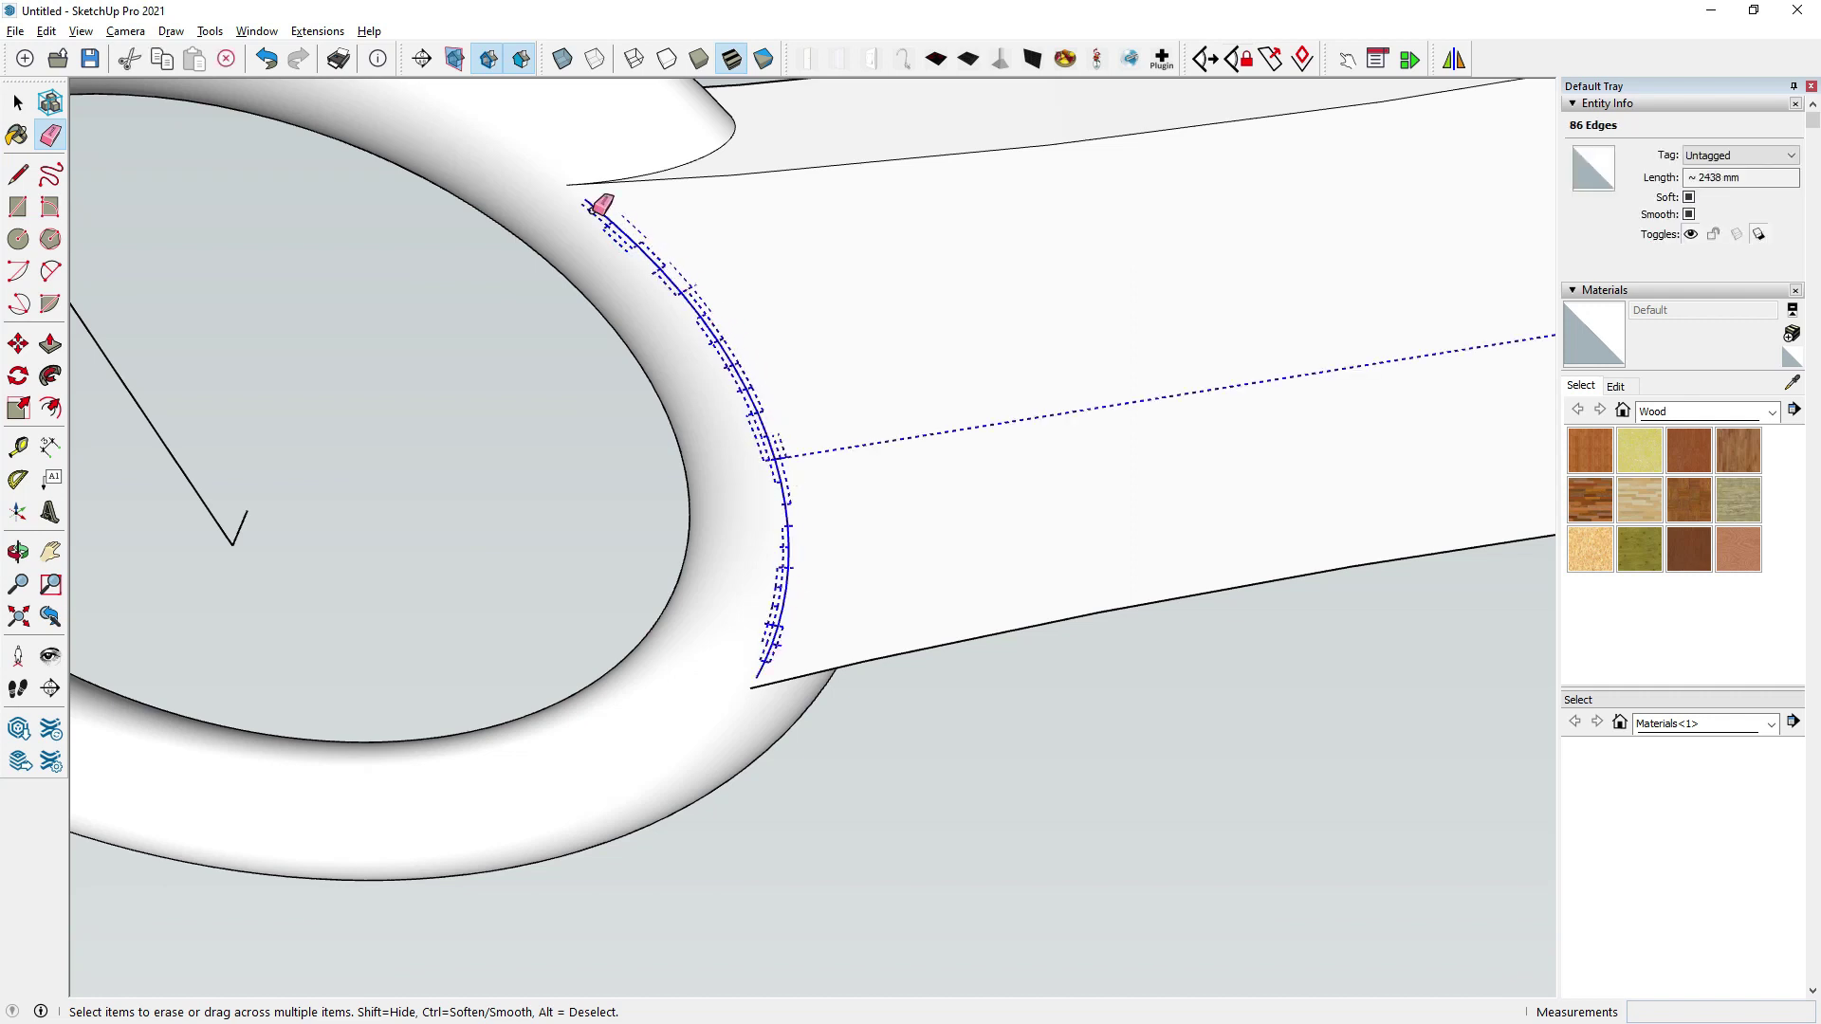
left_click_drag(597, 207, 597, 207)
scroll(711, 548, "down", 3)
scroll(426, 699, "down", 2)
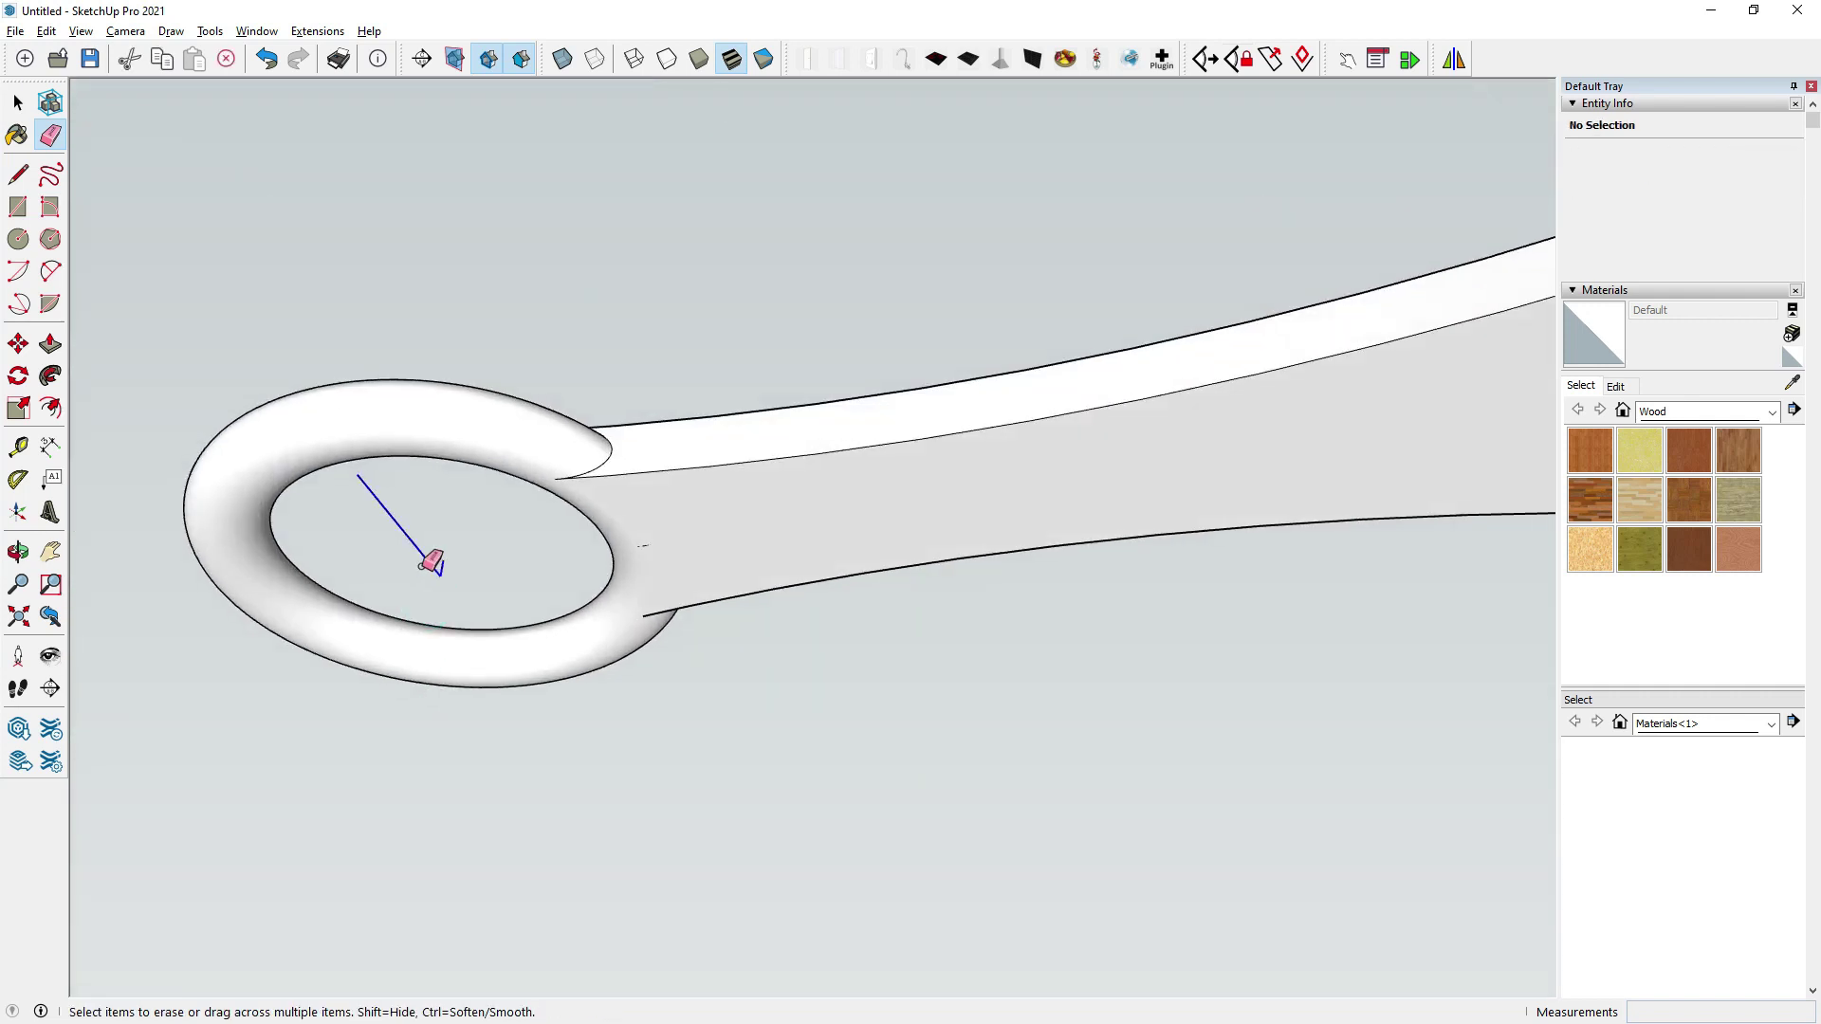
scroll(573, 532, "down", 3)
scroll(597, 541, "up", 1)
scroll(988, 447, "down", 3)
Review the whole model and the notch underside from a flatter view.
middle_click_drag(987, 447, 868, 612)
scroll(1053, 465, "up", 2)
middle_click_drag(1062, 459, 663, 374)
scroll(675, 468, "up", 2)
scroll(728, 454, "up", 2)
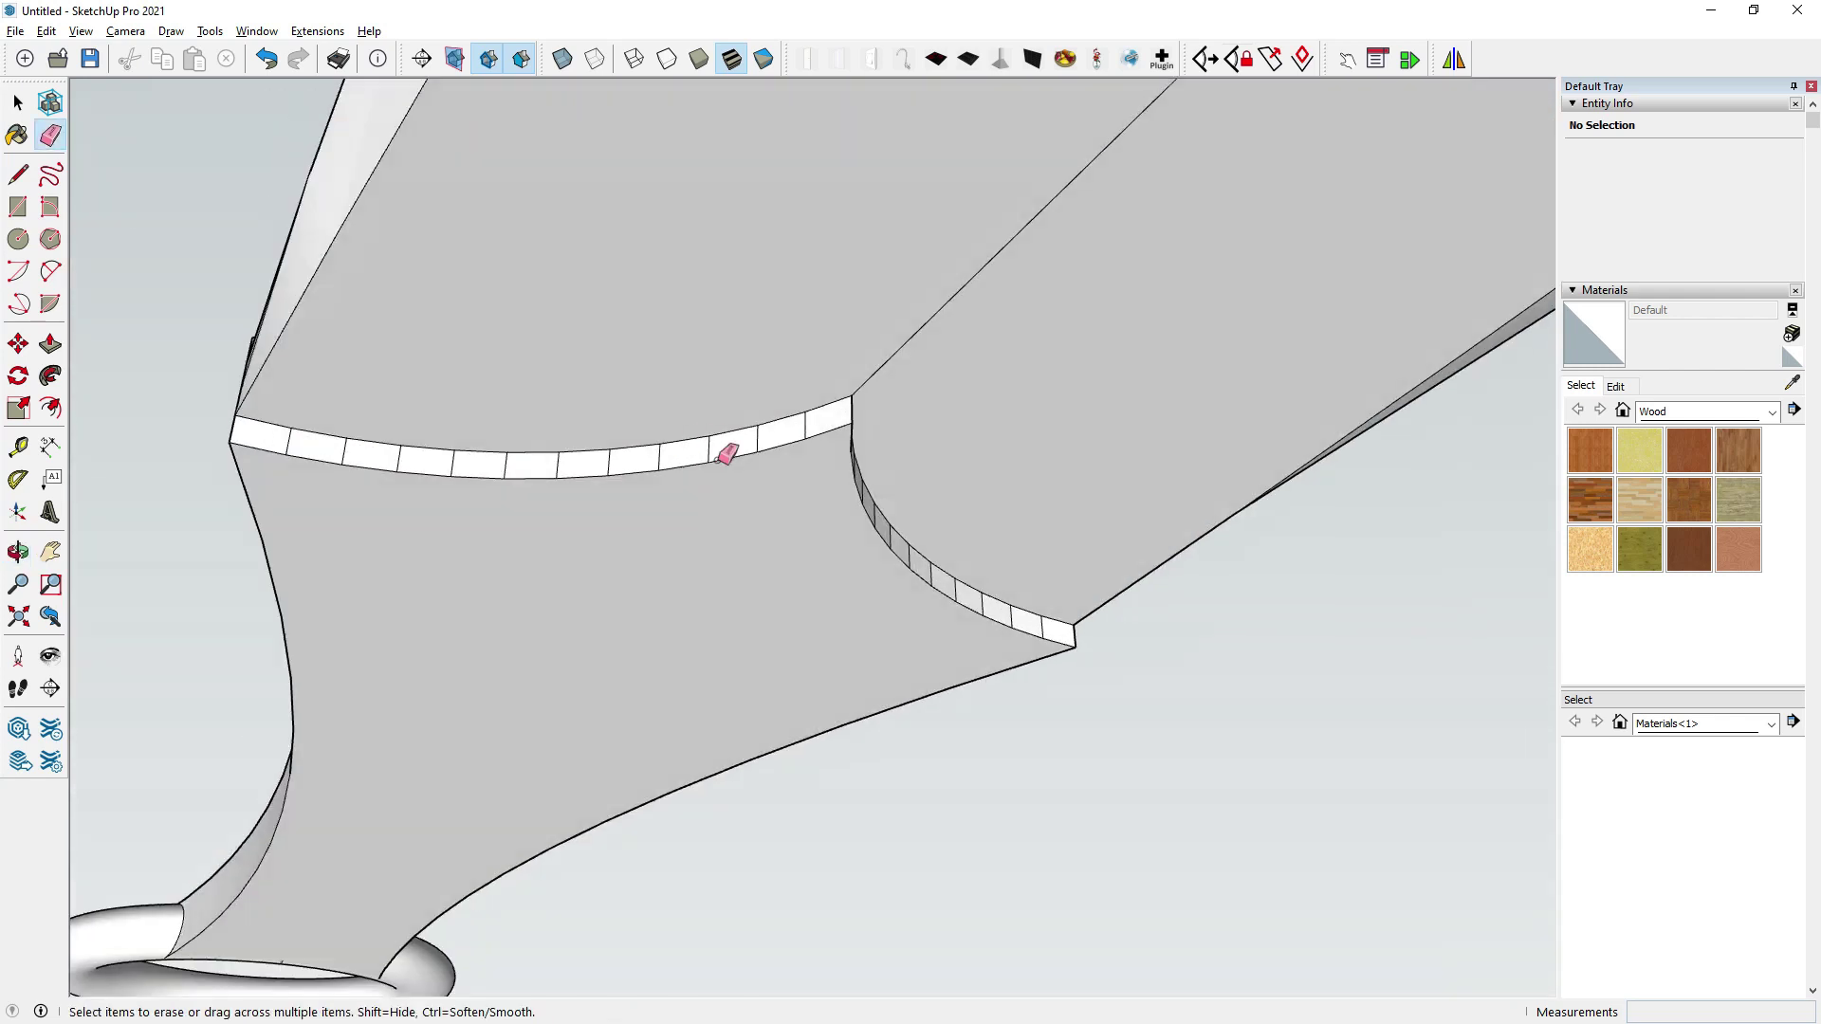
middle_click_drag(728, 454, 687, 228)
Orient the view on the blade, ring and notch, and switch to the Move tool.
scroll(581, 537, "down", 2)
scroll(987, 867, "down", 2)
mouse_move(988, 866)
middle_mouse_down()
mouse_move(832, 685)
mouse_move(1090, 670)
mouse_move(886, 700)
middle_mouse_up()
scroll(854, 664, "up", 3)
scroll(787, 664, "up", 3)
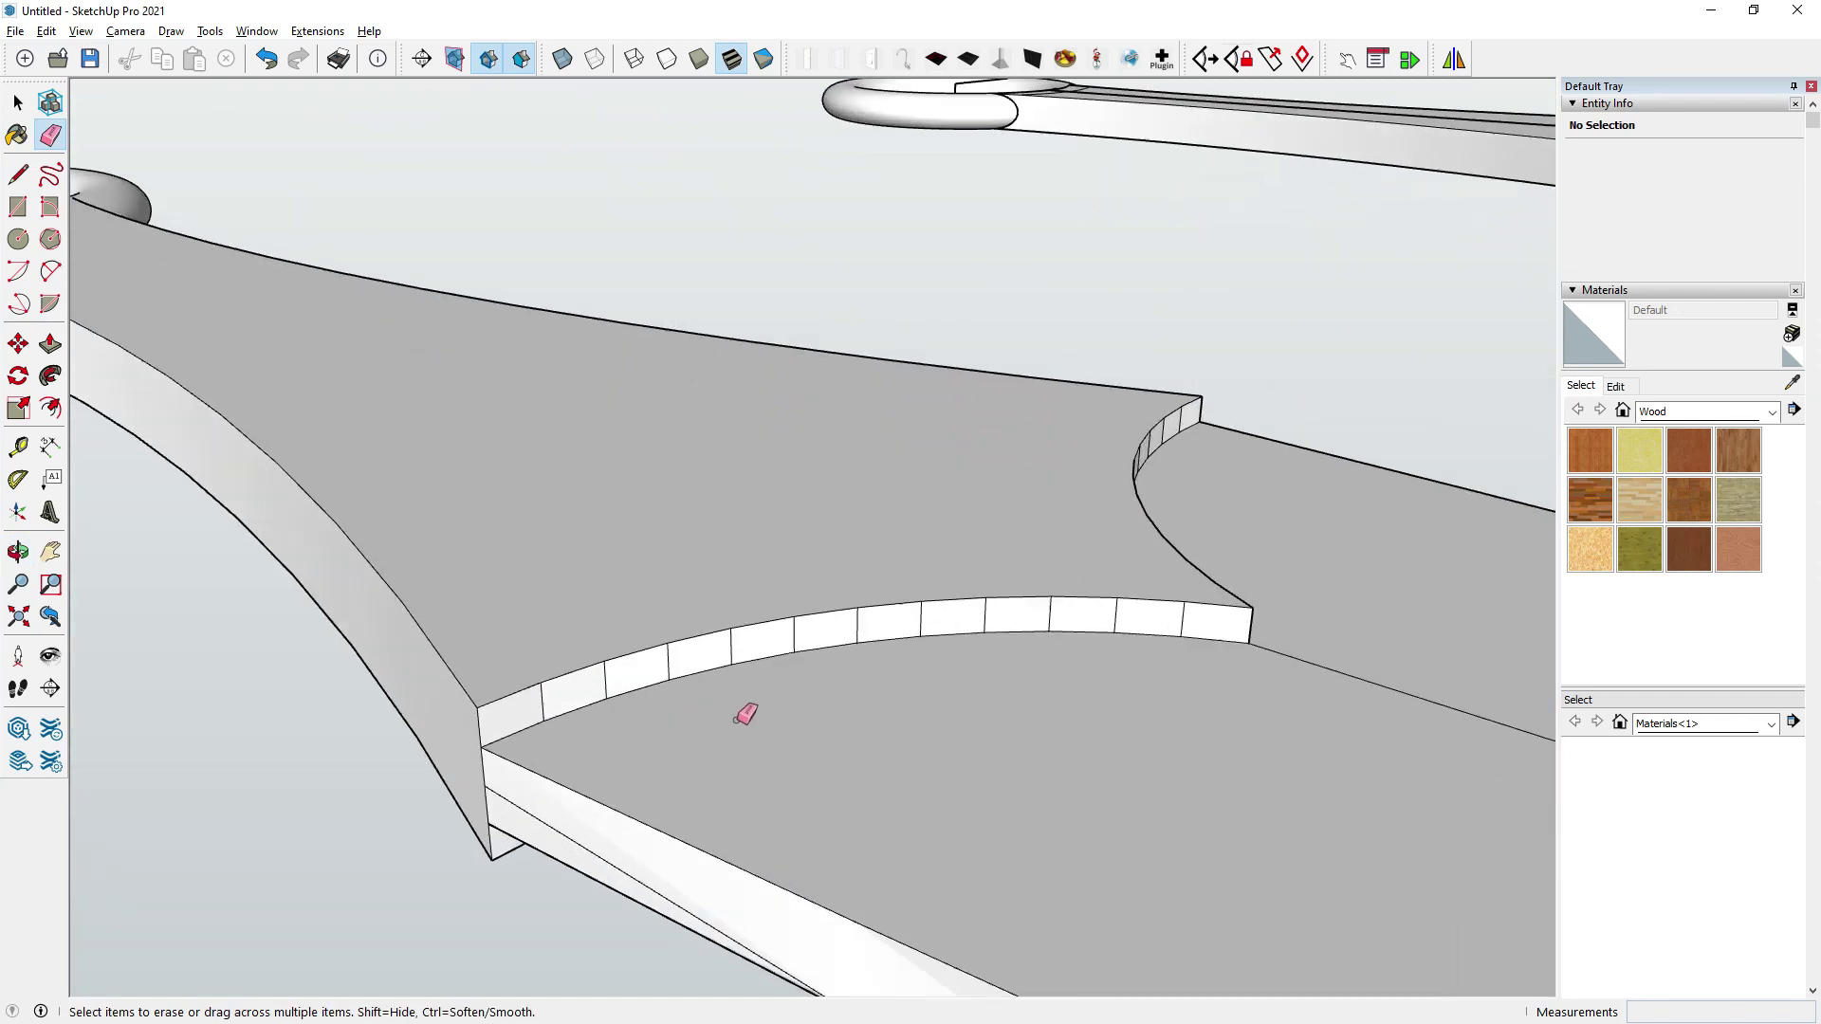
middle_click_drag(745, 714, 423, 484)
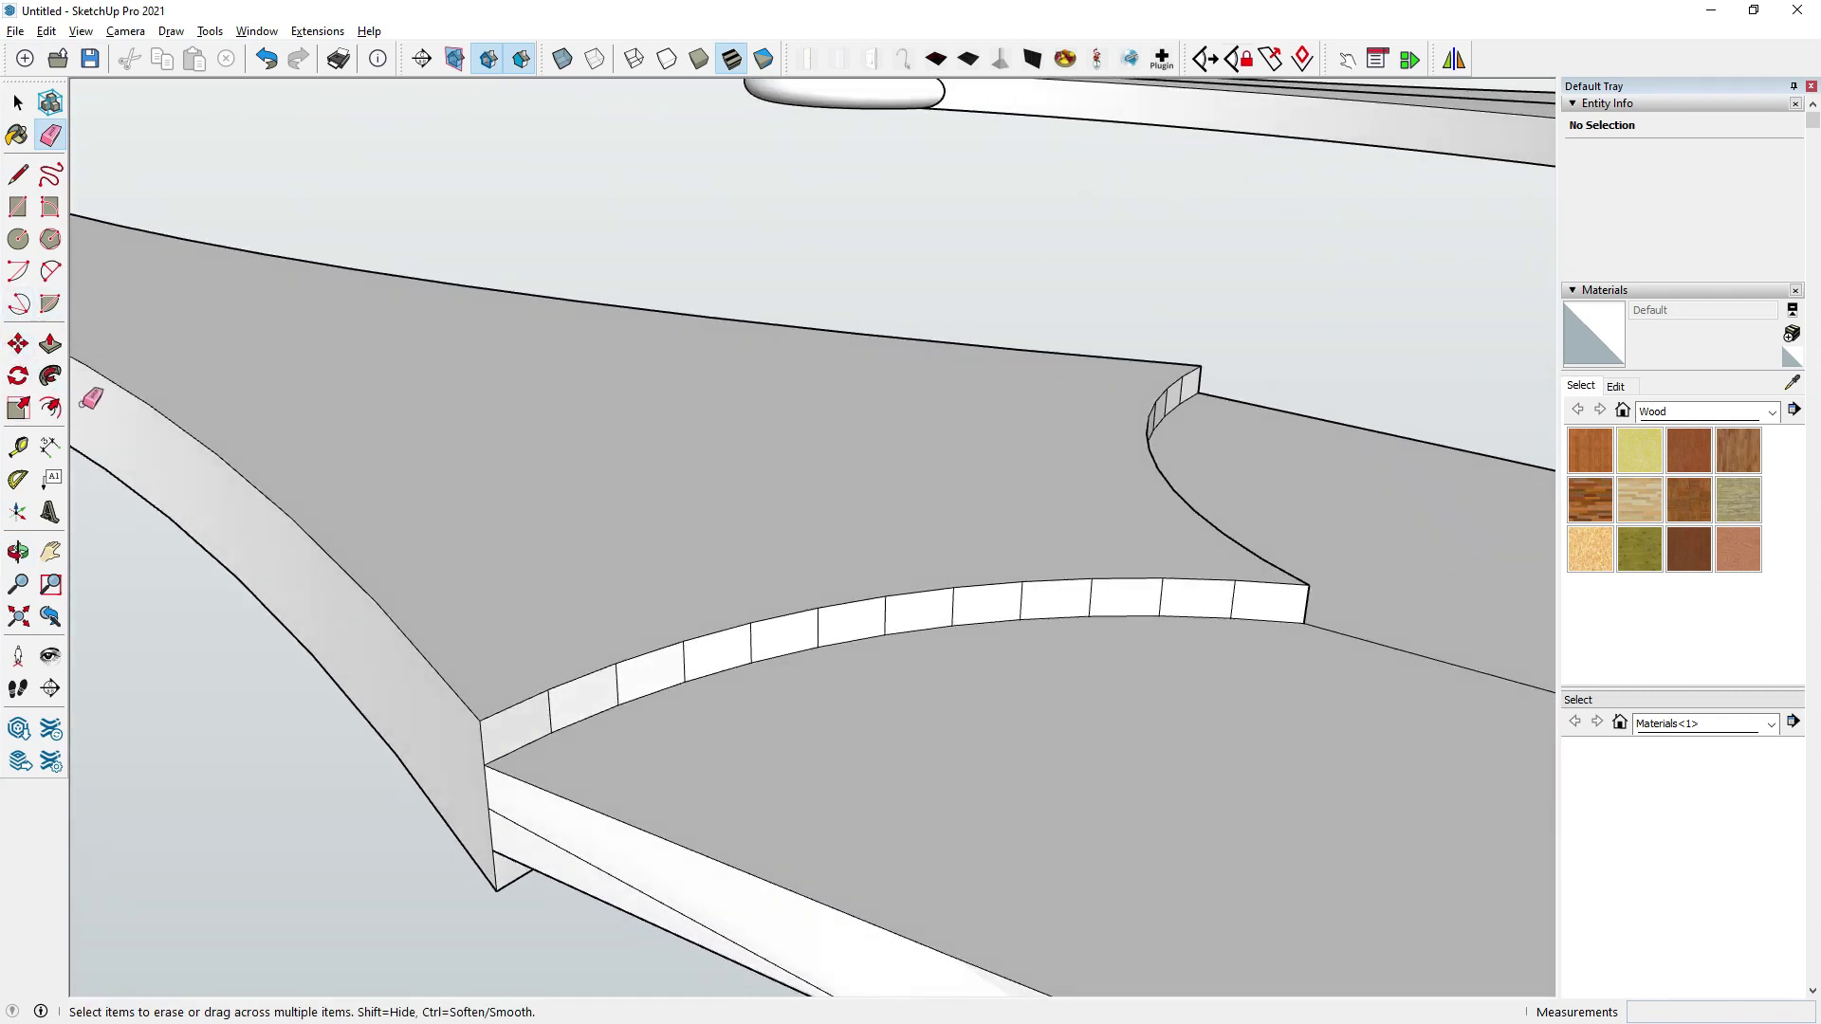
left_click(17, 346)
mouse_move(1000, 642)
middle_mouse_down()
mouse_move(1069, 357)
mouse_move(793, 663)
mouse_move(1221, 745)
middle_mouse_up()
Zoom in and drop the notch strip's first corner vertices lower to start the bevel fold.
scroll(1146, 630, "up", 2)
scroll(1098, 610, "up", 2)
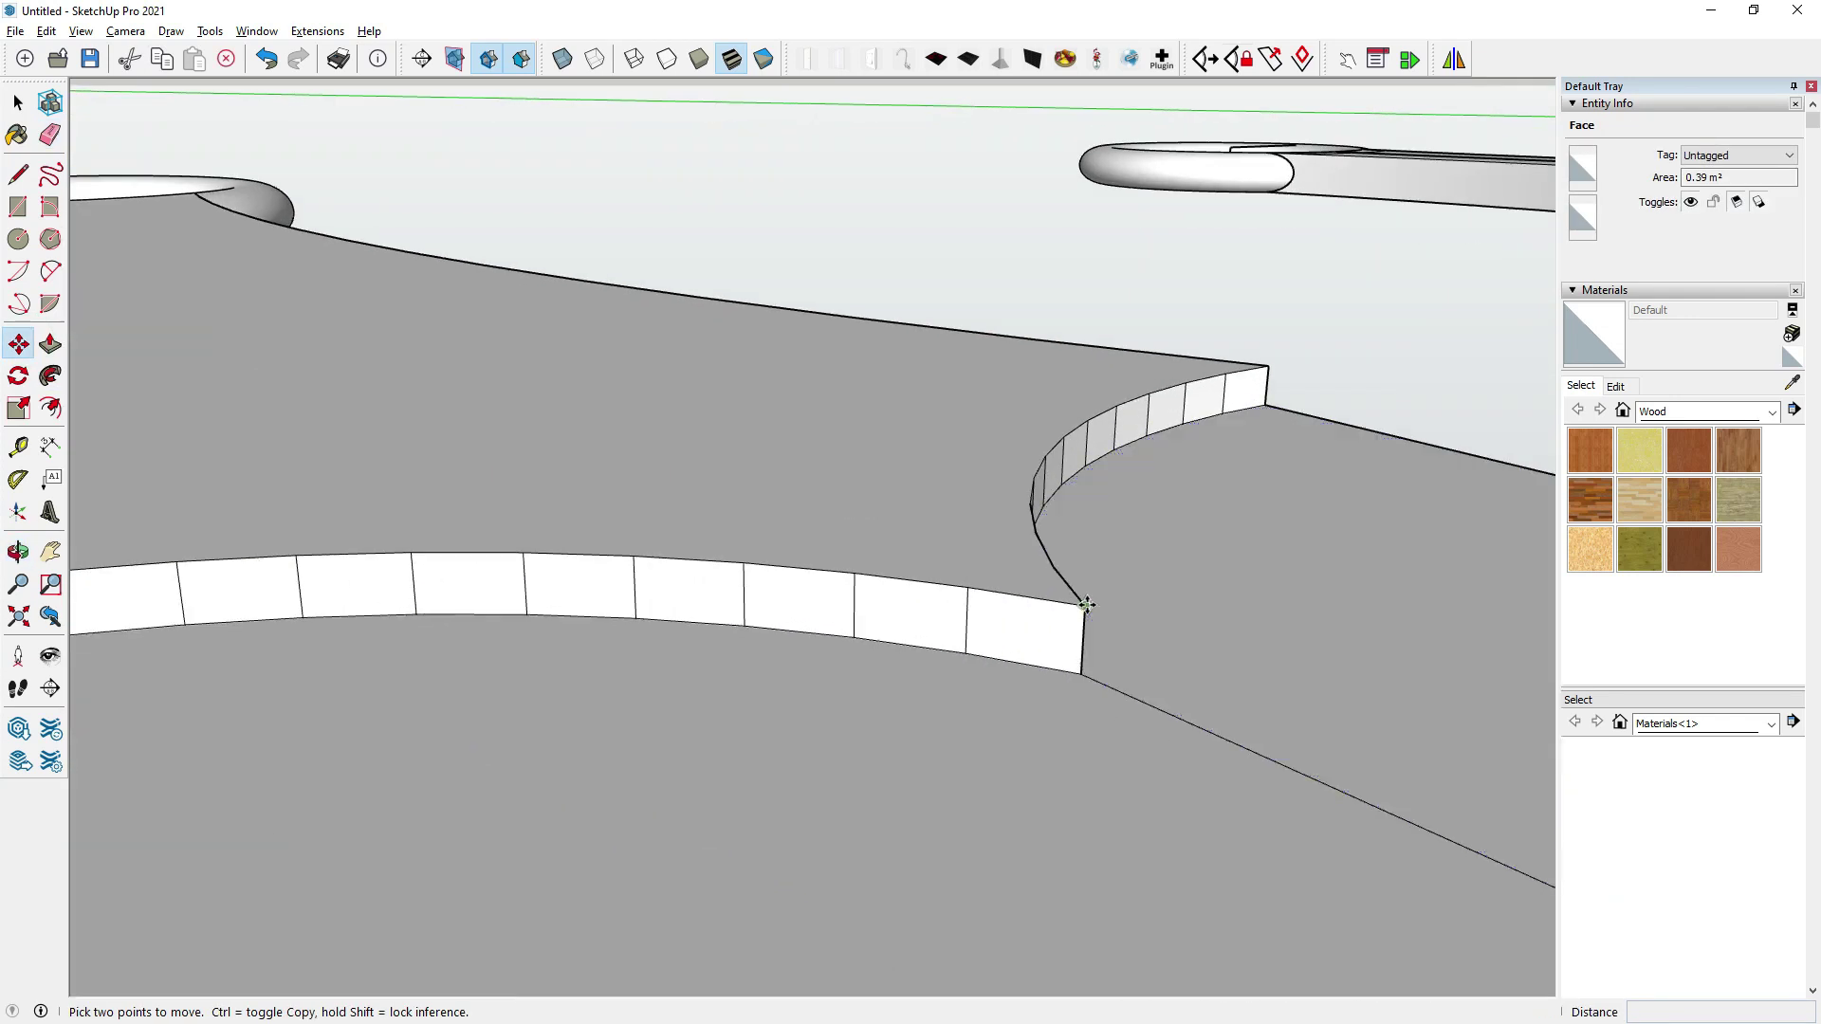
scroll(337, 685, "up", 5)
scroll(338, 685, "up", 2)
left_click(304, 663)
left_click(333, 801)
left_click(534, 549)
left_click(17, 101)
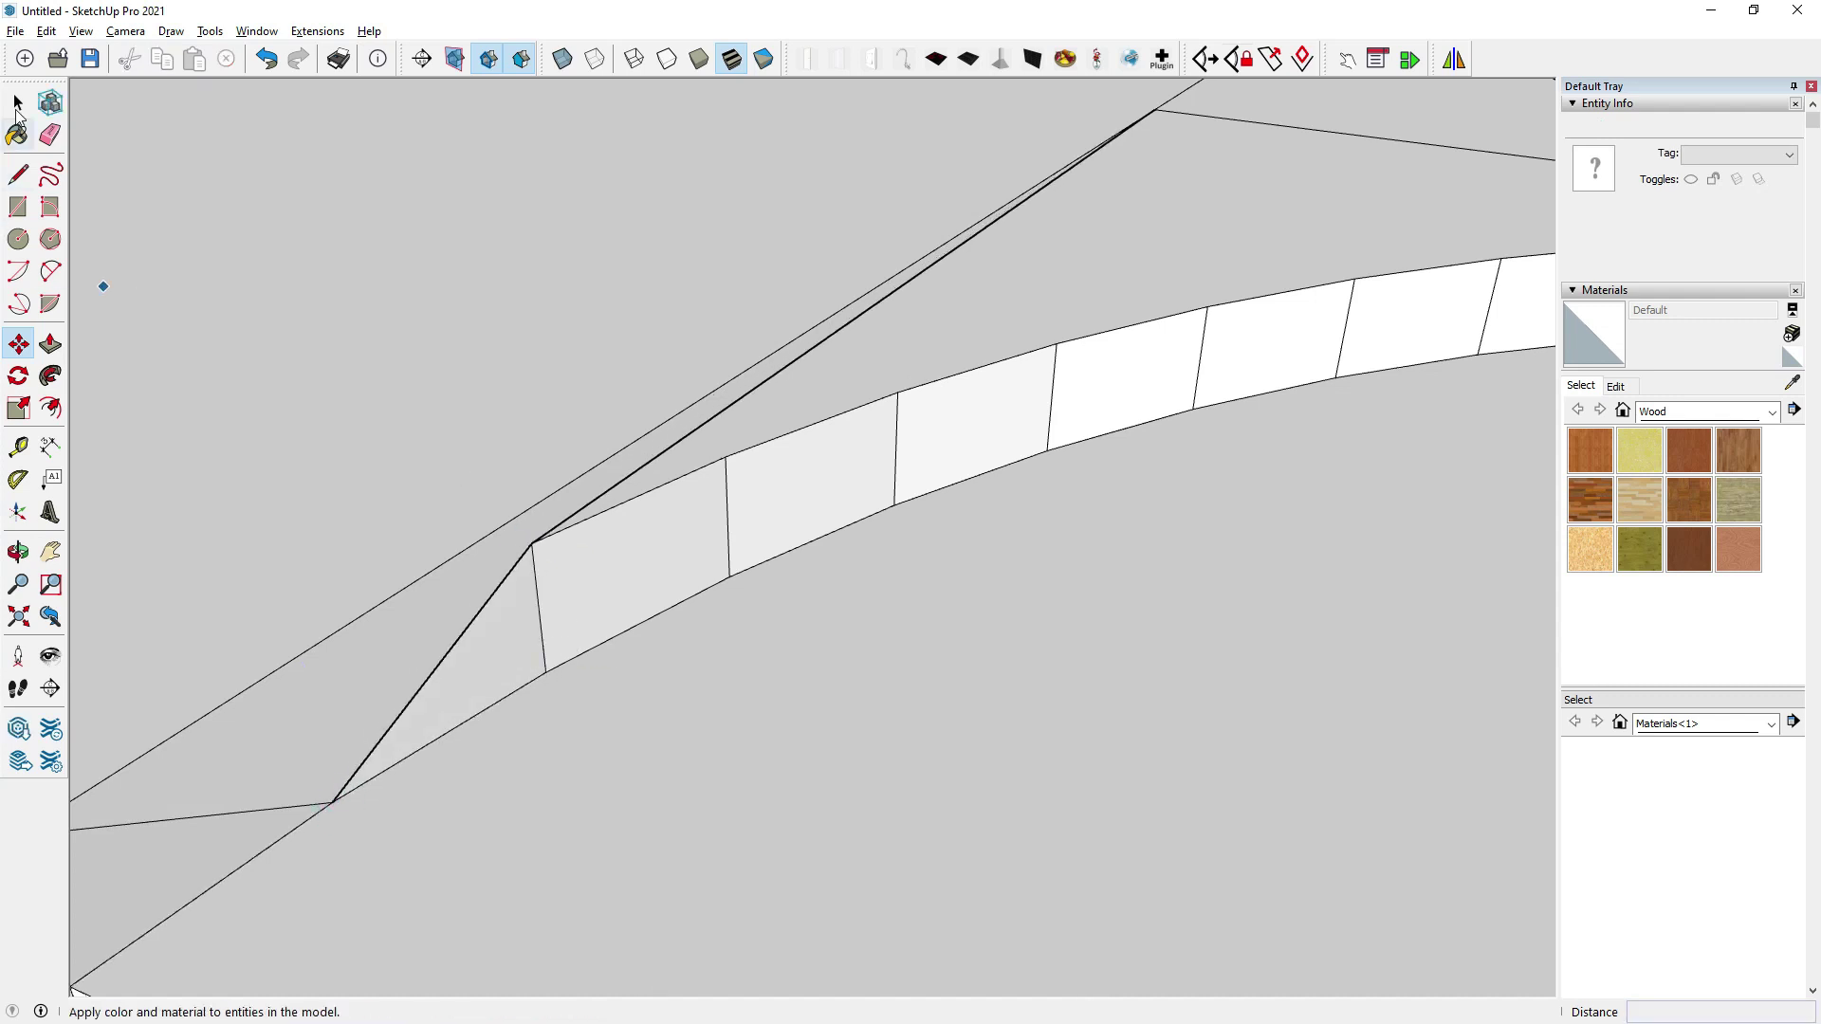
key("m")
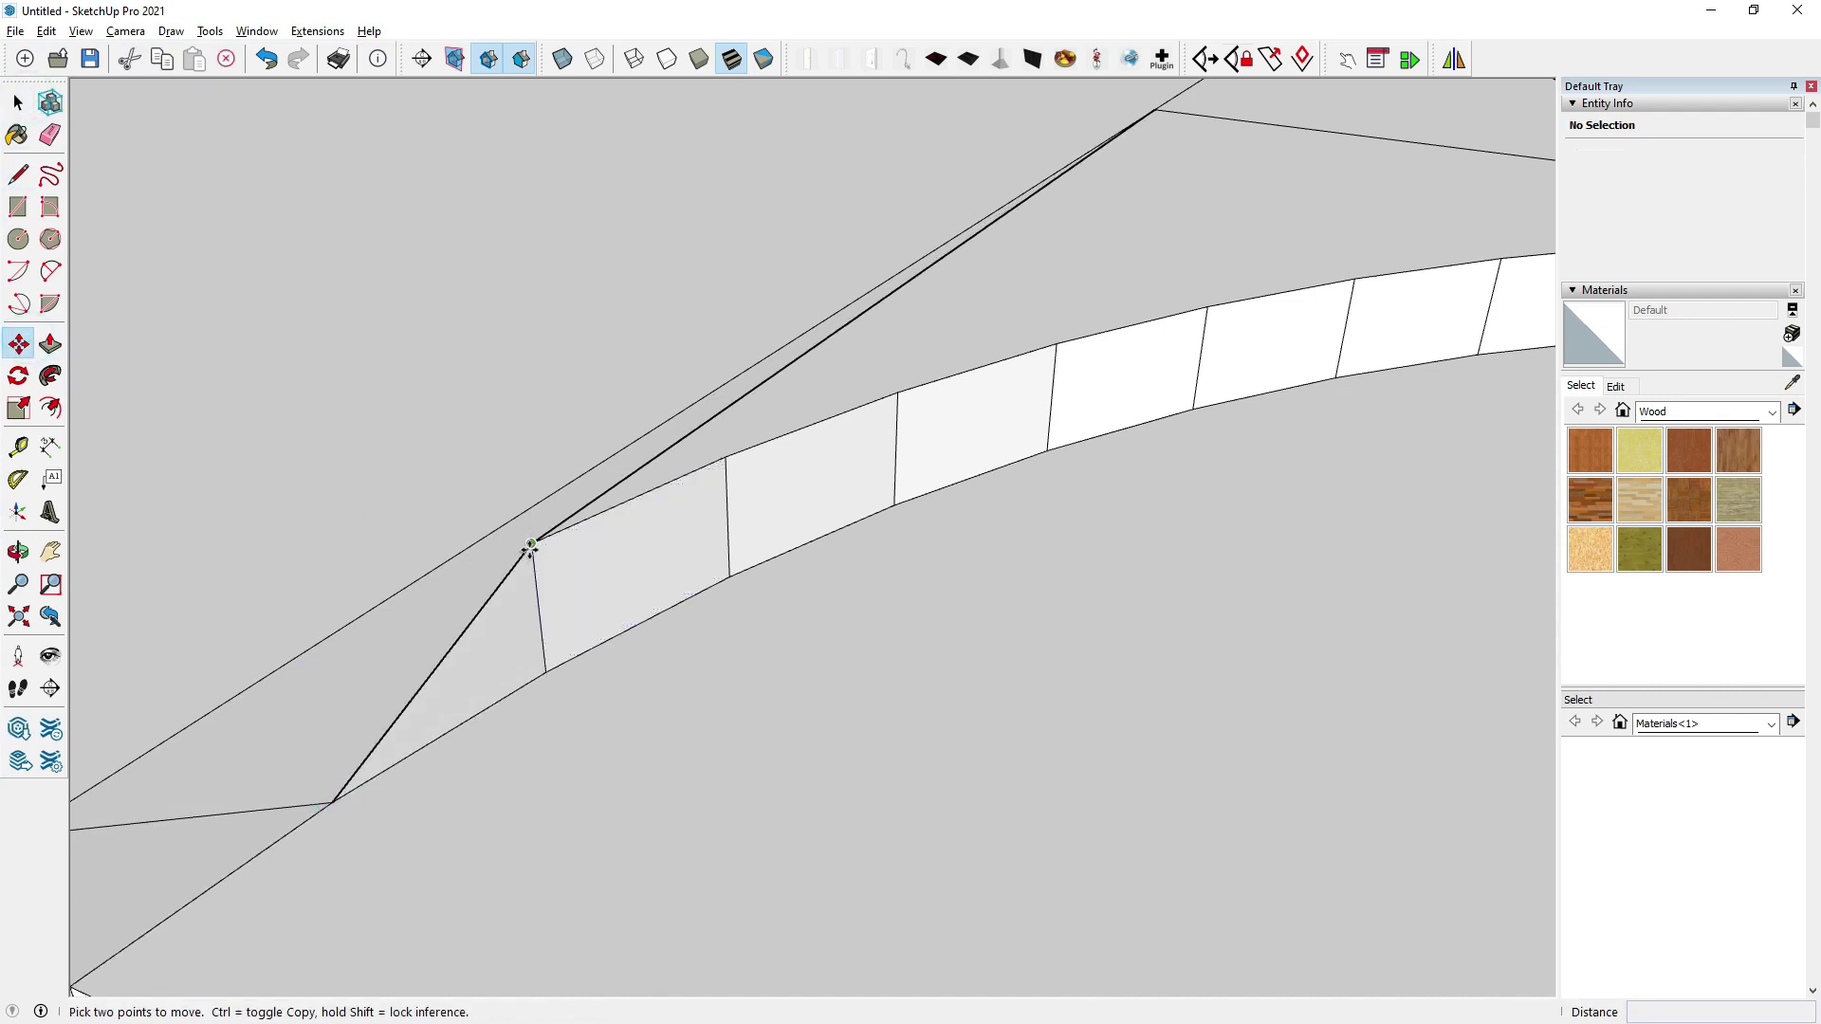
left_click(534, 548)
left_click(514, 552)
left_click(549, 671)
Lower the next several top vertices of the strip onto its lower curved edge.
left_click(734, 545)
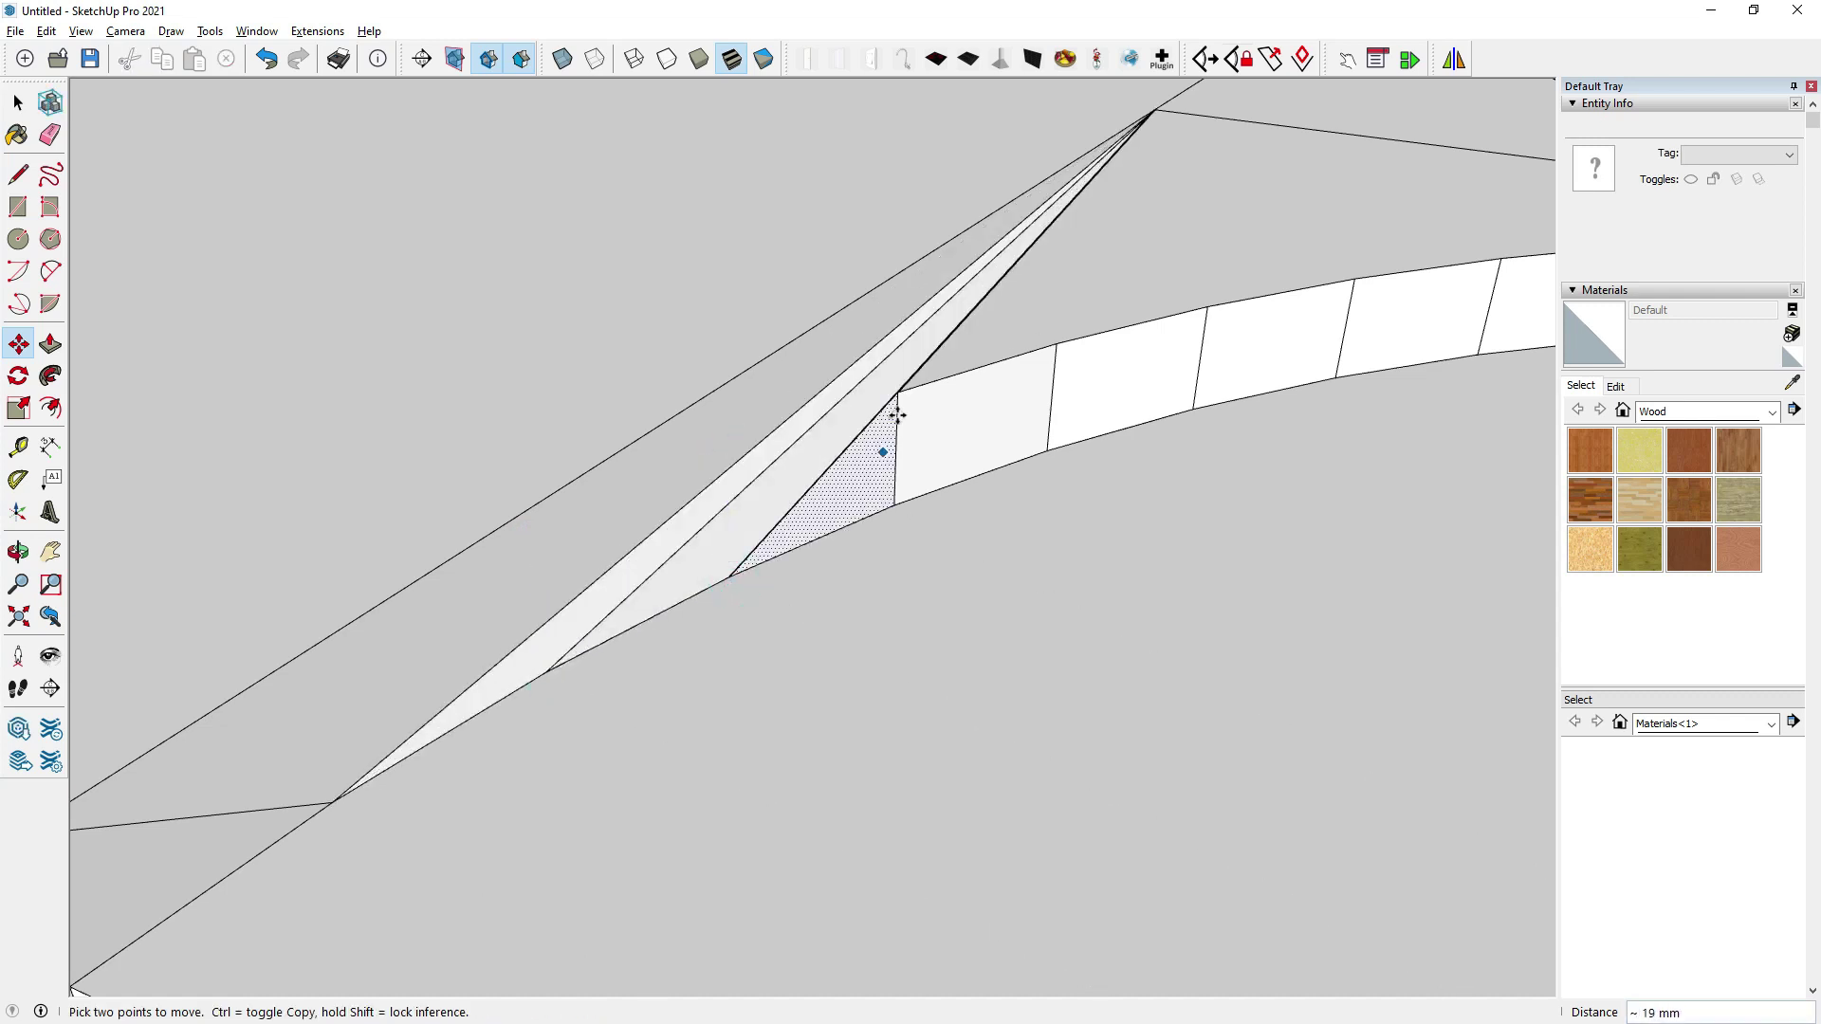
left_click(898, 505)
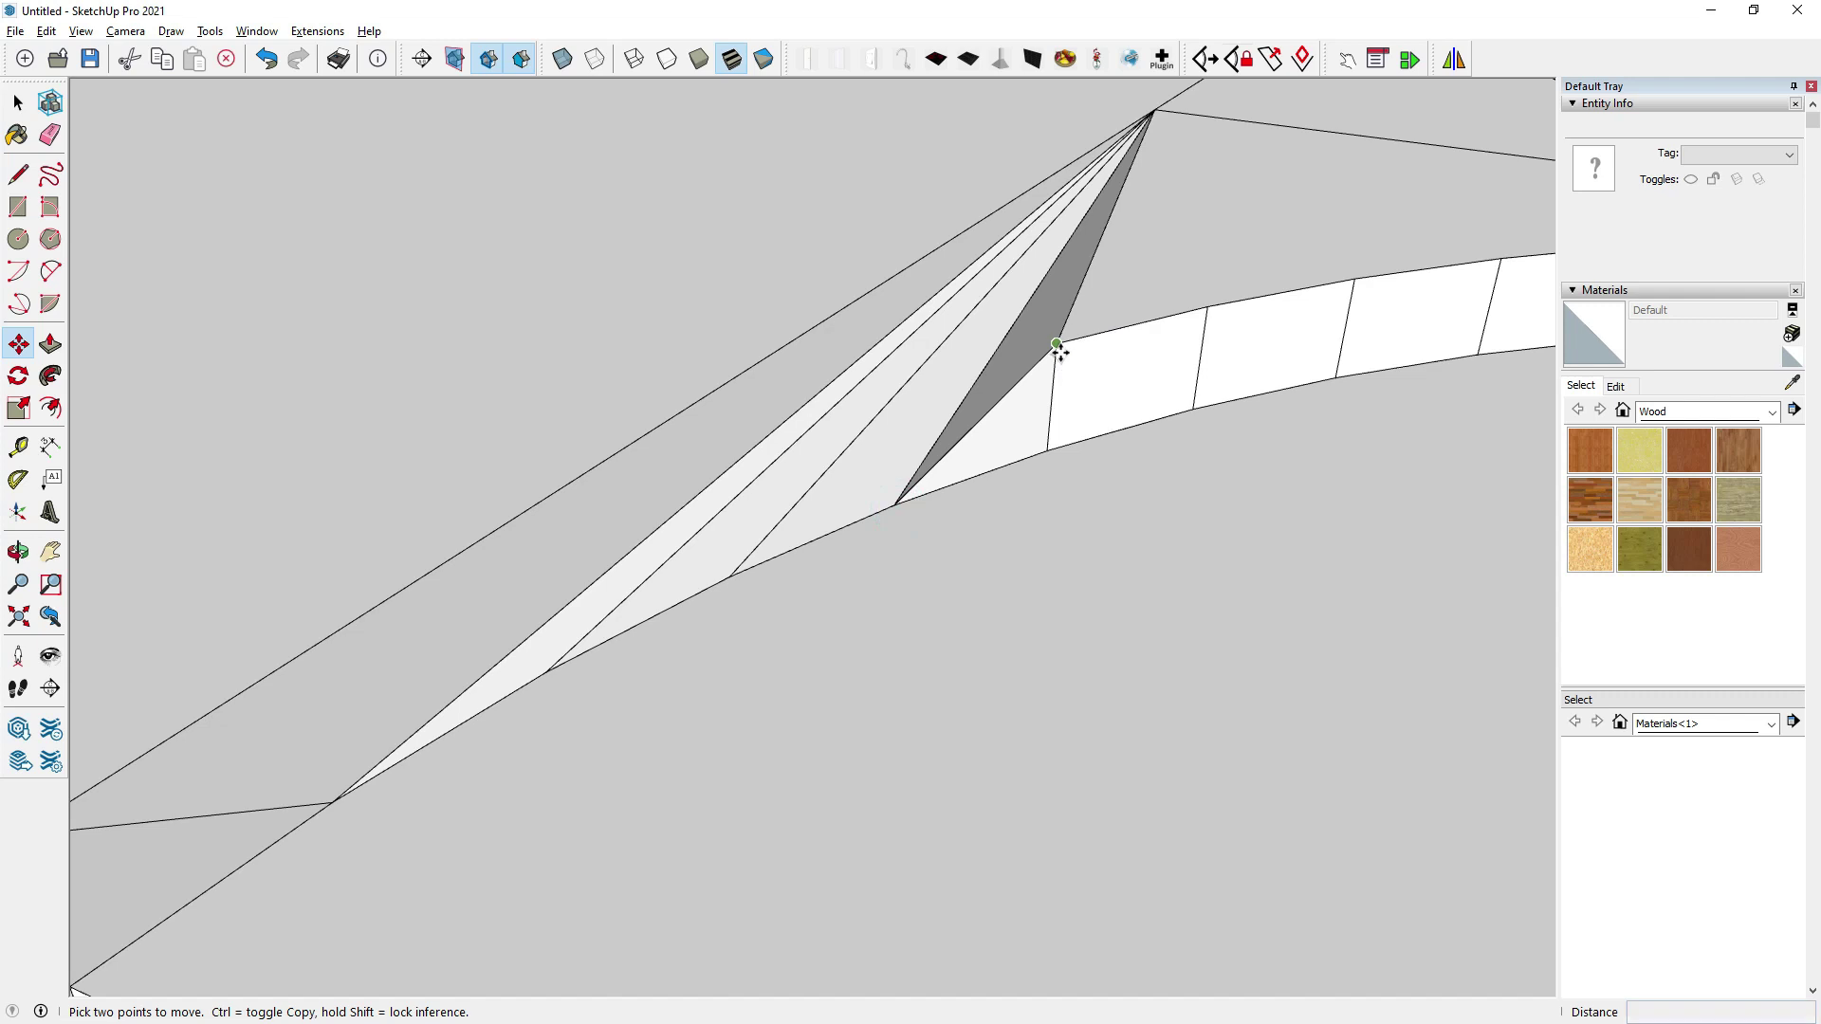
left_click(1058, 346)
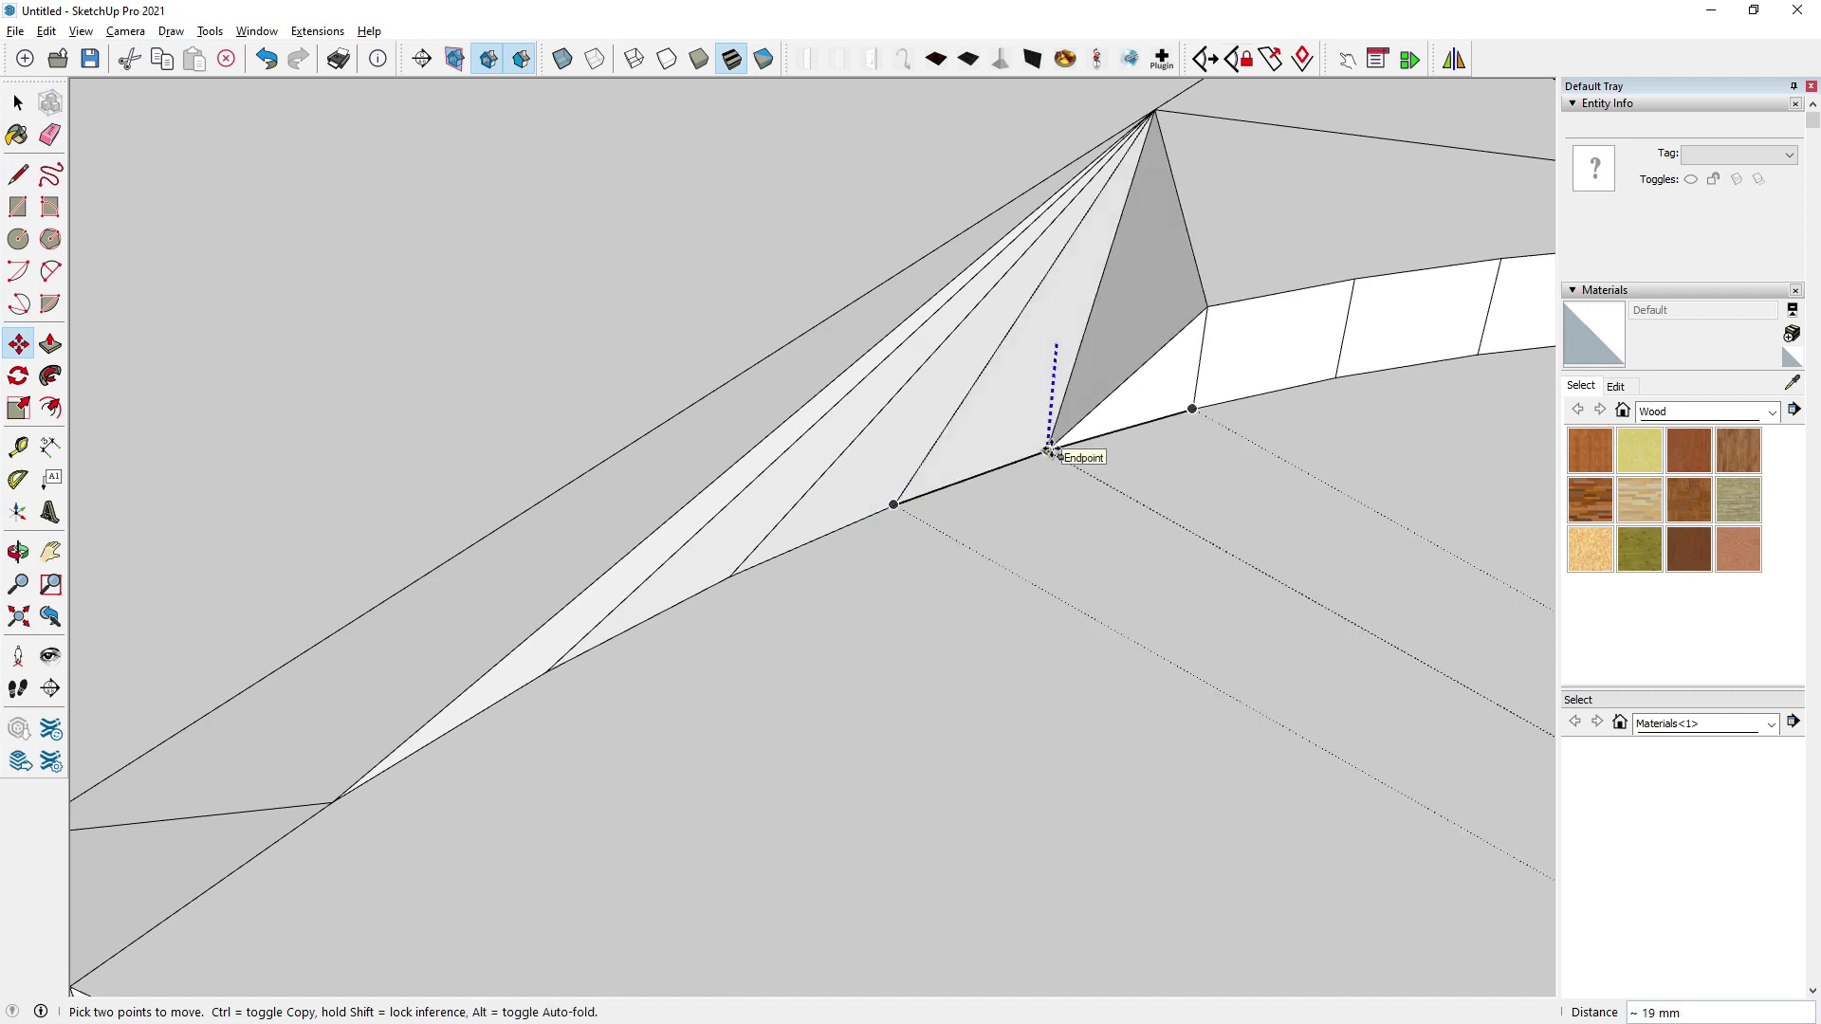
left_click(1048, 455)
middle_click_drag(1041, 459, 1062, 415)
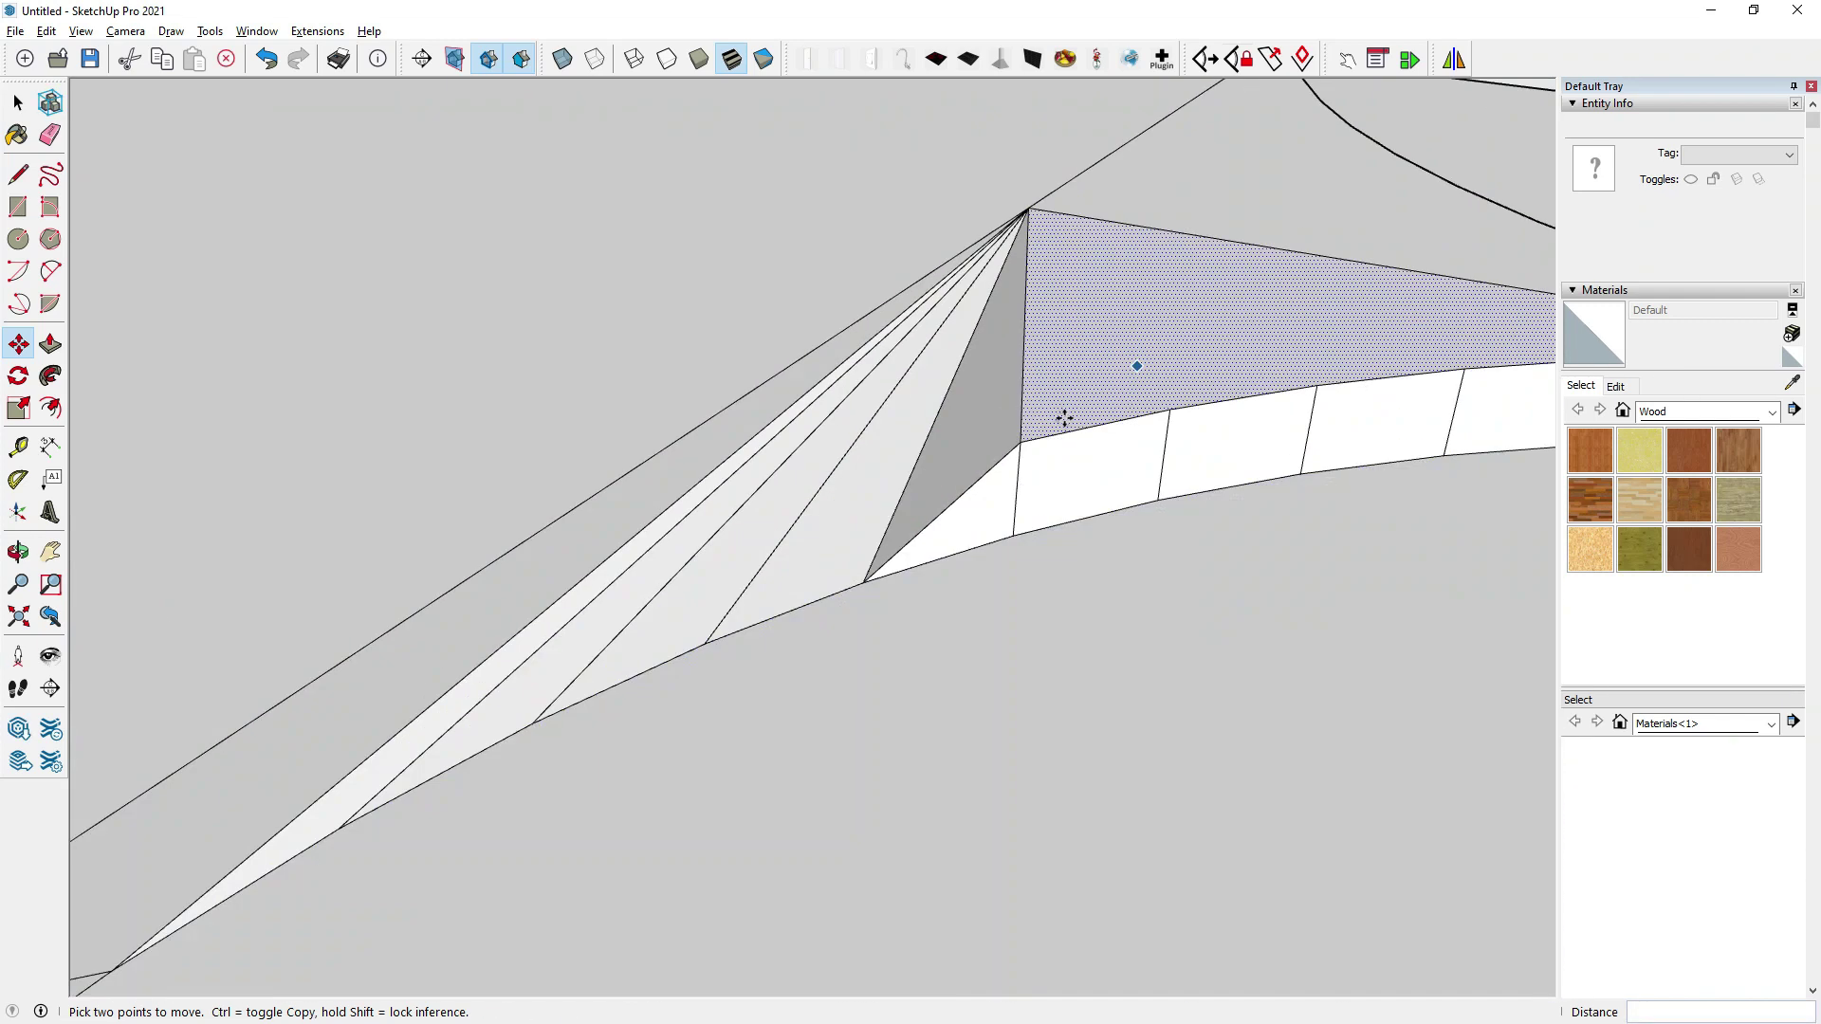
left_click(1014, 539)
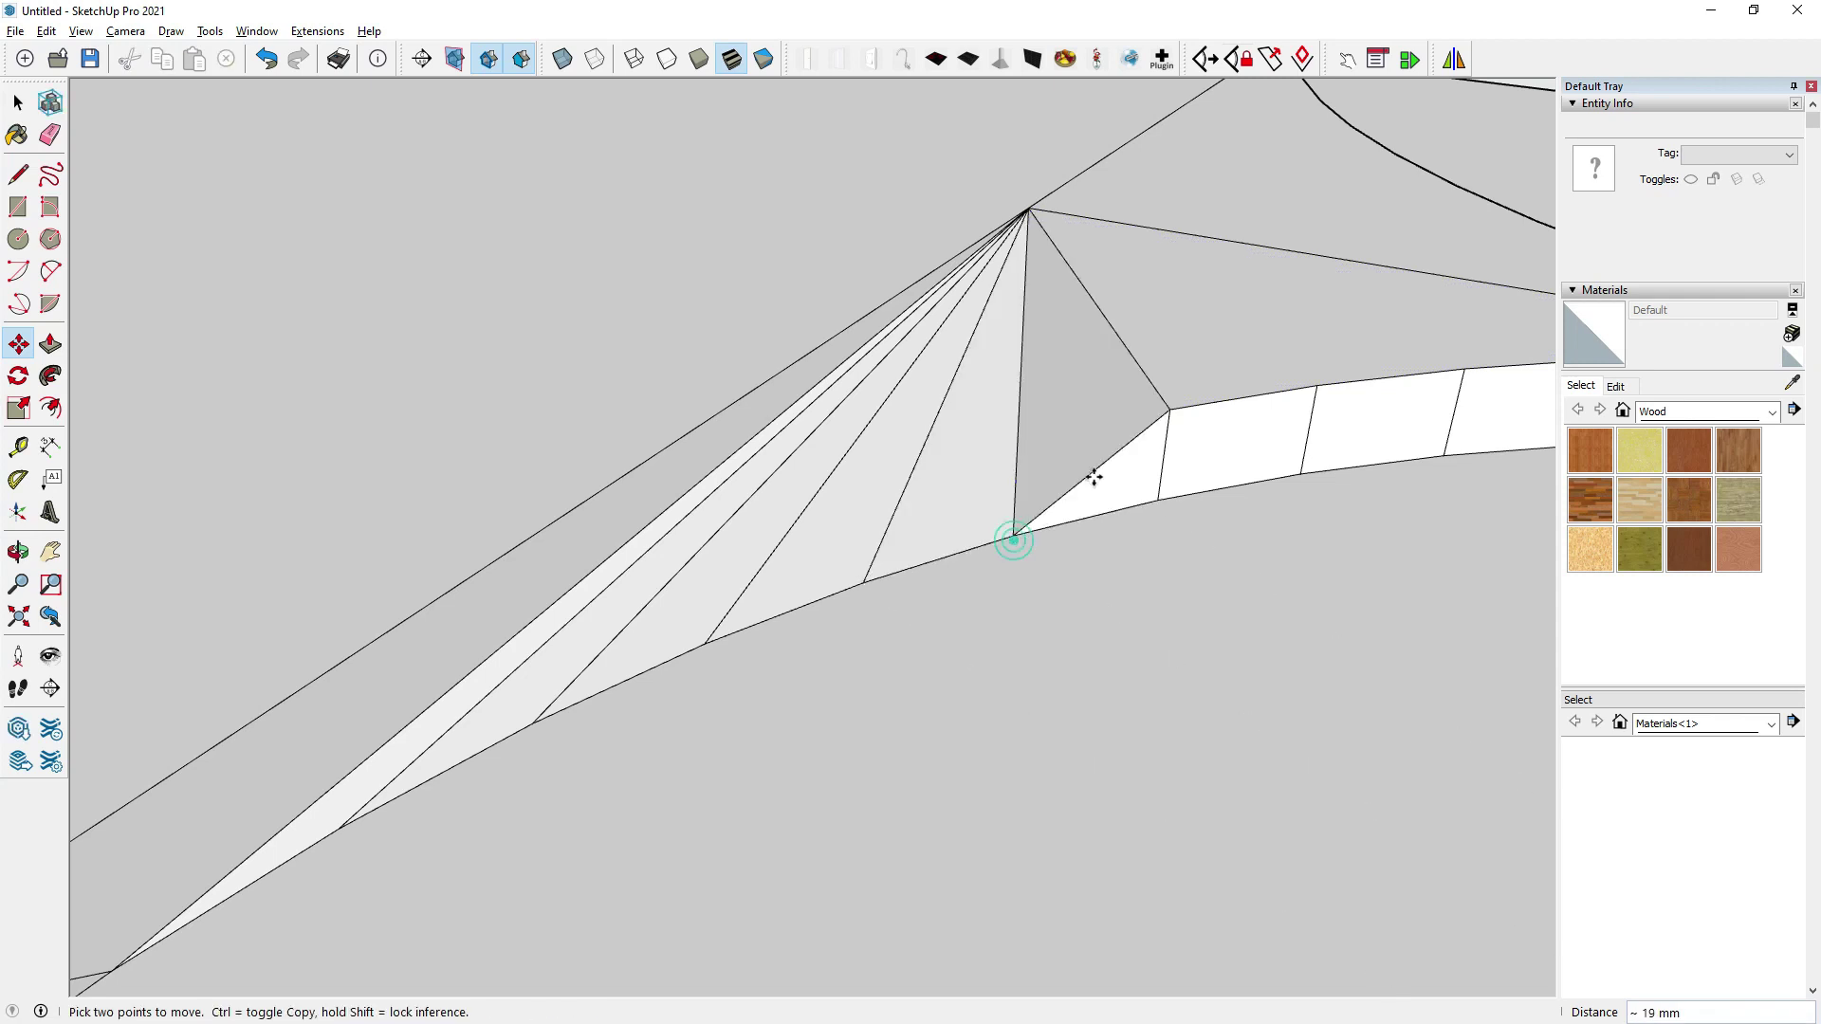
left_click(1169, 417)
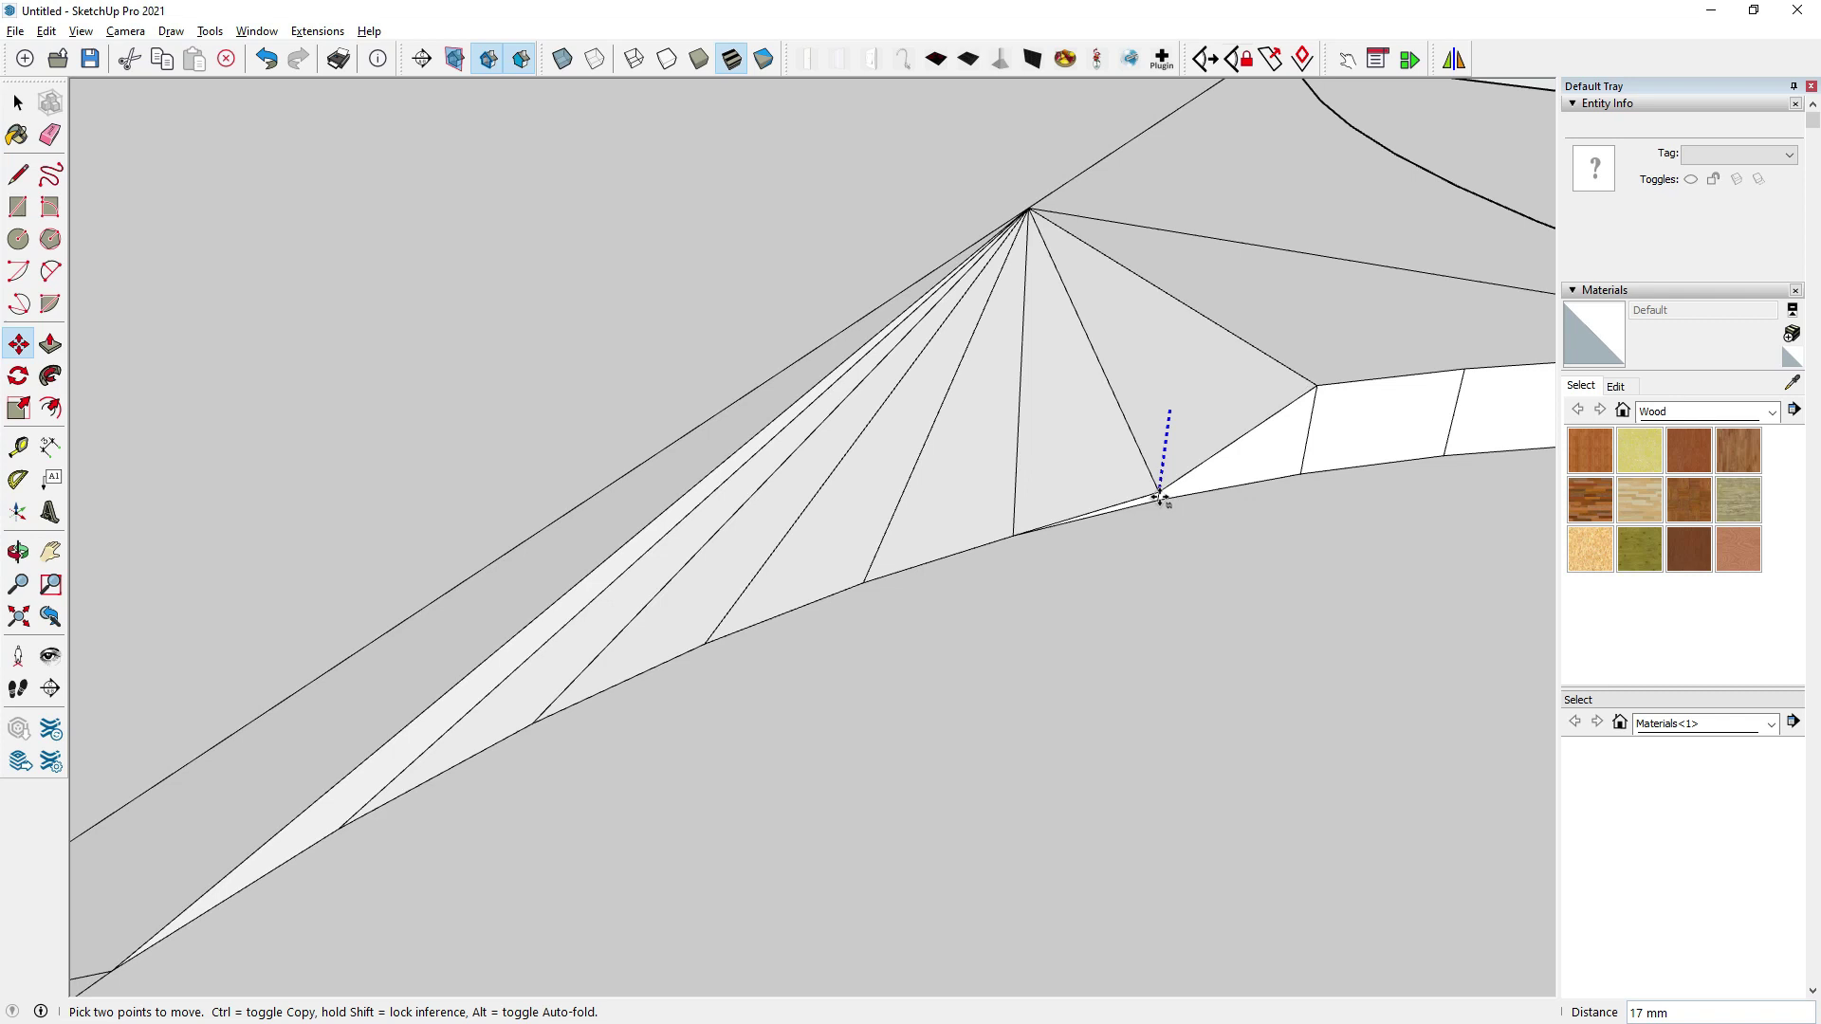
left_click(1159, 501)
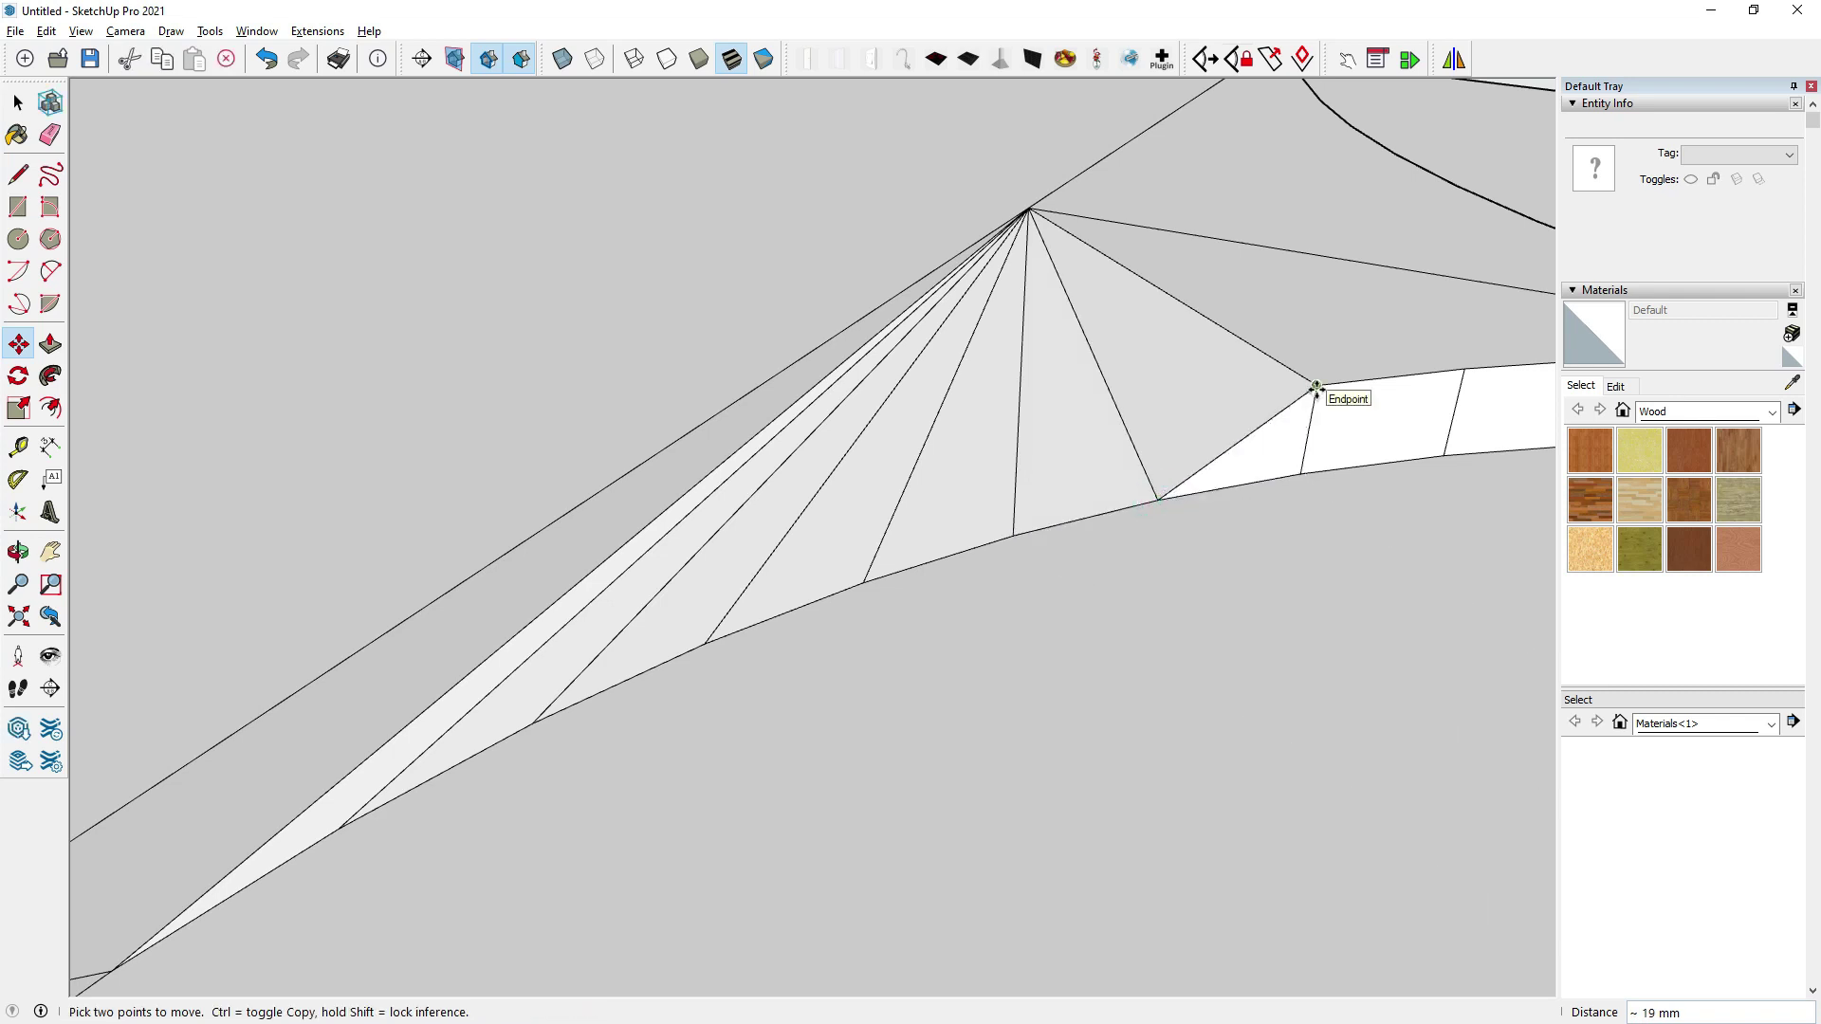
left_click(1316, 388)
left_click(1302, 470)
From a new angle, bring two more top vertices down onto the lower edge.
mouse_move(833, 520)
middle_mouse_down()
mouse_move(838, 534)
mouse_move(1131, 439)
middle_mouse_up()
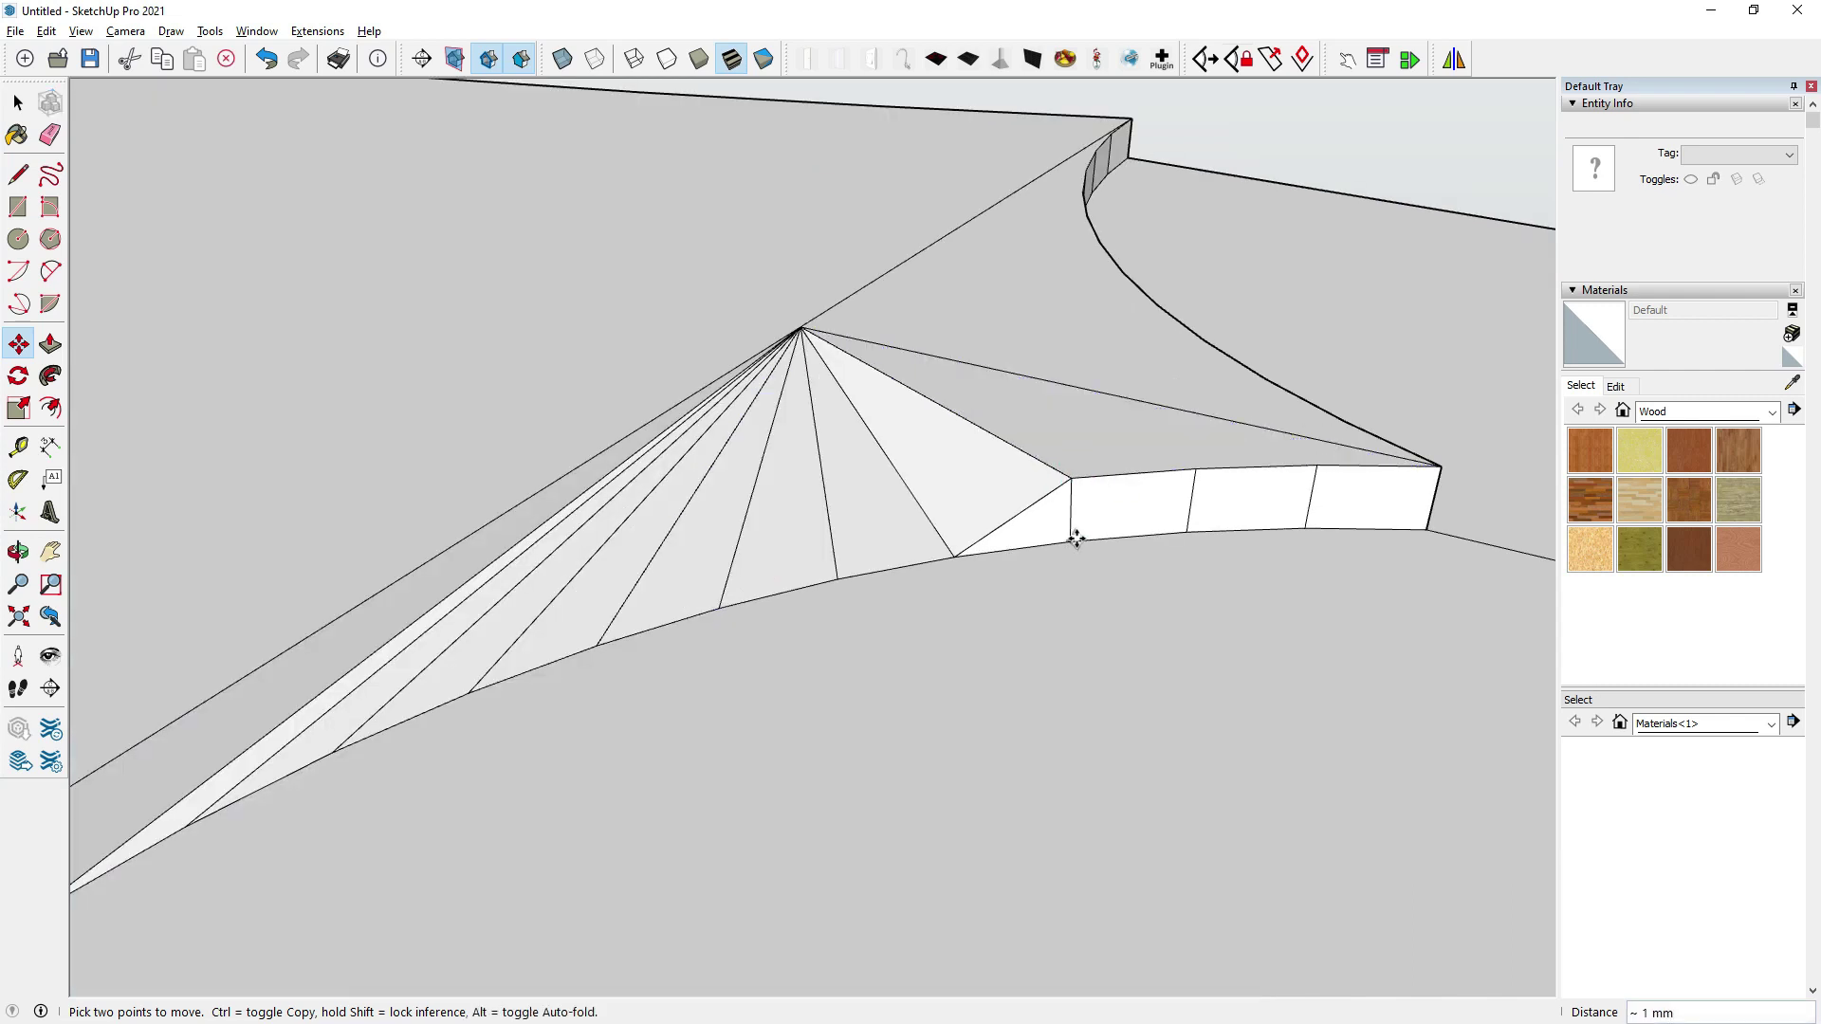
left_click(1193, 471)
left_click(1186, 529)
left_click(1317, 465)
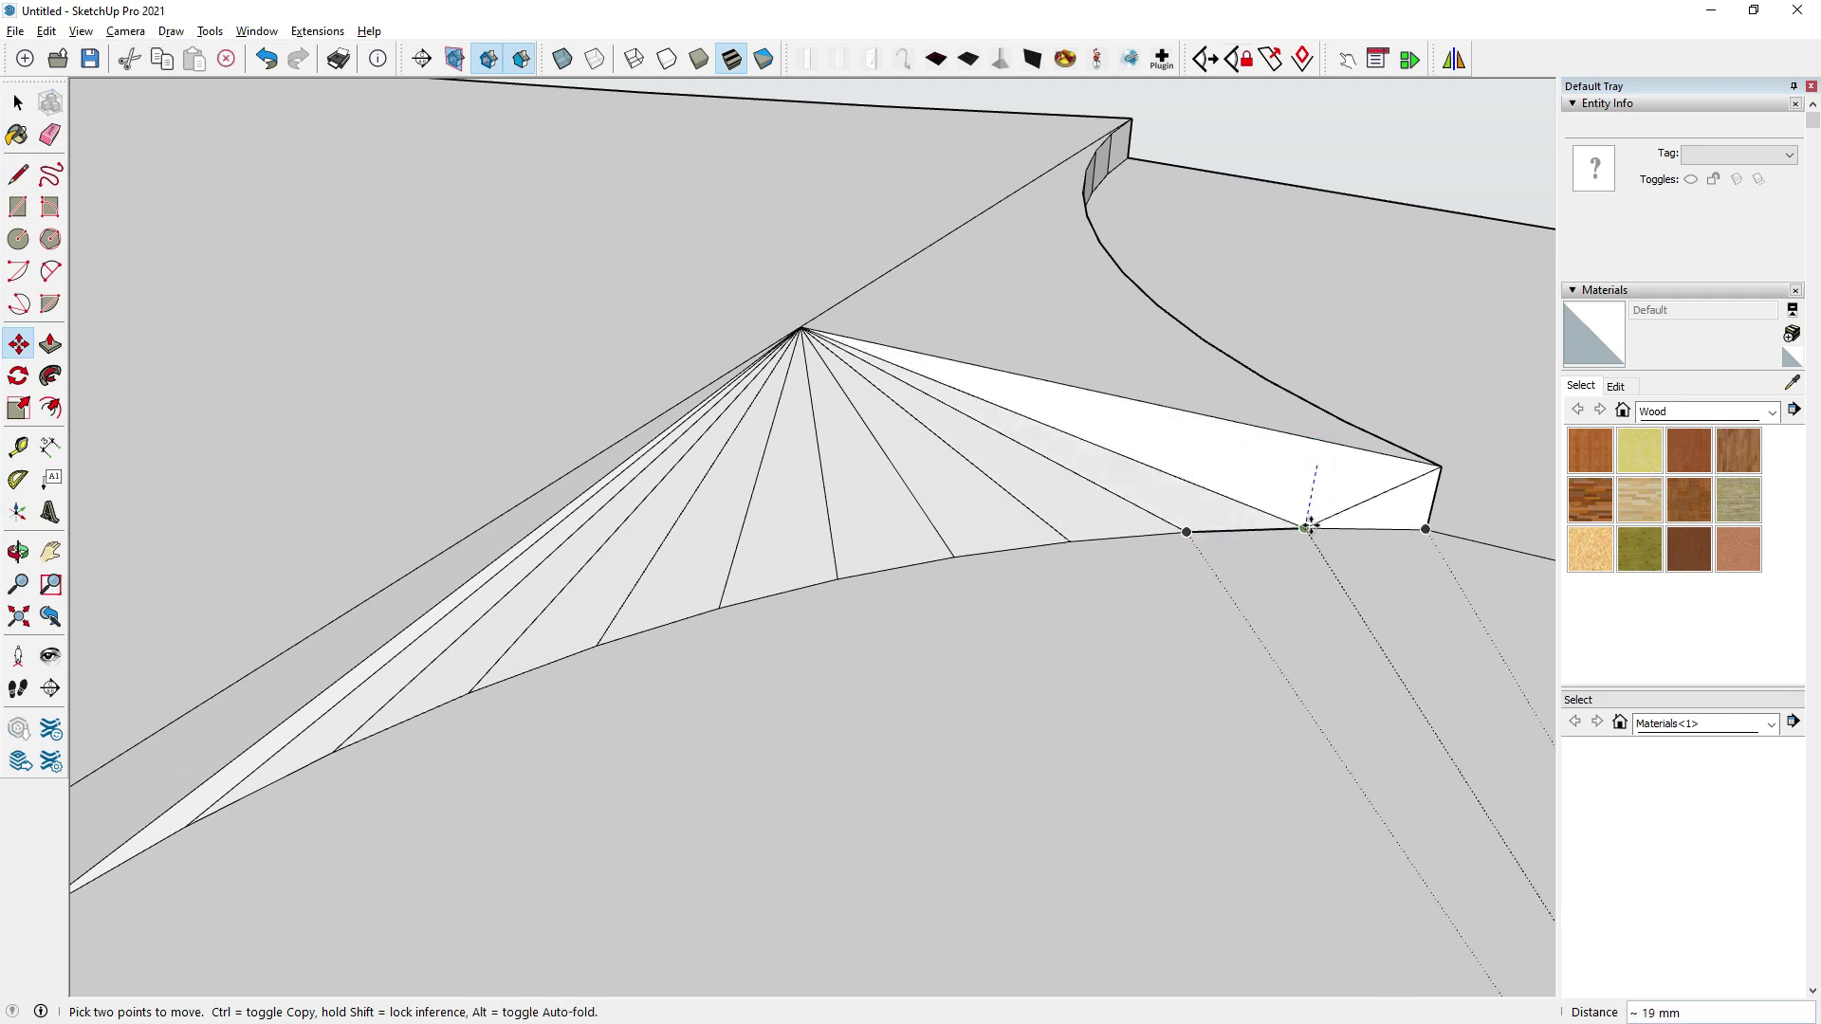
left_click(1310, 527)
left_click(1440, 467)
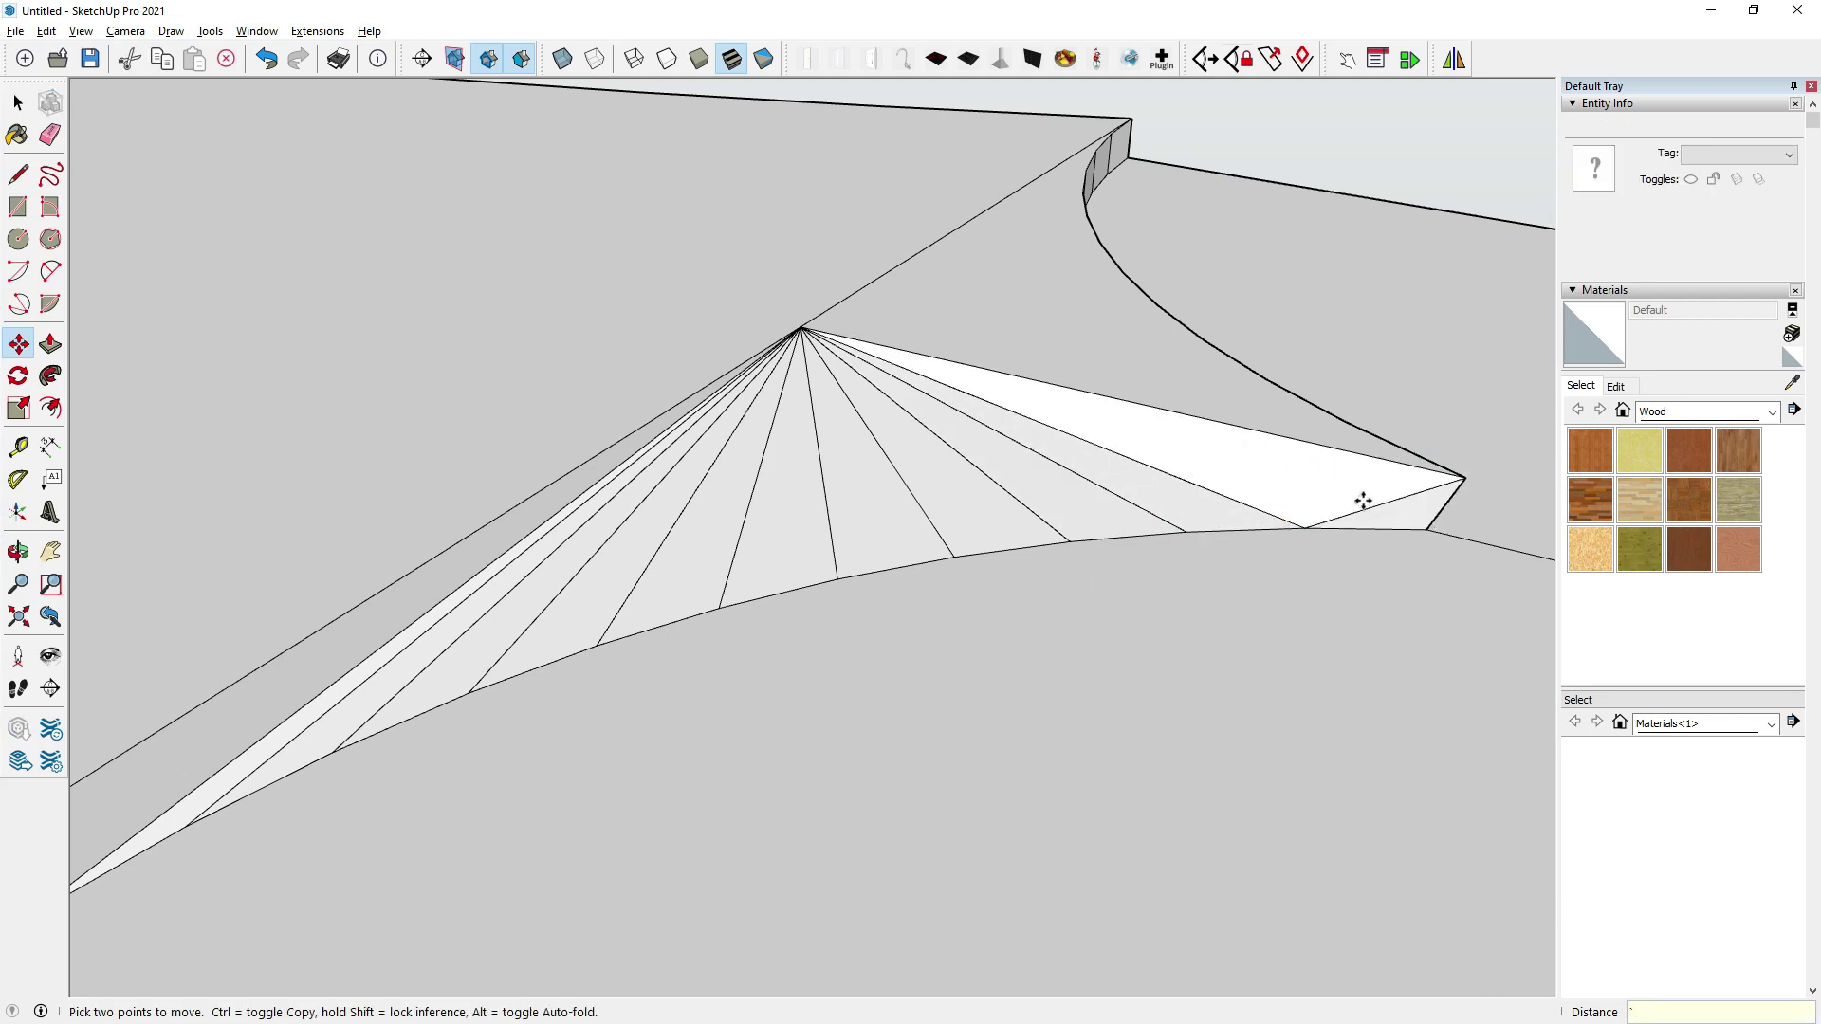
left_click(50, 134)
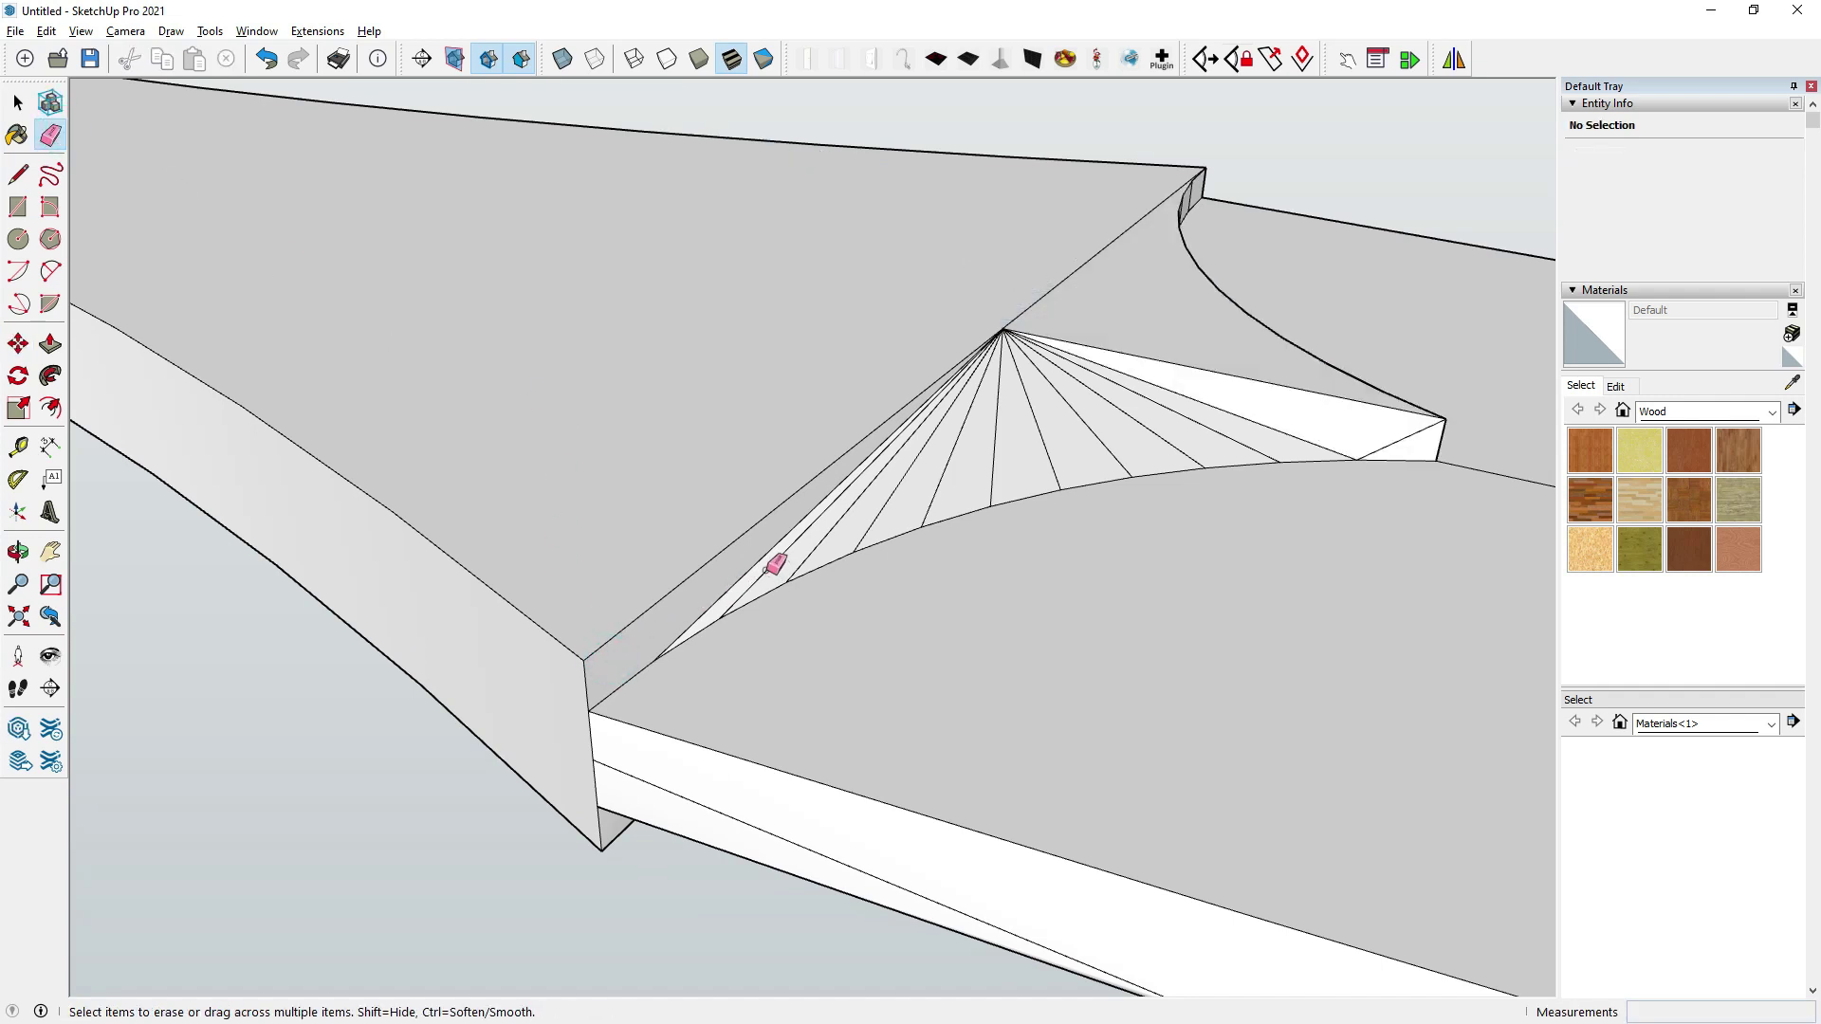
Erase the extra bevel fan edges and lower the strip's top endpoint onto the lower edge.
left_click_drag(1055, 456, 1034, 437)
middle_click_drag(1064, 438, 564, 519)
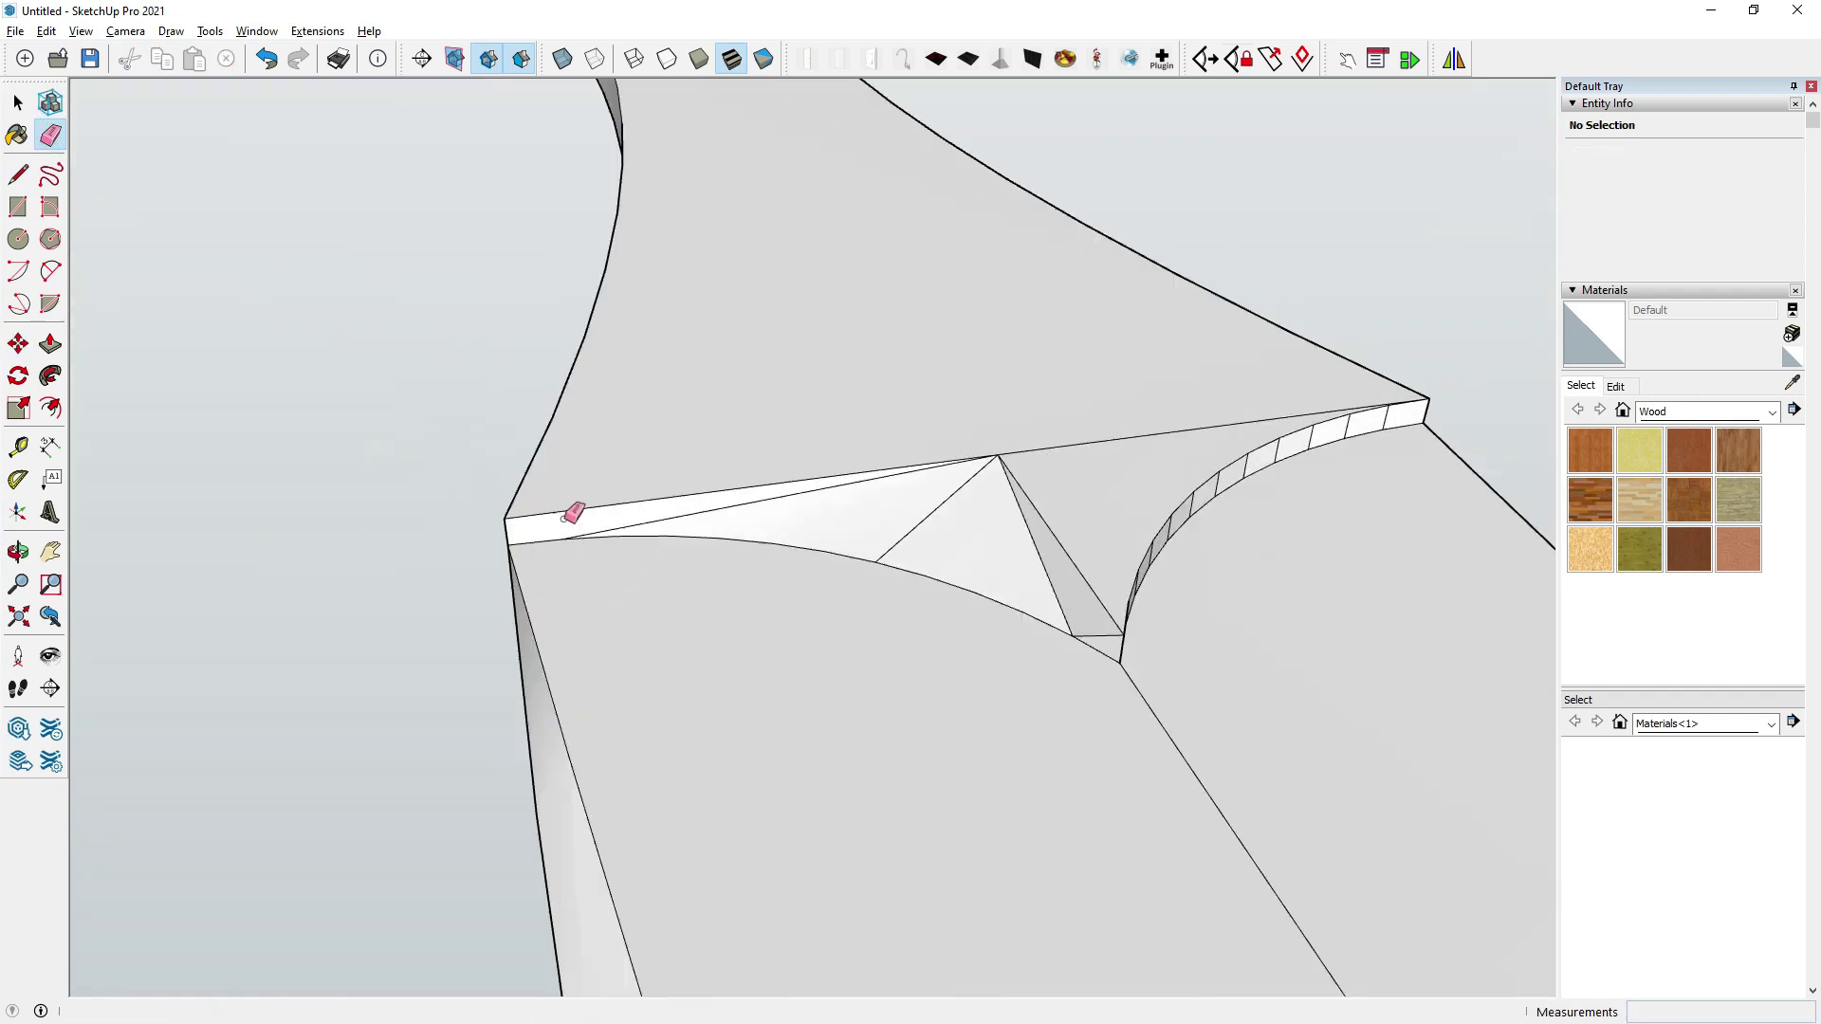
middle_click_drag(1058, 597, 709, 593)
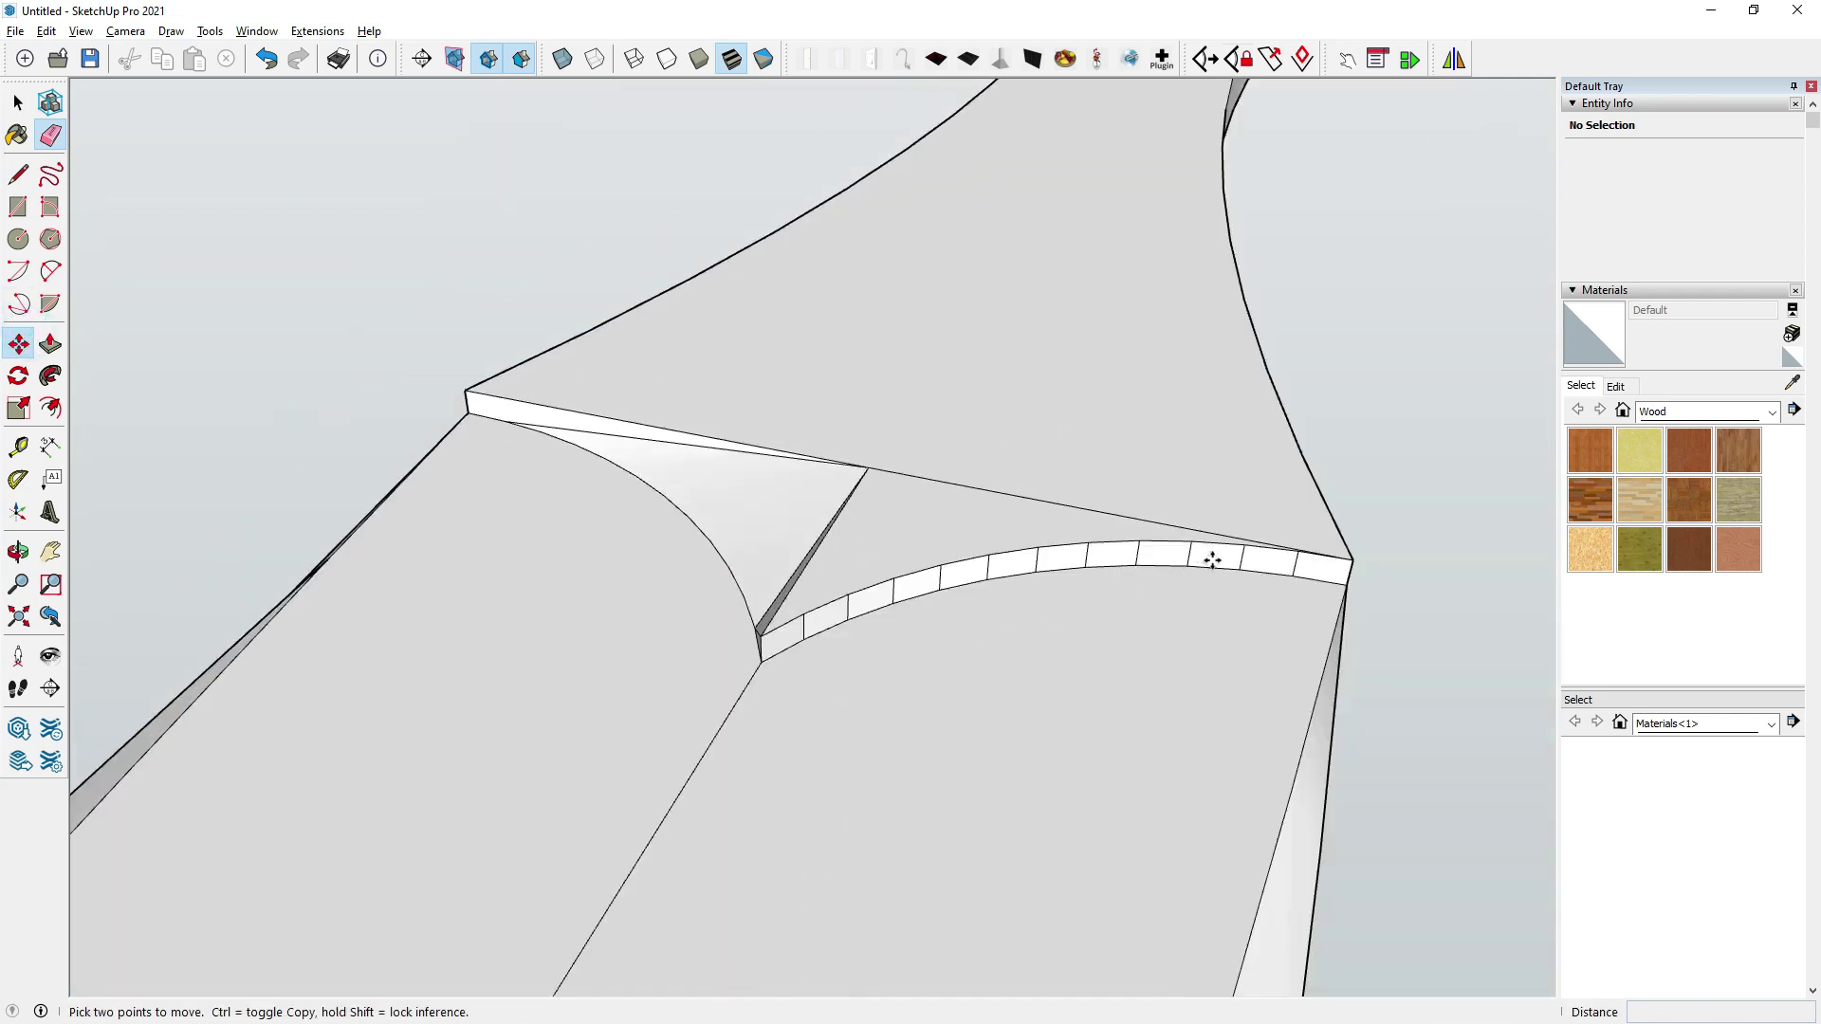
scroll(1213, 559, "up", 3)
scroll(1179, 549, "up", 2)
scroll(1100, 476, "up", 2)
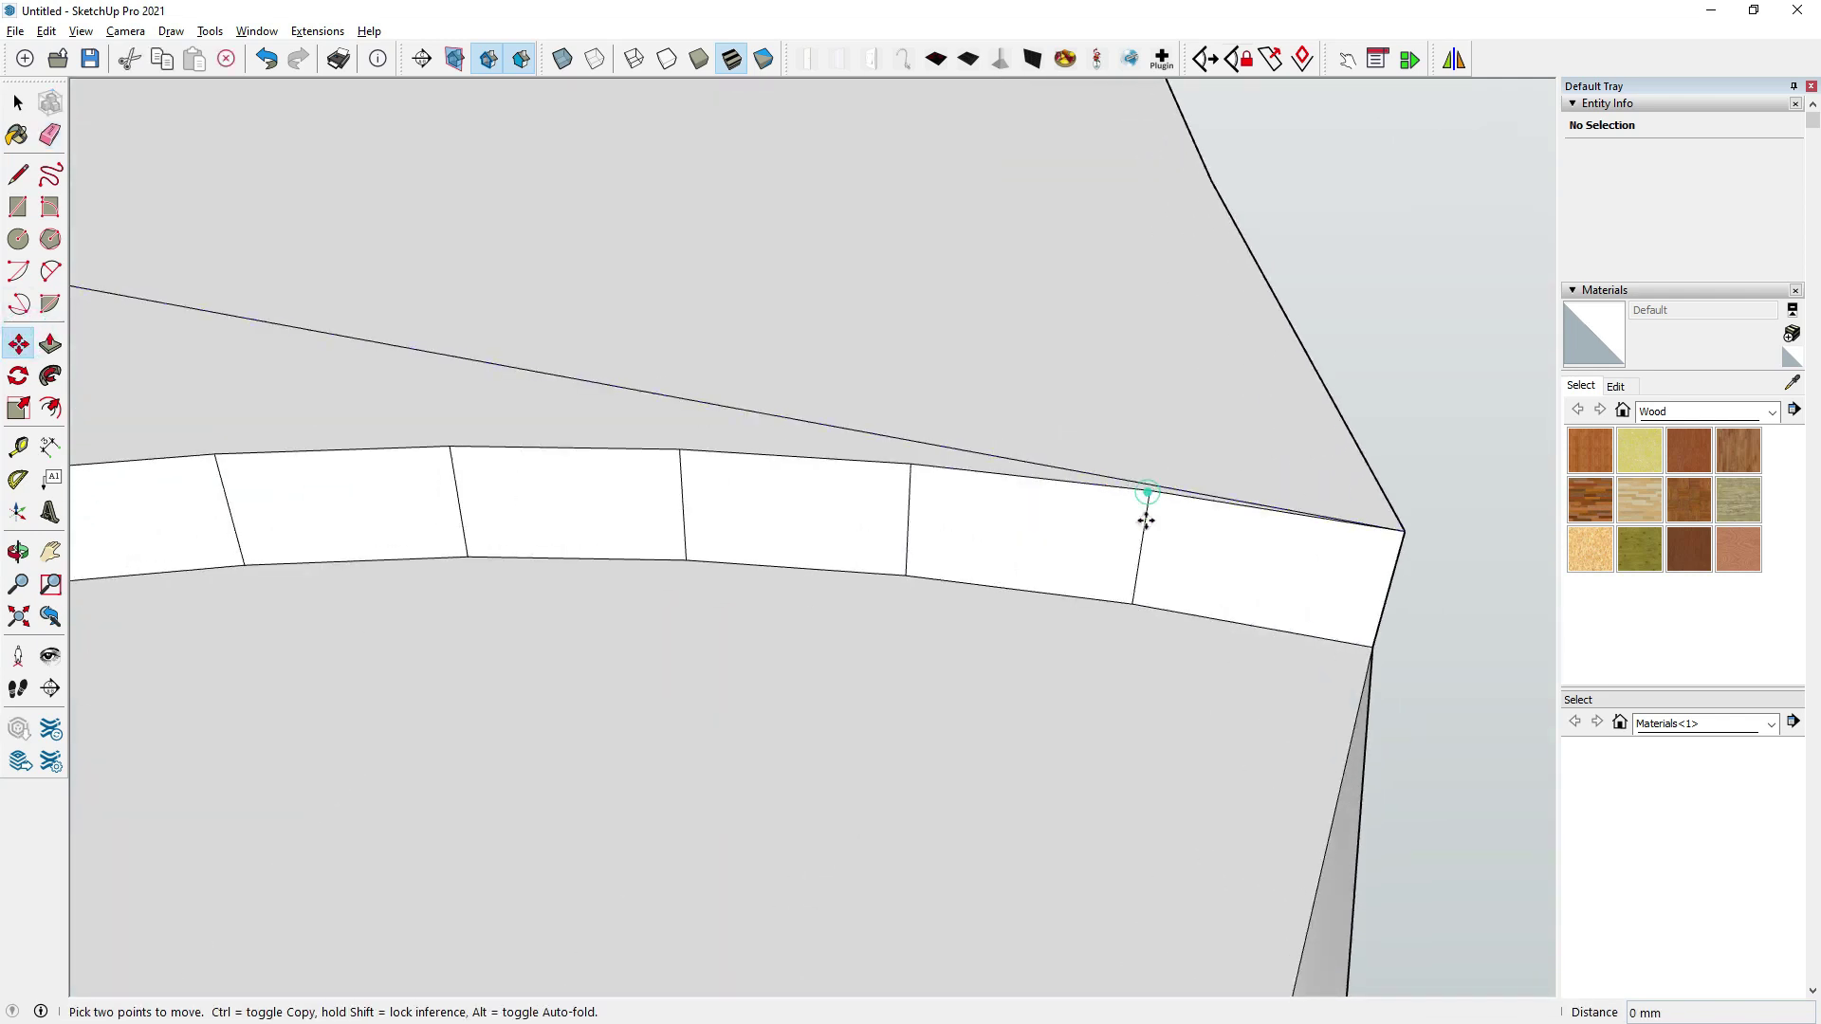
left_click(1146, 519)
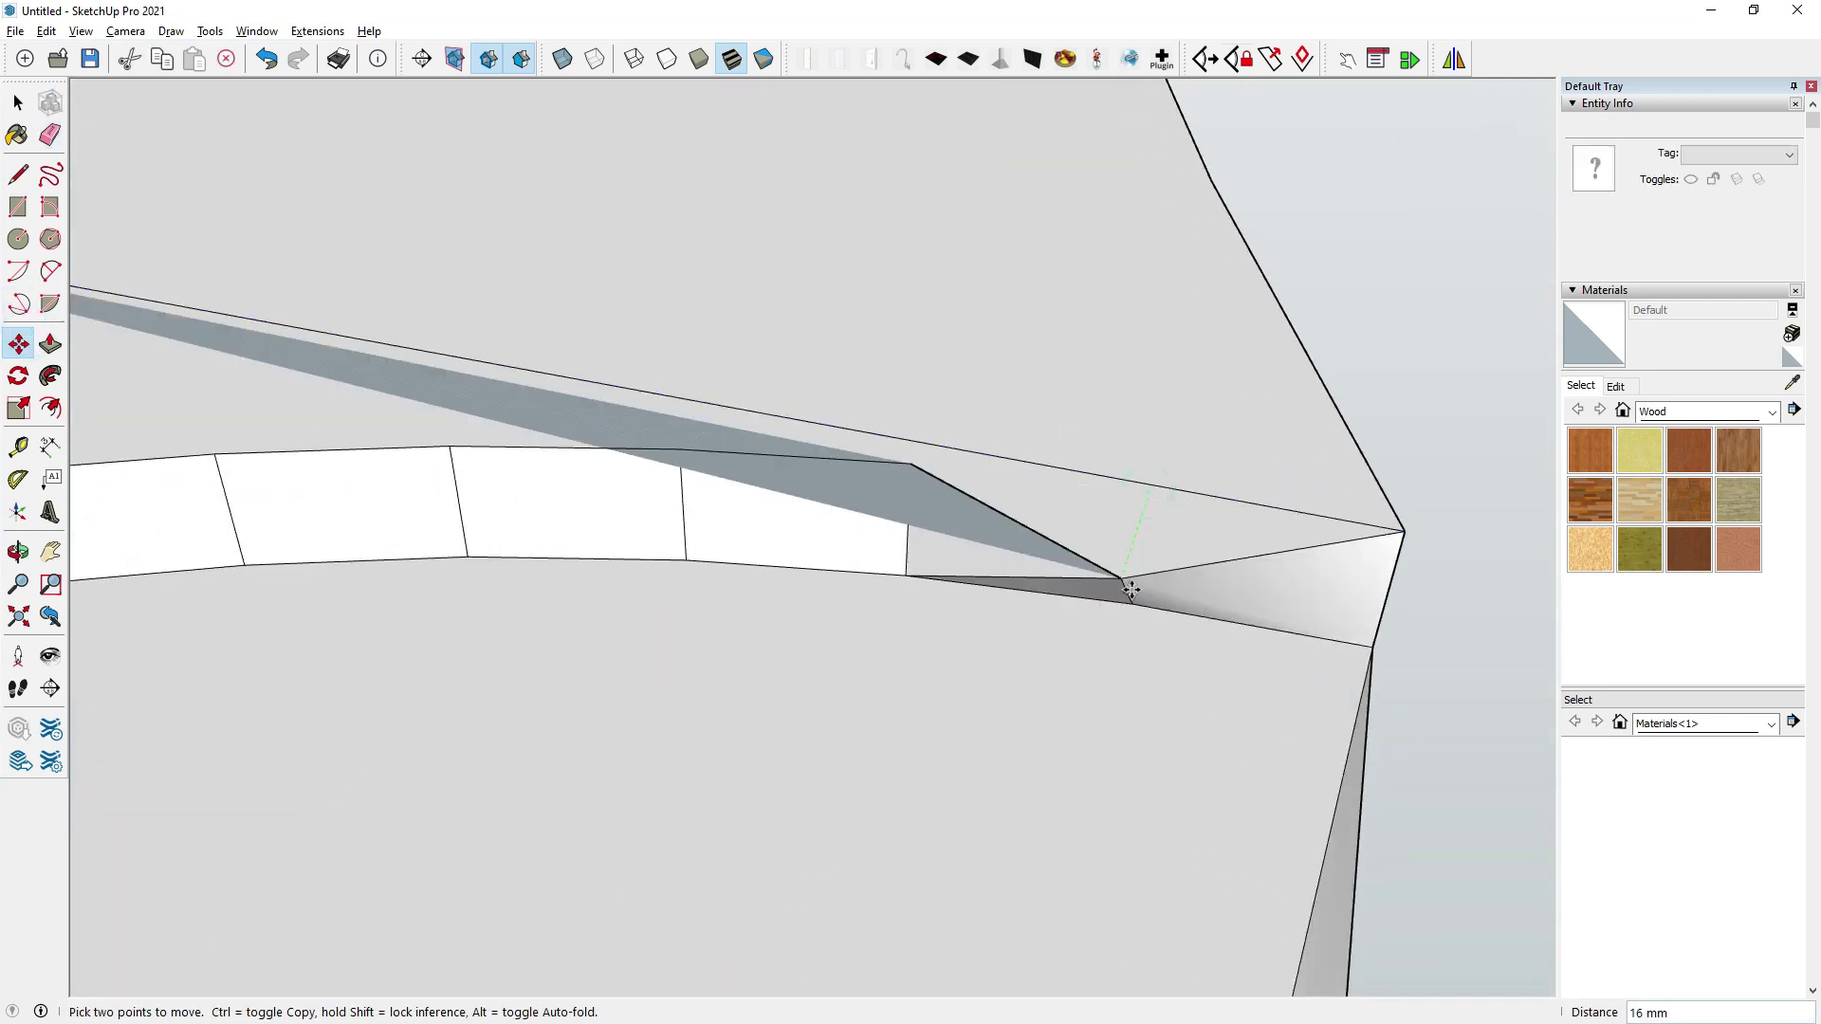
left_click(922, 466)
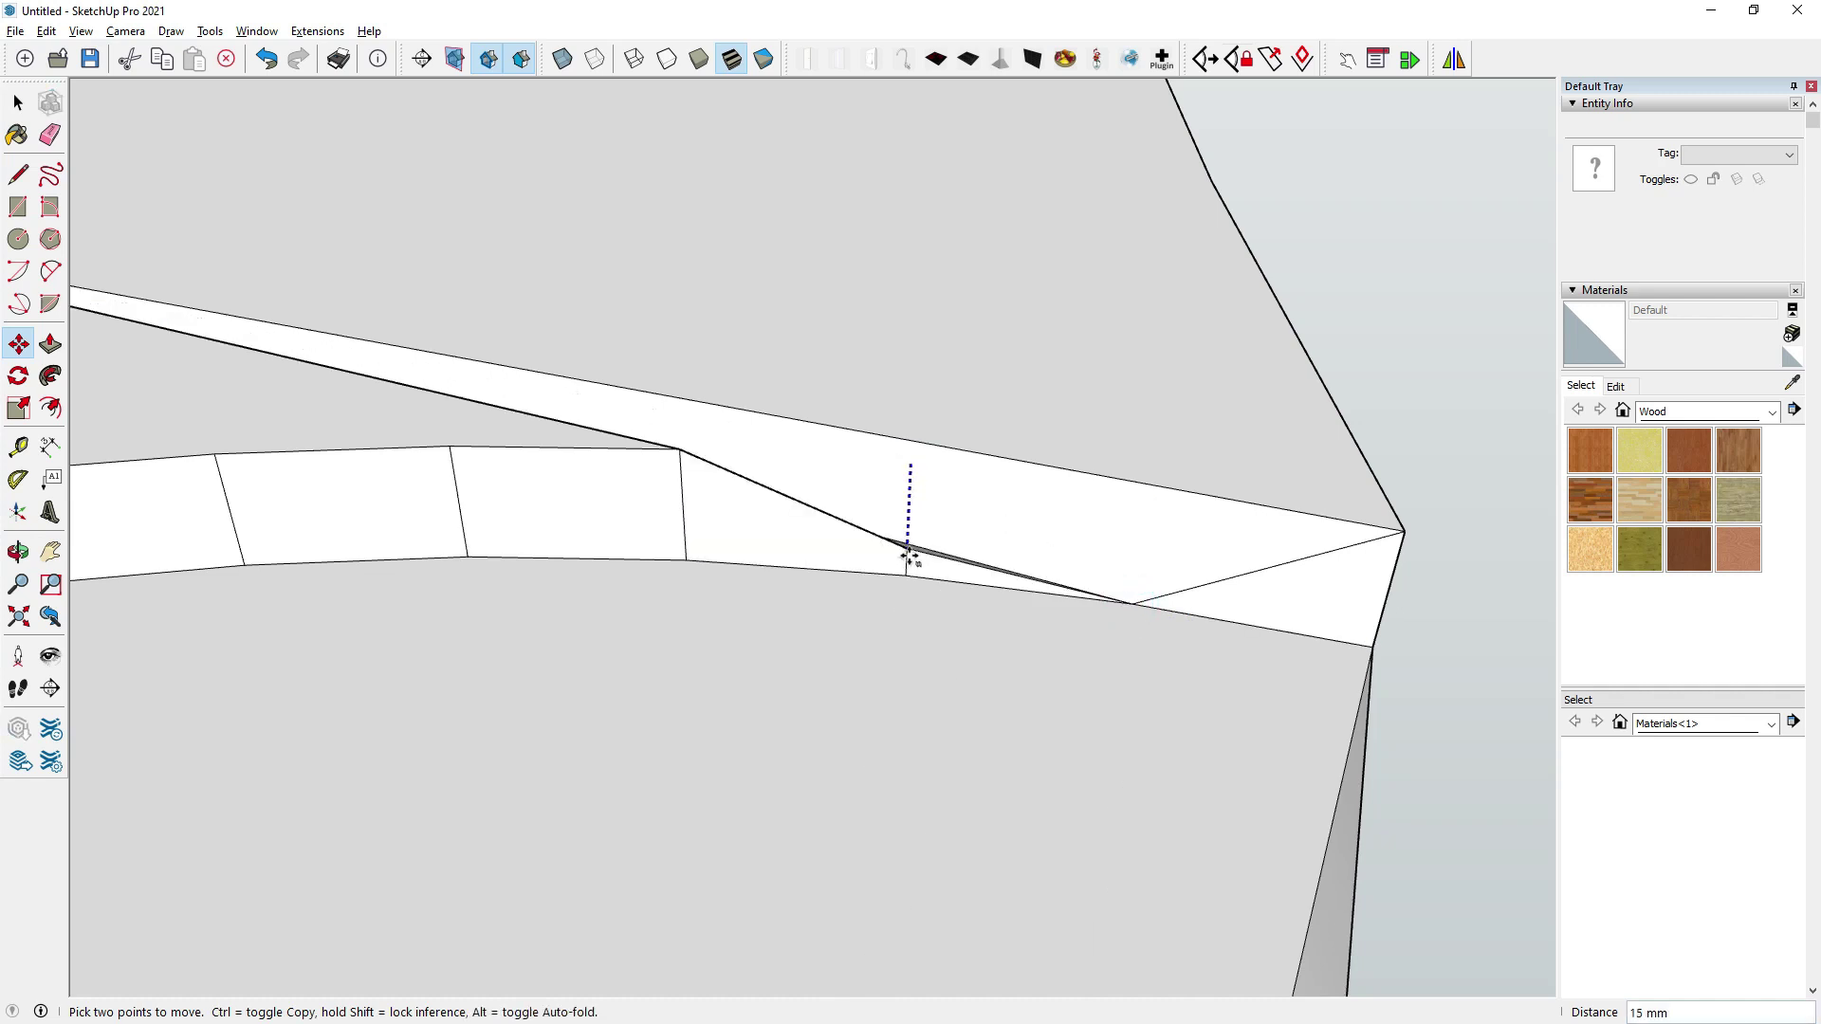
left_click(906, 576)
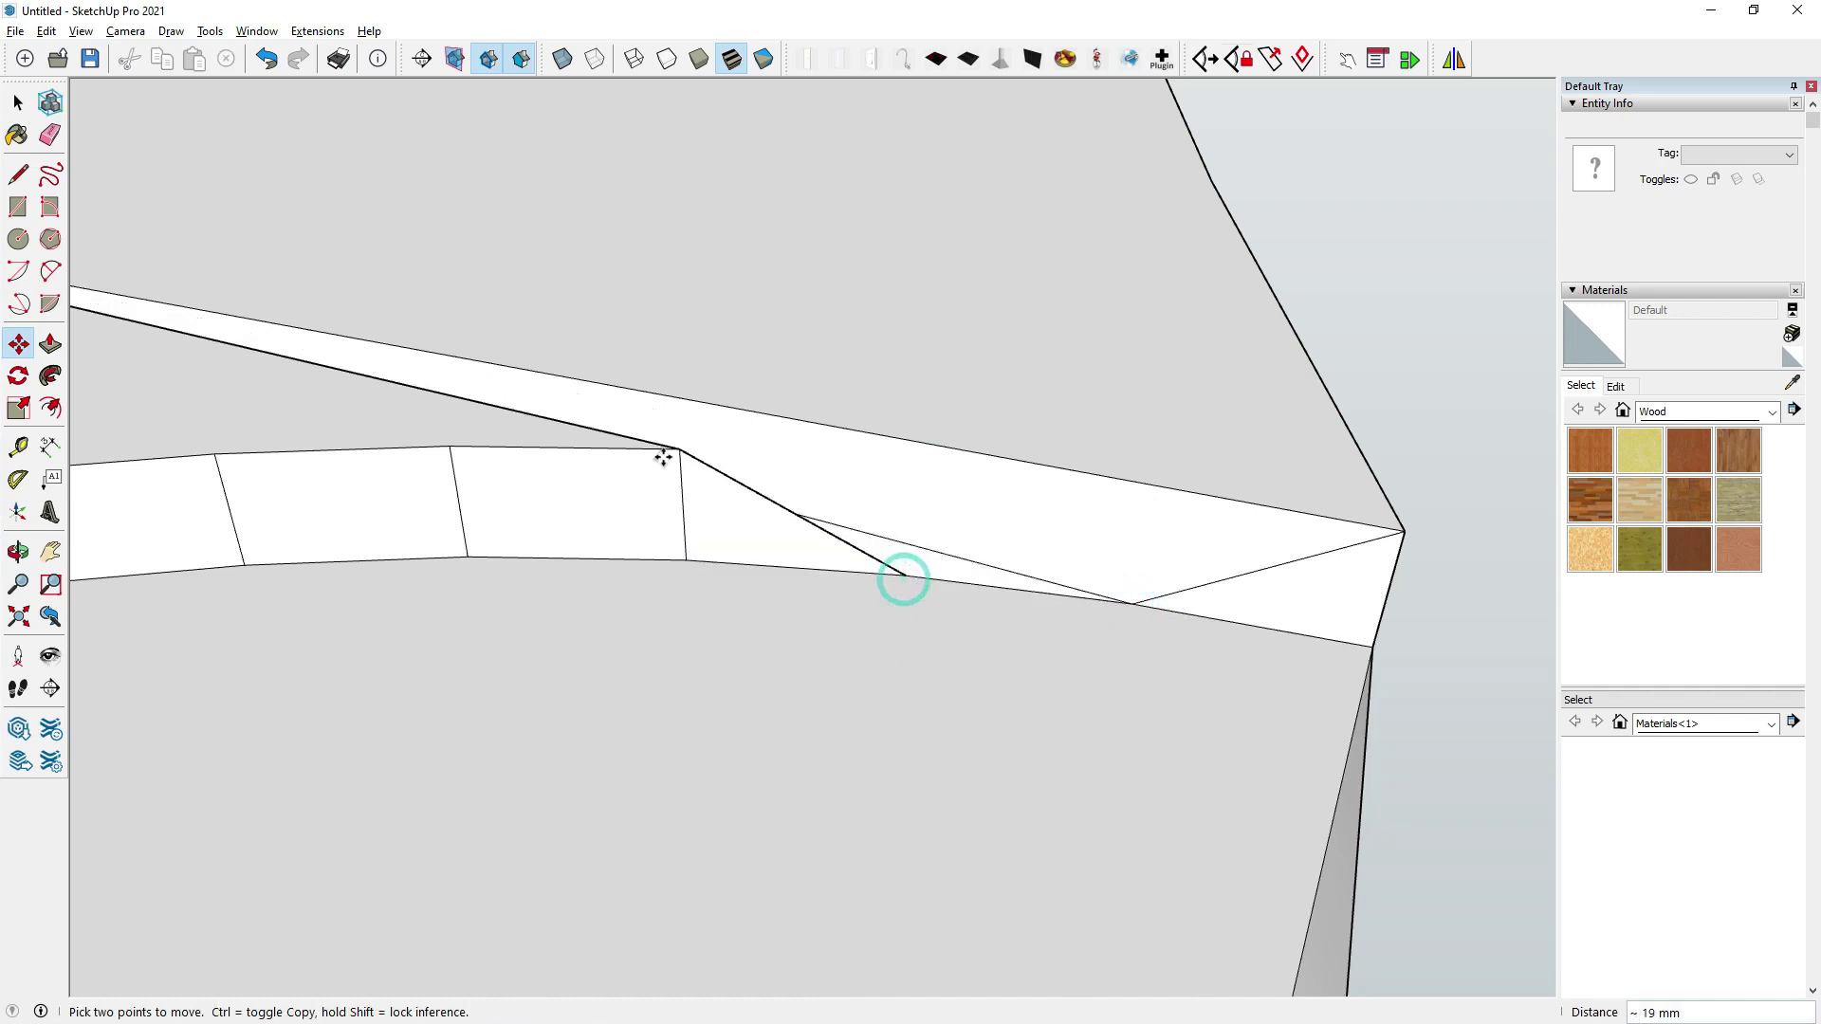
Drop the next four top vertices along the strip onto the lower curved edge.
left_click(679, 449)
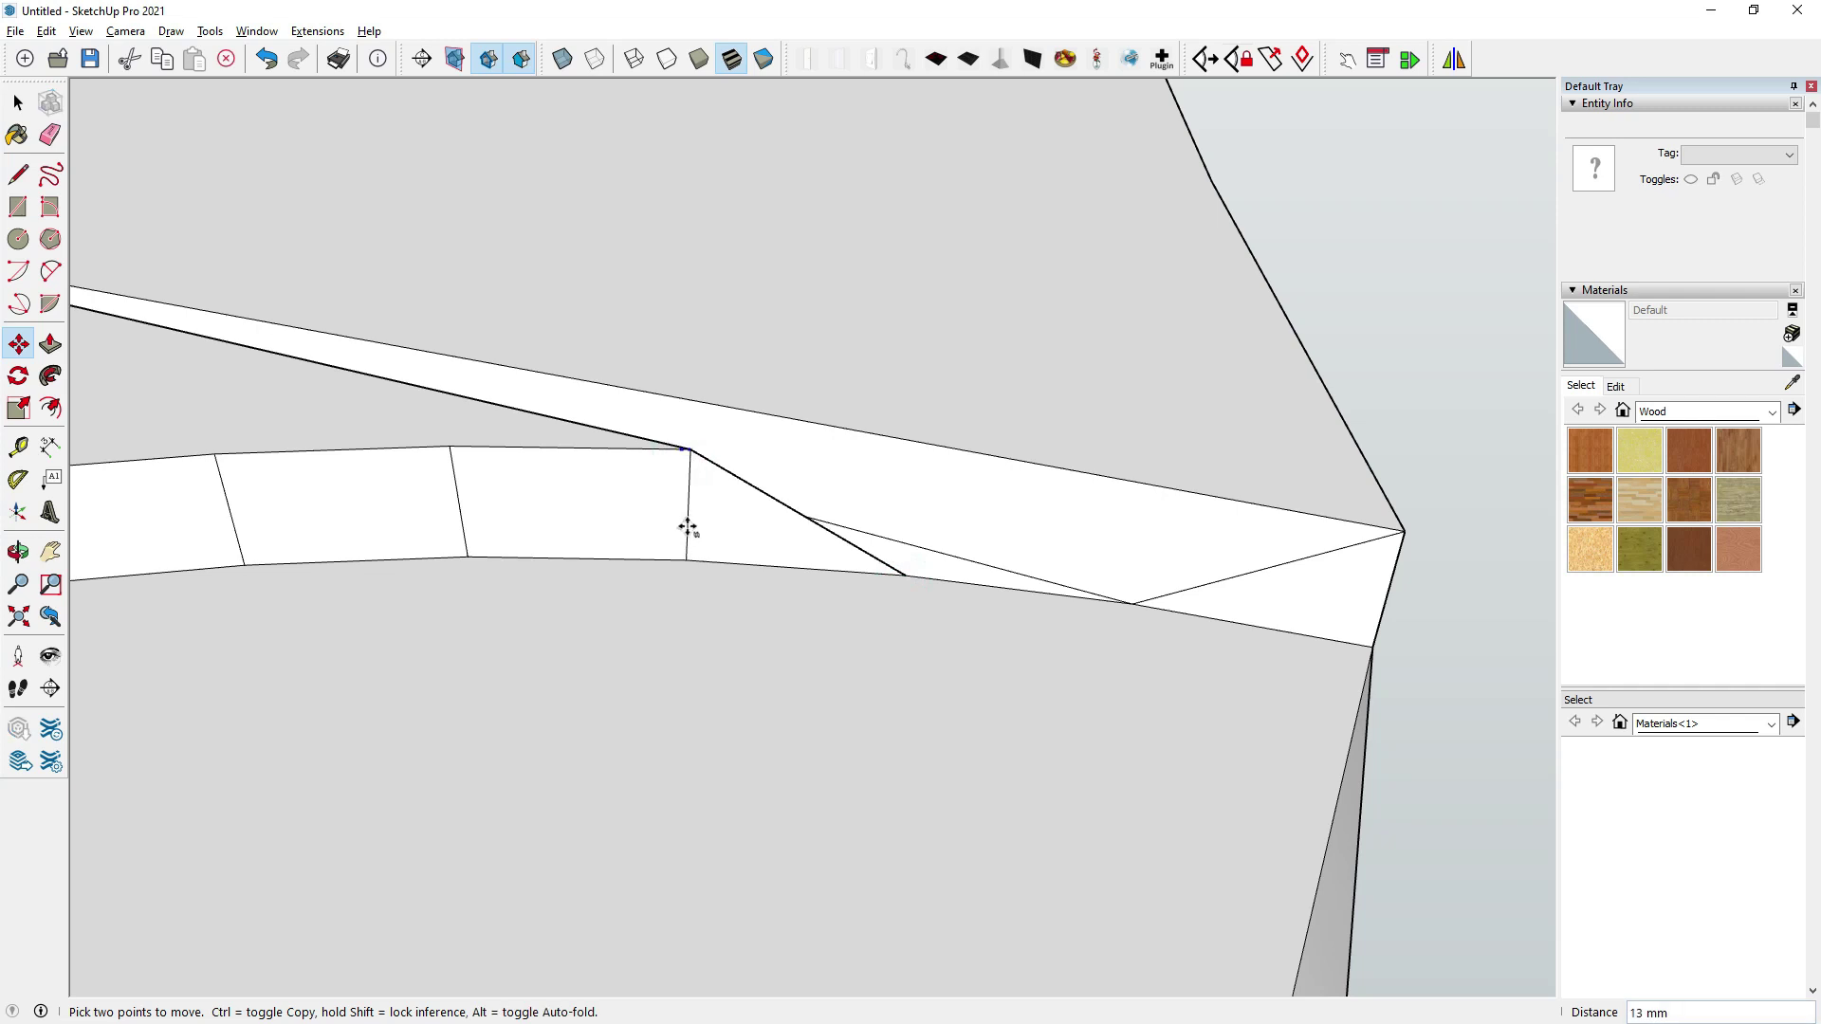
left_click(685, 560)
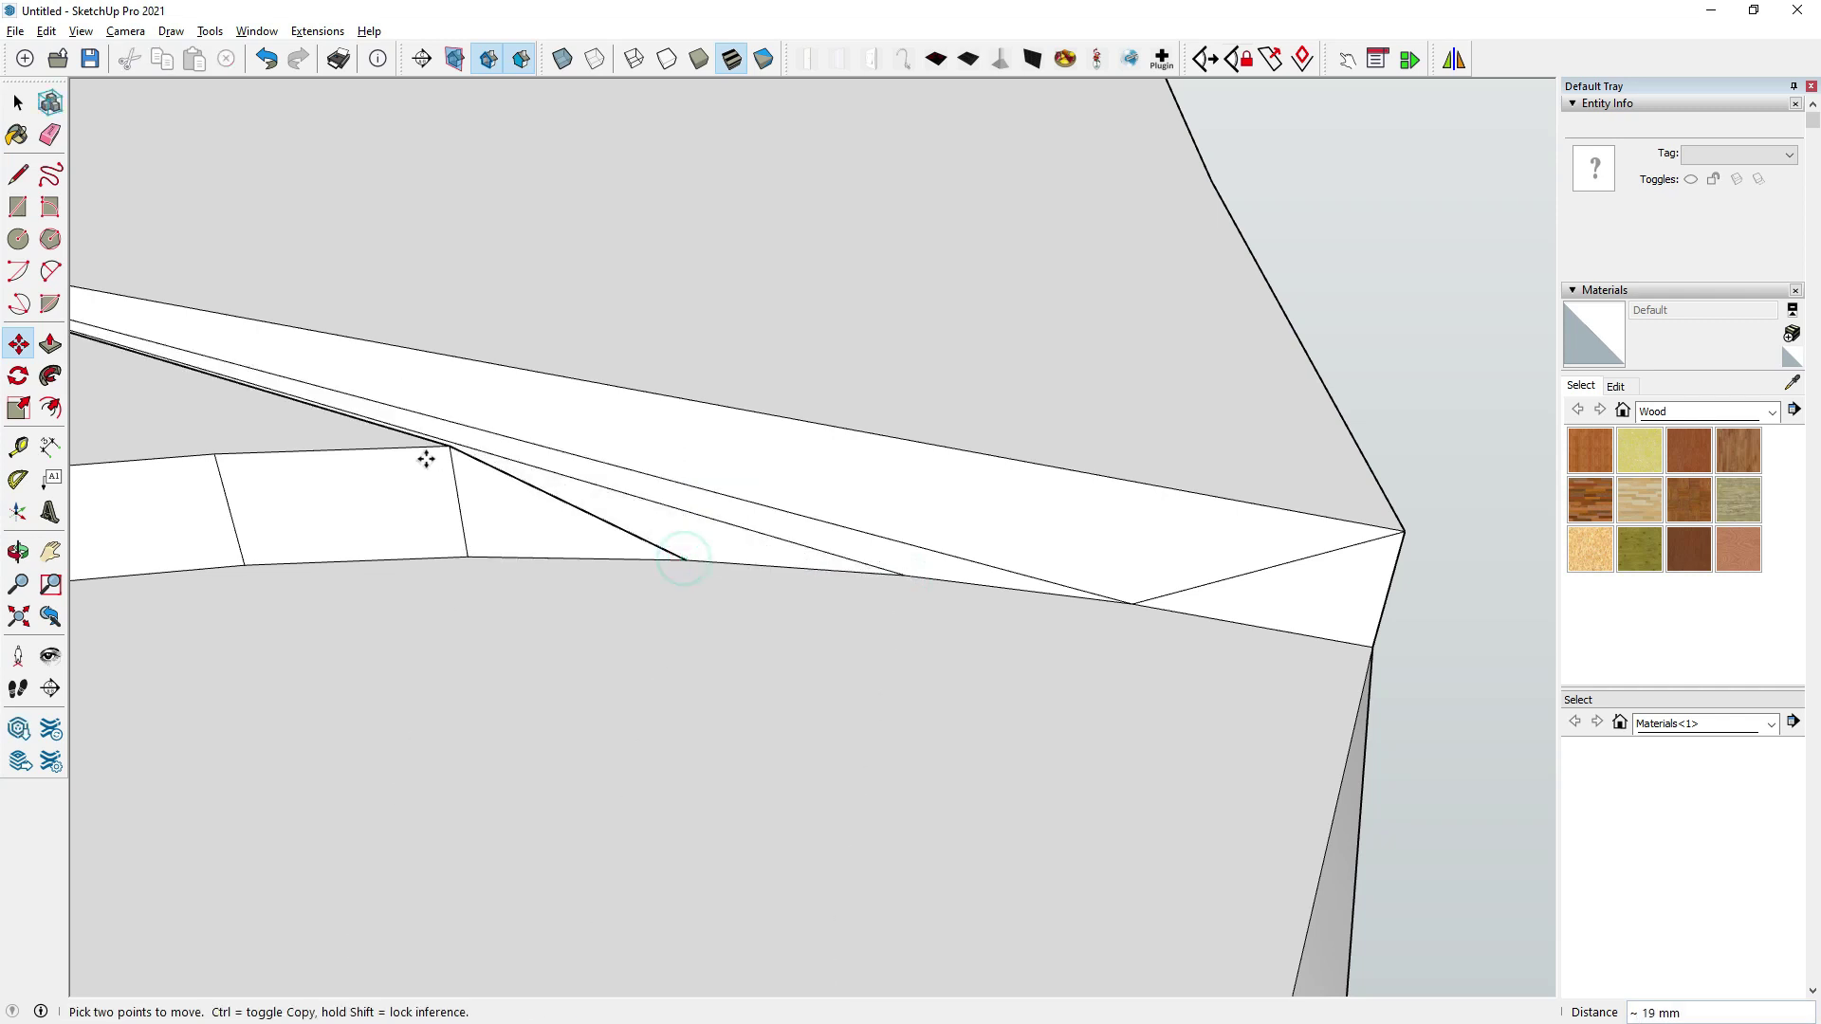
left_click(451, 446)
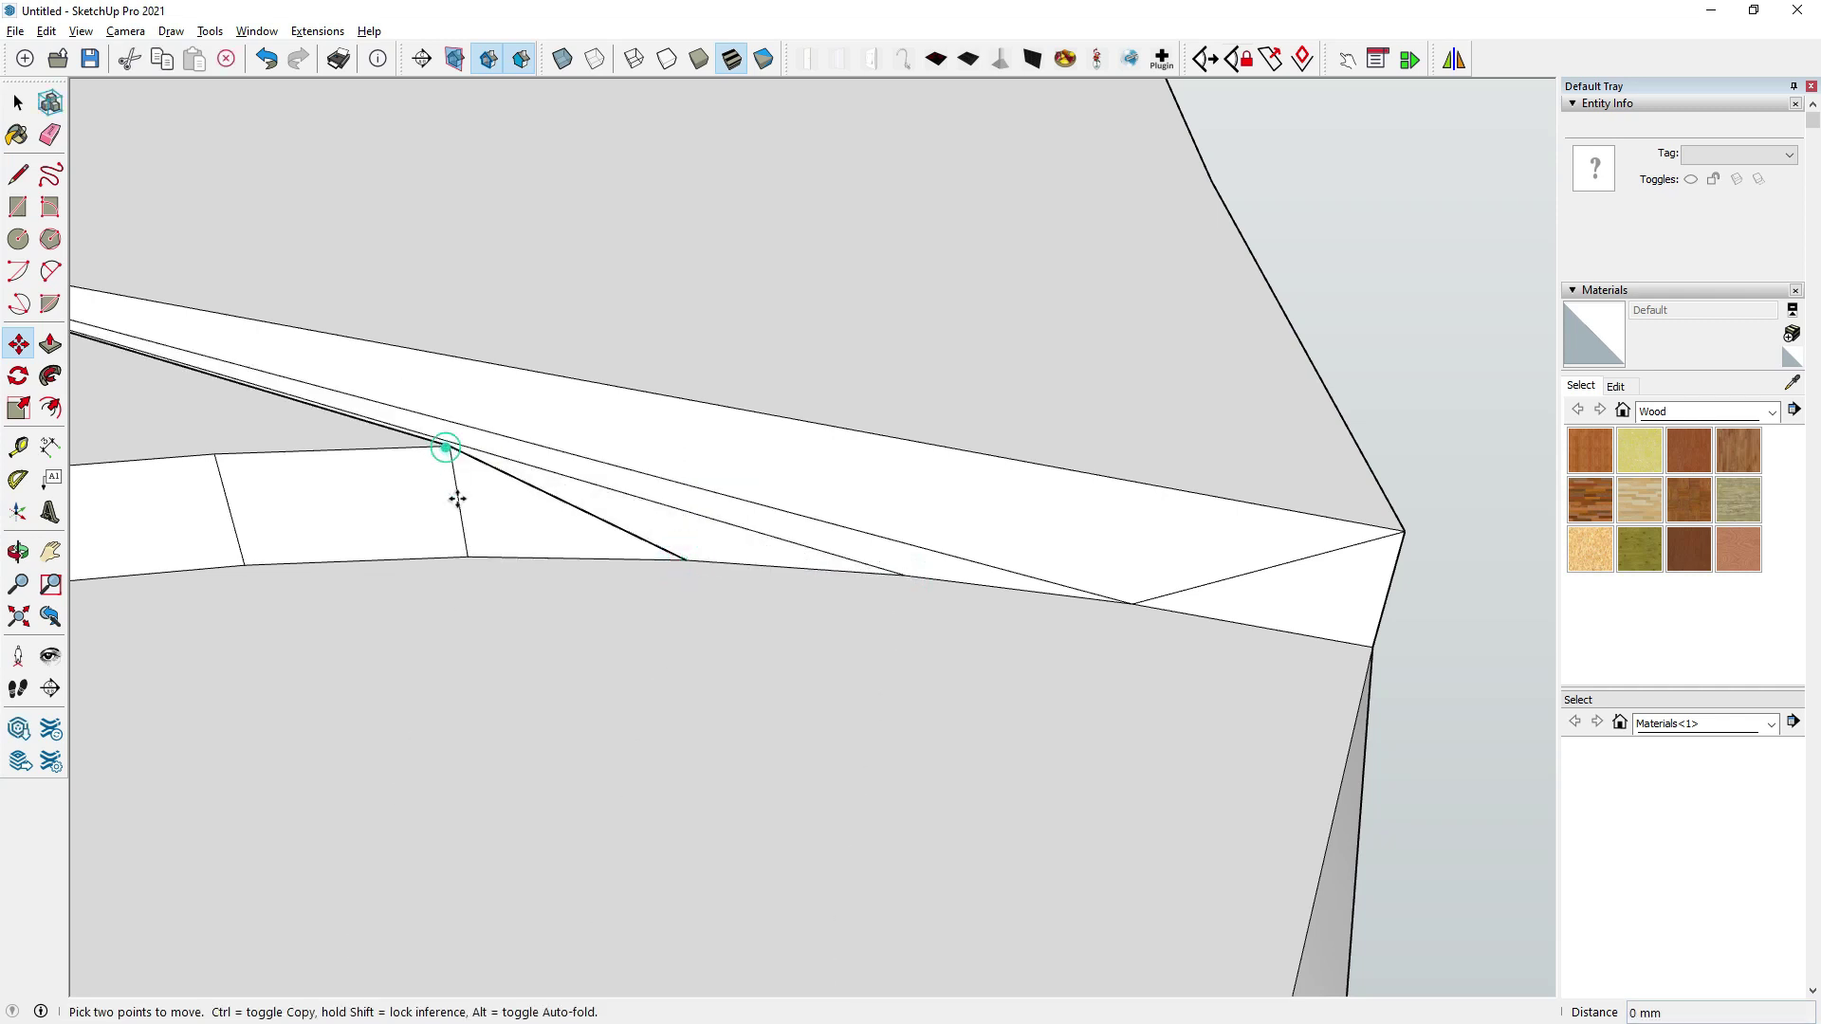
left_click(453, 560)
left_click(449, 446)
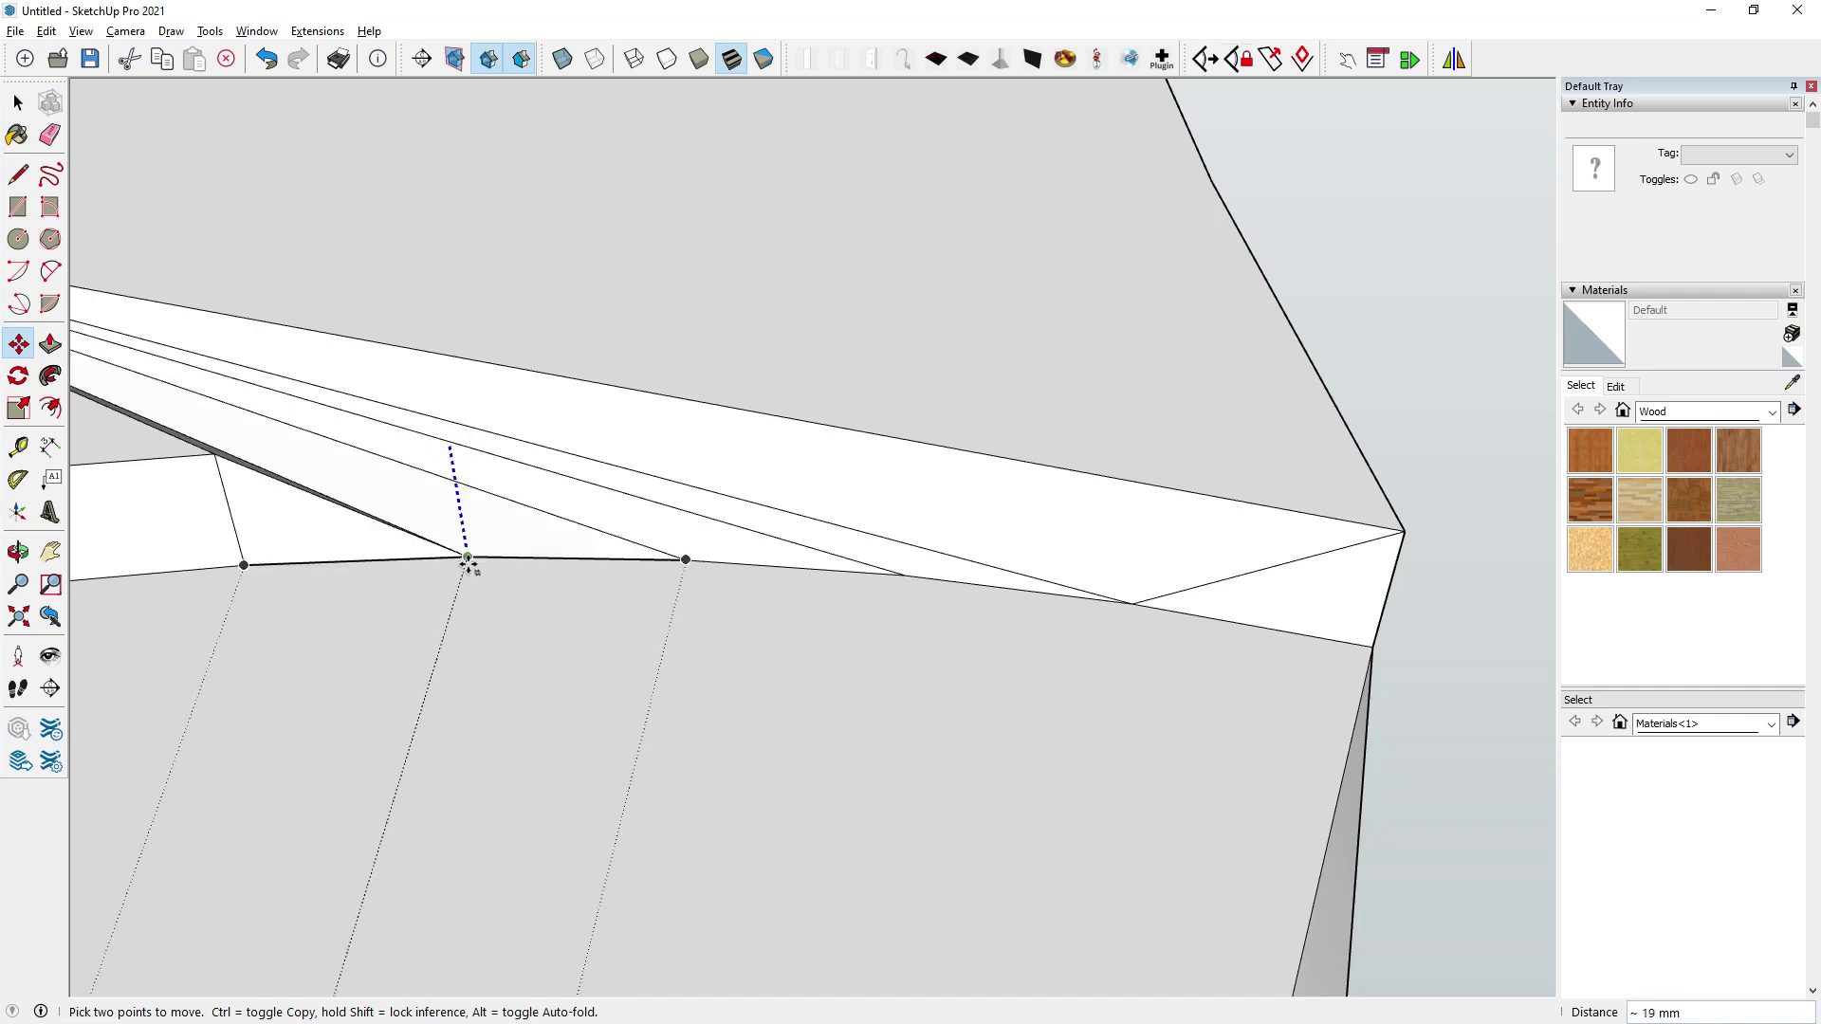
left_click(467, 562)
middle_click_drag(467, 562, 570, 521)
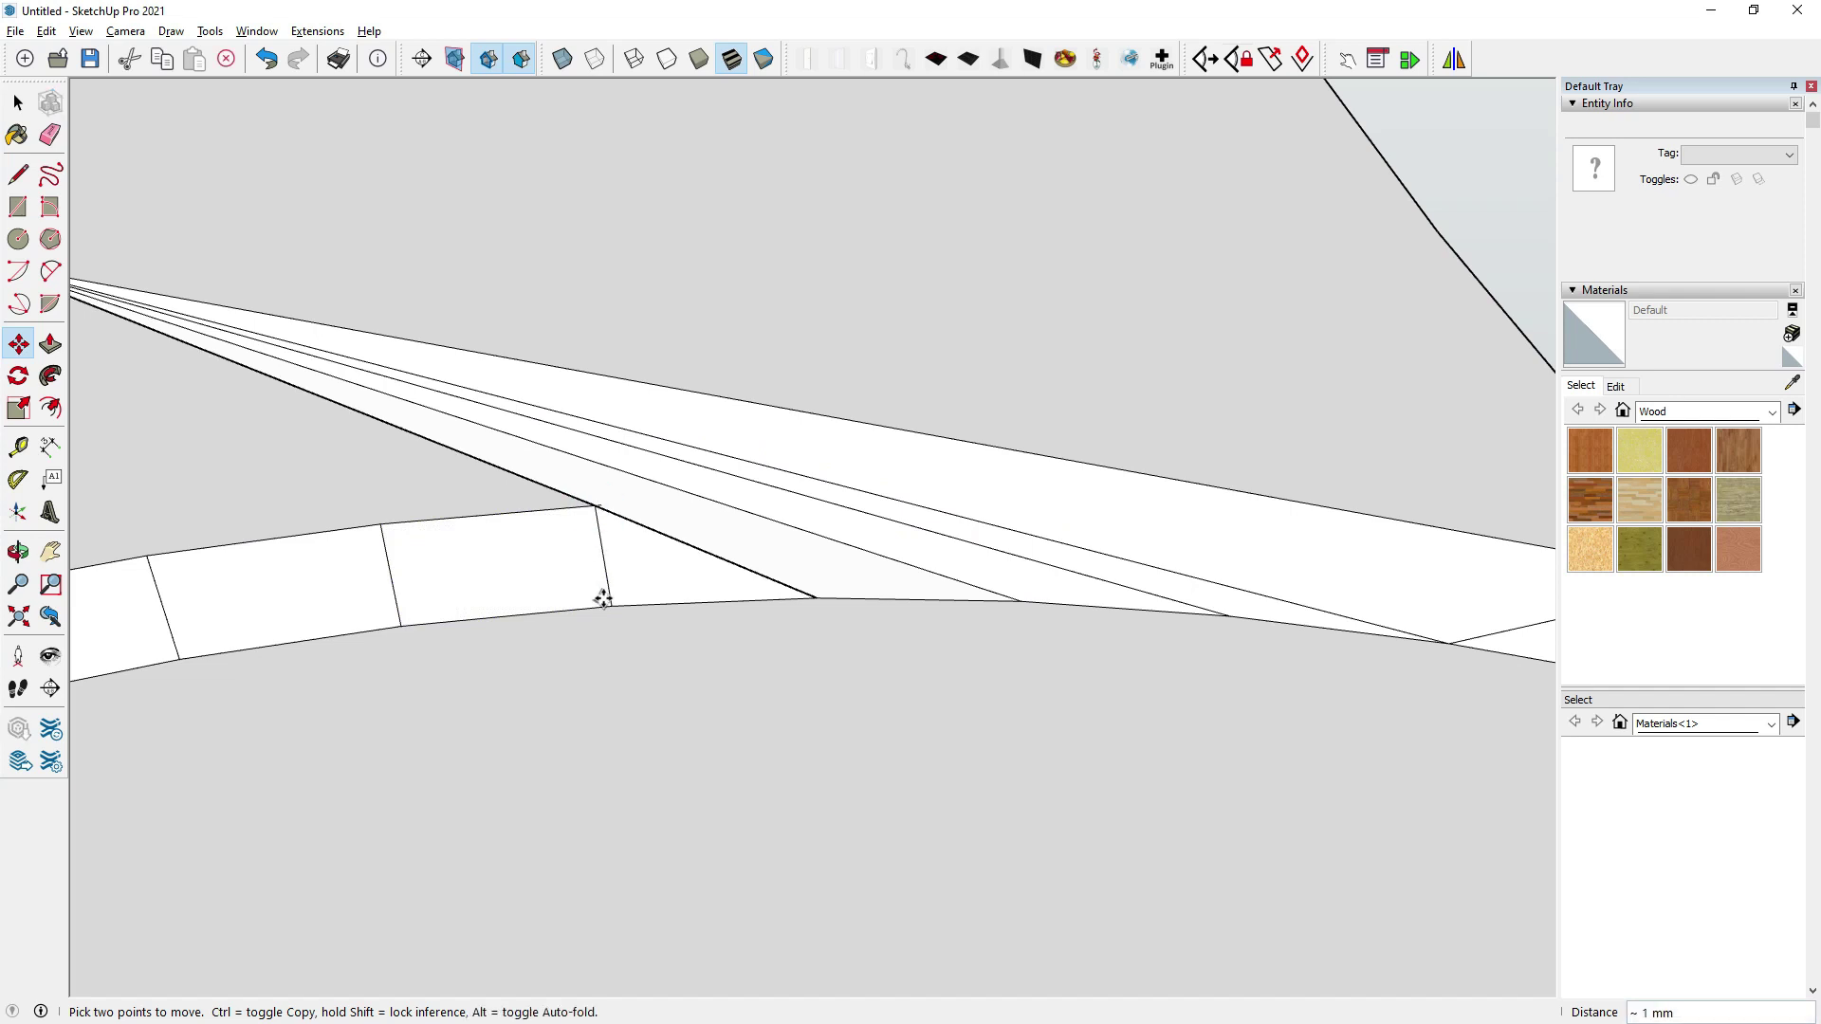
left_click(610, 607)
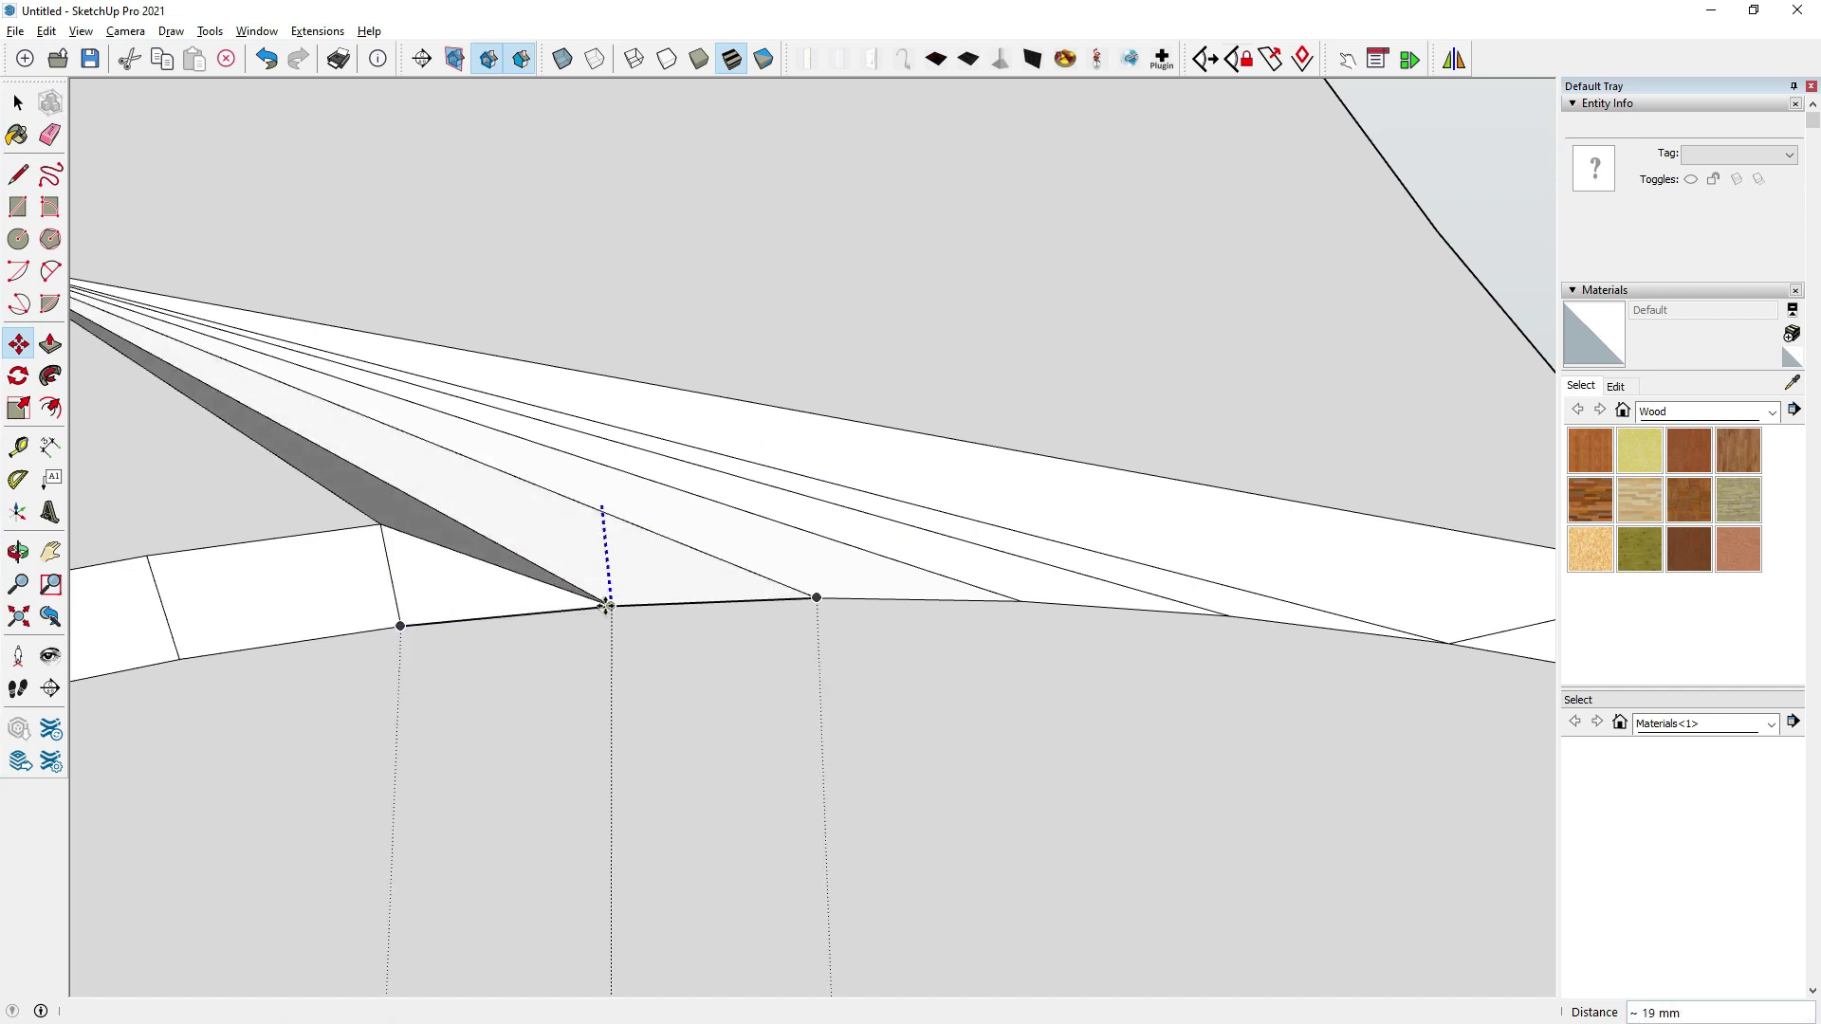
left_click(380, 524)
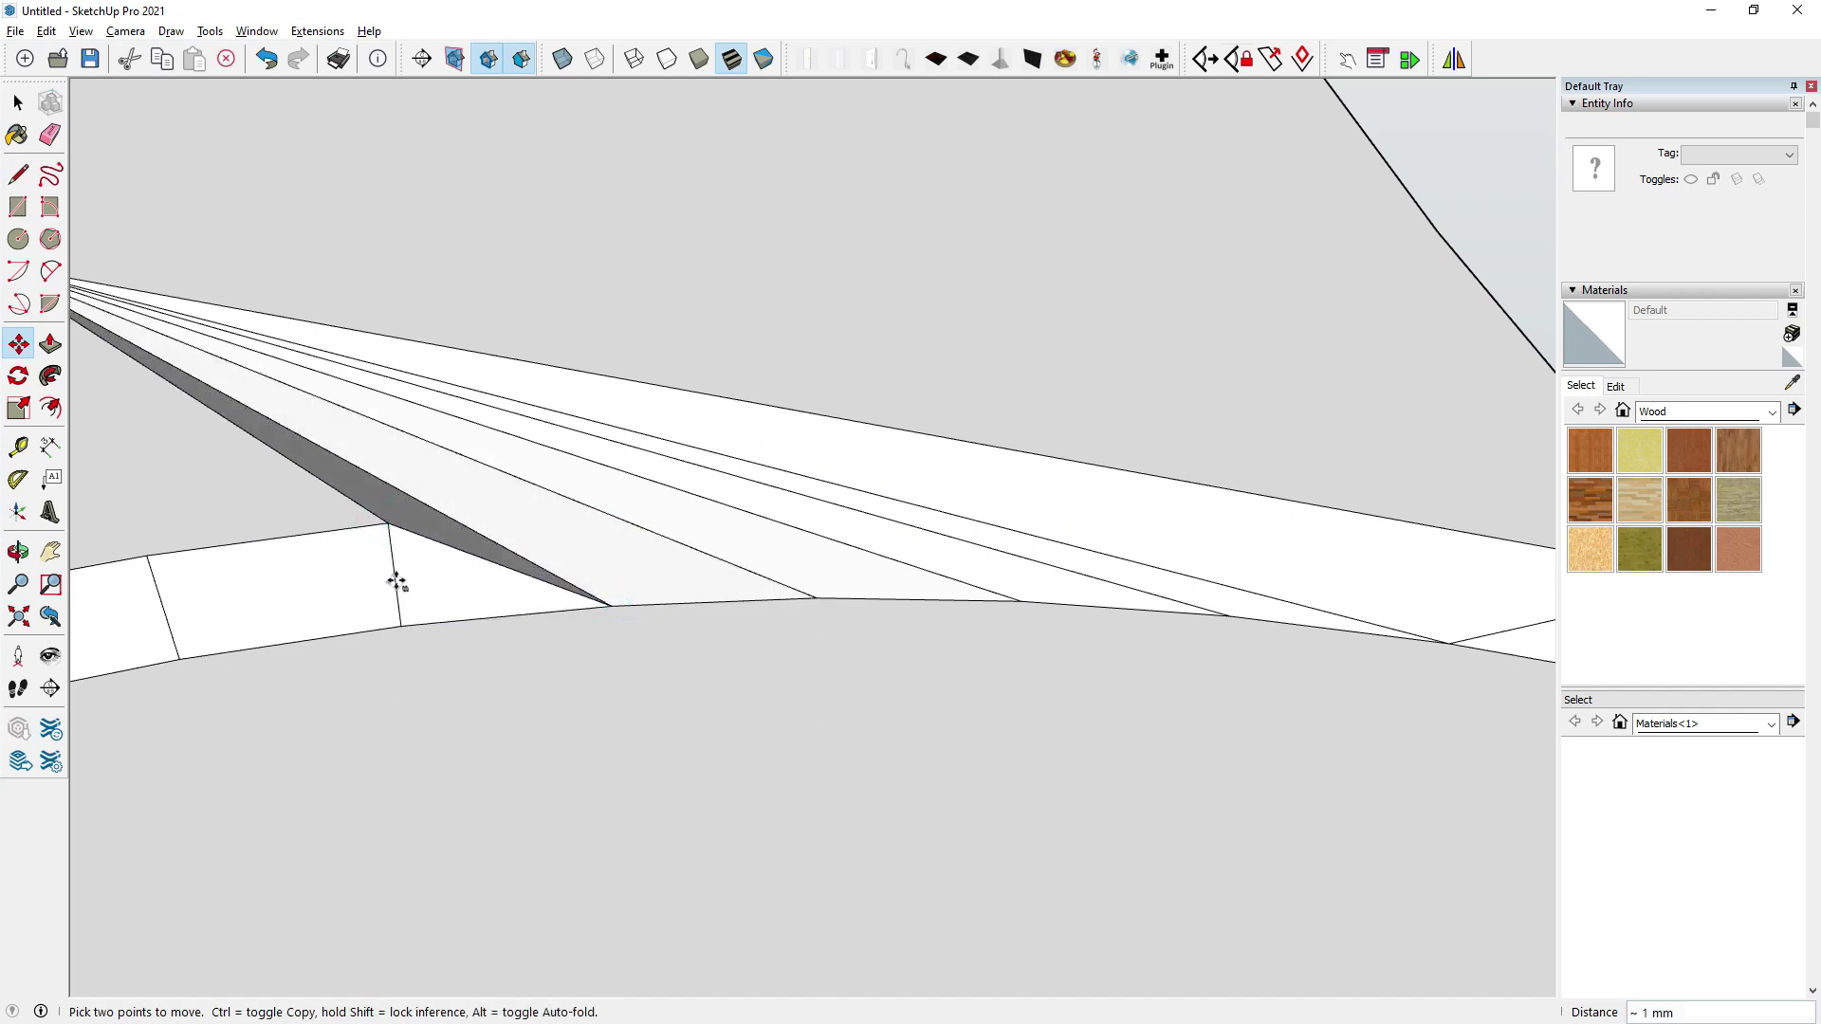
left_click(401, 626)
left_click(163, 555)
left_click(175, 659)
Lower the last top vertices, merging the final one onto the strip's corner point.
middle_click_drag(866, 561, 524, 612)
scroll(524, 613, "up", 2)
scroll(634, 543, "up", 2)
left_click(634, 540)
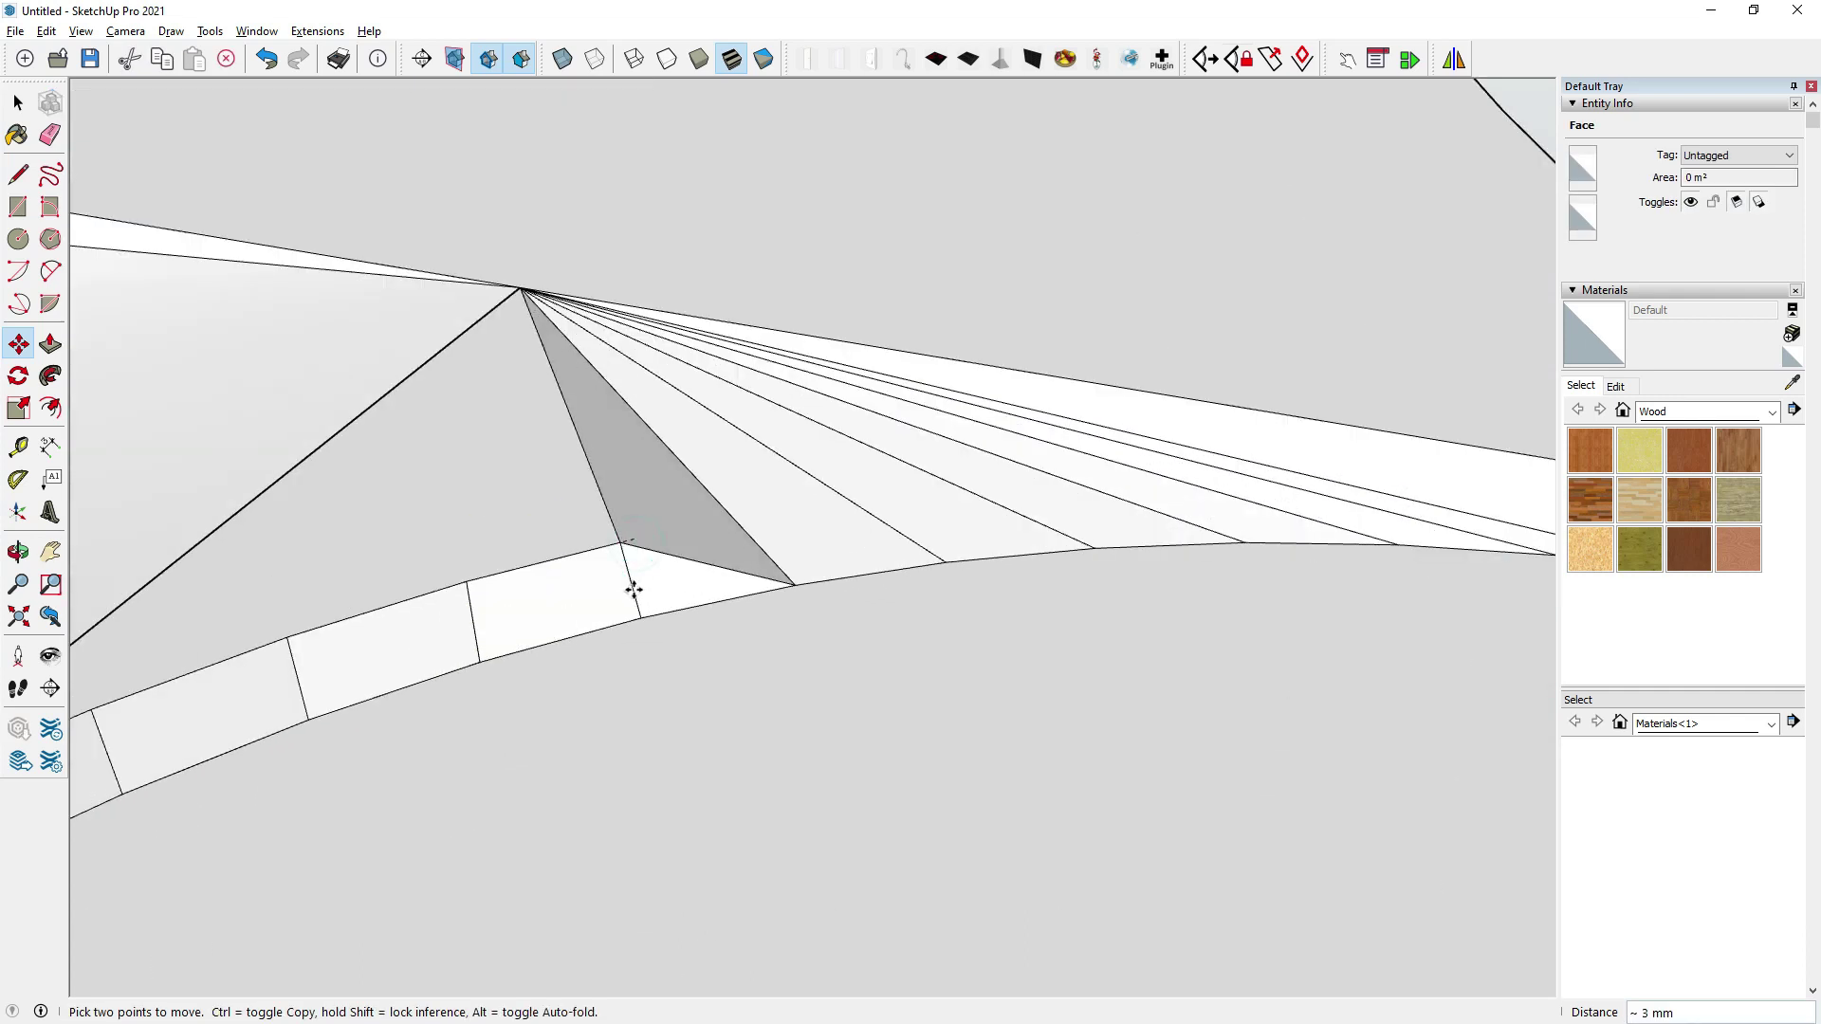
left_click(640, 618)
left_click(463, 581)
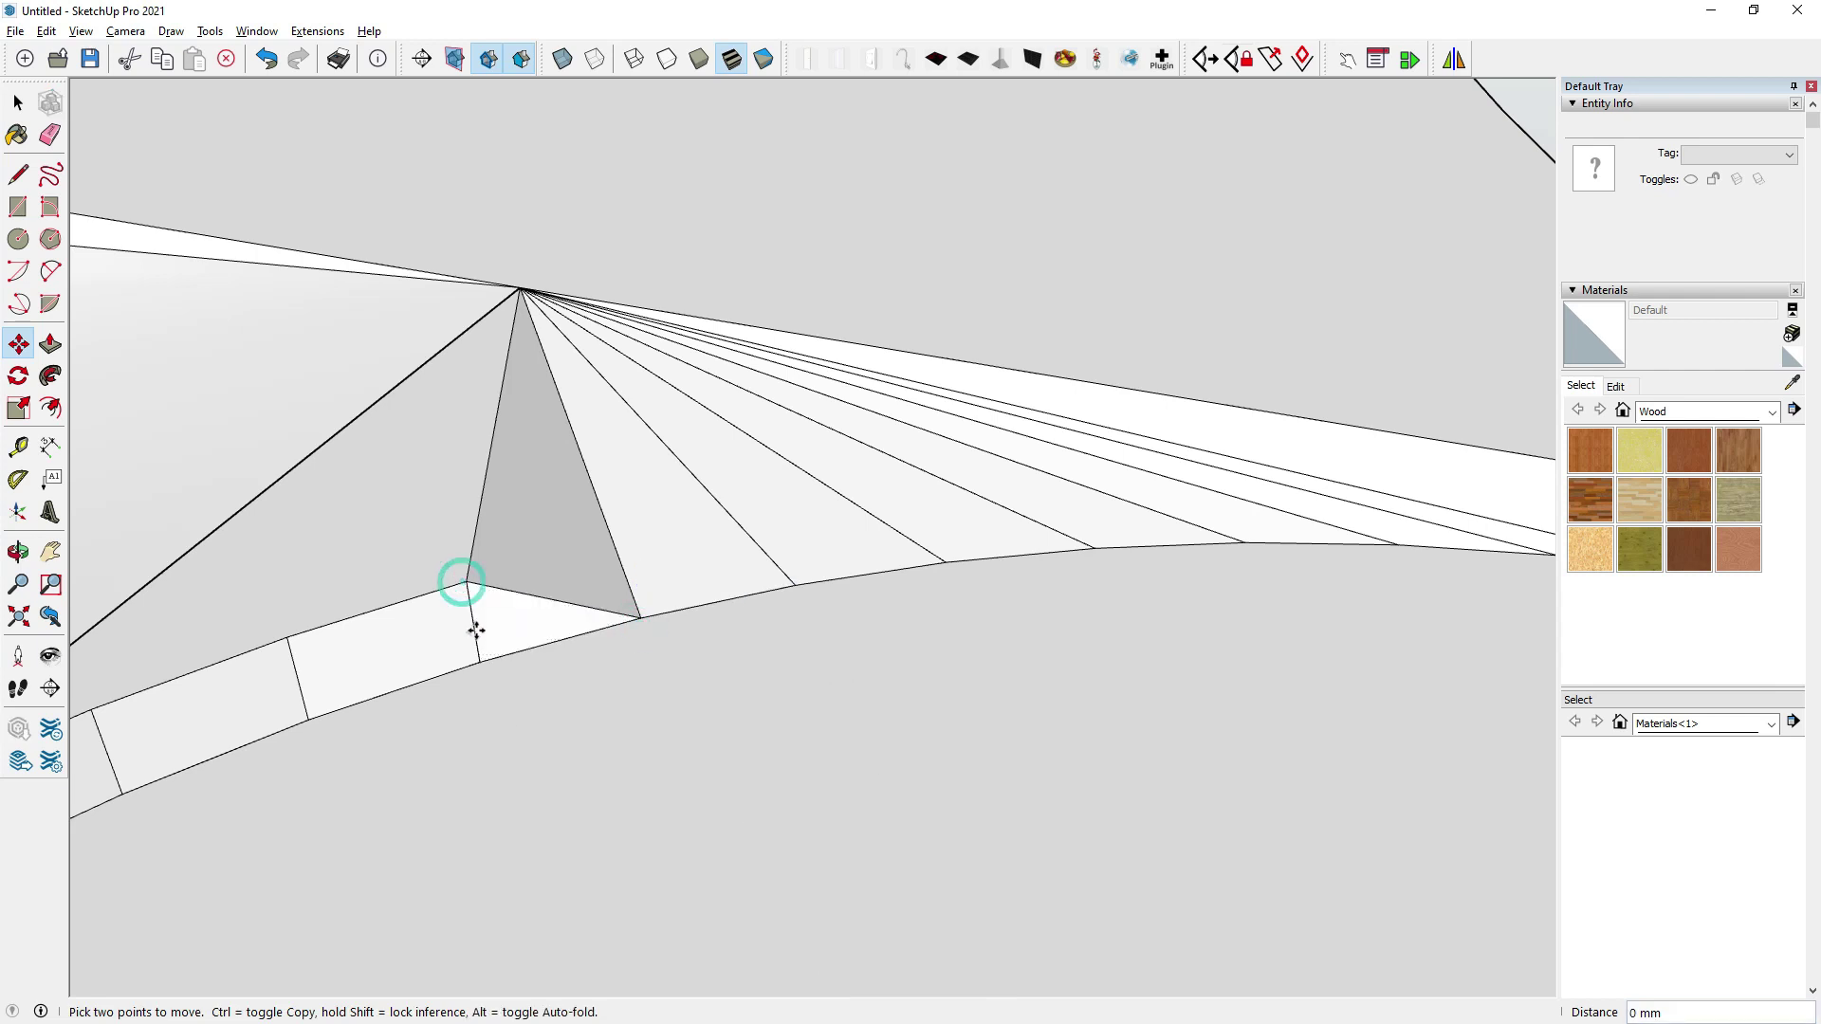
left_click(480, 659)
left_click(288, 637)
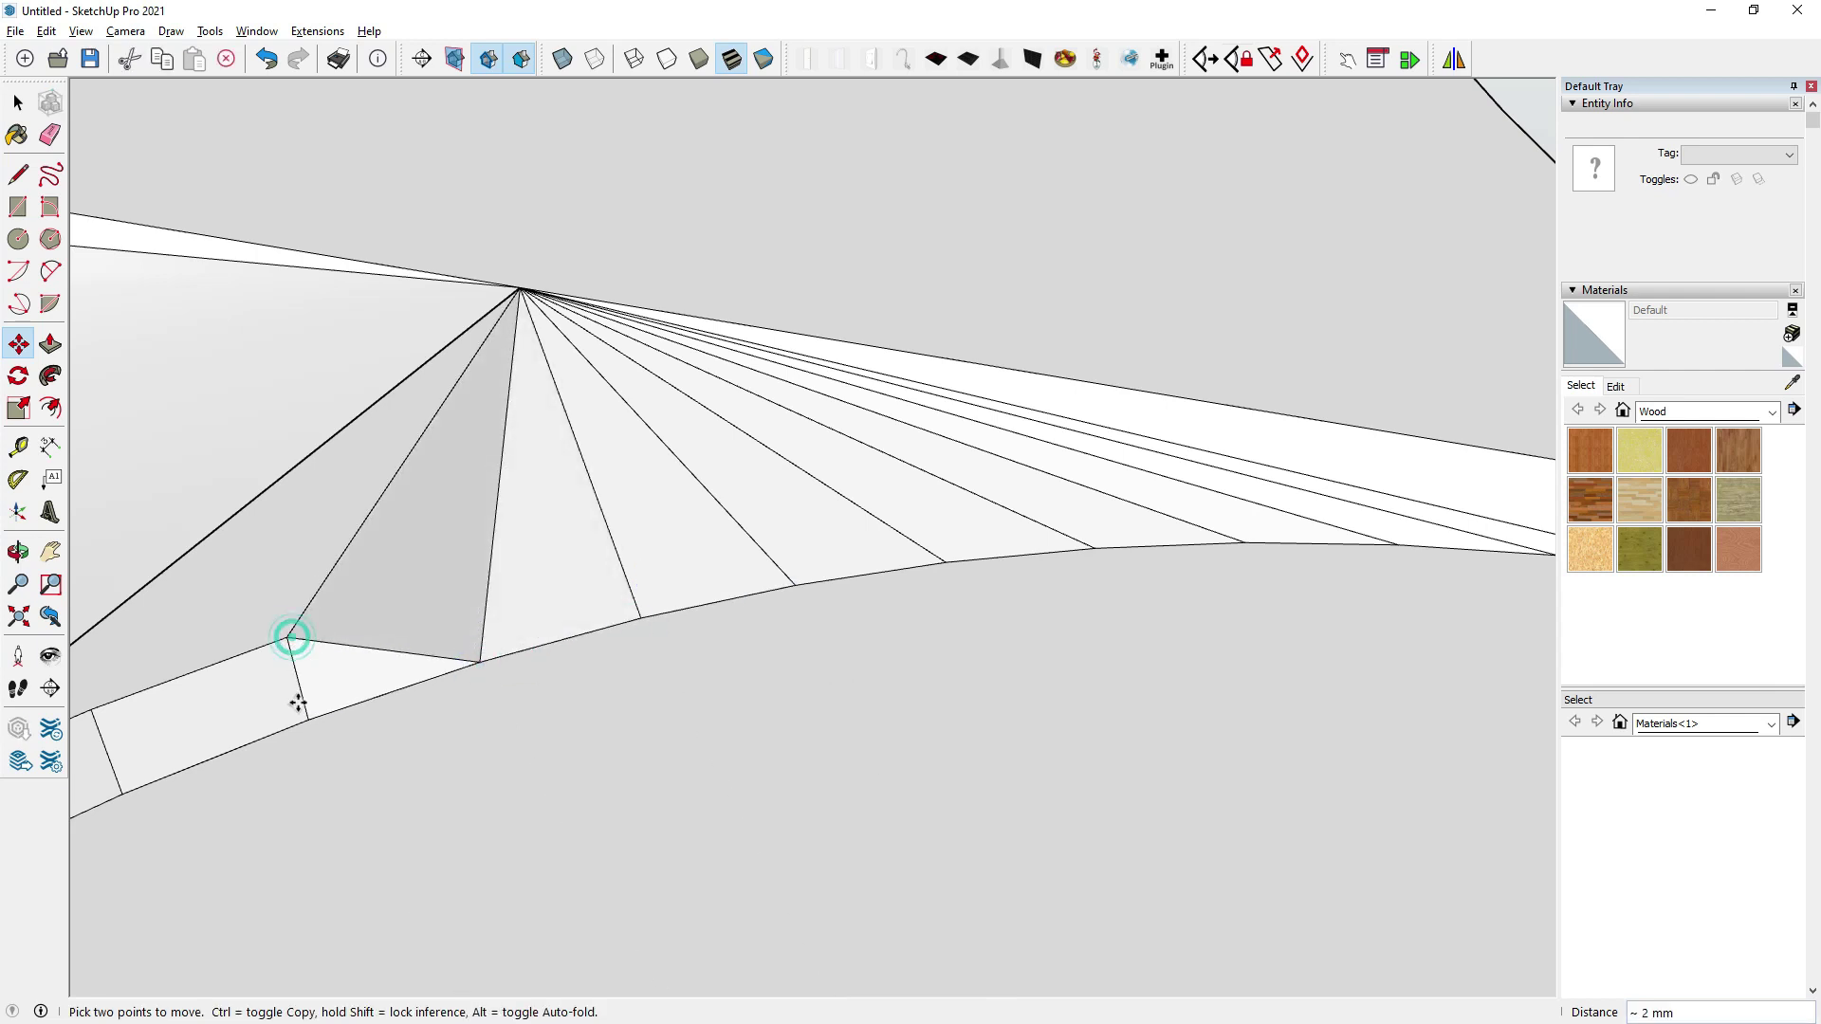
mouse_move(304, 713)
middle_mouse_down()
mouse_move(516, 635)
mouse_move(521, 581)
middle_mouse_up()
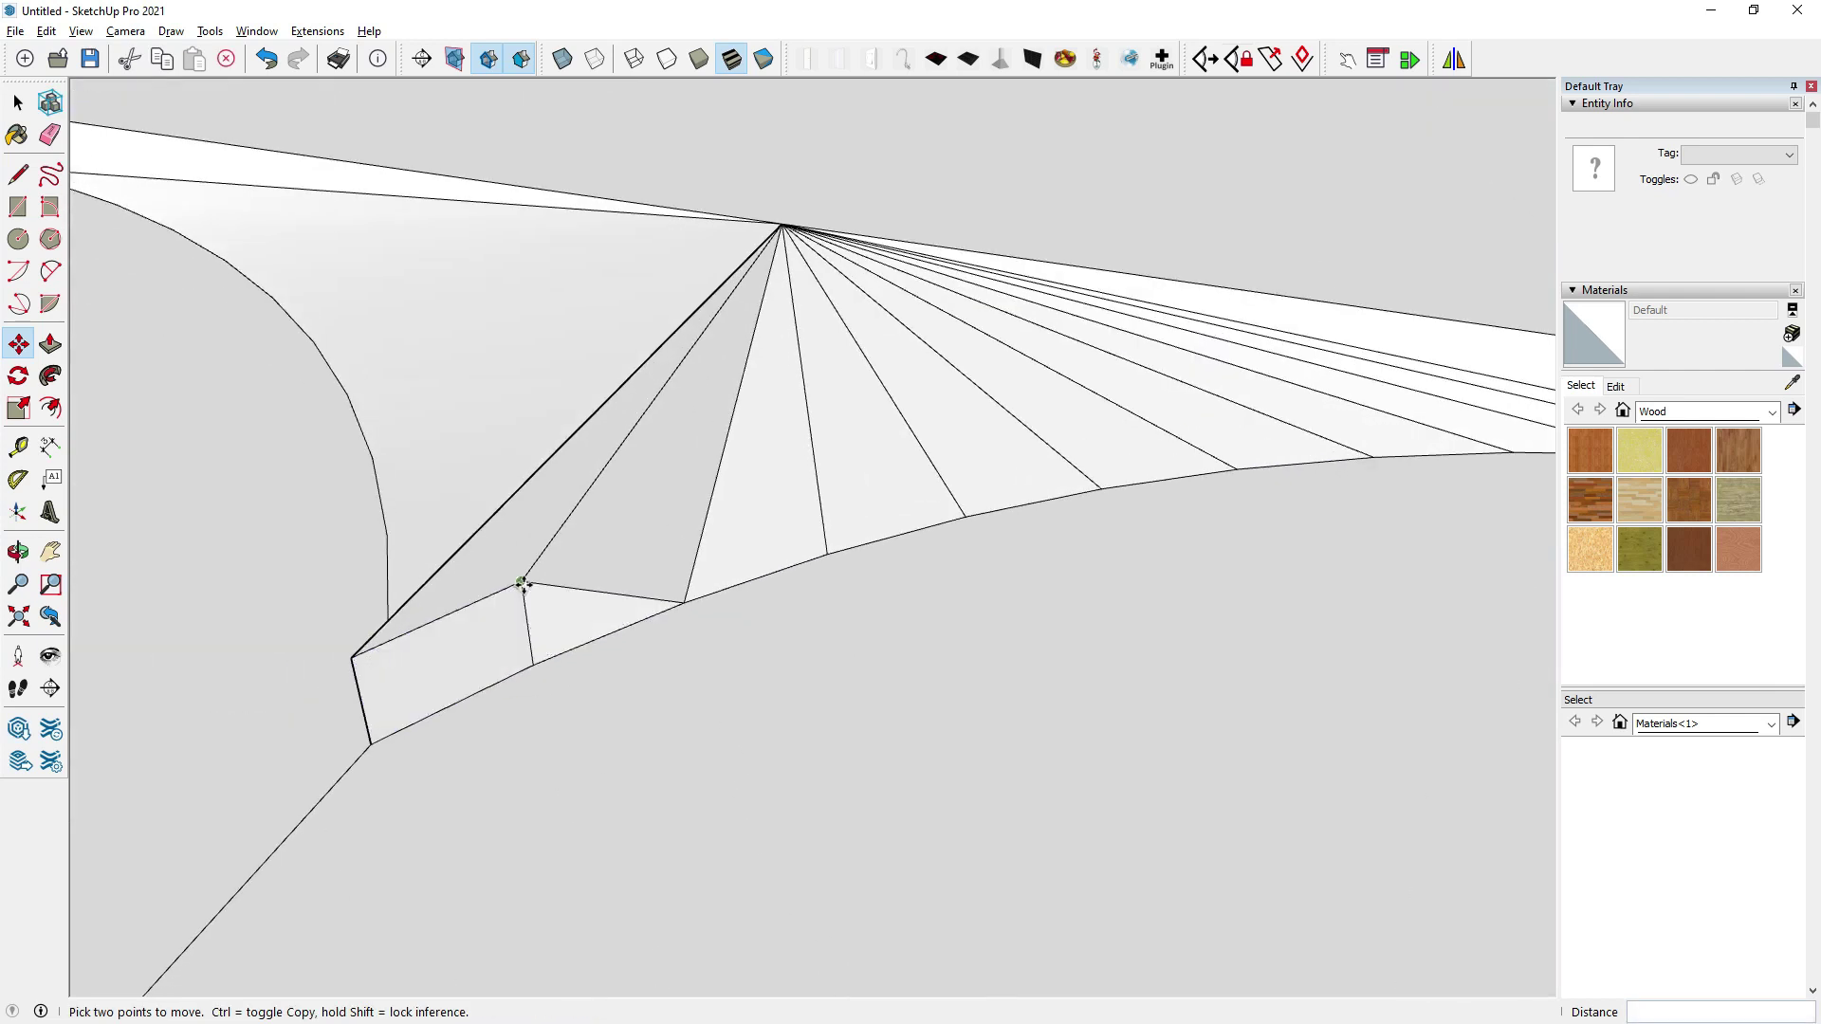
left_click(371, 745)
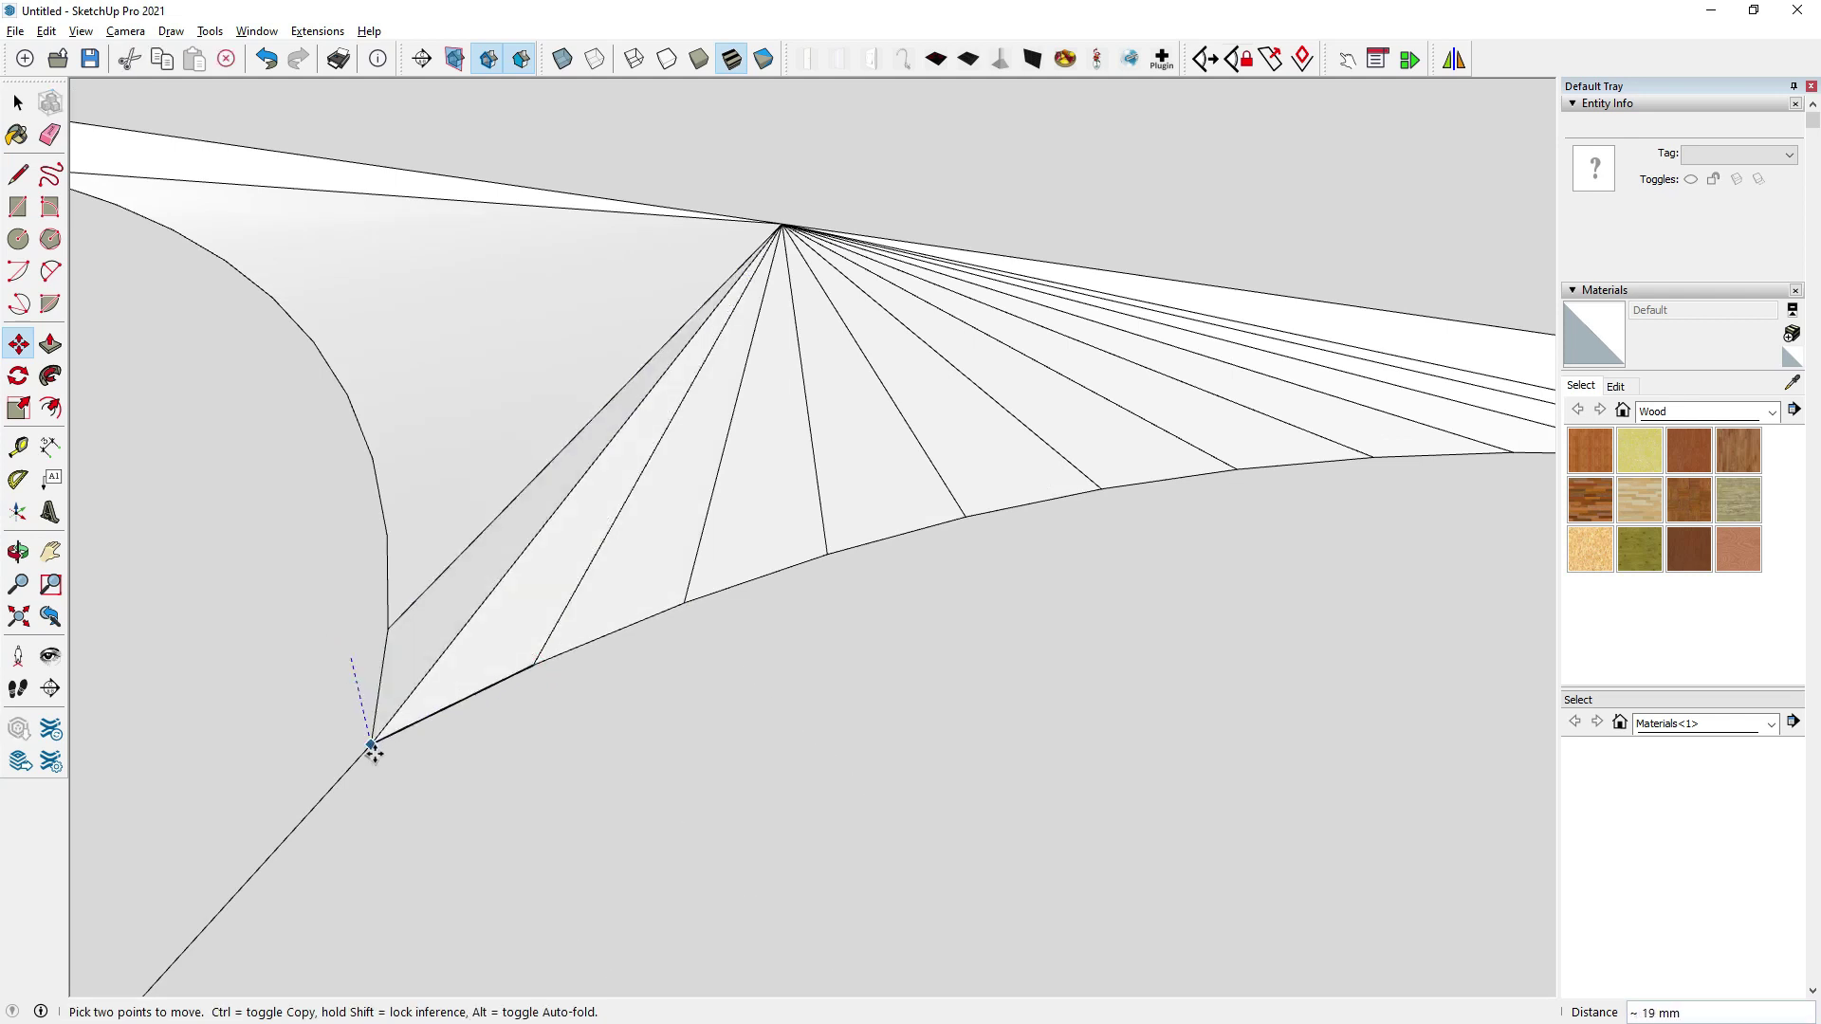
mouse_move(874, 446)
middle_mouse_down()
mouse_move(1016, 440)
mouse_move(996, 446)
middle_mouse_up()
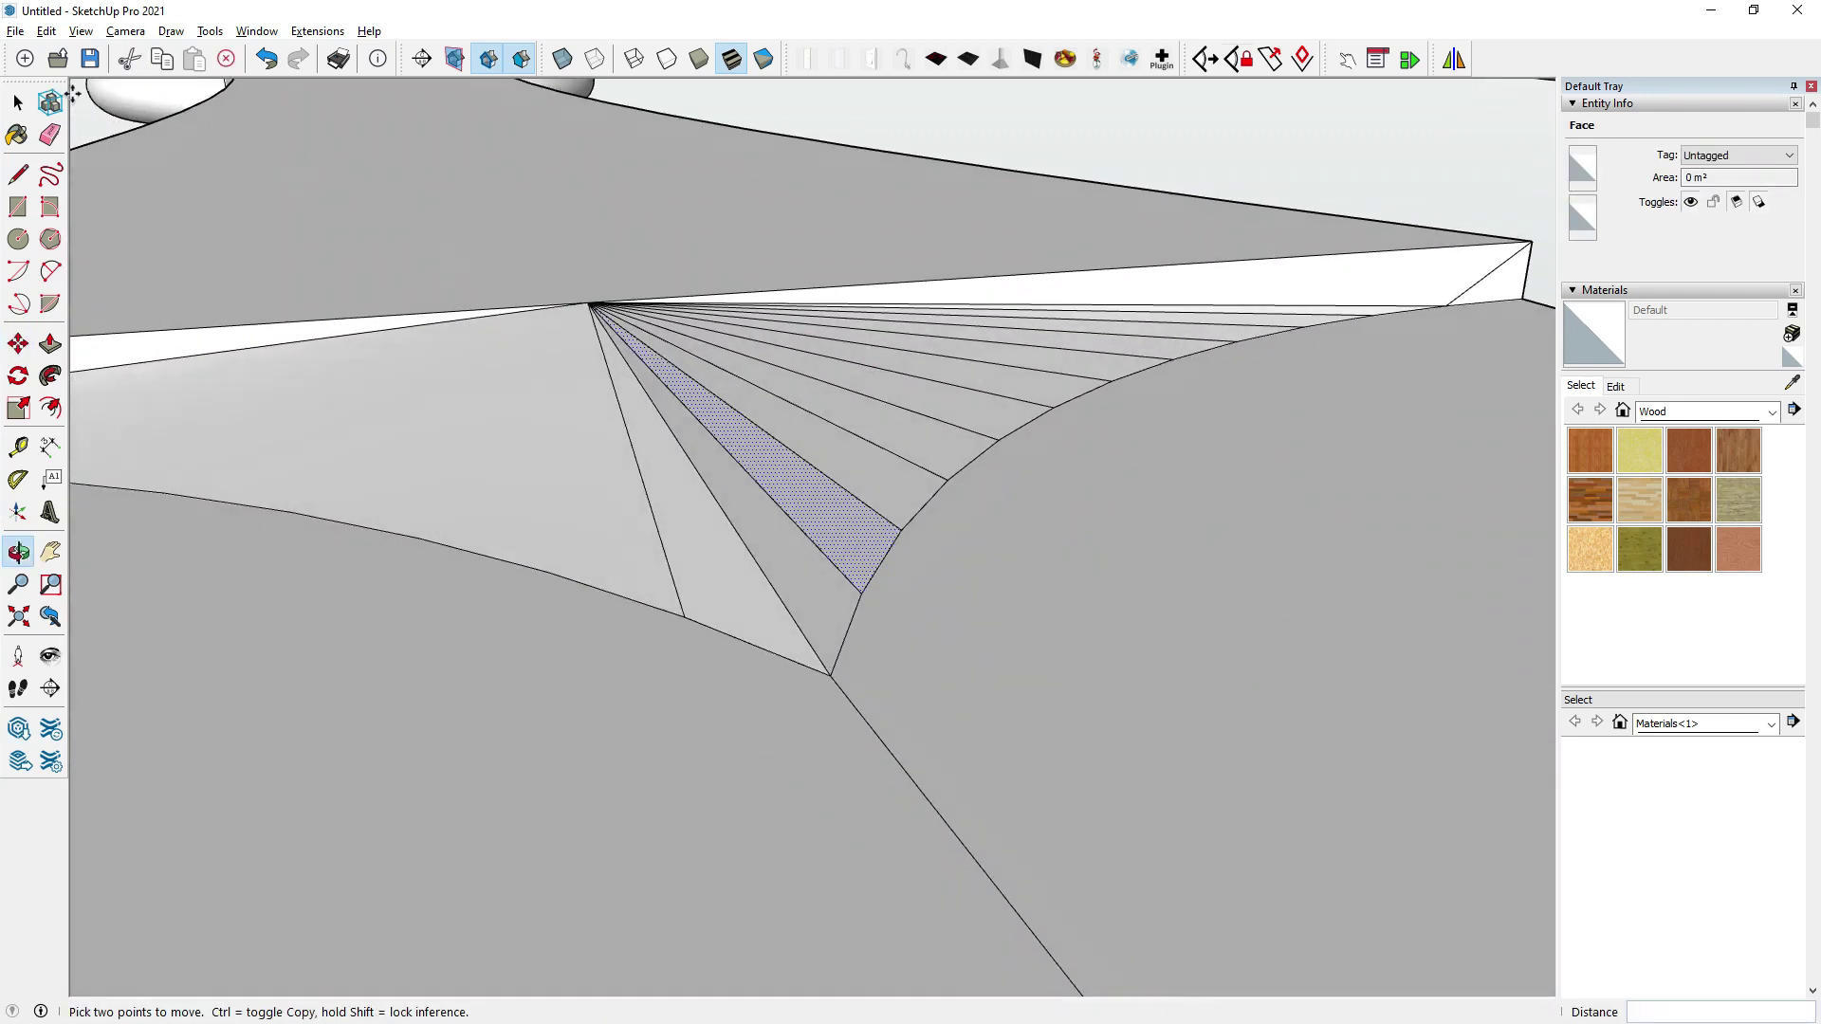
Erase the fan edges across the blade bevel with the Eraser.
left_click(50, 134)
left_click(660, 541)
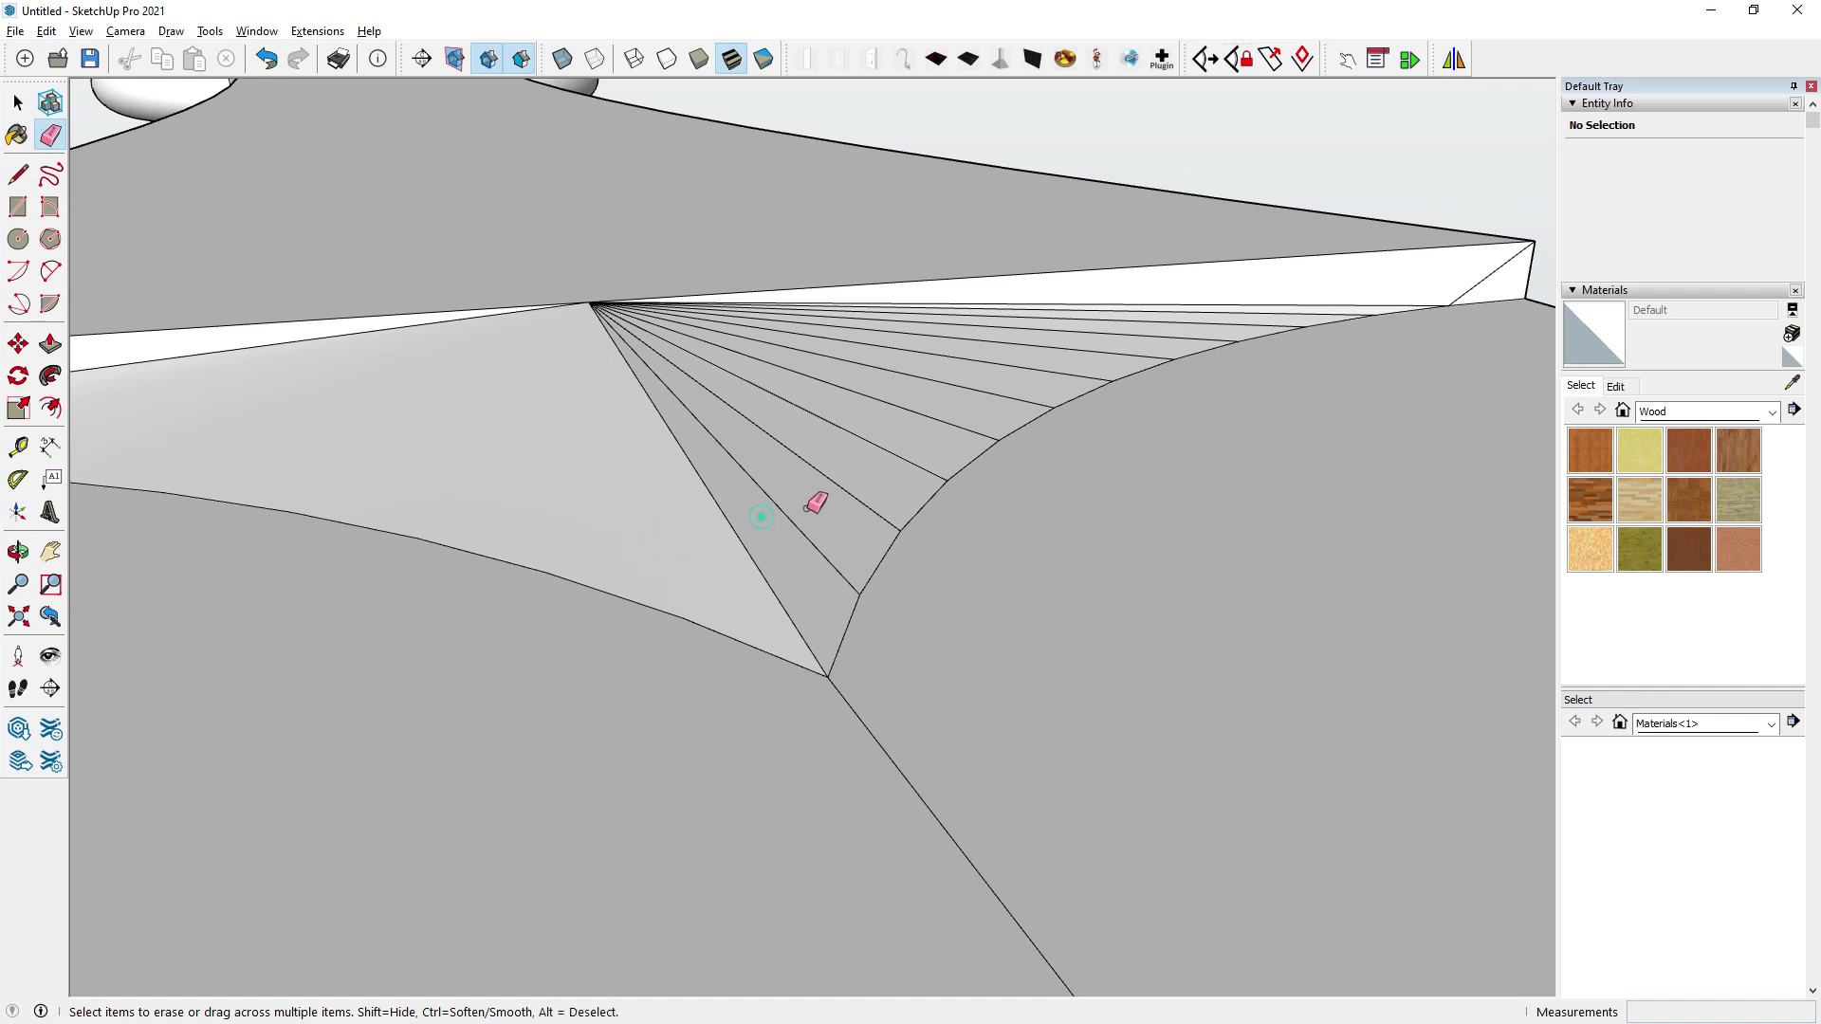
left_click_drag(808, 509, 1124, 312)
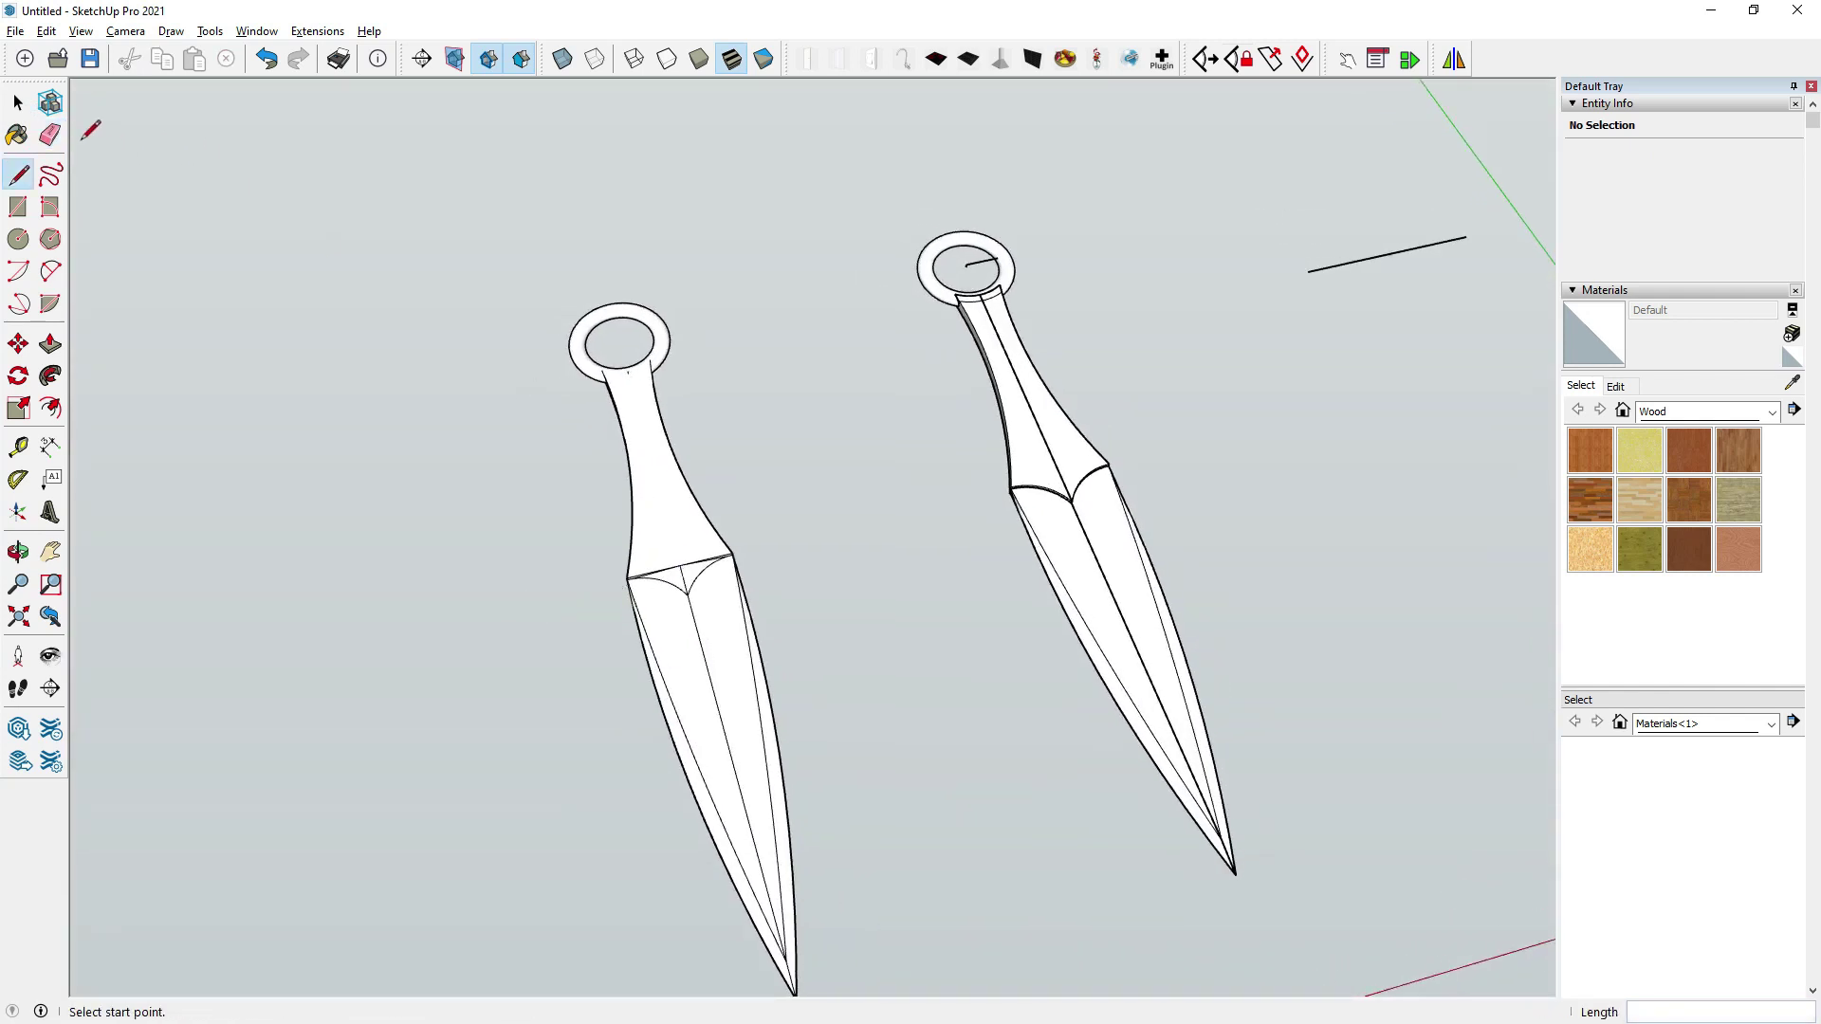
key("space")
Orbit and zoom out to inspect the blades and view both kunai upright.
mouse_move(814, 842)
middle_mouse_down()
mouse_move(873, 488)
mouse_move(906, 422)
middle_mouse_up()
scroll(853, 512, "up", 3)
middle_click_drag(887, 603, 875, 651)
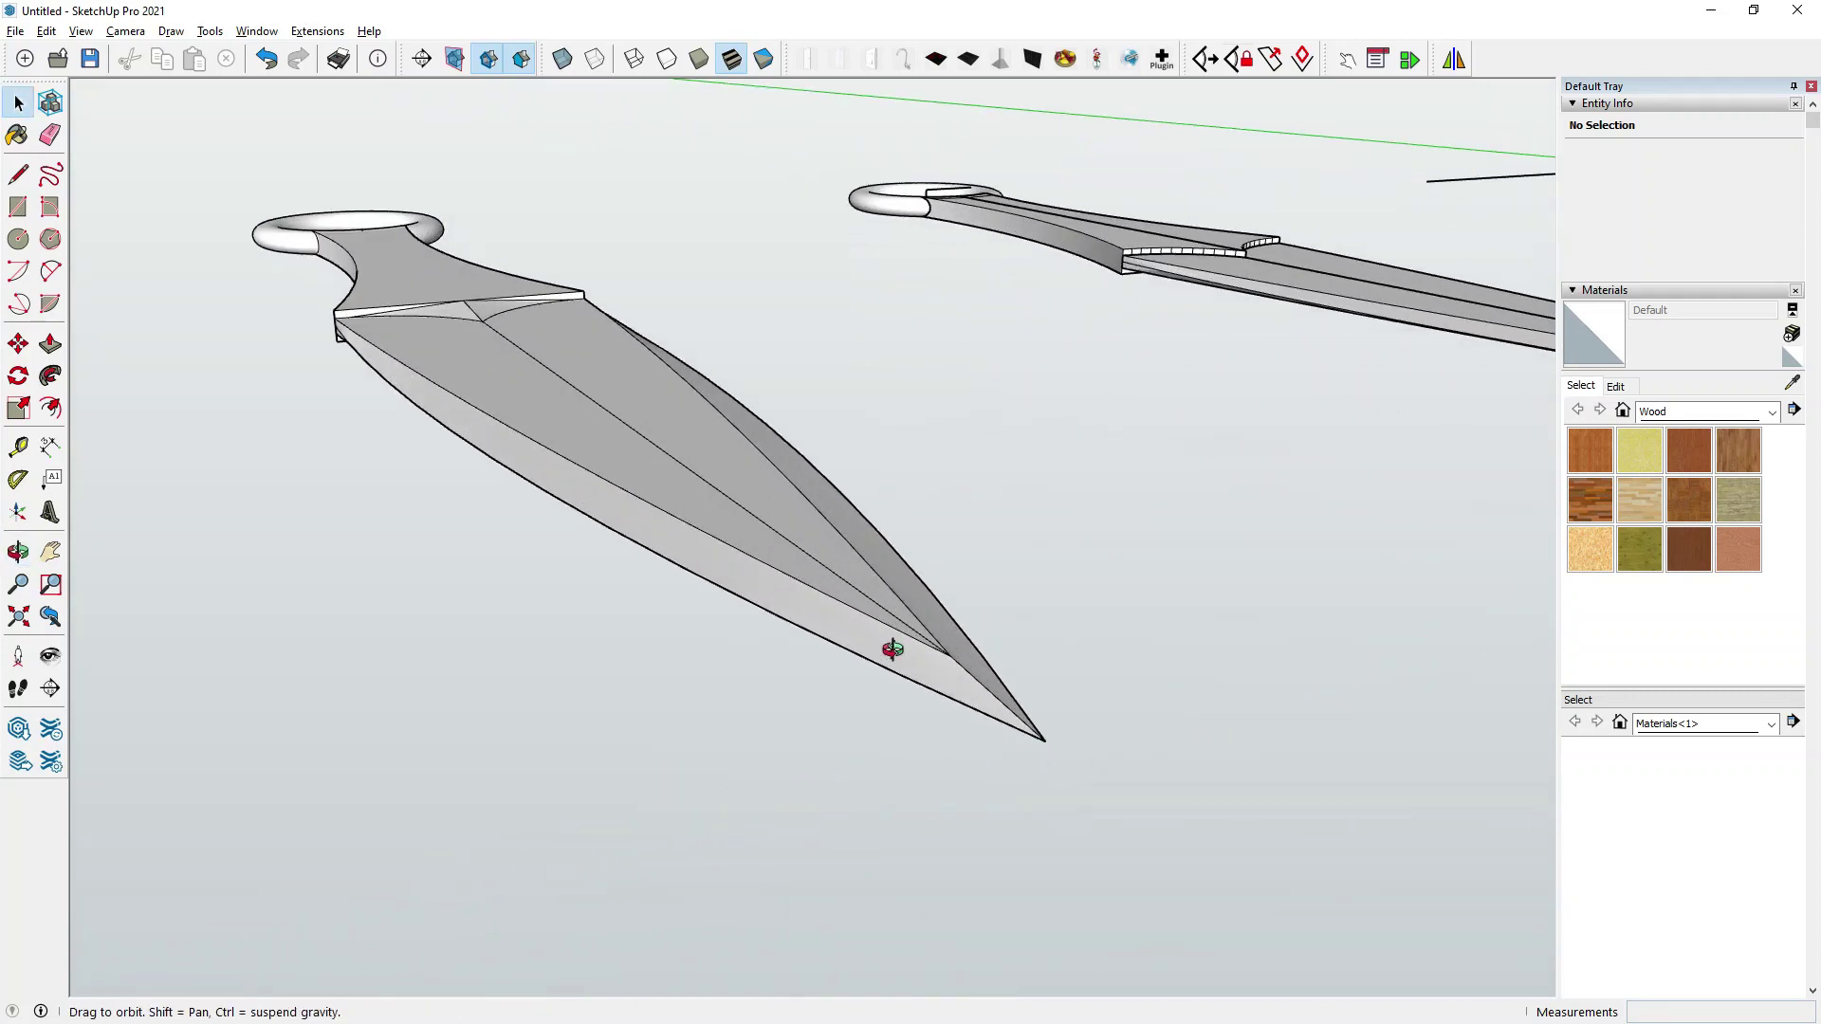
scroll(761, 549, "up", 2)
scroll(761, 551, "down", 2)
scroll(760, 543, "down", 3)
scroll(749, 560, "down", 2)
mouse_move(749, 560)
middle_mouse_down()
mouse_move(789, 601)
mouse_move(753, 547)
mouse_move(913, 554)
mouse_move(456, 218)
middle_mouse_up()
scroll(753, 547, "down", 2)
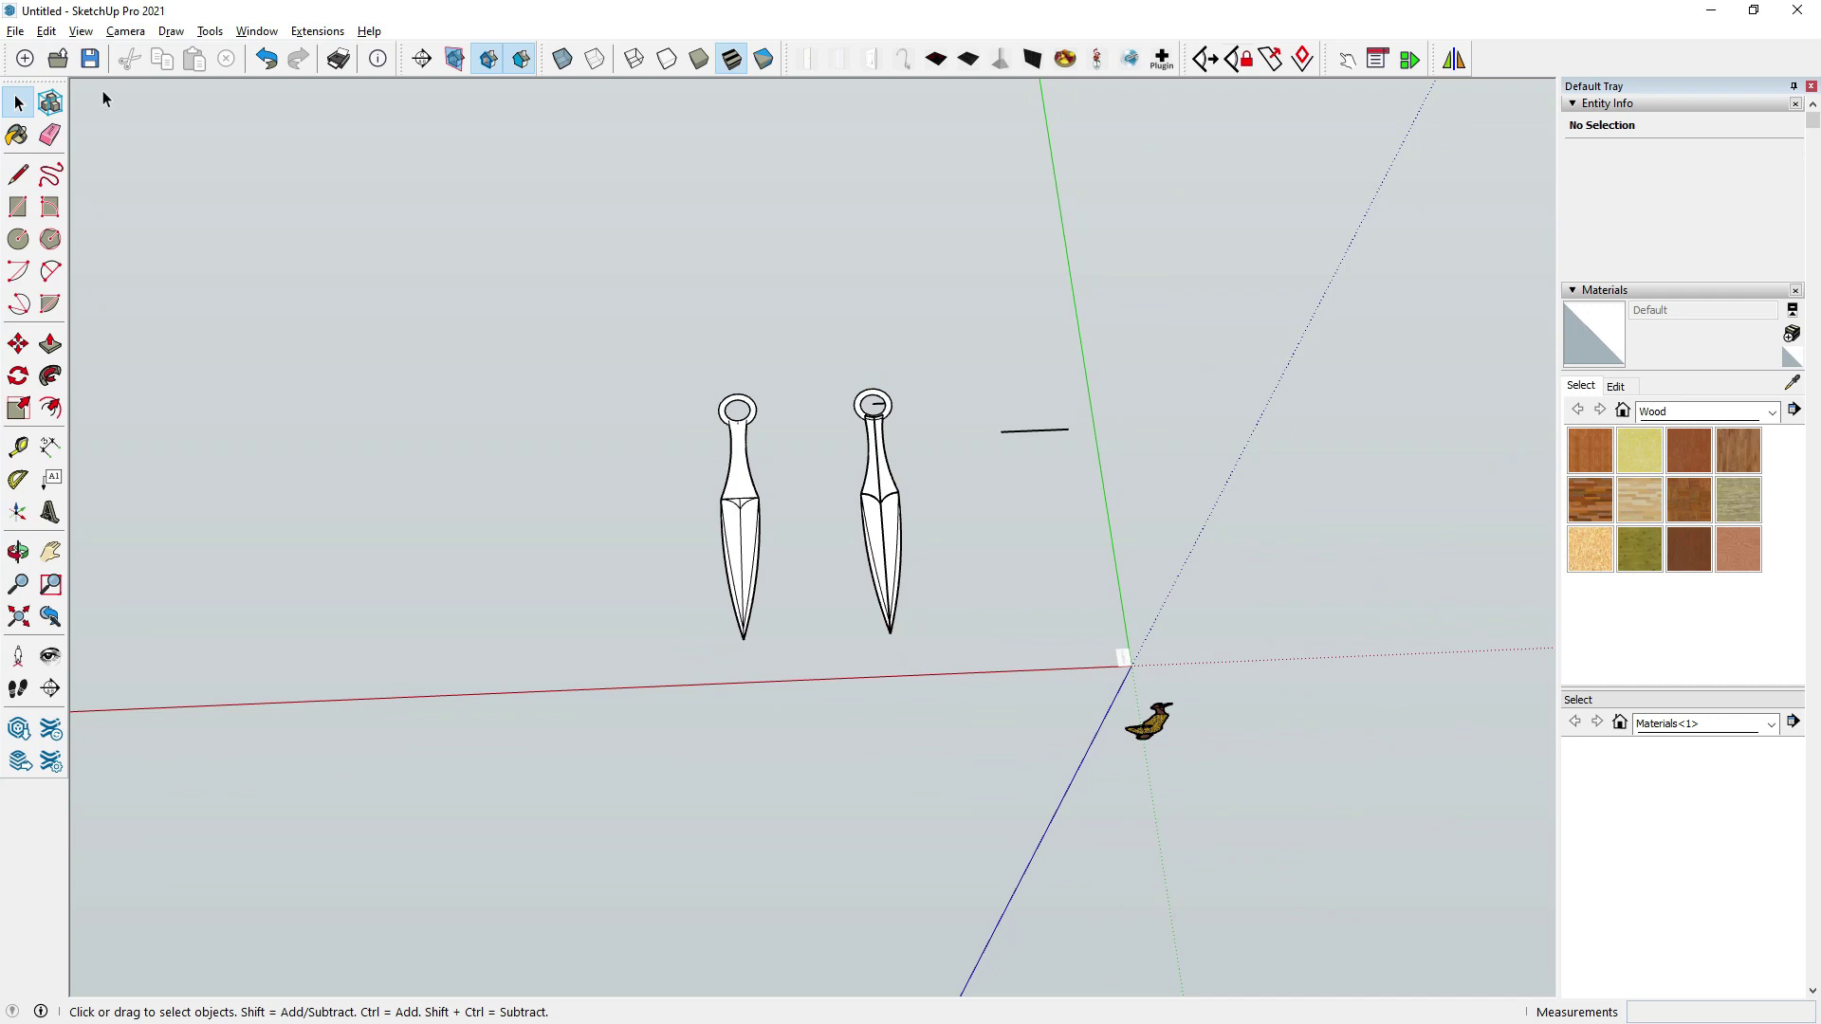
Make the right kunai into a group.
middle_click_drag(1147, 140, 891, 421)
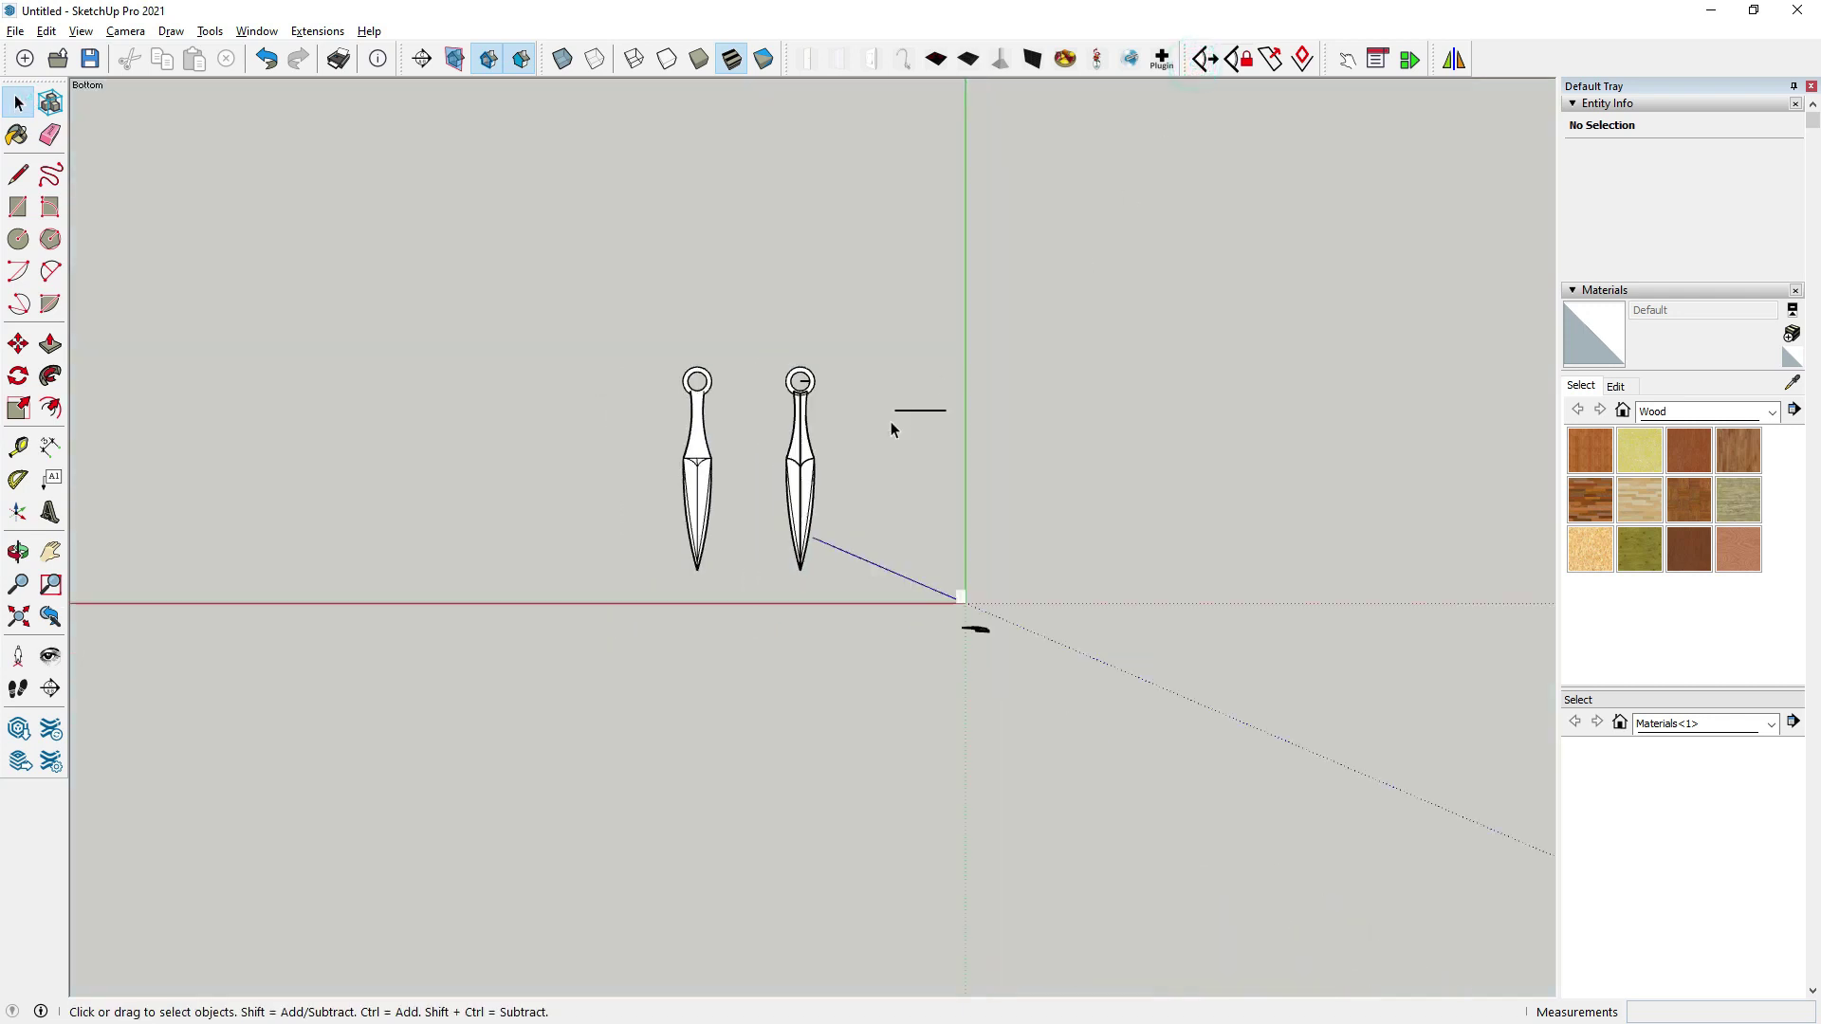
scroll(891, 422, "up", 3)
left_click(913, 446)
right_click(914, 448)
left_click(982, 612)
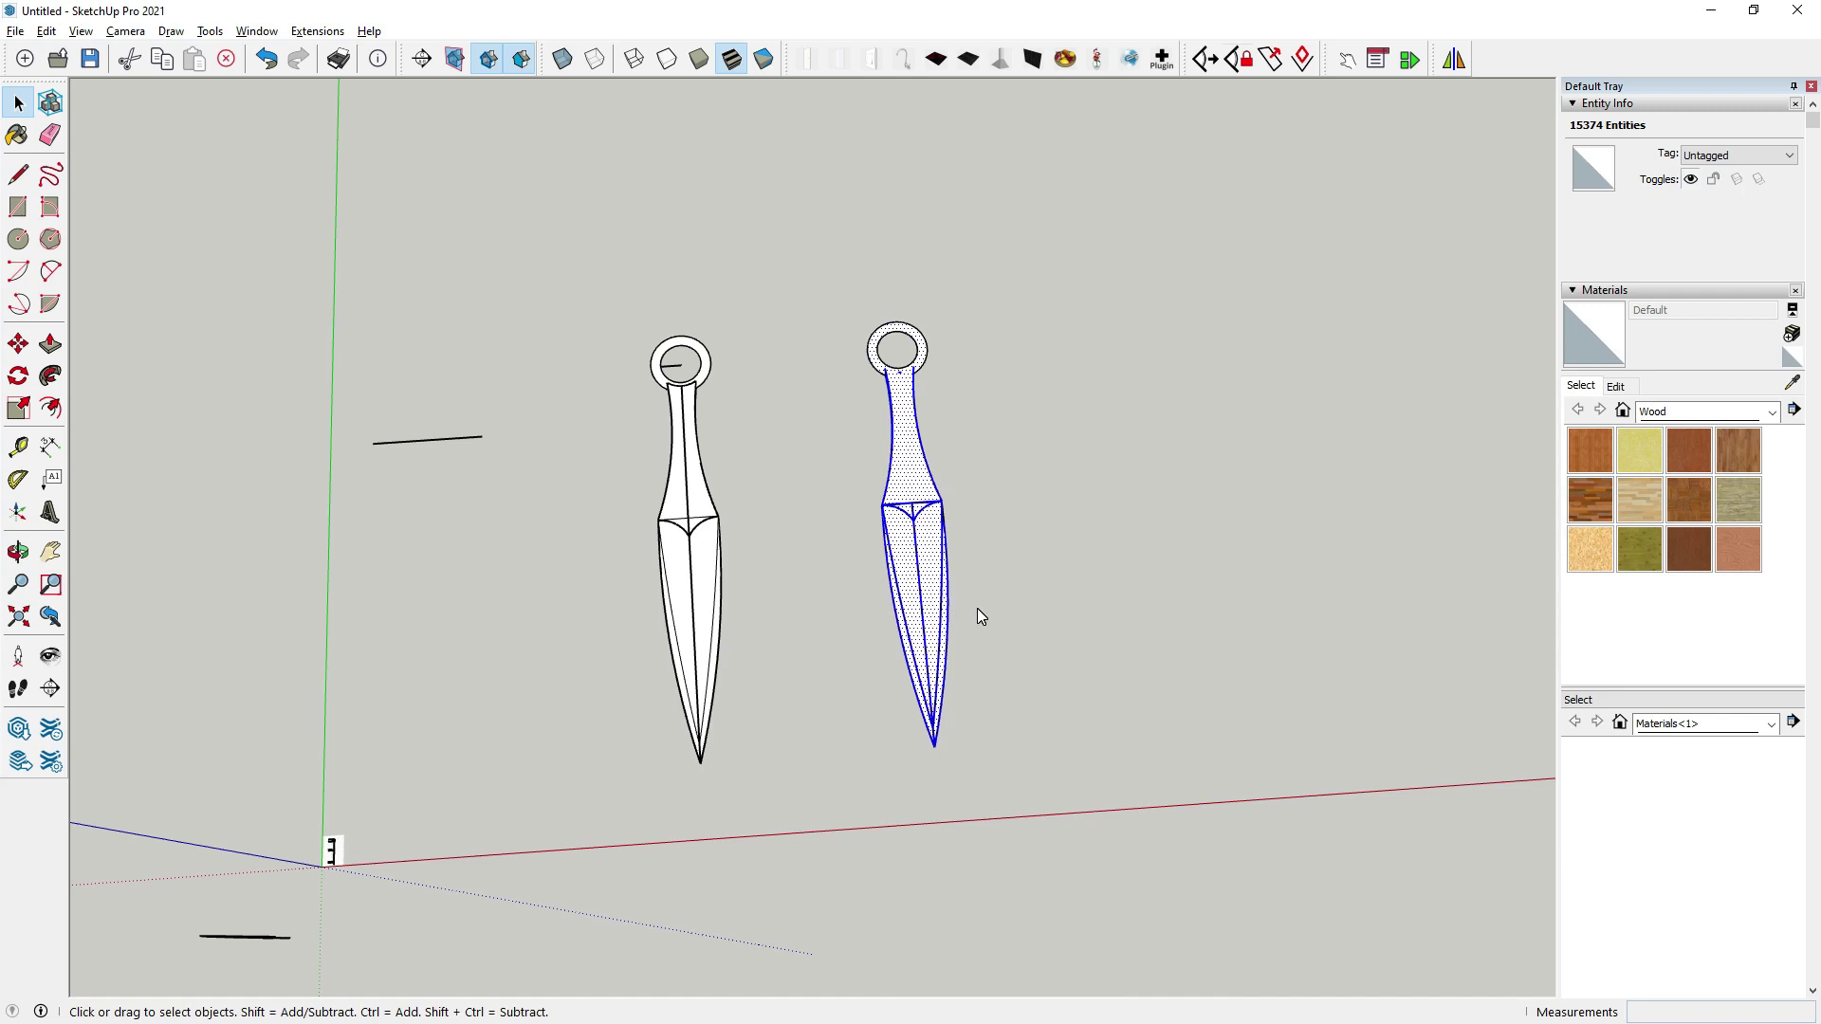
Scale the kunai group down uniformly to 0.05.
left_click(19, 409)
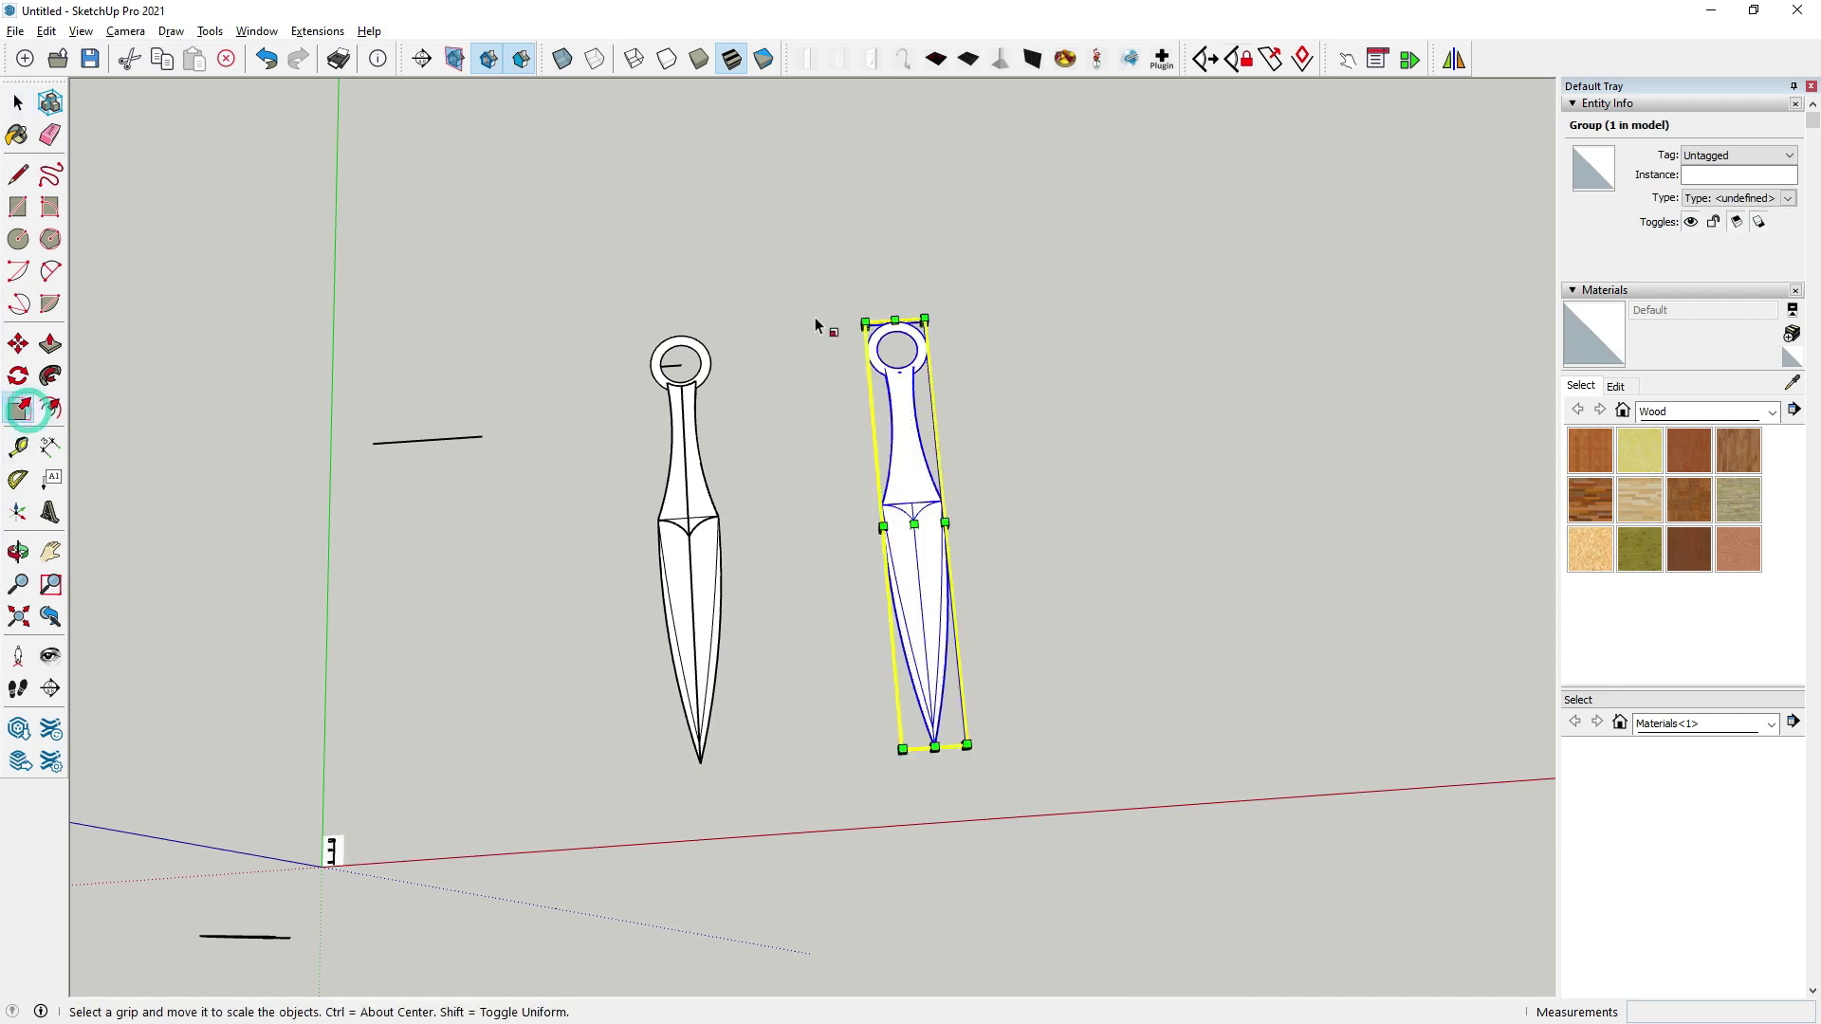
scroll(889, 315, "up", 2)
left_click_drag(940, 321, 861, 842)
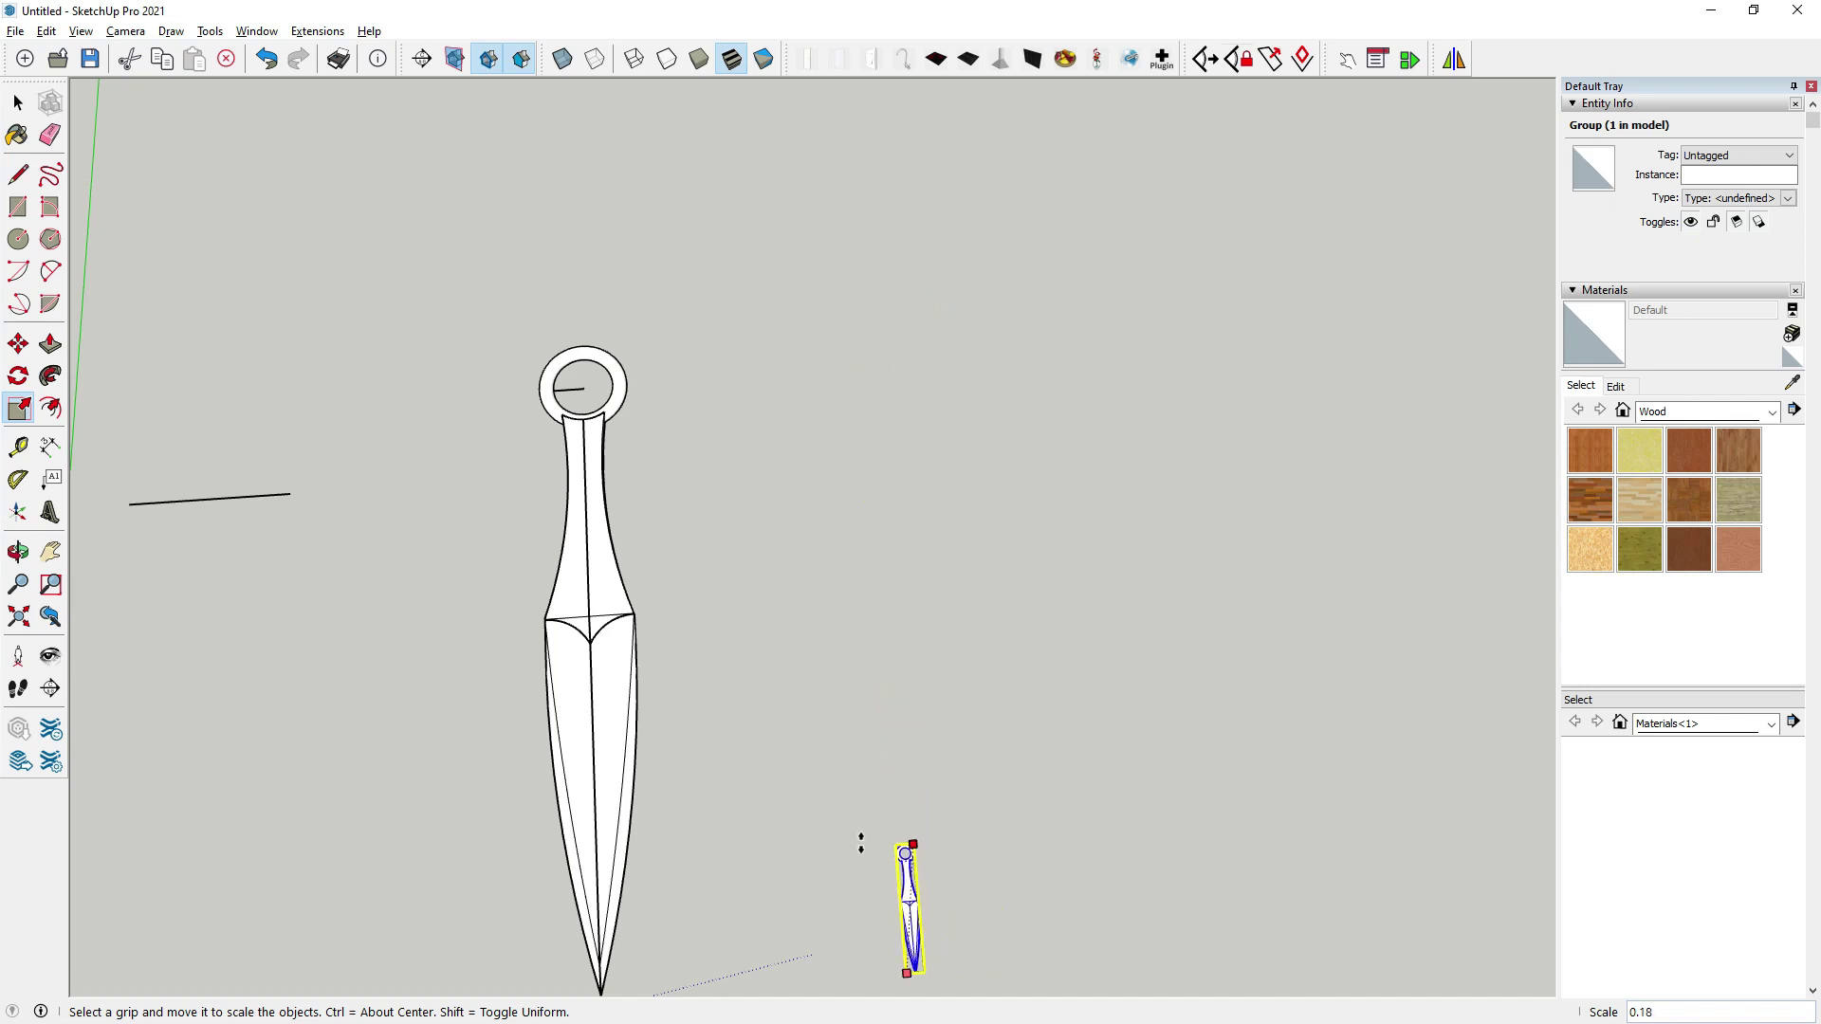
scroll(902, 621, "down", 2)
type(".05")
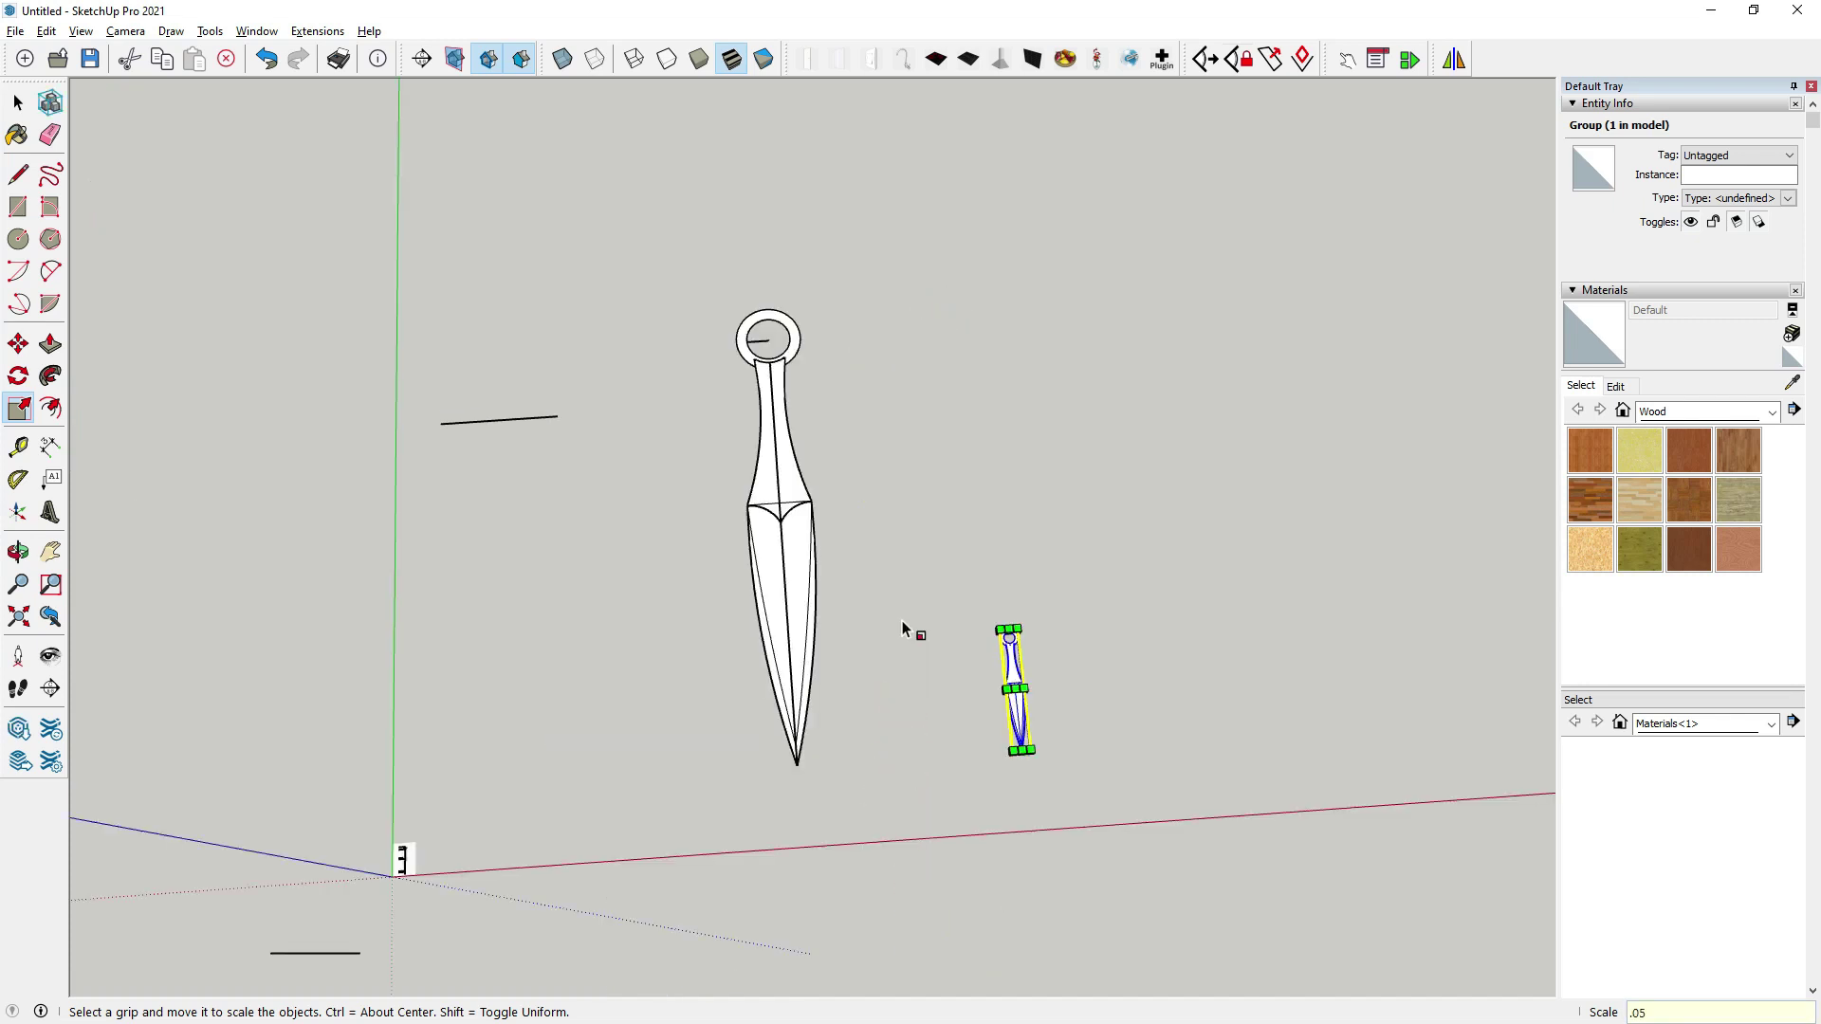
key("Return")
Move the scaled kunai by its bottom point onto the reference drawing's tip.
left_click(18, 343)
scroll(987, 712, "up", 3)
scroll(928, 731, "up", 3)
scroll(928, 731, "up", 1)
scroll(914, 748, "up", 2)
scroll(894, 744, "up", 2)
scroll(898, 754, "up", 2)
mouse_move(898, 754)
middle_mouse_down()
mouse_move(899, 512)
mouse_move(888, 751)
middle_mouse_up()
left_click(894, 754)
scroll(1350, 357, "down", 5)
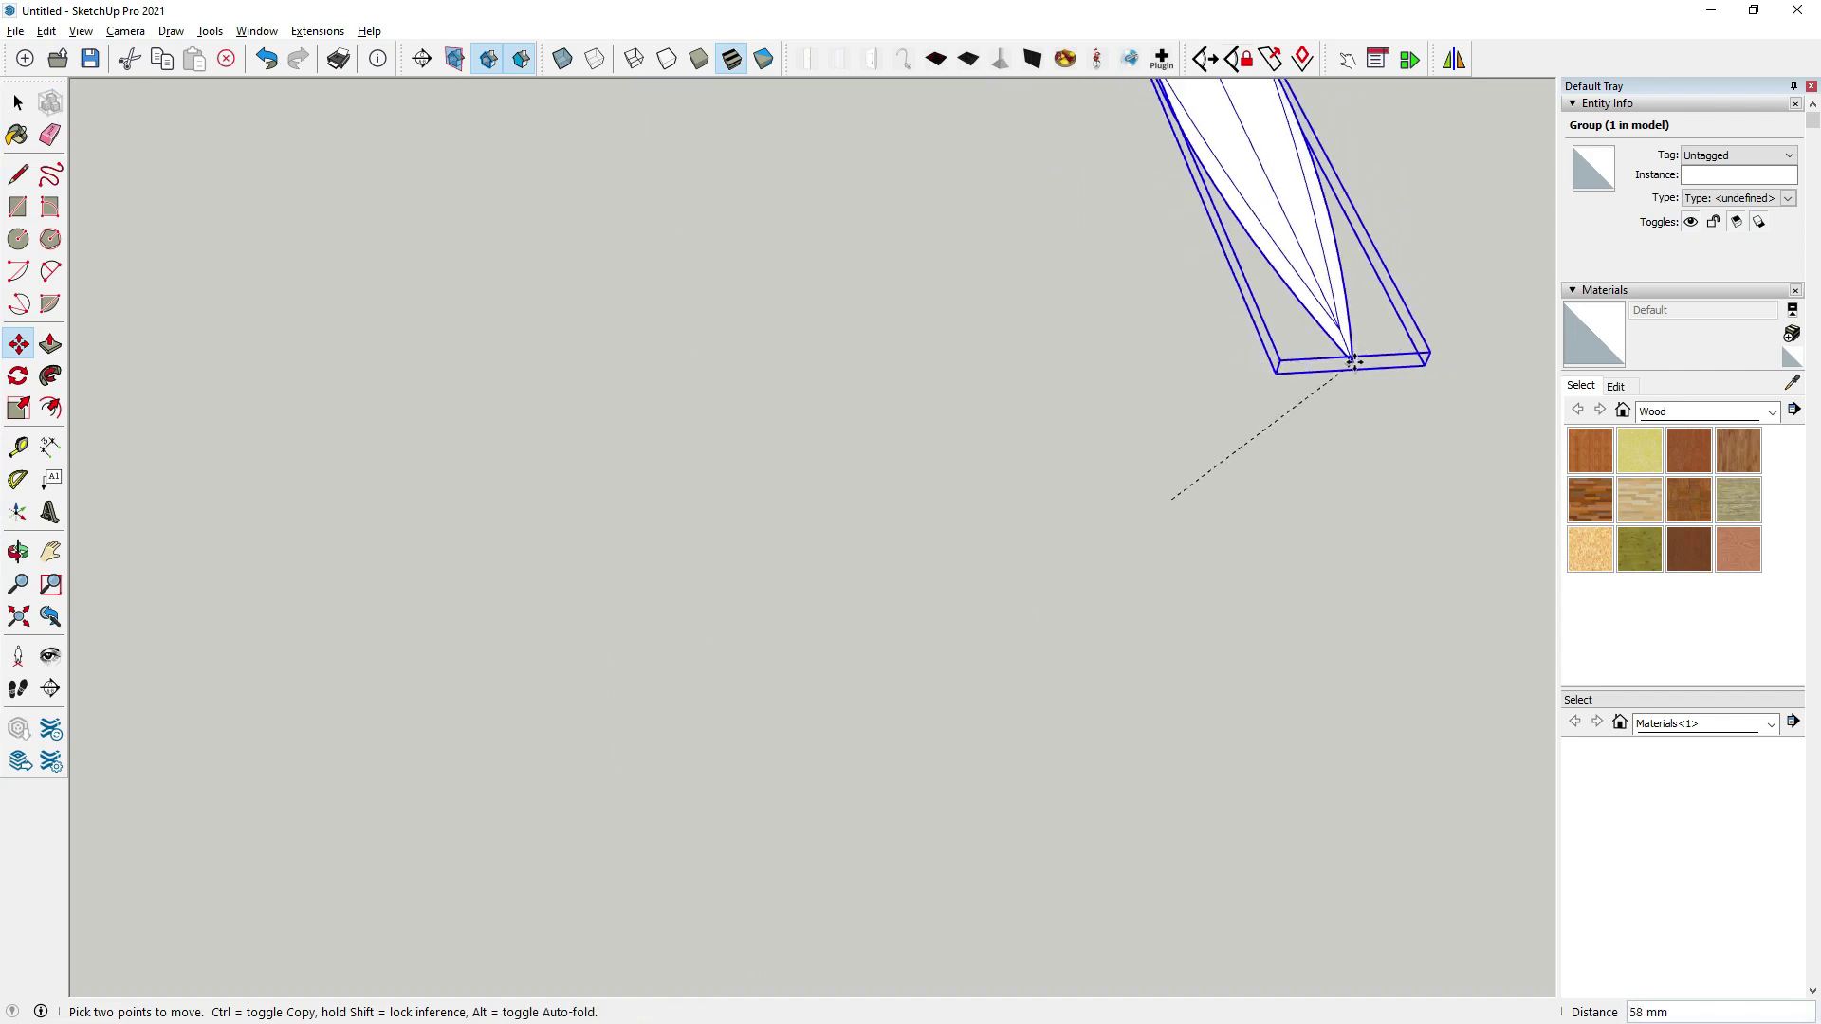
scroll(1369, 363, "down", 2)
scroll(1357, 355, "down", 1)
scroll(1357, 355, "down", 1)
scroll(1358, 370, "down", 1)
scroll(1357, 370, "down", 1)
scroll(662, 470, "up", 4)
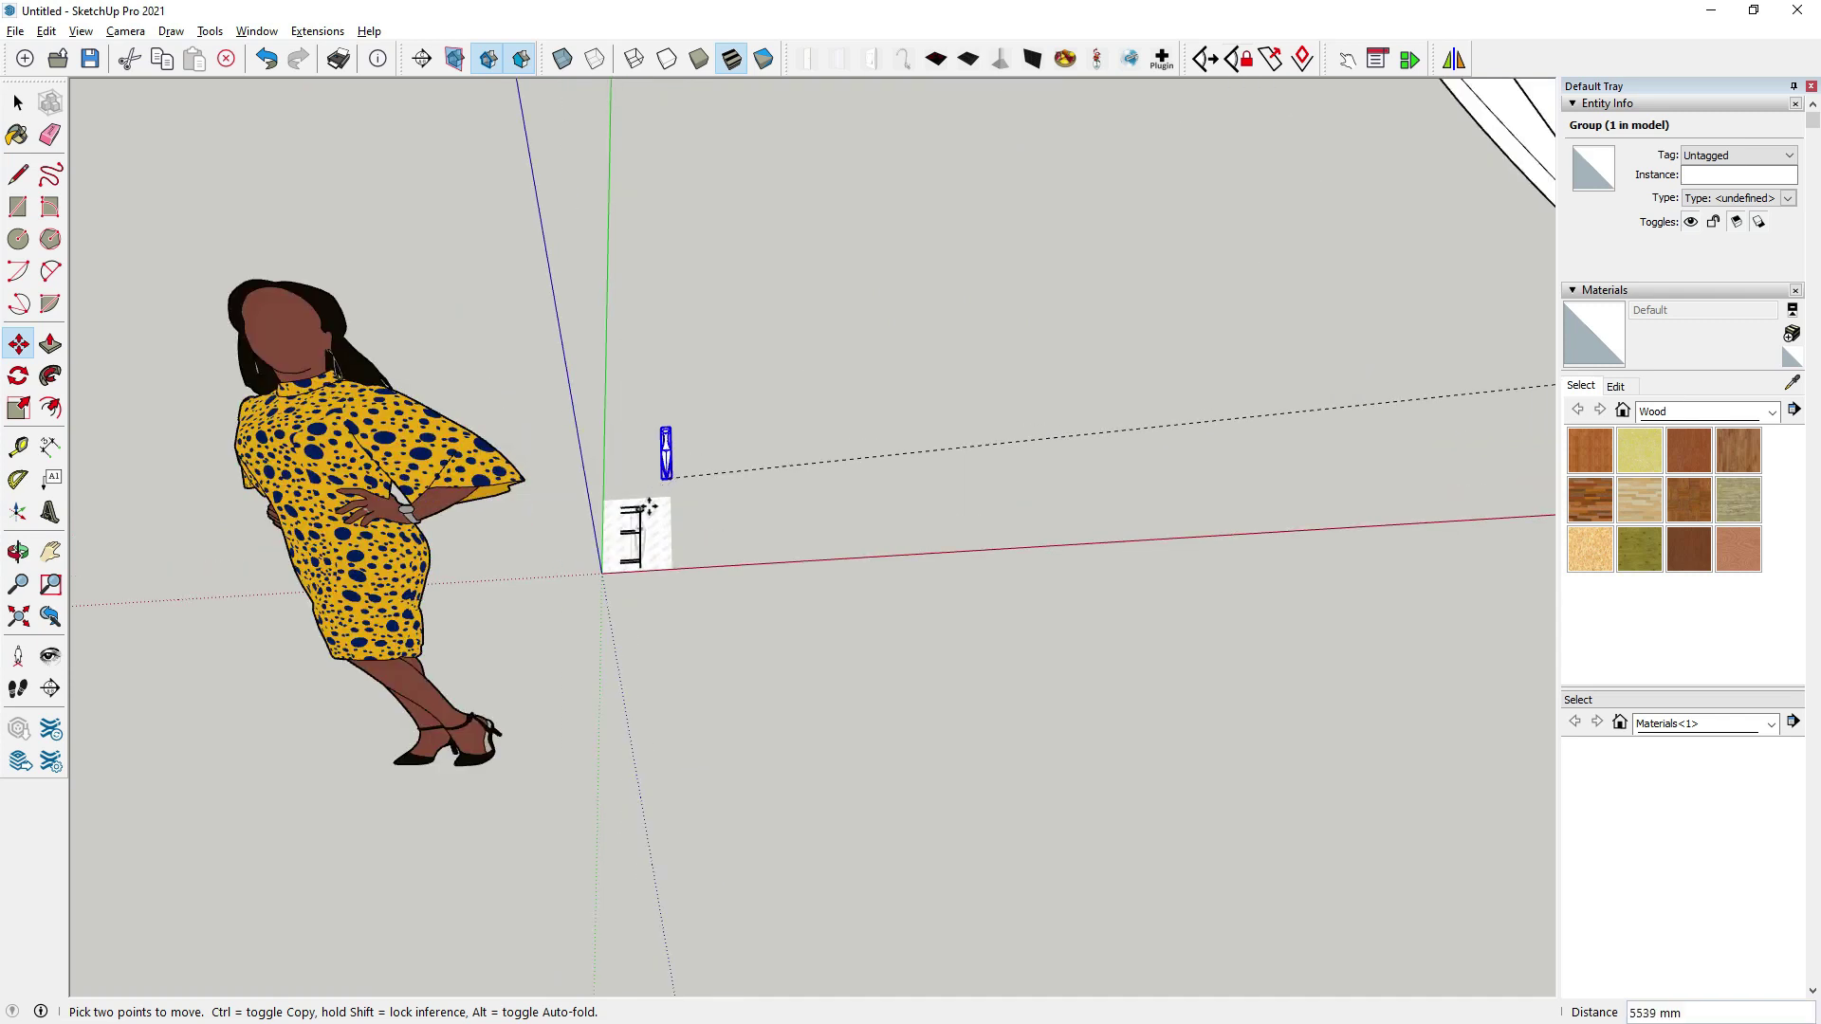
scroll(635, 531, "up", 3)
scroll(572, 754, "up", 3)
scroll(572, 755, "up", 3)
scroll(638, 699, "up", 2)
left_click(653, 681)
Reposition the kunai group beside the reference drawing.
scroll(758, 771, "up", 1)
scroll(759, 771, "down", 4)
scroll(756, 756, "up", 1)
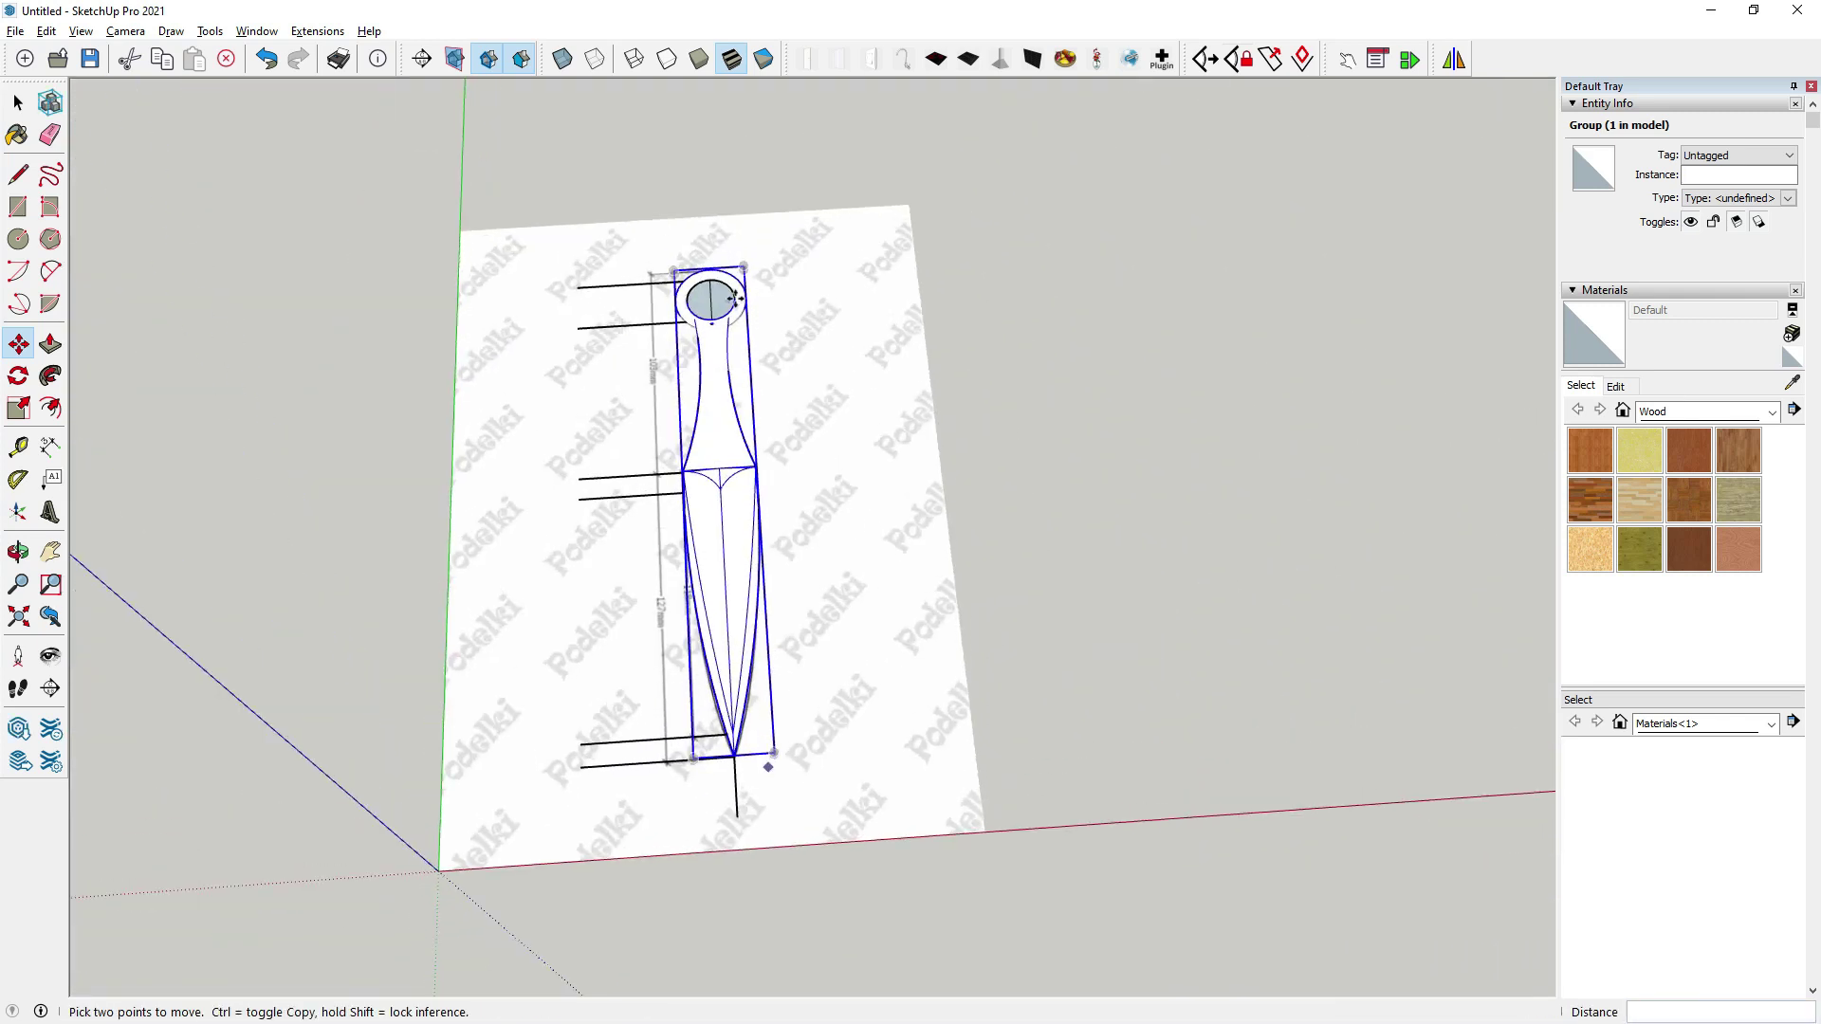
scroll(715, 427, "up", 3)
scroll(696, 393, "up", 2)
scroll(696, 393, "down", 3)
scroll(732, 443, "down", 2)
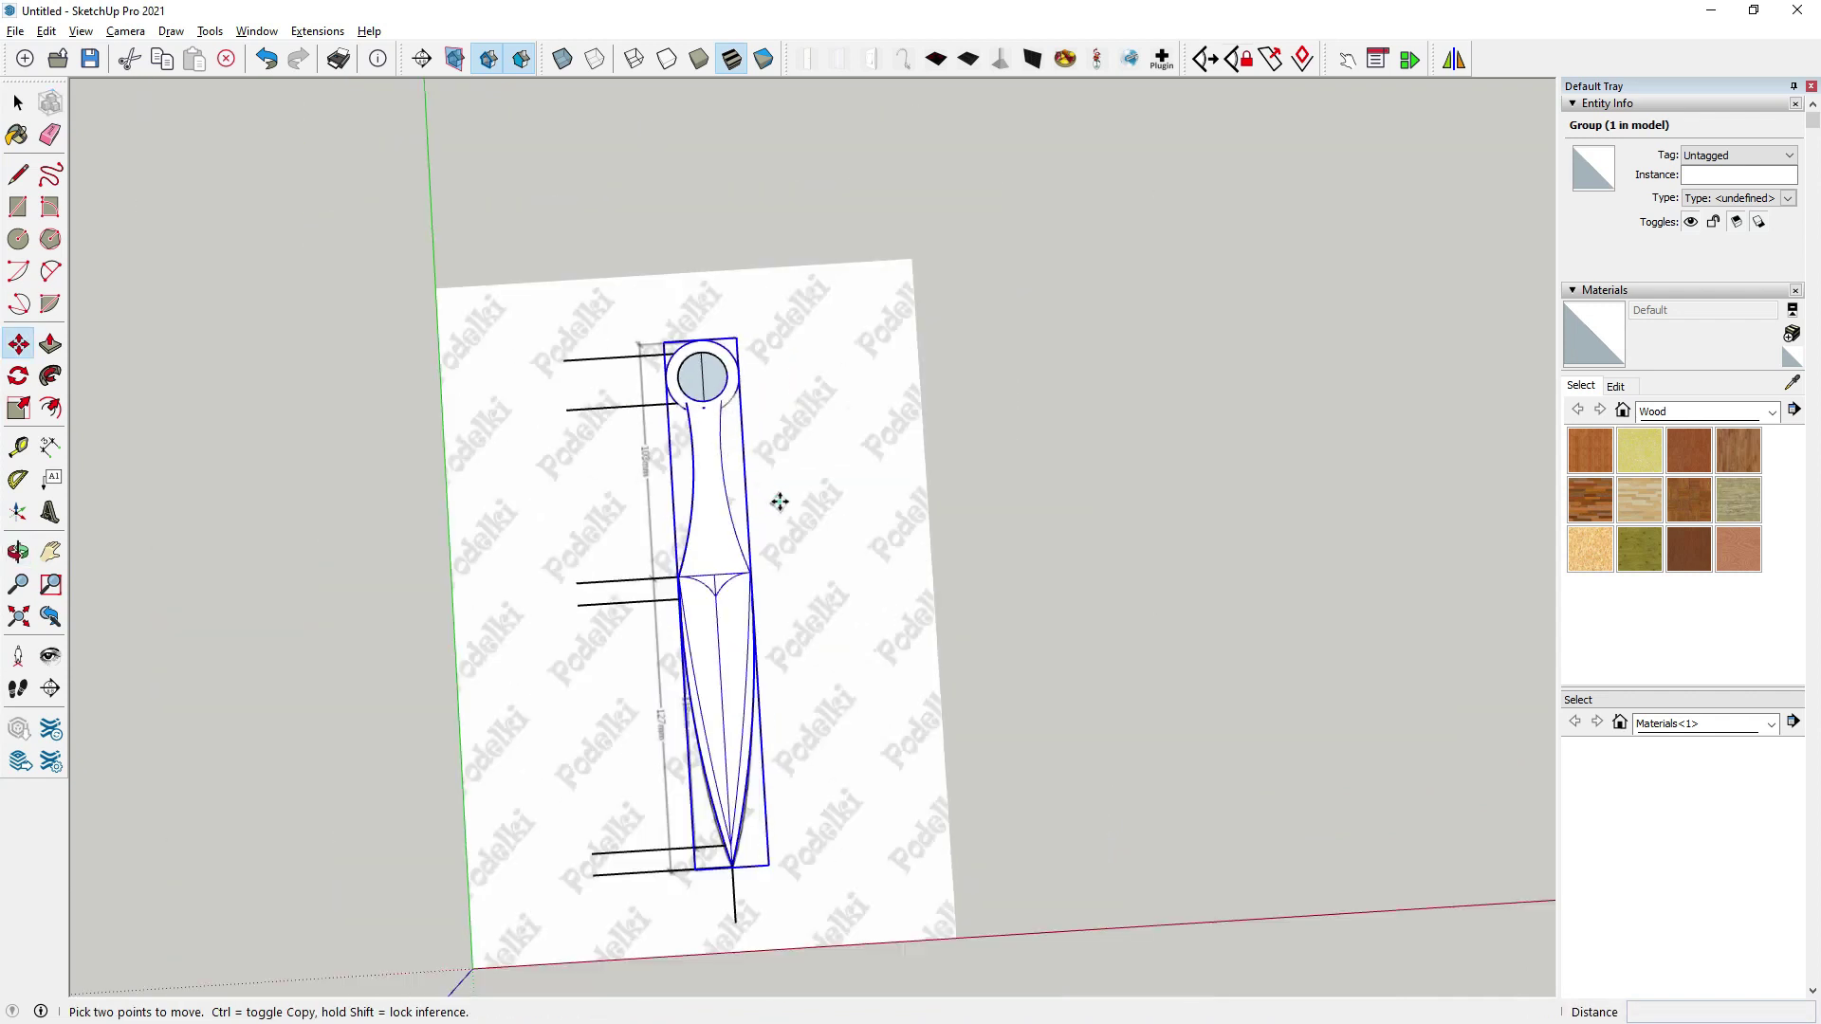
left_click(778, 499)
left_click(1238, 471)
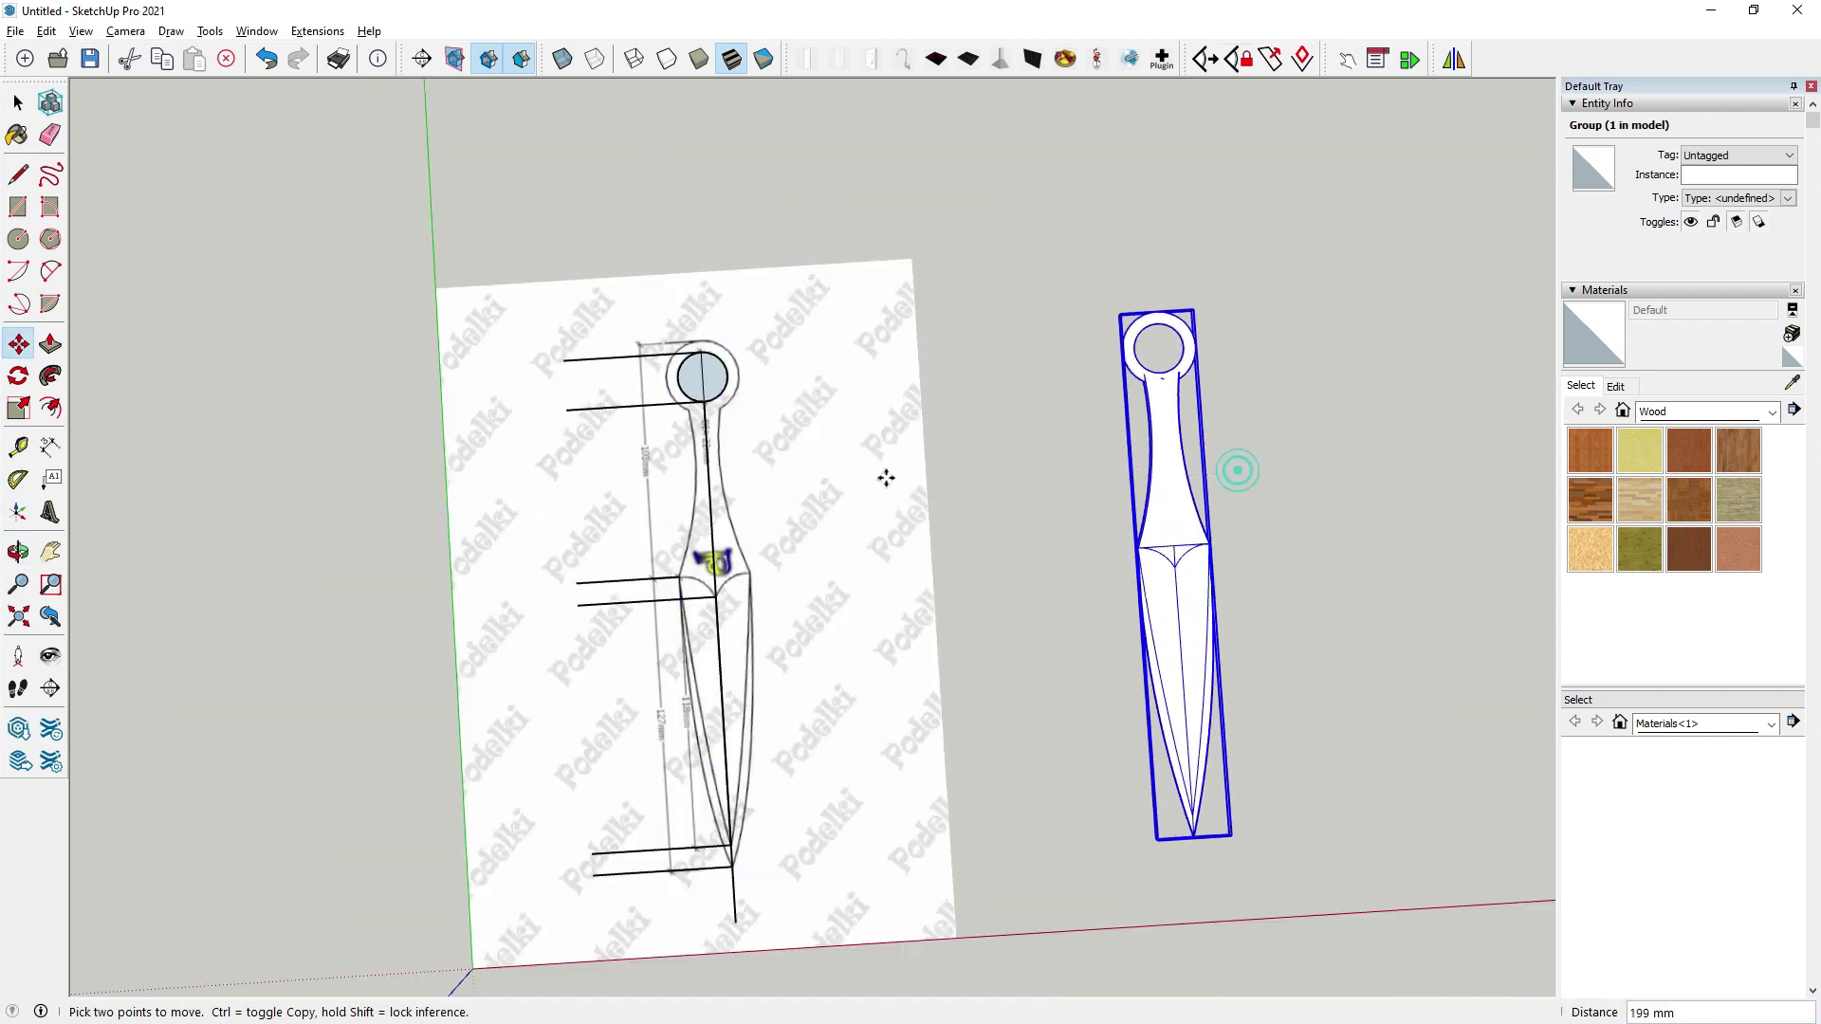
Erase the ring circle and leftover tracing guide lines over the drawing.
left_click(50, 134)
left_click_drag(733, 393, 672, 354)
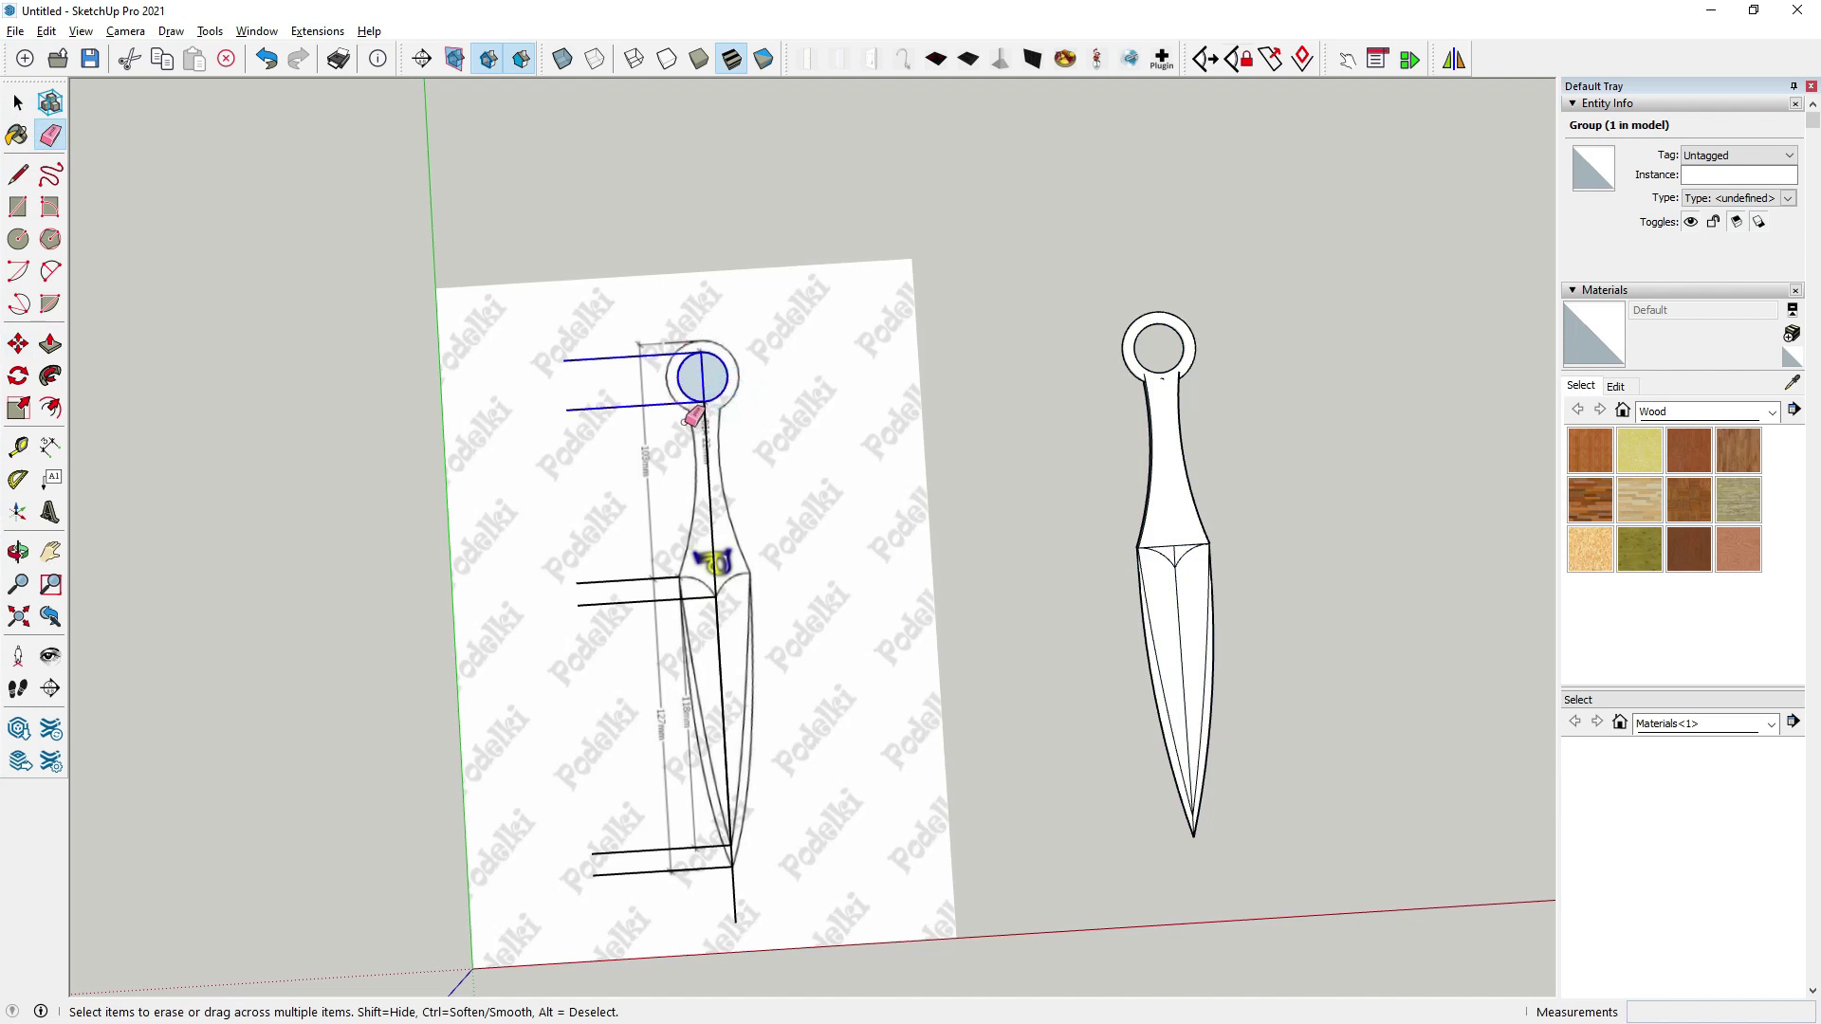
left_click_drag(694, 417, 698, 427)
left_click_drag(700, 548, 680, 560)
mouse_move(736, 623)
left_mouse_down()
mouse_move(707, 672)
mouse_move(745, 868)
mouse_move(738, 854)
left_mouse_up()
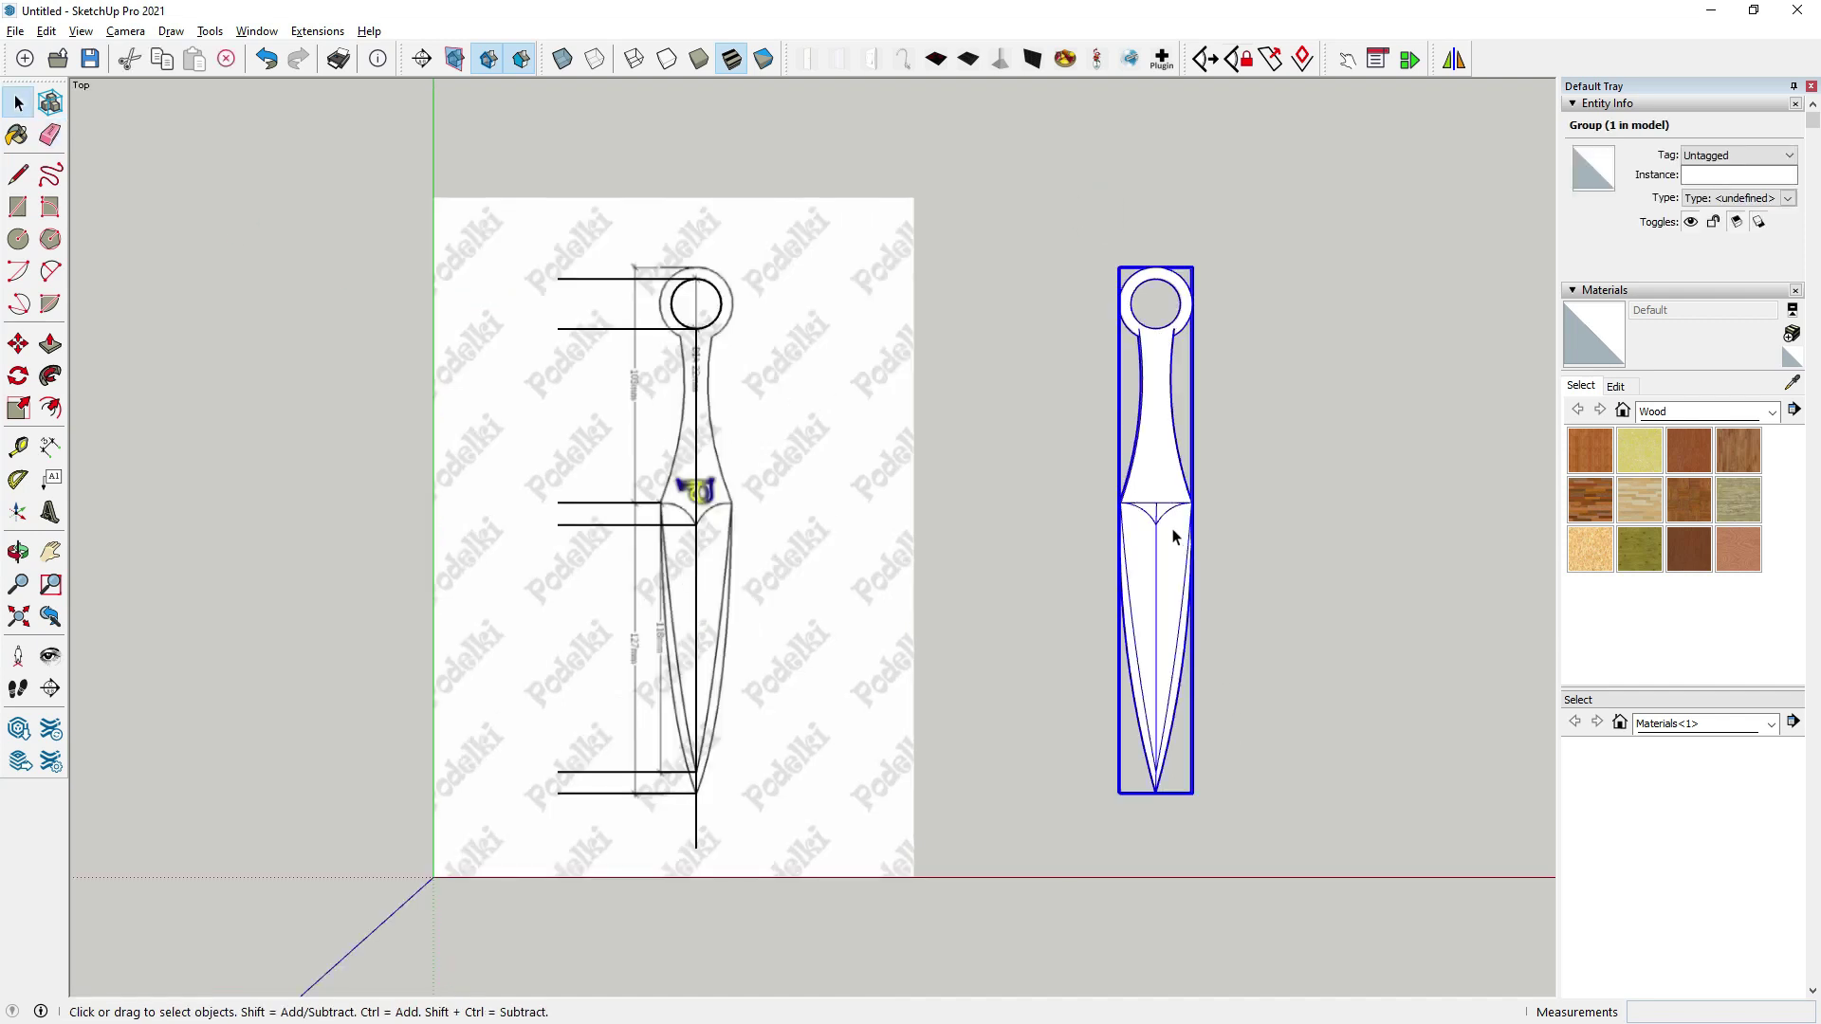
Paint the whole kunai with the Metal Aluminum Anodized material.
left_click_drag(1066, 187, 1281, 886)
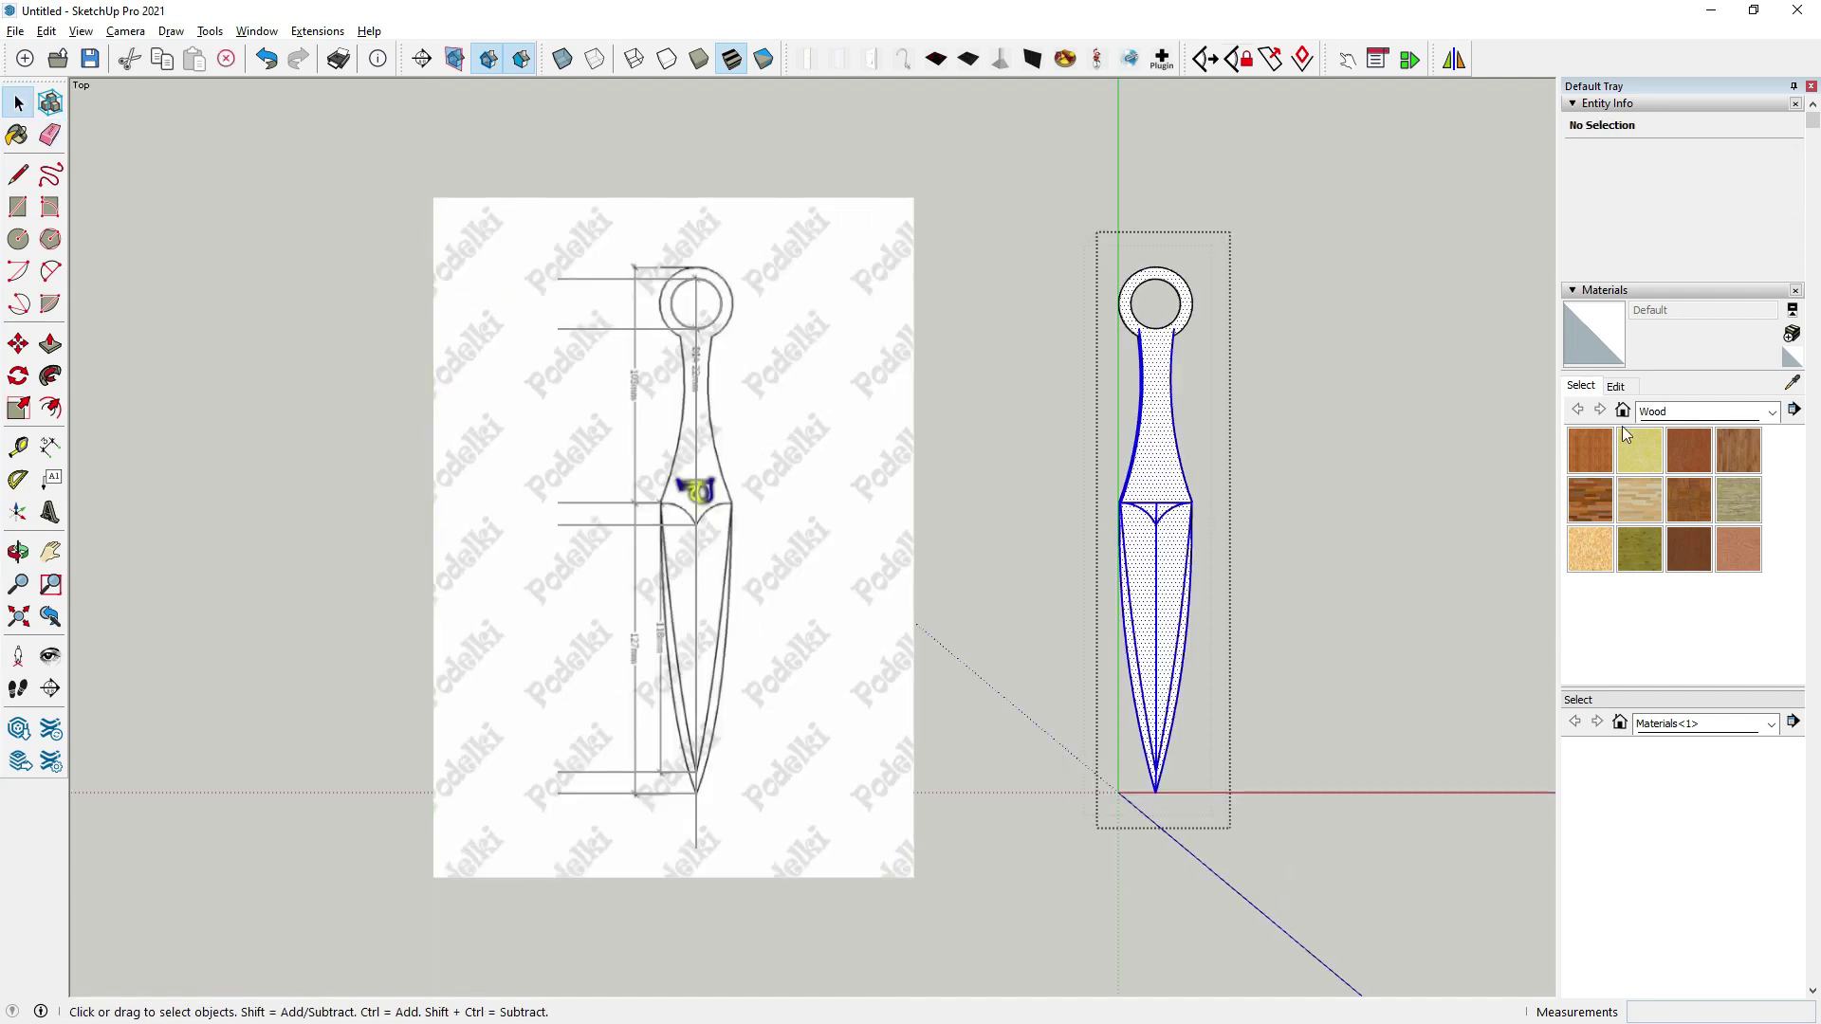
left_click(1774, 412)
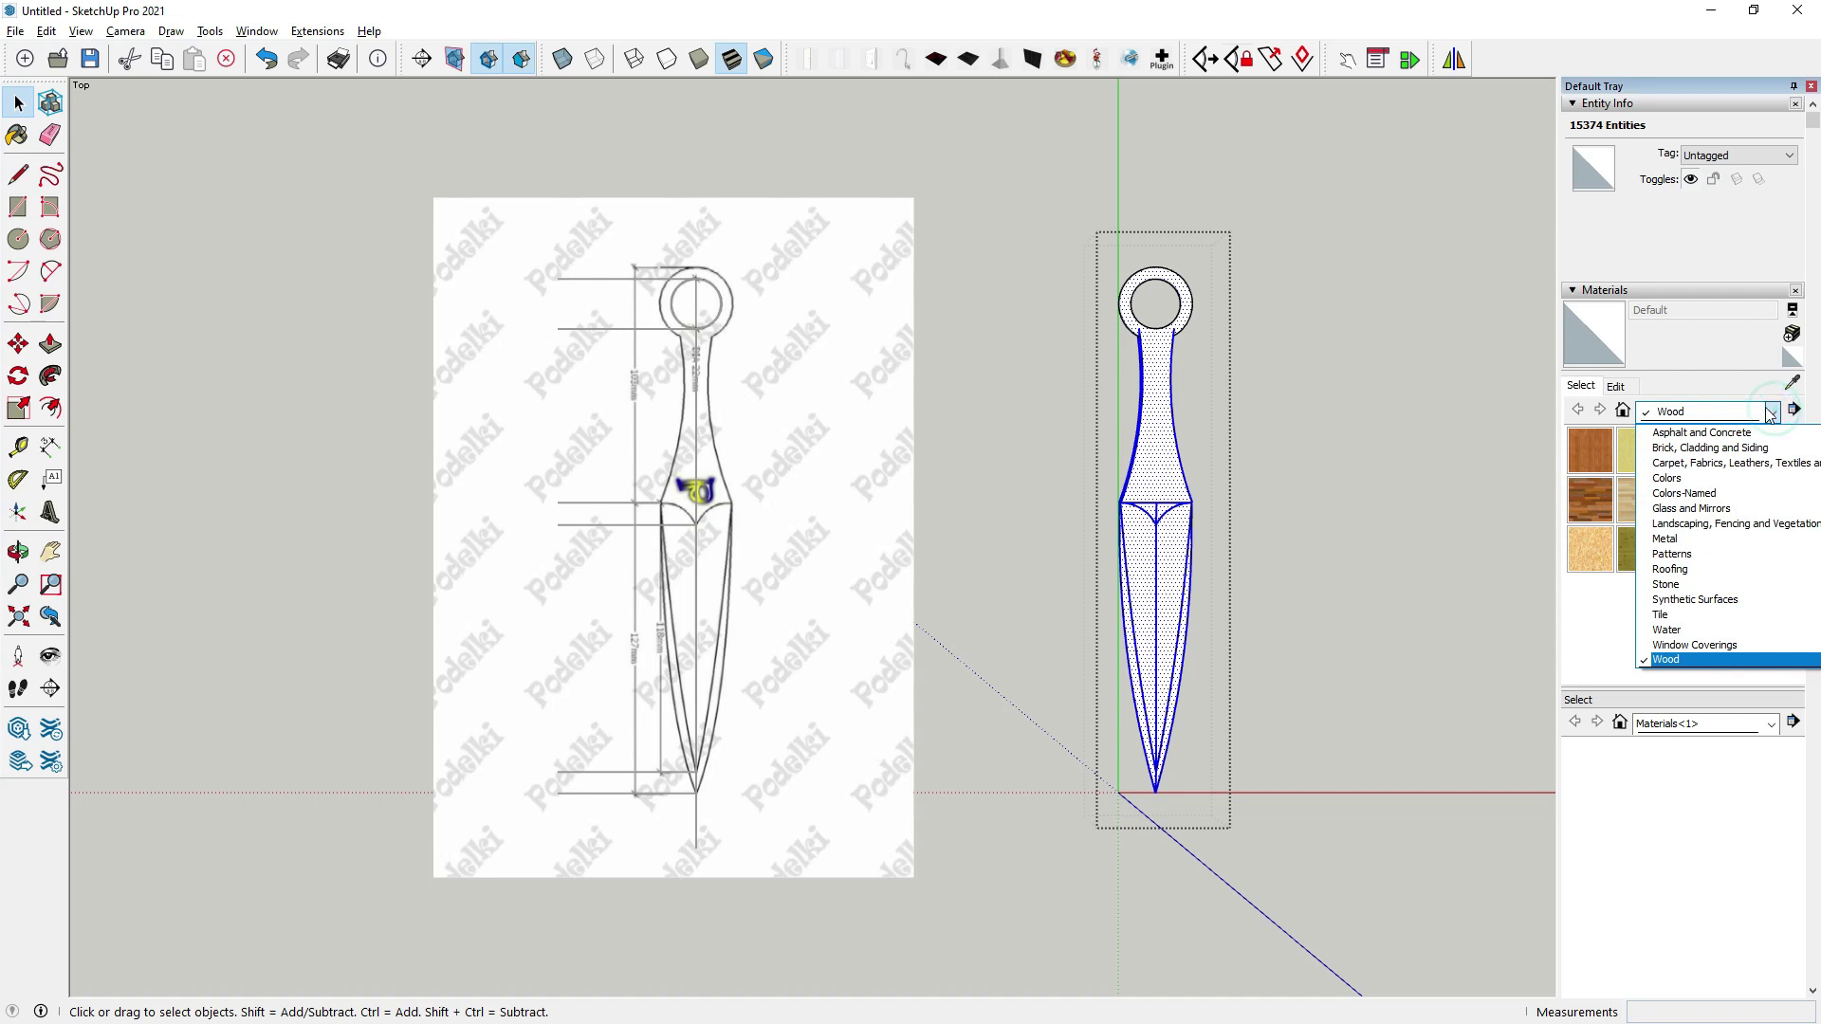
left_click(1697, 547)
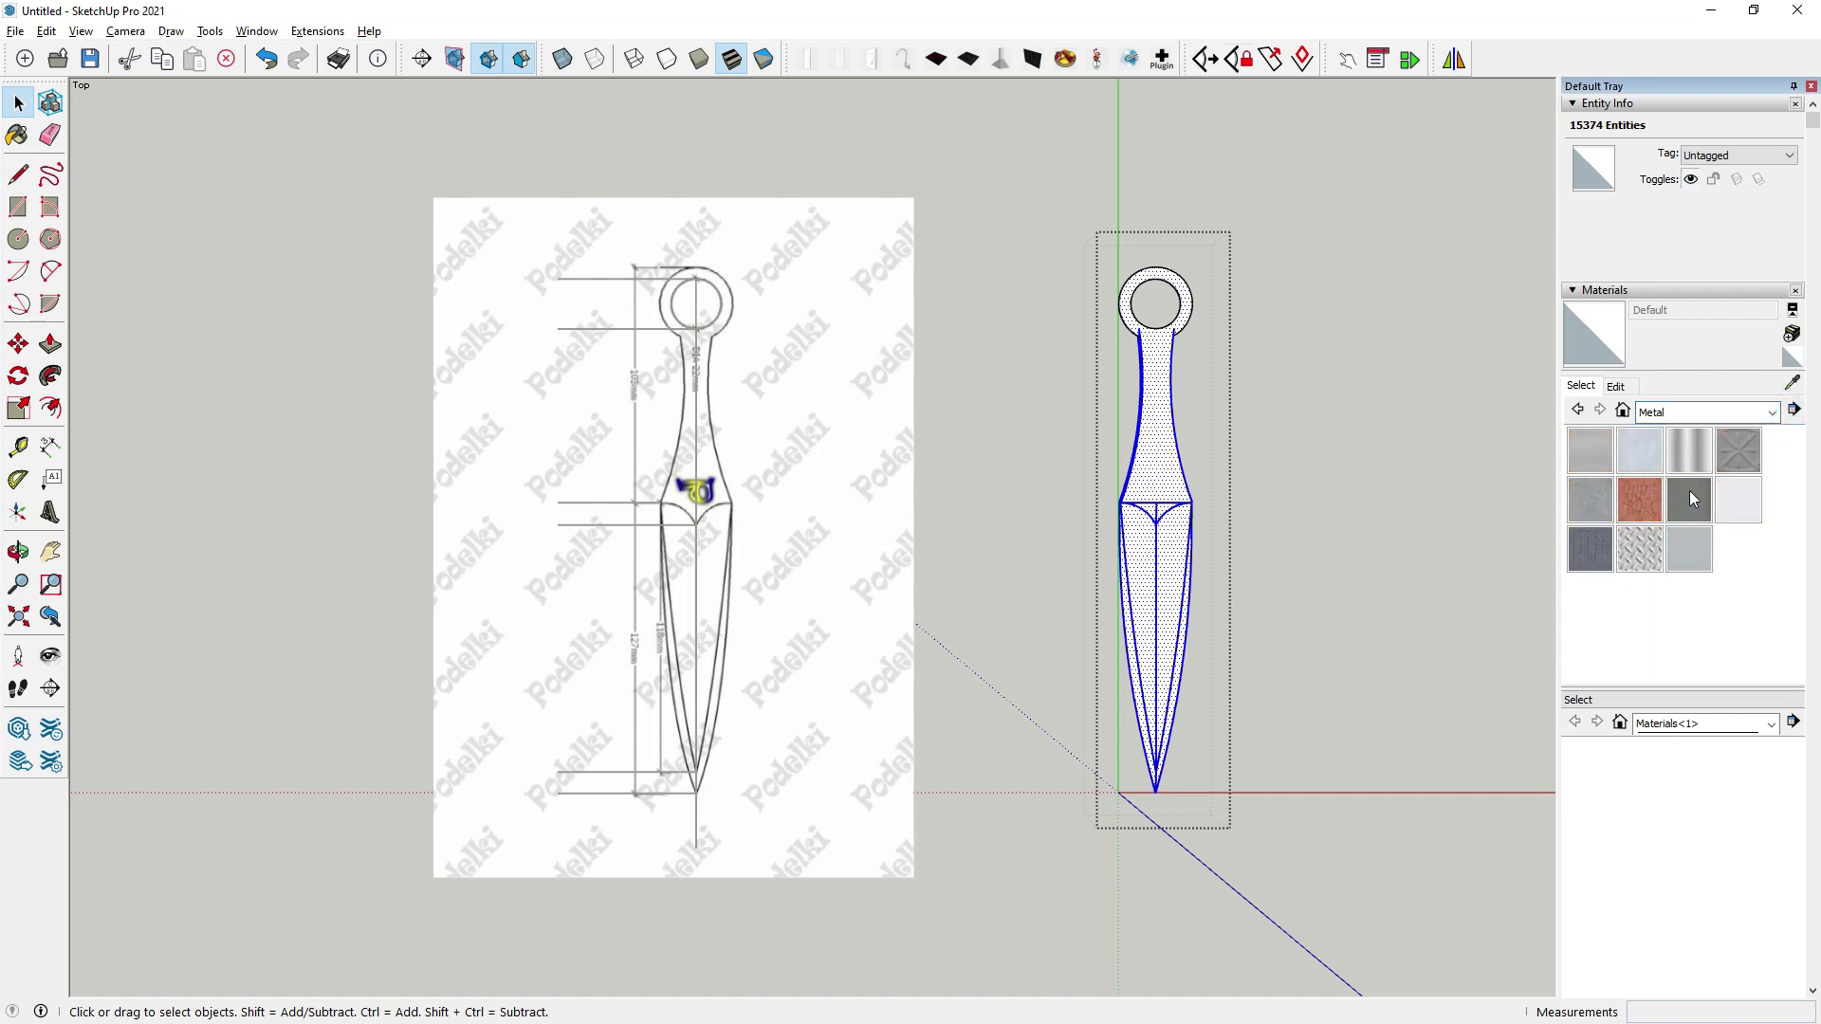
left_click(1647, 448)
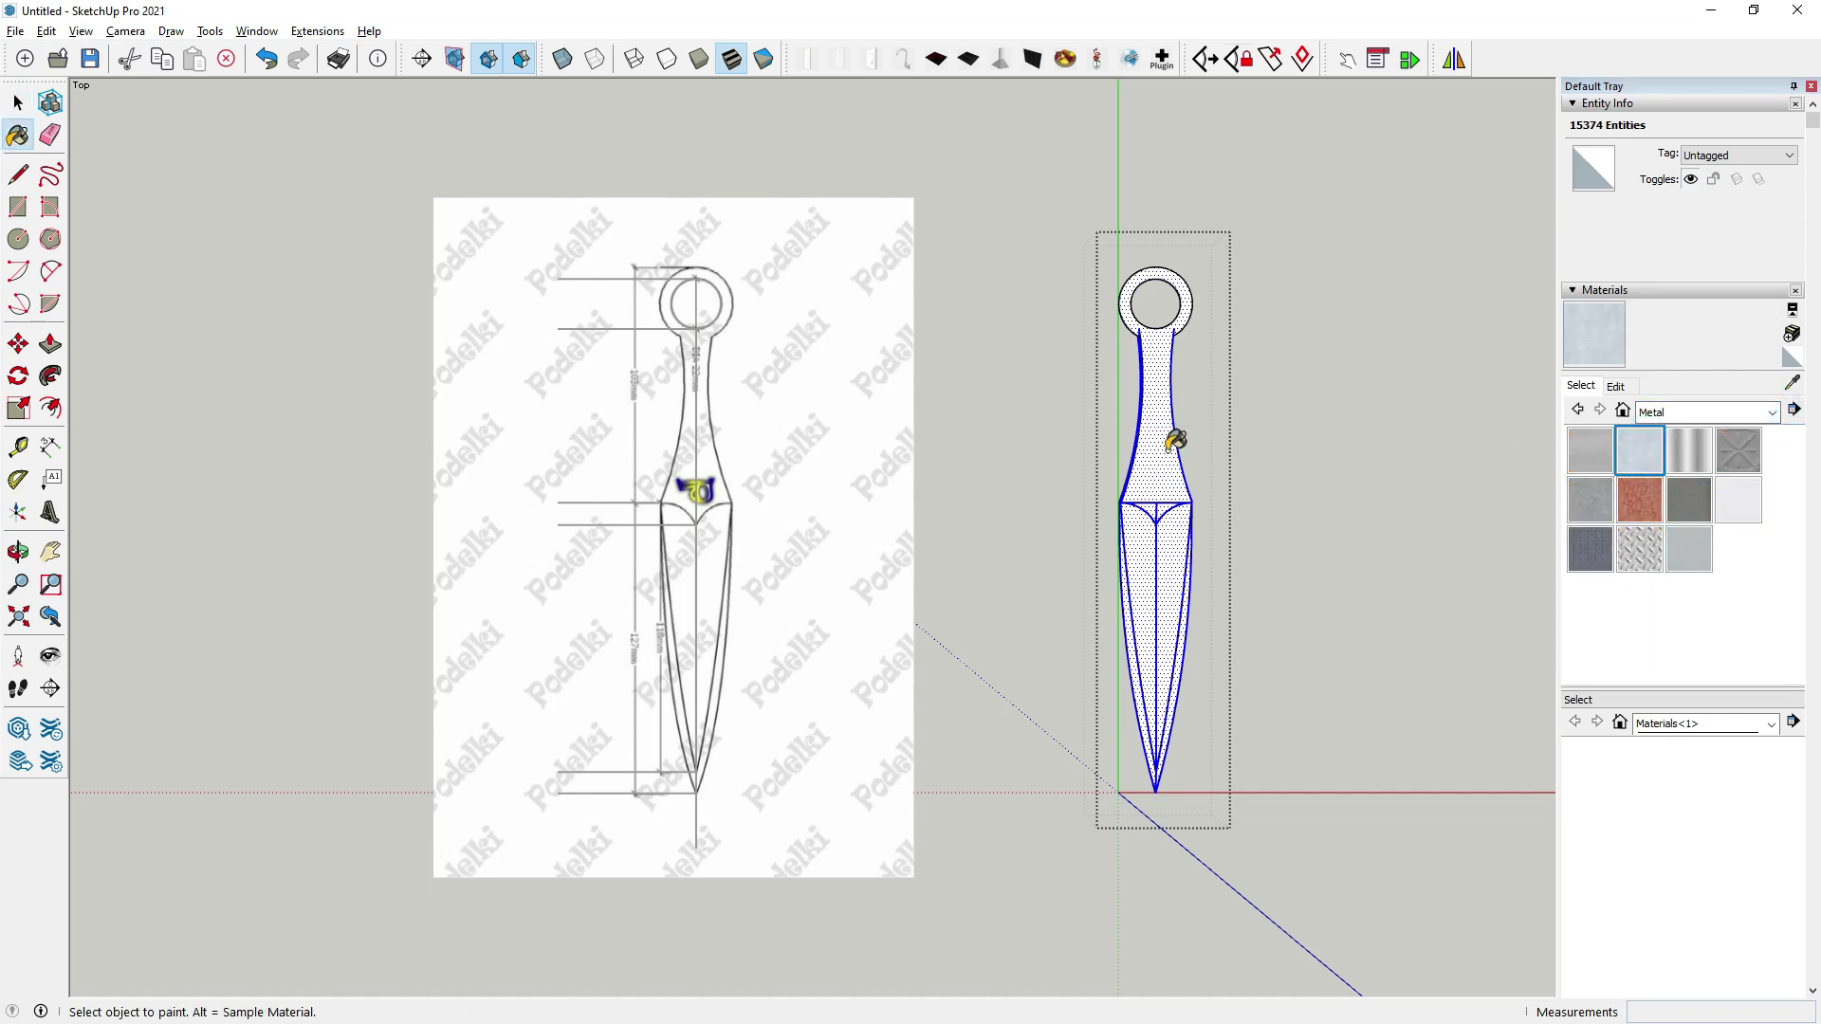
left_click(1173, 439)
left_click(19, 103)
left_click(935, 174)
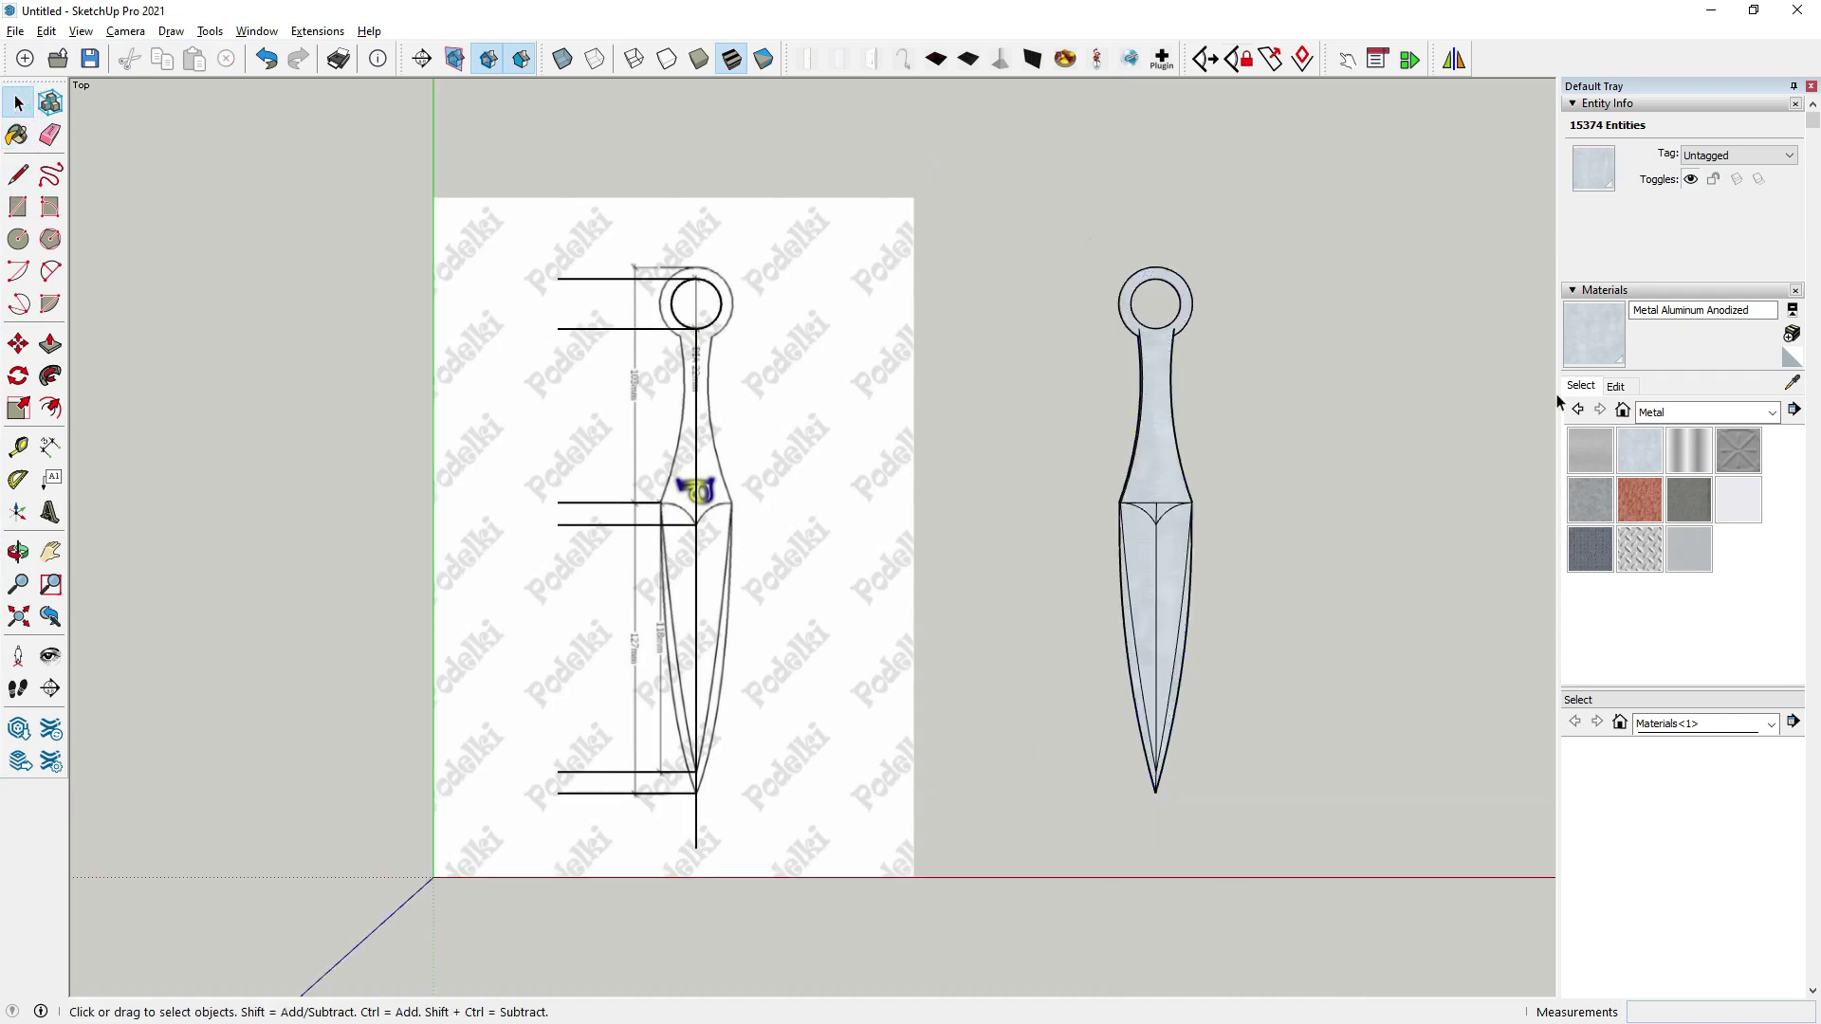
Darken the Metal Aluminum Anodized material by lowering its lightness.
left_click(1624, 389)
left_click(1658, 512)
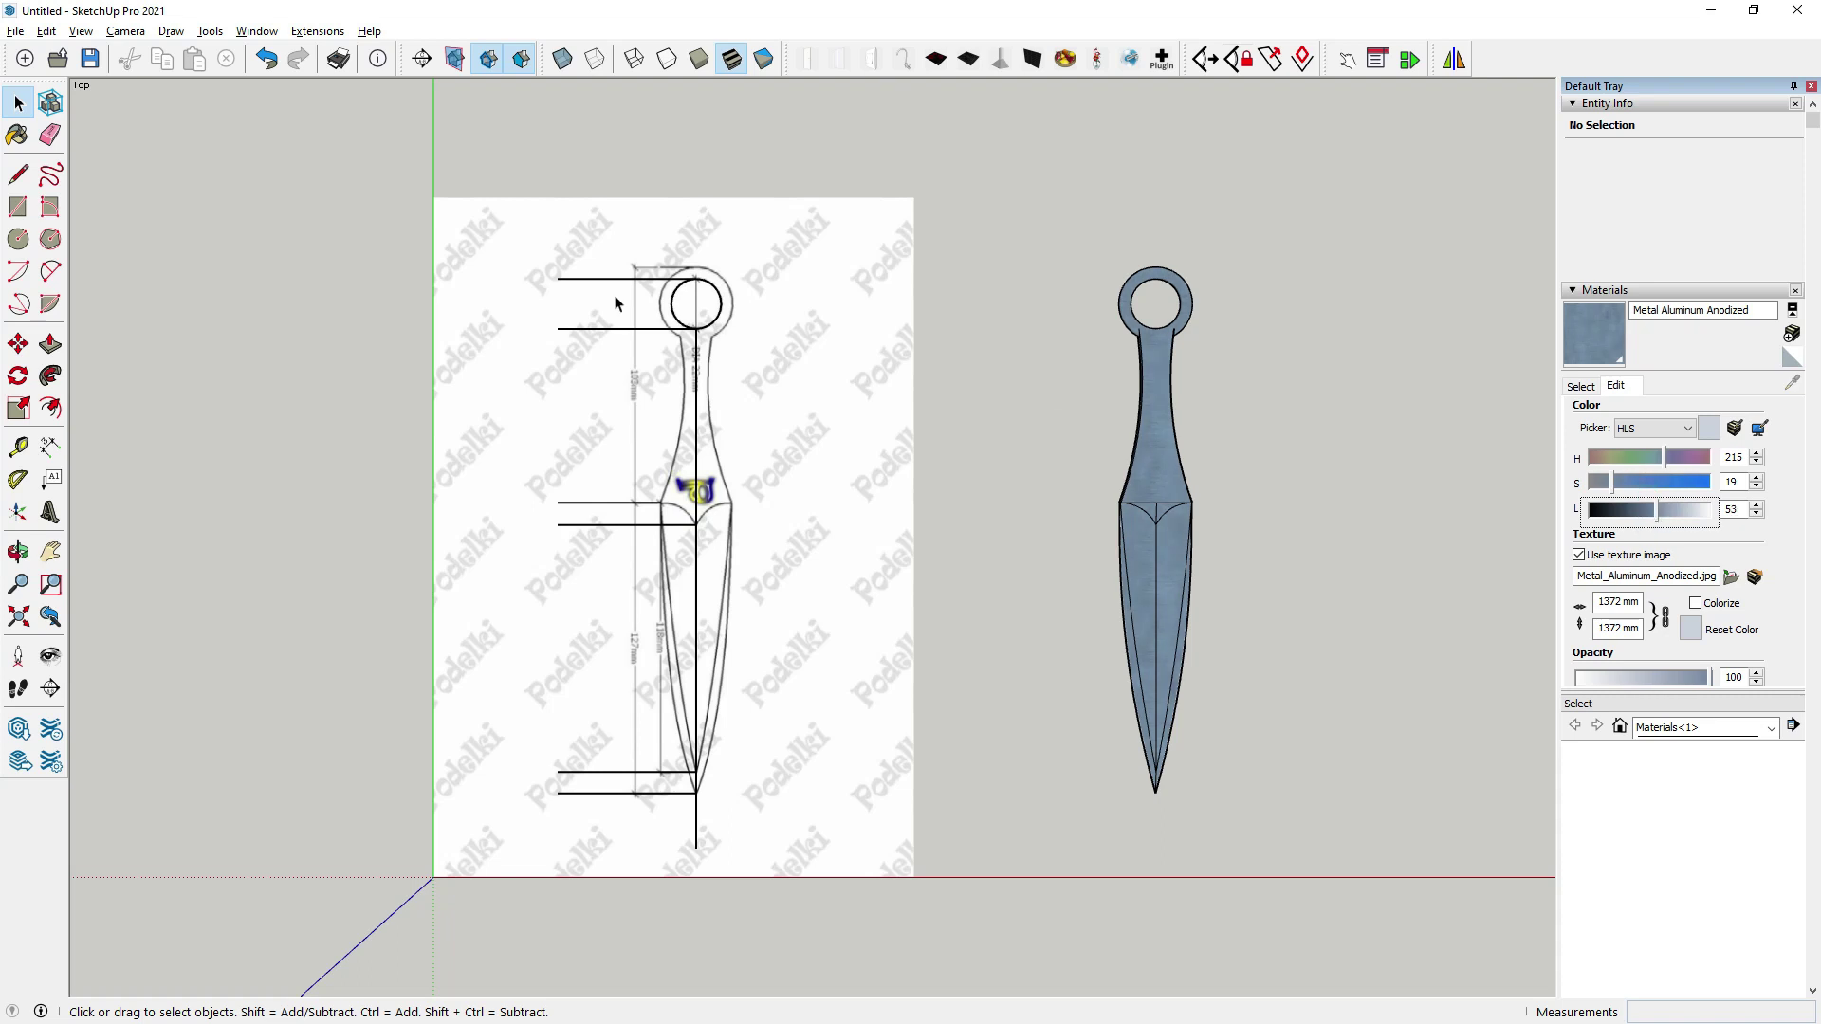
left_click(1579, 386)
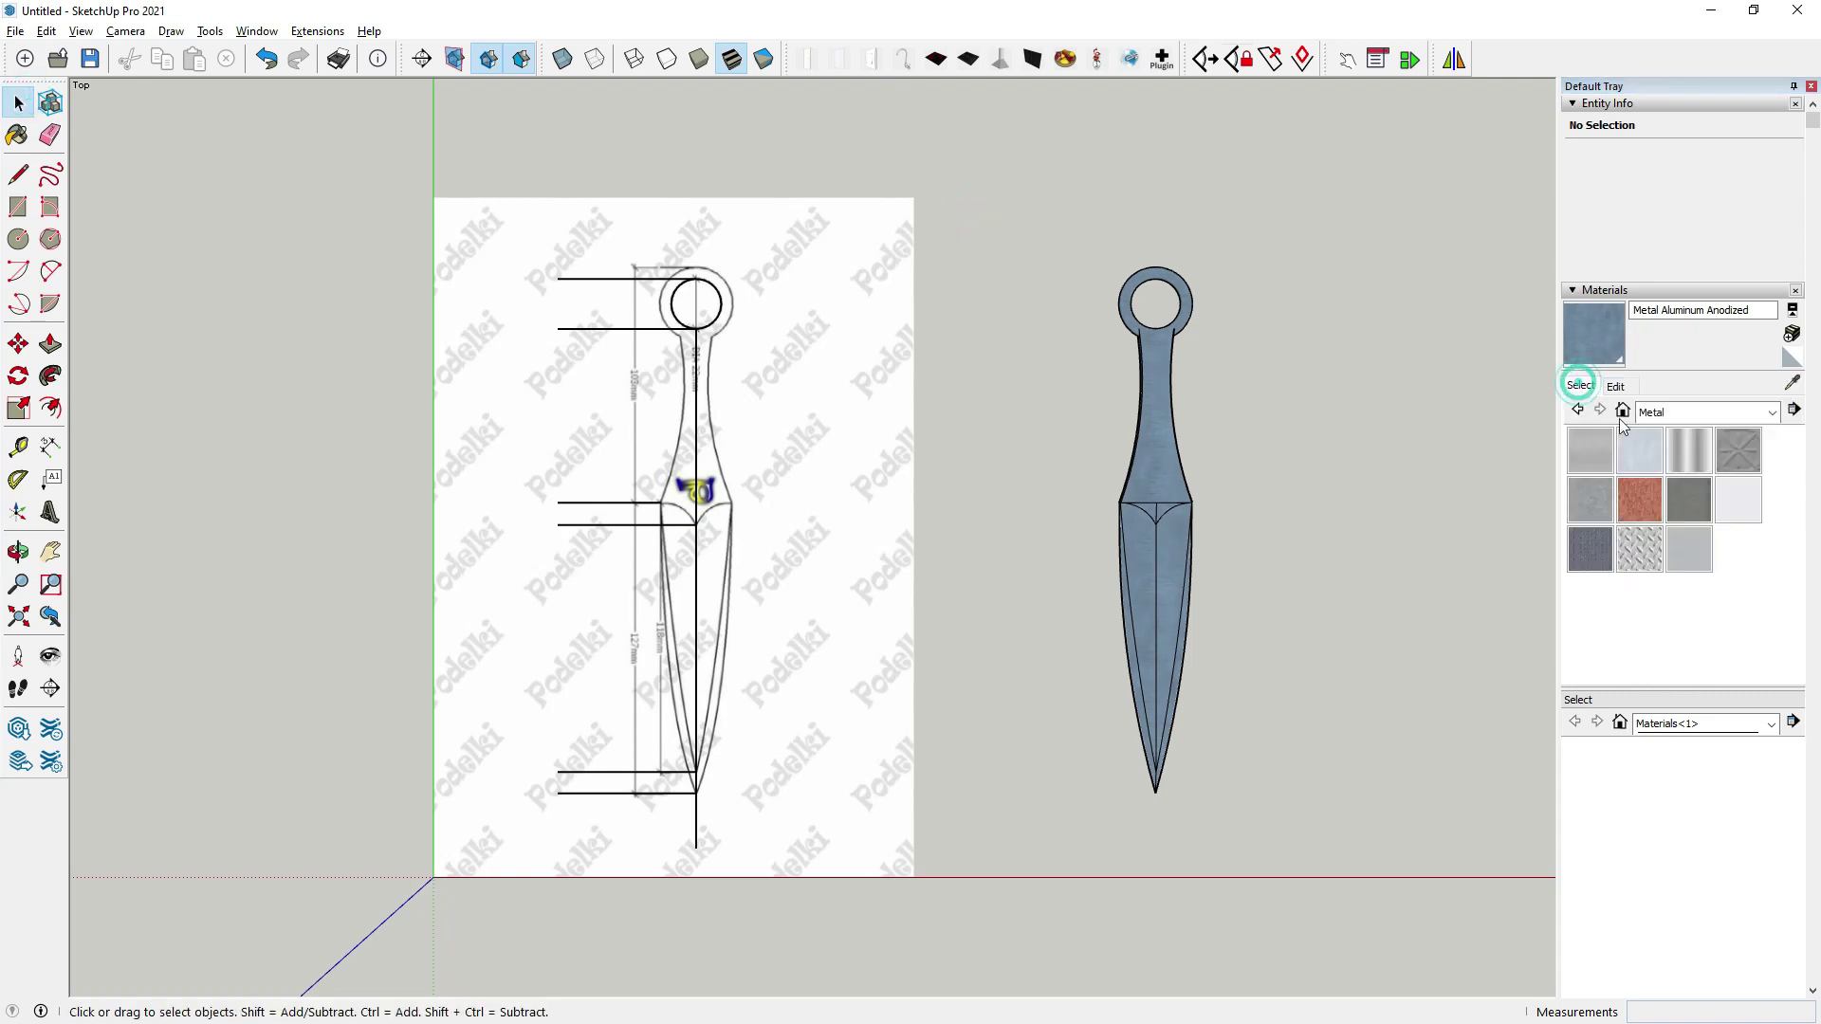
Paint the blade's thin edge sliver faces with the light anodized metal swatch.
left_click(1640, 449)
scroll(1209, 645, "up", 3)
key("space")
scroll(1049, 647, "up", 3)
left_click(1049, 648)
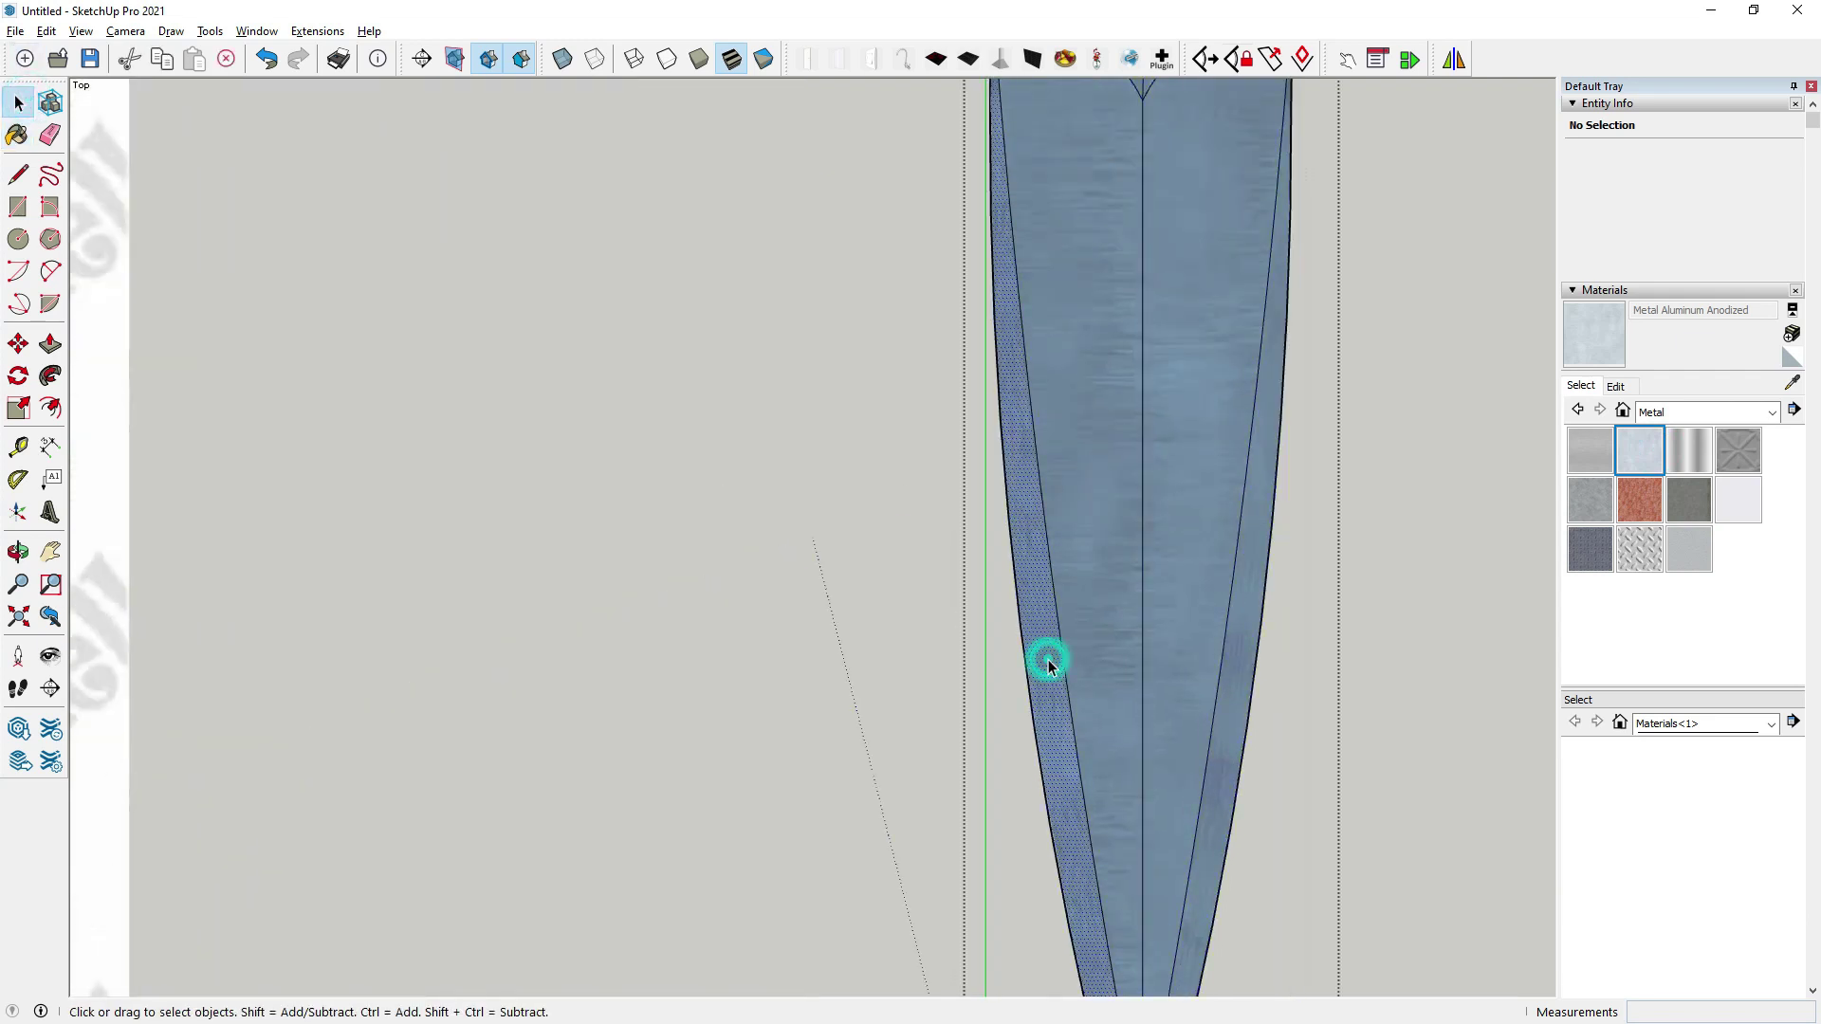
left_click(1612, 339)
left_click(1038, 598)
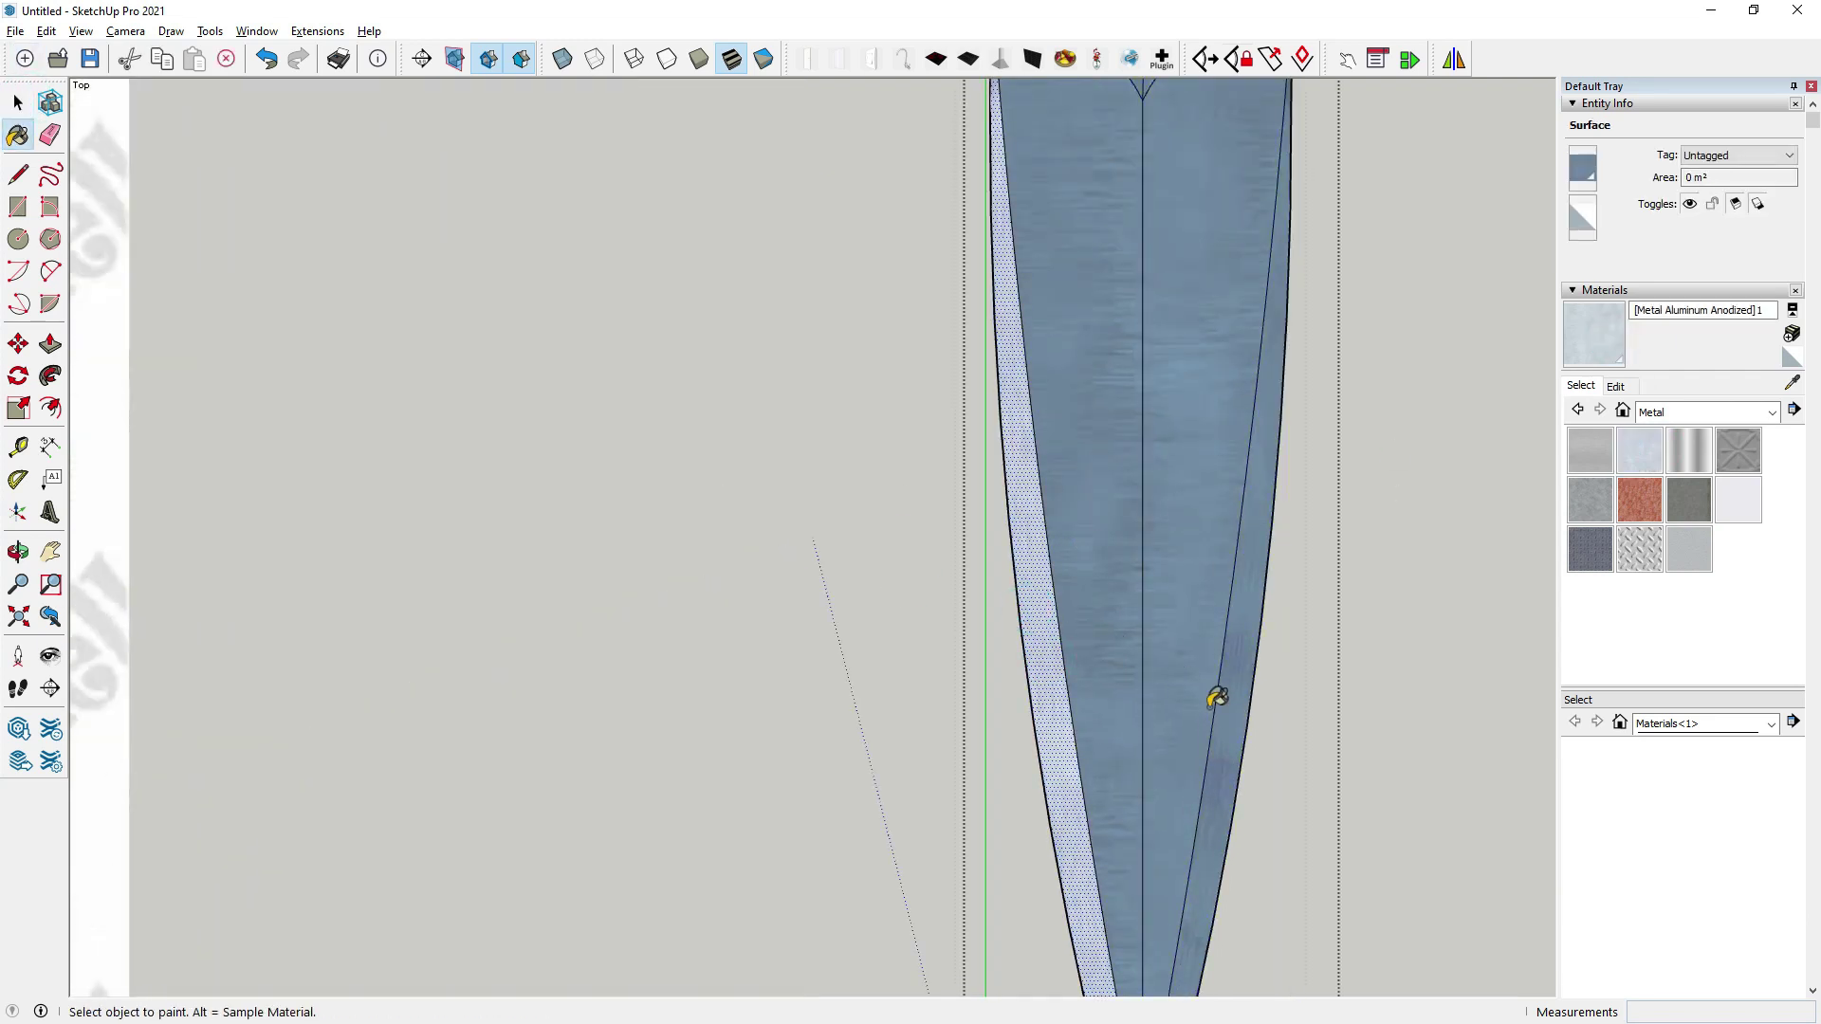
left_click(1224, 744)
Square the view on the painted kunai and reference, then save the model as knife.
mouse_move(1170, 763)
middle_mouse_down()
mouse_move(1382, 321)
mouse_move(1154, 565)
mouse_move(1112, 282)
mouse_move(1180, 311)
mouse_move(1480, 265)
middle_mouse_up()
mouse_move(1158, 378)
middle_mouse_down()
mouse_move(853, 541)
mouse_move(711, 456)
middle_mouse_up()
left_click(16, 102)
mouse_move(247, 135)
middle_mouse_down()
mouse_move(1065, 162)
mouse_move(1211, 57)
middle_mouse_up()
left_click(1206, 59)
scroll(1019, 714, "down", 2)
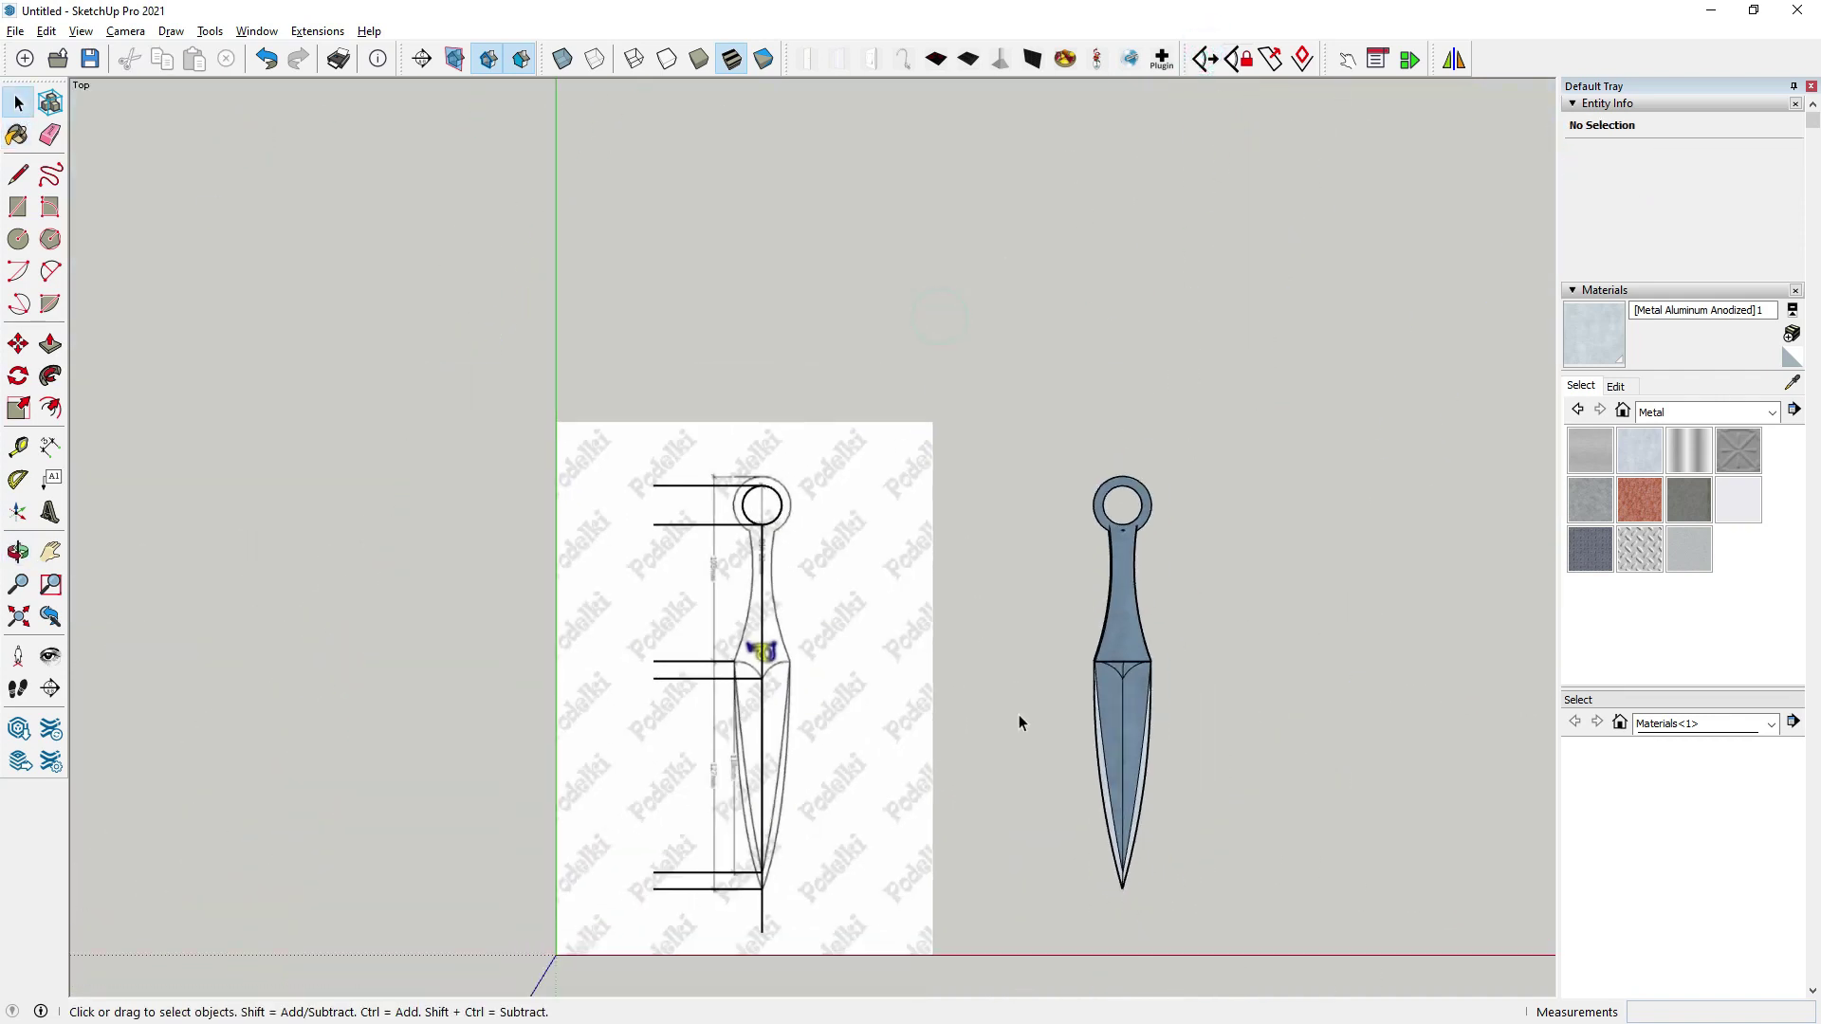
scroll(998, 986, "up", 2)
scroll(1001, 991, "down", 2)
scroll(1021, 801, "up", 2)
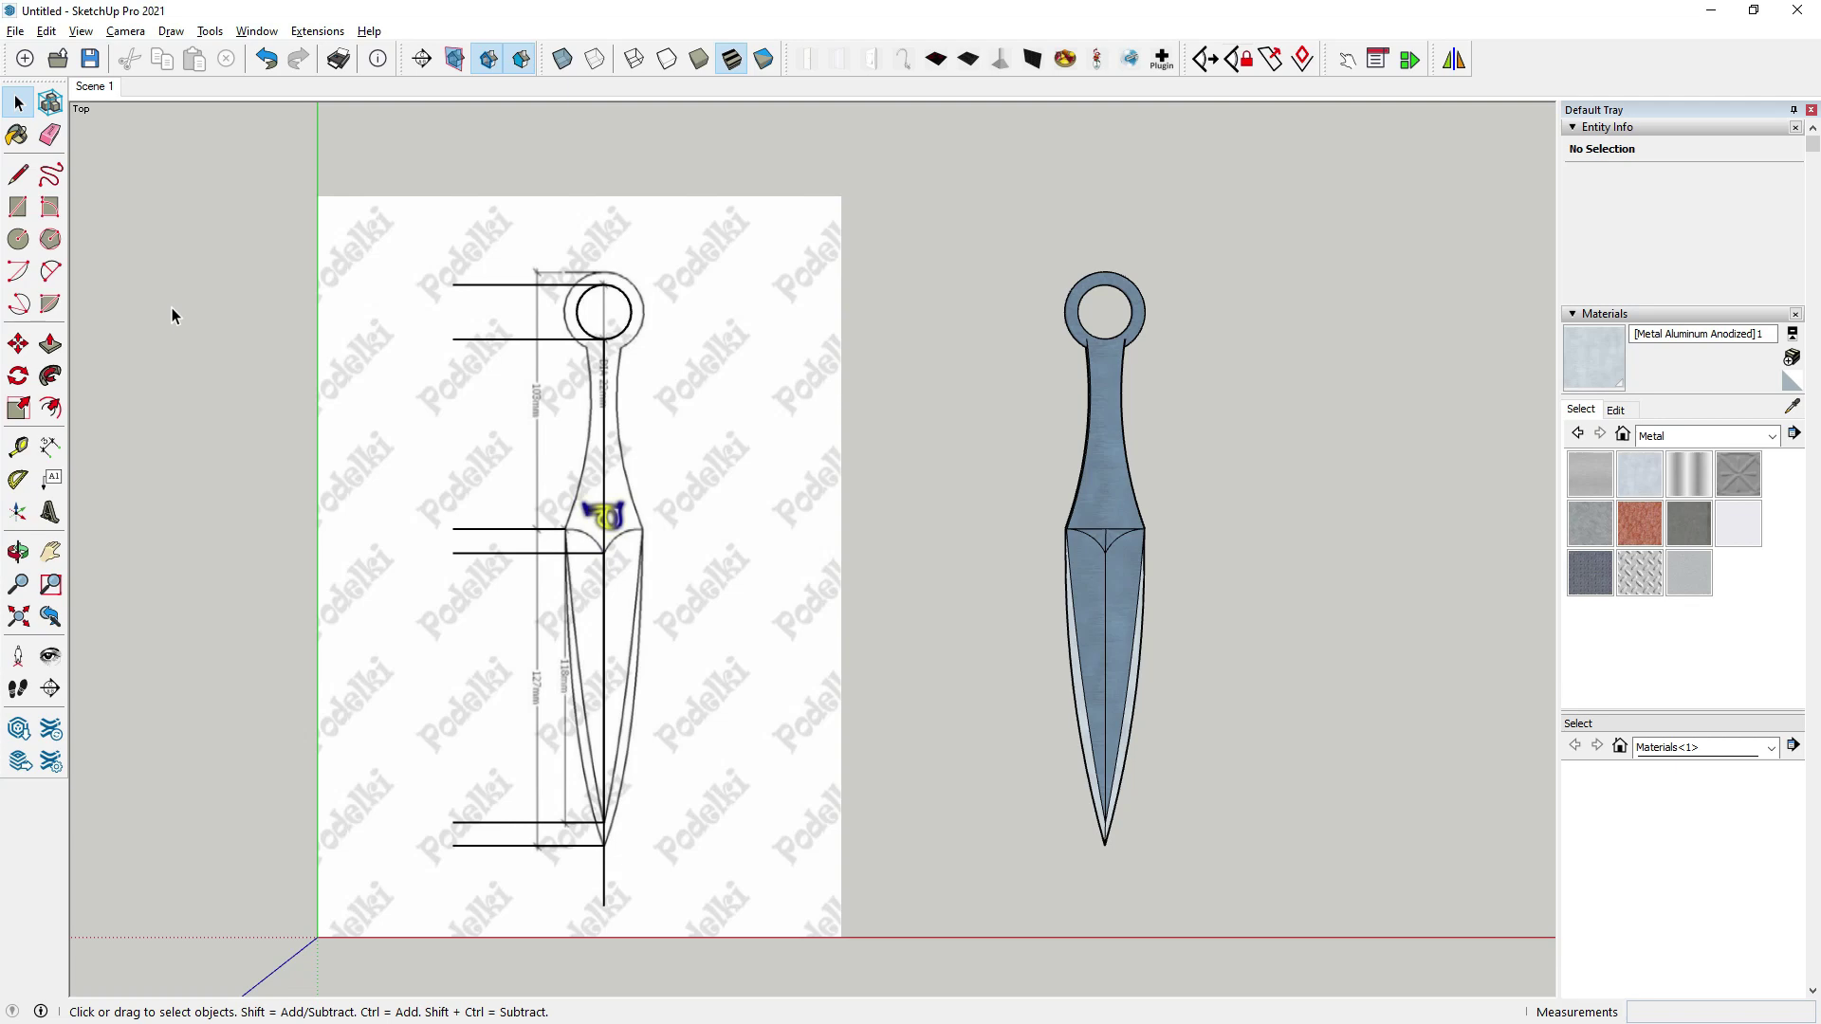
key("ctrl+s")
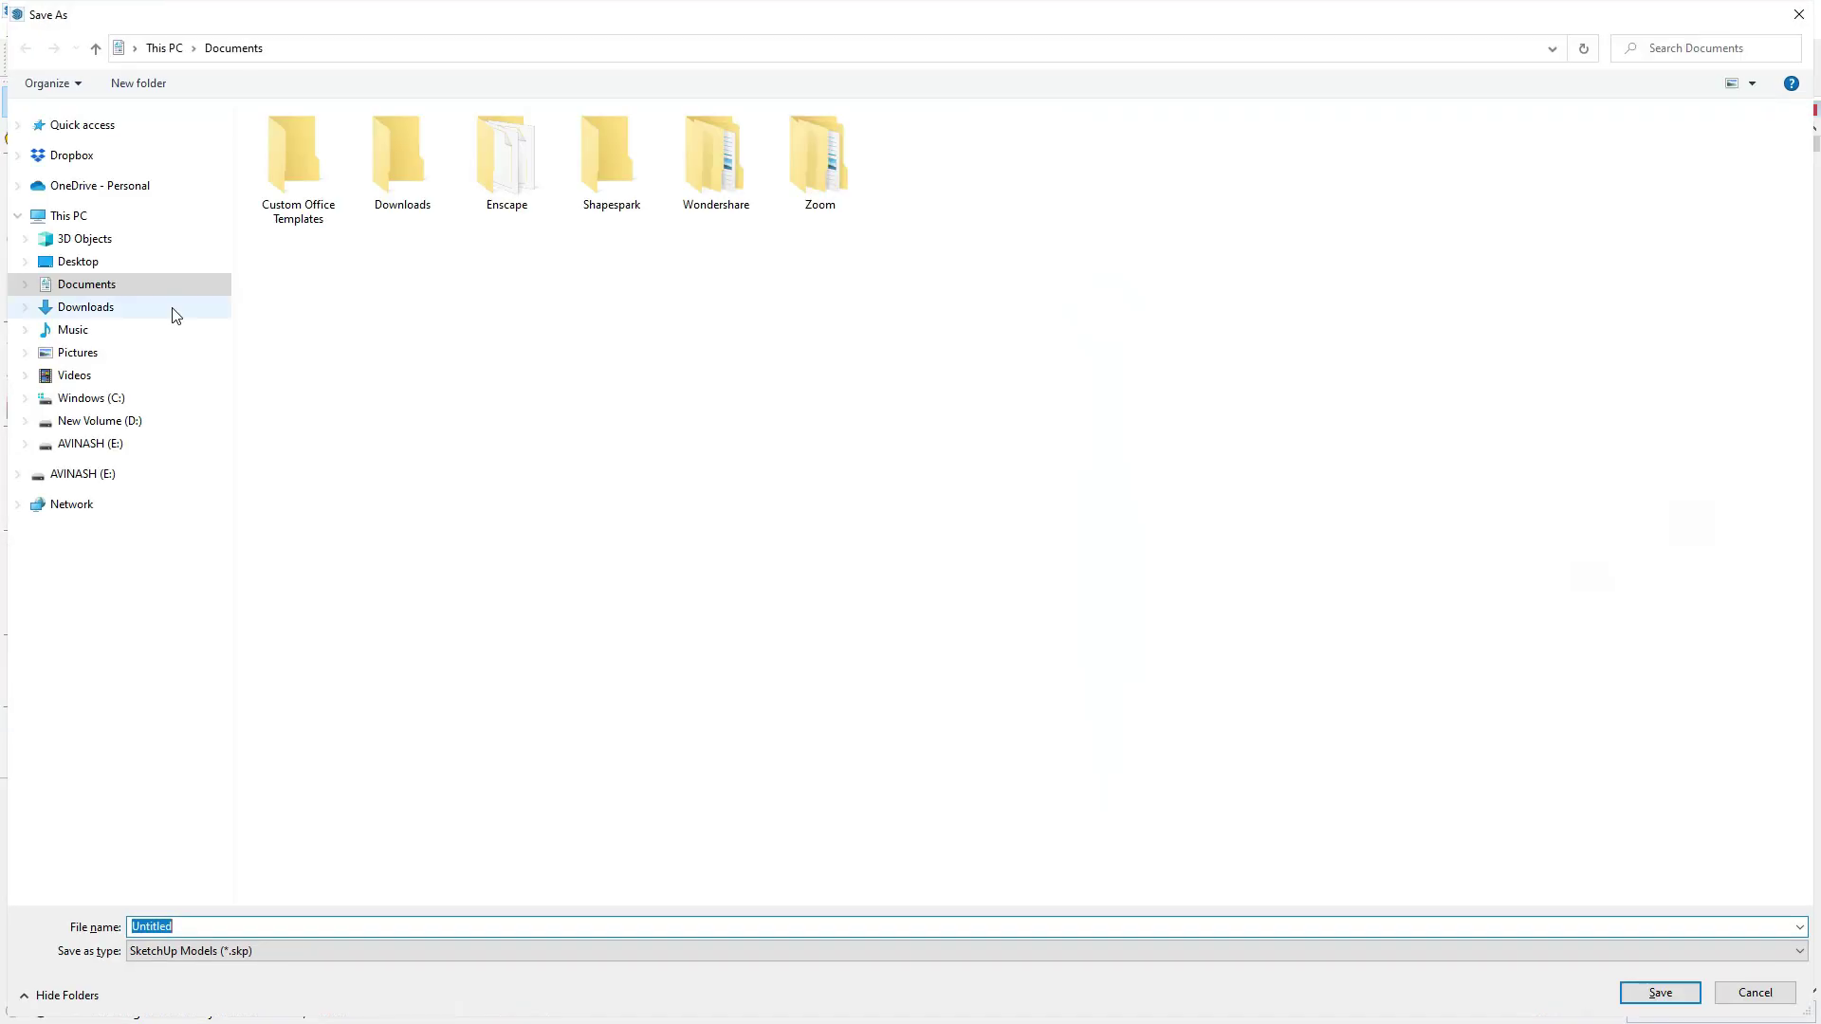